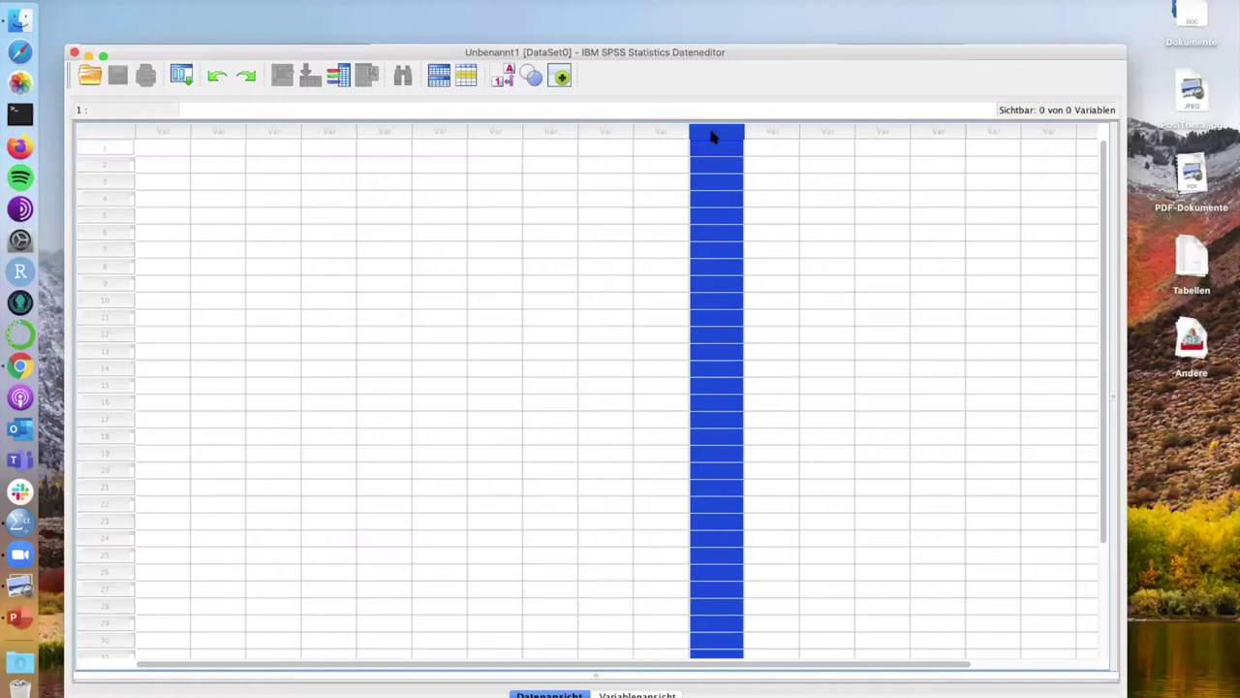
Examine the case rows and the variable columns of the empty data view
{"action": "left_click", "coordinate": [108, 150]}
{"action": "left_click", "coordinate": [107, 166]}
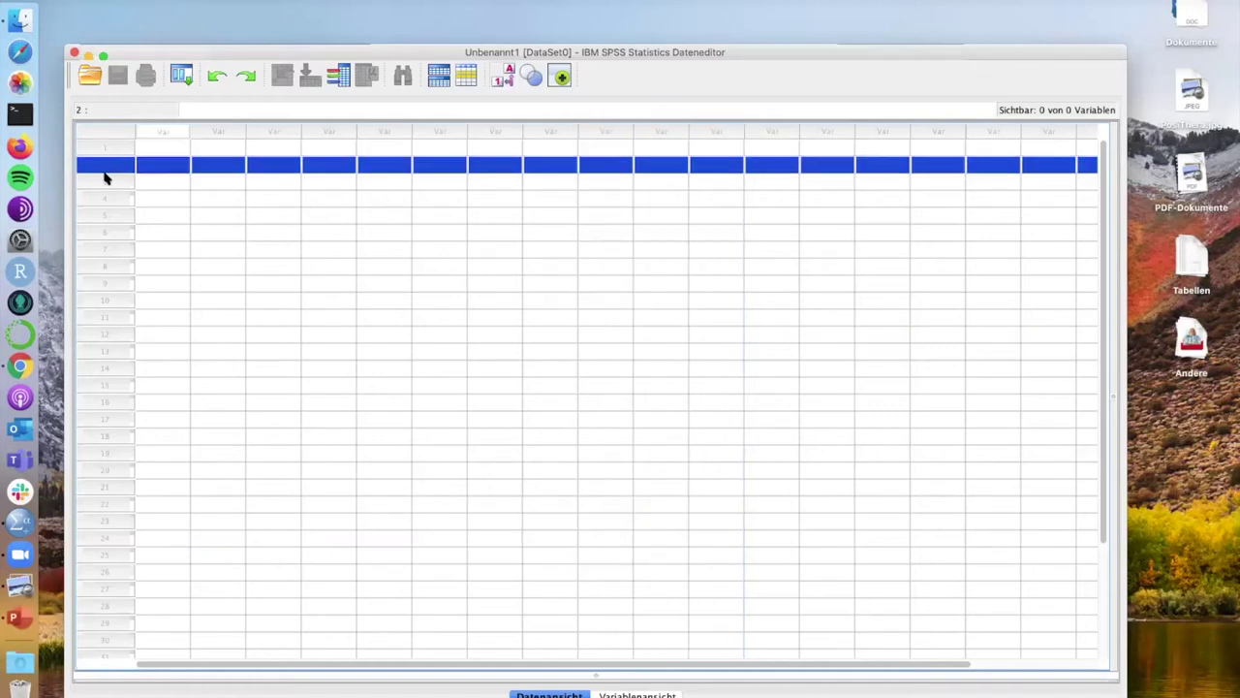
{"action": "left_click", "coordinate": [106, 180]}
{"action": "left_click", "coordinate": [108, 202]}
{"action": "left_click", "coordinate": [116, 151]}
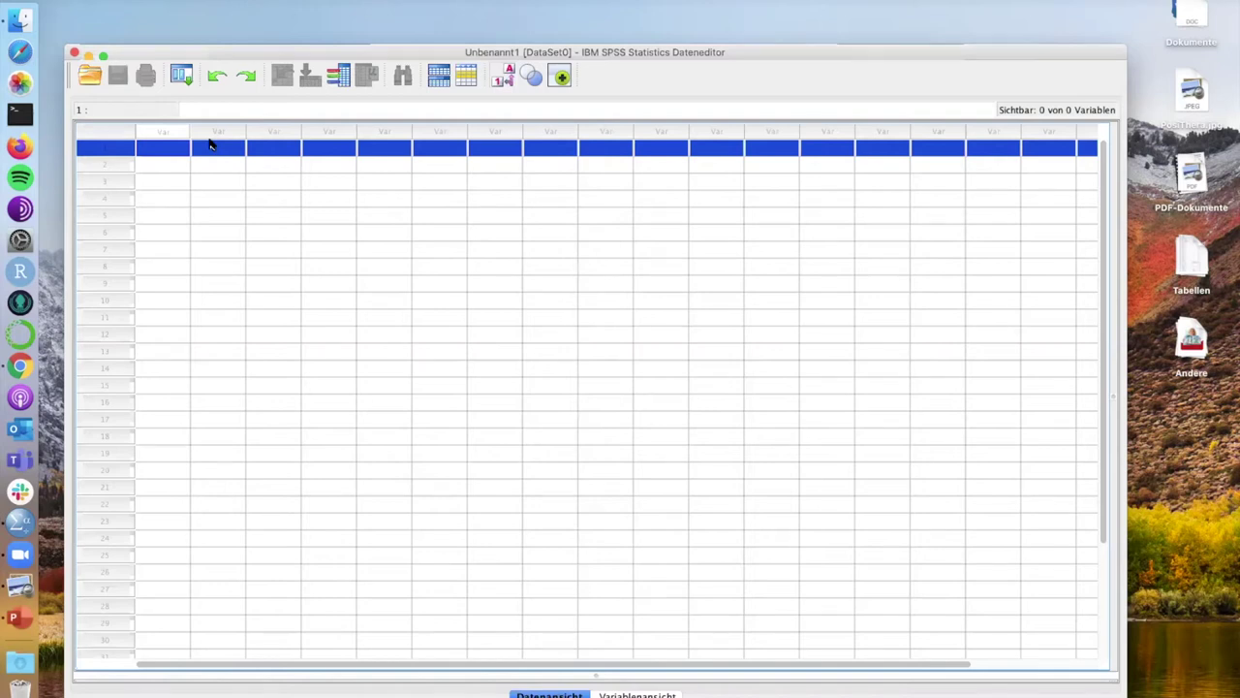
{"action": "left_click", "coordinate": [164, 132]}
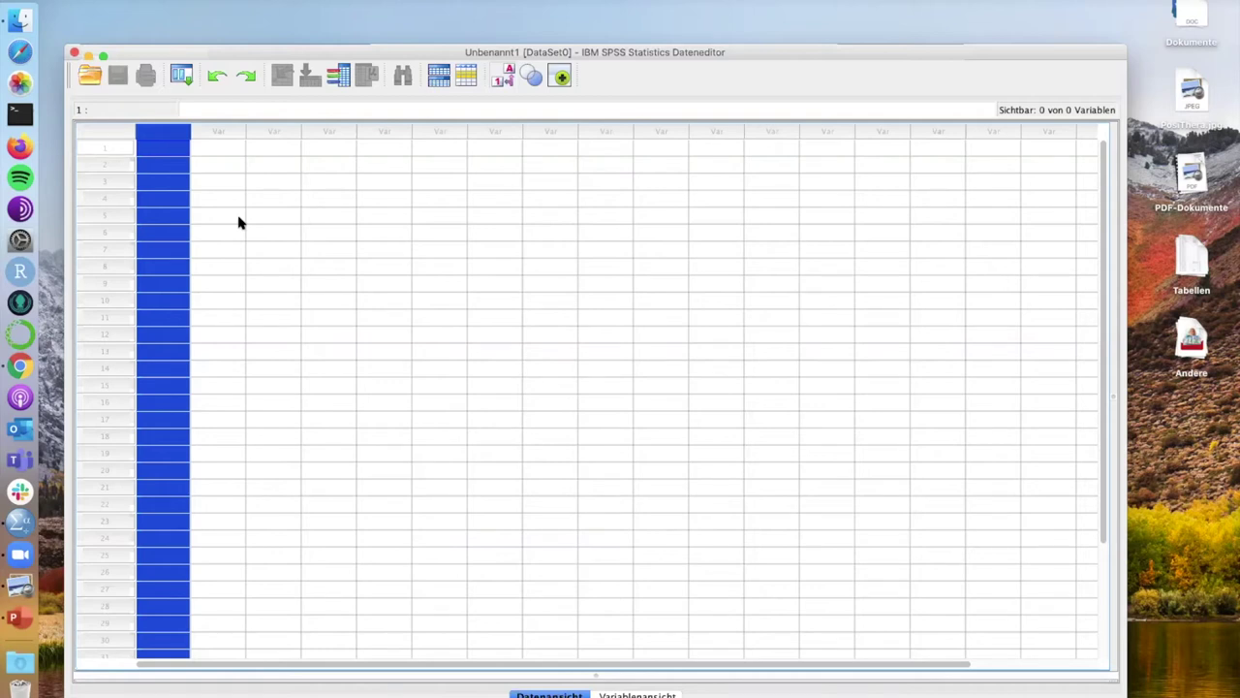
{"action": "left_click", "coordinate": [220, 137]}
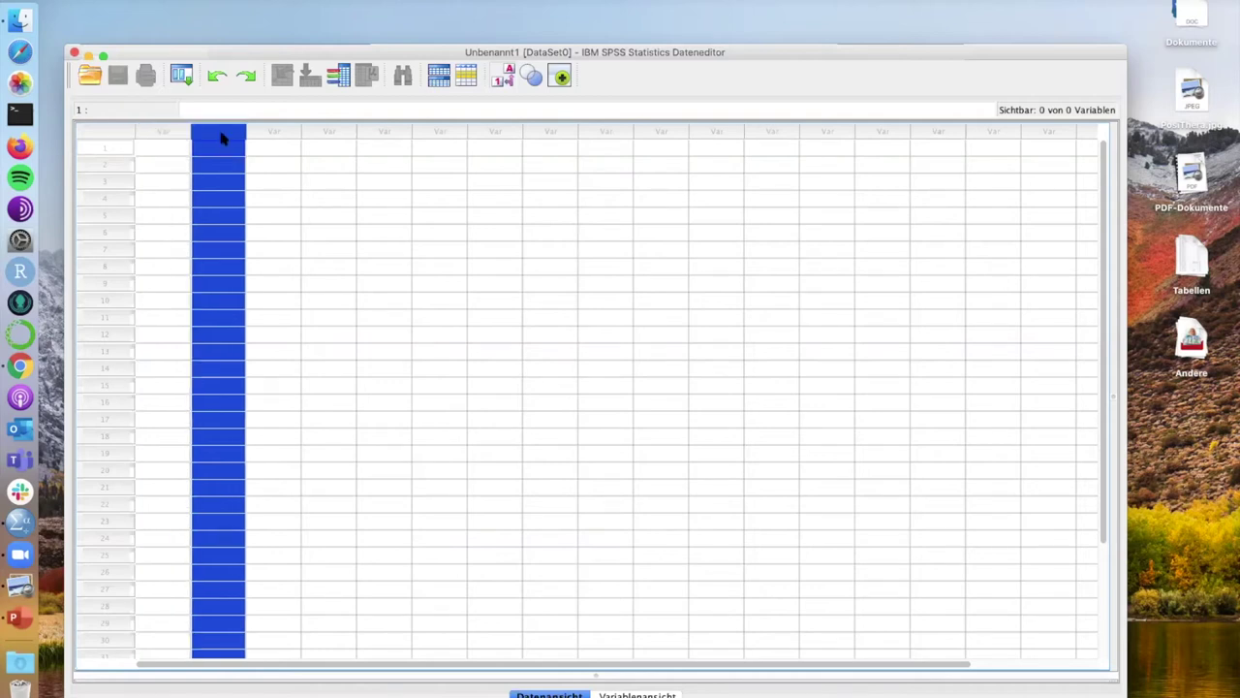
{"action": "left_click", "coordinate": [270, 138]}
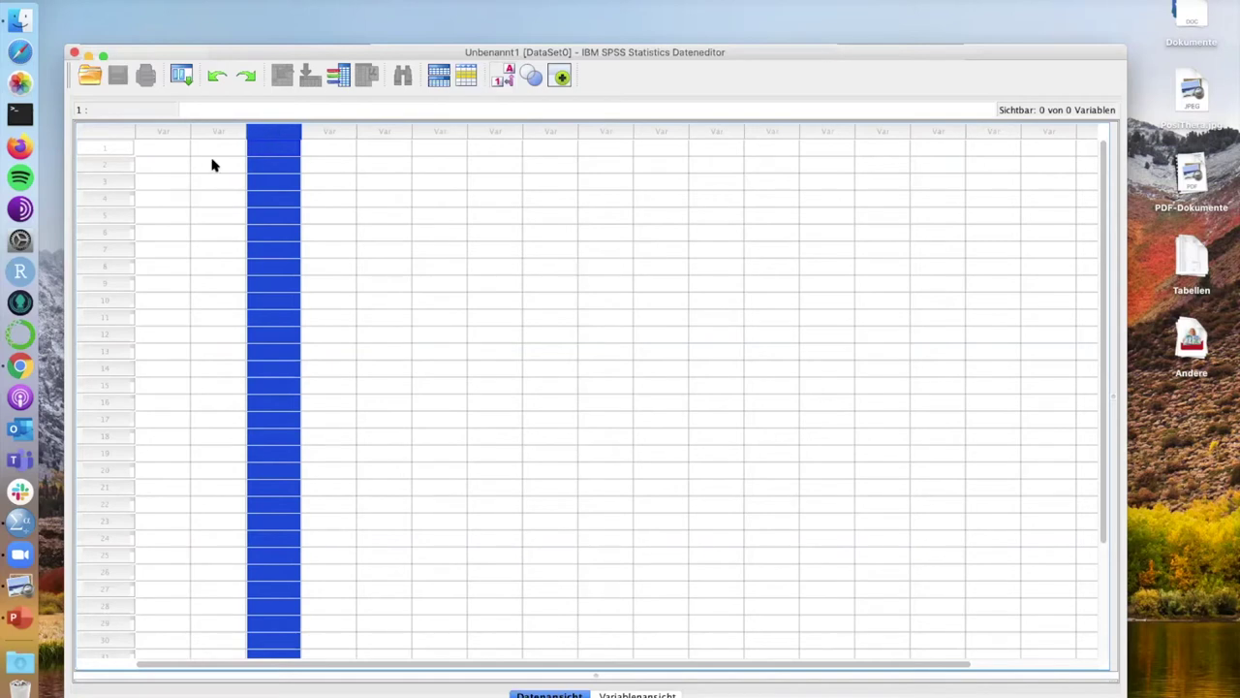
{"action": "left_click", "coordinate": [111, 150]}
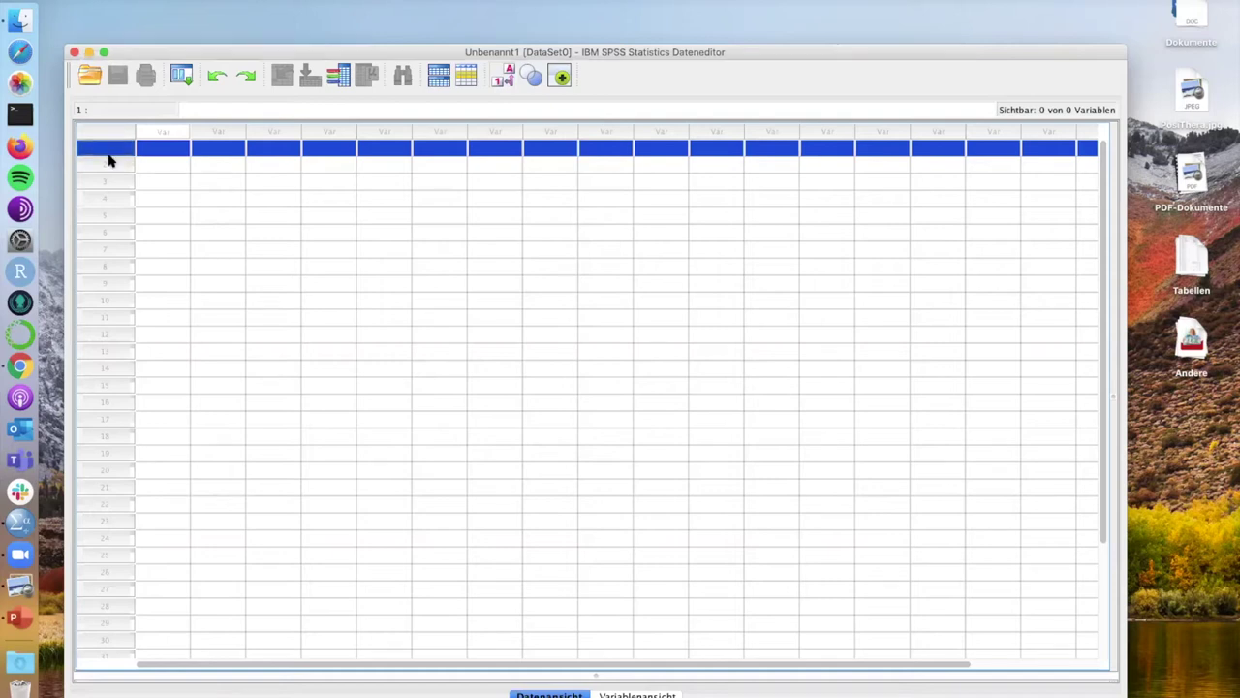
{"action": "left_click", "coordinate": [111, 161]}
{"action": "left_click", "coordinate": [107, 196]}
{"action": "left_click", "coordinate": [110, 215]}
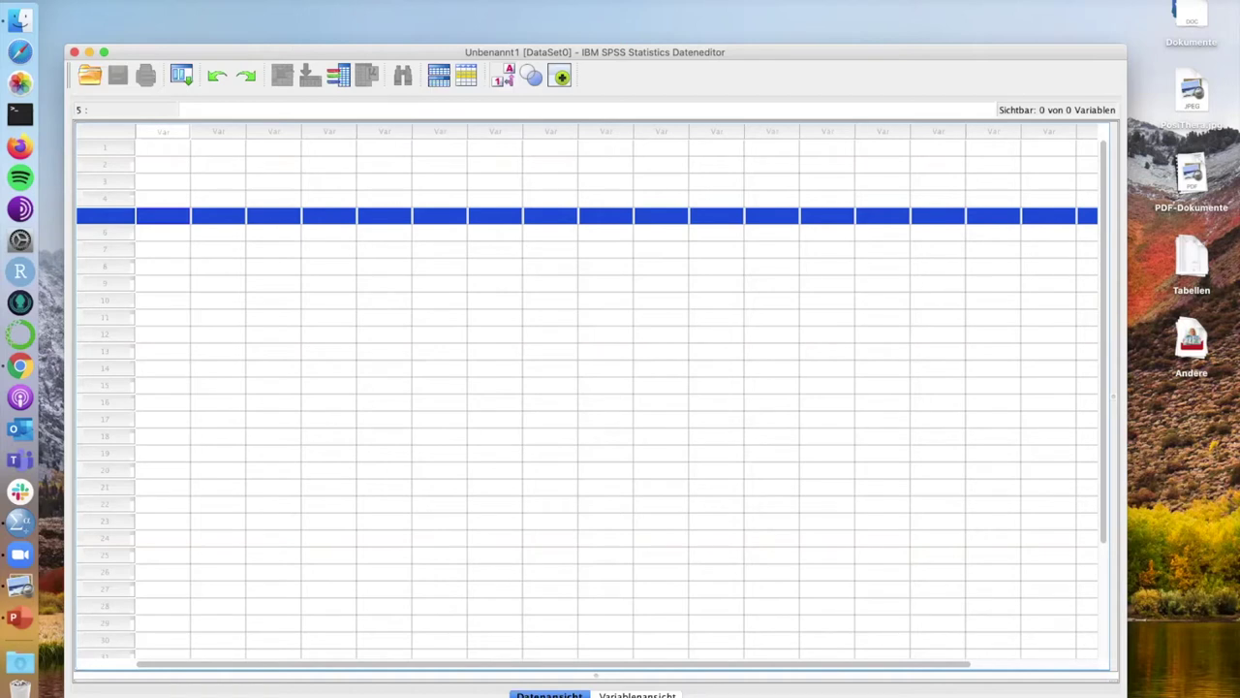
Define the first variable in the variable view with the name Namen
{"action": "left_click", "coordinate": [636, 694]}
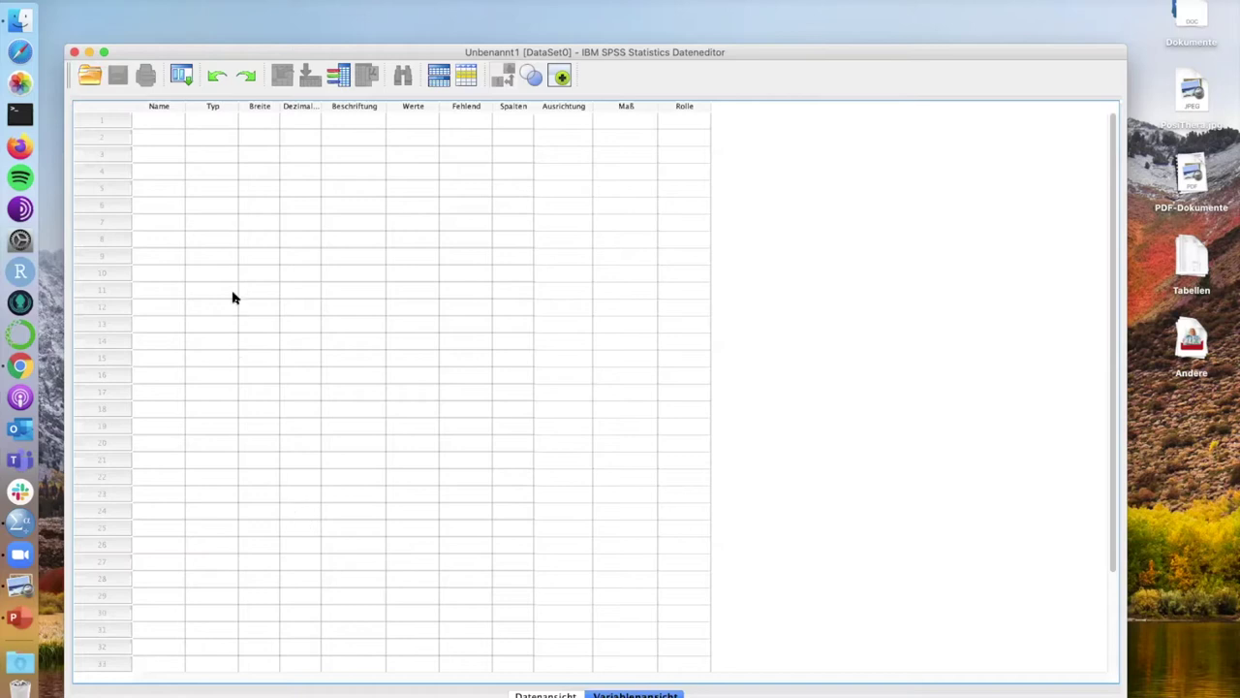
{"action": "left_click", "coordinate": [163, 139]}
{"action": "left_click", "coordinate": [168, 121]}
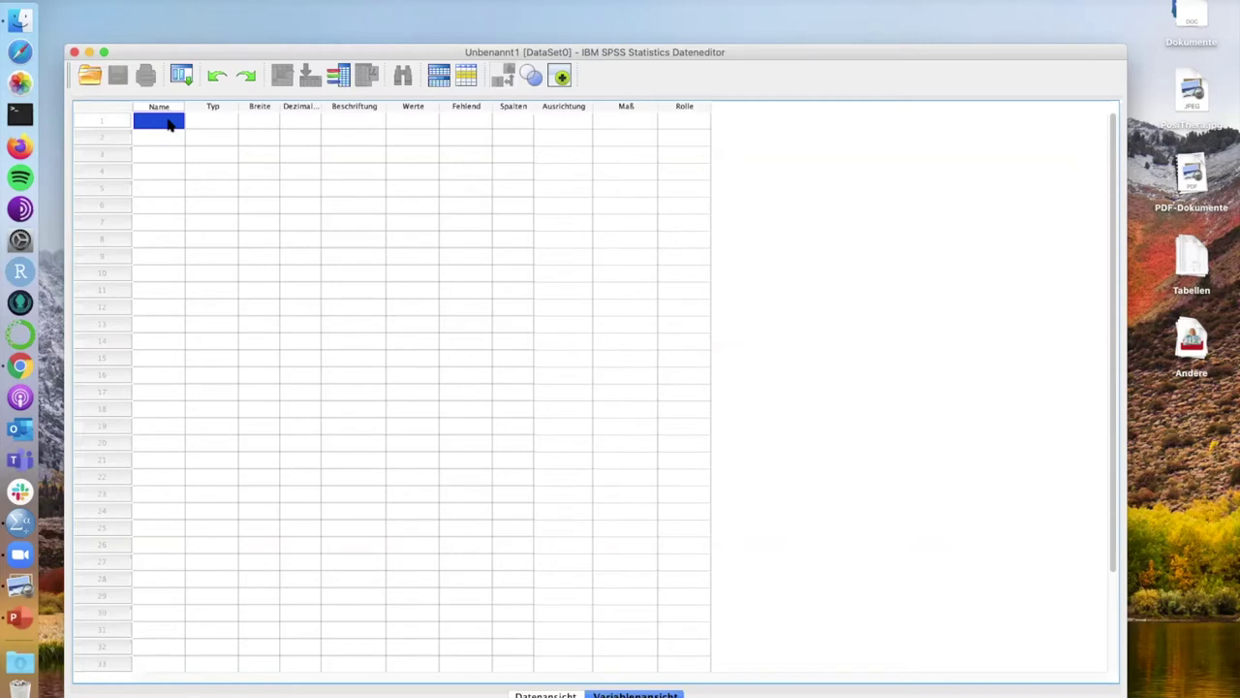
{"action": "double_click", "coordinate": [167, 124]}
{"action": "type", "text": "Name"}
{"action": "key", "text": "Return"}
{"action": "left_click", "coordinate": [168, 123]}
{"action": "double_click", "coordinate": [168, 122]}
{"action": "type", "text": "n"}
{"action": "key", "text": "Return"}
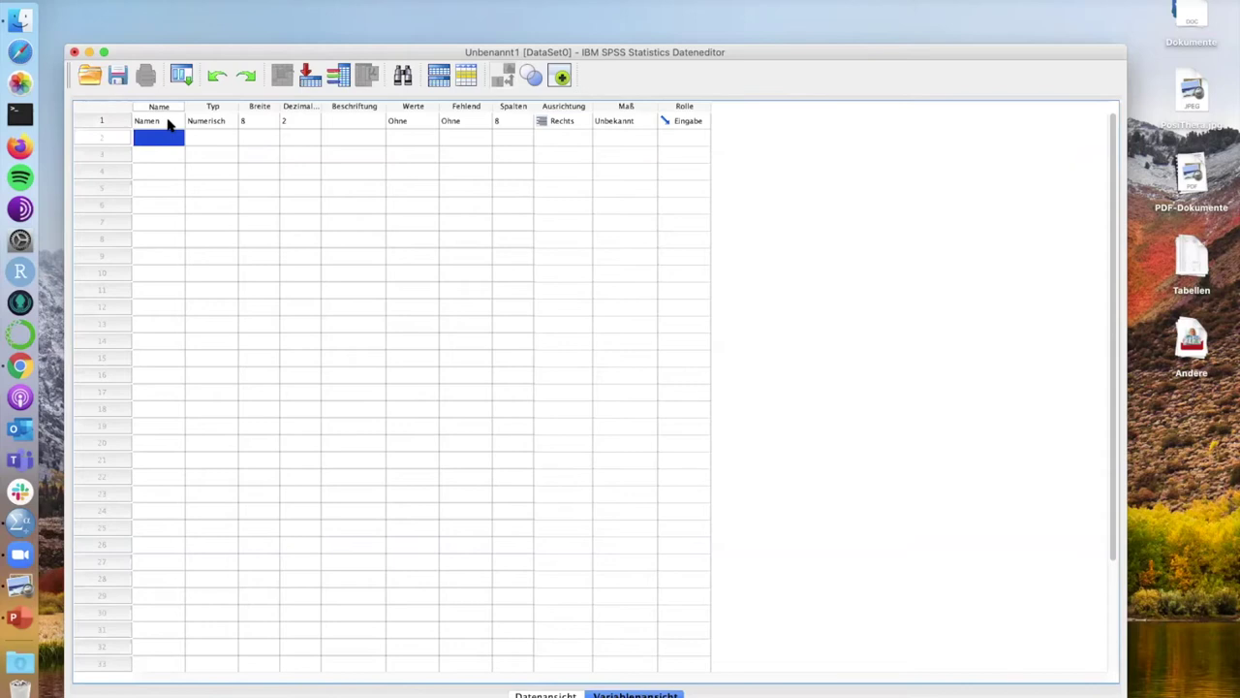
Add four more variables below it named Liga, Alter, Haarfarbe and Größe
{"action": "type", "text": "Liga"}
{"action": "key", "text": "Return"}
{"action": "type", "text": "Alter"}
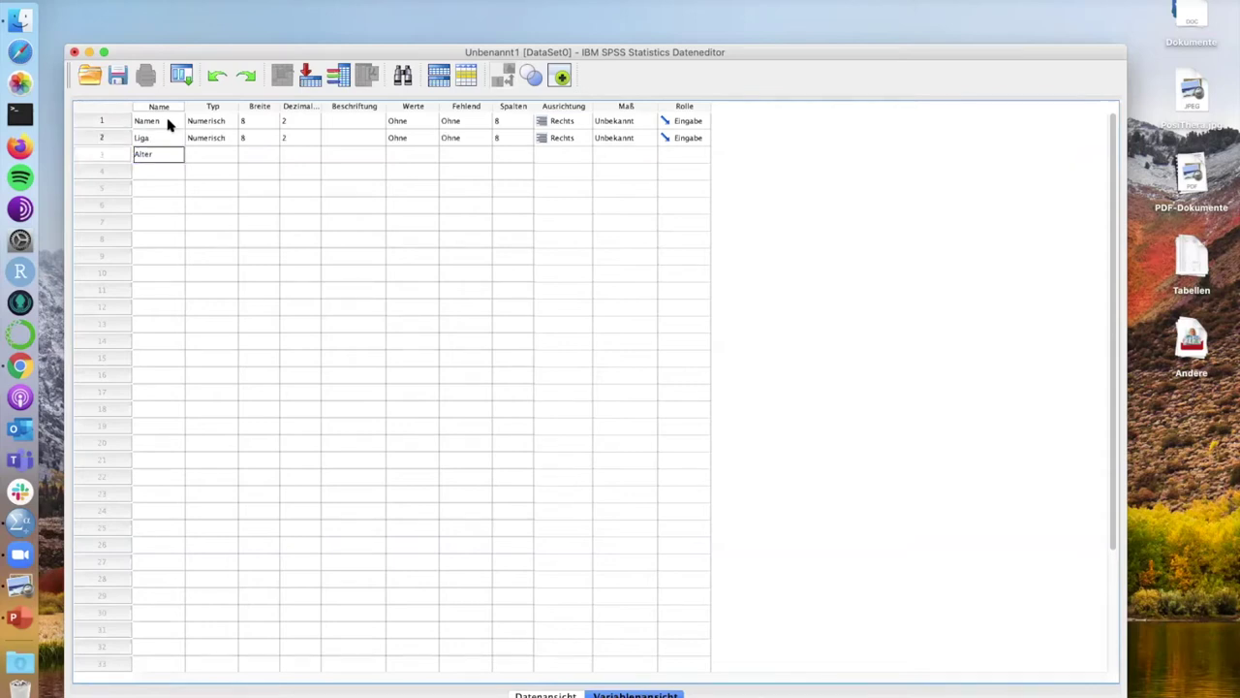
{"action": "key", "text": "Return"}
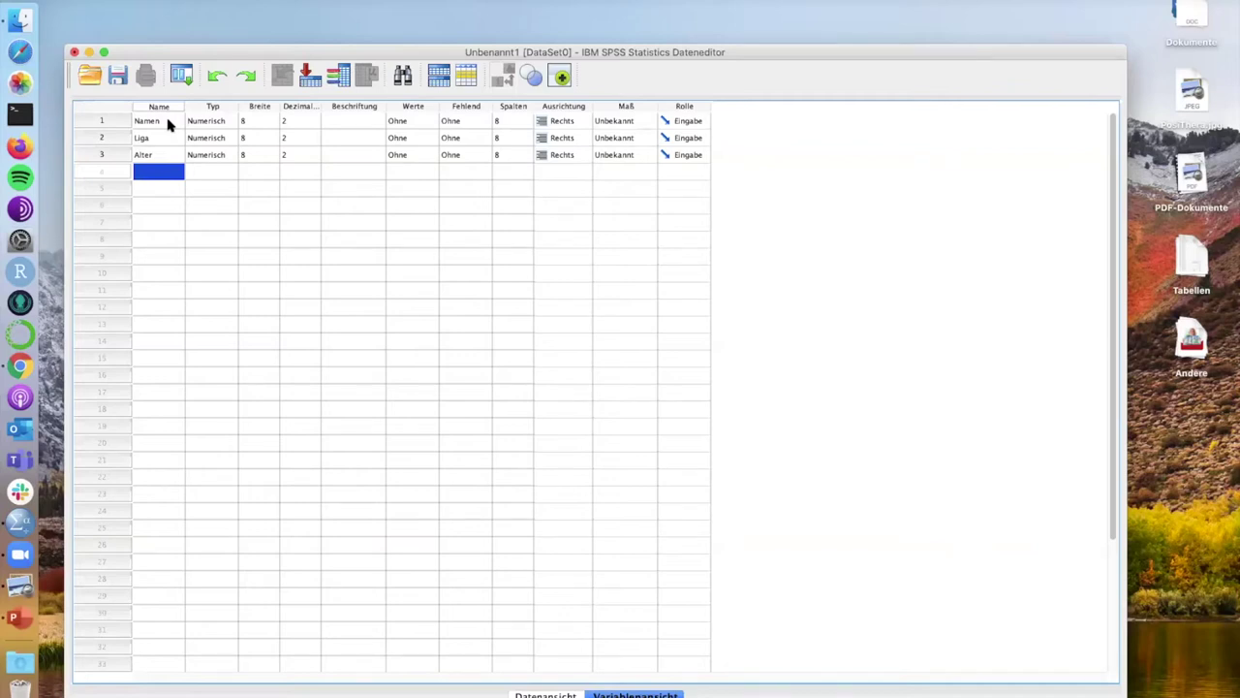
{"action": "type", "text": "Haarfarbe"}
{"action": "key", "text": "Return"}
{"action": "type", "text": "Größ"}
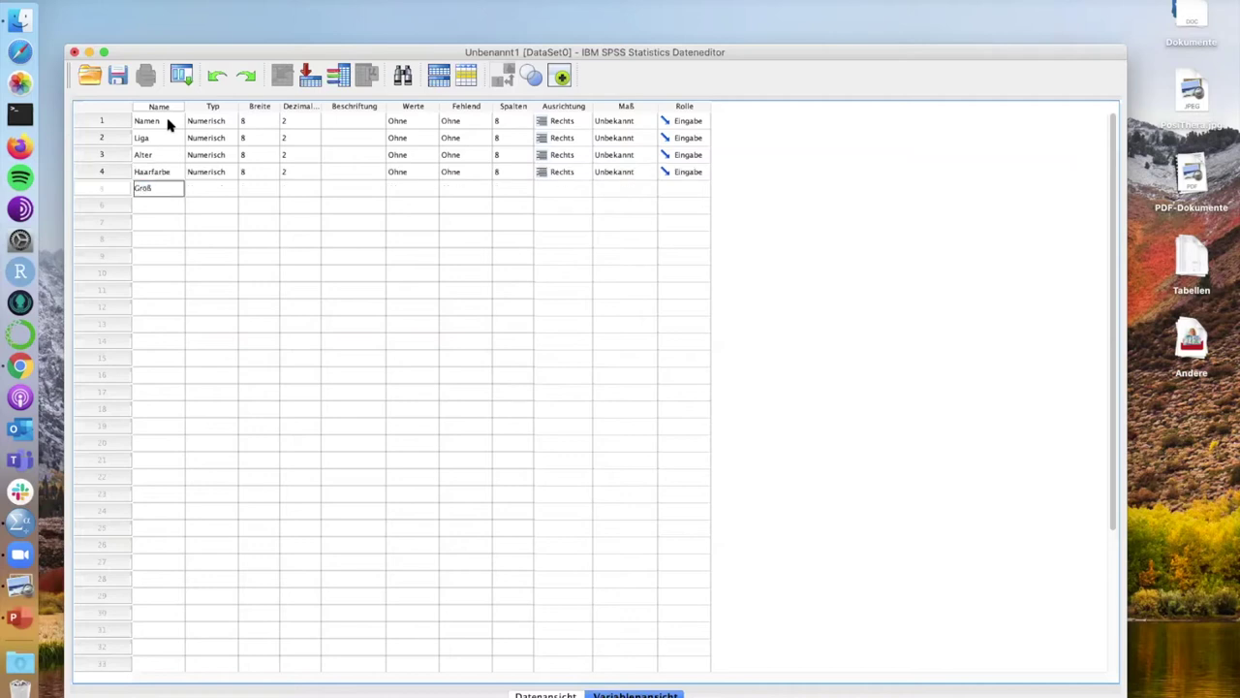
{"action": "type", "text": "e"}
{"action": "key", "text": "Return"}
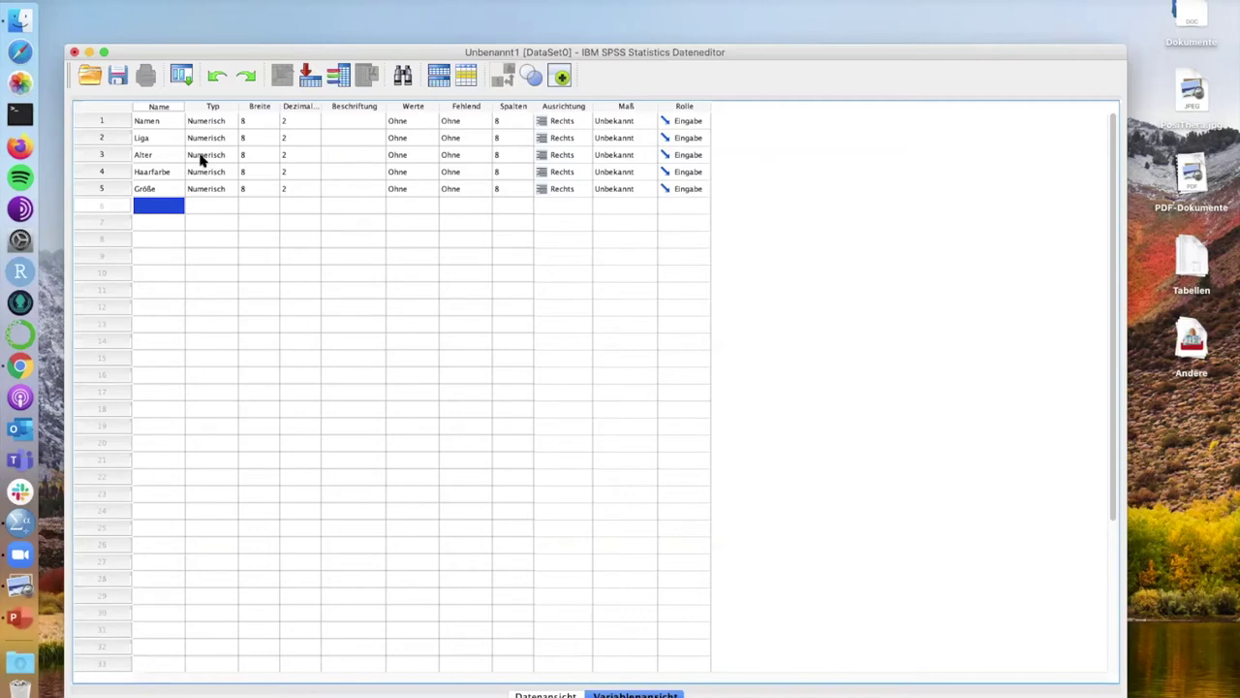
Review the new variable columns in the data view and widen the Haarfarbe column so its name fits on one line
{"action": "left_click", "coordinate": [542, 694]}
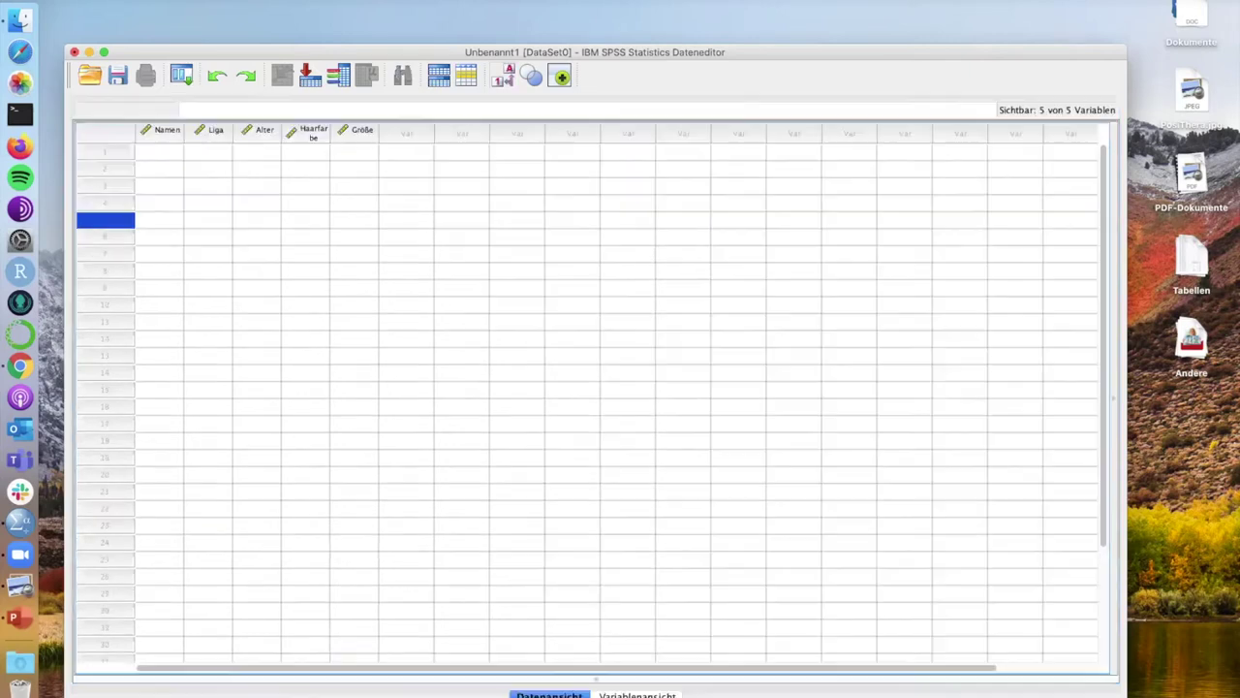
{"action": "left_click", "coordinate": [167, 134]}
{"action": "left_click", "coordinate": [209, 132]}
{"action": "left_click", "coordinate": [252, 132]}
{"action": "left_click", "coordinate": [307, 134]}
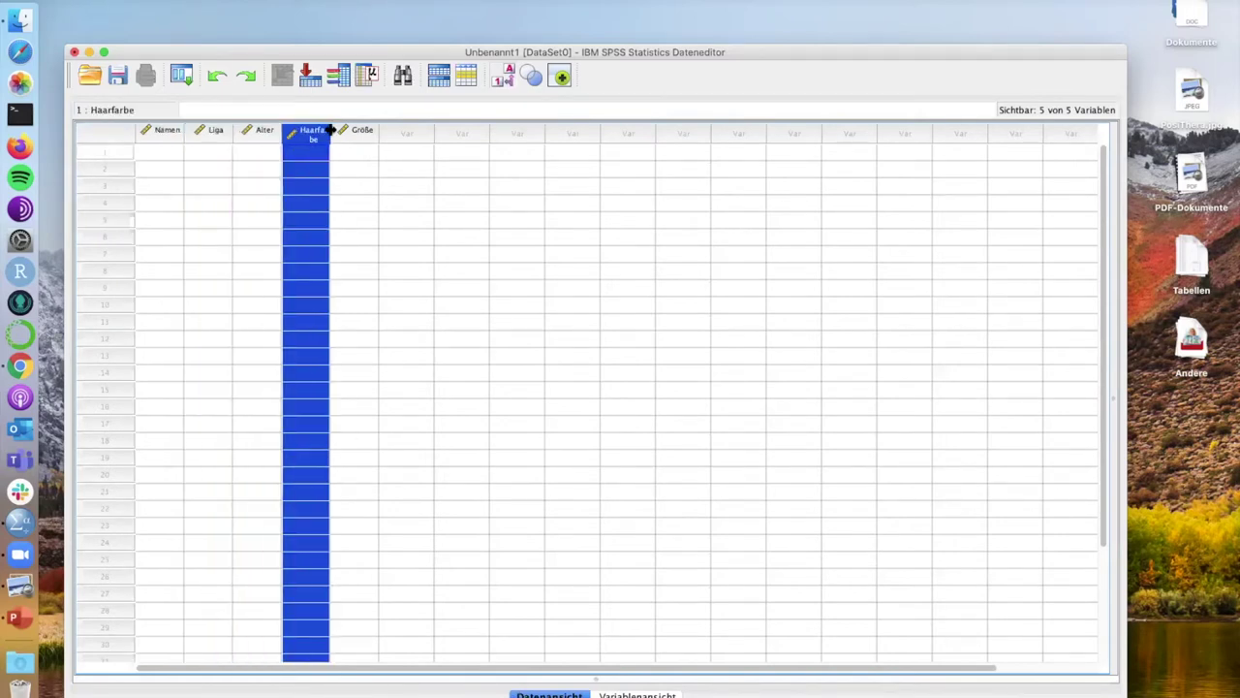
{"action": "left_click_drag", "start_coordinate": [329, 131], "coordinate": [346, 131]}
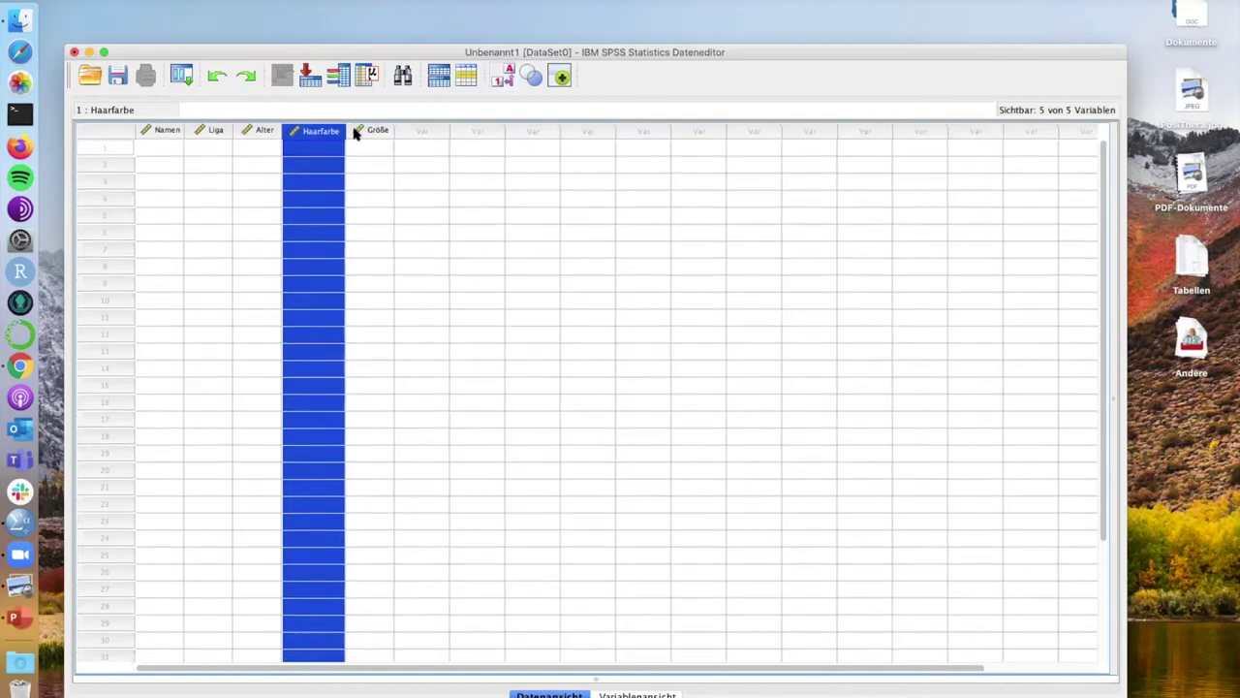
Examine the Größe column and the first six case rows, and compare the data view with the variable view
{"action": "left_click", "coordinate": [380, 136]}
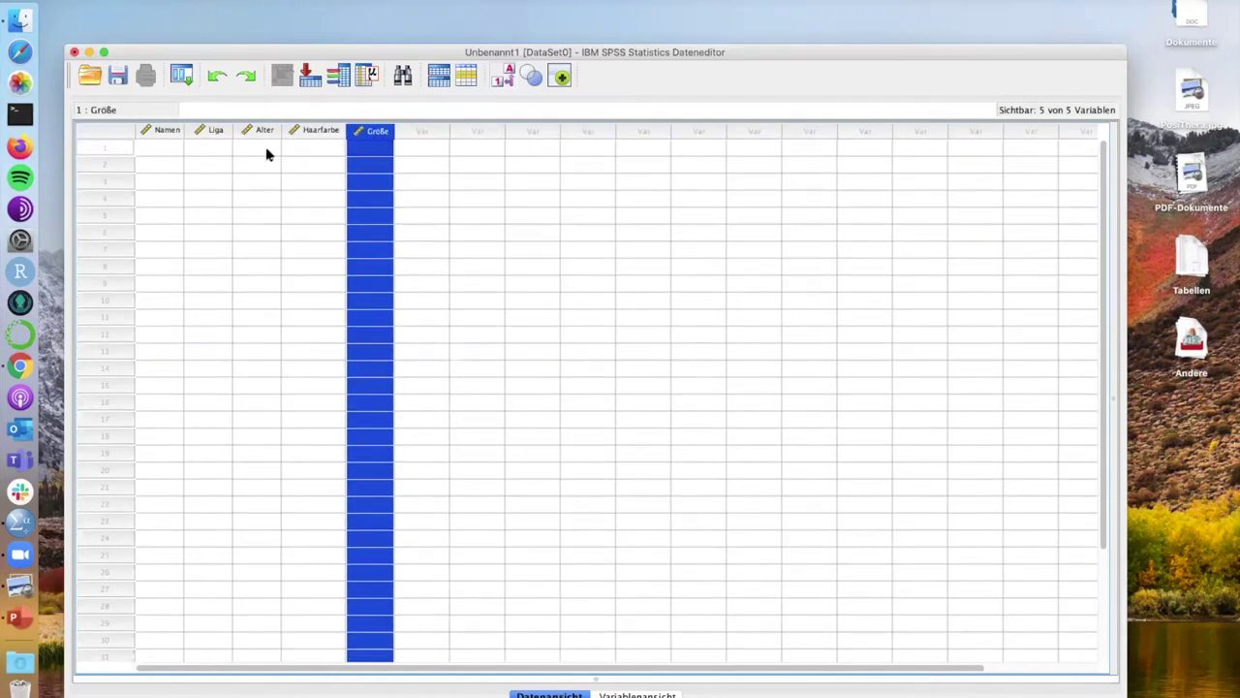
{"action": "left_click", "coordinate": [96, 150]}
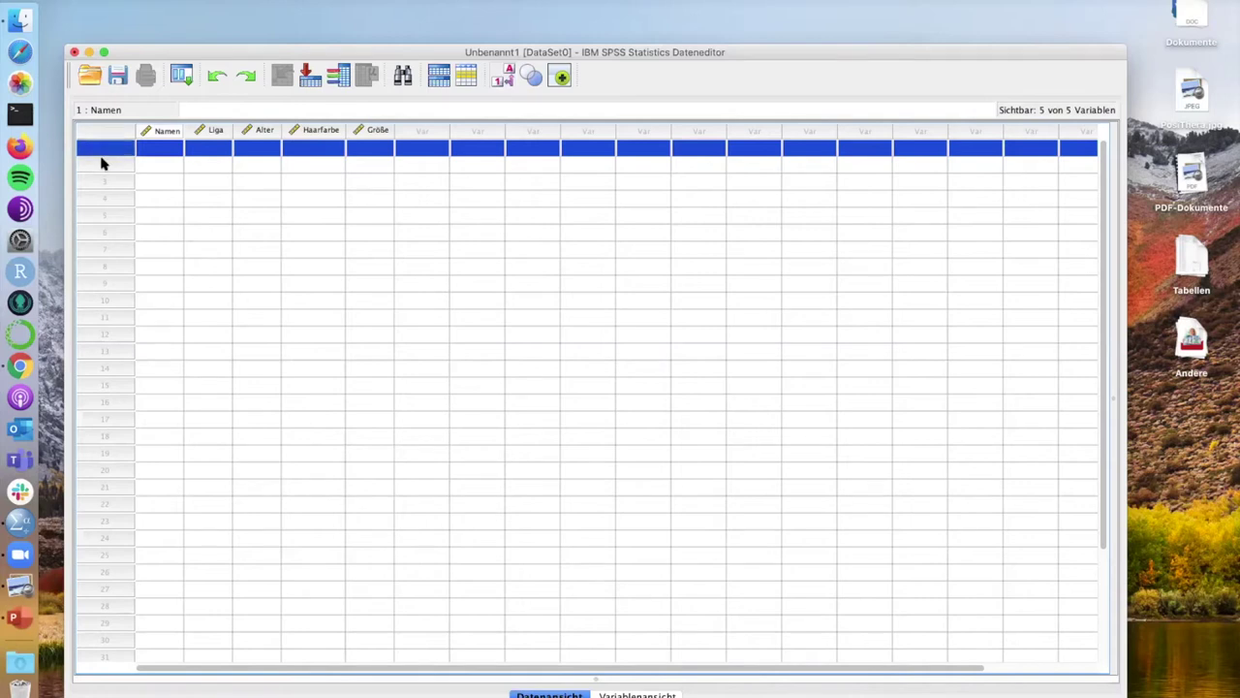
{"action": "left_click", "coordinate": [102, 168]}
{"action": "left_click", "coordinate": [104, 181]}
{"action": "left_click", "coordinate": [104, 198]}
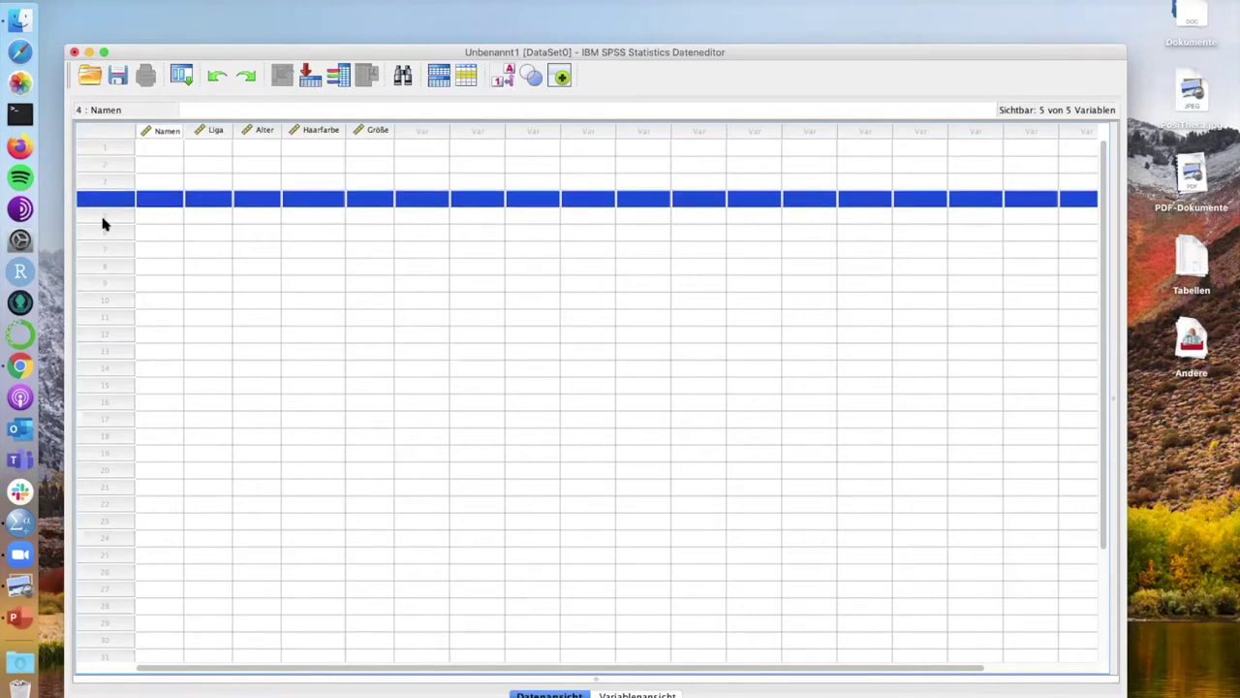
{"action": "left_click", "coordinate": [104, 217]}
{"action": "left_click", "coordinate": [102, 233]}
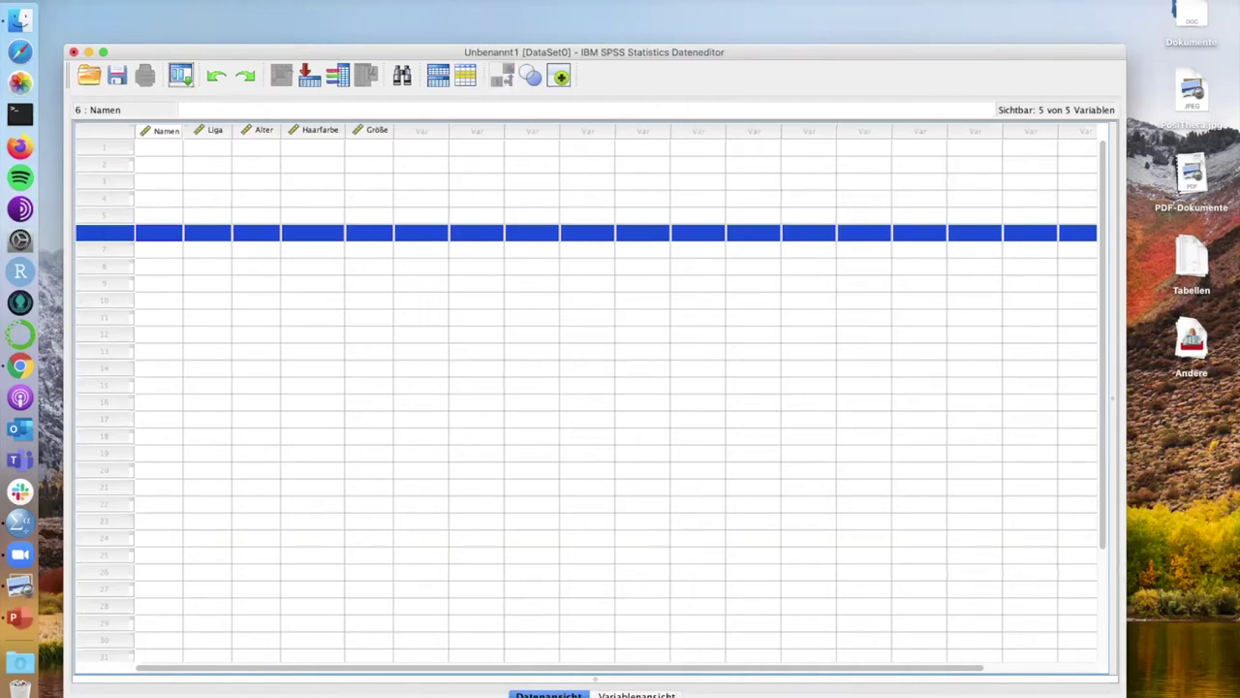
{"action": "left_click", "coordinate": [637, 694]}
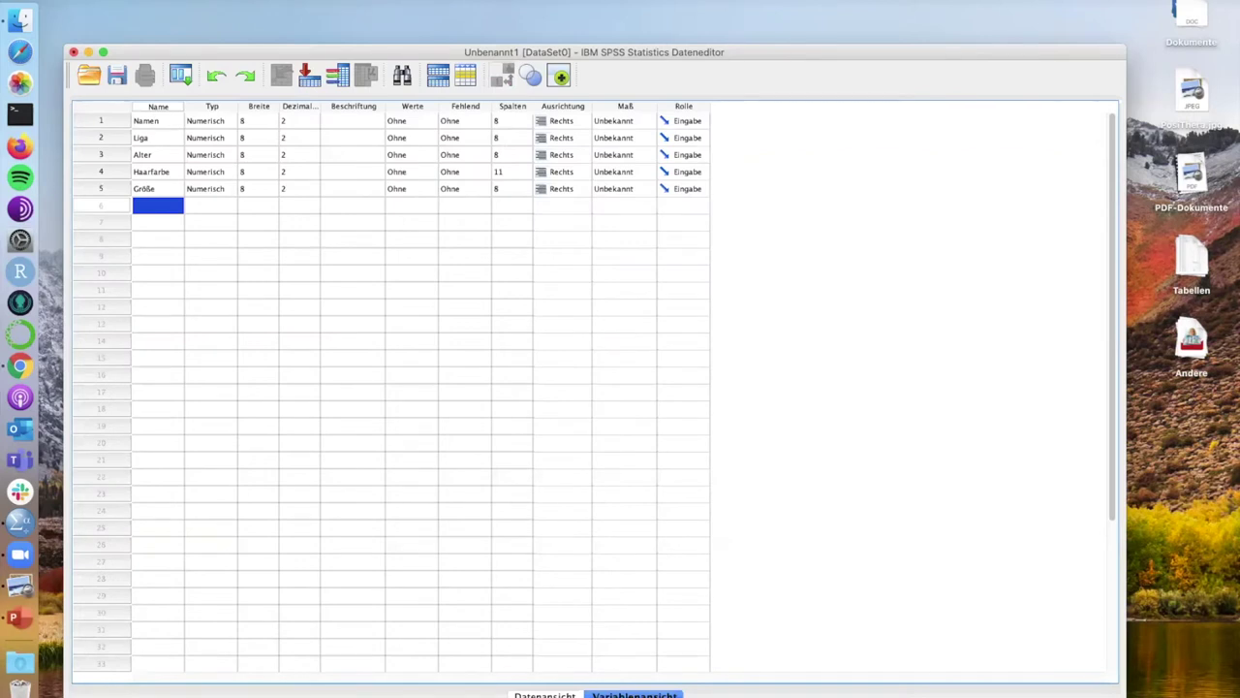
{"action": "left_click", "coordinate": [540, 694]}
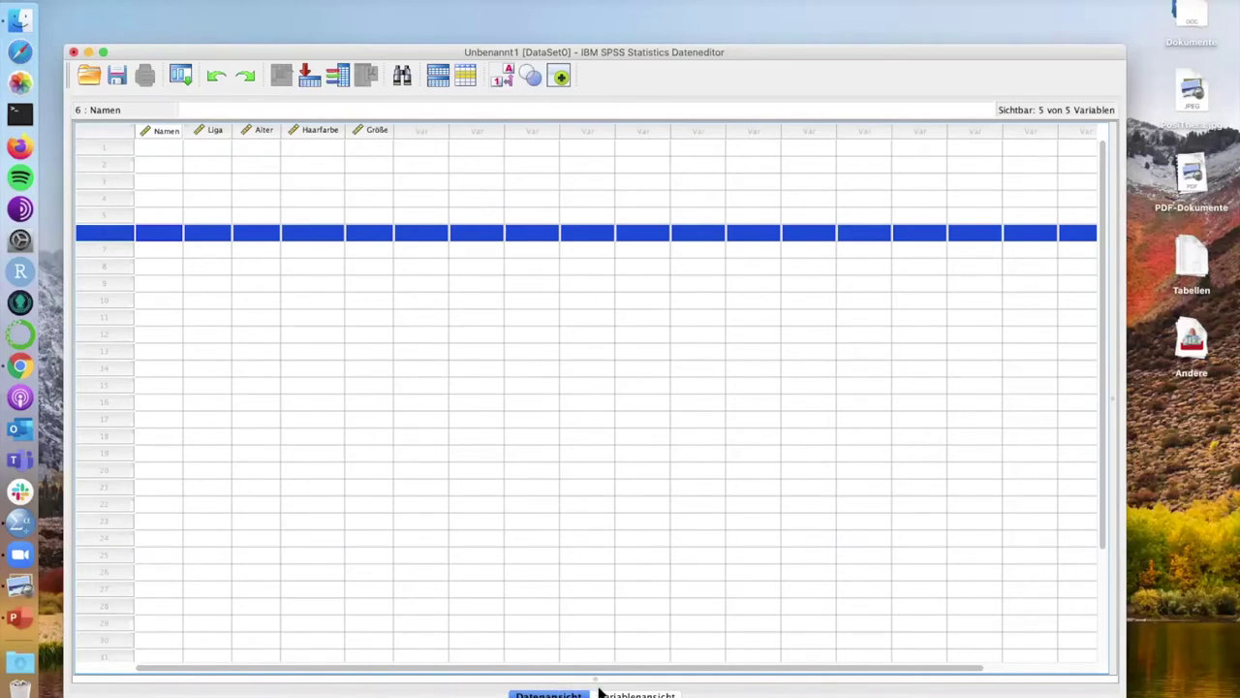
Examine the Namen row and the Name, Typ, Breite, Dezimalstellen and Beschriftung columns in the variable view
{"action": "left_click", "coordinate": [637, 695]}
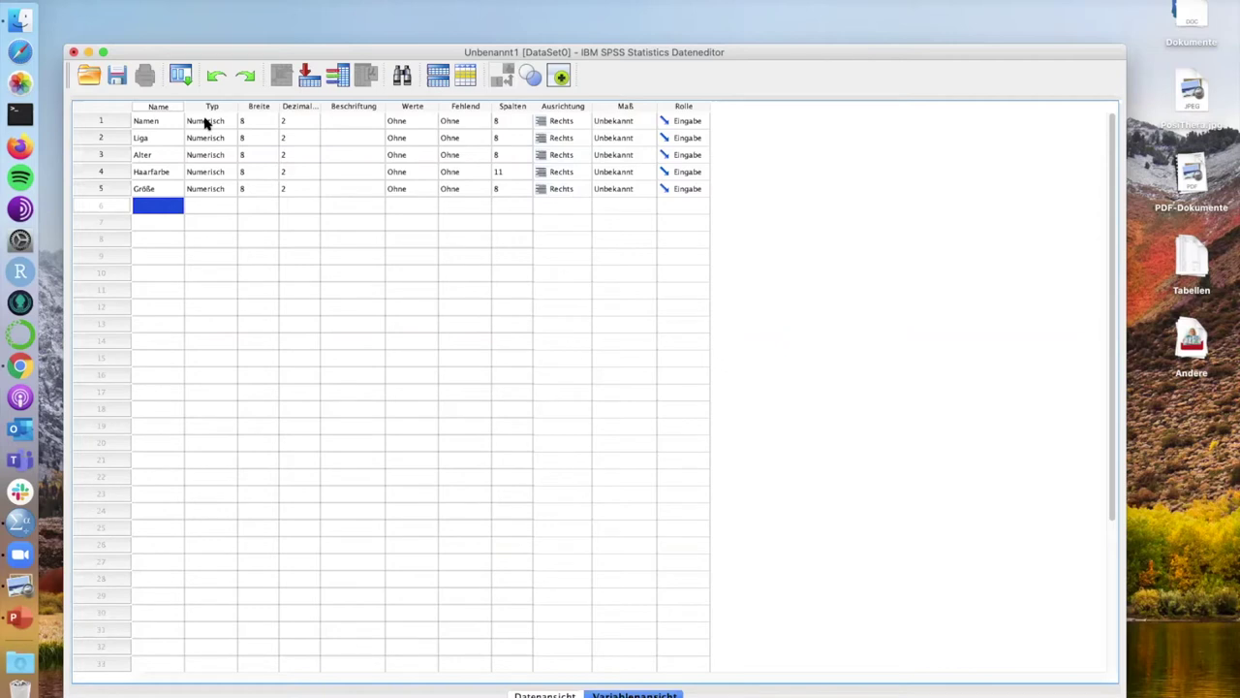
{"action": "left_click", "coordinate": [158, 120]}
{"action": "left_click", "coordinate": [113, 121]}
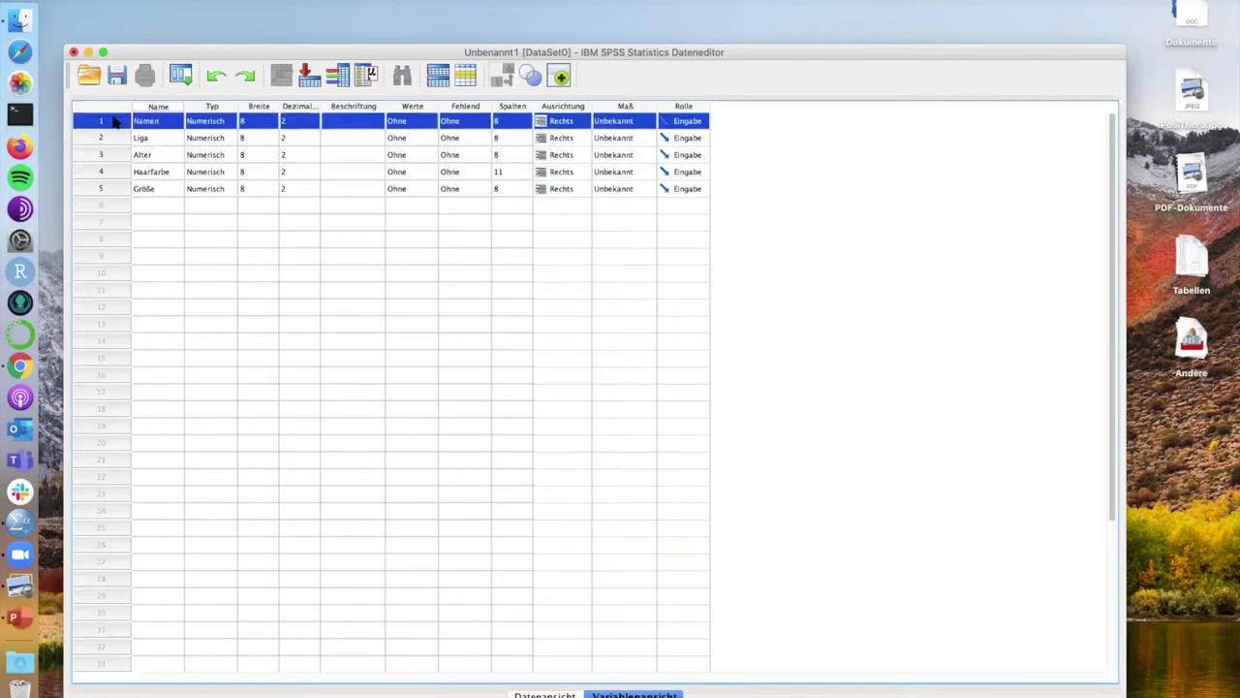
{"action": "left_click", "coordinate": [155, 121]}
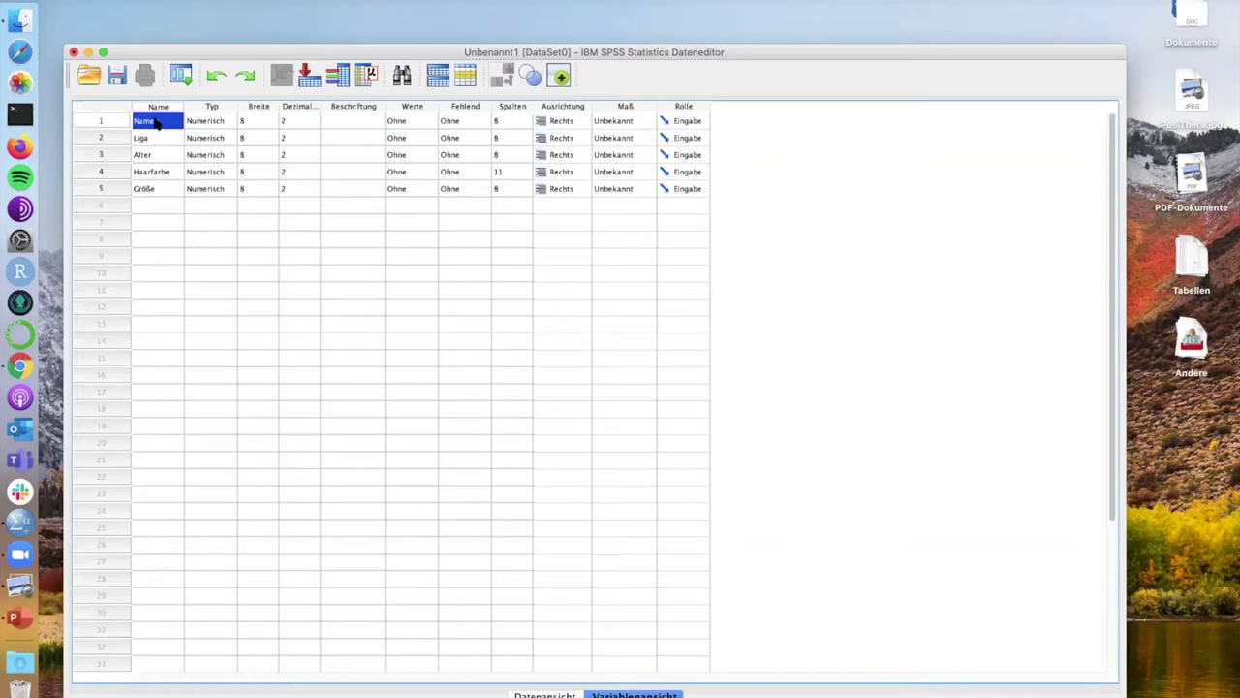
{"action": "left_click", "coordinate": [167, 105]}
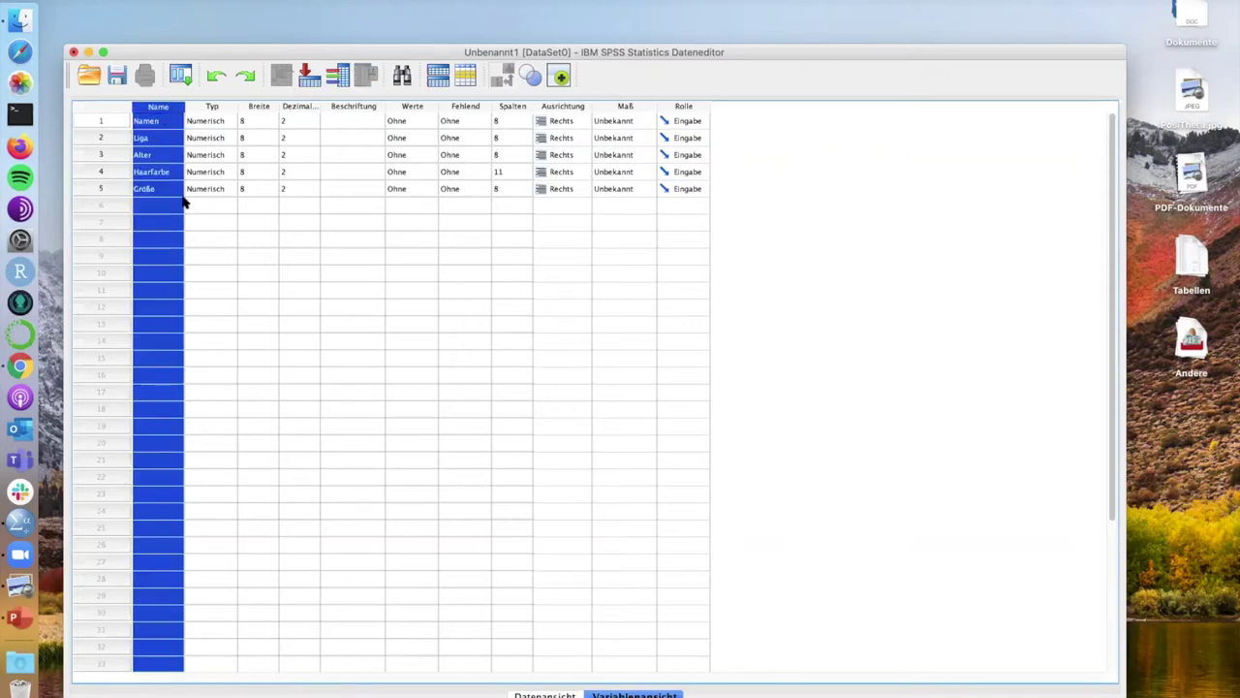
{"action": "left_click", "coordinate": [213, 121]}
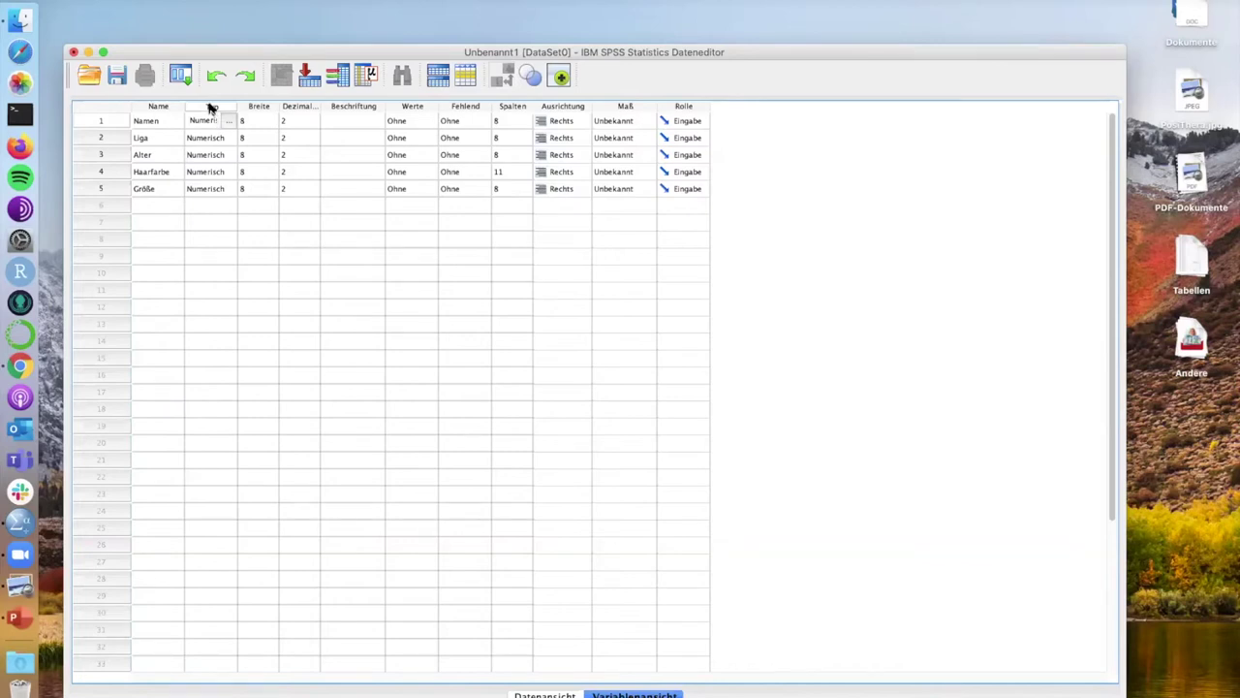
{"action": "left_click", "coordinate": [210, 106]}
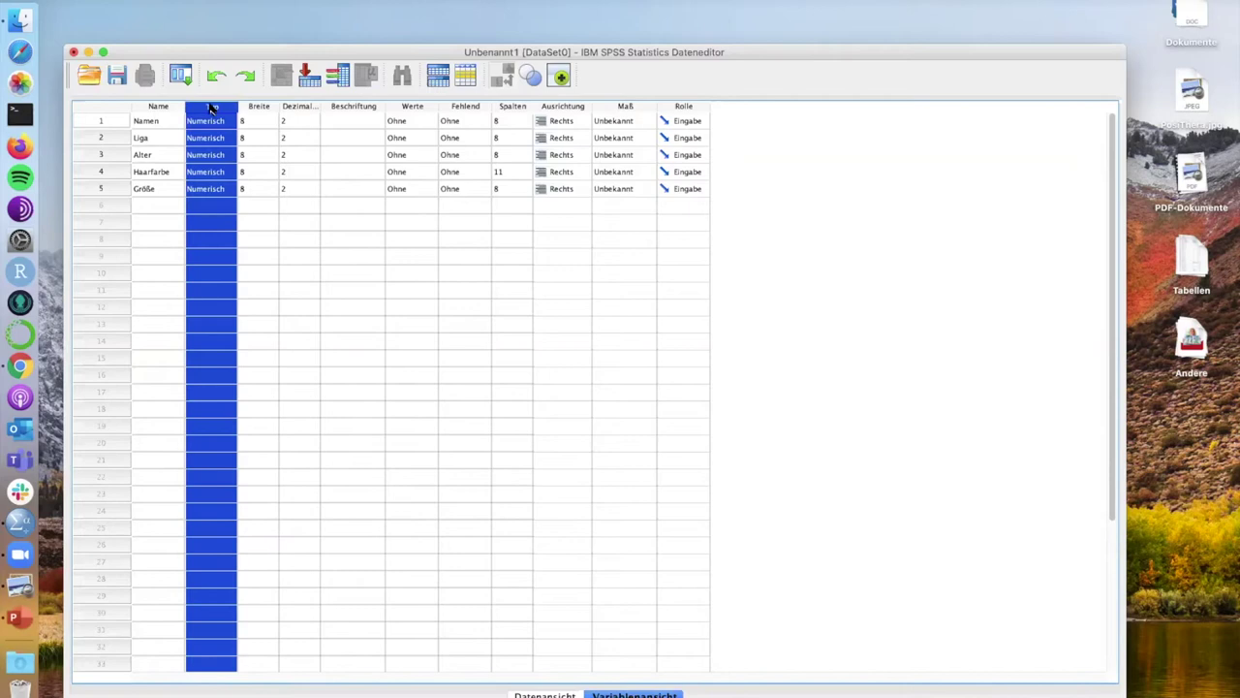
{"action": "left_click", "coordinate": [260, 107]}
{"action": "left_click", "coordinate": [298, 107]}
{"action": "left_click", "coordinate": [344, 108]}
{"action": "left_click", "coordinate": [210, 106]}
{"action": "left_click", "coordinate": [170, 107]}
{"action": "left_click", "coordinate": [211, 108]}
Set the type of the variable Namen to Zeichenfolge with 255 characters
{"action": "left_click", "coordinate": [215, 123]}
{"action": "left_click", "coordinate": [226, 121]}
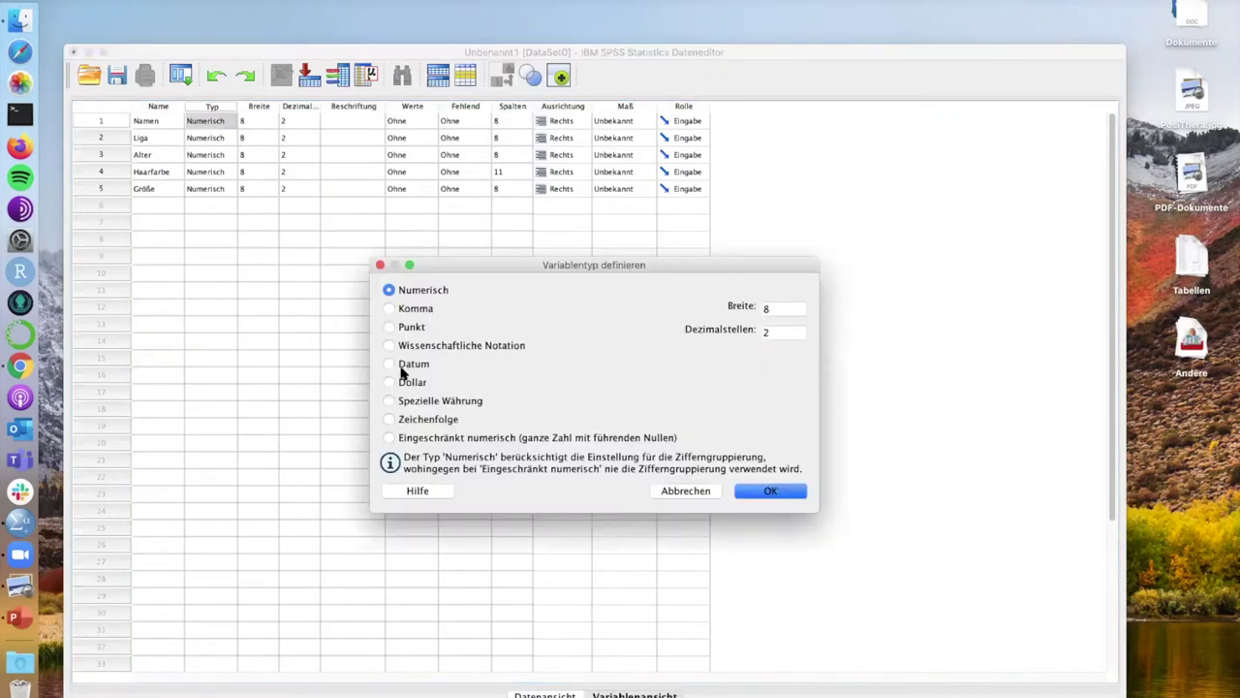
{"action": "left_click", "coordinate": [419, 421]}
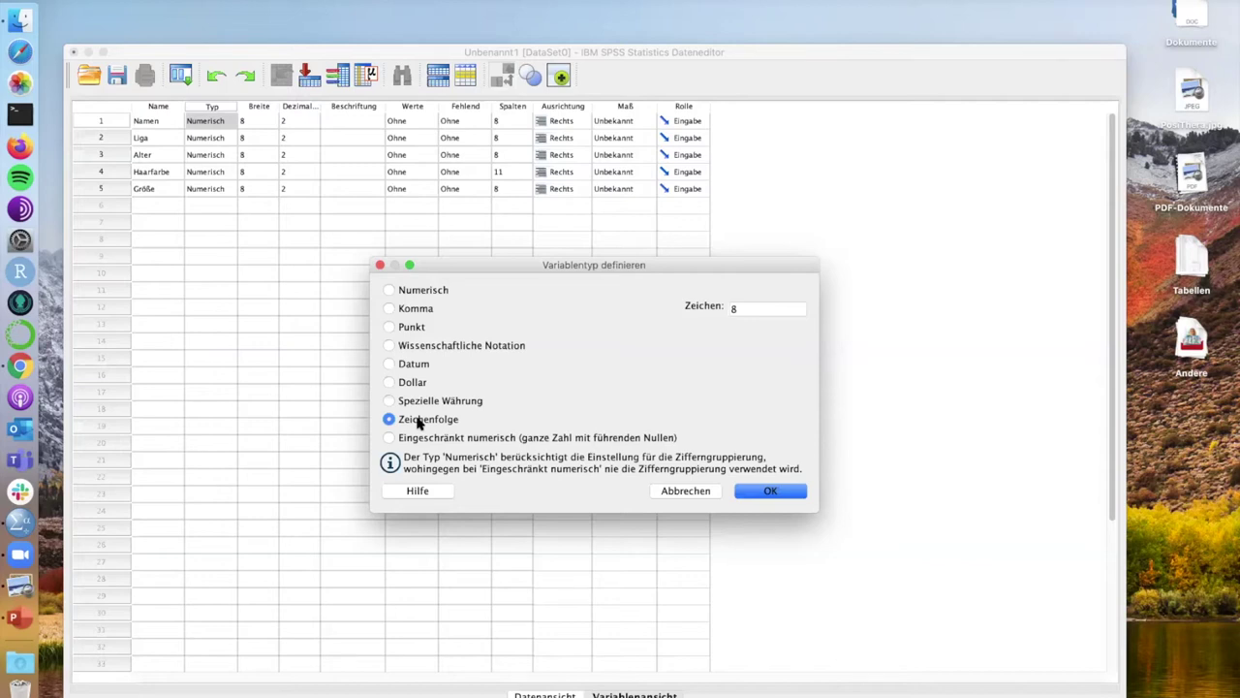
{"action": "left_click_drag", "start_coordinate": [744, 308], "coordinate": [715, 310]}
{"action": "type", "text": "255"}
{"action": "left_click", "coordinate": [773, 491]}
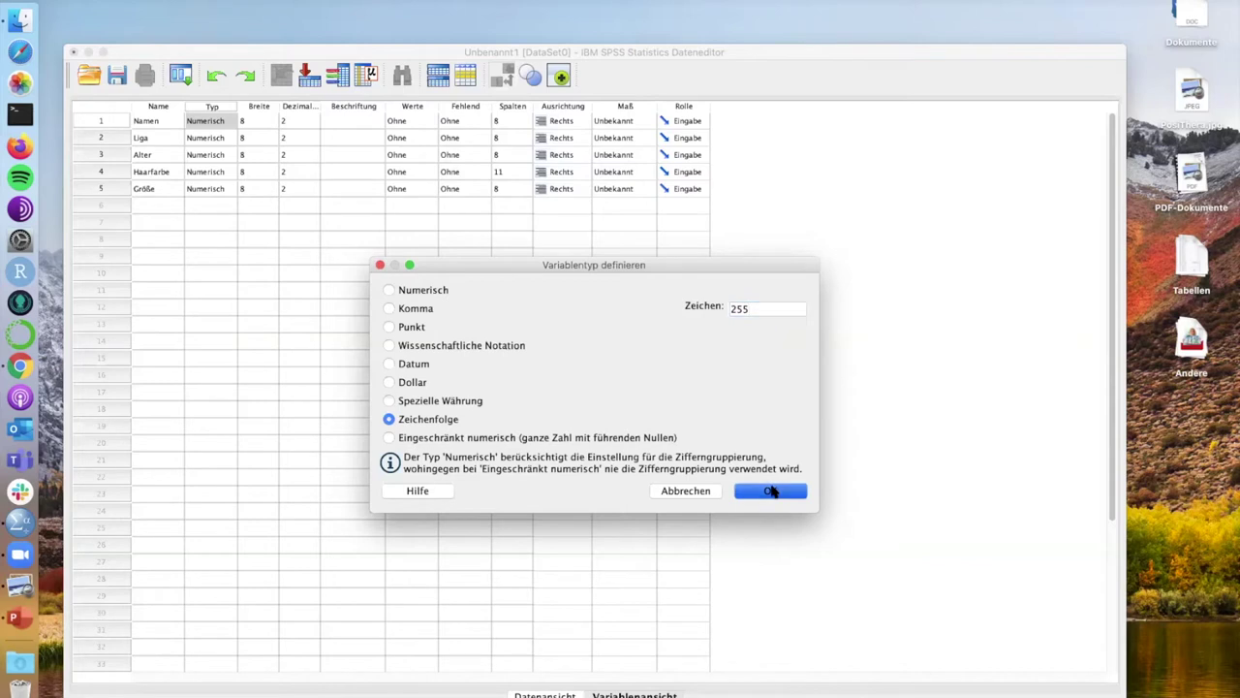
Widen the Typ column in the variable view and check the type and width entries of Namen
{"action": "left_click_drag", "start_coordinate": [237, 106], "coordinate": [293, 112]}
{"action": "left_click", "coordinate": [247, 124]}
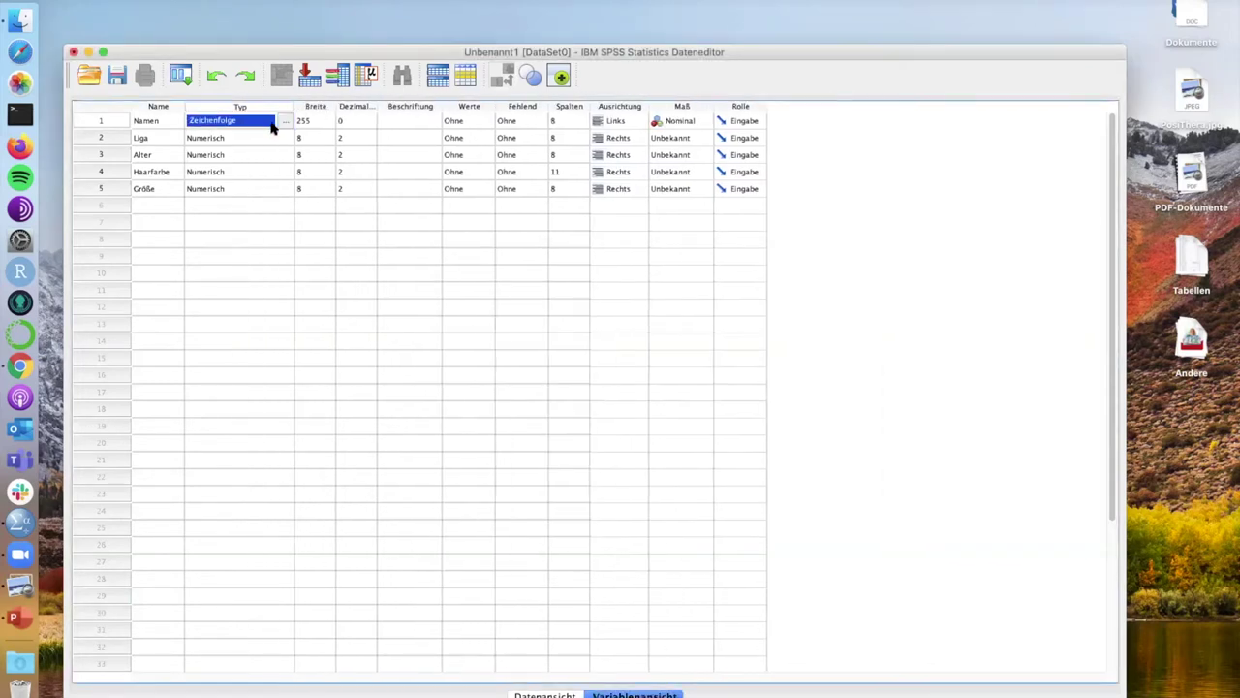
{"action": "left_click", "coordinate": [307, 121]}
{"action": "left_click", "coordinate": [167, 120]}
{"action": "left_click", "coordinate": [206, 121]}
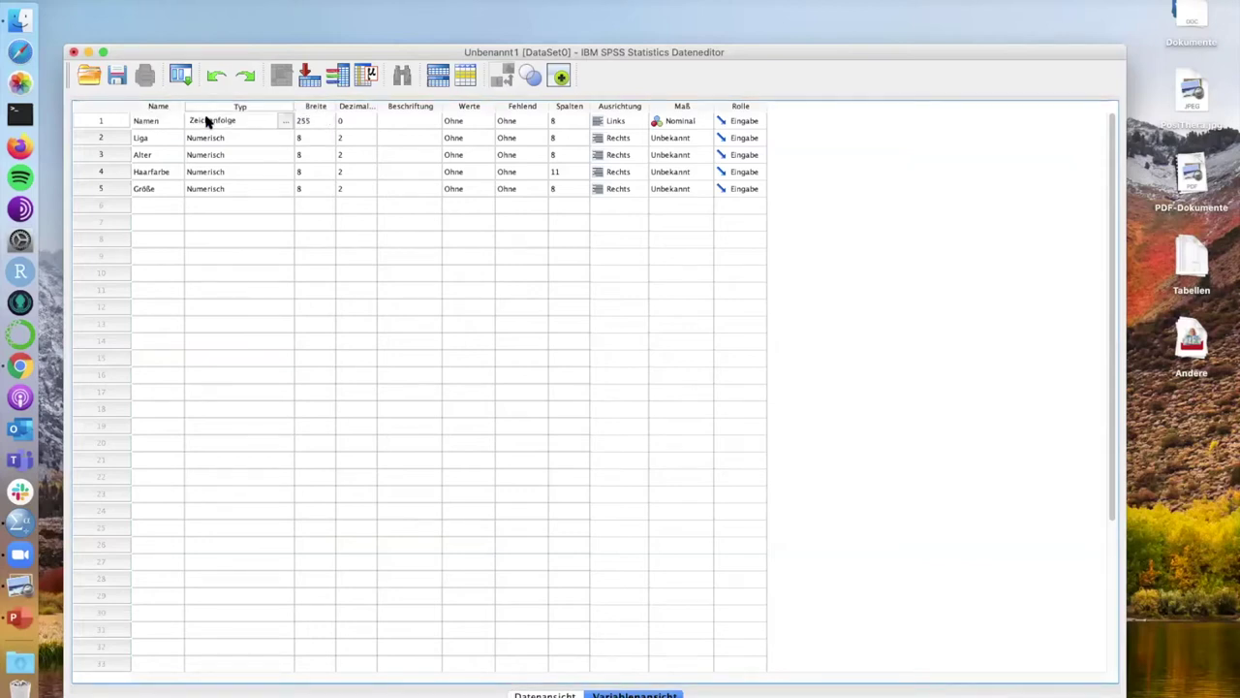
{"action": "left_click", "coordinate": [310, 120]}
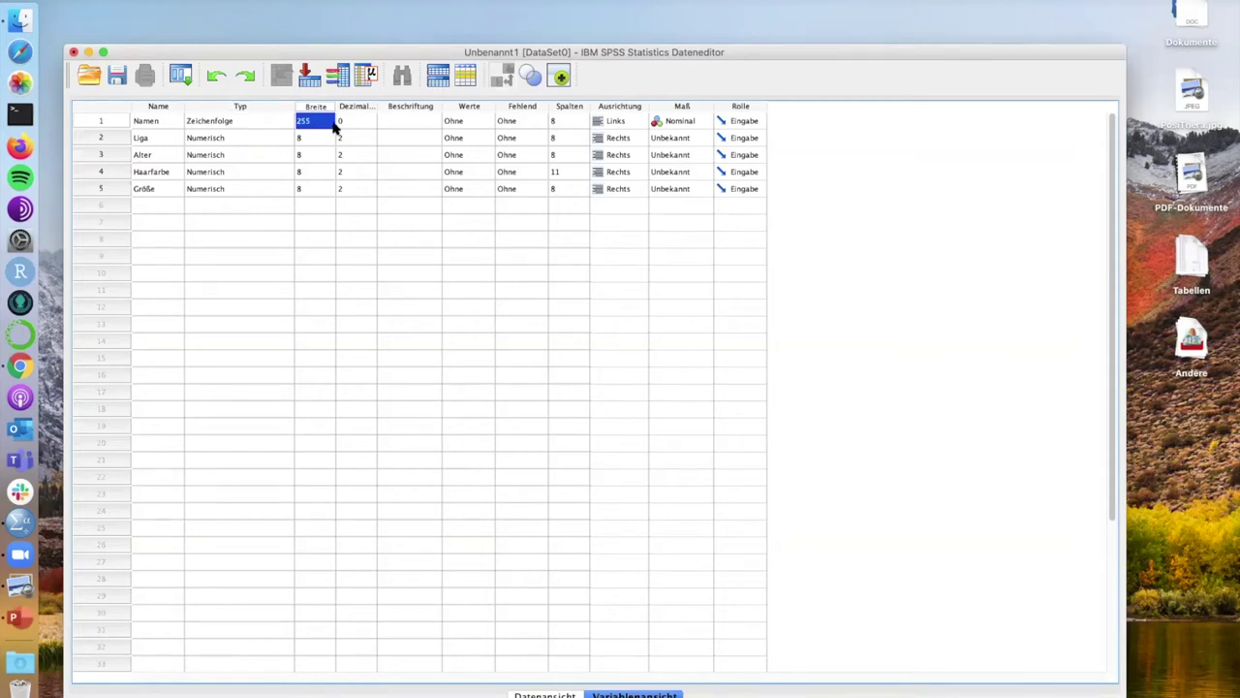
Widen the Dezimalstellen and Beschriftung columns in the variable view, with Beschriftung made several times wider
{"action": "left_click", "coordinate": [351, 122]}
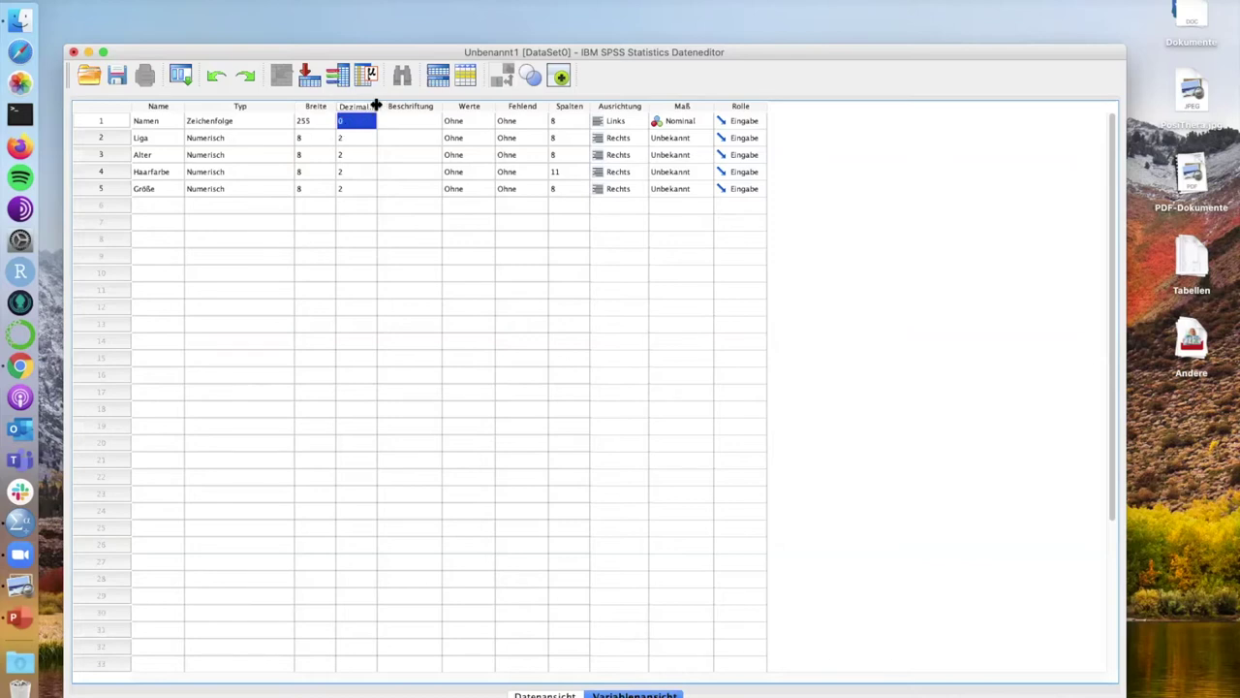
{"action": "left_click_drag", "start_coordinate": [377, 105], "coordinate": [412, 104]}
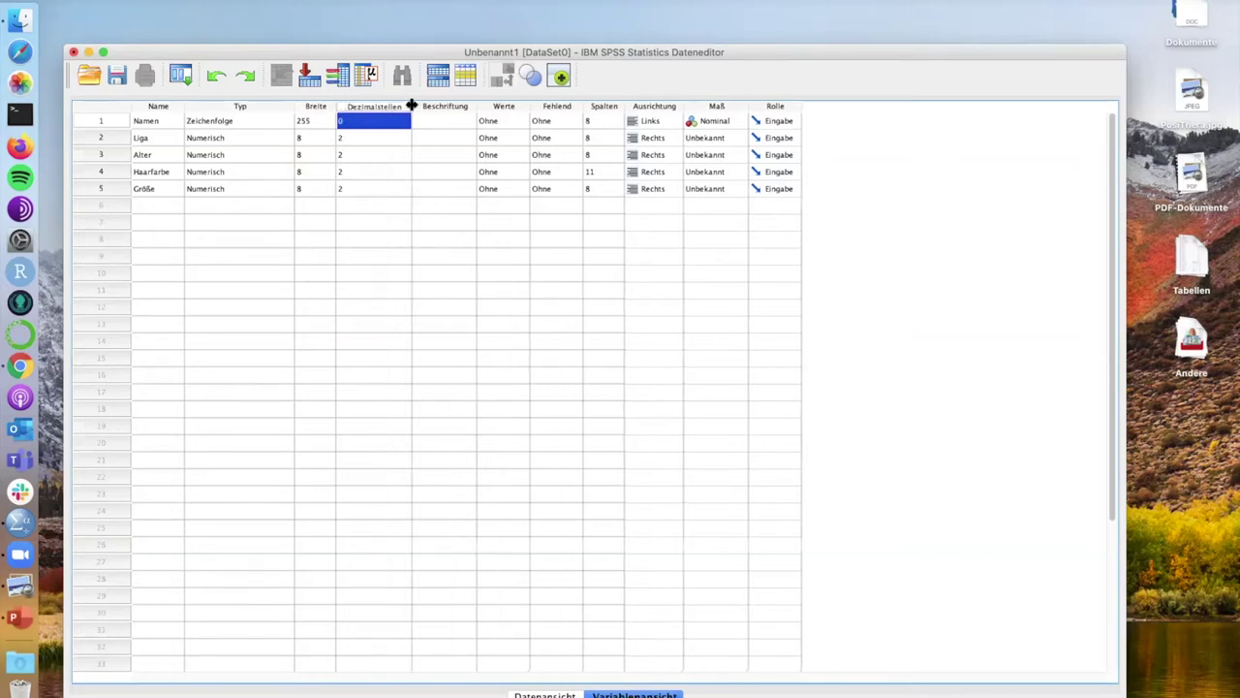
{"action": "left_click", "coordinate": [431, 126]}
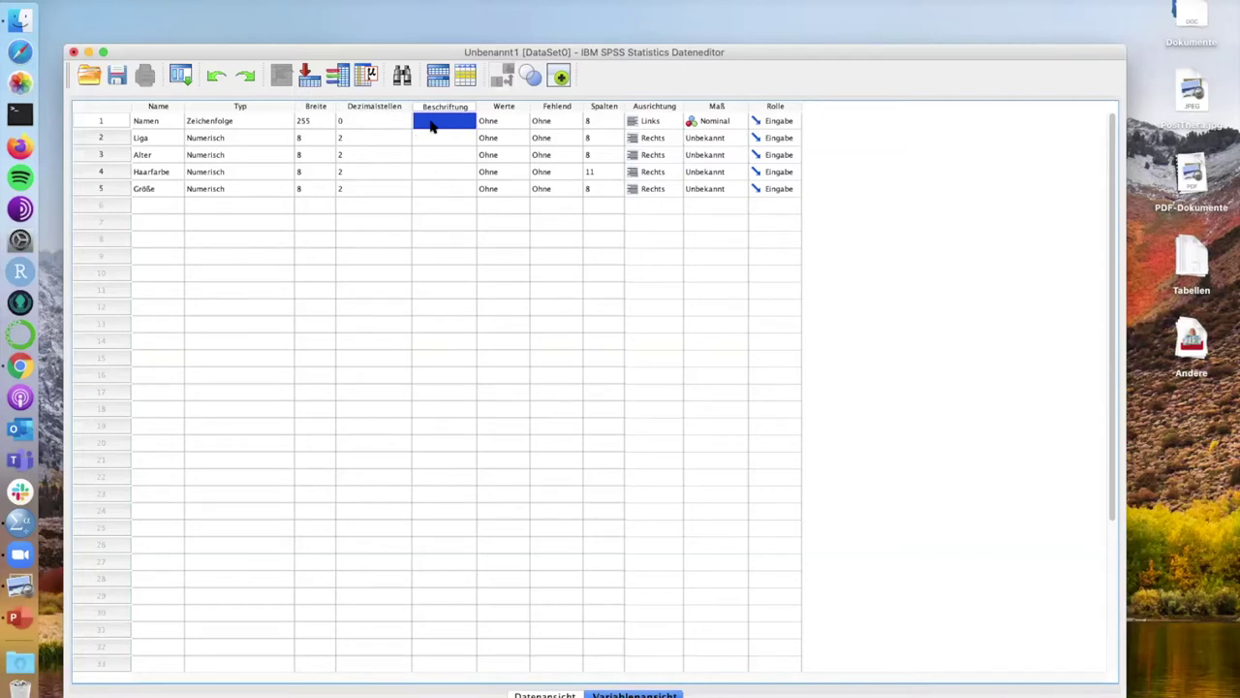
{"action": "left_click_drag", "start_coordinate": [475, 105], "coordinate": [596, 107]}
{"action": "left_click", "coordinate": [593, 105]}
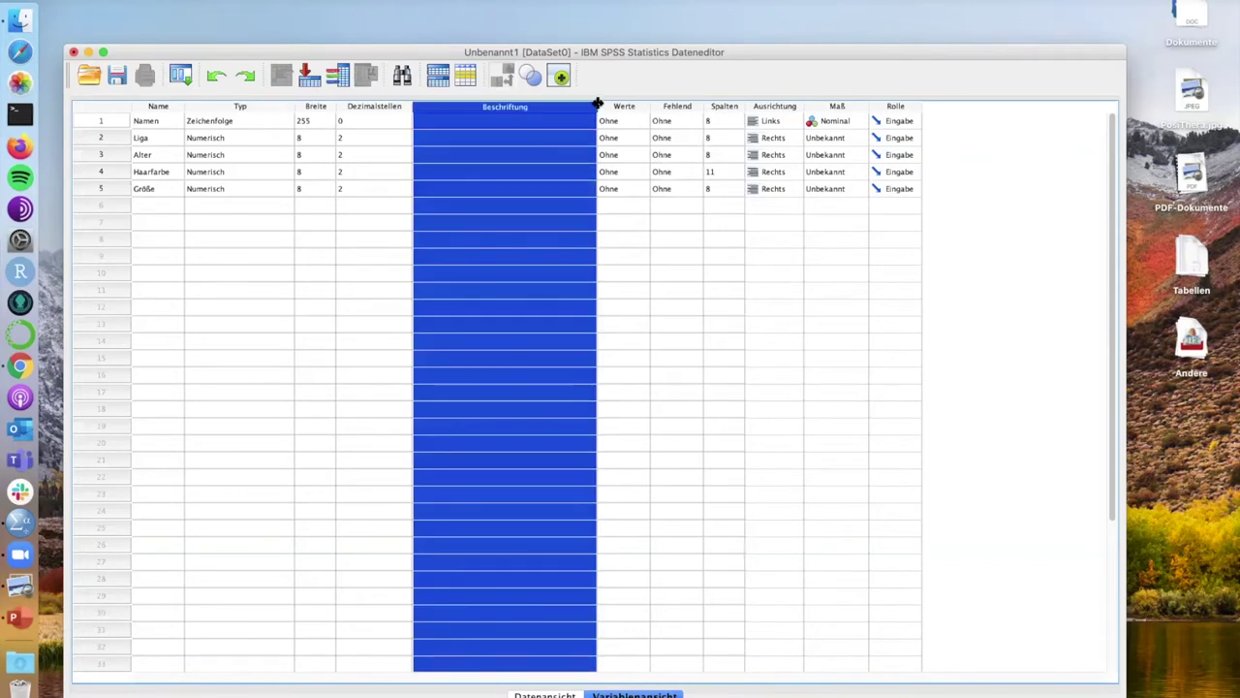
{"action": "left_click", "coordinate": [597, 124]}
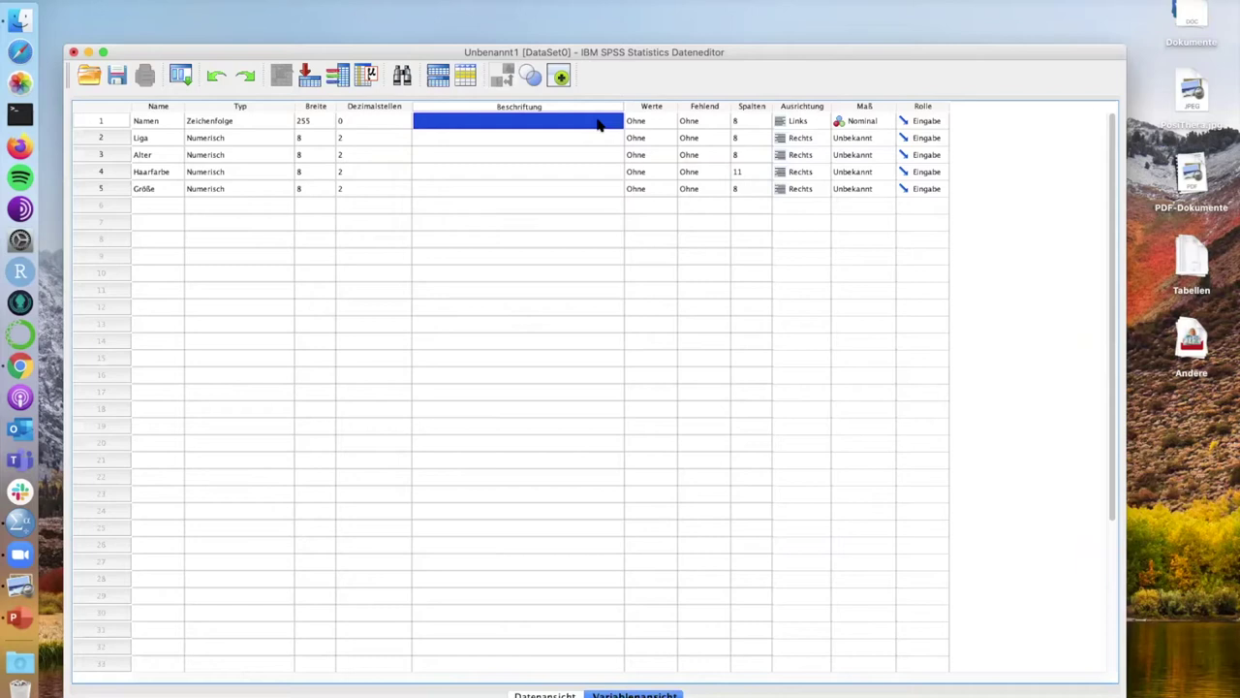
Enter "Der Name des Fußballspielers" as the Beschriftung of the variable Namen
{"action": "left_click", "coordinate": [167, 107]}
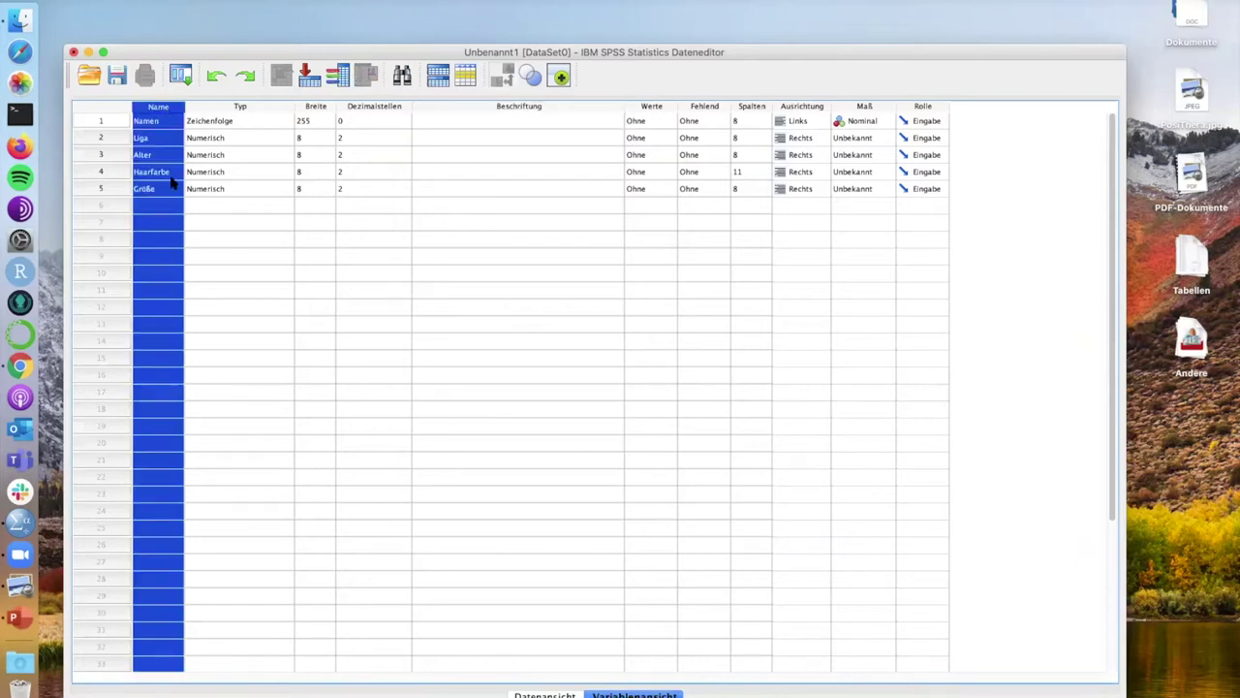
{"action": "left_click", "coordinate": [591, 123]}
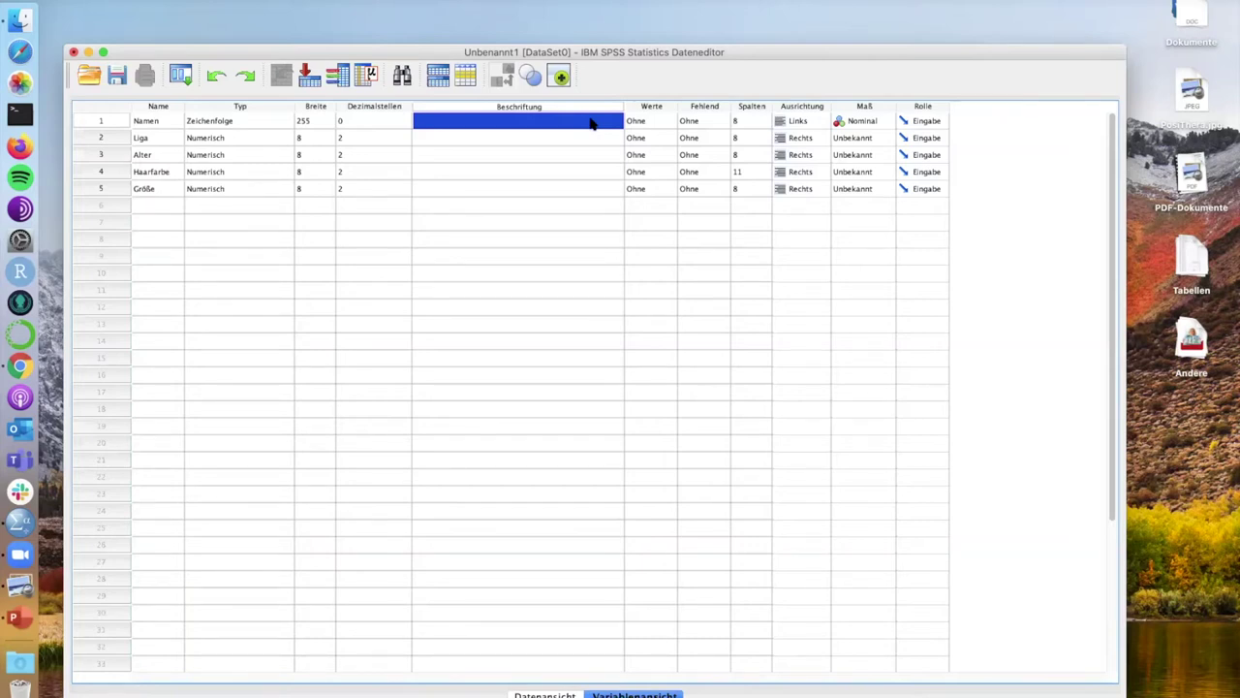
{"action": "type", "text": "Der Namesdes Fußballspielers"}
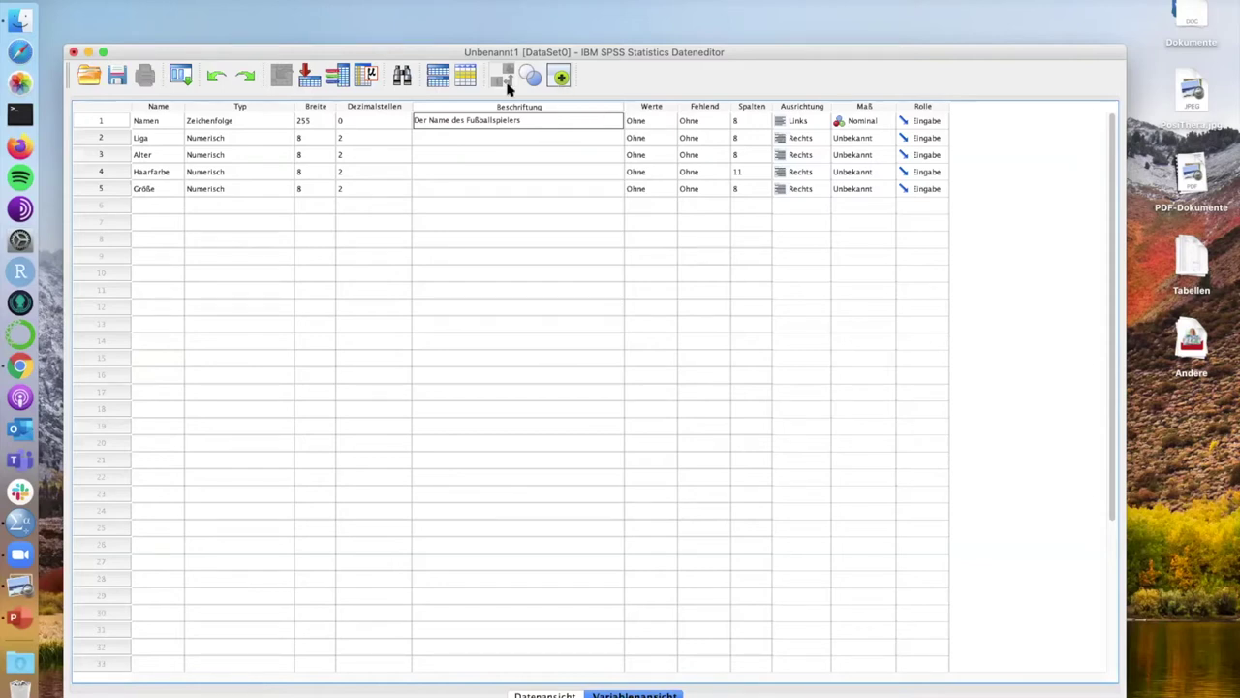
Review the variable type and character-length settings of Namen, and leave them without applying changes
{"action": "left_click", "coordinate": [245, 121]}
{"action": "left_click", "coordinate": [286, 122]}
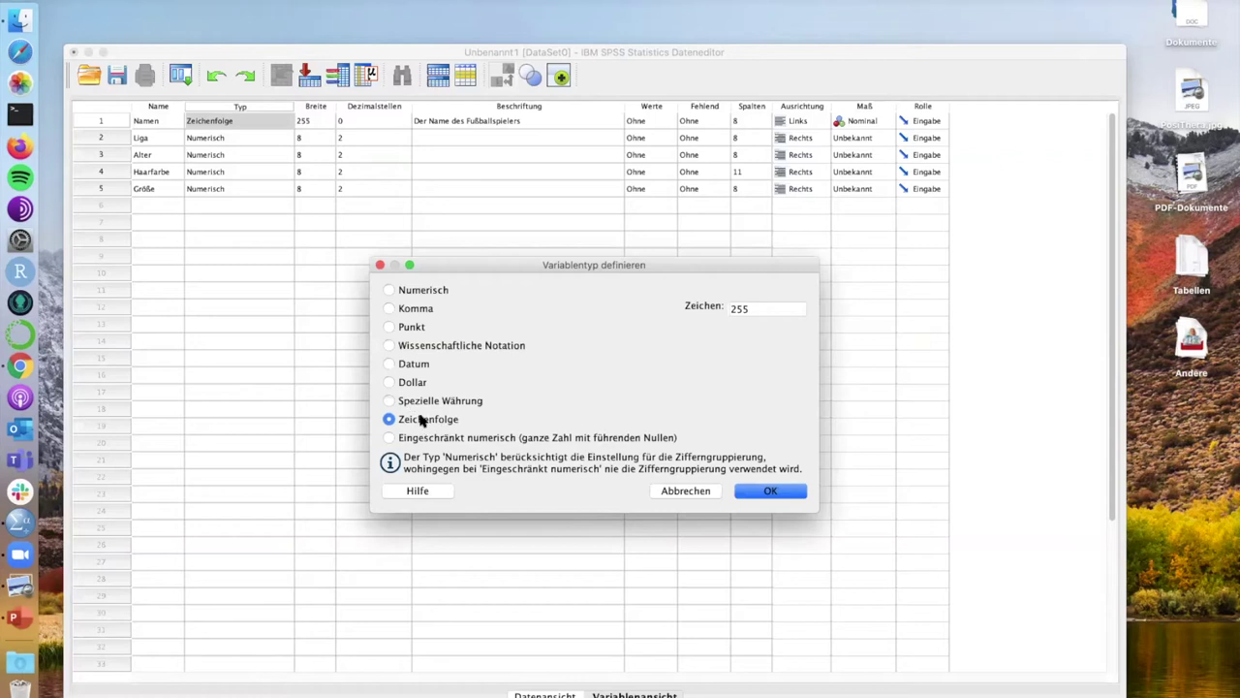
{"action": "left_click", "coordinate": [771, 307]}
{"action": "left_click", "coordinate": [702, 492]}
{"action": "left_click", "coordinate": [543, 378]}
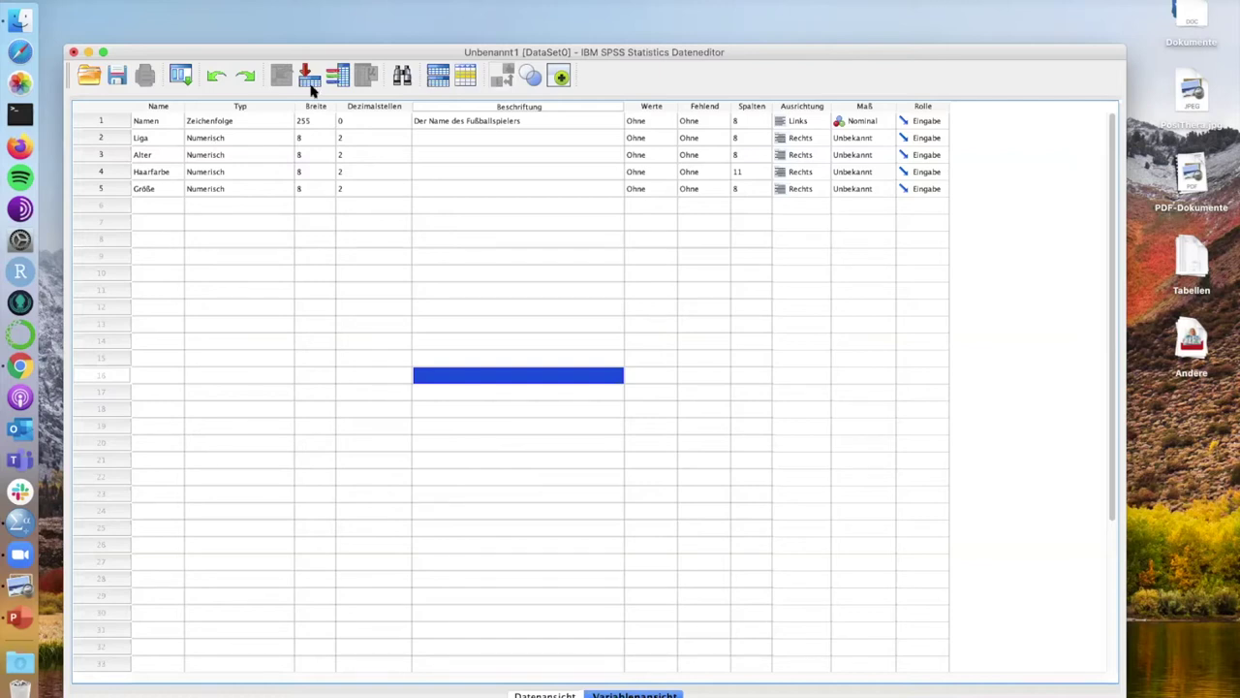
Review the Name, Typ, Breite, Dezimalstellen and Beschriftung entries in the Namen row
{"action": "left_click", "coordinate": [464, 120]}
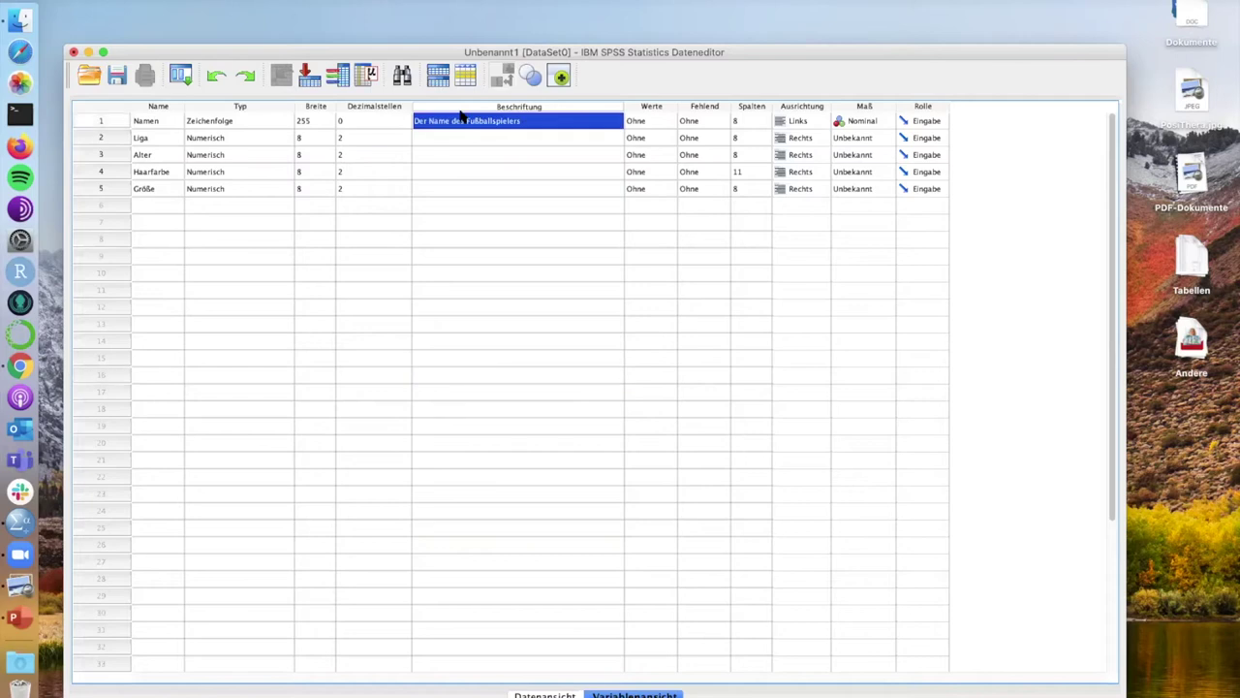
{"action": "left_click", "coordinate": [162, 106]}
{"action": "left_click", "coordinate": [156, 121]}
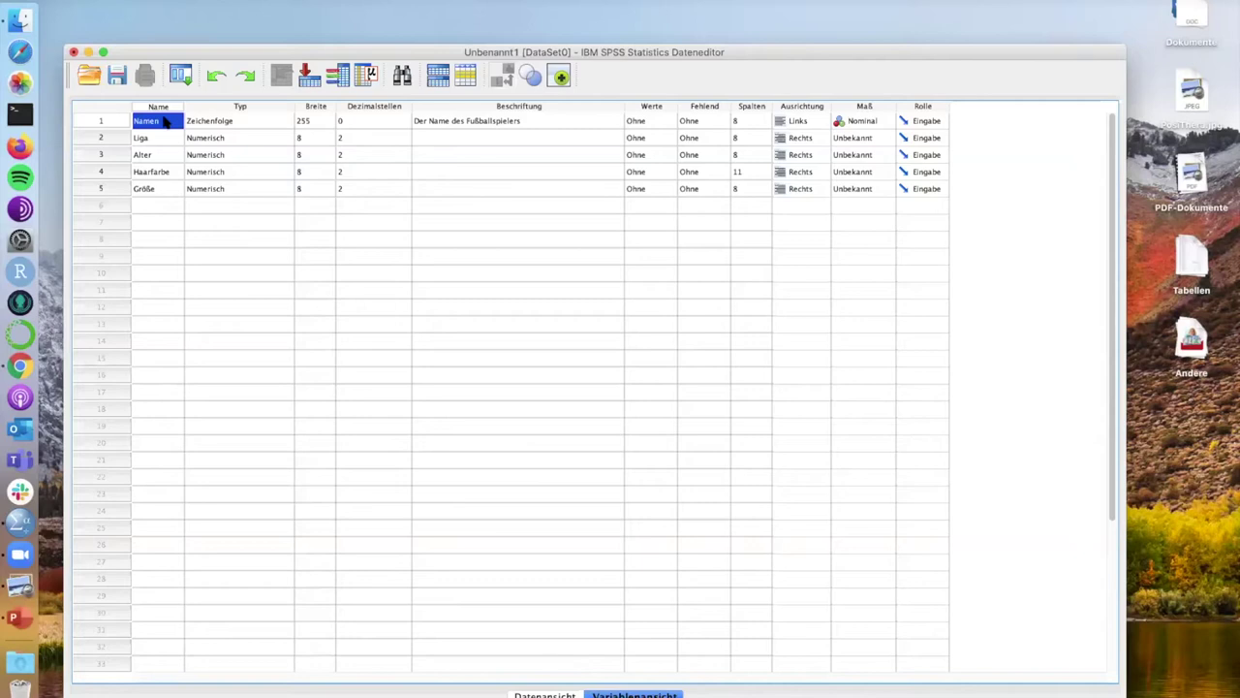
{"action": "left_click", "coordinate": [210, 124]}
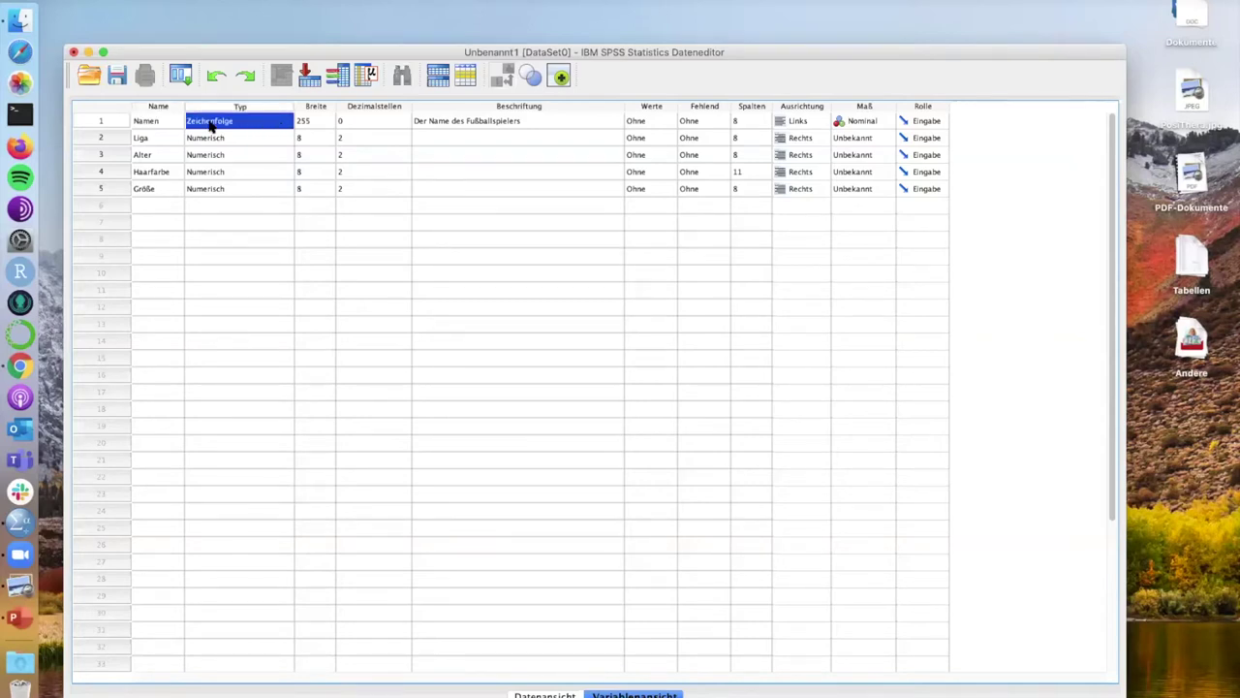
{"action": "left_click", "coordinate": [318, 120]}
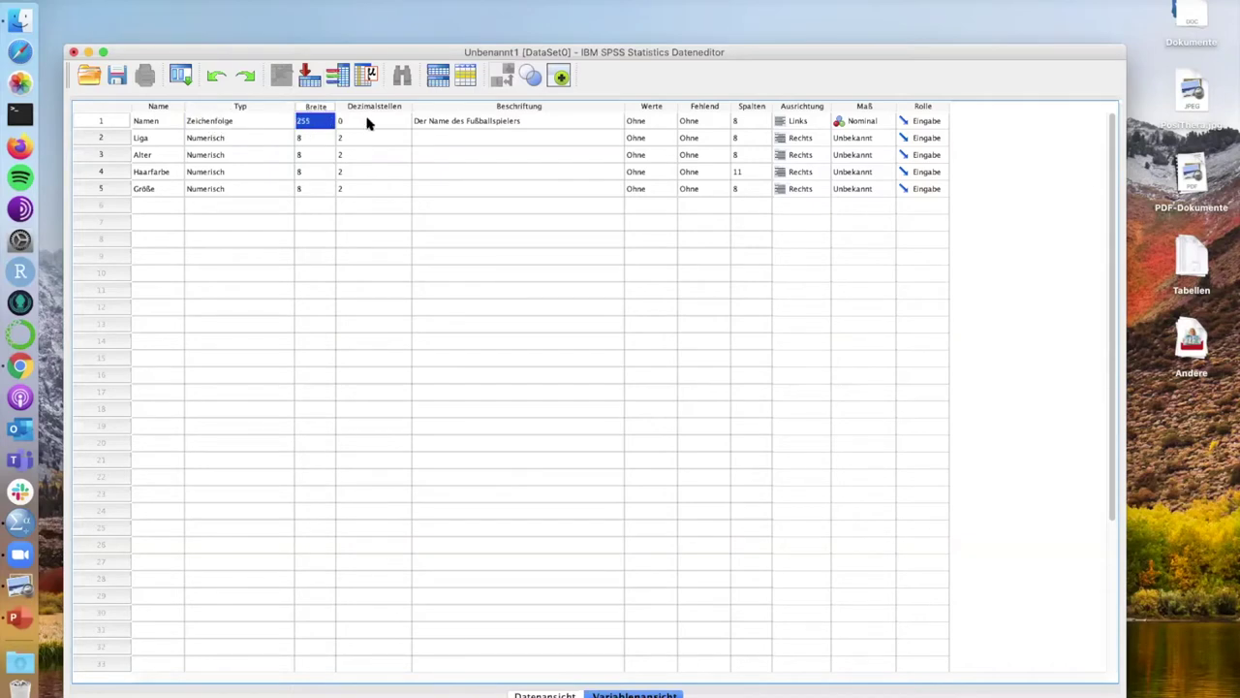
{"action": "left_click", "coordinate": [369, 123]}
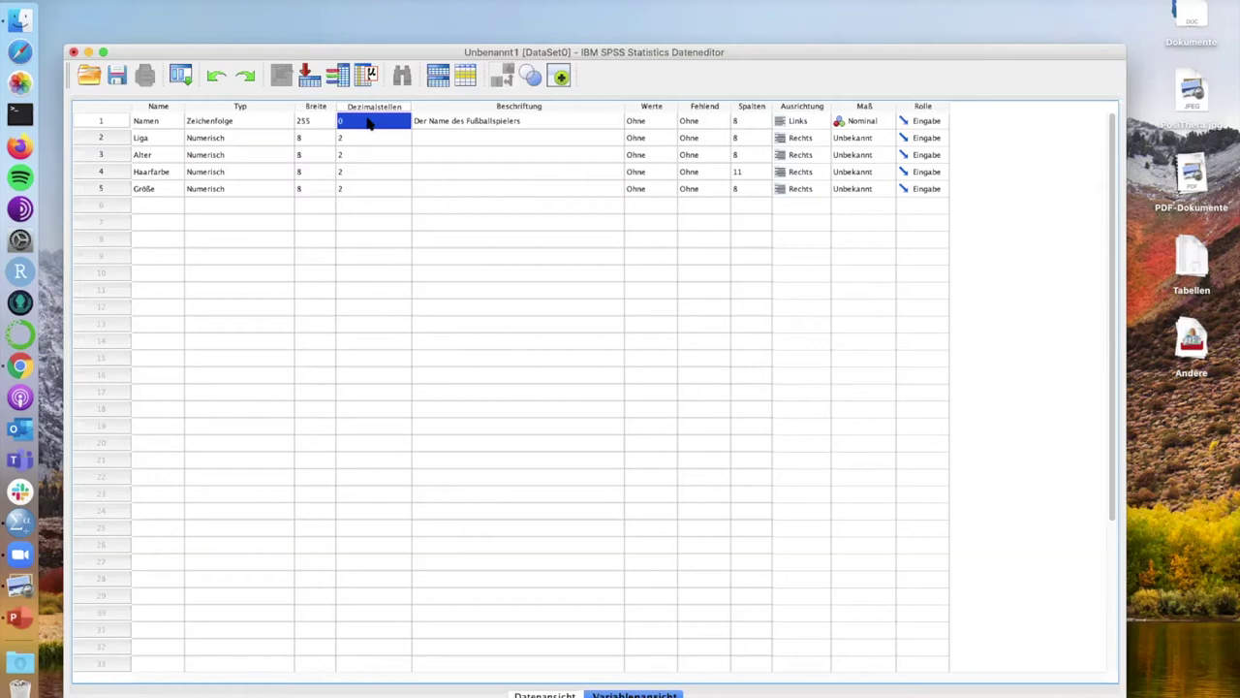
{"action": "left_click", "coordinate": [469, 119]}
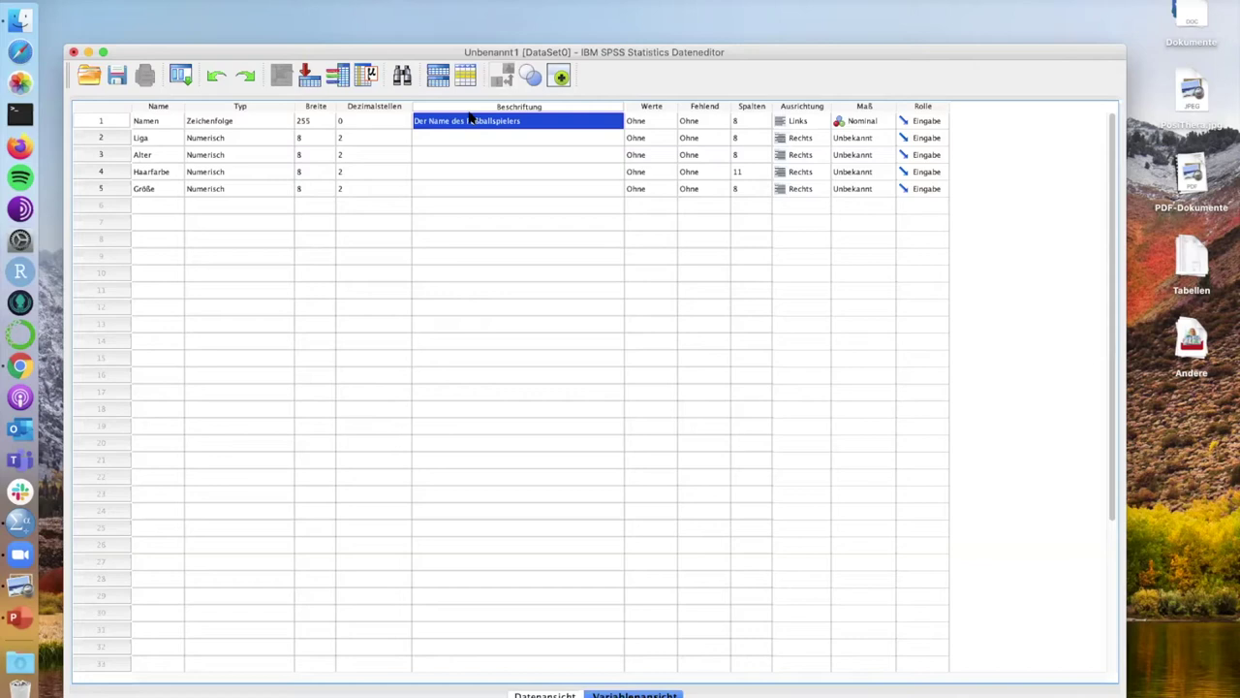
Try to rename the variable Namen to "Namen des"
{"action": "left_click", "coordinate": [166, 124]}
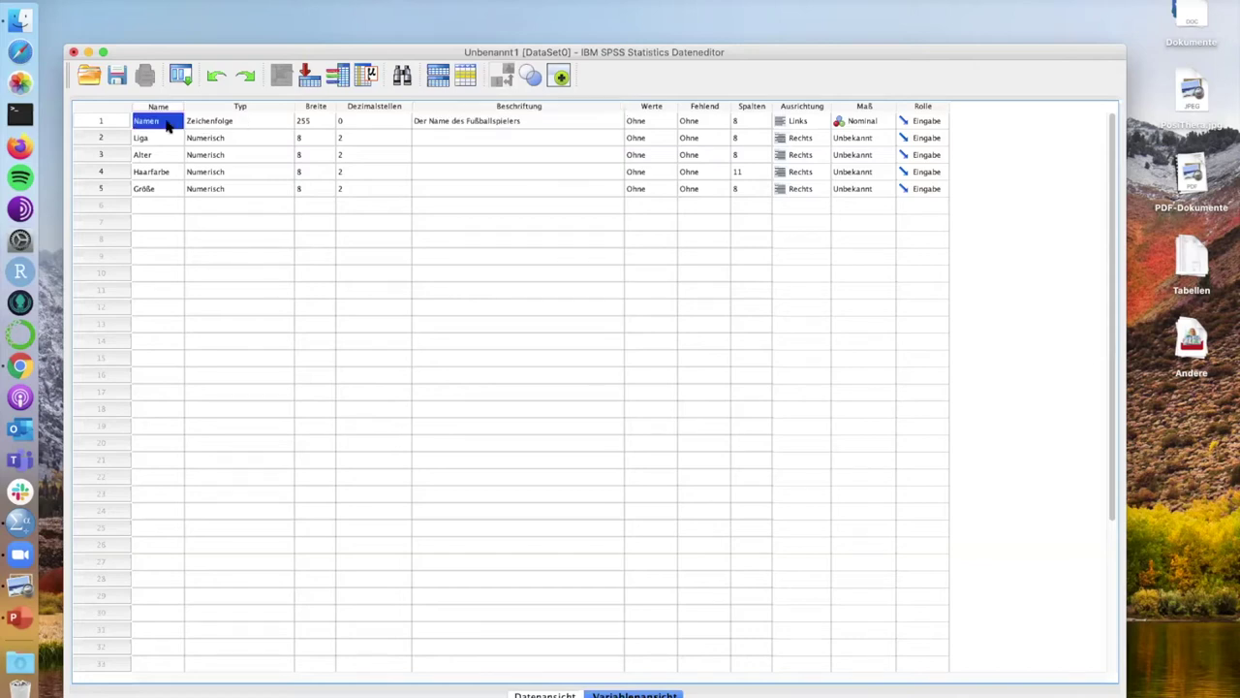
{"action": "left_click", "coordinate": [167, 123]}
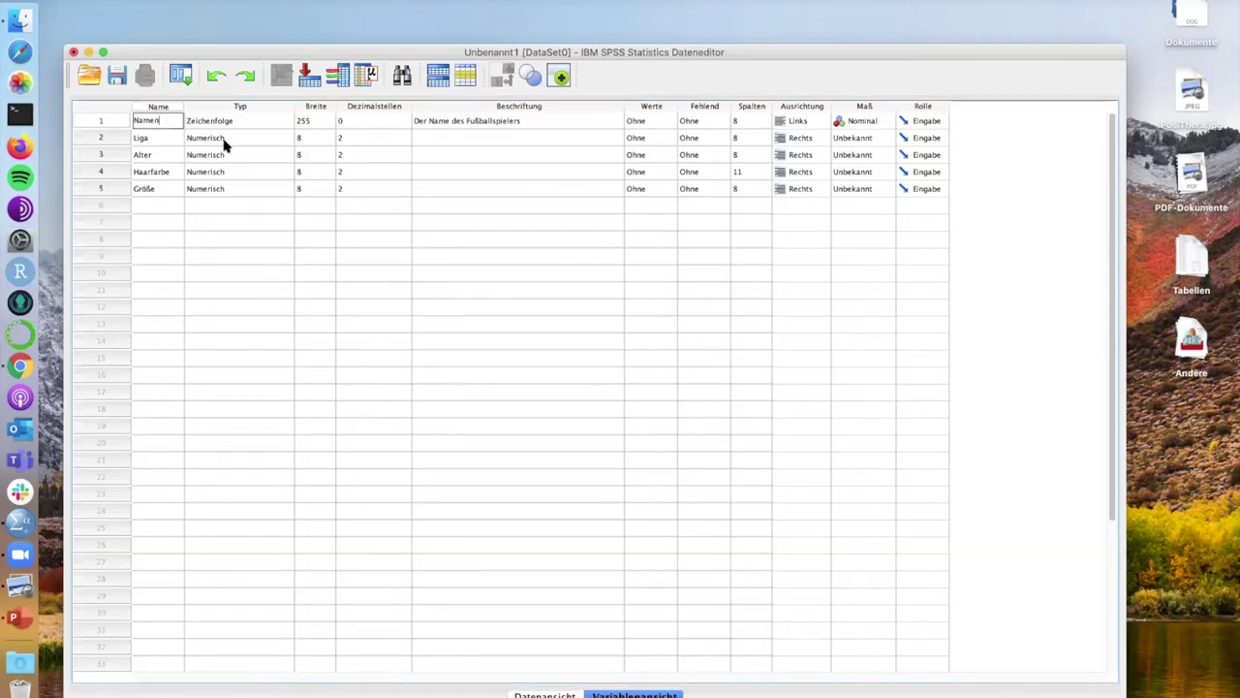
{"action": "type", "text": "des"}
{"action": "key", "text": "Return"}
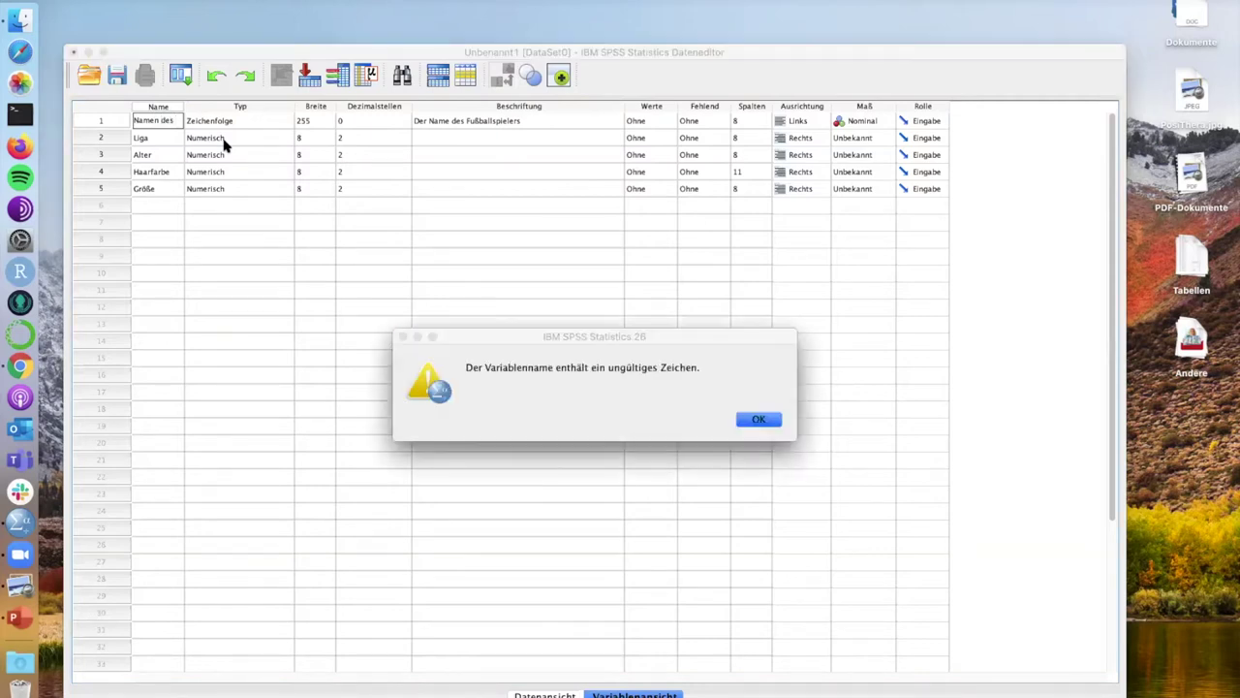
{"action": "left_click", "coordinate": [771, 426]}
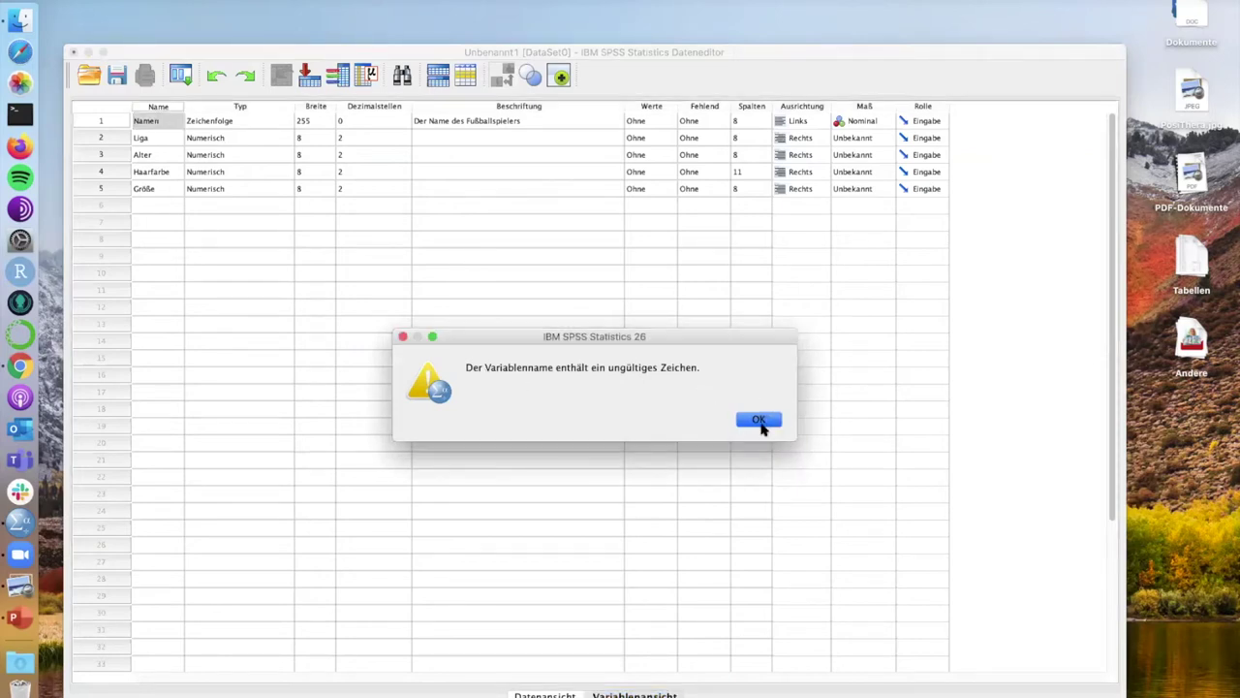
{"action": "left_click", "coordinate": [759, 419]}
{"action": "left_click", "coordinate": [152, 139]}
{"action": "left_click", "coordinate": [161, 126]}
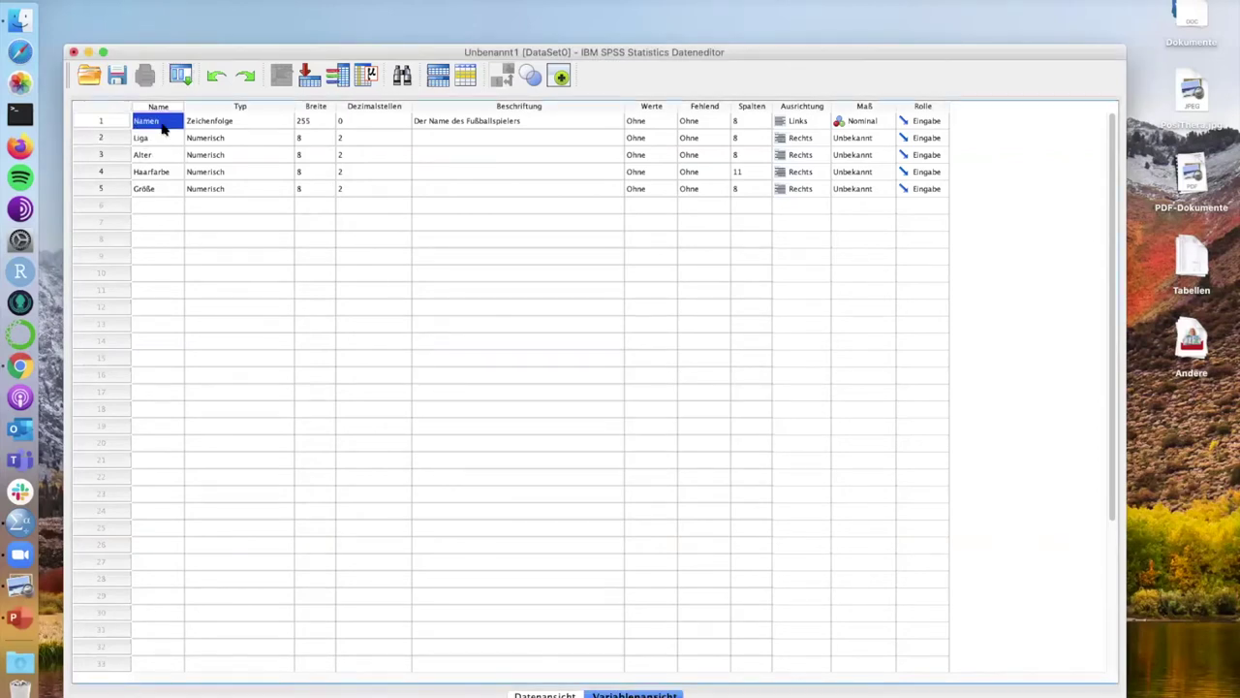
Define -999 as a single missing value for the variable Namen
{"action": "left_click", "coordinate": [459, 129]}
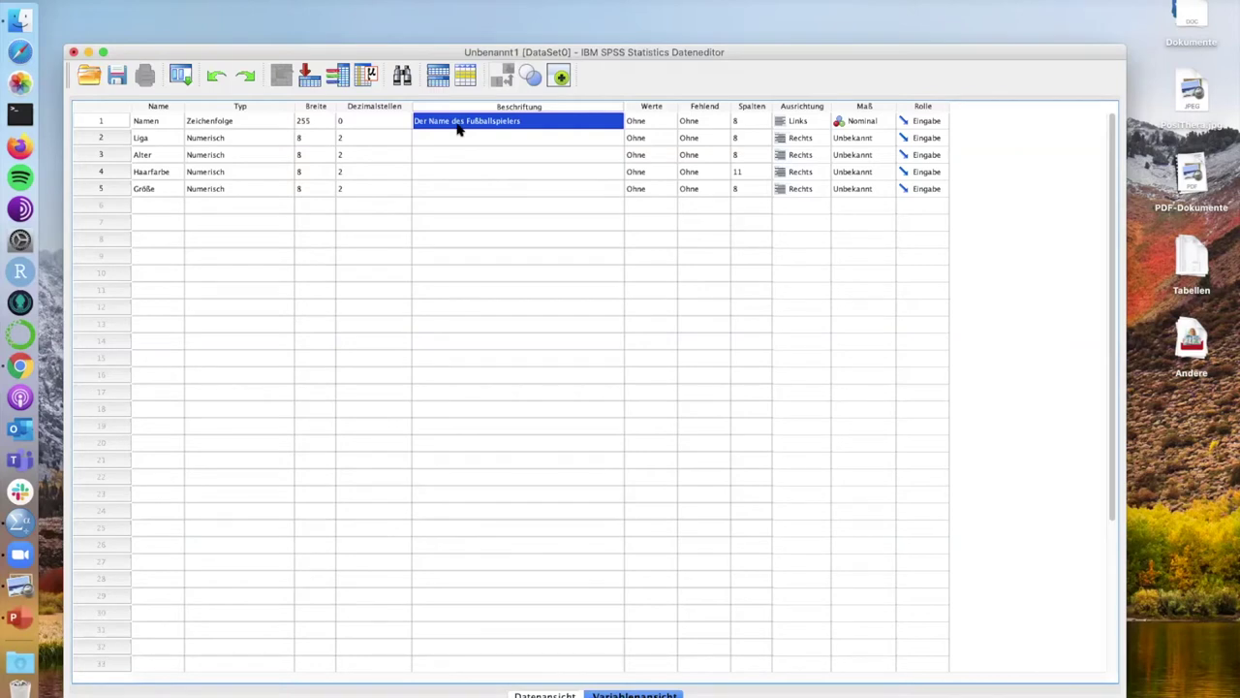
{"action": "left_click", "coordinate": [644, 109]}
{"action": "left_click", "coordinate": [645, 121]}
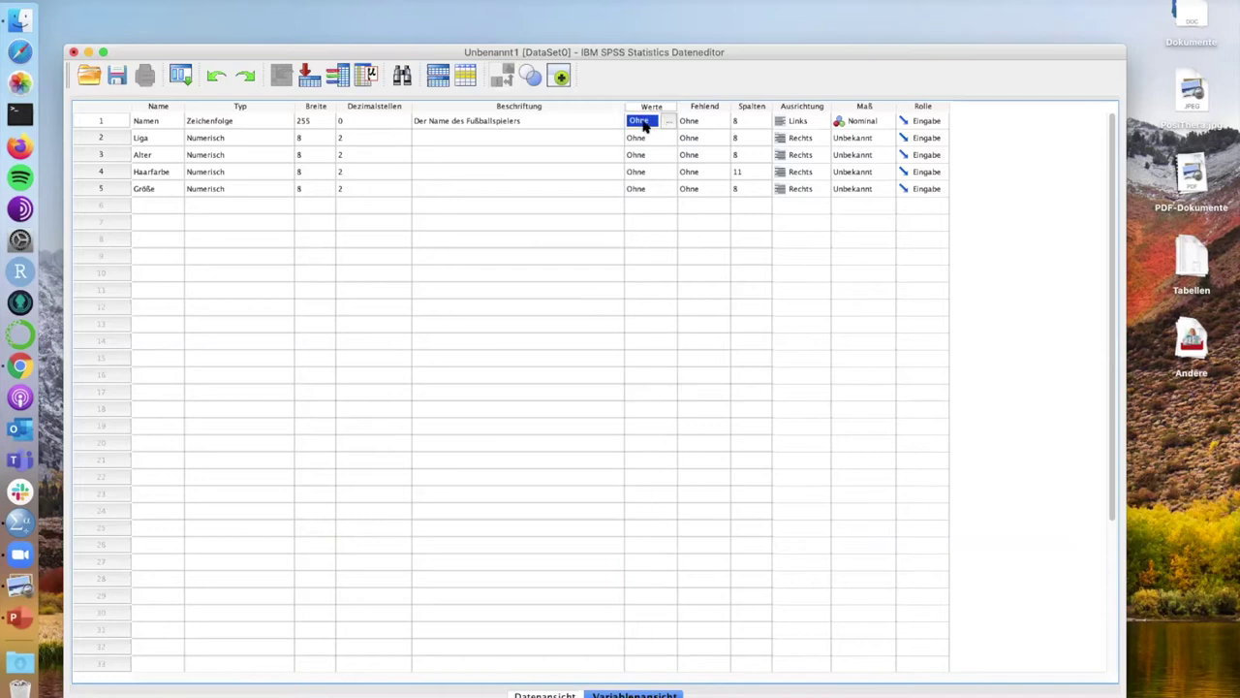
{"action": "left_click", "coordinate": [700, 121]}
{"action": "left_click", "coordinate": [718, 122]}
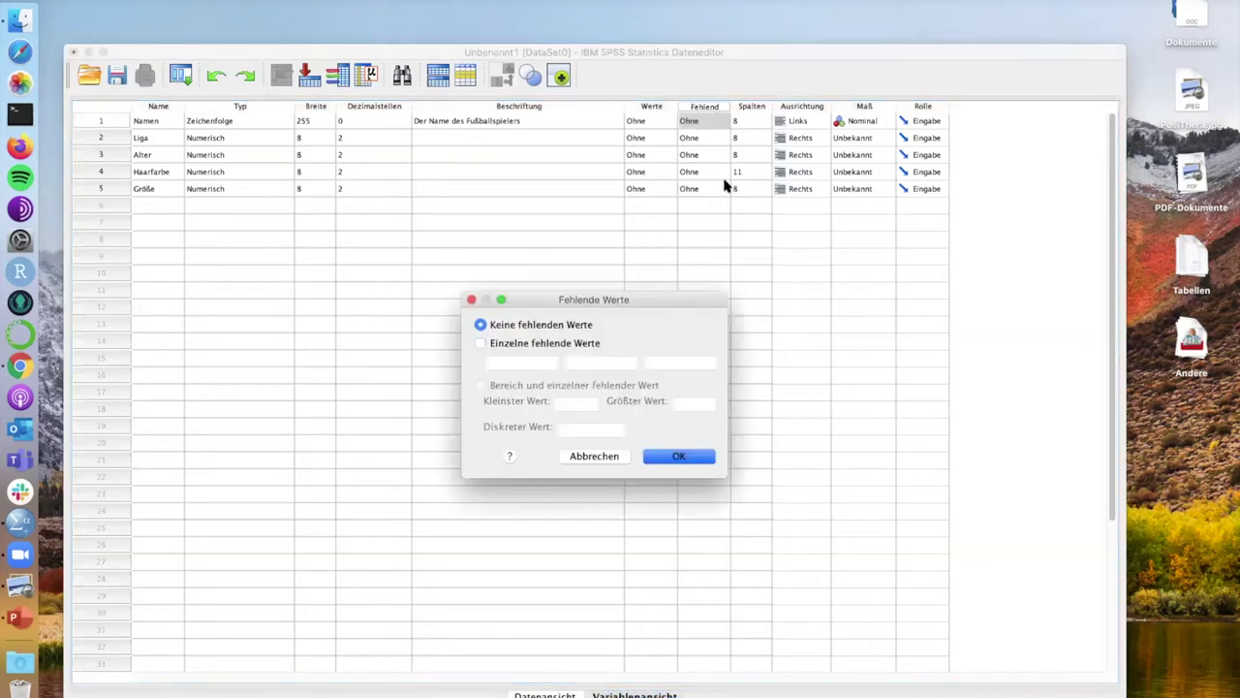
{"action": "left_click", "coordinate": [557, 343]}
{"action": "left_click", "coordinate": [526, 363]}
{"action": "type", "text": "-999"}
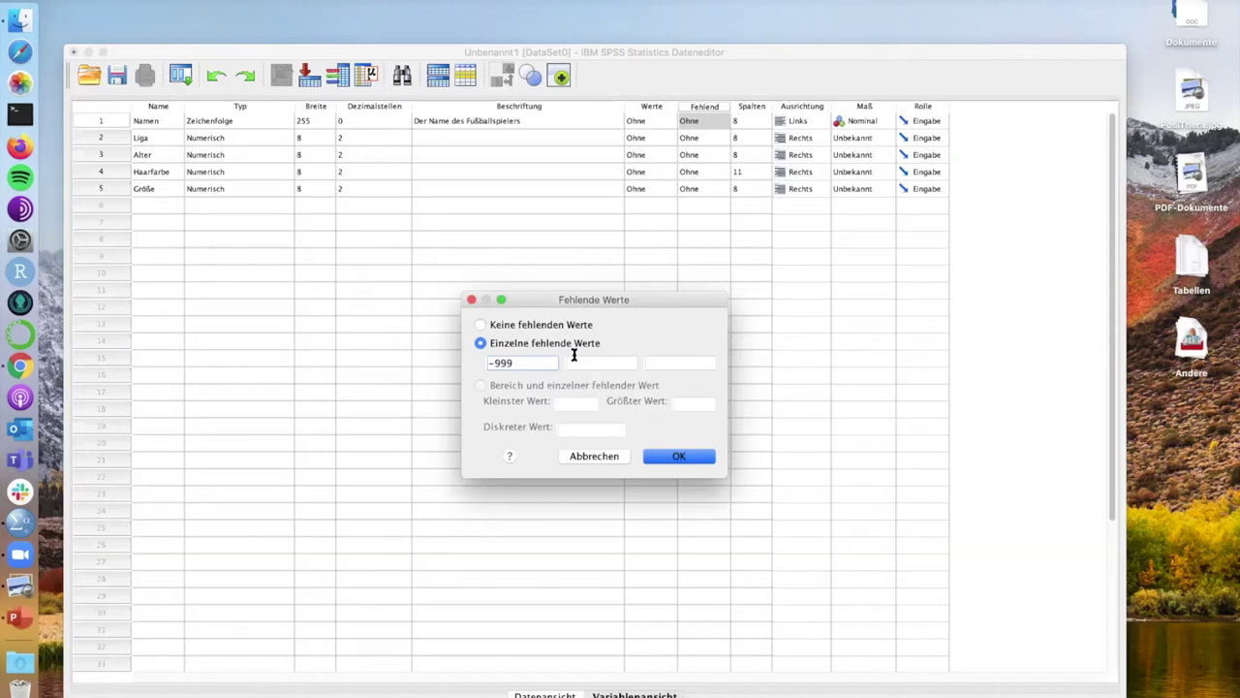
{"action": "left_click", "coordinate": [694, 460]}
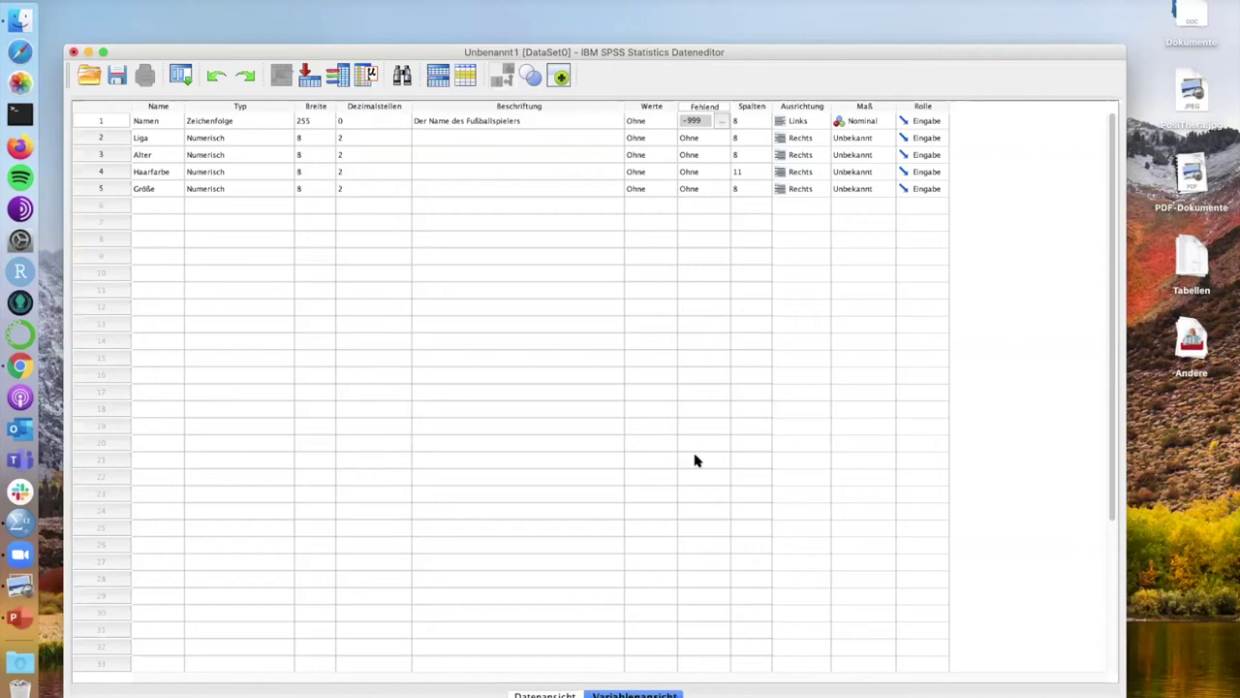
Examine the Spalten, Ausrichtung and Rolle columns of the defined variables
{"action": "left_click", "coordinate": [759, 108]}
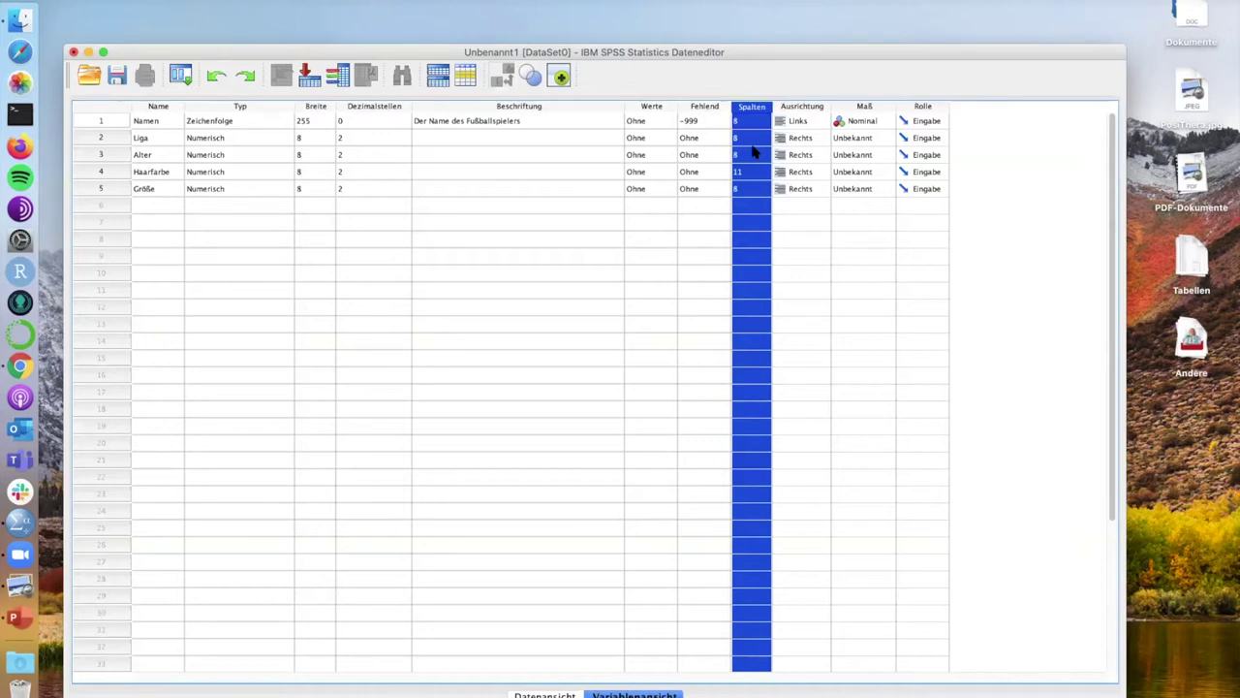
{"action": "left_click", "coordinate": [804, 107]}
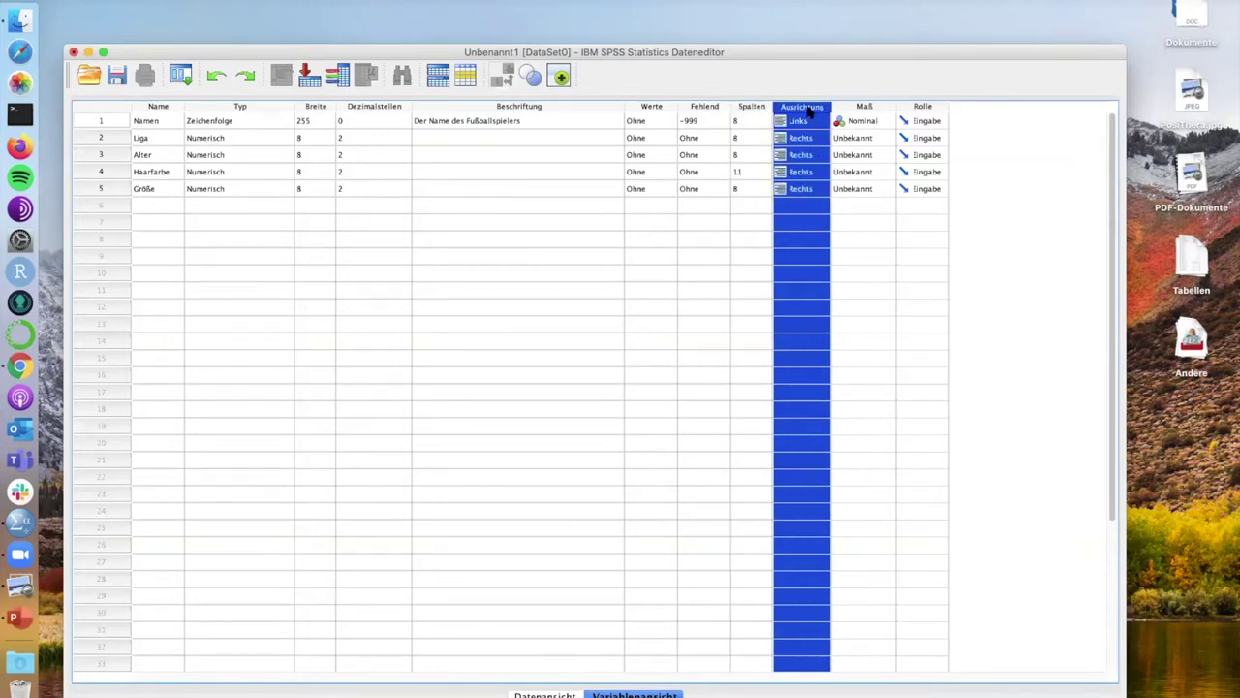
{"action": "left_click", "coordinate": [920, 106]}
{"action": "left_click", "coordinate": [755, 107]}
{"action": "left_click", "coordinate": [802, 107]}
{"action": "left_click", "coordinate": [920, 108]}
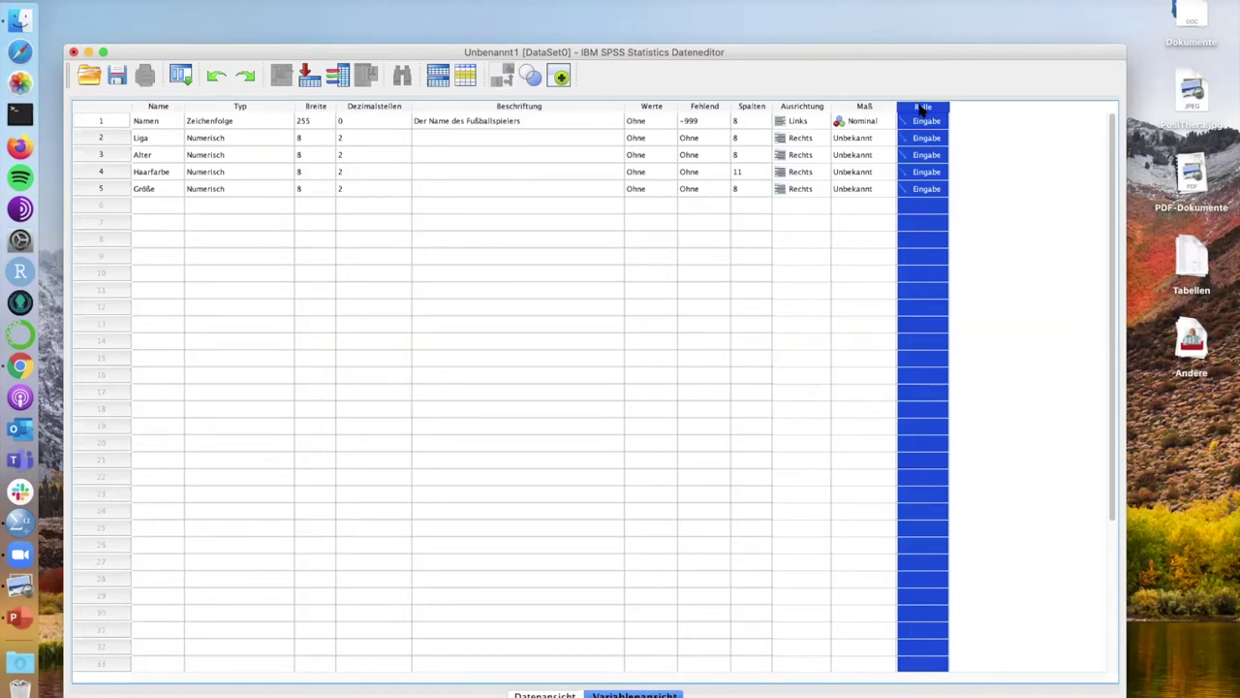
Check the available Maß options for Namen, and set the measurement level of Alter to Skala
{"action": "left_click", "coordinate": [872, 122]}
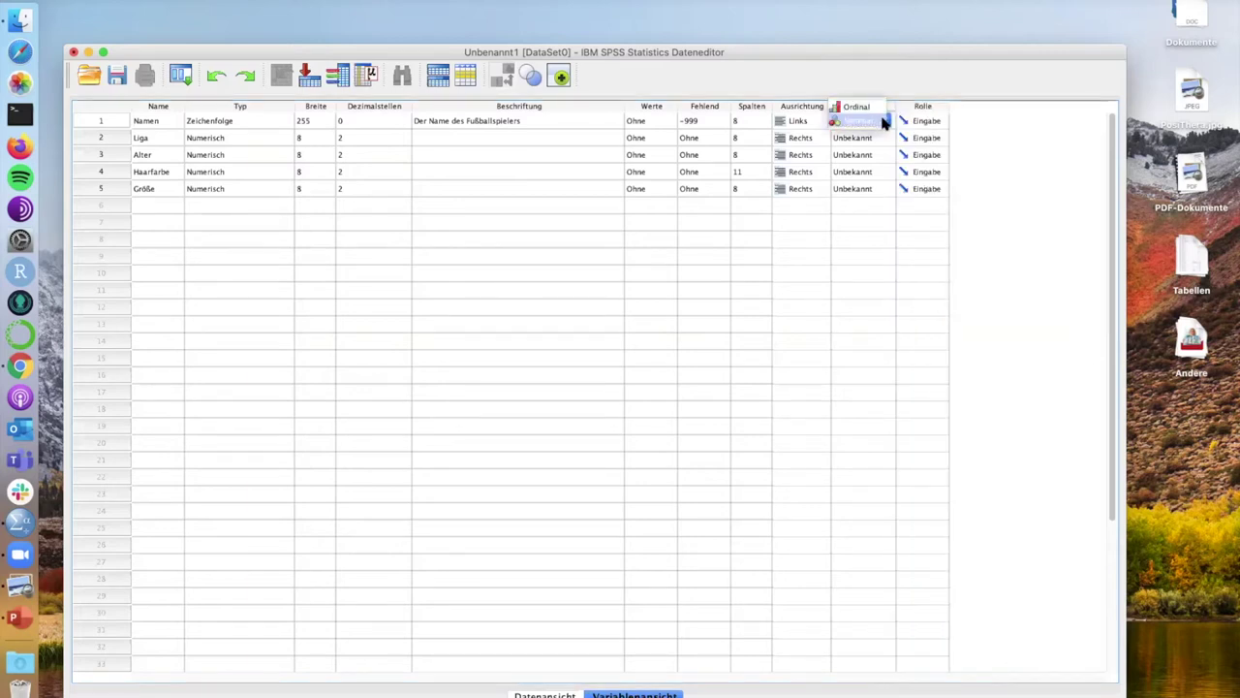
{"action": "left_click", "coordinate": [883, 121]}
{"action": "left_click", "coordinate": [882, 121]}
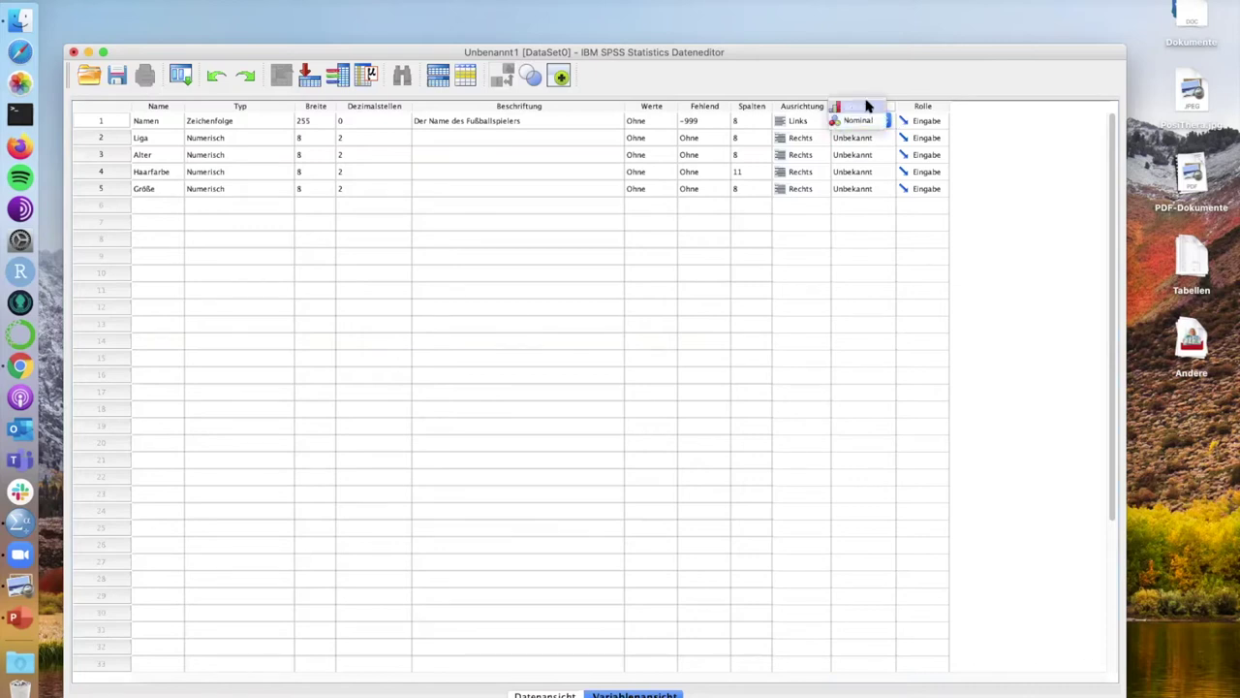
{"action": "left_click", "coordinate": [872, 156]}
{"action": "left_click", "coordinate": [872, 156]}
Recheck the measurement level options of Namen and examine the Name column with all variables
{"action": "left_click", "coordinate": [870, 121]}
{"action": "left_click", "coordinate": [870, 121]}
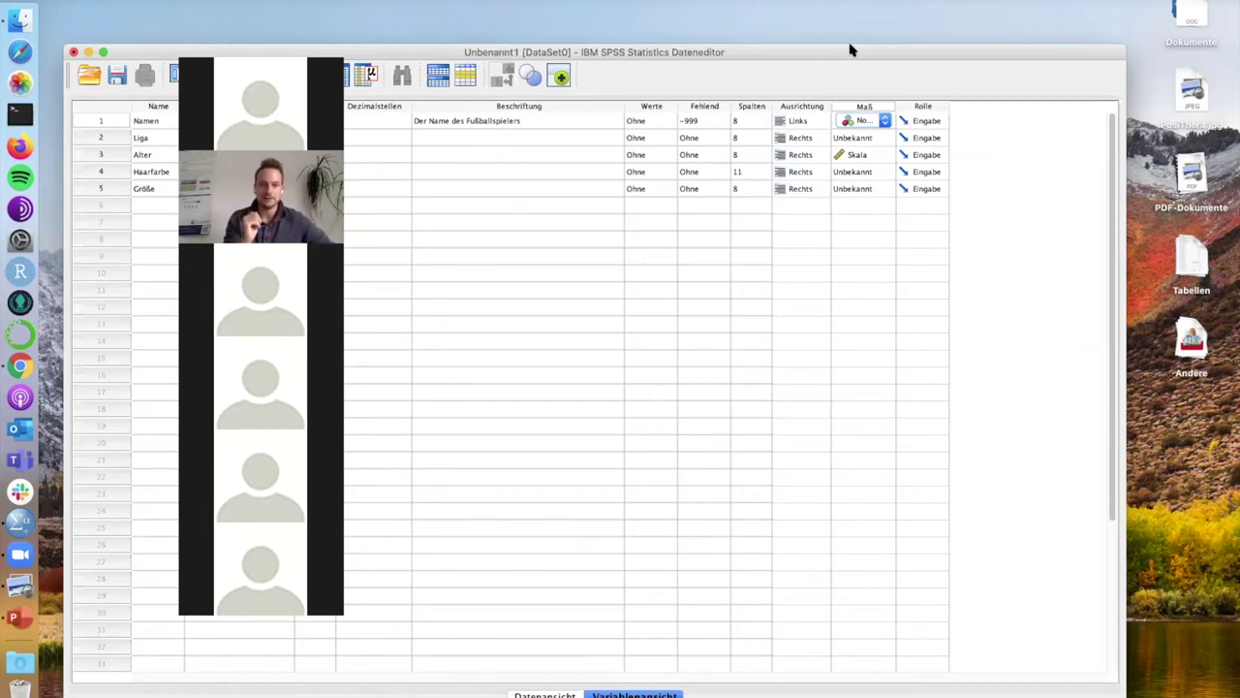
{"action": "left_click", "coordinate": [79, 208]}
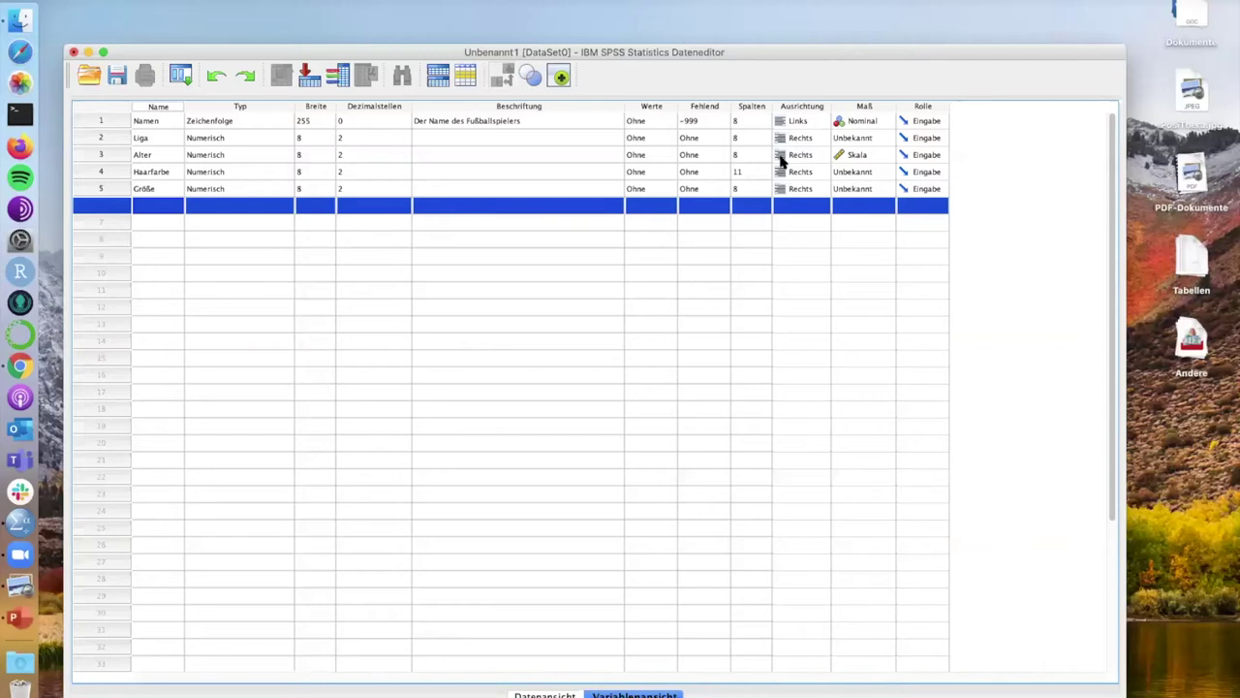
{"action": "left_click", "coordinate": [869, 126]}
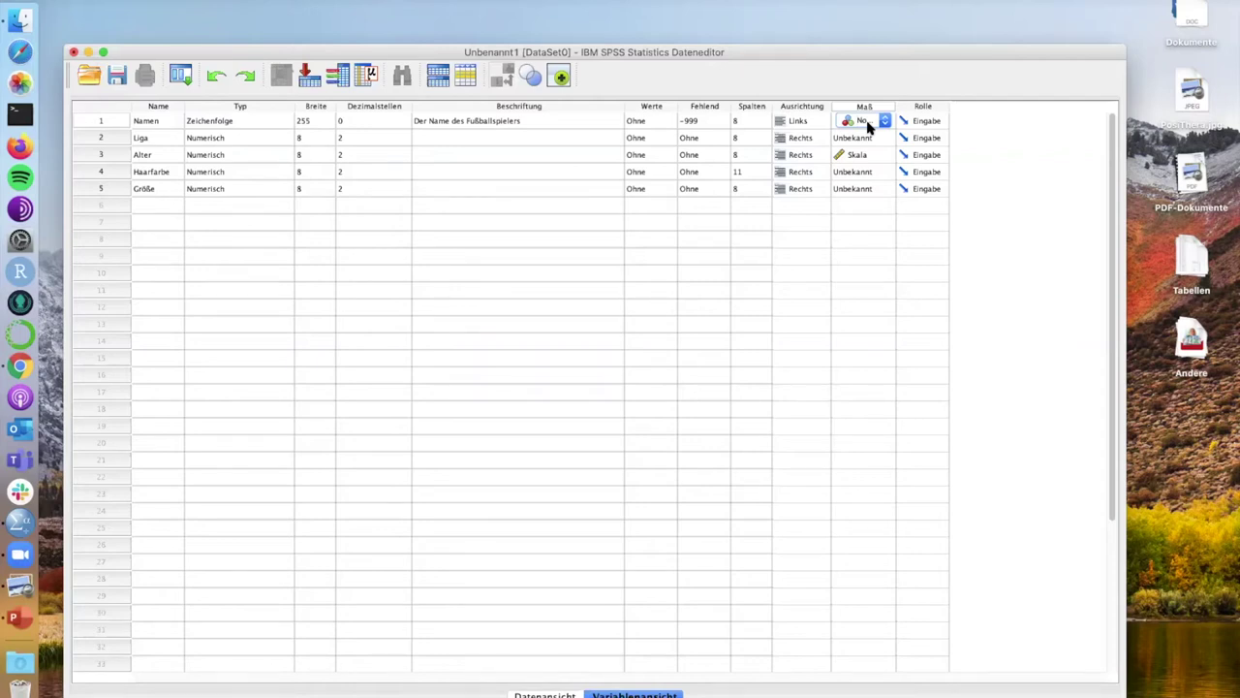
{"action": "left_click", "coordinate": [869, 126]}
{"action": "left_click", "coordinate": [869, 126]}
{"action": "left_click", "coordinate": [159, 107]}
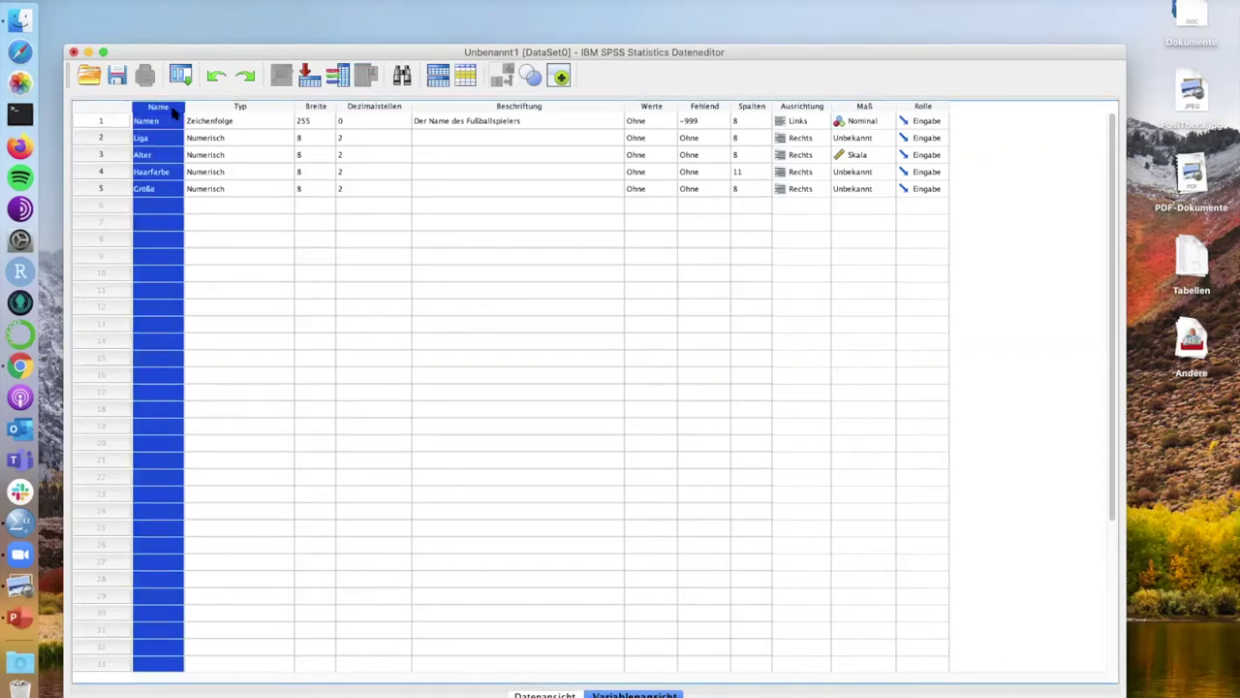
Examine the variable property columns from Typ through Rolle, including Maß, for all defined variables
{"action": "left_click", "coordinate": [235, 108]}
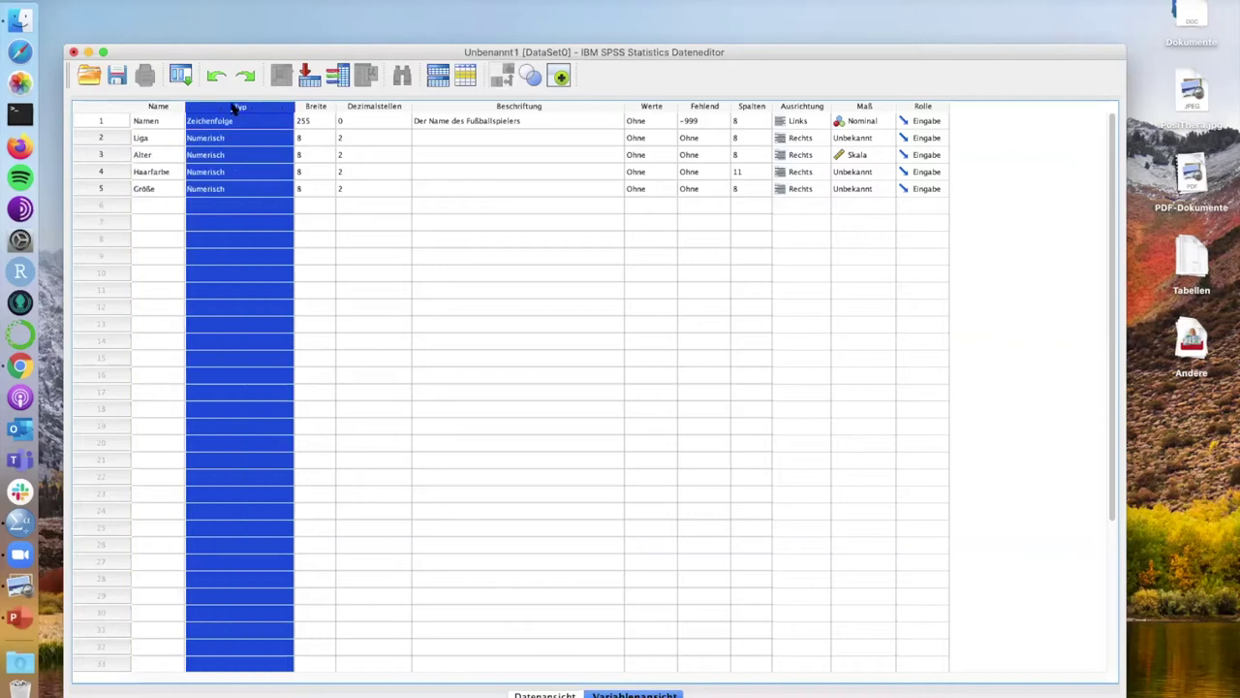
{"action": "left_click", "coordinate": [323, 108]}
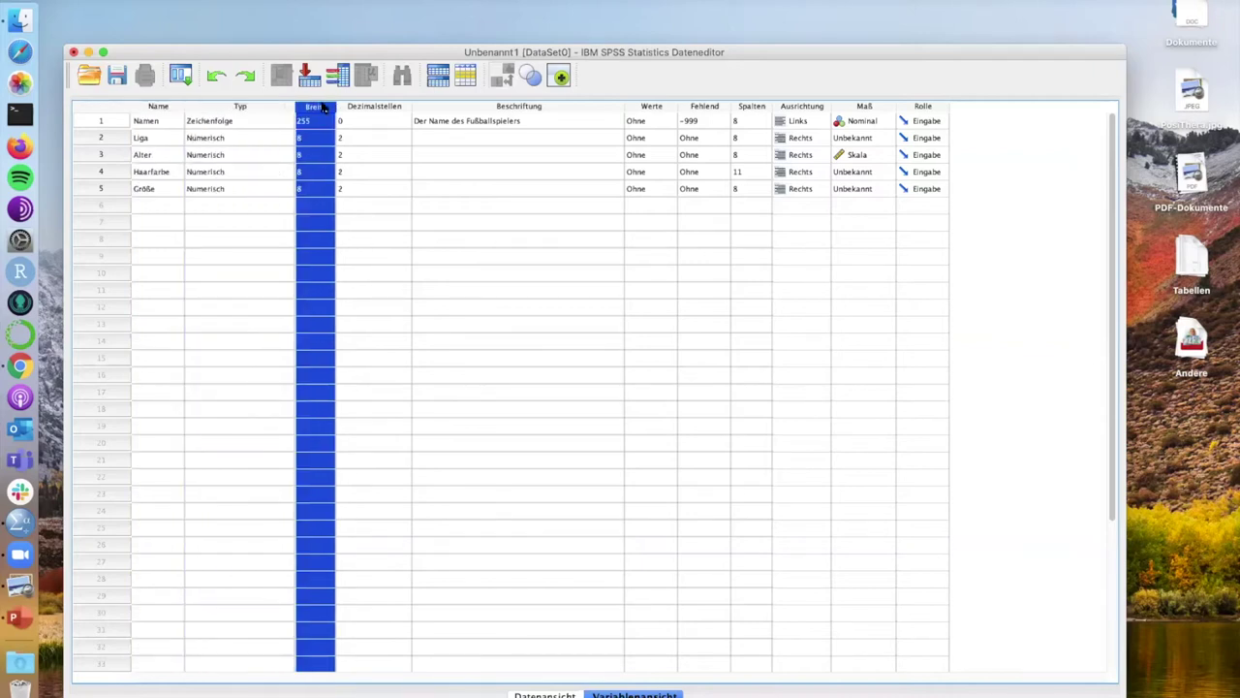
{"action": "left_click", "coordinate": [358, 106]}
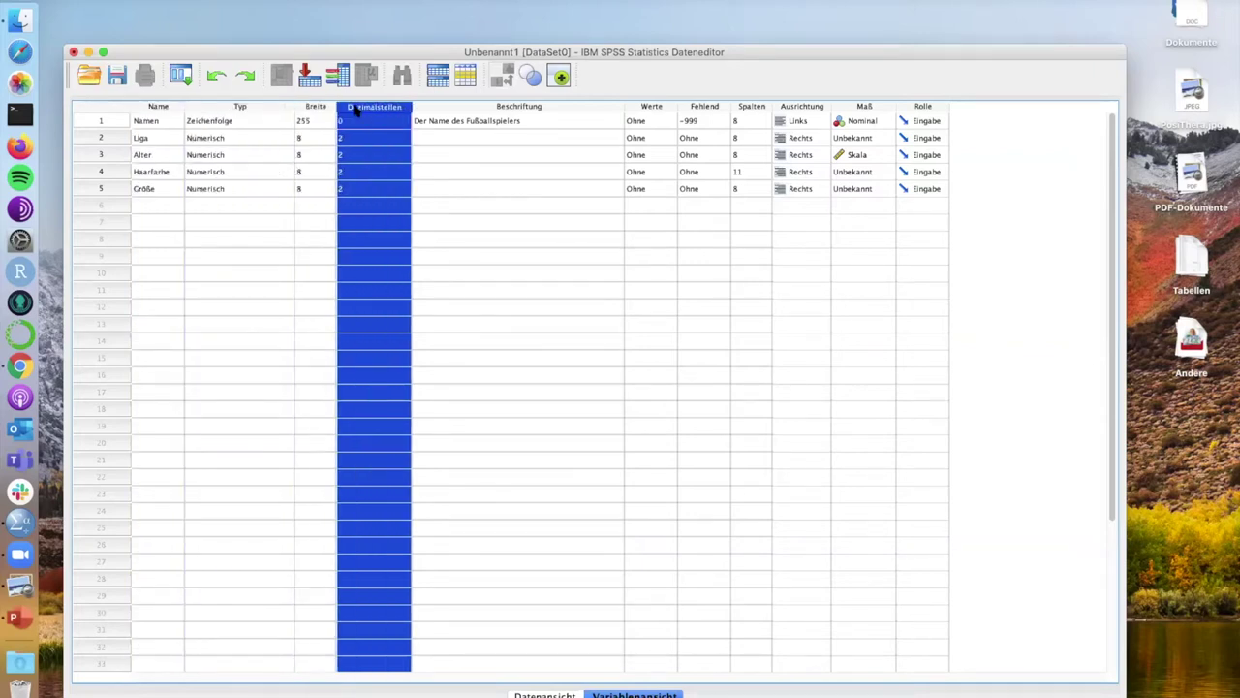
{"action": "left_click", "coordinate": [423, 108]}
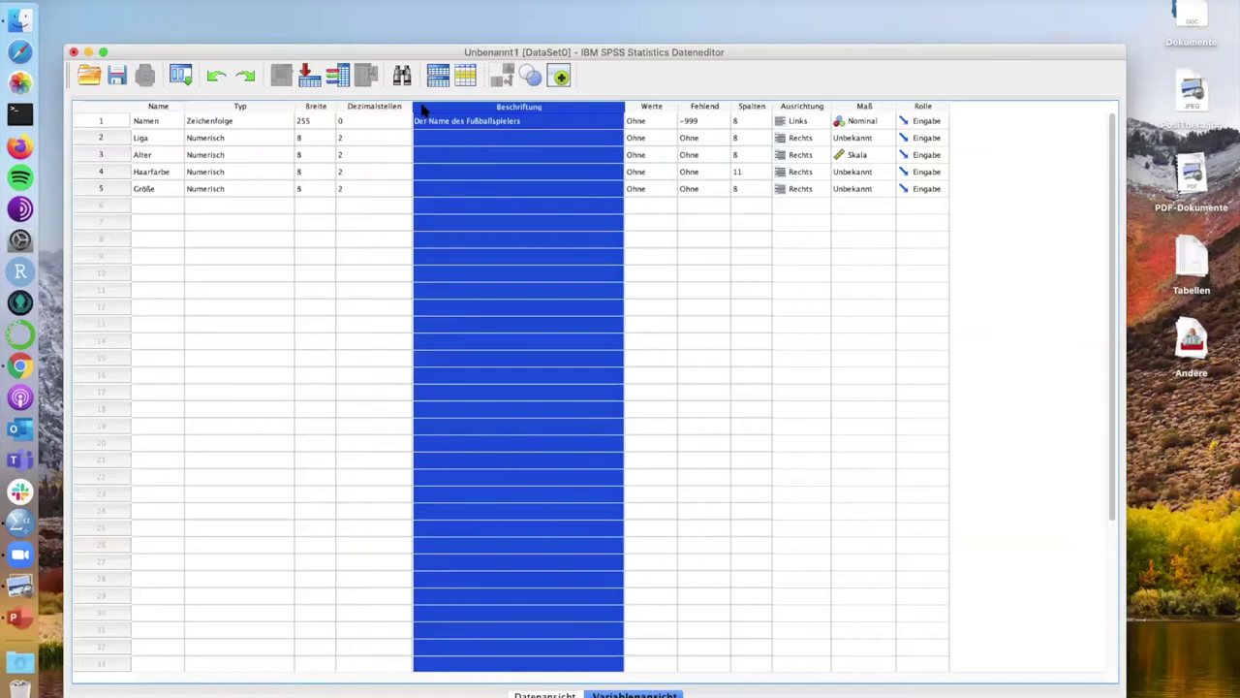
{"action": "left_click", "coordinate": [653, 110]}
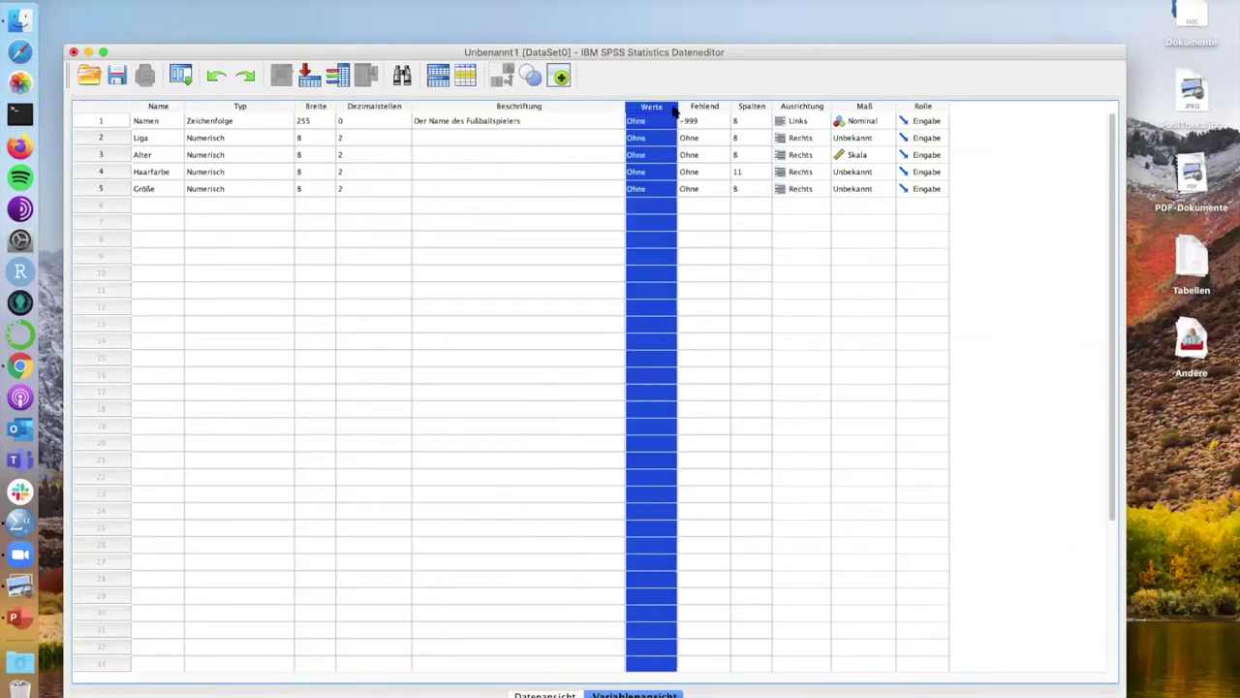
{"action": "left_click", "coordinate": [702, 108]}
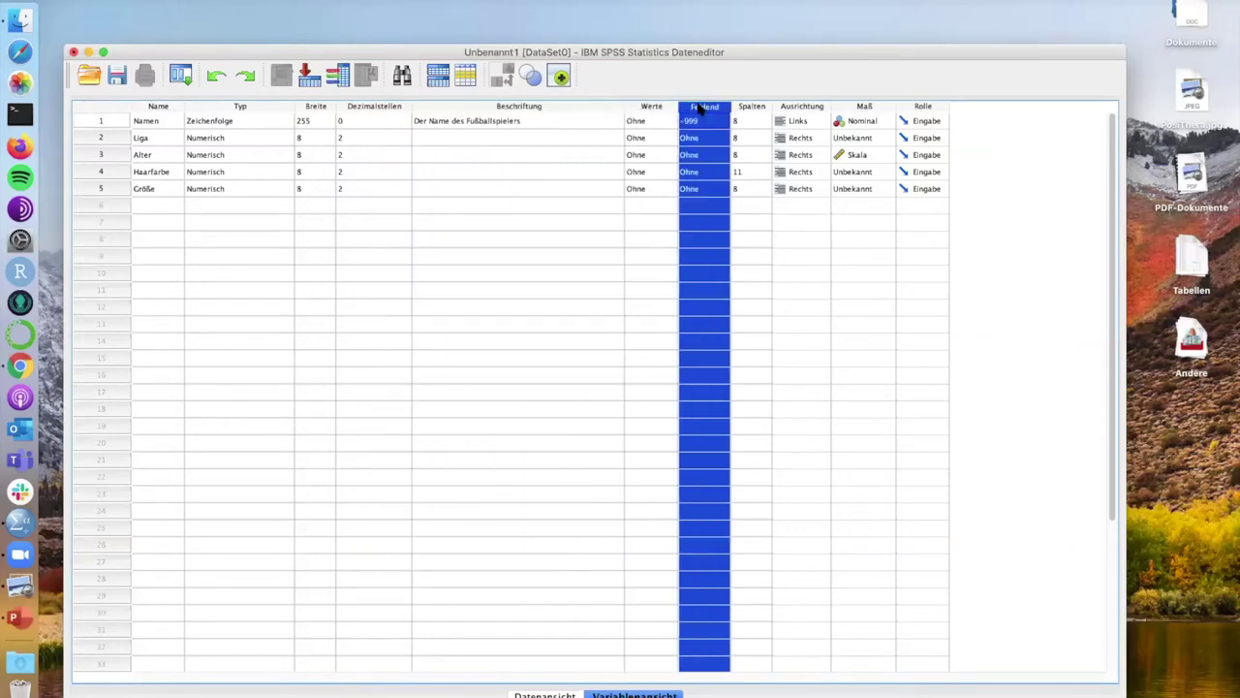
{"action": "left_click", "coordinate": [752, 108]}
{"action": "left_click", "coordinate": [790, 108]}
{"action": "left_click", "coordinate": [924, 109]}
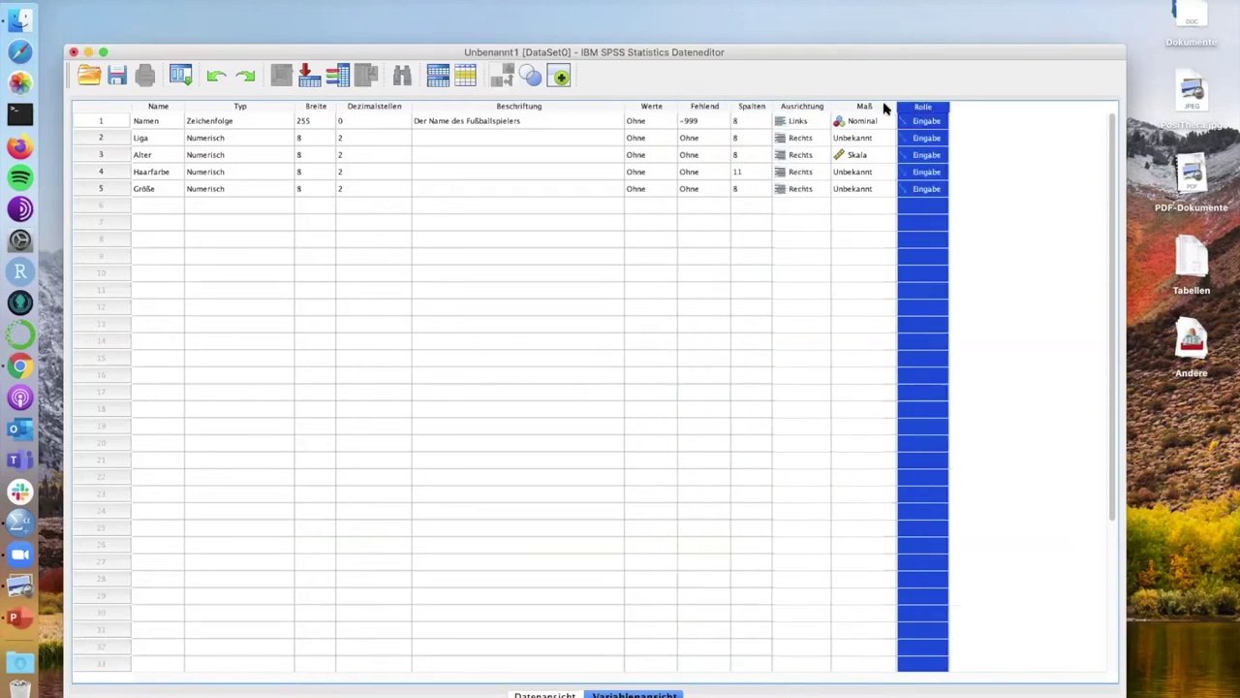
{"action": "left_click", "coordinate": [884, 109]}
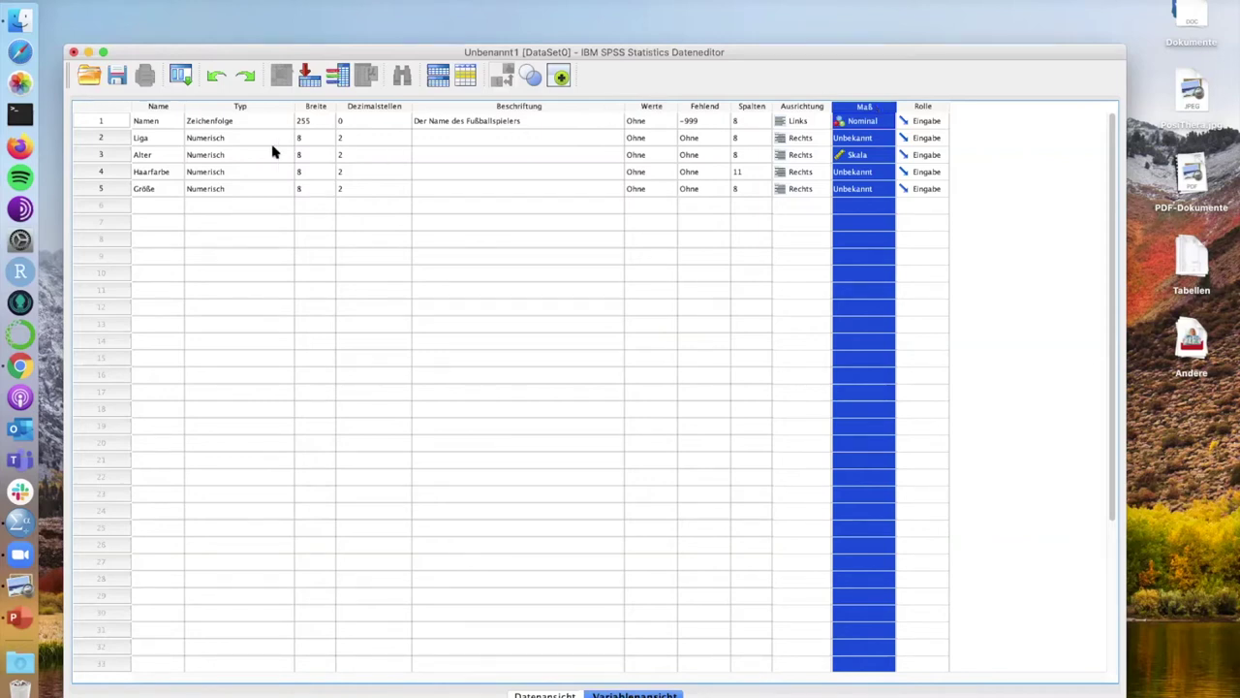
Keep the type of the variable Liga as Numerisch and set its decimal places to 0
{"action": "left_click", "coordinate": [200, 142]}
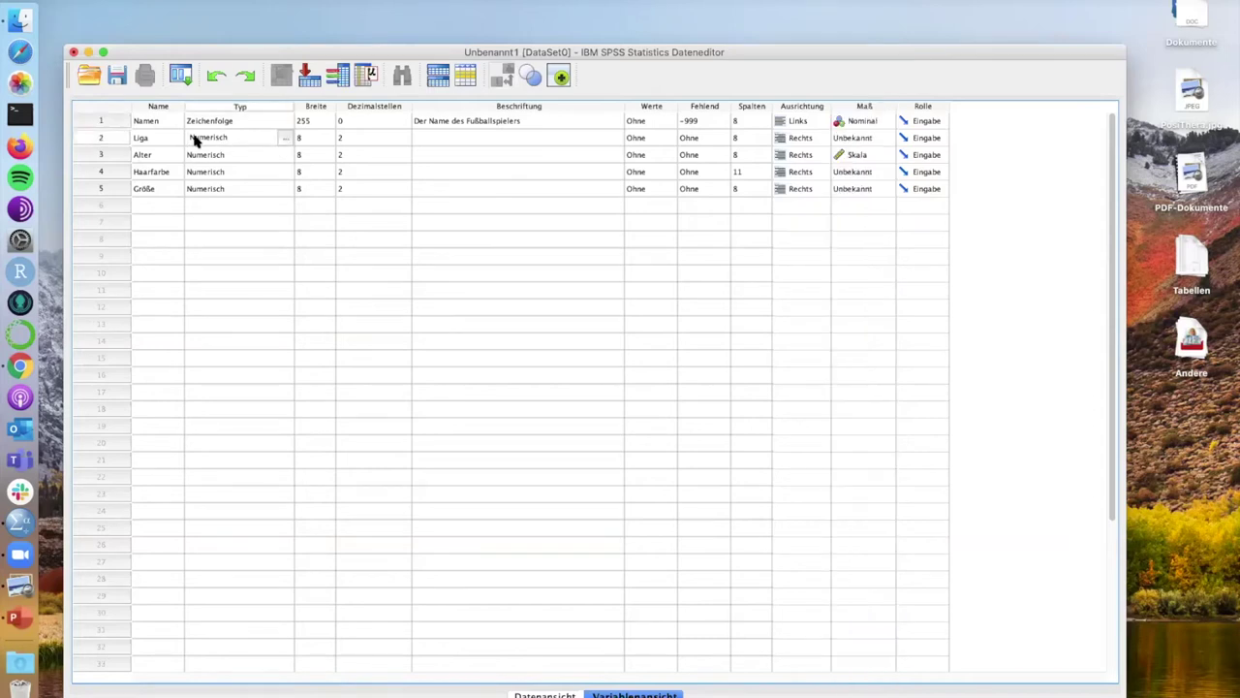
{"action": "left_click", "coordinate": [167, 143]}
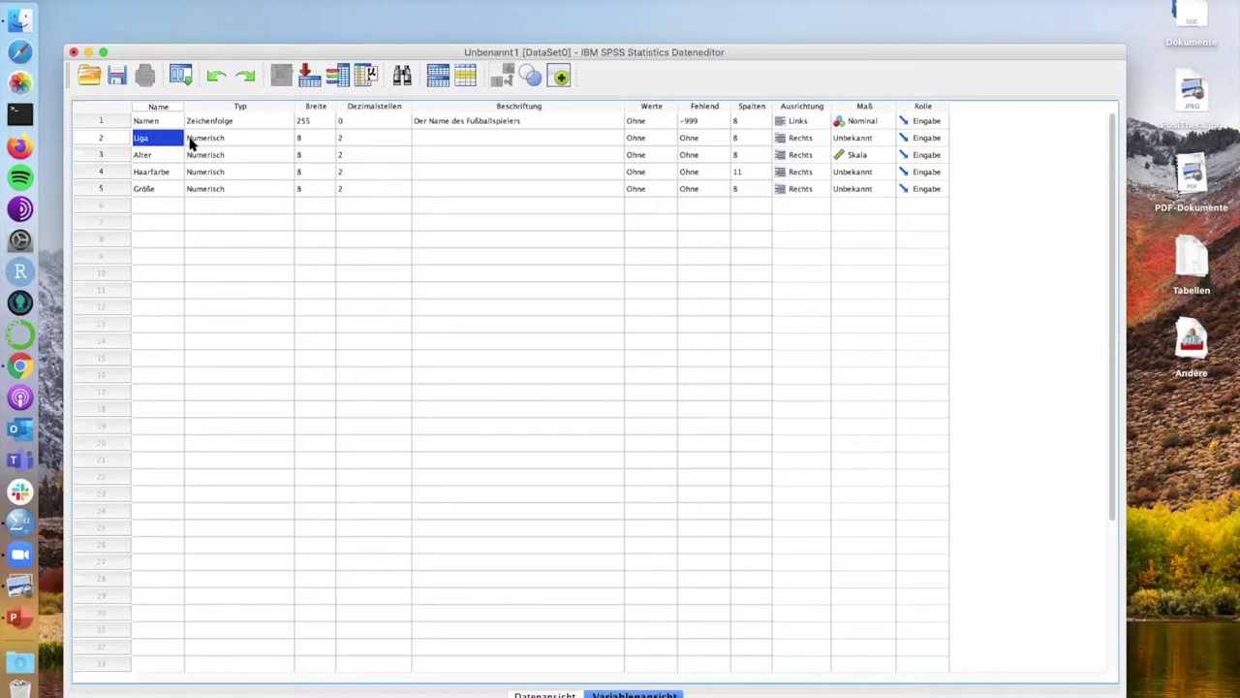
{"action": "left_click", "coordinate": [232, 140]}
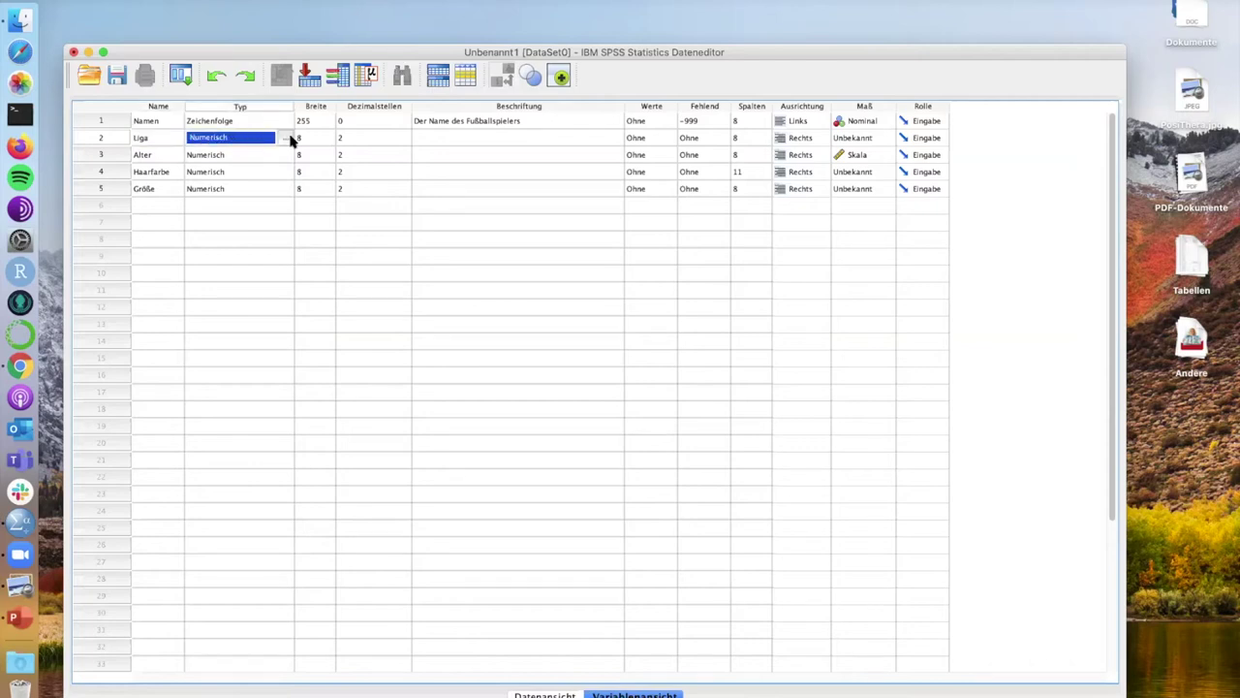
{"action": "left_click", "coordinate": [346, 138]}
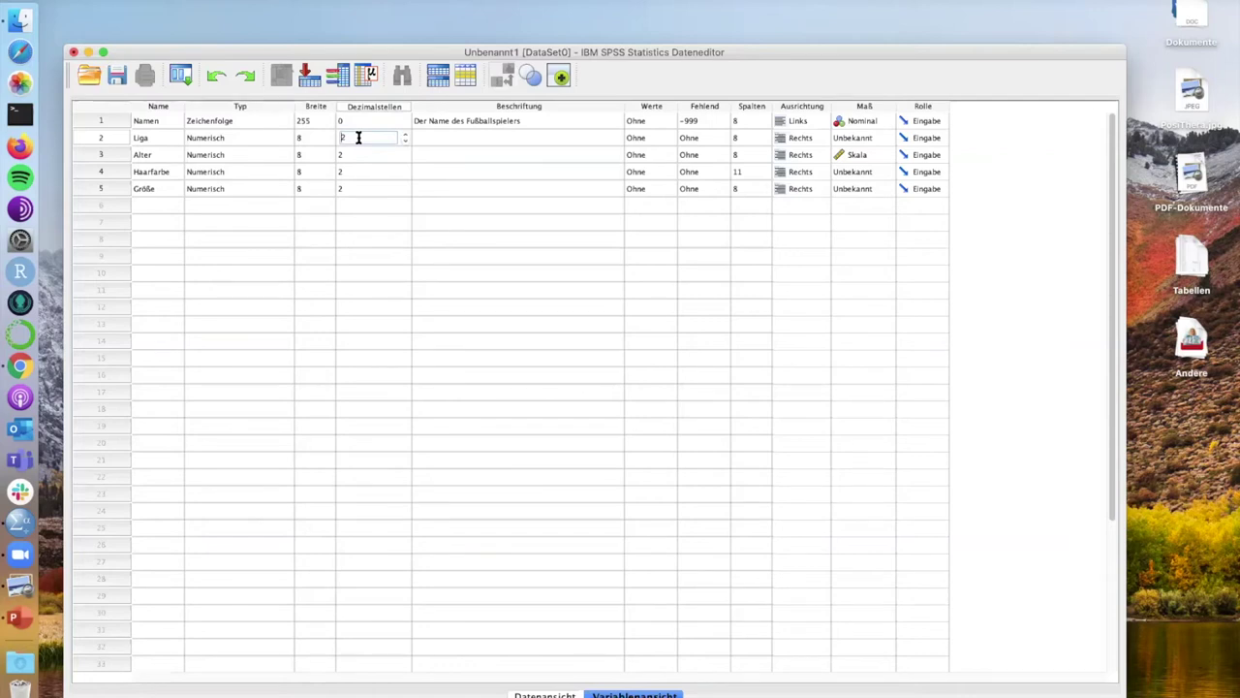
{"action": "double_click", "coordinate": [405, 141]}
Enter "Die Liga in der der Fuba spielt" as the description label of the variable Liga
{"action": "left_click", "coordinate": [421, 143]}
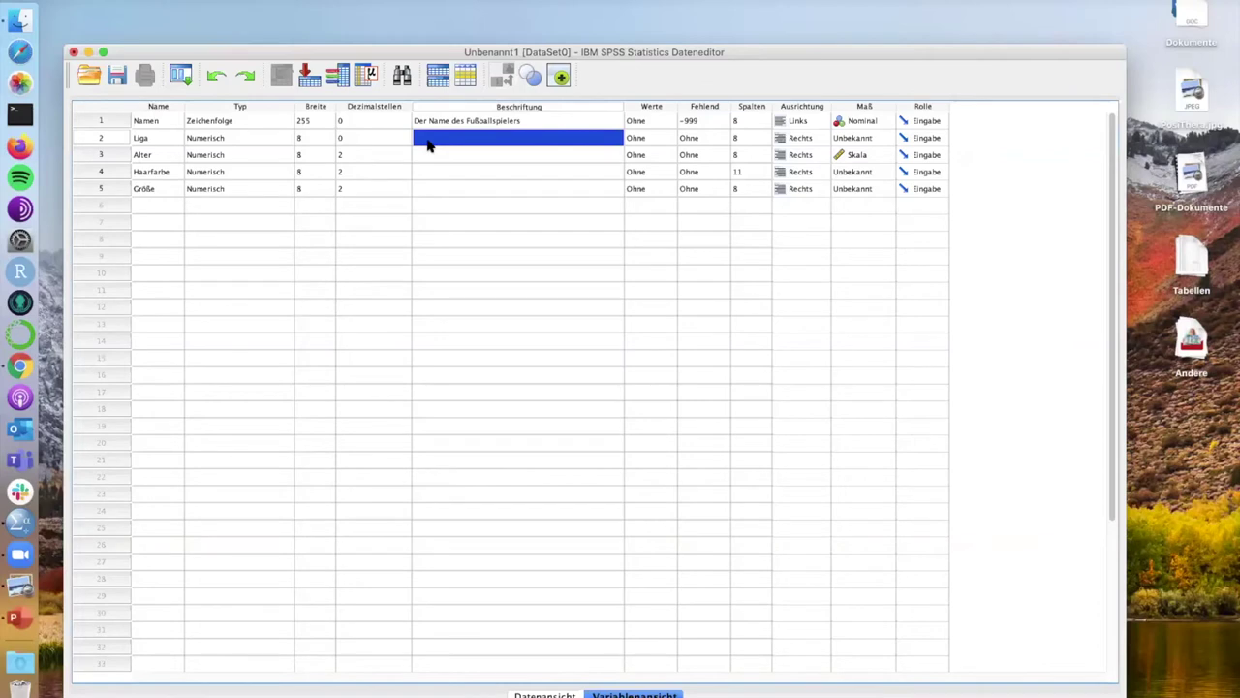
{"action": "type", "text": "D"}
{"action": "type", "text": "ge in"}
{"action": "key", "text": "BackSpace"}
{"action": "key", "text": "BackSpace"}
{"action": "key", "text": "BackSpace"}
{"action": "key", "text": "BackSpace"}
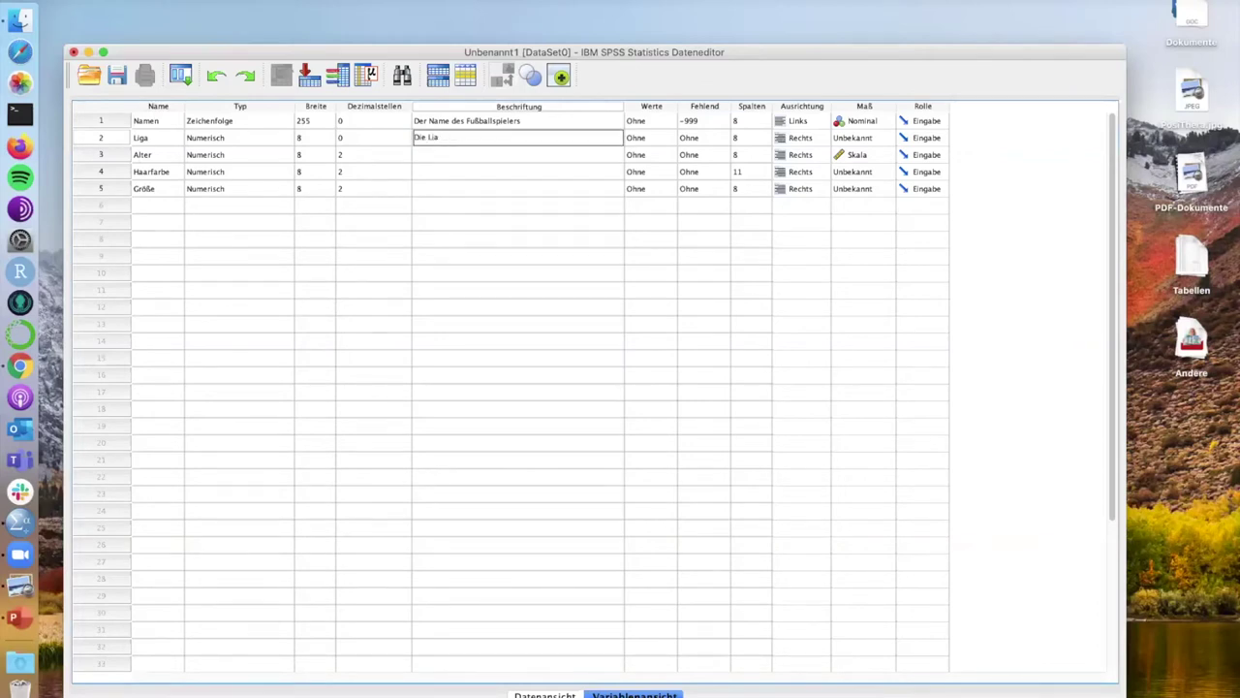
{"action": "type", "text": "ga in der der Fuba spiel"}
{"action": "key", "text": "shift+Tab"}
{"action": "key", "text": "shift+Tab"}
{"action": "key", "text": "shift+Tab"}
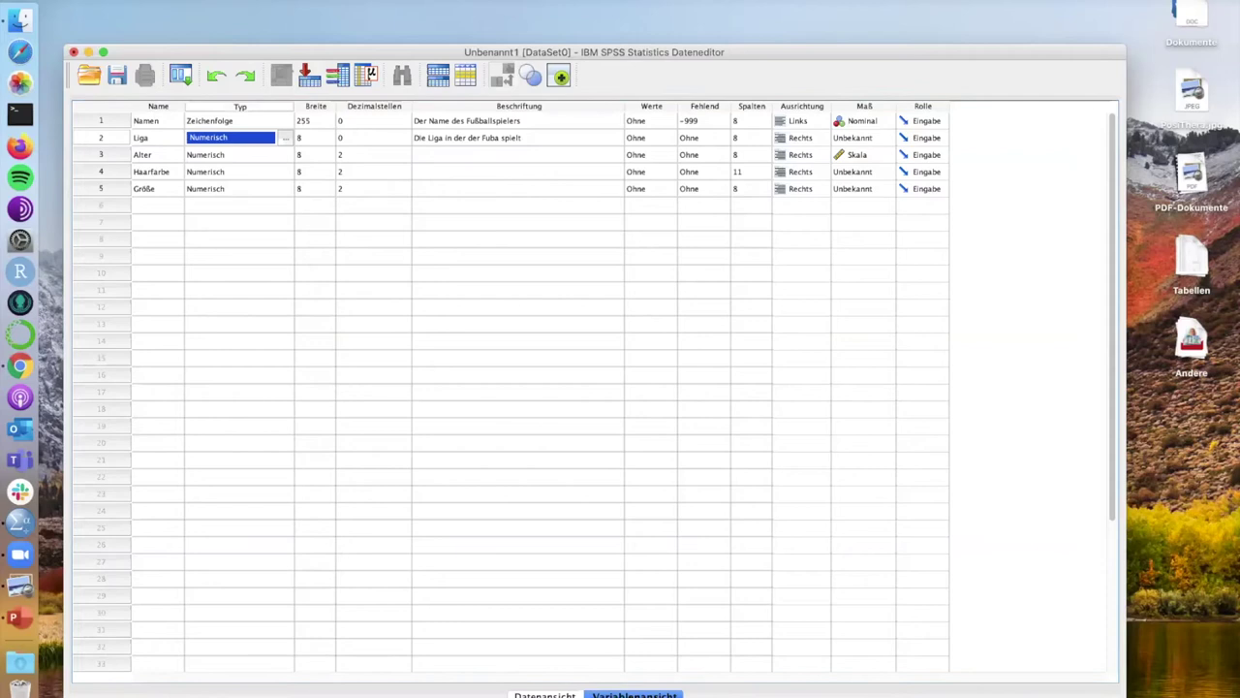
{"action": "left_click", "coordinate": [523, 143]}
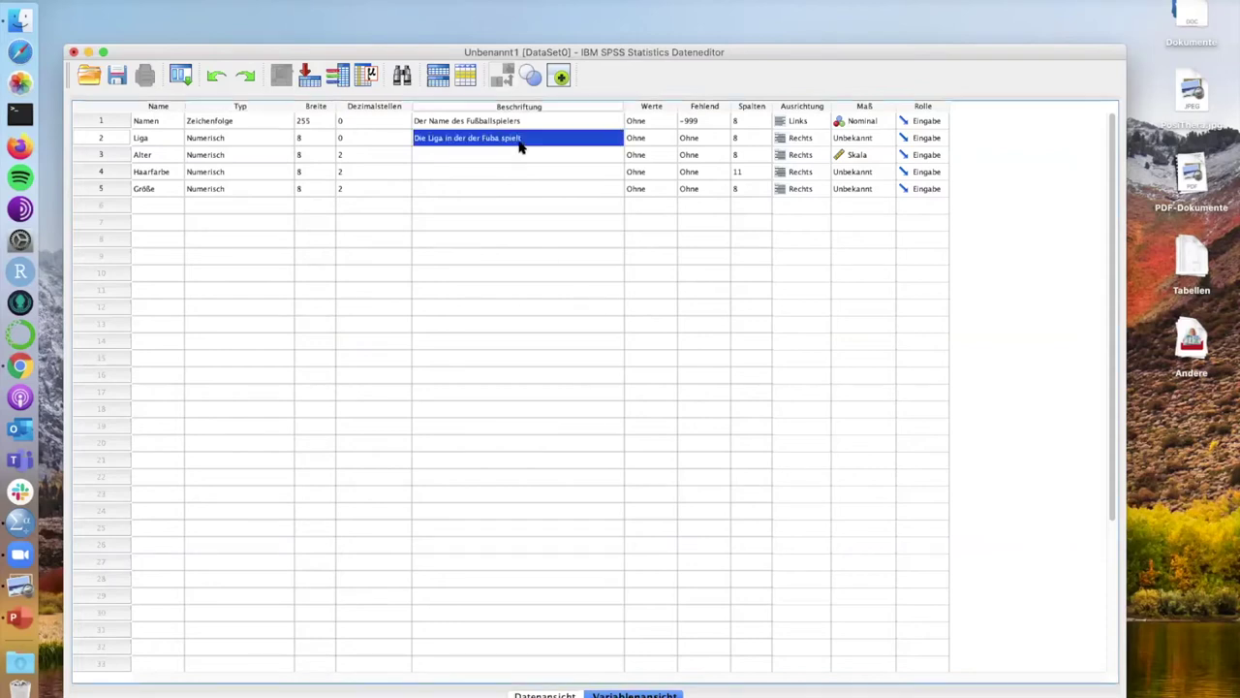
{"action": "left_click", "coordinate": [652, 105]}
{"action": "left_click", "coordinate": [599, 139]}
{"action": "left_click", "coordinate": [647, 138]}
{"action": "left_click", "coordinate": [669, 139]}
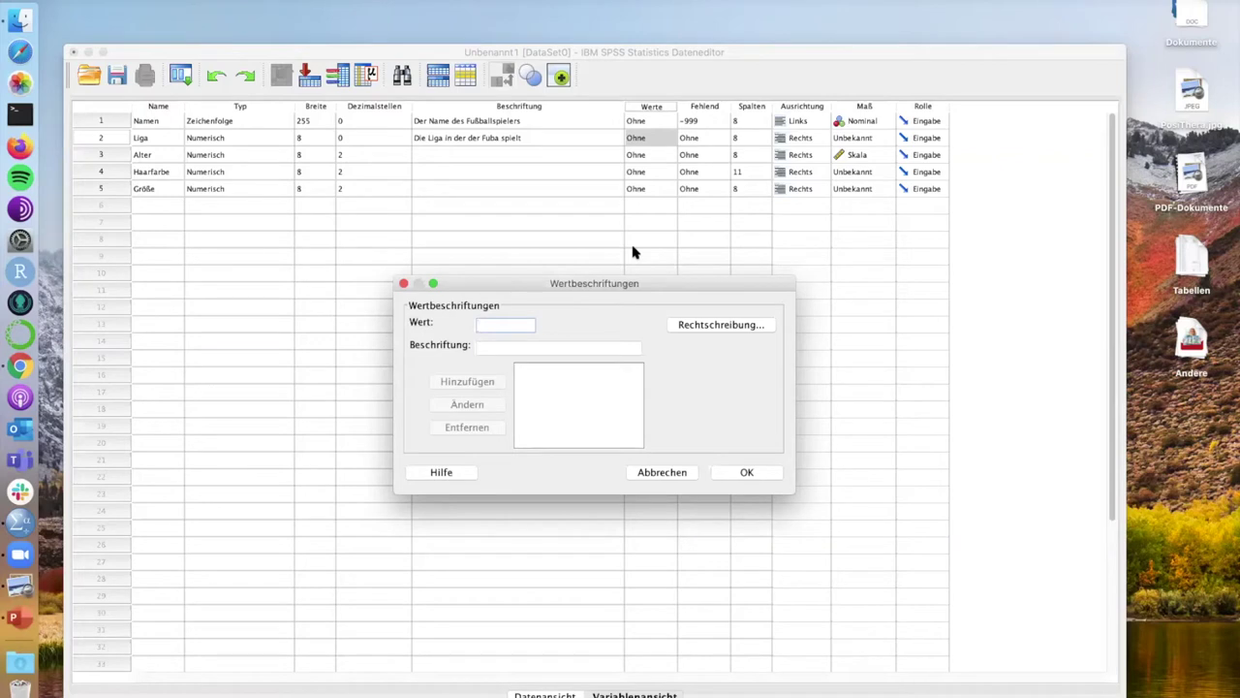
{"action": "left_click", "coordinate": [653, 474]}
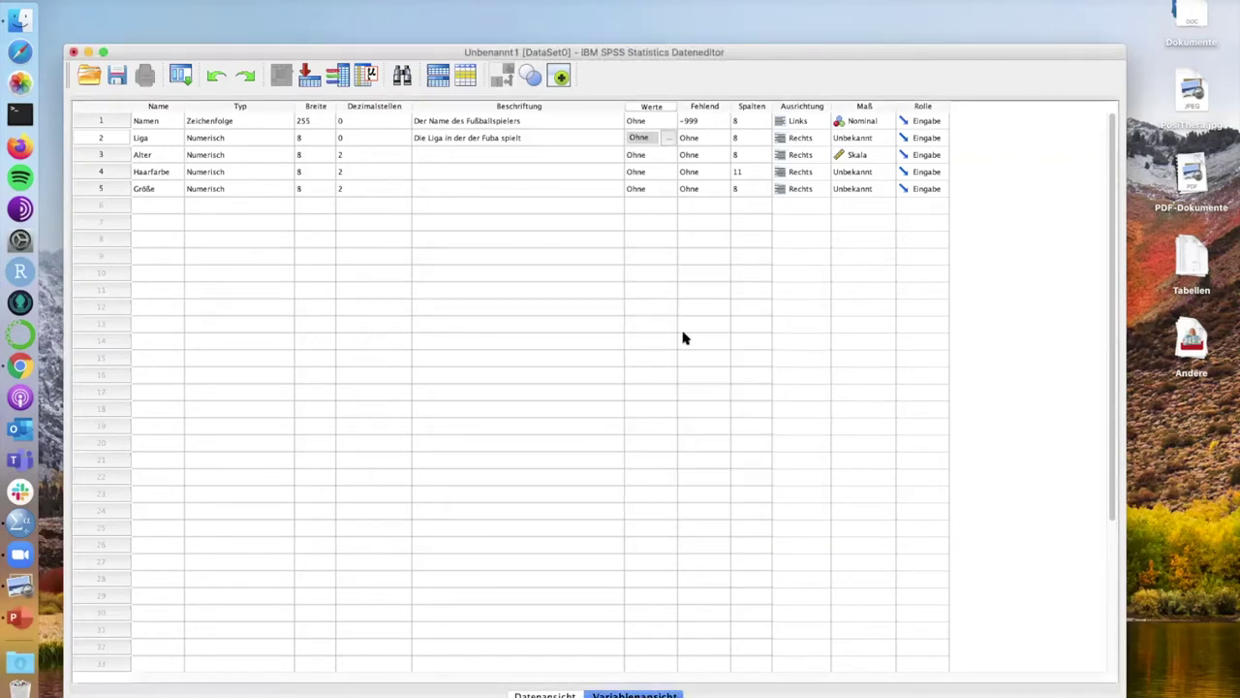
Add the value labels 1 = "Bundesliga" and 2 = "2. Bundesliga" to the variable Liga
{"action": "left_click", "coordinate": [668, 141]}
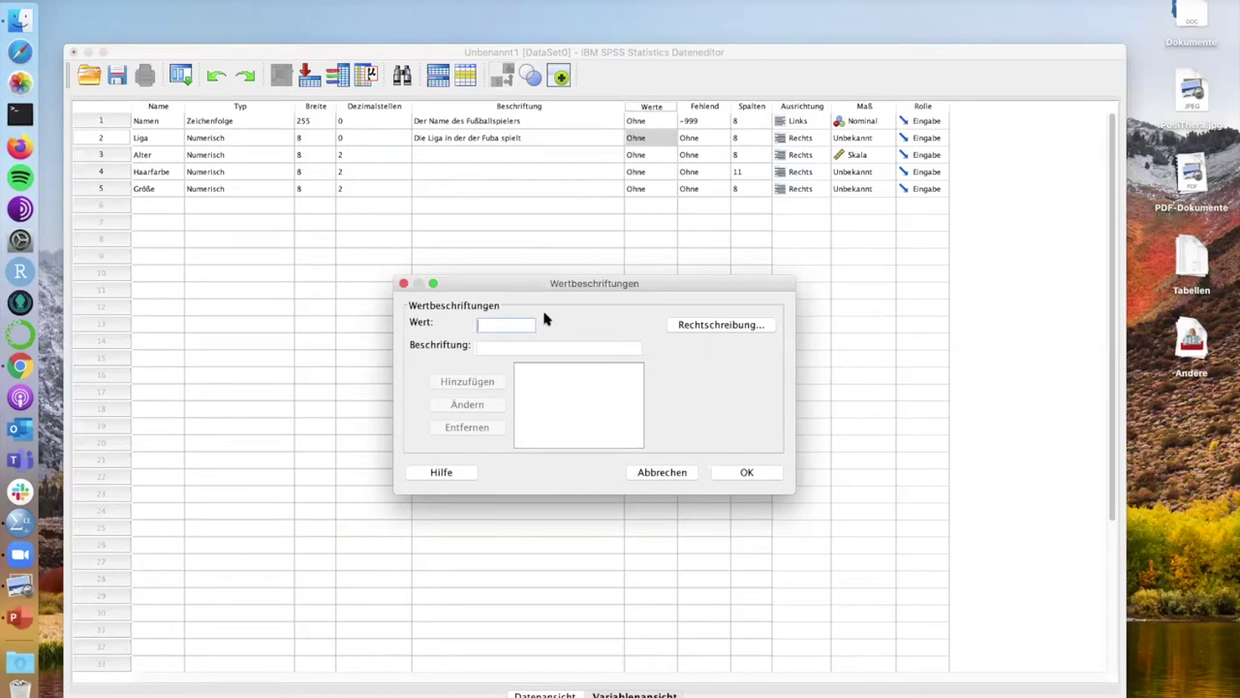
{"action": "type", "text": "1"}
{"action": "left_click", "coordinate": [538, 342]}
{"action": "type", "text": "Bundesliga"}
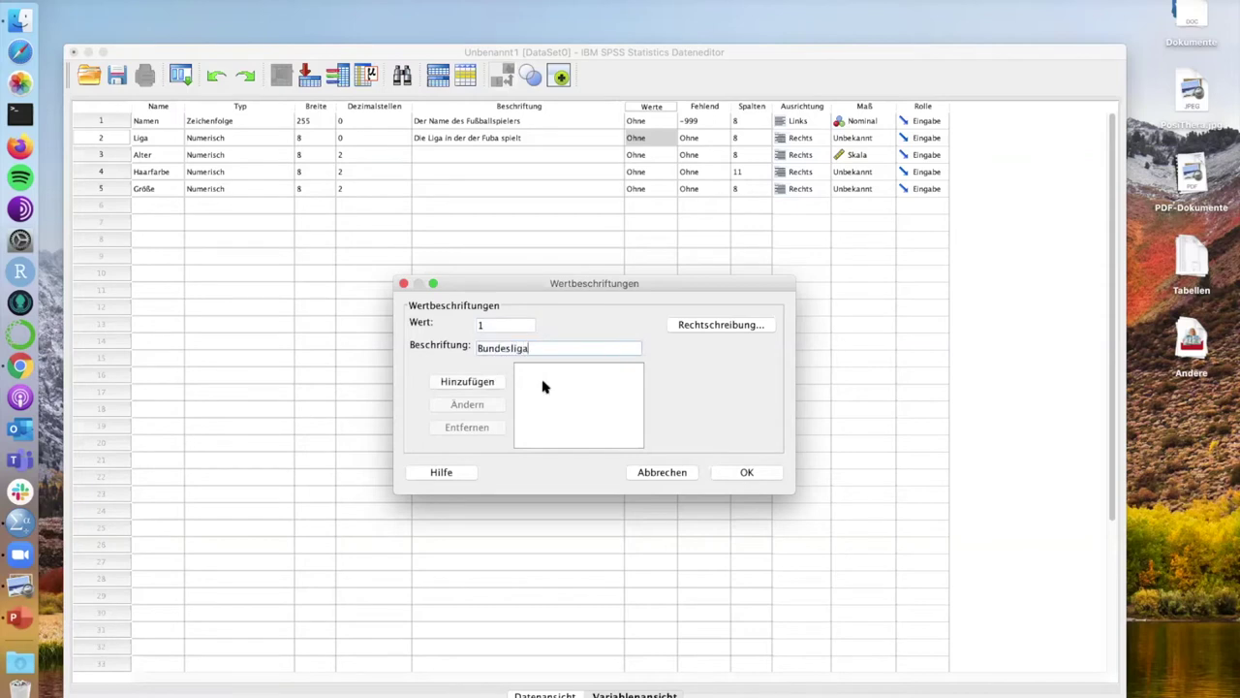
{"action": "left_click", "coordinate": [490, 383]}
{"action": "type", "text": "2"}
{"action": "left_click", "coordinate": [498, 345]}
{"action": "type", "text": "2. Bun"}
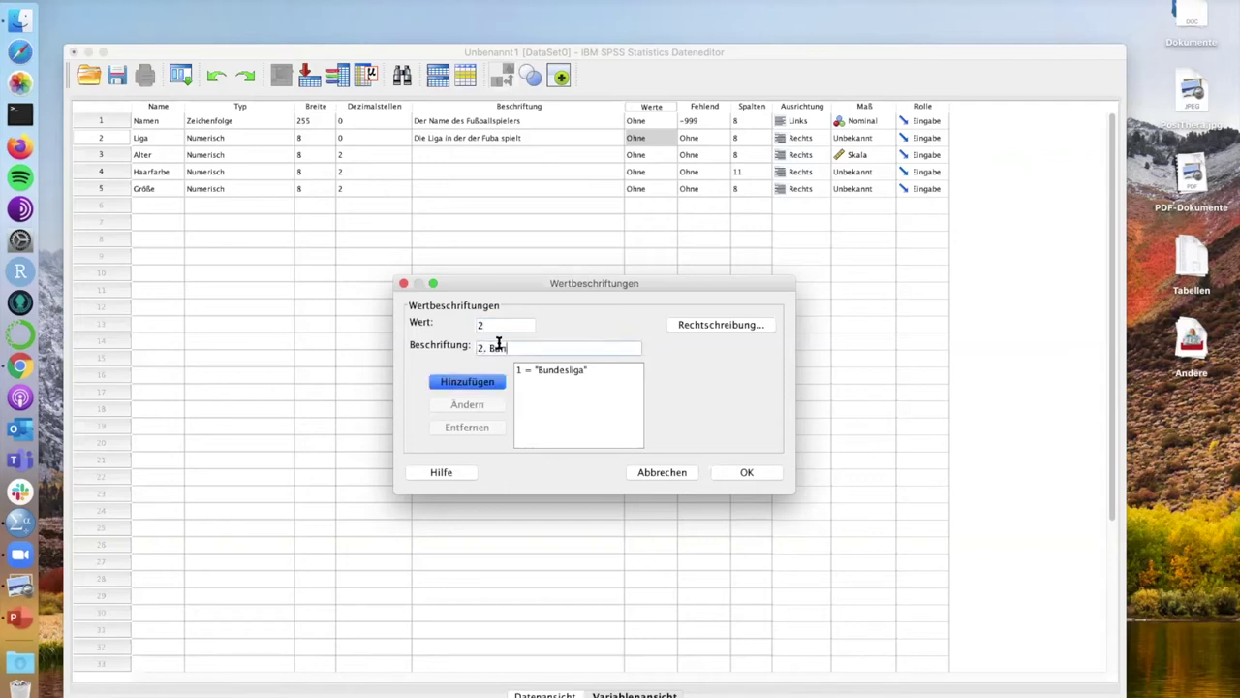
{"action": "type", "text": "desliga"}
{"action": "left_click", "coordinate": [489, 384]}
Add the value label 3 = "3. Bundeliga" to Liga and apply the value labels
{"action": "type", "text": "3"}
{"action": "left_click", "coordinate": [492, 341]}
{"action": "type", "text": "Dritte"}
{"action": "key", "text": "BackSpace"}
{"action": "key", "text": "BackSpace"}
{"action": "key", "text": "BackSpace"}
{"action": "key", "text": "BackSpace"}
{"action": "key", "text": "BackSpace"}
{"action": "key", "text": "BackSpace"}
{"action": "type", "text": "3. Bundeliga"}
{"action": "left_click", "coordinate": [490, 385]}
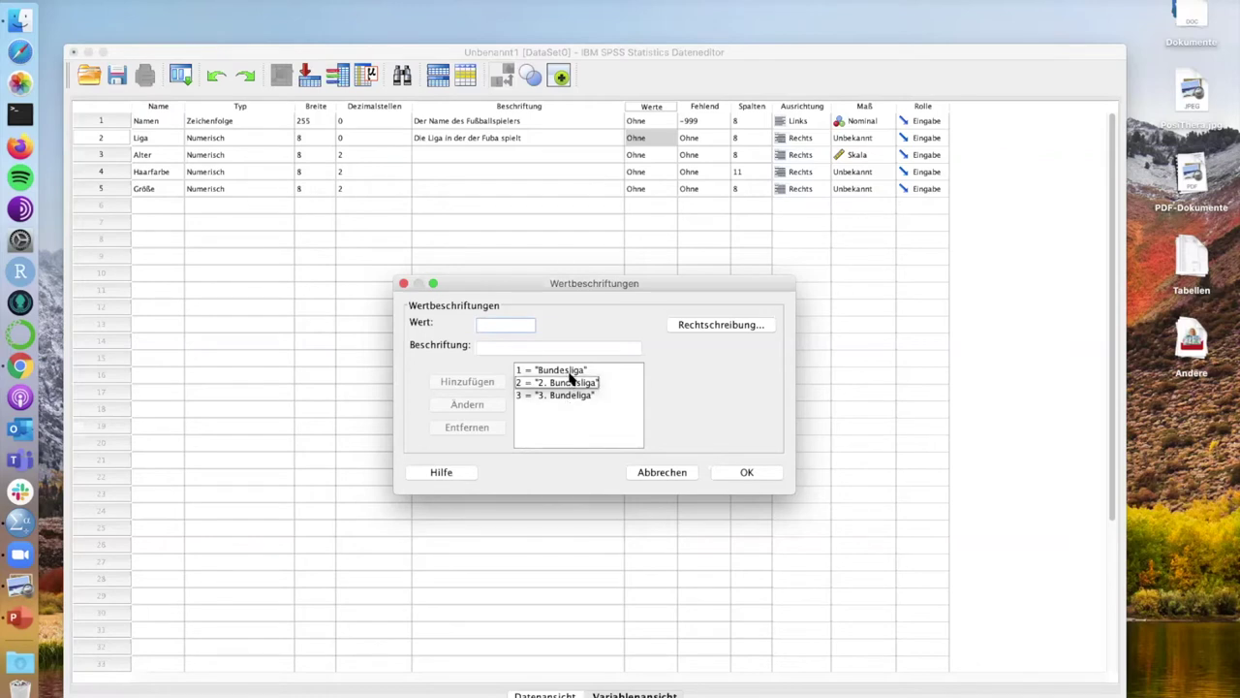
{"action": "left_click", "coordinate": [570, 373]}
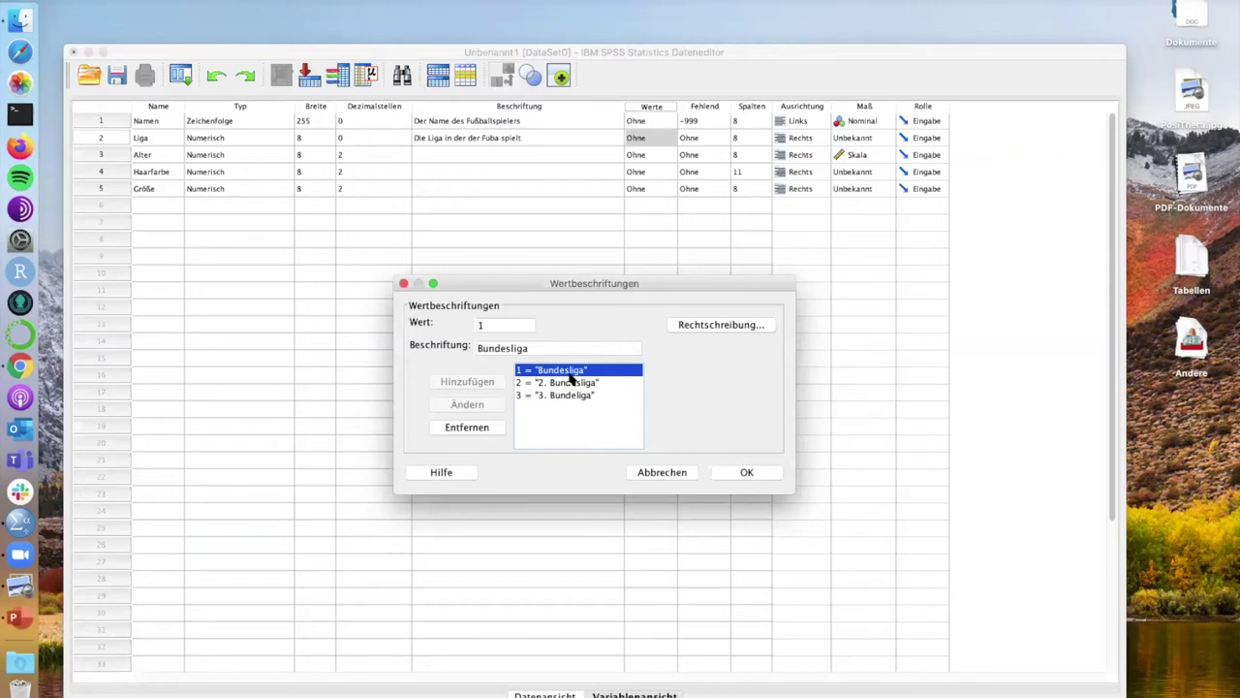
{"action": "left_click", "coordinate": [746, 472]}
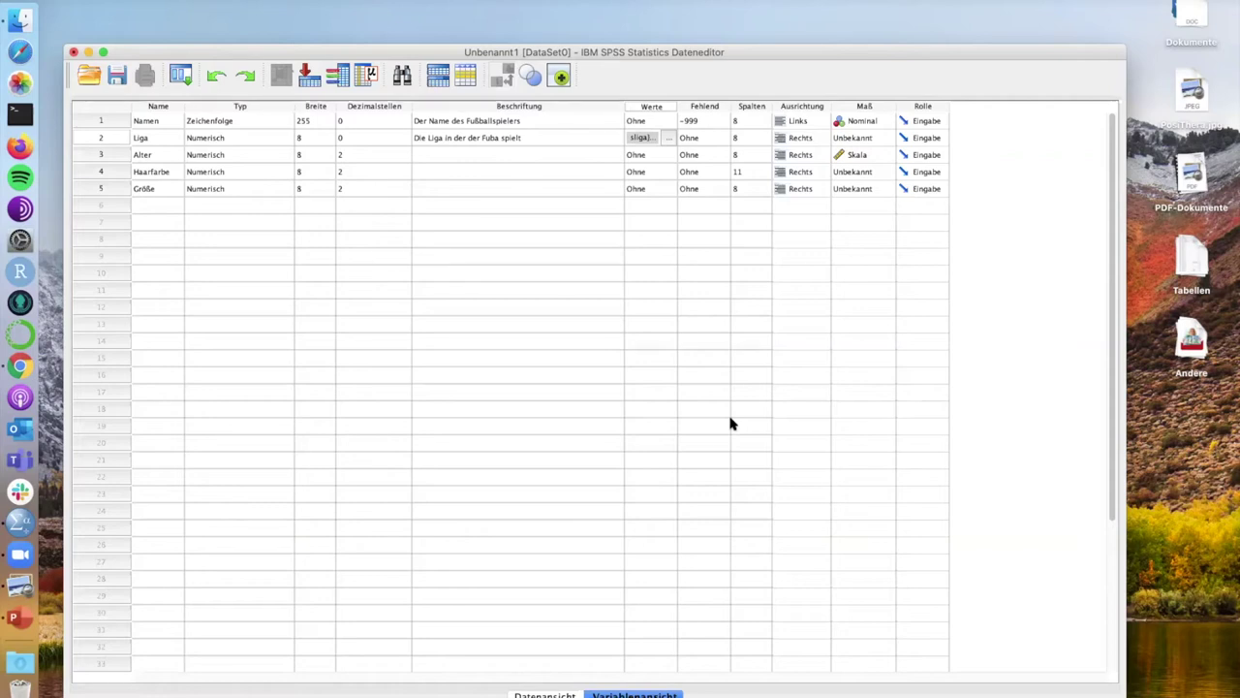
Reopen Liga's value labels and try to label the value 4 as "Regionalliga"
{"action": "left_click", "coordinate": [669, 137]}
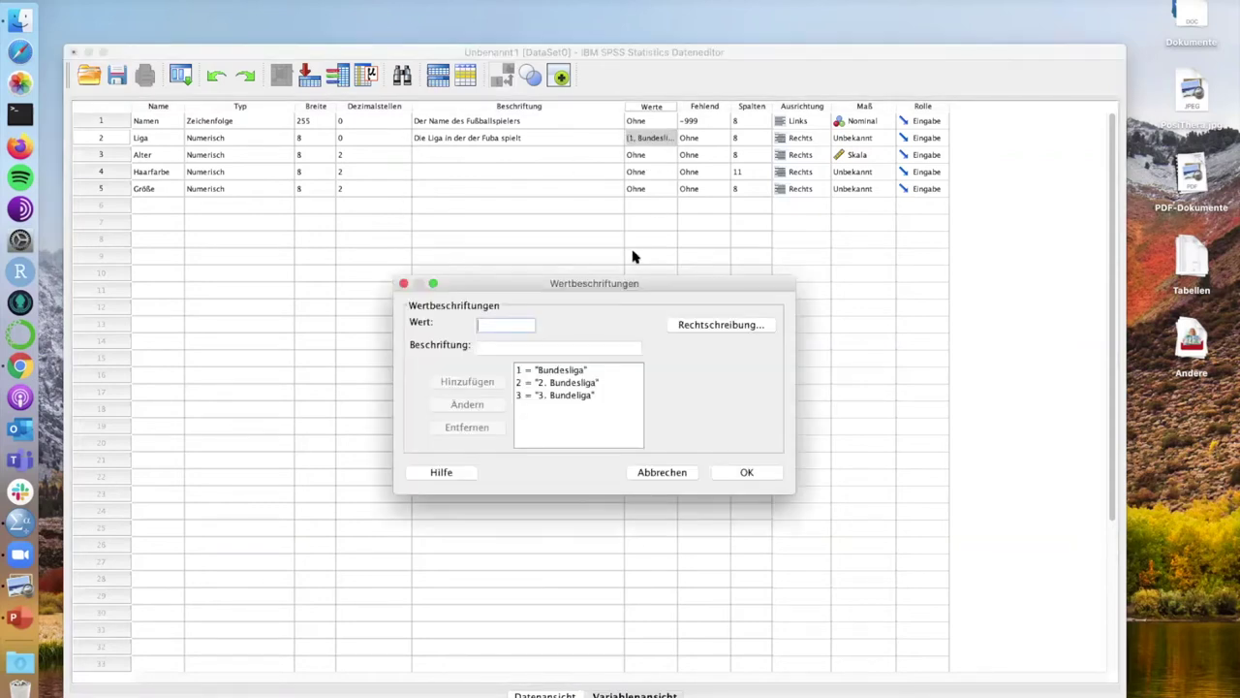
{"action": "left_click", "coordinate": [678, 473]}
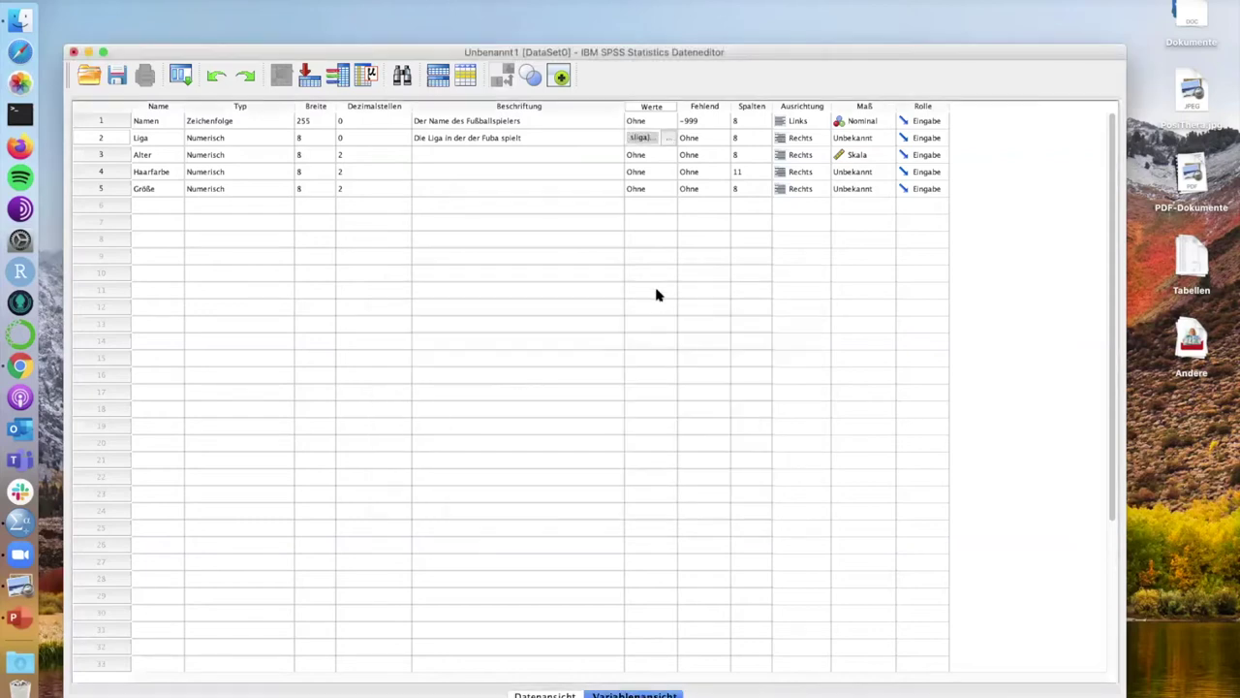
{"action": "left_click", "coordinate": [659, 139]}
{"action": "left_click", "coordinate": [668, 138]}
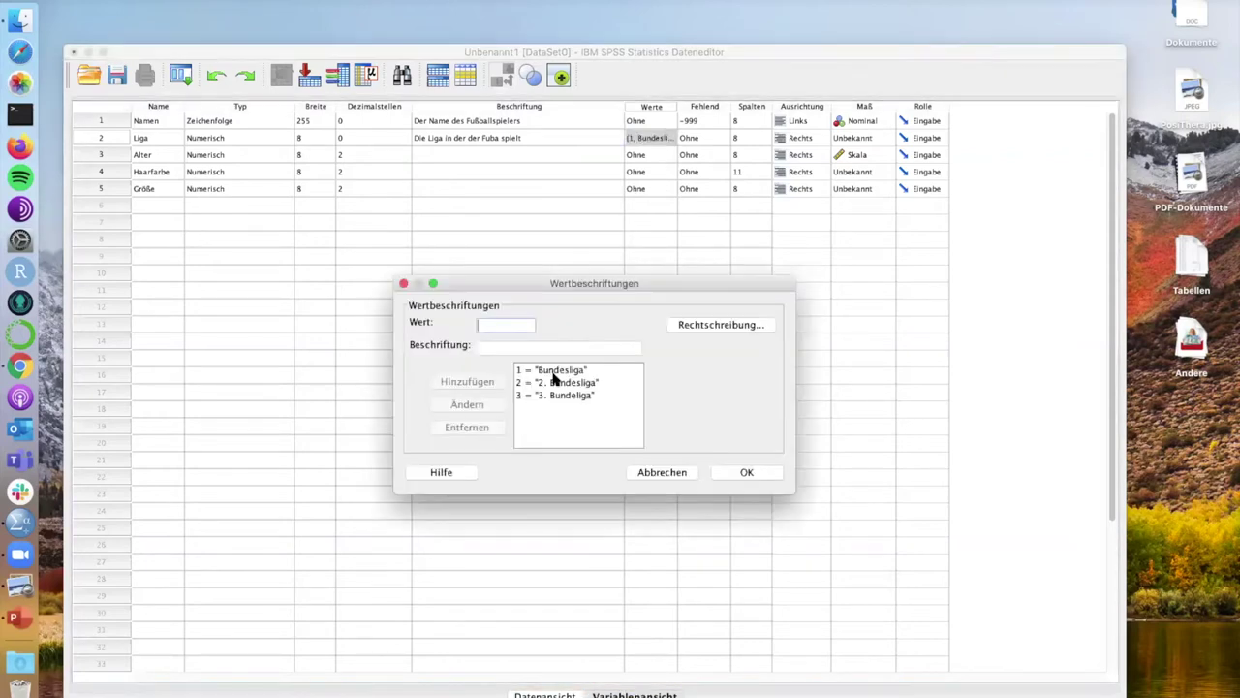
{"action": "type", "text": "4"}
{"action": "type", "text": "Reg"}
{"action": "type", "text": "gio"}
{"action": "key", "text": "BackSpace"}
{"action": "key", "text": "BackSpace"}
{"action": "key", "text": "BackSpace"}
{"action": "type", "text": "ionalliga"}
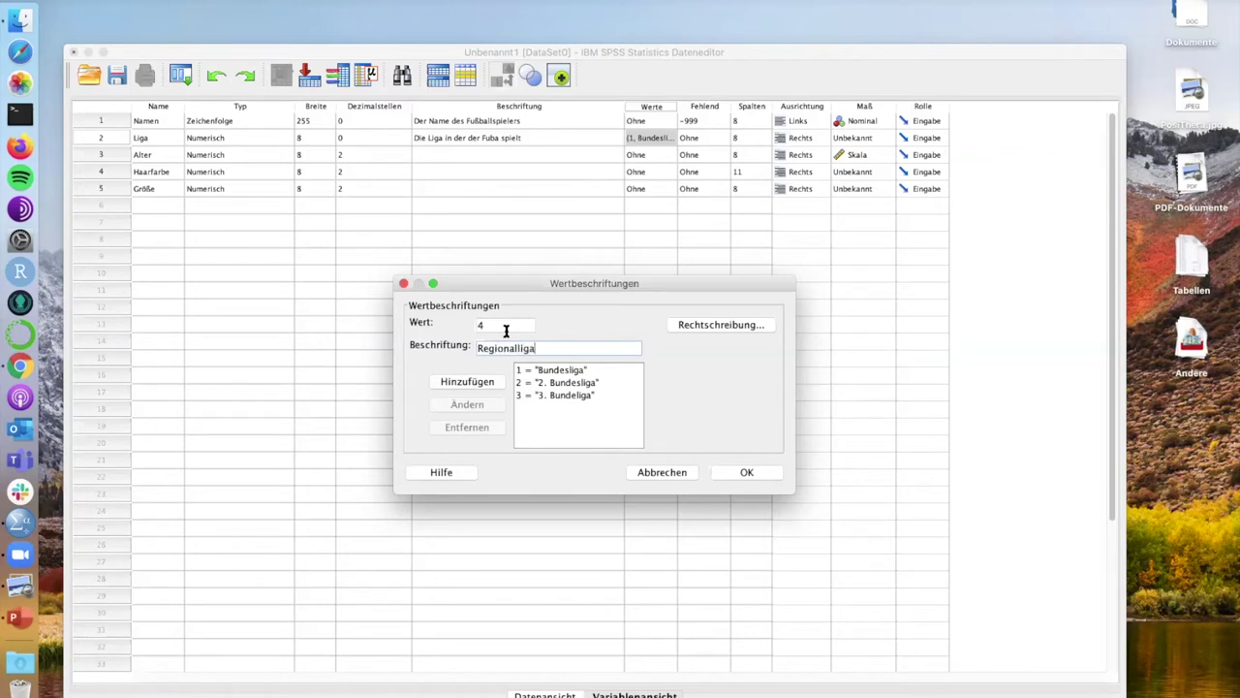
{"action": "left_click", "coordinate": [747, 473]}
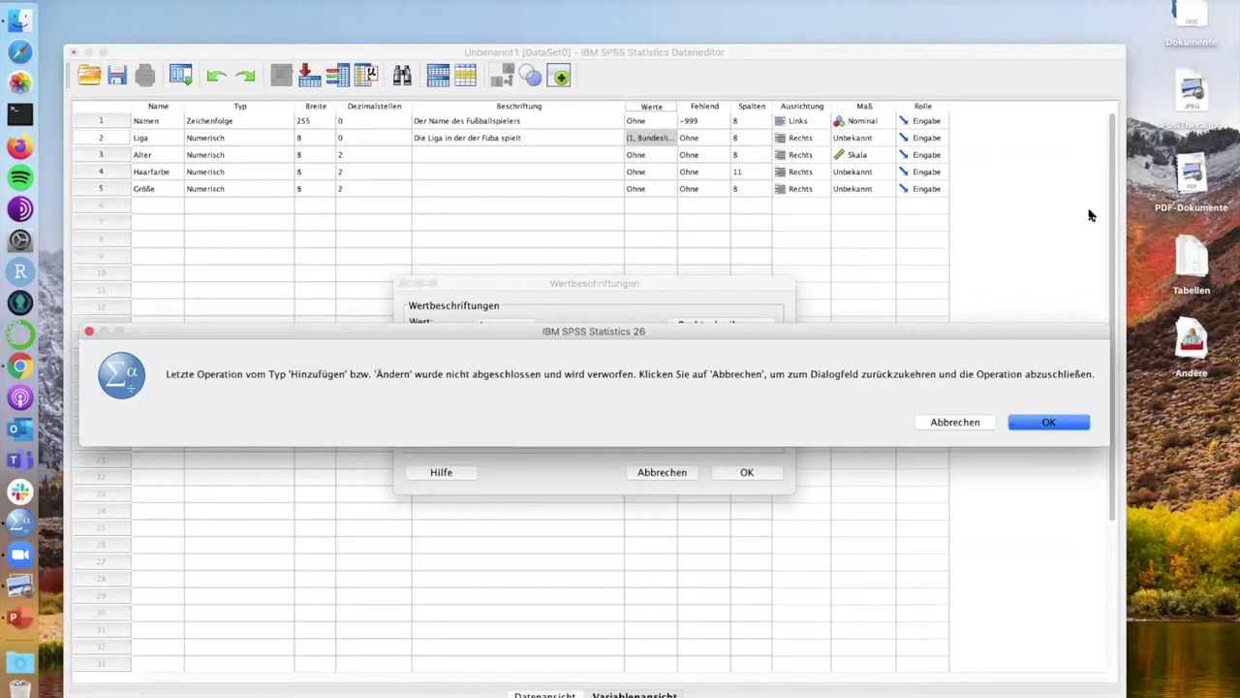
{"action": "left_click_drag", "start_coordinate": [905, 335], "coordinate": [678, 335]}
{"action": "left_click", "coordinate": [829, 420]}
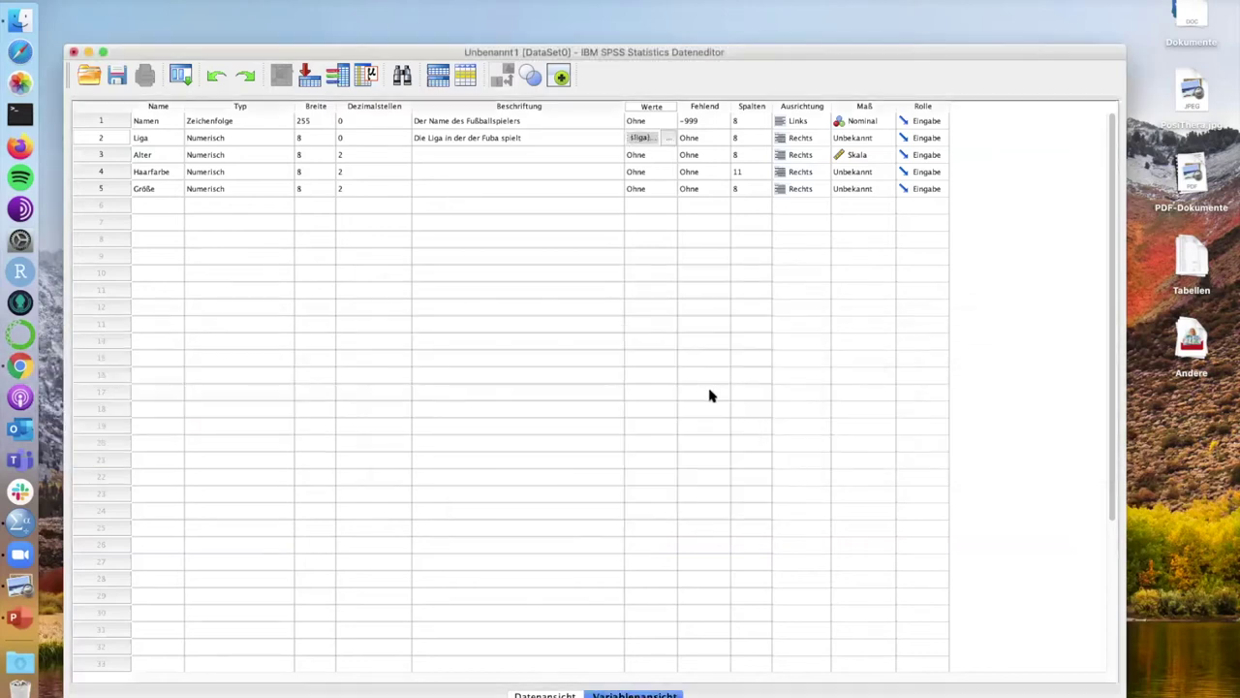
Add the value label 4 = "Regionalliga" to the variable Liga and apply the value labels
{"action": "left_click", "coordinate": [672, 140]}
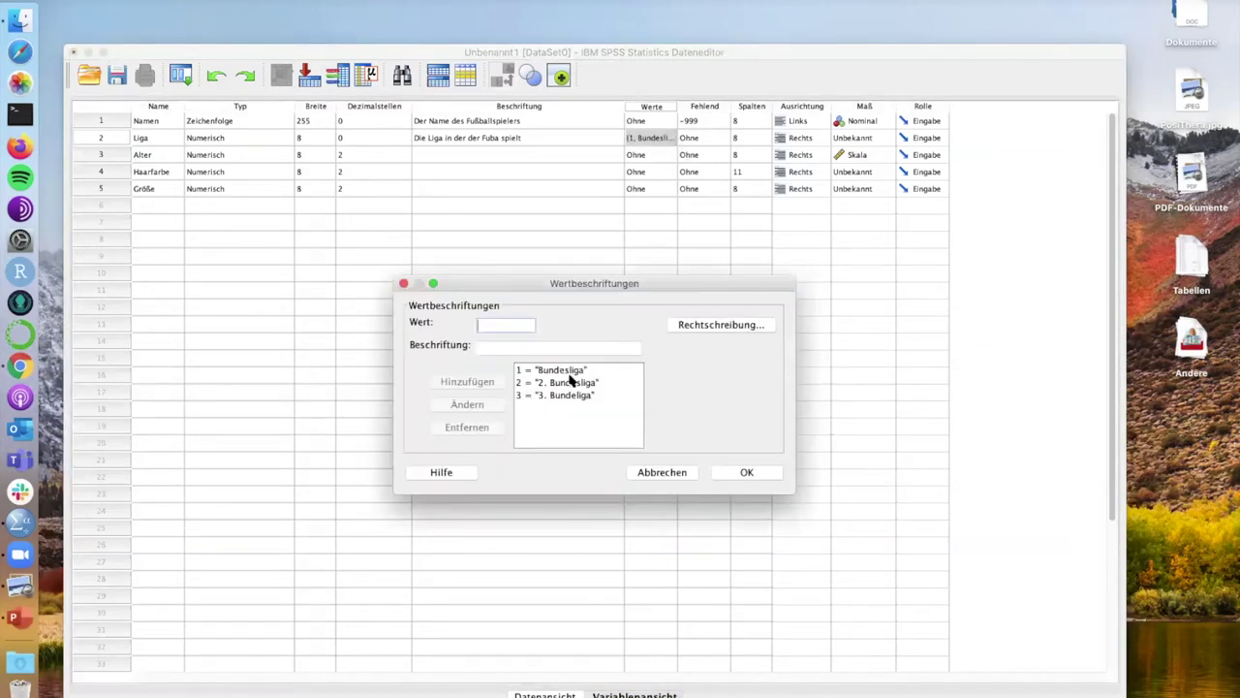
{"action": "type", "text": "4"}
{"action": "left_click", "coordinate": [517, 351]}
{"action": "type", "text": "Regio"}
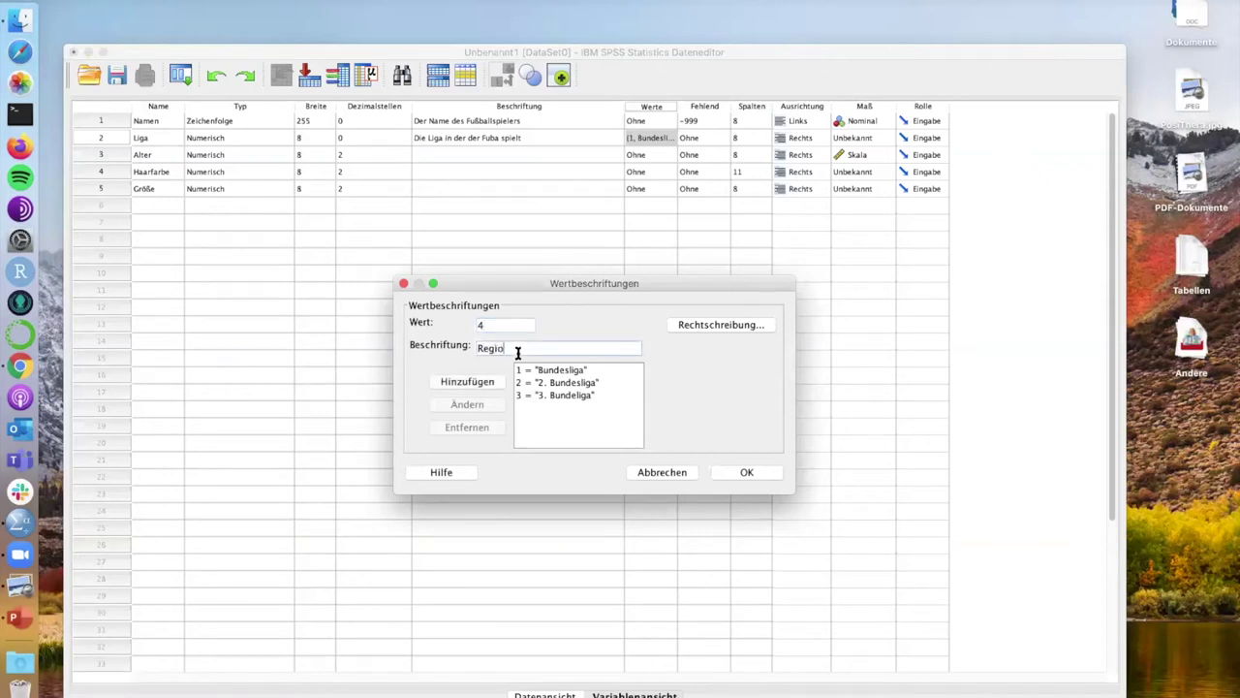
{"action": "type", "text": "nalliga"}
{"action": "left_click", "coordinate": [479, 386]}
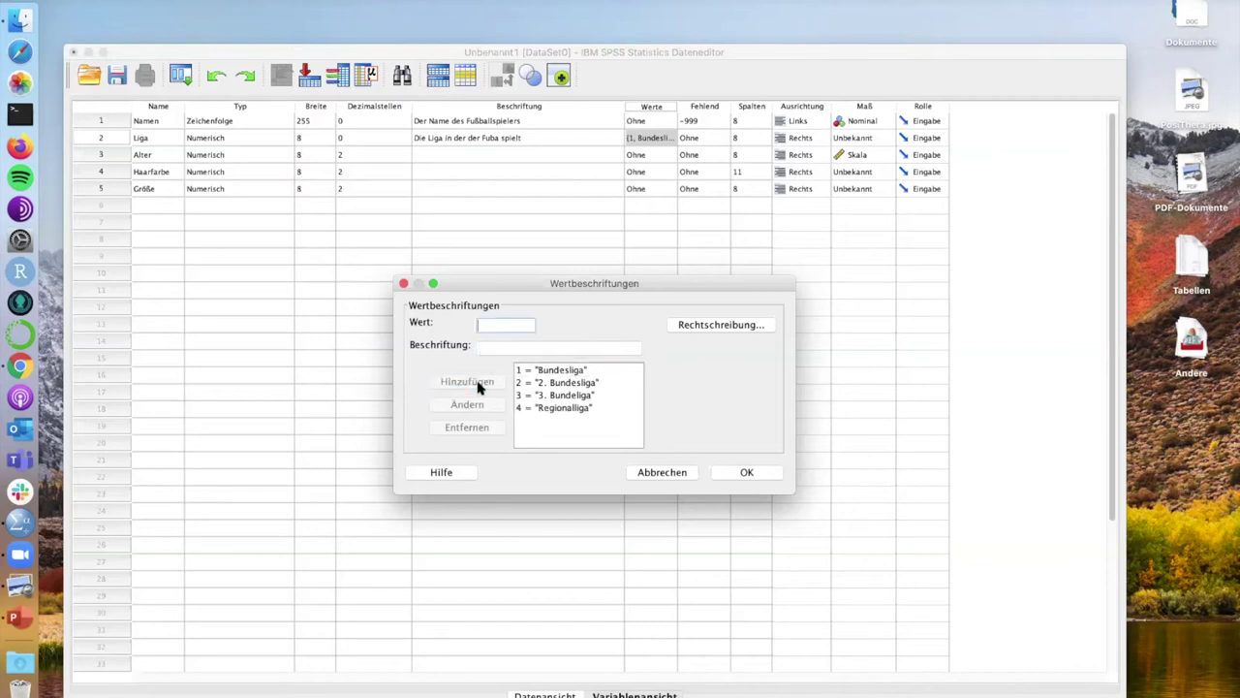
{"action": "left_click", "coordinate": [744, 474]}
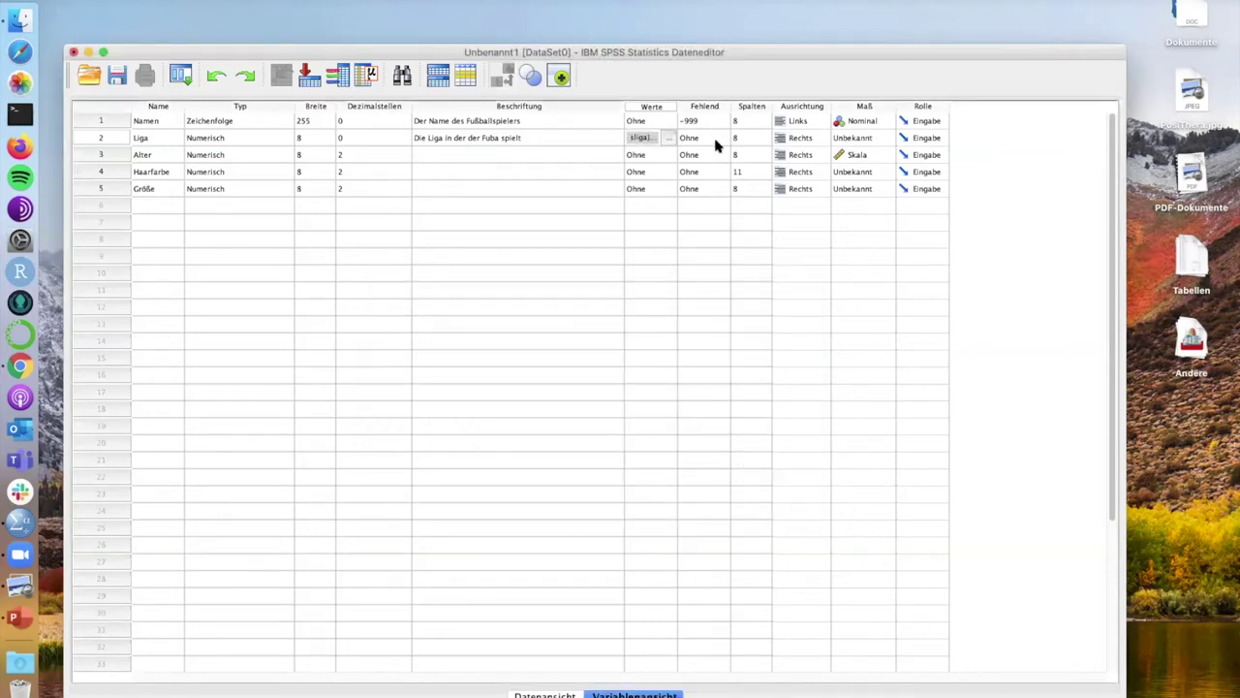
Define -999 as a discrete missing value for the variable Liga
{"action": "left_click", "coordinate": [717, 144]}
{"action": "left_click", "coordinate": [560, 346]}
{"action": "left_click", "coordinate": [546, 362]}
{"action": "type", "text": "-999"}
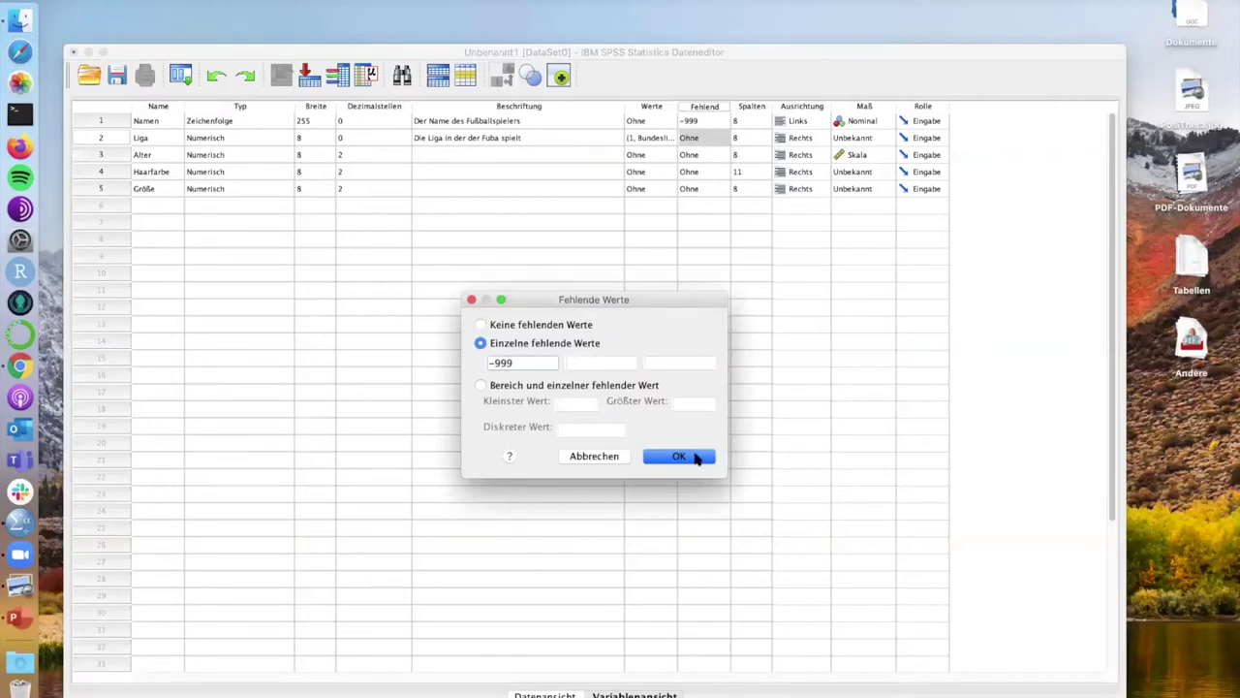
{"action": "left_click", "coordinate": [693, 456]}
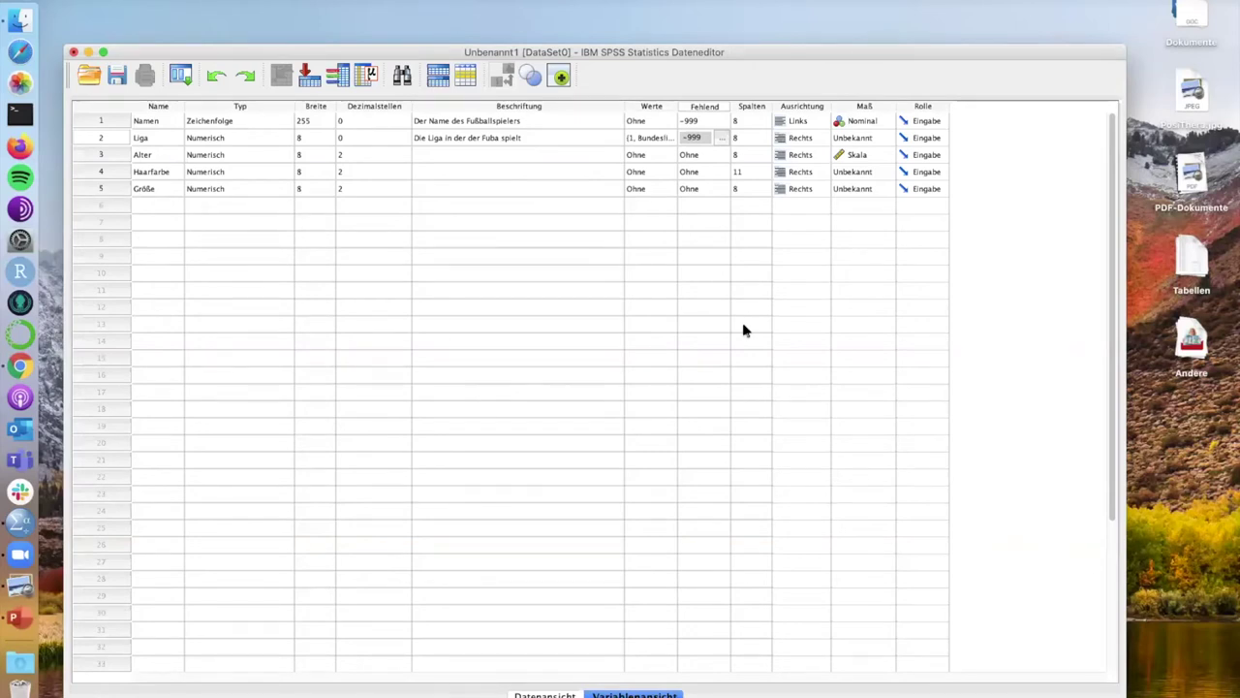
Set the measurement level of the variable Liga to Ordinal
{"action": "left_click", "coordinate": [103, 138]}
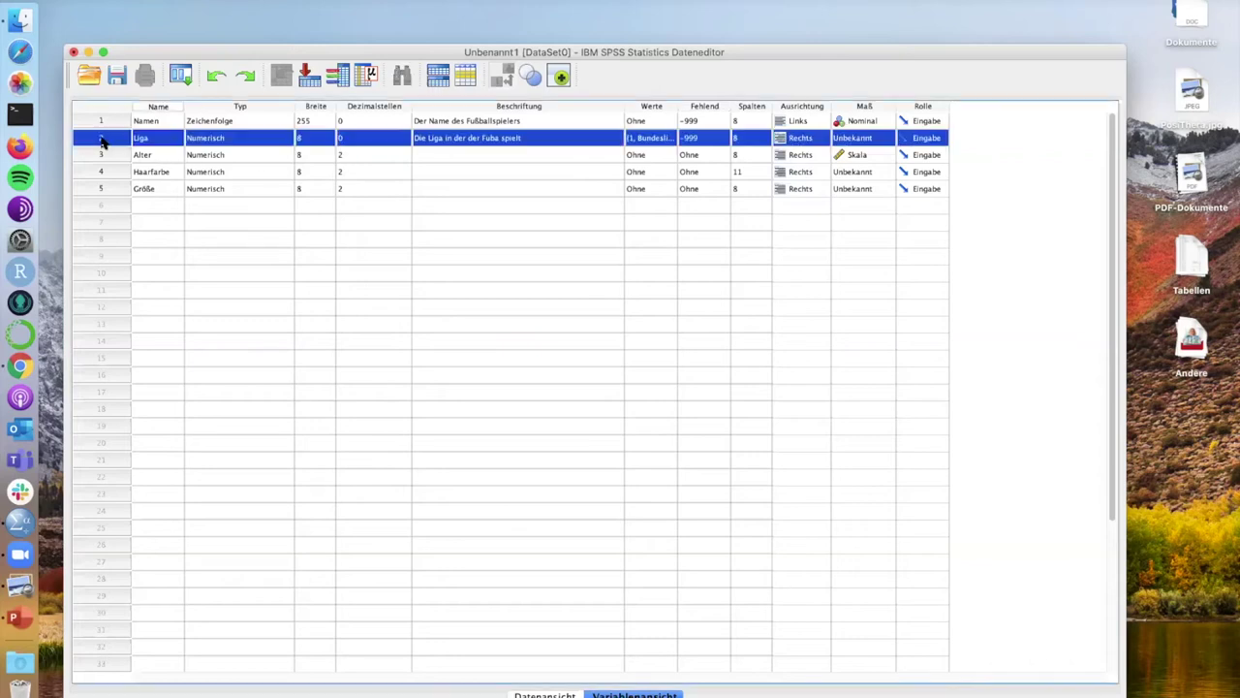
{"action": "left_click", "coordinate": [869, 142]}
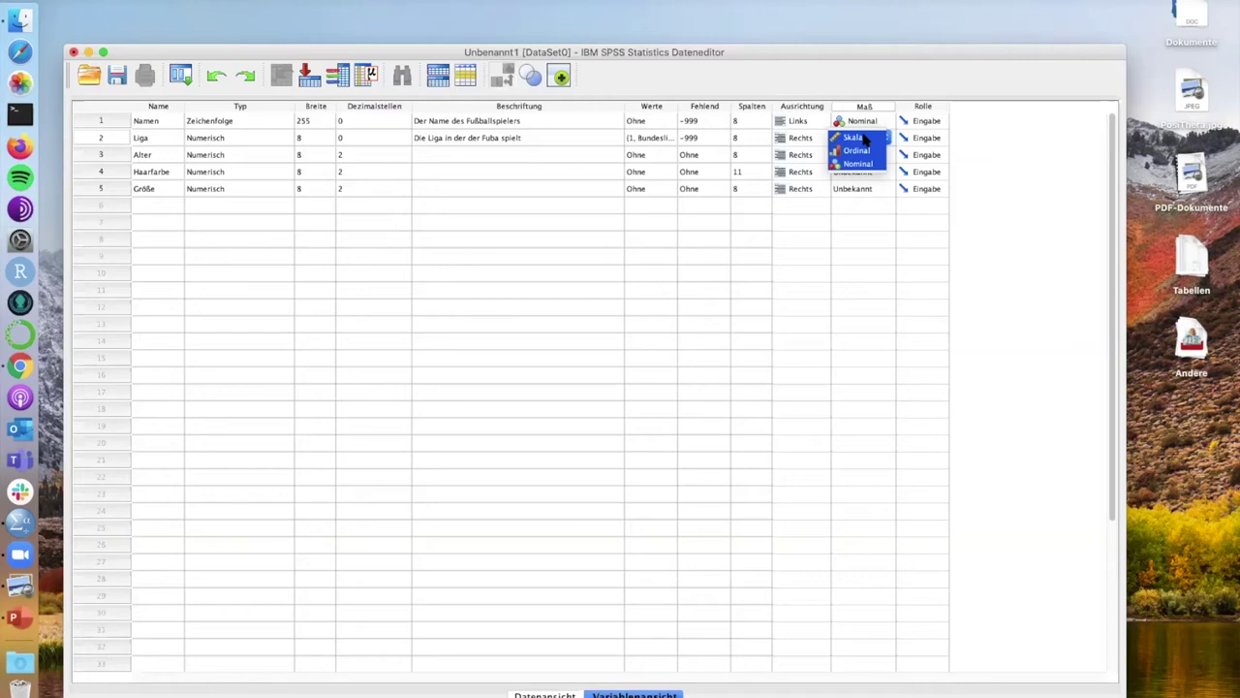
{"action": "left_click", "coordinate": [1023, 152]}
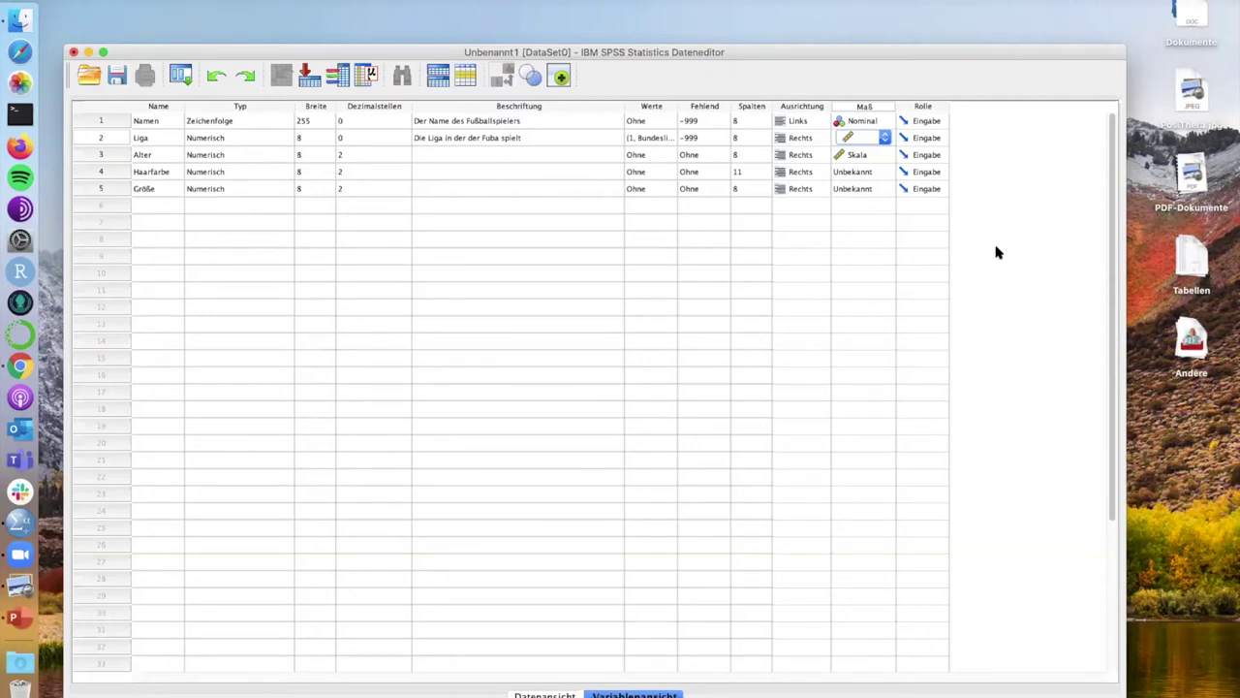
{"action": "left_click", "coordinate": [886, 138]}
{"action": "left_click", "coordinate": [868, 152]}
{"action": "left_click", "coordinate": [759, 279]}
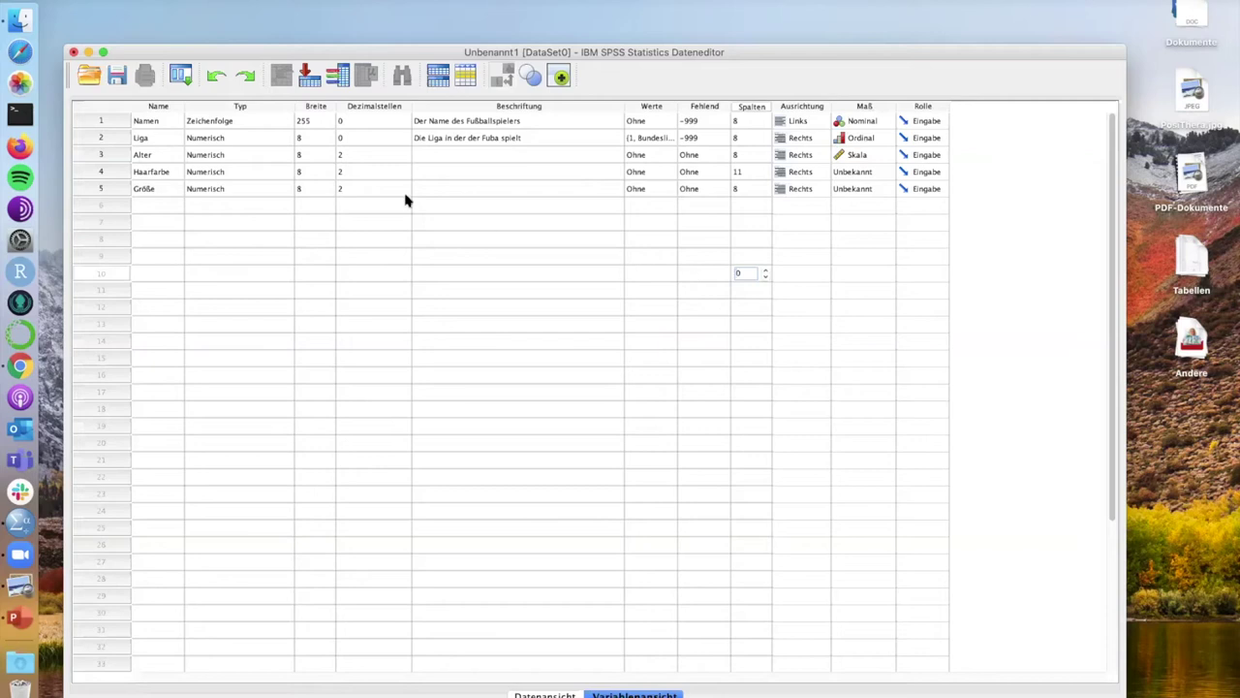
Set the number of decimal places of the variable Alter to 0
{"action": "left_click", "coordinate": [155, 158]}
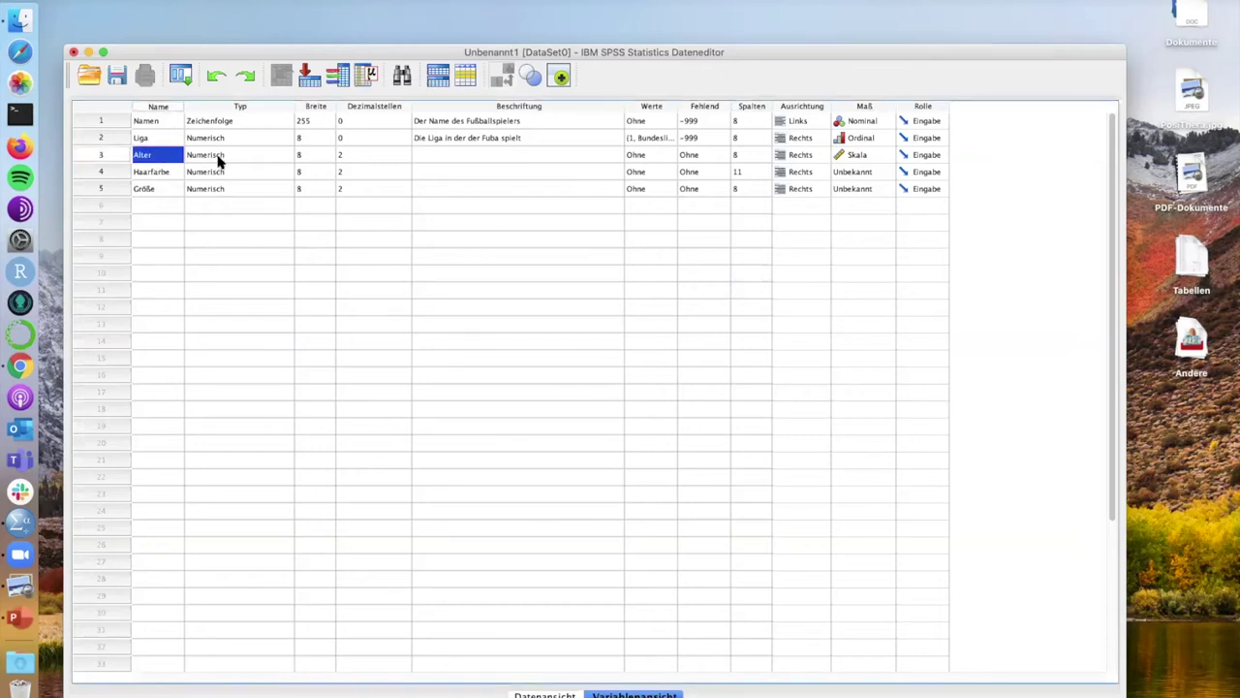
{"action": "left_click", "coordinate": [225, 157]}
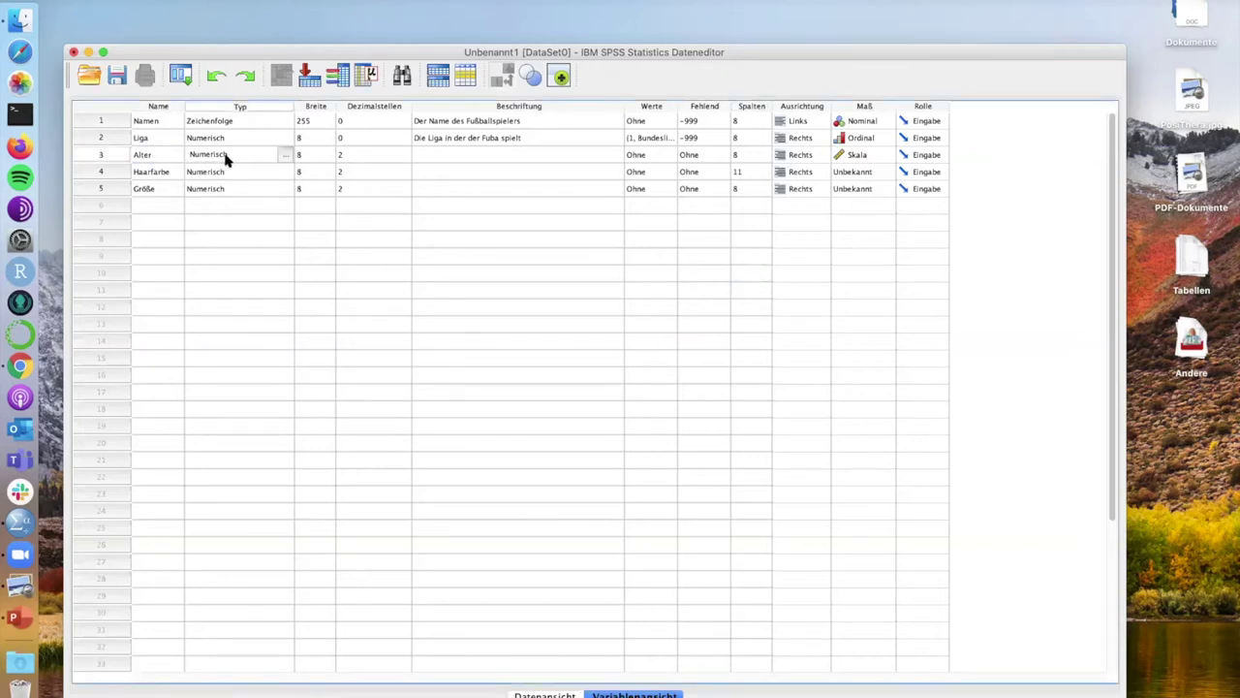
{"action": "left_click", "coordinate": [308, 156]}
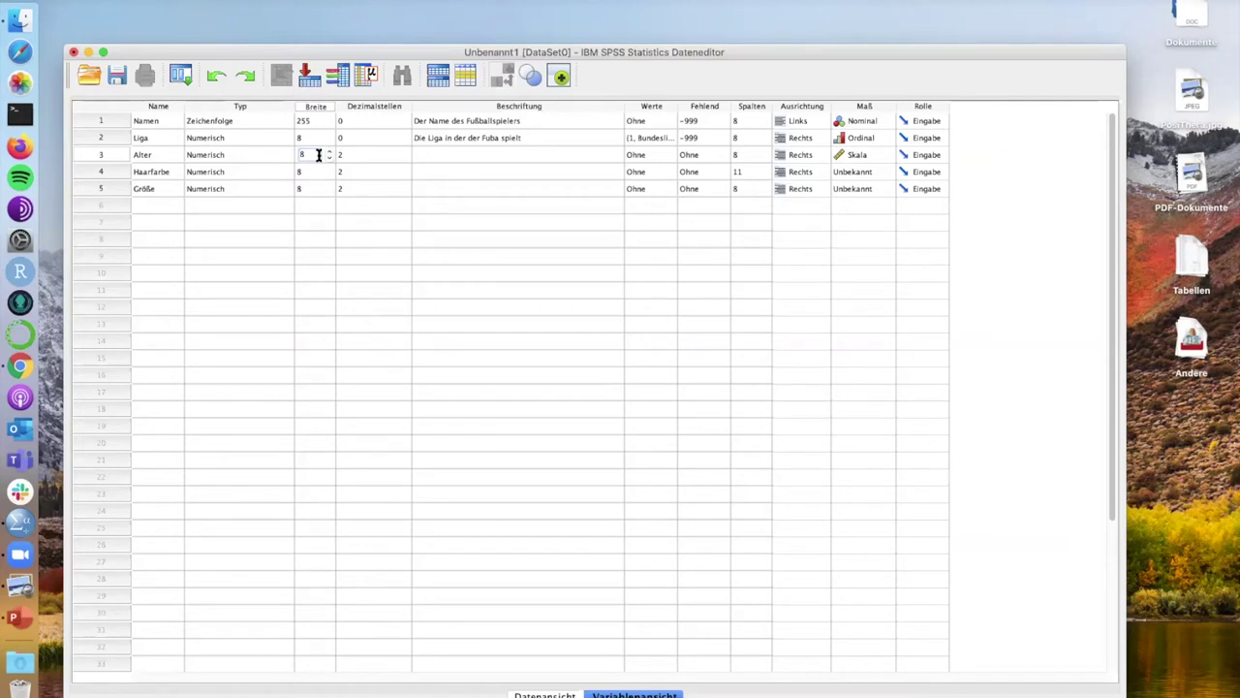
{"action": "left_click", "coordinate": [357, 155]}
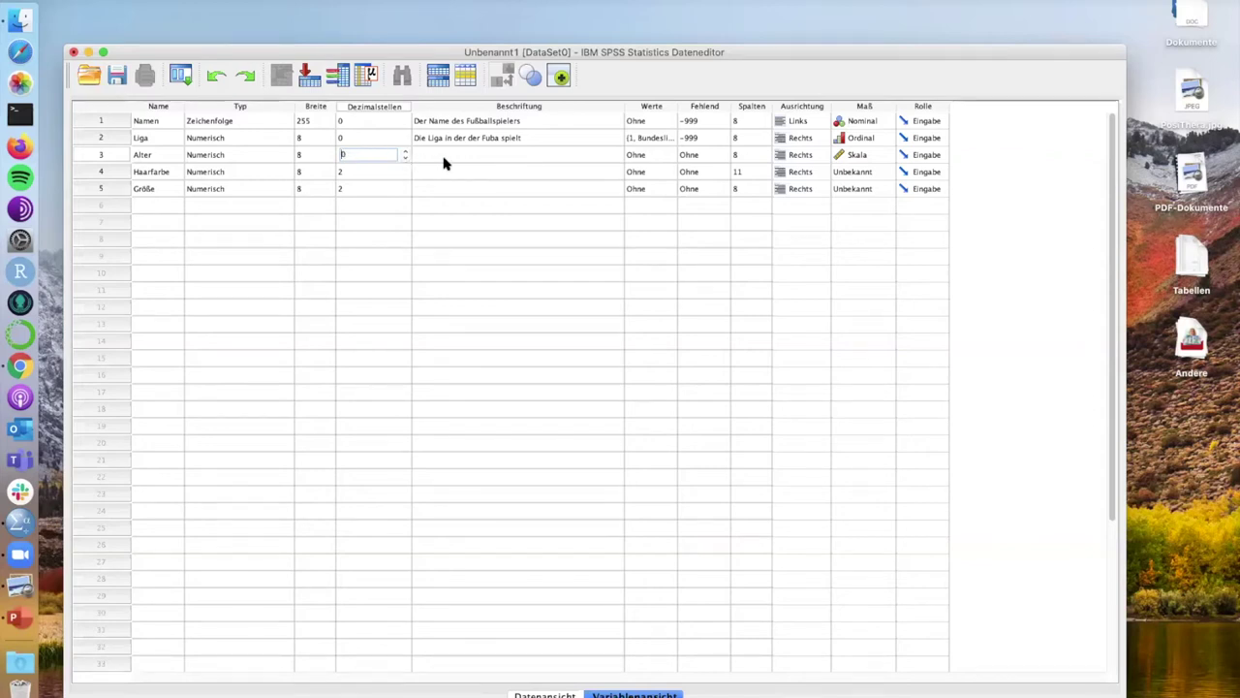
Label the variable Alter as "Das Alter in Jahren"
{"action": "left_click", "coordinate": [444, 162]}
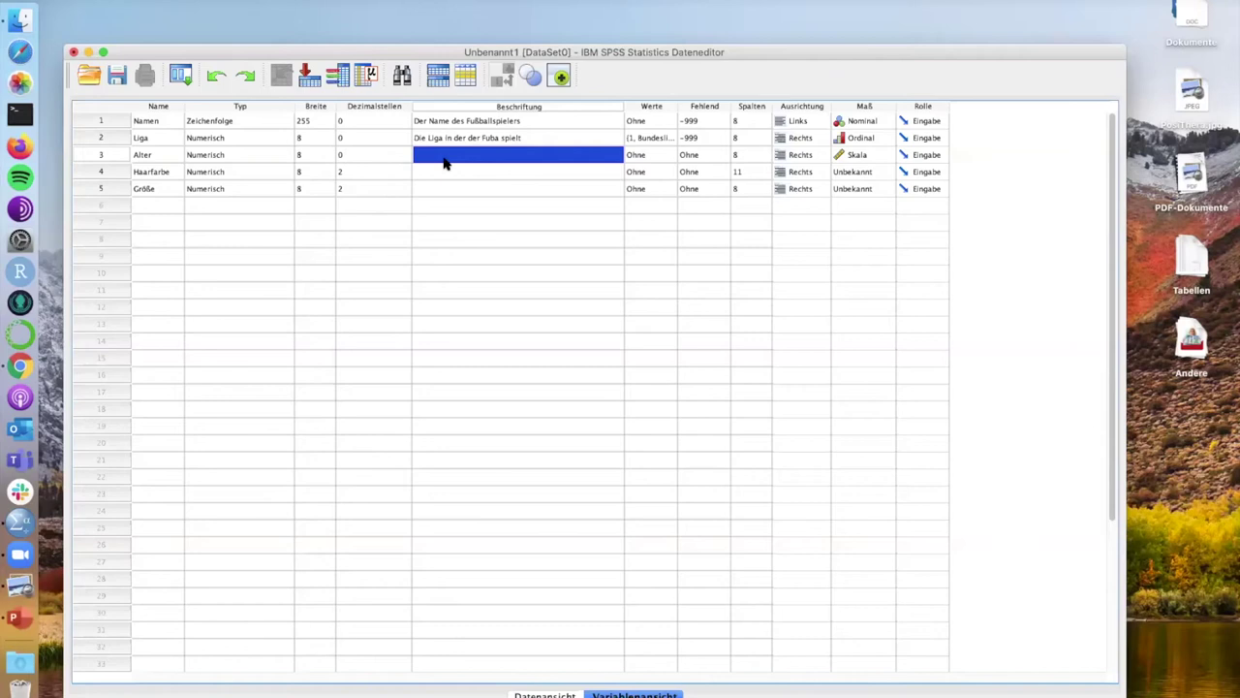
{"action": "type", "text": "Das Alter de"}
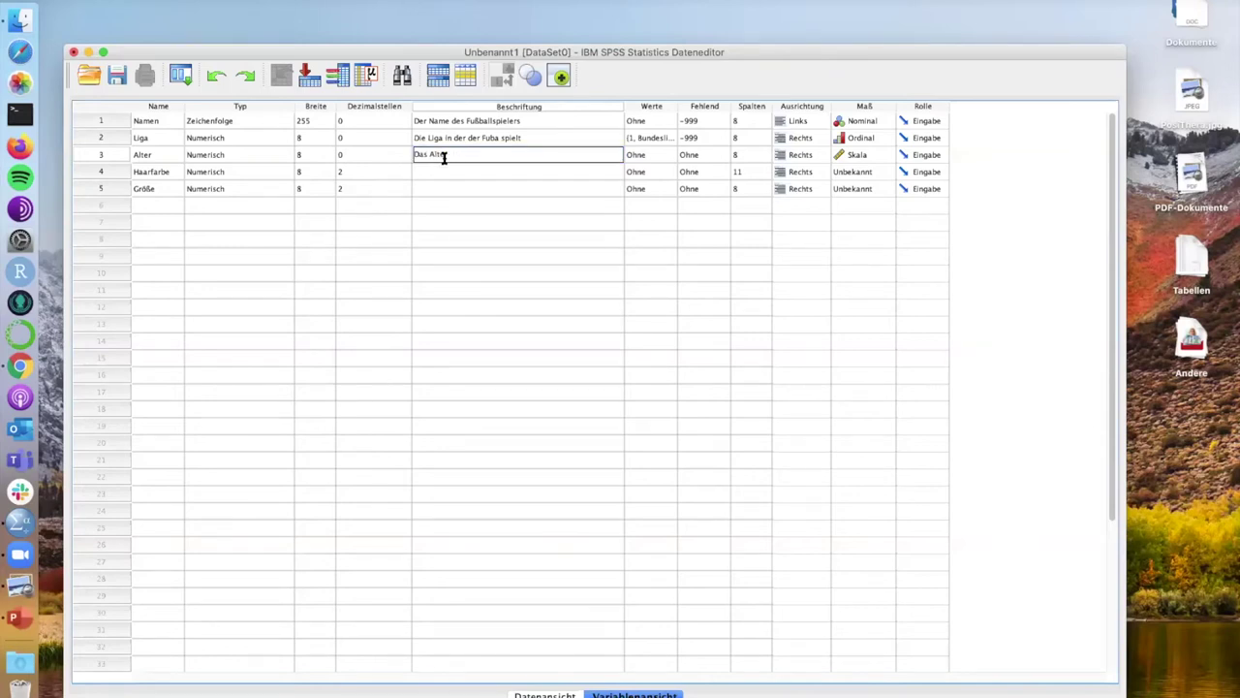
{"action": "type", "text": " Jahren"}
{"action": "left_click", "coordinate": [407, 160]}
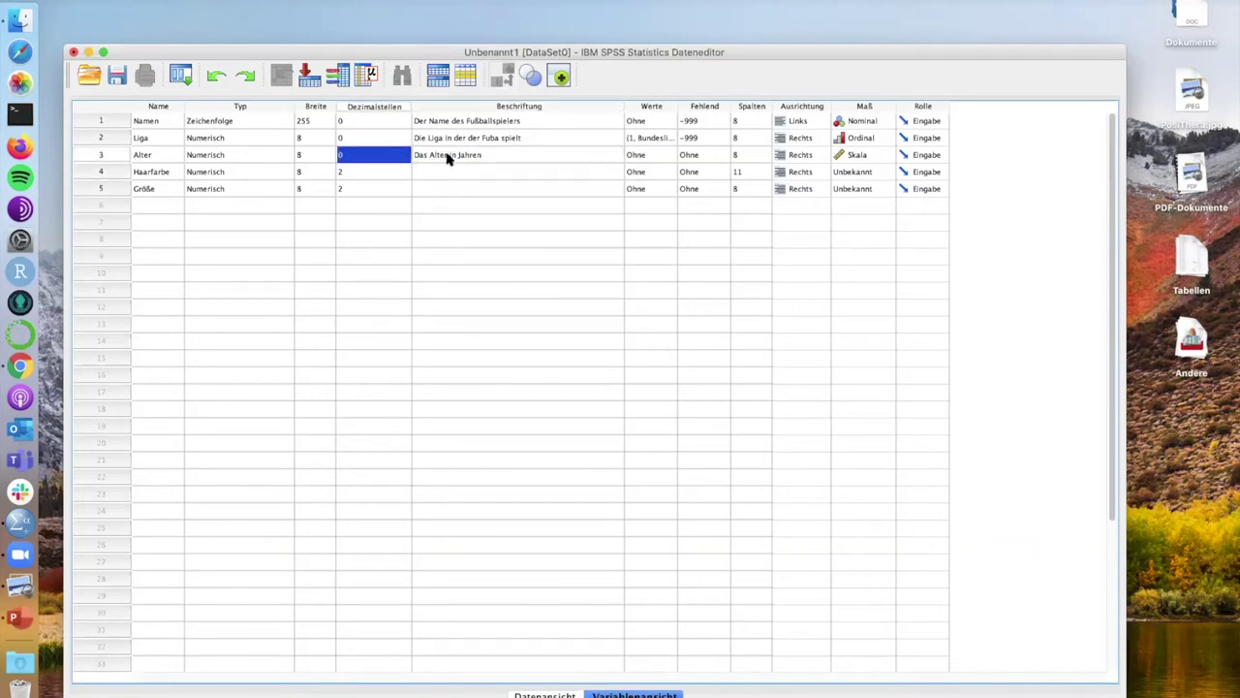
{"action": "left_click", "coordinate": [448, 158]}
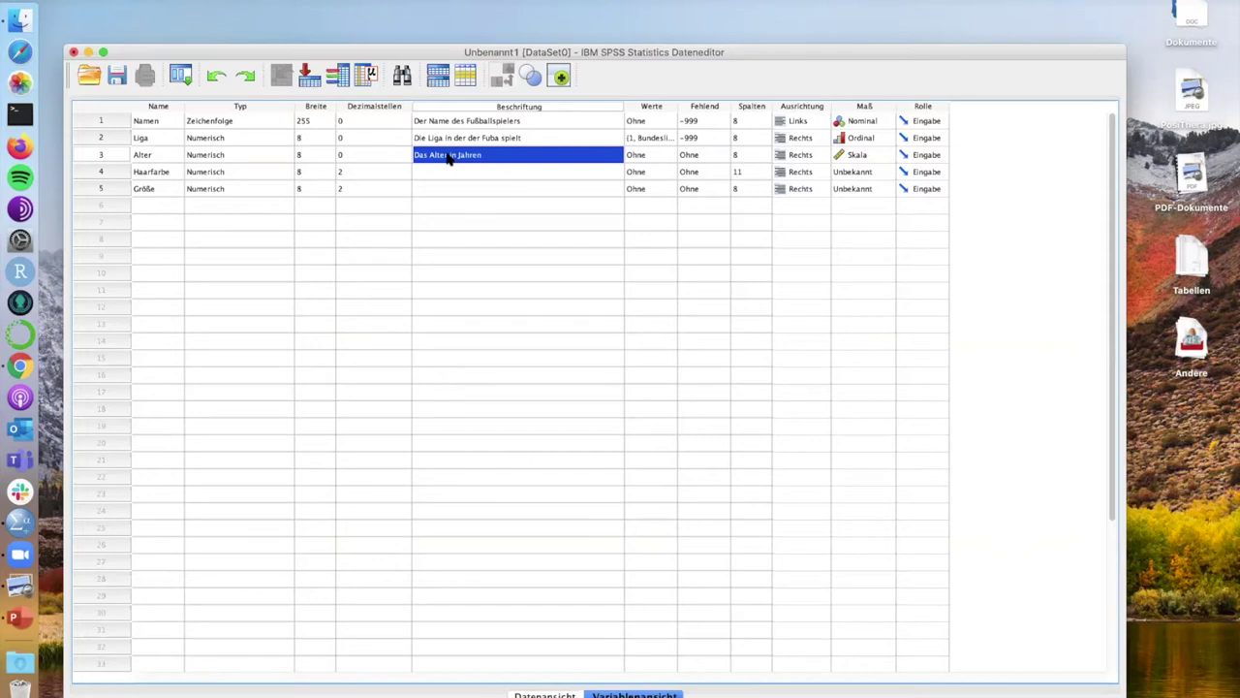
{"action": "left_click", "coordinate": [482, 157]}
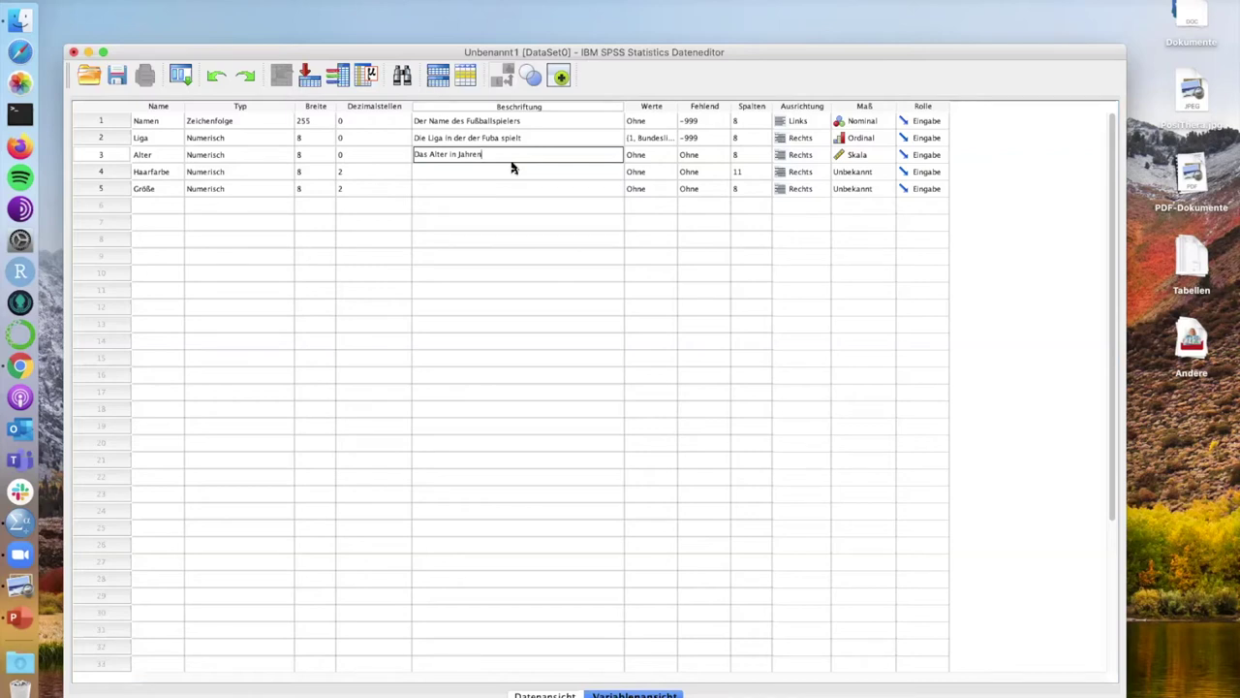
Try adding the value label 1 = "1 Jahr" to the variable Alter
{"action": "left_click", "coordinate": [645, 158]}
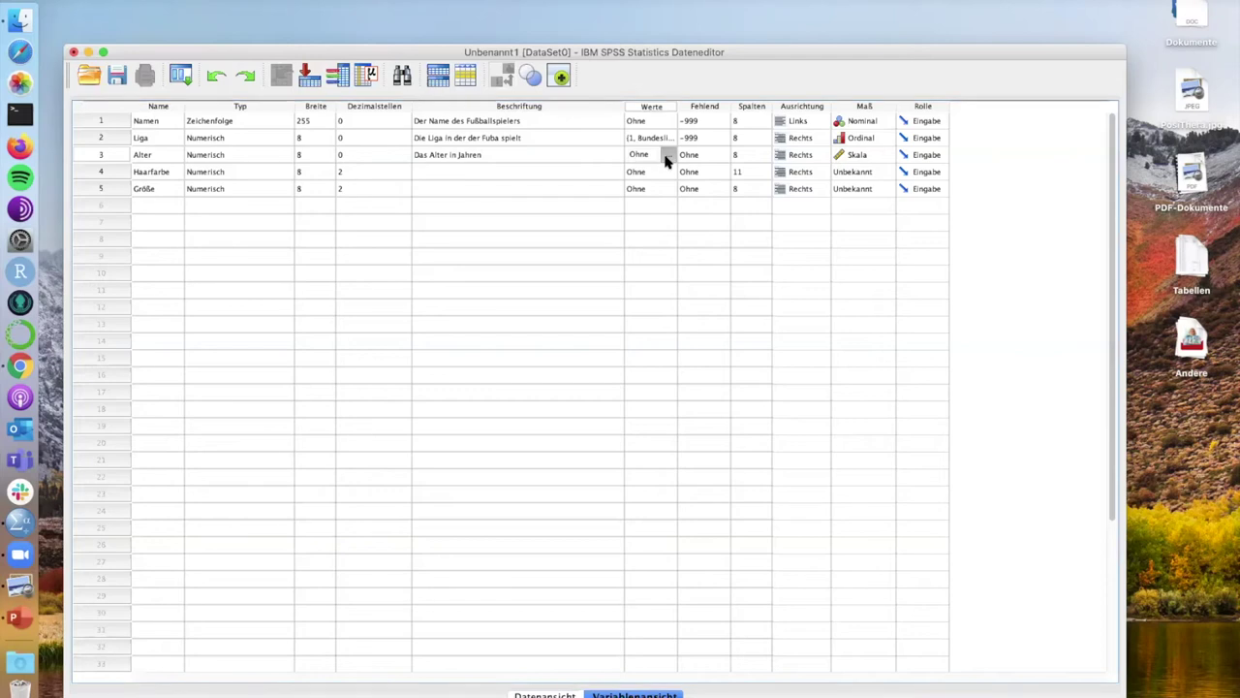
{"action": "left_click", "coordinate": [666, 161]}
{"action": "type", "text": "1"}
{"action": "left_click", "coordinate": [491, 349]}
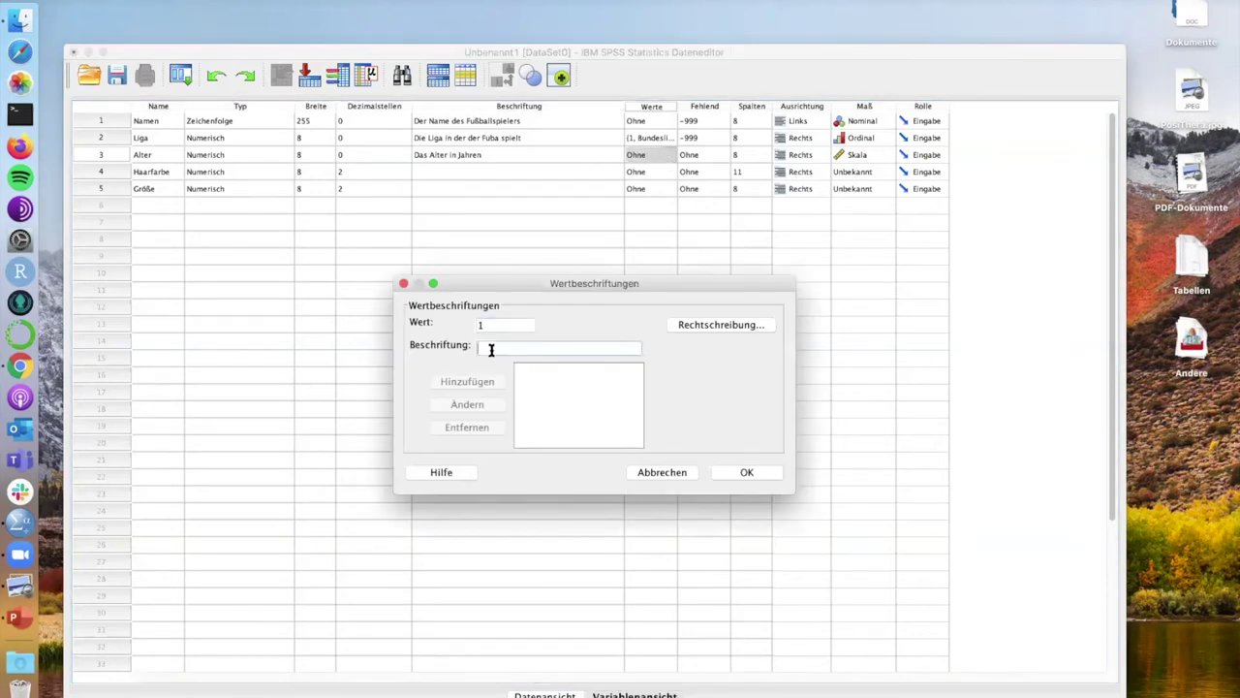
{"action": "type", "text": "1"}
{"action": "key", "text": "BackSpace"}
{"action": "type", "text": "1 Jahr"}
{"action": "left_click", "coordinate": [480, 382]}
Try labelling Alter's value 2 as "Zwei Jahre", and discard the value labels entered for Alter
{"action": "type", "text": "2"}
{"action": "left_click", "coordinate": [489, 347]}
{"action": "type", "text": "2"}
{"action": "key", "text": "BackSpace"}
{"action": "type", "text": "Zwei jahre"}
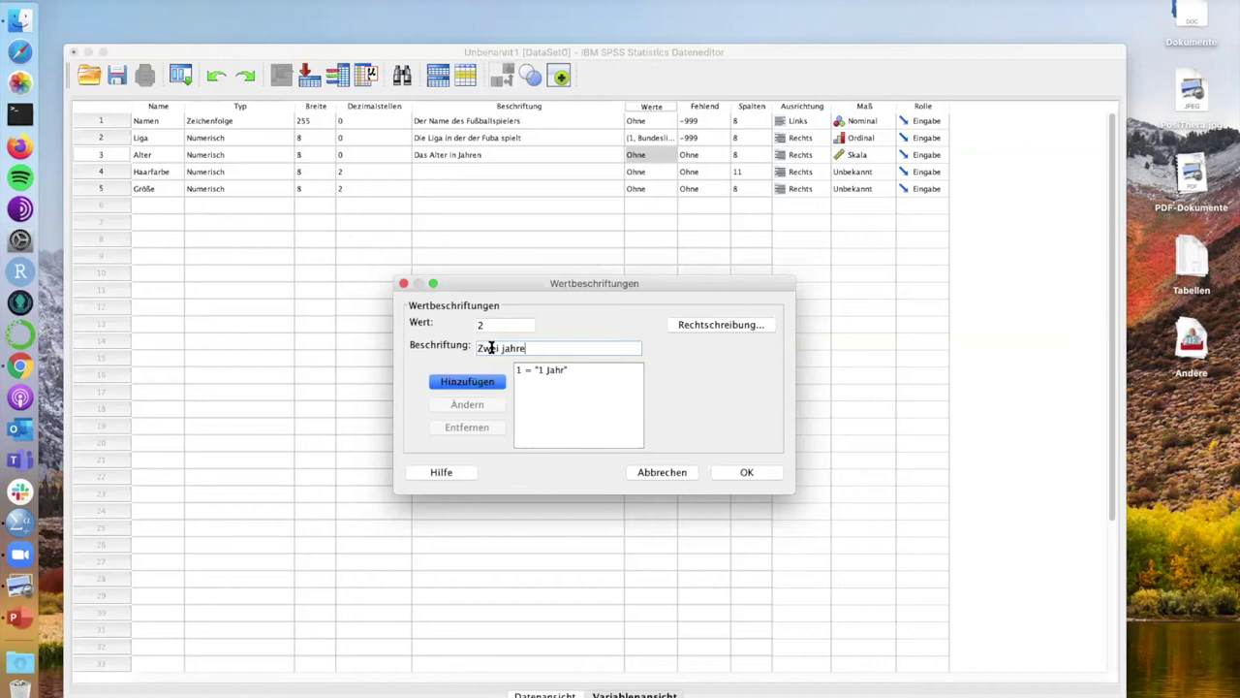
{"action": "key", "text": "shift+Left"}
{"action": "key", "text": "shift+Left"}
{"action": "key", "text": "shift+Left"}
{"action": "key", "text": "shift+Left"}
{"action": "type", "text": "e"}
{"action": "key", "text": "BackSpace"}
{"action": "key", "text": "BackSpace"}
{"action": "type", "text": "Jahre"}
{"action": "left_click", "coordinate": [654, 472]}
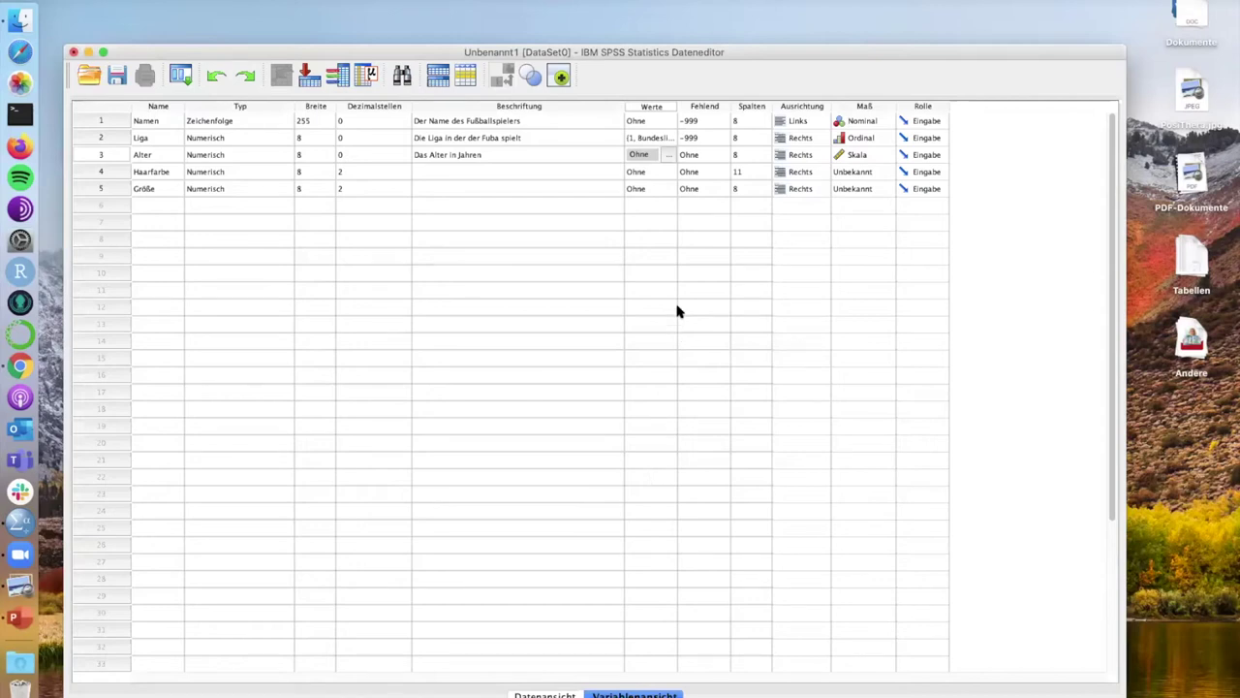
Define -999 as a discrete missing value for the variable Alter
{"action": "left_click", "coordinate": [708, 157]}
{"action": "left_click", "coordinate": [721, 155]}
{"action": "left_click", "coordinate": [514, 346]}
{"action": "left_click", "coordinate": [514, 364]}
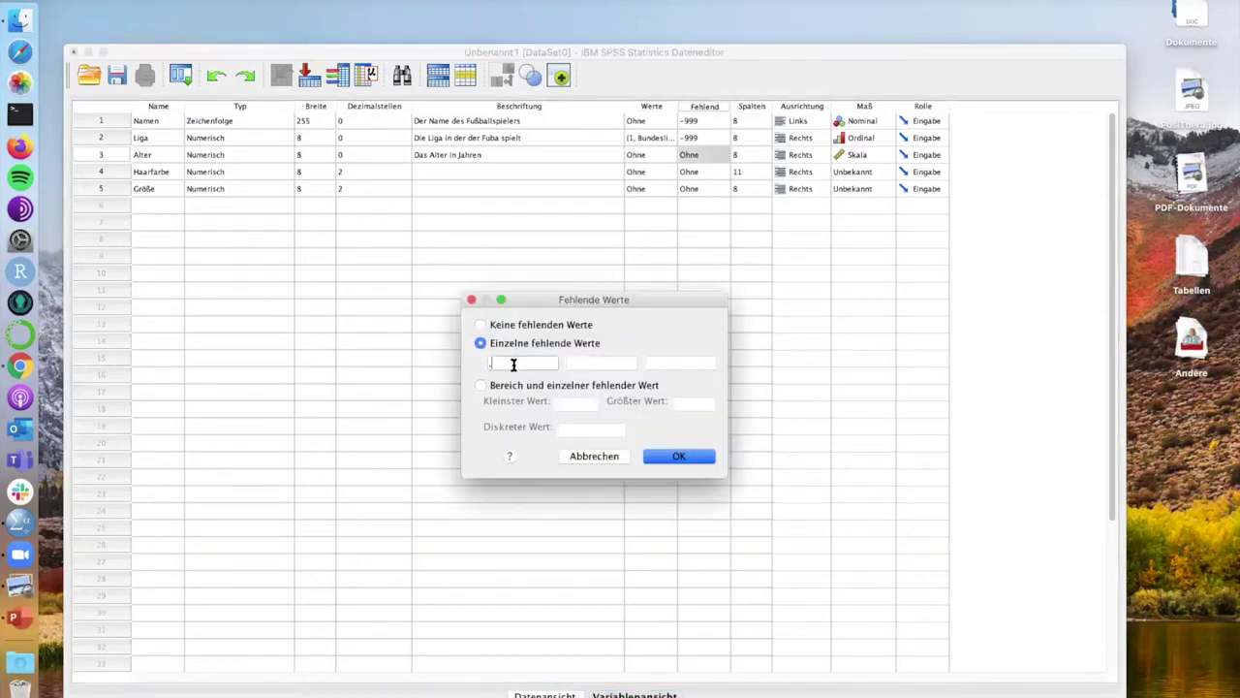
{"action": "type", "text": "-999"}
{"action": "left_click", "coordinate": [662, 455]}
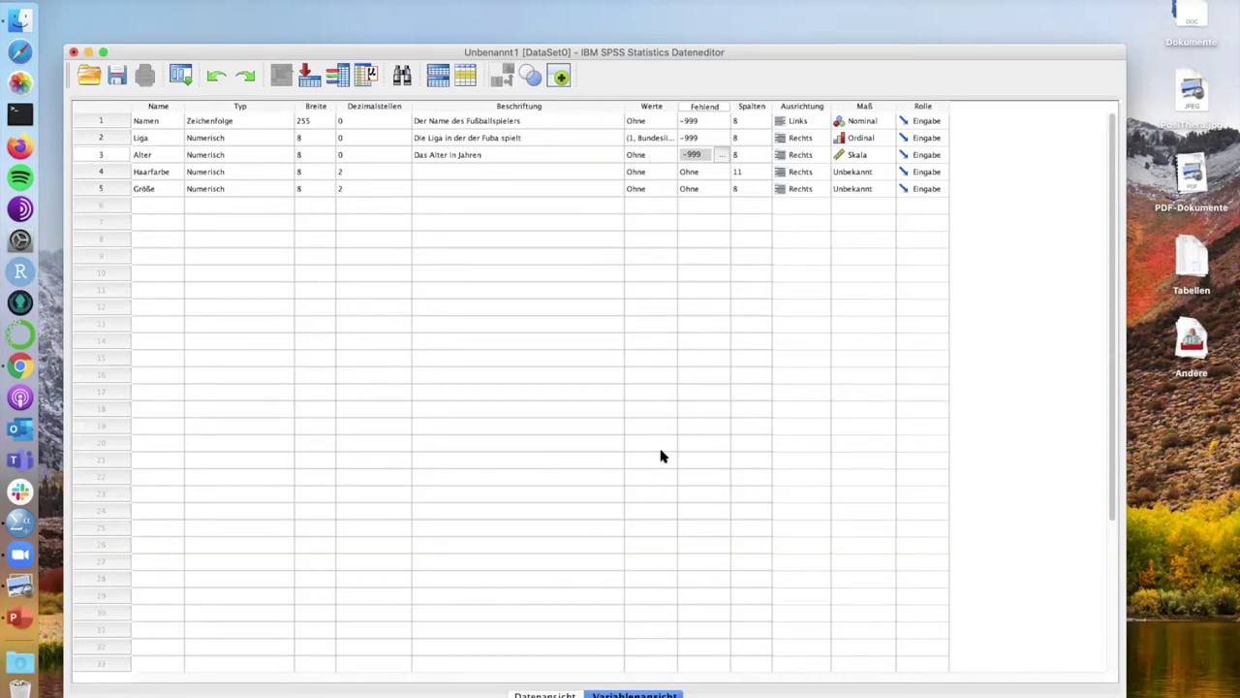
Choose Skala as the measurement level of the variable Alter
{"action": "left_click", "coordinate": [862, 153]}
{"action": "left_click", "coordinate": [1013, 158]}
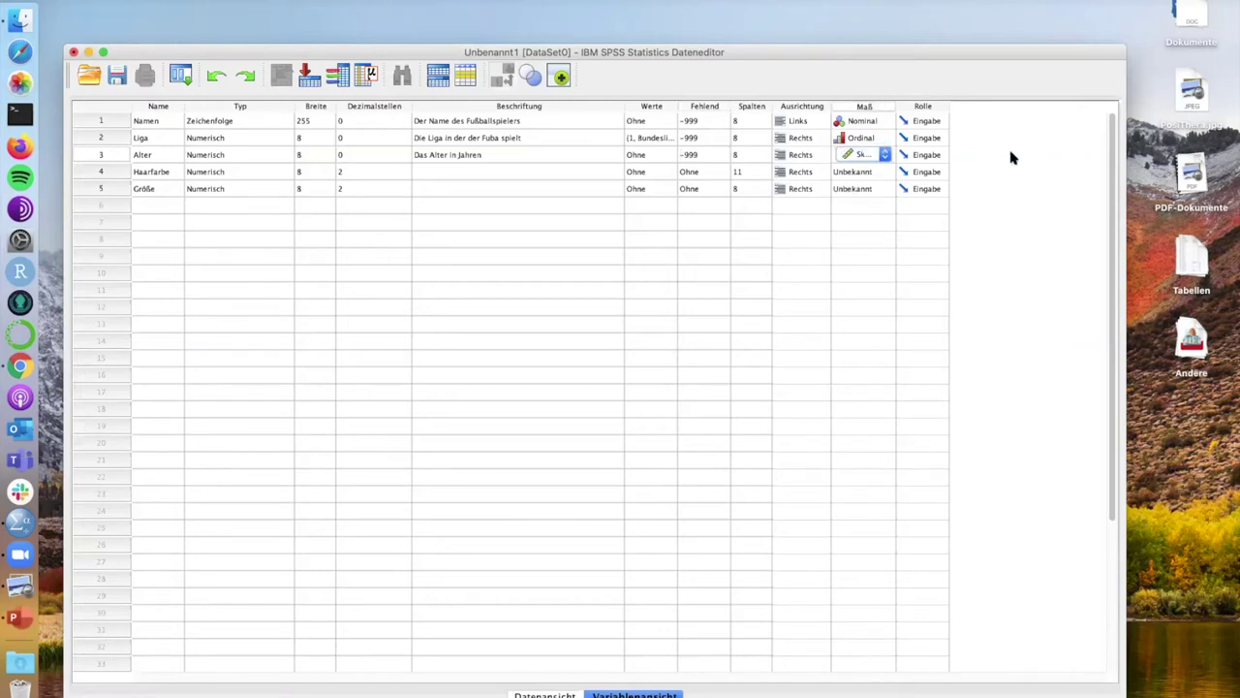
{"action": "left_click", "coordinate": [883, 158]}
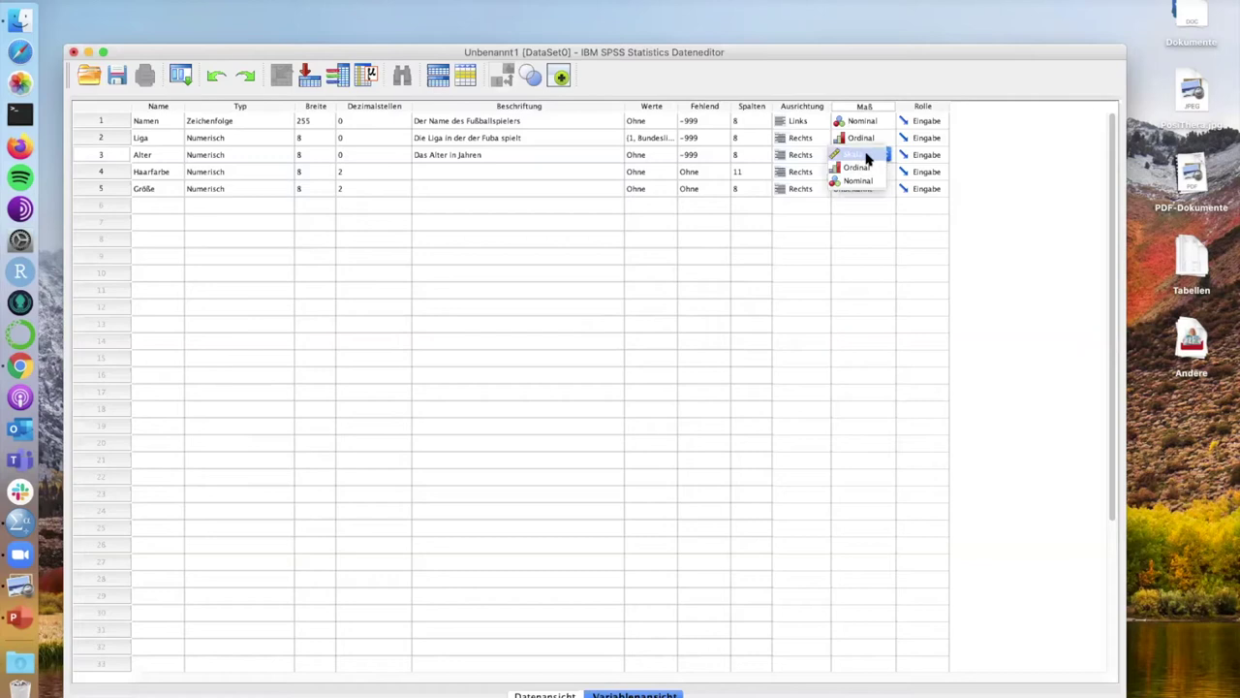
{"action": "left_click", "coordinate": [870, 156]}
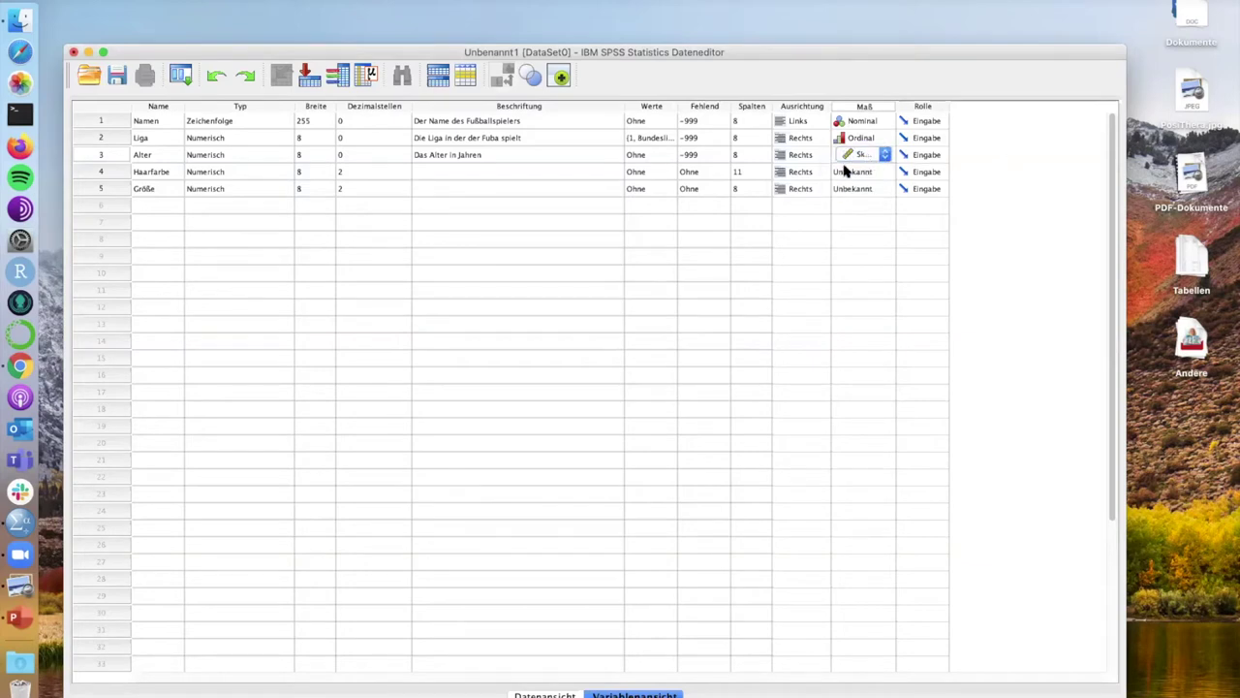
Review the definition of the variable Alter and its value labels without changing anything
{"action": "left_click", "coordinate": [99, 160]}
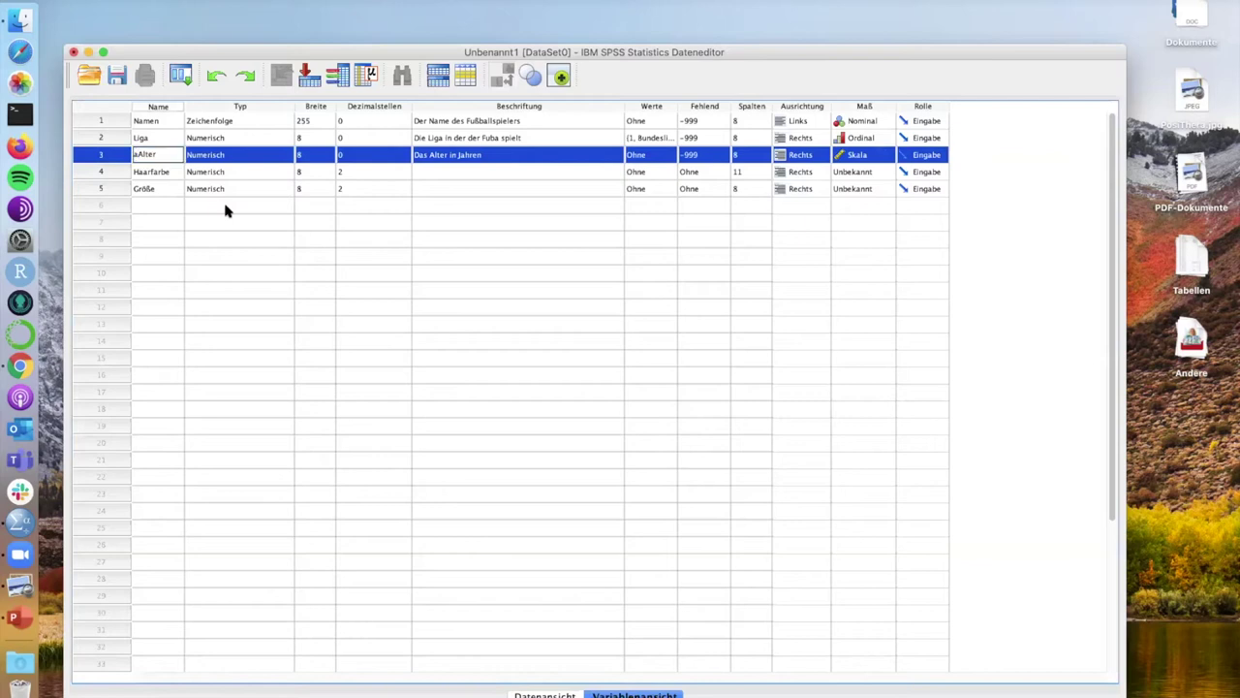
{"action": "key", "text": "Escape"}
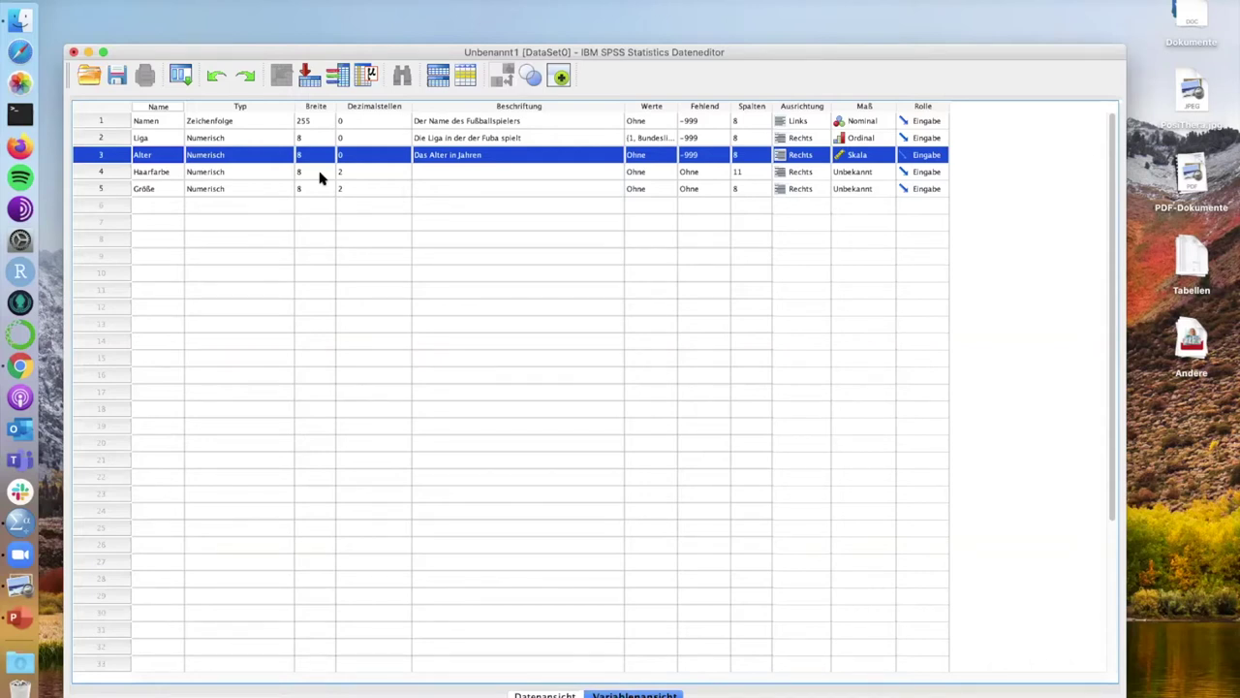
{"action": "double_click", "coordinate": [664, 157]}
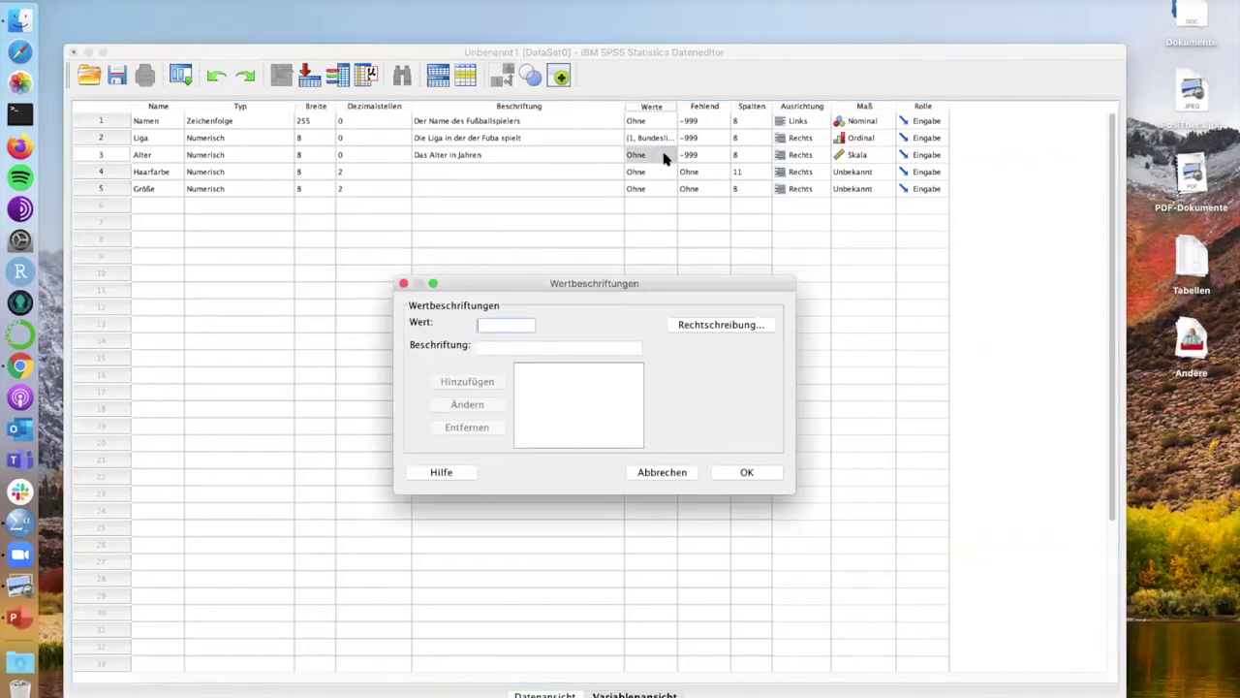
{"action": "left_click", "coordinate": [404, 284]}
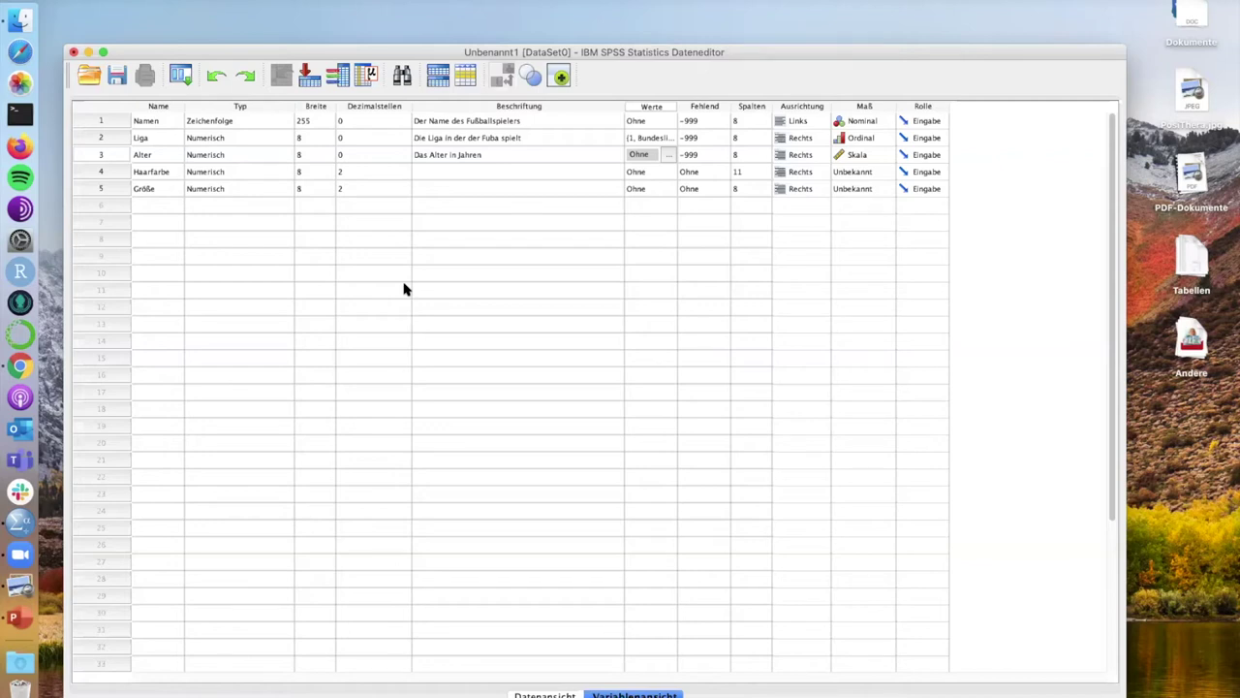
{"action": "left_click", "coordinate": [121, 155]}
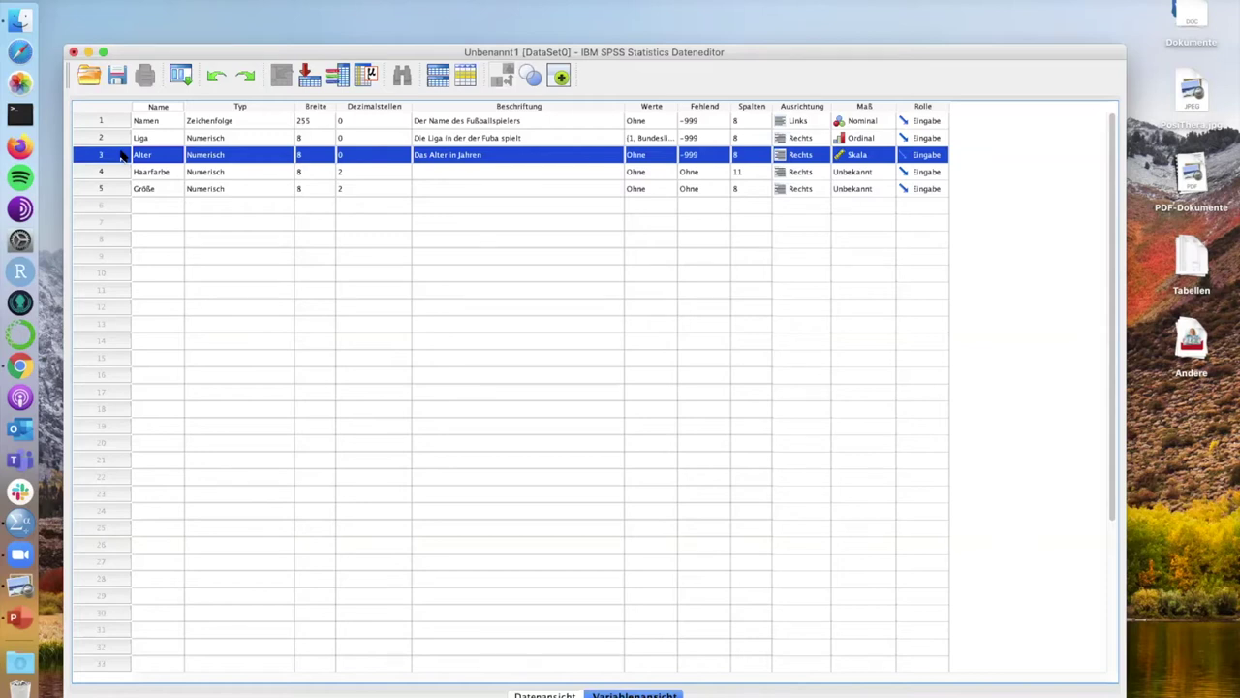
Add a new variable named Berufserfahrung below Größe
{"action": "left_click", "coordinate": [169, 211]}
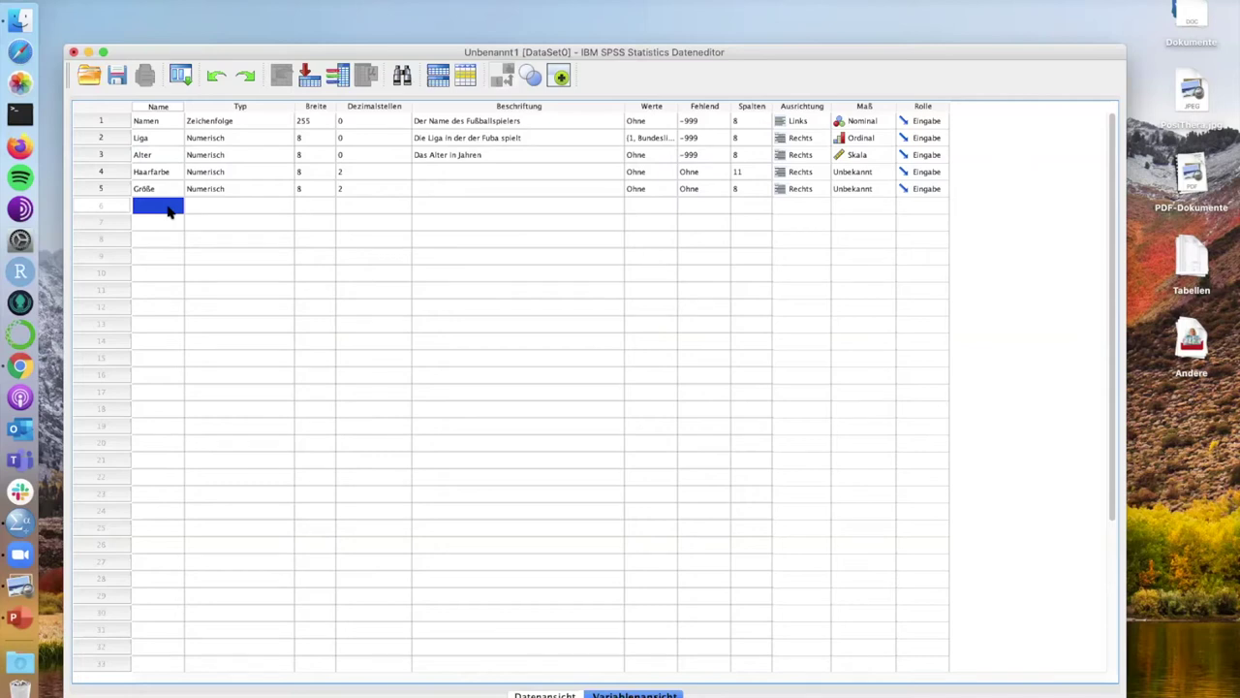
{"action": "type", "text": "Berfu"}
{"action": "type", "text": "ufs"}
{"action": "type", "text": "erfahrung"}
{"action": "key", "text": "Tab"}
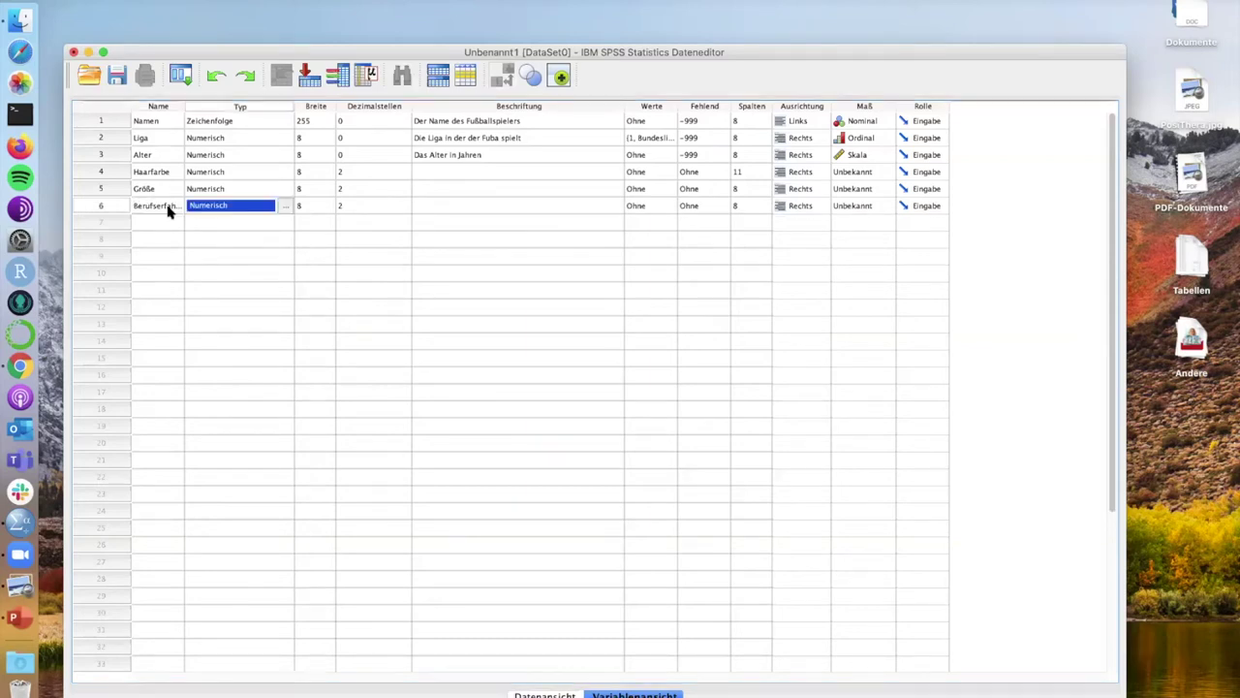
Label the variable Berufserfahrung as "In drei Kategorien"
{"action": "left_click", "coordinate": [456, 213]}
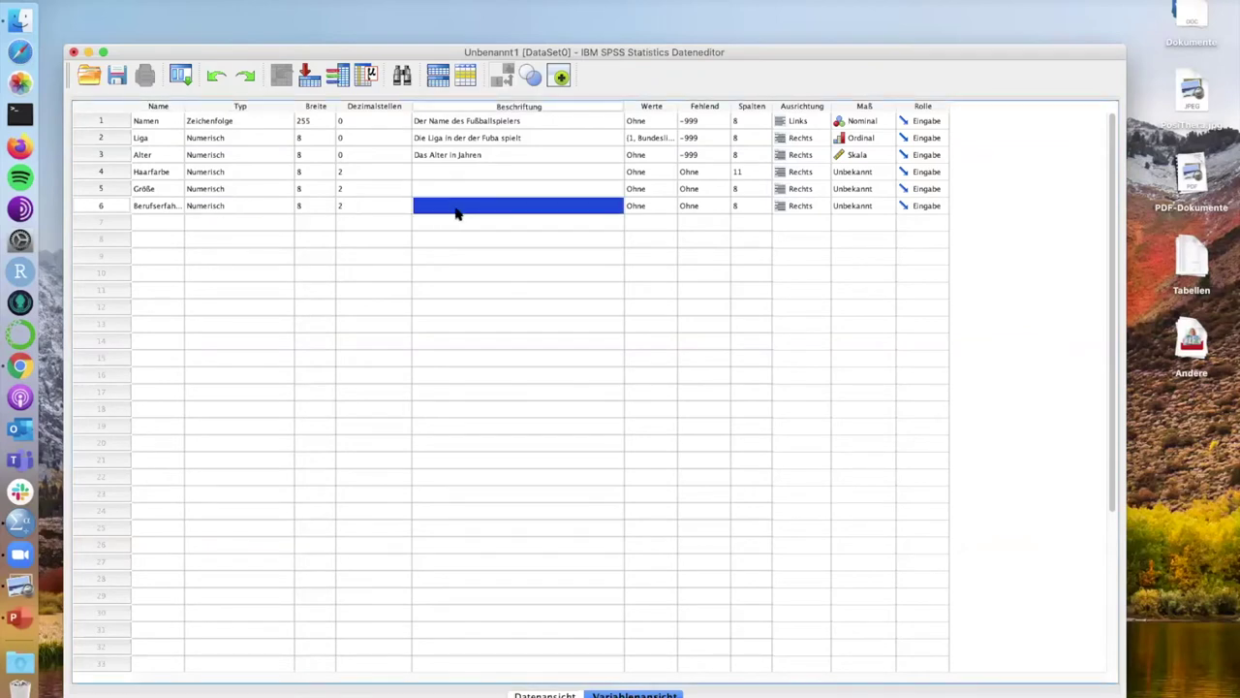
{"action": "type", "text": "In"}
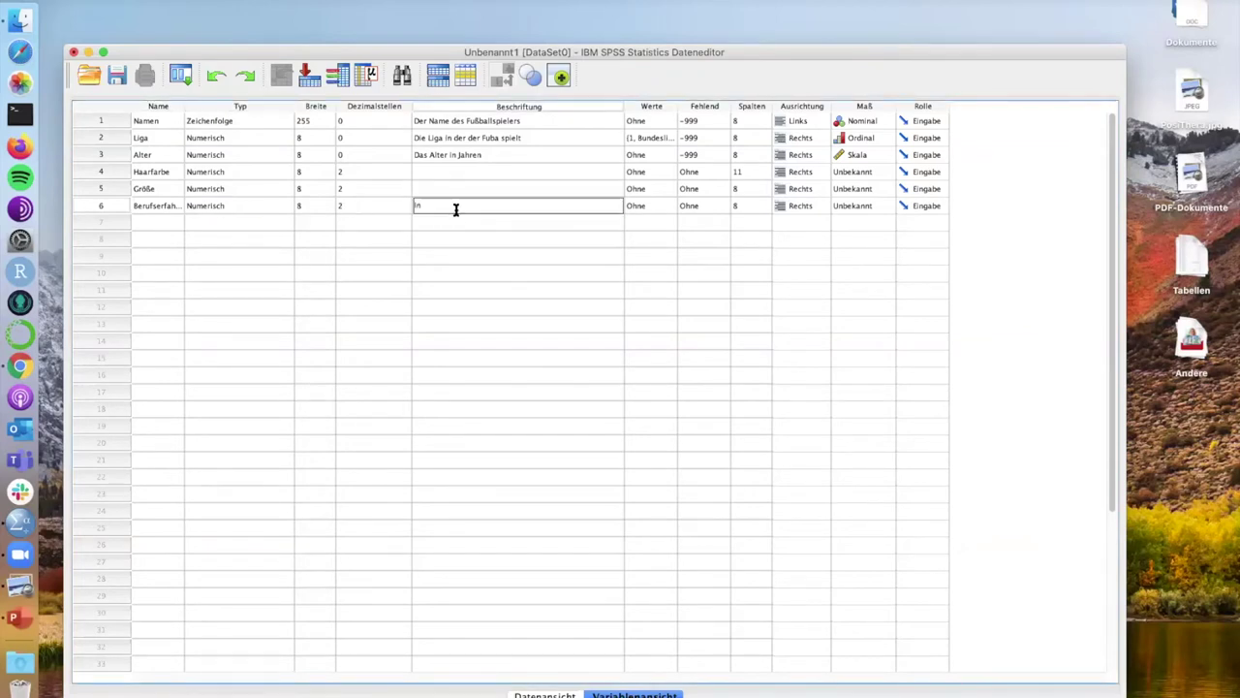
{"action": "type", "text": " drei Kategorien ("}
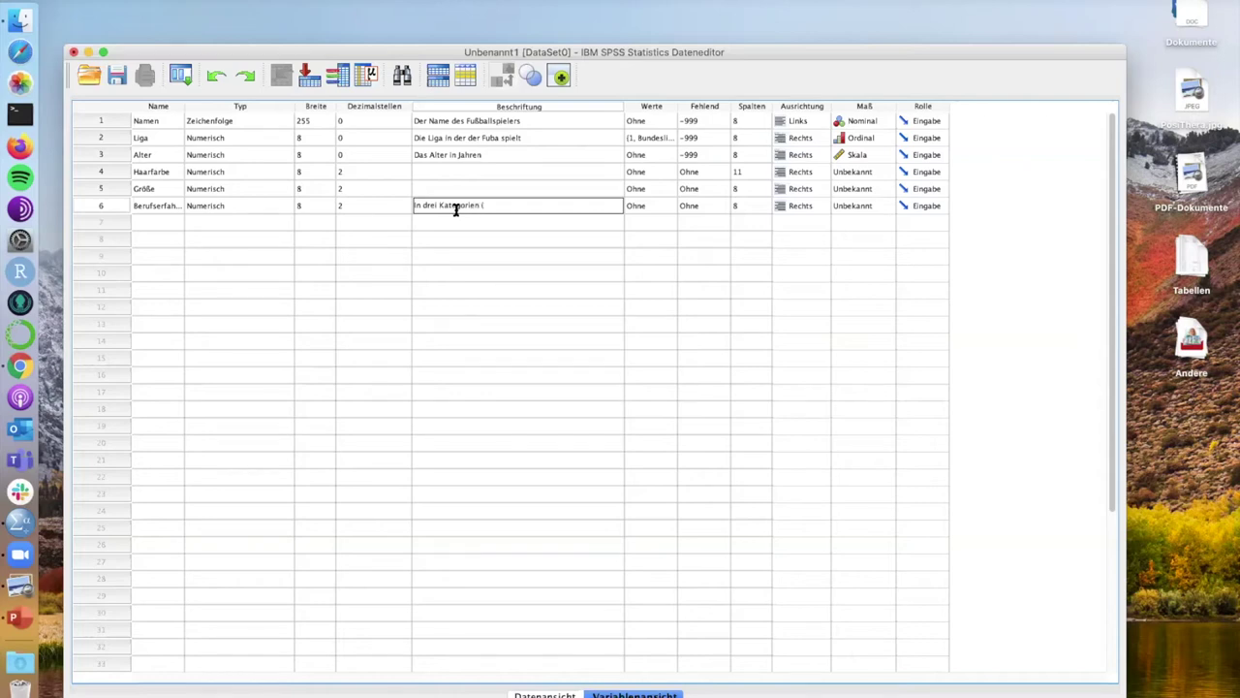
{"action": "key", "text": "BackSpace"}
{"action": "key", "text": "BackSpace"}
{"action": "key", "text": "BackSpace"}
{"action": "key", "text": "Return"}
Add a value label to Berufserfahrung that assigns value 1 to "0-5 Jahre"
{"action": "left_click", "coordinate": [668, 206]}
{"action": "left_click", "coordinate": [668, 207]}
{"action": "type", "text": "1"}
{"action": "left_click", "coordinate": [512, 349]}
{"action": "type", "text": "0-5"}
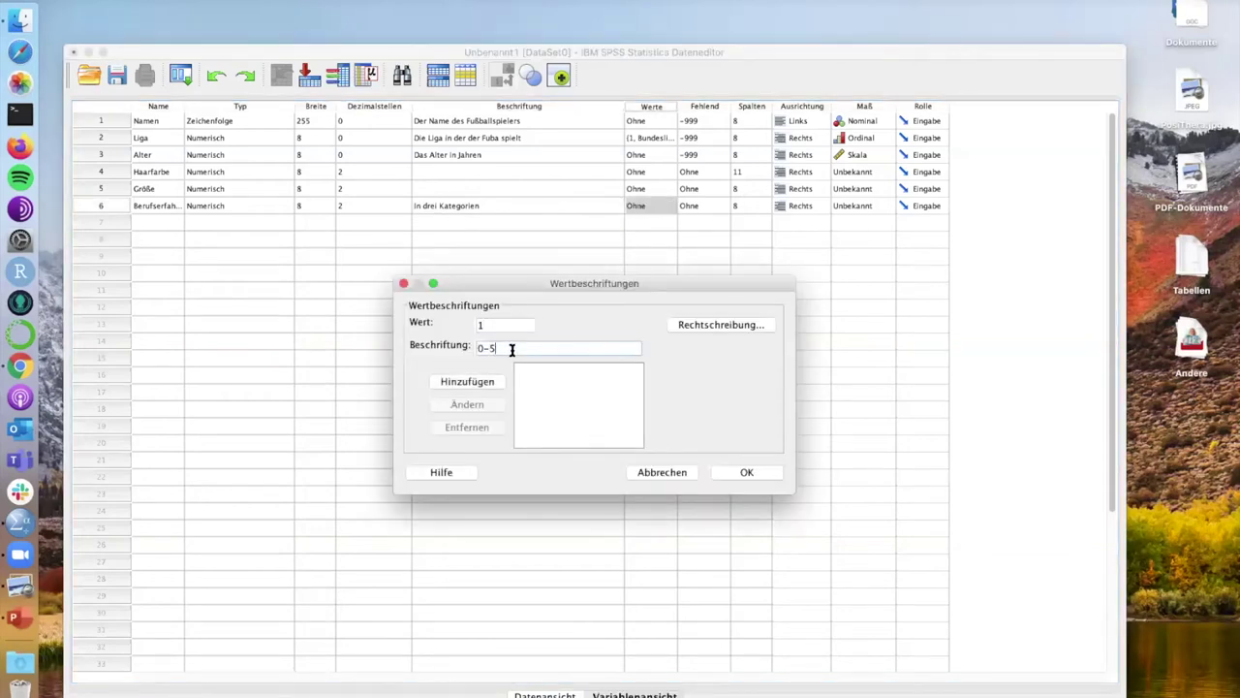
{"action": "type", "text": " Jahre"}
{"action": "left_click", "coordinate": [495, 380]}
Add the value label "6-10 Jahre" for value 2 of Berufserfahrung
{"action": "type", "text": "2"}
{"action": "left_click", "coordinate": [497, 343]}
{"action": "type", "text": "6"}
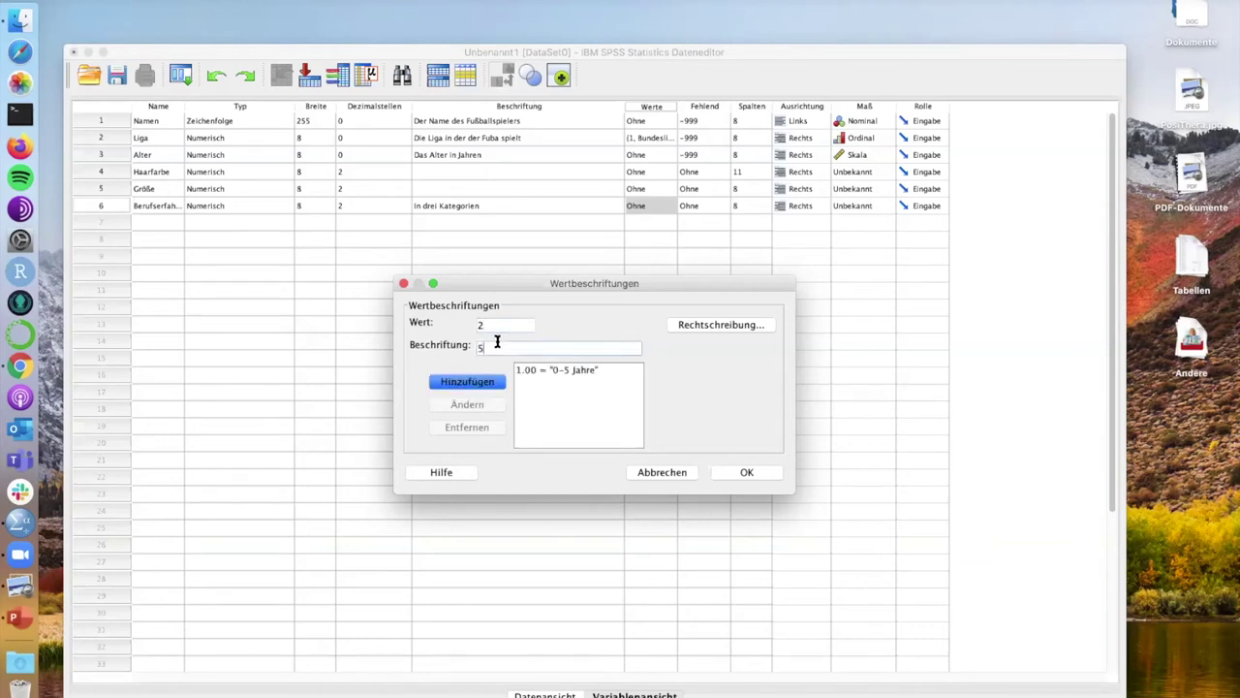
{"action": "type", "text": "-10 Jahre"}
{"action": "left_click", "coordinate": [472, 382]}
Add the value label "über zehn Jahre" for value 3 and apply the value labels to Berufserfahrung
{"action": "left_click", "coordinate": [498, 329]}
{"action": "type", "text": "3"}
{"action": "left_click", "coordinate": [498, 346]}
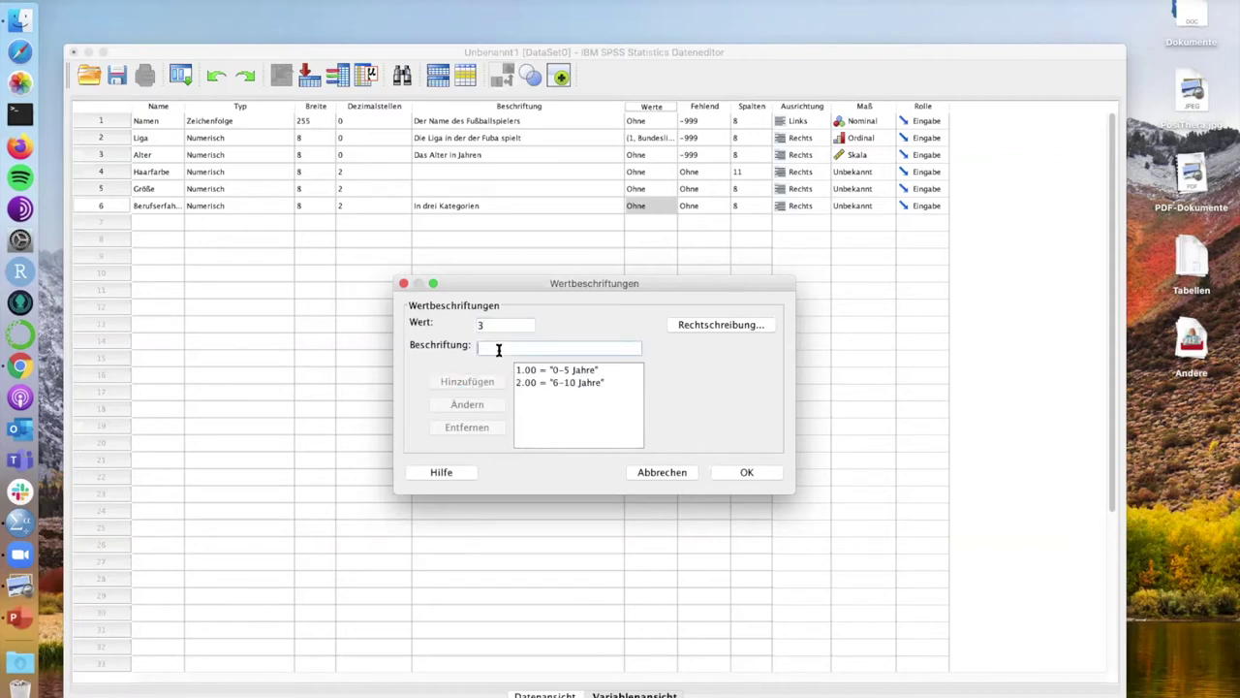
{"action": "type", "text": "über zehn Jahre"}
{"action": "left_click", "coordinate": [484, 386]}
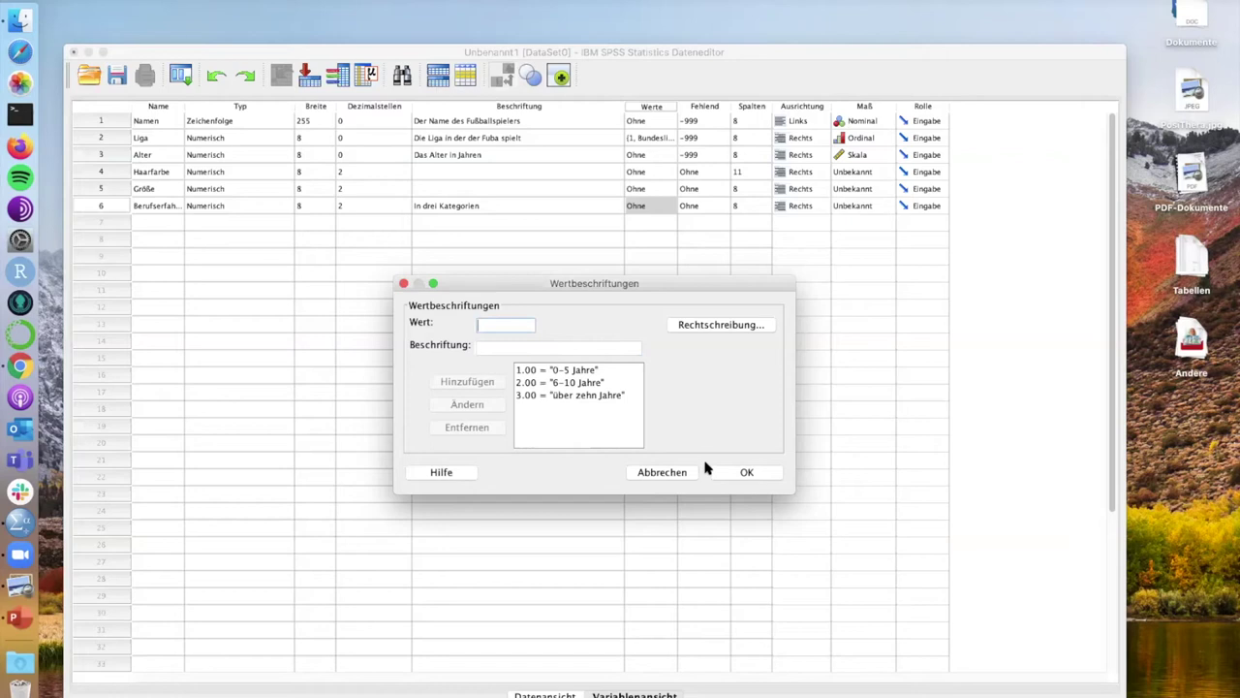
{"action": "left_click", "coordinate": [733, 475]}
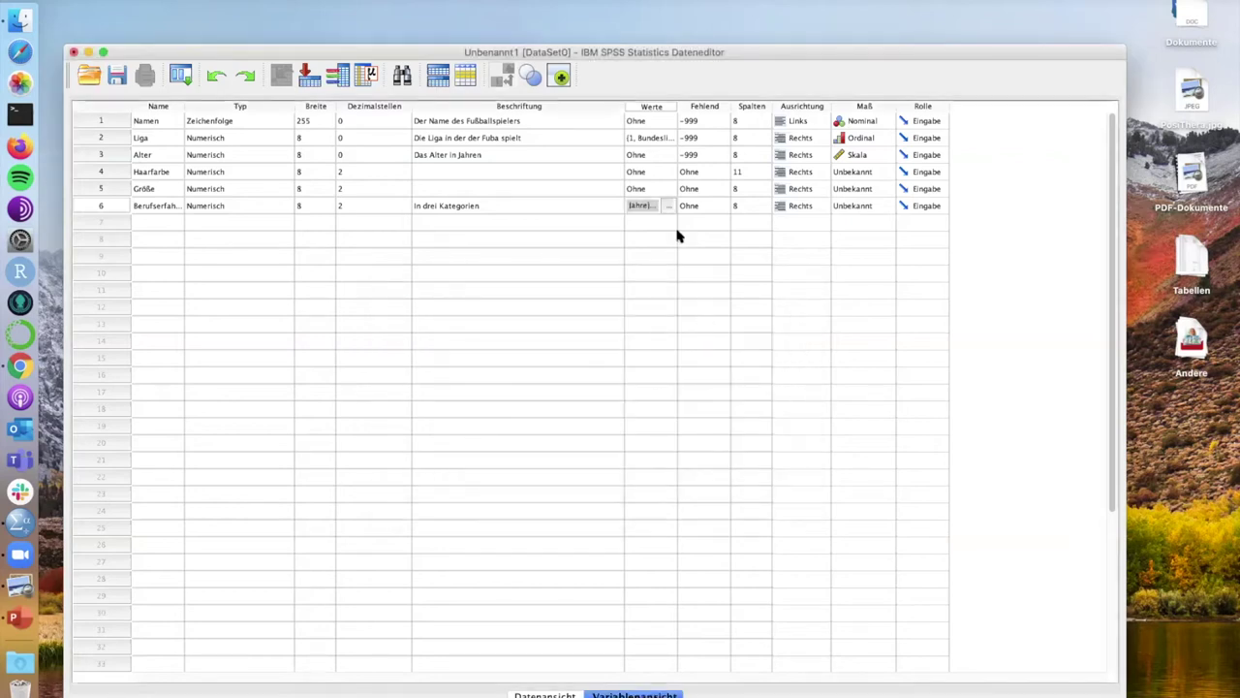
Examine the value labels of Berufserfahrung and Alter and the available recoding commands without changing anything
{"action": "left_click", "coordinate": [668, 205]}
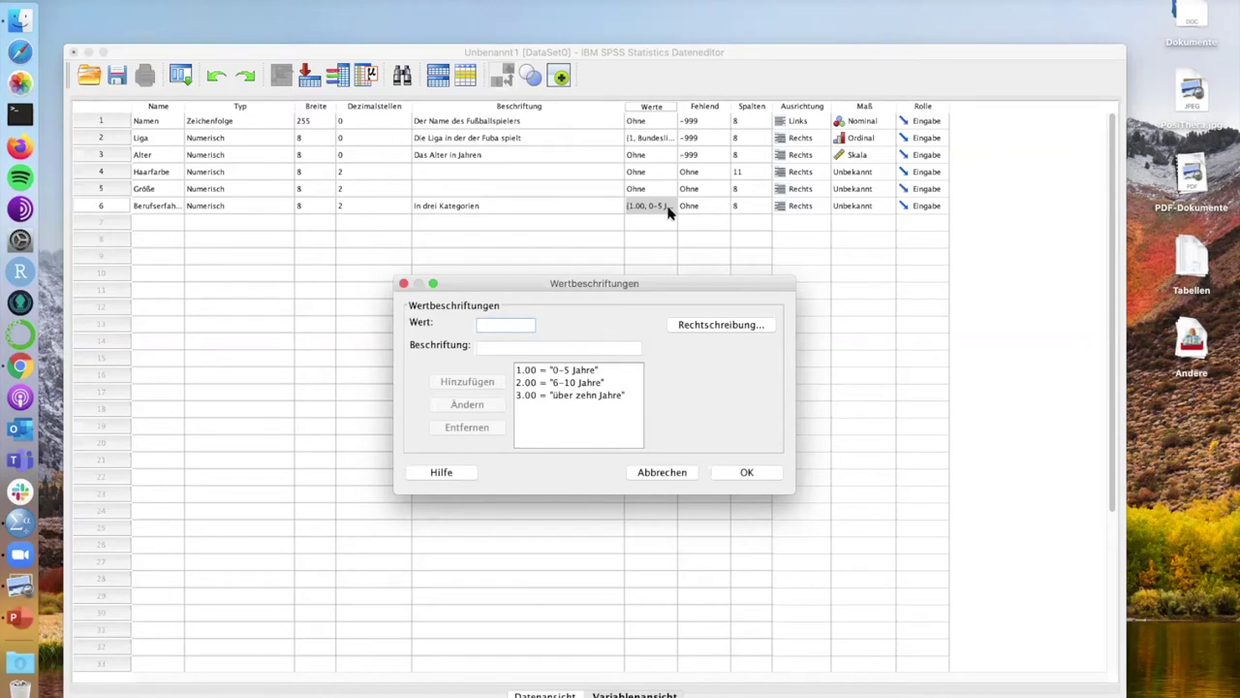
{"action": "left_click", "coordinate": [677, 474]}
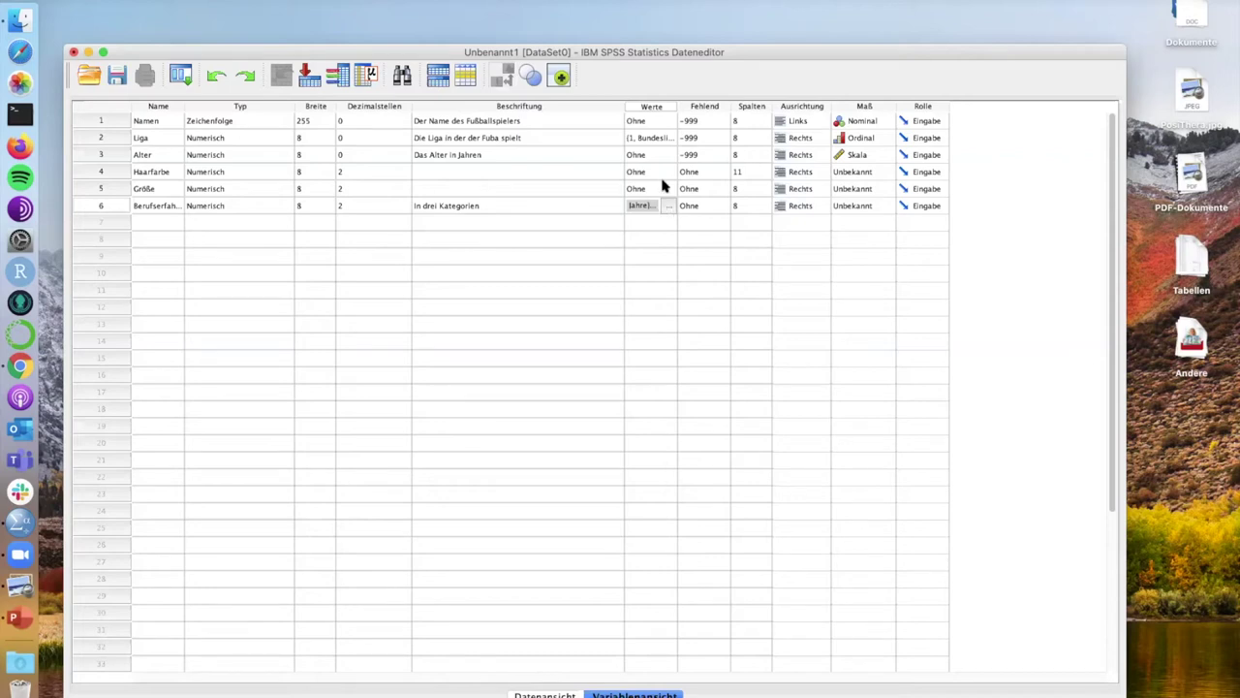
{"action": "left_click", "coordinate": [655, 156]}
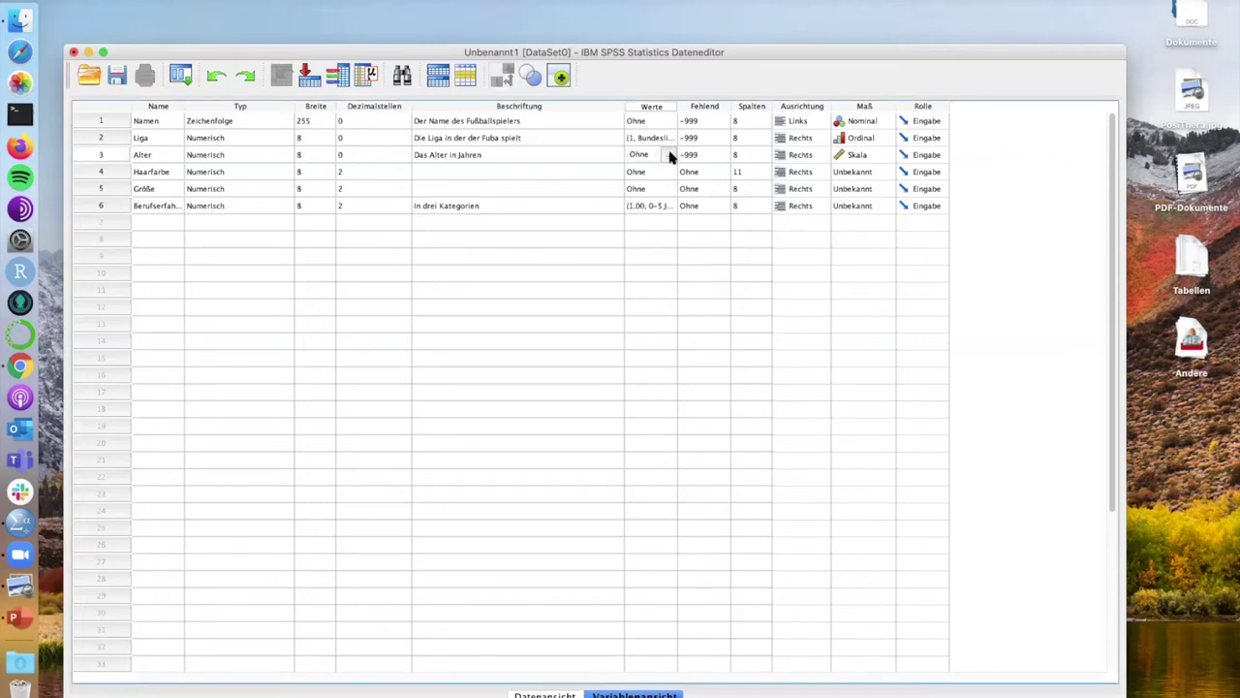
{"action": "left_click", "coordinate": [668, 155]}
{"action": "left_click", "coordinate": [651, 472]}
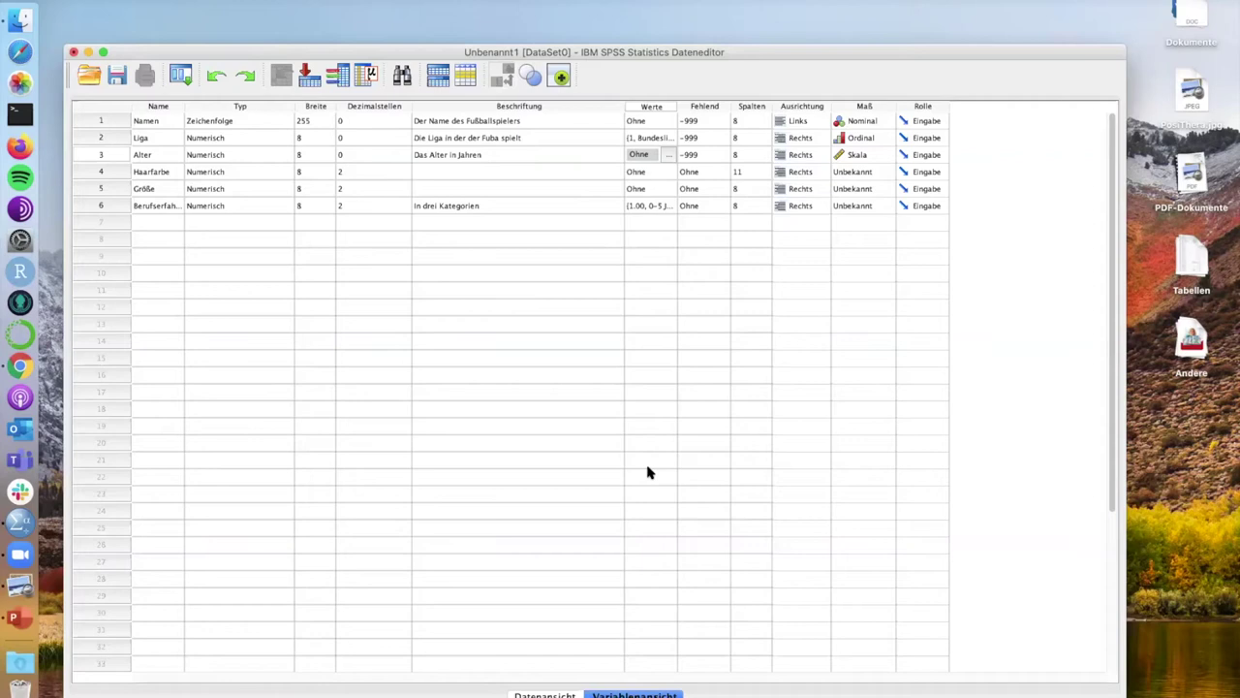
{"action": "left_click", "coordinate": [499, 154]}
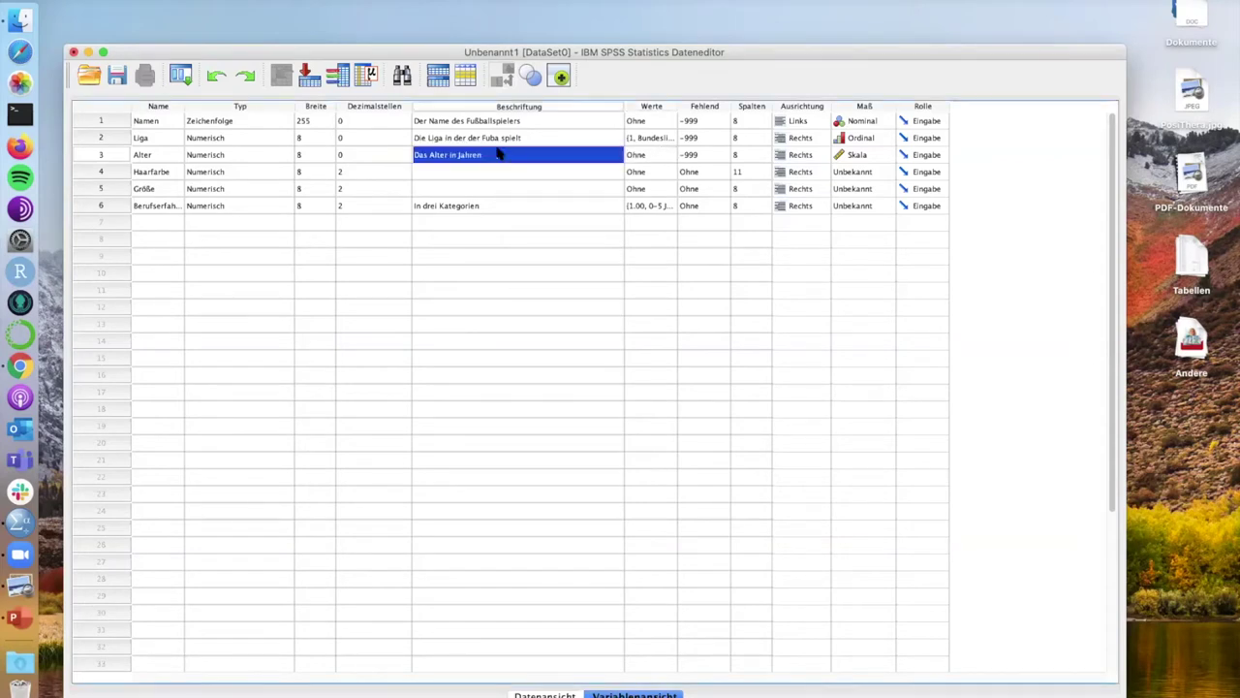
{"action": "left_click", "coordinate": [648, 160]}
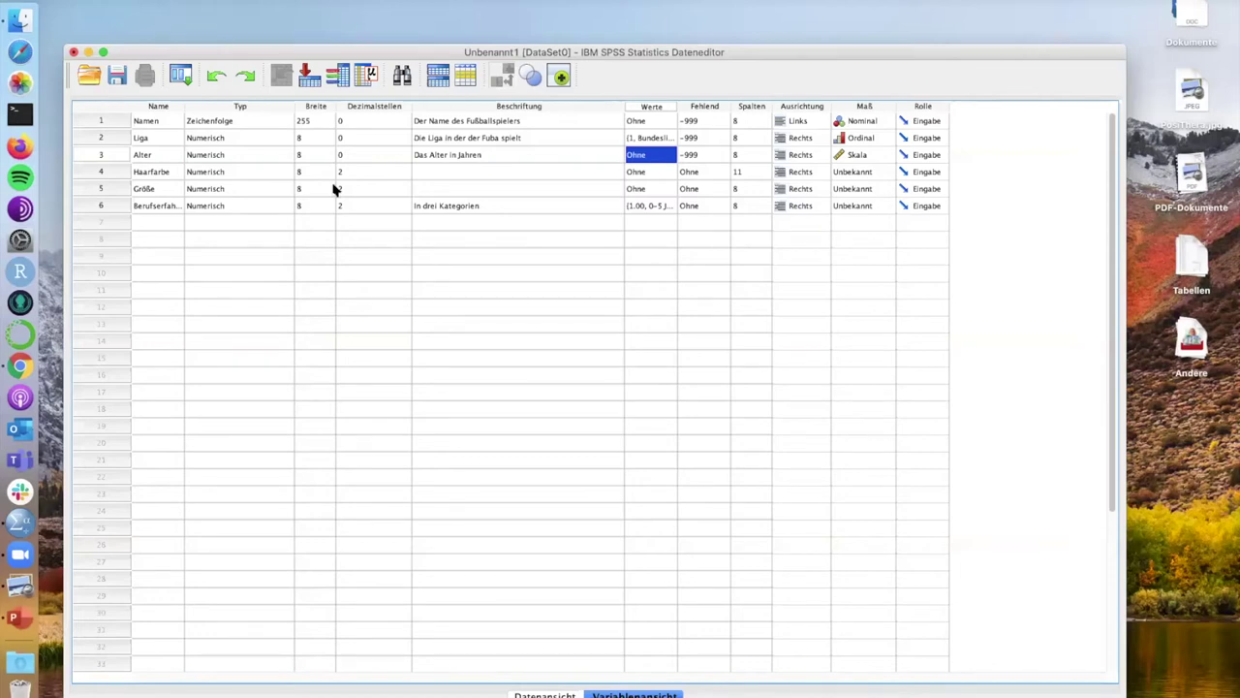
{"action": "left_click", "coordinate": [349, 0]}
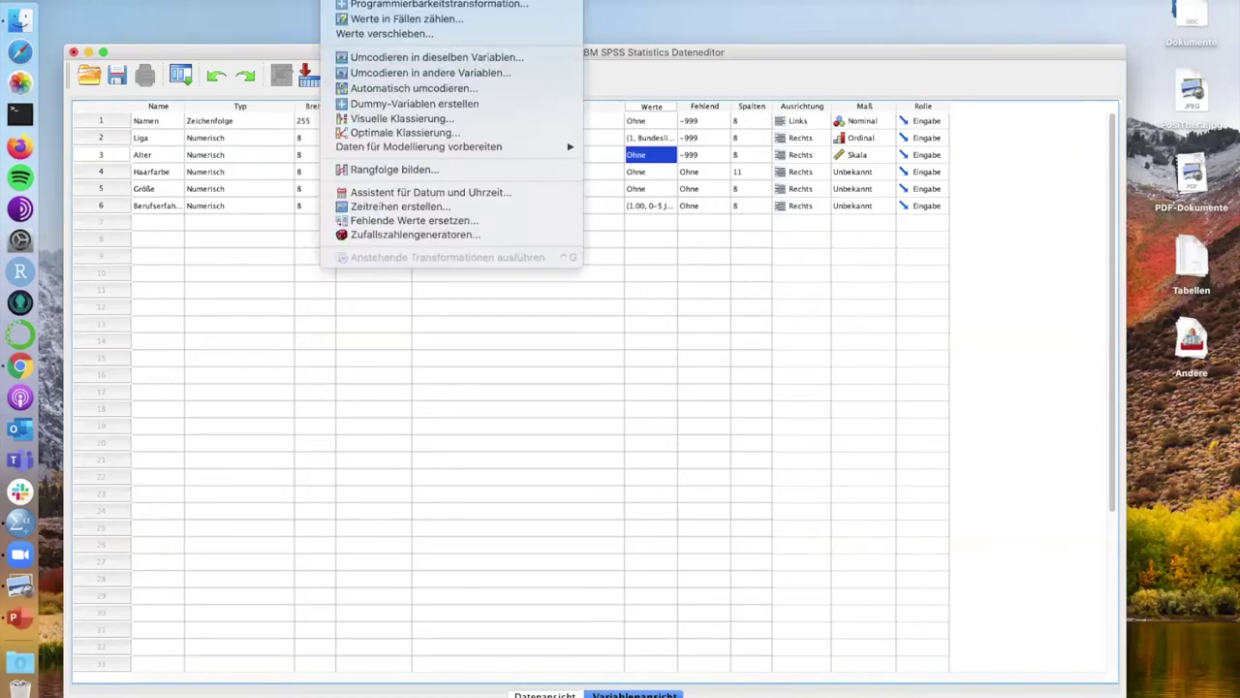
{"action": "left_click", "coordinate": [310, 51]}
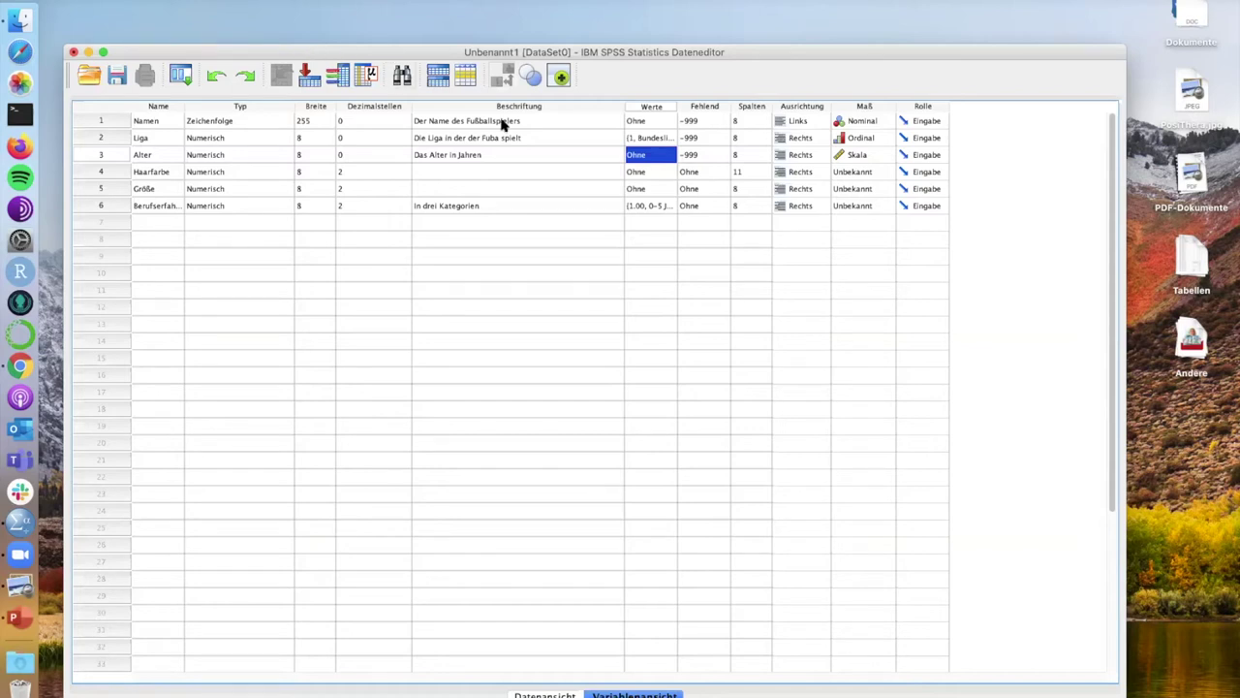
{"action": "left_click", "coordinate": [666, 156]}
{"action": "left_click", "coordinate": [660, 474]}
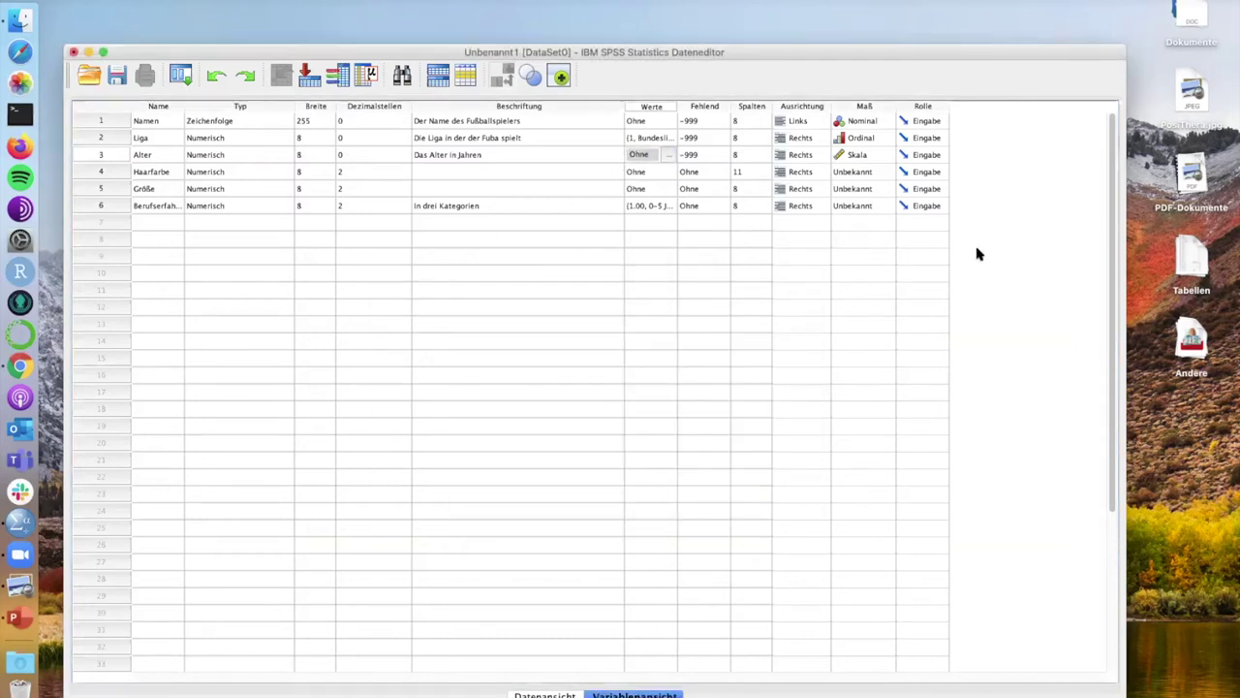
{"action": "left_click", "coordinate": [284, 171]}
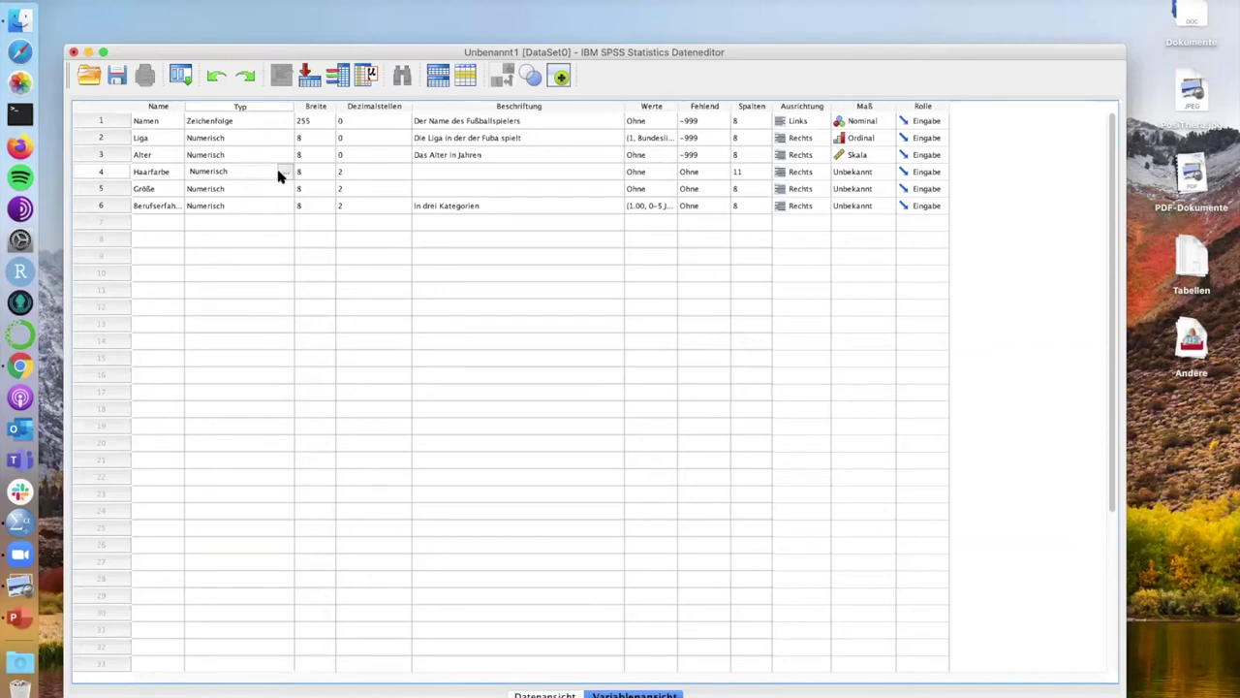
{"action": "left_click", "coordinate": [287, 172]}
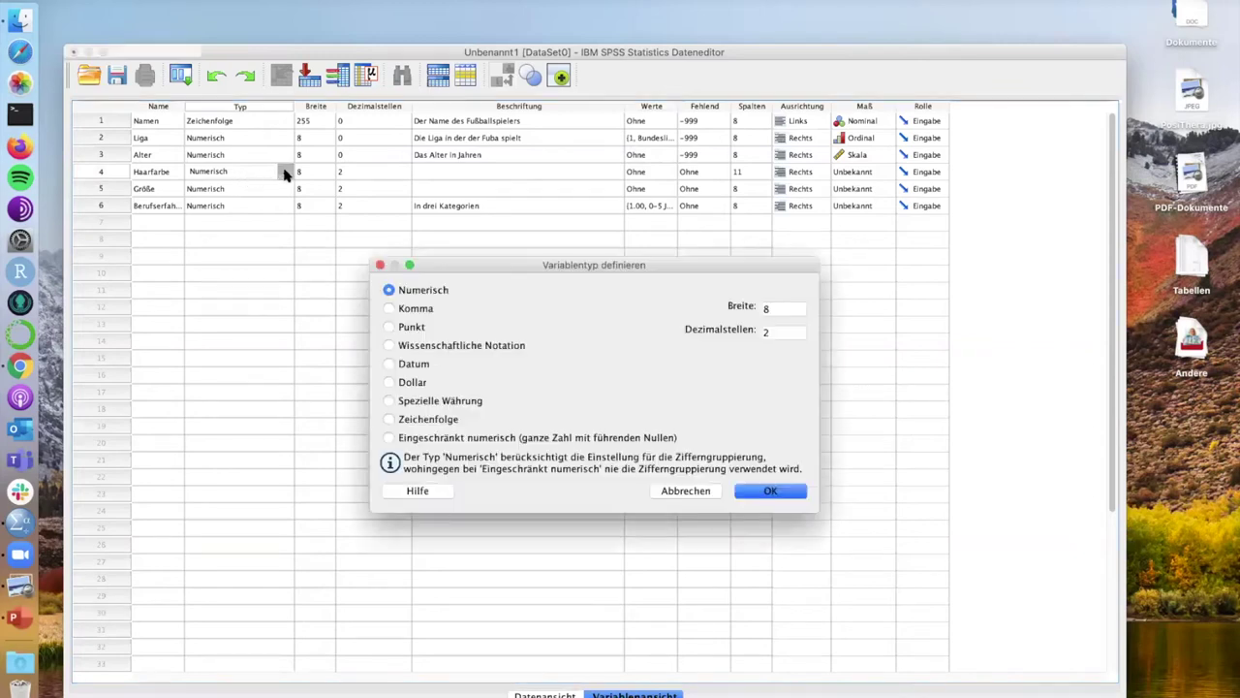
{"action": "left_click", "coordinate": [416, 420]}
{"action": "double_click", "coordinate": [773, 308]}
{"action": "type", "text": "2"}
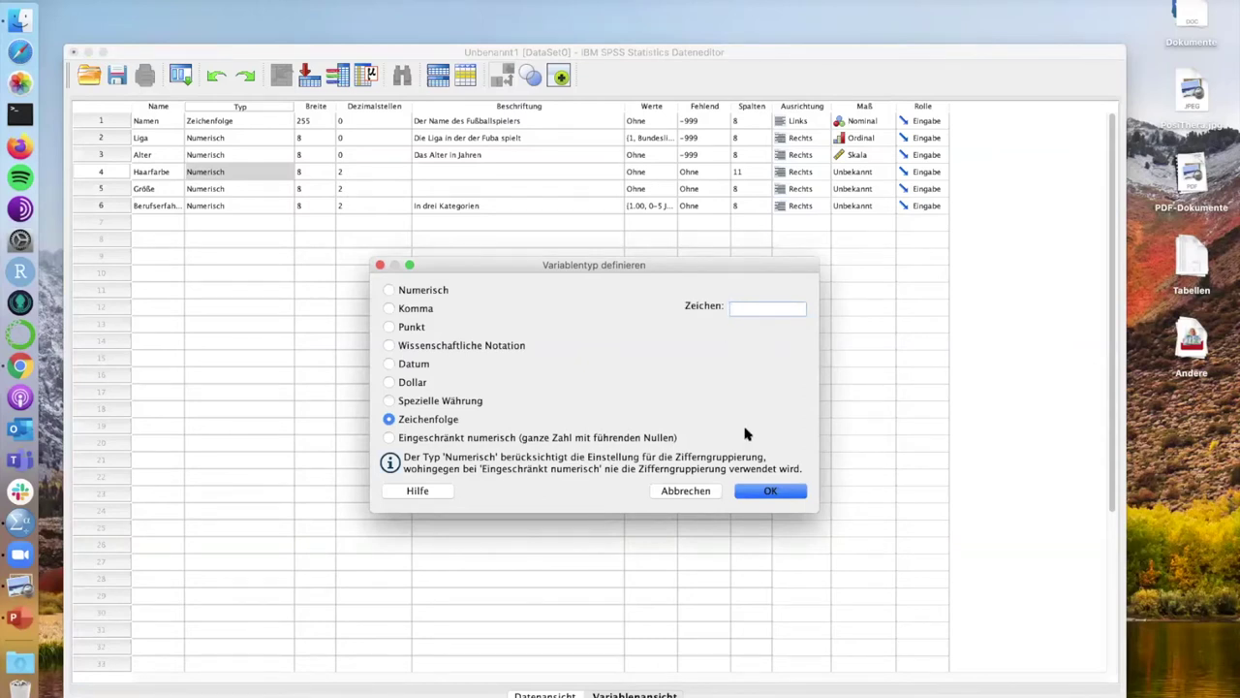
{"action": "left_click", "coordinate": [692, 494]}
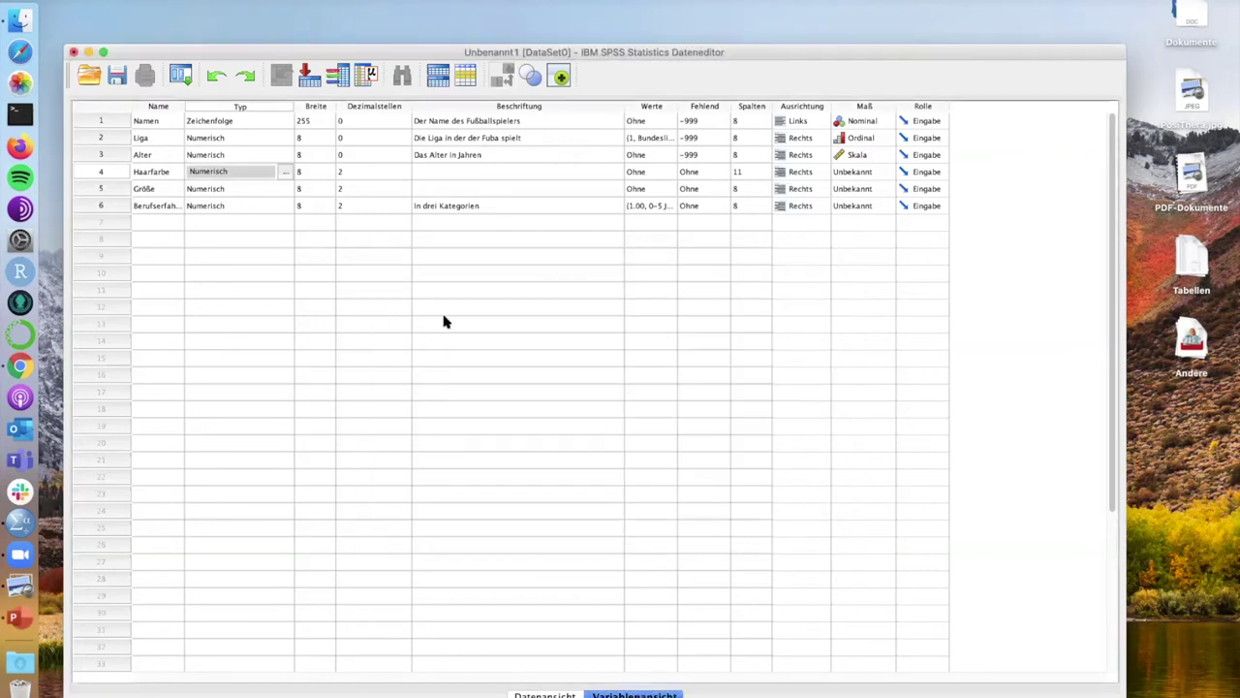
Define the variable type of Haarfarbe as Zeichenfolge with 255 characters
{"action": "left_click", "coordinate": [287, 176]}
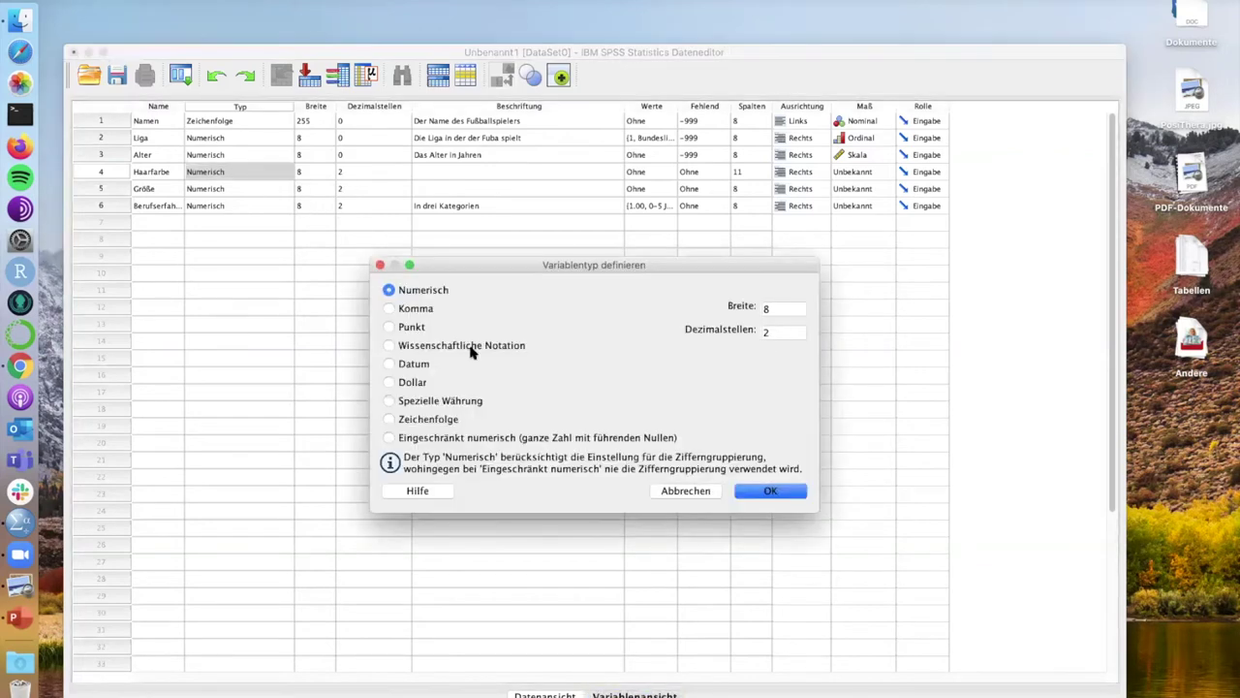
{"action": "left_click", "coordinate": [442, 422]}
{"action": "left_click", "coordinate": [752, 308]}
{"action": "key", "text": "BackSpace"}
{"action": "type", "text": "255"}
{"action": "left_click", "coordinate": [761, 493]}
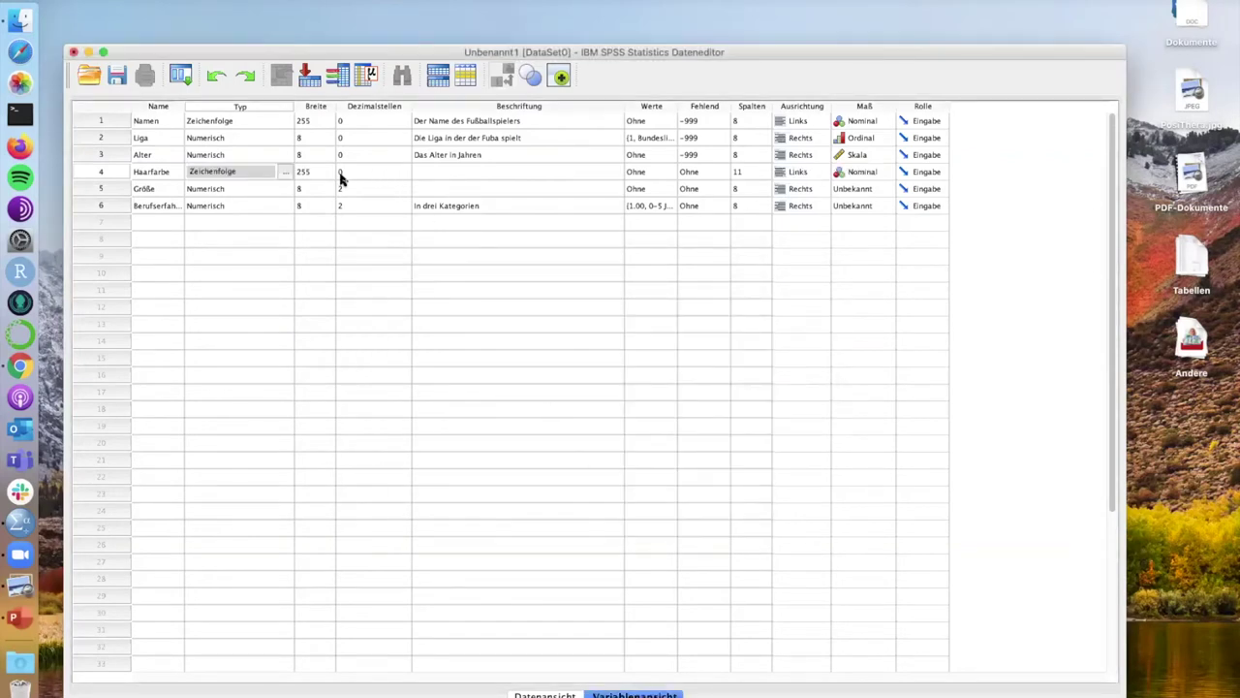
Label the variable Haarfarbe as "Die Haarfarbe des Spielers"
{"action": "left_click", "coordinate": [354, 174]}
{"action": "left_click", "coordinate": [419, 172]}
{"action": "left_click", "coordinate": [418, 172]}
{"action": "type", "text": "Die Haarfarbe des Spielers"}
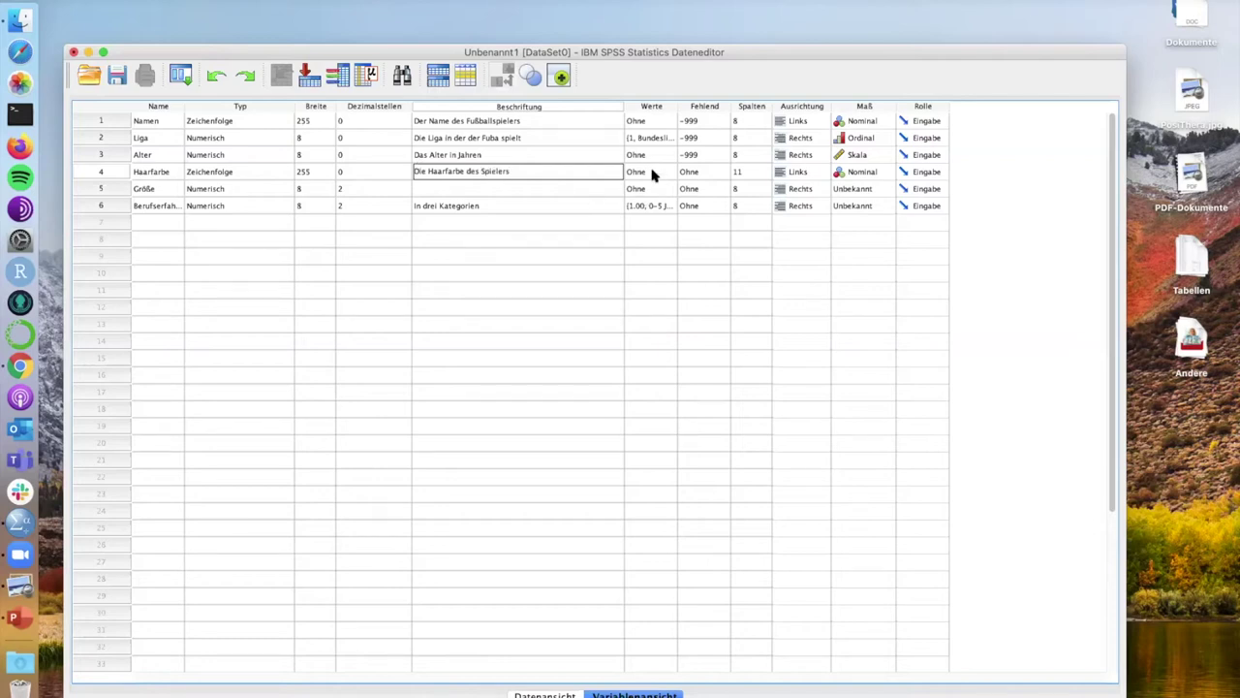
Define -999 as the missing value of Haarfarbe and keep Nominal as its measurement level
{"action": "left_click", "coordinate": [655, 175]}
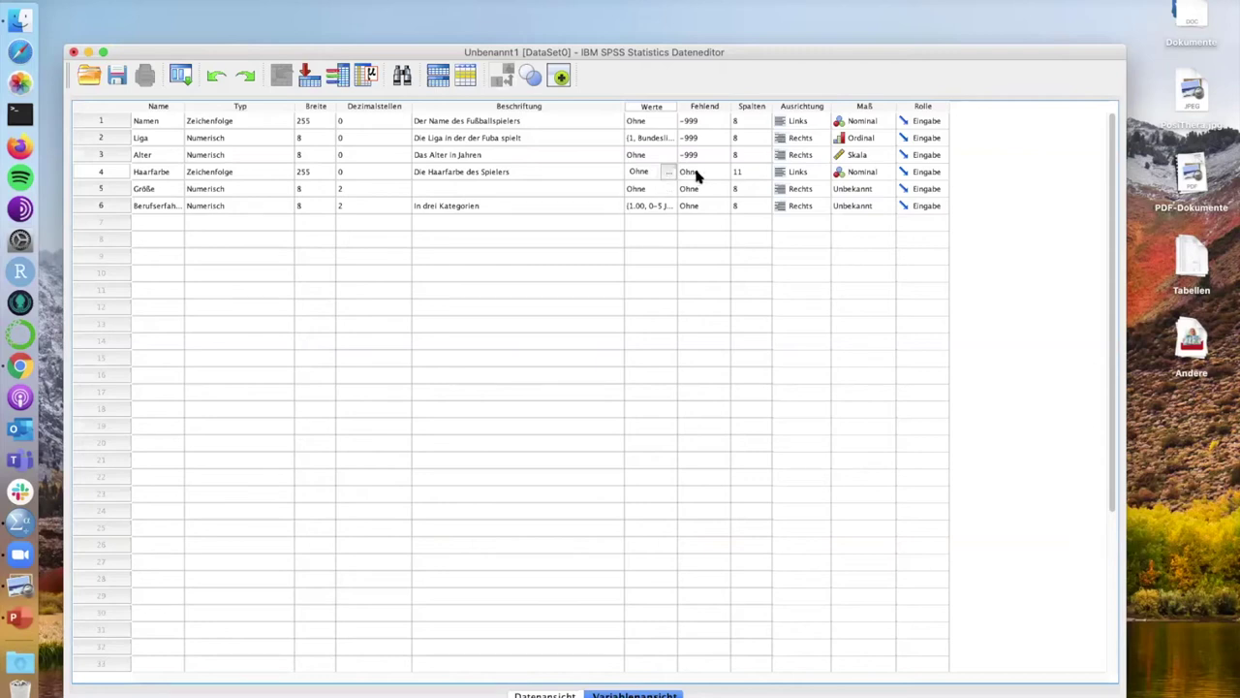
{"action": "left_click", "coordinate": [704, 172]}
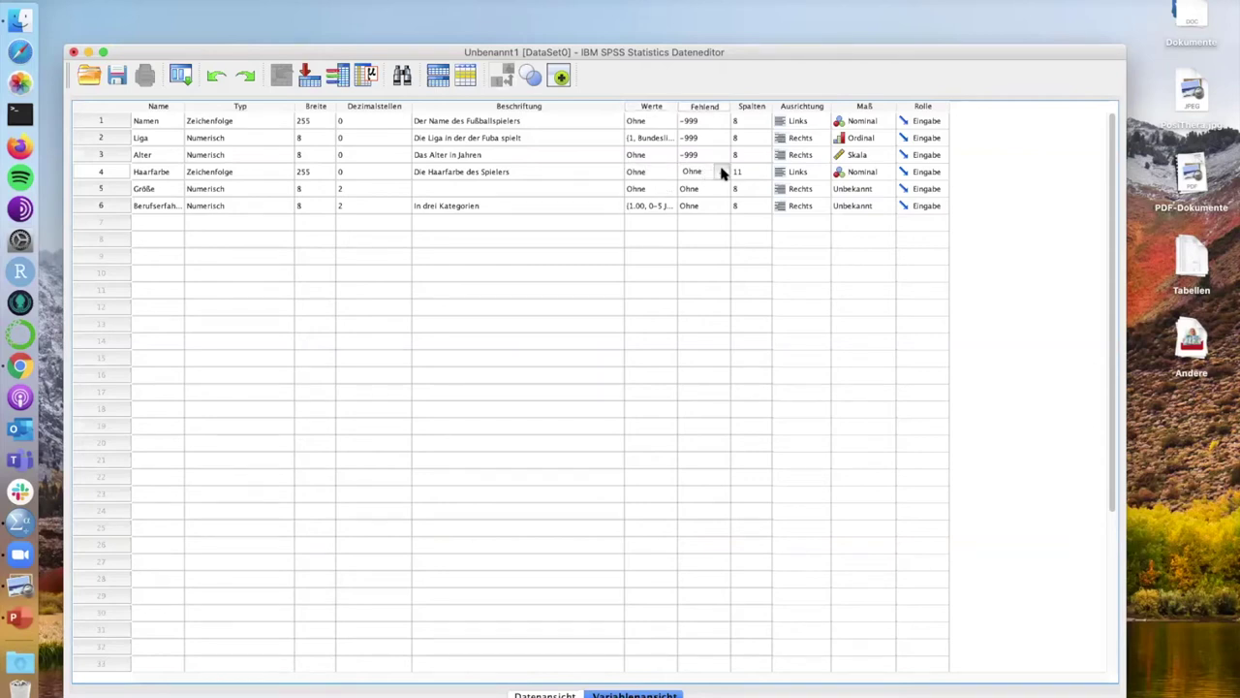
{"action": "left_click", "coordinate": [721, 171]}
{"action": "left_click", "coordinate": [535, 348]}
{"action": "left_click", "coordinate": [514, 359]}
{"action": "type", "text": "-999"}
{"action": "left_click", "coordinate": [678, 455]}
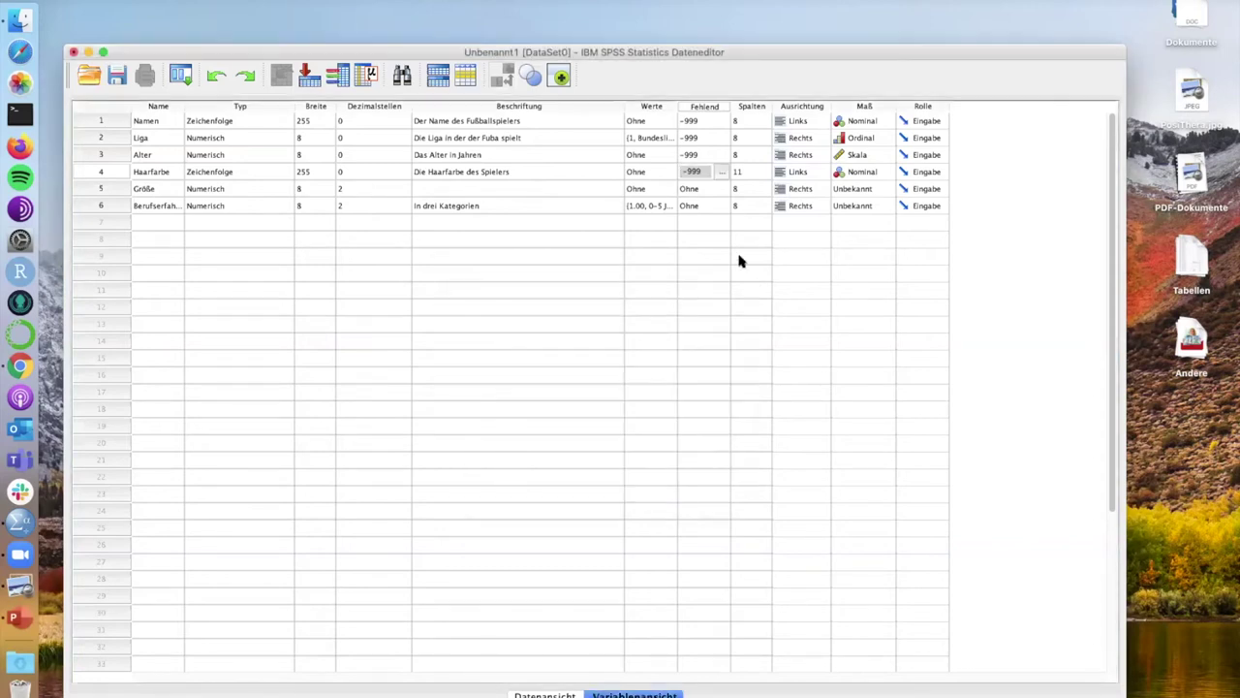
{"action": "left_click", "coordinate": [851, 175]}
{"action": "left_click", "coordinate": [852, 174]}
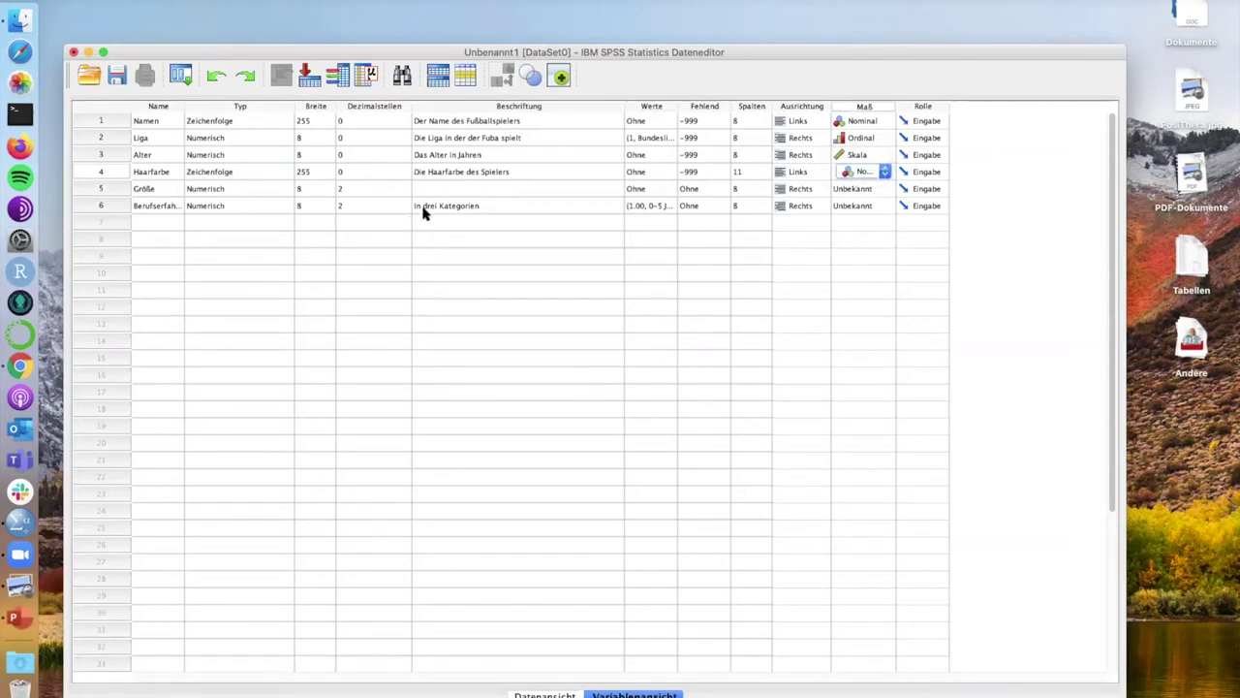
Change the variable type of Haarfarbe to Numerisch with a width of 8 and accept the conversion
{"action": "left_click", "coordinate": [272, 176]}
{"action": "left_click", "coordinate": [285, 175]}
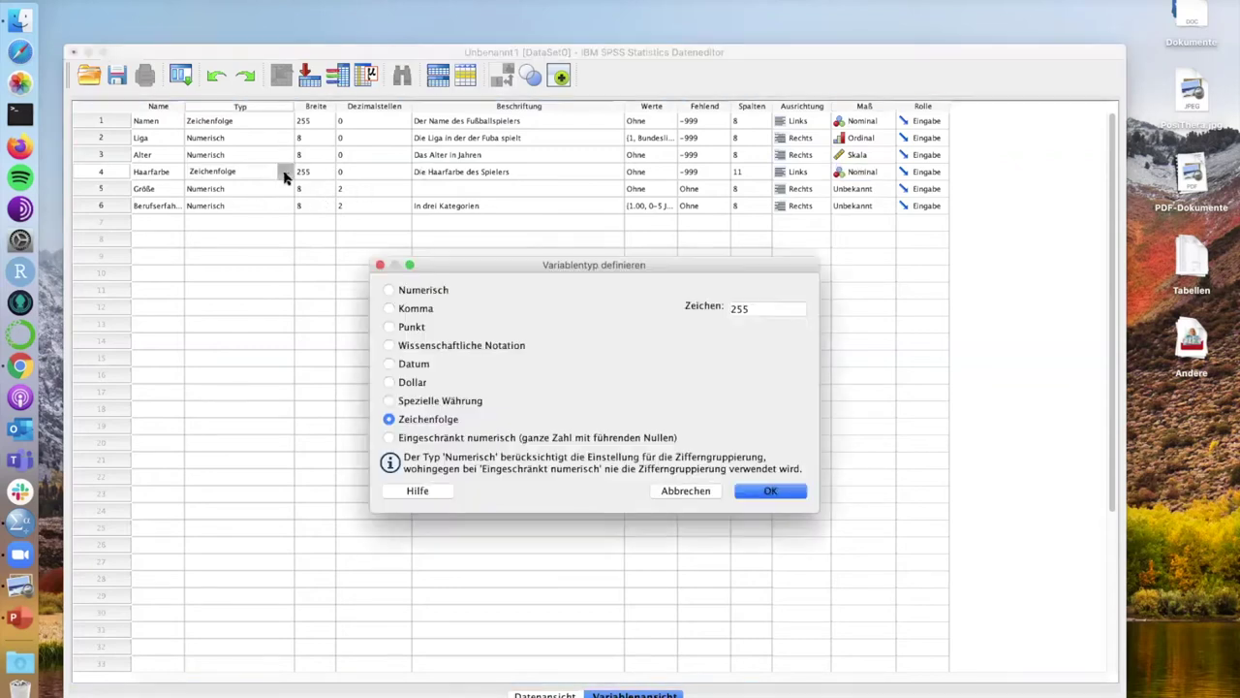
{"action": "left_click", "coordinate": [393, 289]}
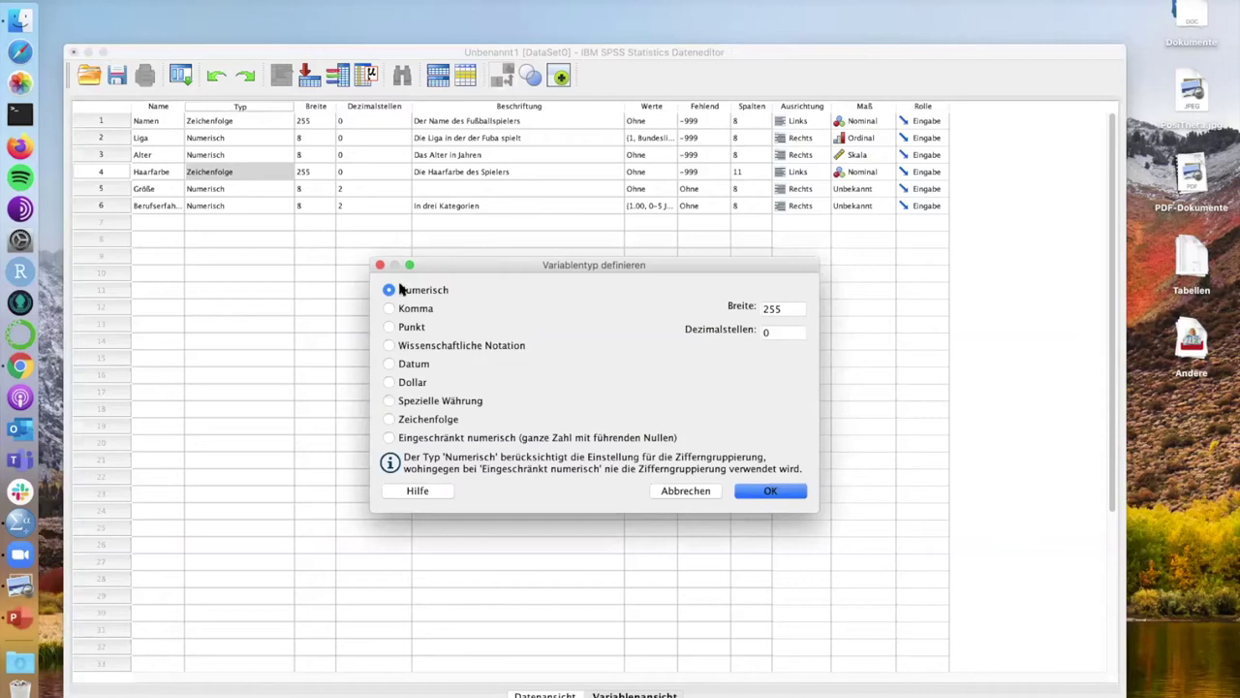
{"action": "key", "text": "BackSpace"}
{"action": "key", "text": "BackSpace"}
{"action": "key", "text": "BackSpace"}
{"action": "type", "text": "8"}
{"action": "left_click", "coordinate": [787, 491]}
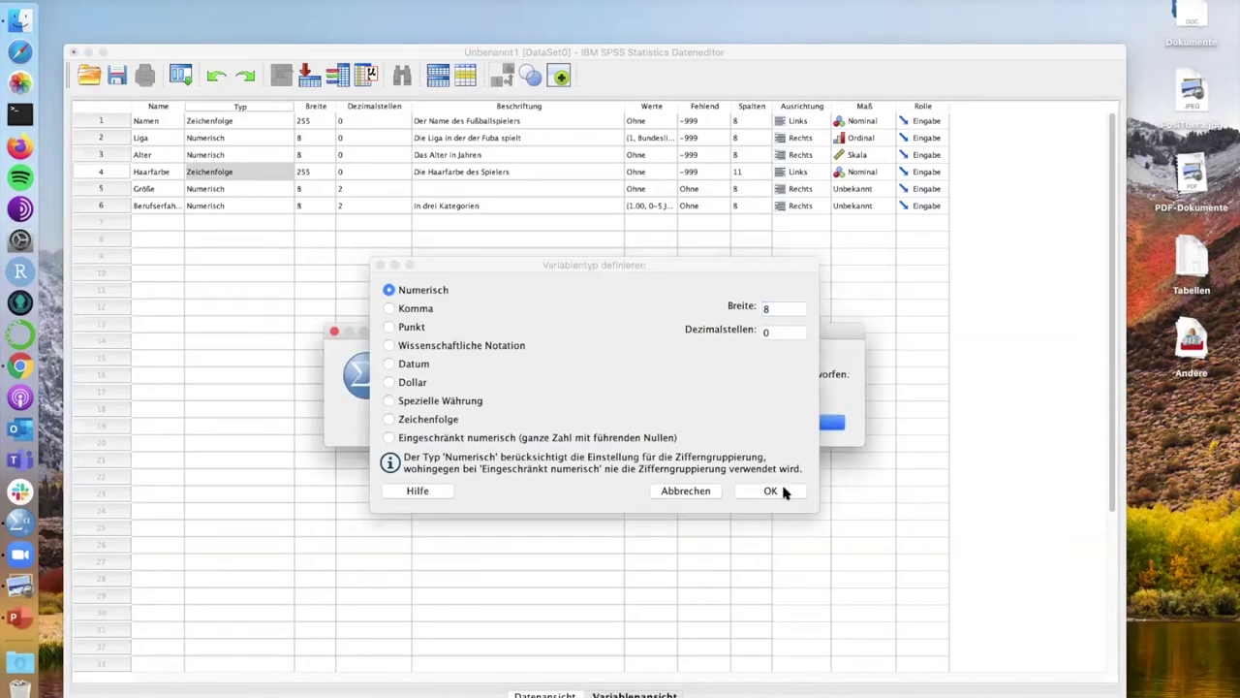
{"action": "left_click", "coordinate": [793, 421]}
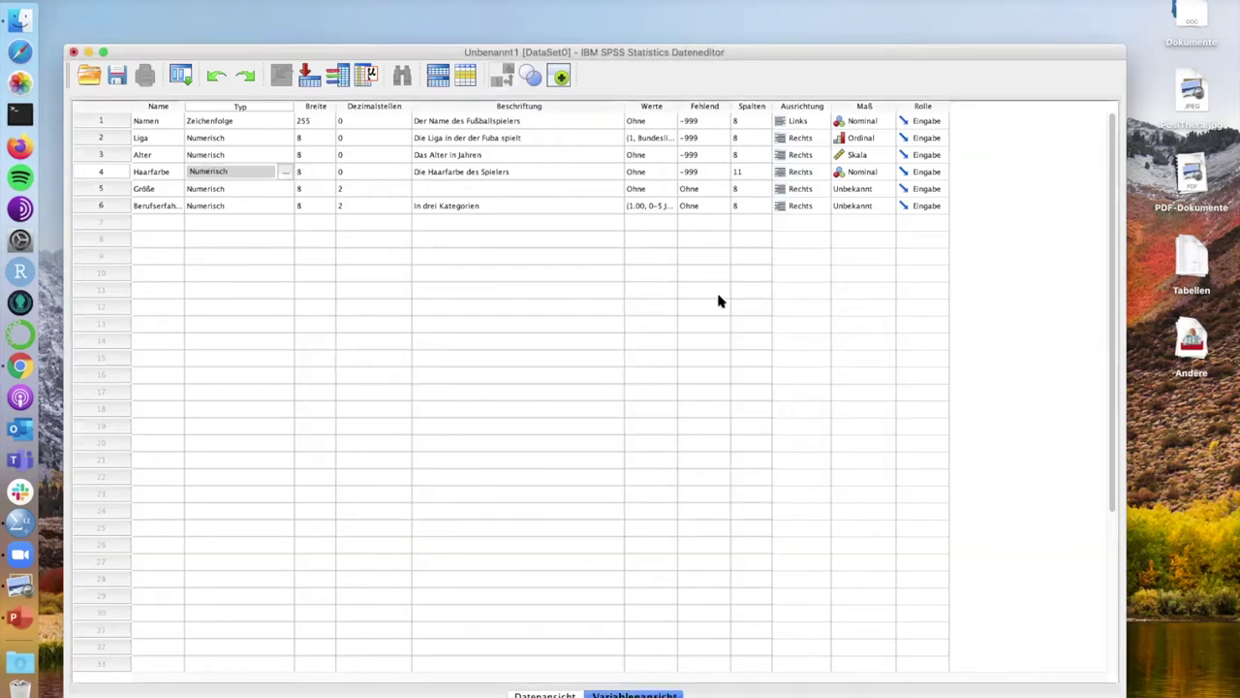
Try adding the value label "blond" for value 1 of Haarfarbe
{"action": "left_click", "coordinate": [465, 172]}
{"action": "left_click", "coordinate": [649, 172]}
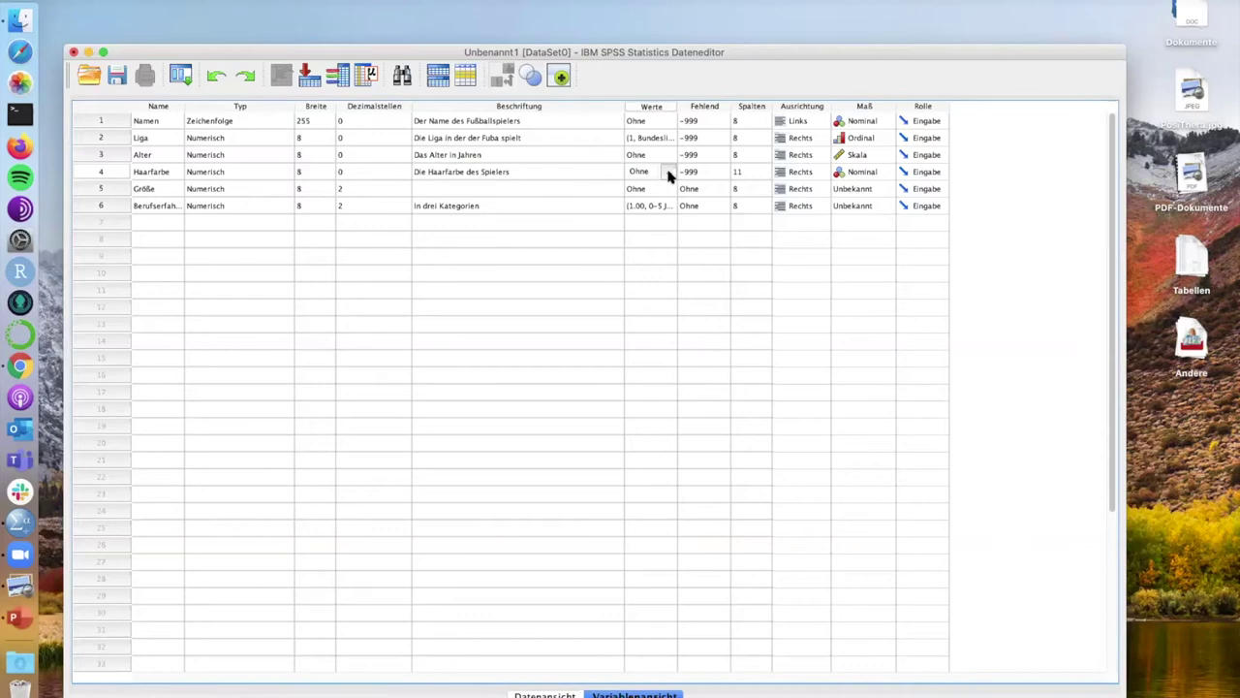
{"action": "left_click", "coordinate": [666, 172]}
{"action": "type", "text": "1"}
{"action": "key", "text": "Tab"}
{"action": "type", "text": "blond"}
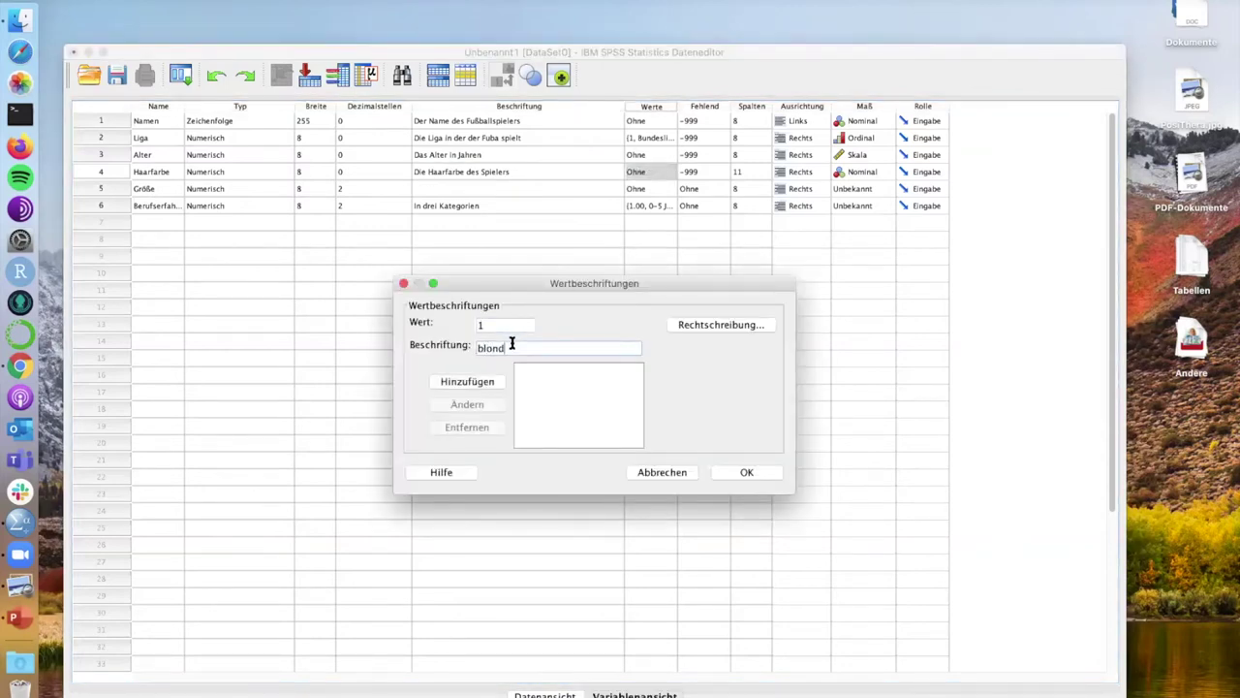
{"action": "left_click", "coordinate": [490, 384]}
Try adding the value labels "dunkel" for value 2 and "andere" for value 3 of Haarfarbe
{"action": "type", "text": "2"}
{"action": "key", "text": "Tab"}
{"action": "type", "text": "dunkel"}
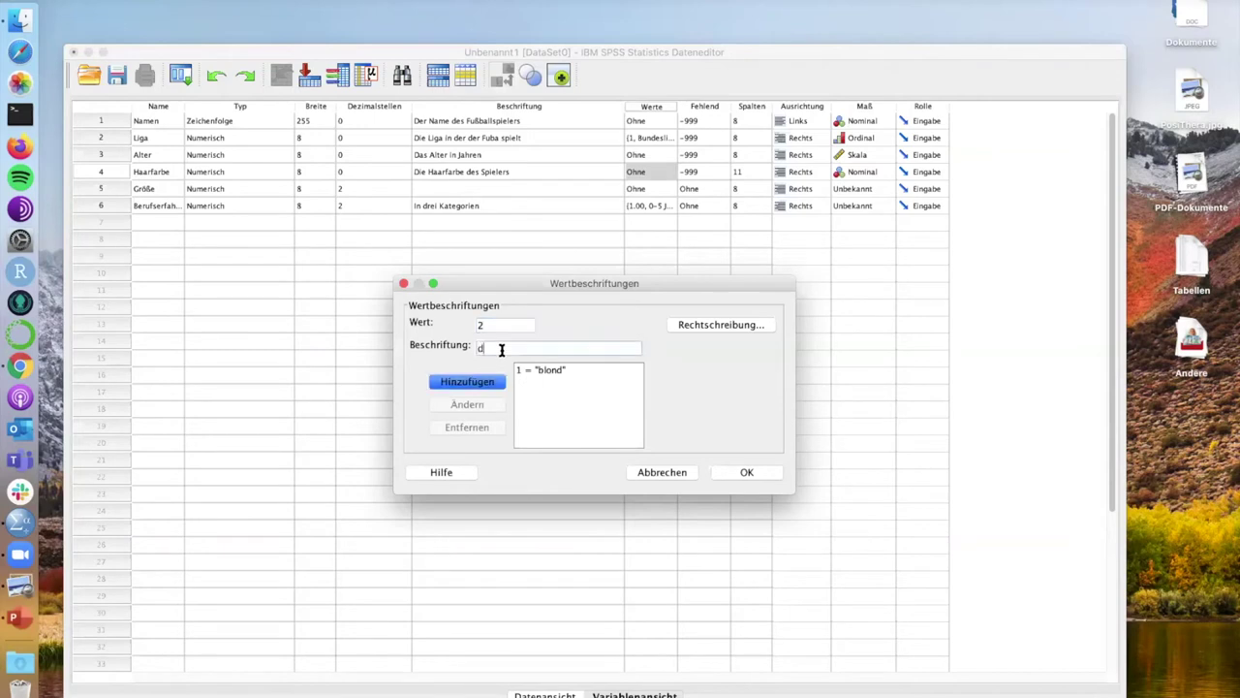
{"action": "left_click", "coordinate": [495, 380]}
{"action": "type", "text": "3"}
{"action": "key", "text": "Tab"}
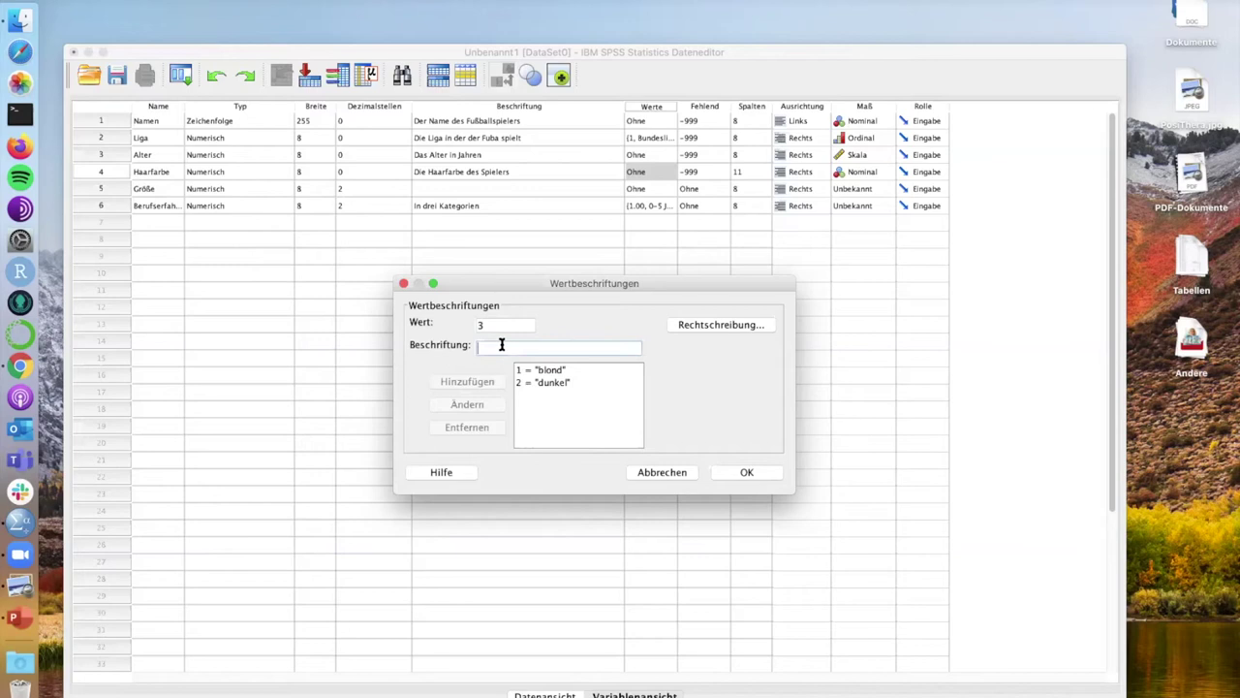
{"action": "type", "text": "andere"}
{"action": "left_click", "coordinate": [494, 381]}
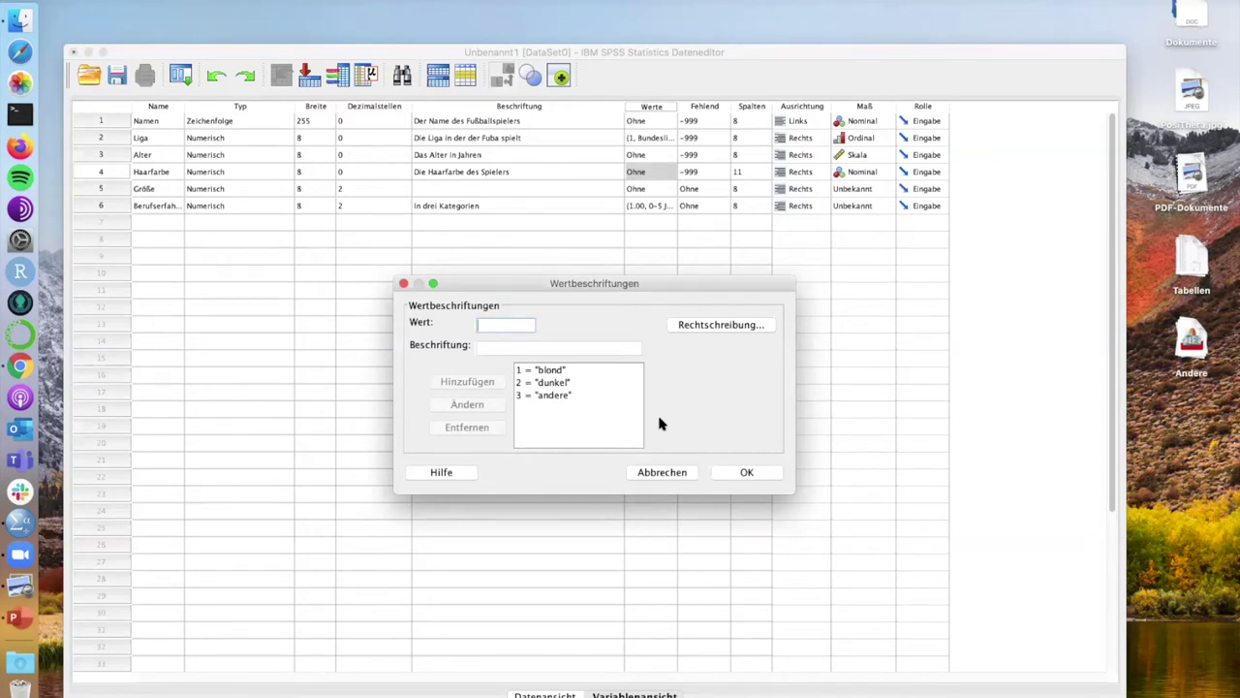
Remove the "andere" value label and discard all value label entries for Haarfarbe
{"action": "left_click", "coordinate": [578, 396]}
{"action": "left_click", "coordinate": [467, 433]}
{"action": "left_click", "coordinate": [660, 473]}
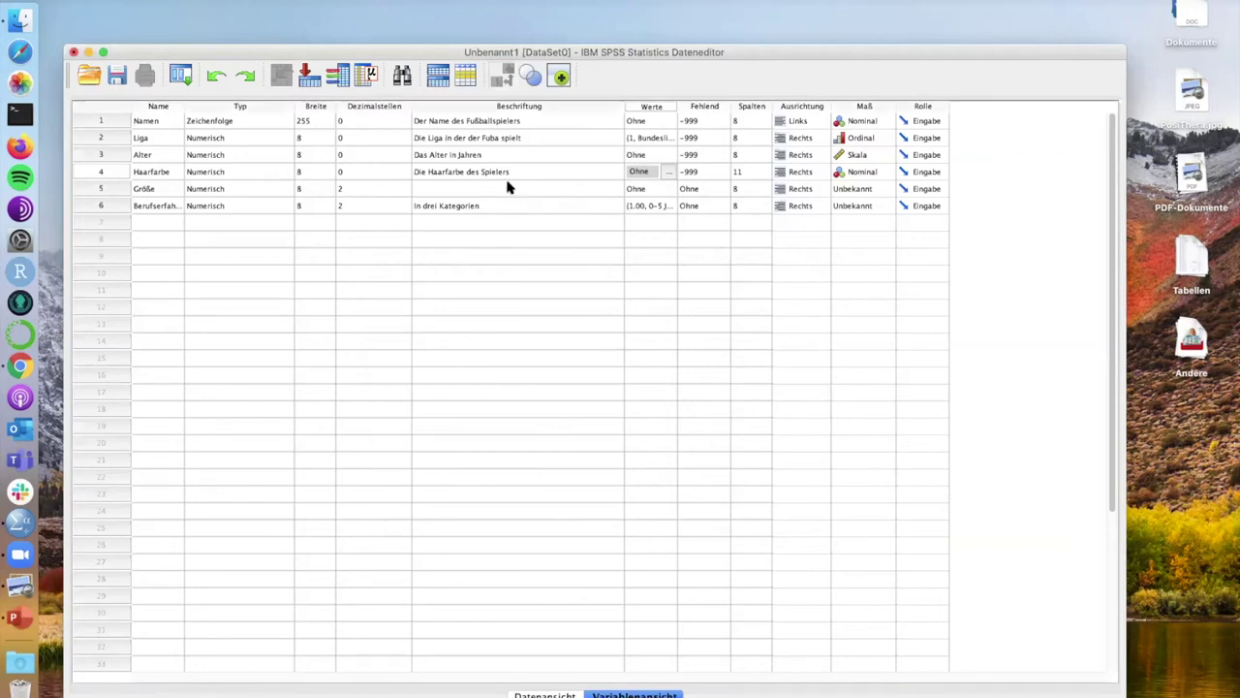
Change the variable type of Haarfarbe to Zeichenfolge with 255 characters and accept the conversion
{"action": "left_click", "coordinate": [232, 172]}
{"action": "left_click", "coordinate": [286, 173]}
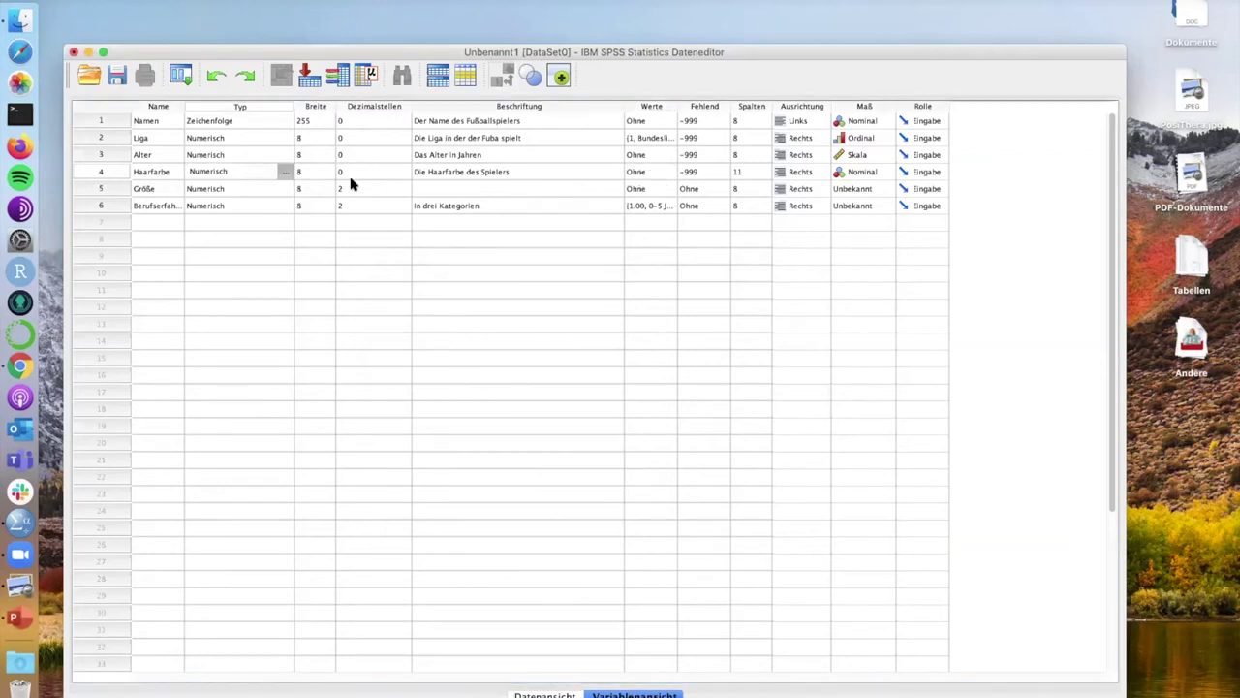
{"action": "left_click", "coordinate": [419, 419]}
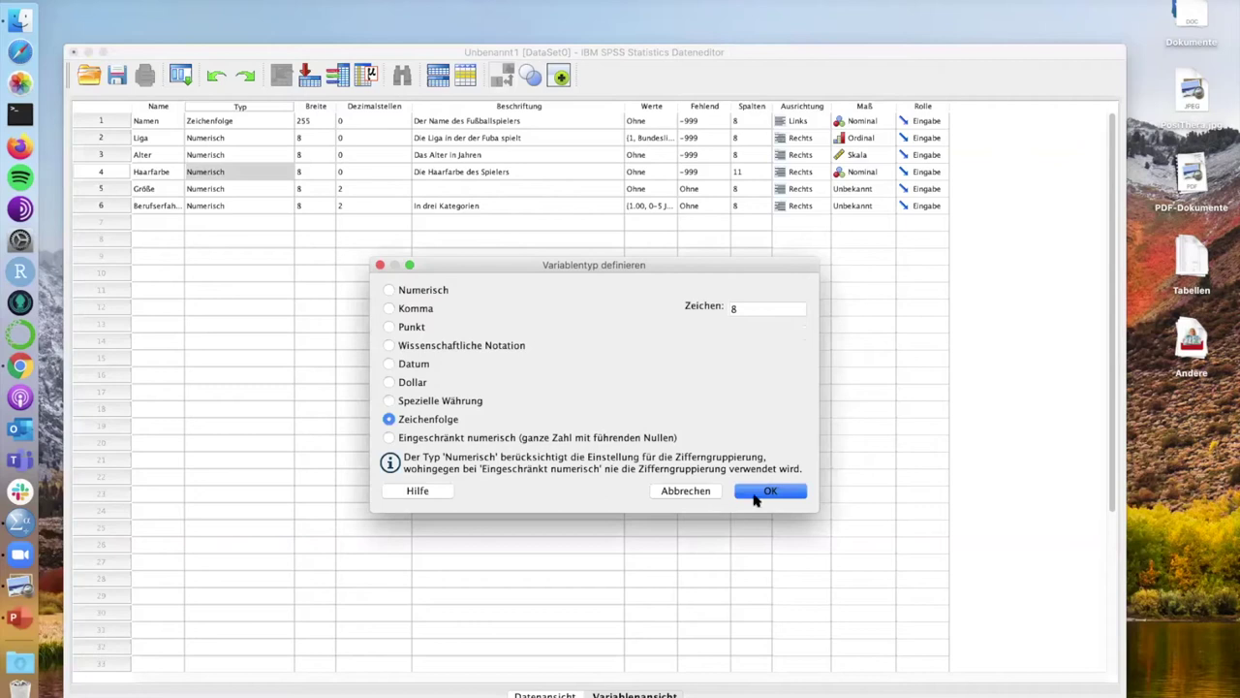
{"action": "left_click", "coordinate": [753, 307]}
{"action": "key", "text": "BackSpace"}
{"action": "type", "text": "255"}
{"action": "left_click", "coordinate": [772, 490]}
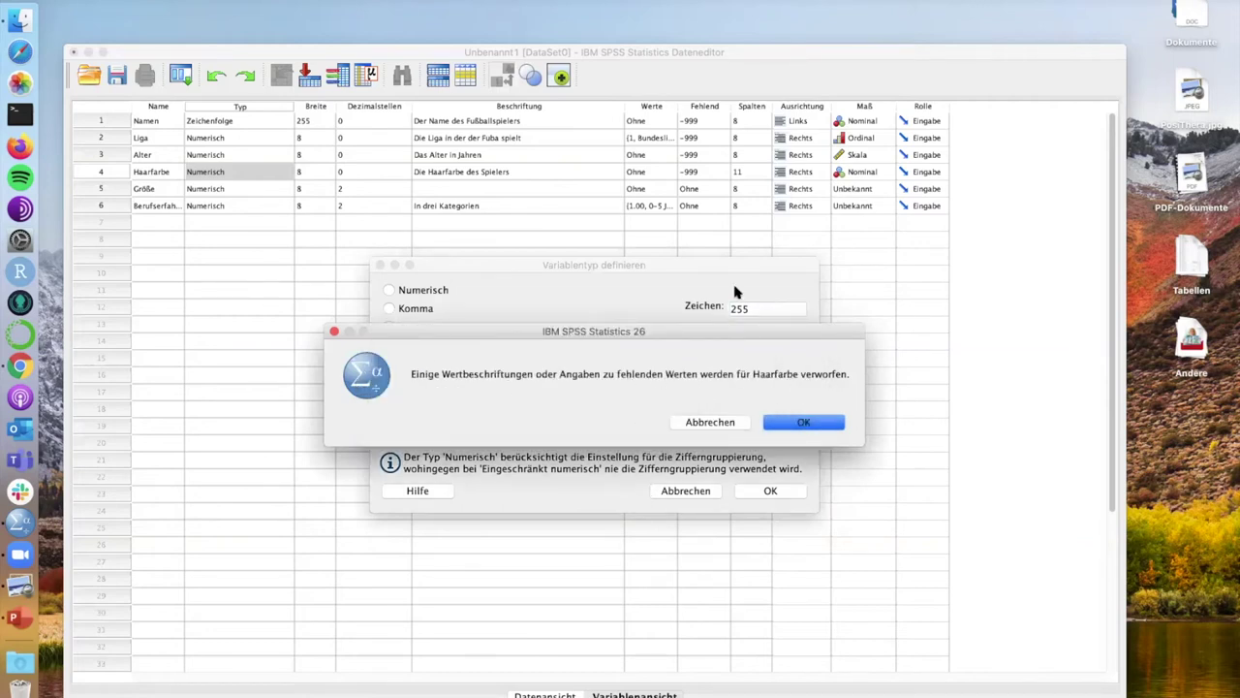
{"action": "left_click", "coordinate": [807, 419]}
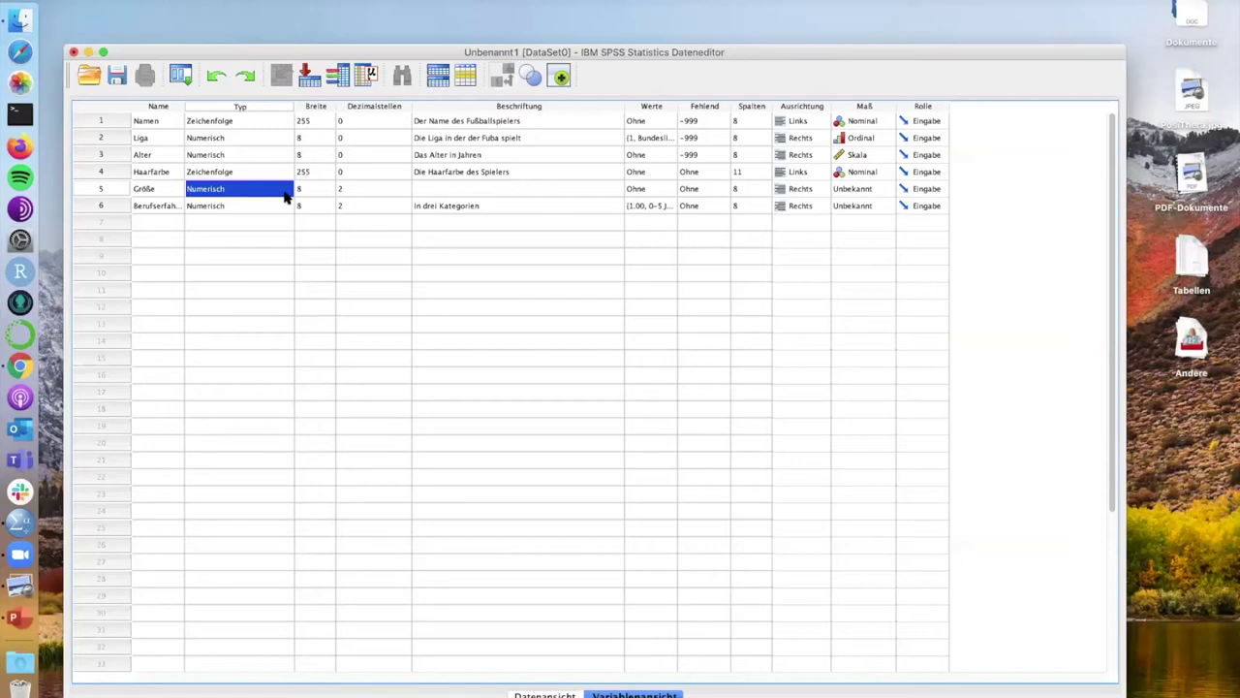
Give the variable Größe the label "Die Körpergröße in m"
{"action": "left_click", "coordinate": [114, 193]}
{"action": "left_click", "coordinate": [139, 193]}
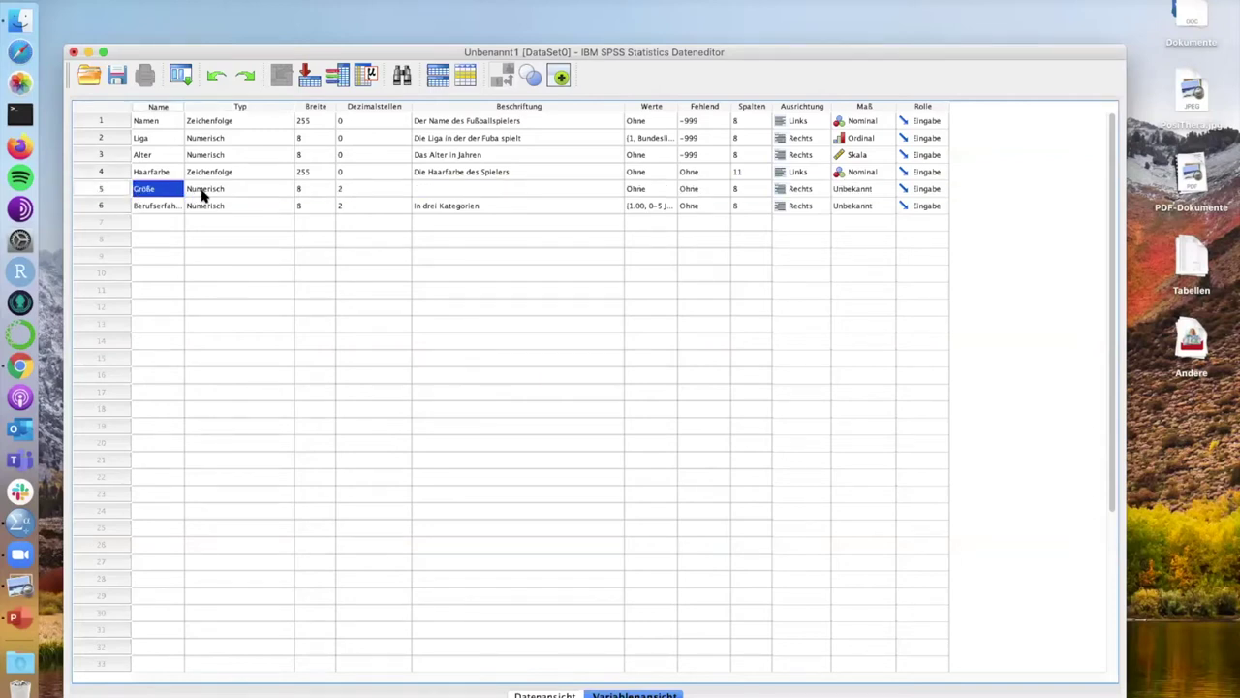
{"action": "left_click", "coordinate": [202, 193]}
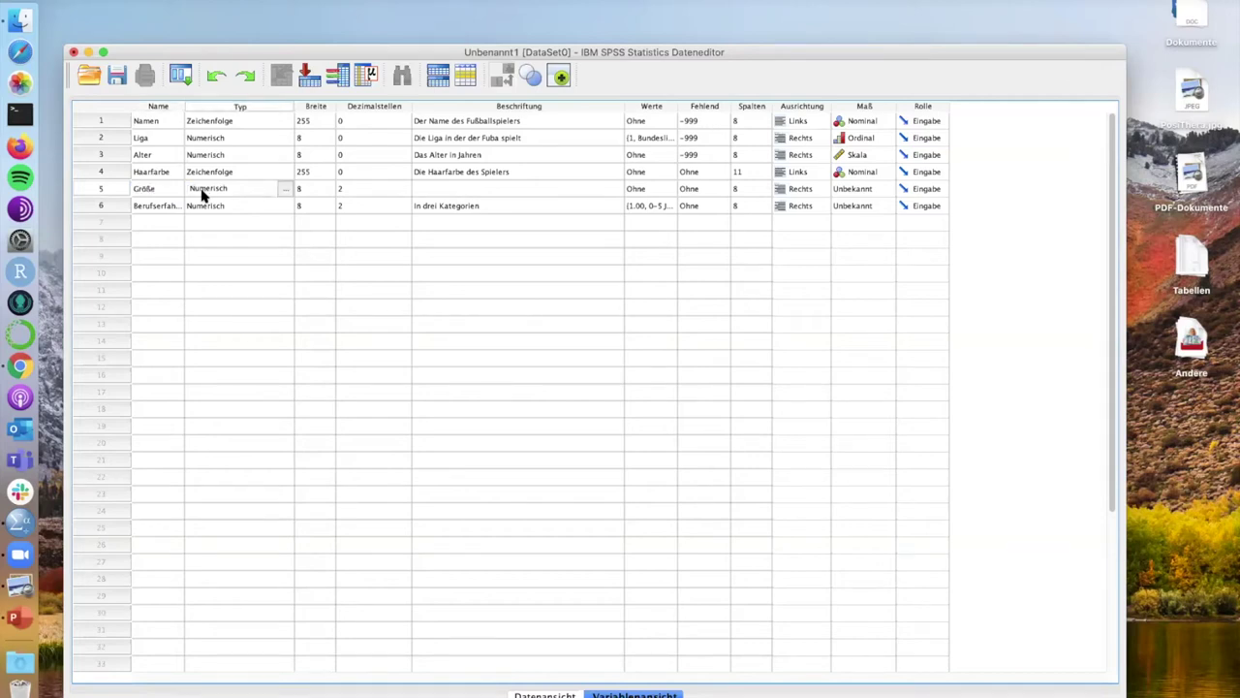
{"action": "left_click", "coordinate": [475, 196]}
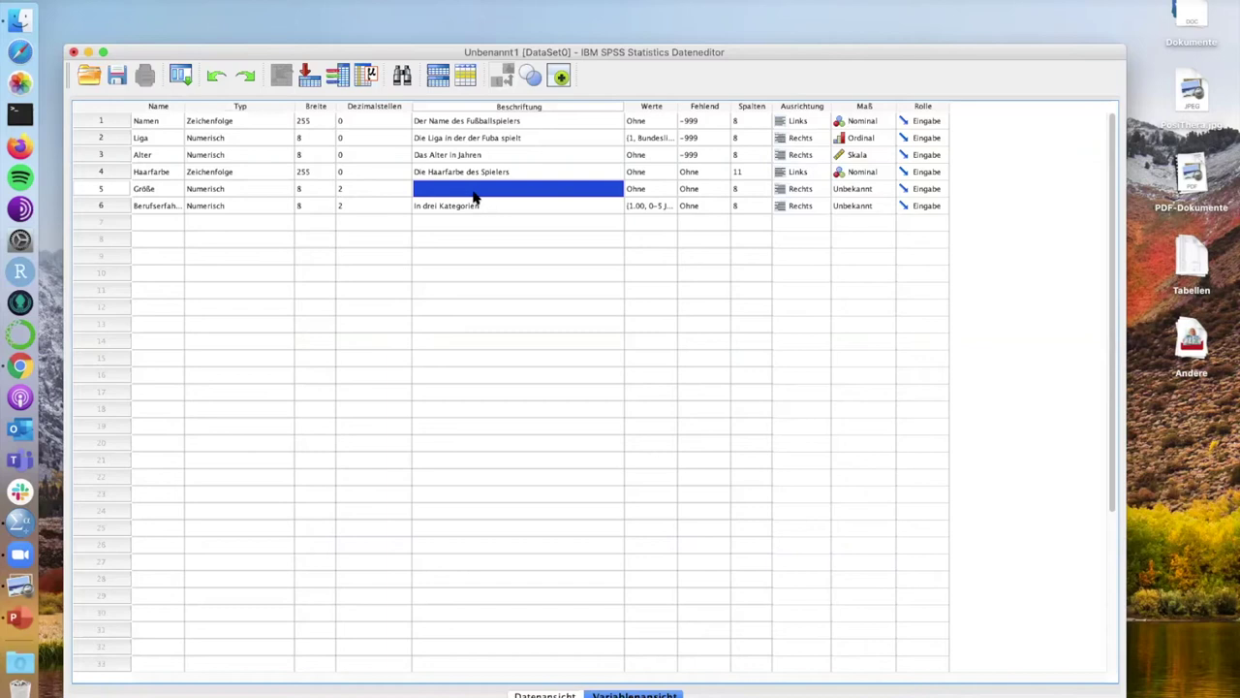
{"action": "type", "text": "Die K"}
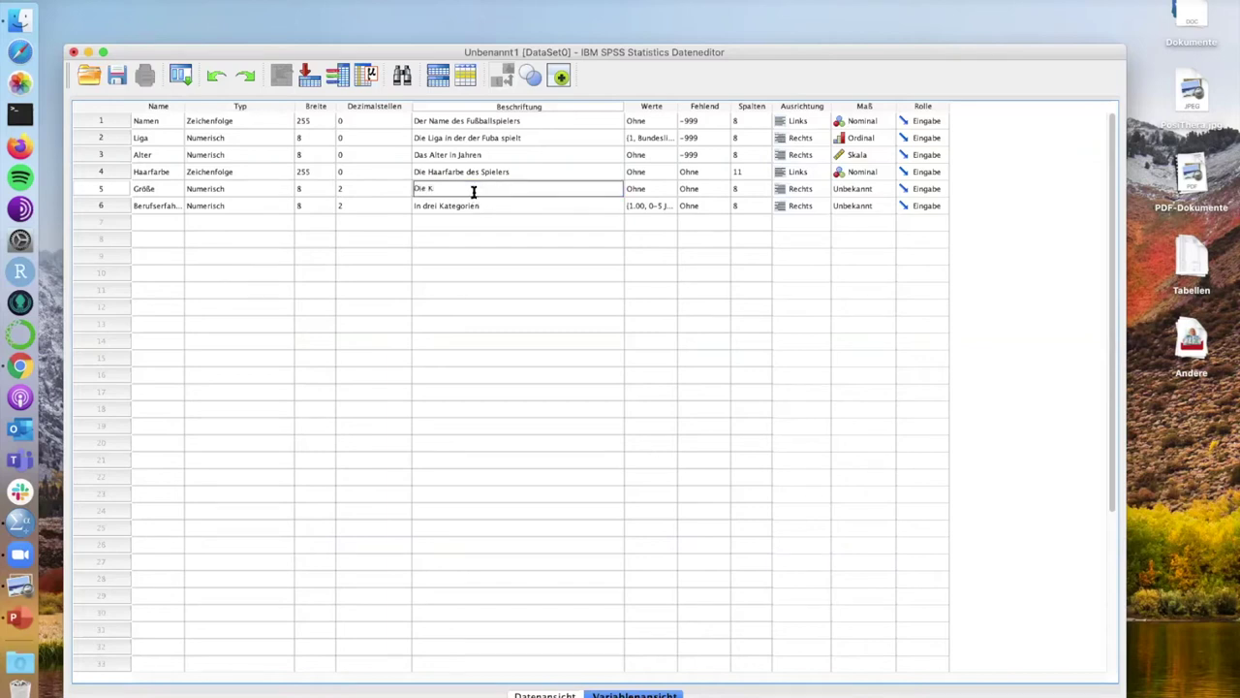
{"action": "type", "text": "örpergröße in cm"}
{"action": "key", "text": "BackSpace"}
{"action": "key", "text": "BackSpace"}
{"action": "key", "text": "BackSpace"}
Set the decimal places of Größe to 0
{"action": "left_click", "coordinate": [385, 188]}
{"action": "type", "text": "0"}
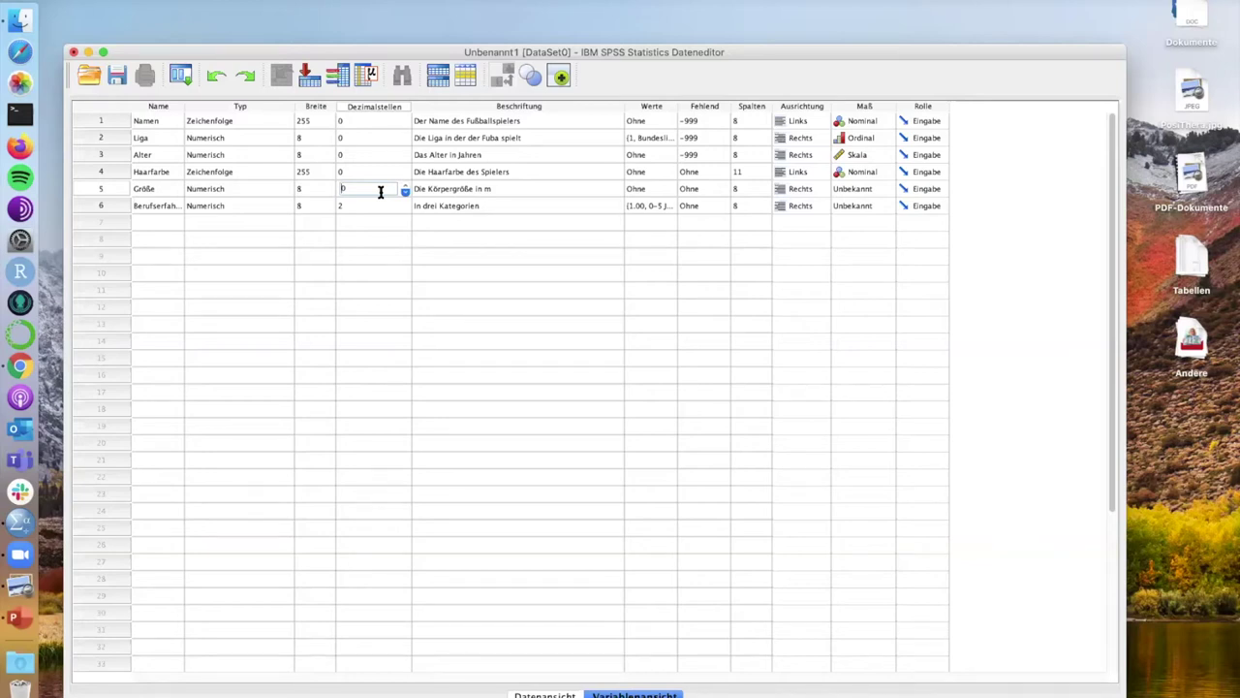
{"action": "left_click", "coordinate": [400, 289]}
{"action": "left_click", "coordinate": [405, 188]}
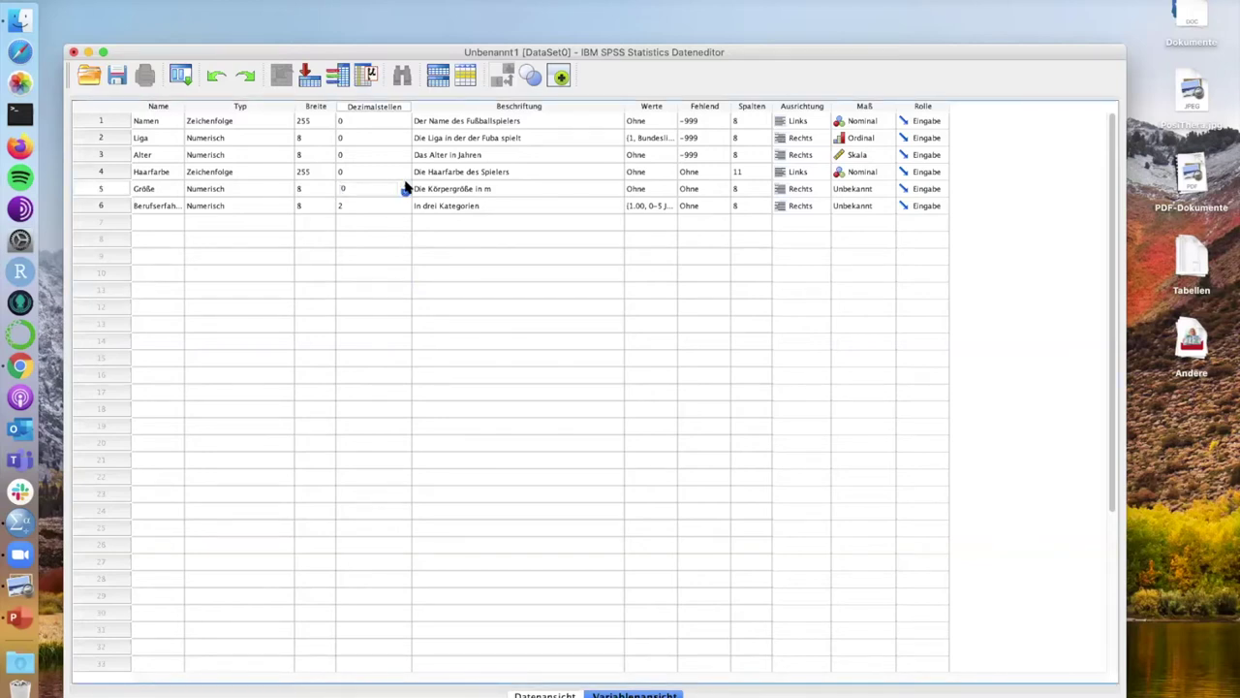
{"action": "left_click", "coordinate": [487, 189]}
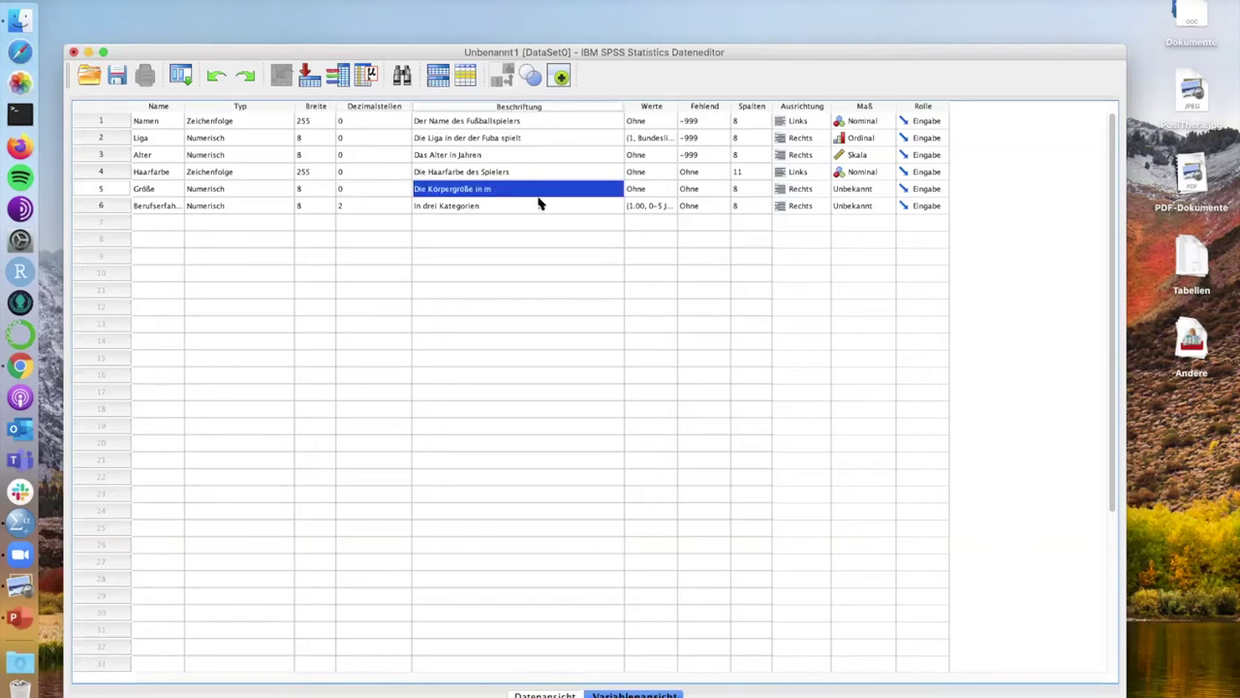
Set the decimal places of Größe to 2
{"action": "left_click", "coordinate": [351, 189]}
{"action": "left_click", "coordinate": [351, 189]}
{"action": "type", "text": "2"}
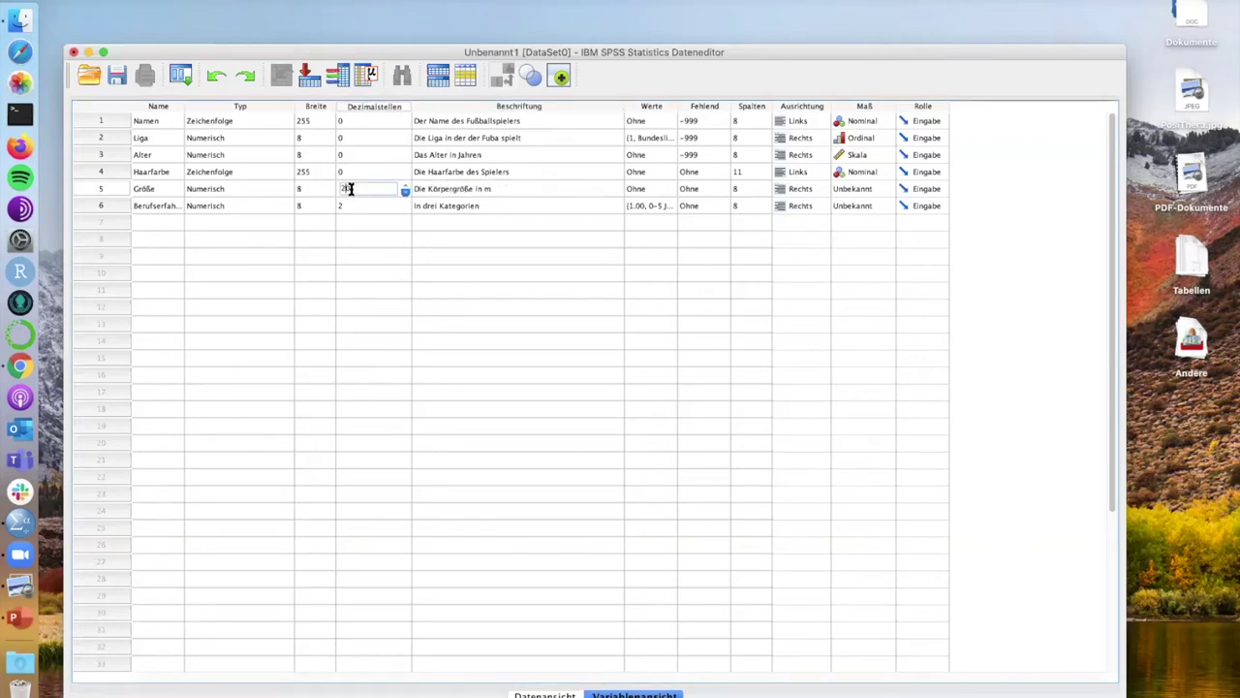
{"action": "key", "text": "Tab"}
{"action": "double_click", "coordinate": [351, 190]}
{"action": "left_click", "coordinate": [360, 190]}
{"action": "type", "text": "2"}
{"action": "key", "text": "Tab"}
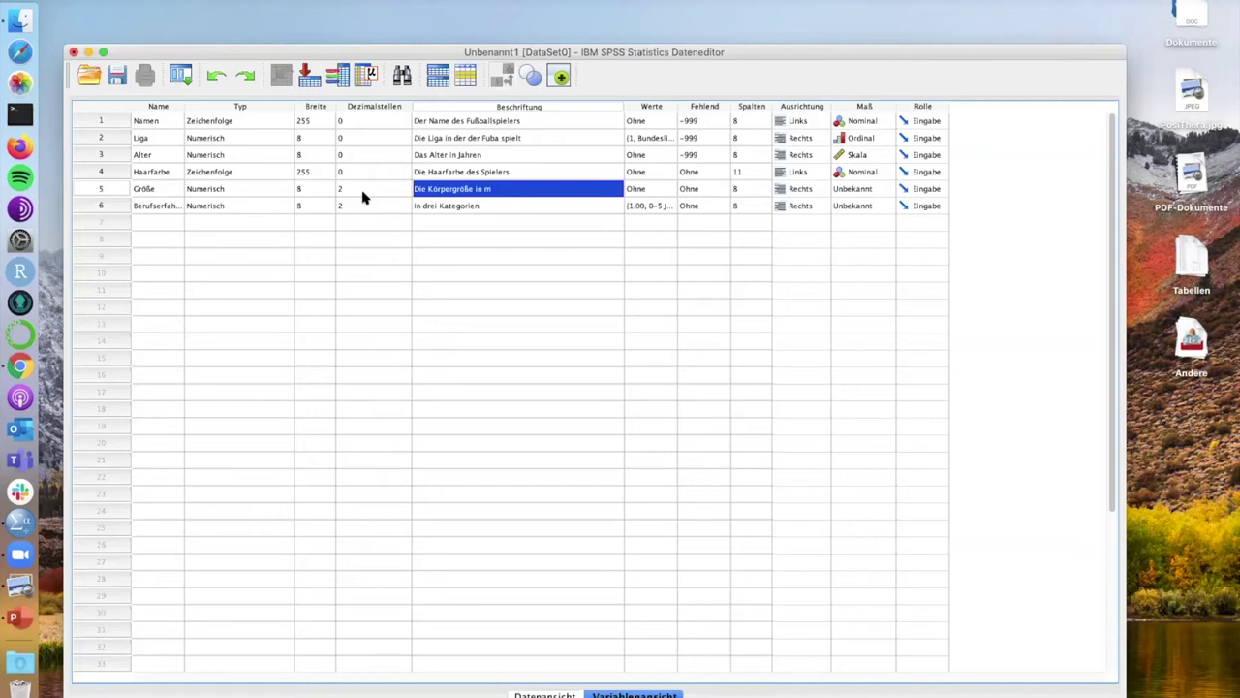
Define -999 as a discrete missing value for the variable Größe
{"action": "left_click", "coordinate": [653, 193]}
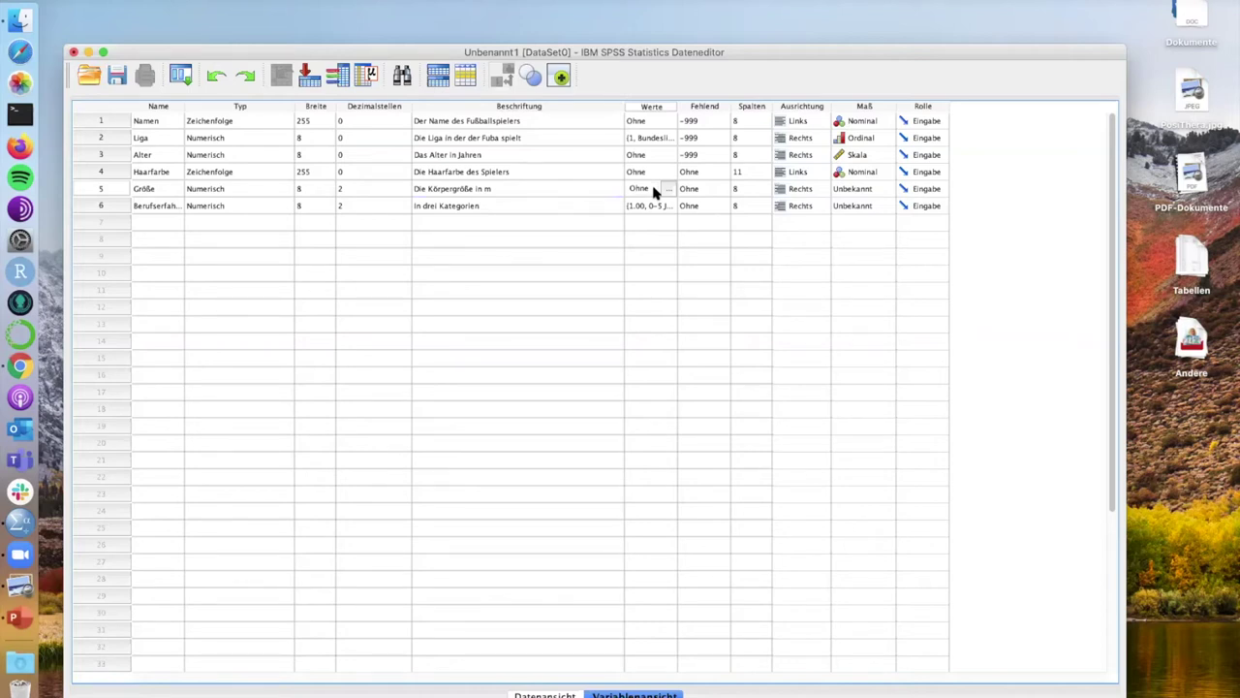
{"action": "left_click", "coordinate": [714, 190]}
{"action": "left_click", "coordinate": [717, 190]}
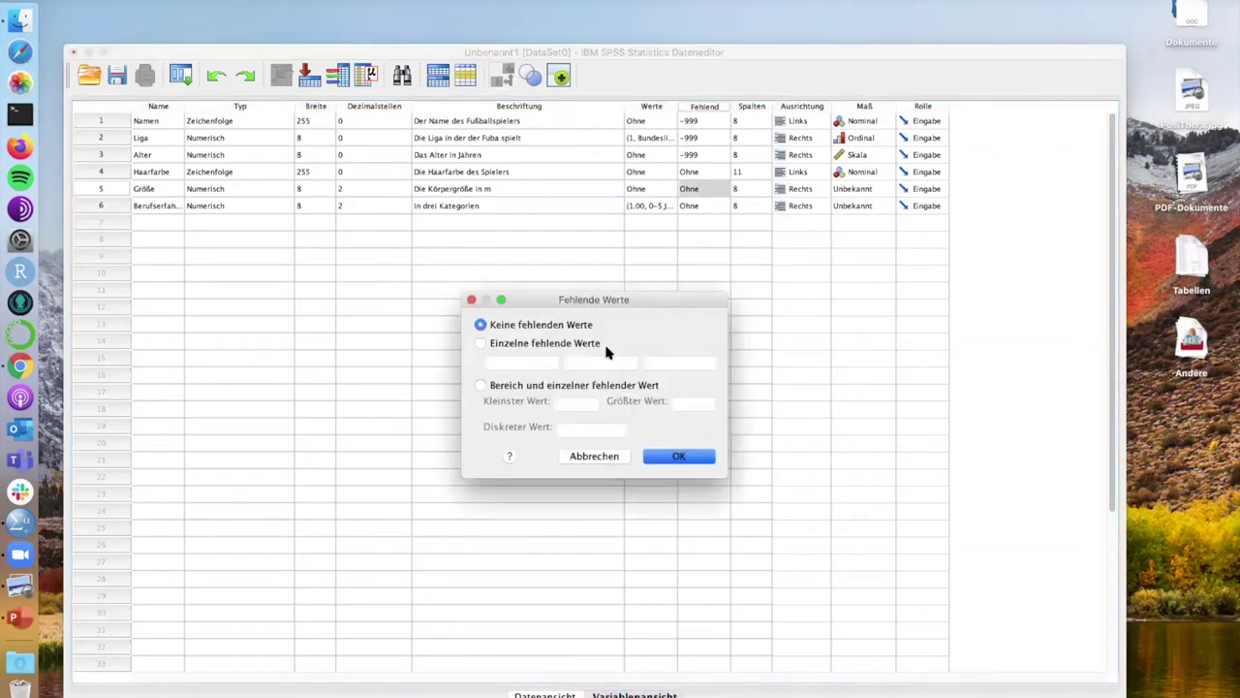
{"action": "left_click", "coordinate": [525, 361]}
{"action": "type", "text": "-999"}
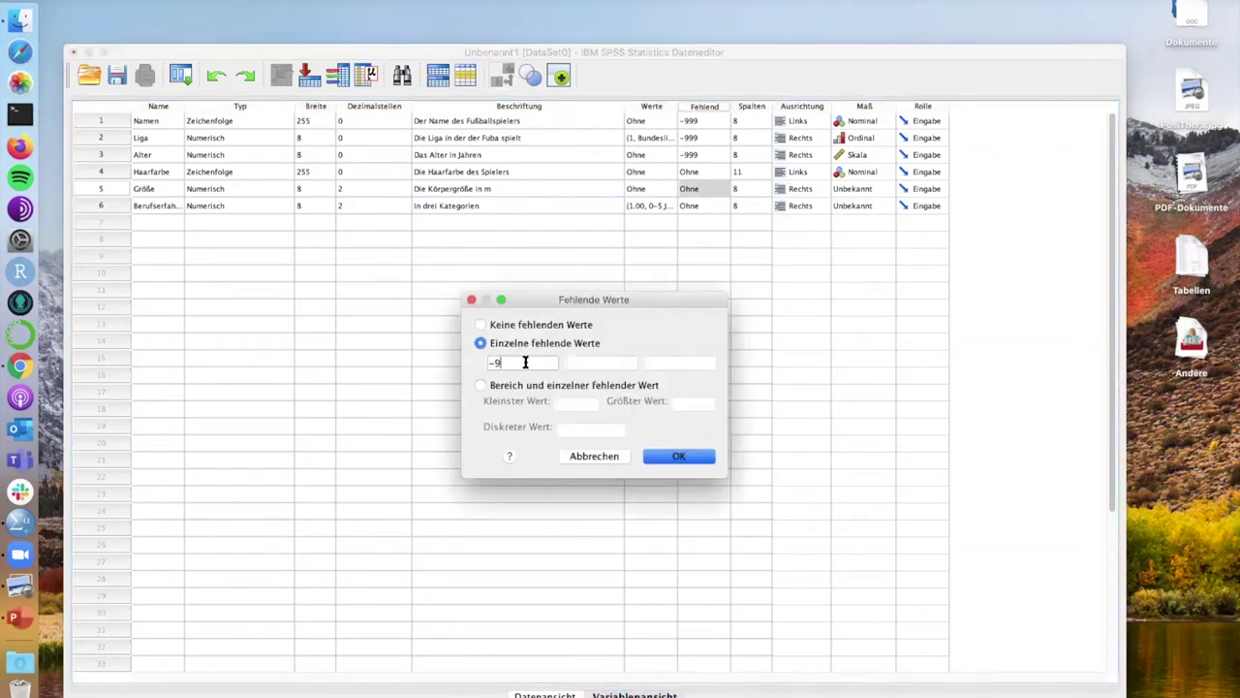
{"action": "left_click", "coordinate": [686, 456]}
Define -999 as a discrete missing value for the variable Haarfarbe
{"action": "left_click", "coordinate": [704, 171]}
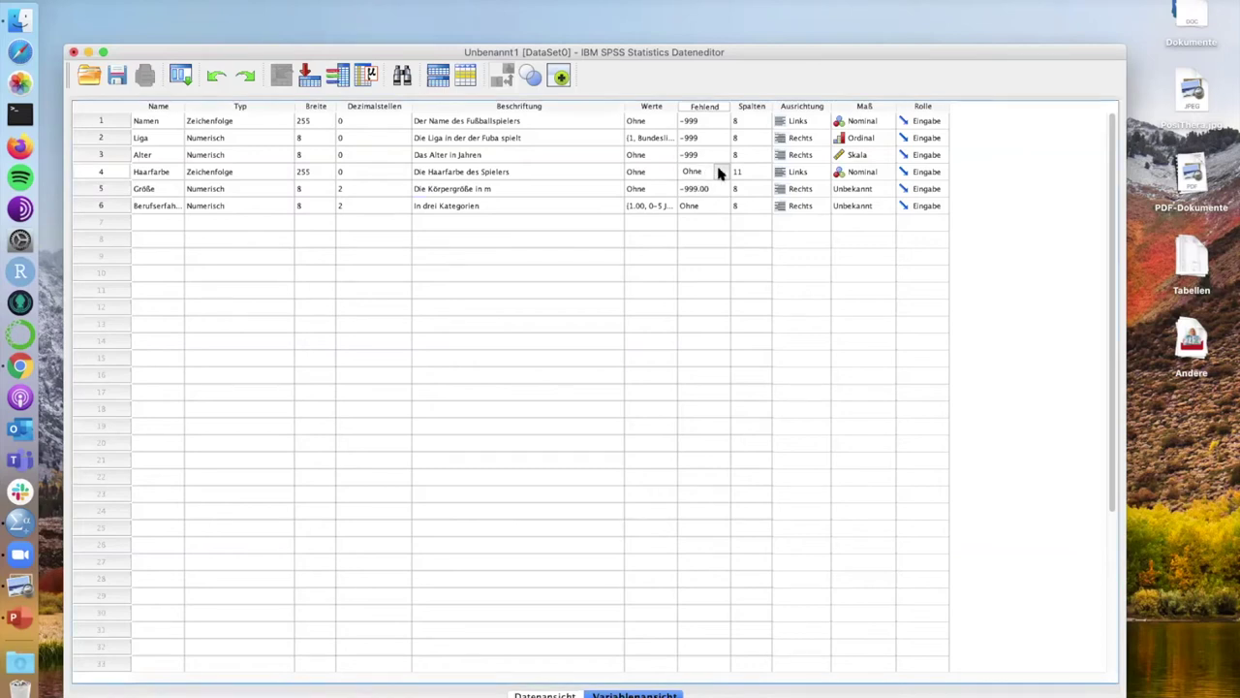
{"action": "left_click", "coordinate": [721, 171]}
{"action": "left_click", "coordinate": [533, 347]}
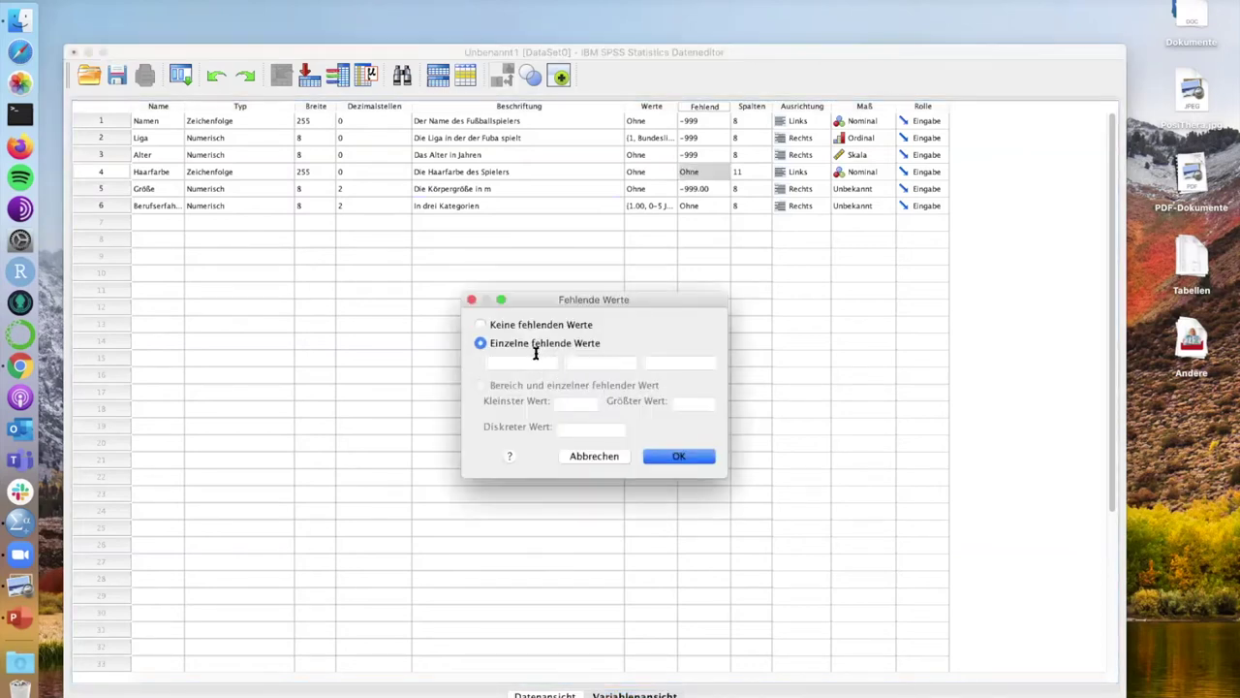
{"action": "type", "text": "-999"}
{"action": "left_click", "coordinate": [679, 457]}
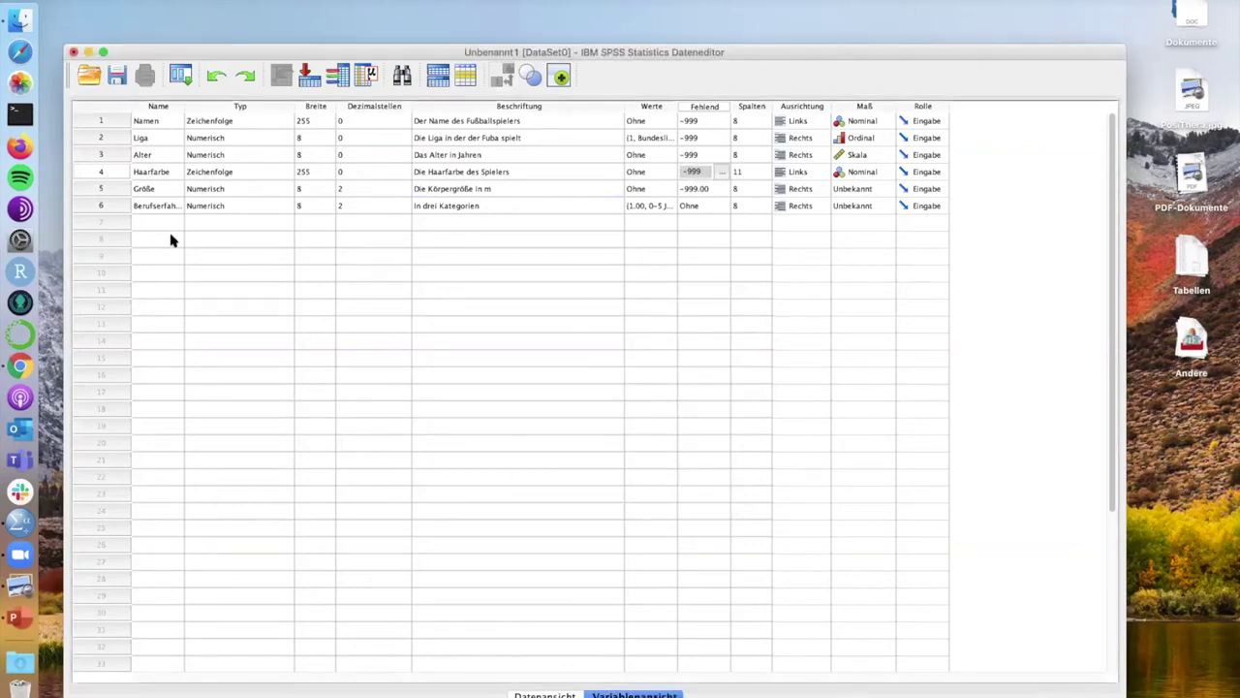
Delete the variable Berufserfahrung from the dataset
{"action": "left_click", "coordinate": [103, 207]}
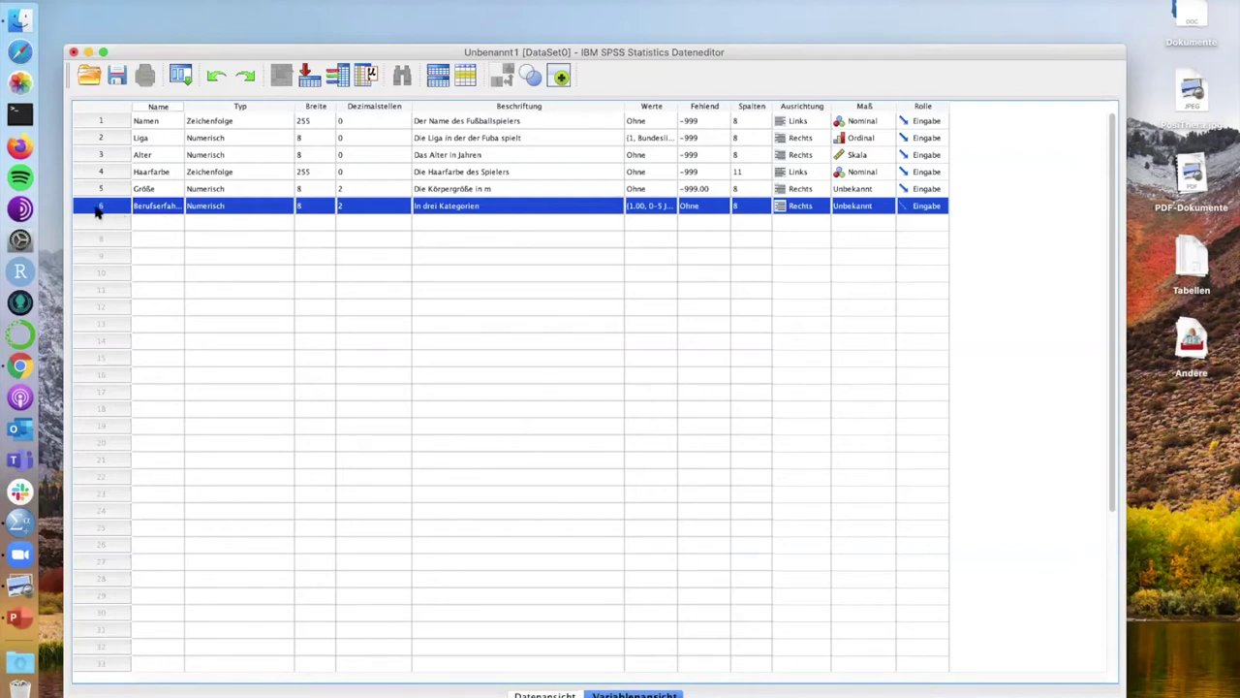
{"action": "right_click", "coordinate": [97, 213]}
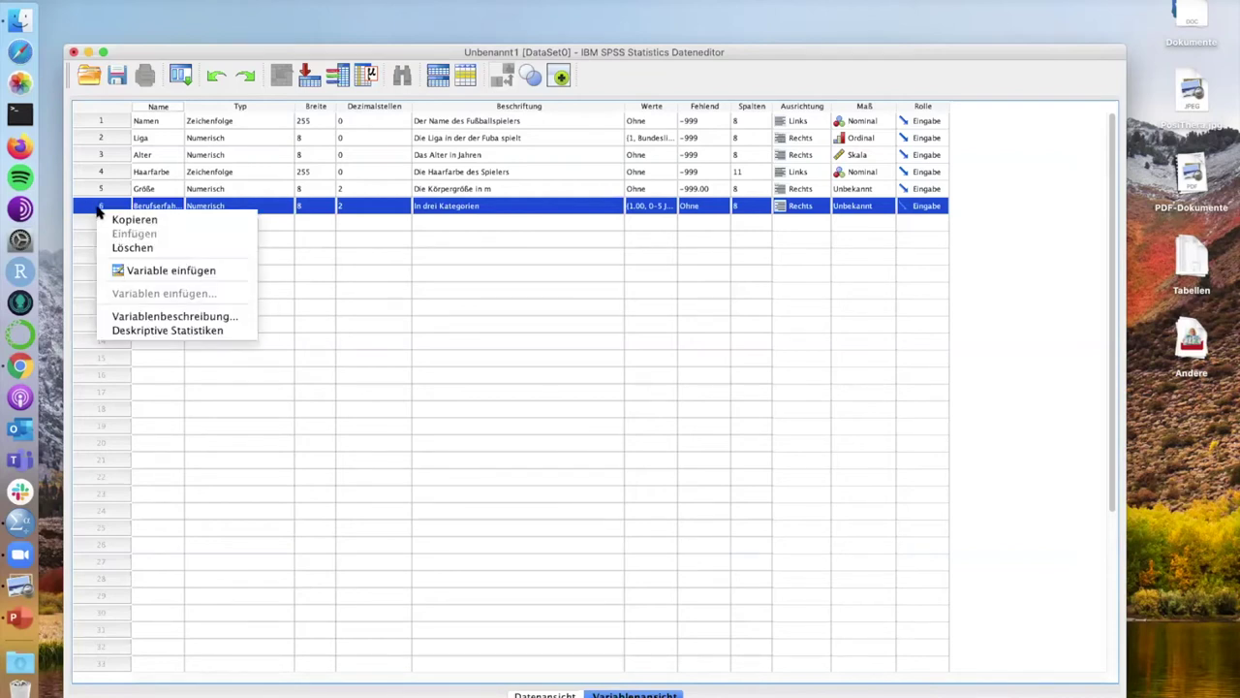
{"action": "left_click", "coordinate": [145, 249]}
{"action": "left_click_drag", "start_coordinate": [452, 57], "coordinate": [450, 82]}
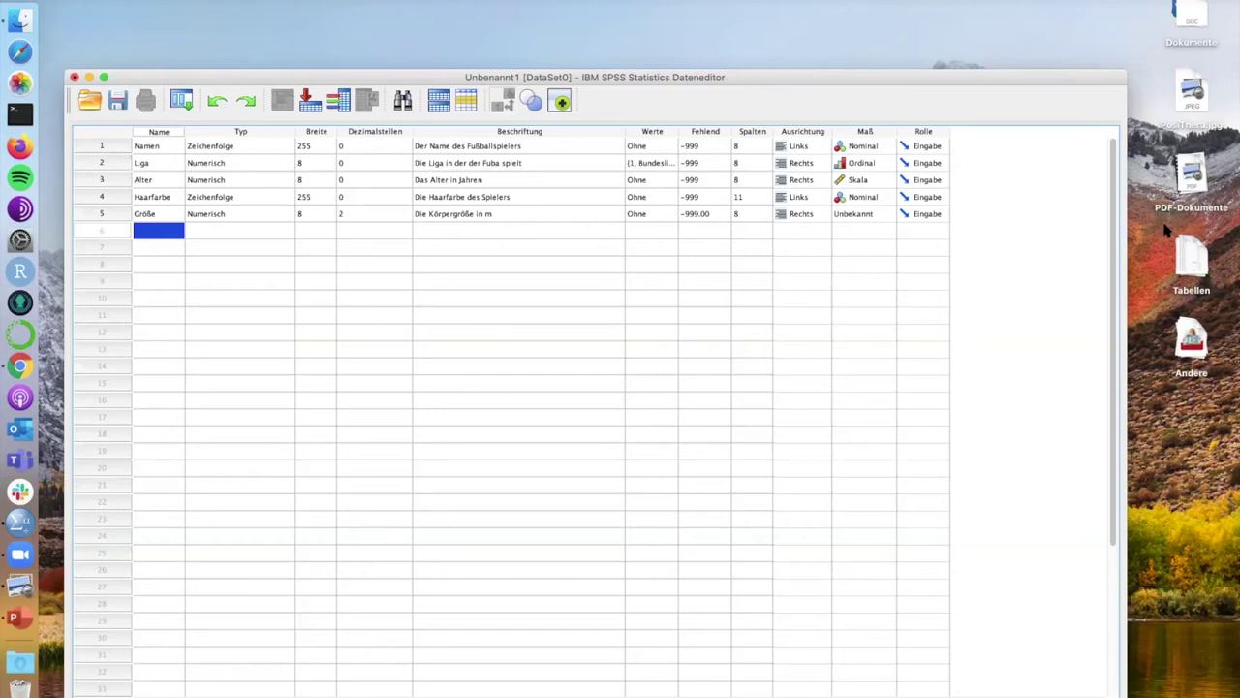
{"action": "left_click", "coordinate": [114, 218]}
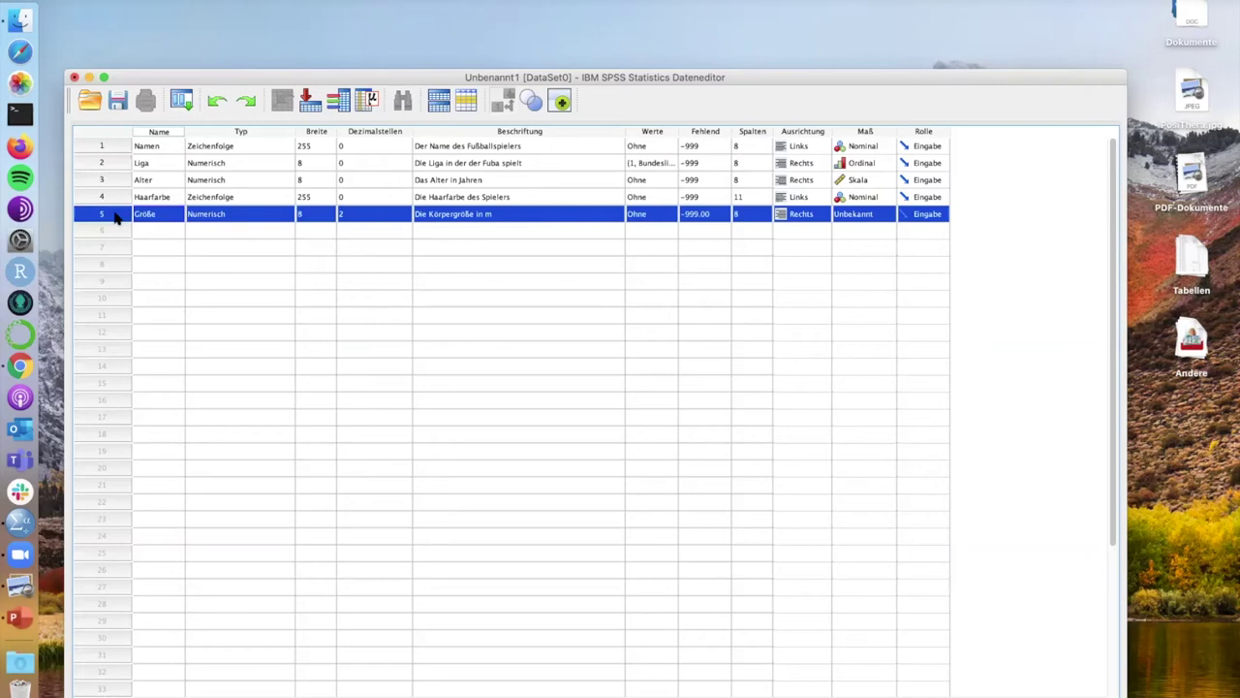
{"action": "left_click", "coordinate": [115, 197]}
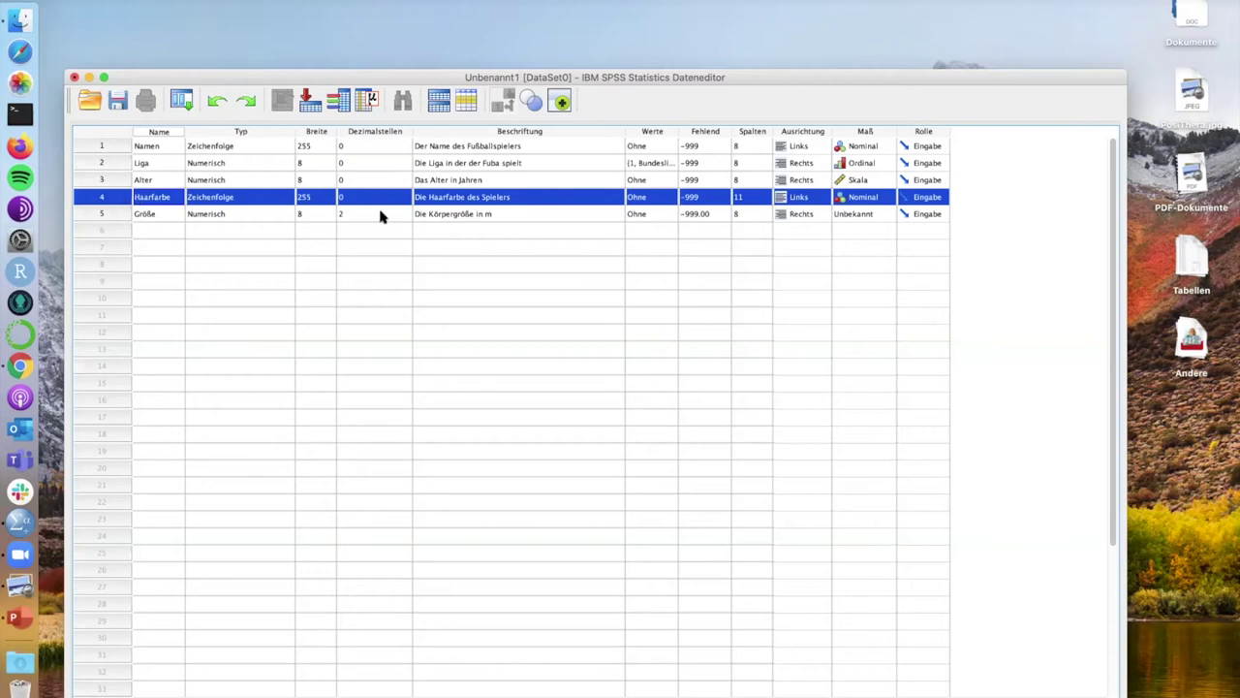
{"action": "double_click", "coordinate": [435, 201]}
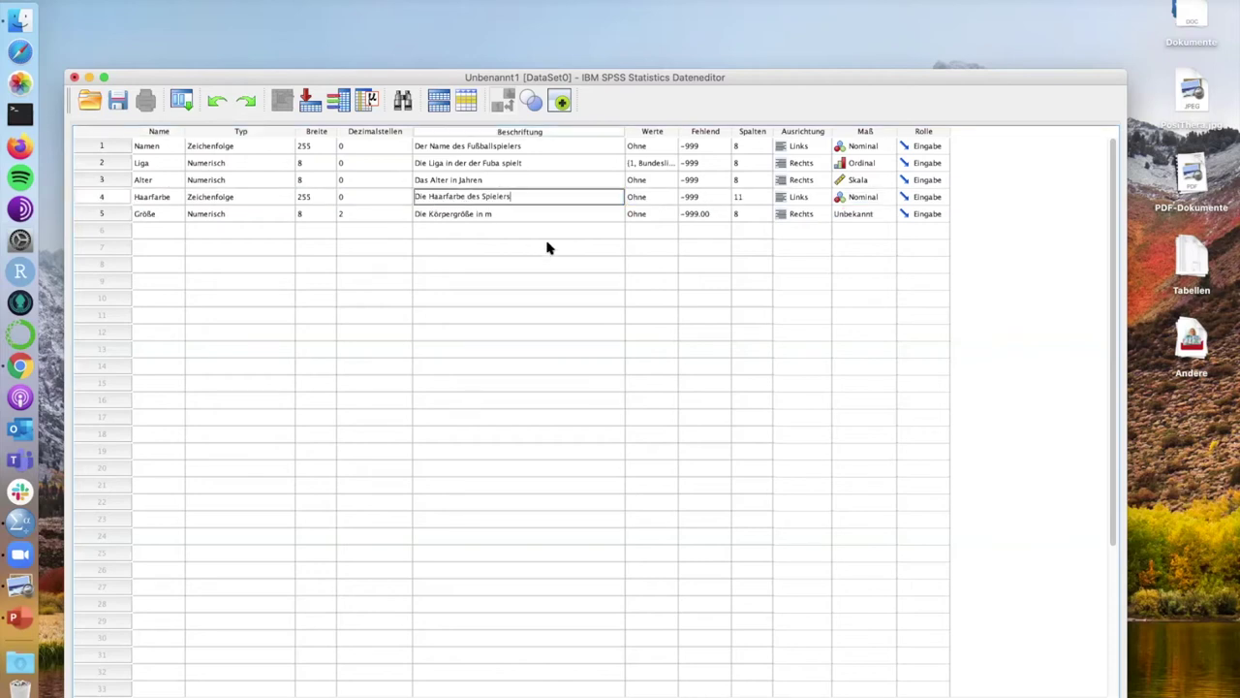
{"action": "left_click", "coordinate": [526, 215]}
{"action": "left_click", "coordinate": [525, 215]}
{"action": "left_click_drag", "start_coordinate": [525, 215], "coordinate": [392, 218]}
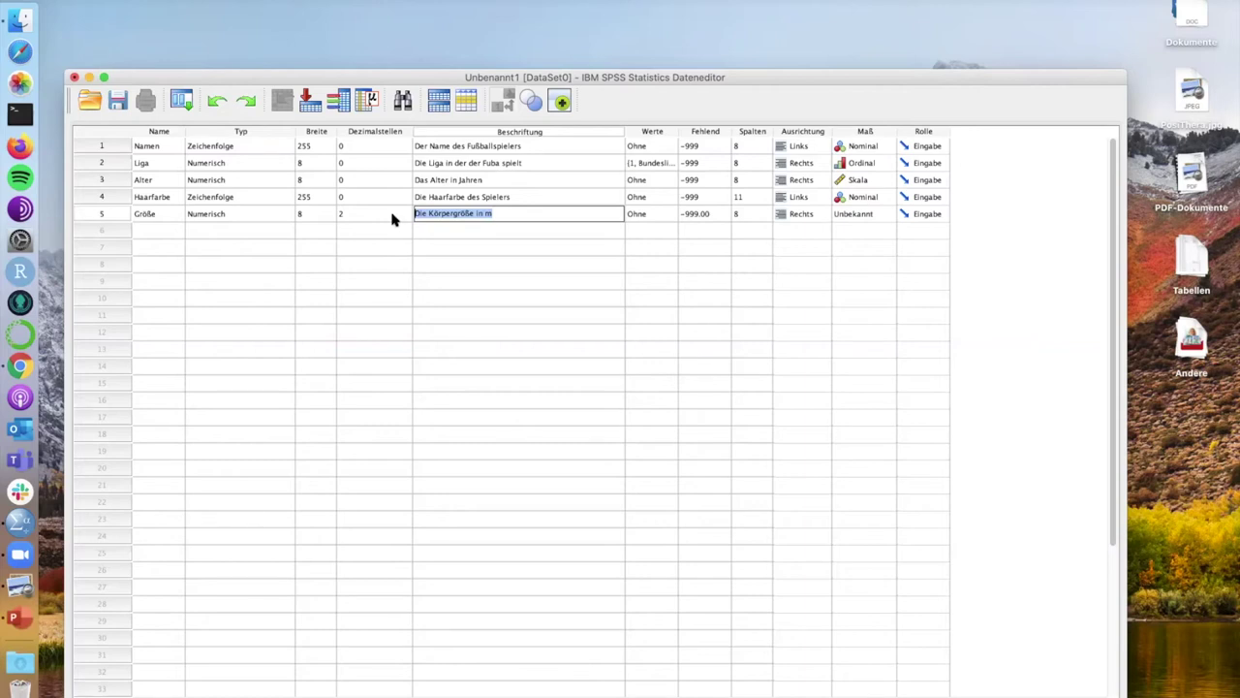
{"action": "left_click_drag", "start_coordinate": [463, 77], "coordinate": [465, 69]}
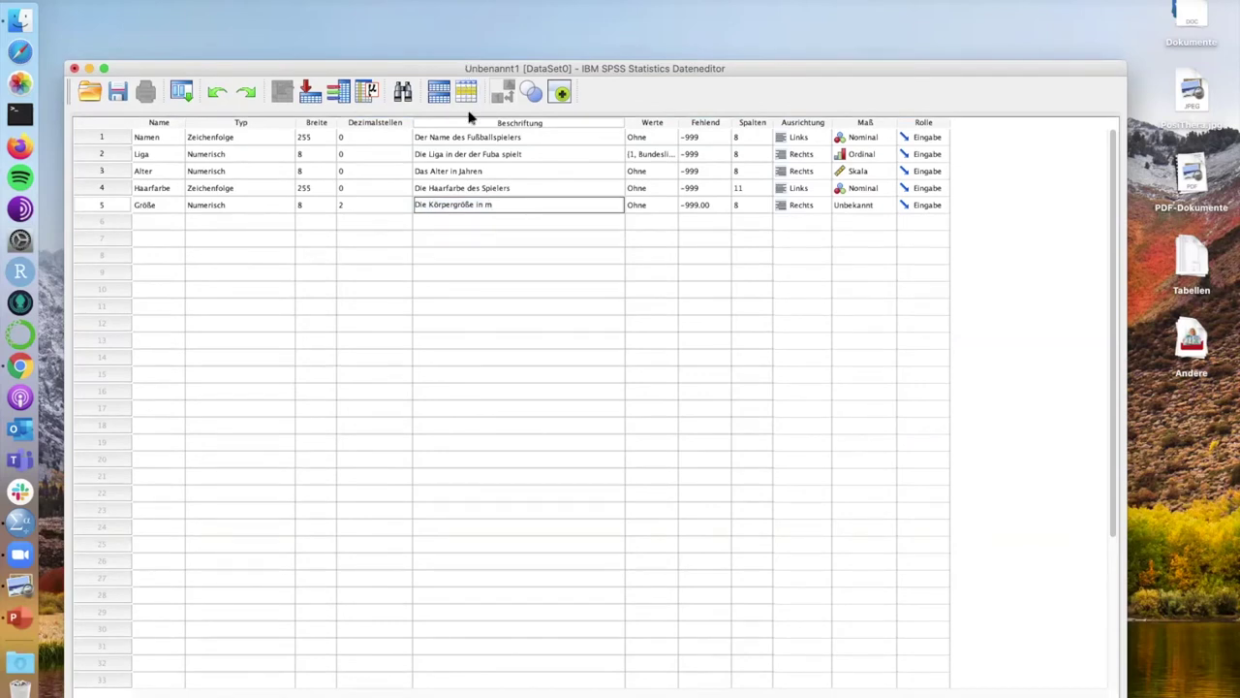
Switch to the PowerPoint slide on the SPSS structure and add "(Metadaten)" after the bullet Variablenansicht
{"action": "key", "text": "ctrl+Right"}
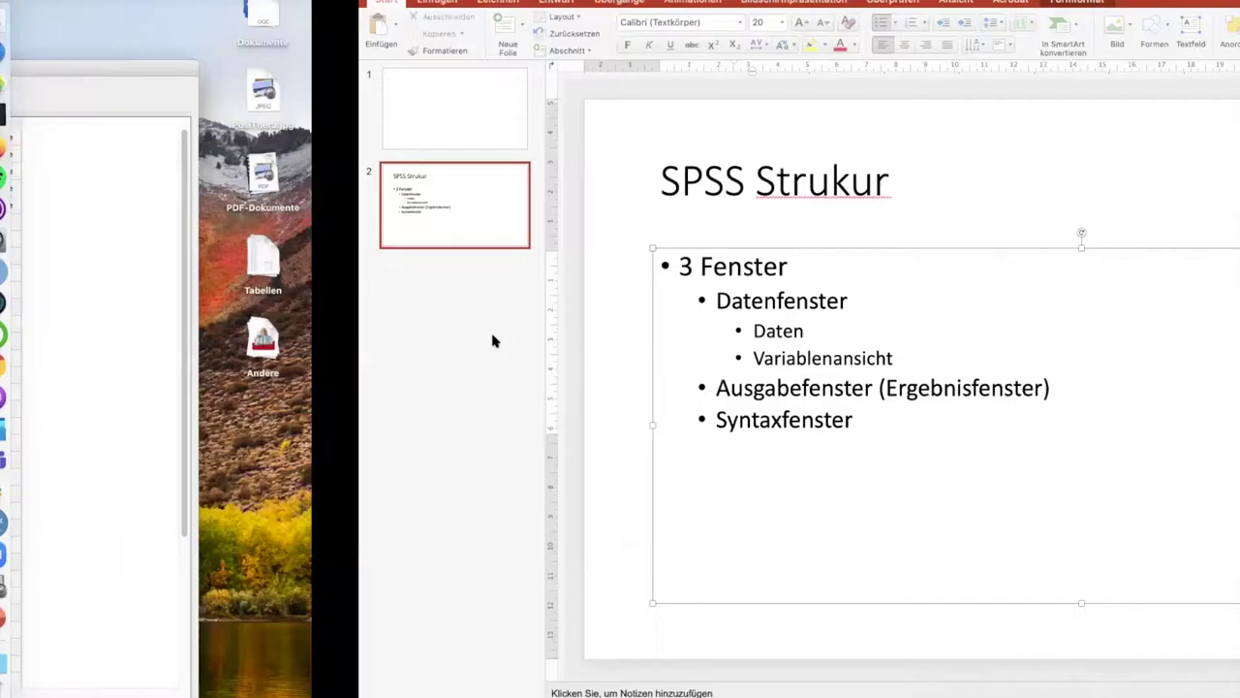
{"action": "left_click_drag", "start_coordinate": [357, 301], "coordinate": [489, 303]}
{"action": "left_click_drag", "start_coordinate": [405, 358], "coordinate": [548, 362]}
{"action": "left_click", "coordinate": [549, 361]}
{"action": "type", "text": "("}
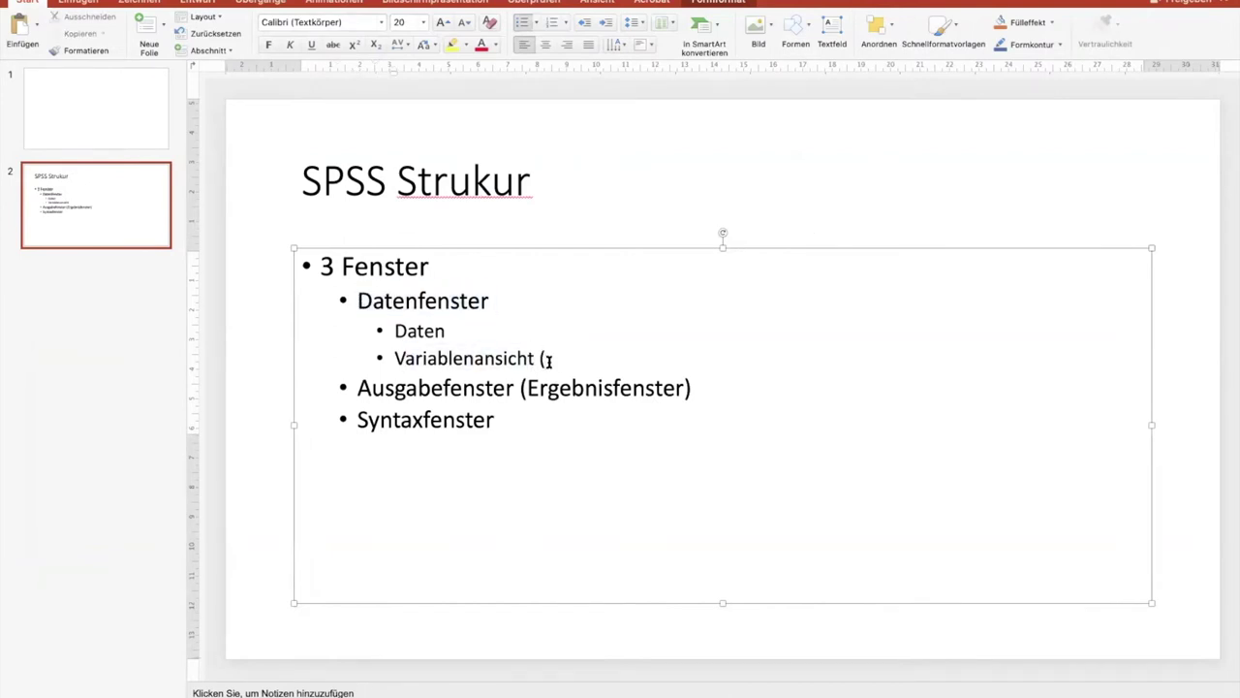
{"action": "type", "text": "Metadaten)"}
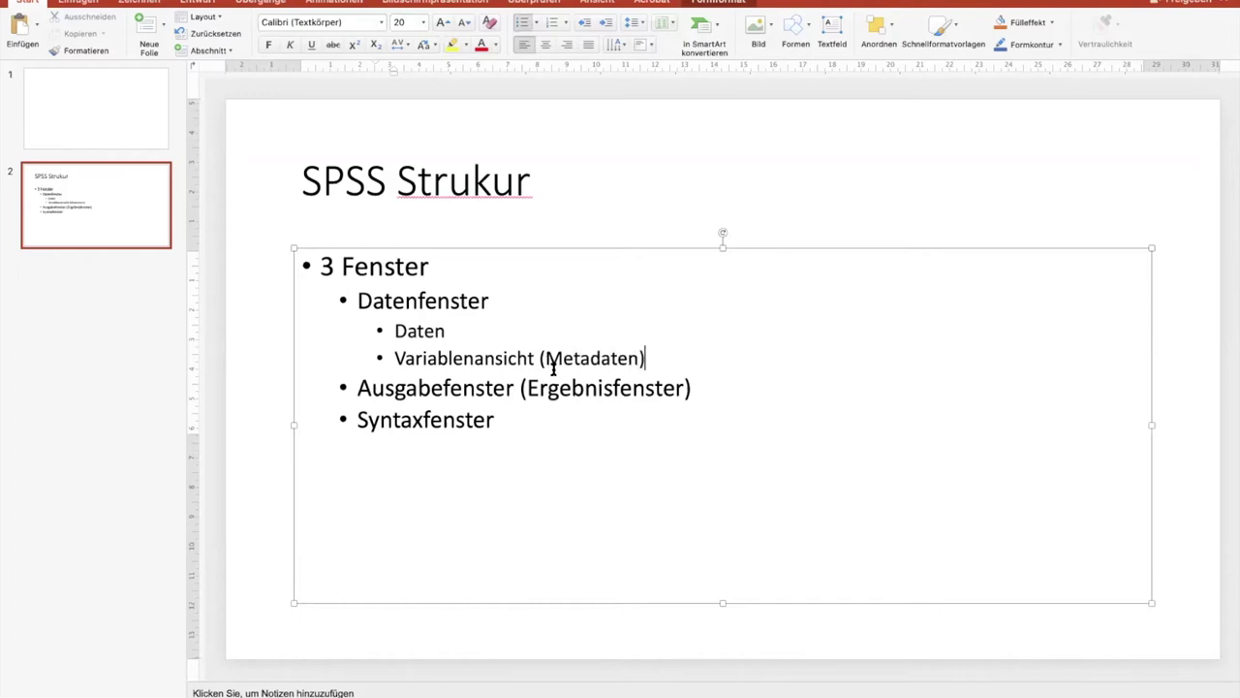
Return to the SPSS data editor, show the data view and widen the Namen column
{"action": "key", "text": "ctrl+Left"}
{"action": "left_click", "coordinate": [535, 340]}
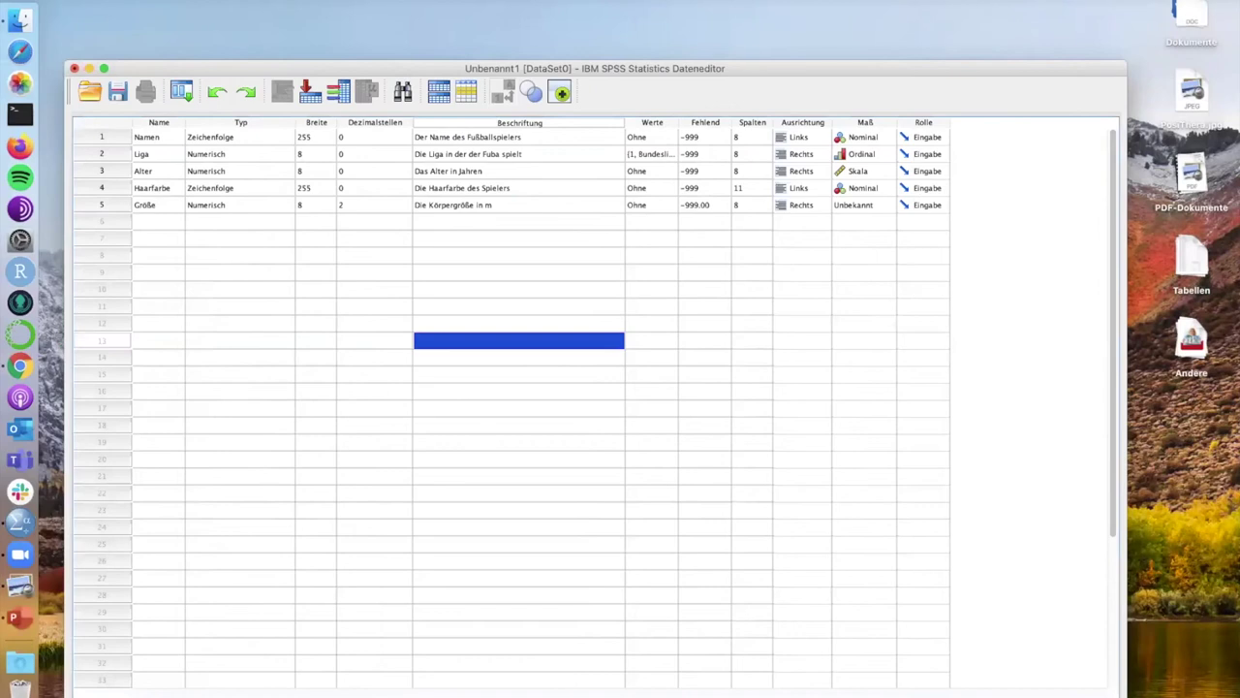
{"action": "key", "text": "super+t"}
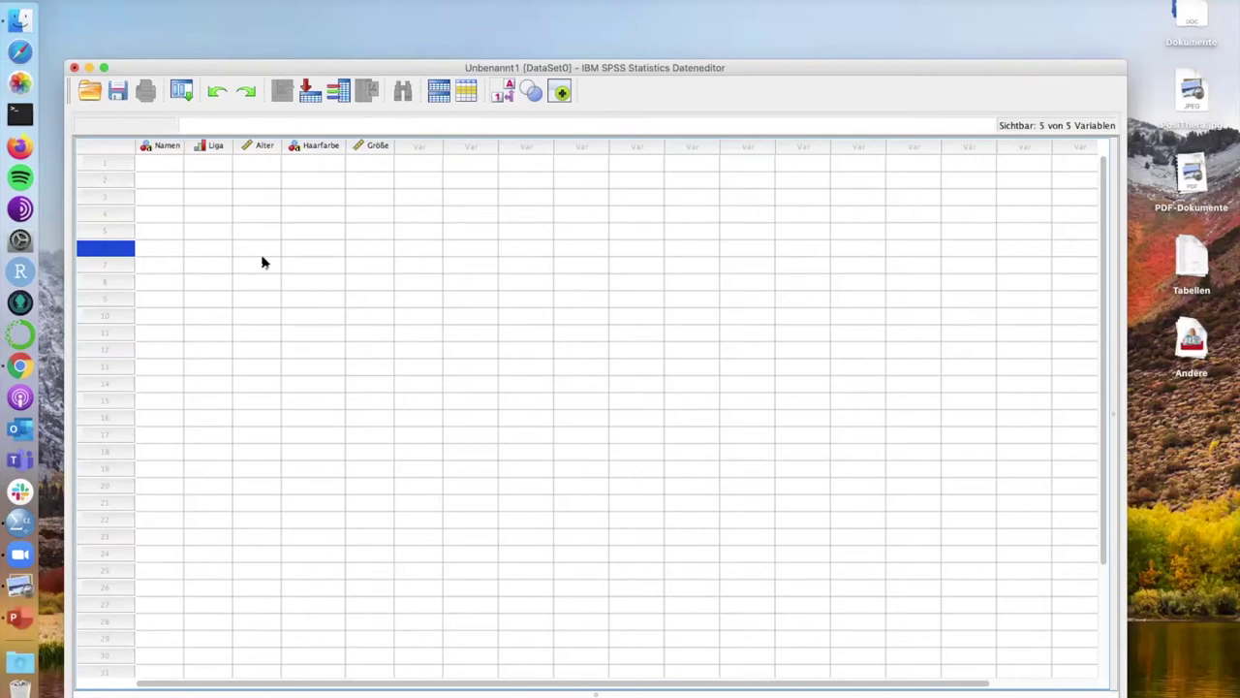
{"action": "left_click_drag", "start_coordinate": [184, 145], "coordinate": [230, 146]}
Enter "Mats Hummels" as the Namen value of the first case
{"action": "left_click", "coordinate": [200, 163]}
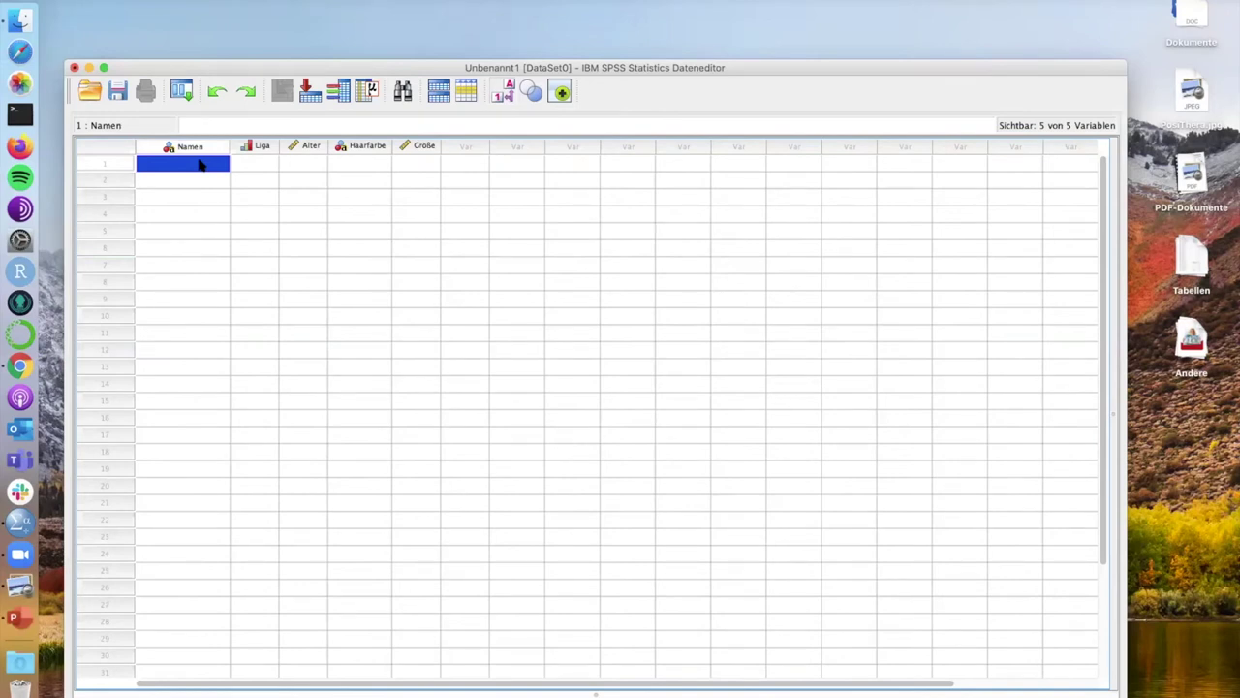
{"action": "type", "text": "Math"}
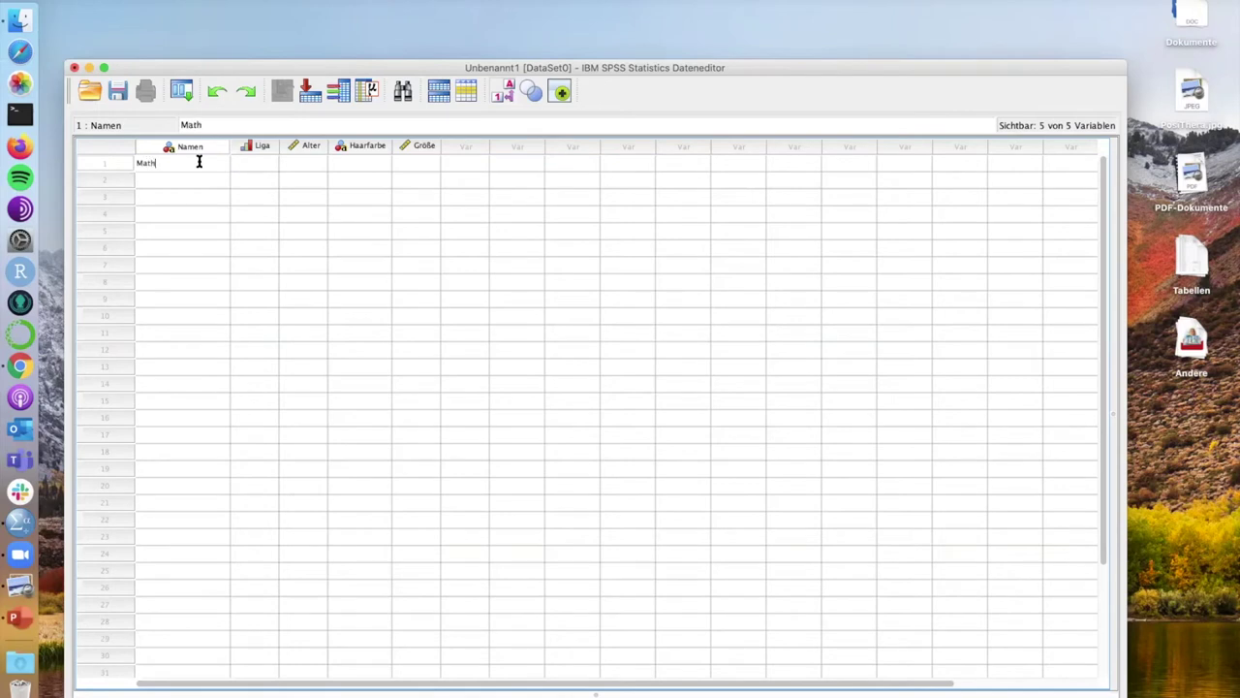
{"action": "key", "text": "BackSpace"}
{"action": "type", "text": "s Hummels"}
{"action": "left_click", "coordinate": [250, 163]}
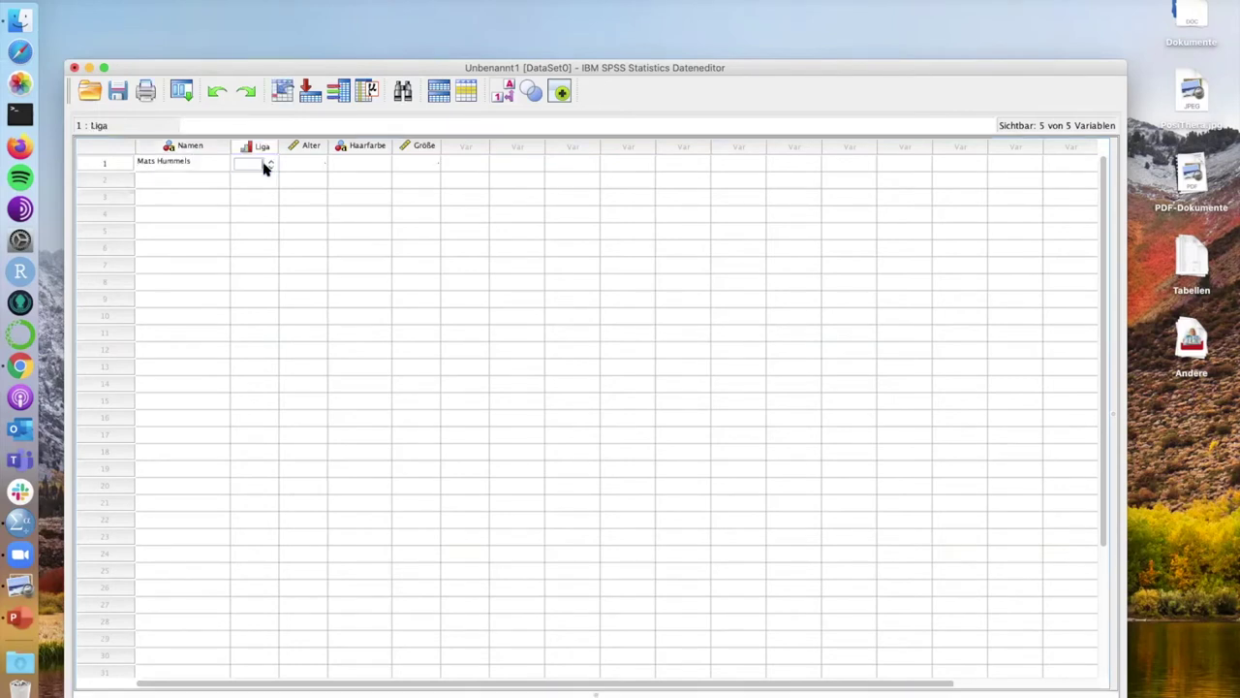
Fill in the first case with Liga Bundesliga, Alter 31 and Haarfarbe dunkel
{"action": "left_click", "coordinate": [267, 165]}
{"action": "left_click", "coordinate": [300, 165]}
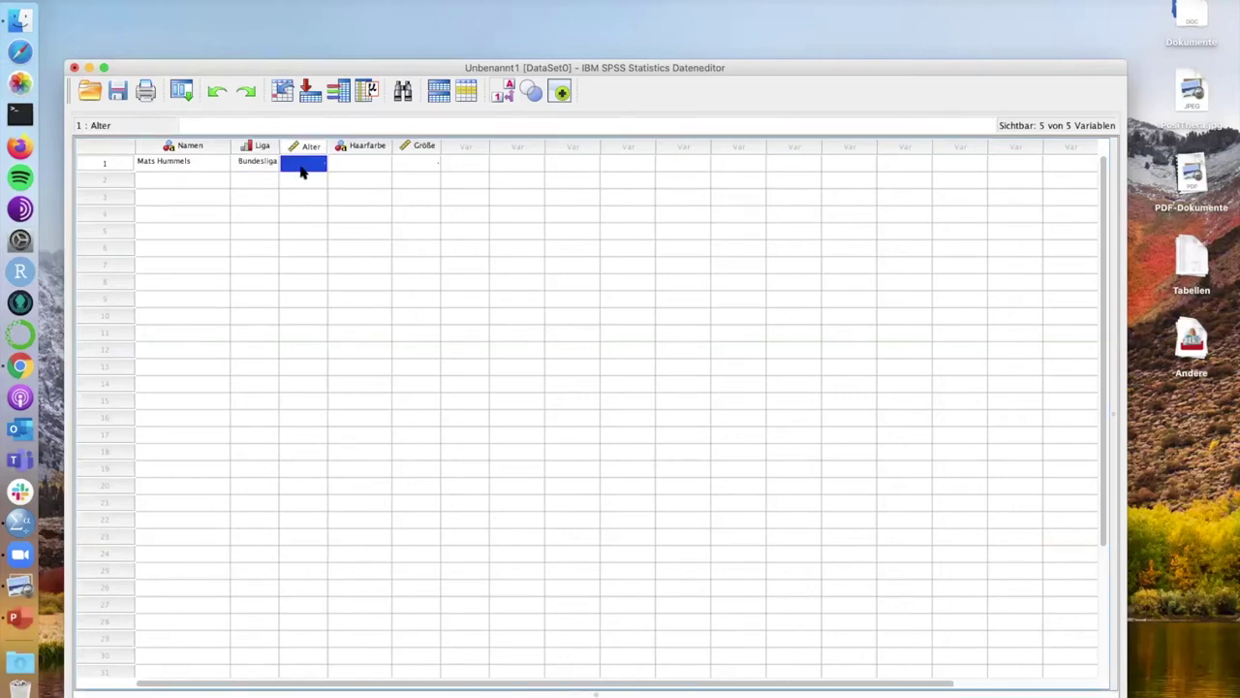
{"action": "type", "text": "31"}
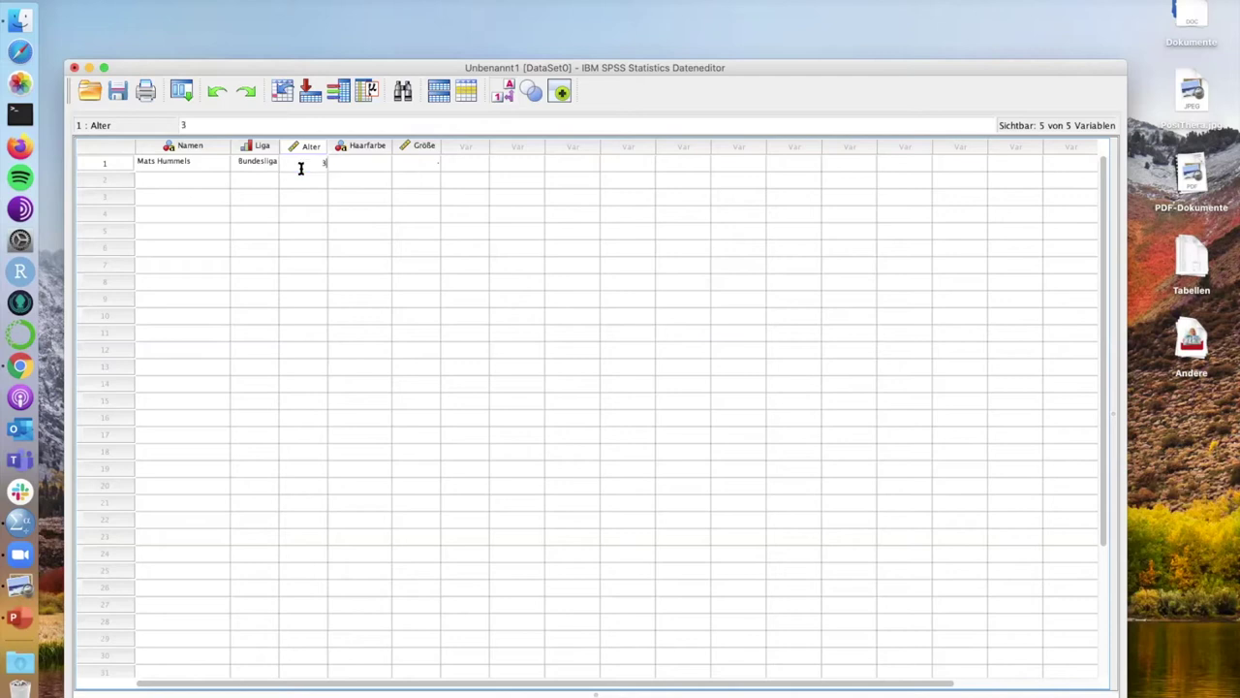
{"action": "left_click", "coordinate": [354, 171]}
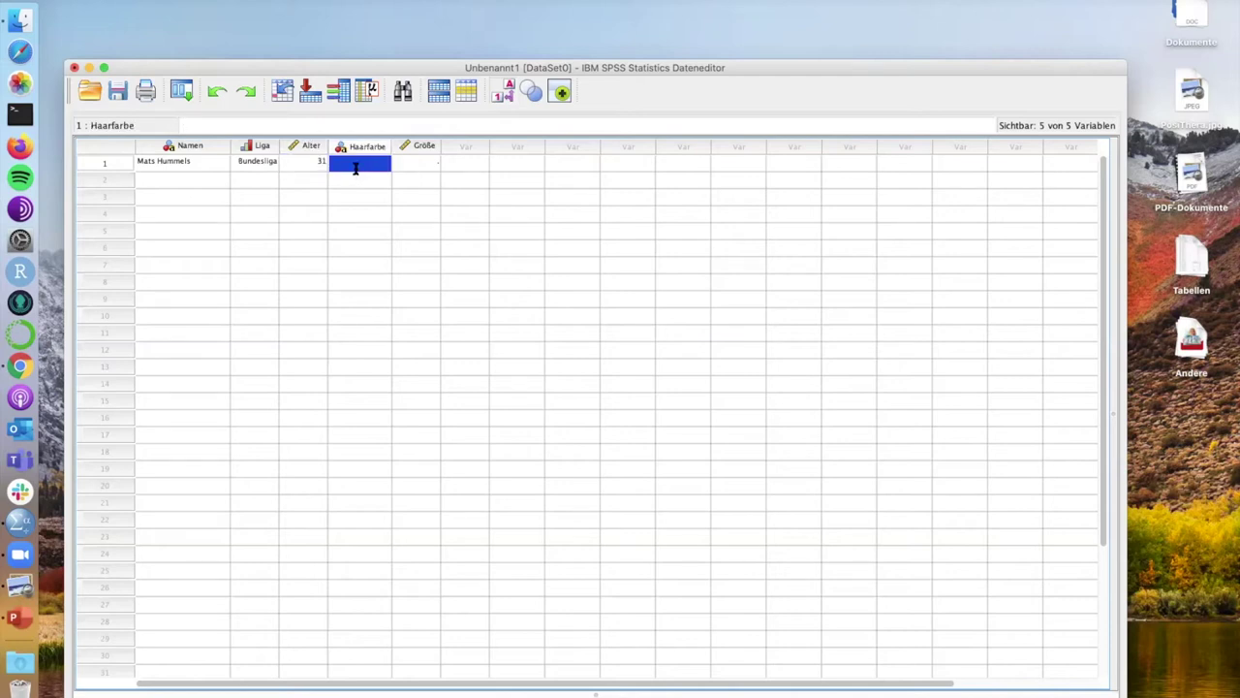
{"action": "type", "text": "dunkel"}
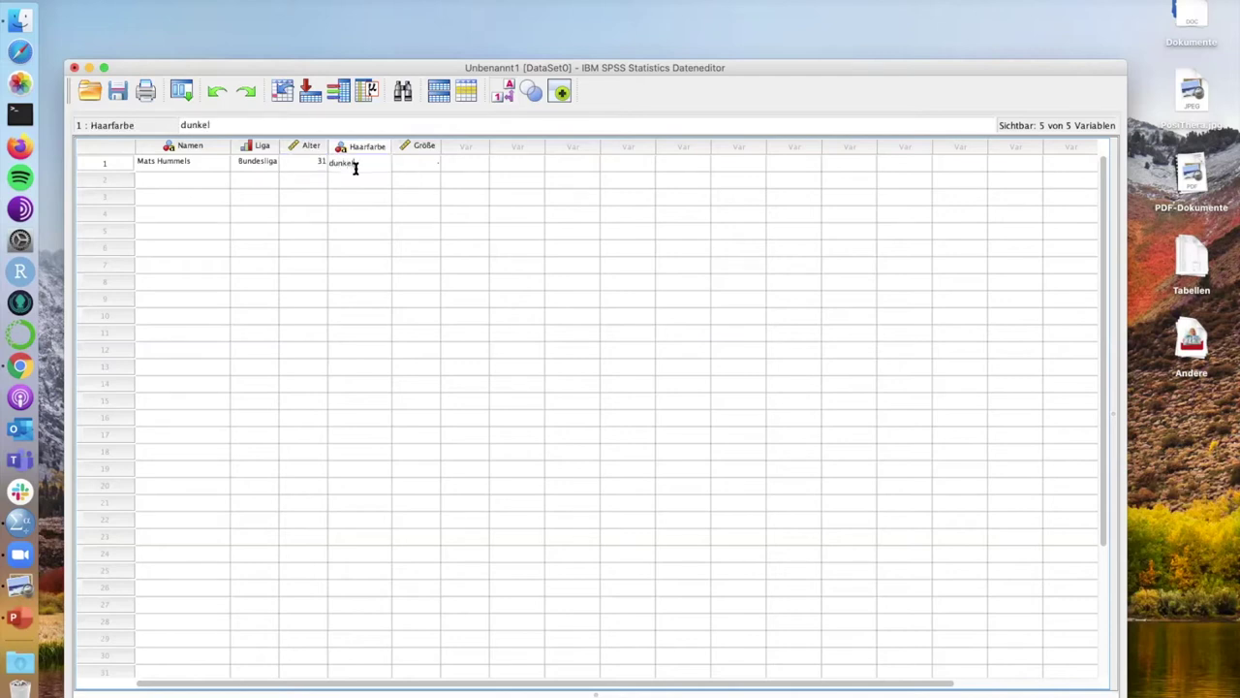
Enter 190 as the Größe value of the first case
{"action": "left_click", "coordinate": [407, 160]}
{"action": "type", "text": "190"}
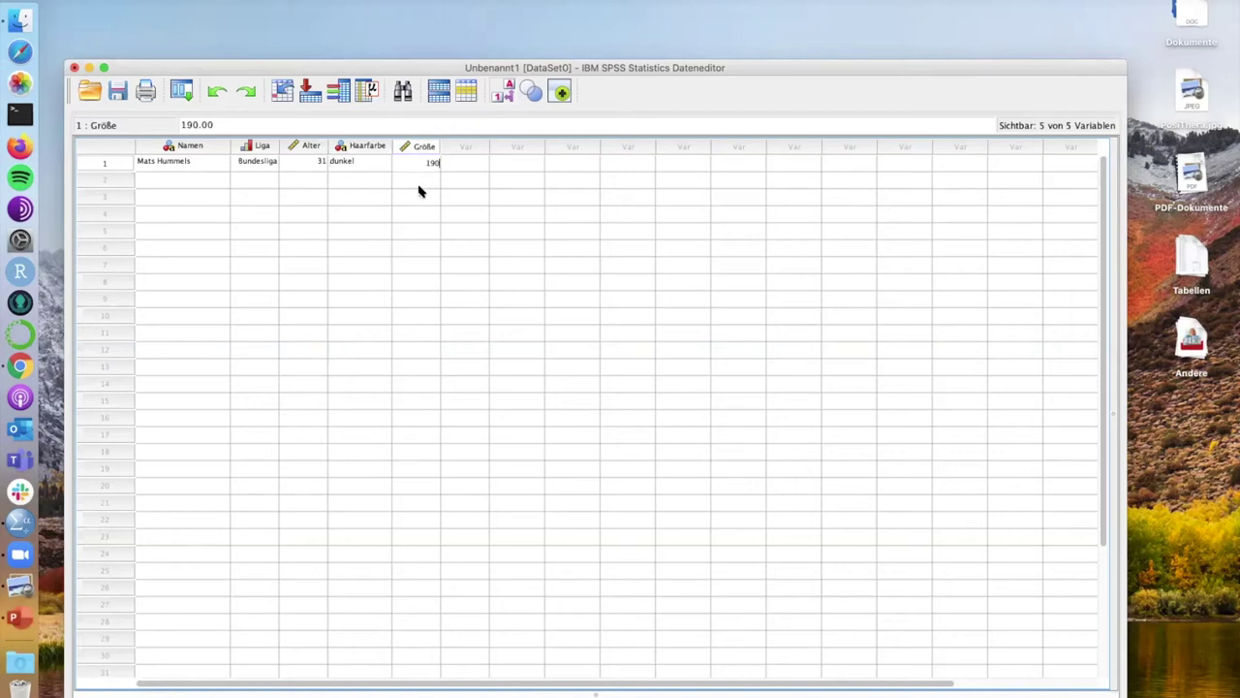
{"action": "key", "text": "Return"}
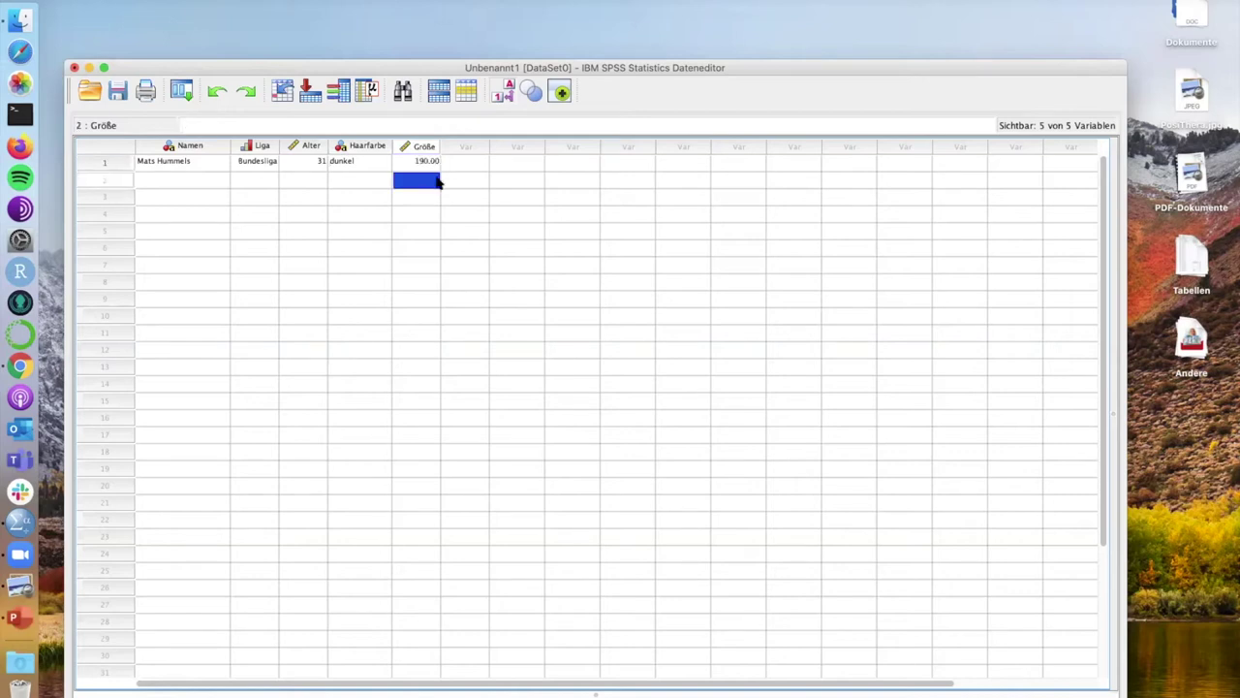
{"action": "left_click", "coordinate": [433, 165]}
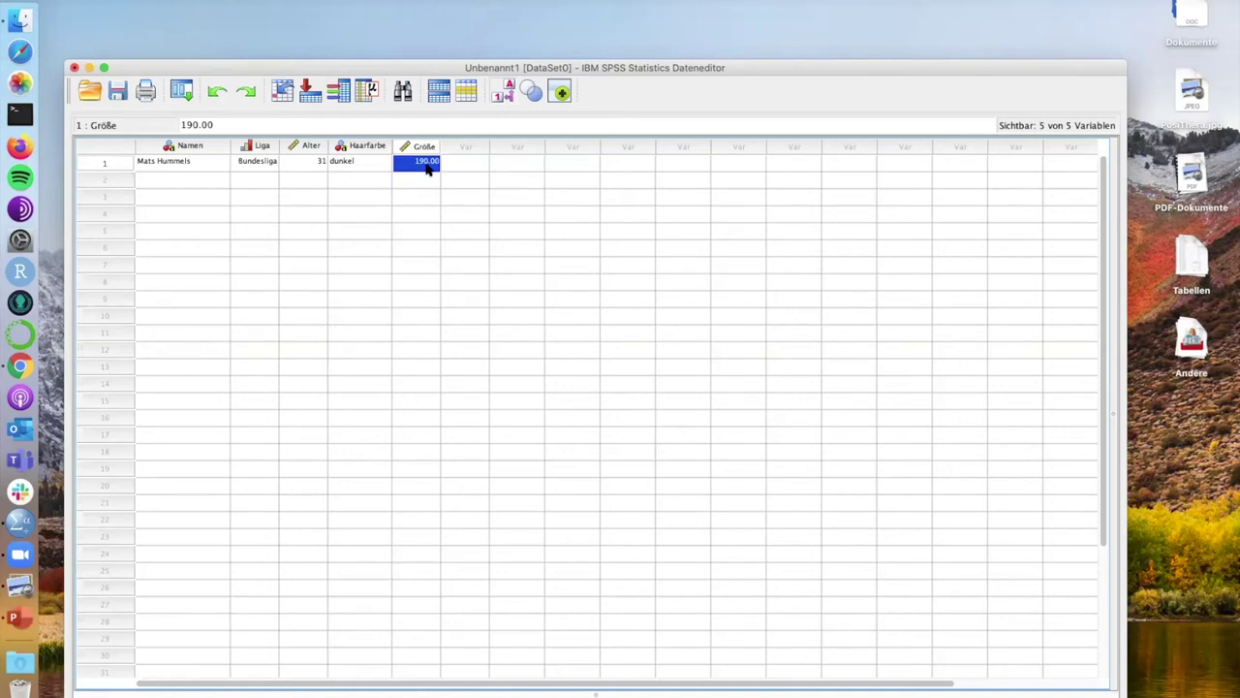
{"action": "type", "text": "190"}
{"action": "key", "text": "Return"}
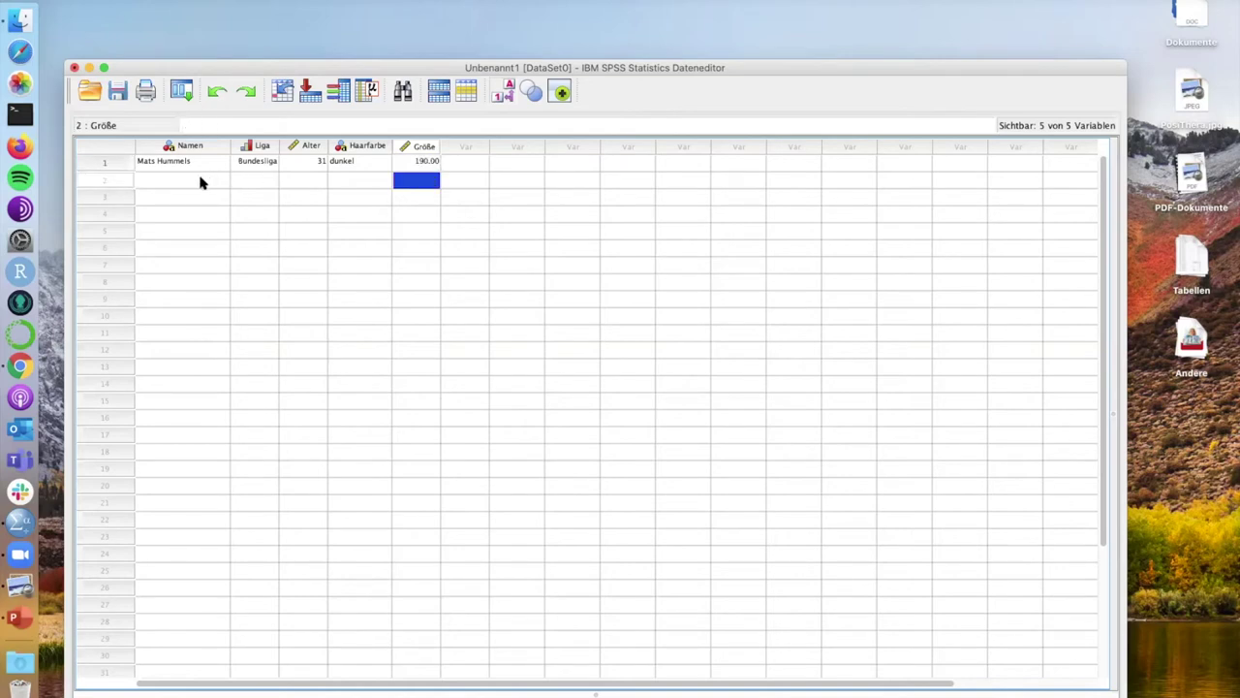
Enter "Marco Reus" as the Namen value of the second case
{"action": "left_click", "coordinate": [202, 182]}
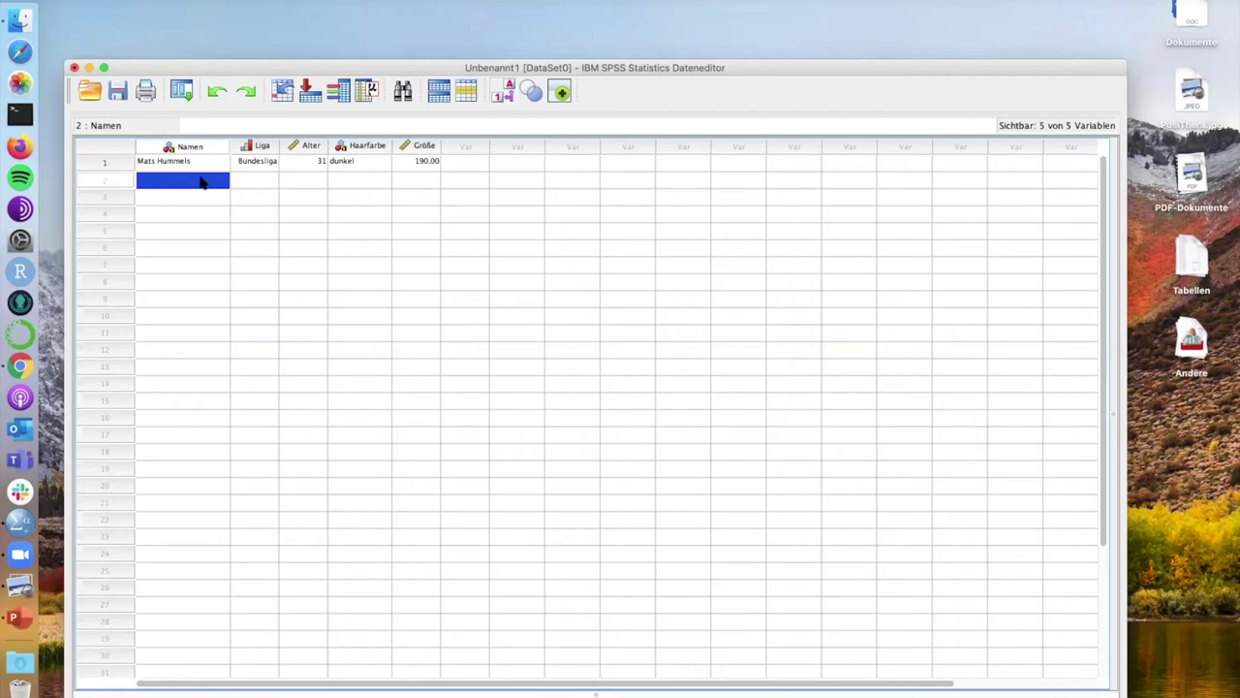
{"action": "type", "text": "Marco"}
{"action": "type", "text": " Rheu"}
{"action": "key", "text": "BackSpace"}
{"action": "key", "text": "BackSpace"}
{"action": "key", "text": "BackSpace"}
{"action": "type", "text": "eus"}
{"action": "key", "text": "Tab"}
Fill in the second case with Liga Bundesliga, Alter 31 and Haarfarbe hell
{"action": "left_click", "coordinate": [263, 181]}
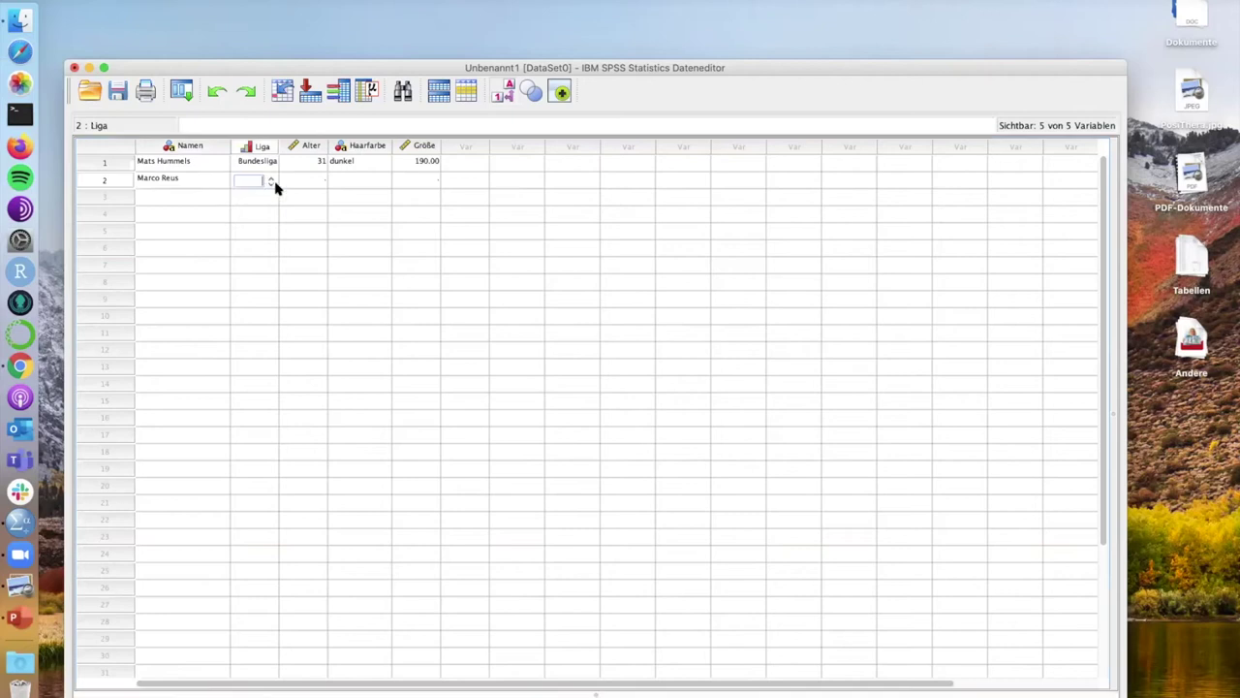
{"action": "type", "text": "1"}
{"action": "key", "text": "Return"}
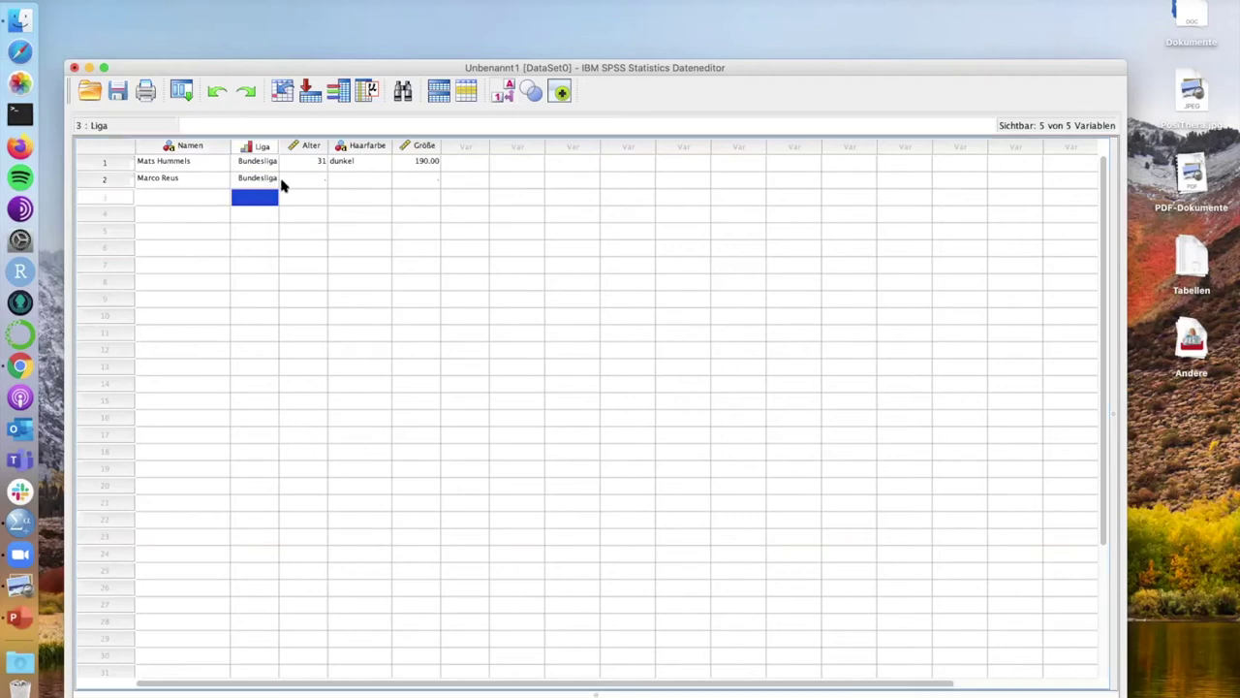
{"action": "left_click", "coordinate": [313, 178]}
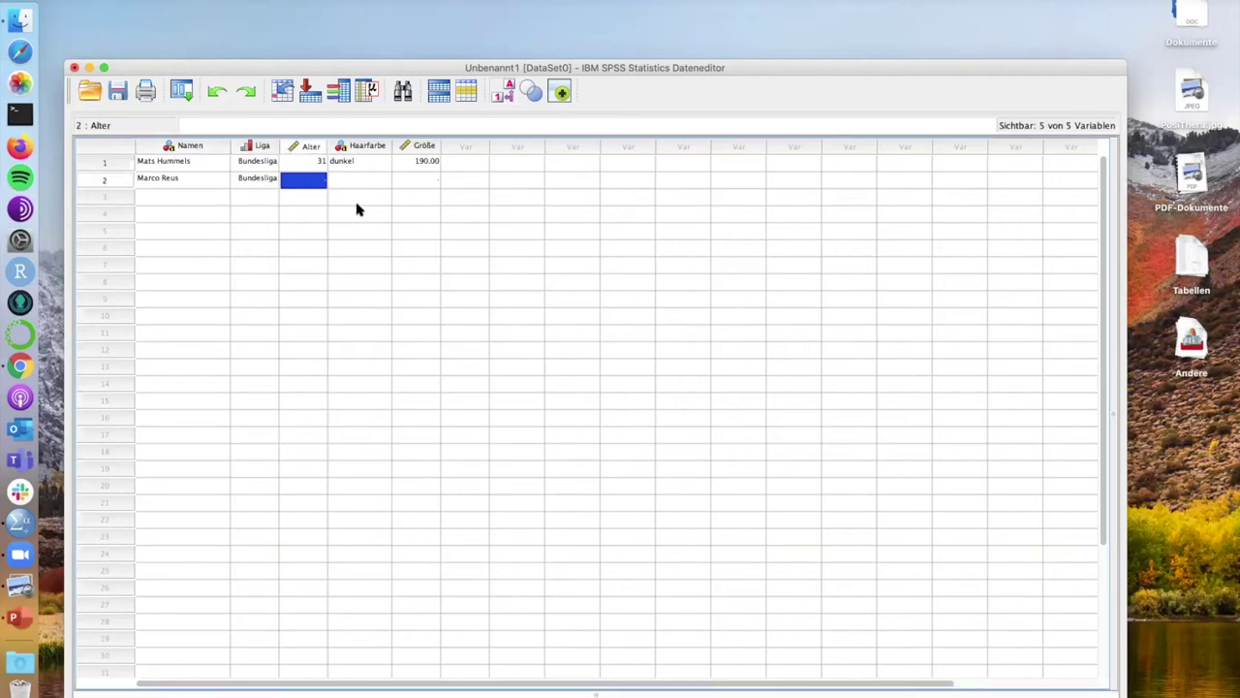
{"action": "type", "text": "31"}
{"action": "left_click", "coordinate": [355, 184]}
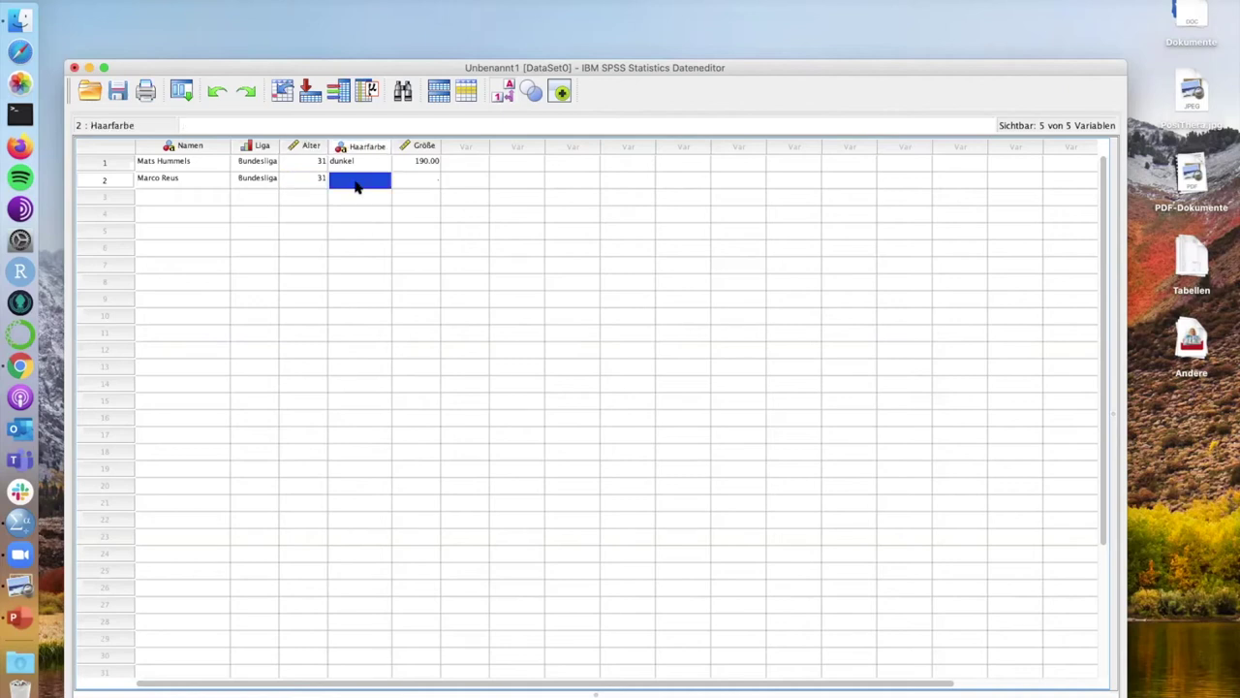
{"action": "left_click", "coordinate": [355, 183]}
{"action": "type", "text": "hell"}
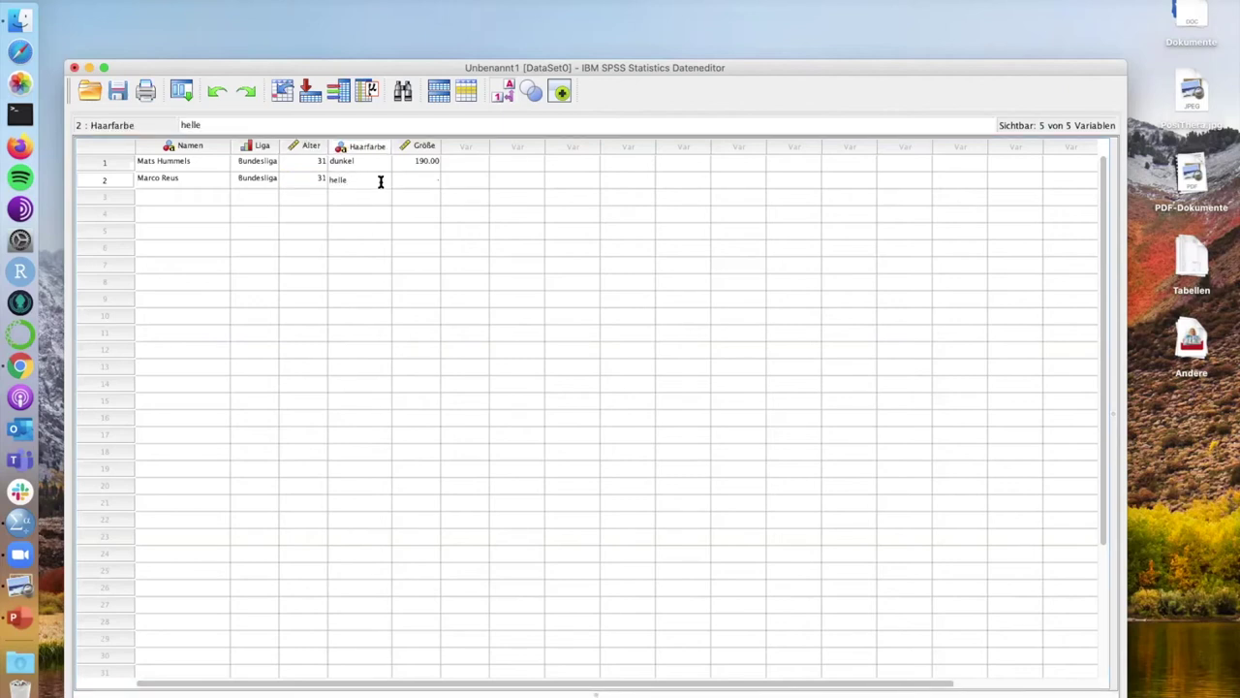
Enter 180 as the Größe value of the second case
{"action": "left_click", "coordinate": [423, 181]}
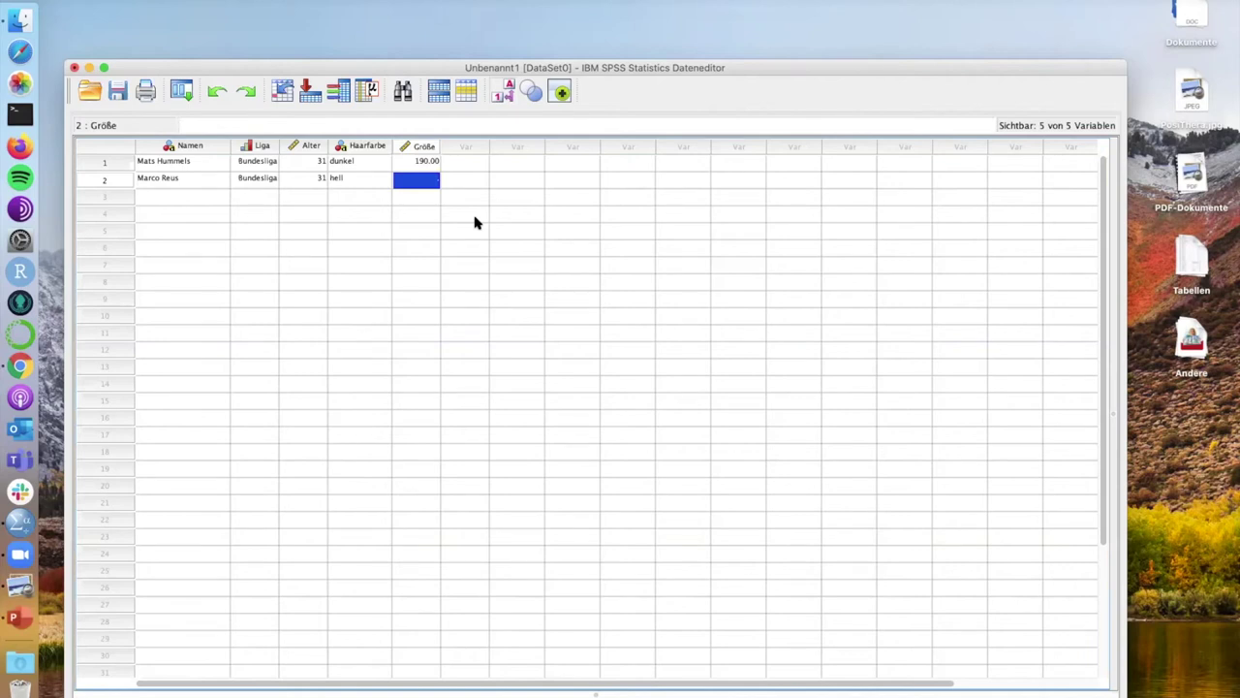
{"action": "type", "text": "183"}
{"action": "key", "text": "BackSpace"}
{"action": "key", "text": "BackSpace"}
{"action": "key", "text": "BackSpace"}
{"action": "type", "text": "1,"}
{"action": "type", "text": "80"}
{"action": "key", "text": "Return"}
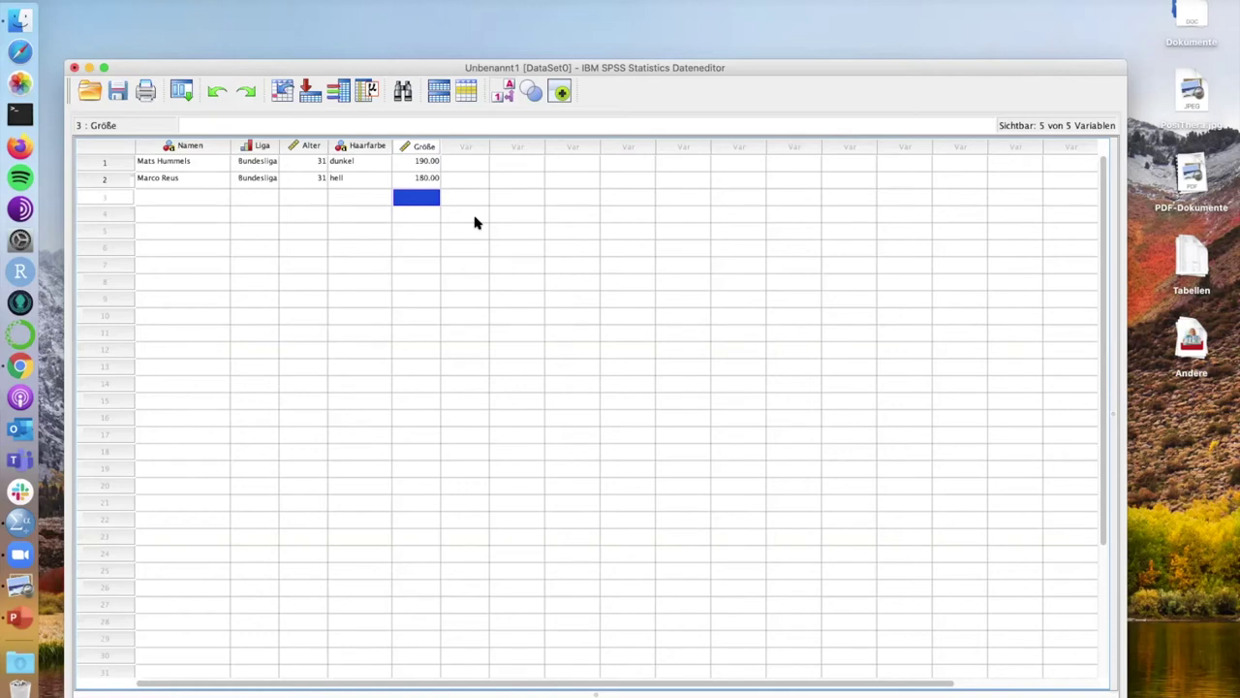
Toggle the value labels off and on to compare the Liga codes with their labels
{"action": "left_click_drag", "start_coordinate": [504, 68], "coordinate": [519, 36]}
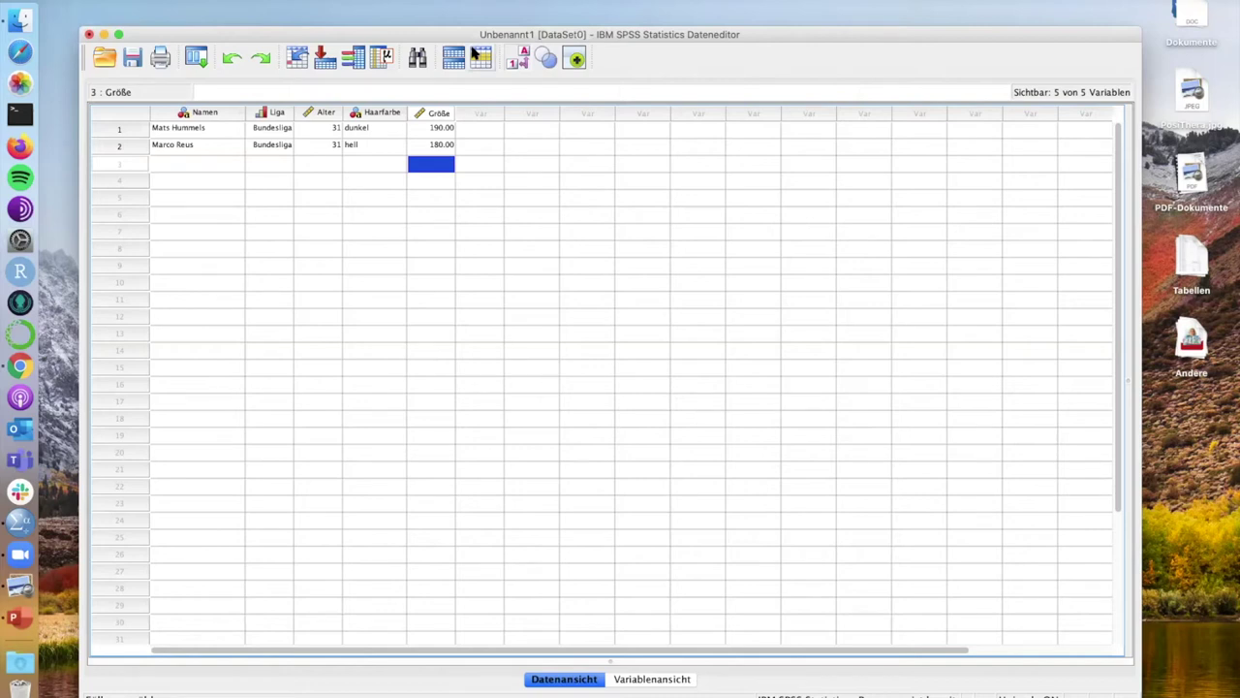
{"action": "left_click_drag", "start_coordinate": [354, 39], "coordinate": [431, 95]}
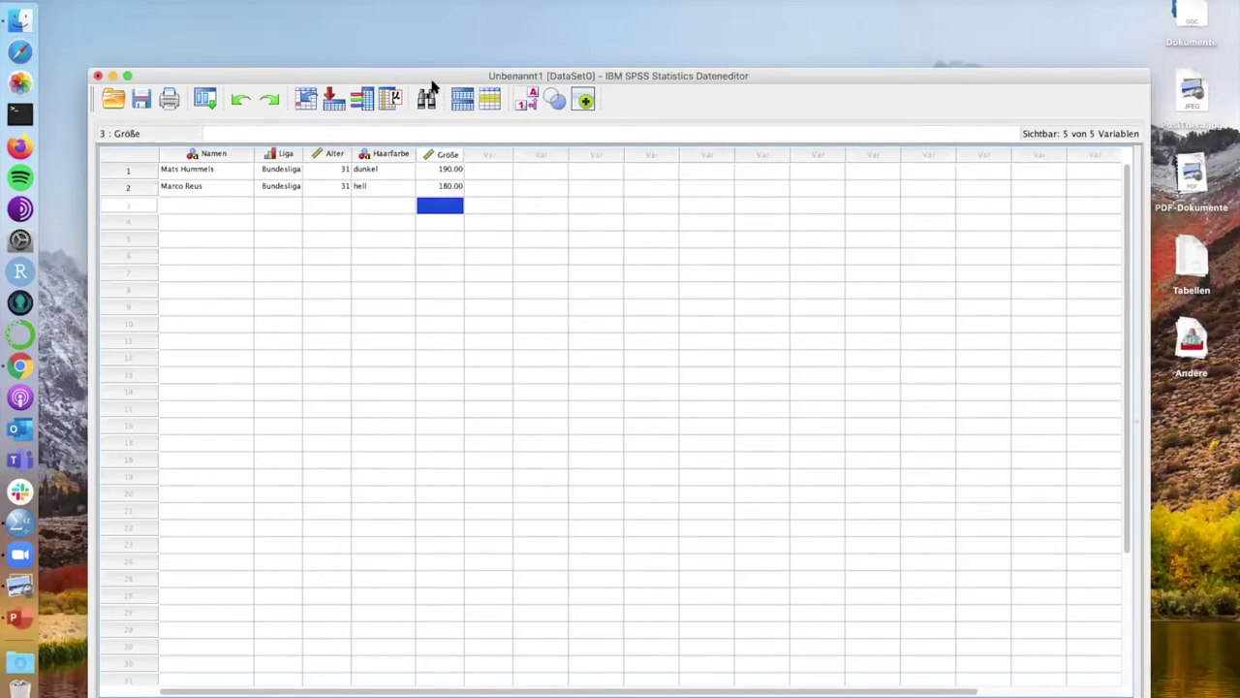
{"action": "left_click", "coordinate": [526, 103]}
{"action": "left_click", "coordinate": [526, 102]}
{"action": "left_click", "coordinate": [526, 102]}
{"action": "left_click", "coordinate": [526, 103]}
Widen the Liga column so that the full league labels fit while editing
{"action": "left_click", "coordinate": [294, 172]}
{"action": "left_click", "coordinate": [293, 172]}
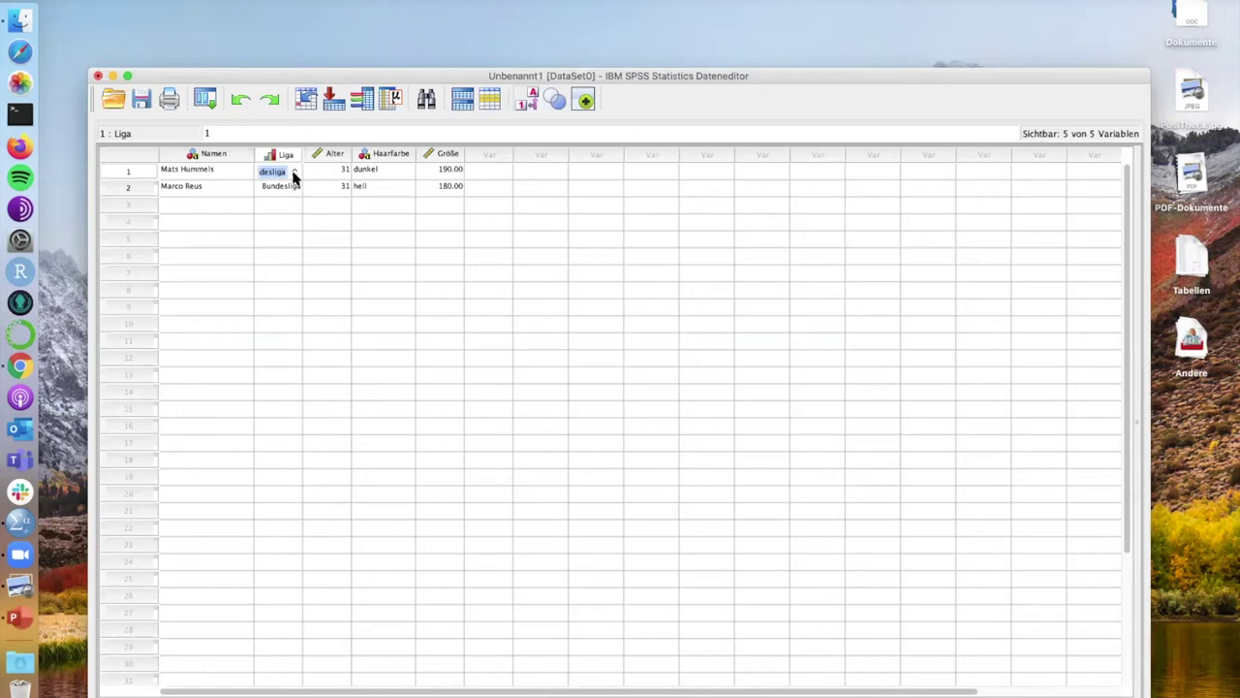
{"action": "left_click_drag", "start_coordinate": [301, 155], "coordinate": [322, 153]}
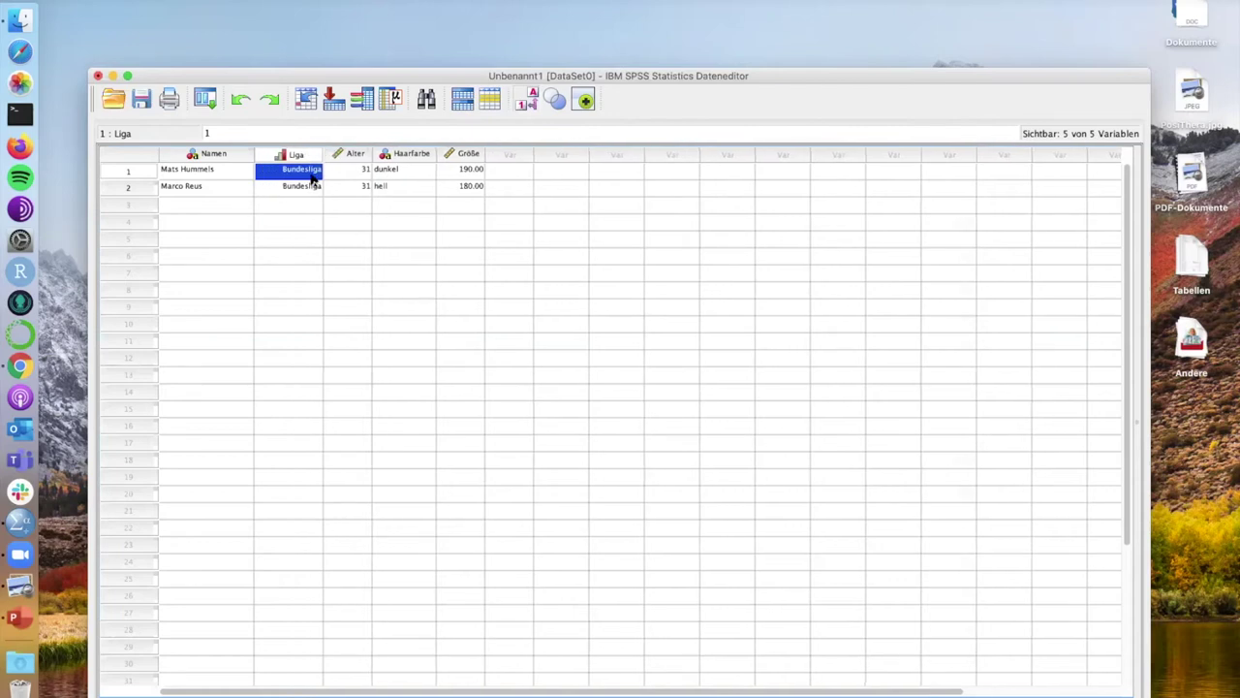
Toggle the value labels again and examine the selectable Liga values for the first case
{"action": "left_click", "coordinate": [524, 101]}
{"action": "left_click", "coordinate": [524, 101]}
{"action": "double_click", "coordinate": [322, 172]}
{"action": "left_click", "coordinate": [315, 172]}
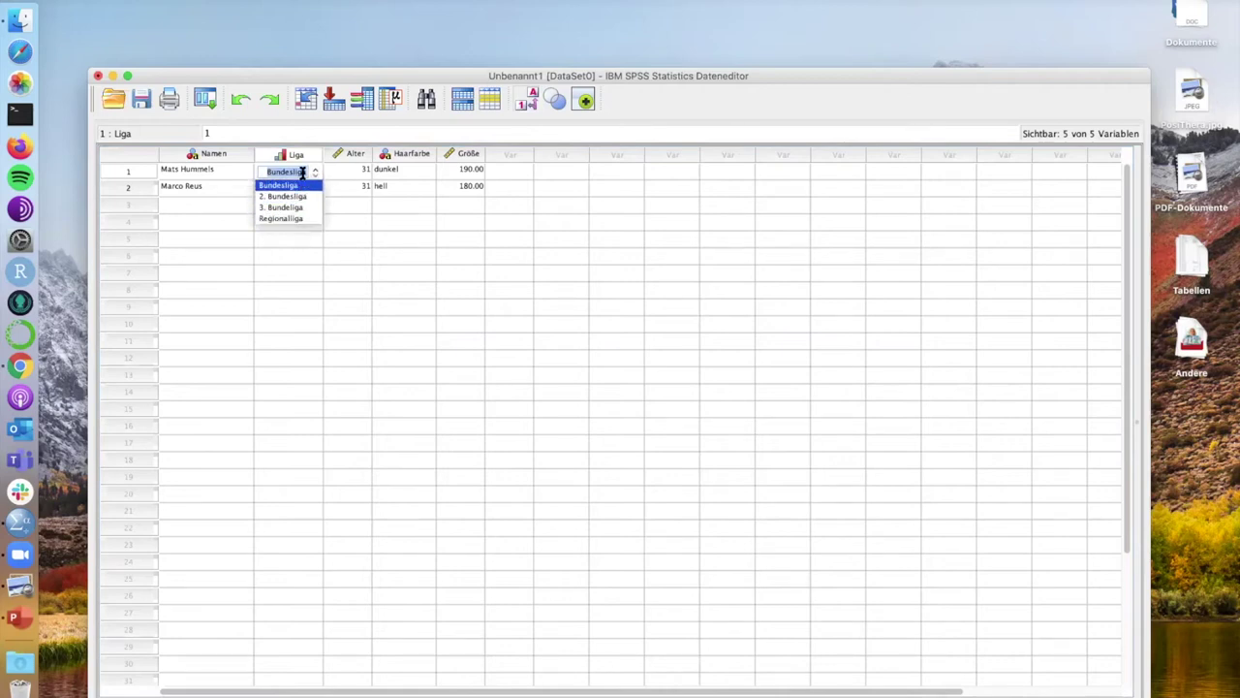
{"action": "left_click", "coordinate": [366, 77]}
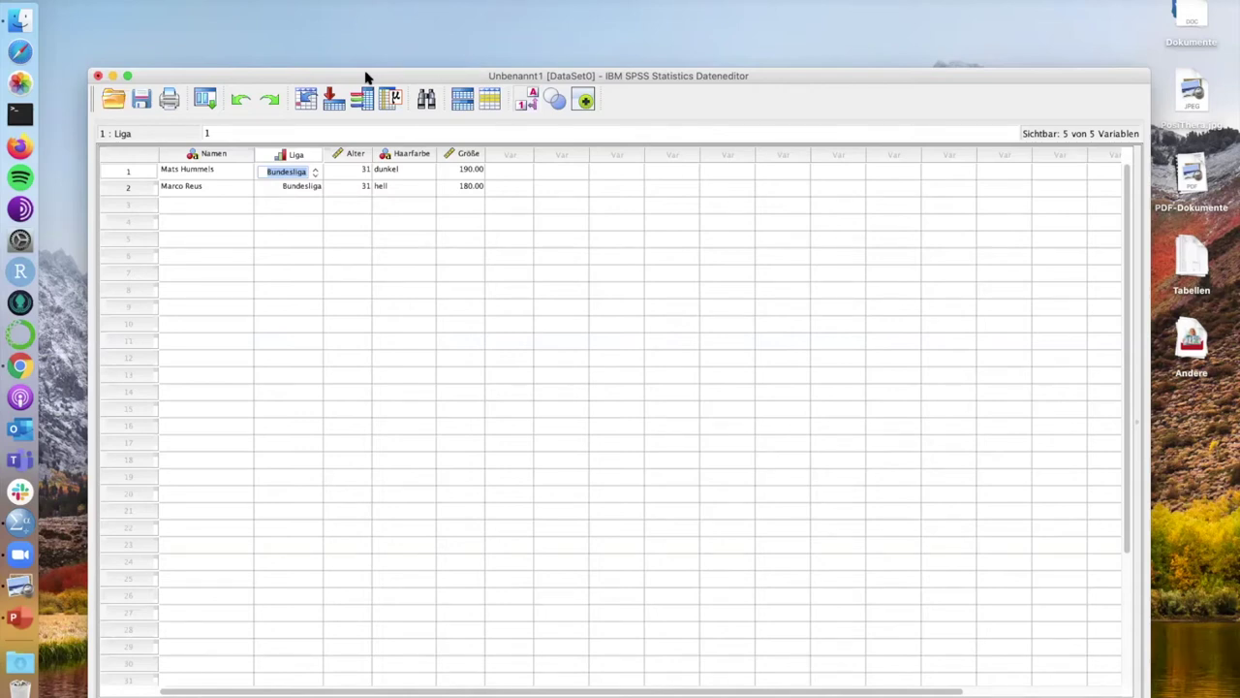
{"action": "left_click_drag", "start_coordinate": [367, 77], "coordinate": [379, 75]}
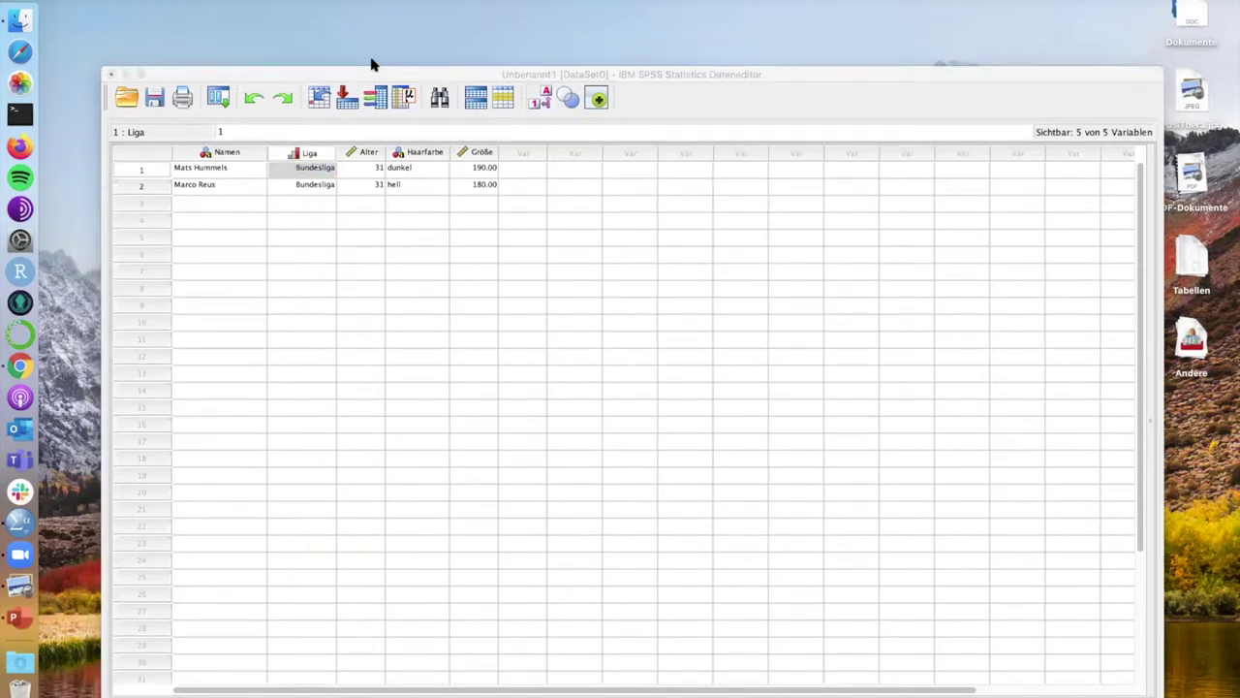
{"action": "left_click", "coordinate": [200, 79]}
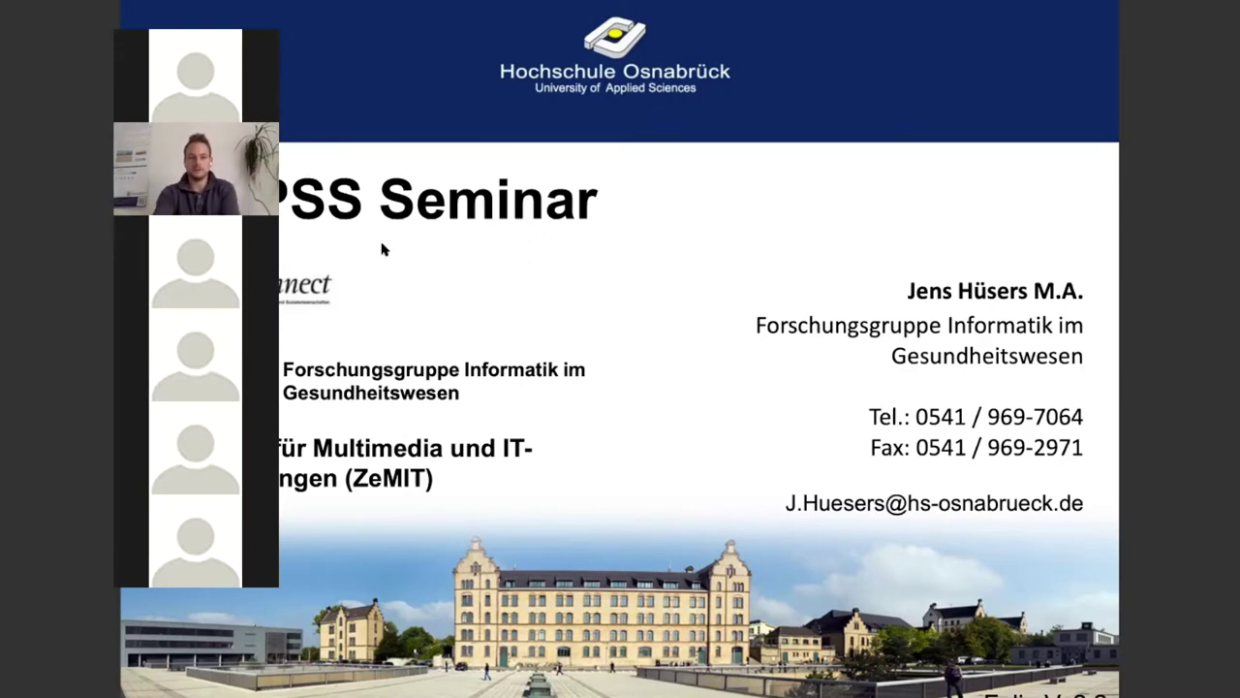
{"action": "key", "text": "ctrl+Left"}
{"action": "key", "text": "ctrl+Left"}
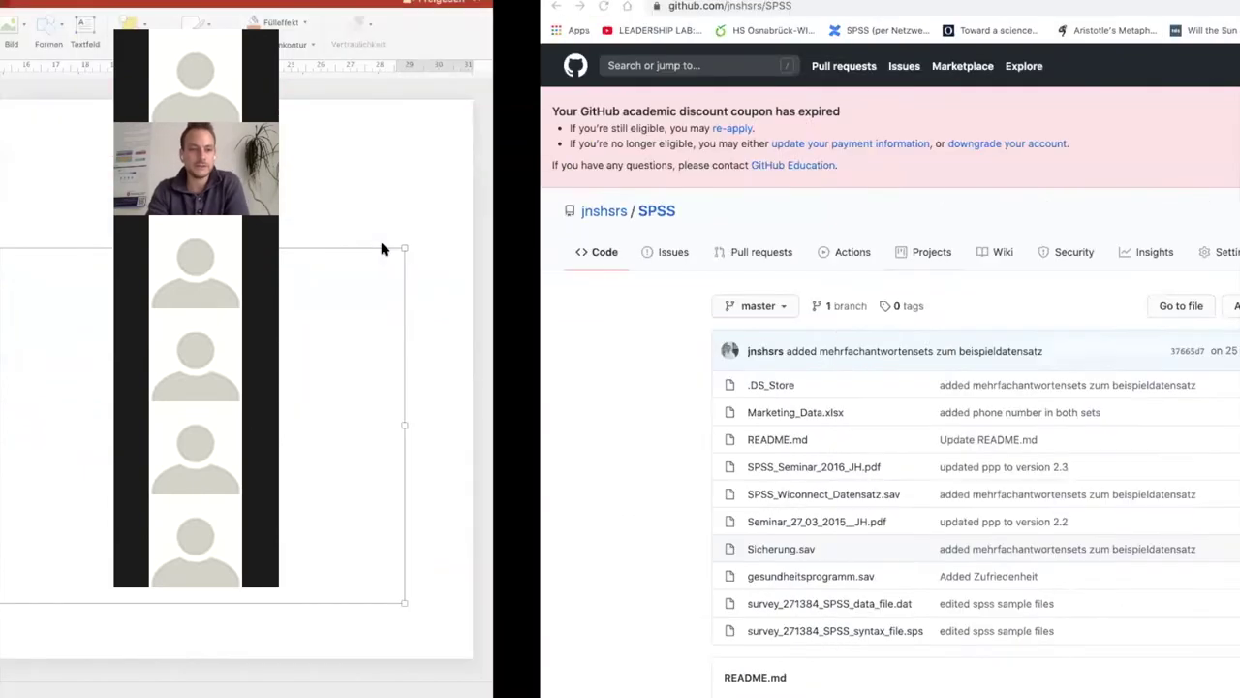
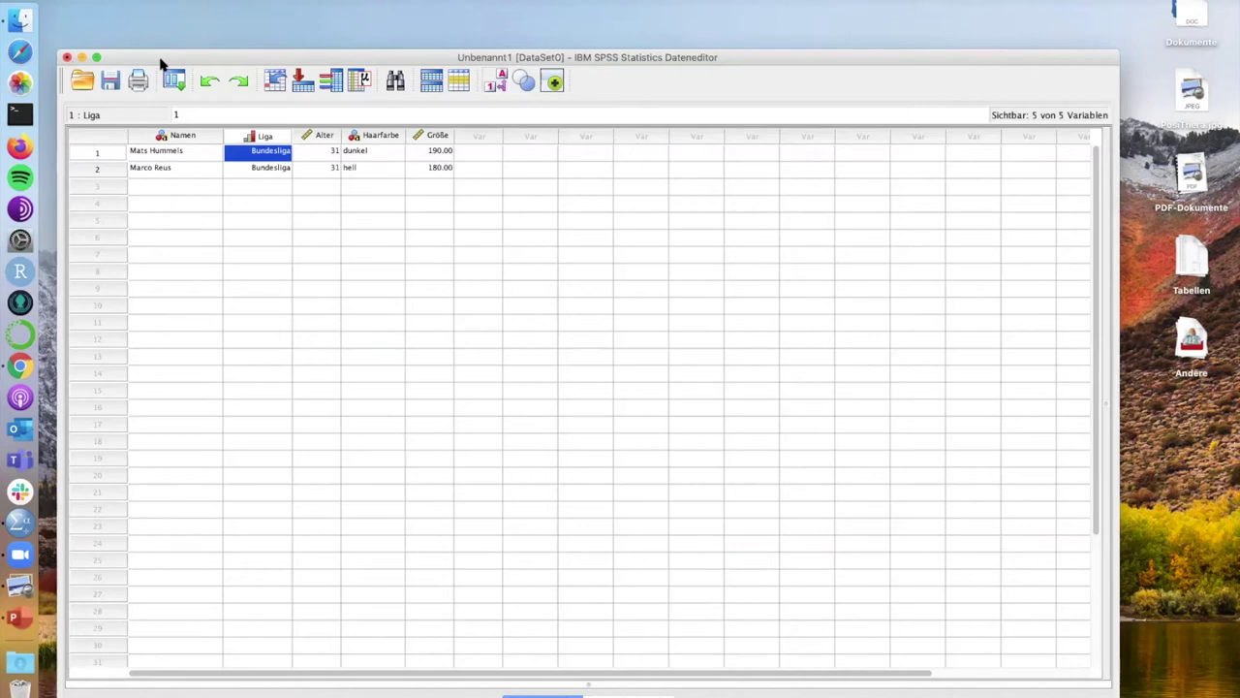
Close the untitled football player dataset without saving the changes
{"action": "left_click_drag", "start_coordinate": [233, 56], "coordinate": [247, 60]}
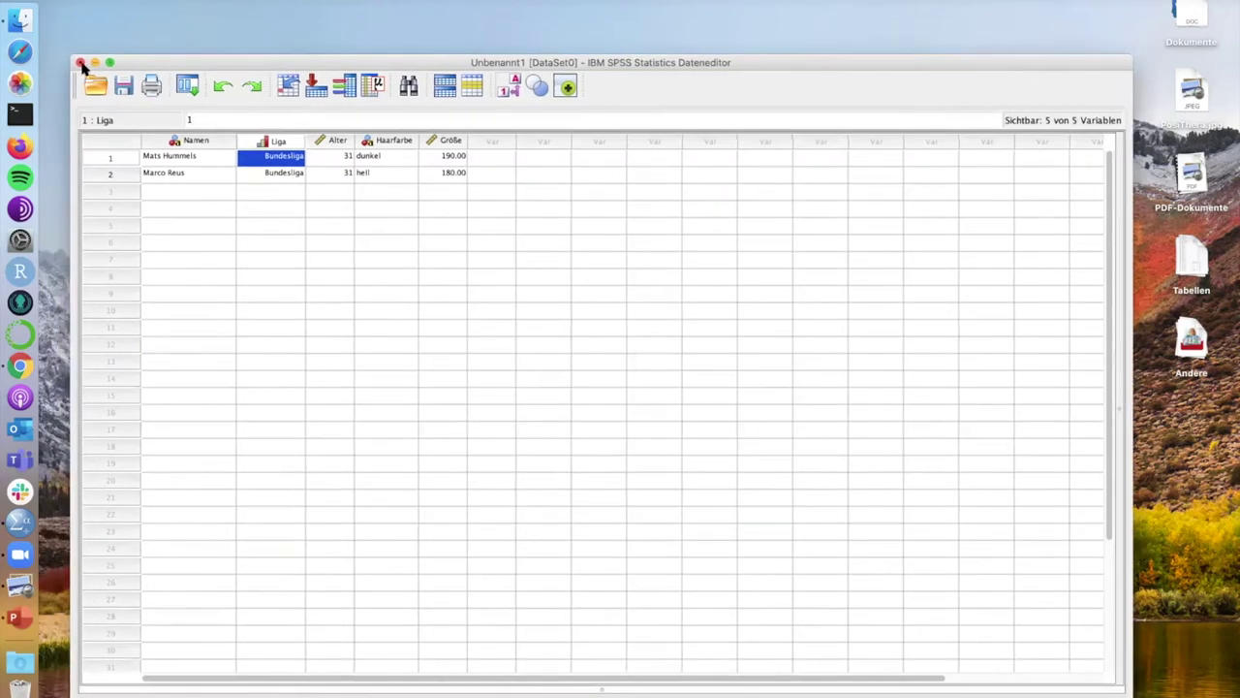
{"action": "left_click", "coordinate": [80, 64]}
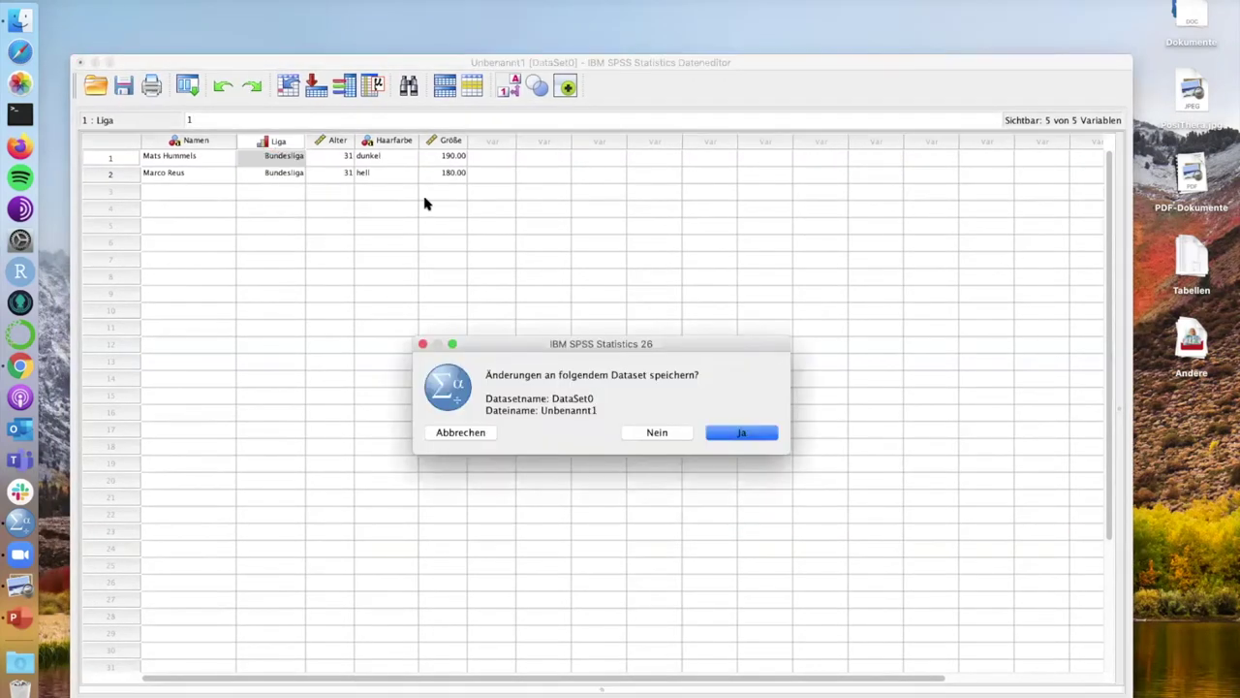
{"action": "left_click", "coordinate": [655, 434]}
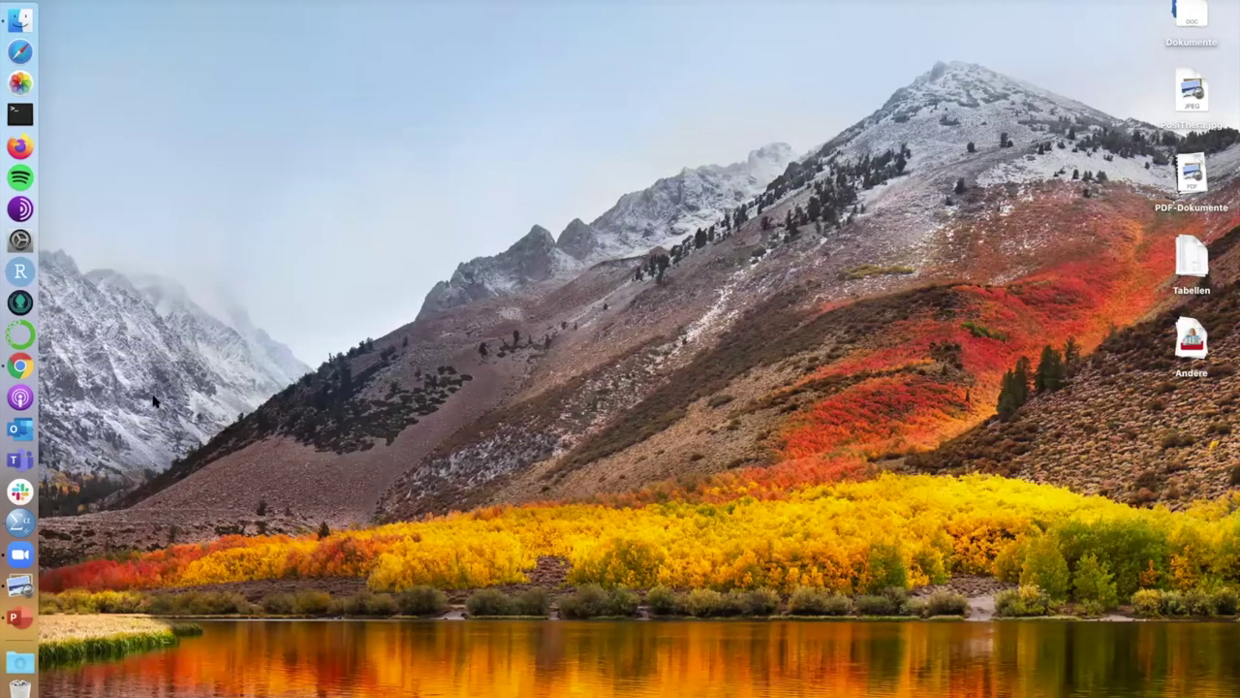
Switch to Chrome and open the LimeSurvey survey IT-Report Gesundheitswesen 2017 (AUT)
{"action": "left_click", "coordinate": [21, 365]}
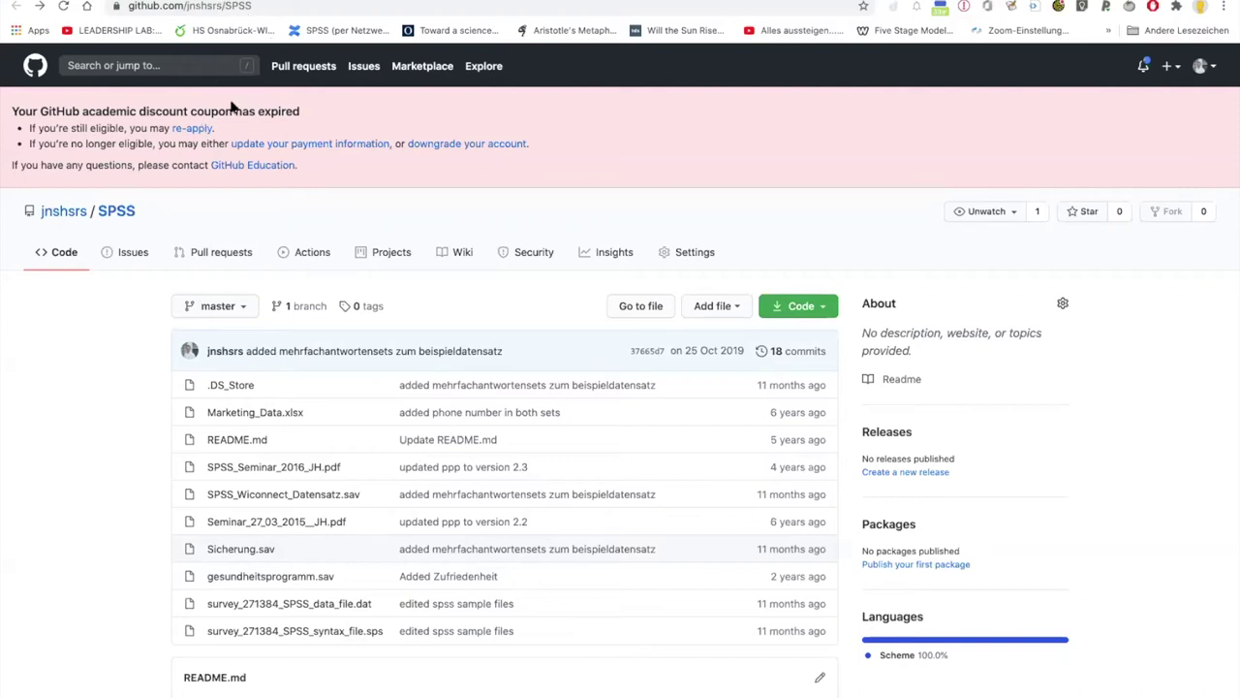
{"action": "left_click", "coordinate": [248, 33]}
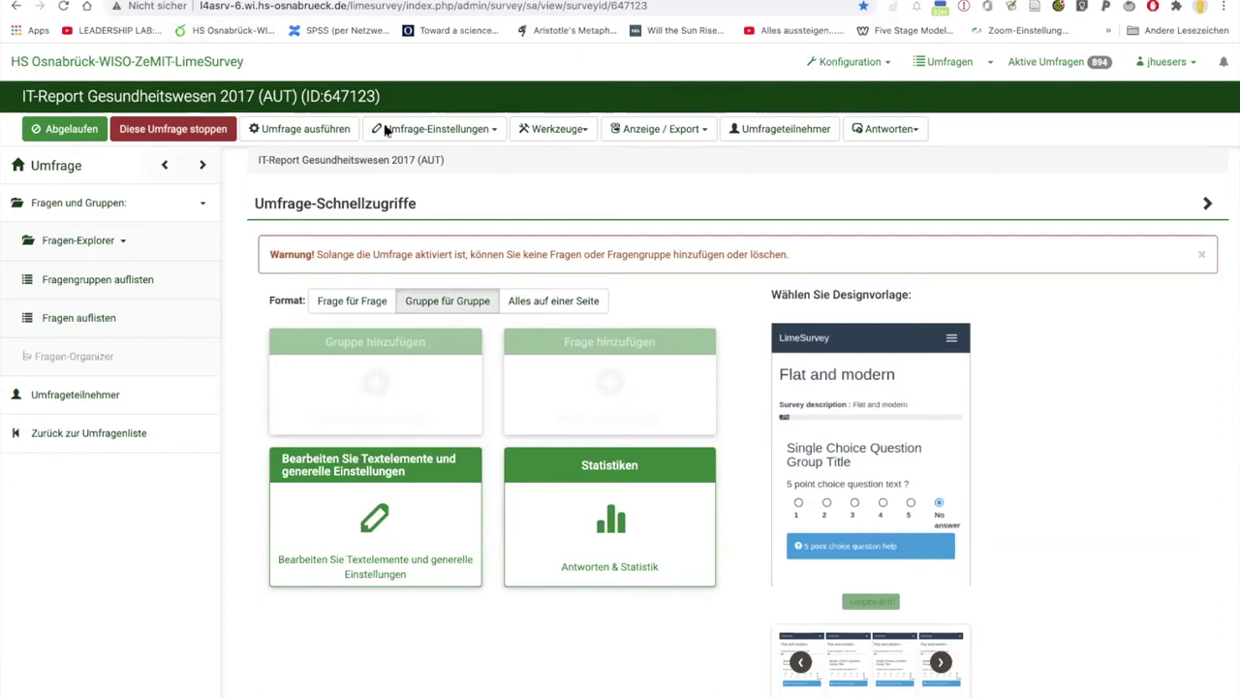
Check the survey's structure export formats and open its Antworten & Statistik overview
{"action": "left_click", "coordinate": [701, 132]}
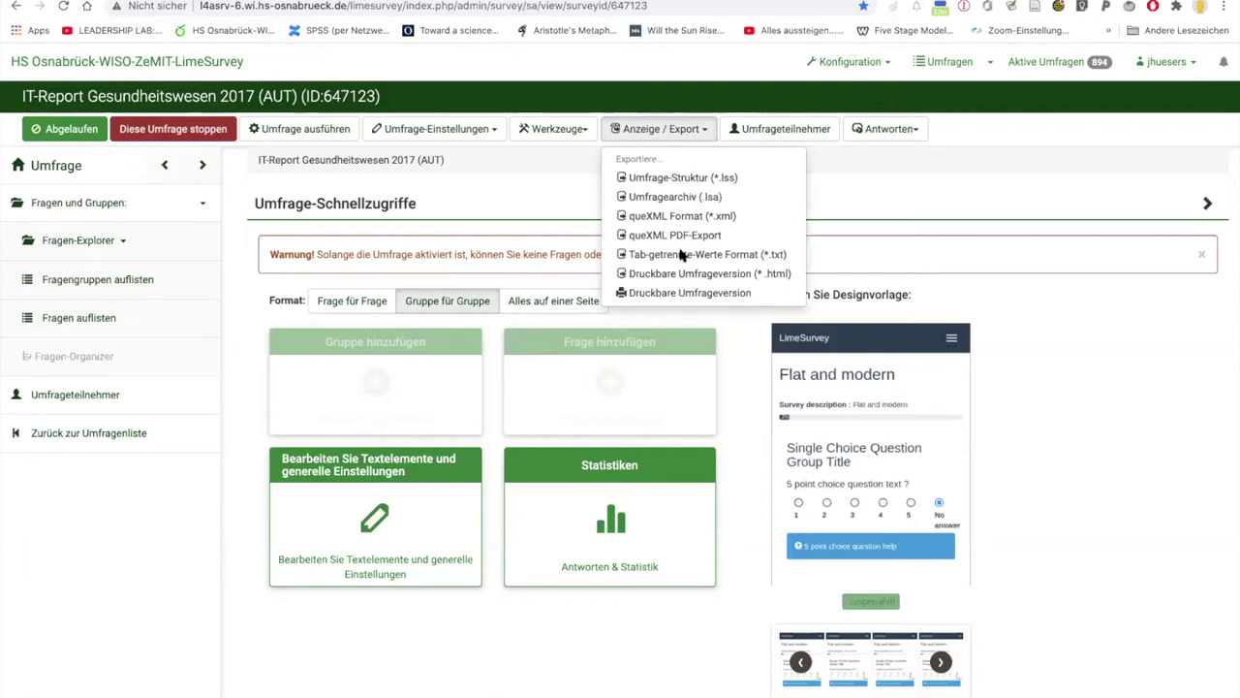
{"action": "left_click", "coordinate": [705, 131]}
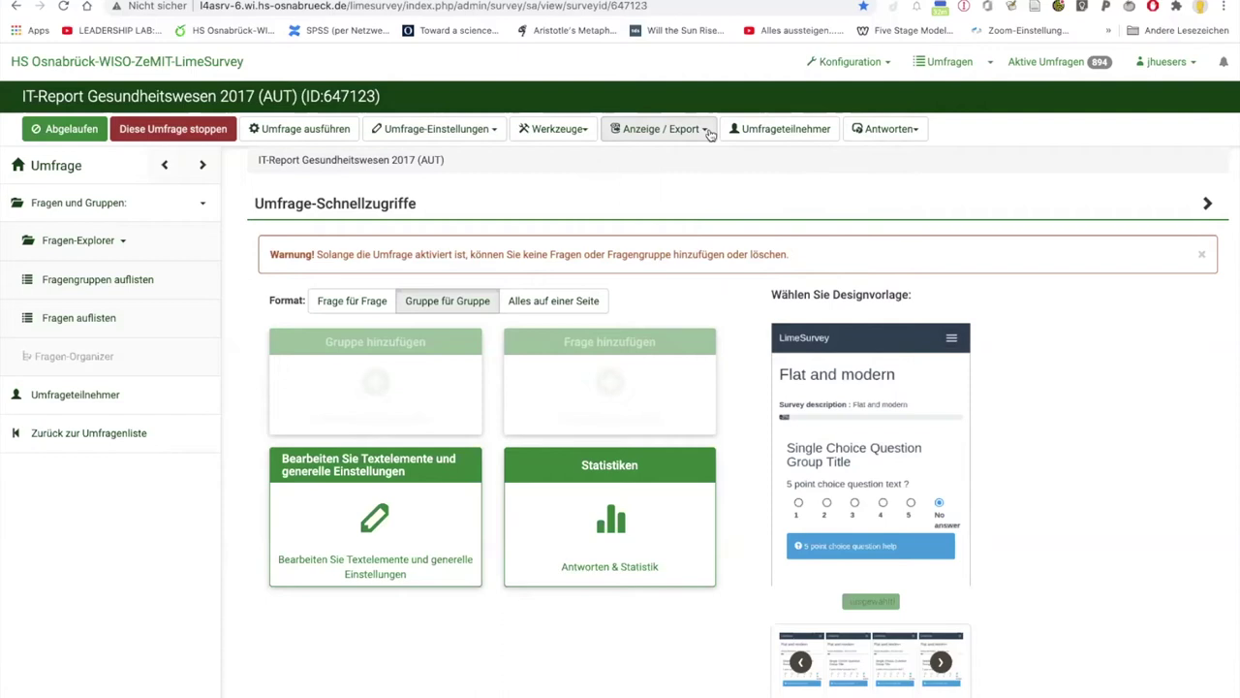
{"action": "left_click", "coordinate": [916, 134]}
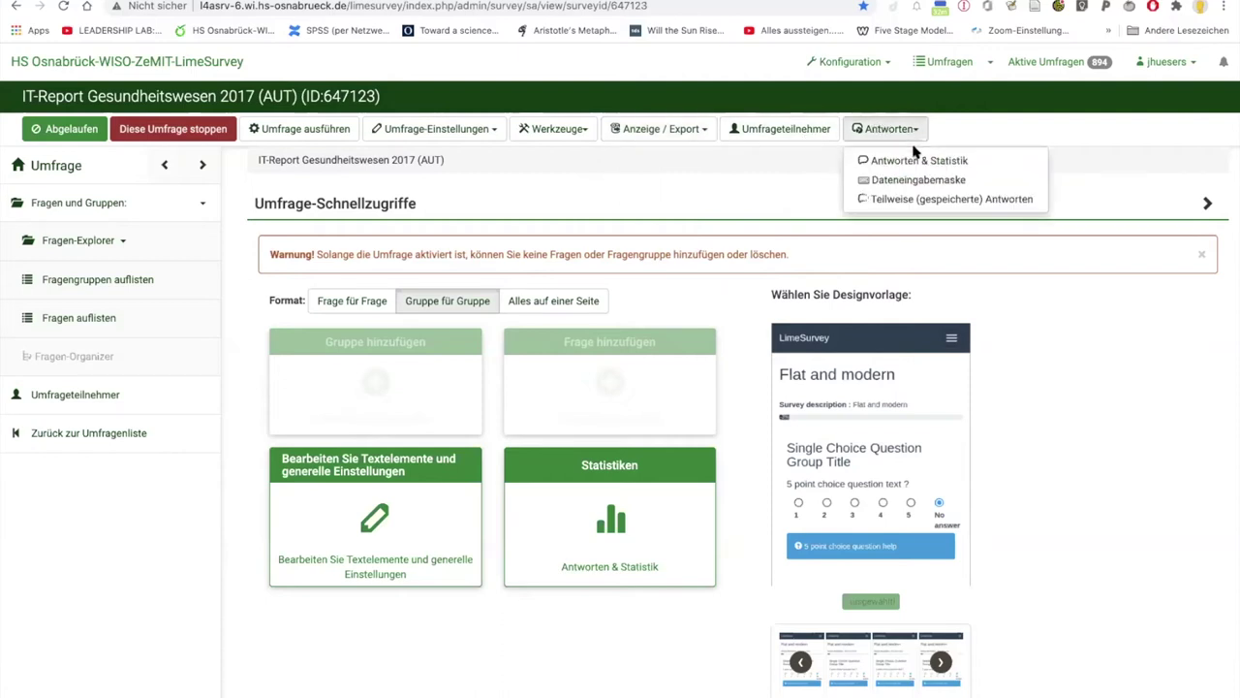
{"action": "left_click", "coordinate": [915, 169]}
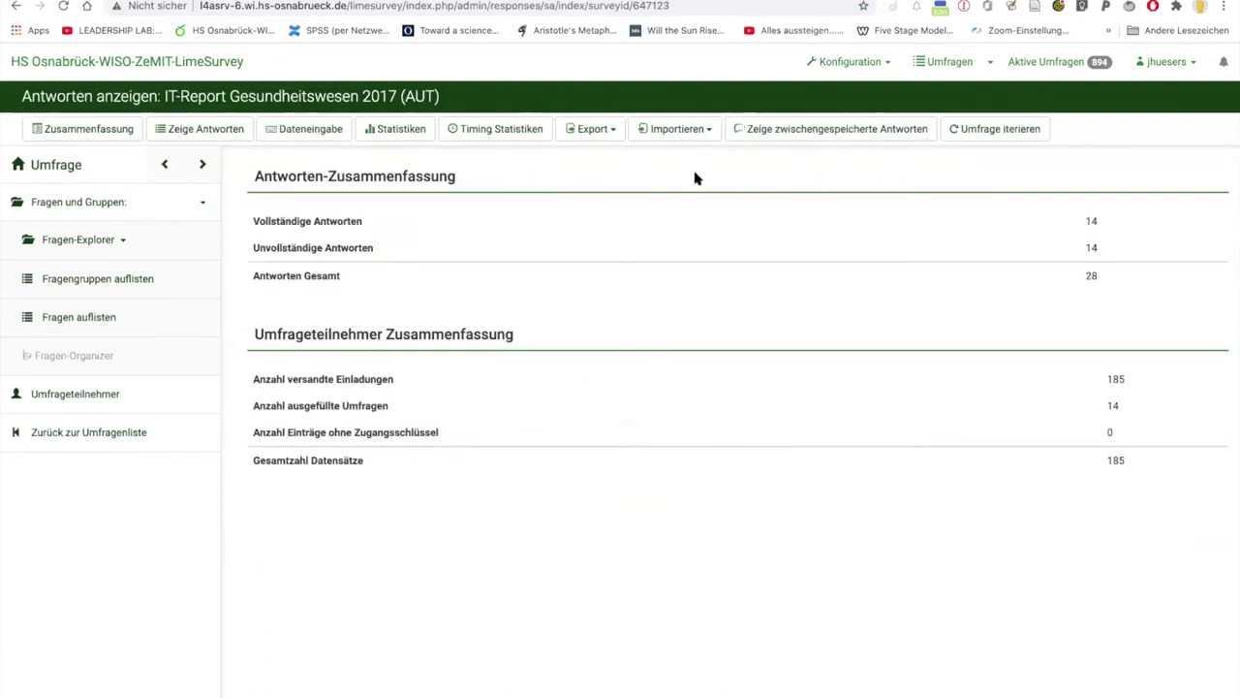
Export the survey's responses for SPSS version 16 or higher with all answers, downloading both the syntax file and the data file
{"action": "left_click", "coordinate": [614, 132]}
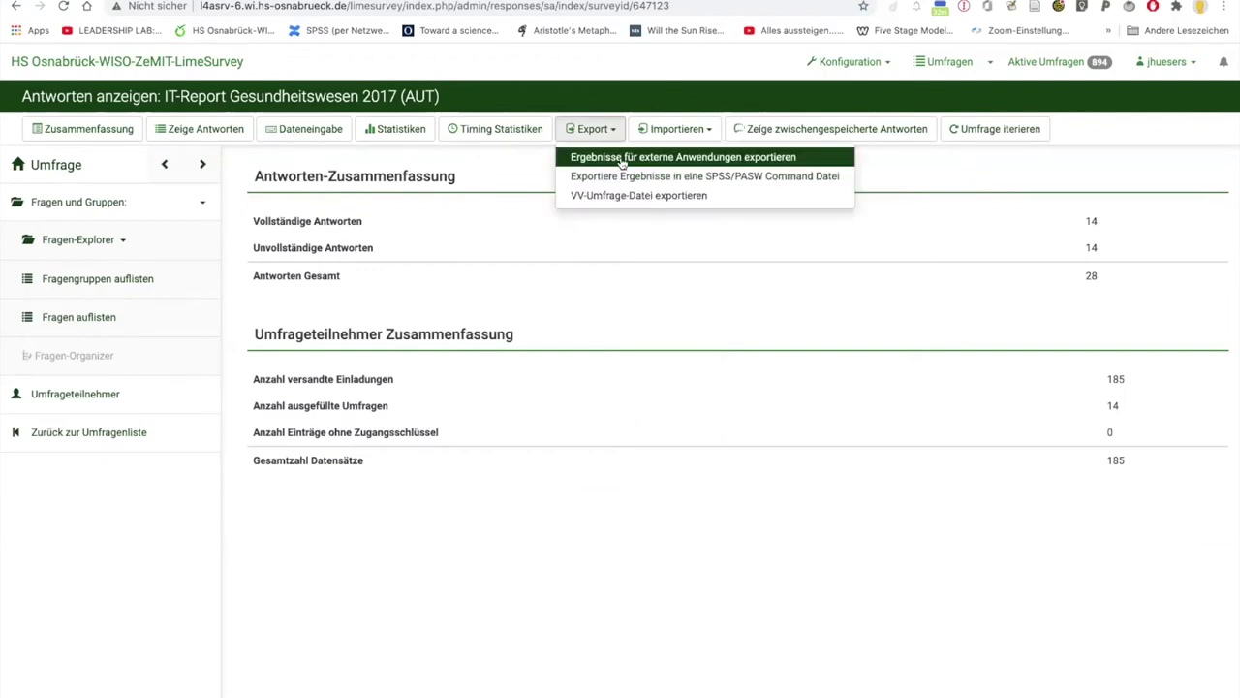
{"action": "left_click", "coordinate": [780, 176]}
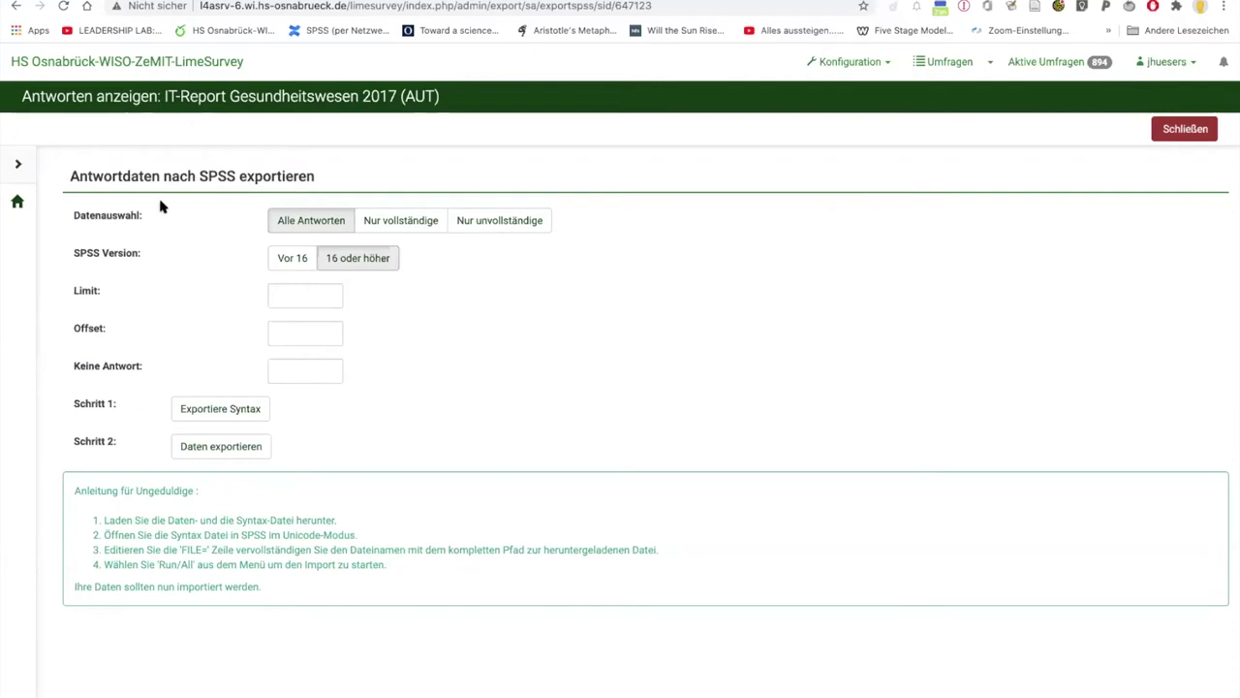
{"action": "left_click_drag", "start_coordinate": [62, 176], "coordinate": [334, 190]}
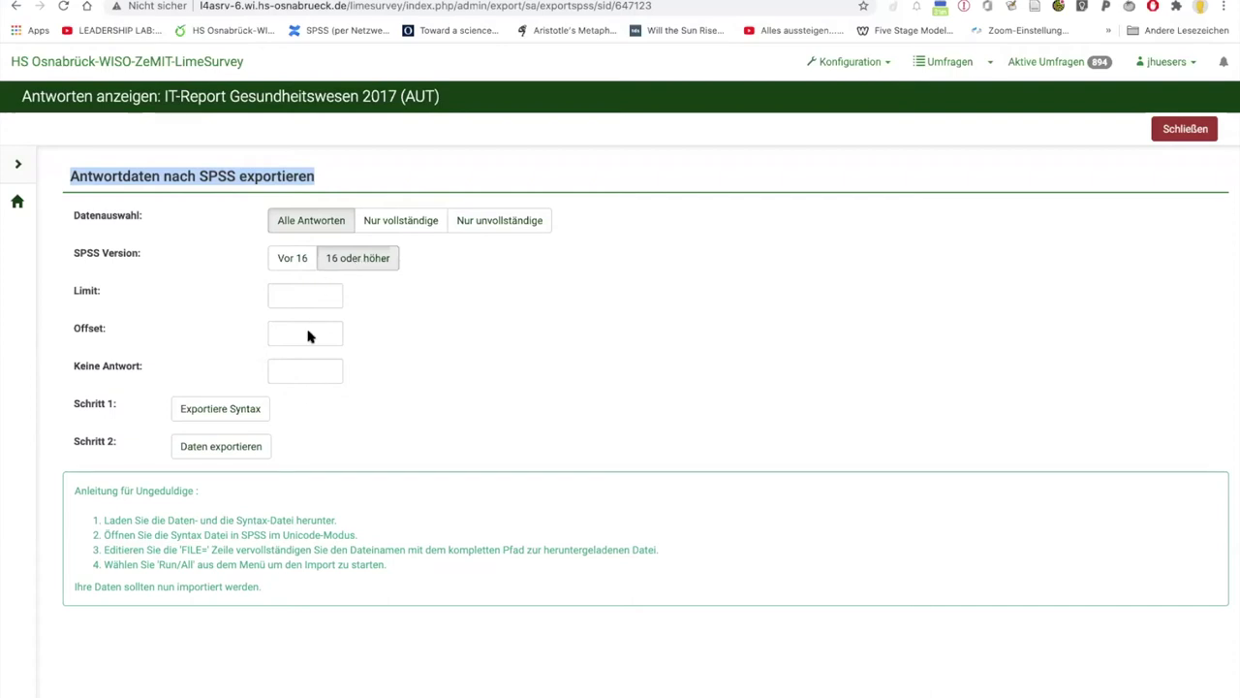
{"action": "left_click", "coordinate": [308, 265]}
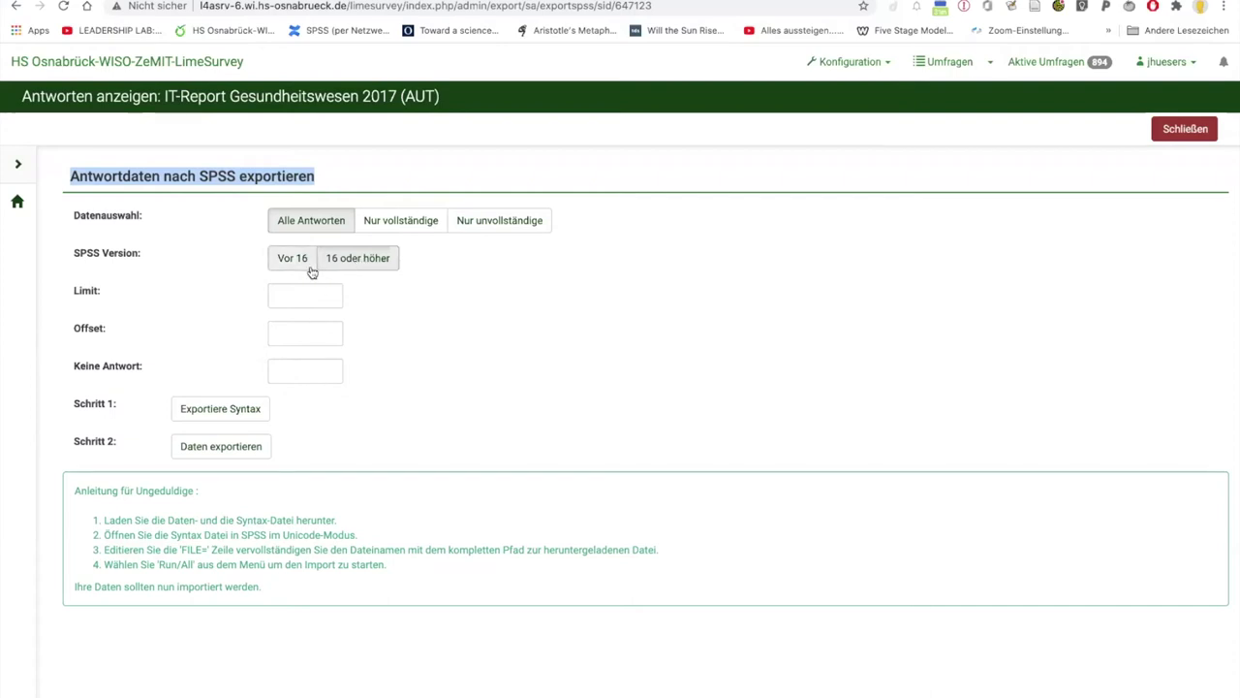
{"action": "left_click", "coordinate": [242, 411]}
{"action": "left_click", "coordinate": [234, 447]}
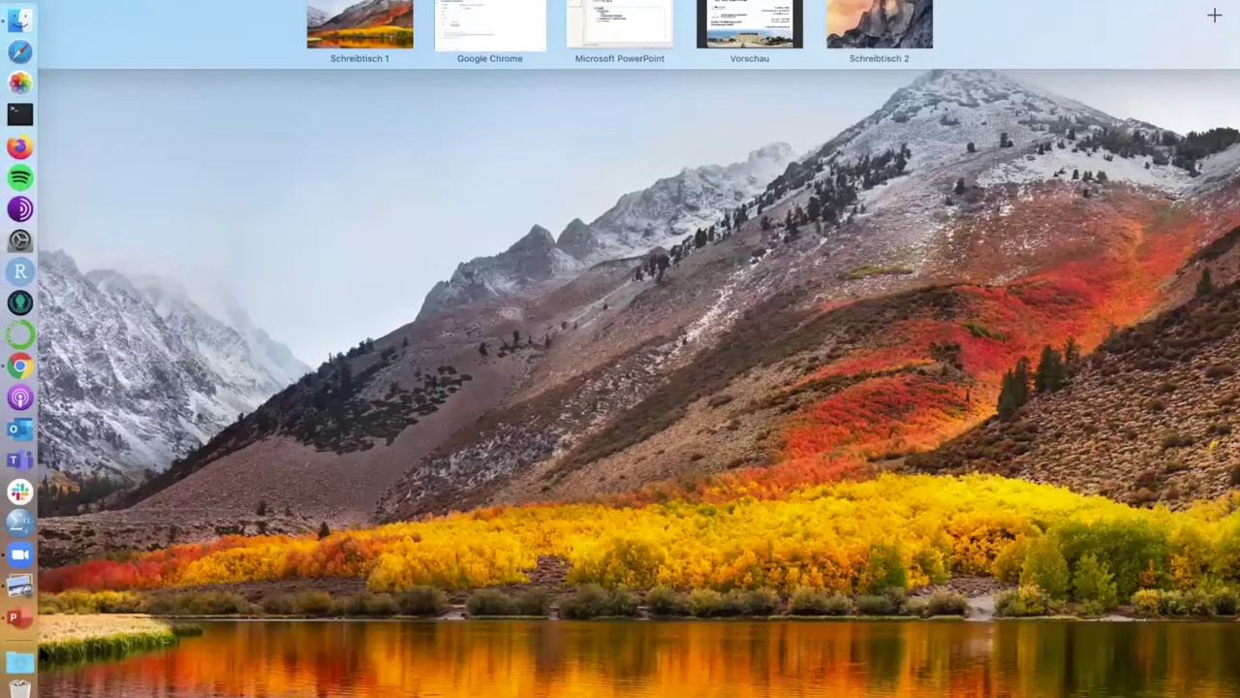
Show the Downloads folder in Finder and collapse the SPSS-master folder
{"action": "left_click", "coordinate": [19, 662]}
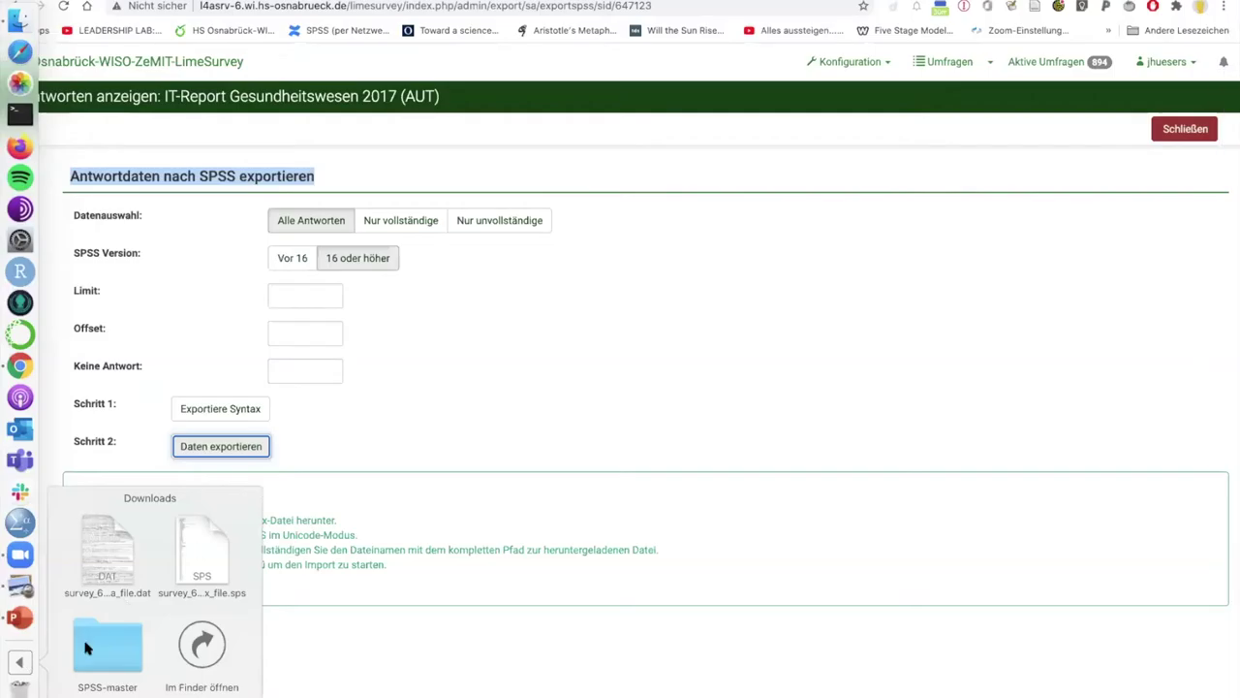
{"action": "left_click", "coordinate": [198, 641]}
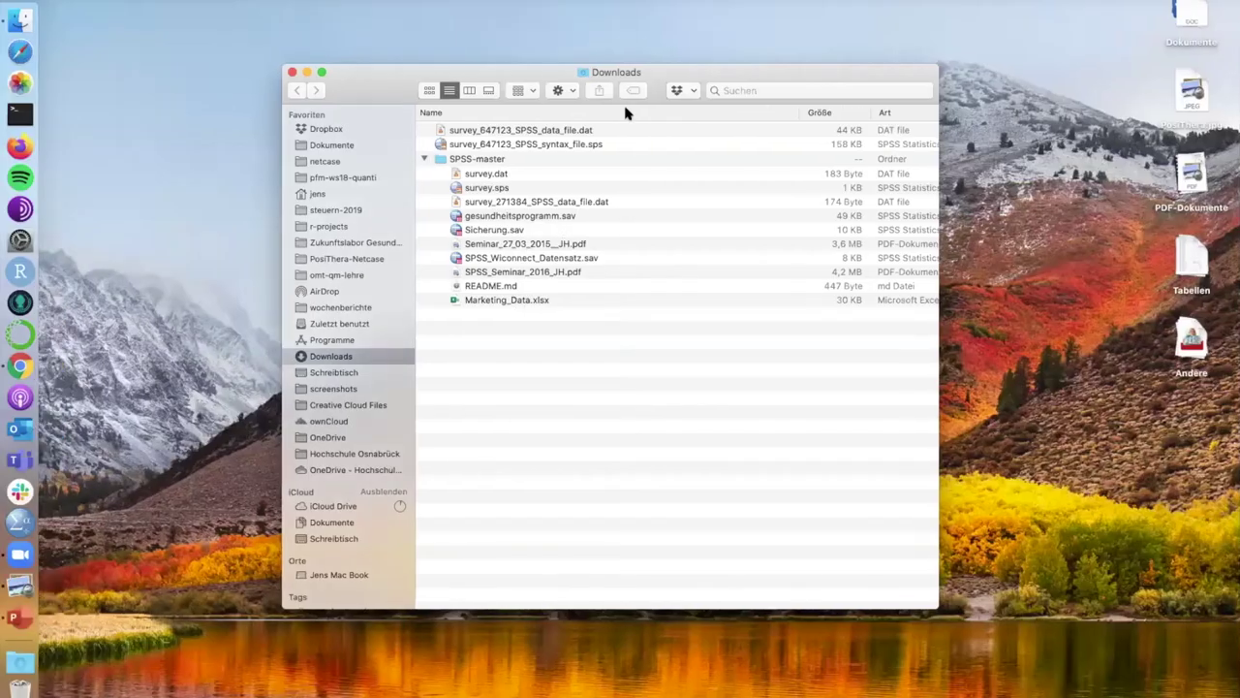
{"action": "left_click", "coordinate": [423, 158]}
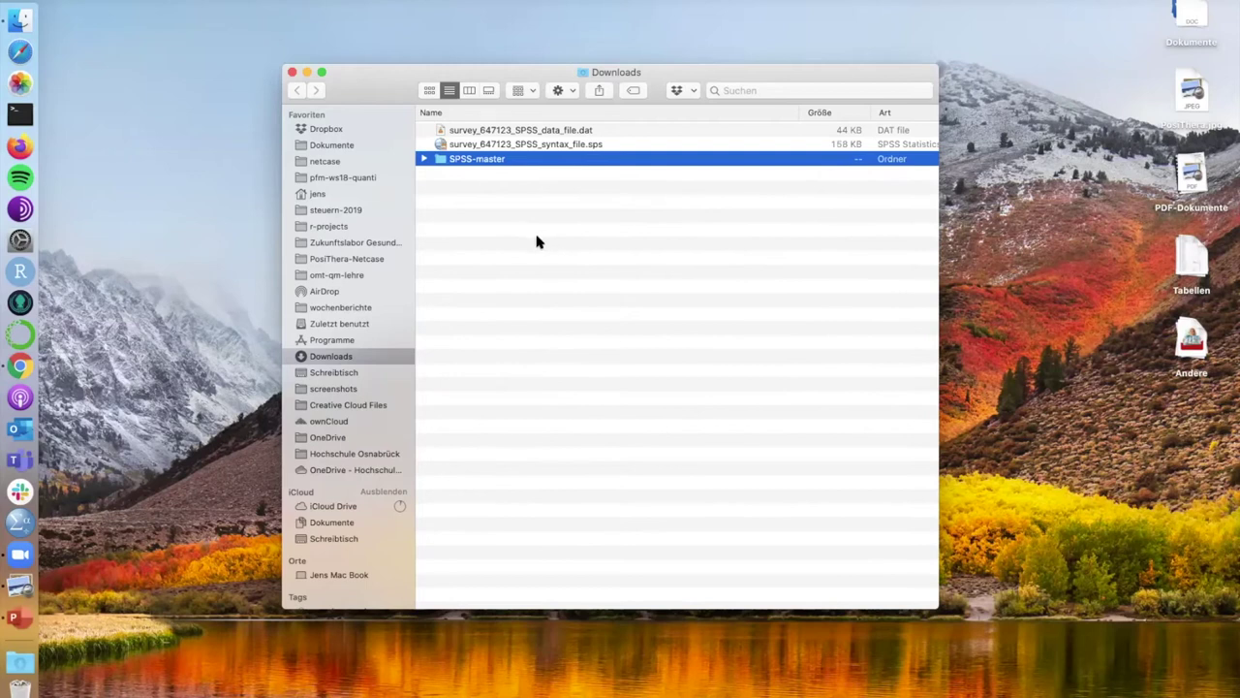
Compare the downloaded survey_647123 SPSS data file (.dat) with its syntax file (.sps)
{"action": "left_click", "coordinate": [500, 132]}
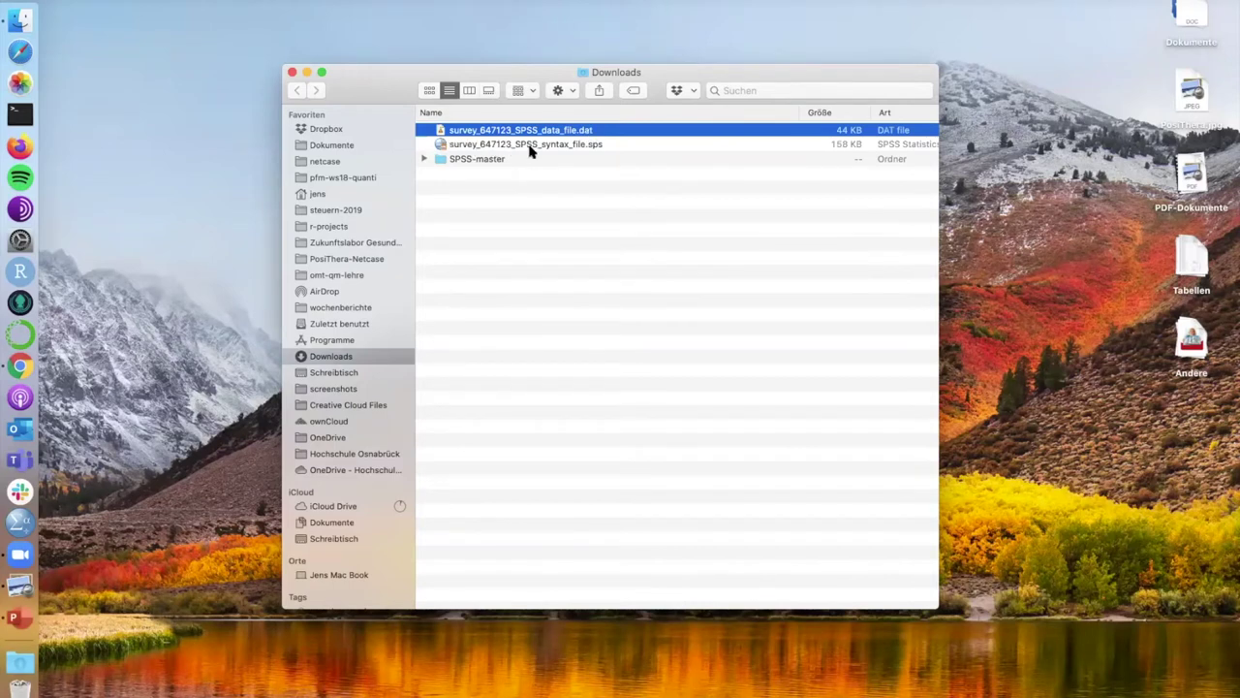
{"action": "left_click", "coordinate": [599, 145]}
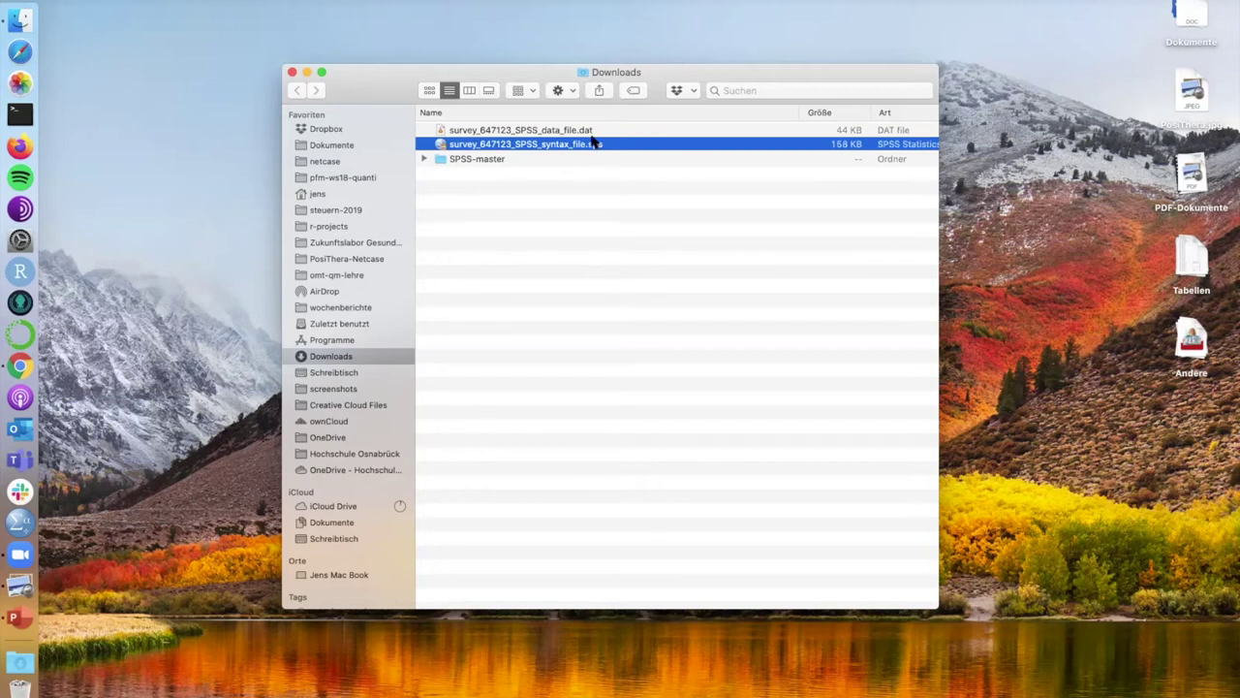
{"action": "left_click", "coordinate": [590, 131]}
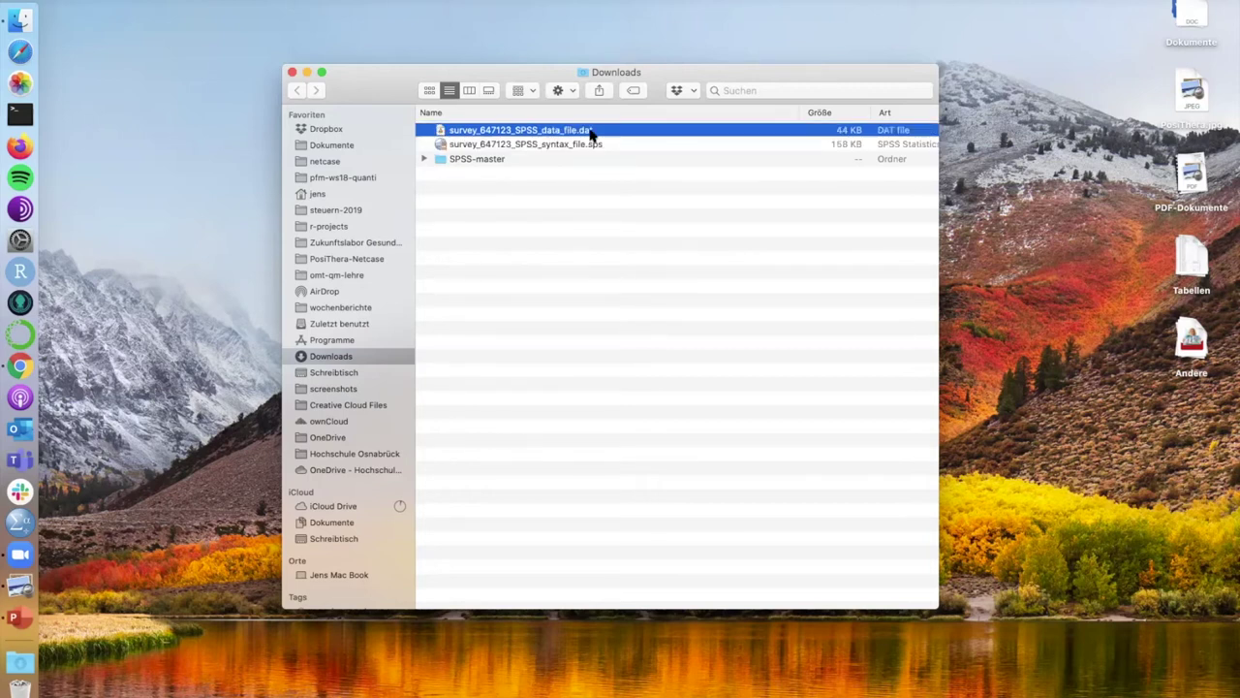
{"action": "left_click", "coordinate": [590, 147]}
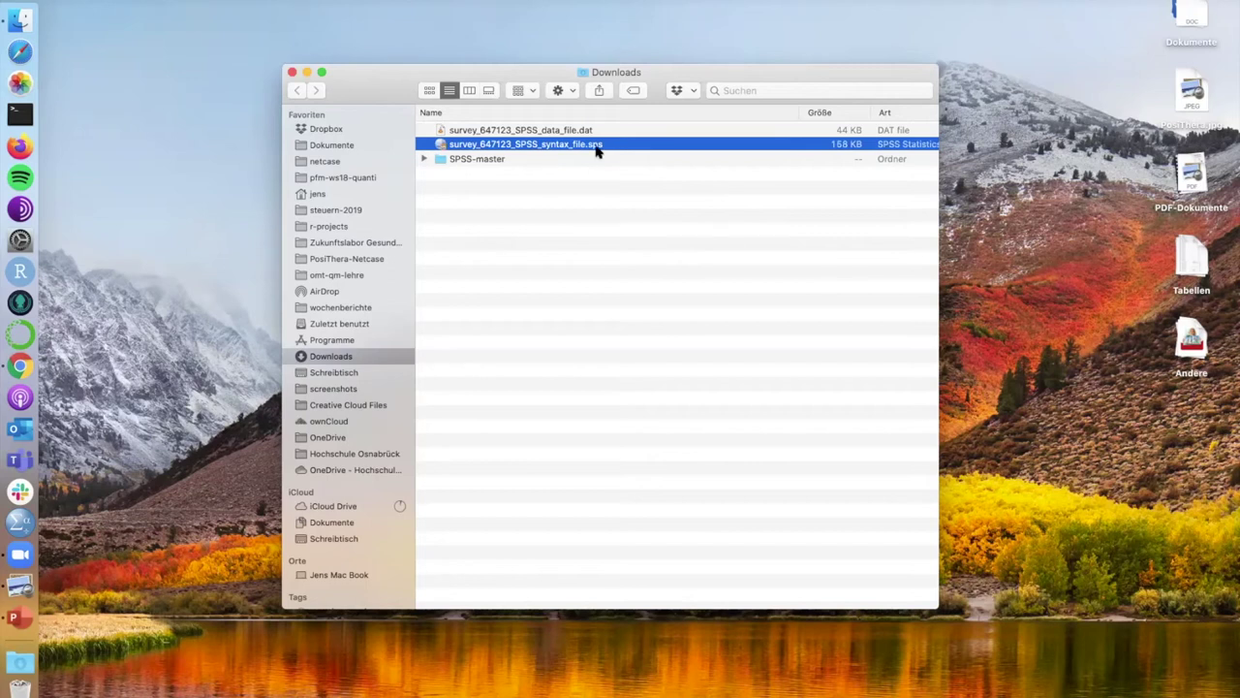
{"action": "left_click", "coordinate": [590, 132]}
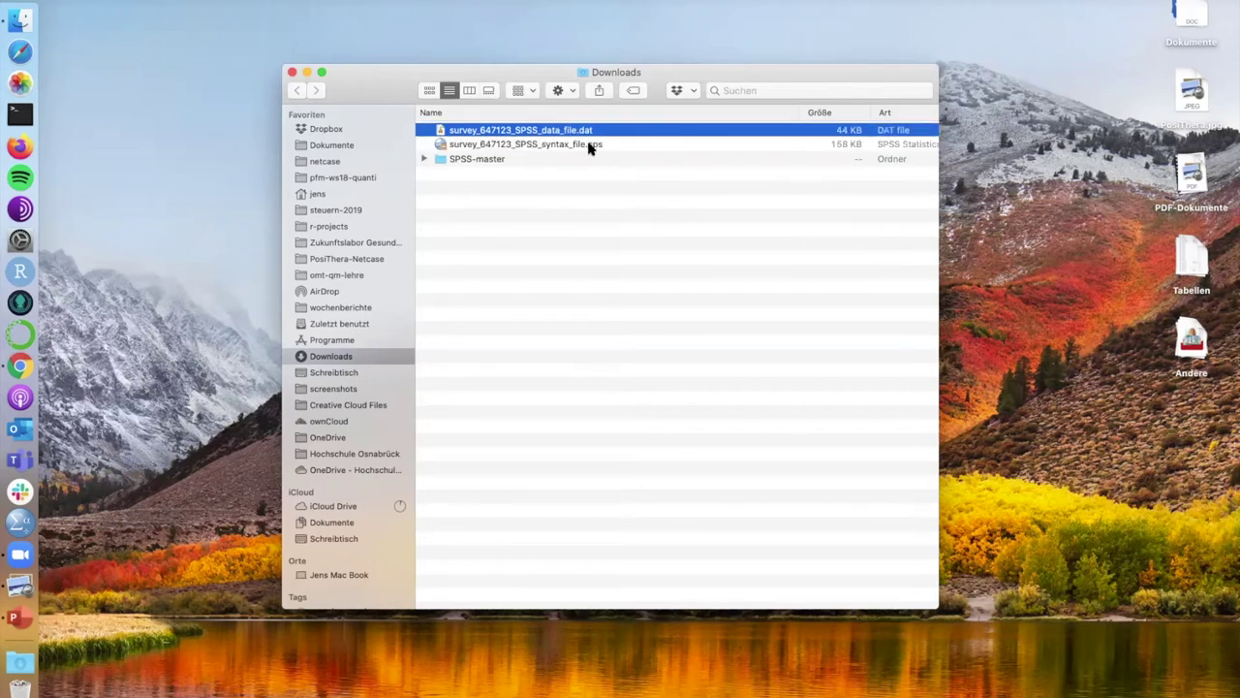
Open survey_647123_SPSS_syntax_file.sps in SPSS and arrange the windows so the syntax editor is in front
{"action": "left_click", "coordinate": [567, 147]}
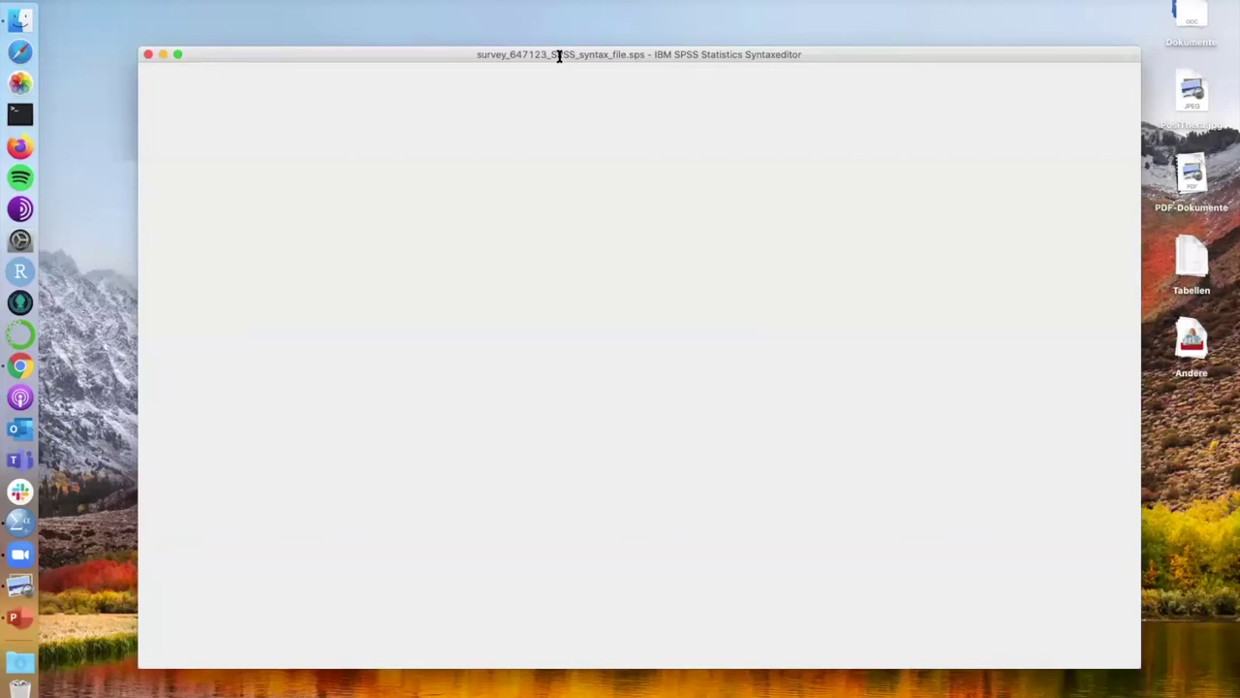
{"action": "left_click_drag", "start_coordinate": [763, 52], "coordinate": [761, 33]}
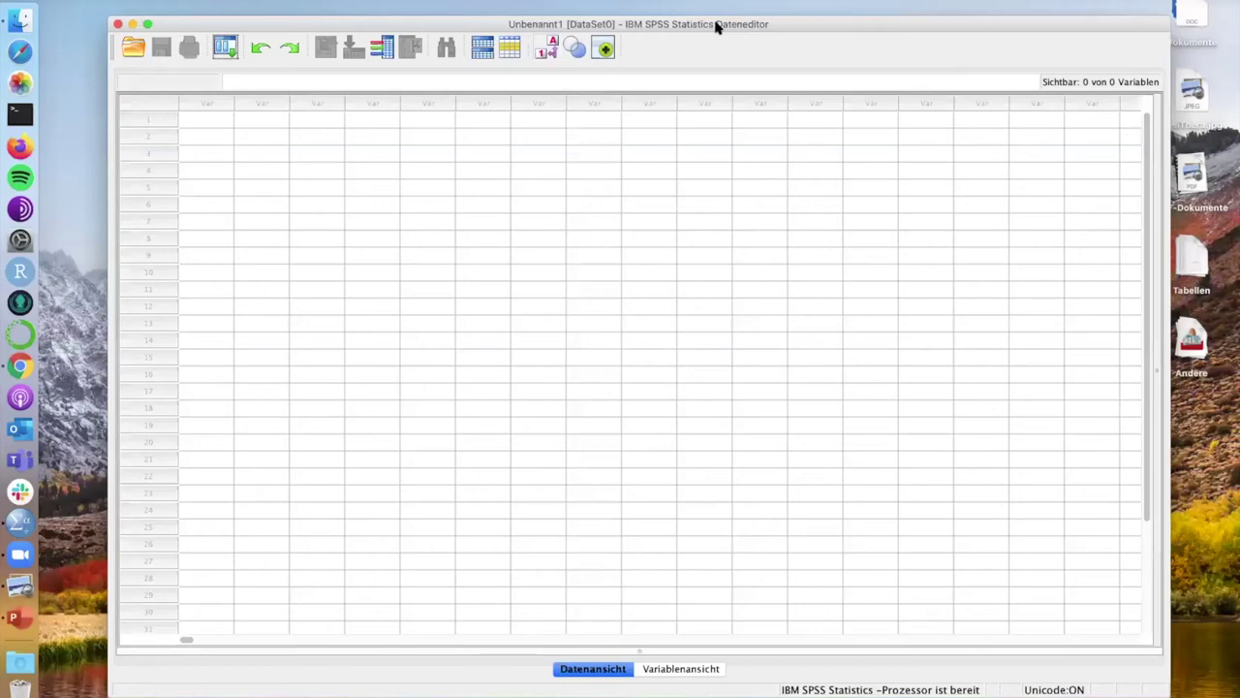
{"action": "left_click_drag", "start_coordinate": [648, 28], "coordinate": [640, 82]}
{"action": "left_click", "coordinate": [596, 36]}
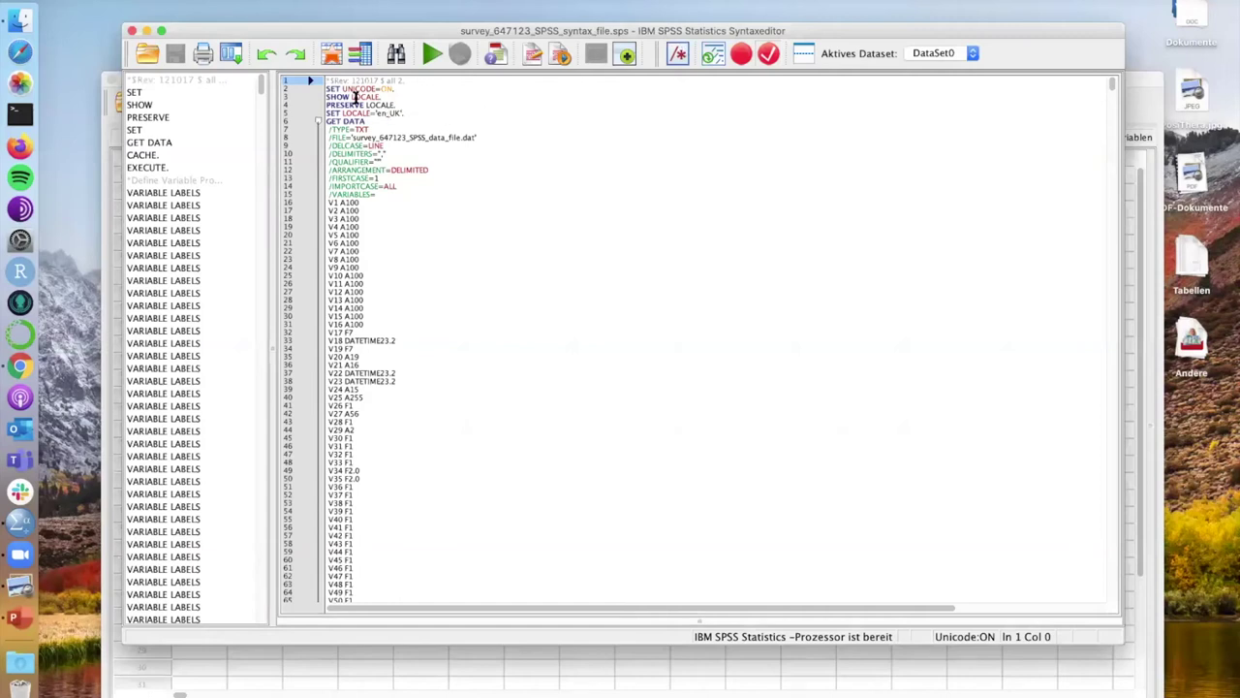
Examine the opening syntax commands and the FILE line of the GET DATA command
{"action": "left_click_drag", "start_coordinate": [331, 81], "coordinate": [444, 221]}
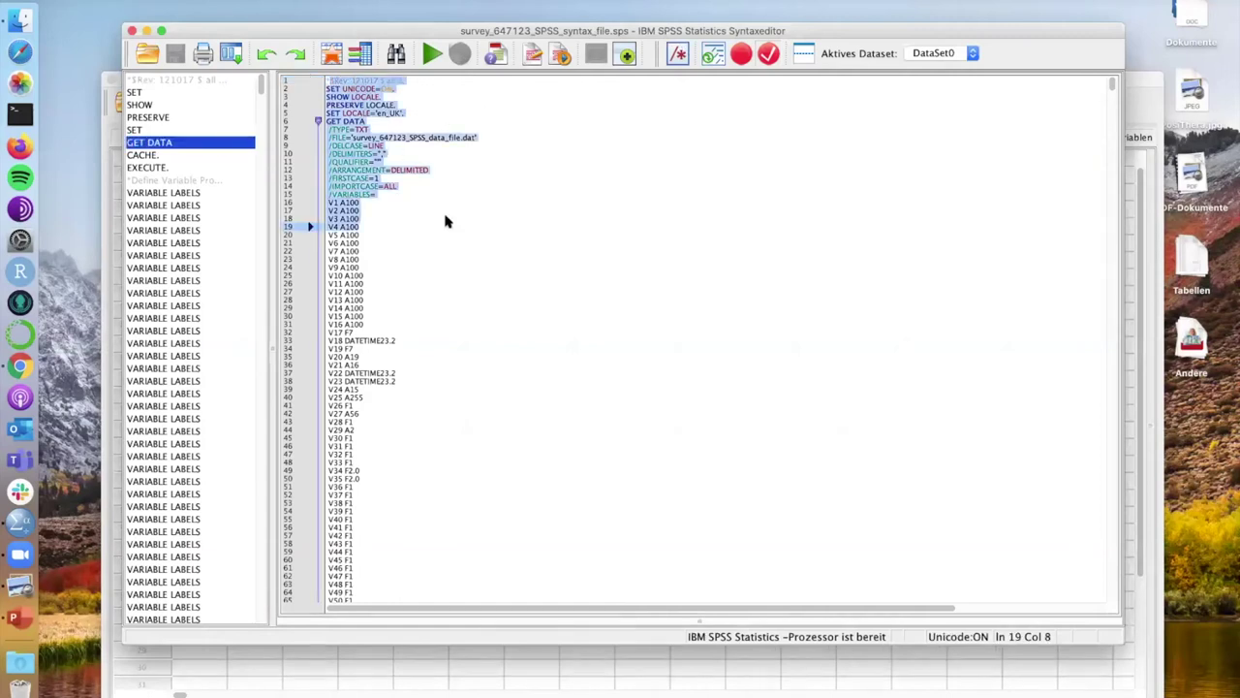
{"action": "left_click", "coordinate": [446, 129]}
{"action": "left_click", "coordinate": [458, 138]}
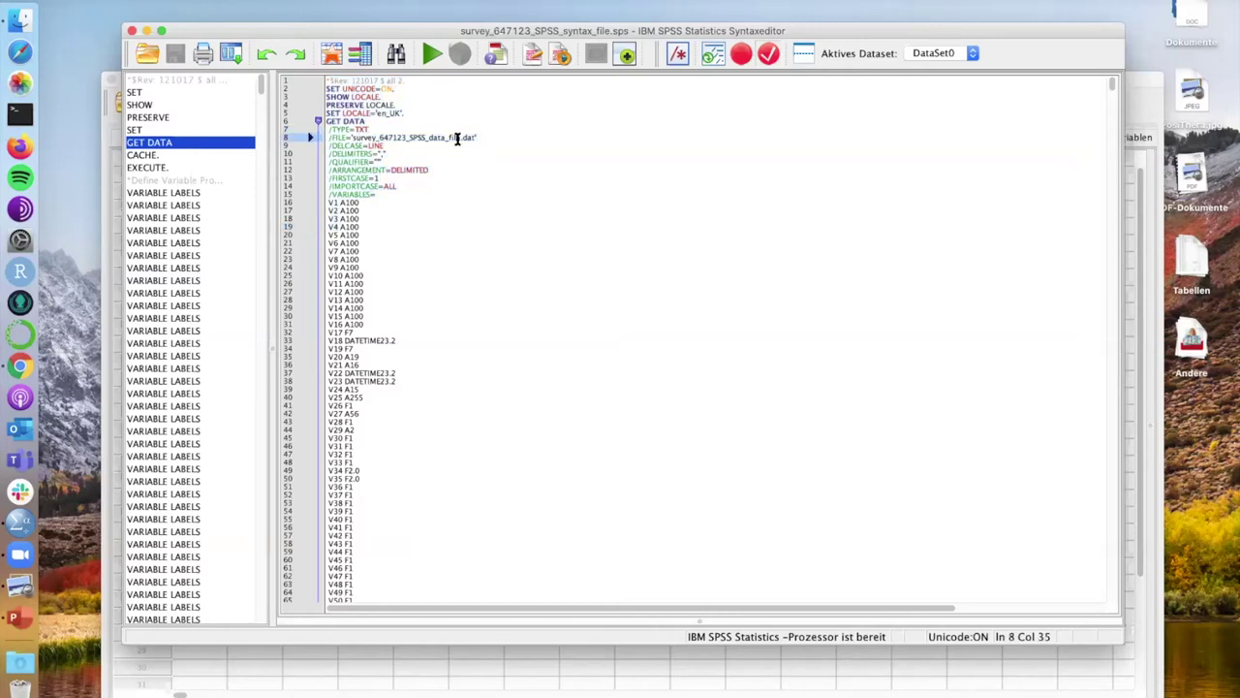
{"action": "left_click_drag", "start_coordinate": [498, 138], "coordinate": [328, 140]}
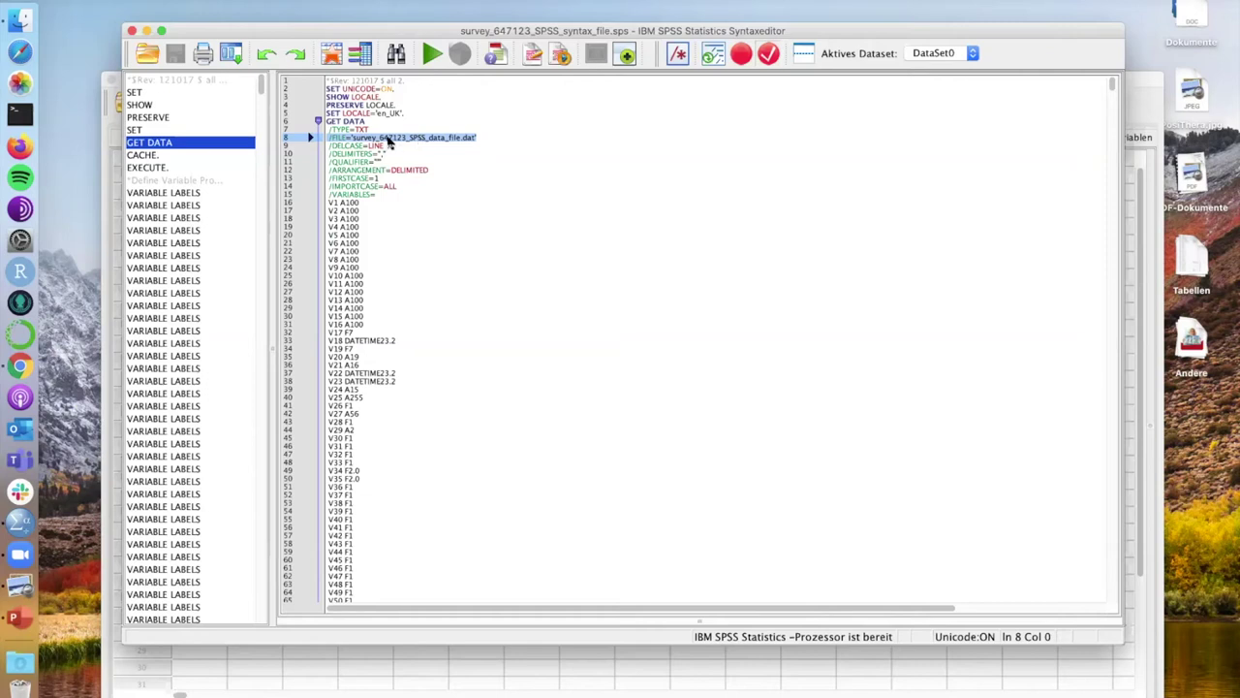
Insert the example path C:\Downloads\ before the data file name in the FILE line
{"action": "left_click", "coordinate": [354, 138]}
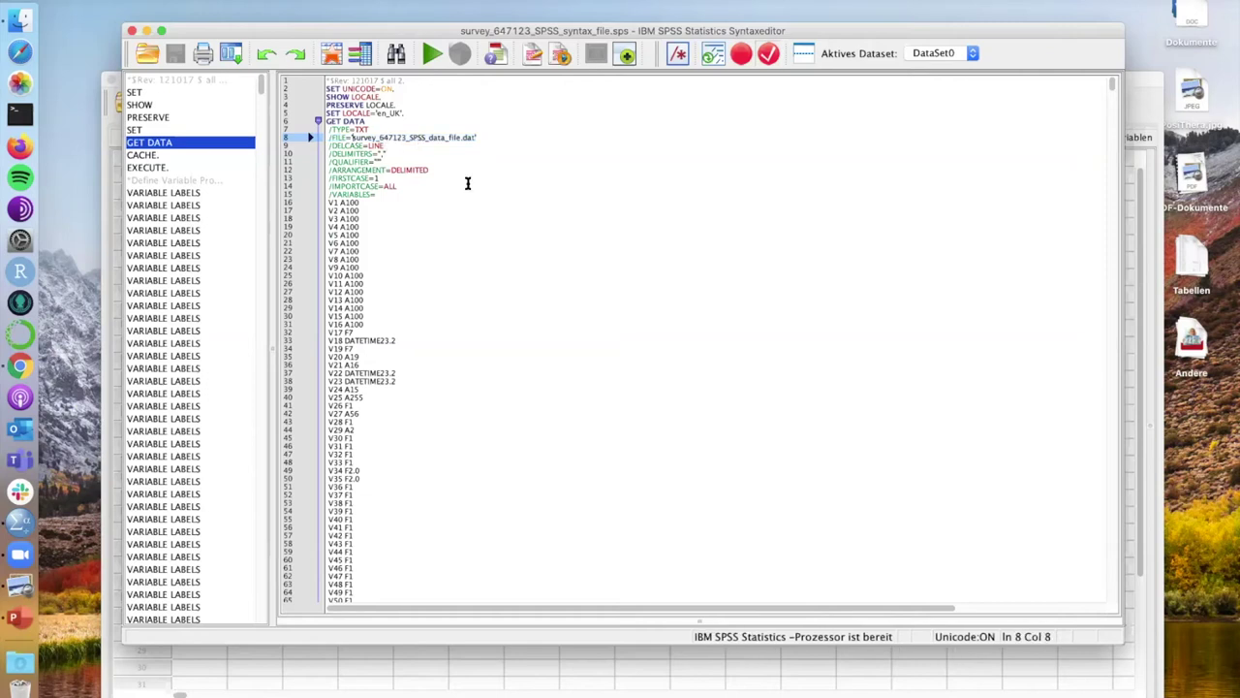
{"action": "type", "text": "C"}
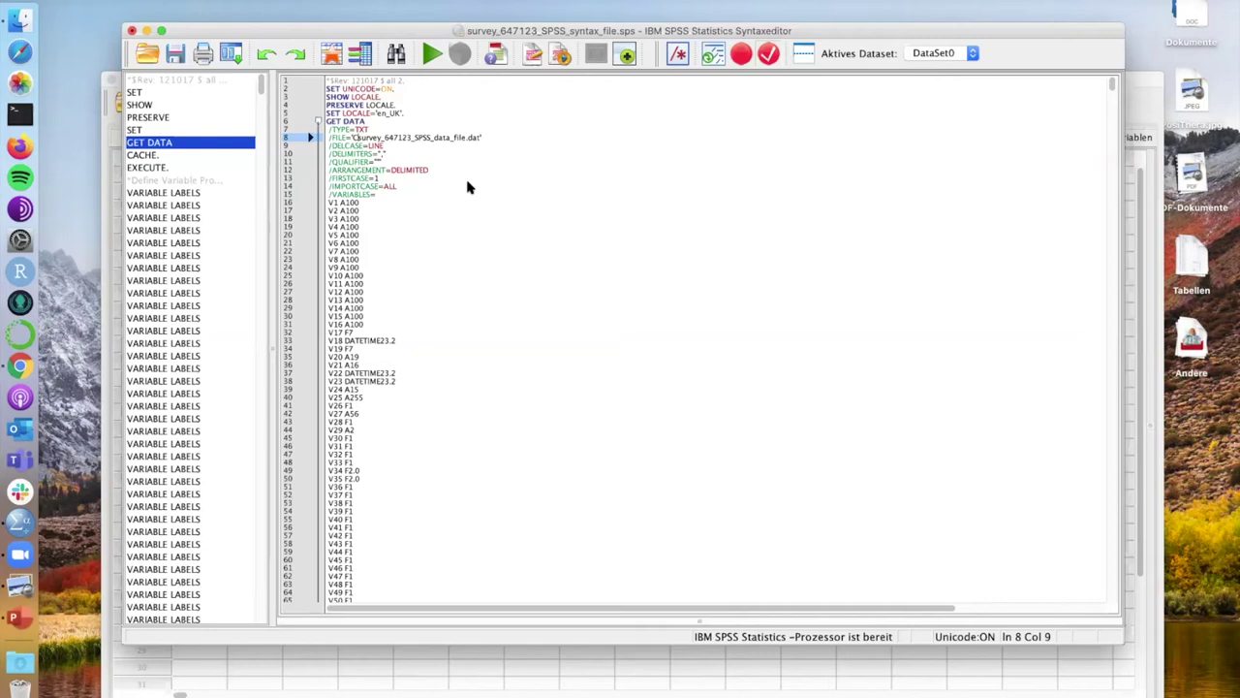
{"action": "type", "text": ":\\"}
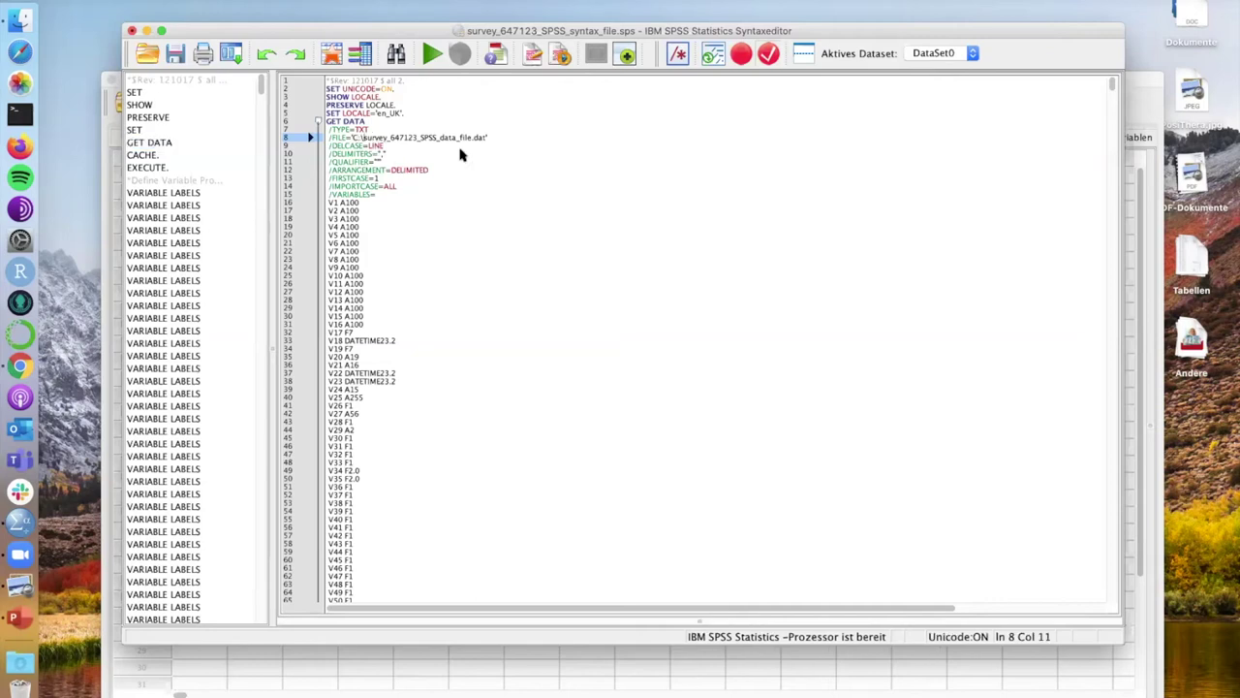
{"action": "type", "text": "Down"}
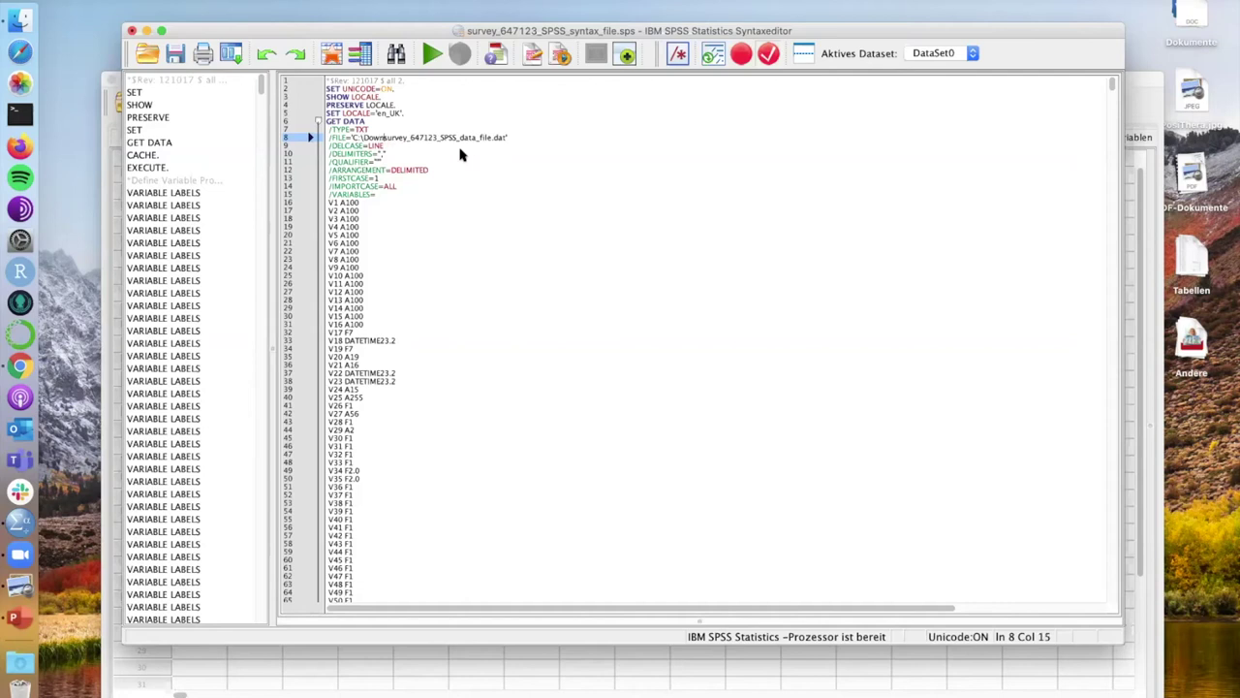
{"action": "type", "text": "loads\\"}
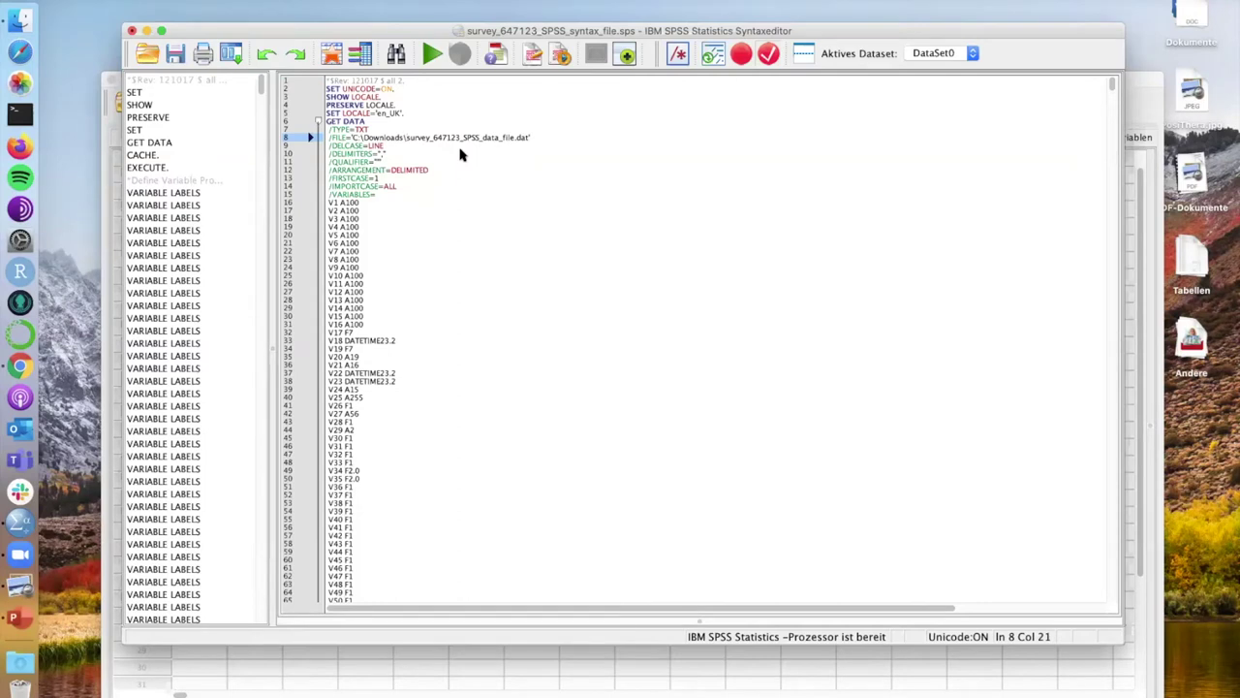
Look up the downloaded syntax file's information in Finder and copy its folder location
{"action": "key", "text": "ctrl+Up"}
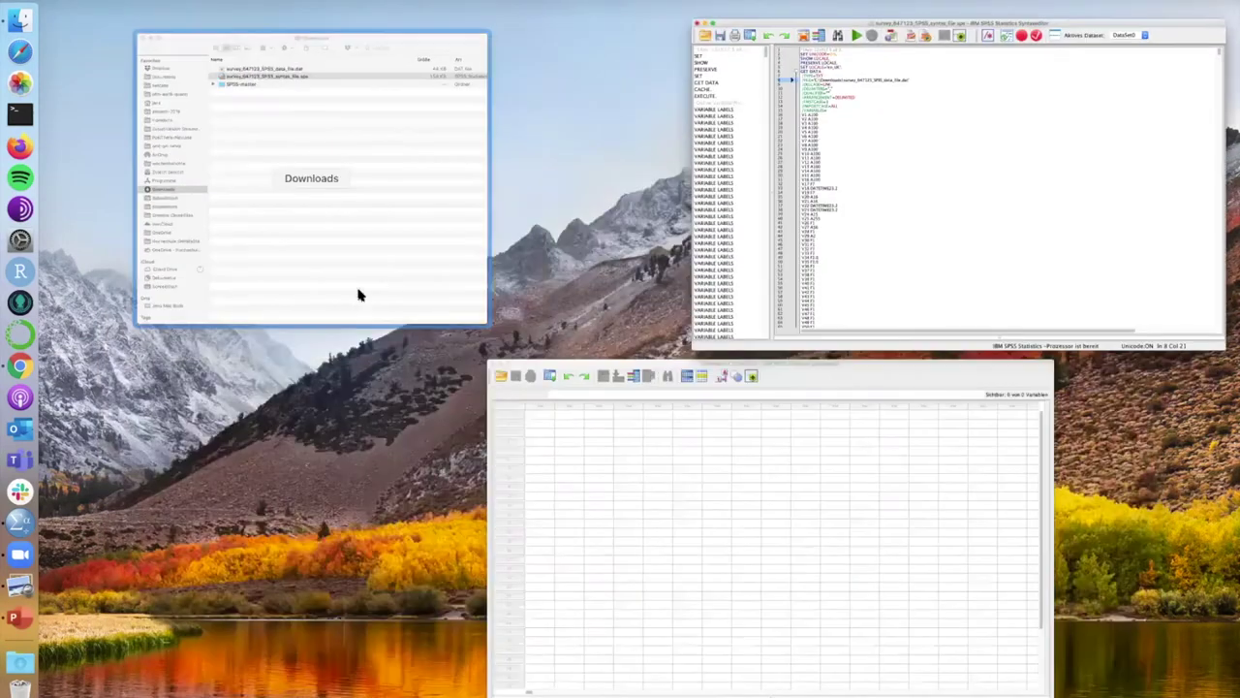
{"action": "left_click", "coordinate": [343, 275]}
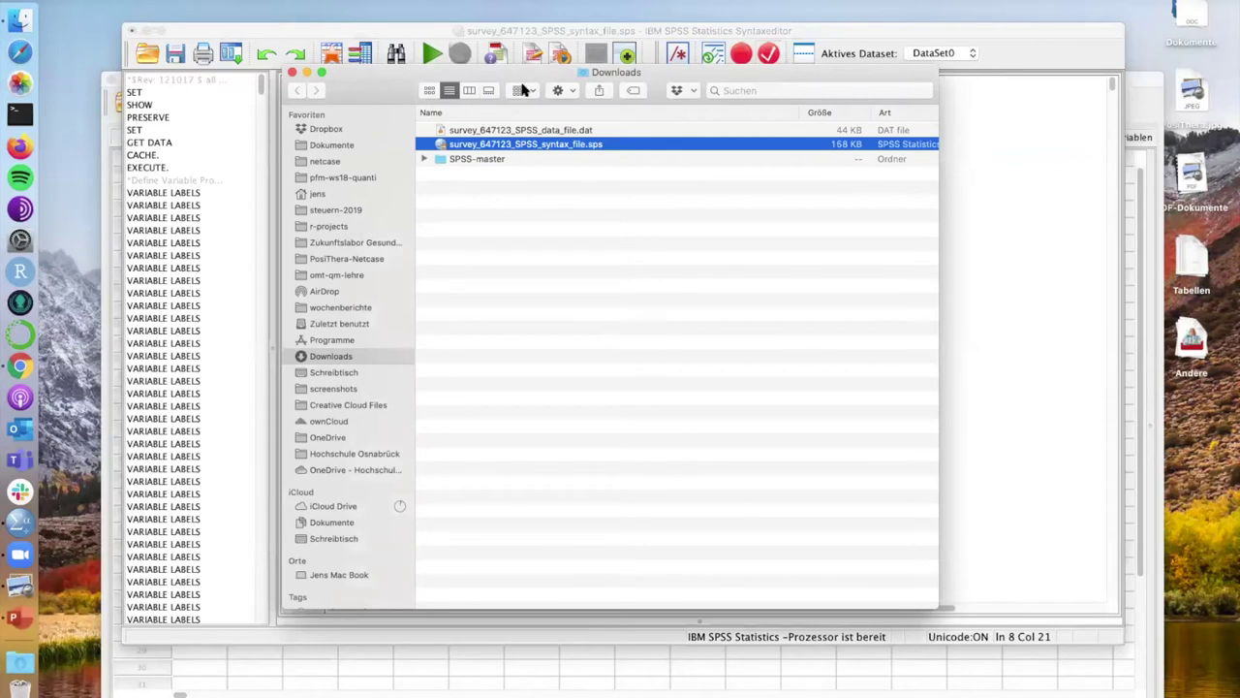
{"action": "right_click", "coordinate": [514, 147]}
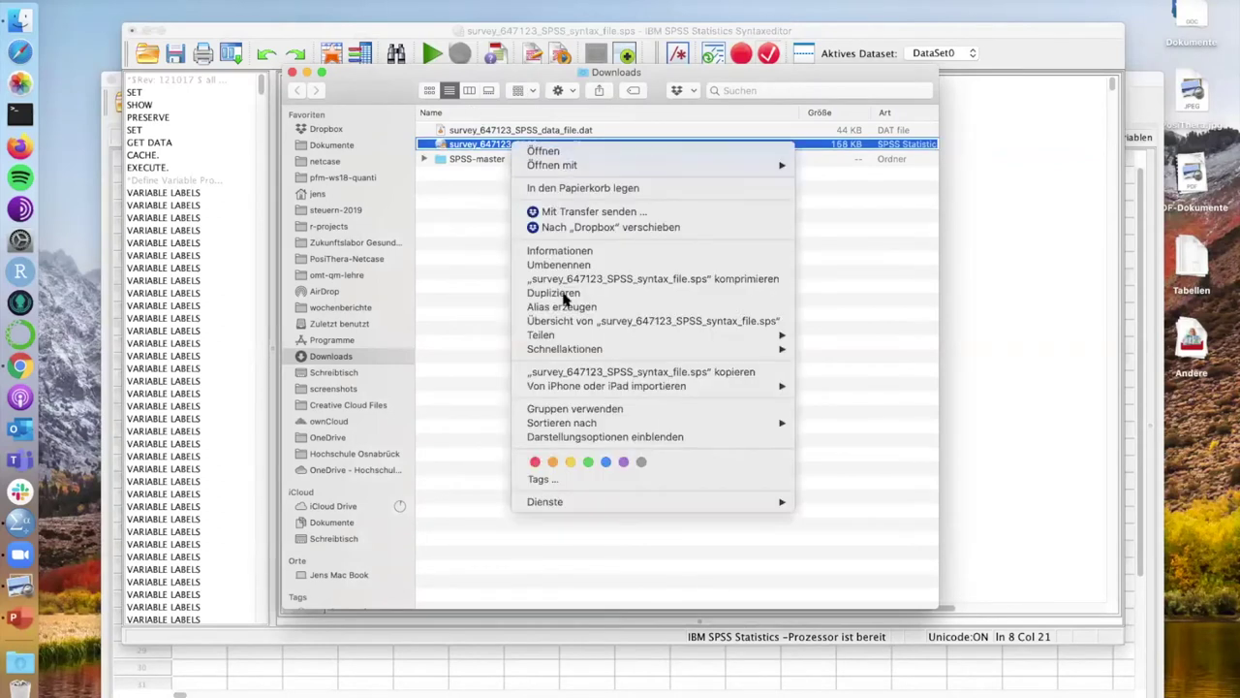
{"action": "left_click", "coordinate": [604, 252]}
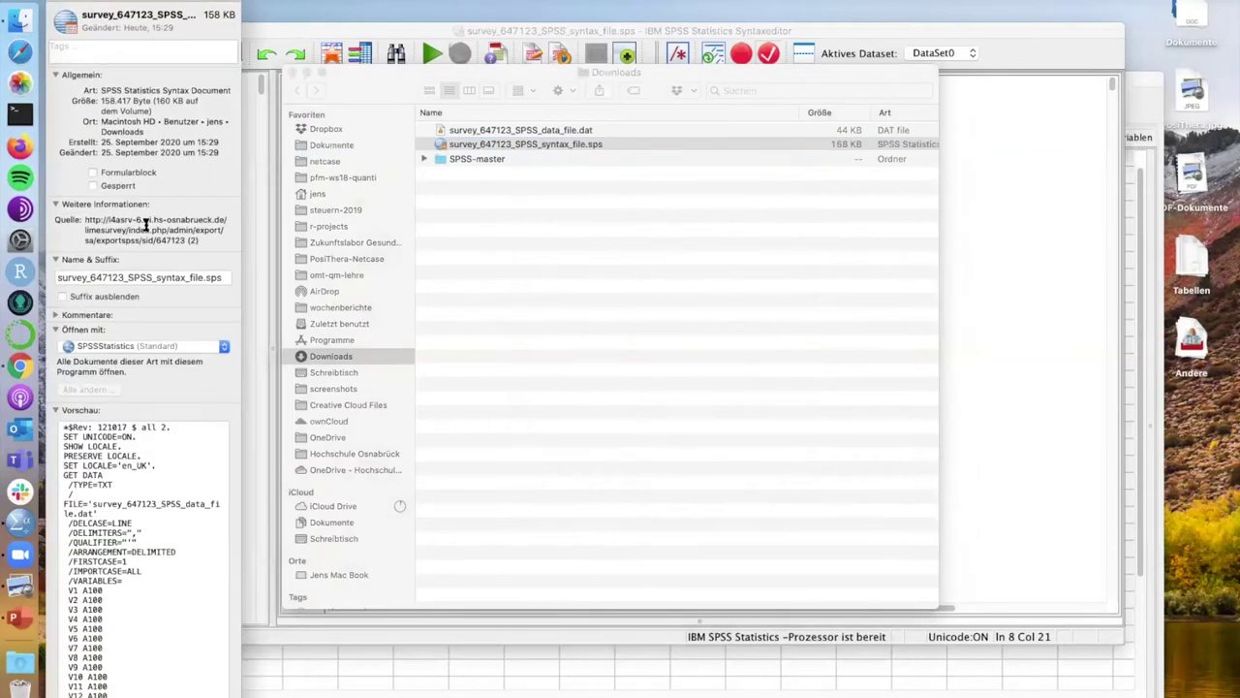
{"action": "right_click", "coordinate": [133, 126]}
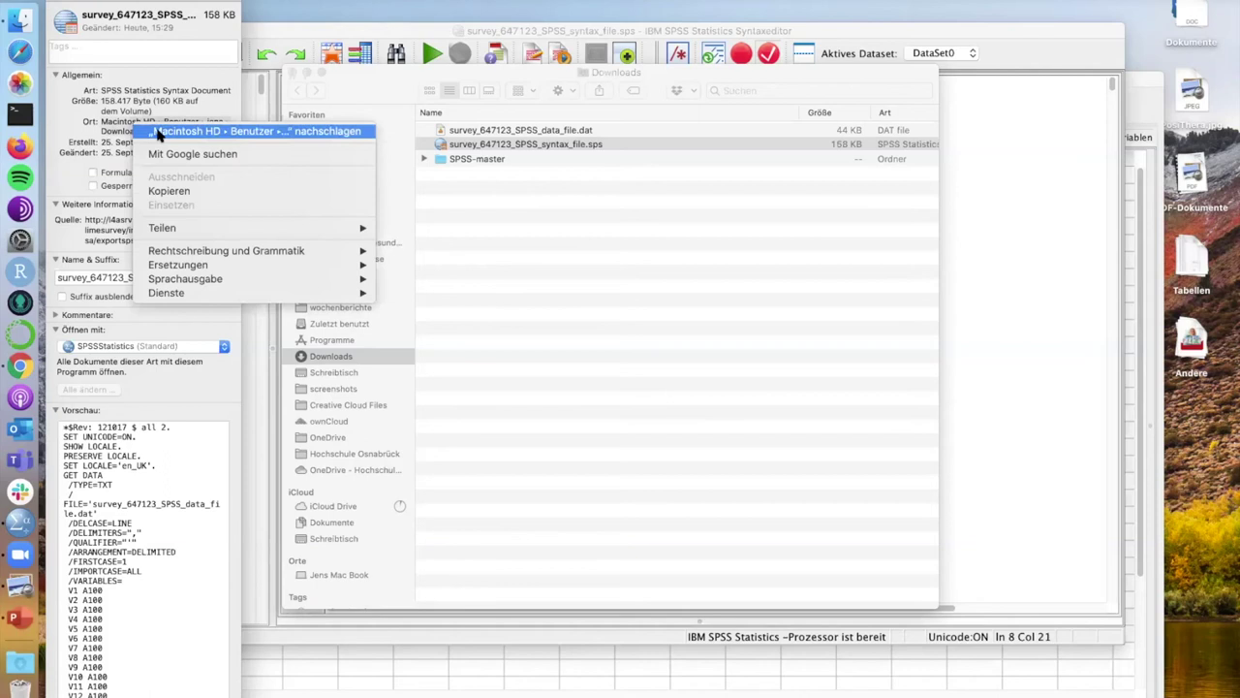
{"action": "left_click", "coordinate": [160, 191]}
Replace C:\Downloads\ in the FILE line with the copied path of the user's Downloads folder, adding a slash before the data file name
{"action": "left_click", "coordinate": [502, 48]}
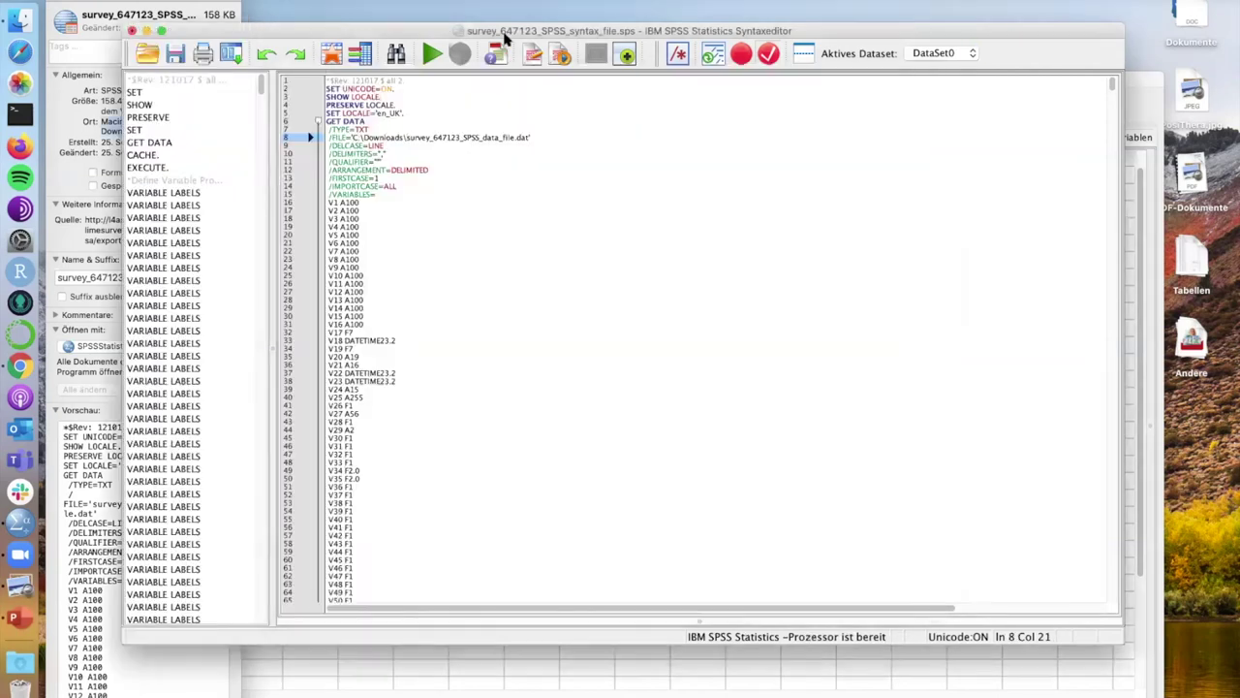
{"action": "left_click_drag", "start_coordinate": [352, 139], "coordinate": [407, 141]}
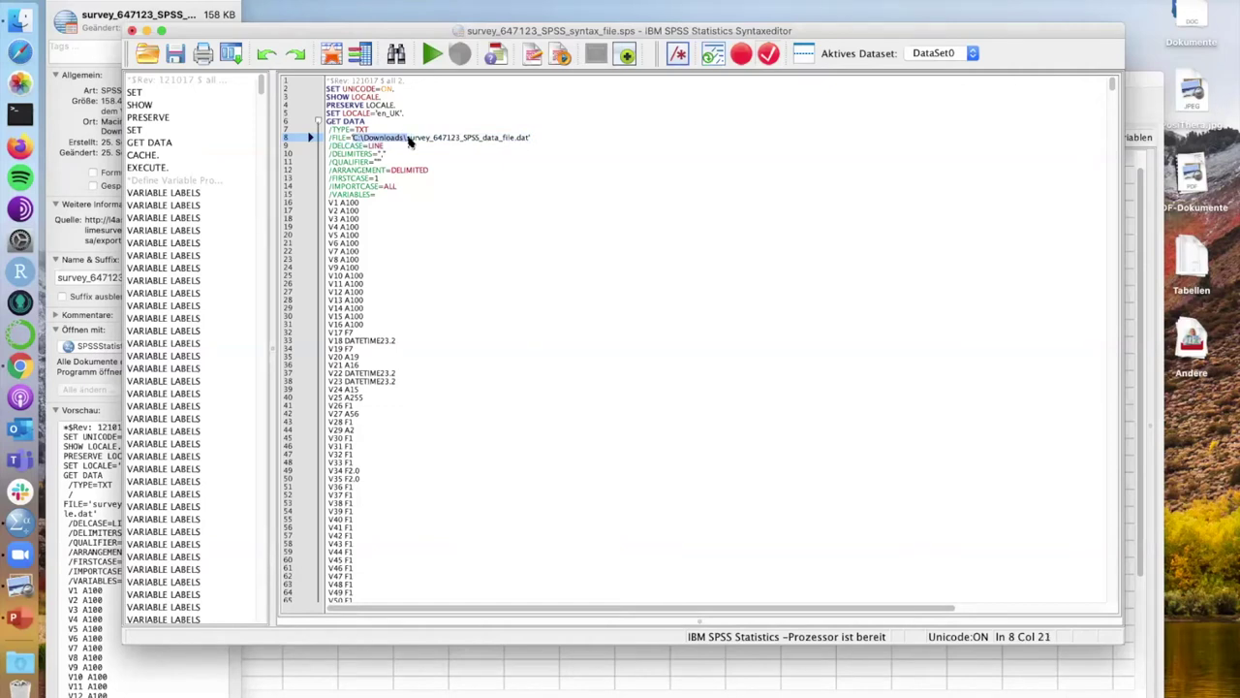
{"action": "left_click", "coordinate": [58, 6]}
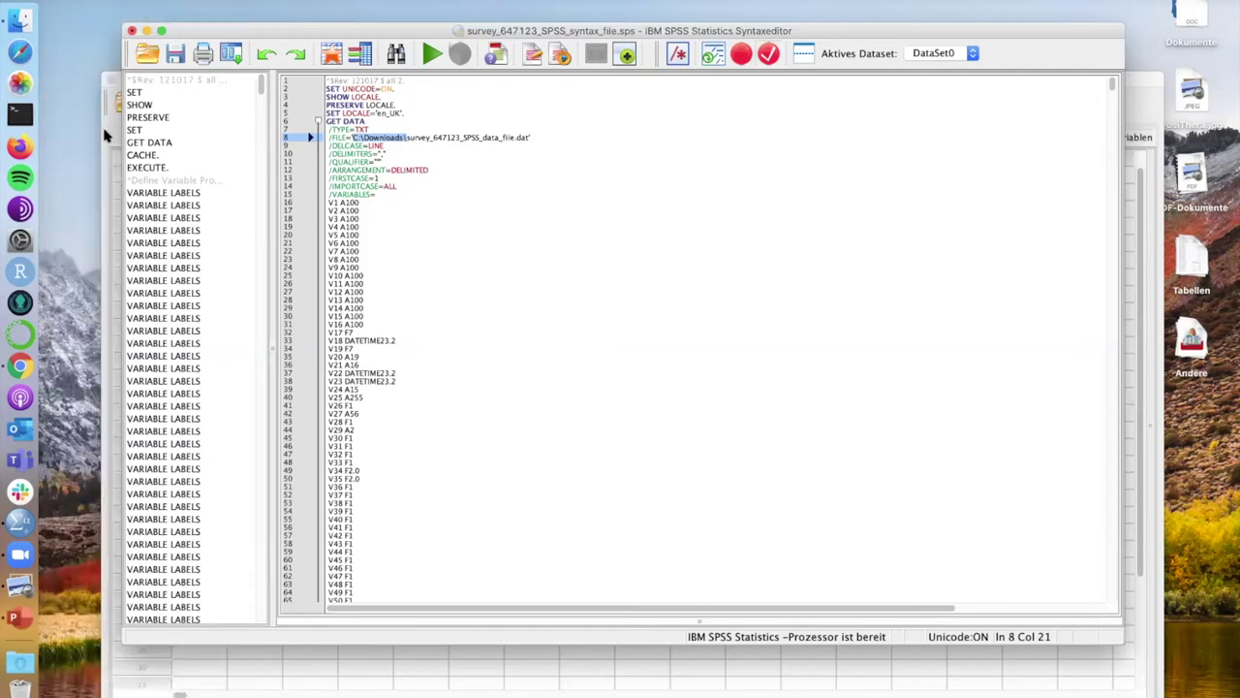
{"action": "left_click", "coordinate": [107, 135]}
{"action": "left_click_drag", "start_coordinate": [186, 80], "coordinate": [152, 123]}
{"action": "left_click", "coordinate": [228, 31]}
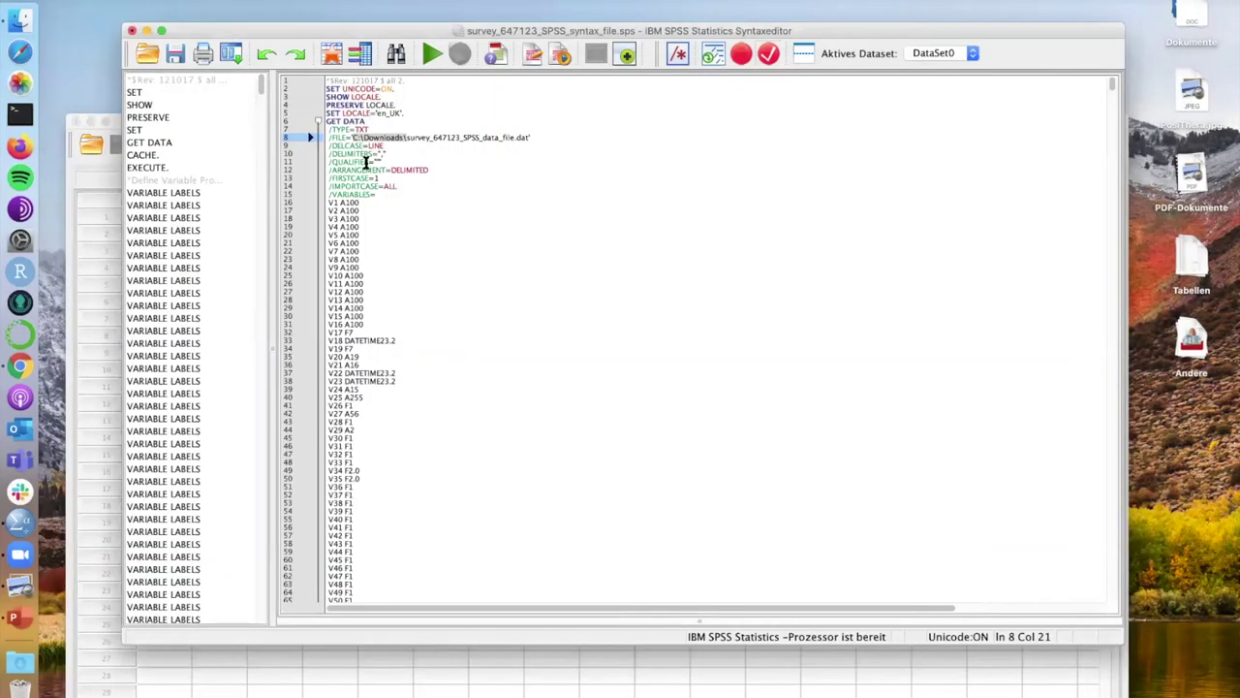
{"action": "type", "text": "/Users/jens/Downloads"}
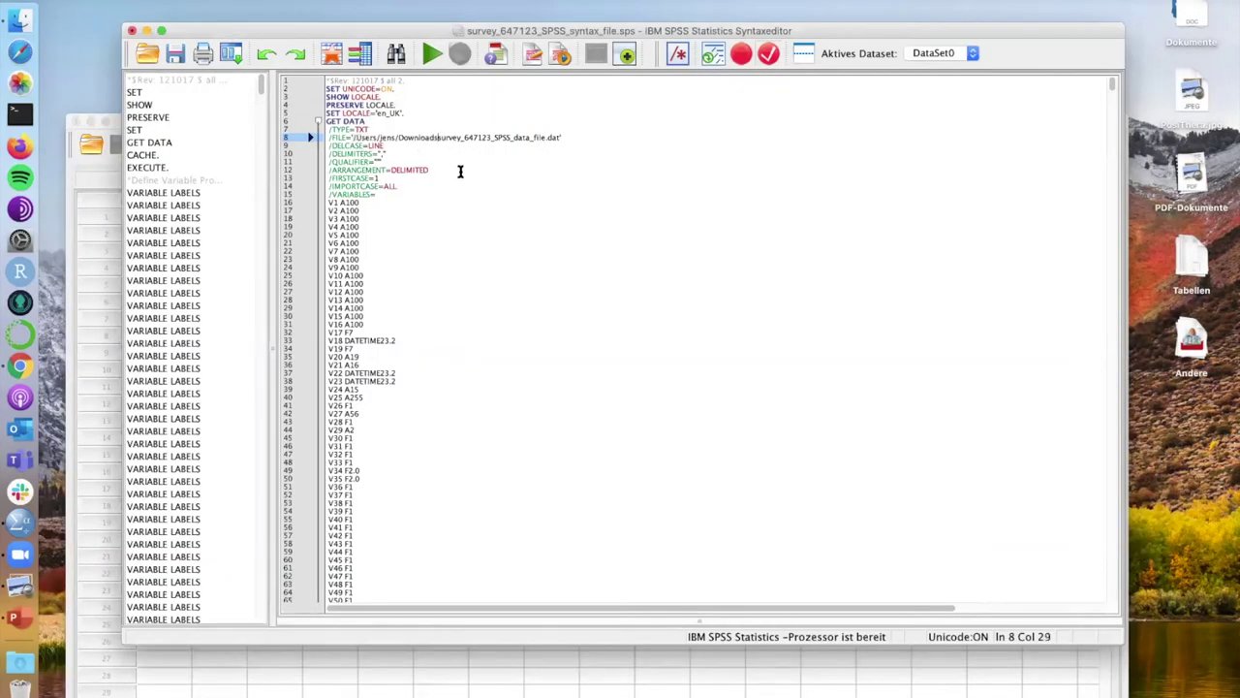
{"action": "type", "text": "/"}
{"action": "left_click_drag", "start_coordinate": [354, 137], "coordinate": [410, 138]}
{"action": "left_click", "coordinate": [502, 141]}
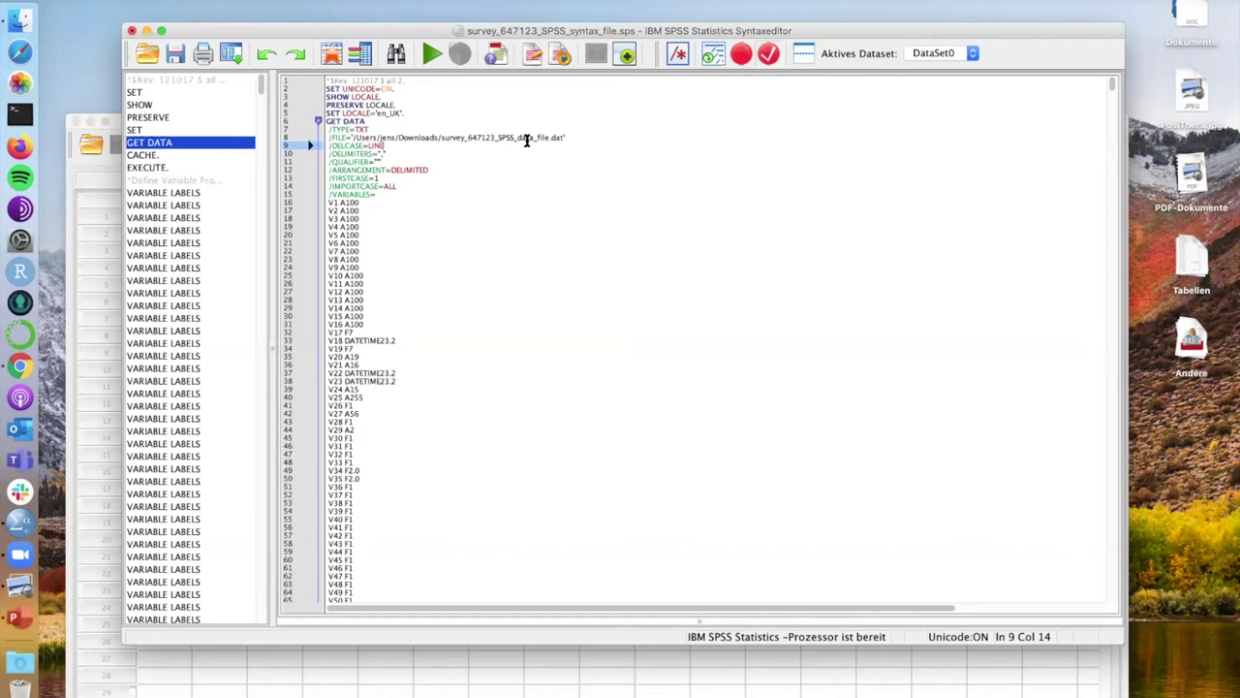
Select the entire contents of the syntax file and run the selection to import the survey data
{"action": "left_click", "coordinate": [507, 214]}
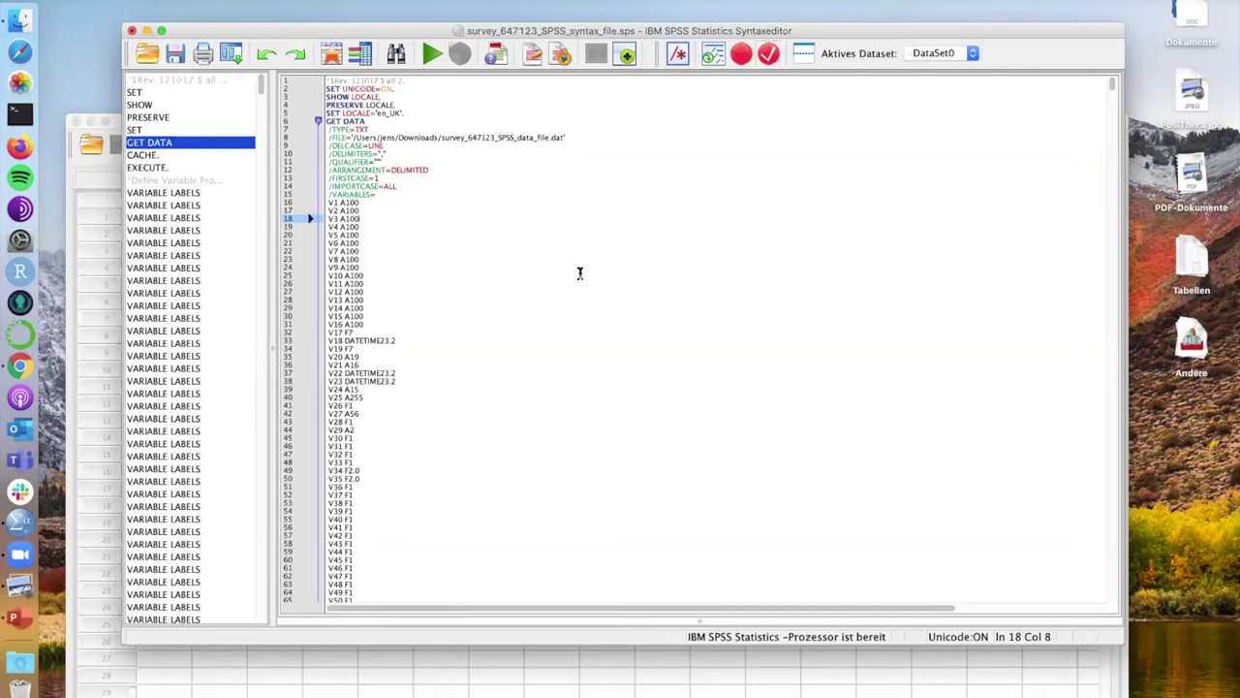
{"action": "key", "text": "Down"}
{"action": "key", "text": "Down"}
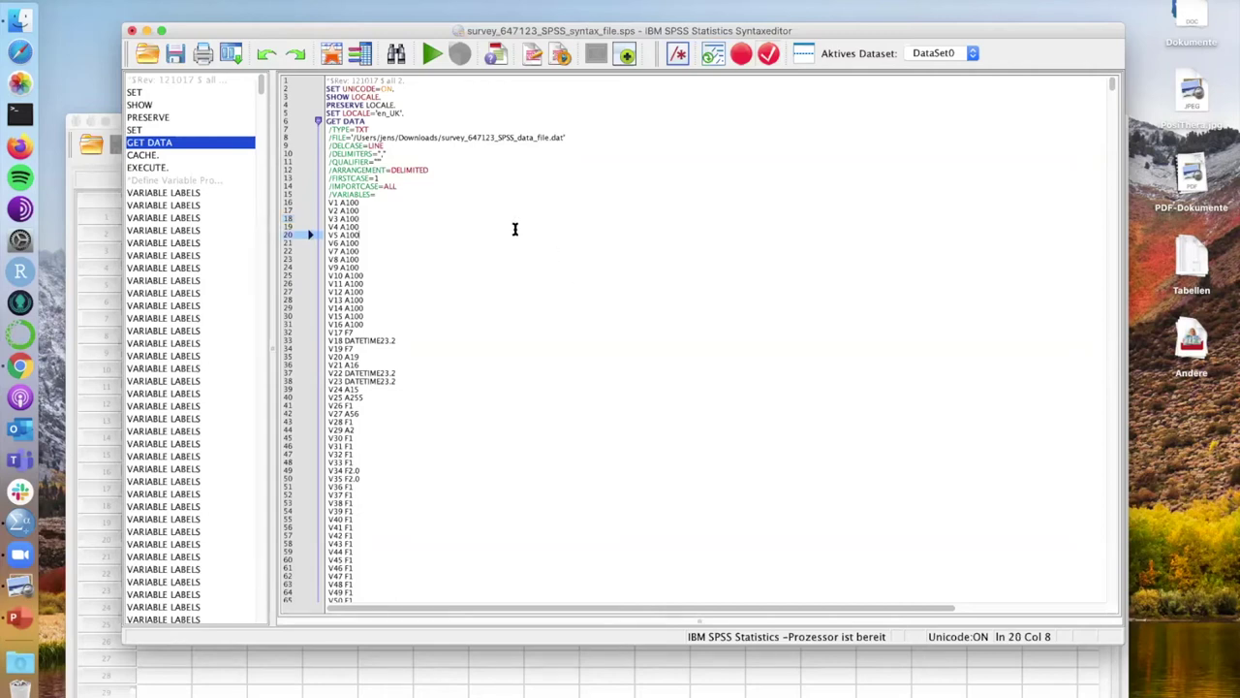
{"action": "left_click", "coordinate": [331, 88]}
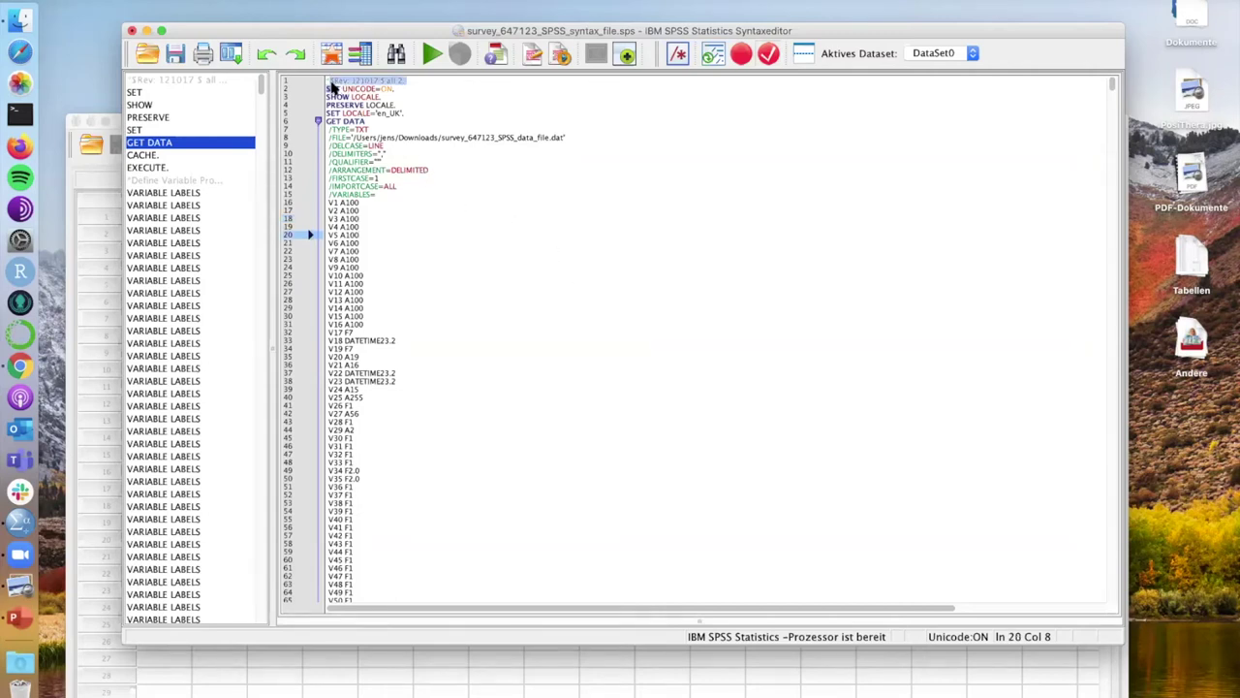
{"action": "left_click_drag", "start_coordinate": [327, 80], "coordinate": [506, 291]}
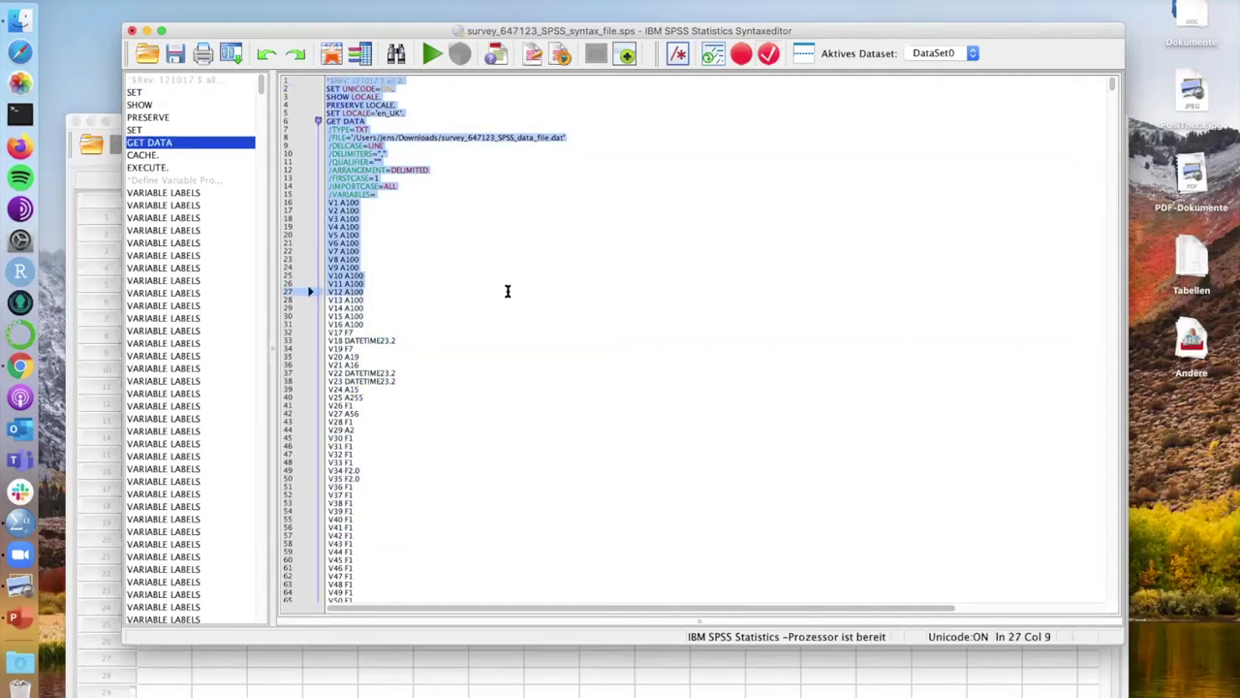
{"action": "key", "text": "super+a"}
{"action": "scroll", "coordinate": [565, 229], "scroll_direction": "up", "scroll_amount": 20}
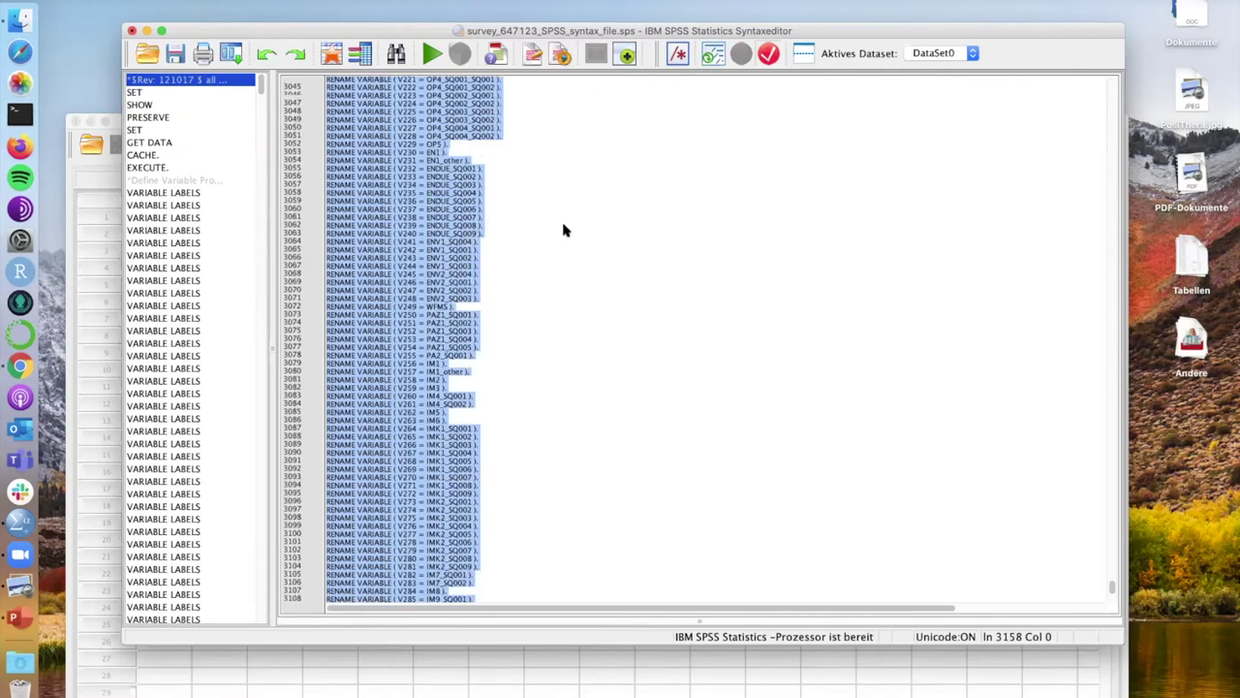
{"action": "scroll", "coordinate": [565, 229], "scroll_direction": "up", "scroll_amount": 20}
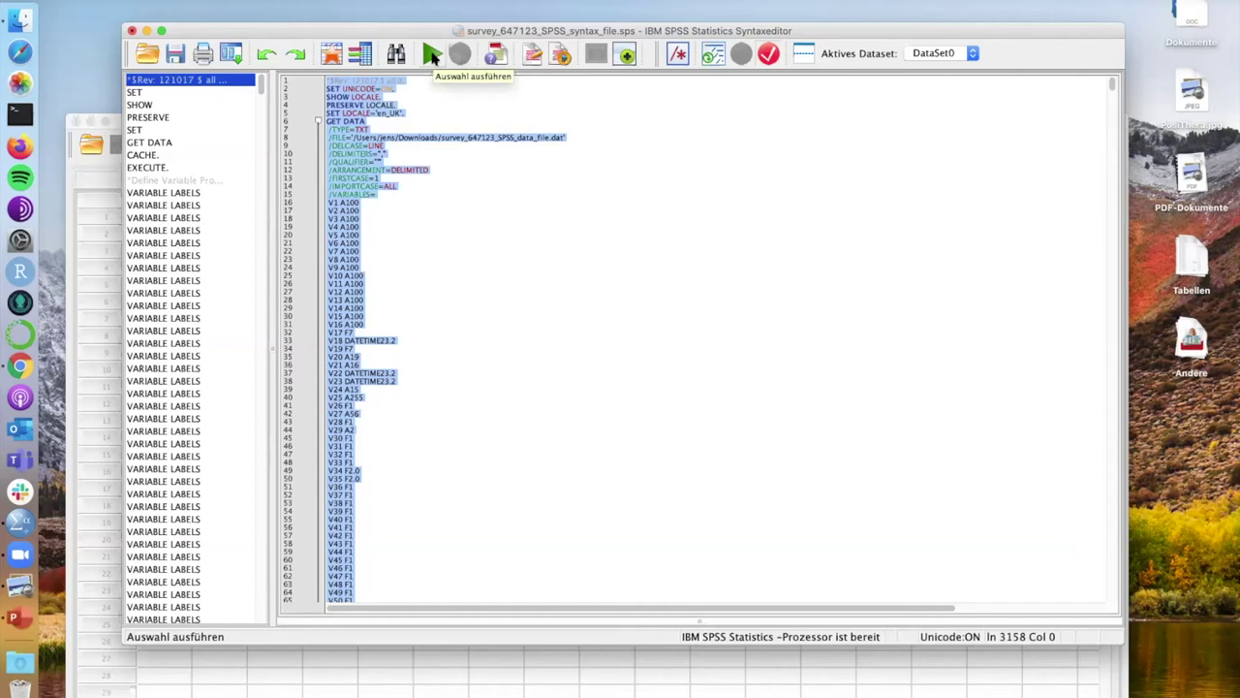
{"action": "left_click", "coordinate": [432, 55]}
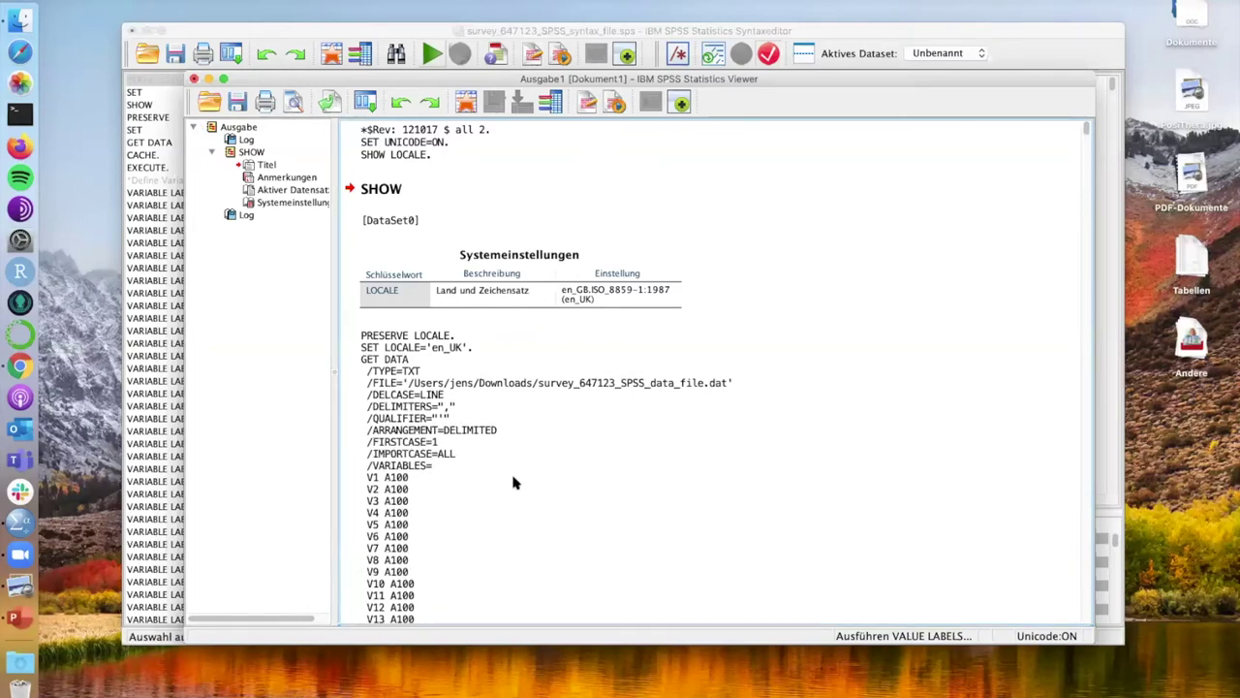
Look over the output log of the syntax run and close the output viewer
{"action": "scroll", "coordinate": [514, 481], "scroll_direction": "down", "scroll_amount": 10}
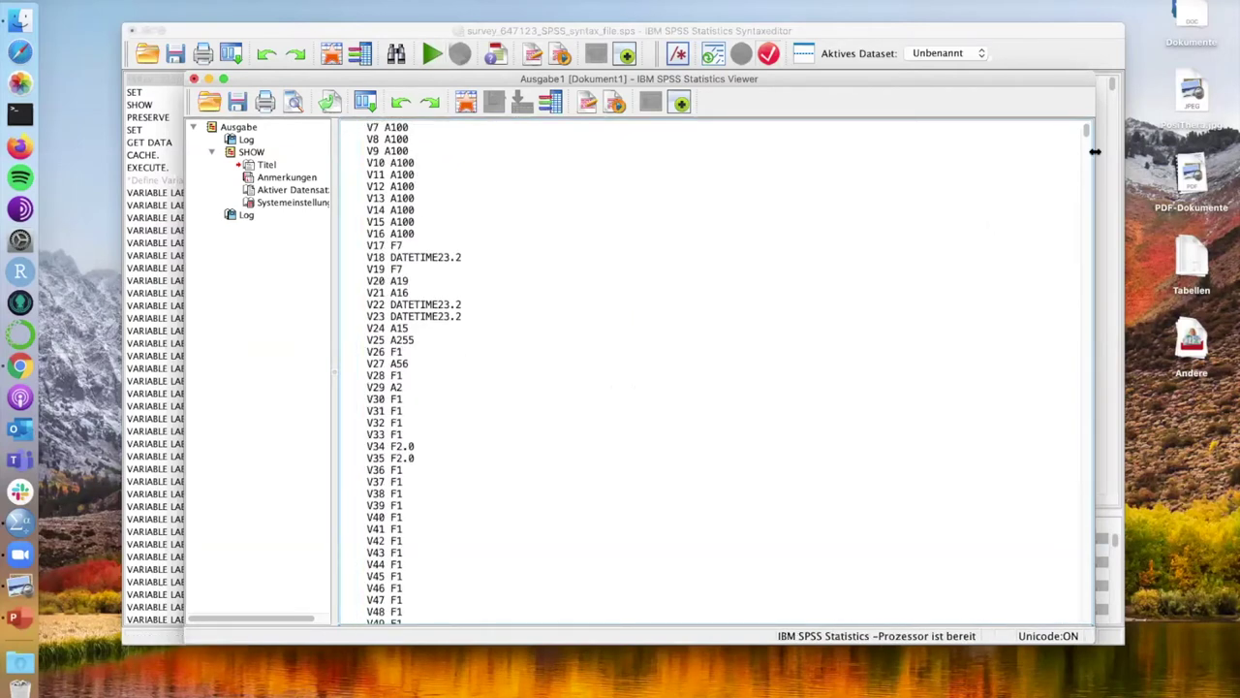
{"action": "mouse_move", "coordinate": [1088, 134]}
{"action": "left_mouse_down"}
{"action": "mouse_move", "coordinate": [1068, 559]}
{"action": "mouse_move", "coordinate": [1083, 662]}
{"action": "mouse_move", "coordinate": [1084, 121]}
{"action": "left_mouse_up"}
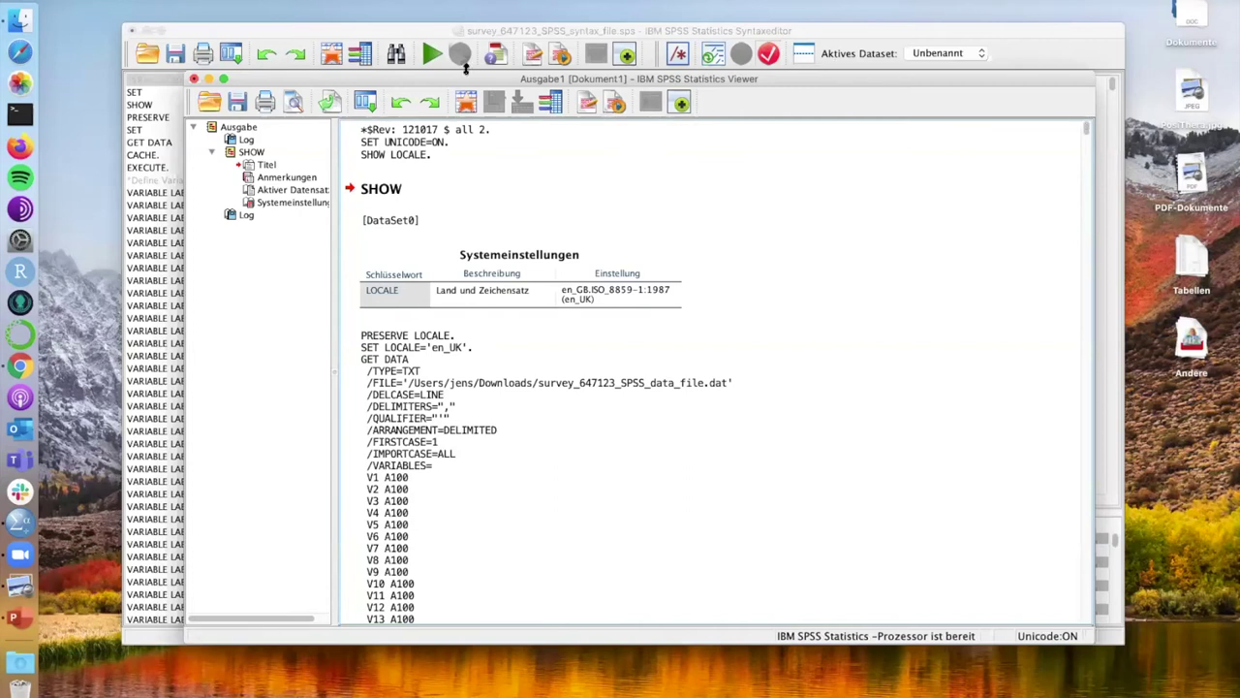
{"action": "left_click", "coordinate": [194, 79]}
{"action": "left_click", "coordinate": [742, 394]}
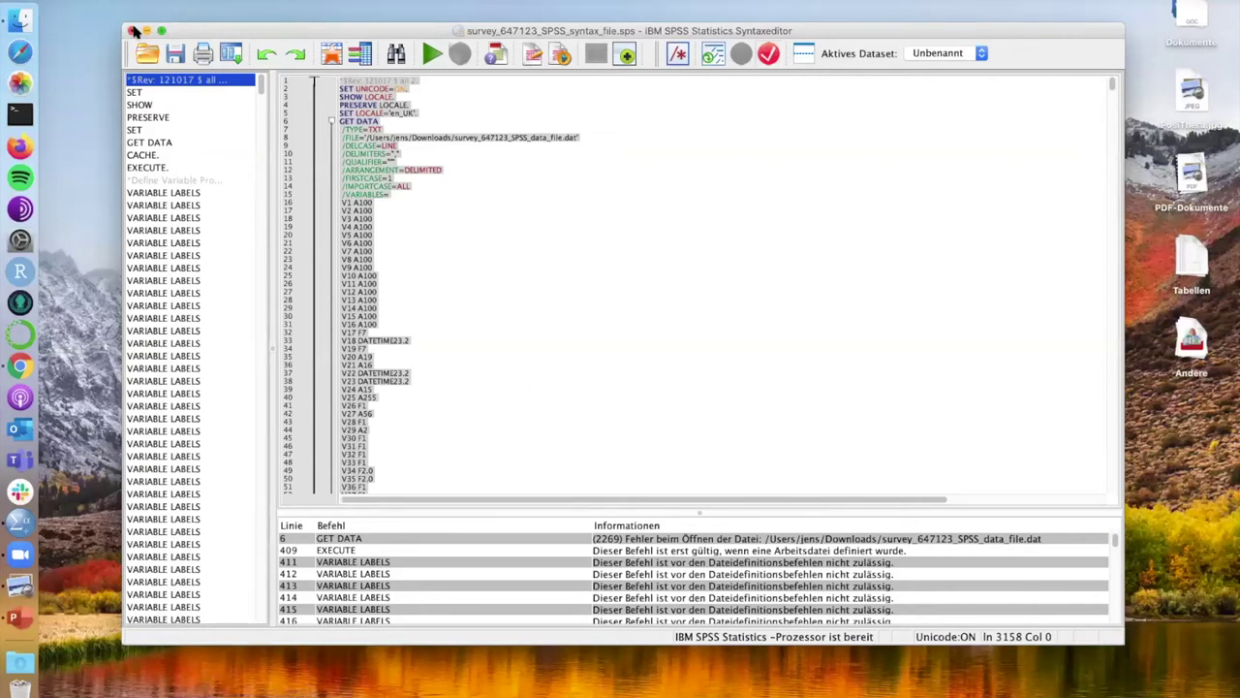
Close the syntax editor and expand the SPSS-master folder within Downloads in Finder
{"action": "left_click", "coordinate": [134, 31]}
{"action": "left_click", "coordinate": [734, 369]}
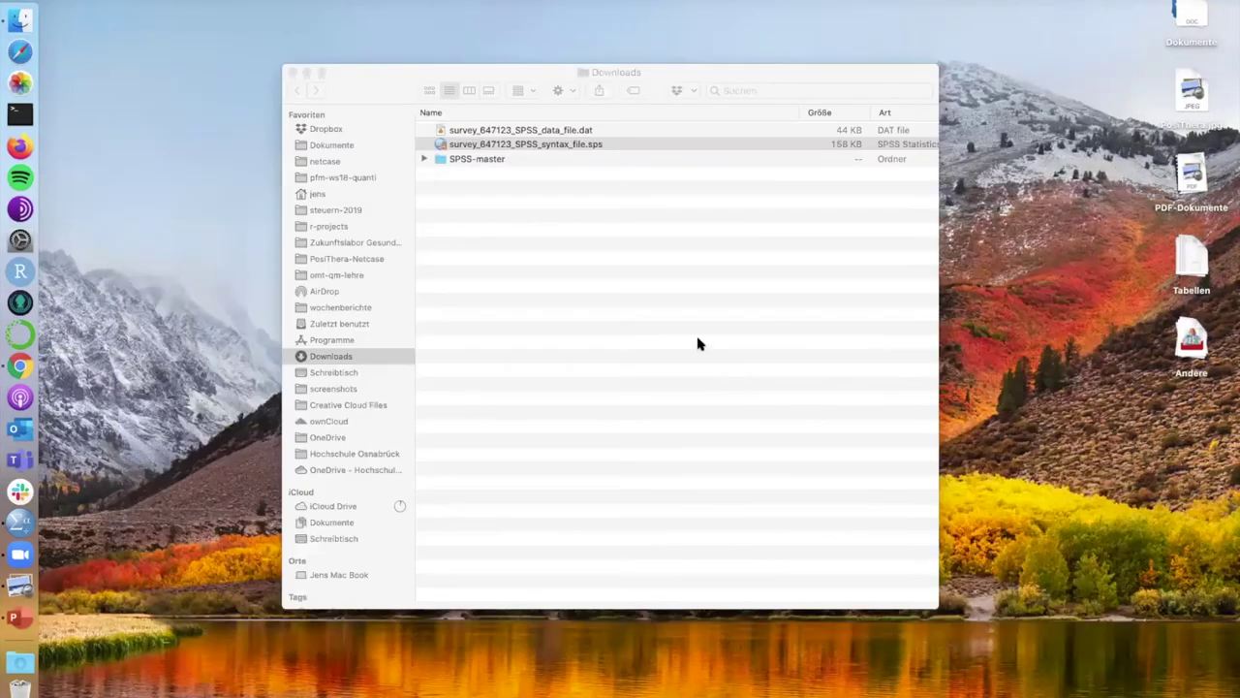
{"action": "left_click", "coordinate": [423, 160]}
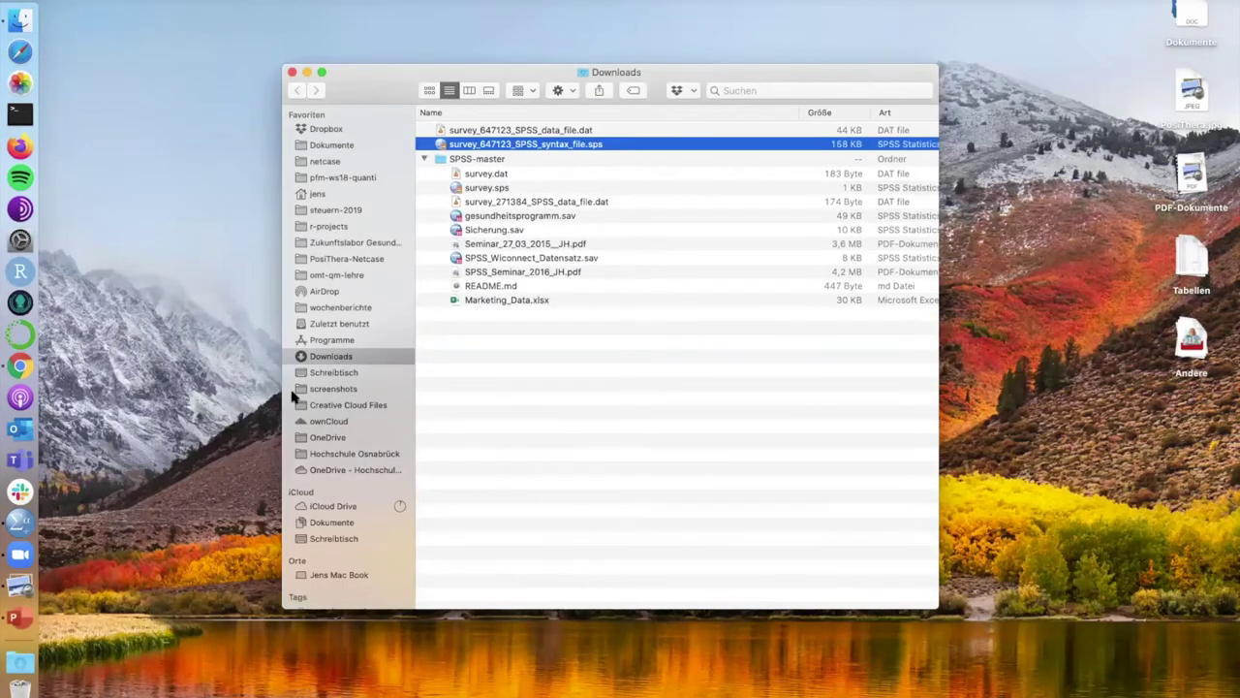
Switch to Chrome and review LimeSurvey's SPSS import instructions, covering the FILE line, the Run/All step and the closing note
{"action": "left_click", "coordinate": [19, 366]}
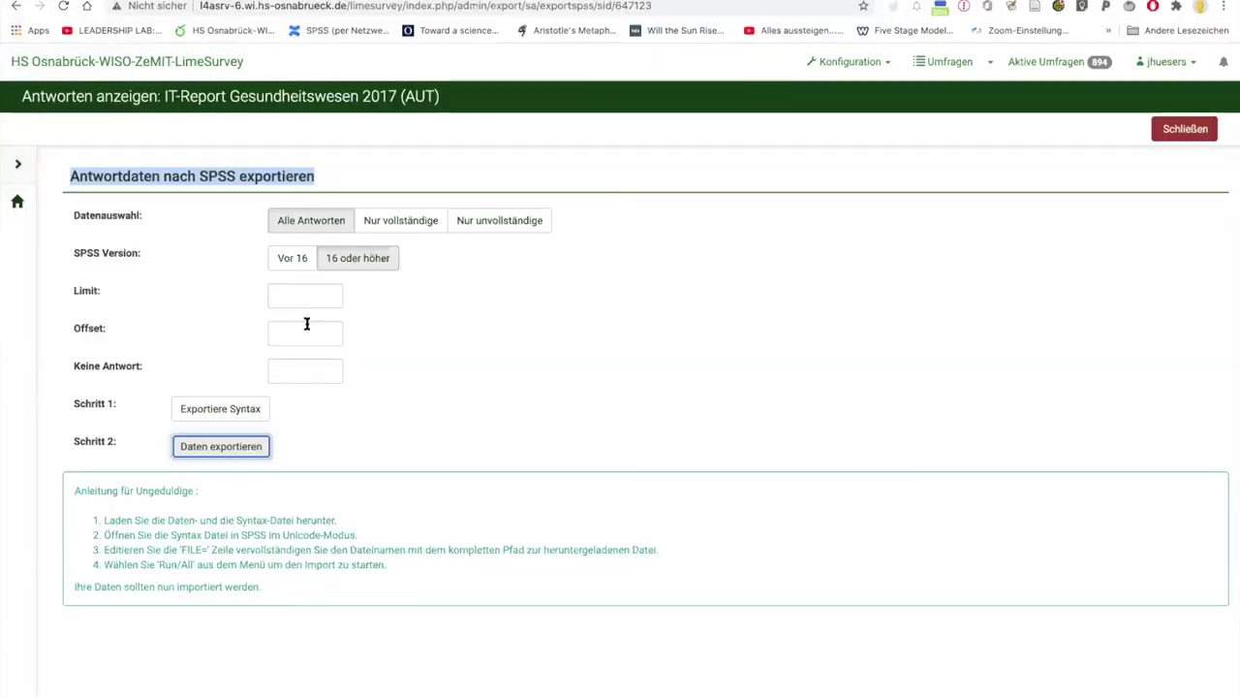
{"action": "left_click_drag", "start_coordinate": [397, 572], "coordinate": [69, 491]}
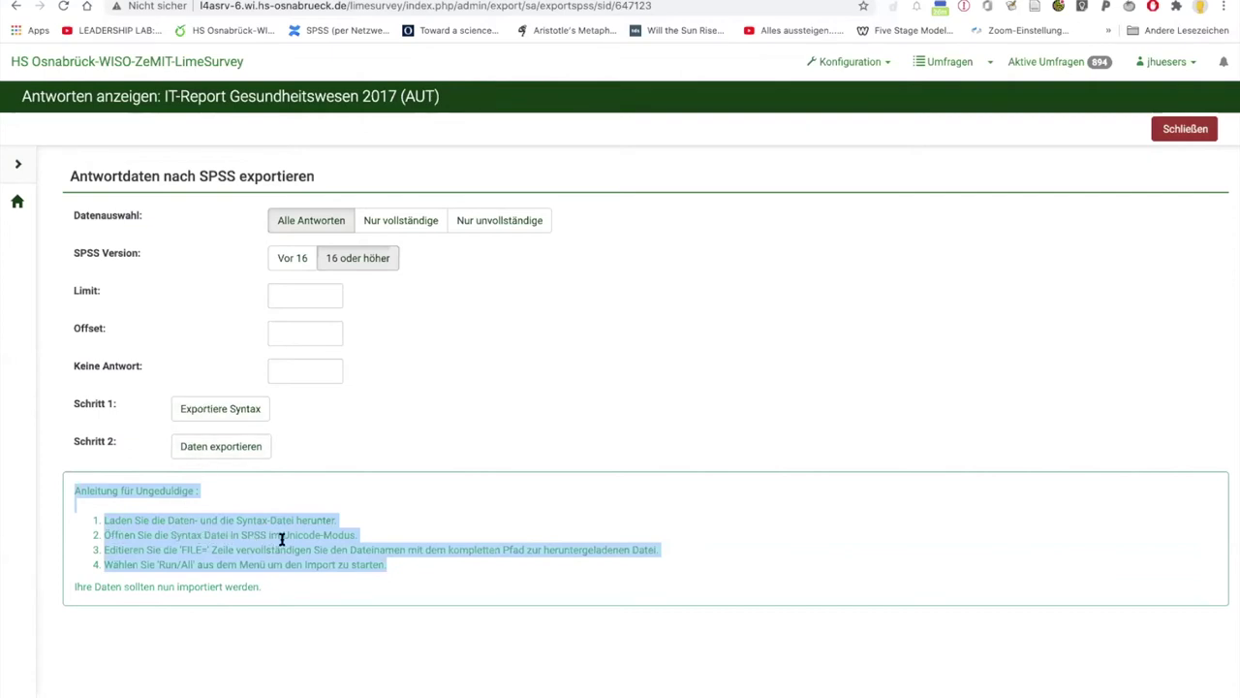
{"action": "left_click_drag", "start_coordinate": [137, 550], "coordinate": [296, 553]}
{"action": "left_click", "coordinate": [328, 552]}
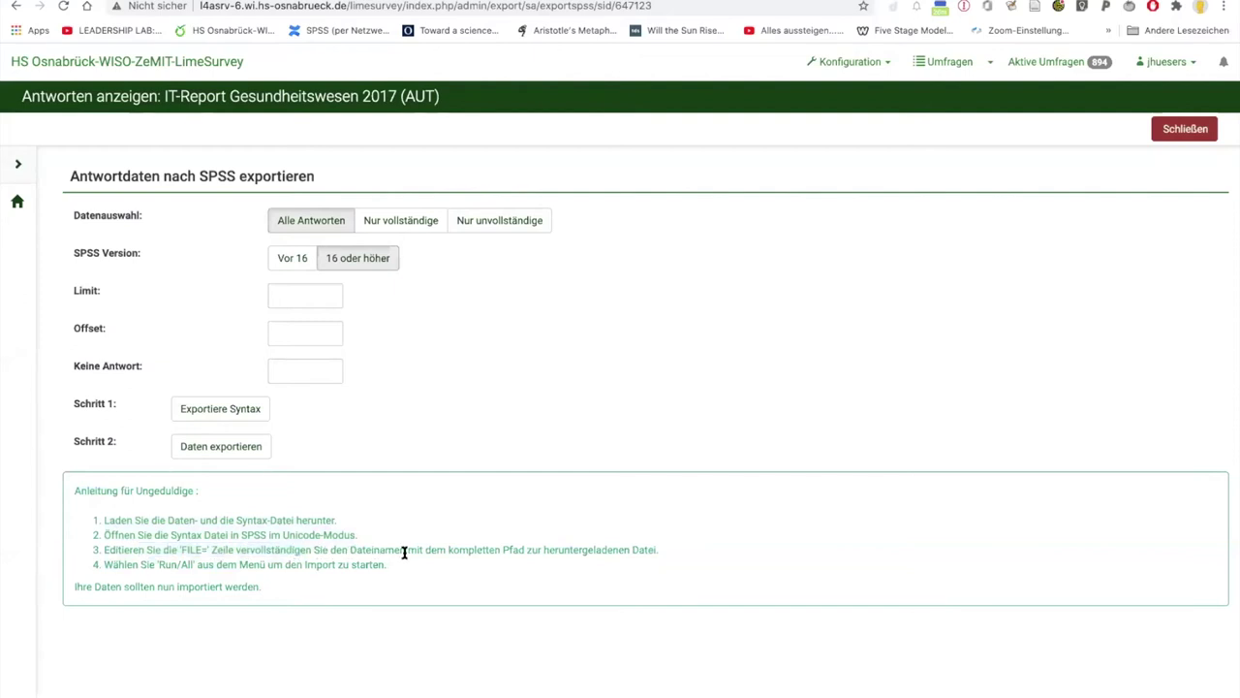
{"action": "left_click_drag", "start_coordinate": [110, 566], "coordinate": [254, 564]}
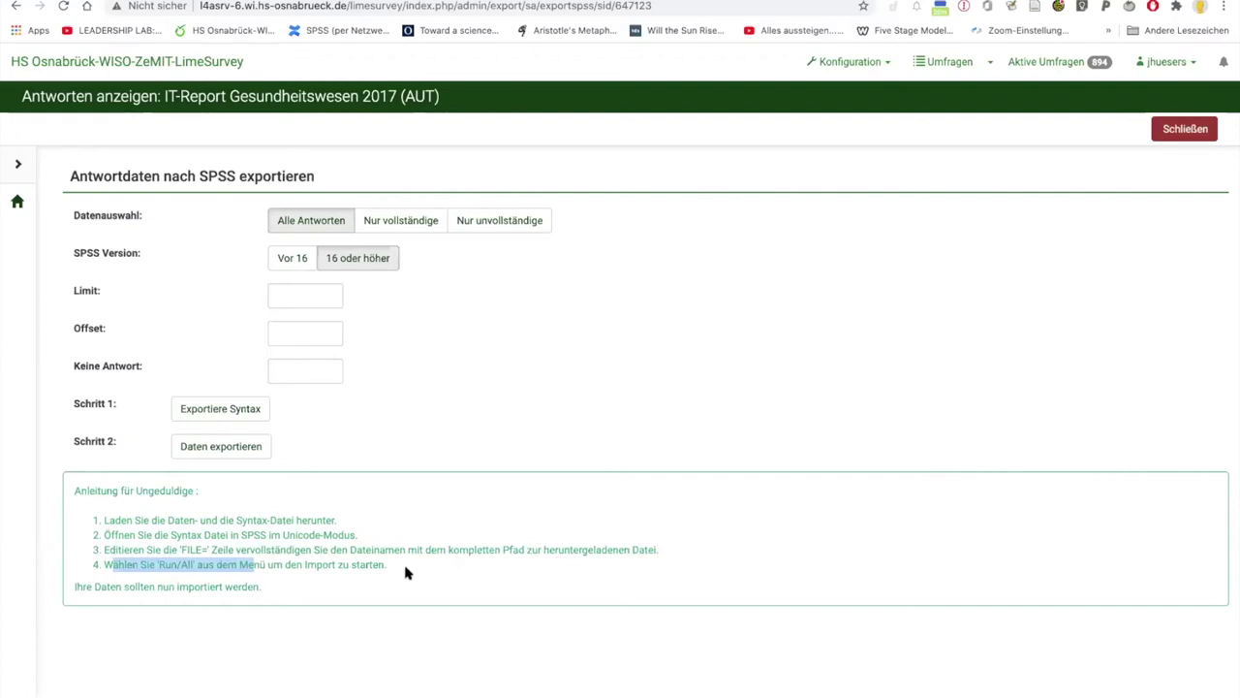
{"action": "left_click_drag", "start_coordinate": [262, 587], "coordinate": [80, 588]}
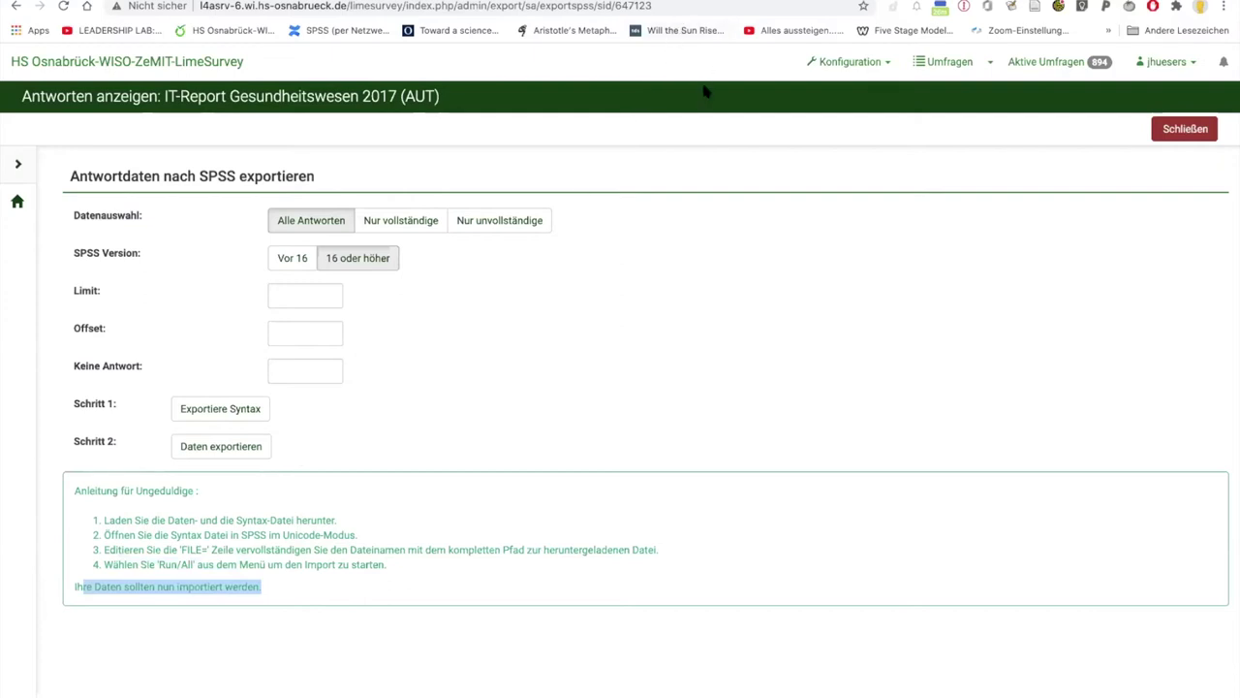
Switch to the desktop that shows the Downloads folder in Finder
{"action": "key", "text": "super+Tab"}
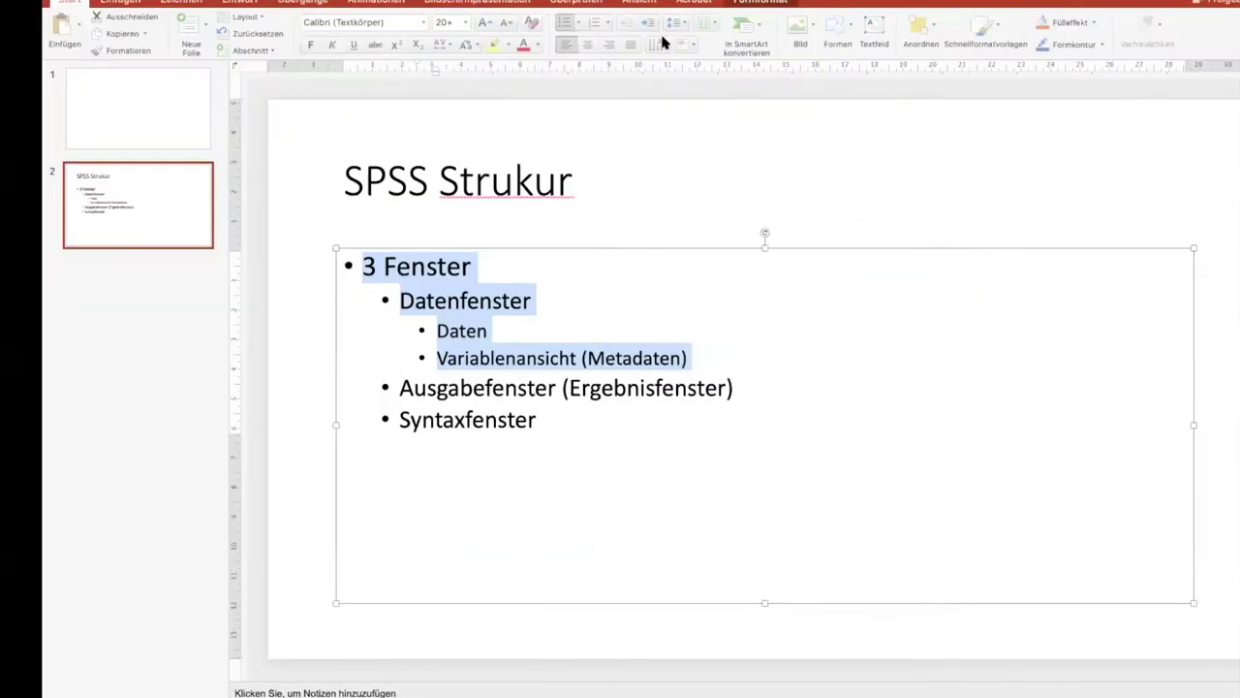
{"action": "key", "text": "ctrl+Up"}
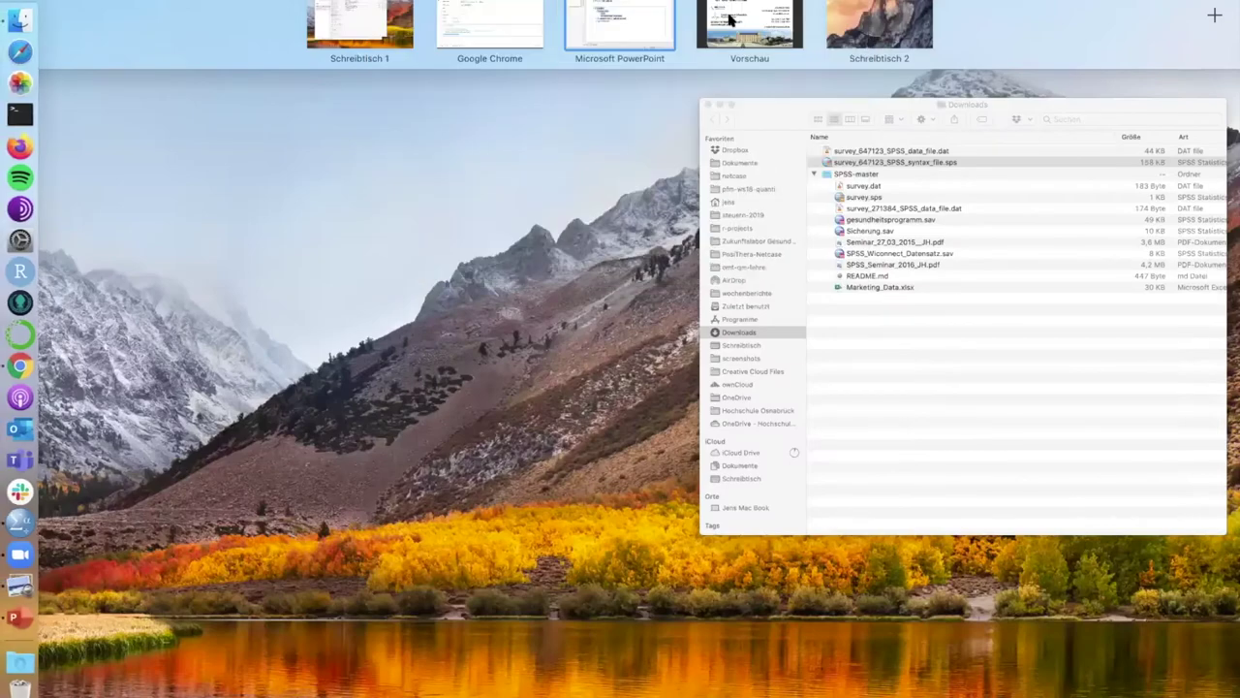
{"action": "left_click", "coordinate": [498, 37]}
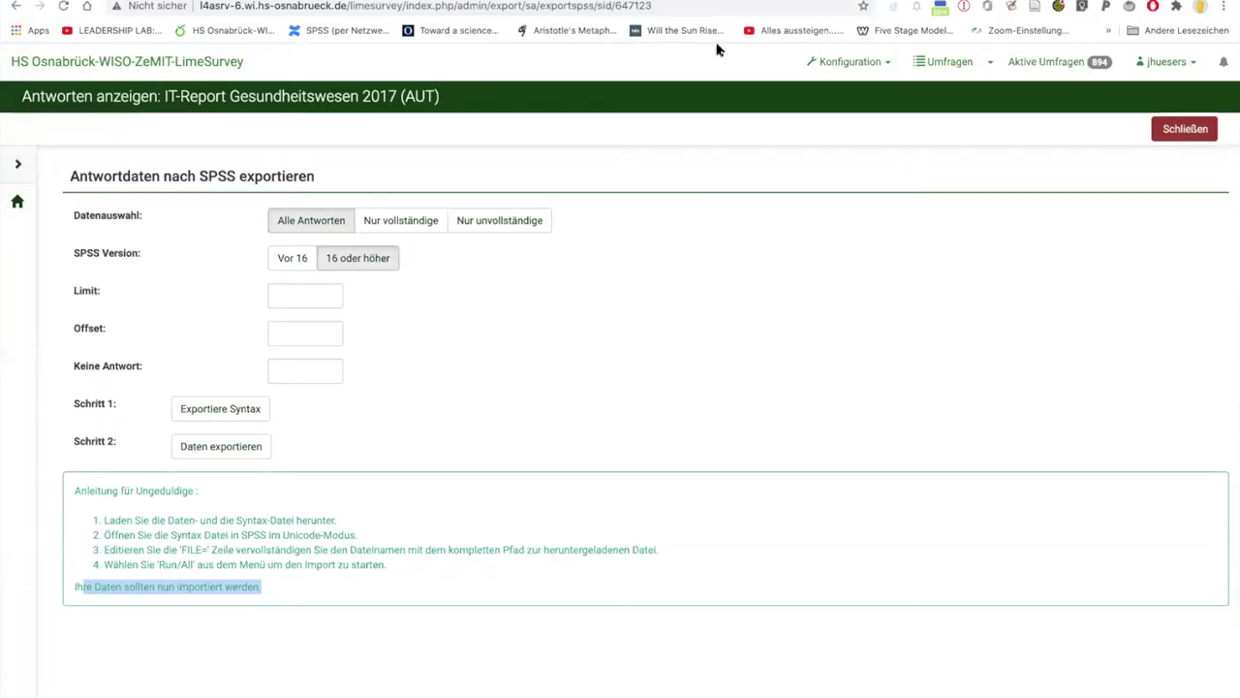
{"action": "key", "text": "ctrl+Tab"}
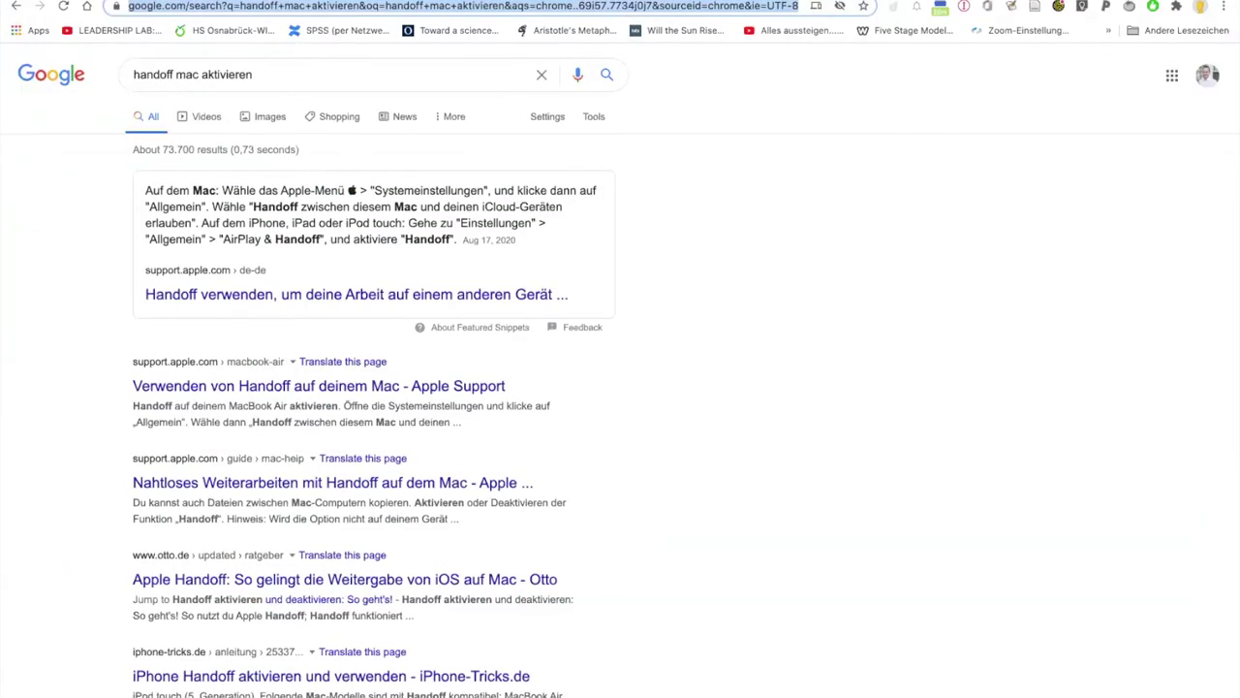
{"action": "key", "text": "ctrl+Tab"}
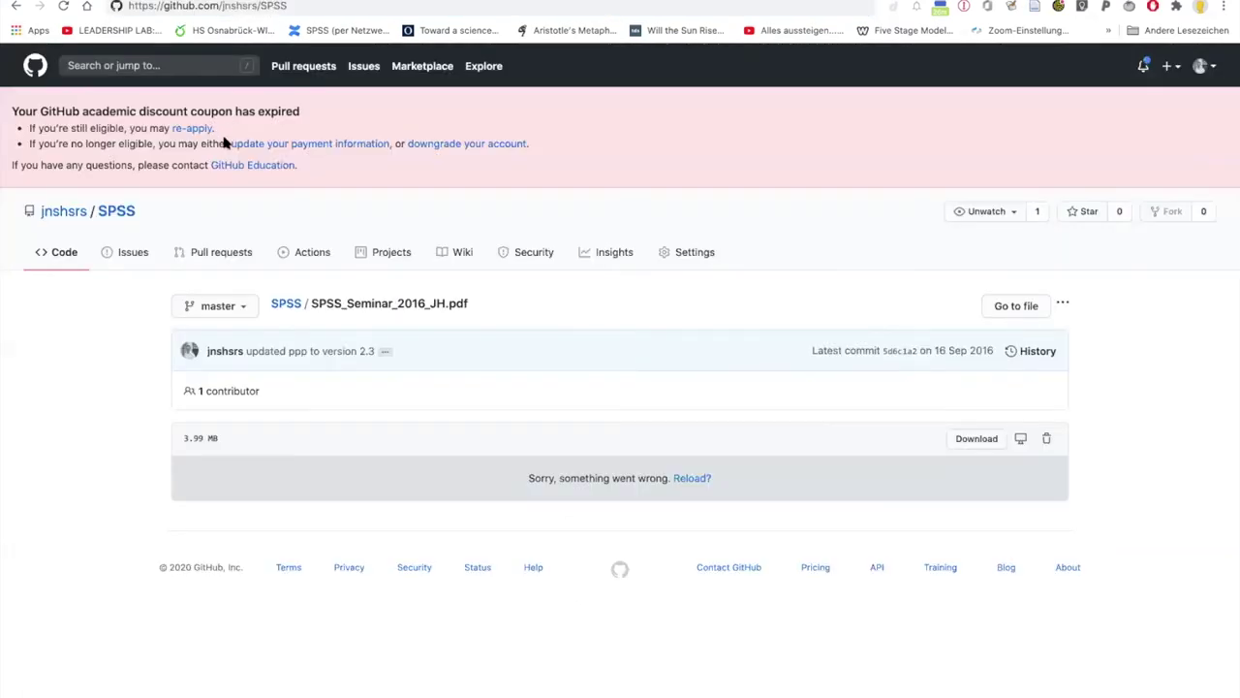
{"action": "key", "text": "ctrl+Up"}
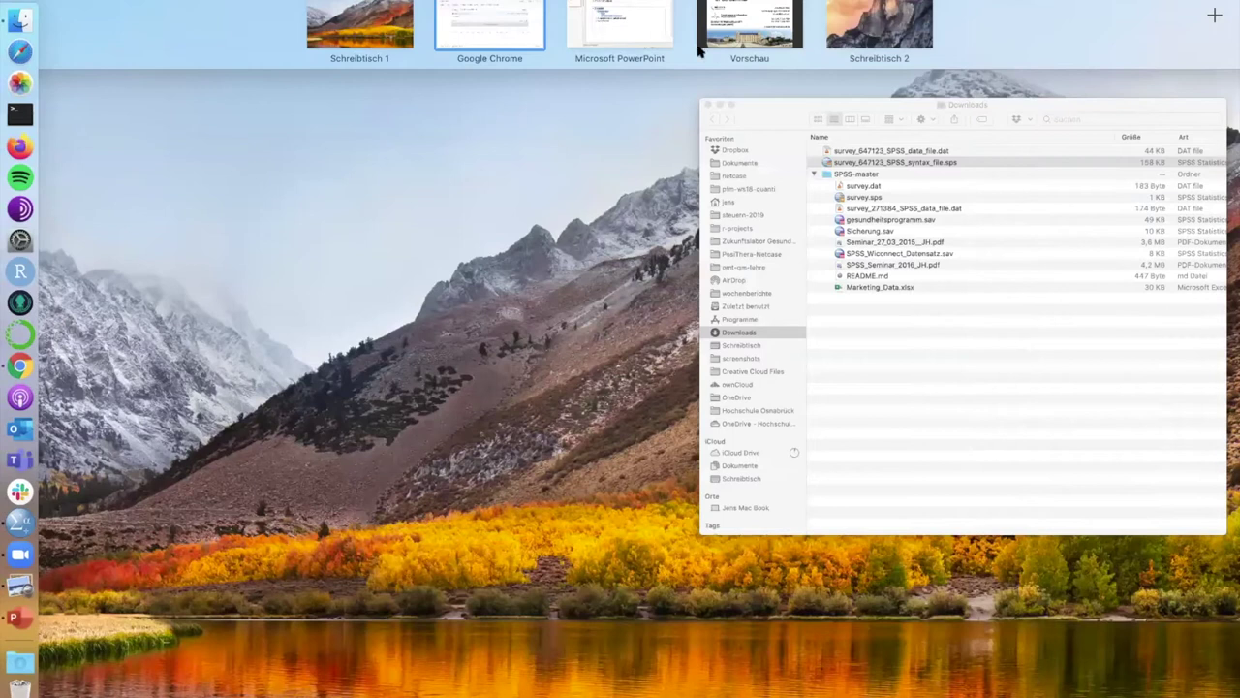
{"action": "left_click", "coordinate": [819, 160]}
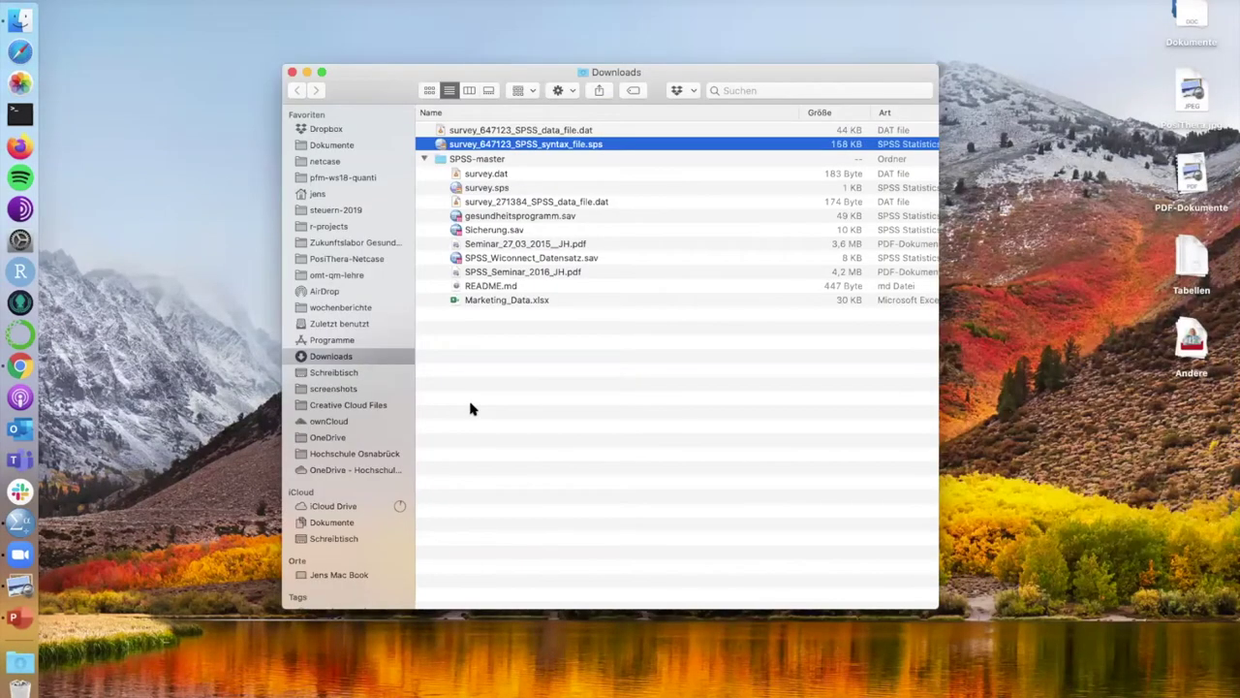
Bring the empty SPSS data editor onto the desktop and select Marketing_Data.xlsx in the Downloads folder
{"action": "left_click", "coordinate": [21, 521]}
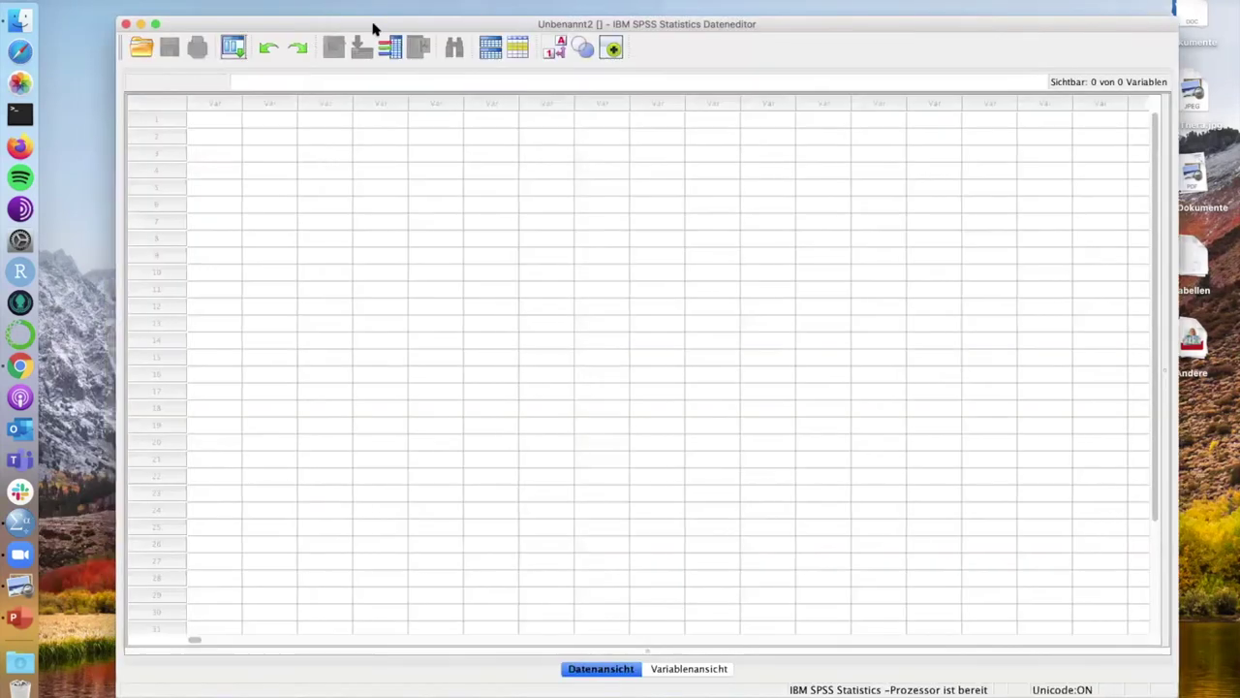
{"action": "mouse_move", "coordinate": [373, 29]}
{"action": "left_mouse_down"}
{"action": "mouse_move", "coordinate": [391, 19]}
{"action": "mouse_move", "coordinate": [377, 14]}
{"action": "left_mouse_up"}
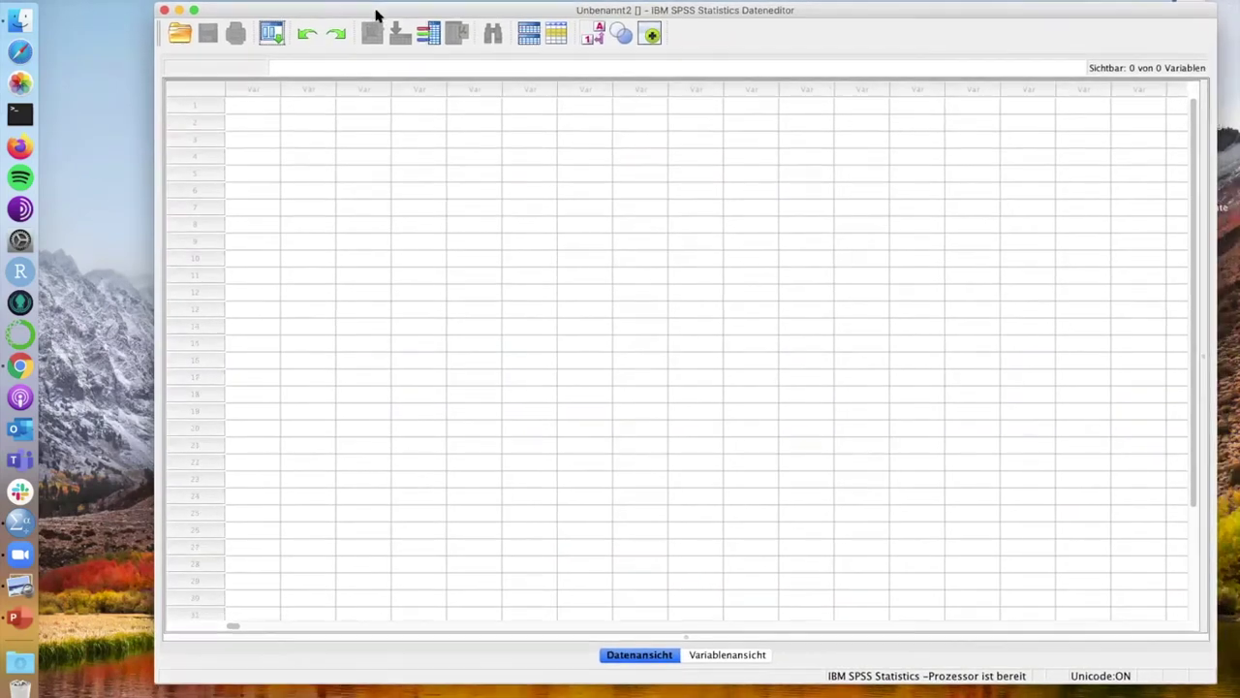
{"action": "key", "text": "ctrl+Up"}
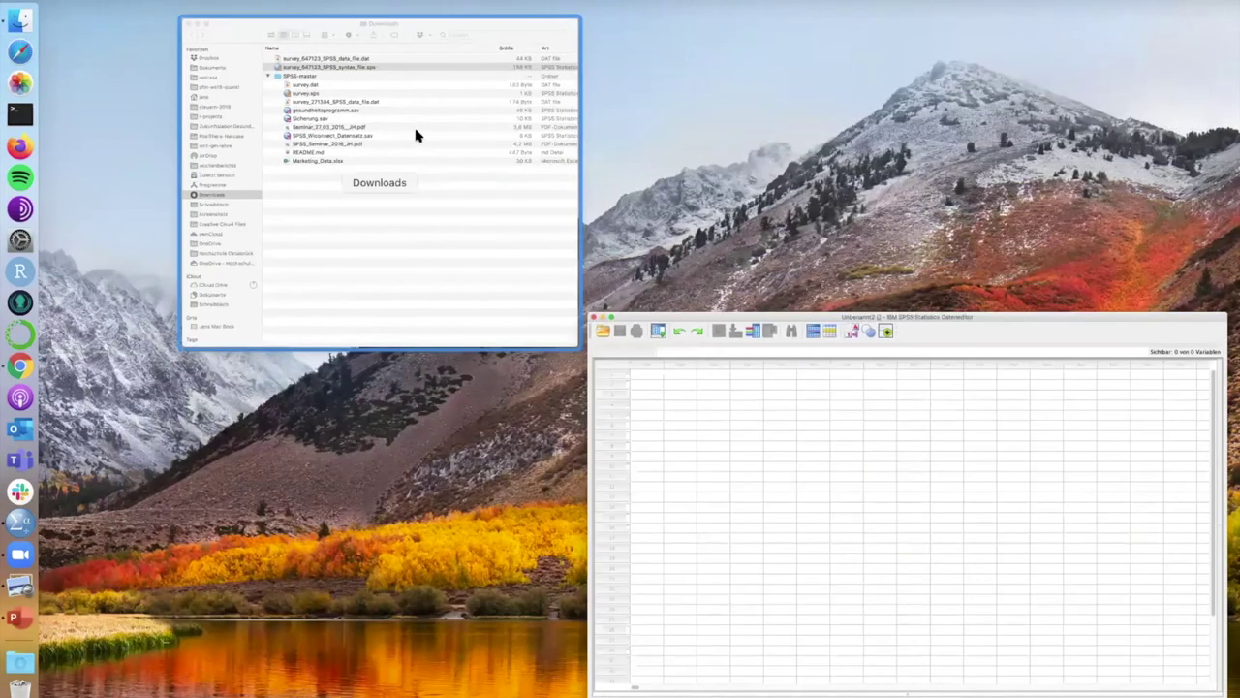
{"action": "left_click", "coordinate": [417, 130]}
{"action": "left_click", "coordinate": [496, 308]}
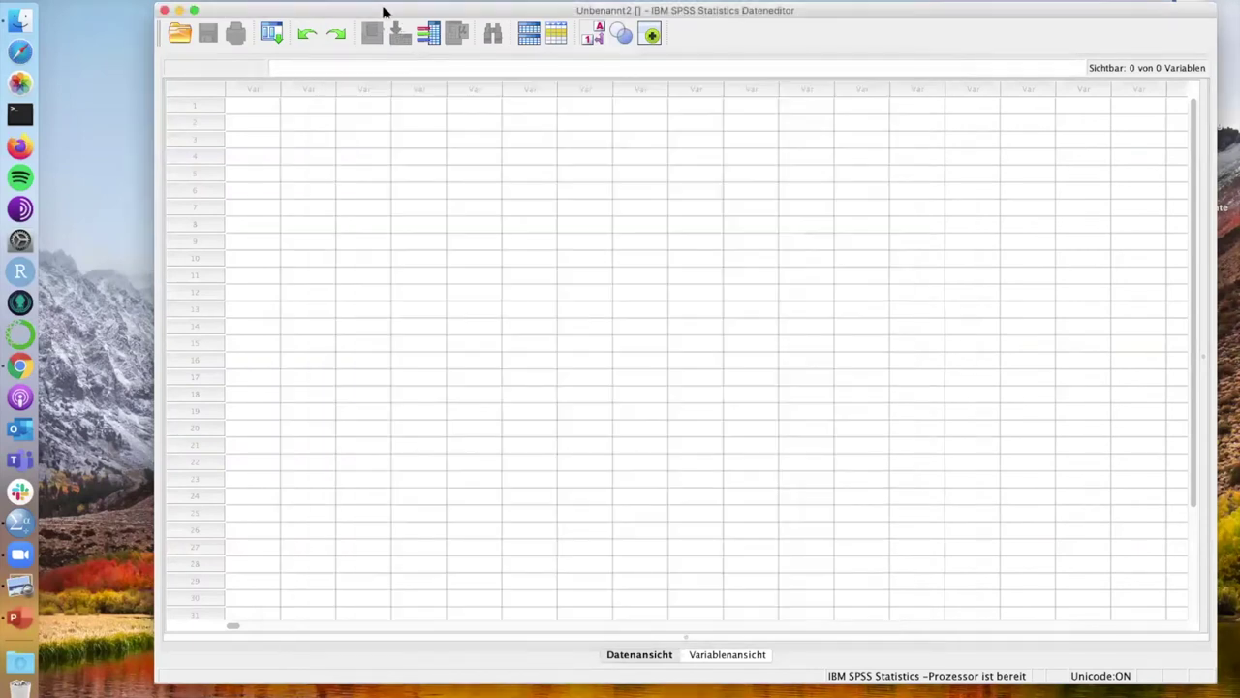
Try to open a data file in SPSS with the file type set to Excel (*.xls, *.xlsx, *.xlsm)
{"action": "left_click", "coordinate": [385, 11]}
{"action": "left_click", "coordinate": [155, 0]}
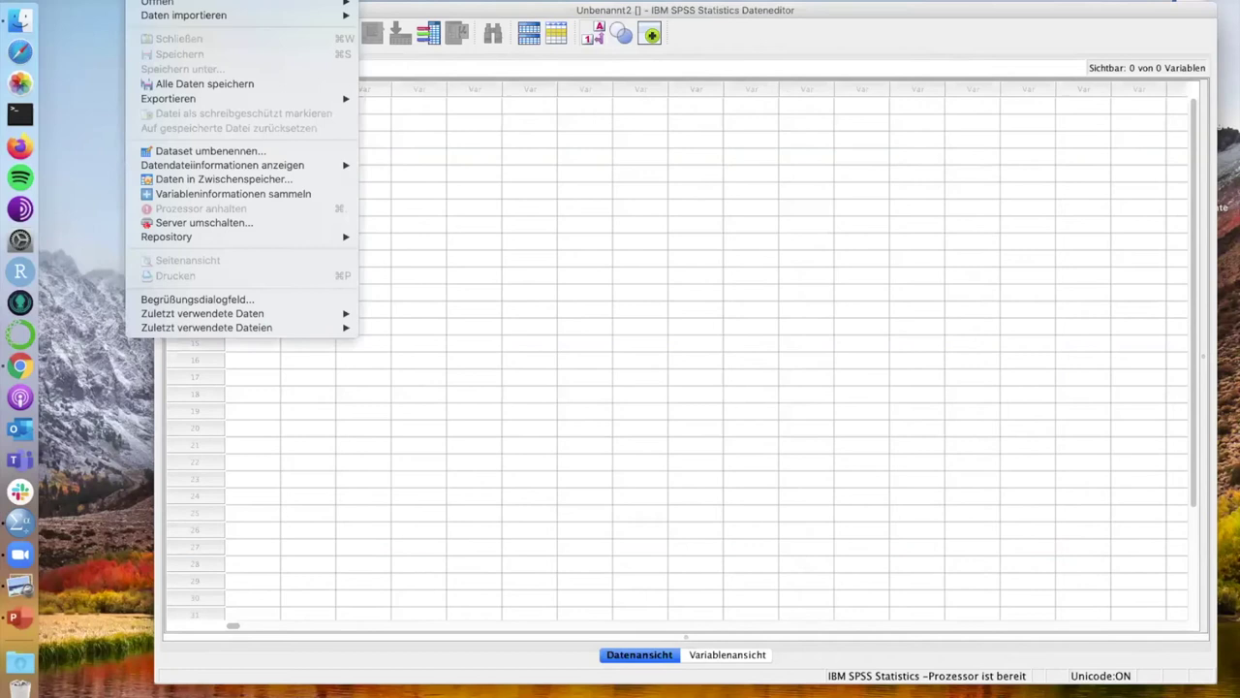
{"action": "mouse_move", "coordinate": [179, 4]}
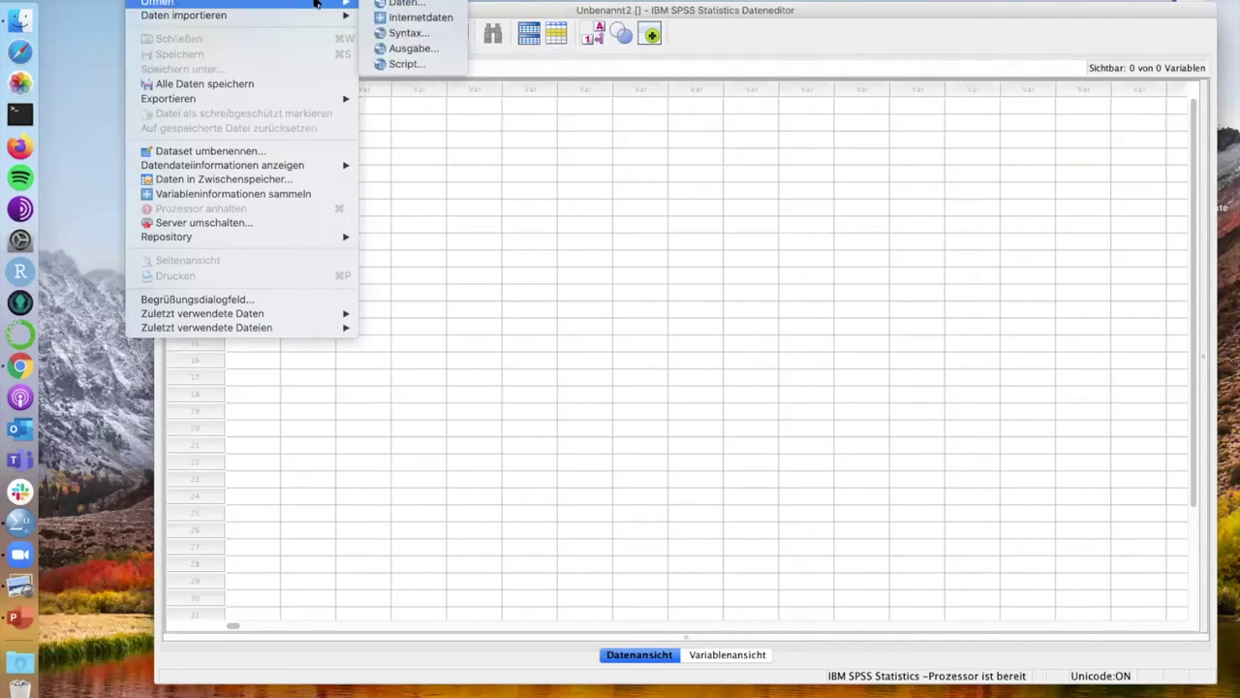
{"action": "left_click", "coordinate": [396, 6]}
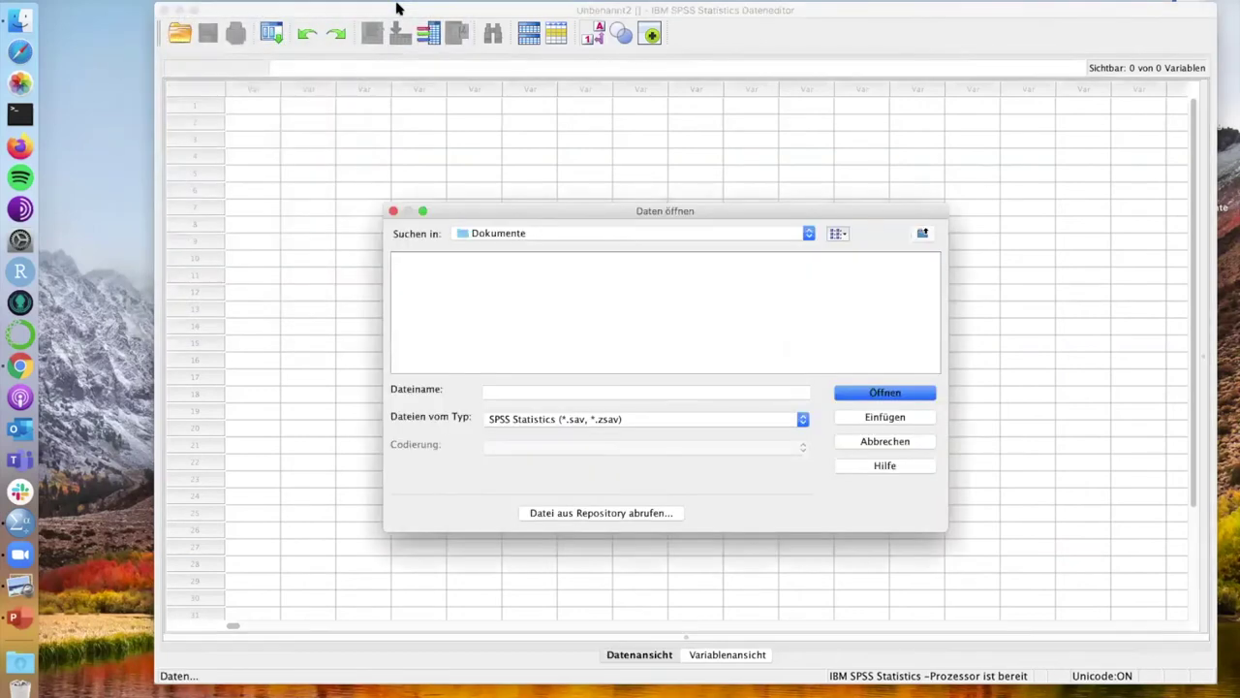
{"action": "left_click", "coordinate": [589, 421]}
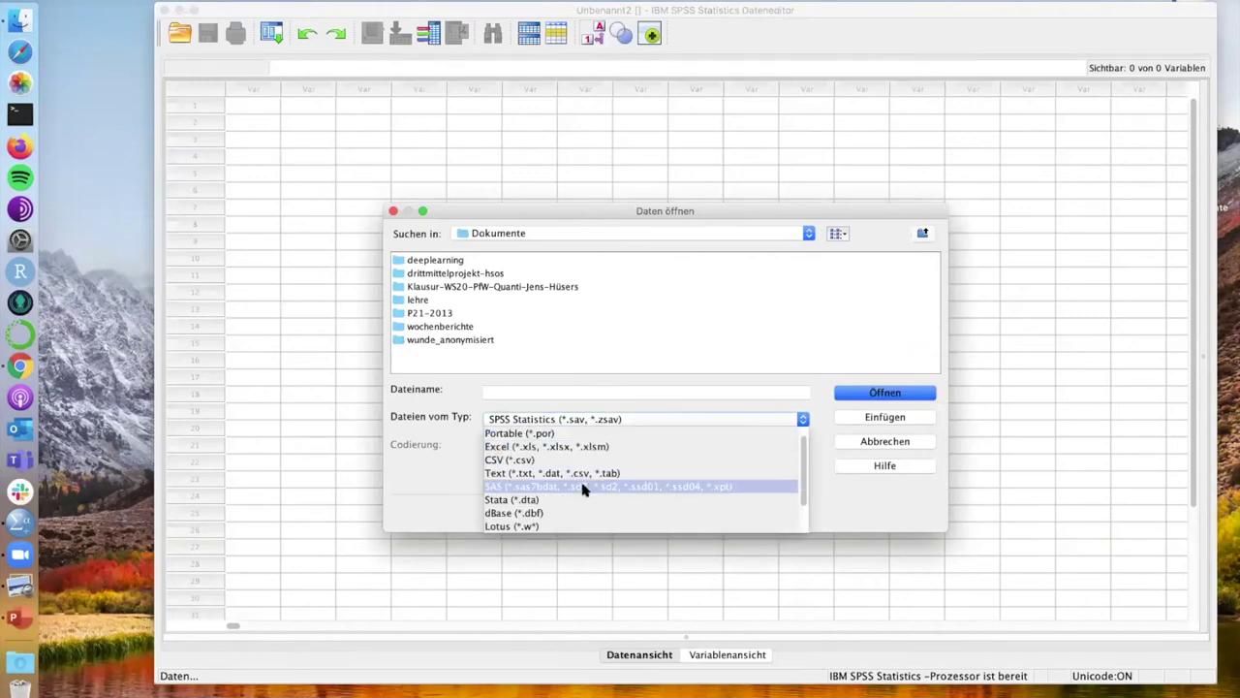
{"action": "left_click", "coordinate": [582, 446]}
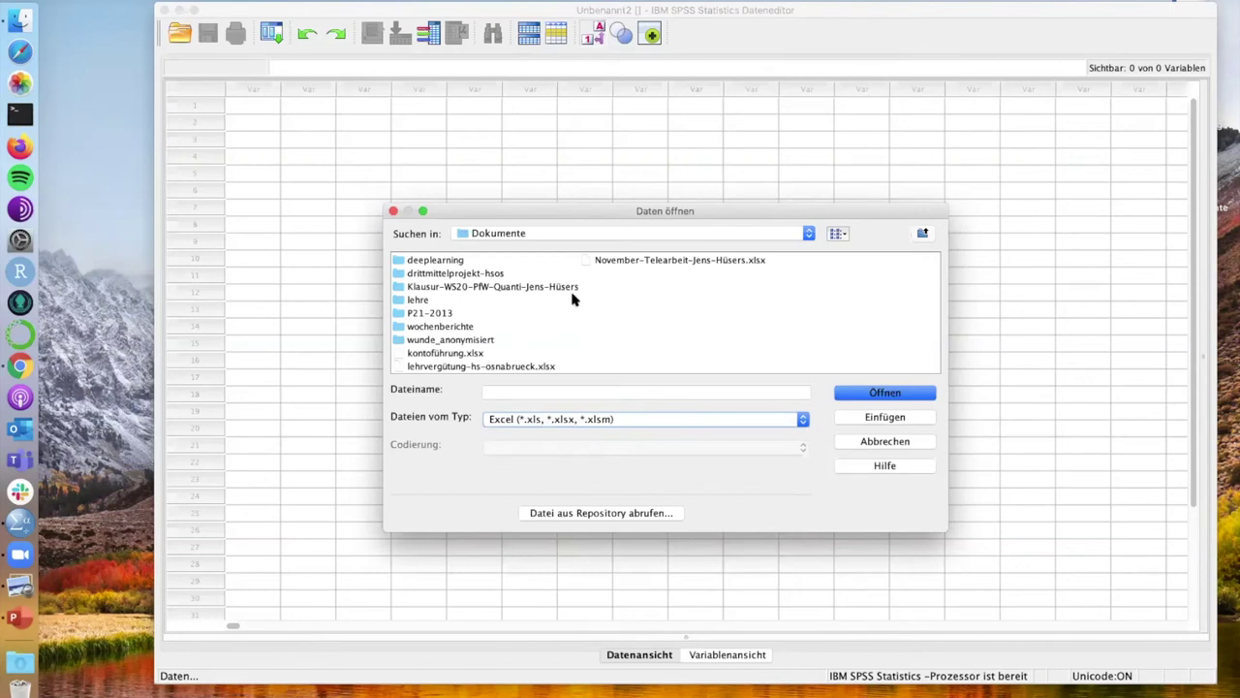
Try to locate the Excel file in the Downloads folder using the details view, and cancel opening the data
{"action": "left_click", "coordinate": [548, 234]}
{"action": "left_click", "coordinate": [535, 224]}
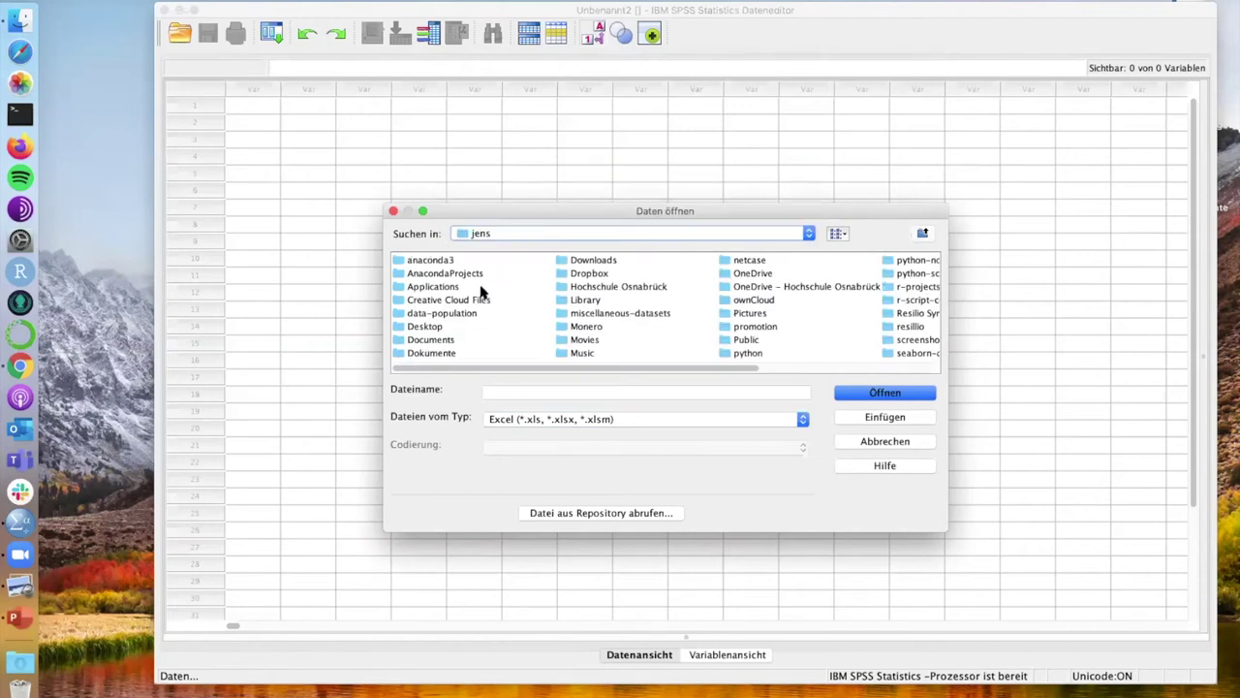
{"action": "double_click", "coordinate": [572, 273]}
{"action": "left_click", "coordinate": [772, 234]}
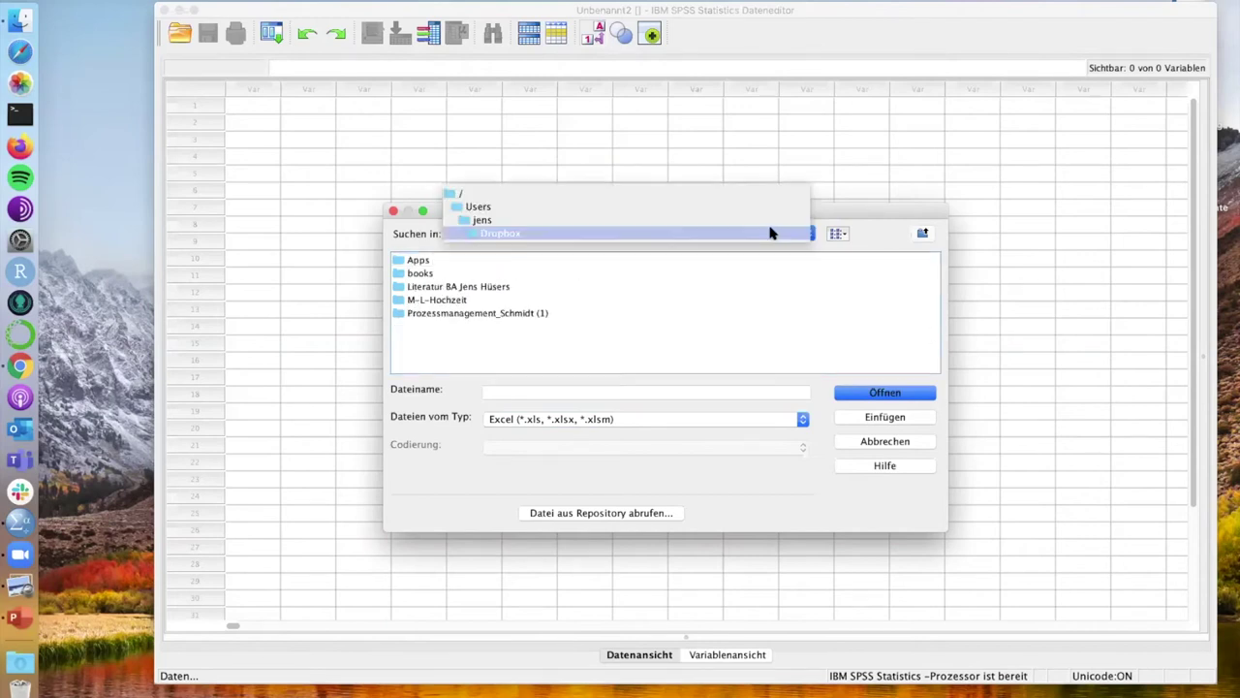
{"action": "left_click", "coordinate": [603, 221]}
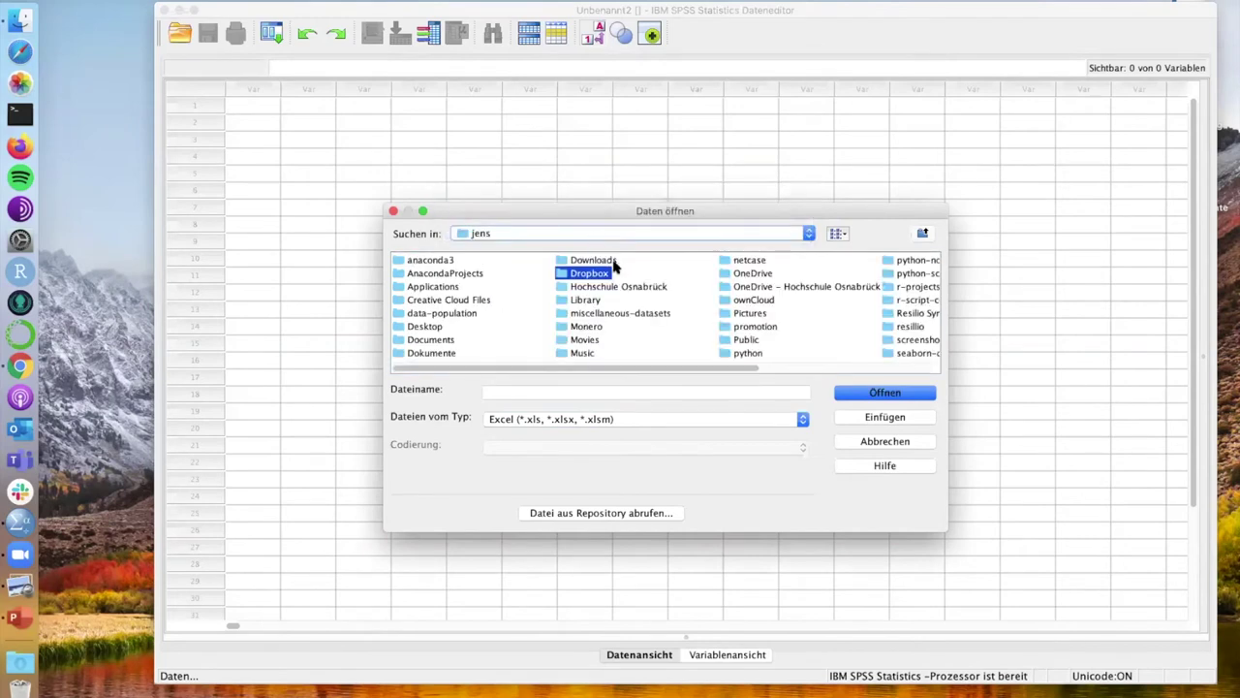
{"action": "double_click", "coordinate": [610, 261]}
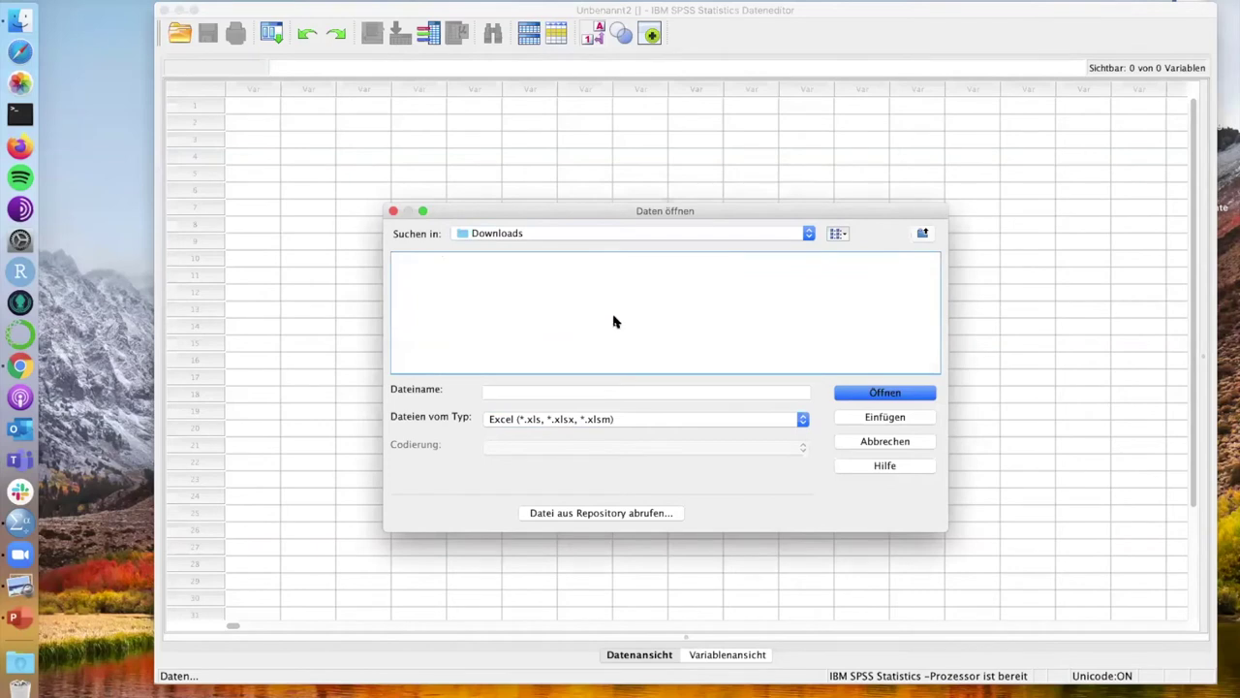
{"action": "left_click", "coordinate": [845, 234]}
{"action": "left_click", "coordinate": [853, 266]}
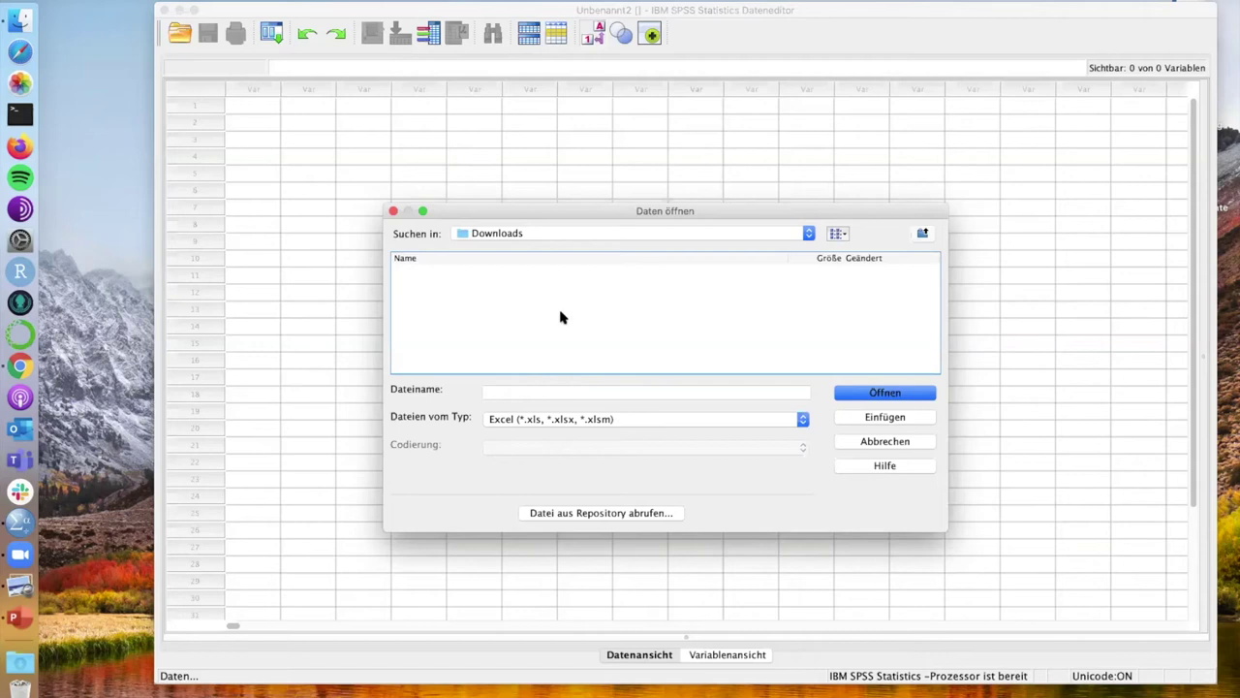
{"action": "left_click", "coordinate": [927, 234]}
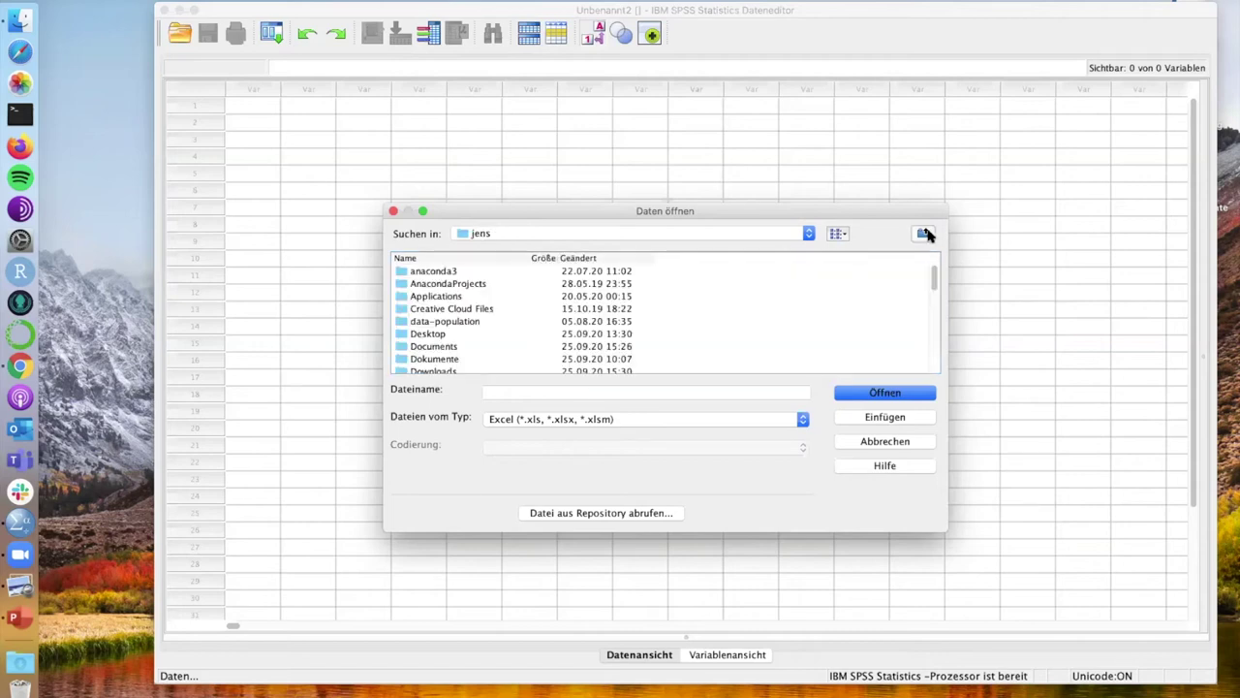
{"action": "left_click", "coordinate": [393, 211]}
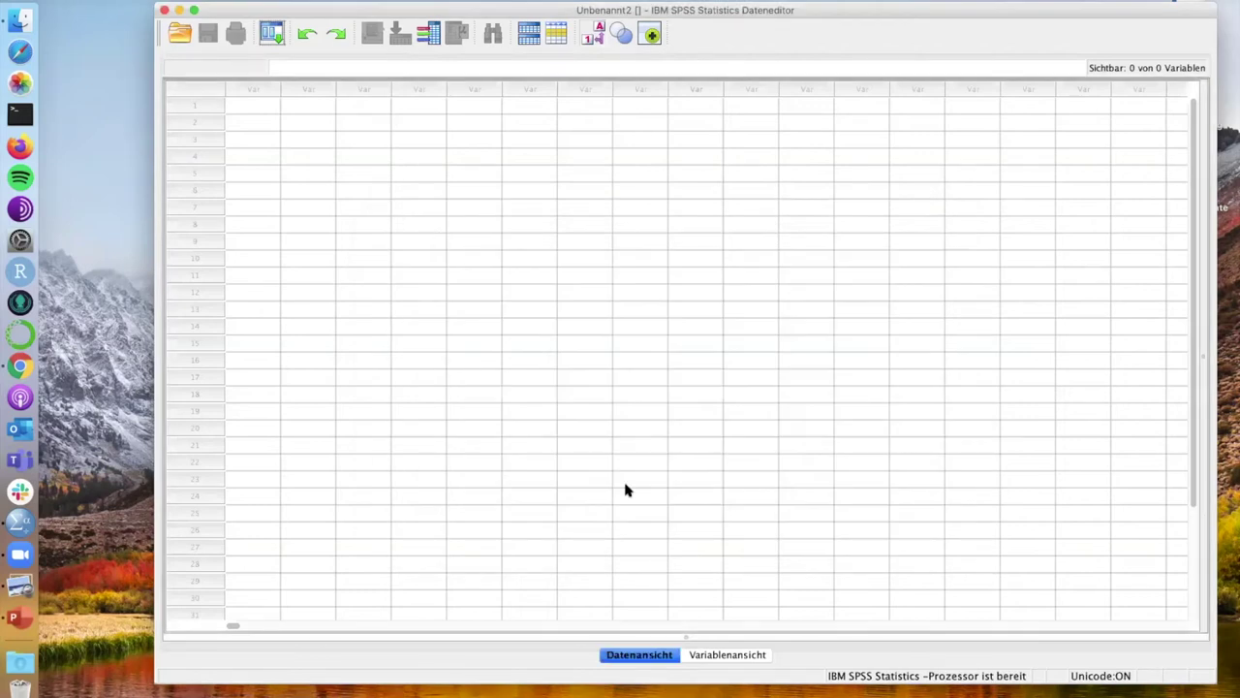
Open Marketing_Data.xlsx from the Downloads folder in Excel and enlarge its window to show more rows and columns
{"action": "scroll", "coordinate": [625, 490], "scroll_direction": "right", "scroll_amount": 5}
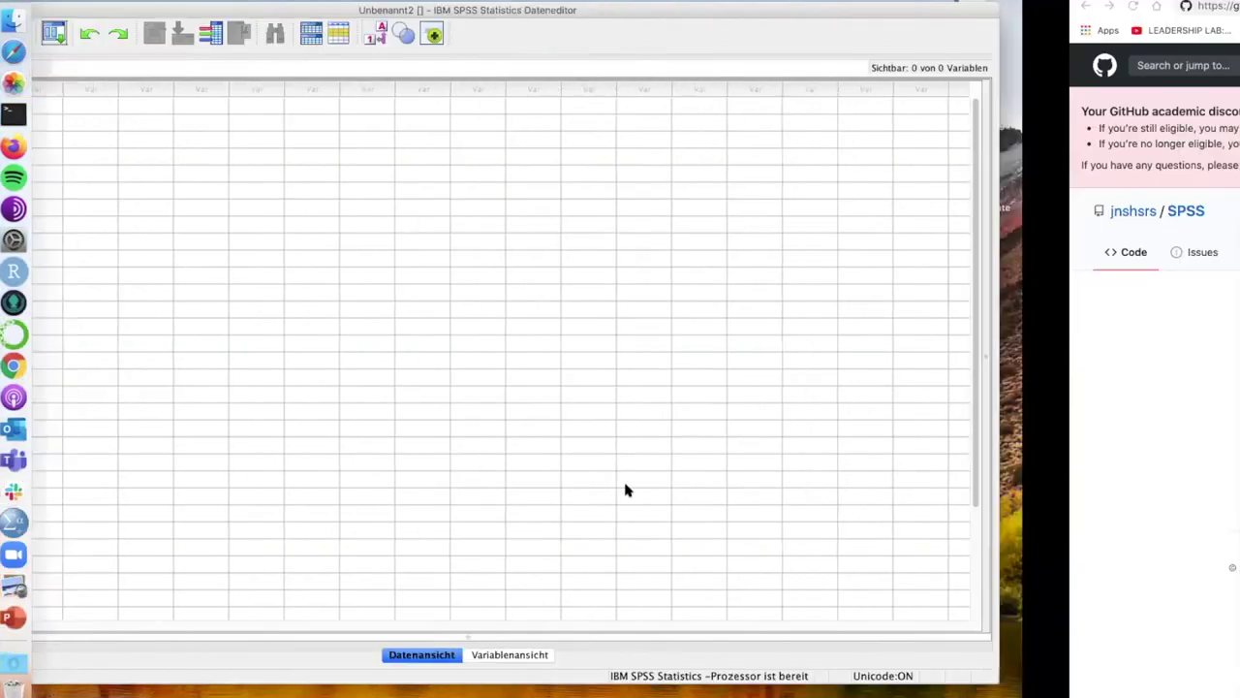
{"action": "key", "text": "ctrl+Up"}
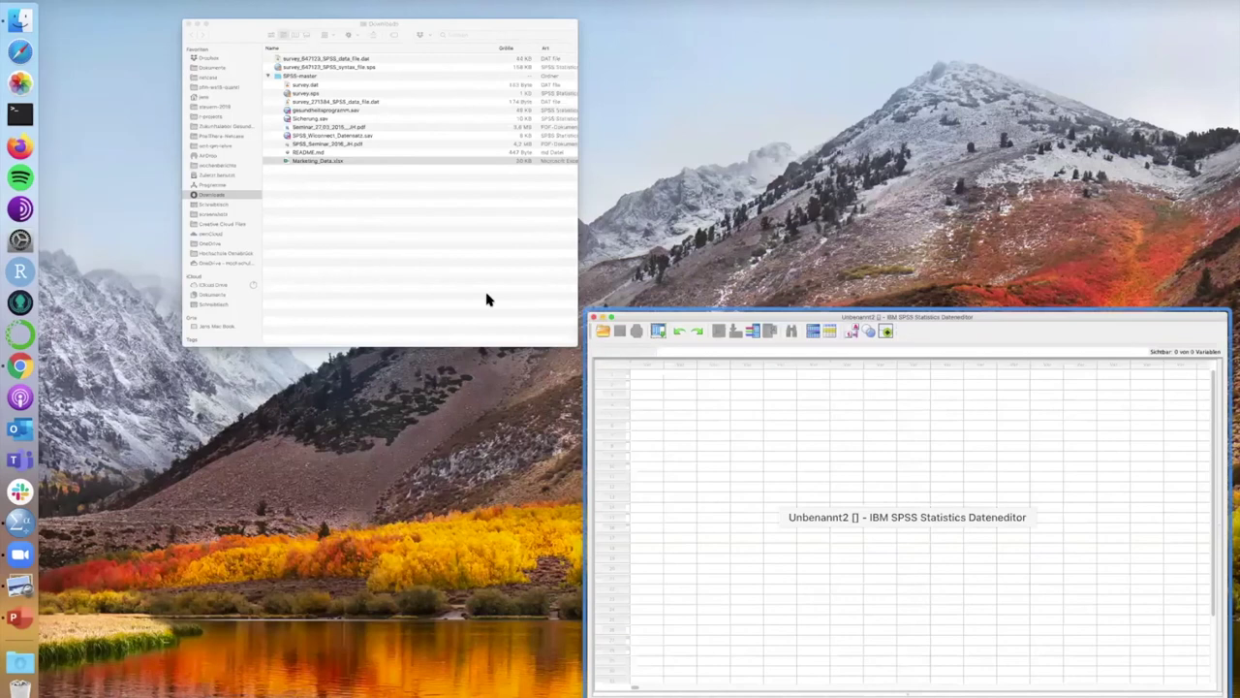
{"action": "left_click", "coordinate": [487, 300]}
{"action": "double_click", "coordinate": [488, 301]}
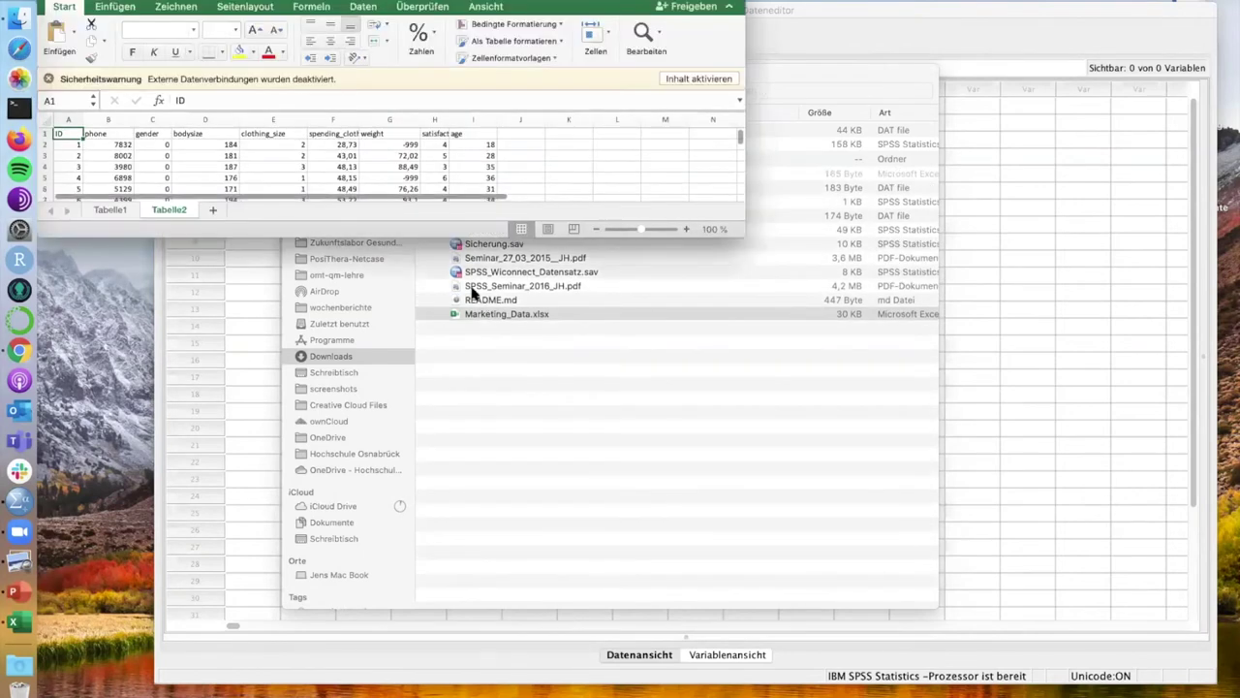
{"action": "left_click_drag", "start_coordinate": [741, 235], "coordinate": [1138, 672]}
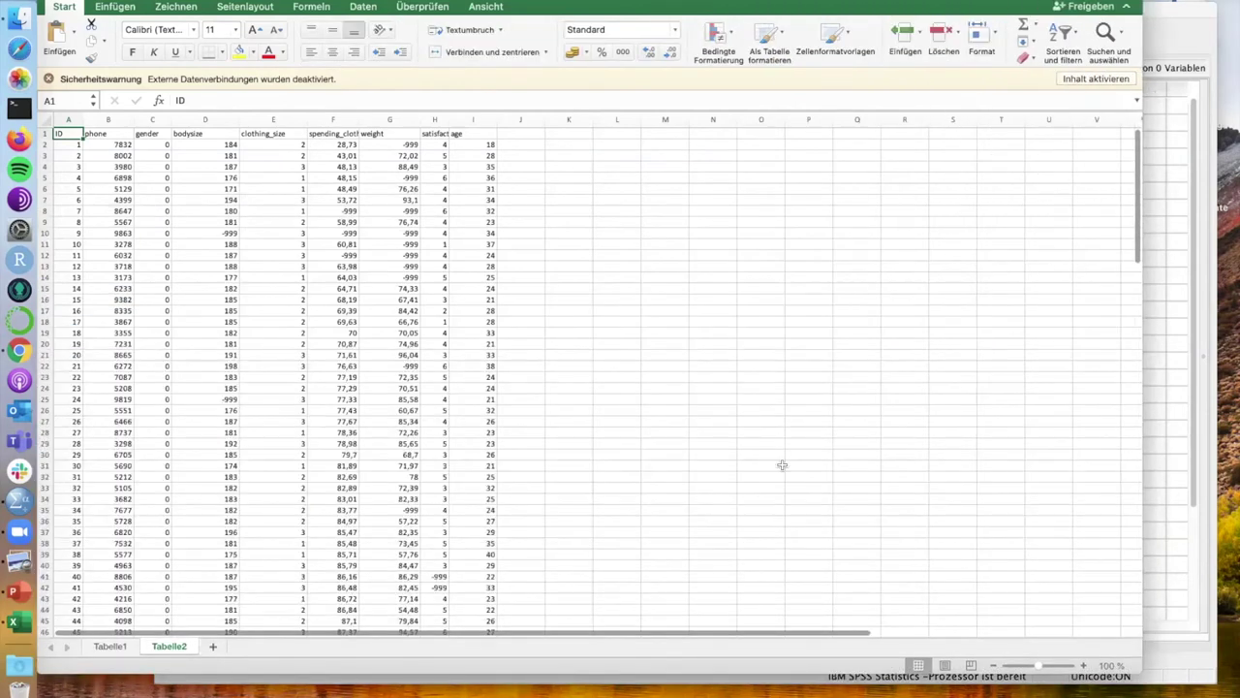
Examine the variables in Tabelle2 column by column, from ID and phone through clothing_size to weight
{"action": "left_click", "coordinate": [77, 121]}
{"action": "left_click", "coordinate": [108, 119]}
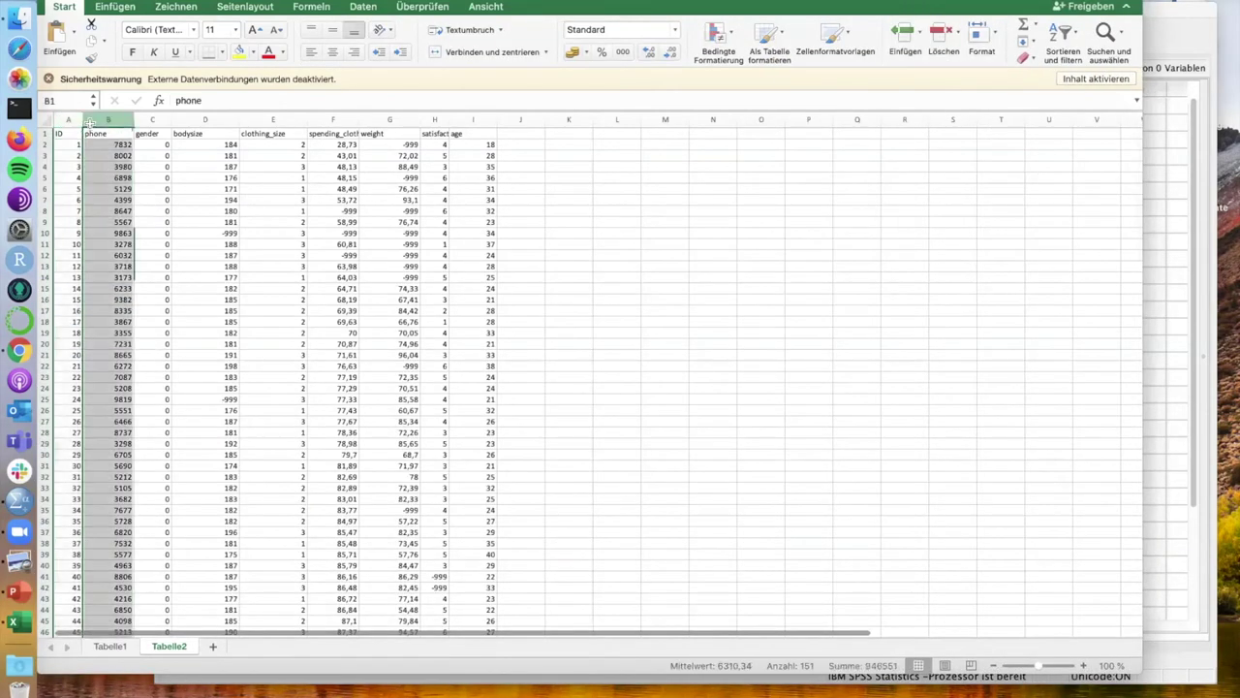
{"action": "left_click", "coordinate": [152, 120]}
{"action": "left_click", "coordinate": [205, 119]}
{"action": "left_click", "coordinate": [274, 119]}
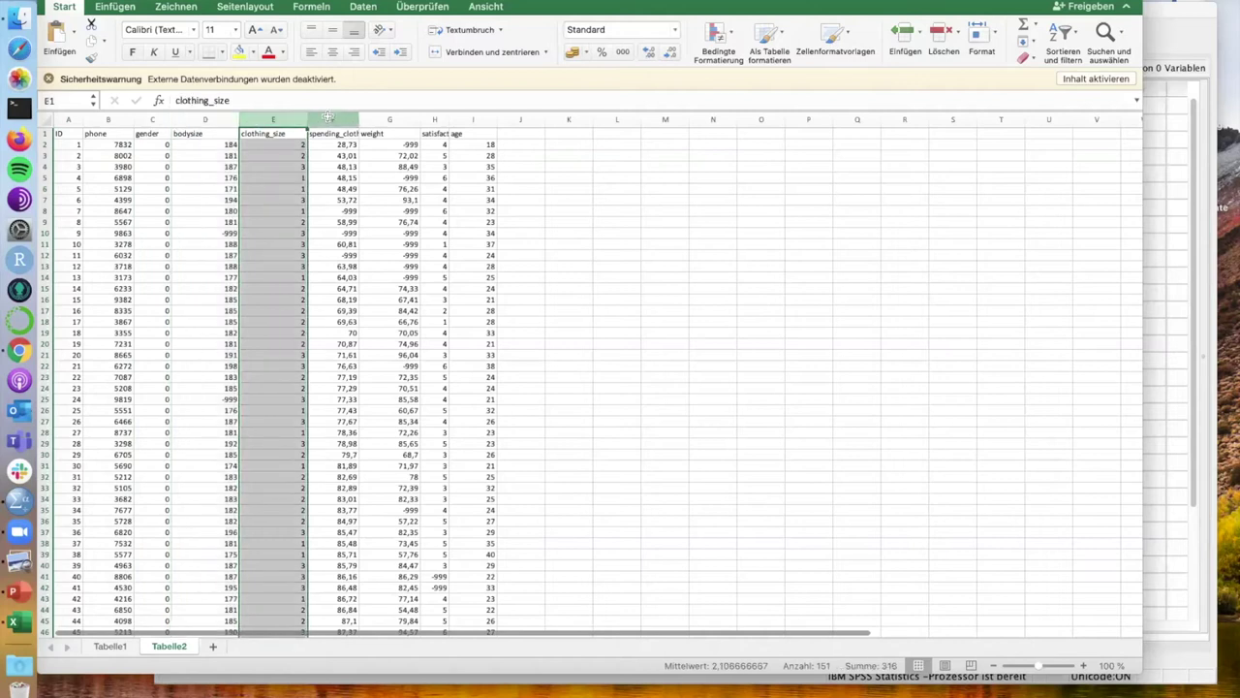
{"action": "left_click", "coordinate": [332, 120]}
{"action": "left_click", "coordinate": [390, 120]}
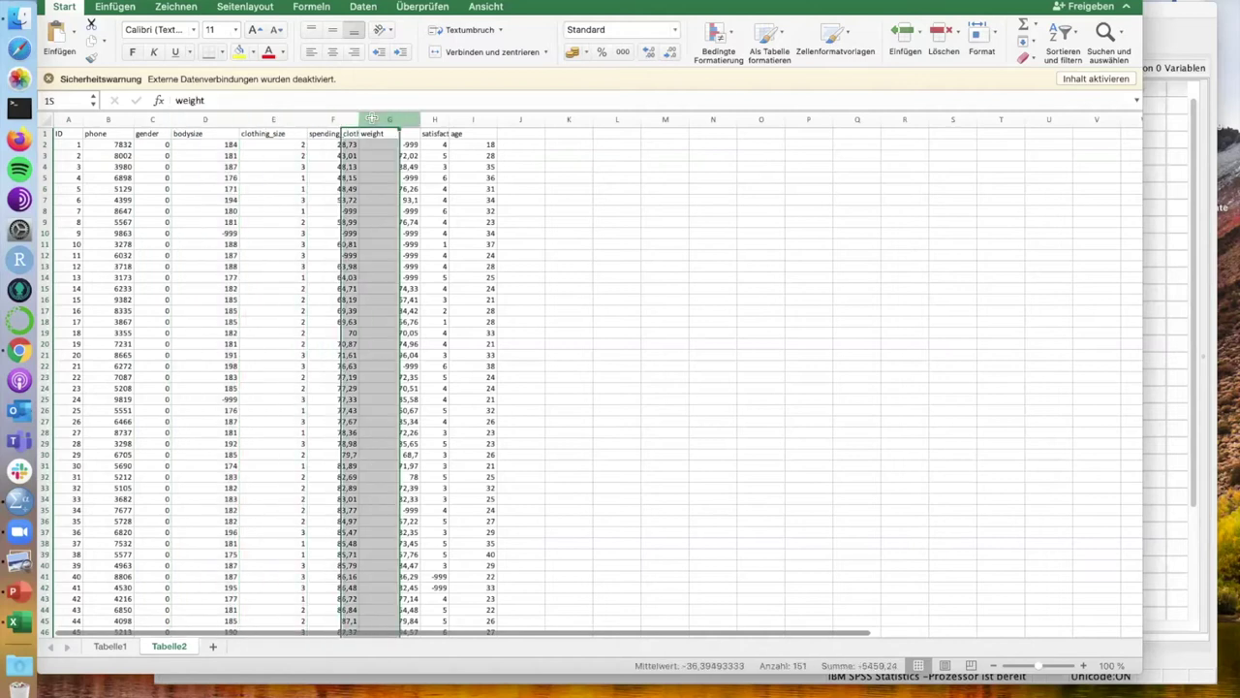
Copy all data rows of Tabelle2 without the header row, from A2 to the last filled row in column I
{"action": "left_click", "coordinate": [44, 155]}
{"action": "left_click_drag", "start_coordinate": [39, 161], "coordinate": [490, 145]}
{"action": "left_click", "coordinate": [45, 145]}
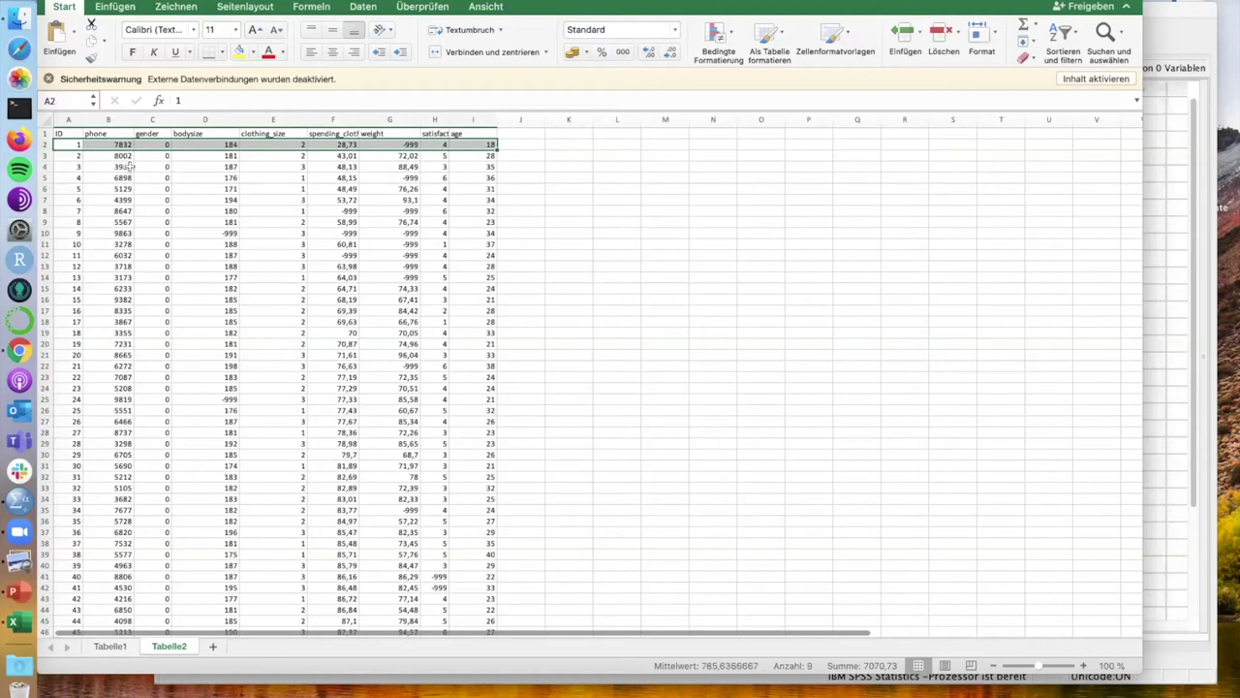
{"action": "key", "text": "super+shift+Down"}
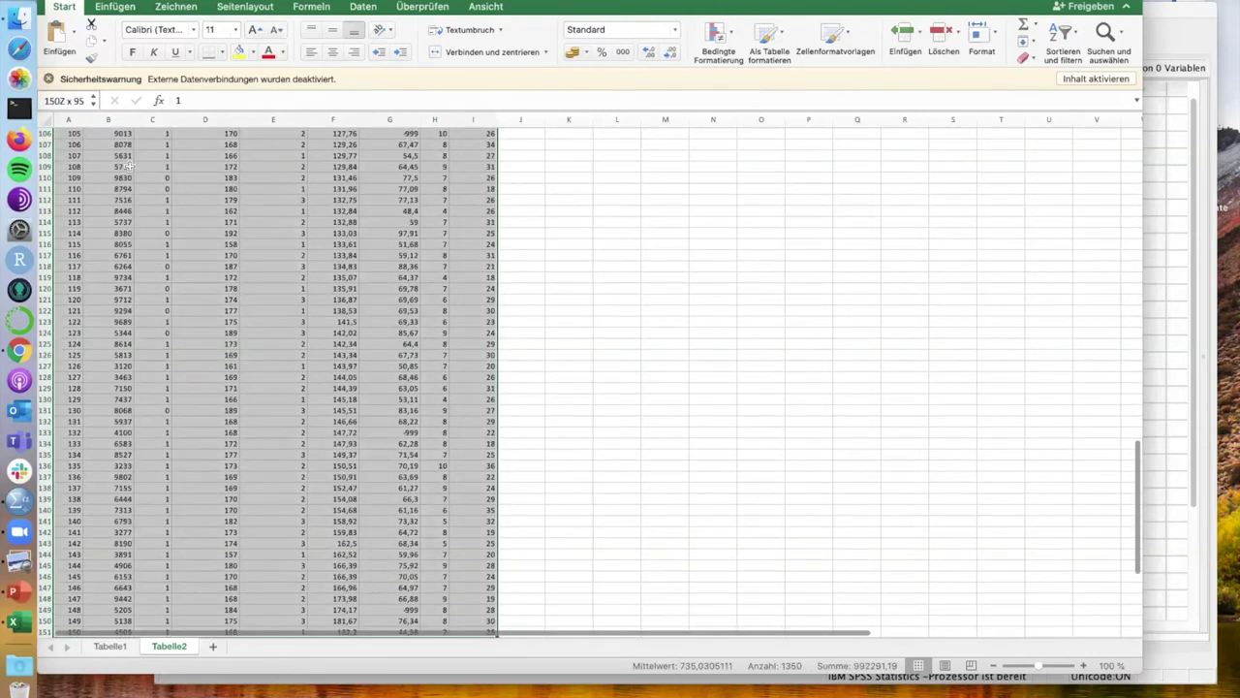
{"action": "right_click", "coordinate": [235, 250]}
{"action": "left_click", "coordinate": [282, 272]}
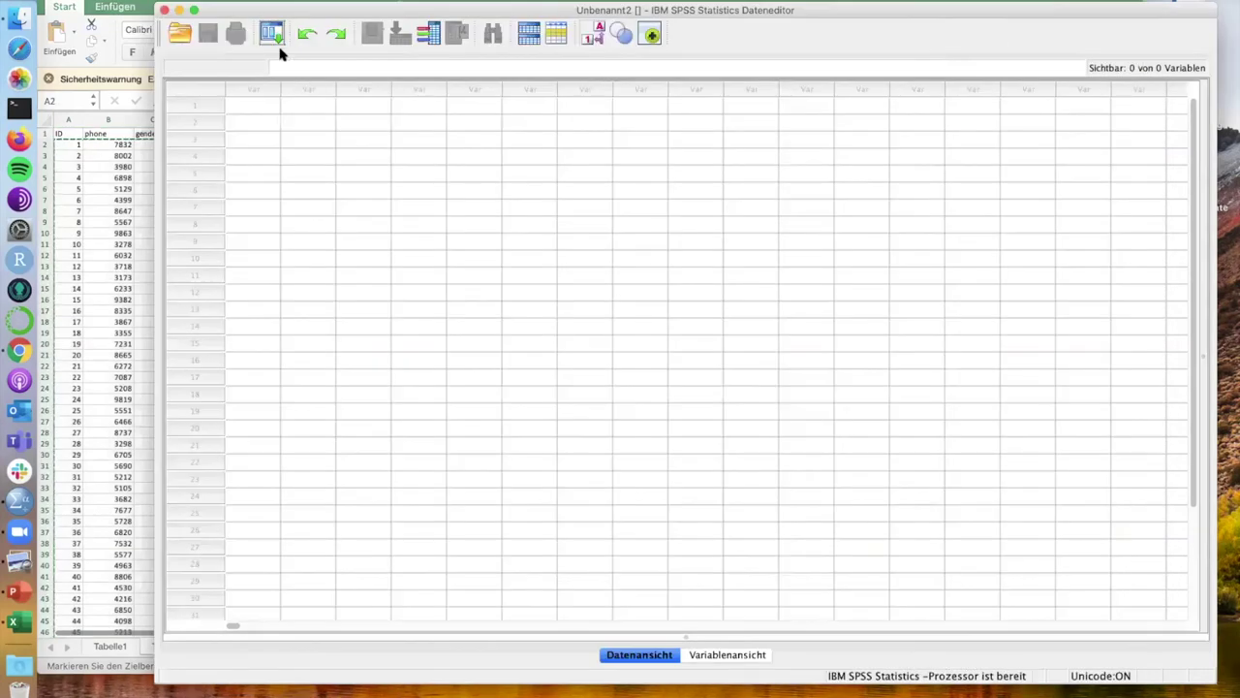
Paste the copied rows into the empty SPSS data editor, starting at the first cell of row 1
{"action": "left_click_drag", "start_coordinate": [232, 26], "coordinate": [240, 55]}
{"action": "left_click", "coordinate": [249, 153]}
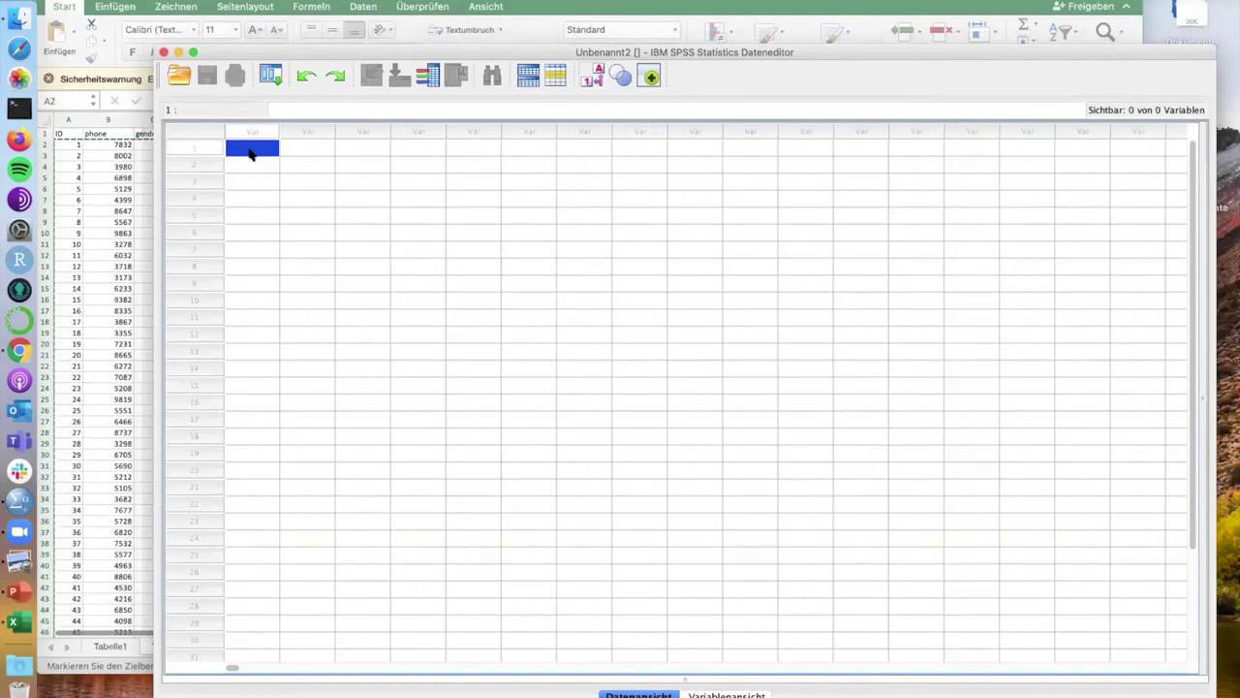
{"action": "key", "text": "super+v"}
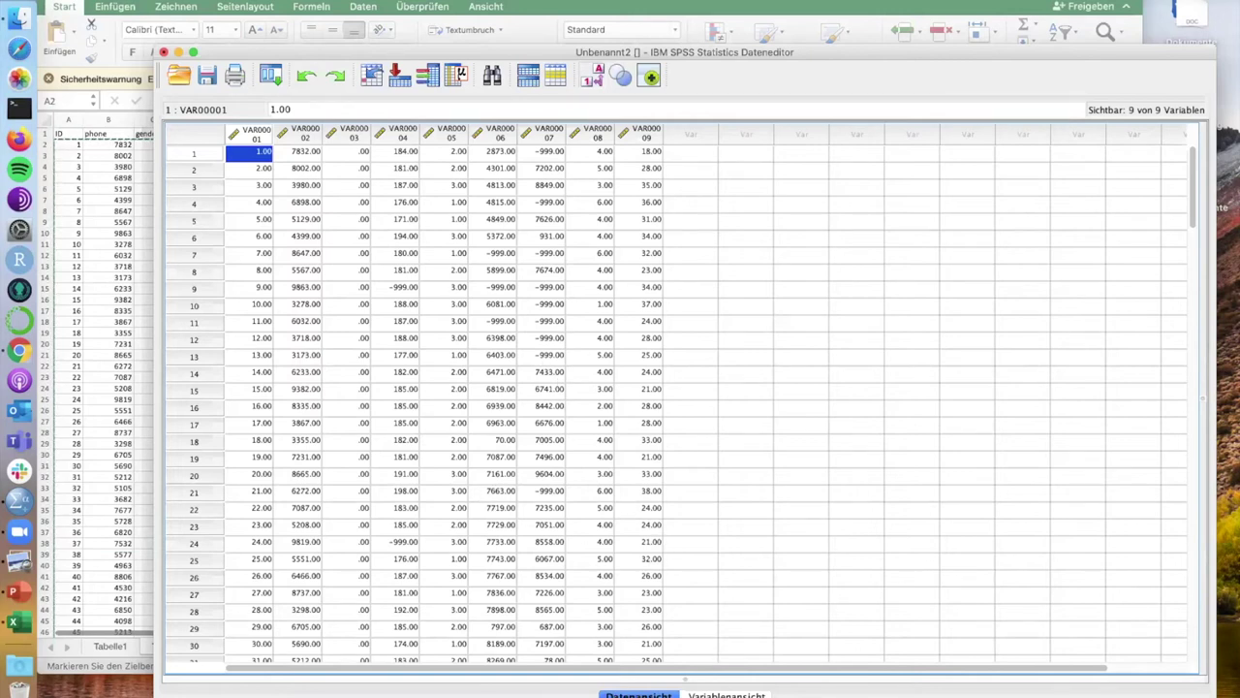
Switch to the variable view and rename the first variable ID, uncovering the Excel header row for reference
{"action": "left_click", "coordinate": [729, 694]}
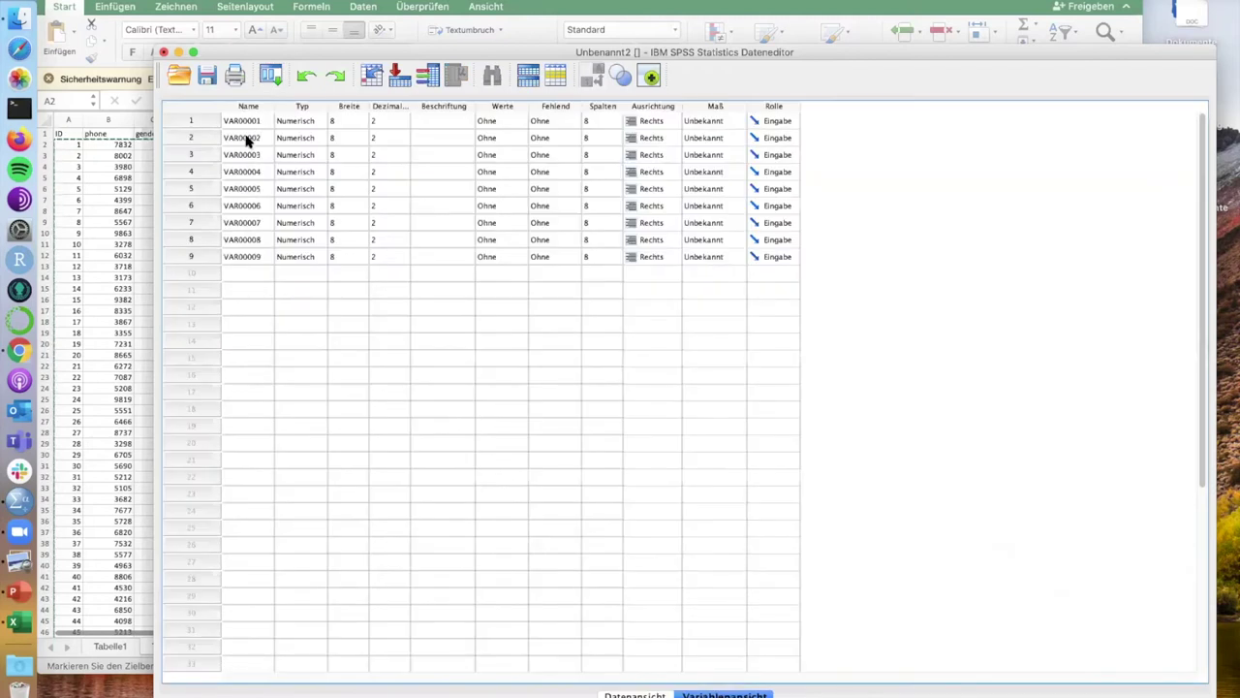
{"action": "left_click", "coordinate": [246, 120]}
{"action": "type", "text": "ID"}
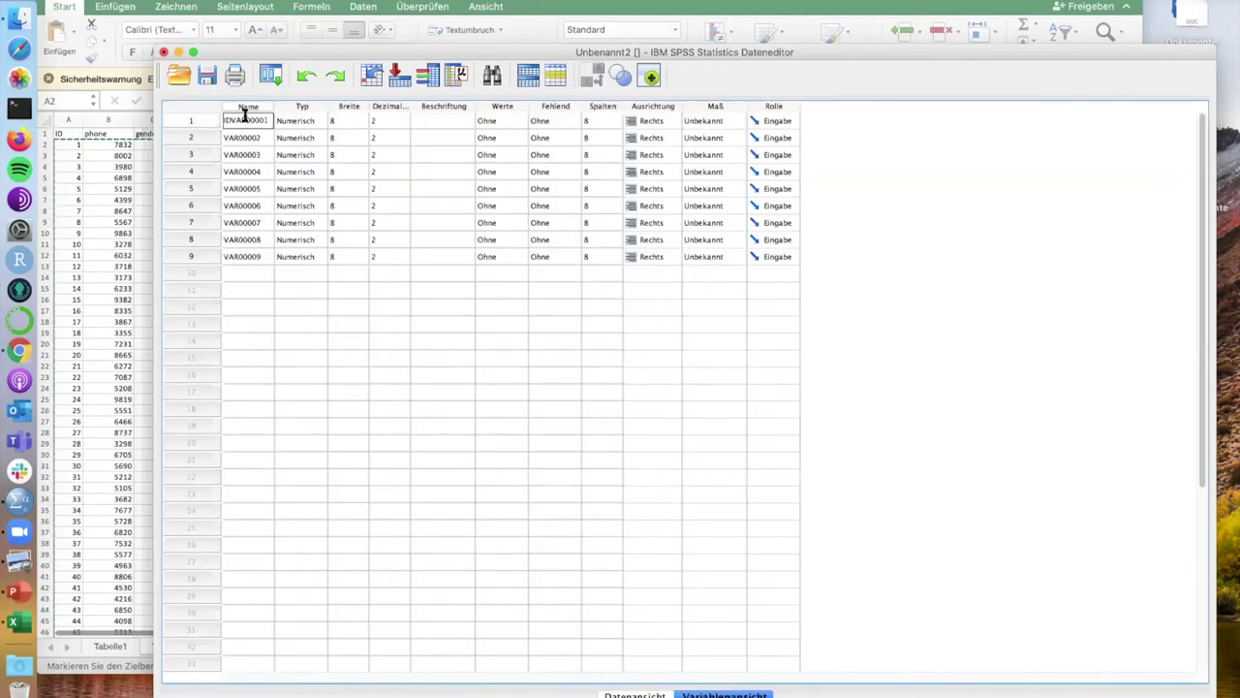
{"action": "left_click_drag", "start_coordinate": [243, 50], "coordinate": [68, 141]}
{"action": "left_click_drag", "start_coordinate": [296, 153], "coordinate": [290, 176]}
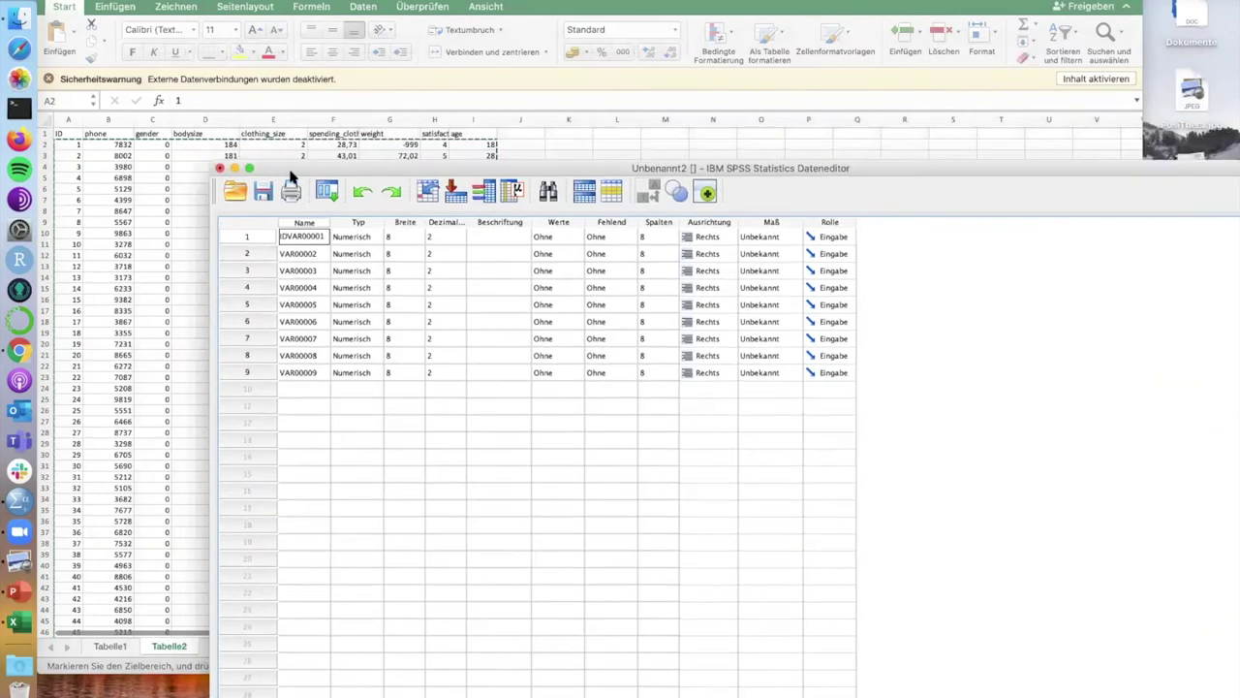
{"action": "double_click", "coordinate": [302, 237]}
{"action": "type", "text": "ID"}
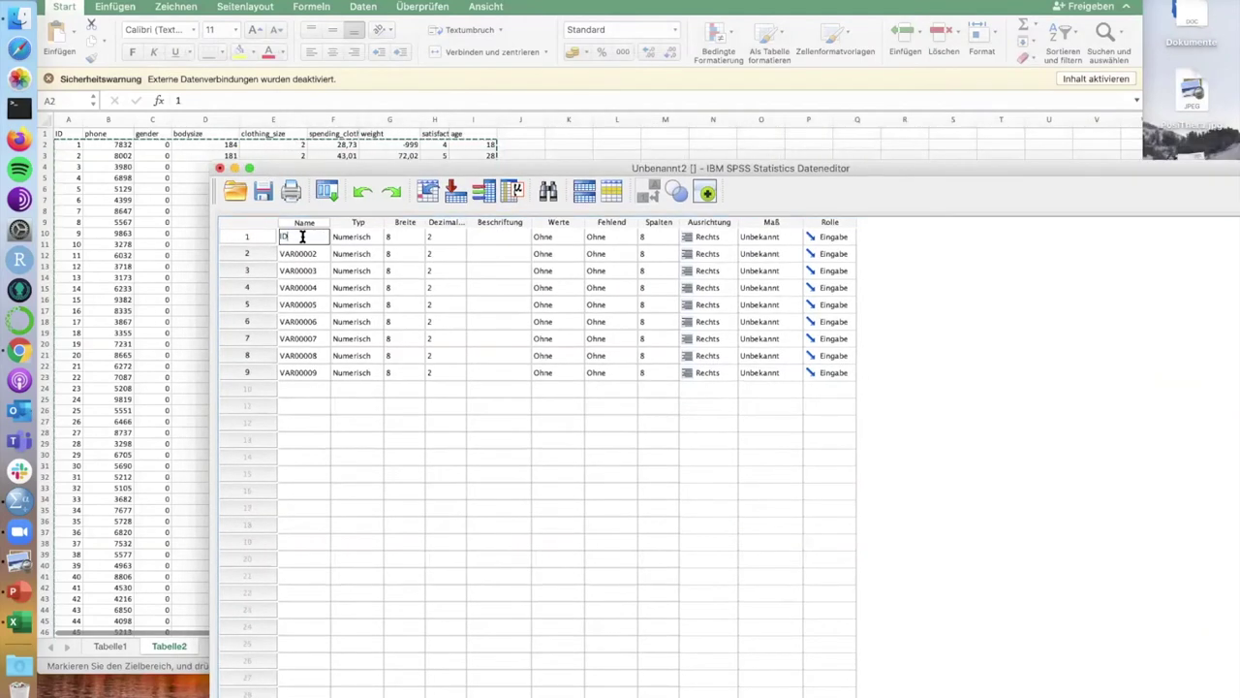
Rename the second variable PHONE and select the name of the third variable
{"action": "left_click", "coordinate": [311, 253]}
{"action": "left_click", "coordinate": [311, 254]}
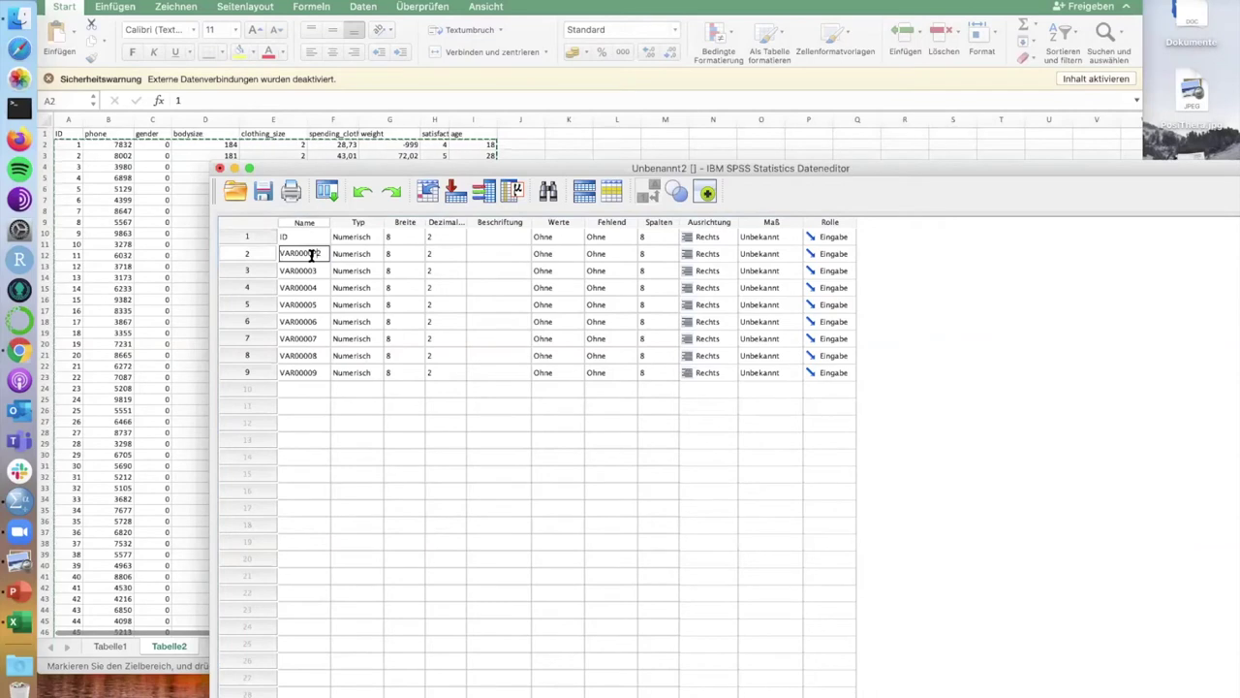
{"action": "double_click", "coordinate": [311, 254]}
{"action": "type", "text": "PHONE"}
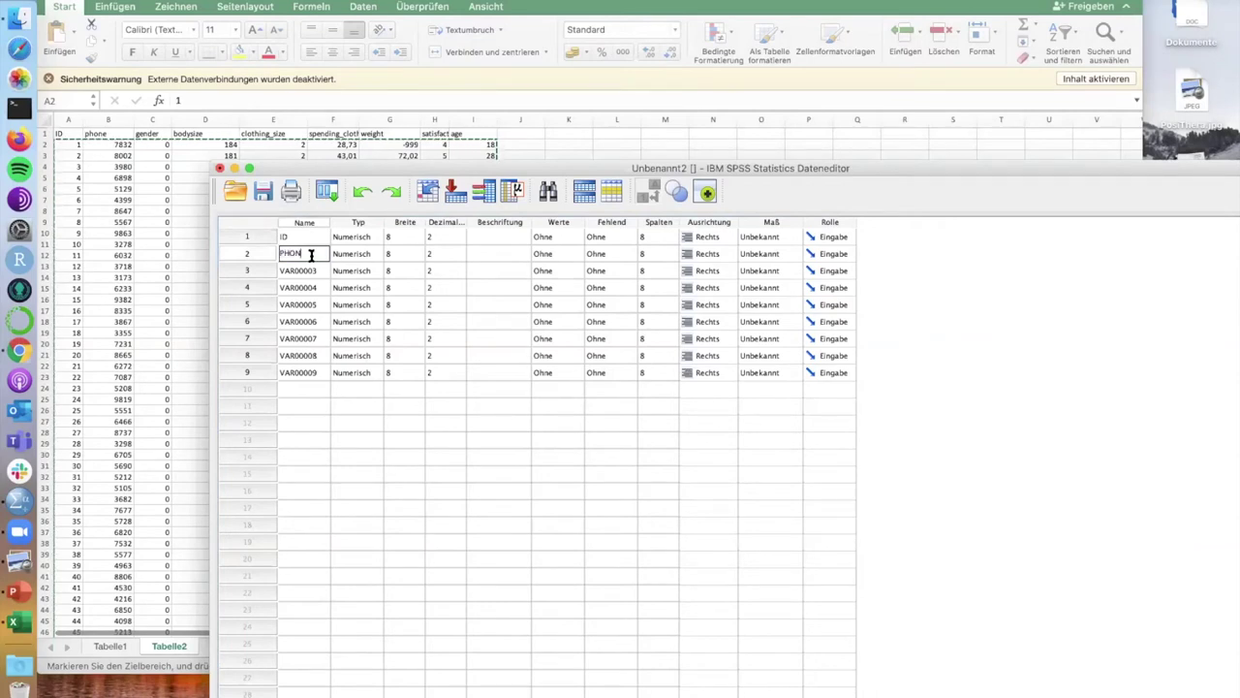
{"action": "left_click", "coordinate": [316, 272]}
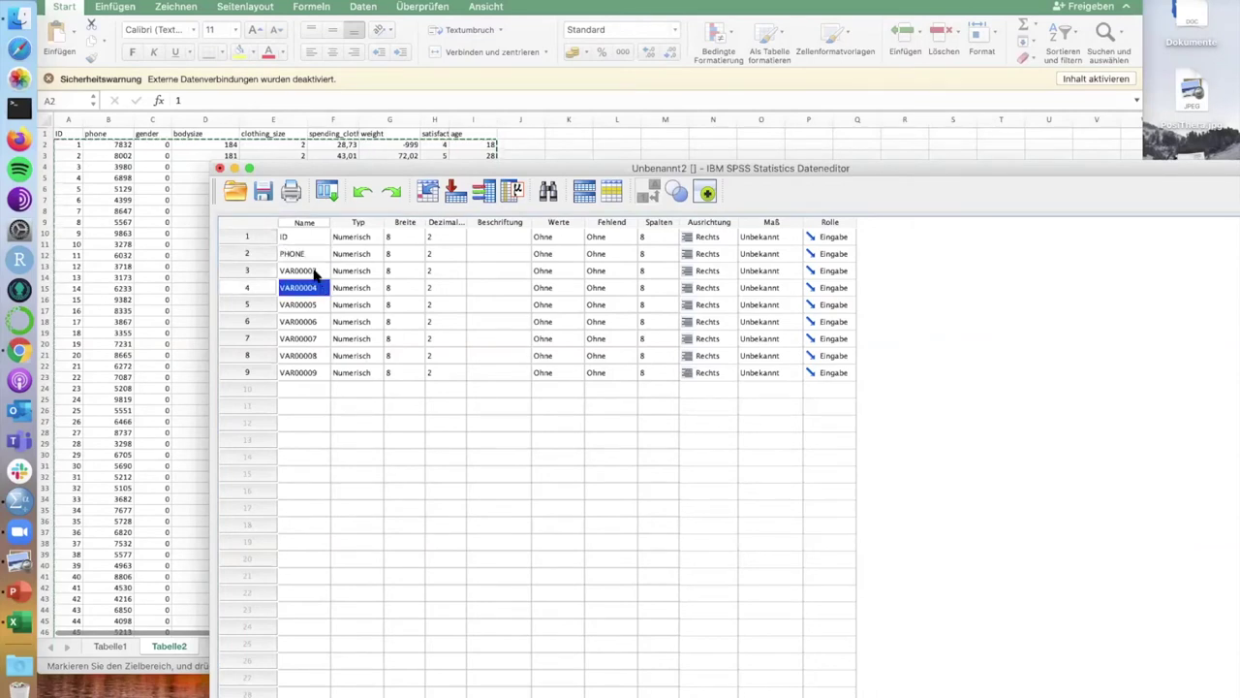
{"action": "double_click", "coordinate": [313, 273]}
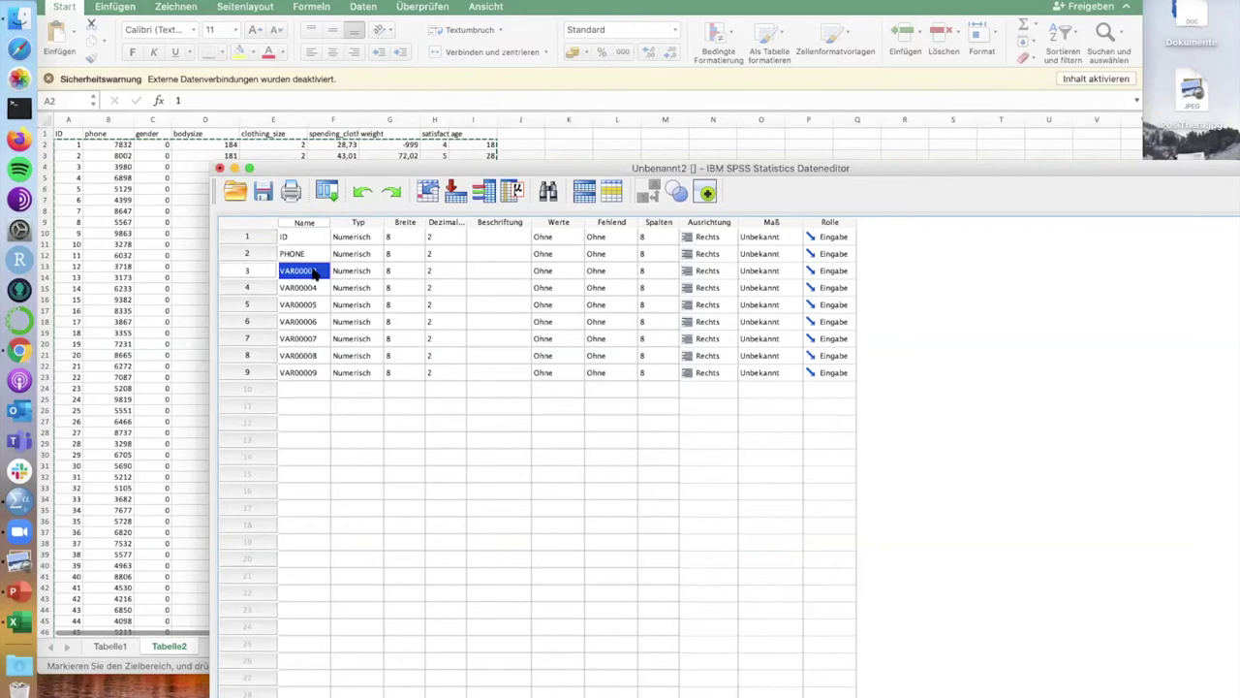
Close the Excel workbook without keeping the clipboard contents, and close the Unbenannt2 dataset without saving
{"action": "left_click_drag", "start_coordinate": [368, 170], "coordinate": [250, 60]}
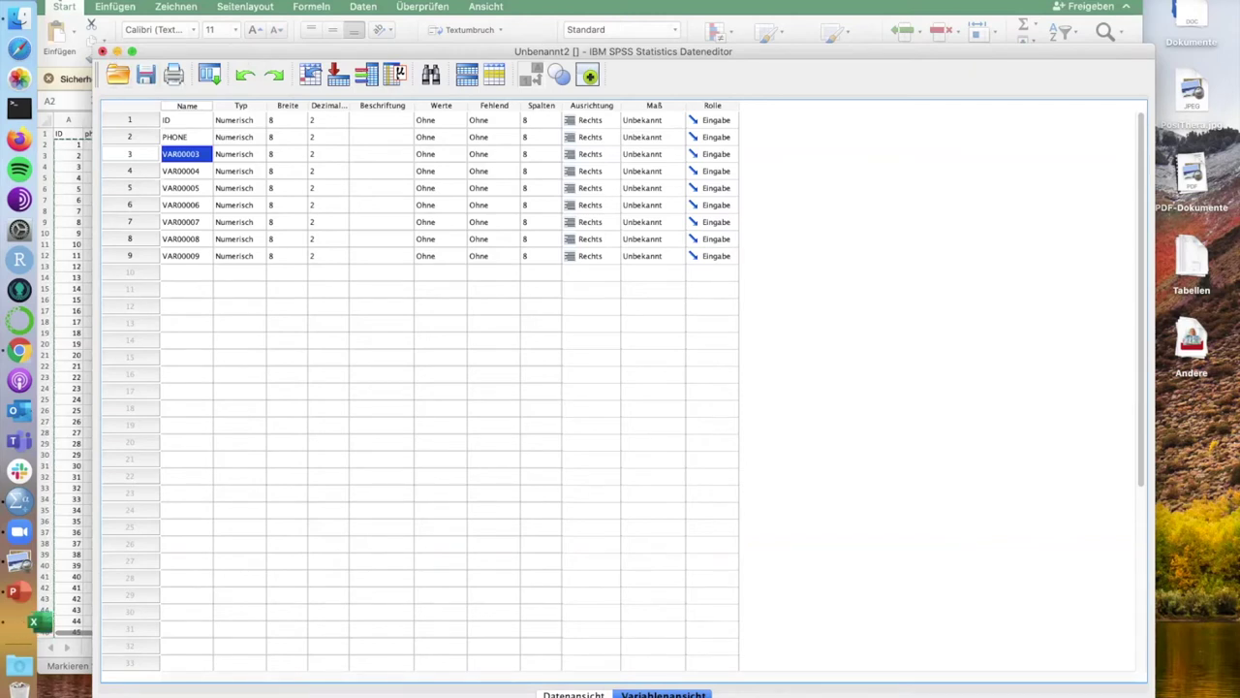
{"action": "left_click", "coordinate": [20, 620]}
{"action": "left_click", "coordinate": [599, 284]}
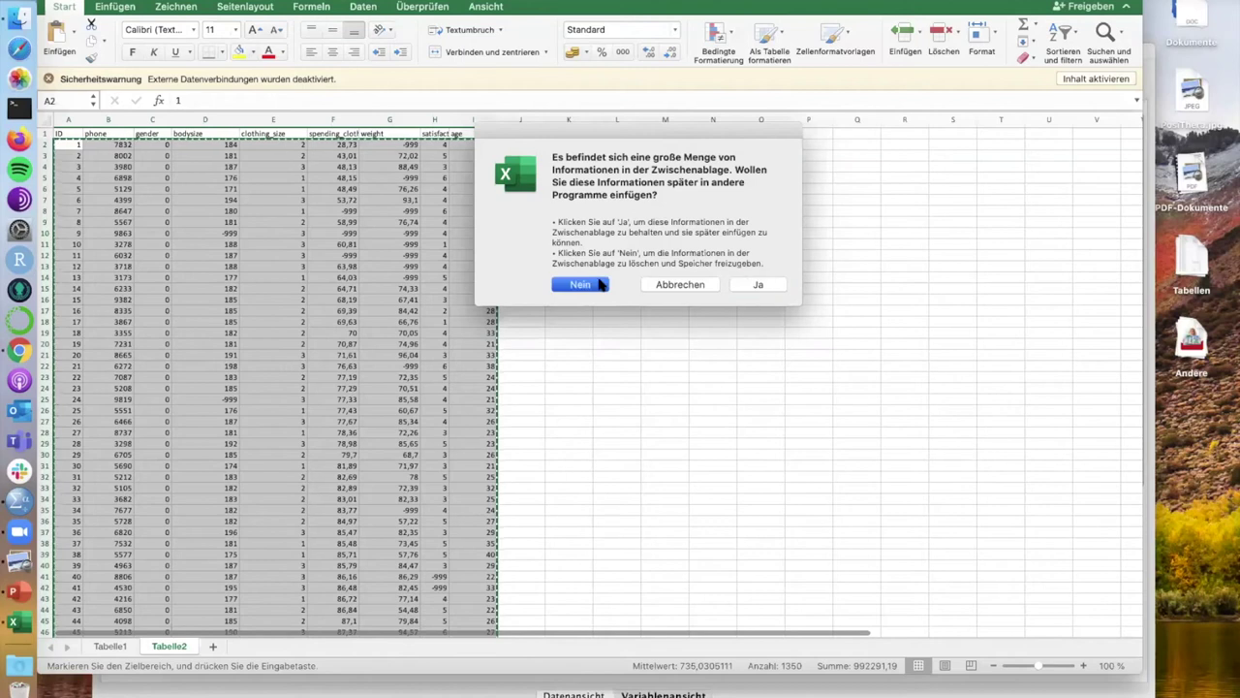
{"action": "left_click", "coordinate": [102, 51]}
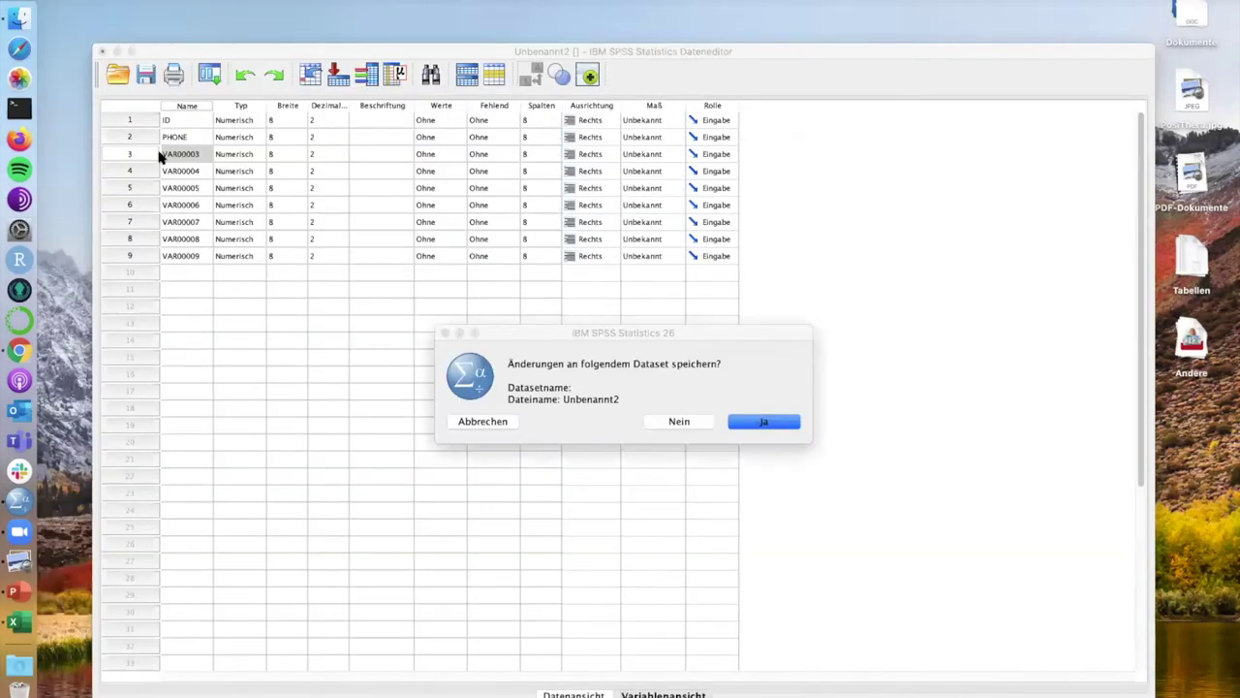
{"action": "left_click", "coordinate": [678, 424]}
Open survey_647123_SPSS_syntax_file.sps from the Downloads folder and highlight the Maß column in the empty variable view
{"action": "left_click_drag", "start_coordinate": [443, 88], "coordinate": [408, 66]}
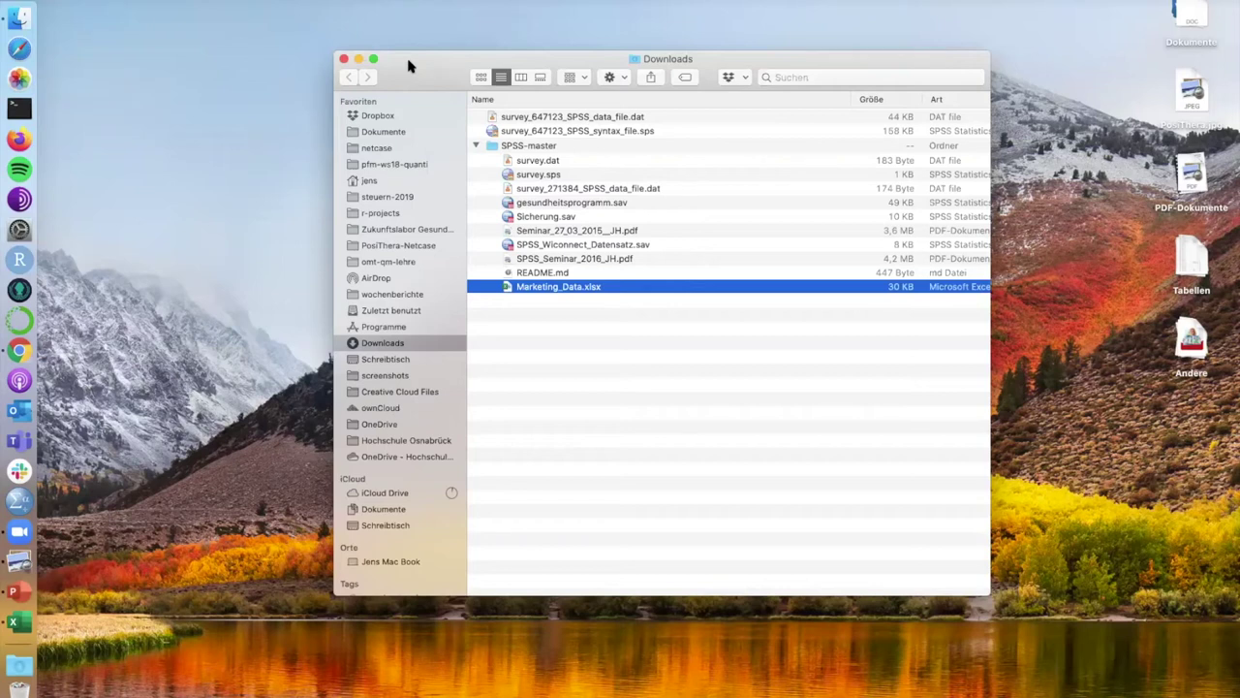
{"action": "left_click", "coordinate": [545, 131]}
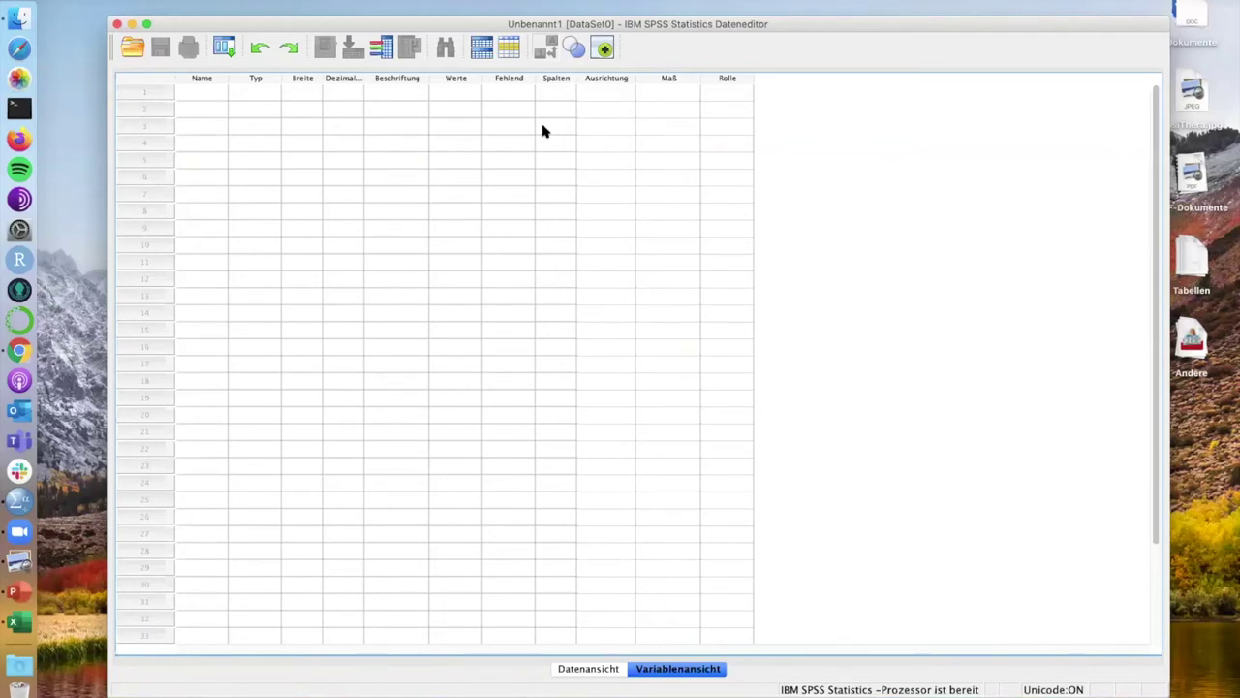
{"action": "left_click", "coordinate": [672, 82]}
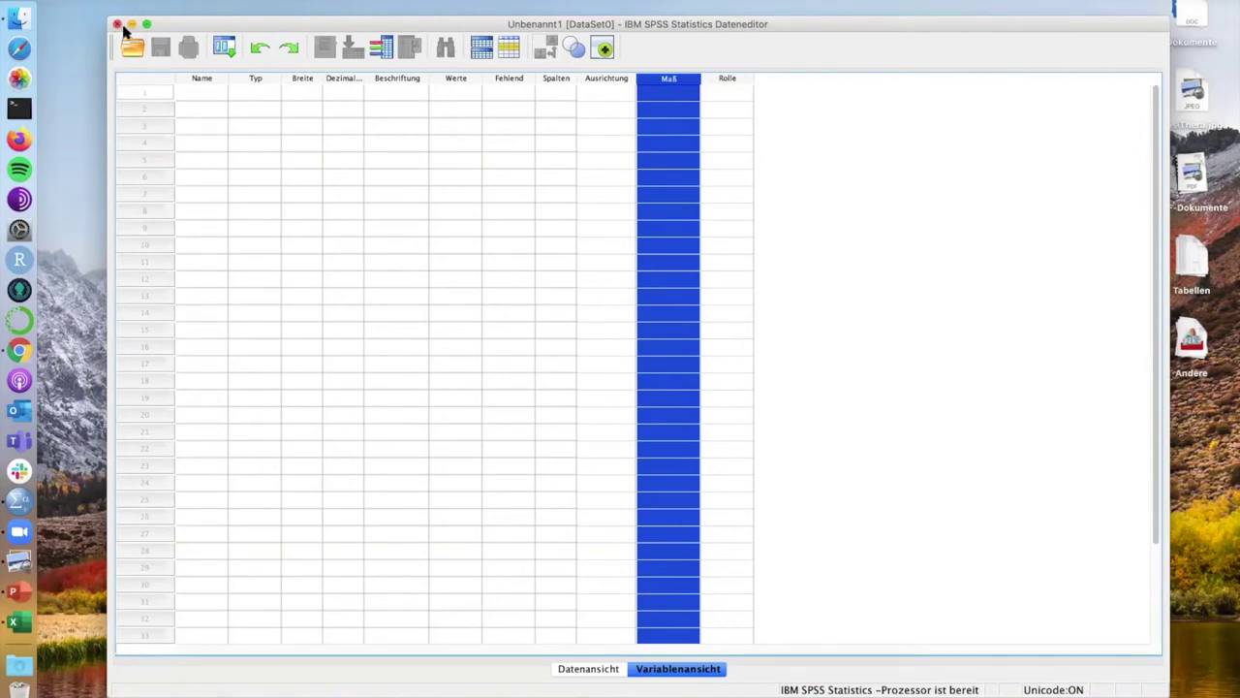
Close the empty Unbenannt1 data editor and return to the Downloads folder
{"action": "left_click_drag", "start_coordinate": [171, 32], "coordinate": [128, 48]}
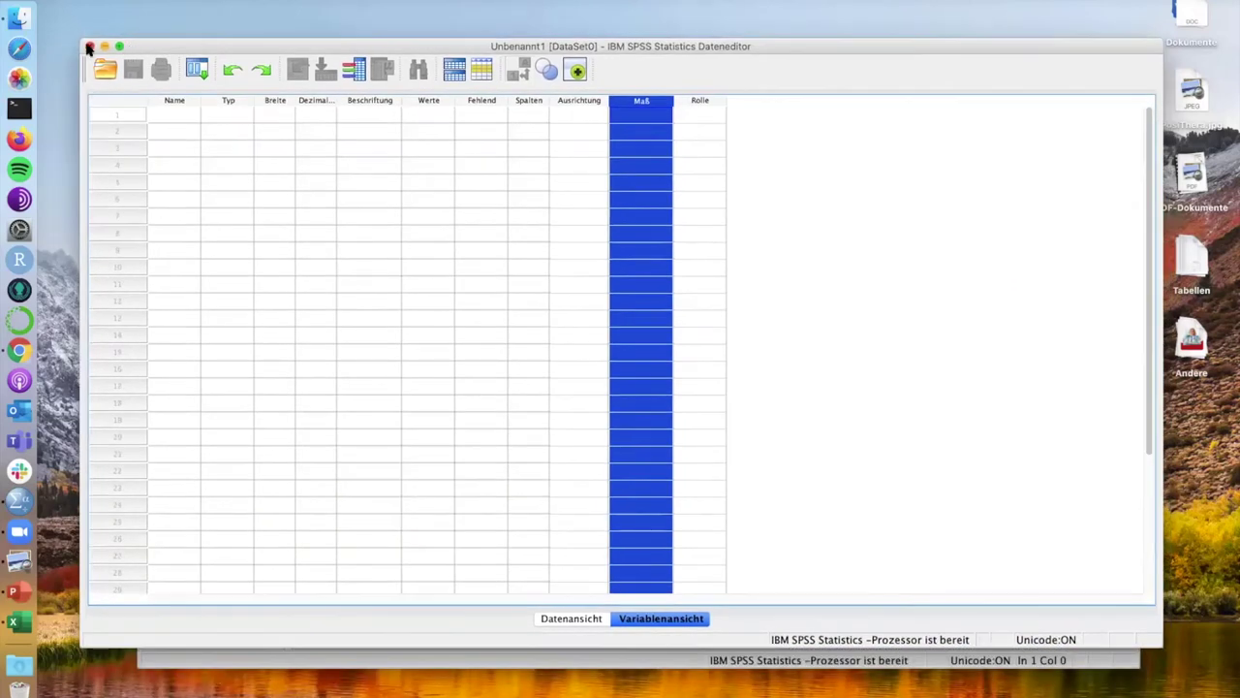
{"action": "left_click", "coordinate": [89, 49]}
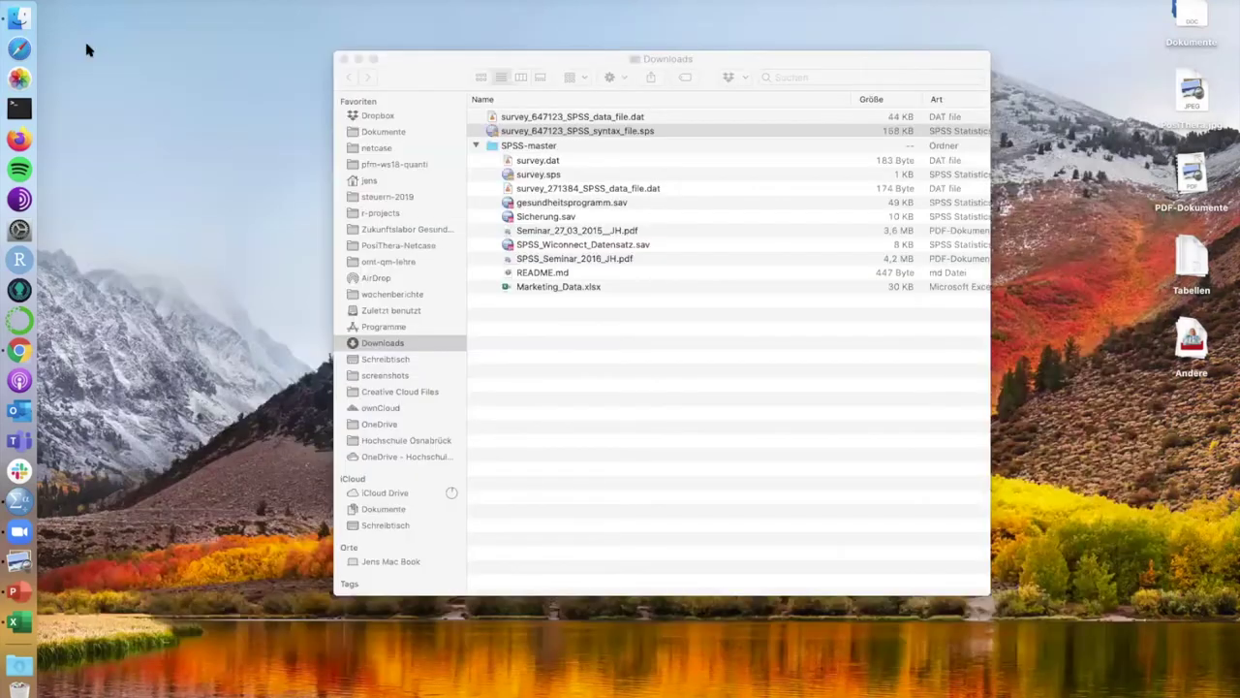
{"action": "left_click", "coordinate": [332, 114]}
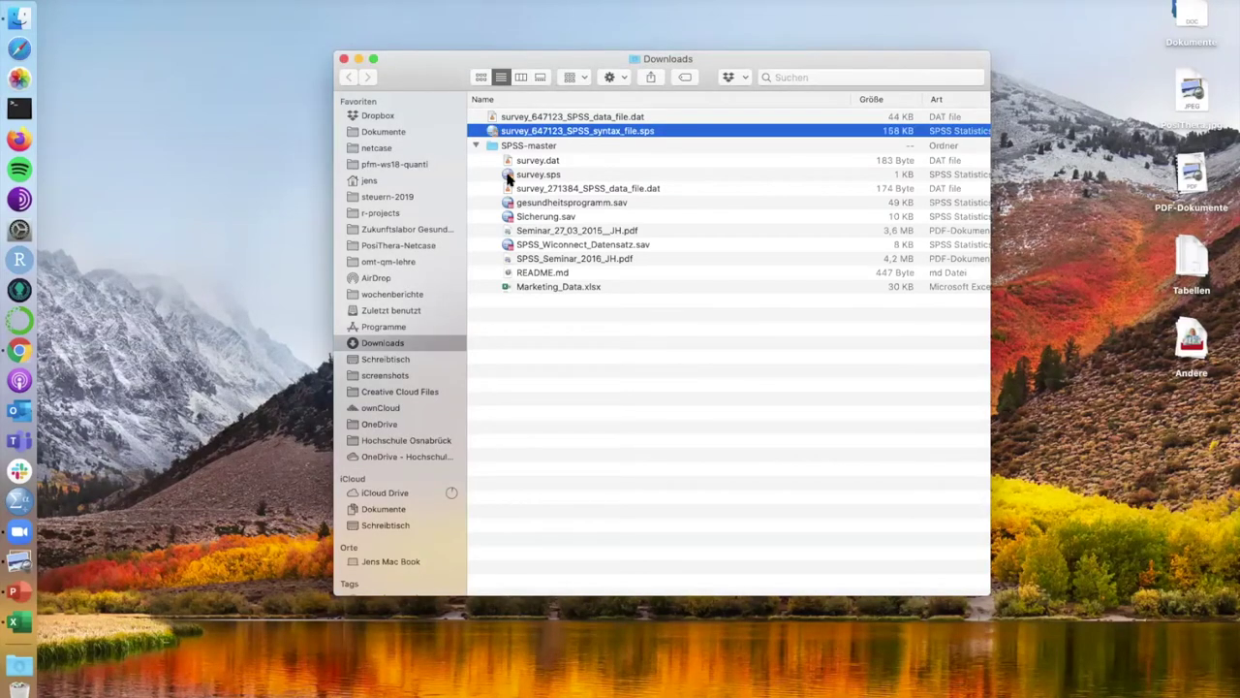
Open Sicherung.sav from the SPSS-master folder and move its data editor window down to uncover the Downloads window
{"action": "left_click", "coordinate": [558, 206]}
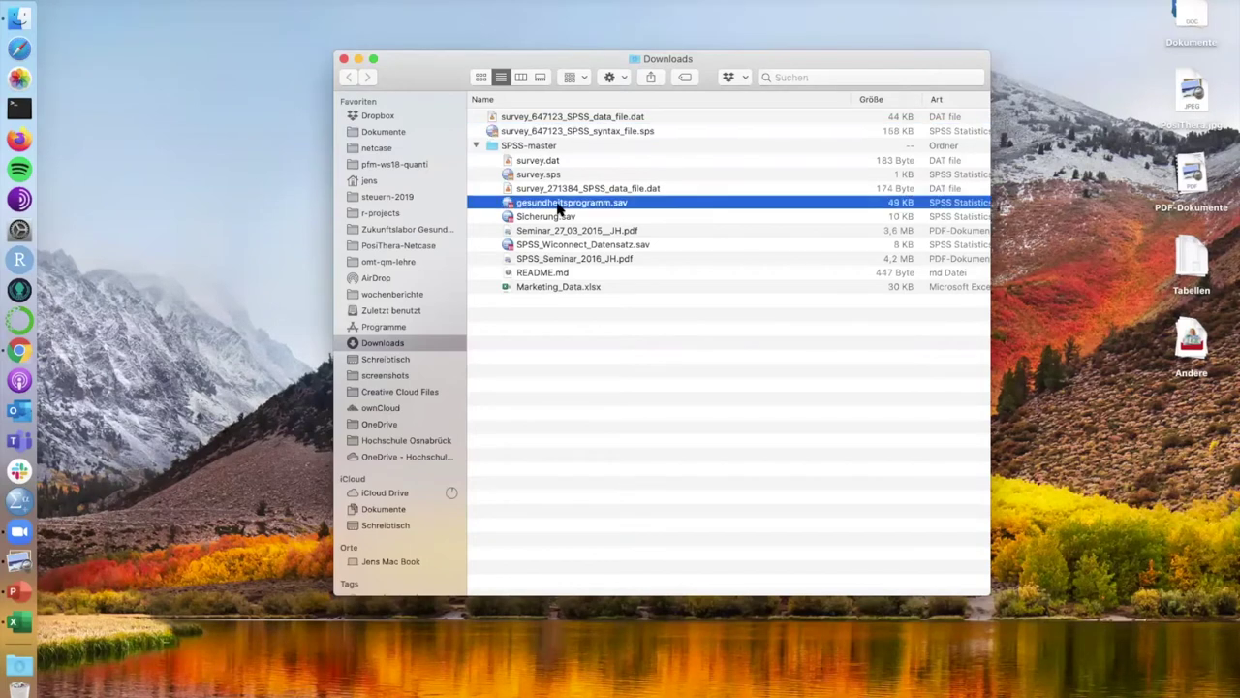
{"action": "left_click", "coordinate": [561, 217]}
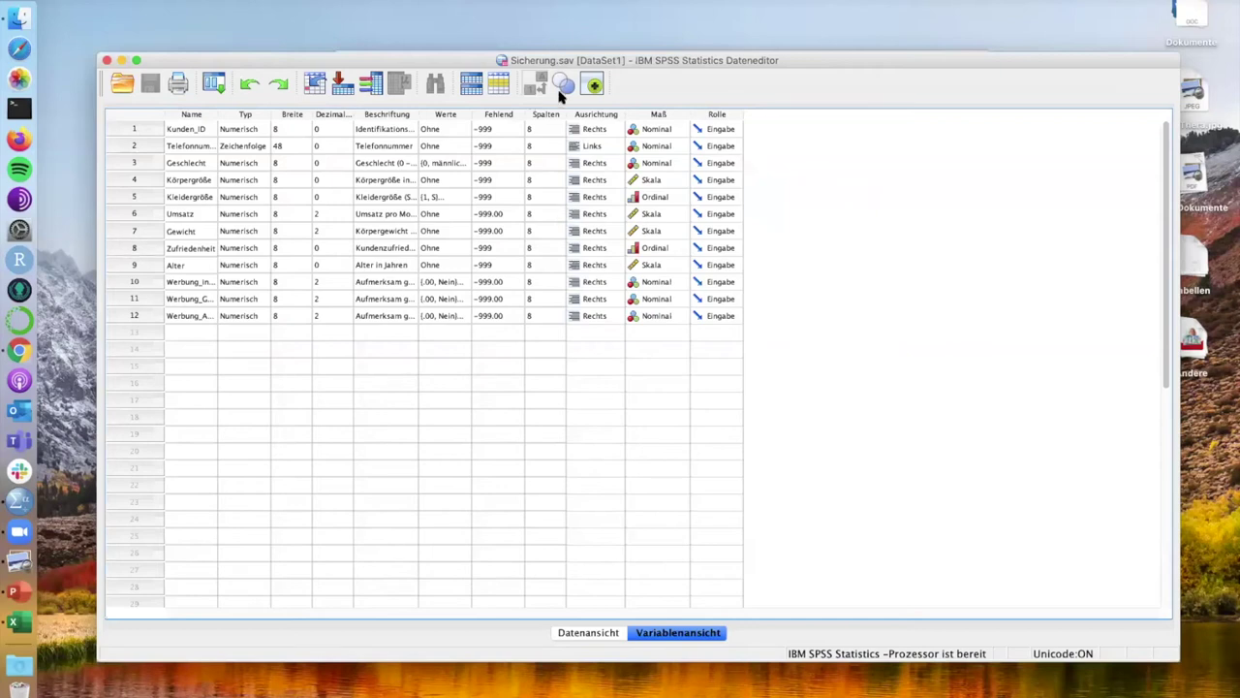
{"action": "left_click_drag", "start_coordinate": [561, 61], "coordinate": [549, 182]}
Bring the Downloads window to the front and make it wider and shorter so the full file types show
{"action": "left_click", "coordinate": [476, 52]}
{"action": "left_click_drag", "start_coordinate": [476, 52], "coordinate": [449, 41]}
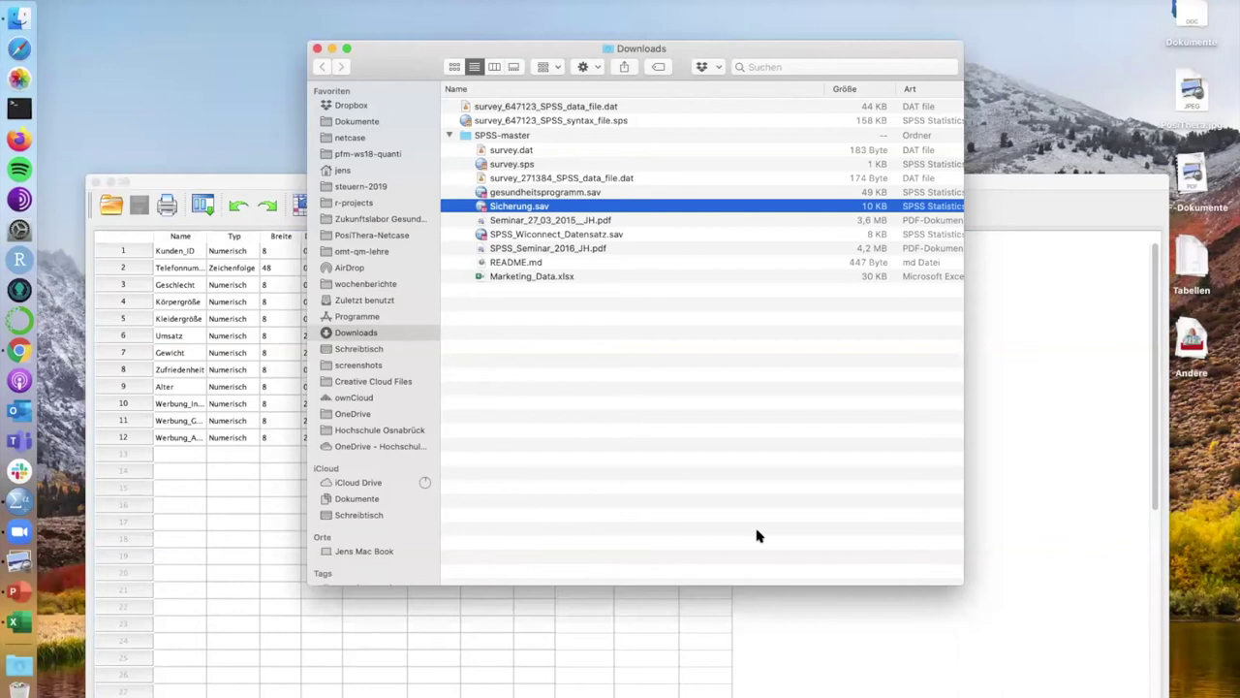
{"action": "left_click_drag", "start_coordinate": [958, 576], "coordinate": [1205, 327]}
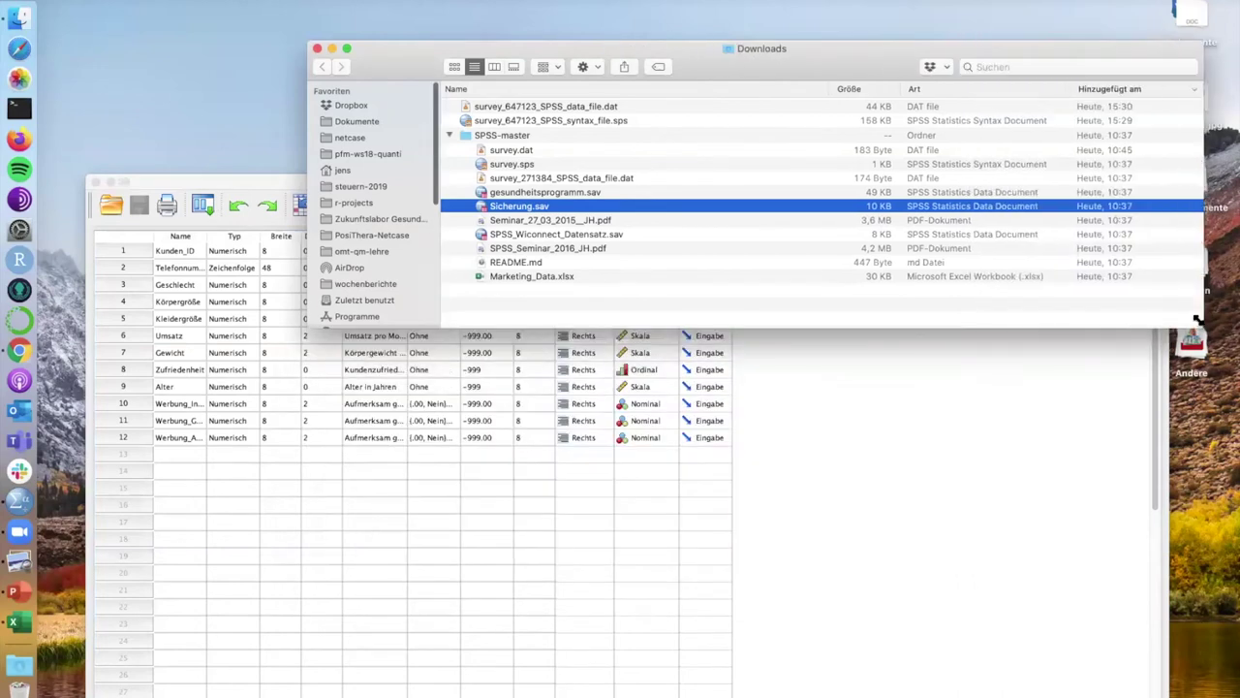
{"action": "left_click_drag", "start_coordinate": [1041, 49], "coordinate": [907, 32]}
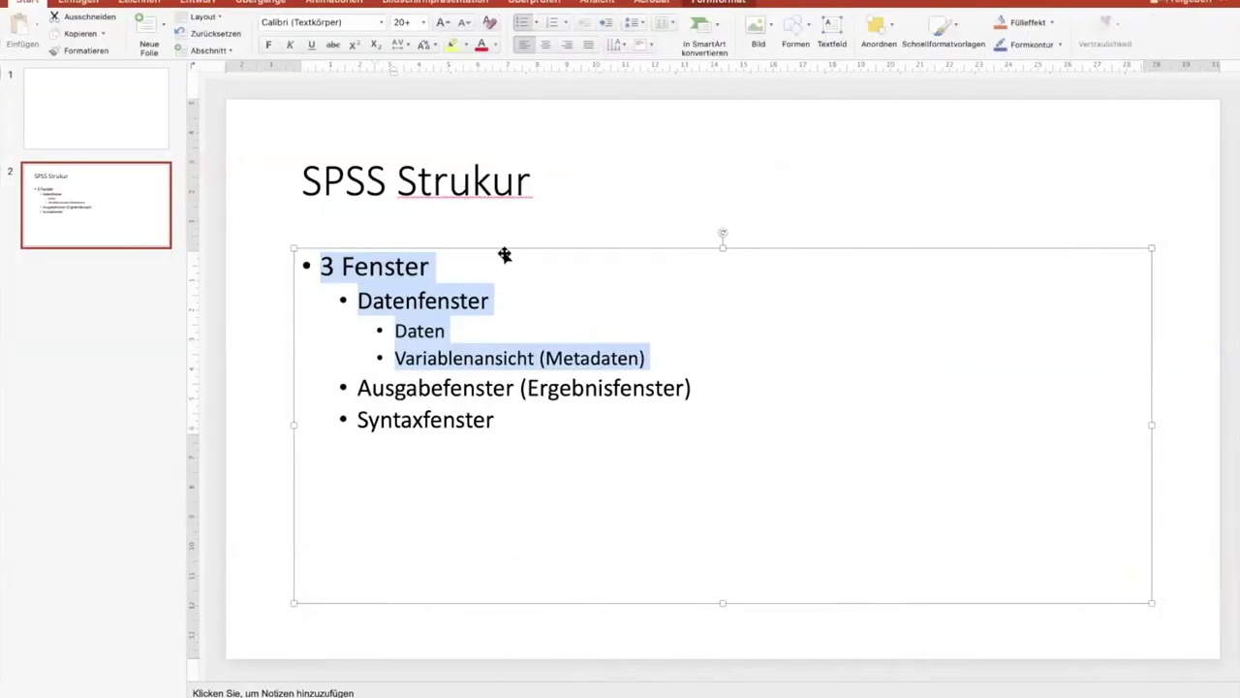
On the PowerPoint slide SPSS Strukur, append "(*.sps Datei - wird von Limesurvey" to the Syntaxfenster bullet
{"action": "left_click", "coordinate": [434, 463]}
{"action": "left_click", "coordinate": [320, 278]}
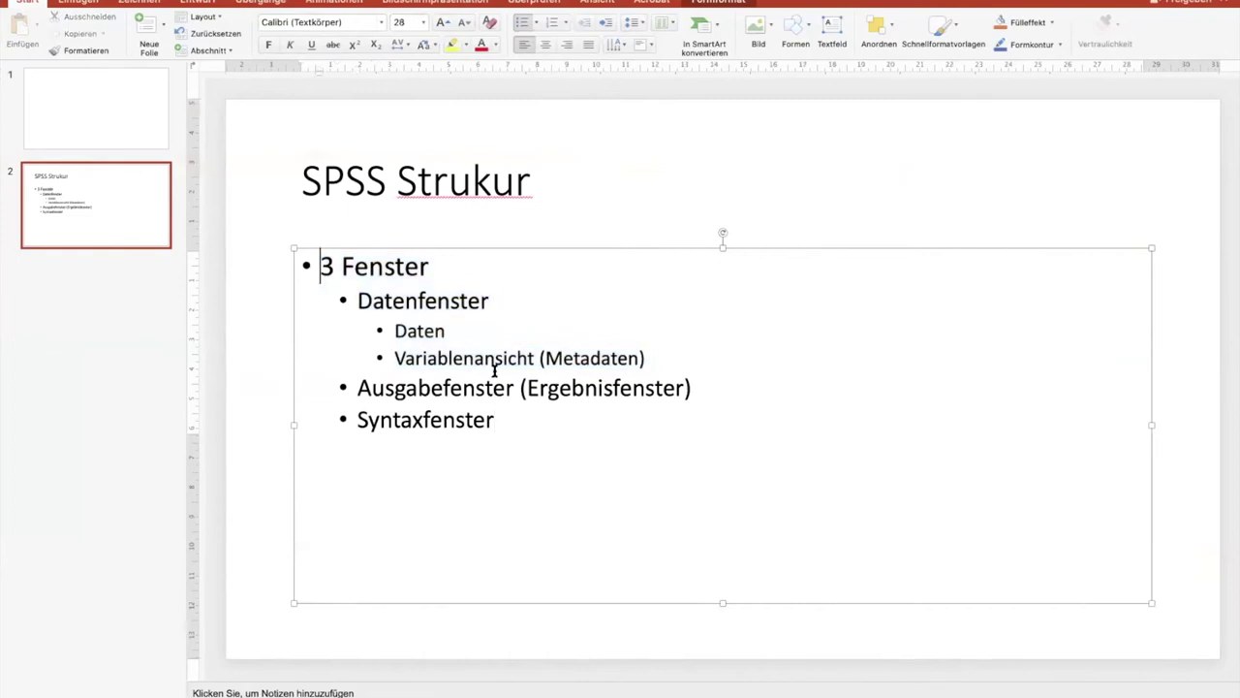
{"action": "type", "text": "("}
{"action": "type", "text": "s"}
{"action": "key", "text": "BackSpace"}
{"action": "type", "text": "*.Sp"}
{"action": "key", "text": "BackSpace"}
{"action": "key", "text": "BackSpace"}
{"action": "type", "text": "sps"}
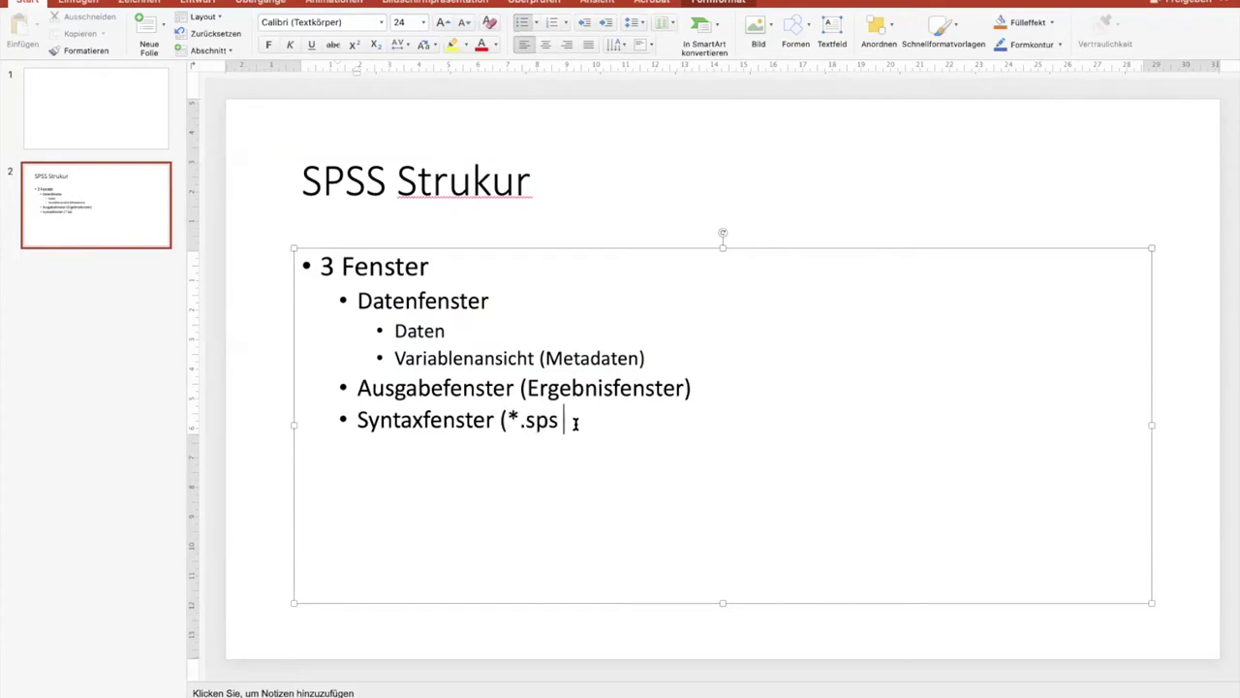
{"action": "type", "text": " Datei - wird vo"}
{"action": "key", "text": "BackSpace"}
{"action": "type", "text": "n Limesurvey "}
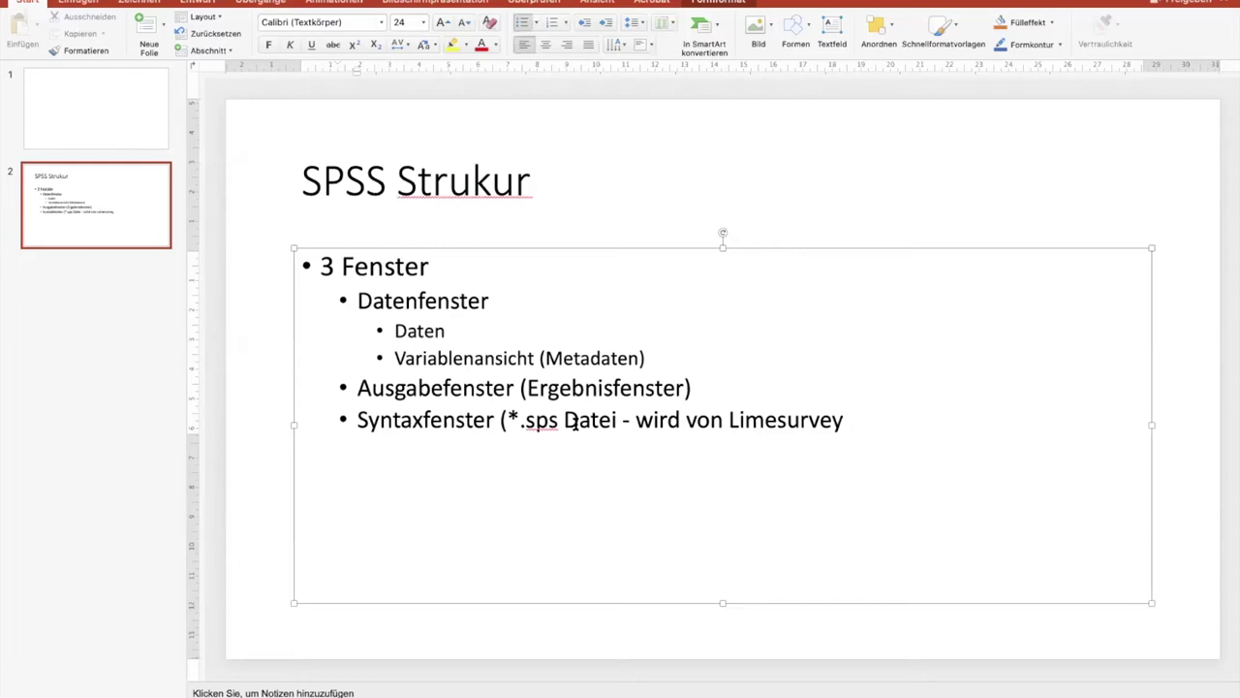
Complete the Syntaxfenster note with "angeboten für den Datenimport)" and insert "auch" after "wird"
{"action": "type", "text": "angeboten für den "}
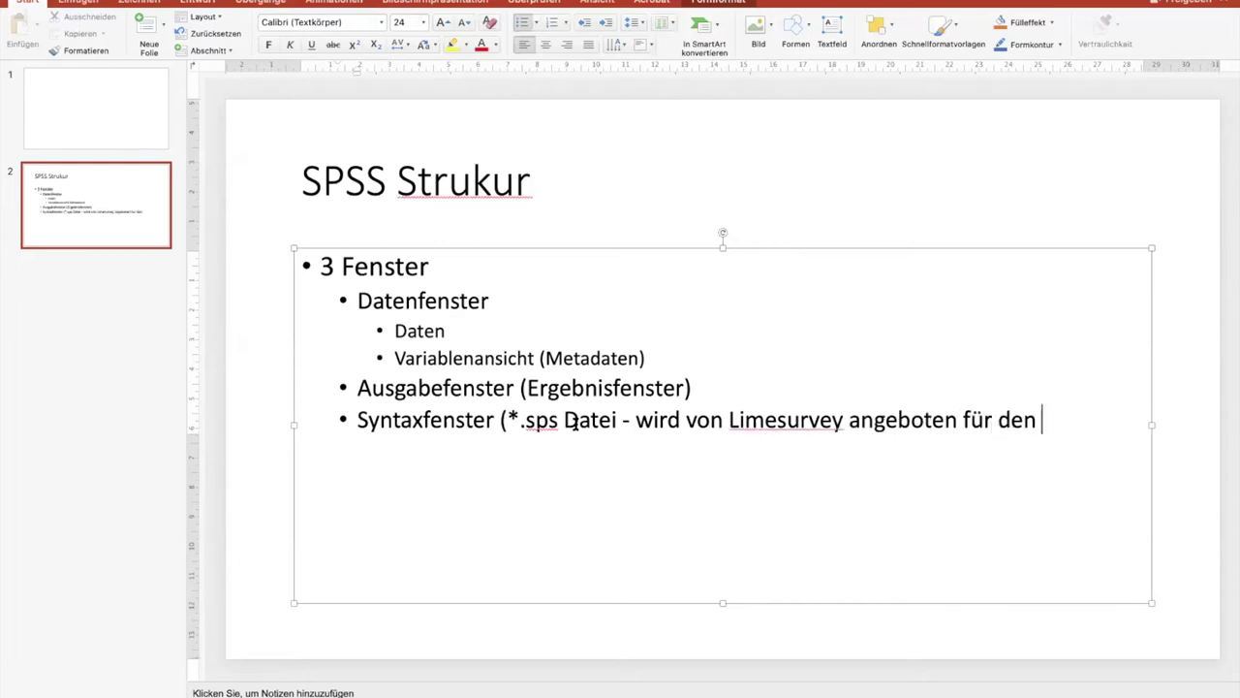
{"action": "type", "text": "Dateni"}
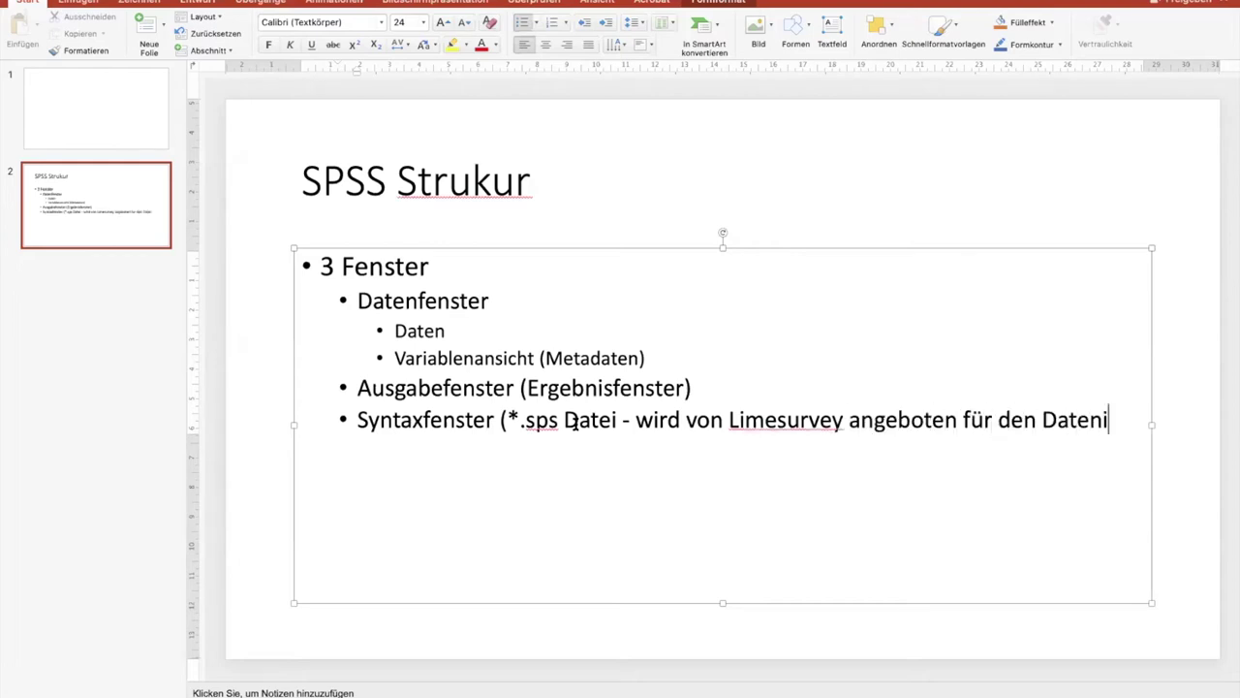
{"action": "type", "text": "mport)"}
{"action": "left_click", "coordinate": [686, 419]}
{"action": "type", "text": "auch"}
{"action": "left_click", "coordinate": [610, 458]}
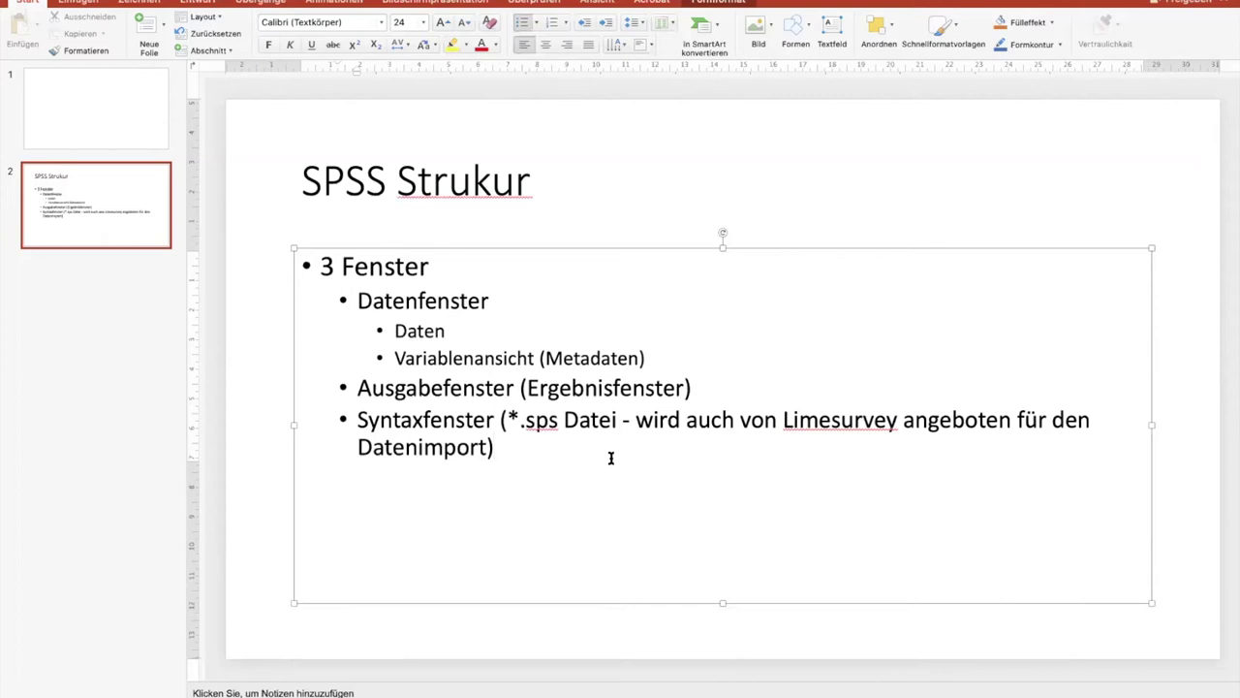
Hide PowerPoint and locate Sicherung.sav and its file type in the Downloads window
{"action": "key", "text": "super+h"}
{"action": "key", "text": "super+h"}
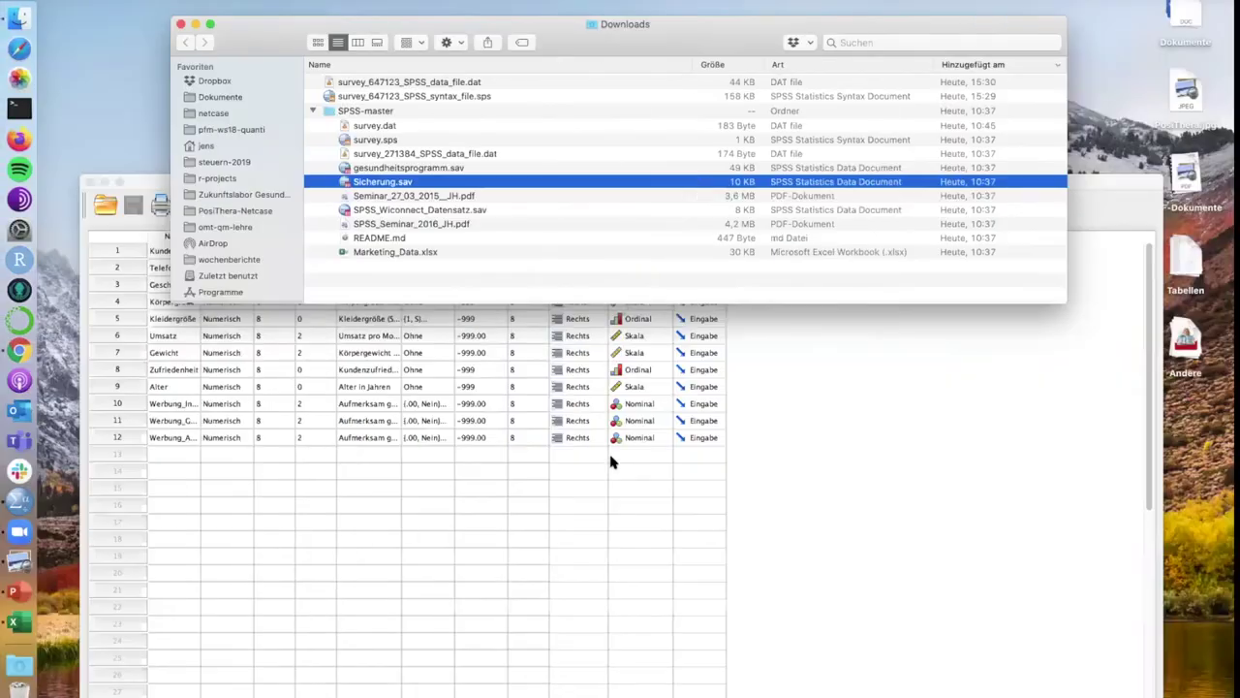
{"action": "left_click_drag", "start_coordinate": [275, 41], "coordinate": [279, 56]}
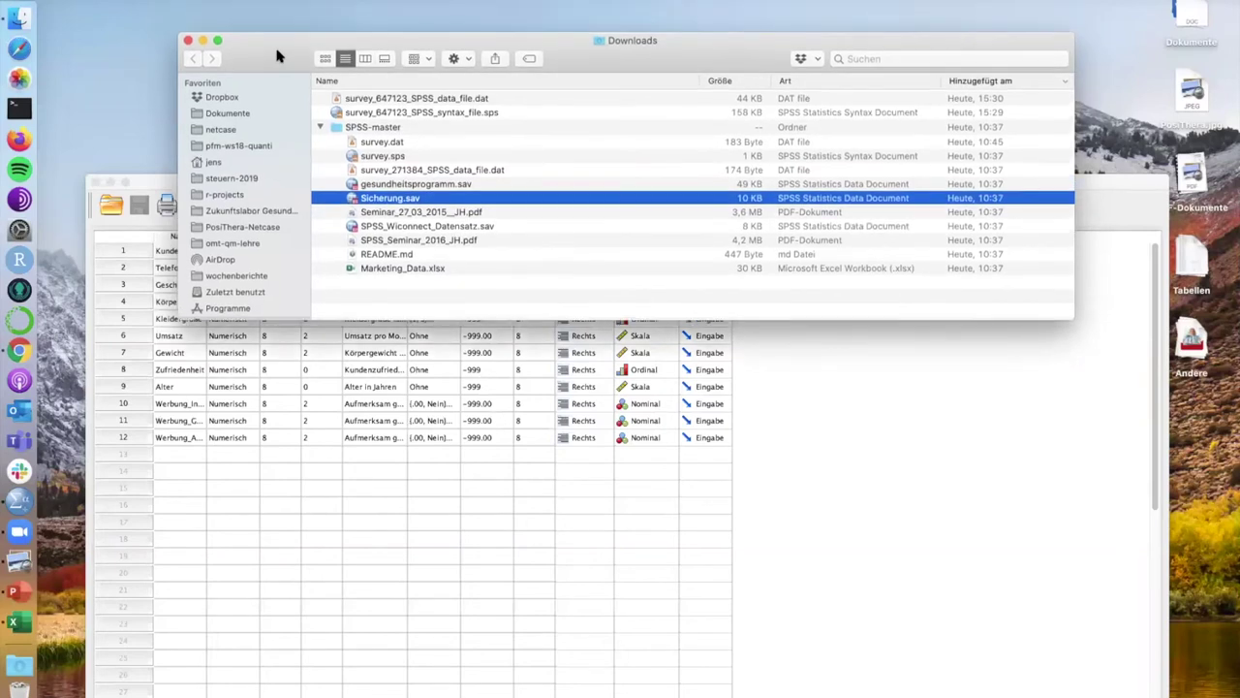
{"action": "left_click", "coordinate": [399, 200]}
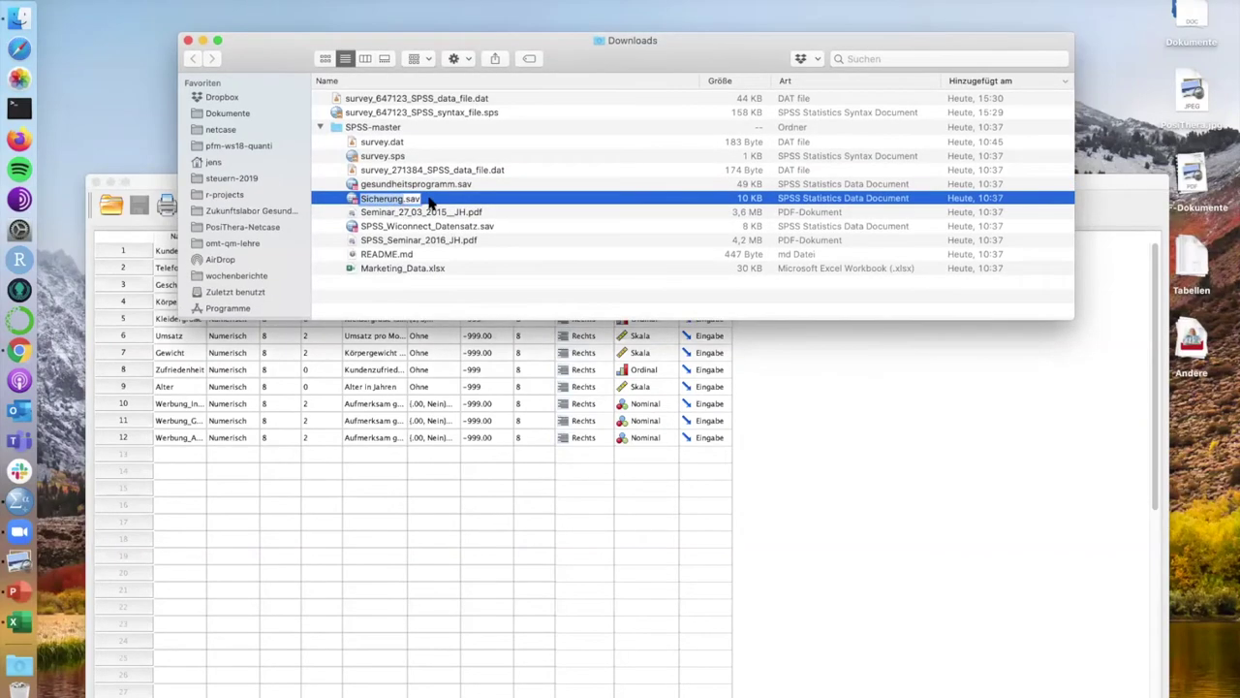
{"action": "left_click", "coordinate": [431, 201]}
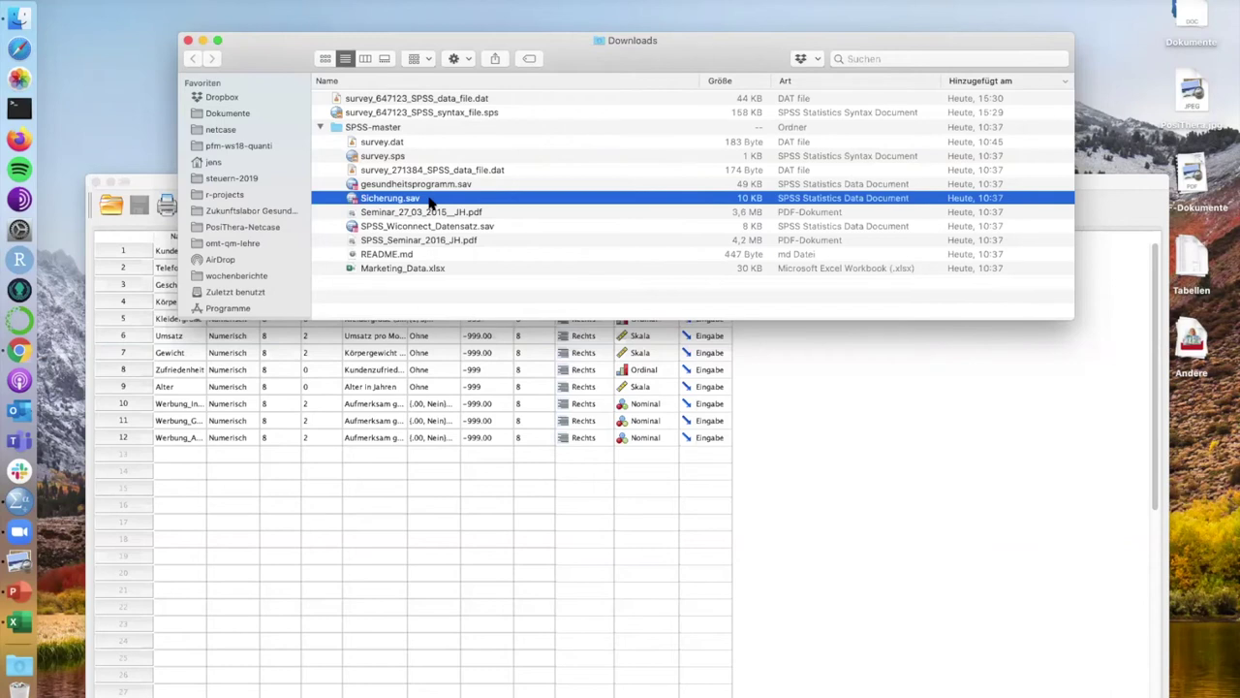
Move the Sicherung.sav data editor up and bring it in front of the Downloads window
{"action": "double_click", "coordinate": [160, 182]}
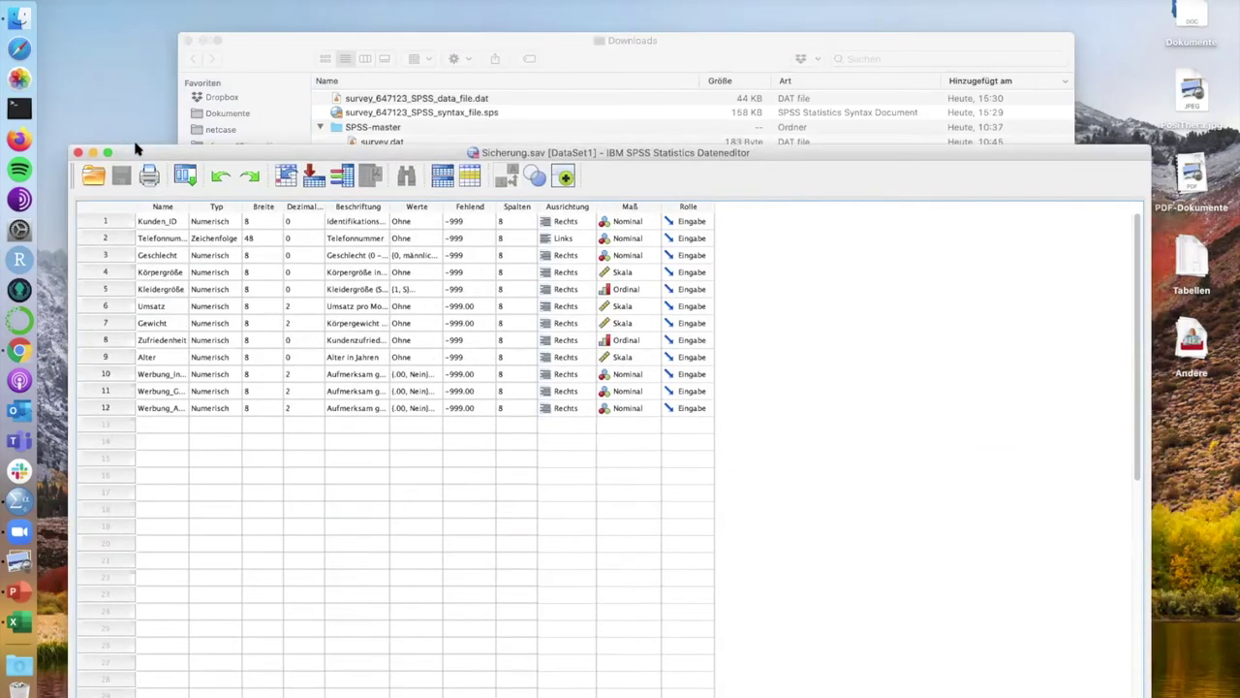
{"action": "left_click", "coordinate": [252, 58]}
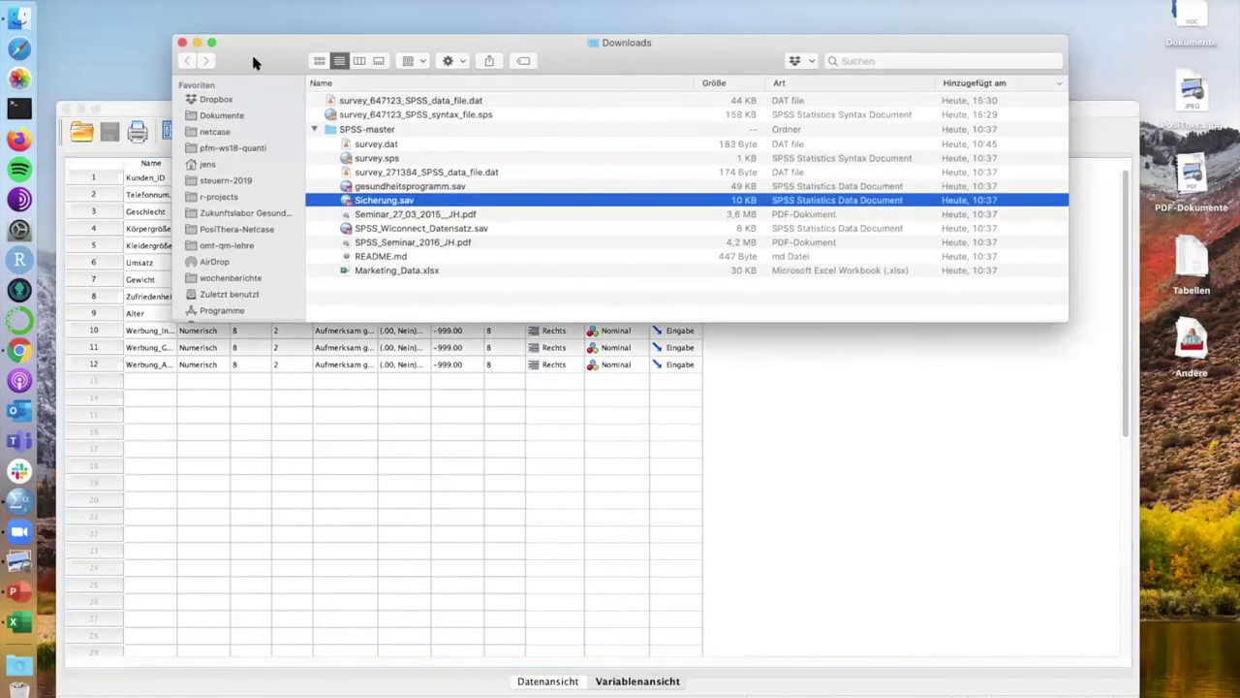
{"action": "left_click", "coordinate": [136, 113]}
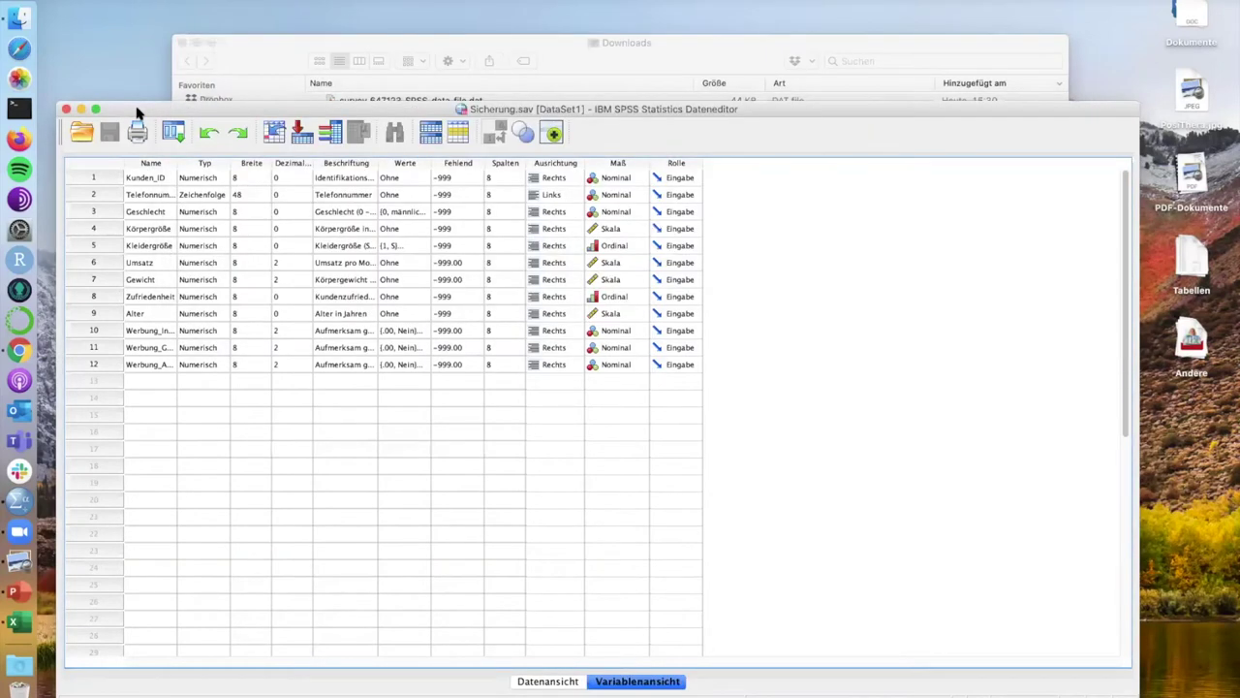
Widen the Name column to fit the full variable names and go through the variable rows from Kunden_ID to Umsatz
{"action": "double_click", "coordinate": [178, 163]}
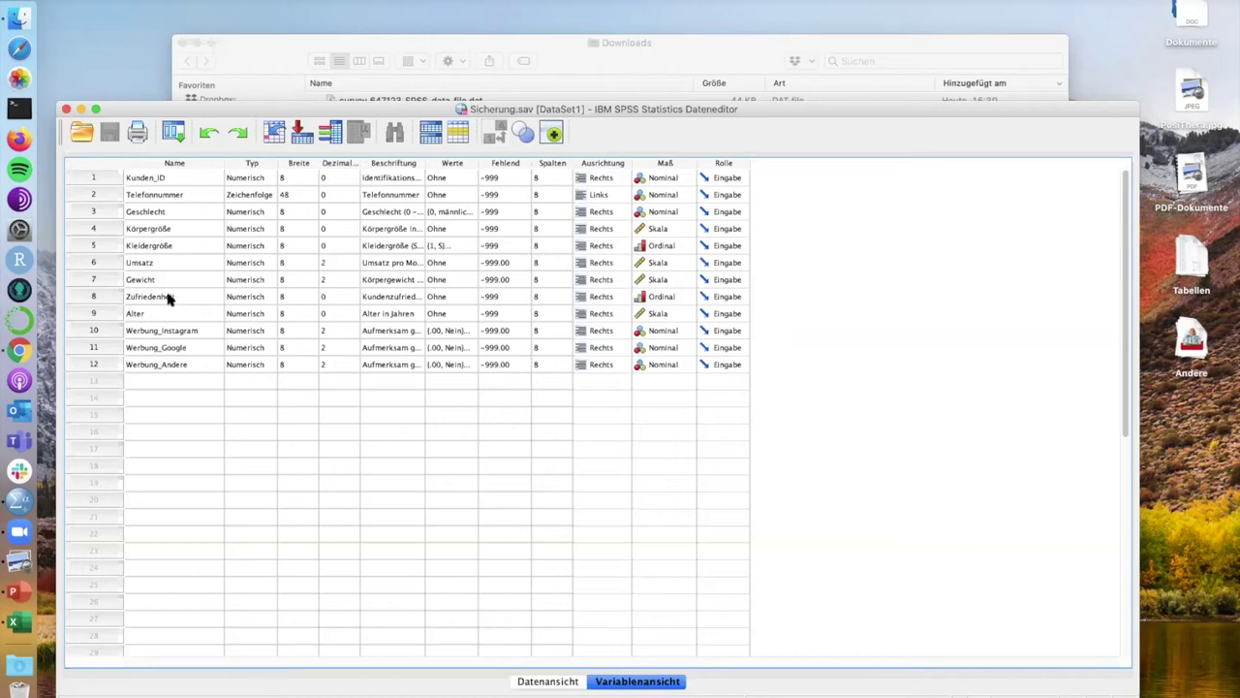
{"action": "left_click", "coordinate": [97, 179]}
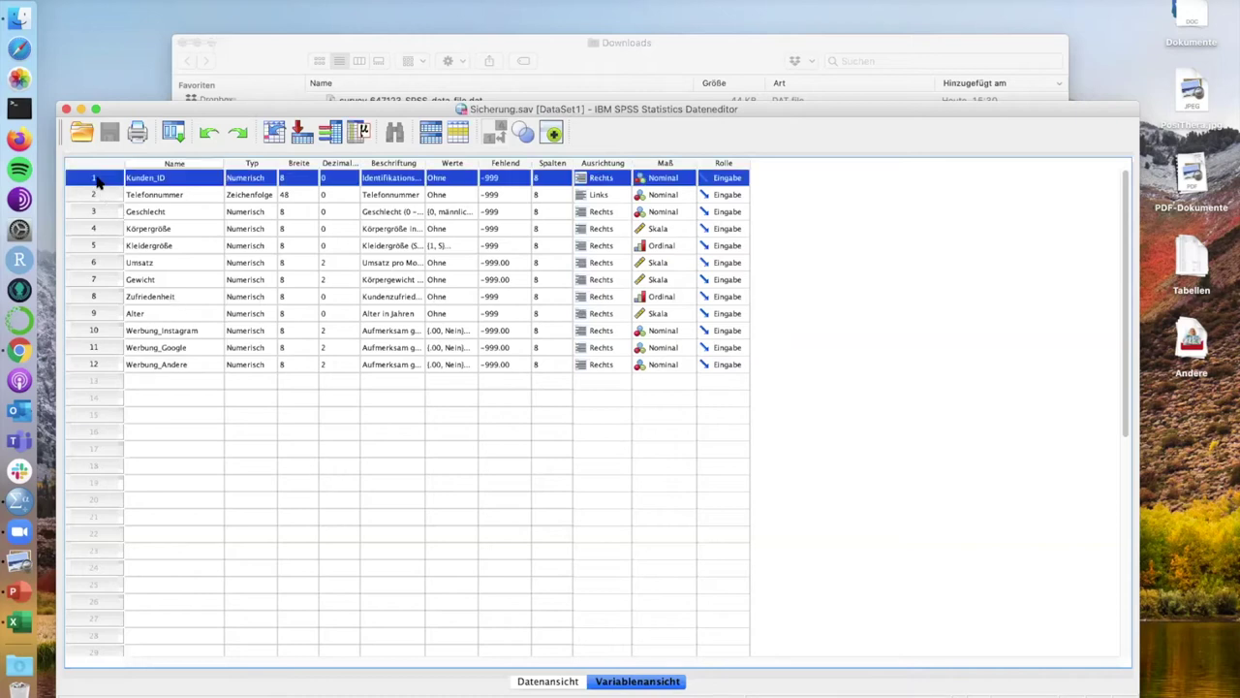
{"action": "left_click", "coordinate": [93, 365]}
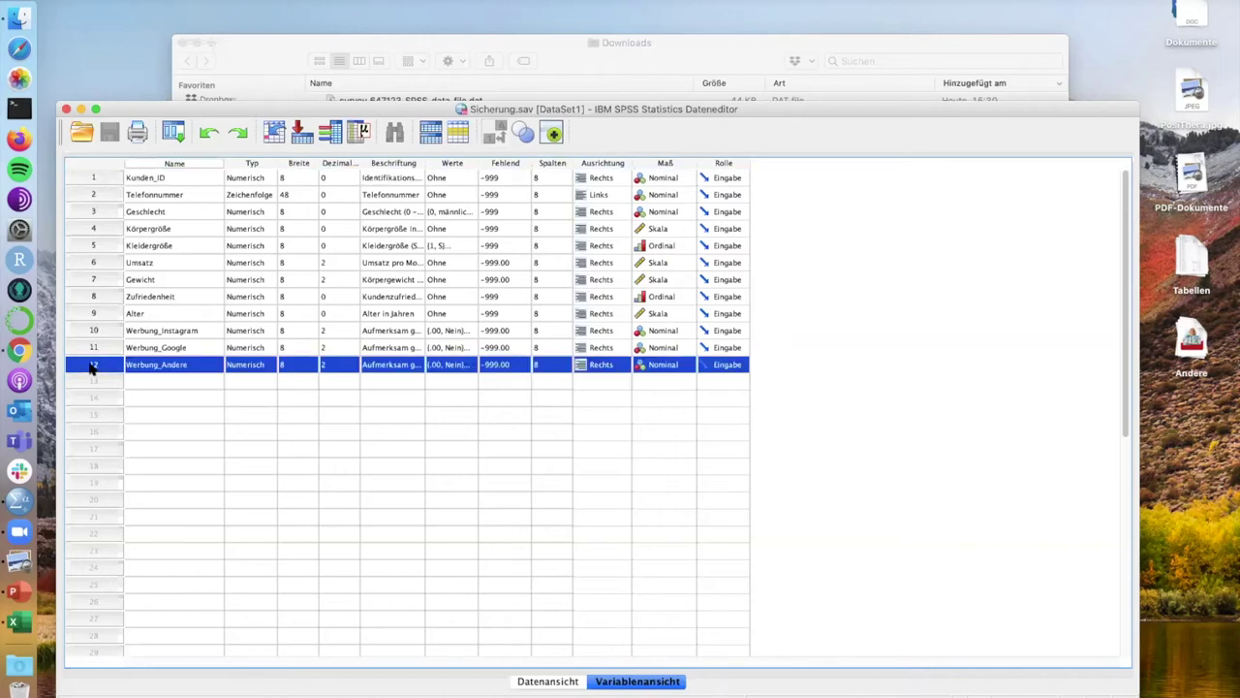
{"action": "left_click", "coordinate": [111, 181]}
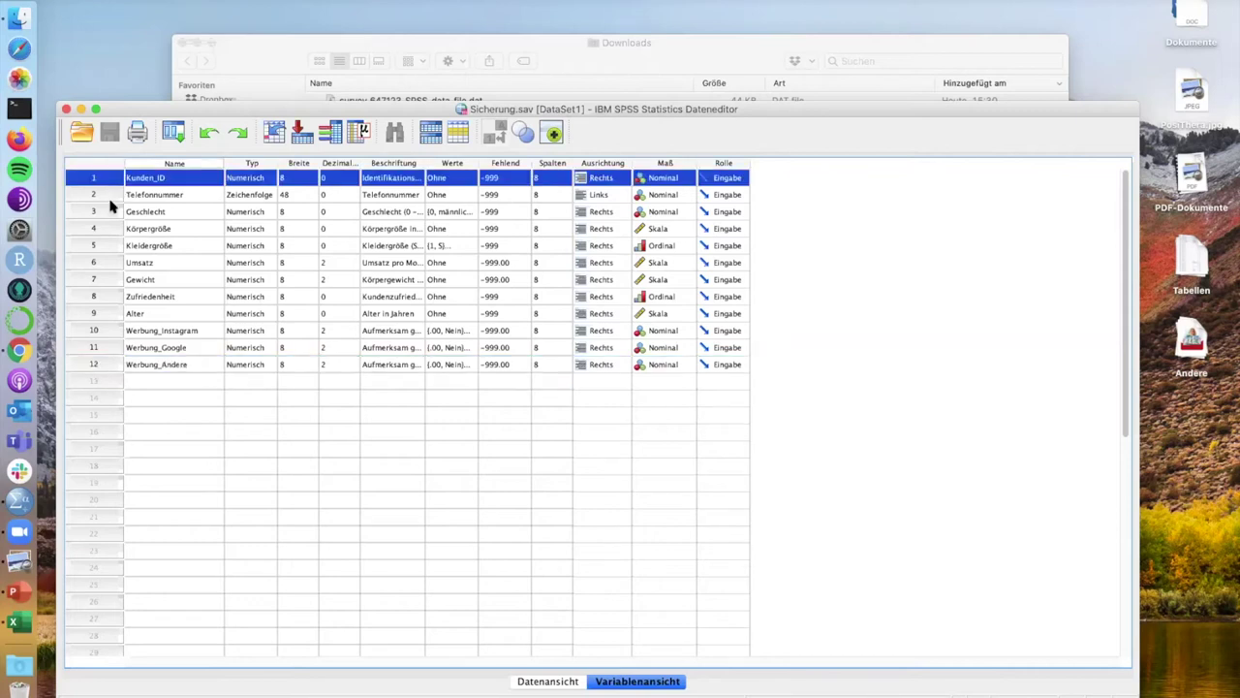
{"action": "left_click", "coordinate": [111, 199]}
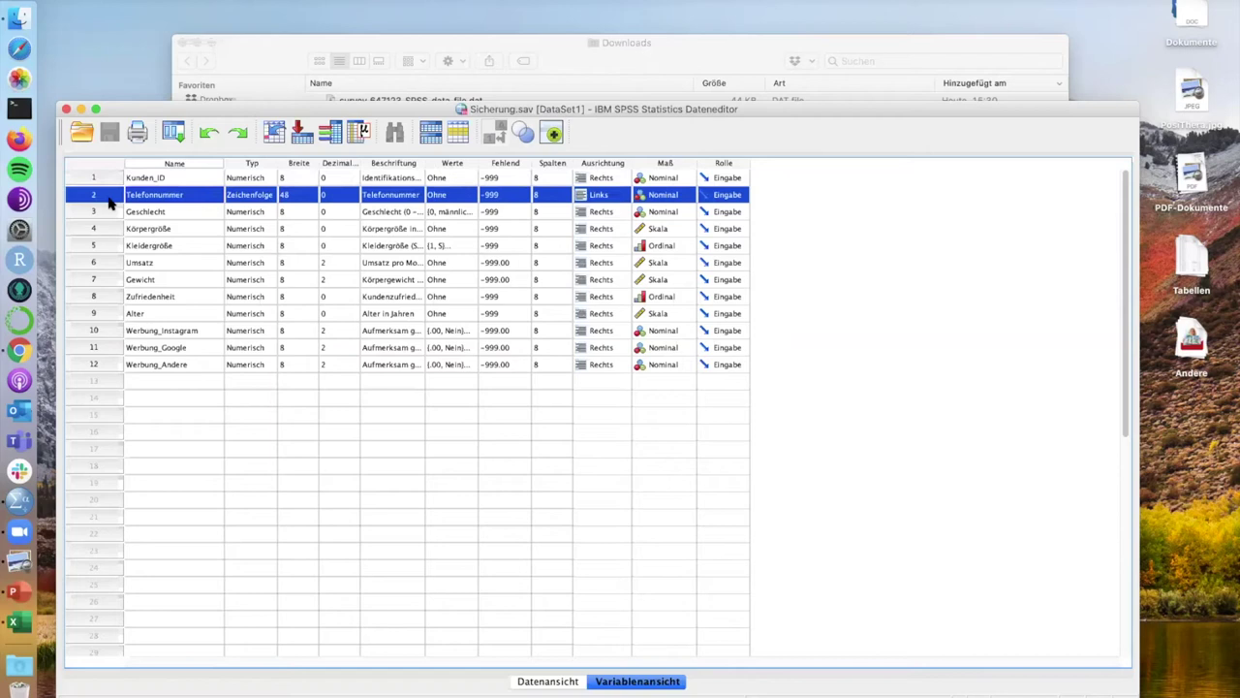
{"action": "left_click", "coordinate": [105, 215]}
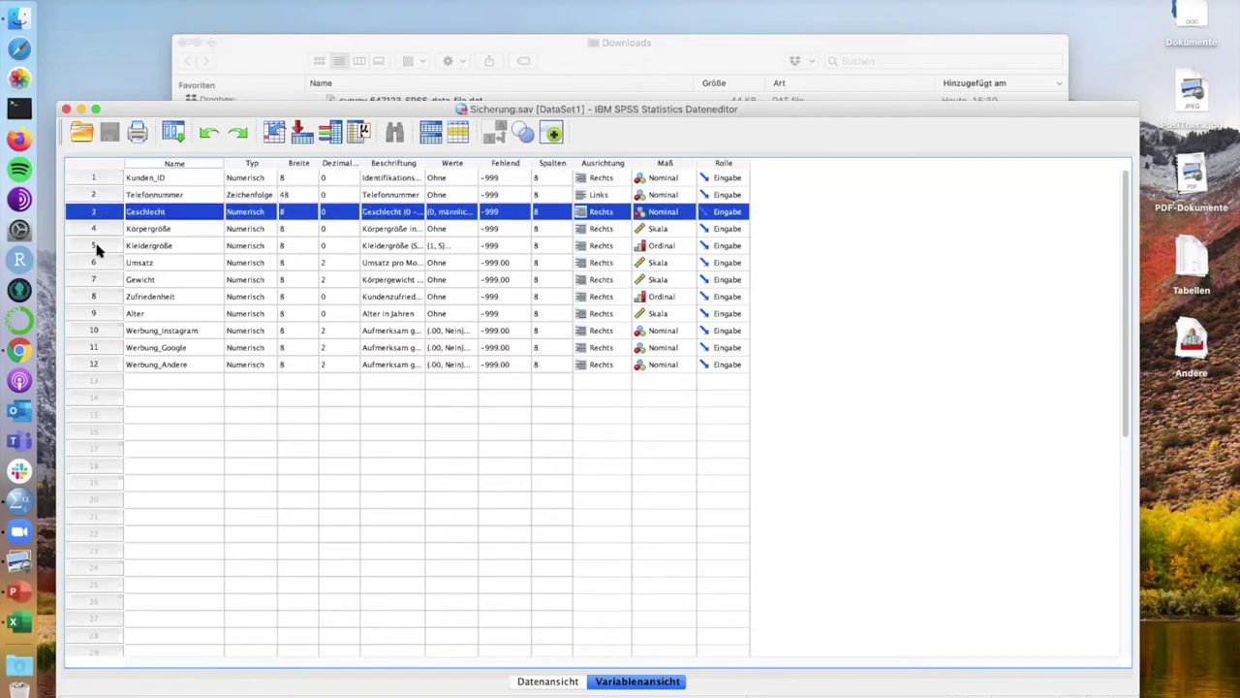
{"action": "left_click", "coordinate": [97, 234]}
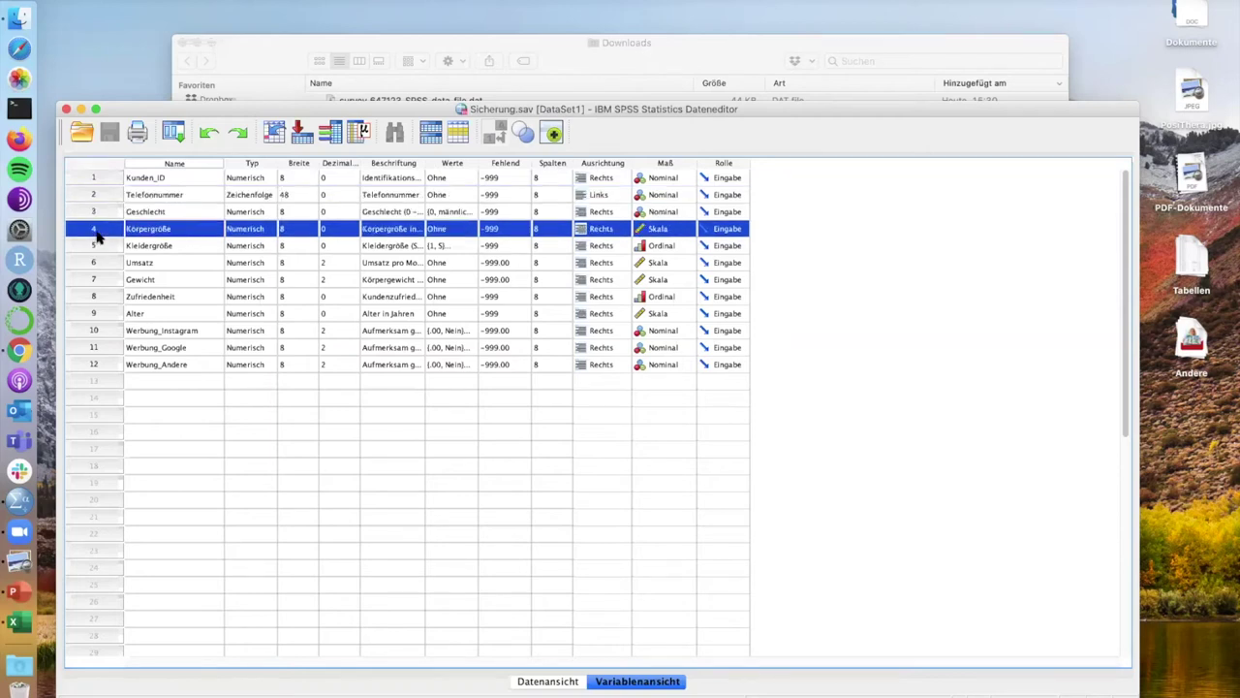
{"action": "key", "text": "Down"}
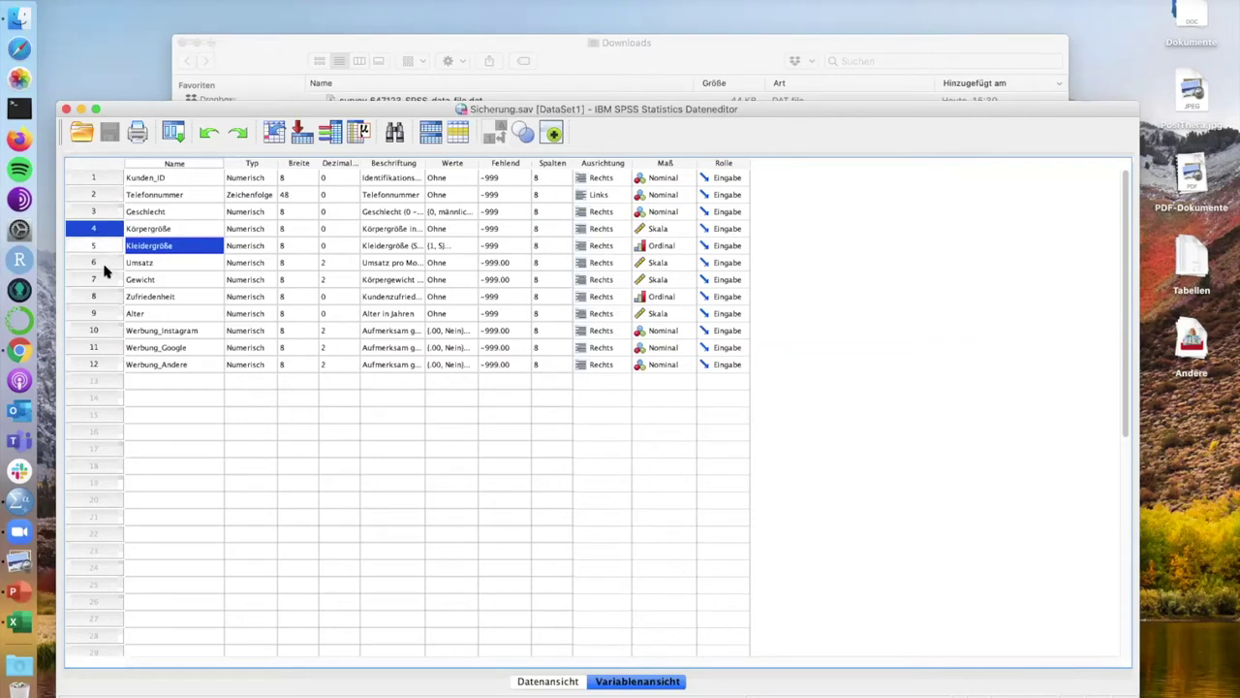
{"action": "left_click", "coordinate": [109, 267]}
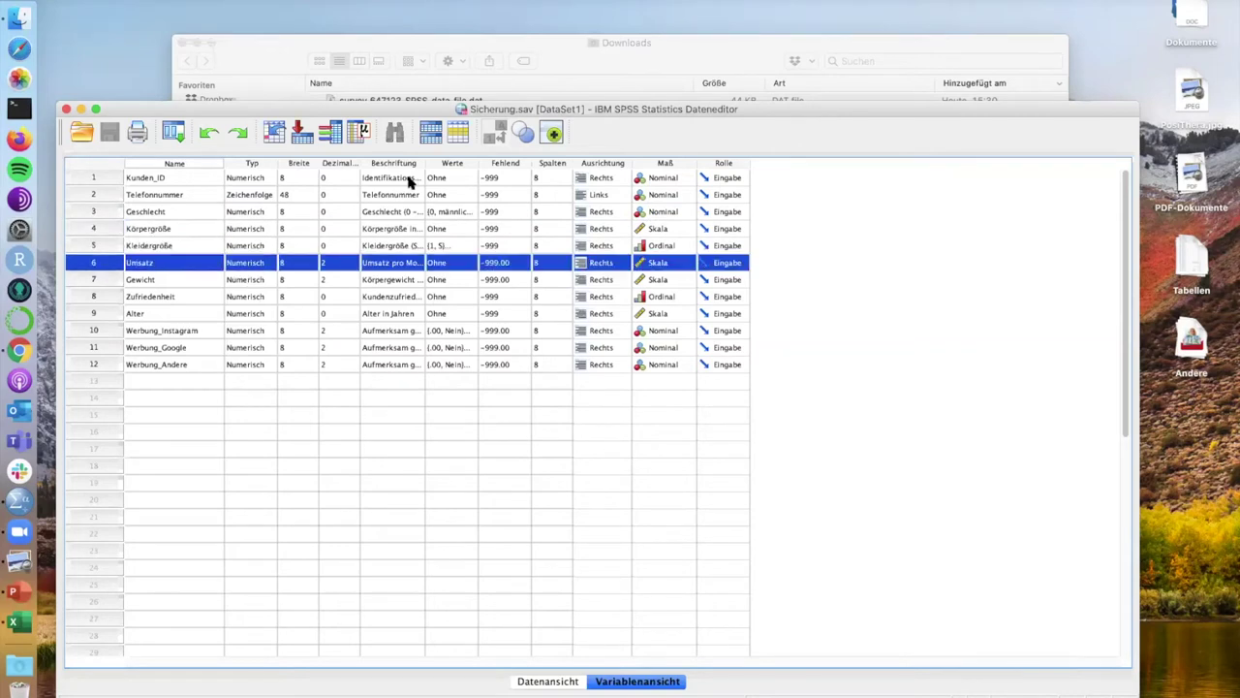
Adjust the column widths of the variable list until the Beschriftung column is wide enough to read the Umsatz label in full
{"action": "left_click_drag", "start_coordinate": [427, 162], "coordinate": [594, 166]}
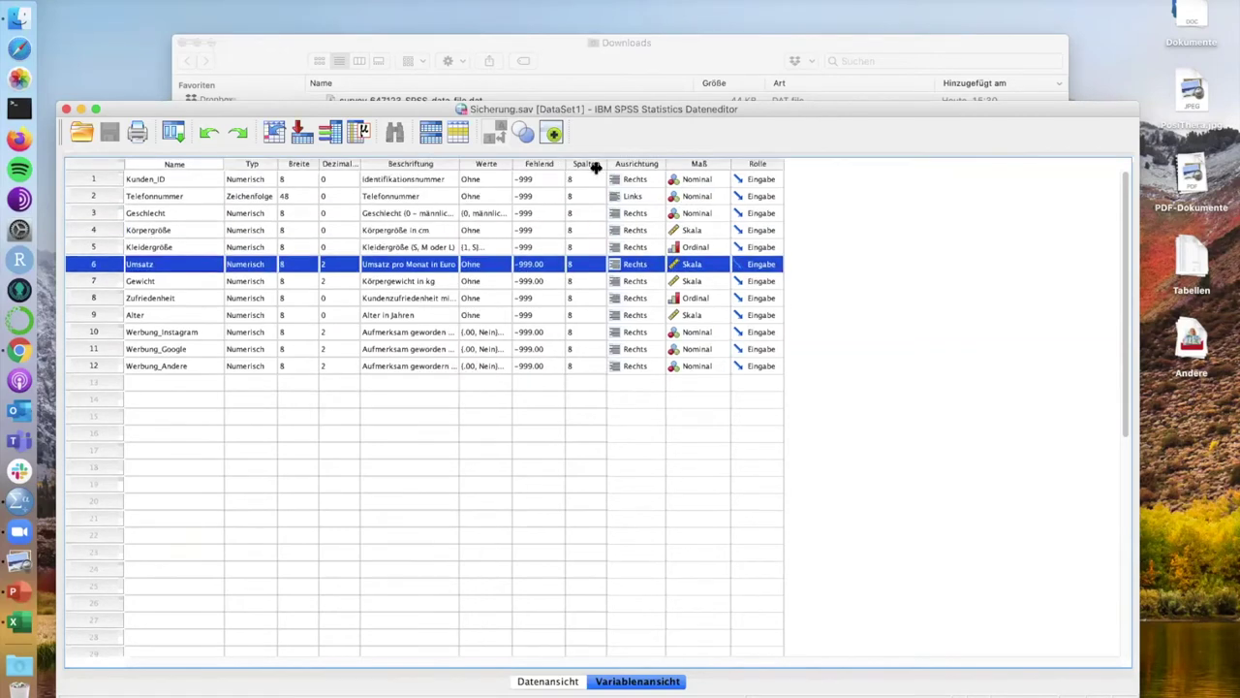
{"action": "left_click_drag", "start_coordinate": [357, 164], "coordinate": [218, 171]}
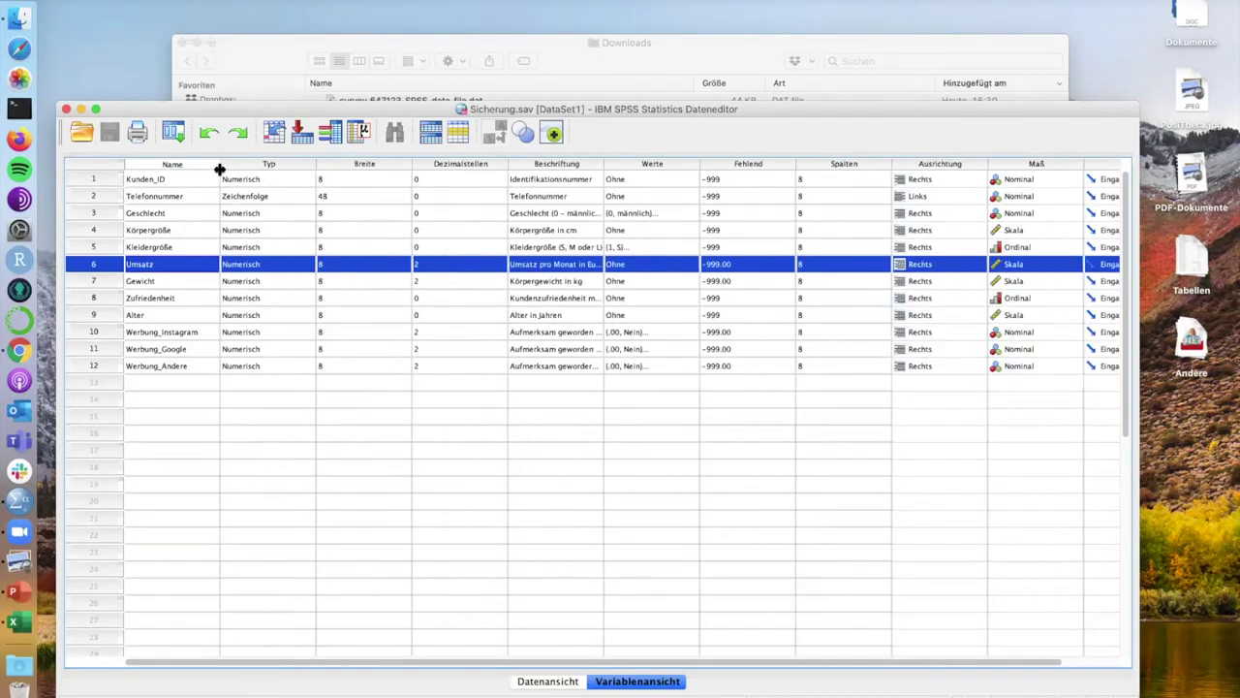
{"action": "left_click", "coordinate": [220, 174]}
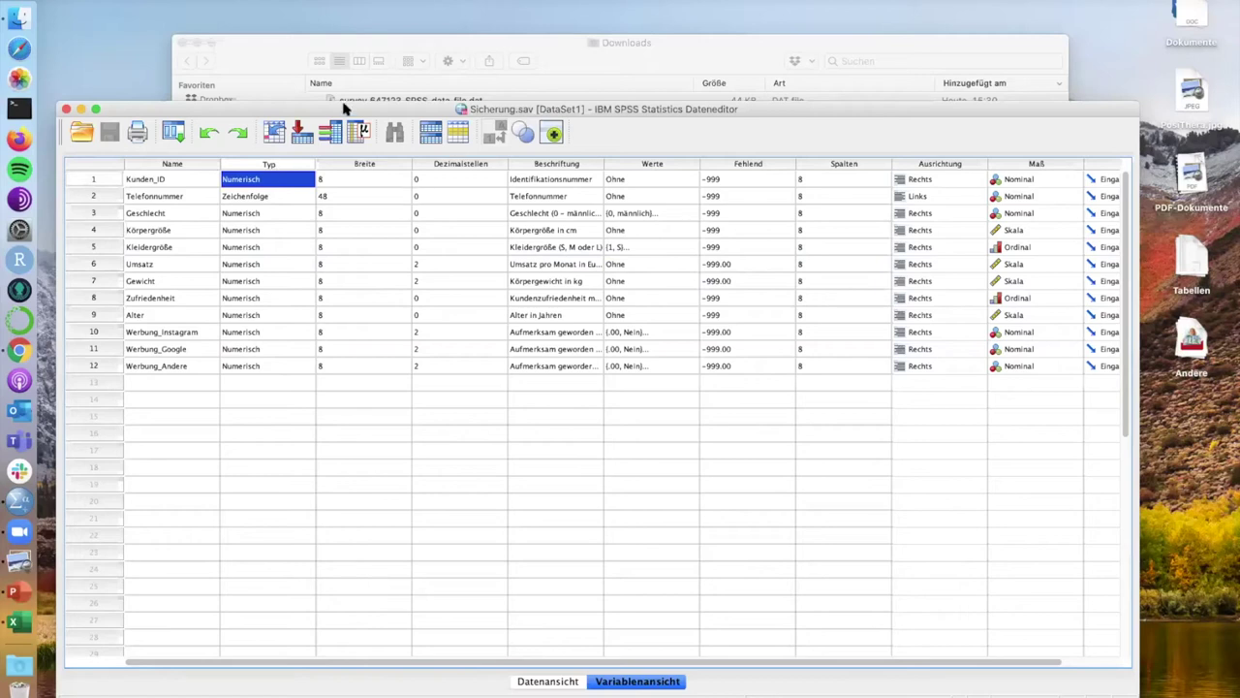
{"action": "left_click", "coordinate": [89, 180]}
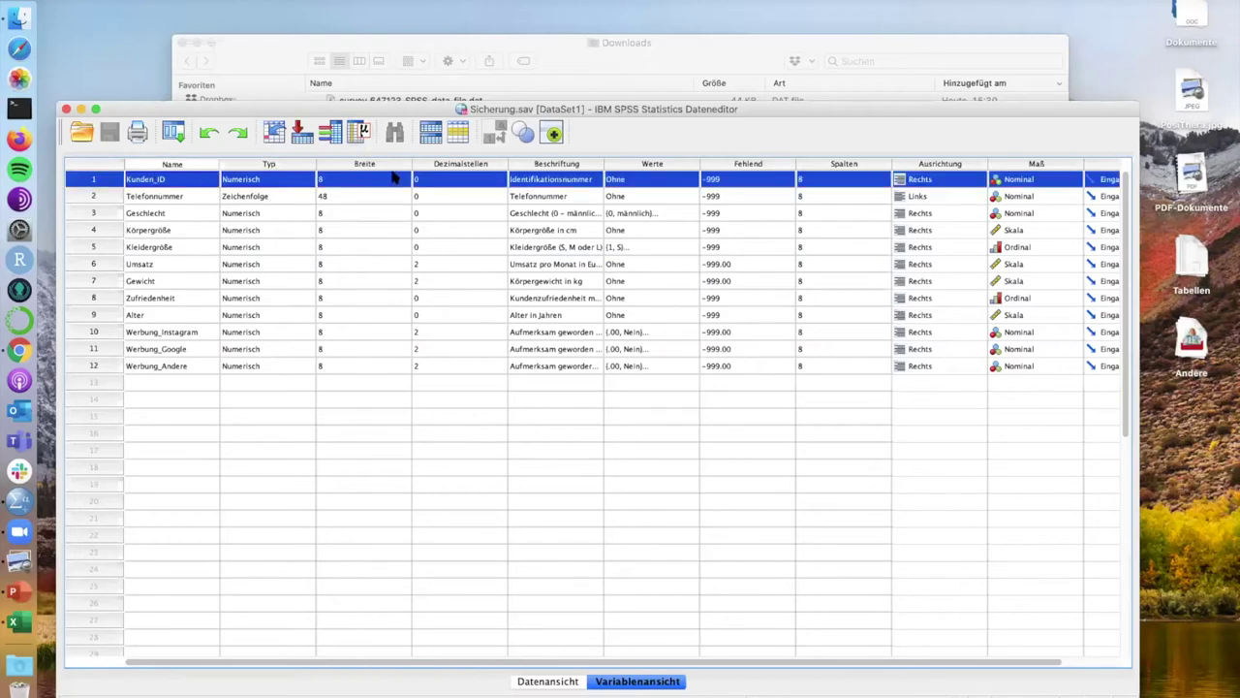
{"action": "left_click_drag", "start_coordinate": [412, 163], "coordinate": [373, 163]}
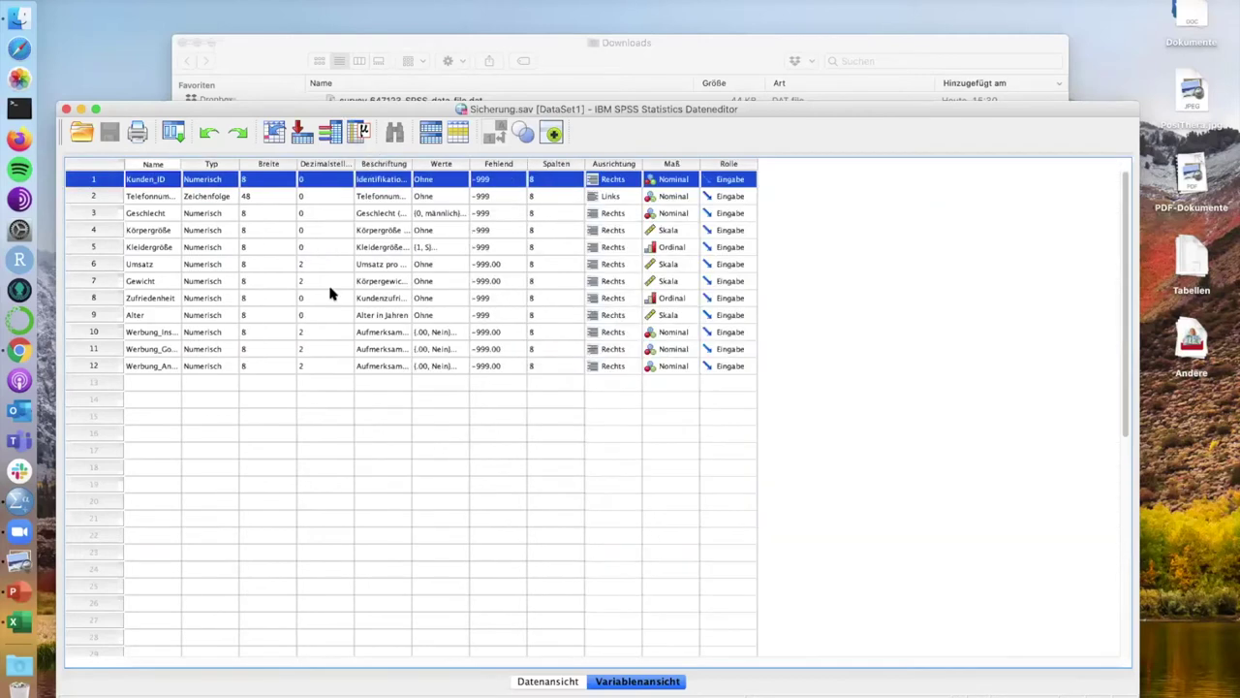
{"action": "left_click", "coordinate": [311, 400]}
{"action": "left_click", "coordinate": [142, 268]}
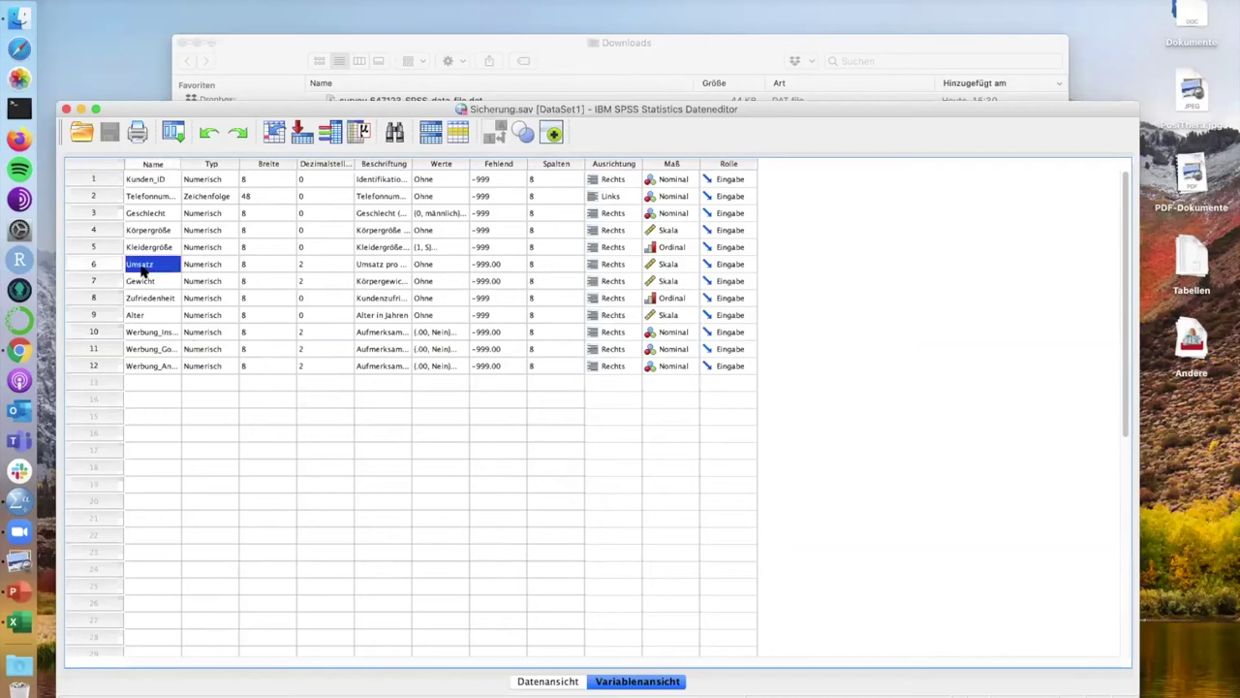
{"action": "left_click", "coordinate": [370, 269]}
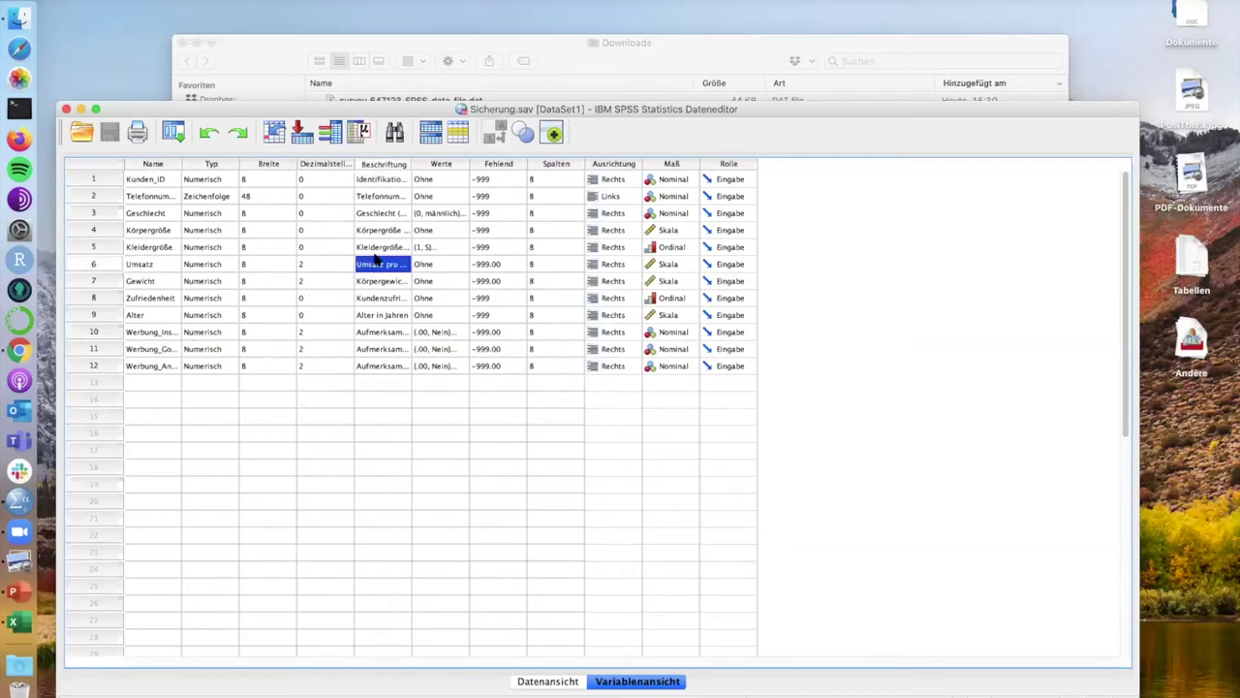
{"action": "left_click_drag", "start_coordinate": [410, 164], "coordinate": [440, 164]}
{"action": "left_click_drag", "start_coordinate": [514, 178], "coordinate": [516, 177]}
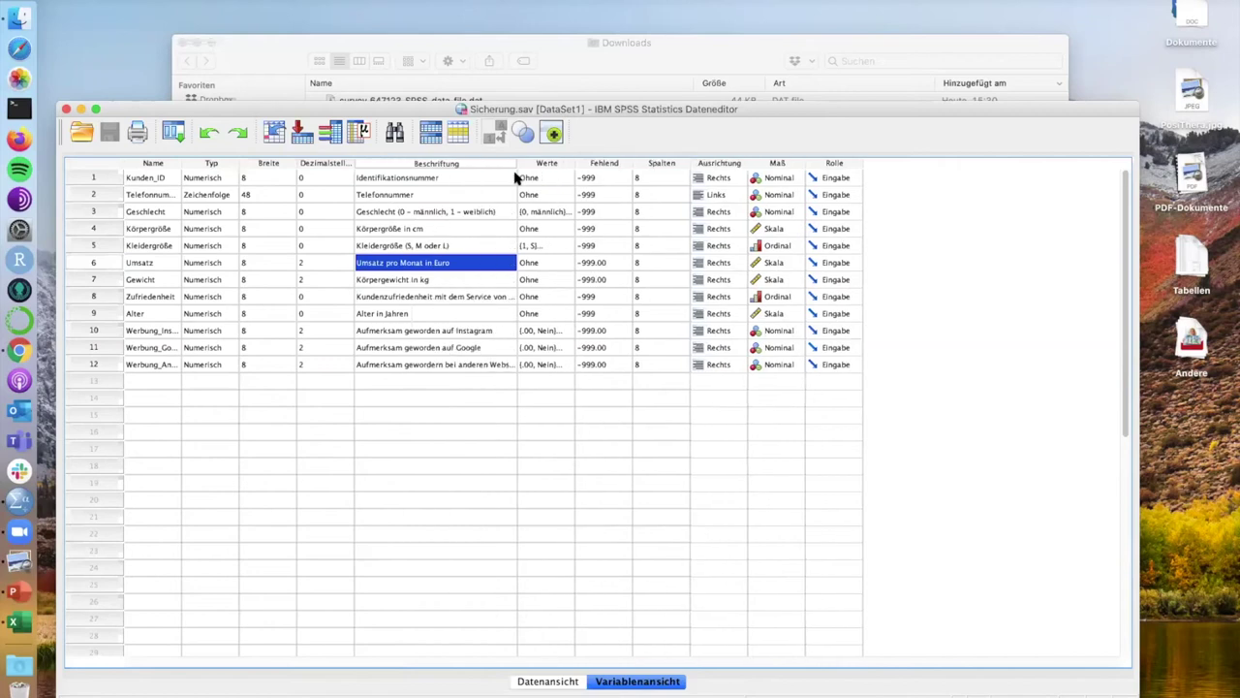
Compare the name Kleidergröße with its Beschriftung entry and select the Alter variable row
{"action": "left_click", "coordinate": [145, 248]}
{"action": "left_click", "coordinate": [391, 249]}
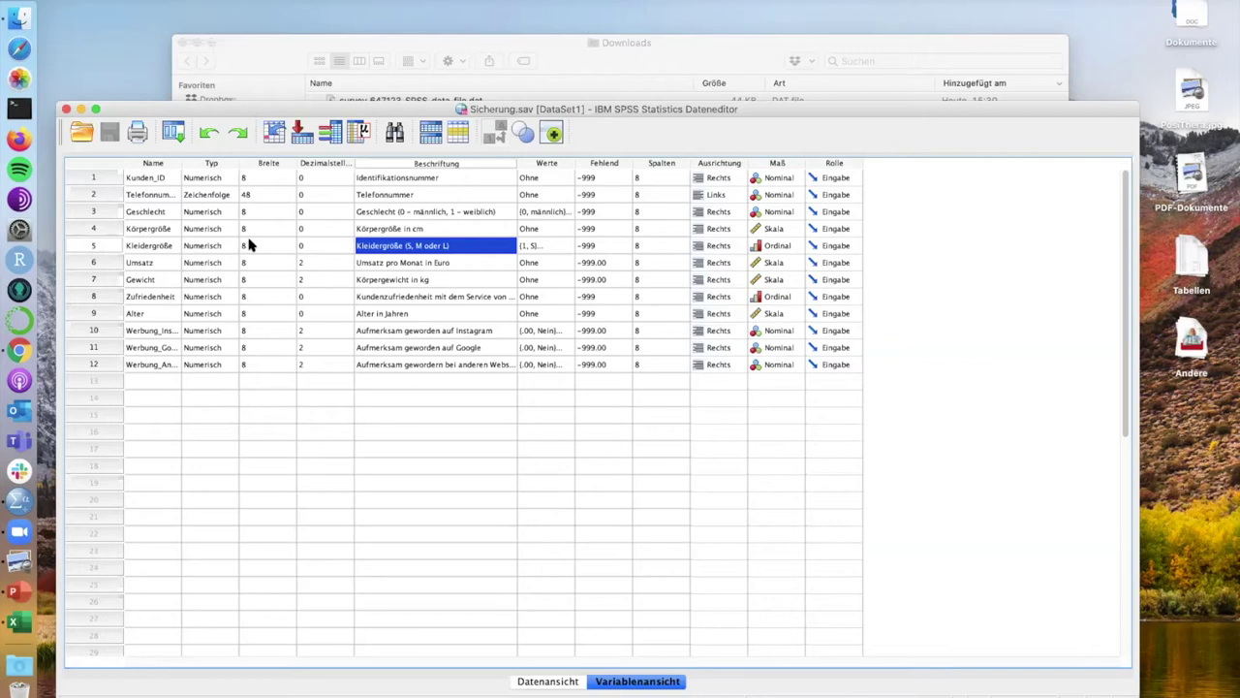
{"action": "left_click", "coordinate": [94, 313]}
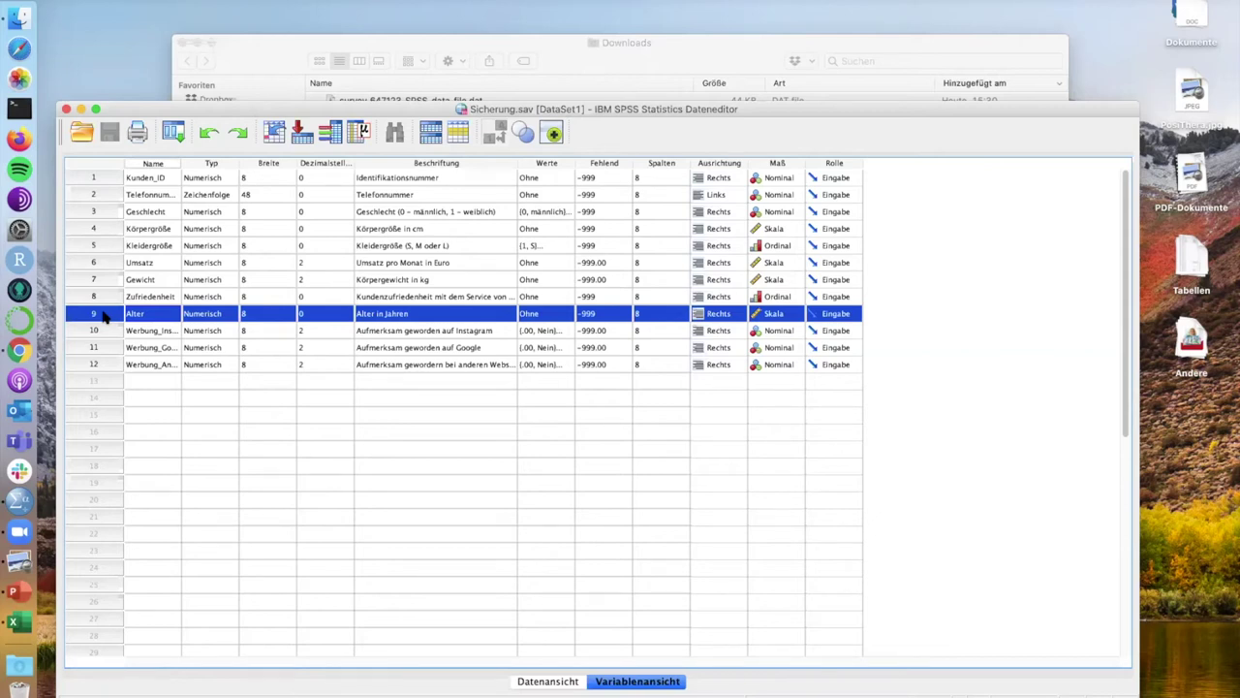
Enlarge the data editor to full screen and go through the first case's values in Datenansicht from Kunden_ID to Zufriedenheit
{"action": "left_click", "coordinate": [95, 108]}
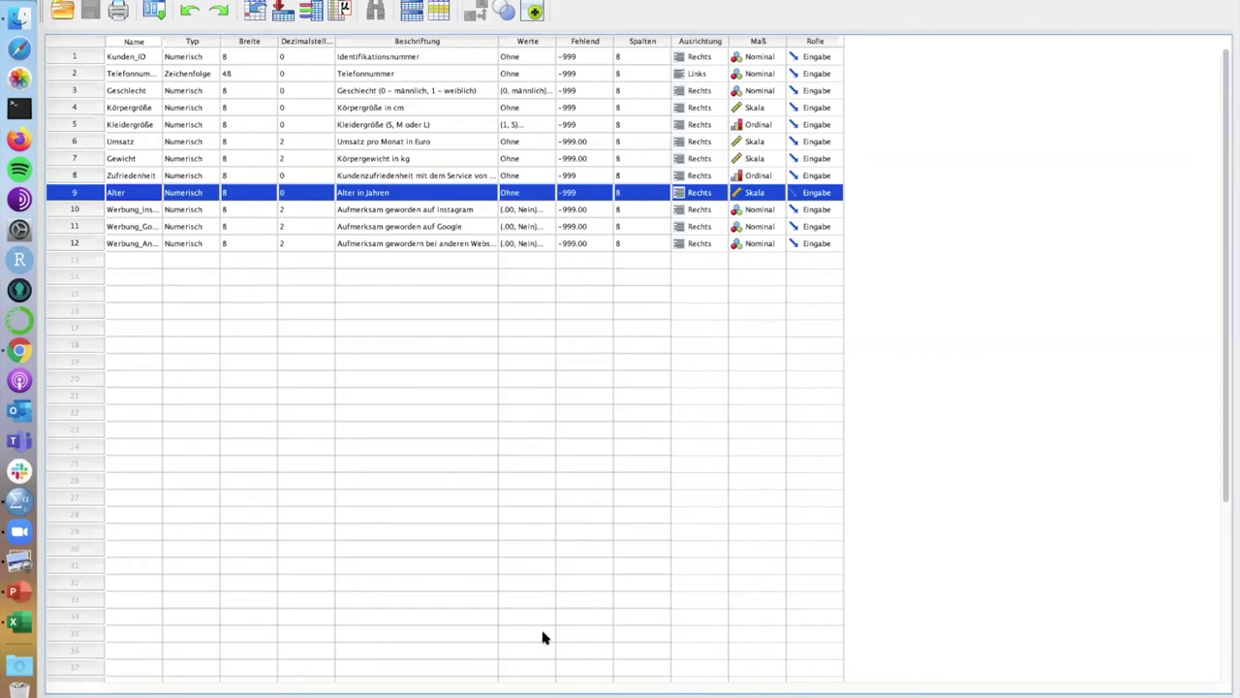
{"action": "key", "text": "ctrl+t"}
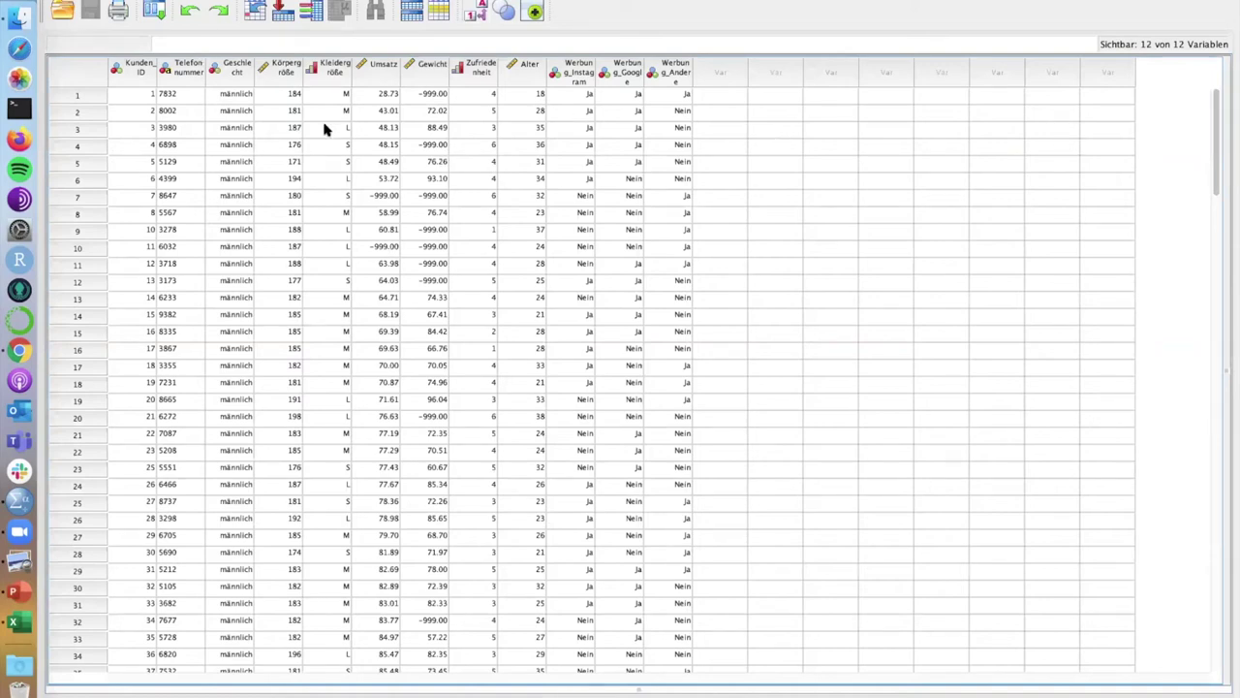
{"action": "left_click", "coordinate": [132, 95]}
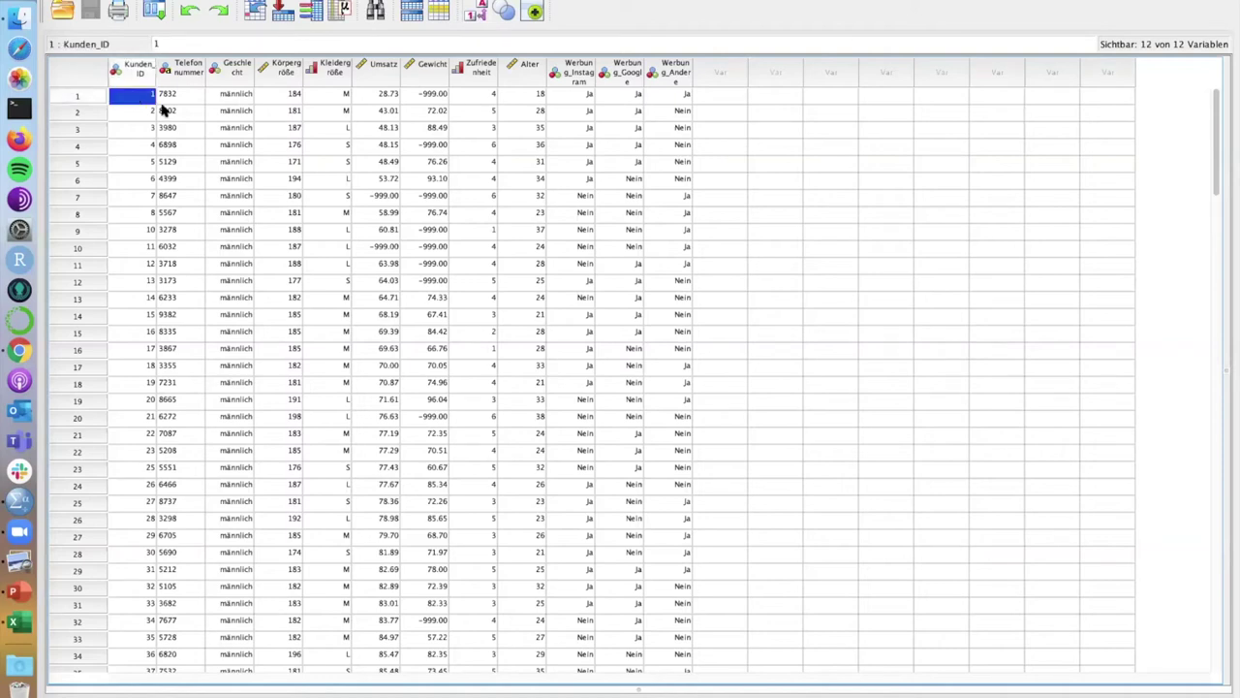
{"action": "key", "text": "Tab"}
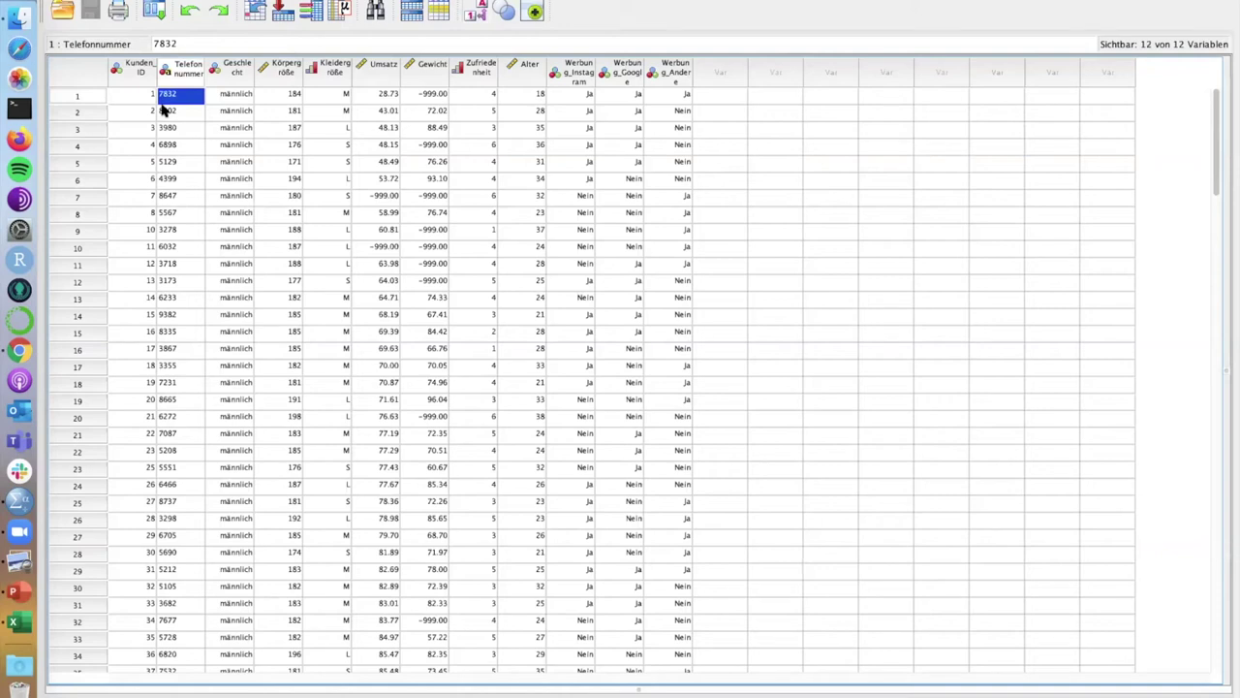
{"action": "key", "text": "Tab"}
{"action": "key", "text": "Tab"}
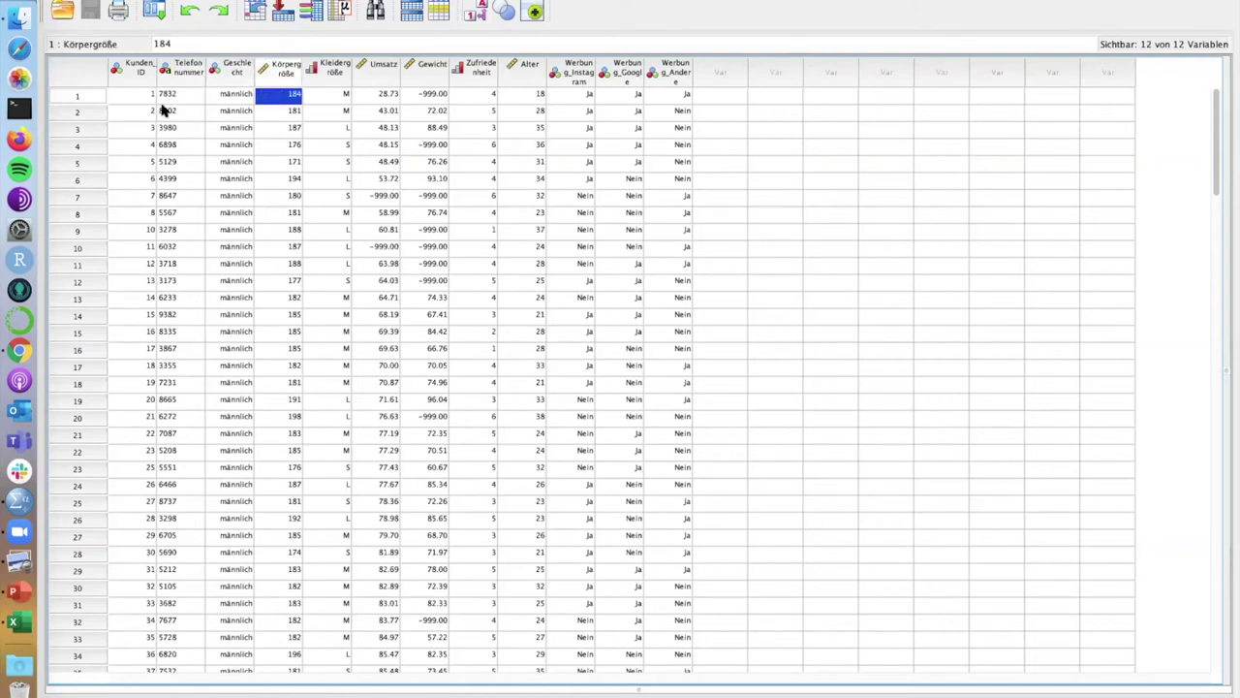
{"action": "key", "text": "Tab"}
{"action": "key", "text": "Tab"}
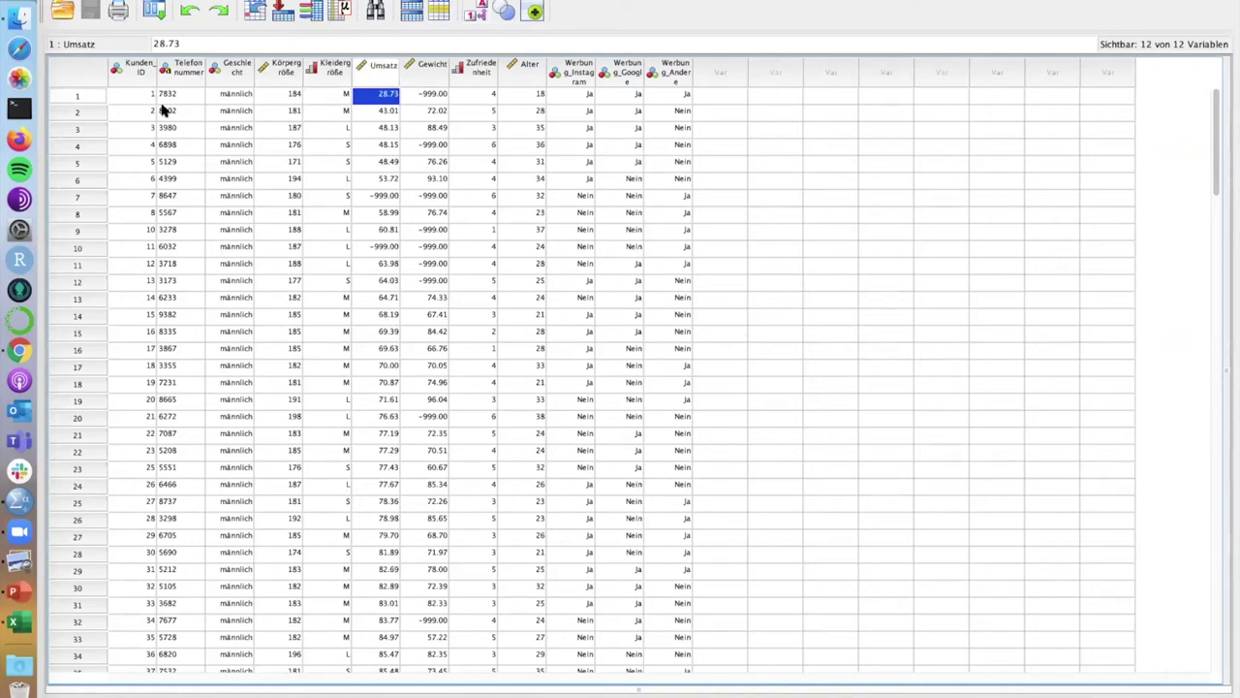
{"action": "key", "text": "Tab"}
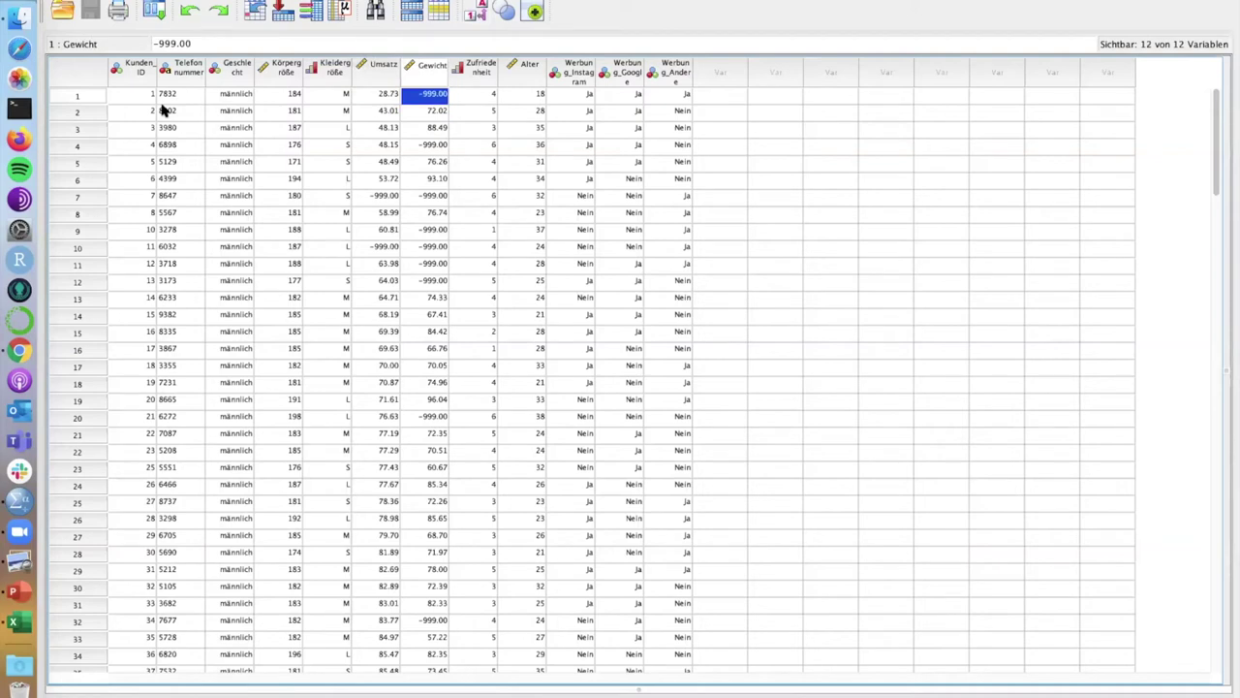
{"action": "key", "text": "Tab"}
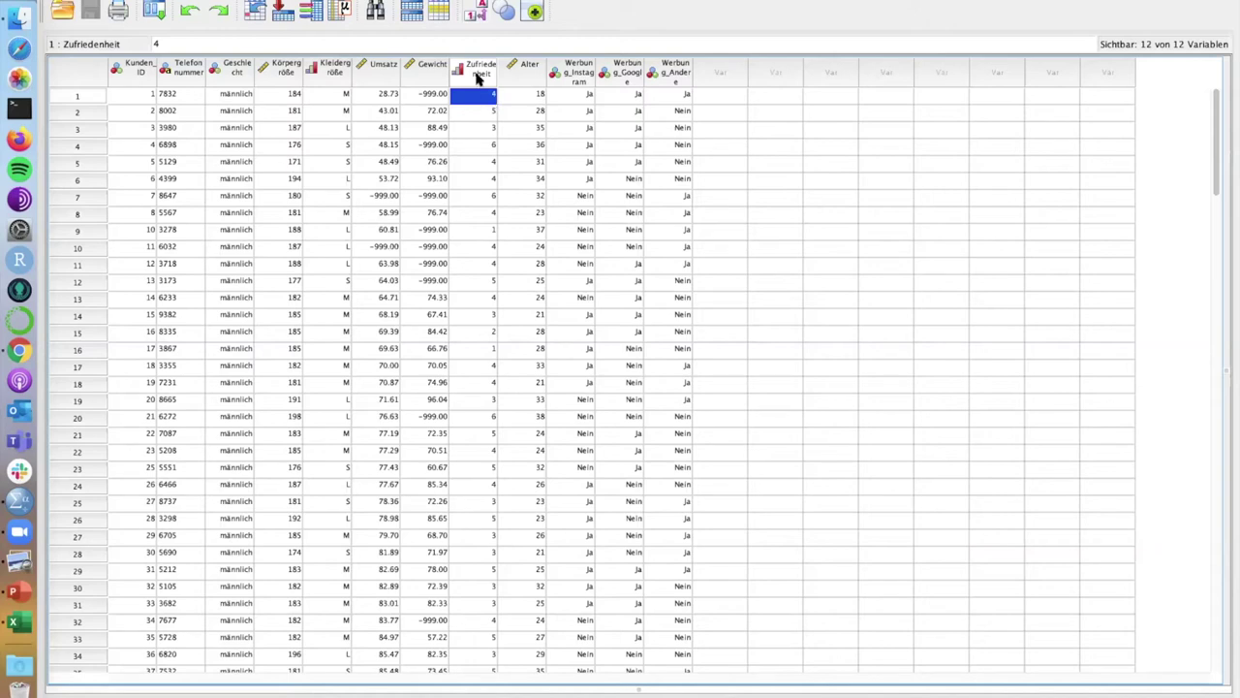
Open the definition of the Zufriedenheit variable from its data column and widen the Beschriftung column to fit the full label
{"action": "mouse_move", "coordinate": [477, 77]}
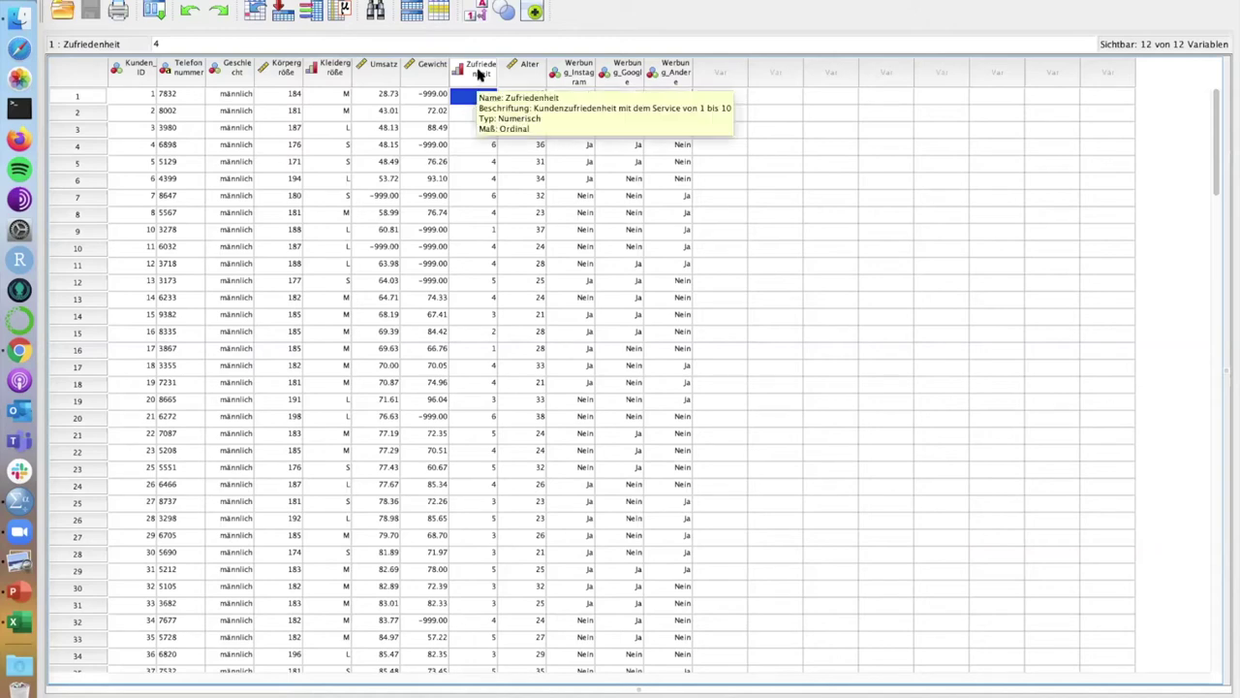
{"action": "double_click", "coordinate": [477, 76]}
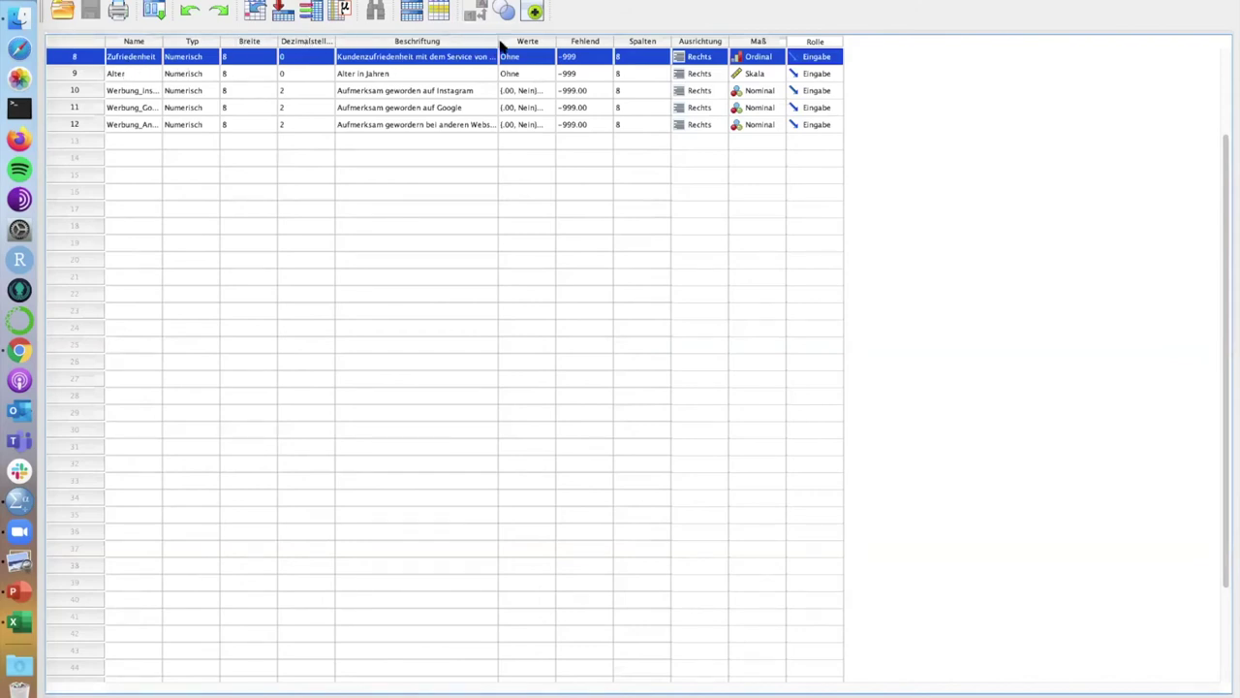
{"action": "left_click_drag", "start_coordinate": [498, 40], "coordinate": [587, 39]}
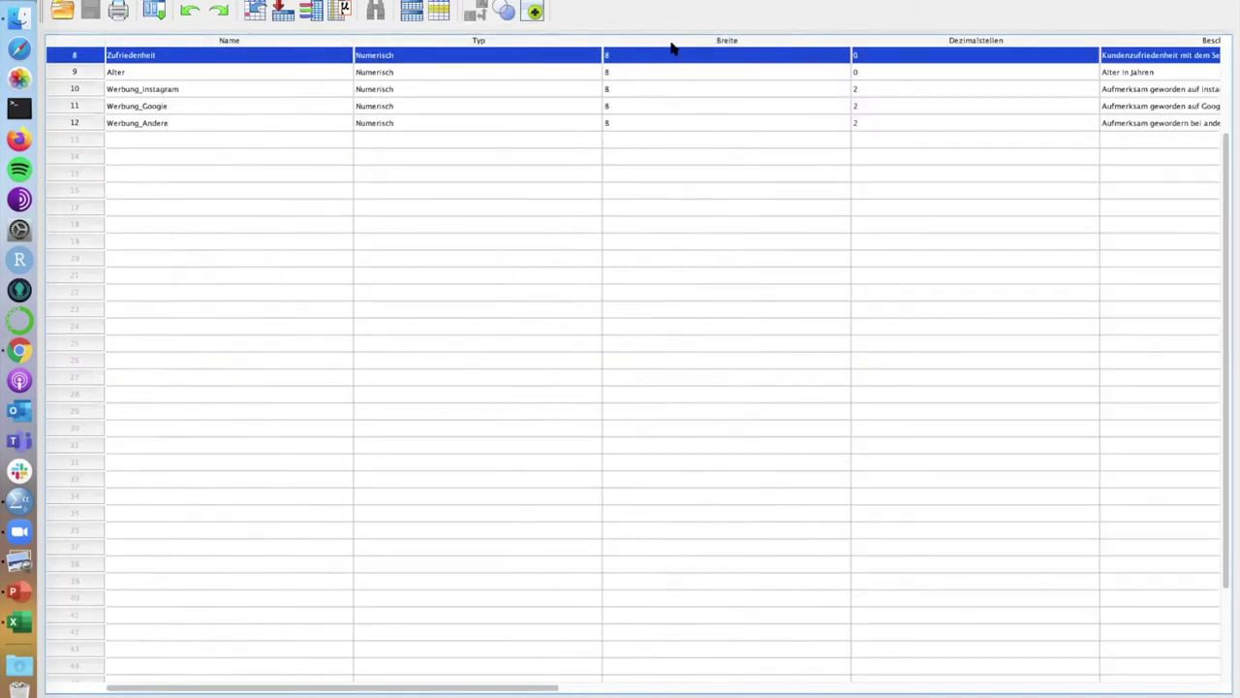
{"action": "left_click_drag", "start_coordinate": [850, 39], "coordinate": [634, 58]}
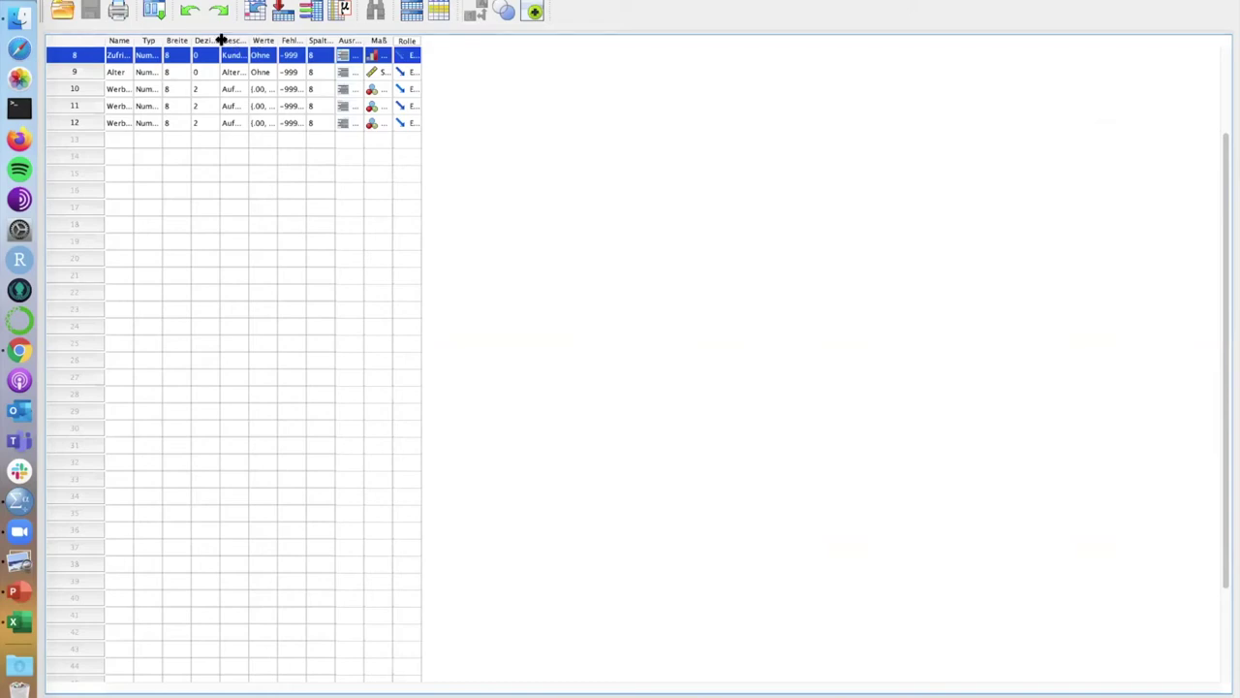
{"action": "left_click", "coordinate": [464, 58]}
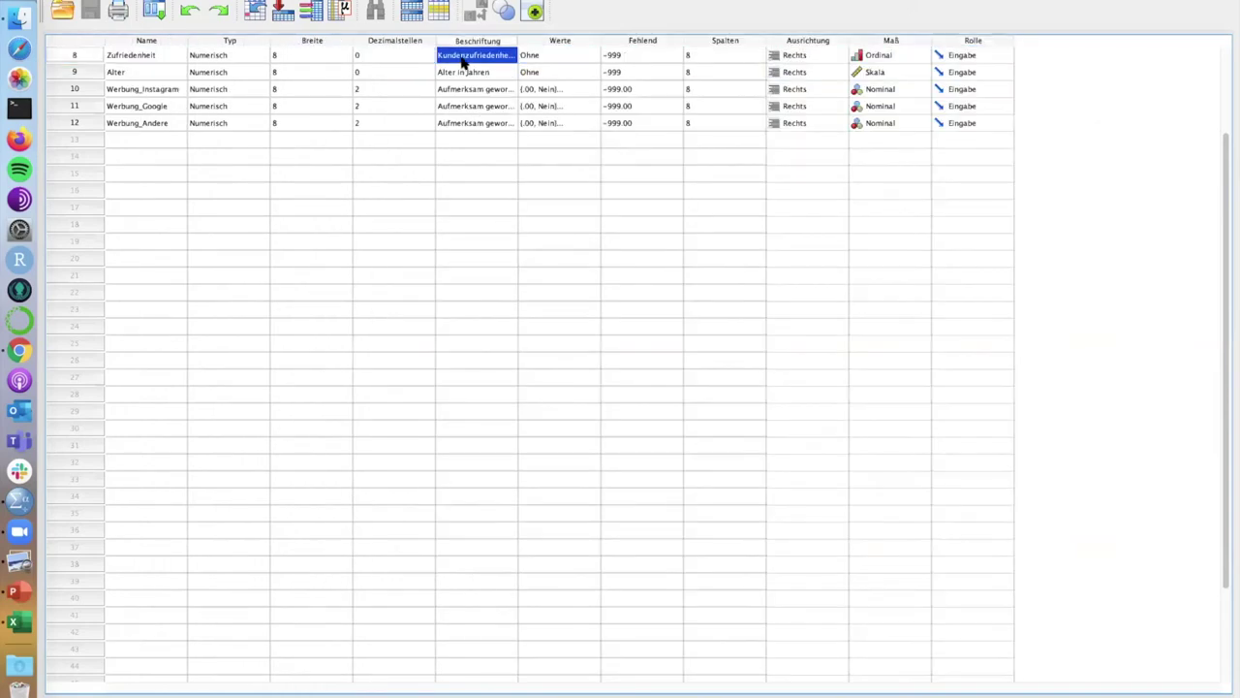
{"action": "left_click_drag", "start_coordinate": [517, 41], "coordinate": [719, 41]}
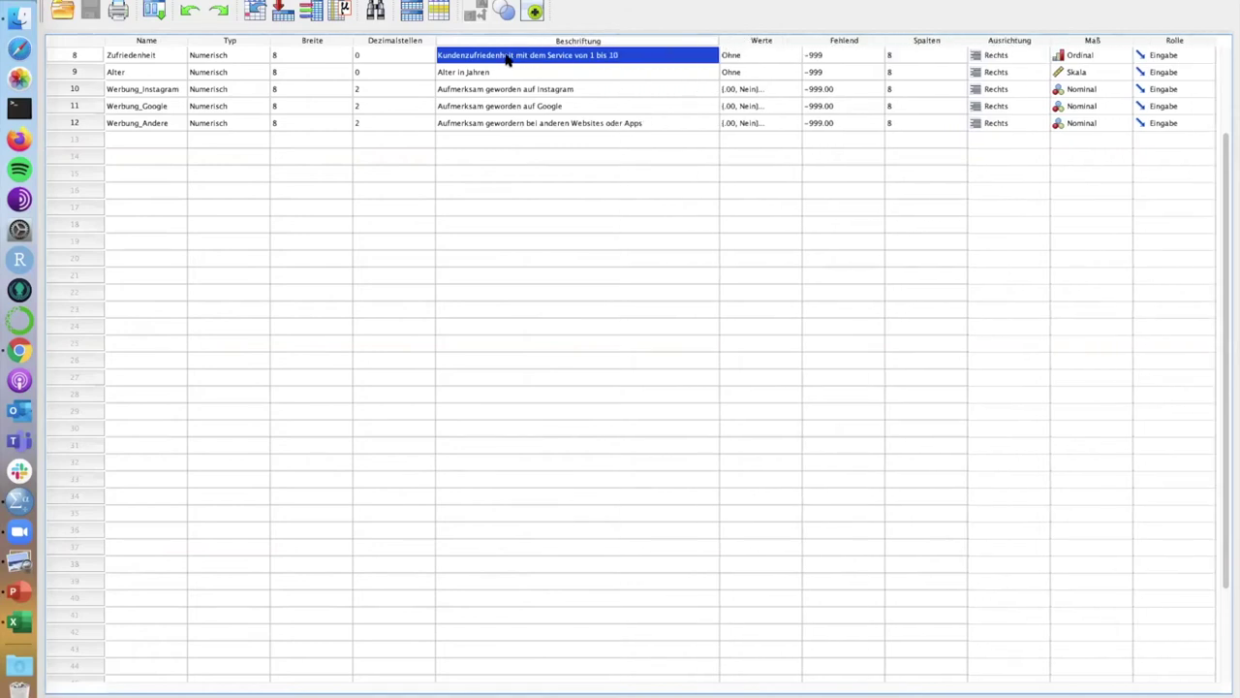
Append "(wobei 10 unzufrieden)" to the Beschriftung of the Zufriedenheit variable
{"action": "double_click", "coordinate": [632, 58]}
{"action": "type", "text": "(wobei 10 "}
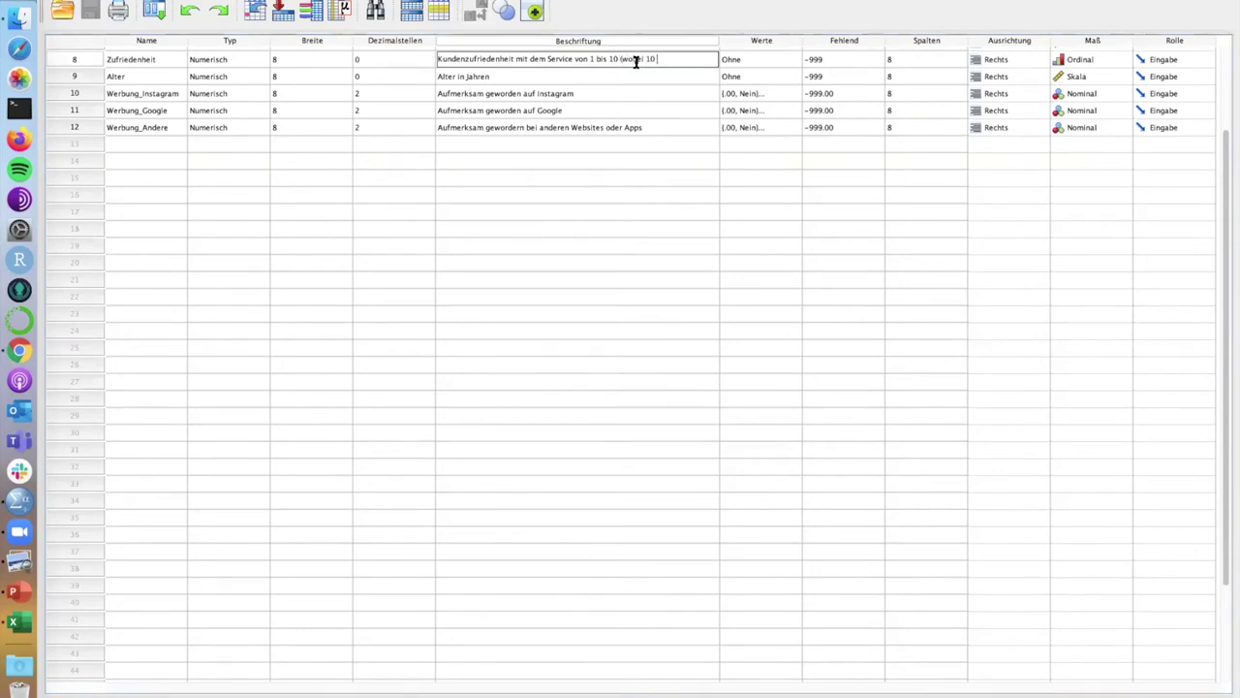
{"action": "type", "text": "unzufrieden)"}
{"action": "left_click", "coordinate": [653, 107]}
{"action": "left_click", "coordinate": [653, 75]}
{"action": "left_click", "coordinate": [659, 60]}
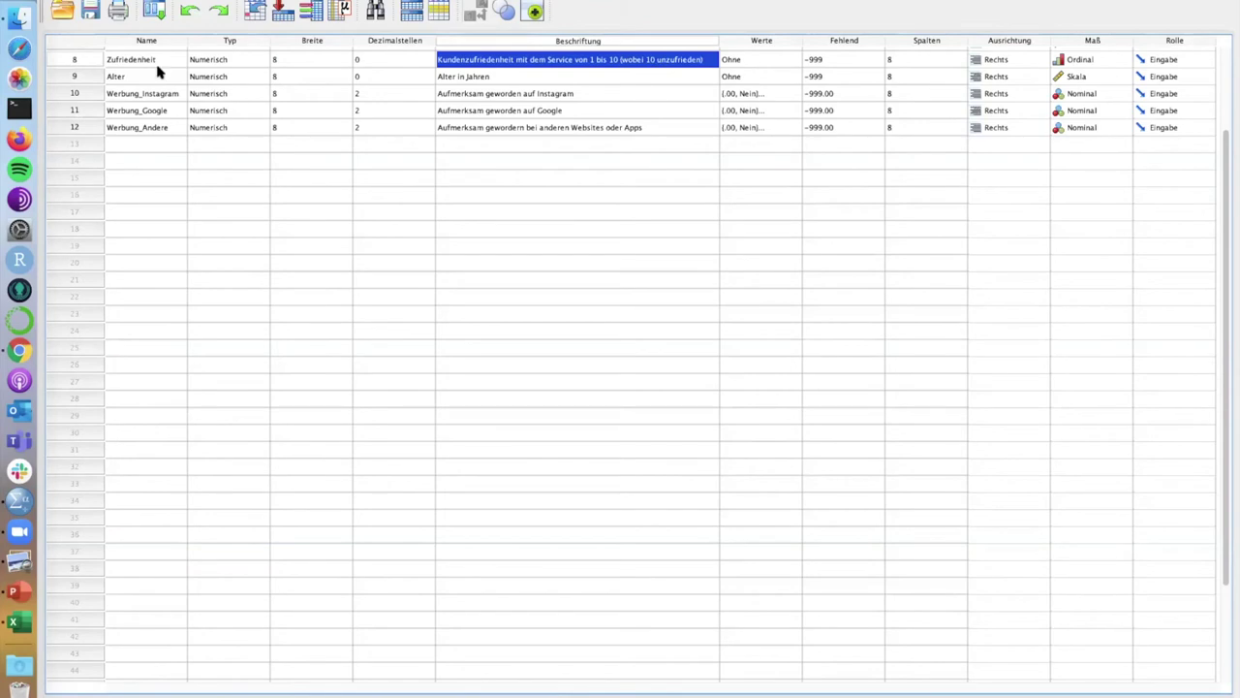
Return to the data view at the Zufriedenheit column and go through the first case's values from Alter to Werbung_Andere
{"action": "double_click", "coordinate": [77, 61]}
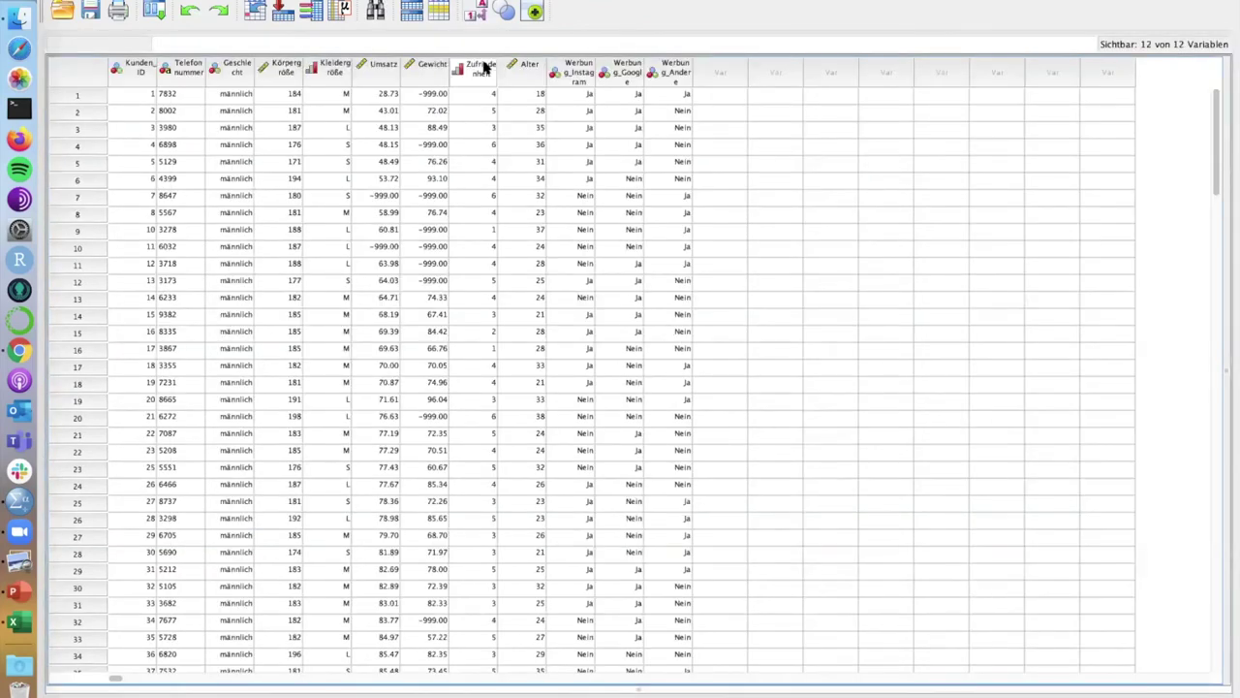
{"action": "left_click", "coordinate": [485, 66]}
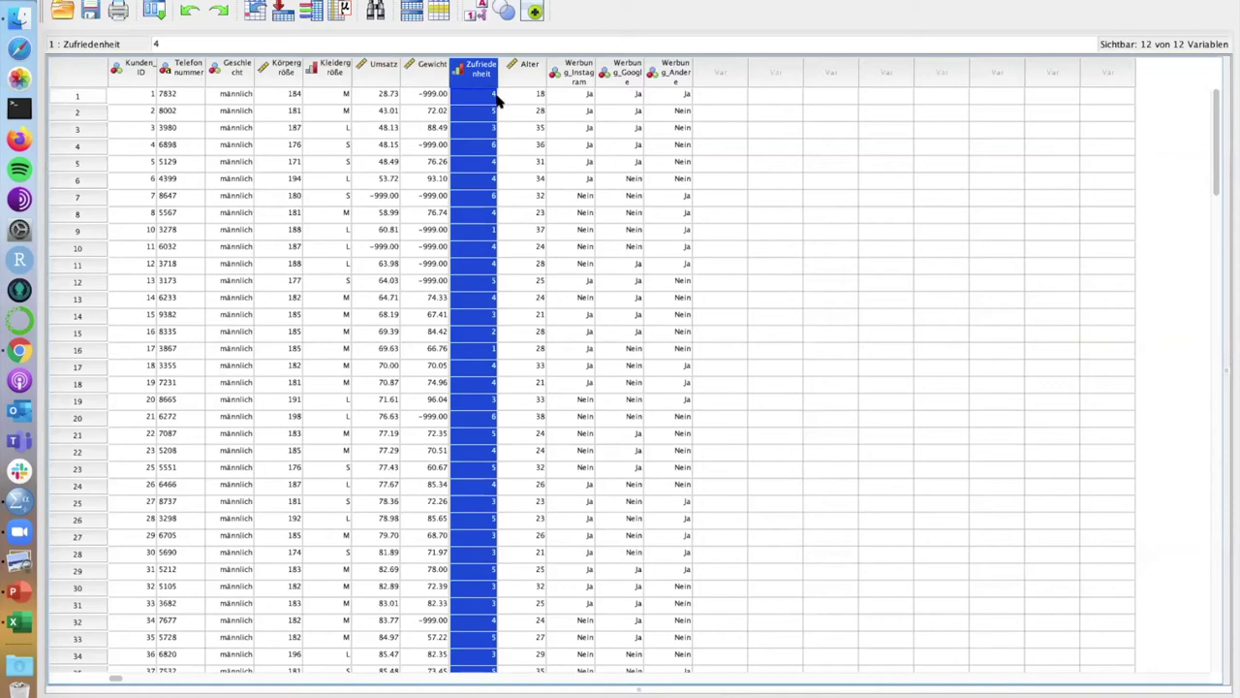
{"action": "left_click", "coordinate": [536, 95]}
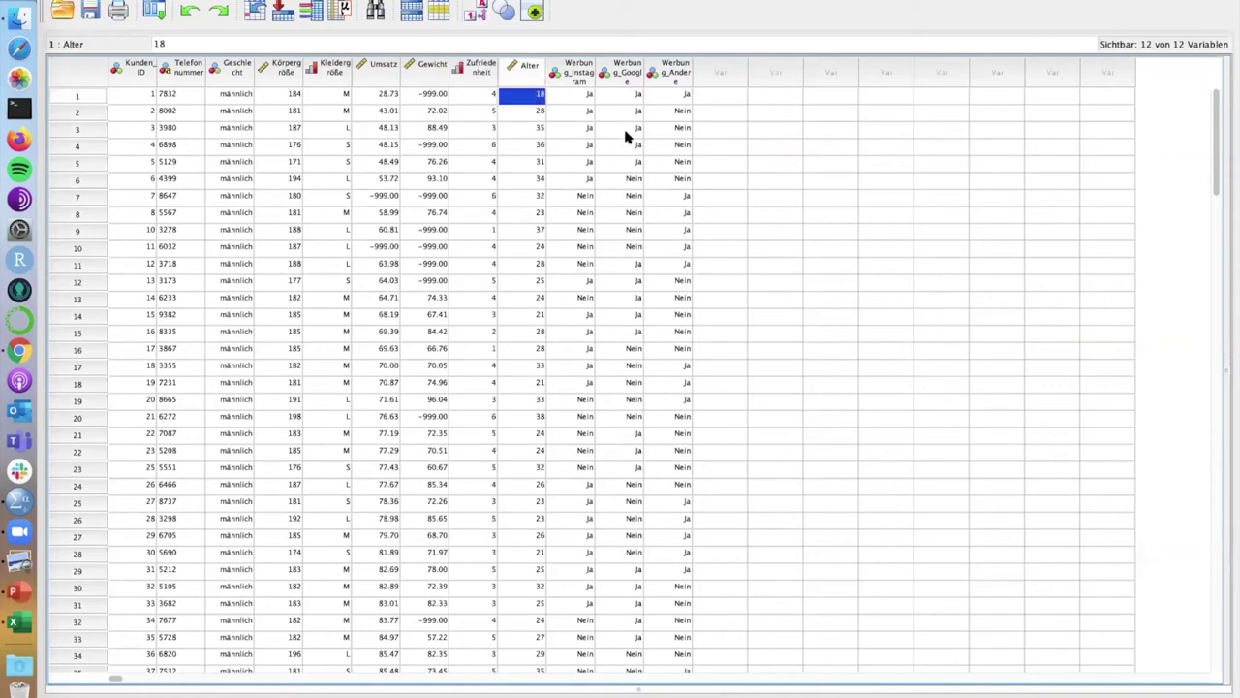
{"action": "key", "text": "Right"}
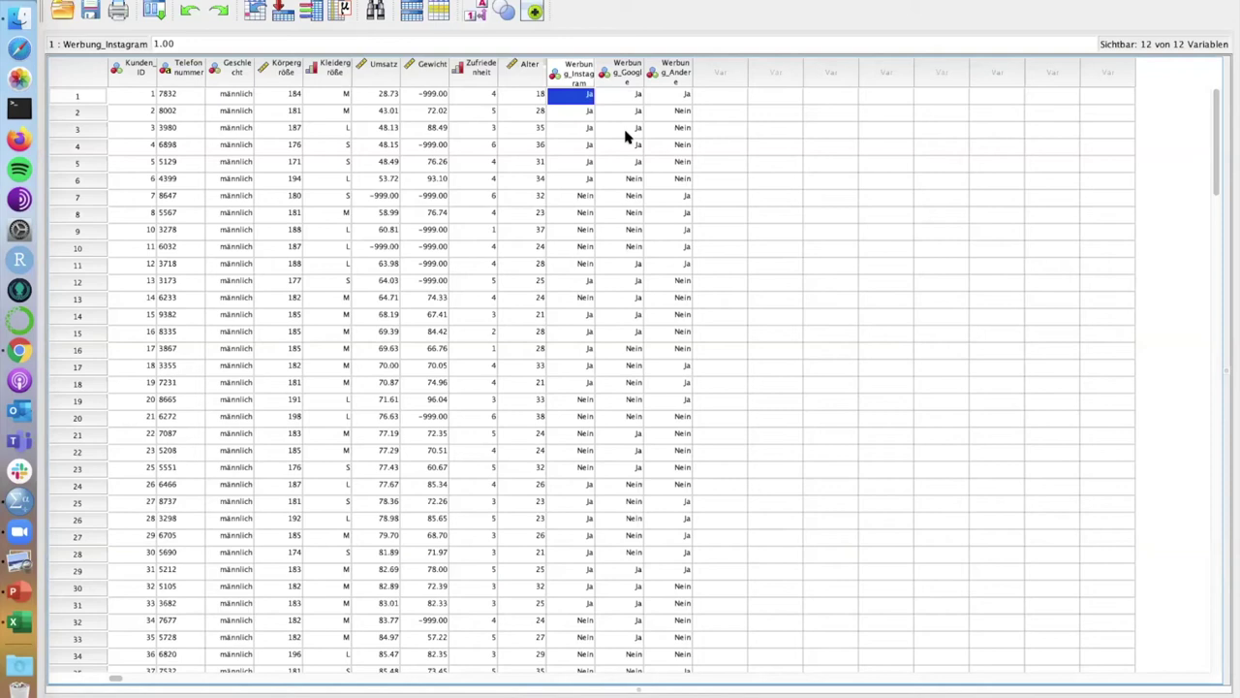
{"action": "key", "text": "Right"}
{"action": "key", "text": "Left"}
{"action": "key", "text": "Right"}
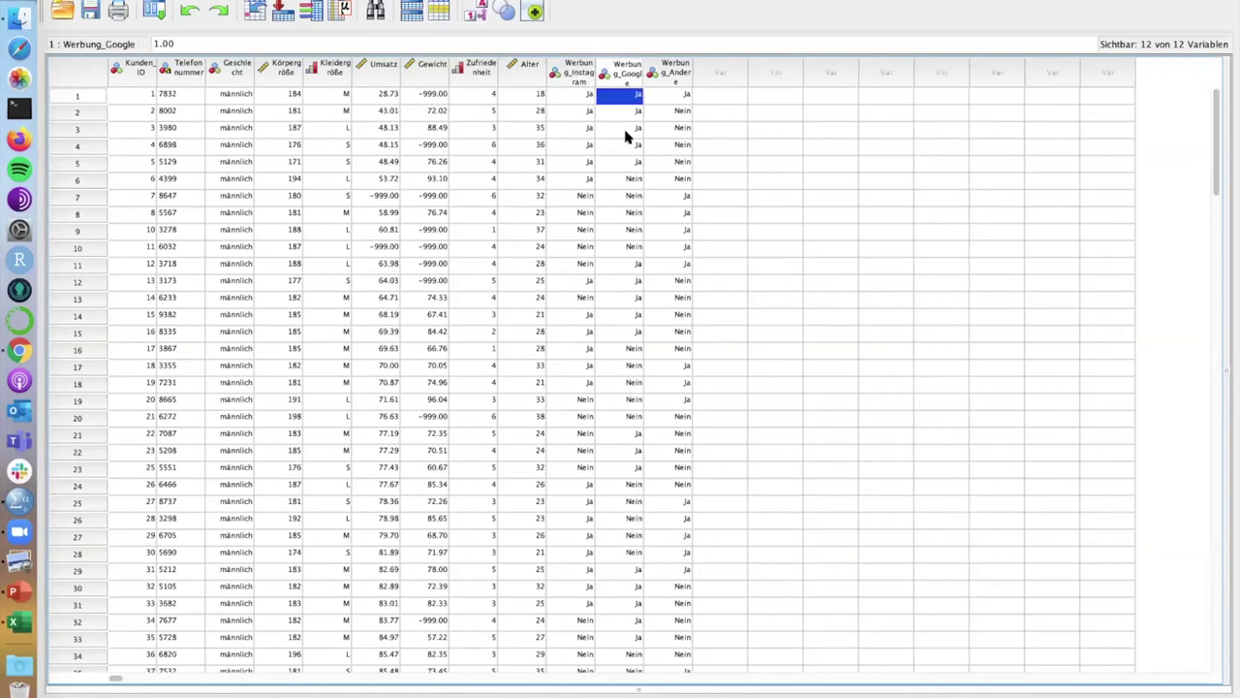
{"action": "key", "text": "Right"}
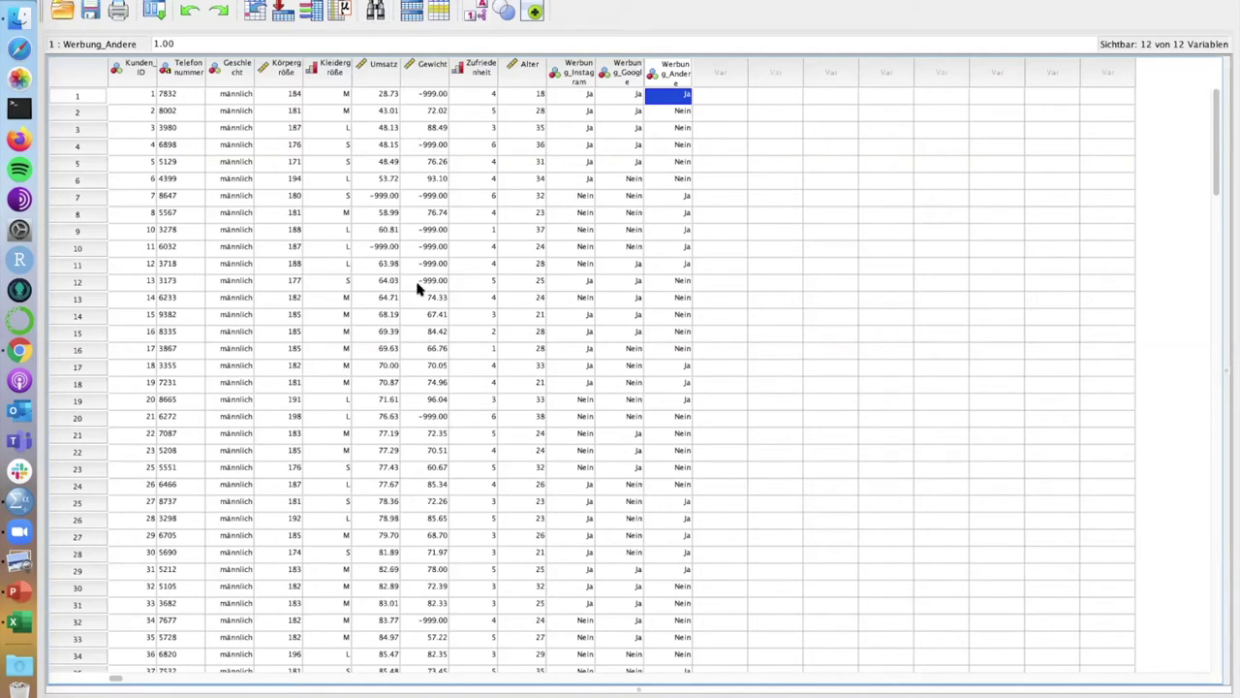
Switch the data display from value labels to numeric codes and back twice to compare both representations
{"action": "left_click", "coordinate": [478, 13]}
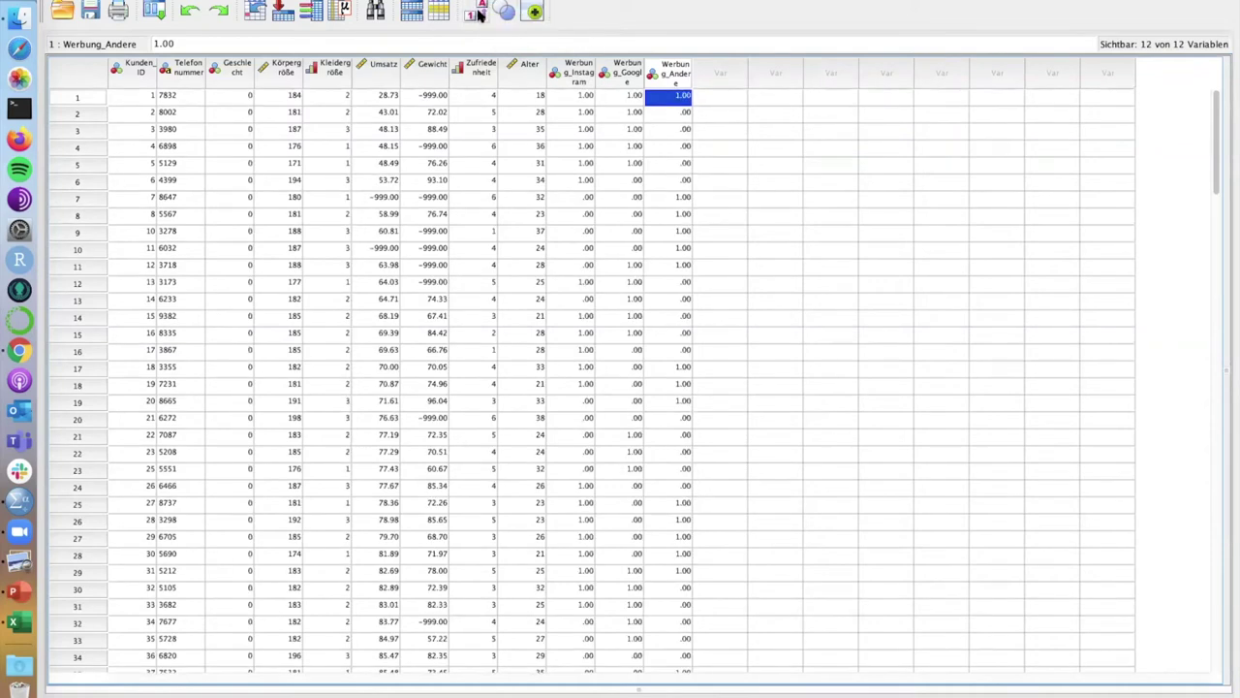
{"action": "left_click", "coordinate": [478, 14]}
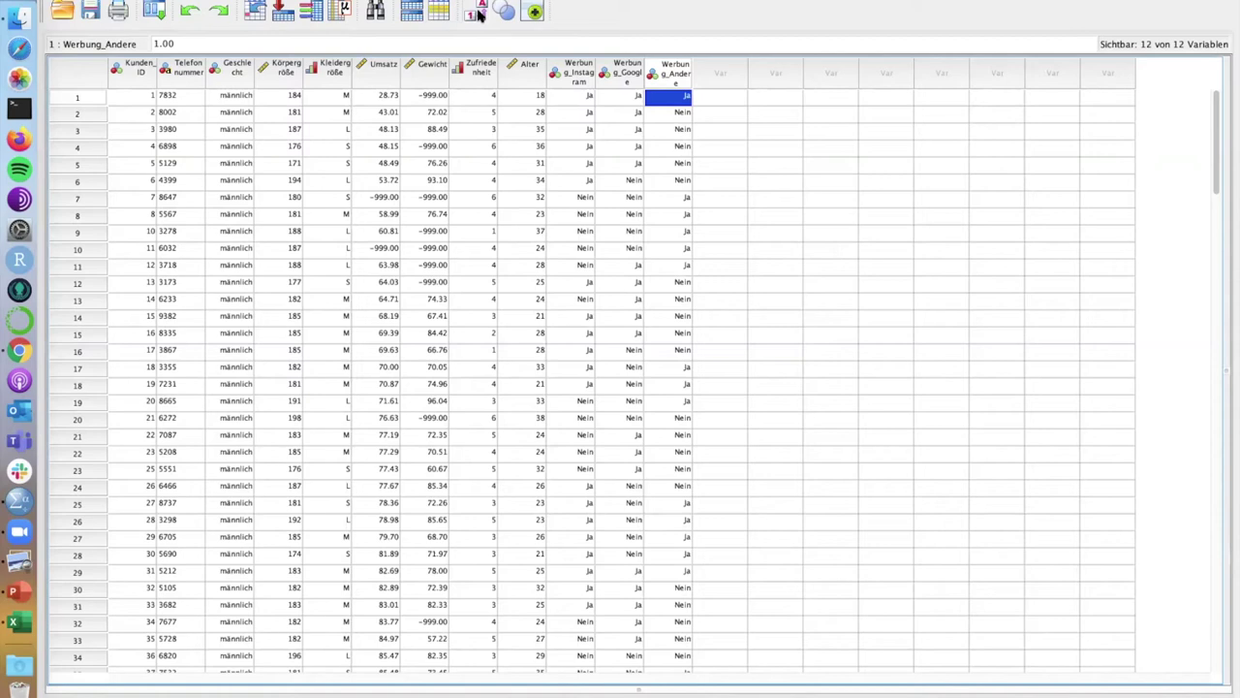
{"action": "left_click", "coordinate": [479, 13]}
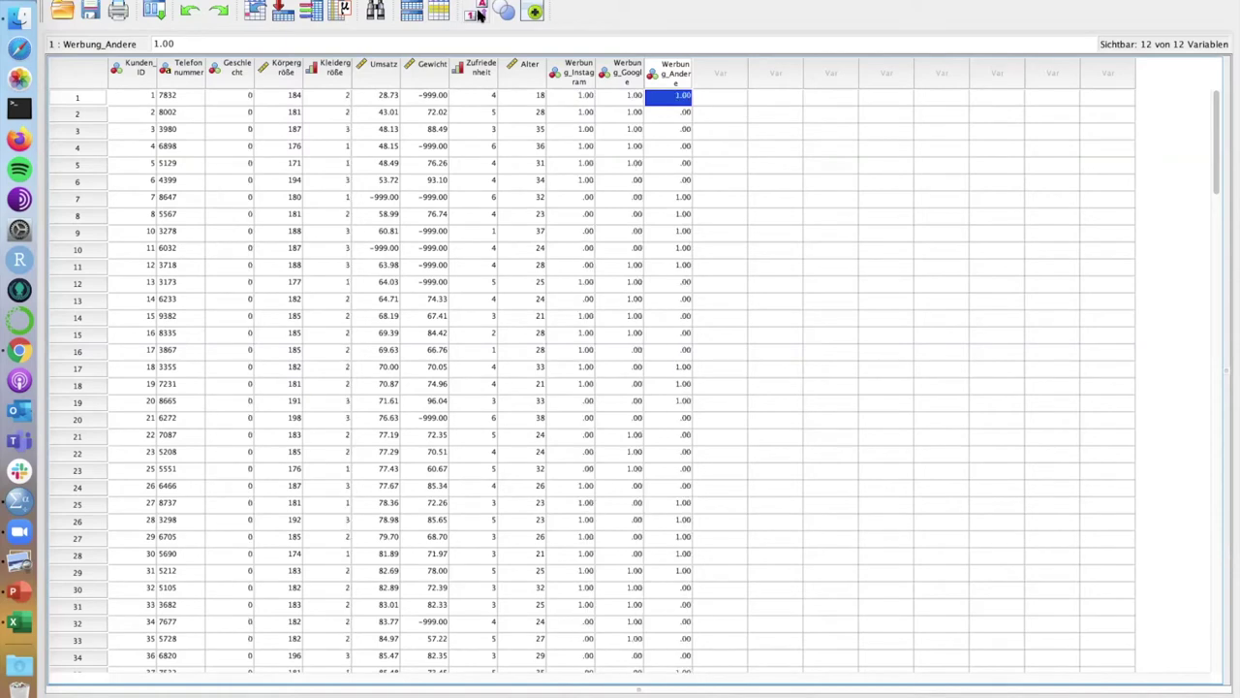
{"action": "left_click", "coordinate": [479, 13]}
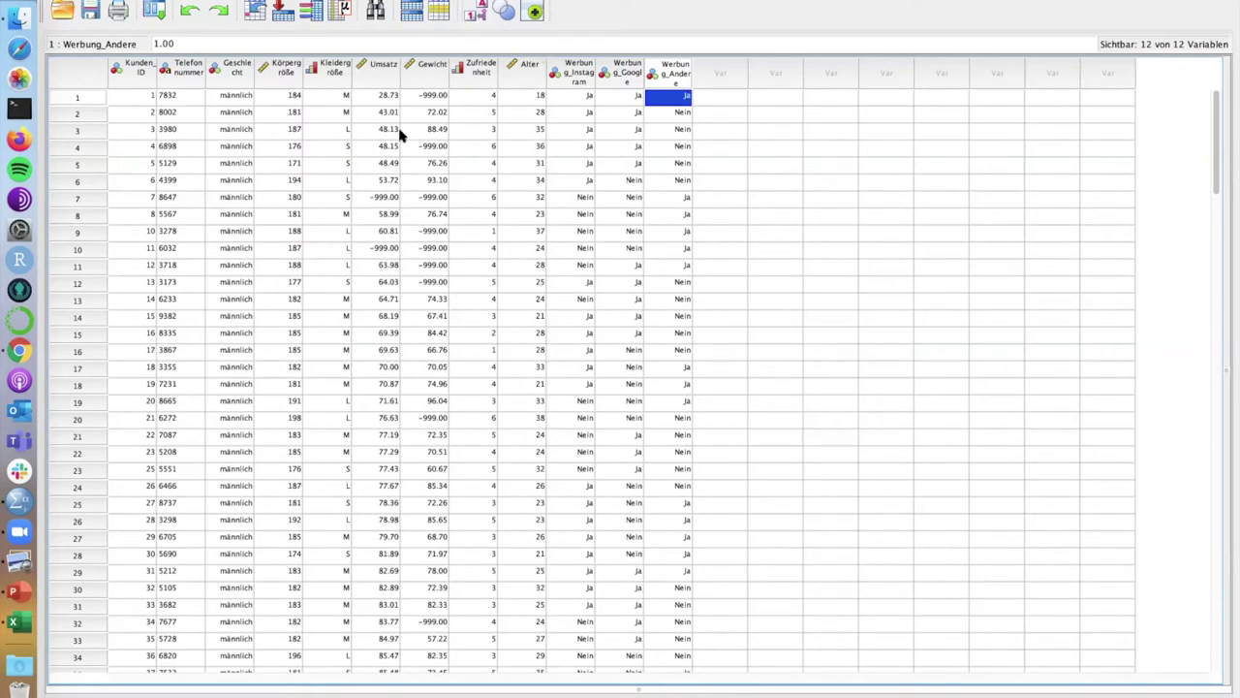
Start recoding into different variables (Umcodieren in andere Variablen), enlarge the dialog, and add Alter in Jahren as the input variable
{"action": "left_click", "coordinate": [530, 67]}
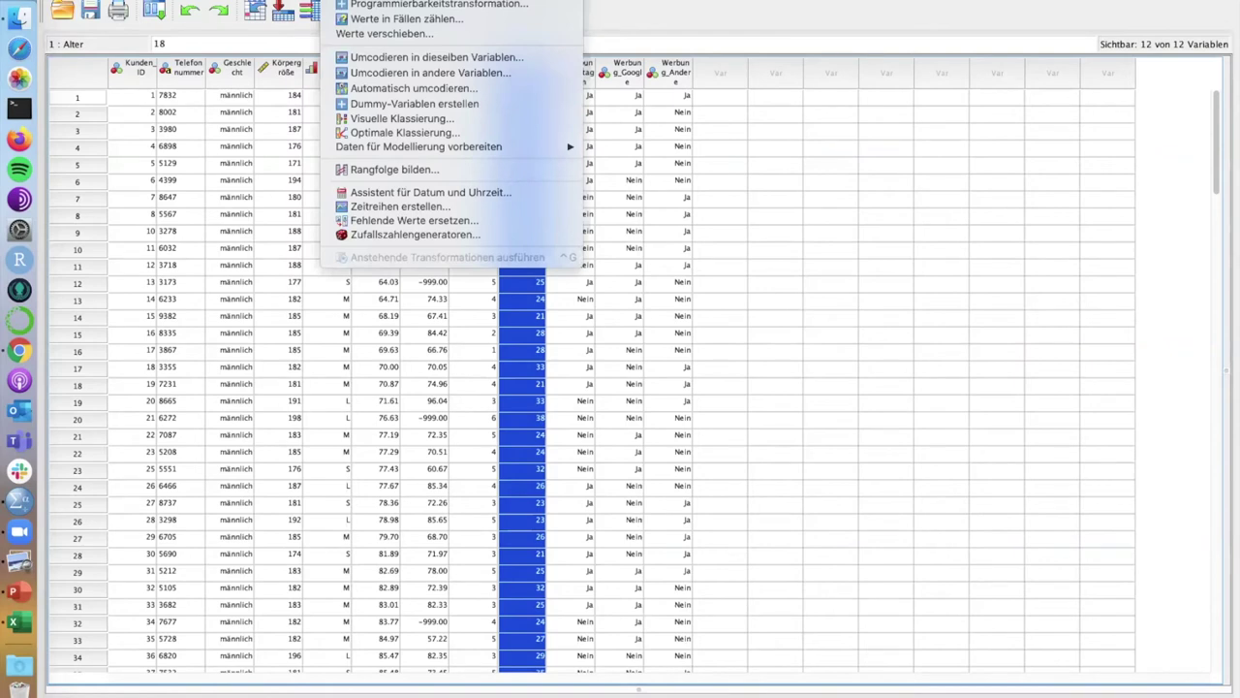
{"action": "left_click", "coordinate": [449, 74]}
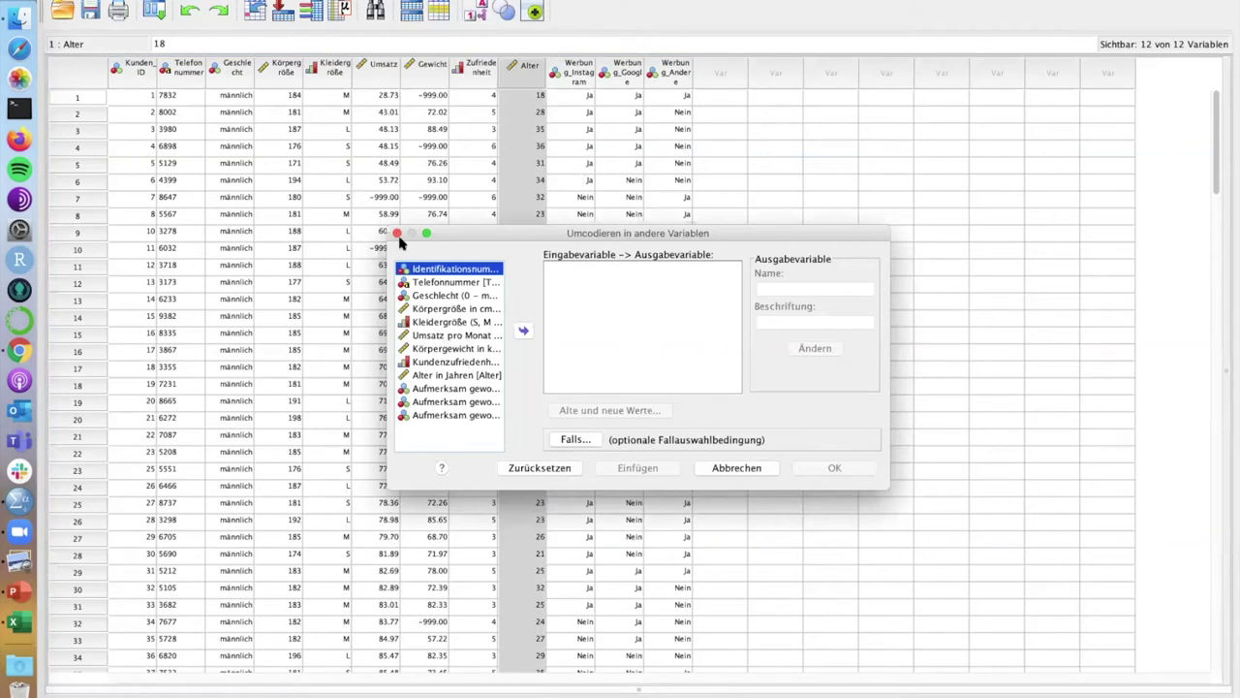
{"action": "left_click_drag", "start_coordinate": [387, 229], "coordinate": [177, 146]}
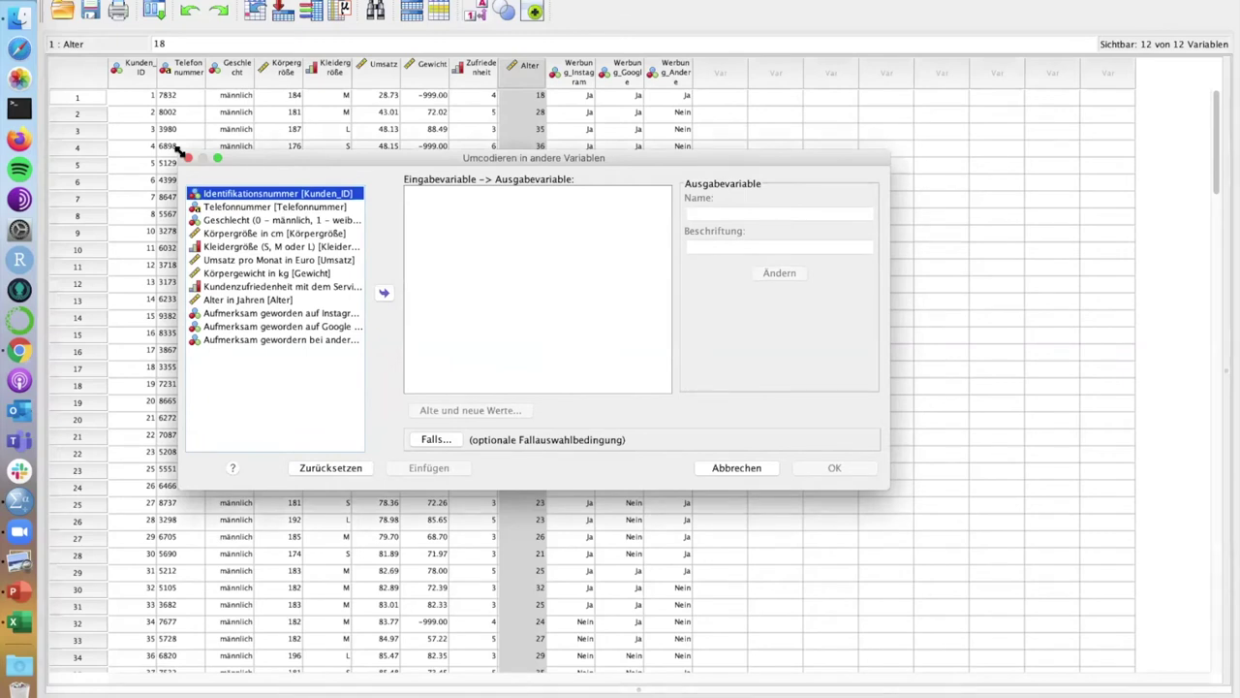
{"action": "left_click", "coordinate": [280, 305]}
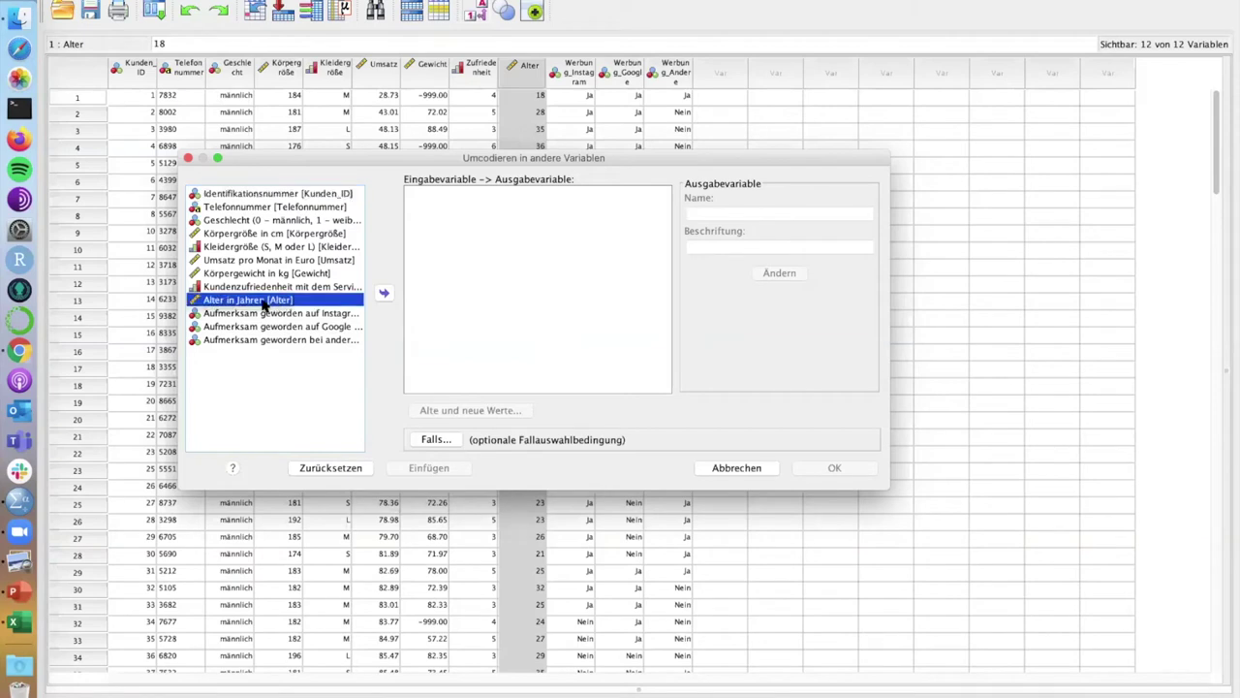
{"action": "double_click", "coordinate": [264, 304]}
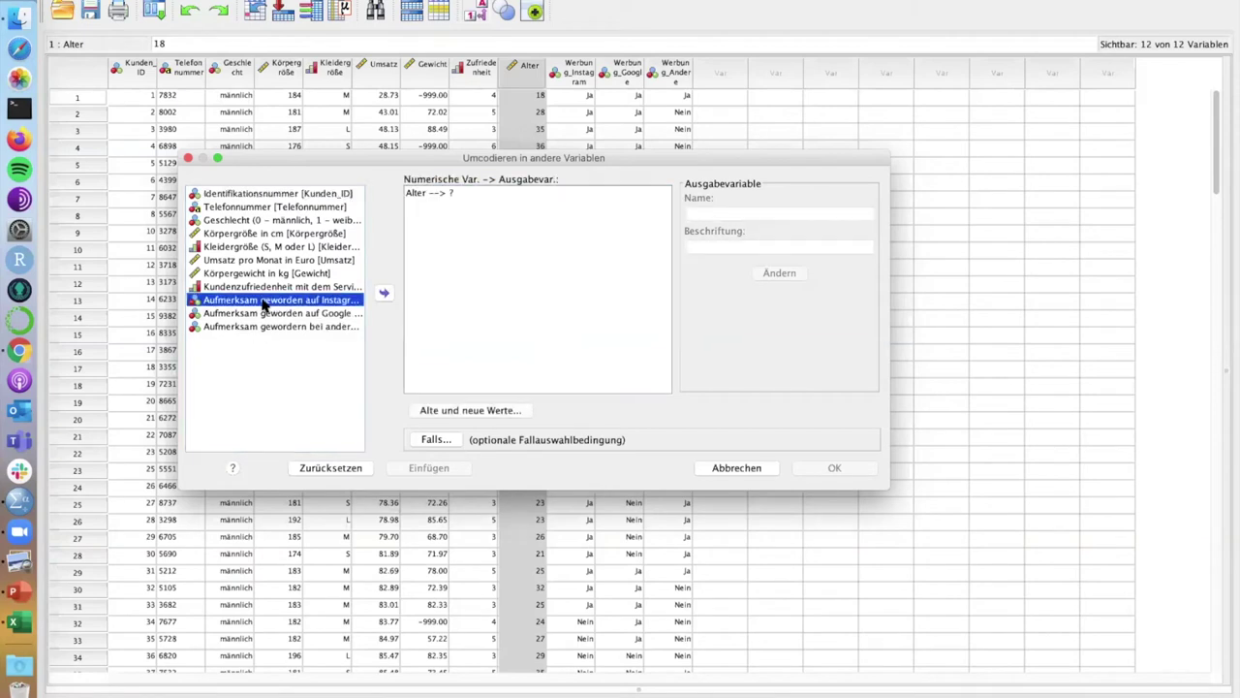
Remove Alter from the recode's input variables and add it back again
{"action": "left_click", "coordinate": [426, 193]}
{"action": "left_click", "coordinate": [382, 294]}
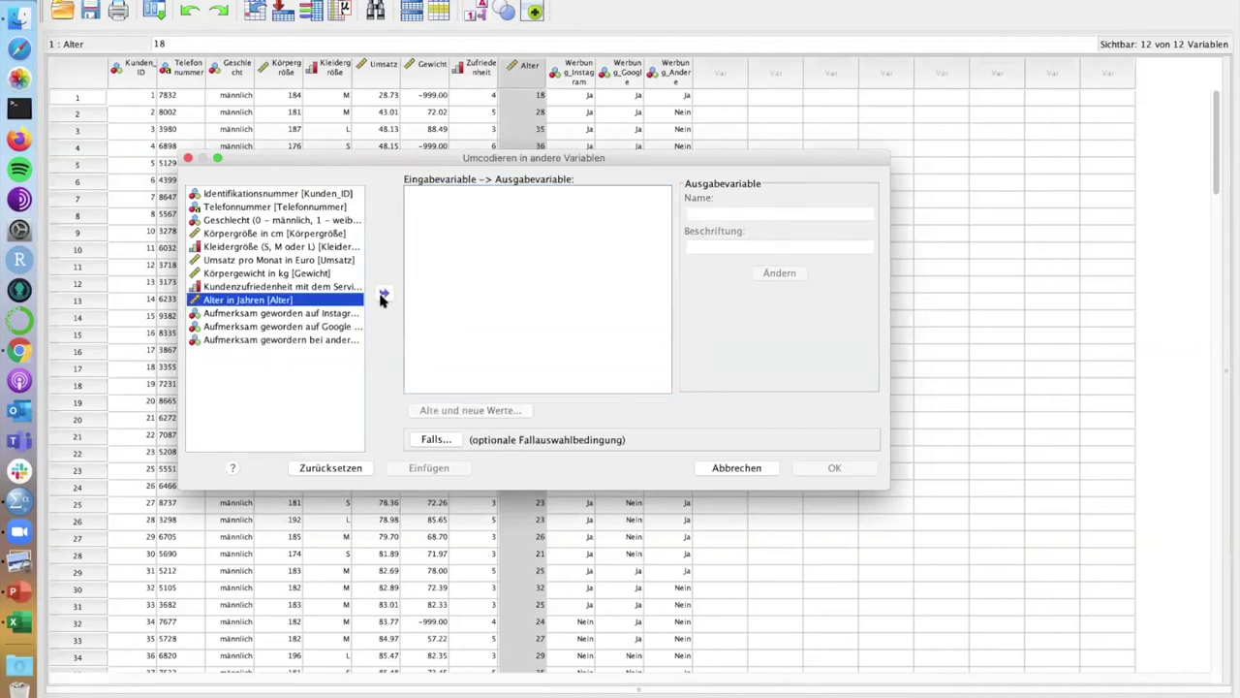
{"action": "left_click", "coordinate": [270, 287]}
{"action": "left_click", "coordinate": [269, 301]}
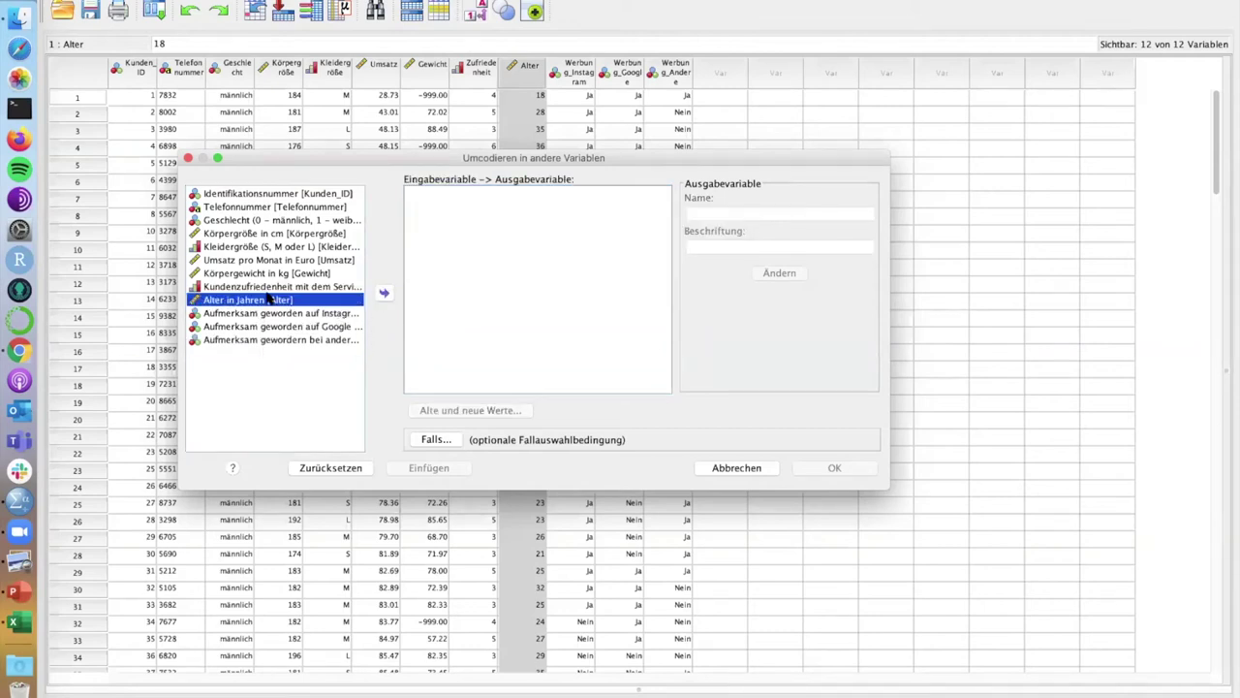
{"action": "left_click", "coordinate": [382, 296]}
{"action": "left_click", "coordinate": [383, 294]}
{"action": "left_click_drag", "start_coordinate": [232, 303], "coordinate": [513, 269]}
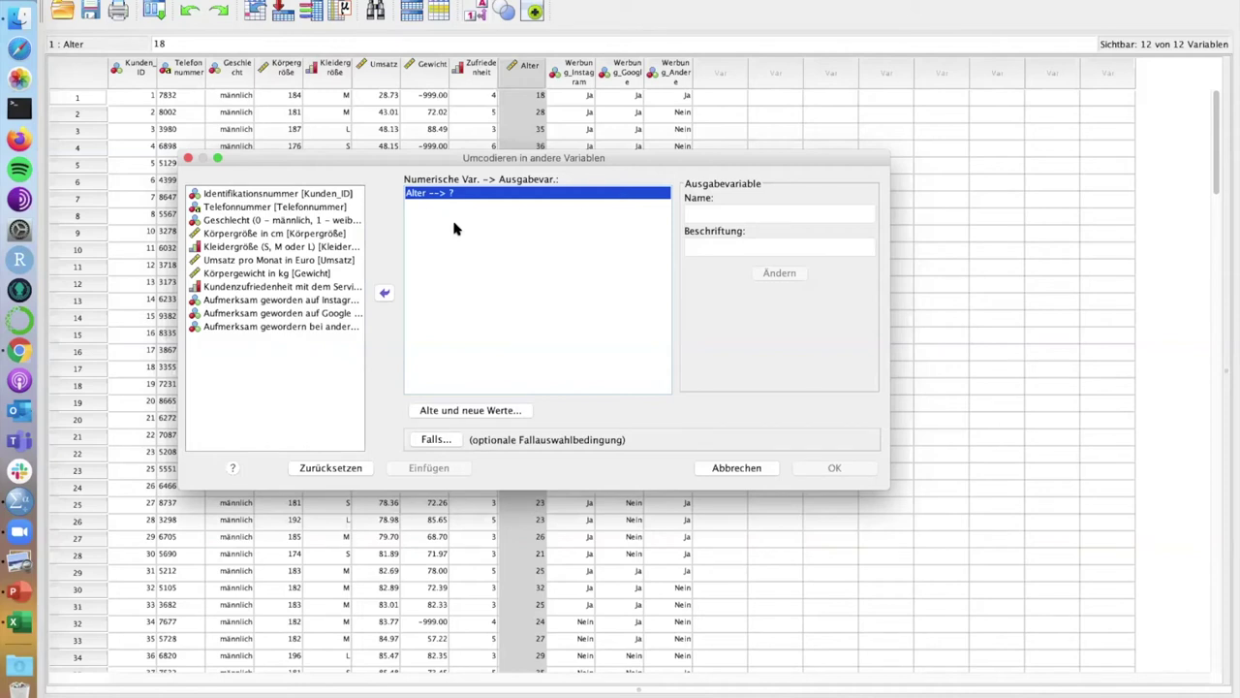
Define the first recoding rule for the old and new values, mapping the range 0 to 20 to the new value 1
{"action": "left_click", "coordinate": [462, 411]}
{"action": "left_click_drag", "start_coordinate": [535, 283], "coordinate": [373, 113]}
{"action": "left_click", "coordinate": [330, 223]}
{"action": "left_click", "coordinate": [334, 237]}
{"action": "type", "text": "0"}
{"action": "left_click", "coordinate": [343, 272]}
{"action": "type", "text": "20"}
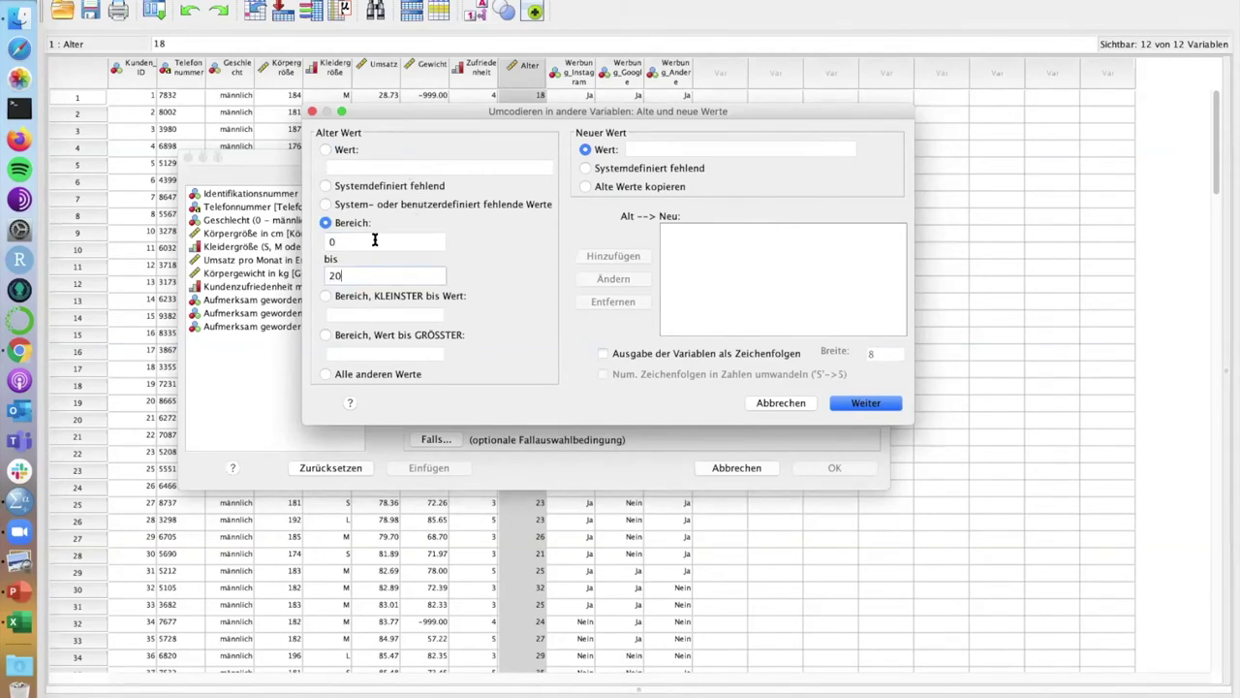
{"action": "left_click", "coordinate": [636, 149]}
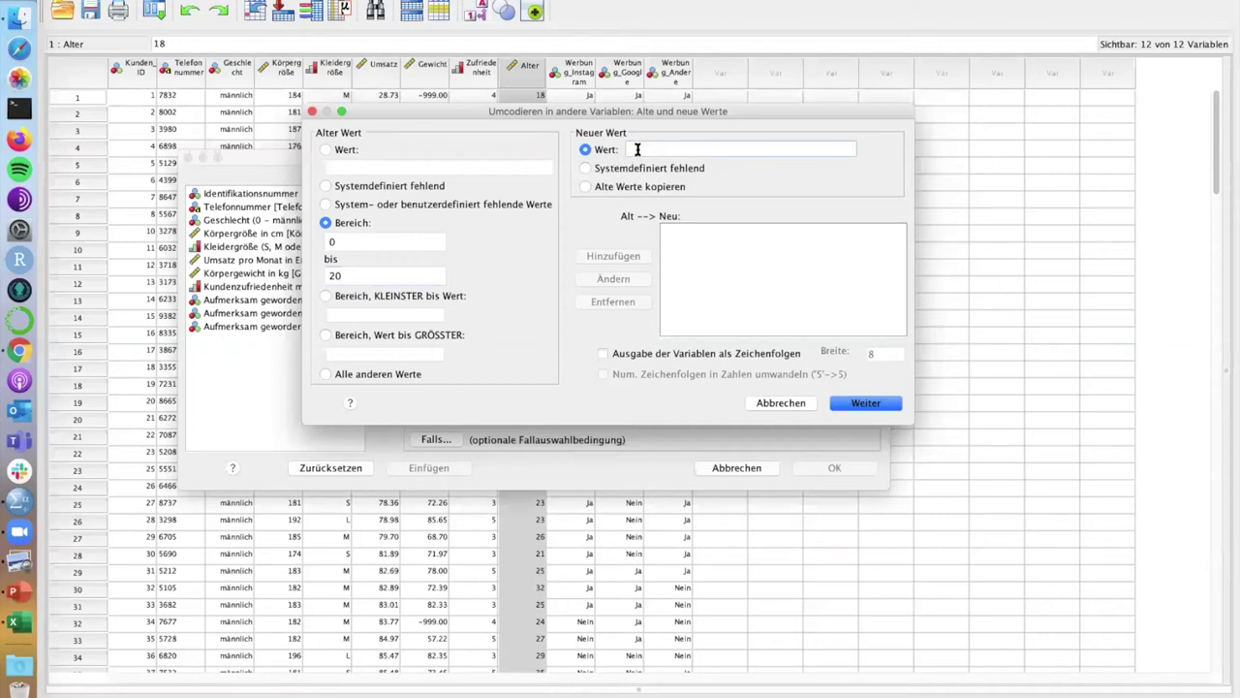
{"action": "type", "text": "1"}
{"action": "left_click", "coordinate": [624, 258]}
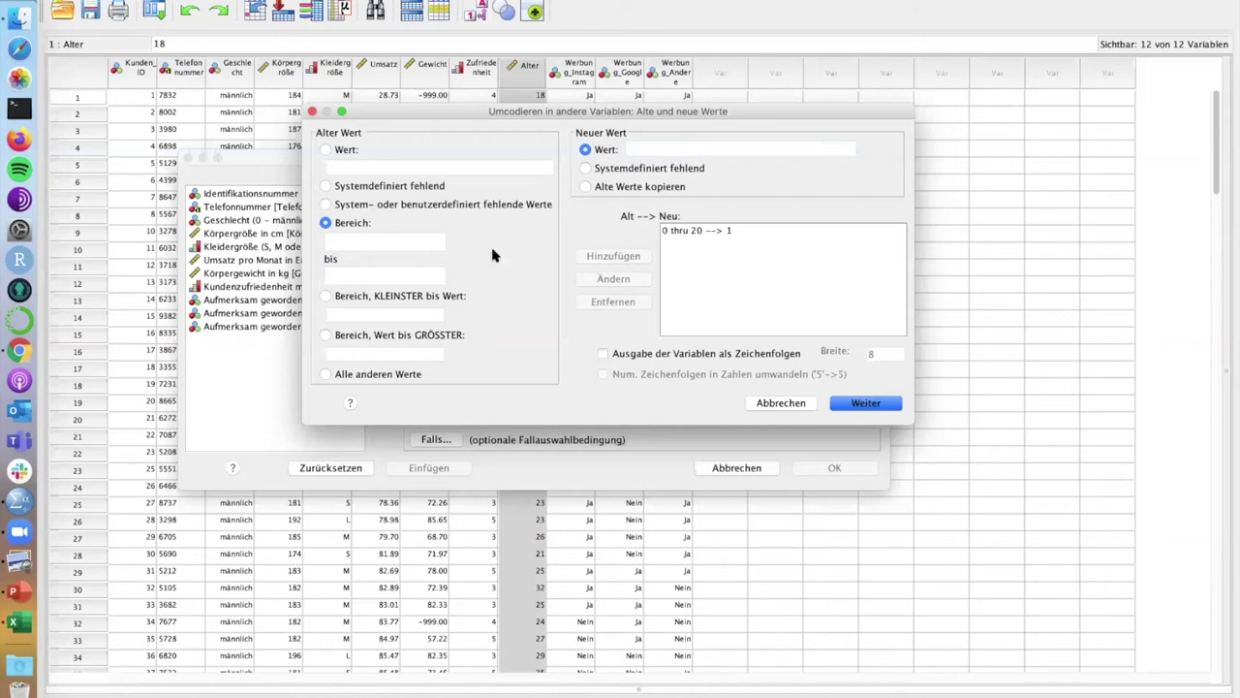
Add a second recoding rule that maps the range 21 to 30 to the new value 2
{"action": "left_click", "coordinate": [400, 239]}
{"action": "type", "text": "21"}
{"action": "left_click", "coordinate": [394, 271]}
{"action": "type", "text": "30"}
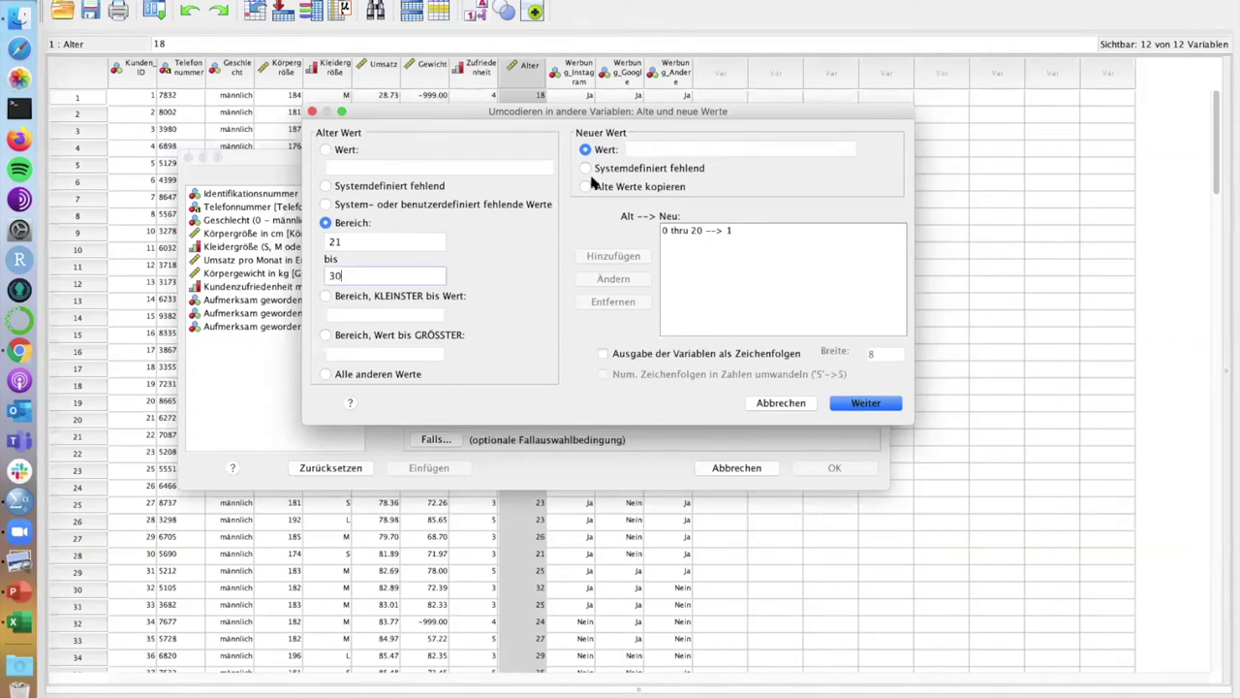
{"action": "left_click", "coordinate": [641, 149]}
{"action": "type", "text": "2"}
{"action": "left_click", "coordinate": [630, 257]}
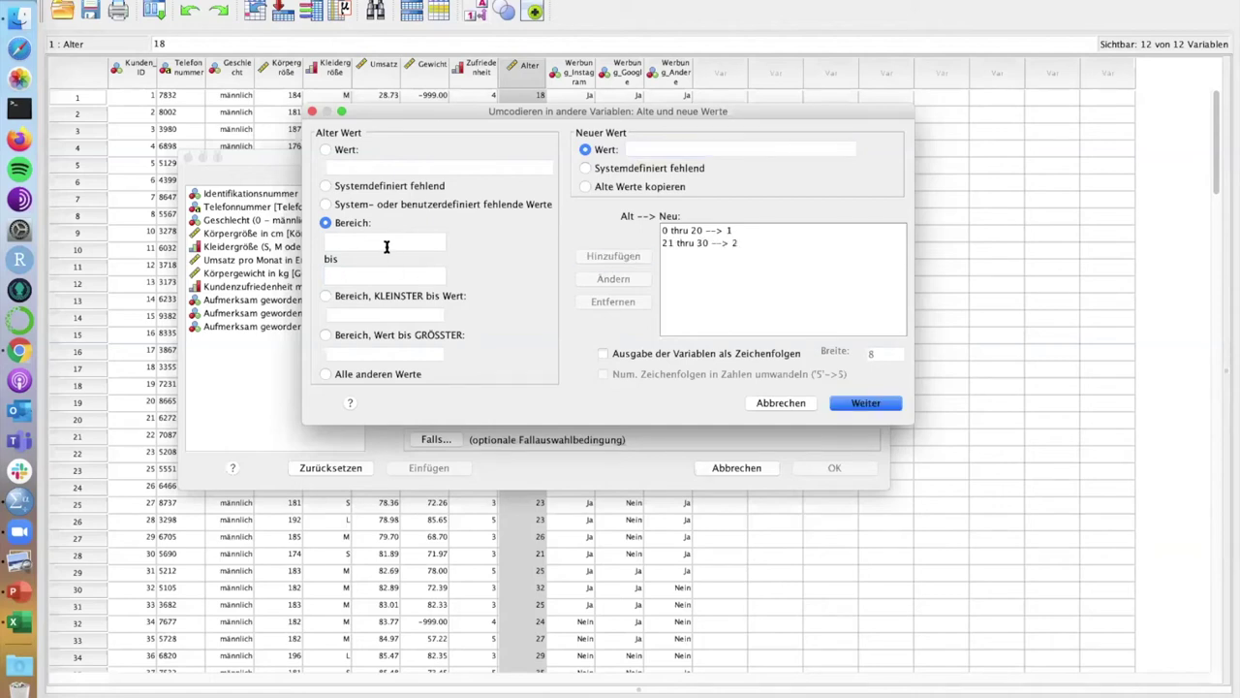
{"action": "left_click", "coordinate": [386, 245]}
{"action": "type", "text": "31"}
{"action": "left_click", "coordinate": [382, 275]}
{"action": "type", "text": "99"}
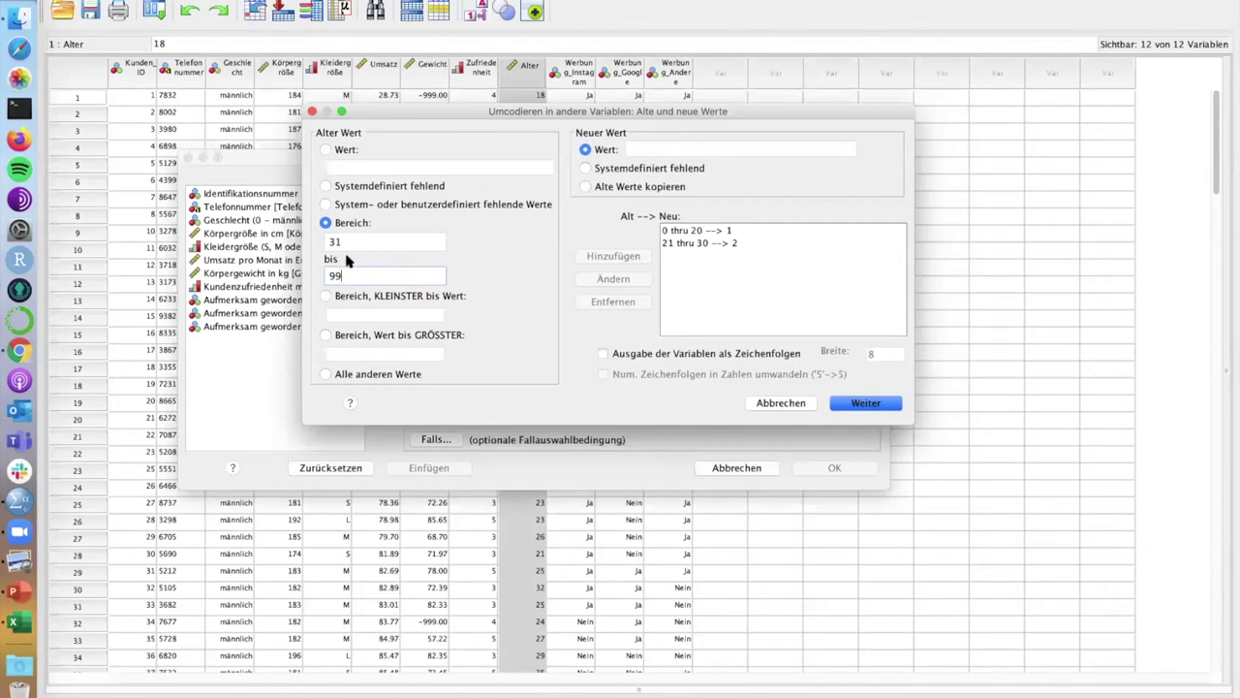
{"action": "double_click", "coordinate": [334, 275]}
{"action": "double_click", "coordinate": [334, 242]}
{"action": "key", "text": "BackSpace"}
{"action": "double_click", "coordinate": [356, 277]}
{"action": "key", "text": "BackSpace"}
{"action": "type", "text": "31"}
{"action": "key", "text": "BackSpace"}
{"action": "key", "text": "BackSpace"}
Add a third recoding rule mapping 31 through the highest value to the new value 3, and accept the rules
{"action": "left_click", "coordinate": [325, 334]}
{"action": "left_click", "coordinate": [326, 334]}
{"action": "type", "text": "31"}
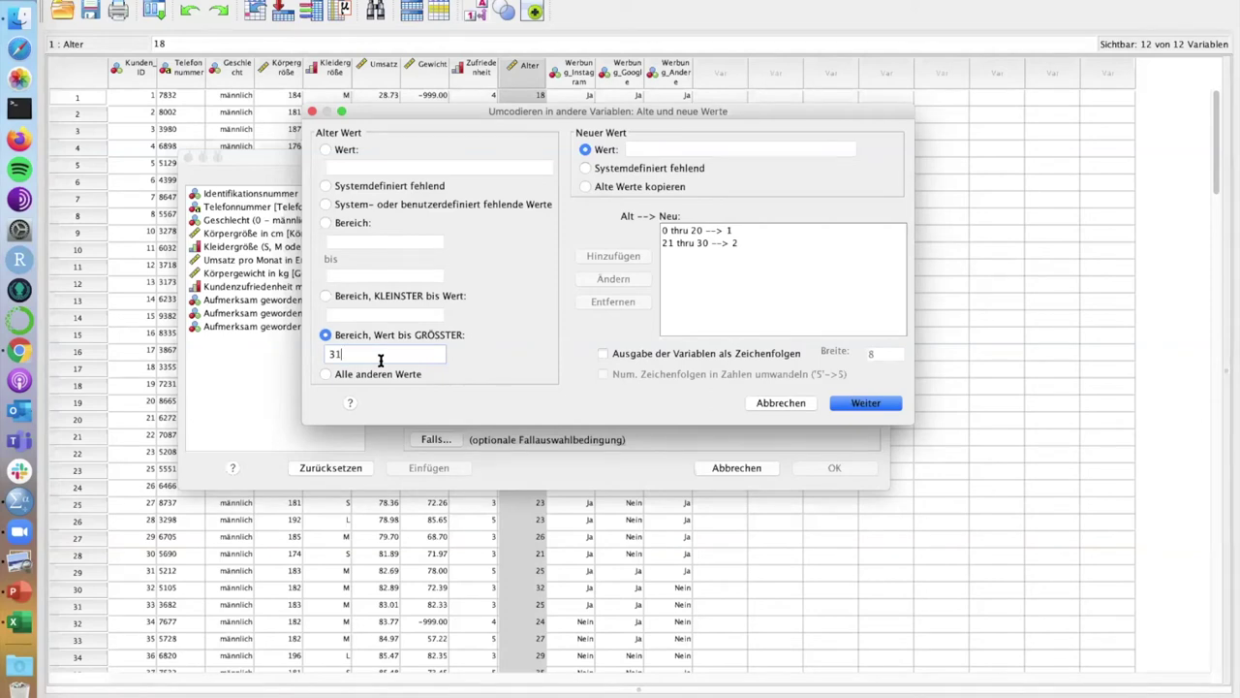
{"action": "left_click", "coordinate": [647, 150]}
{"action": "type", "text": "3"}
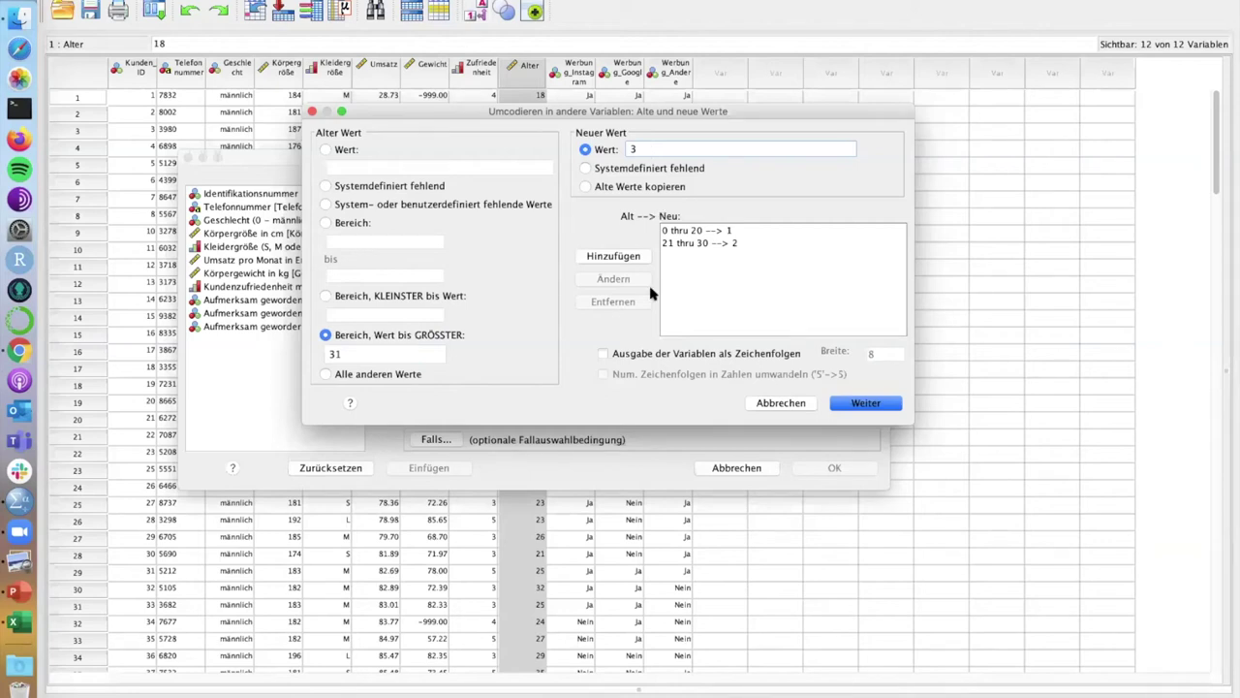
{"action": "left_click", "coordinate": [631, 257]}
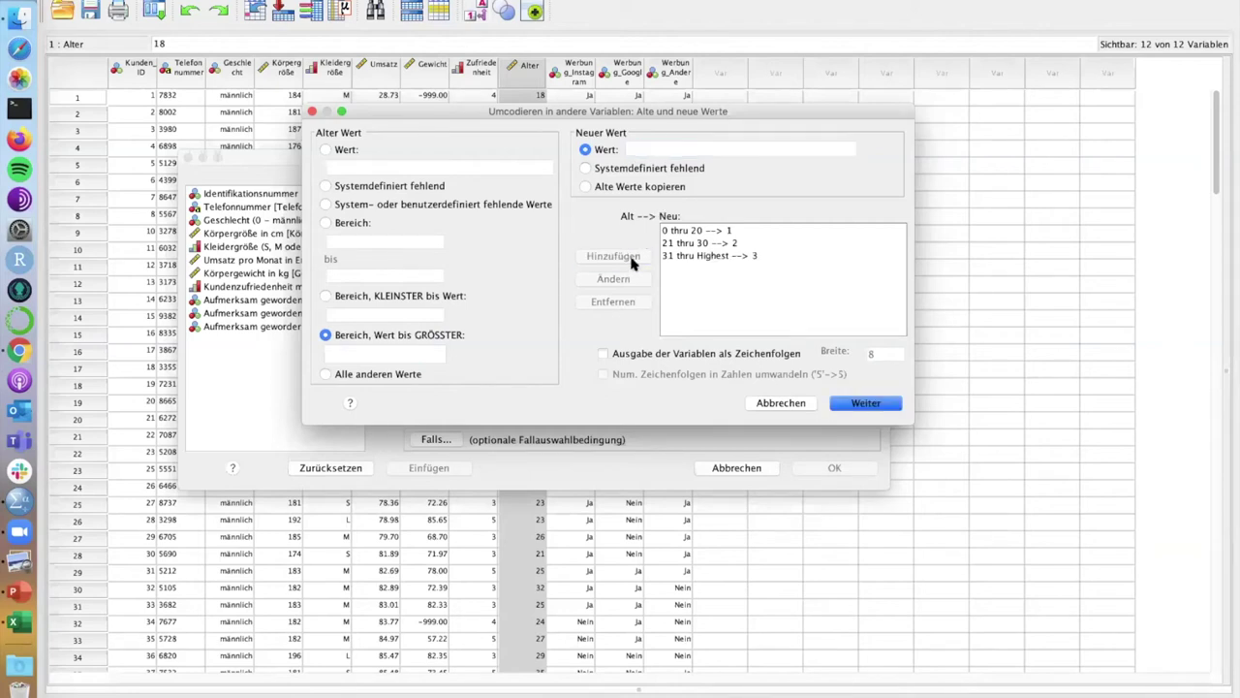
{"action": "left_click", "coordinate": [867, 405]}
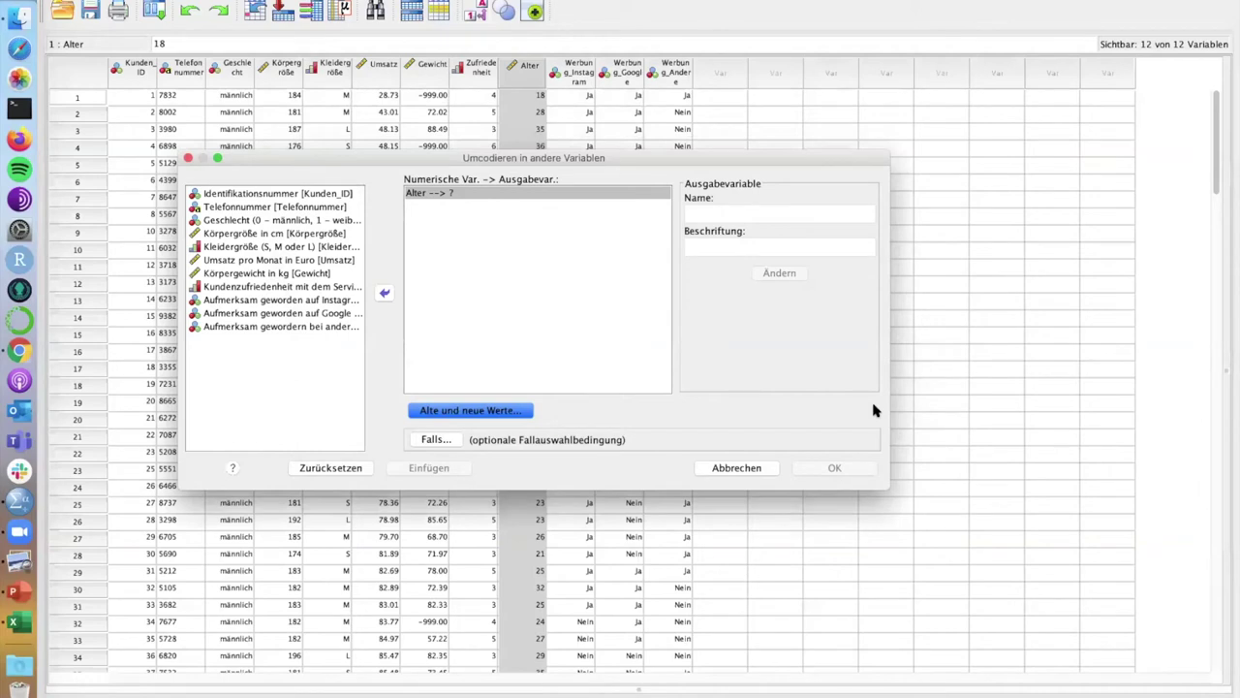
Name the output variable Alter_klassiert and give it the Beschriftung "Das Alter in drei Klassen (jung, mittel, alt)"
{"action": "left_click", "coordinate": [767, 217]}
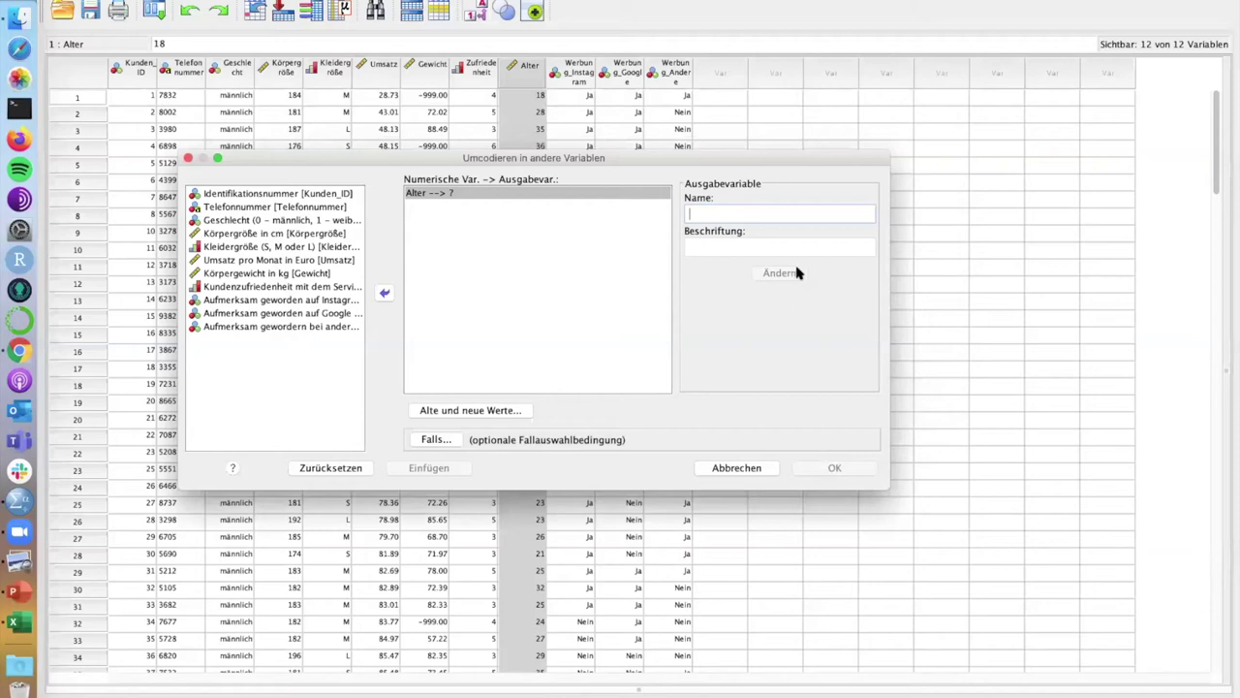
{"action": "type", "text": "Alter_klassiert"}
{"action": "left_click", "coordinate": [796, 249]}
{"action": "type", "text": "Das ALter"}
{"action": "key", "text": "BackSpace"}
{"action": "key", "text": "BackSpace"}
{"action": "key", "text": "BackSpace"}
{"action": "key", "text": "BackSpace"}
{"action": "type", "text": "lter in d"}
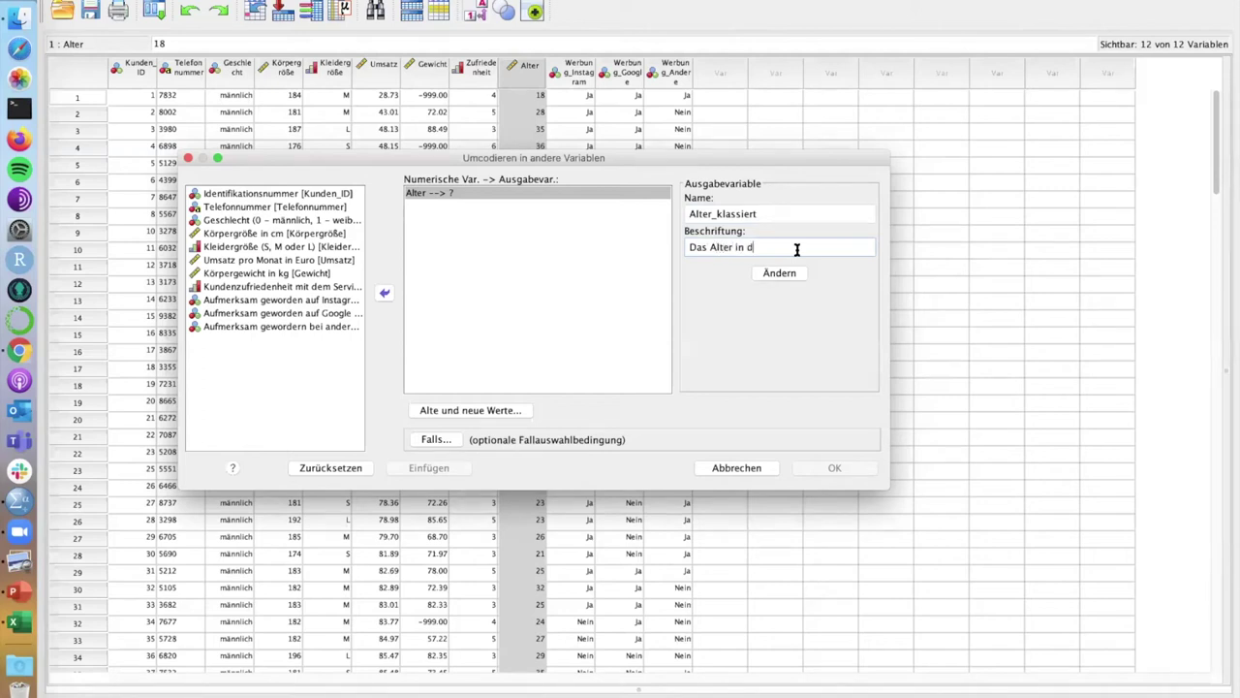
{"action": "type", "text": "rei Klassen (jung, mittel"}
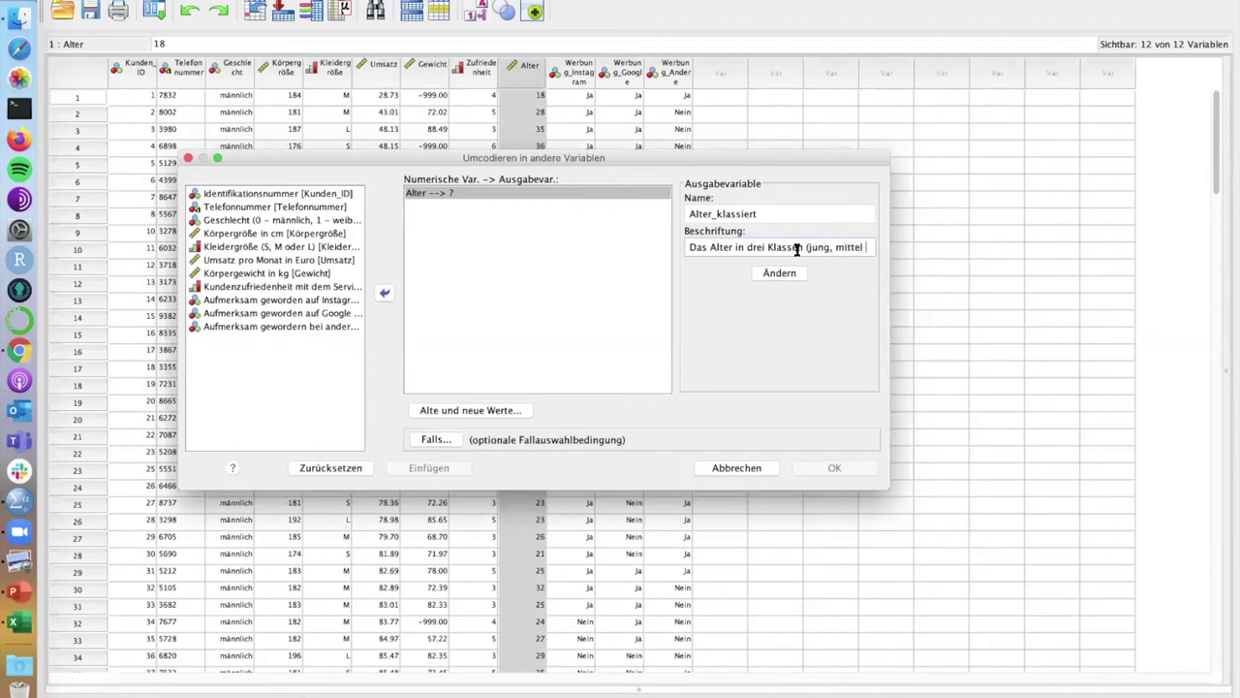
{"action": "type", "text": ", alt)"}
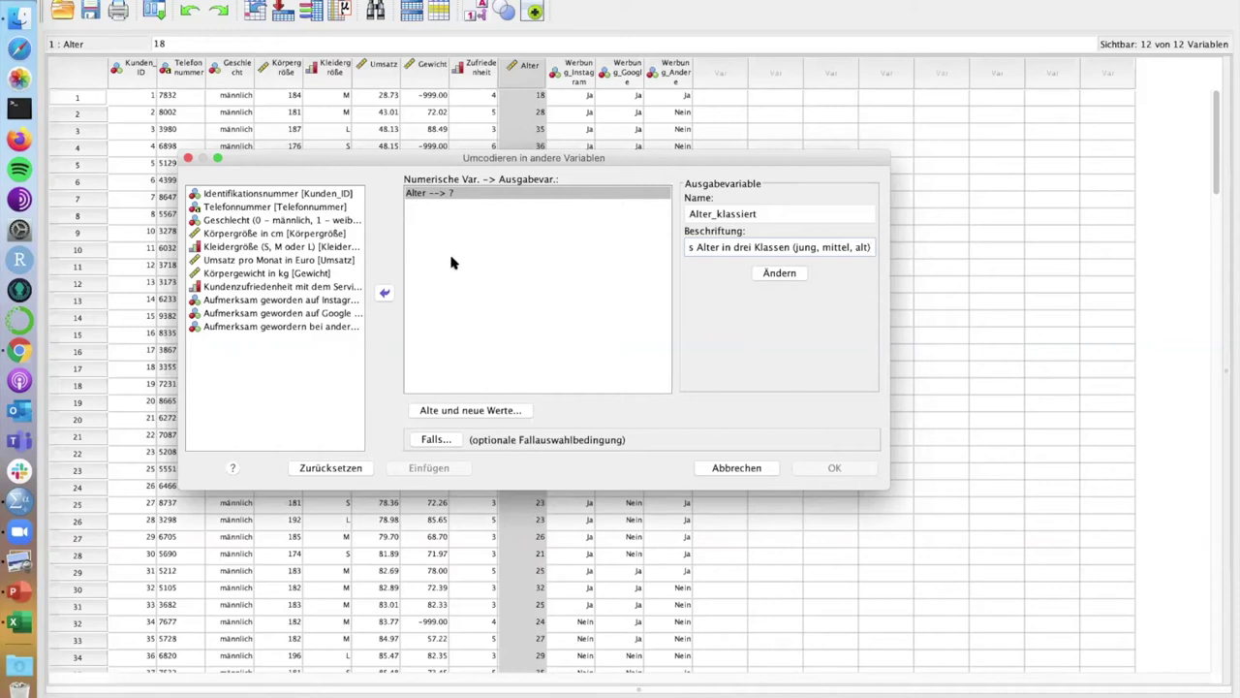
{"action": "left_click", "coordinate": [422, 195]}
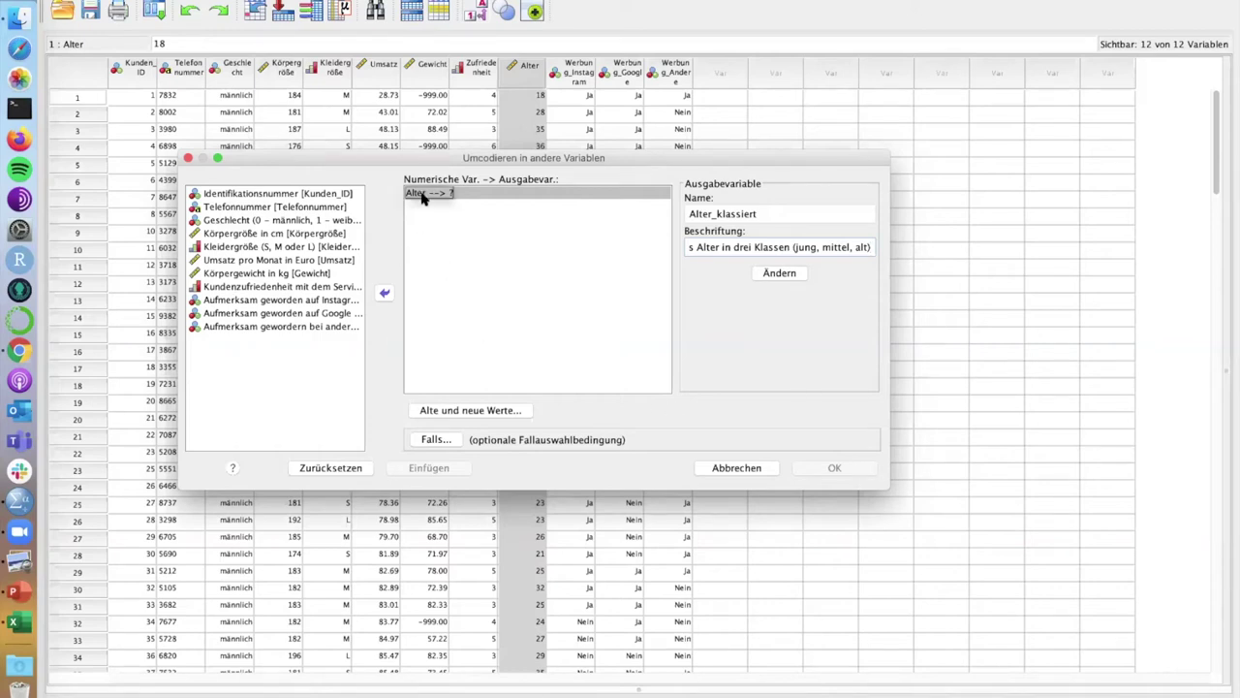
{"action": "double_click", "coordinate": [755, 207]}
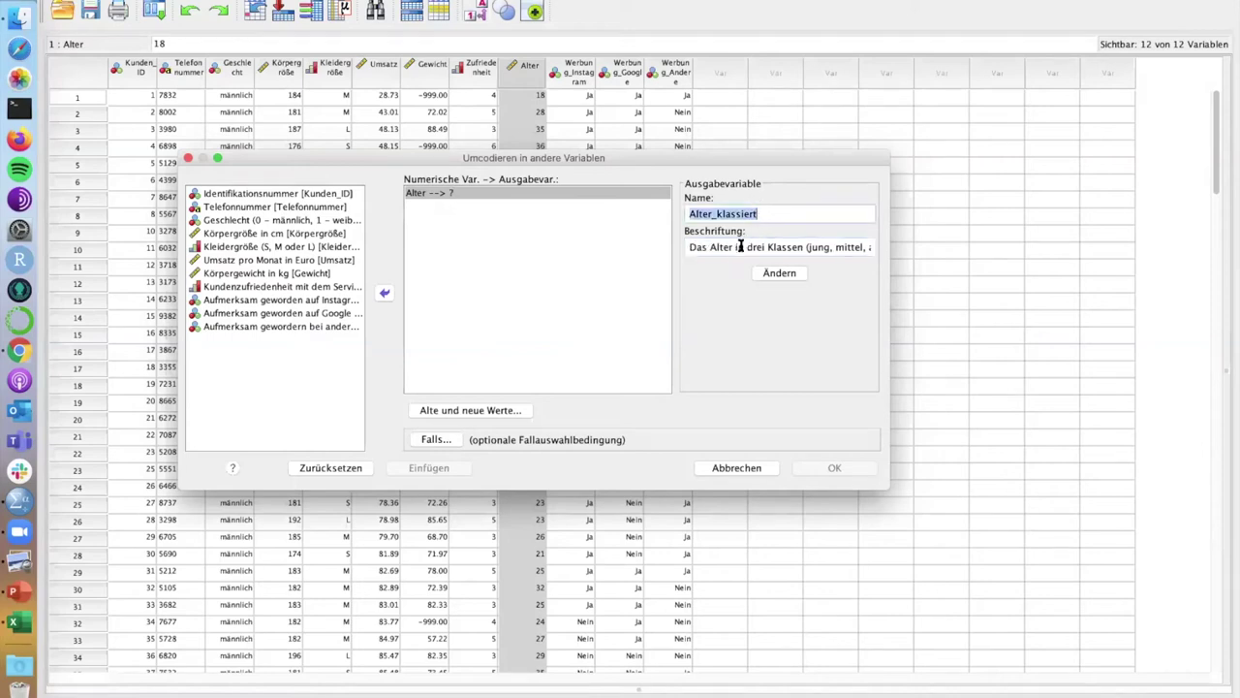
{"action": "triple_click", "coordinate": [733, 247]}
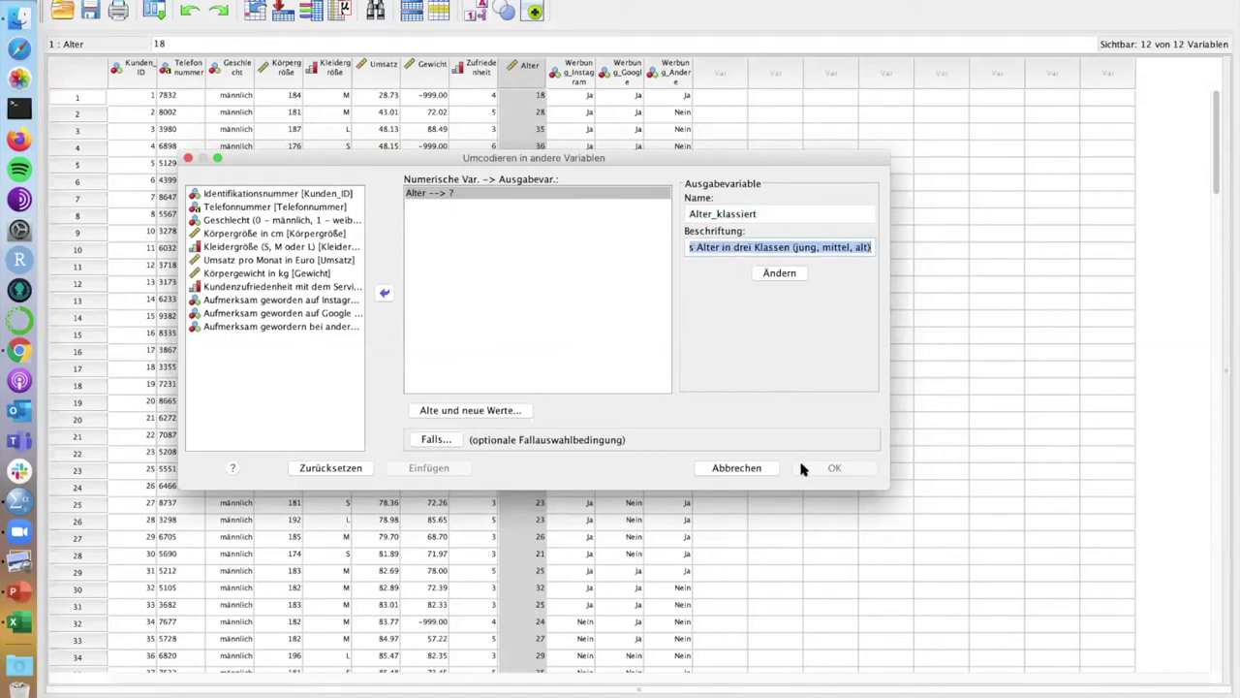
Assign the name and label to the output variable, run the recoding of Alter, and enlarge the data editor window
{"action": "left_click", "coordinate": [855, 248]}
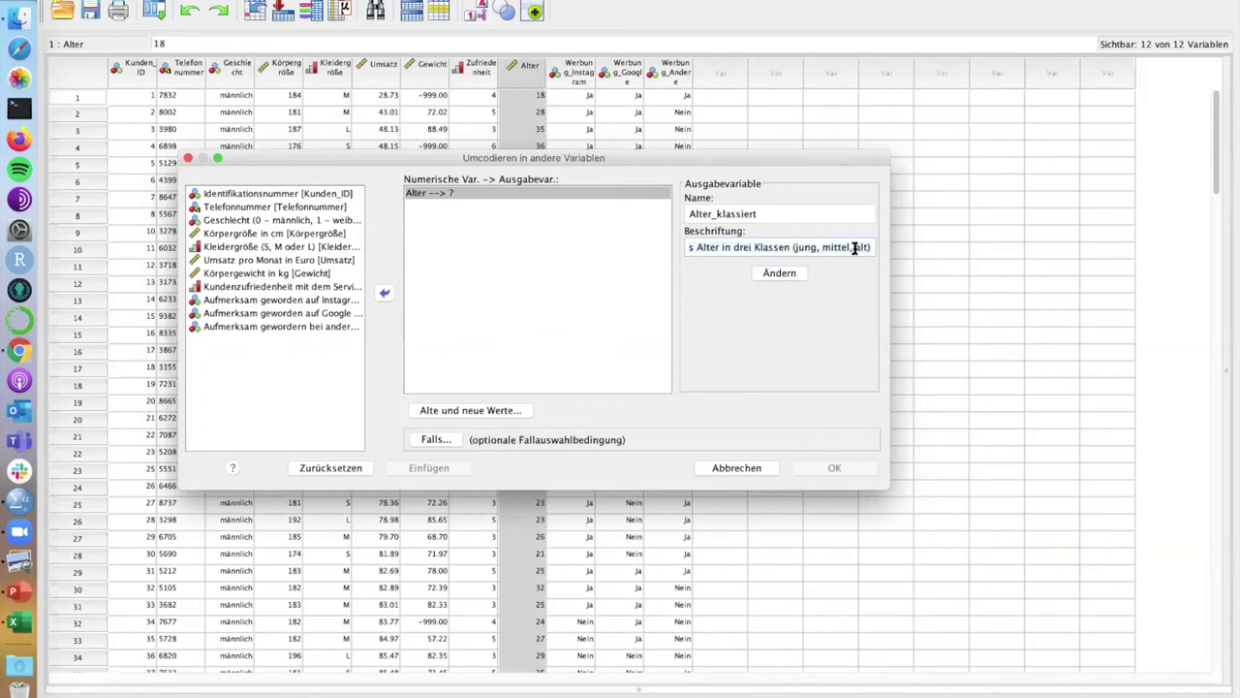
{"action": "left_click", "coordinate": [779, 272]}
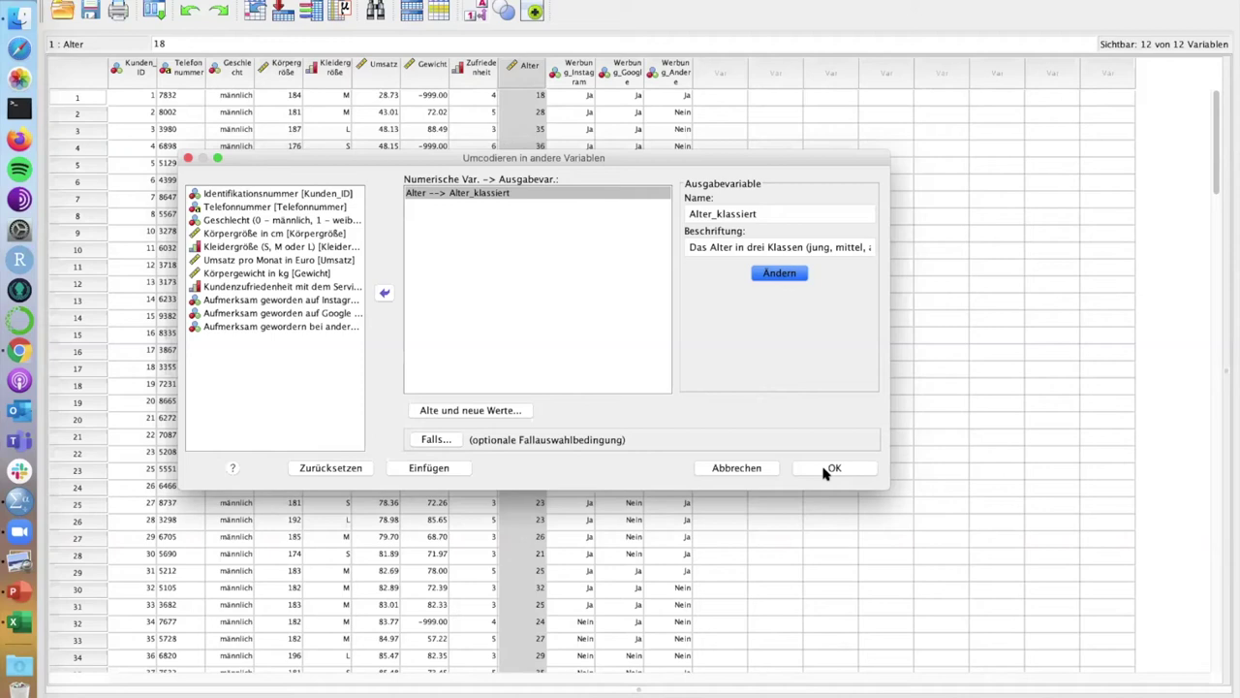
{"action": "left_click", "coordinate": [825, 472]}
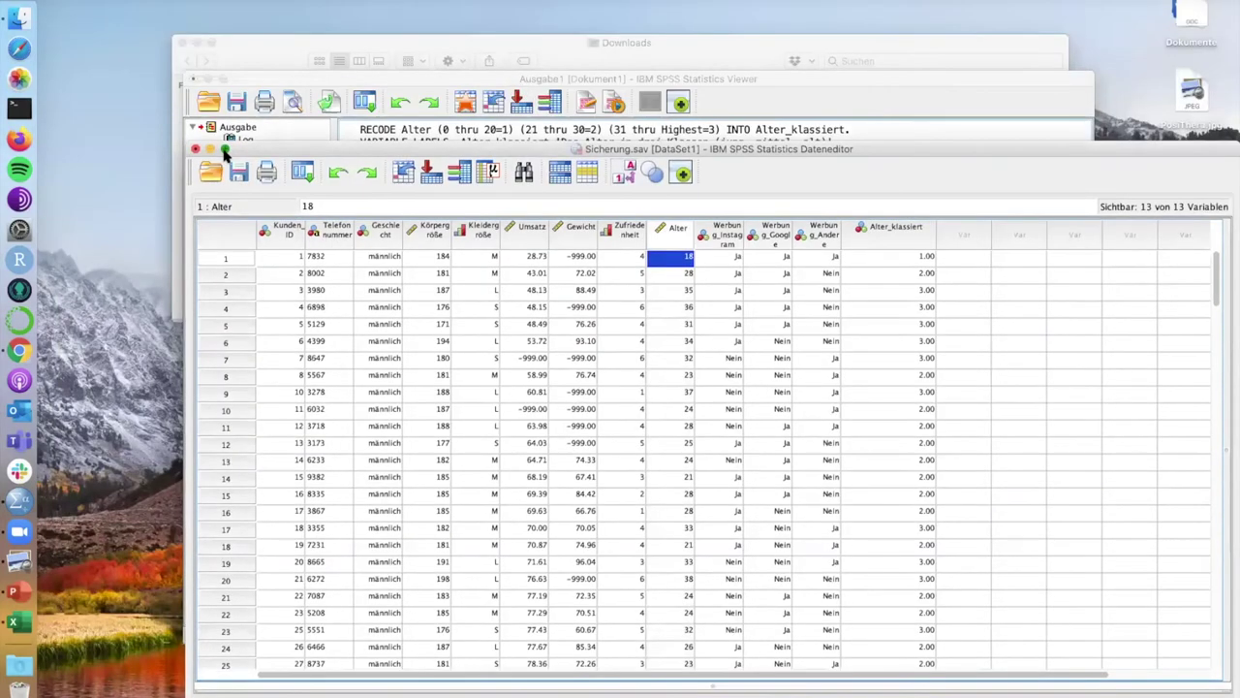
{"action": "left_click", "coordinate": [226, 150]}
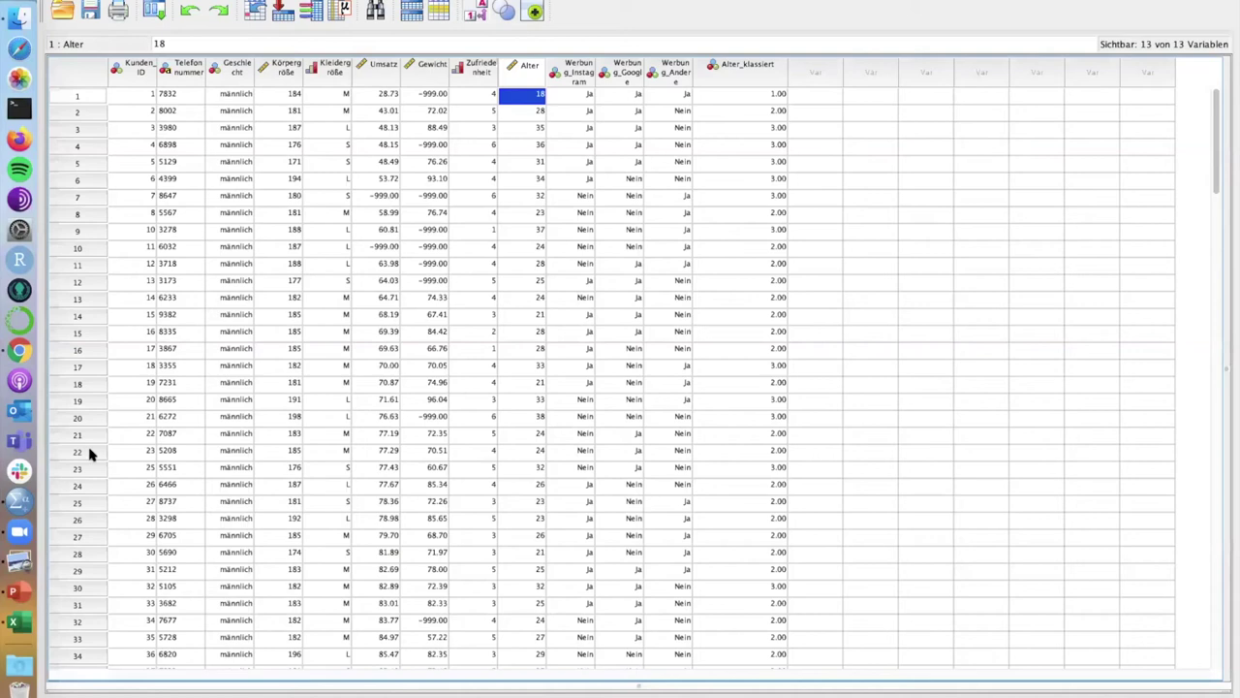
Switch to the output viewer and examine the logged RECODE syntax for Alter_klassiert, then return to the data
{"action": "right_click", "coordinate": [17, 506]}
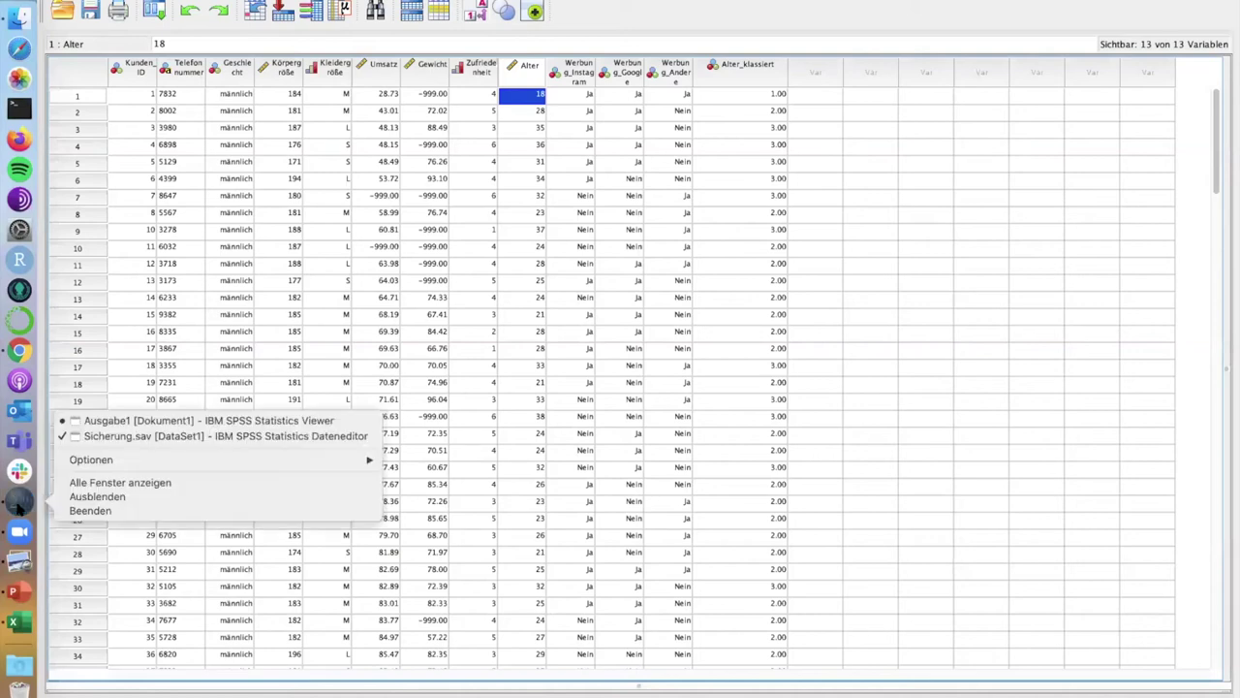
{"action": "left_click", "coordinate": [184, 417]}
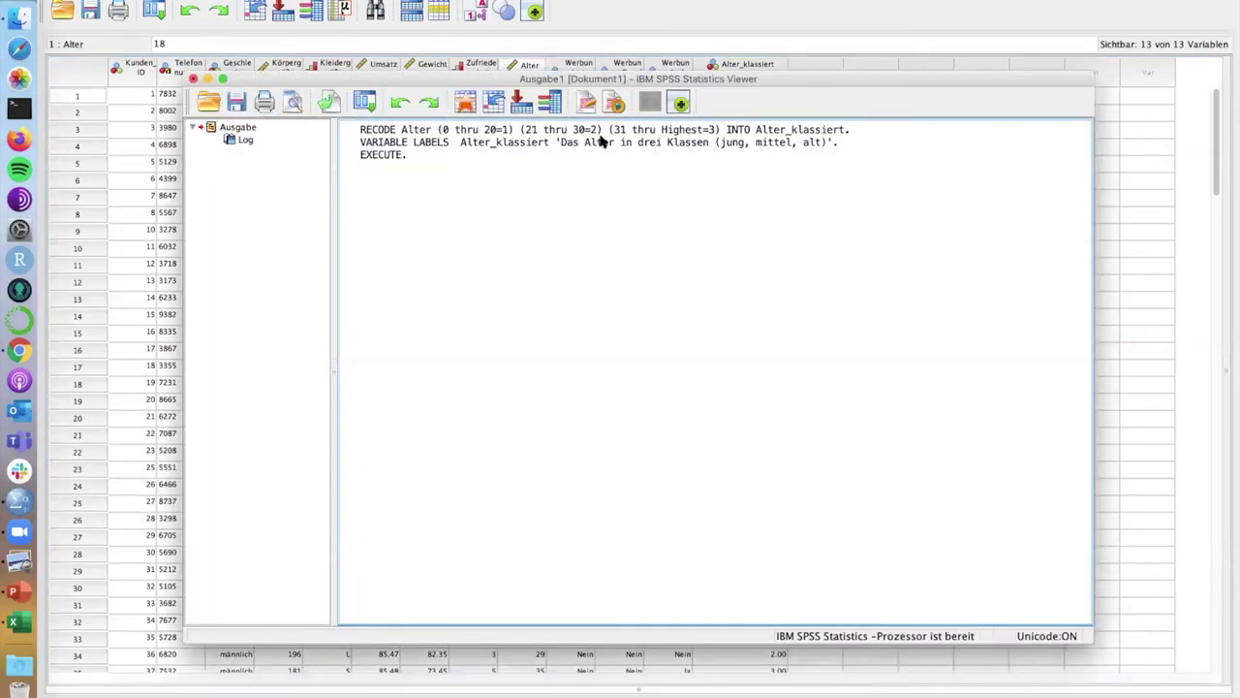
{"action": "left_click_drag", "start_coordinate": [639, 78], "coordinate": [540, 73]}
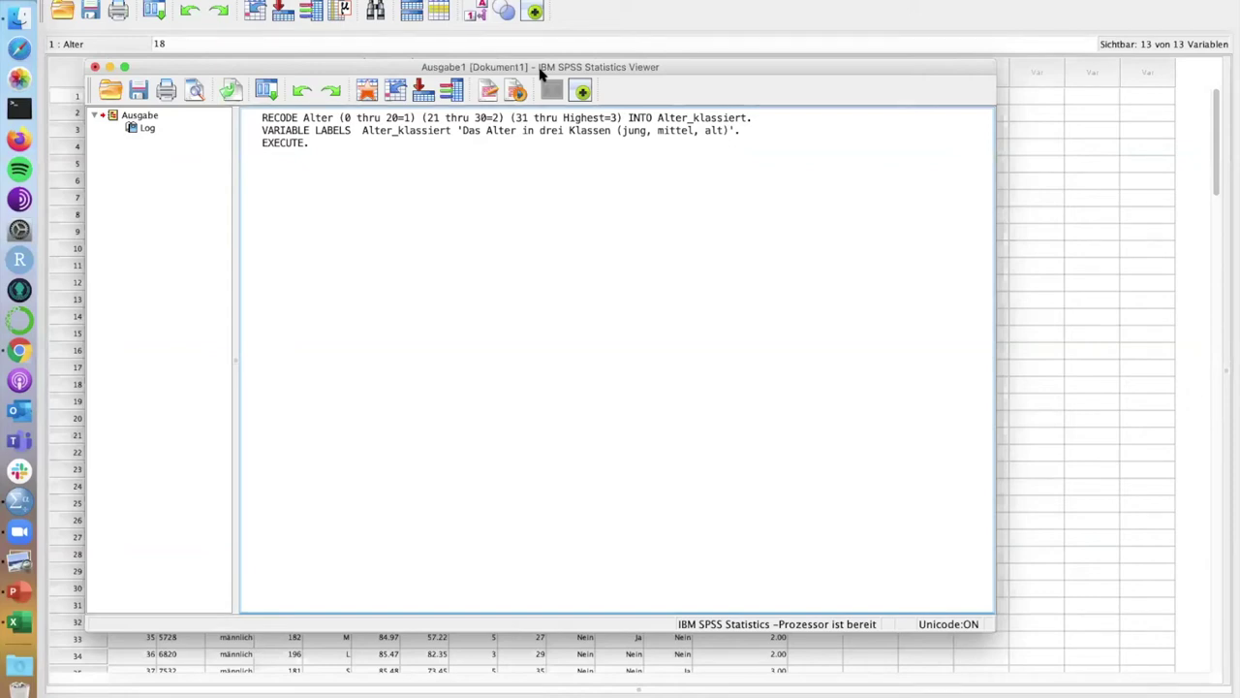
{"action": "left_click", "coordinate": [392, 142]}
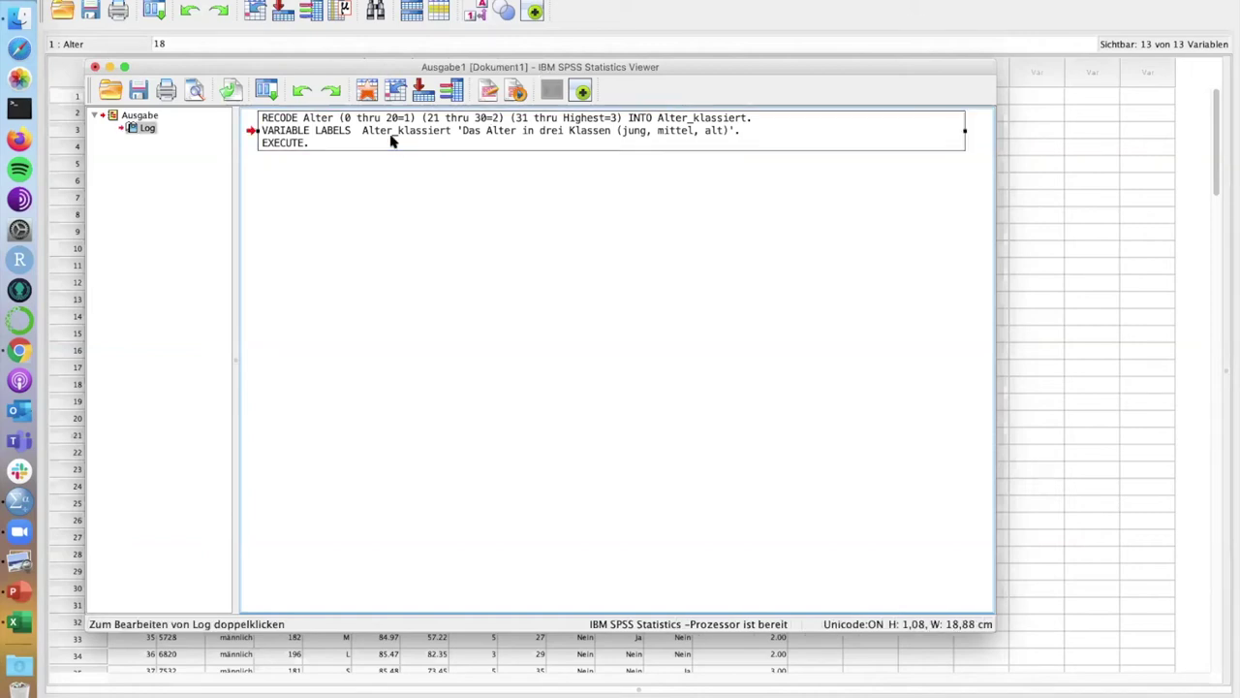
{"action": "left_click", "coordinate": [332, 123]}
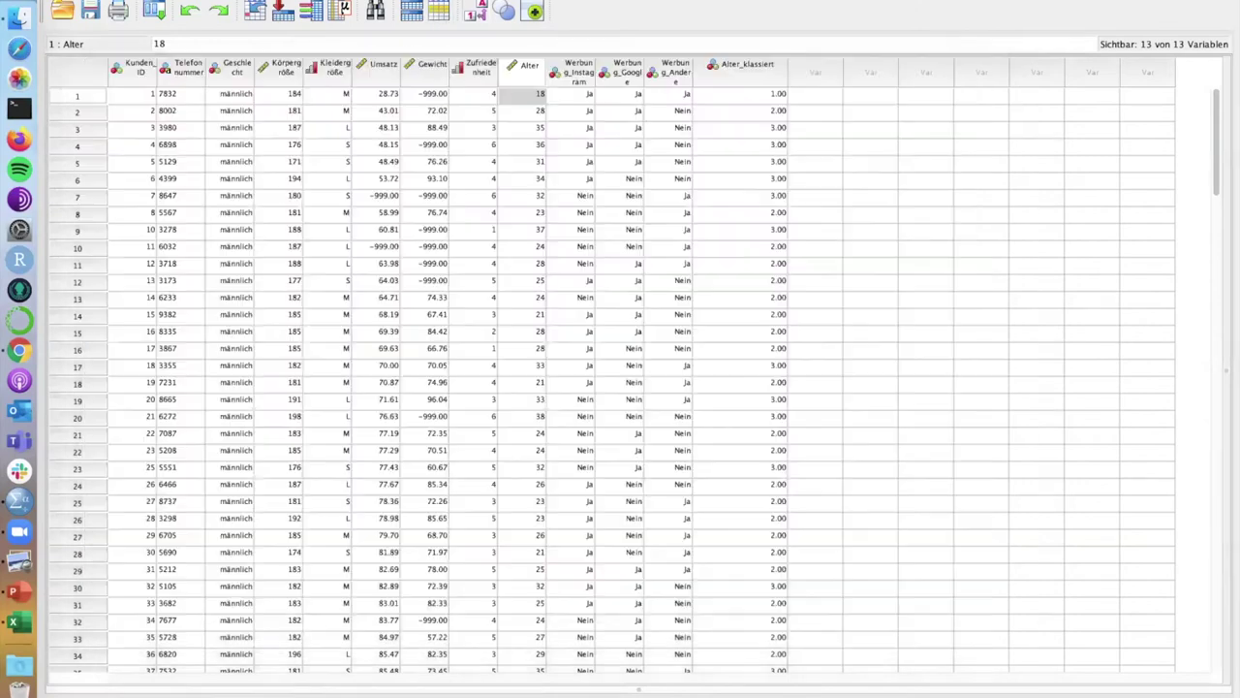
Open the variable definition of Alter_klassiert and set its Dezimalstellen to 0
{"action": "left_click", "coordinate": [742, 76]}
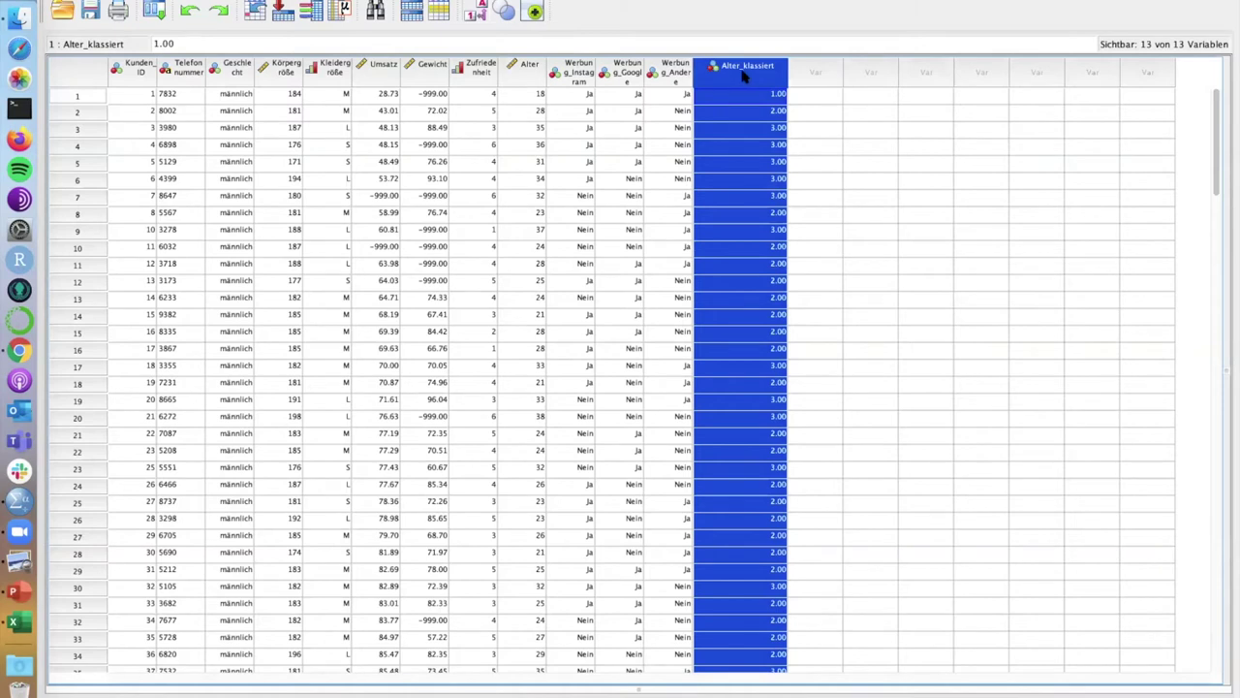
{"action": "double_click", "coordinate": [742, 70]}
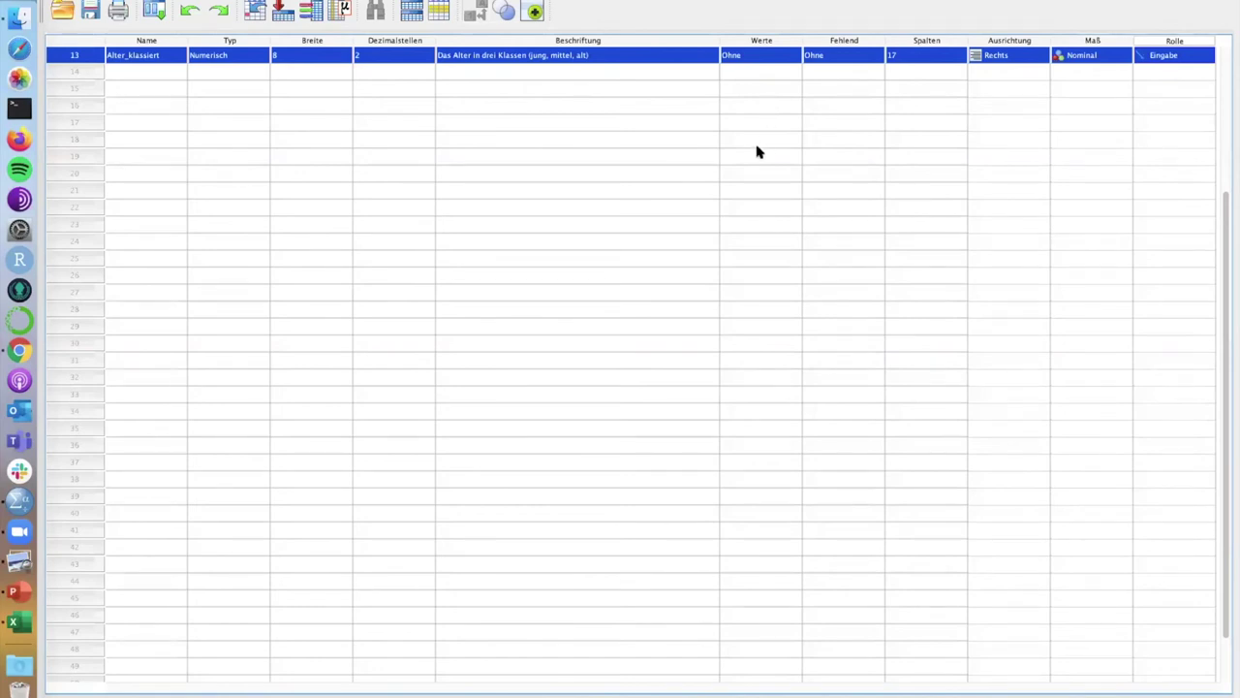
{"action": "scroll", "coordinate": [756, 150], "scroll_direction": "up", "scroll_amount": 5}
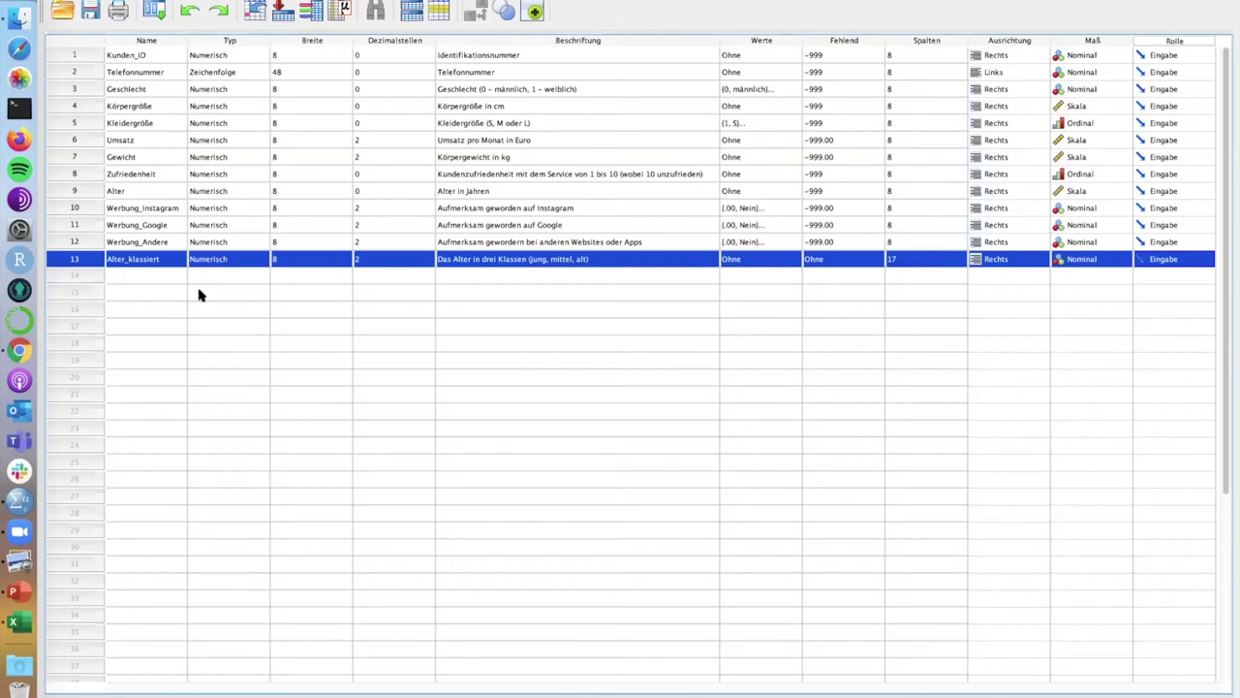
{"action": "left_click", "coordinate": [366, 267]}
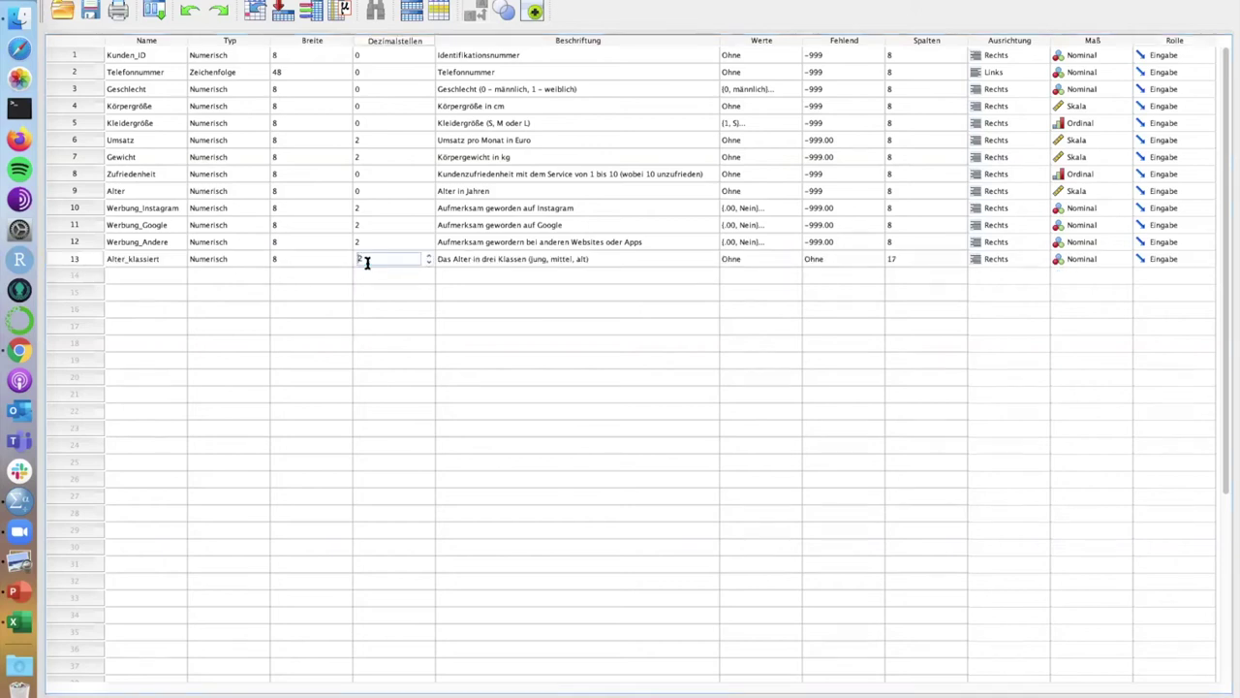
{"action": "left_click", "coordinate": [429, 263]}
{"action": "left_click", "coordinate": [404, 272]}
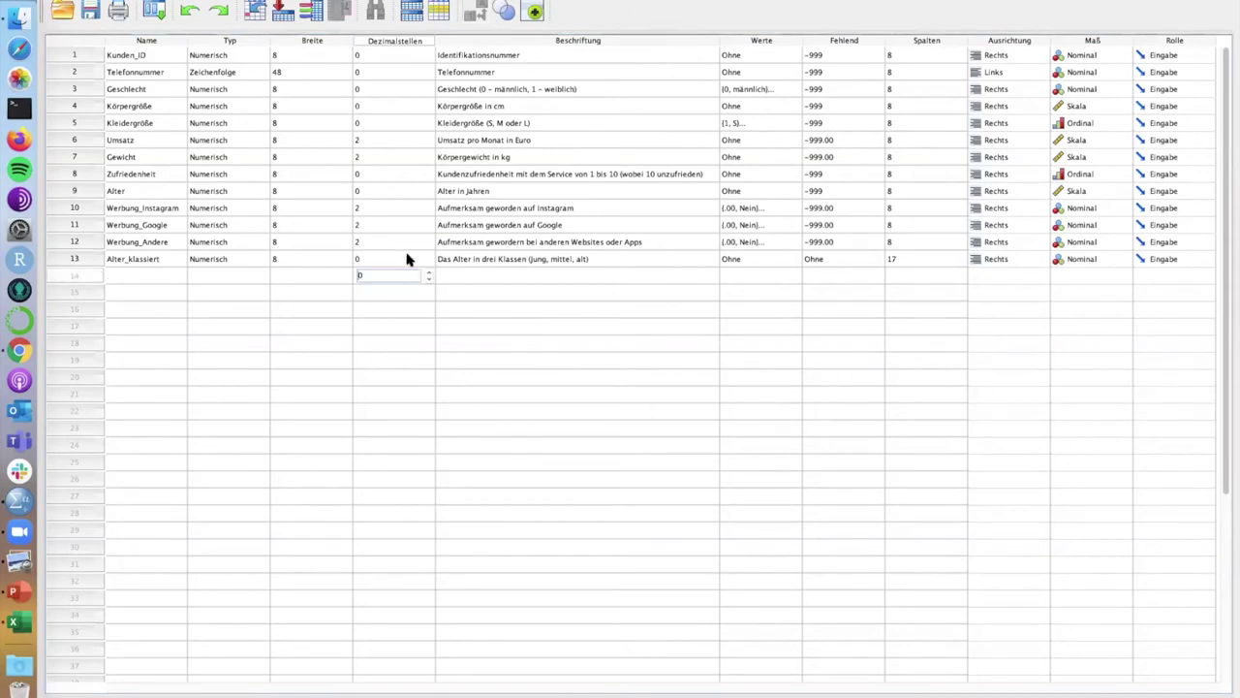
{"action": "left_click", "coordinate": [410, 259]}
{"action": "left_click", "coordinate": [513, 266]}
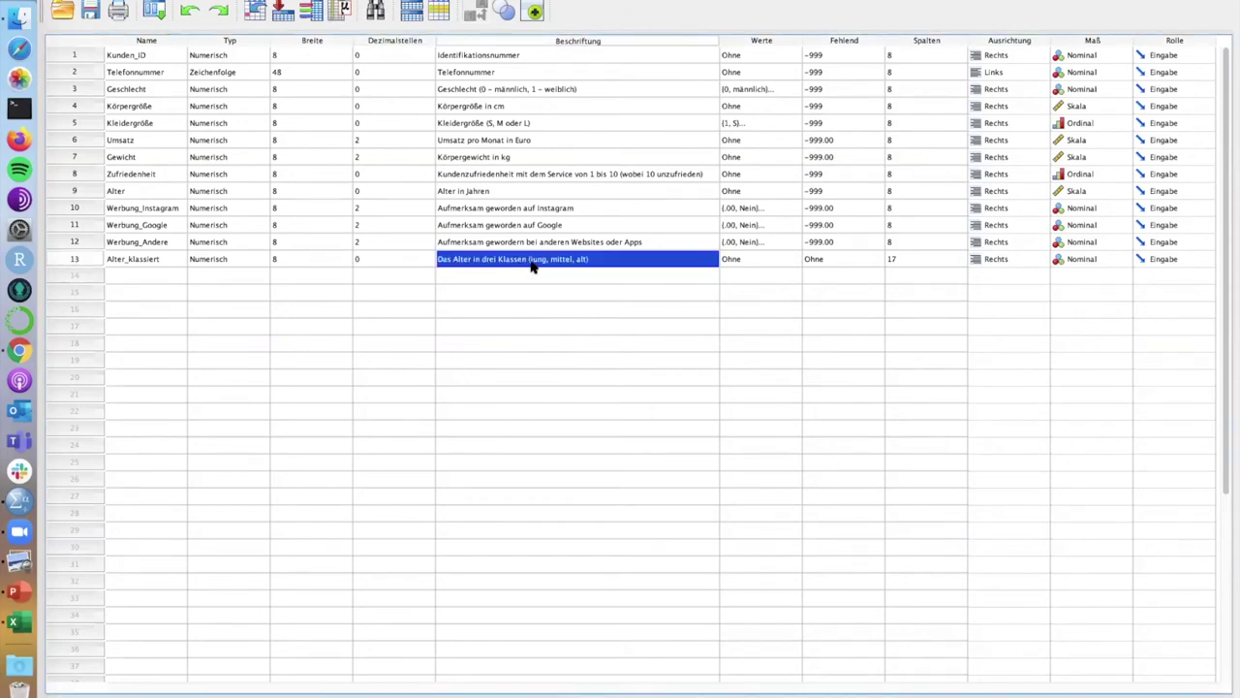
Open the value labels of Alter_klassiert and add the label "jung" for the value 1
{"action": "left_click", "coordinate": [744, 263]}
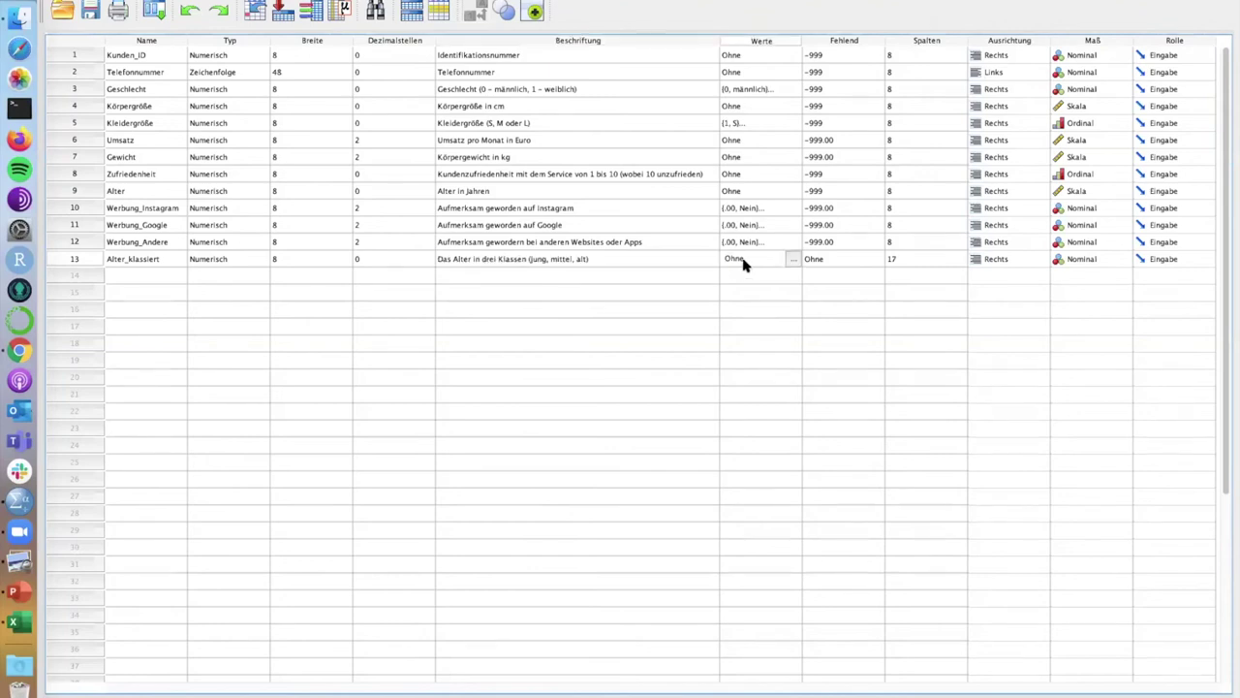
{"action": "left_click", "coordinate": [793, 259]}
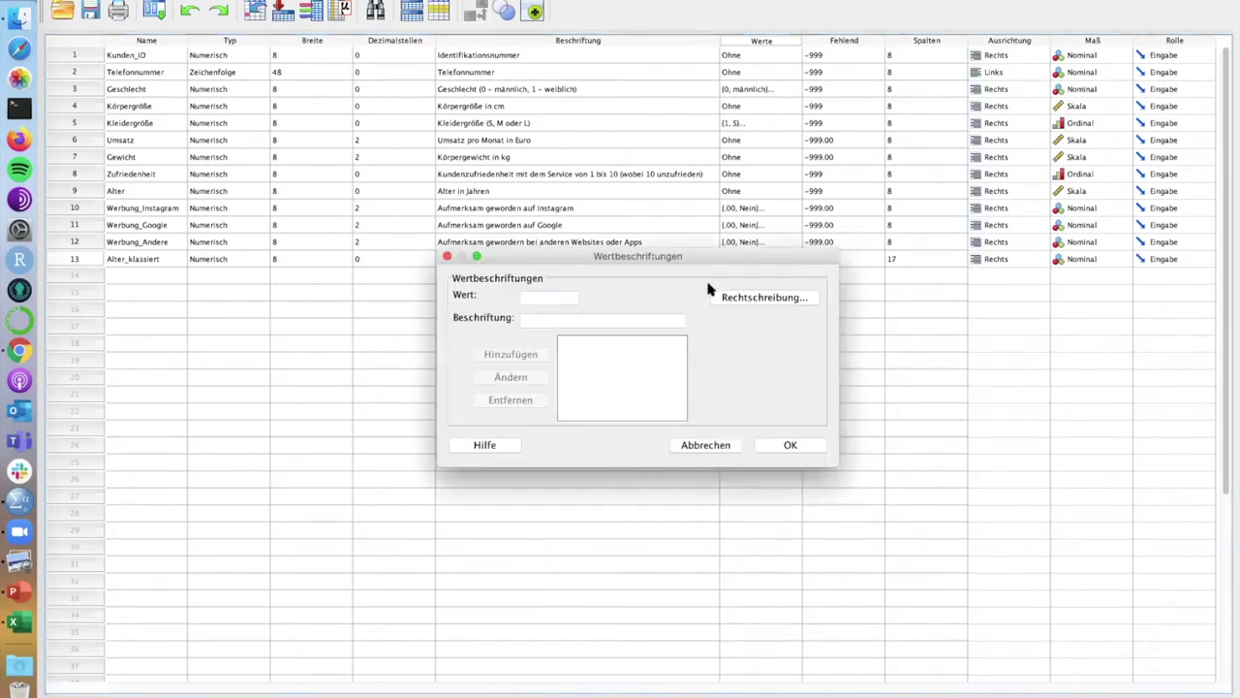
{"action": "type", "text": "1"}
{"action": "left_click", "coordinate": [545, 320]}
{"action": "type", "text": "jung"}
{"action": "left_click", "coordinate": [530, 357]}
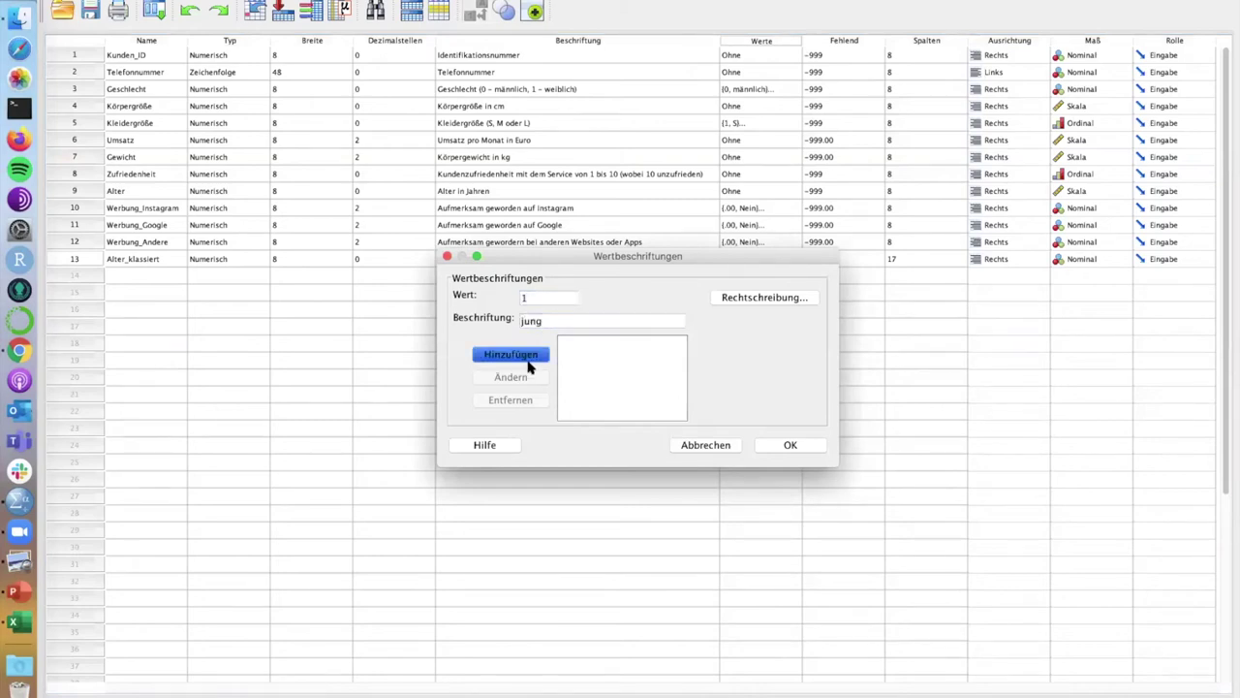
Add the value label "mittel (21-30" for the value 2
{"action": "left_click", "coordinate": [541, 300]}
{"action": "type", "text": "2"}
{"action": "left_click", "coordinate": [552, 319]}
{"action": "type", "text": "mit"}
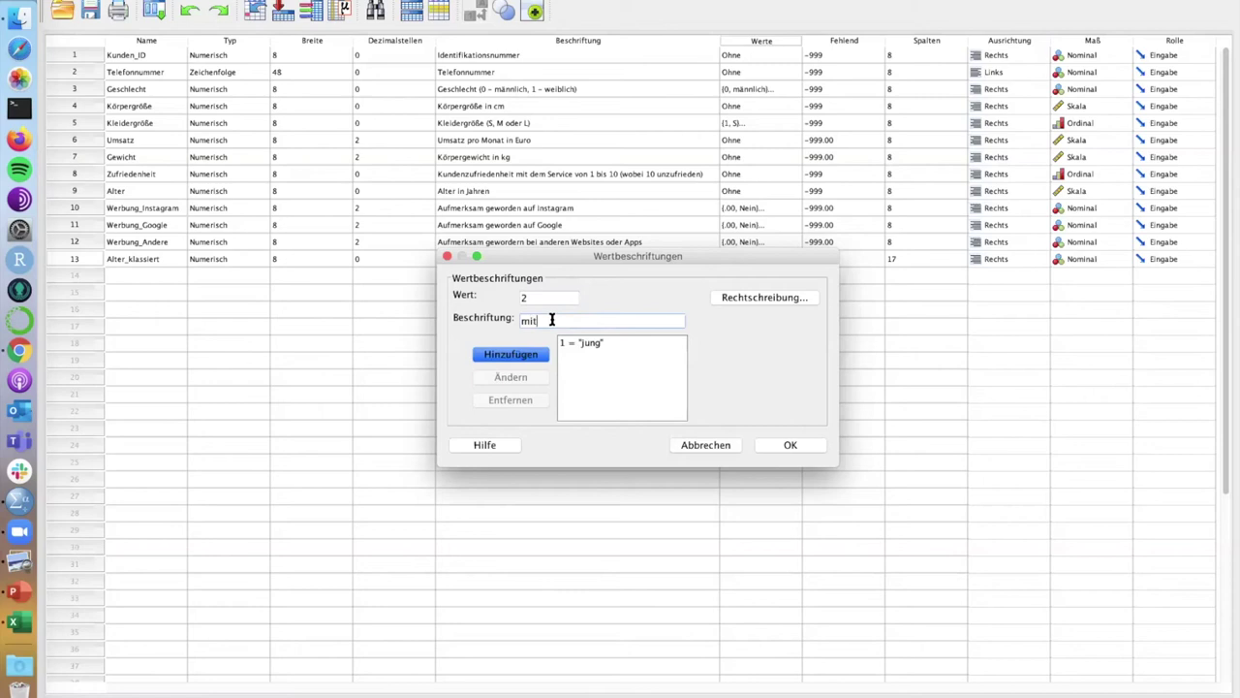
{"action": "type", "text": "tel ("}
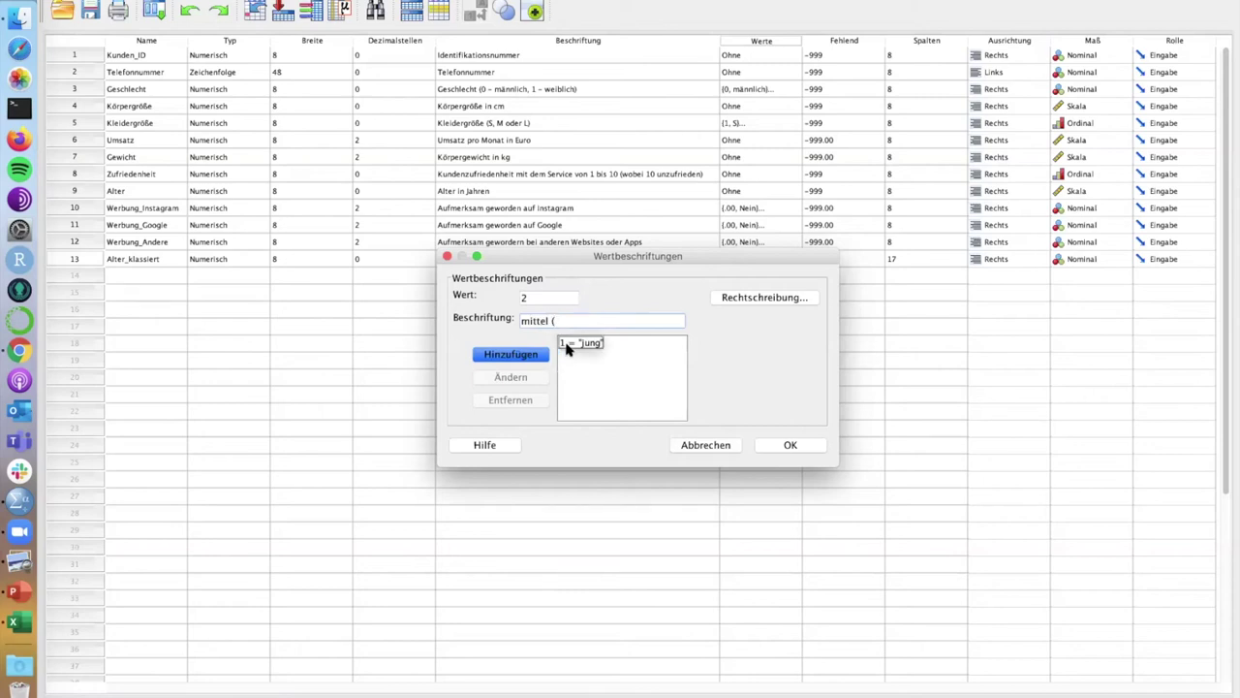
{"action": "type", "text": "20-30"}
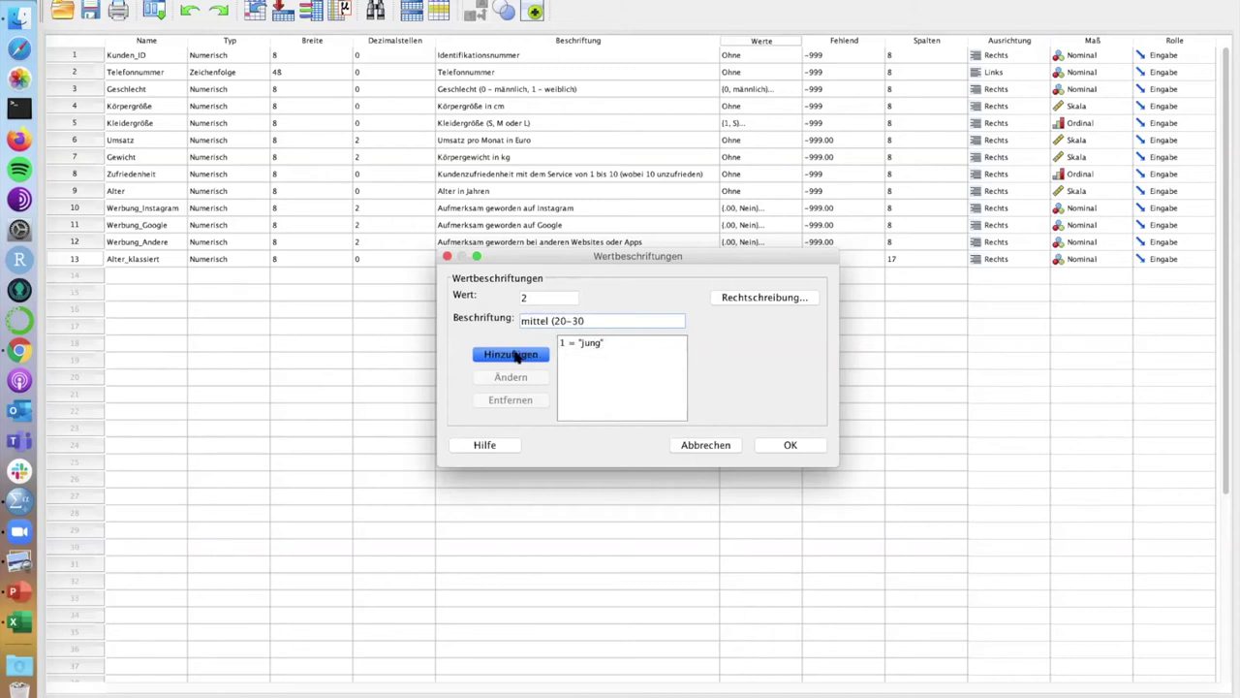
{"action": "left_click", "coordinate": [570, 319]}
{"action": "key", "text": "BackSpace"}
{"action": "type", "text": "1"}
{"action": "left_click", "coordinate": [532, 356]}
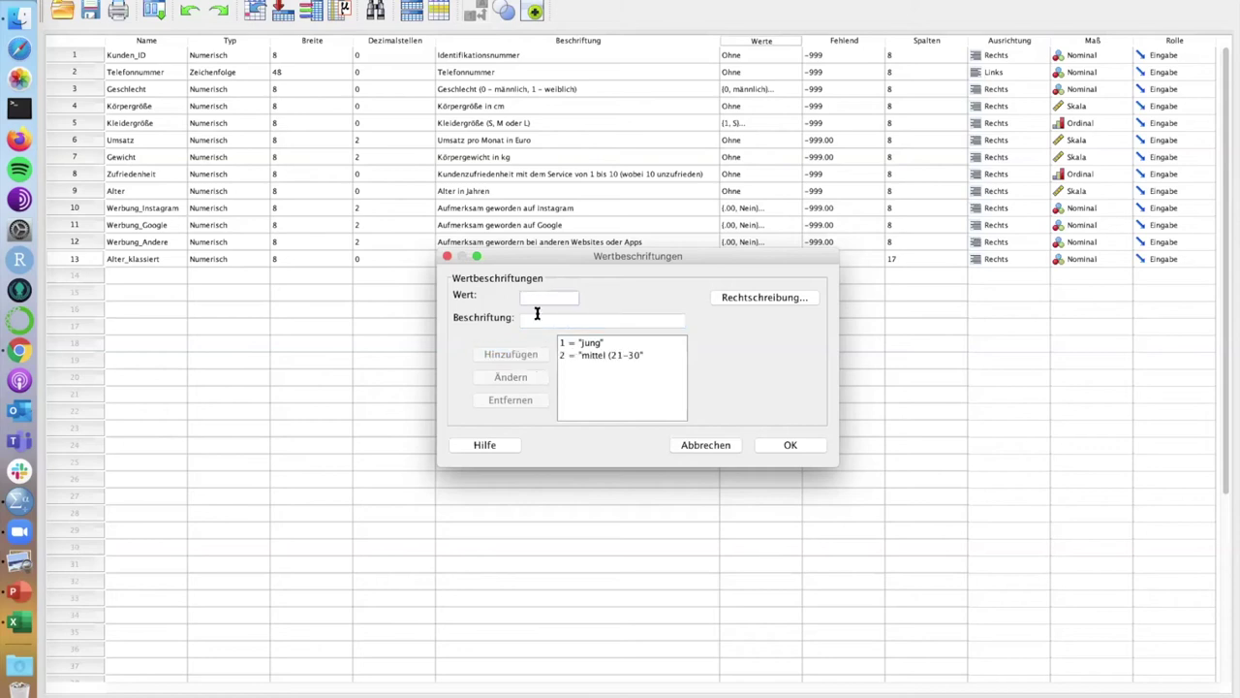
Add the value label "31 und älter" for the value 3
{"action": "type", "text": "3"}
{"action": "left_click", "coordinate": [533, 319]}
{"action": "type", "text": "31 und älter"}
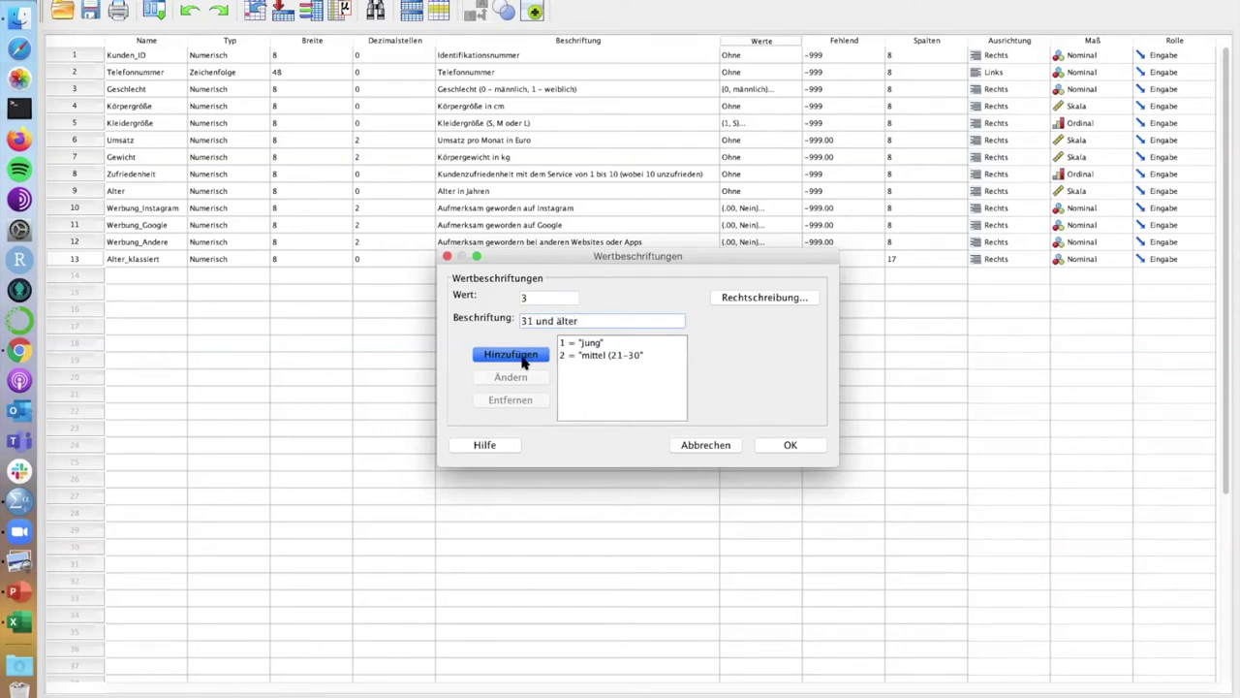
{"action": "left_click", "coordinate": [528, 355]}
Change the label of the value 1 to "jung (bis 20)"
{"action": "left_click", "coordinate": [591, 346]}
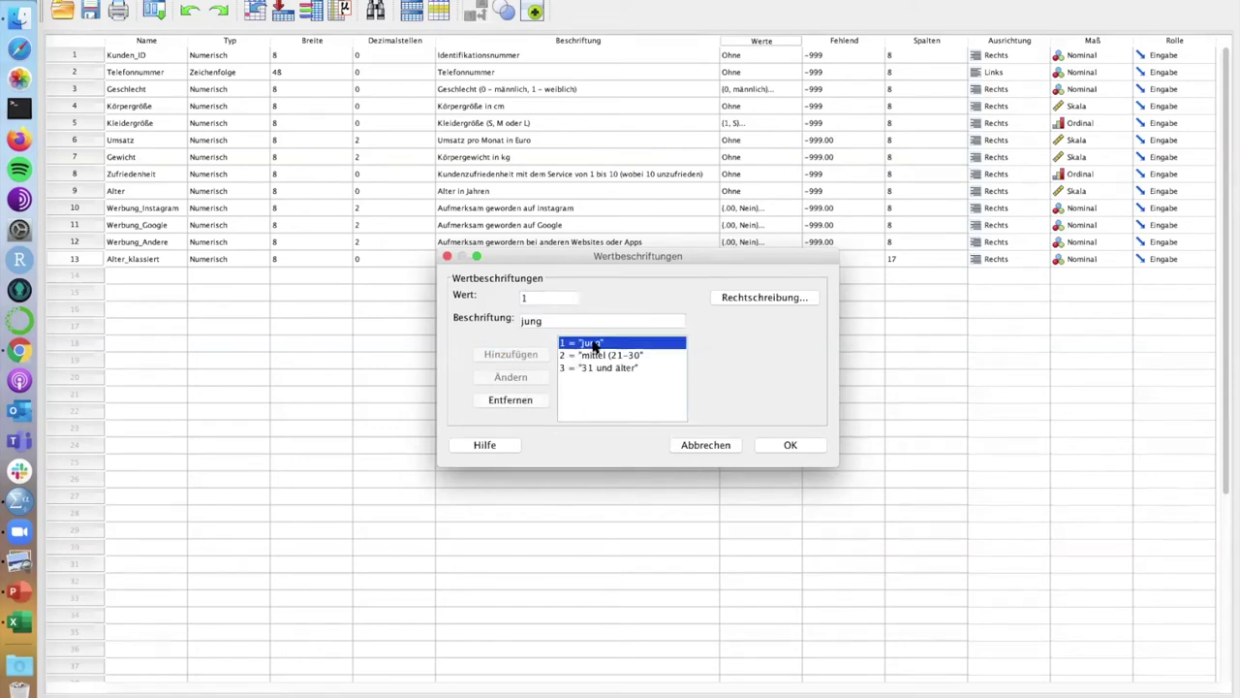
{"action": "left_click", "coordinate": [548, 321]}
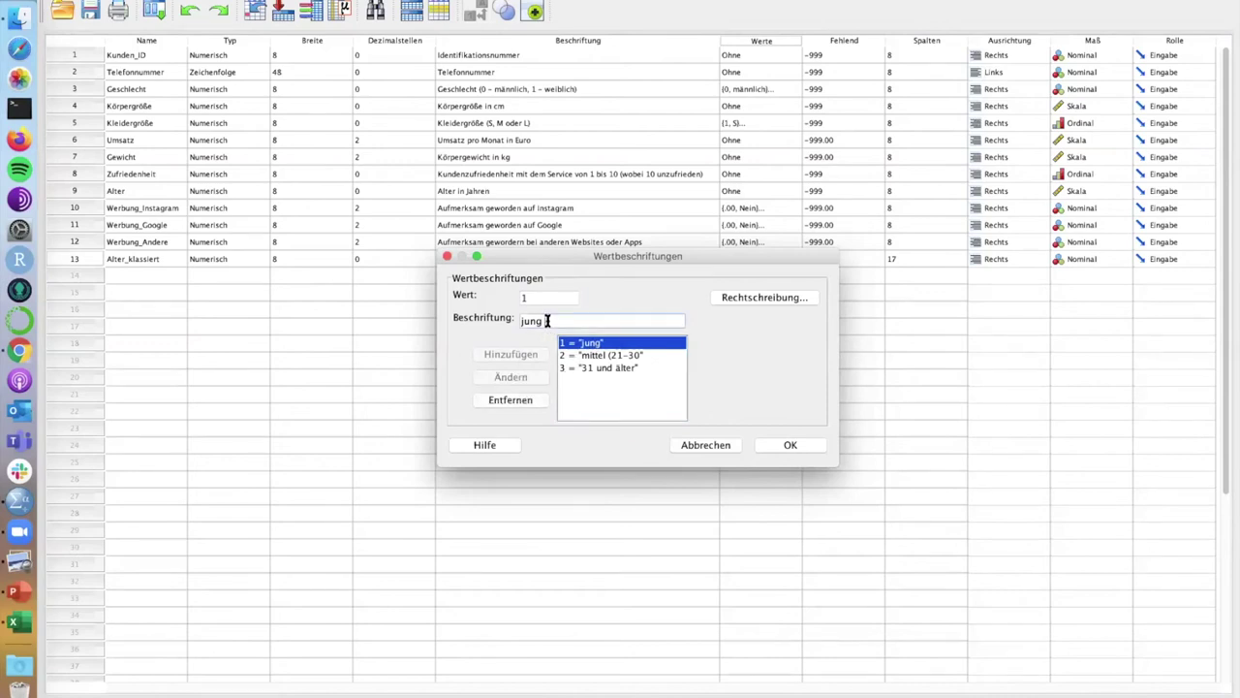
{"action": "type", "text": "(bis 20)"}
{"action": "left_click", "coordinate": [523, 377]}
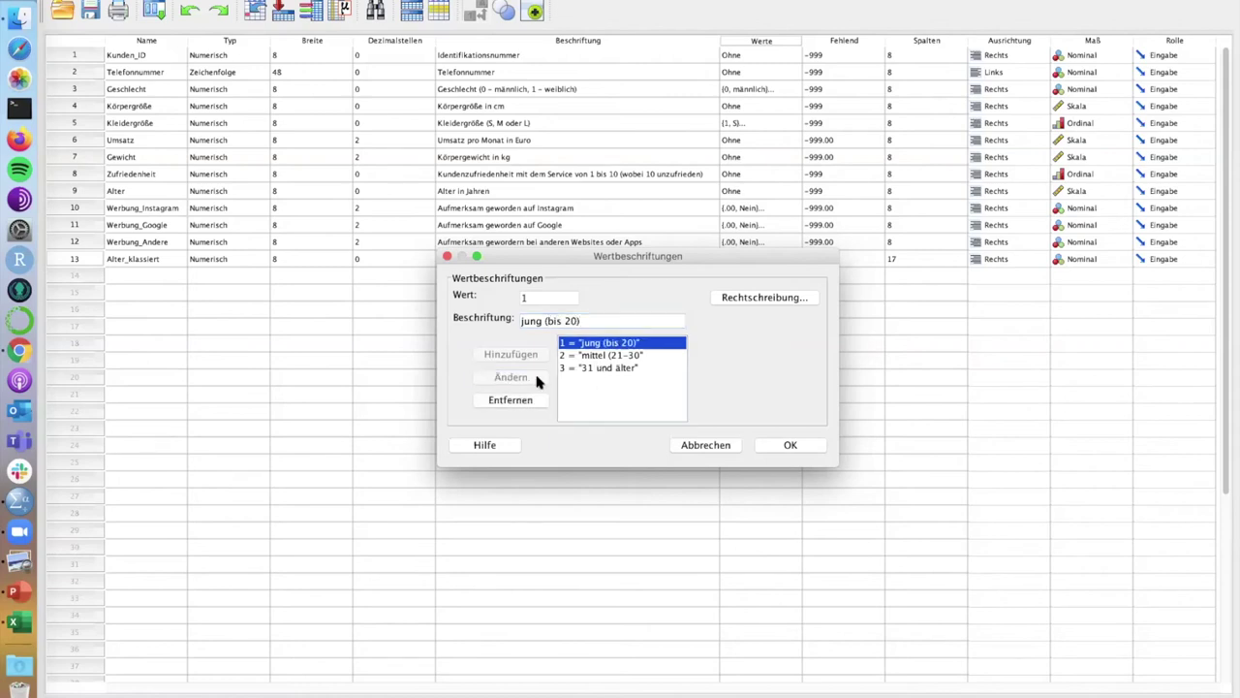
Complete the label of the value 2 with a closing parenthesis so it reads "mittel (21-30)"
{"action": "left_click", "coordinate": [621, 356]}
{"action": "left_click", "coordinate": [590, 319]}
{"action": "type", "text": ")"}
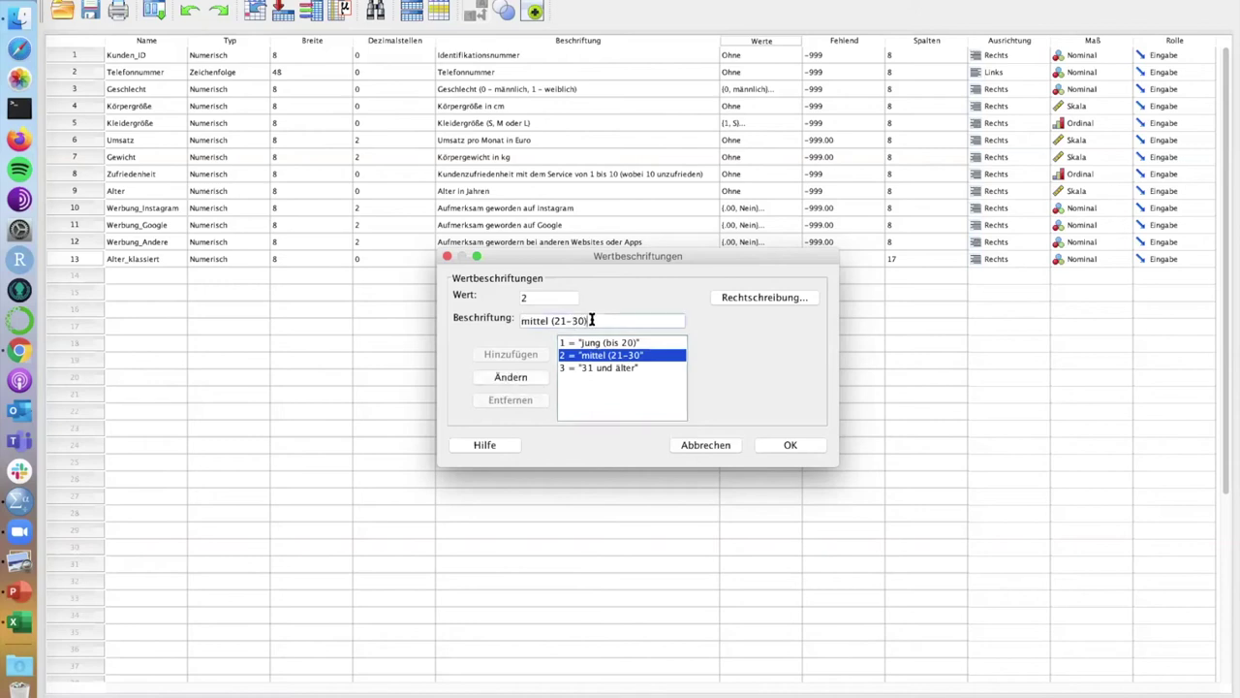
{"action": "left_click", "coordinate": [531, 377]}
Change the label of the value 3 to "alt (31 und älter)" and accept the value labels
{"action": "left_click", "coordinate": [630, 368]}
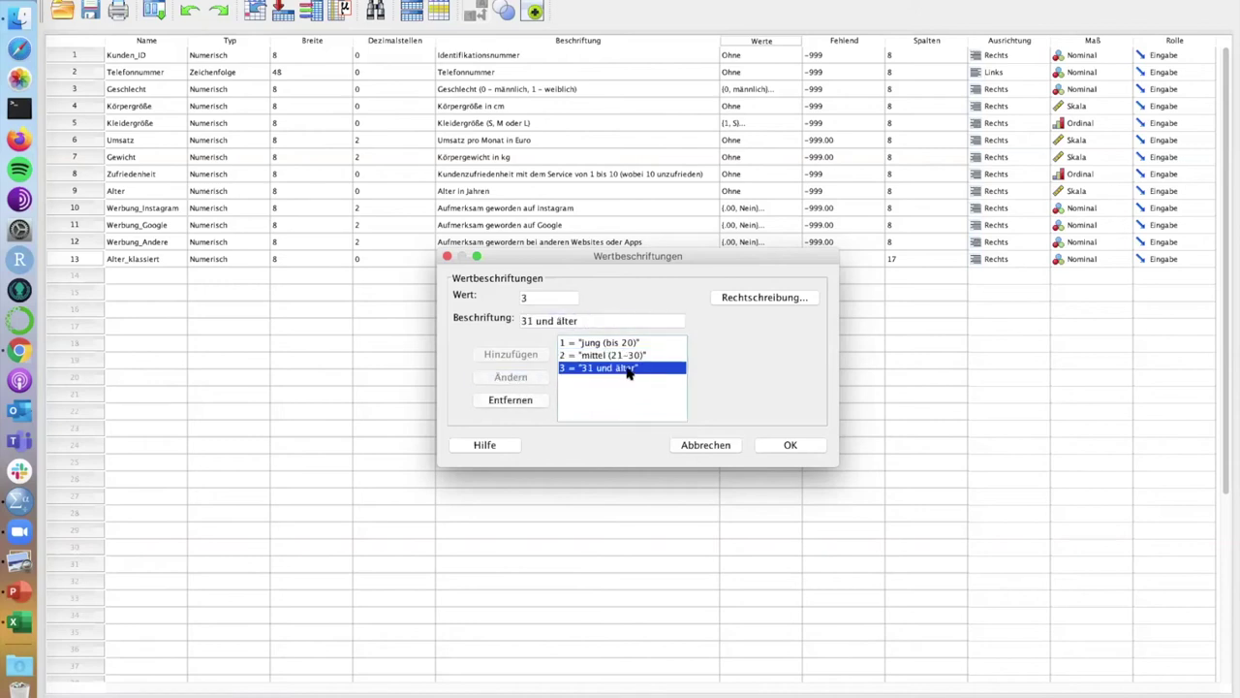
{"action": "left_click", "coordinate": [523, 320]}
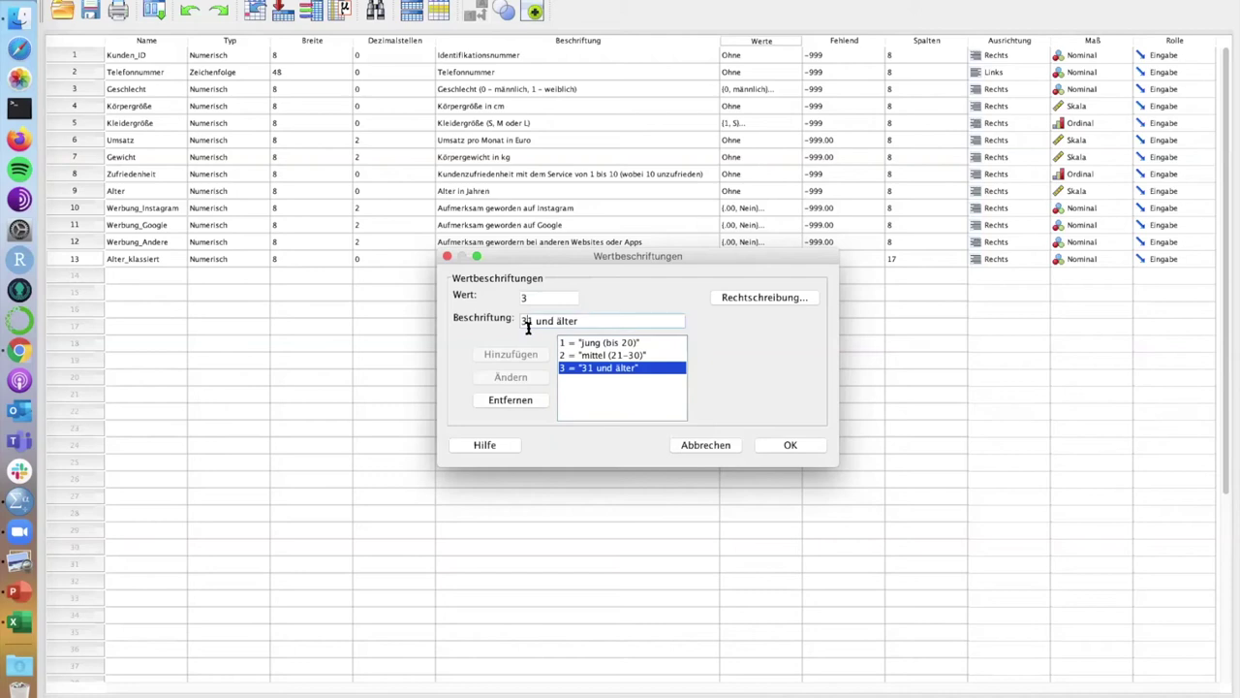
{"action": "type", "text": "alt ("}
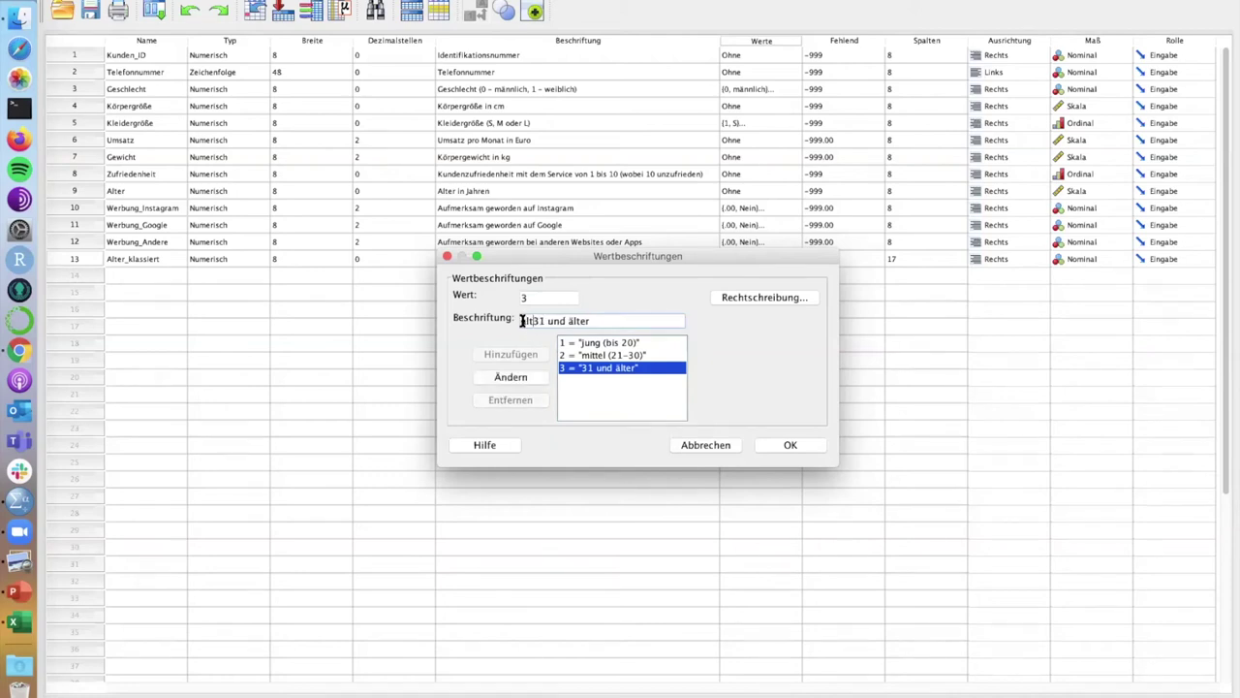
{"action": "type", "text": ")"}
{"action": "left_click", "coordinate": [530, 384]}
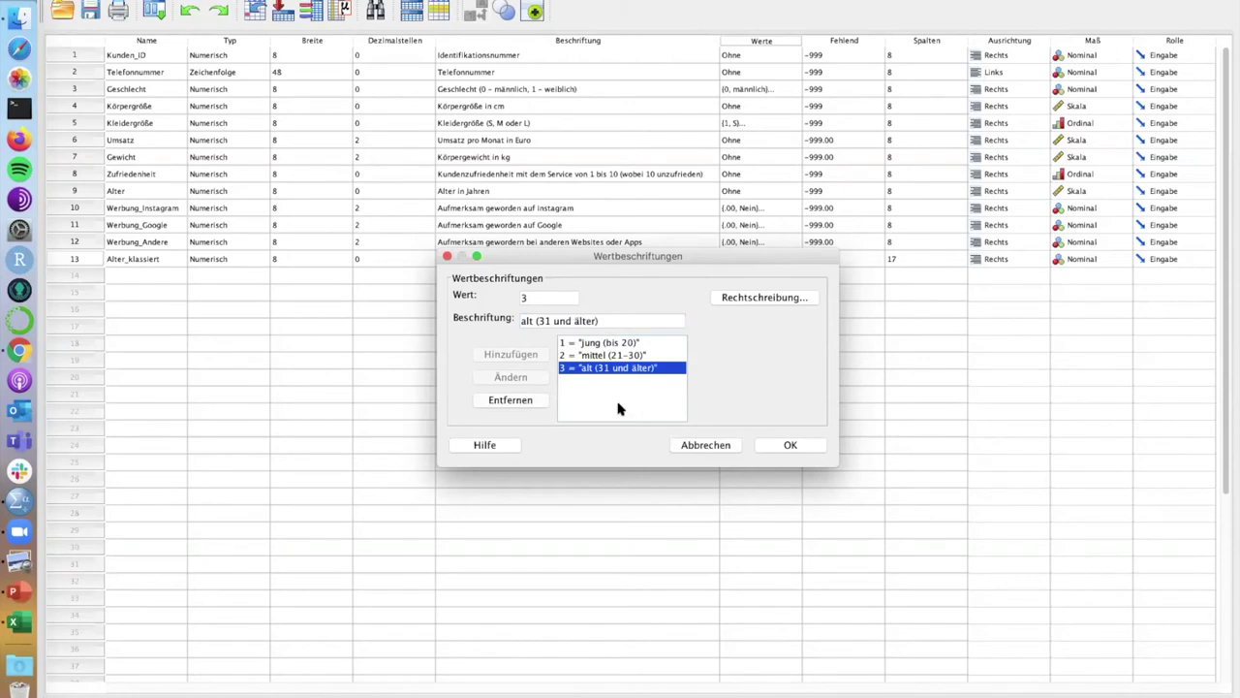
{"action": "left_click", "coordinate": [775, 446]}
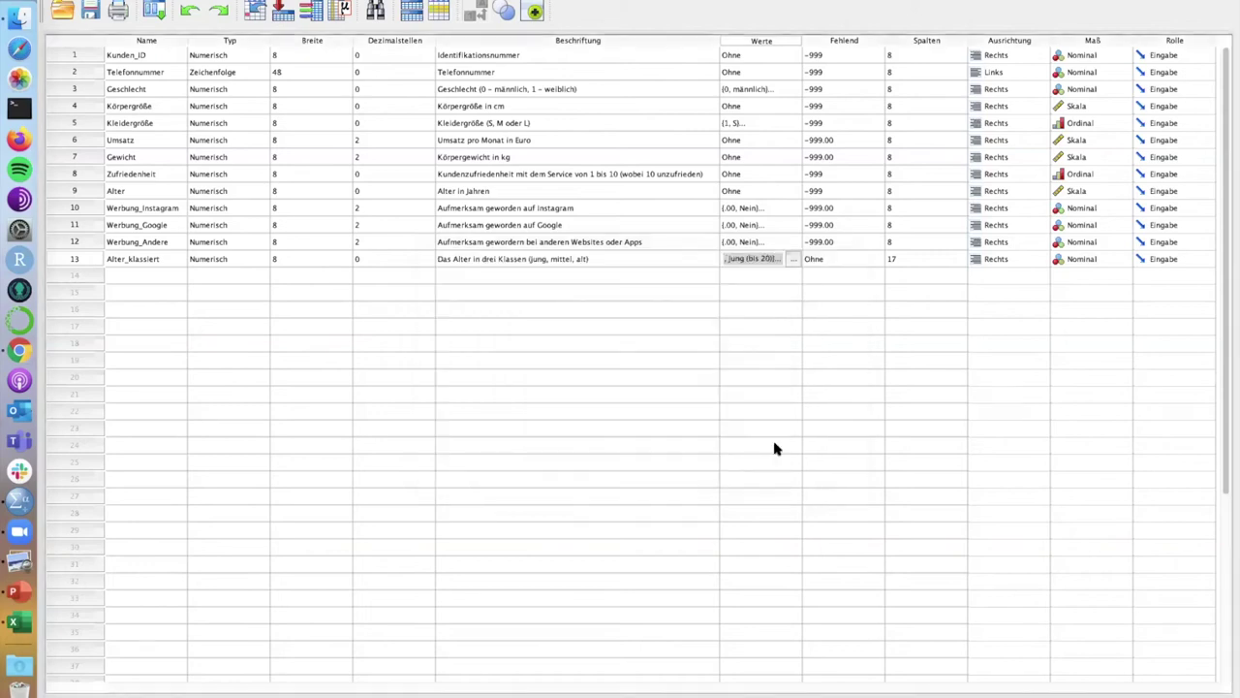
Return to the data view and examine the Körpergröße and Gewicht columns
{"action": "double_click", "coordinate": [76, 259]}
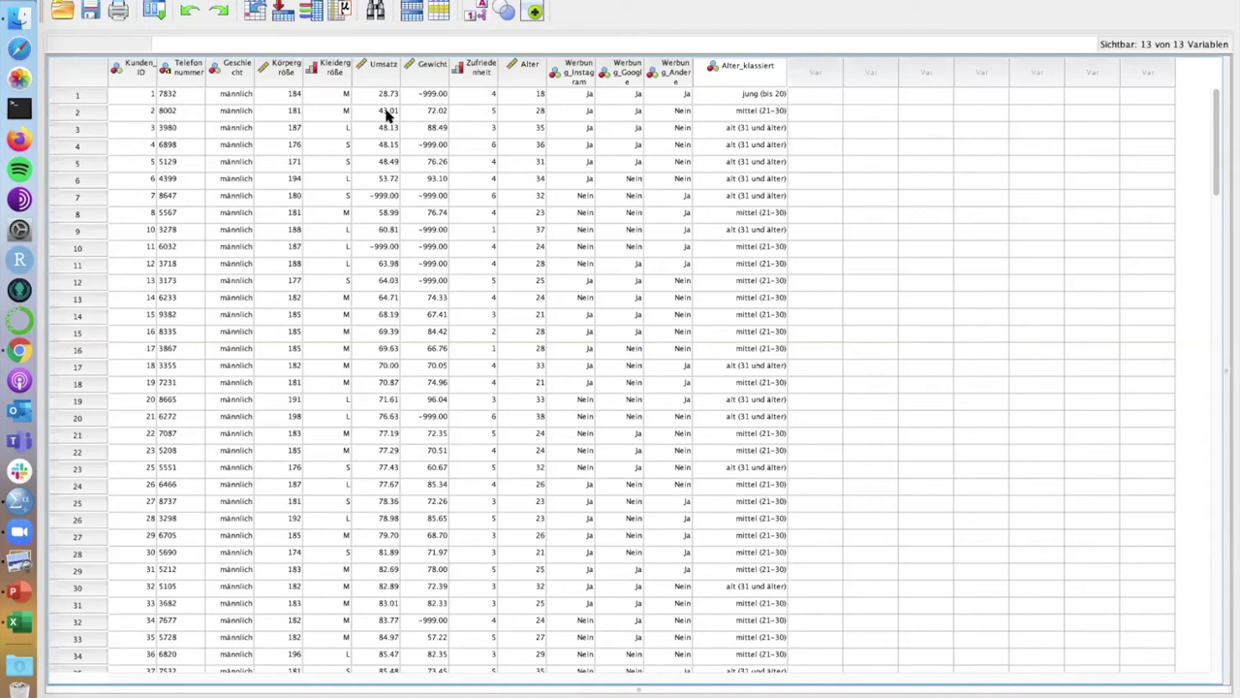
{"action": "left_click", "coordinate": [287, 80]}
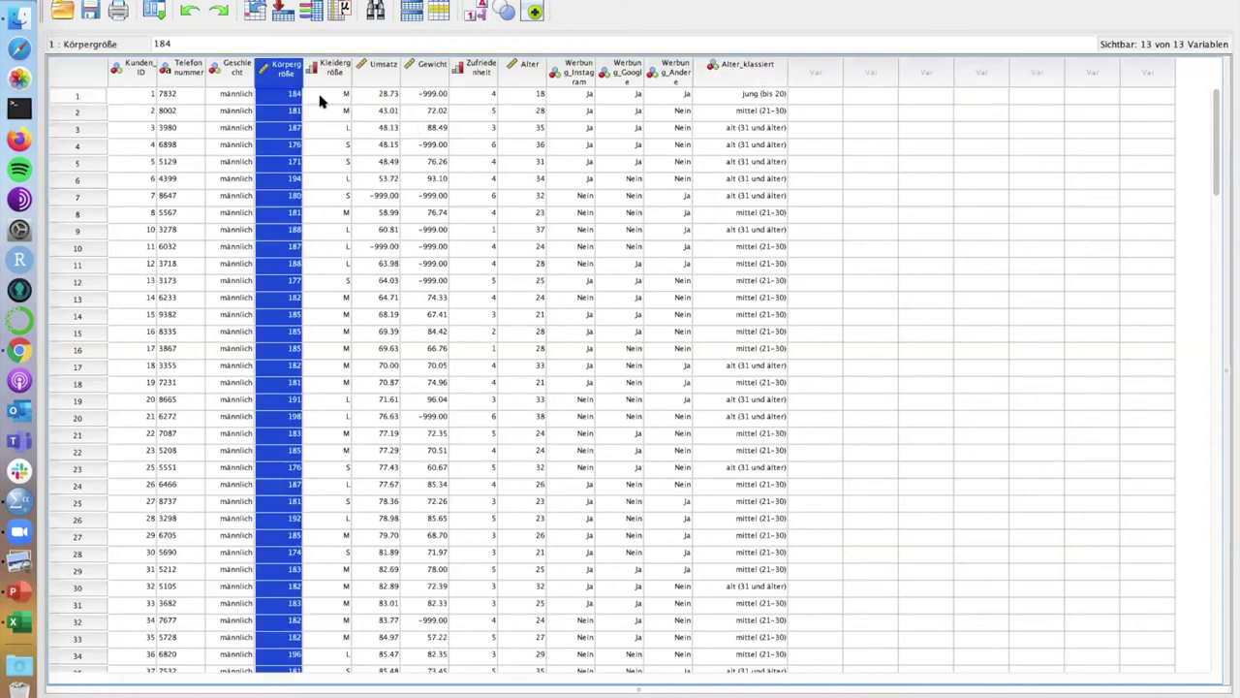
{"action": "left_click", "coordinate": [424, 68]}
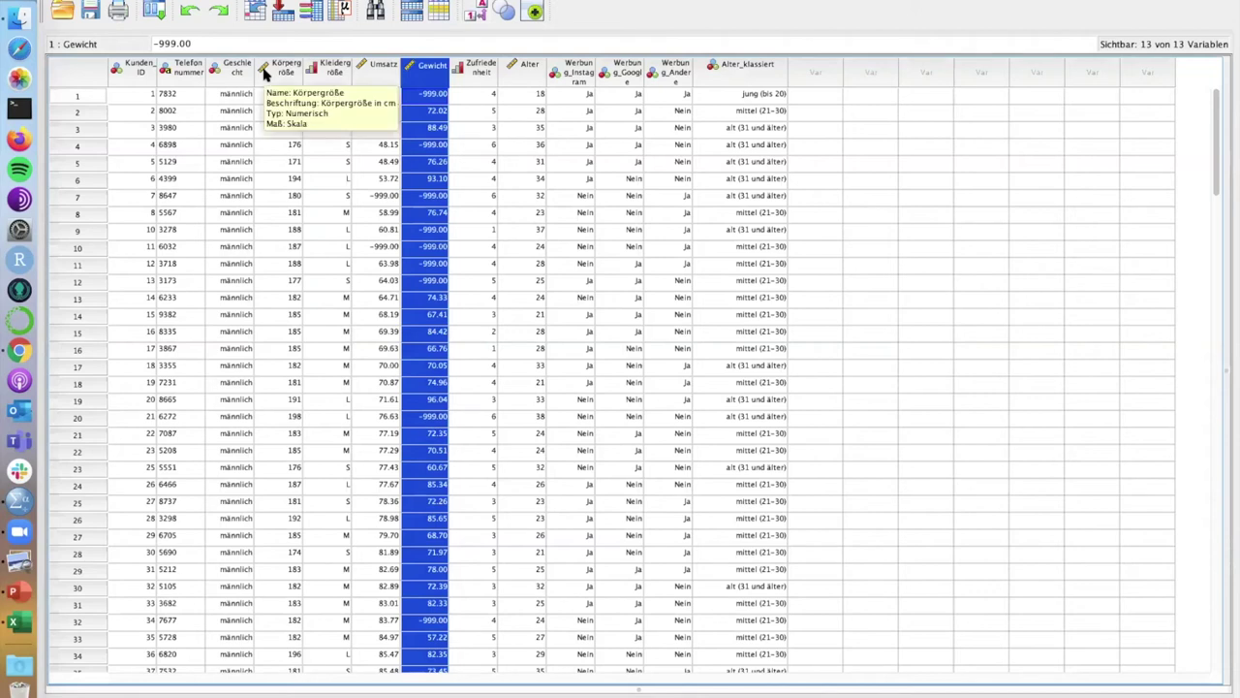
Start computing a new variable and show the source variables by name instead of by label
{"action": "left_click", "coordinate": [276, 75]}
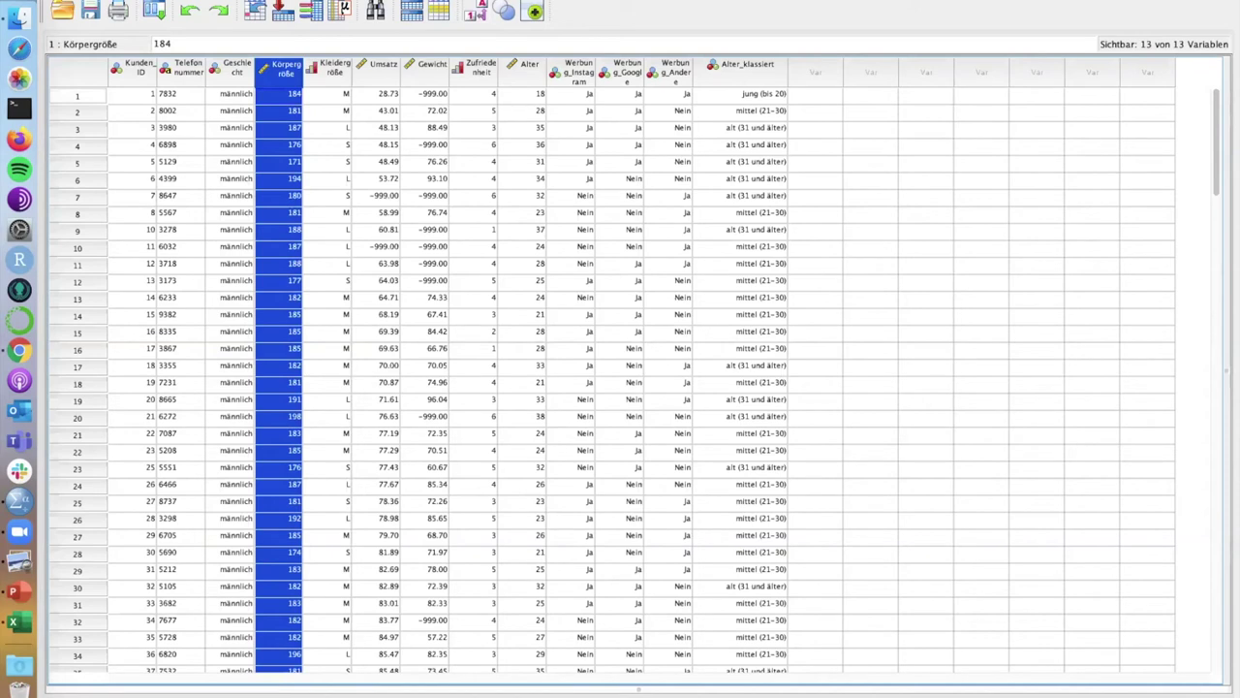
{"action": "left_click", "coordinate": [354, 0]}
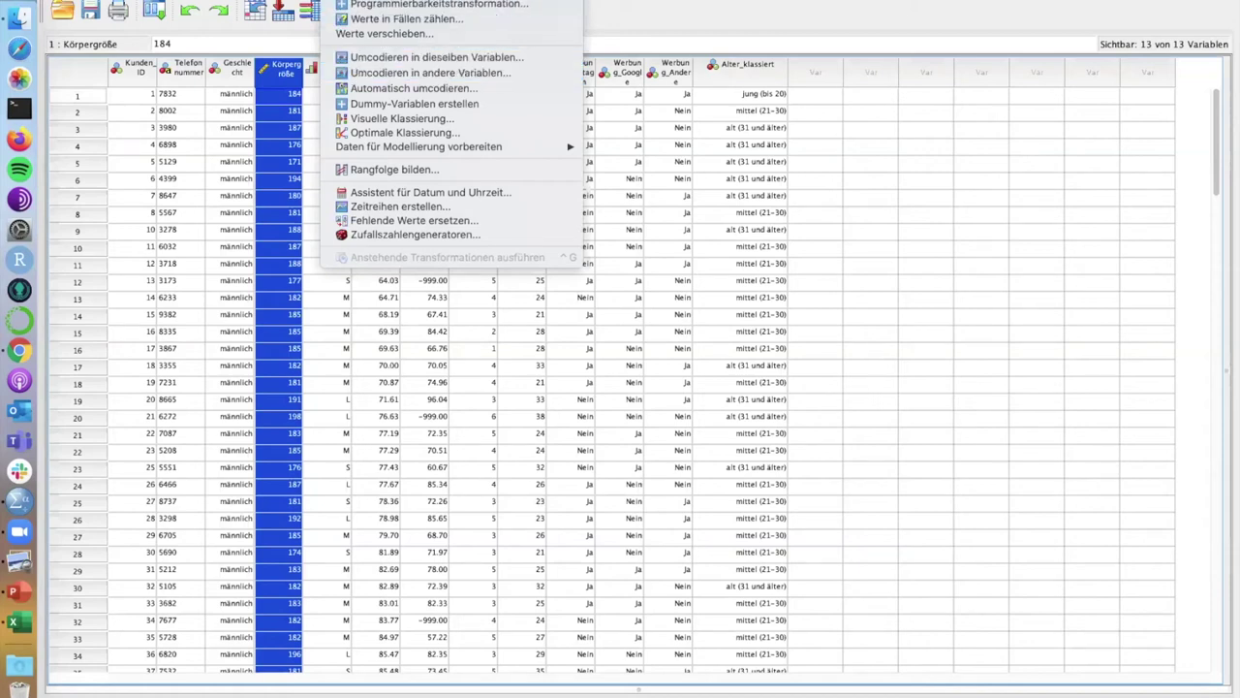
{"action": "left_click", "coordinate": [436, 0]}
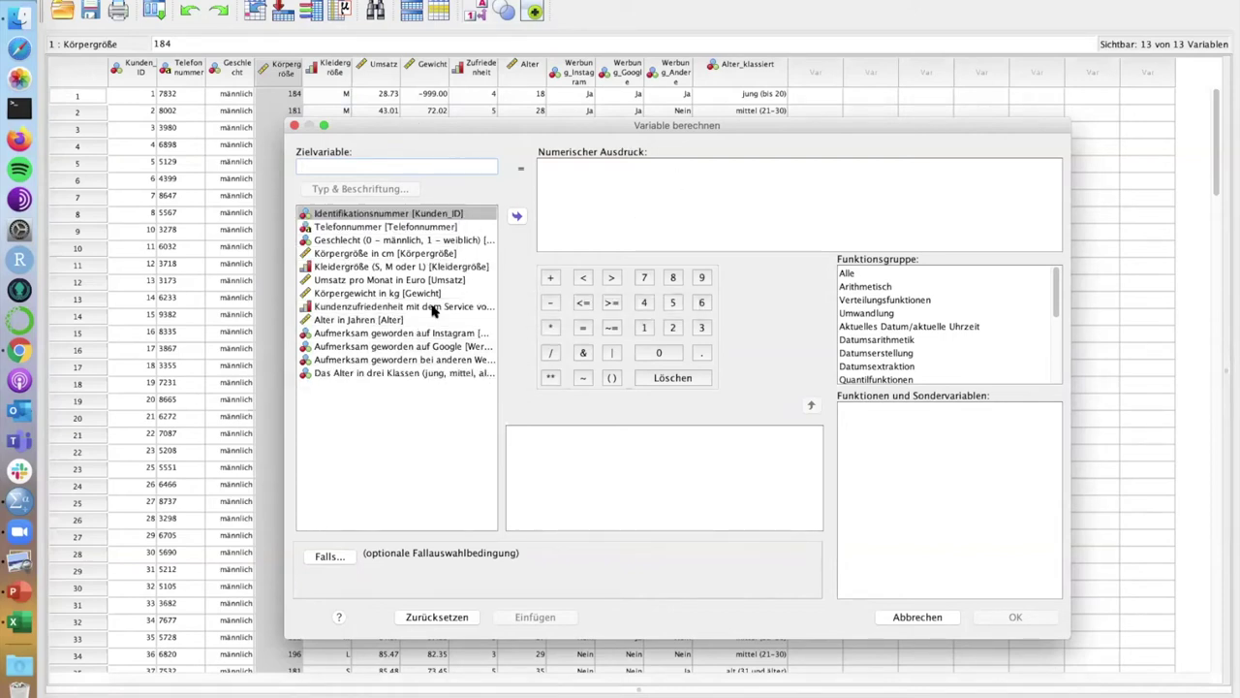
{"action": "right_click", "coordinate": [361, 408]}
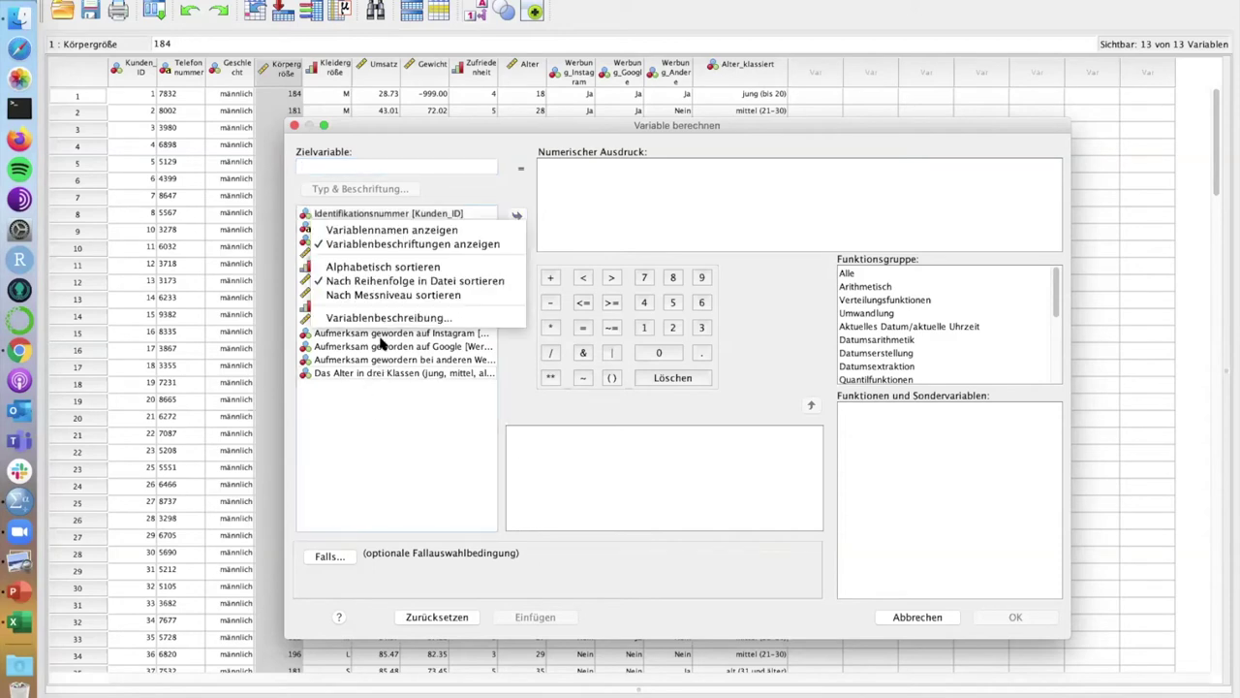
{"action": "left_click", "coordinate": [393, 231]}
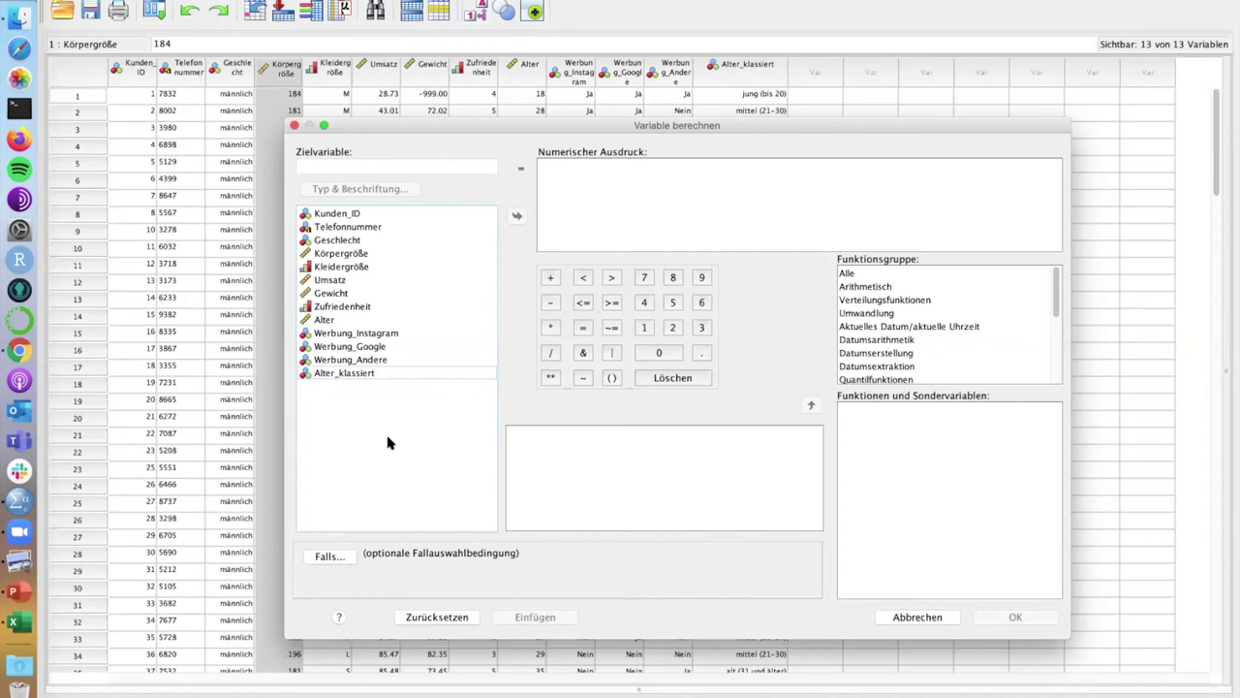
Build the numeric expression Körpergröße / 100 from the height variable
{"action": "left_click", "coordinate": [347, 256]}
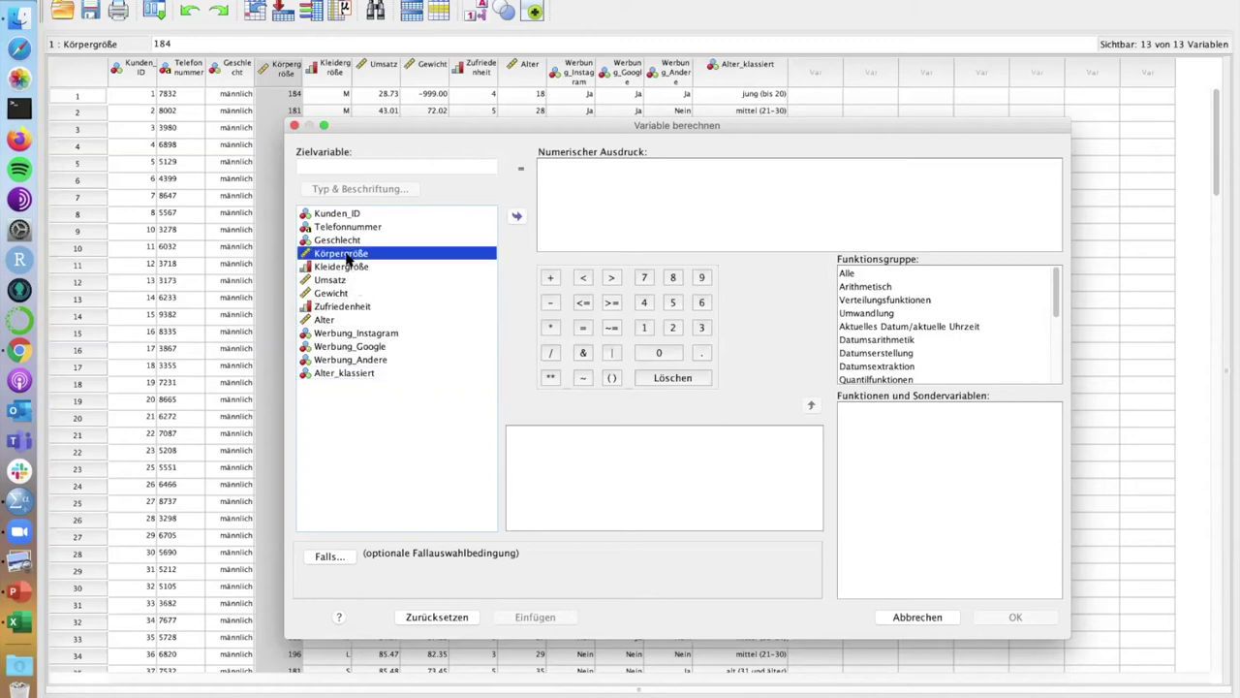
{"action": "left_click", "coordinate": [584, 215]}
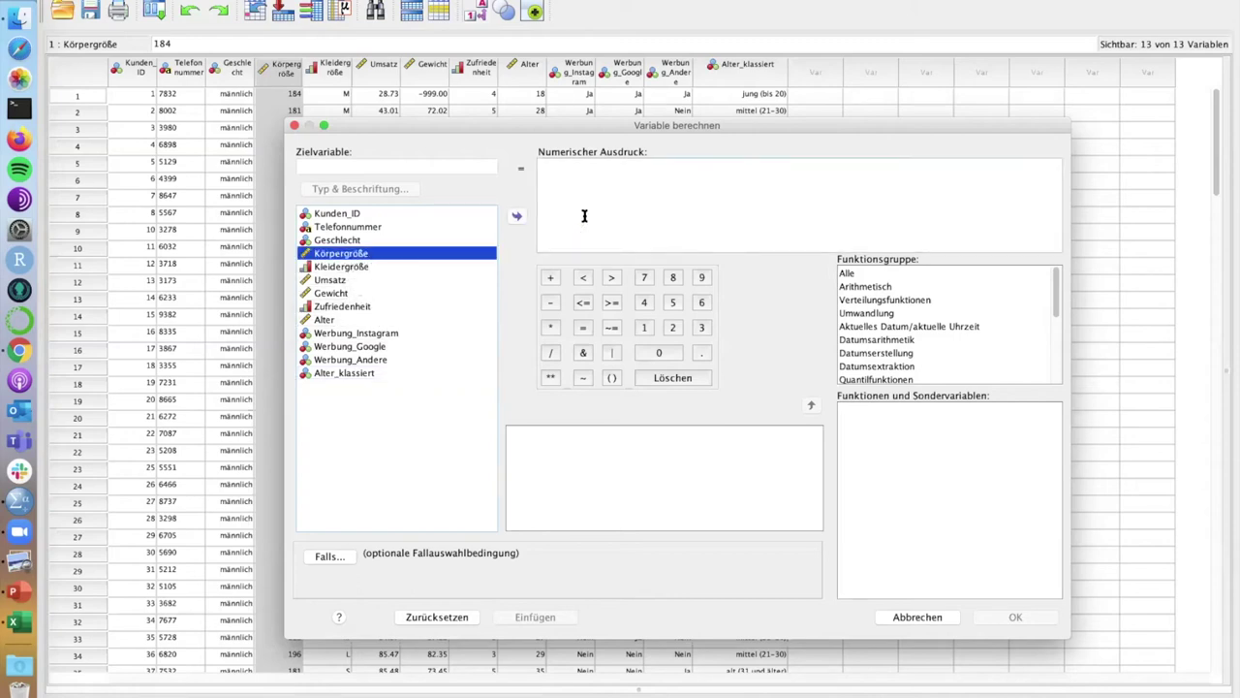
{"action": "left_click_drag", "start_coordinate": [372, 256], "coordinate": [566, 175]}
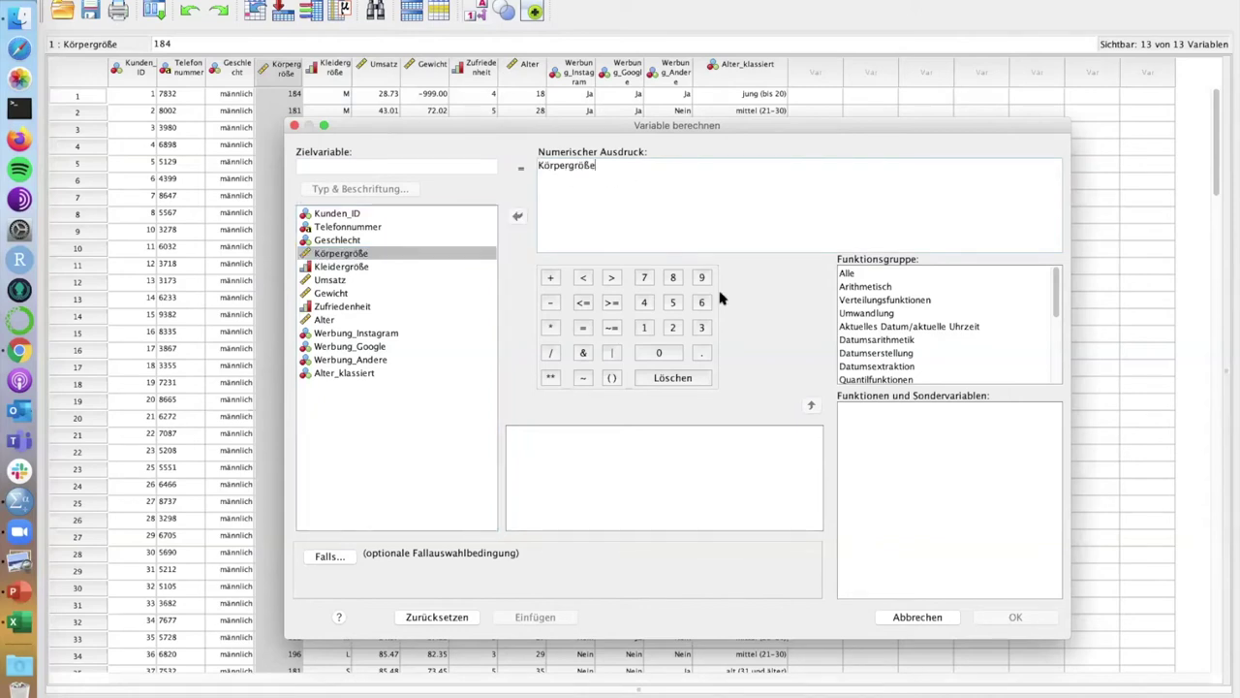
{"action": "type", "text": "/ 100"}
Name the target variable Körpergröße_meter and run the computation
{"action": "left_click", "coordinate": [396, 166]}
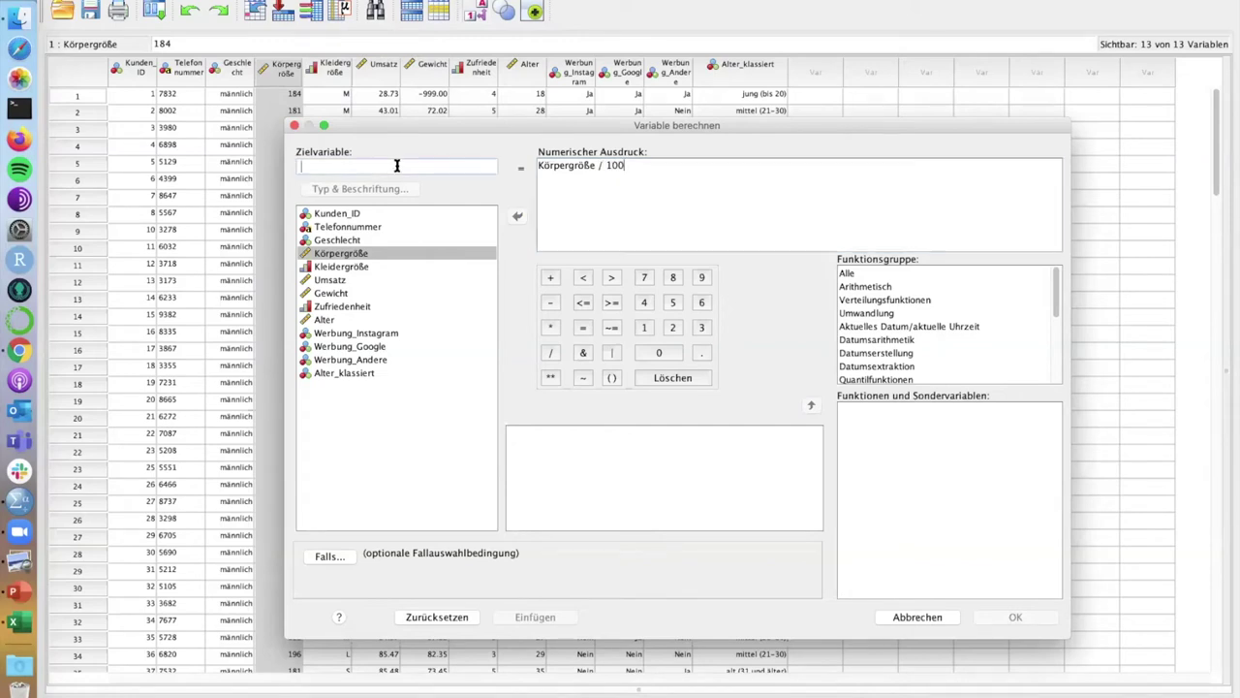
{"action": "type", "text": "K"}
{"action": "key", "text": "BackSpace"}
{"action": "type", "text": "Körper"}
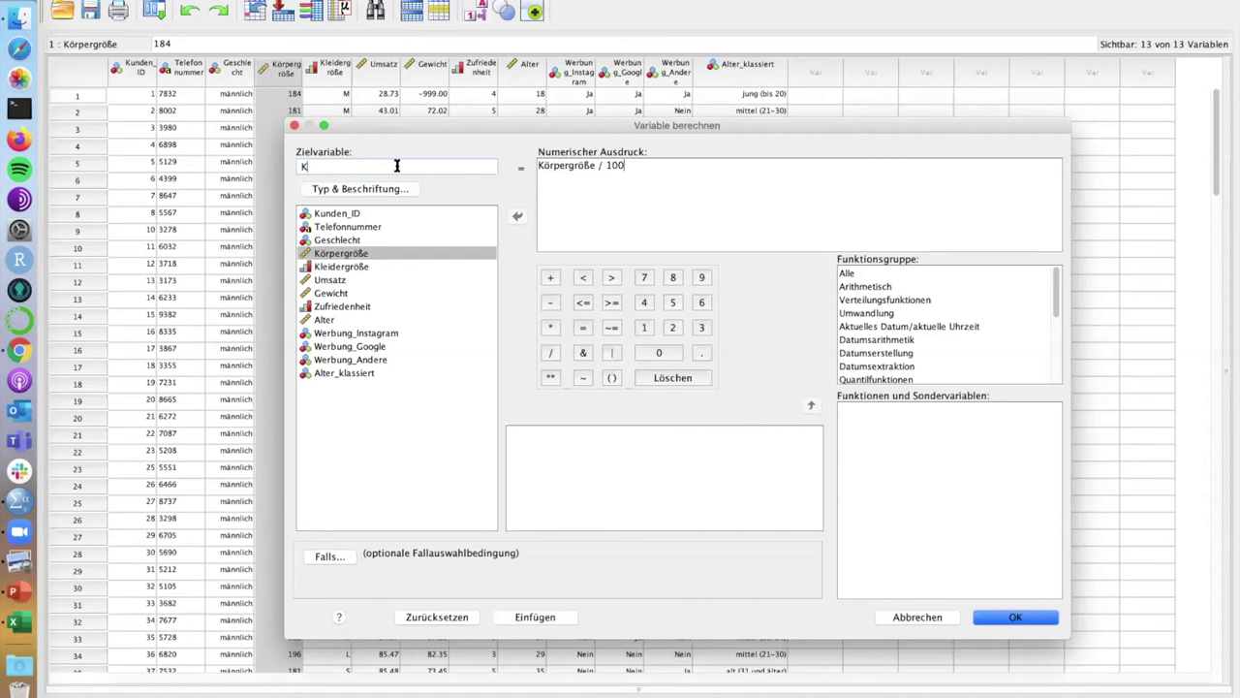
{"action": "type", "text": "größe_meter"}
{"action": "left_click", "coordinate": [996, 616]}
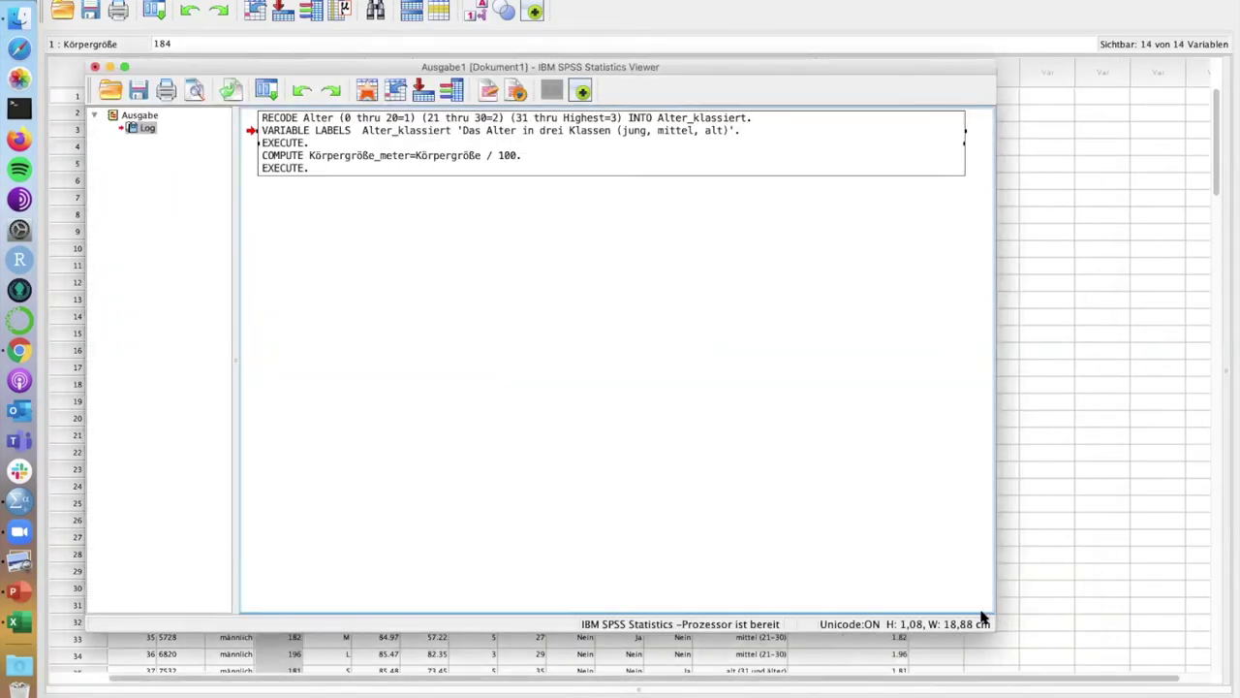
Return to the data view and narrow the column of the new variable Körpergröße_meter
{"action": "left_click", "coordinate": [338, 161]}
{"action": "left_click", "coordinate": [532, 10]}
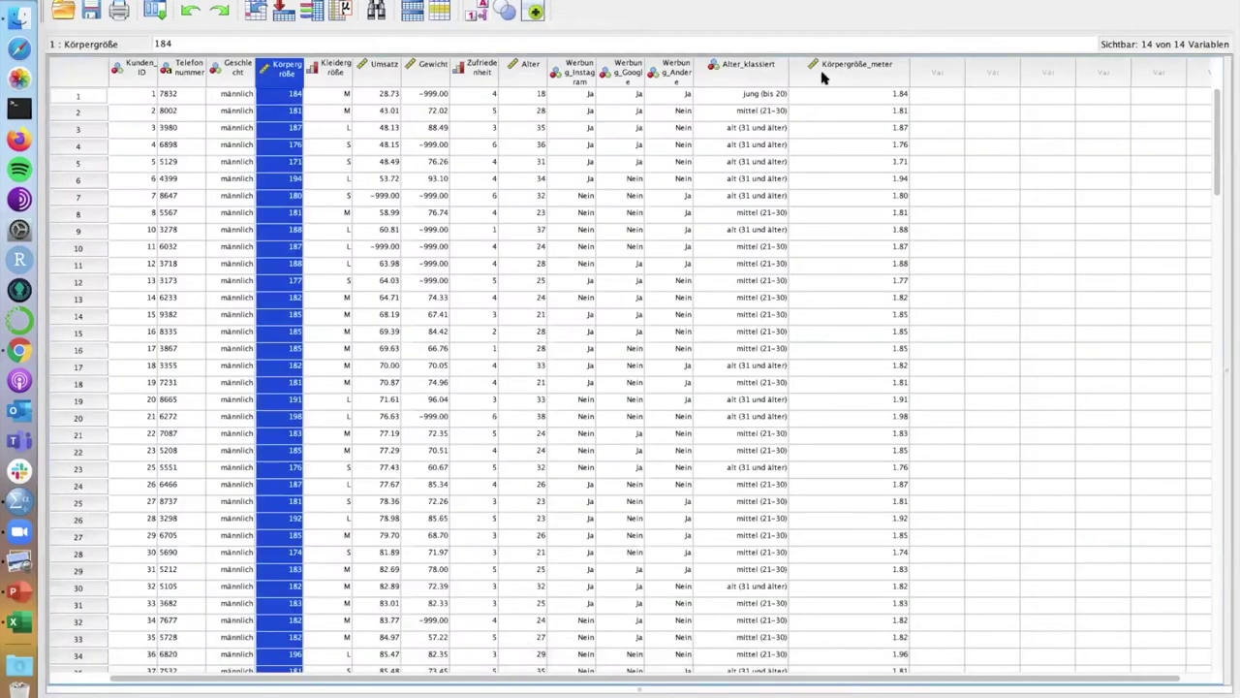
{"action": "left_click", "coordinate": [857, 66]}
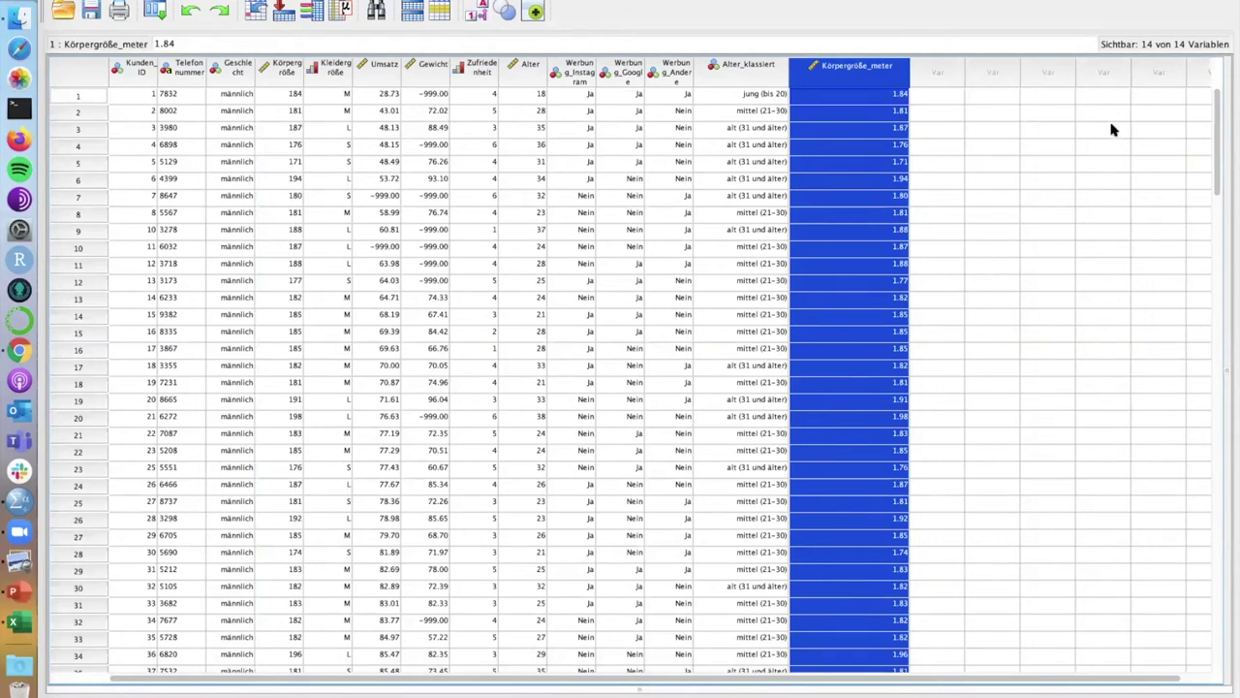
{"action": "left_click_drag", "start_coordinate": [909, 65], "coordinate": [862, 68]}
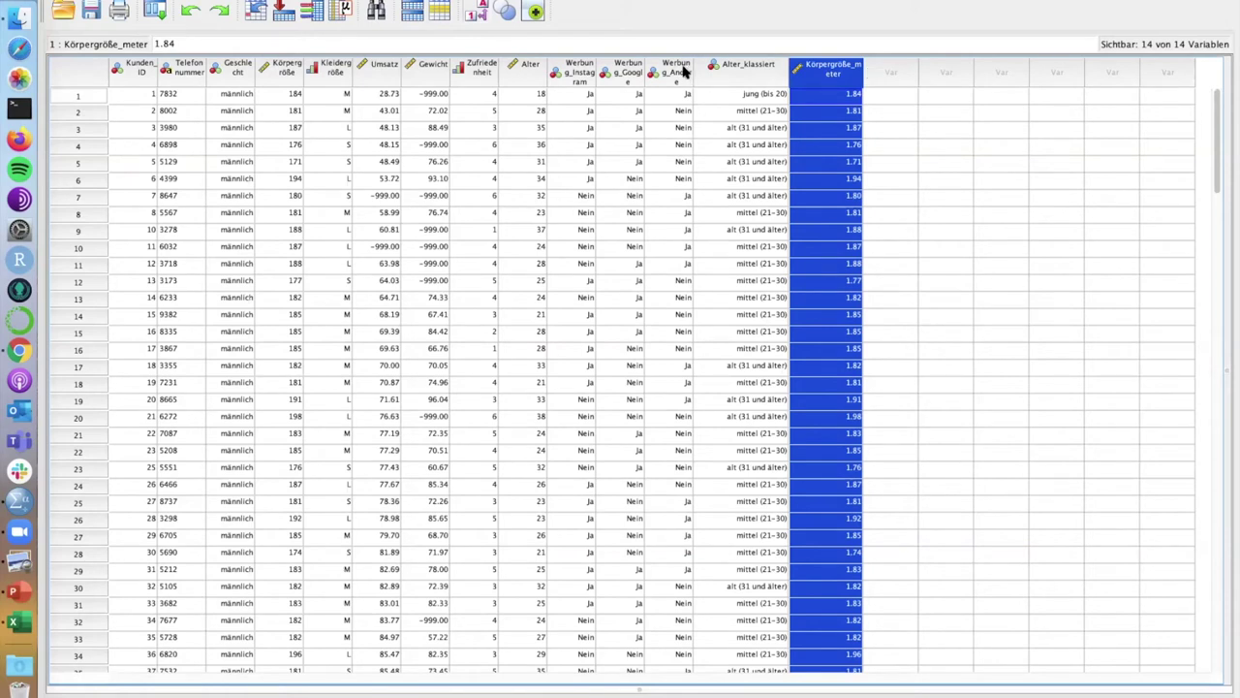
Start another variable computation with the target variable bmi and clear the previous numeric expression
{"action": "left_click", "coordinate": [416, 2]}
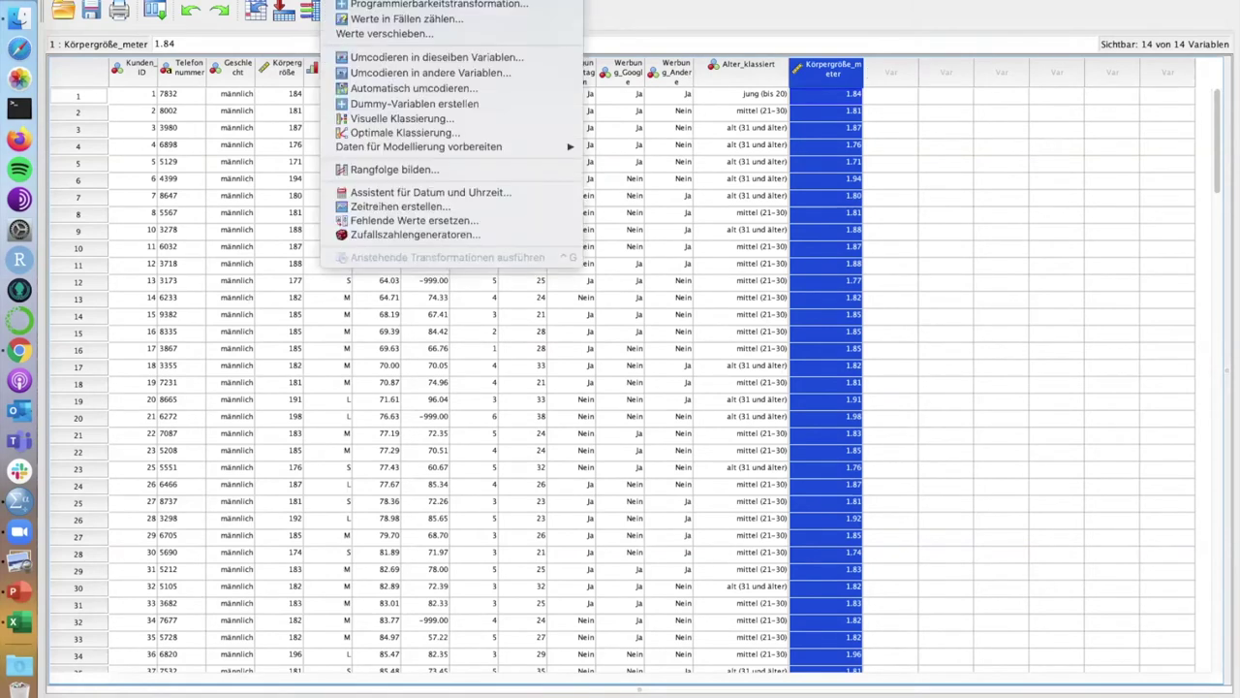
{"action": "left_click", "coordinate": [417, 0]}
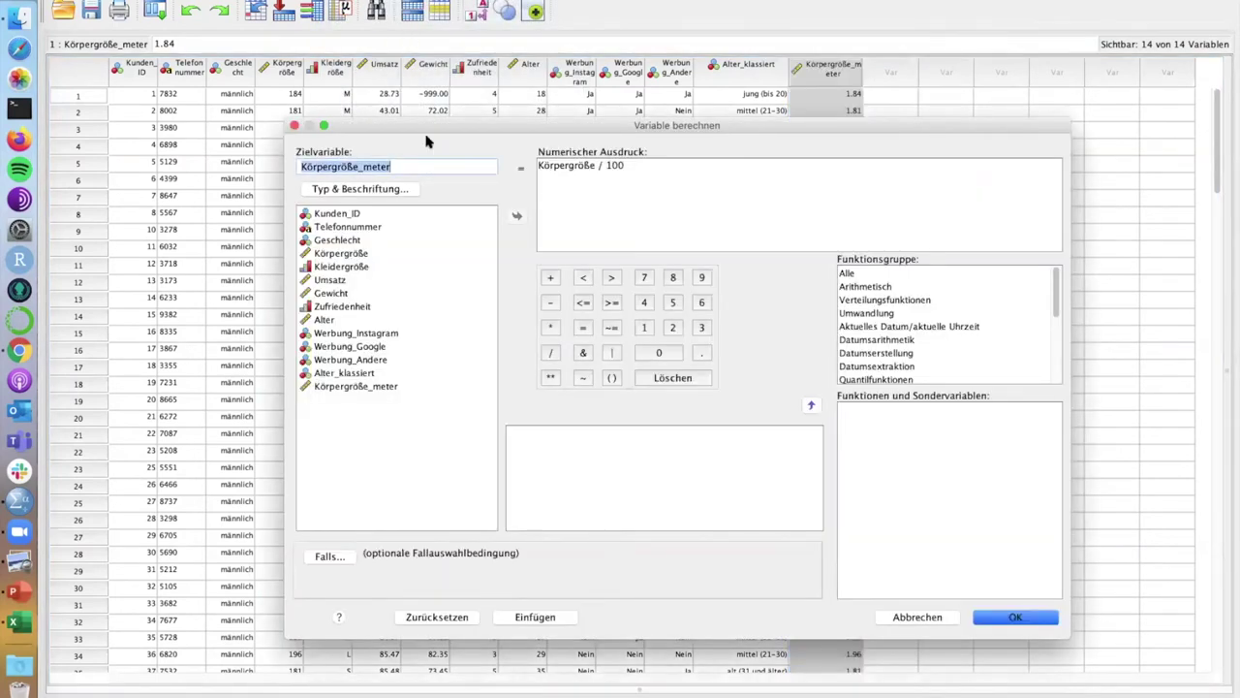
{"action": "type", "text": "bmi"}
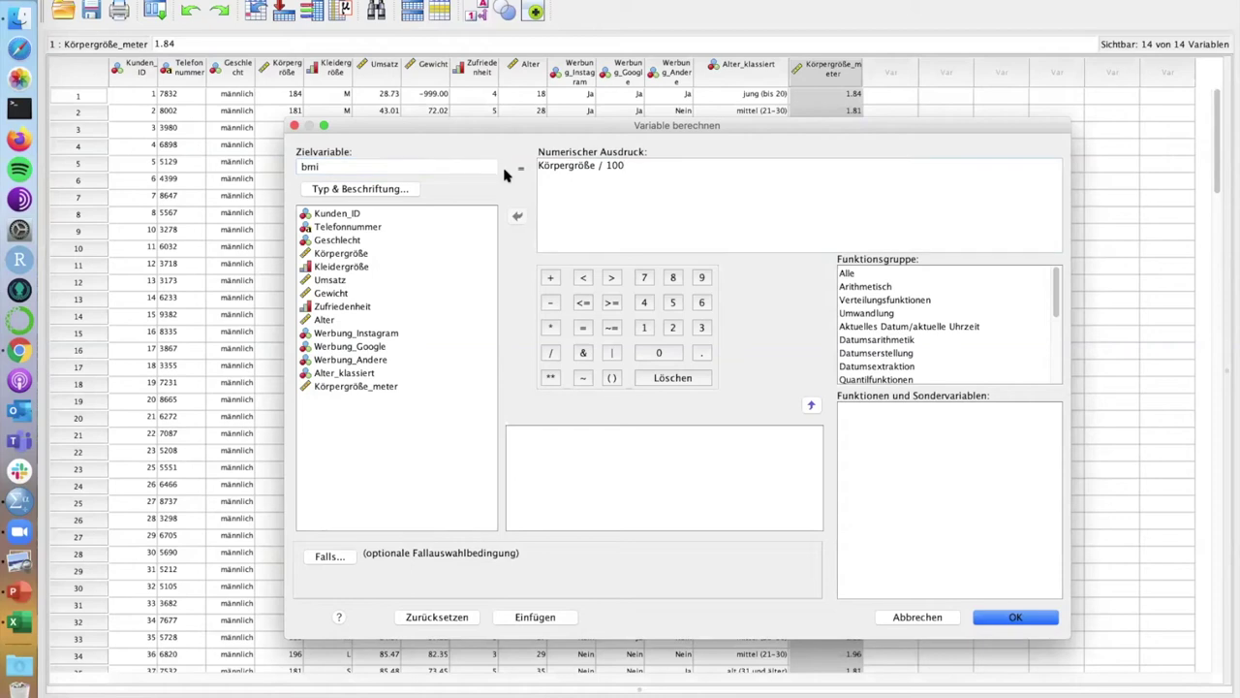
{"action": "triple_click", "coordinate": [704, 191]}
{"action": "key", "text": "BackSpace"}
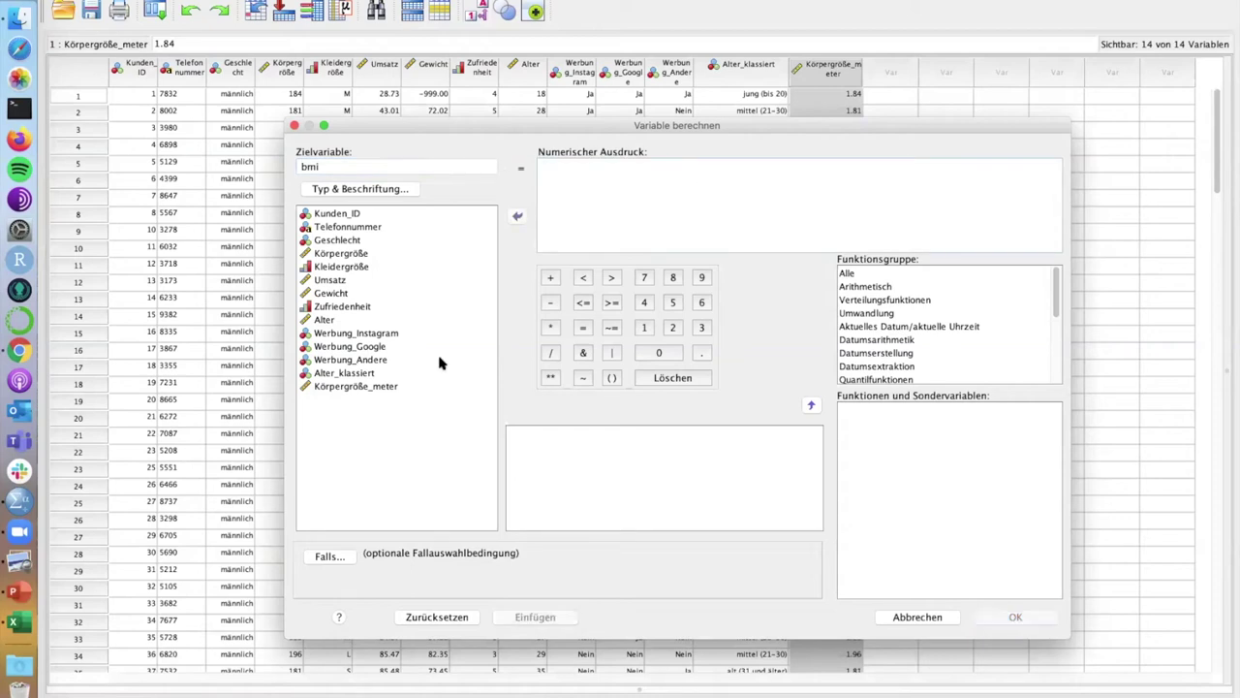
Enter the expression Gewicht / Körpergröße_meter**2 for bmi and run the computation
{"action": "left_click", "coordinate": [344, 293]}
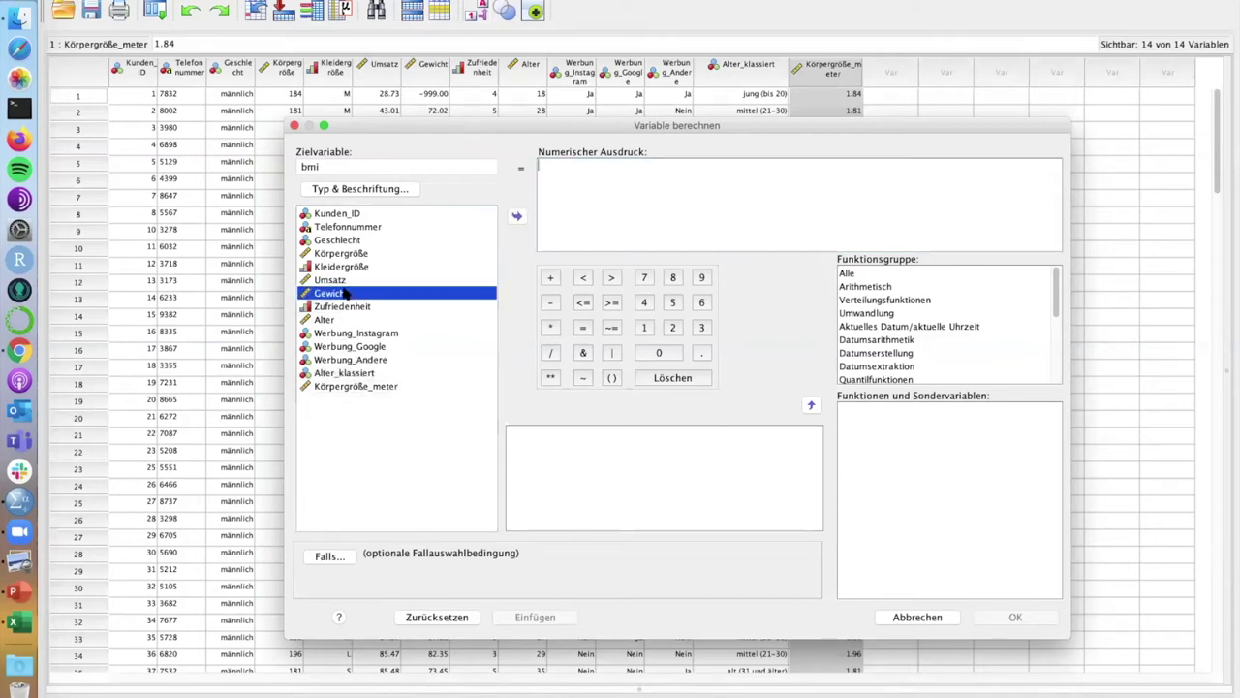
{"action": "left_click", "coordinate": [517, 217]}
{"action": "type", "text": "/"}
{"action": "left_click", "coordinate": [349, 386]}
{"action": "left_click_drag", "start_coordinate": [518, 329], "coordinate": [616, 250]}
{"action": "type", "text": "**2"}
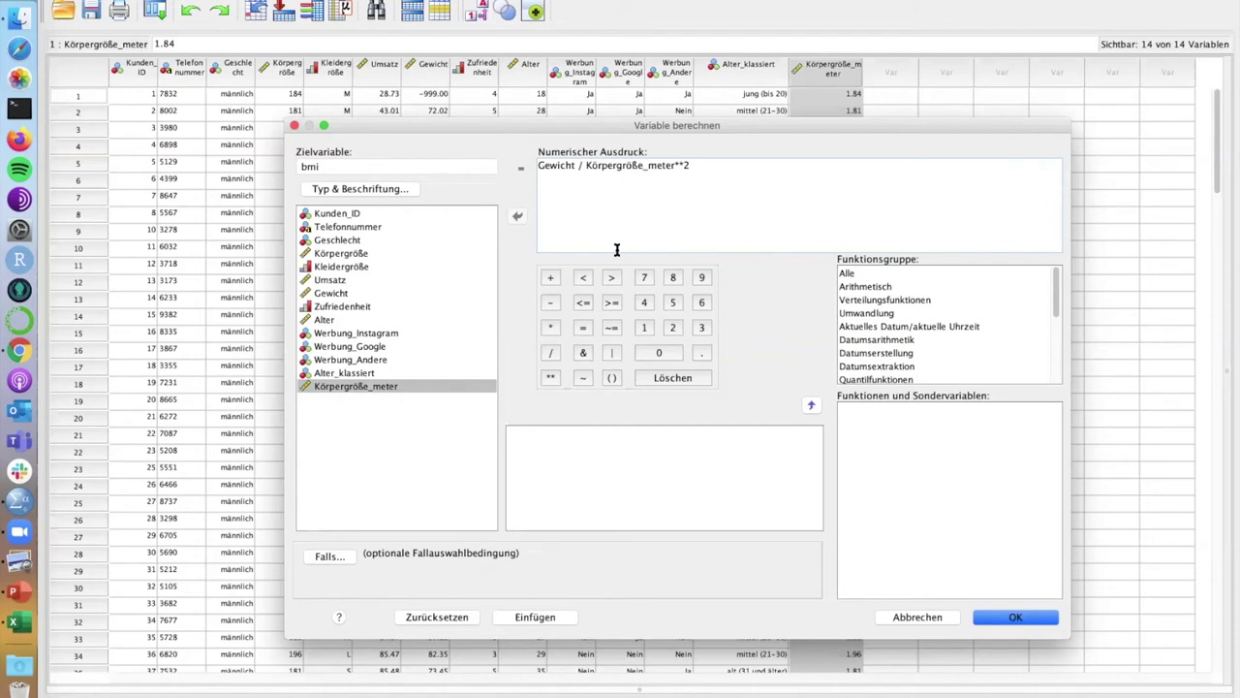
{"action": "left_click_drag", "start_coordinate": [675, 166], "coordinate": [685, 166]}
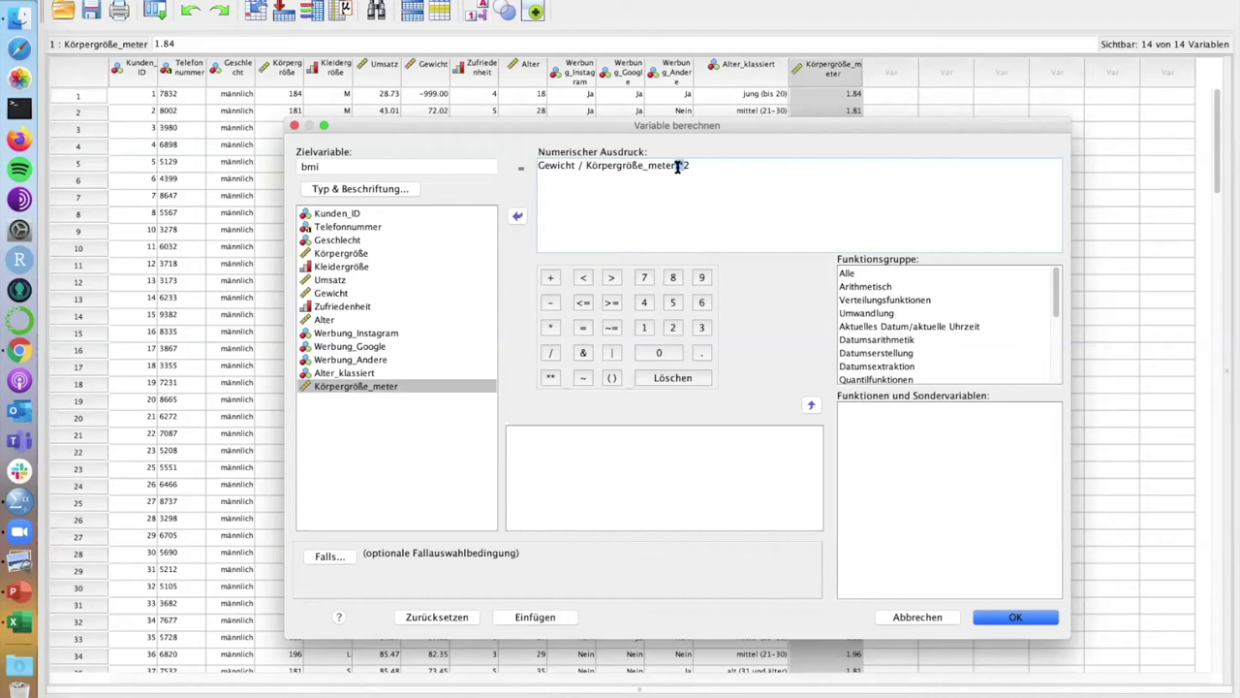
{"action": "type", "text": "**2"}
{"action": "left_click_drag", "start_coordinate": [722, 126], "coordinate": [554, 12]}
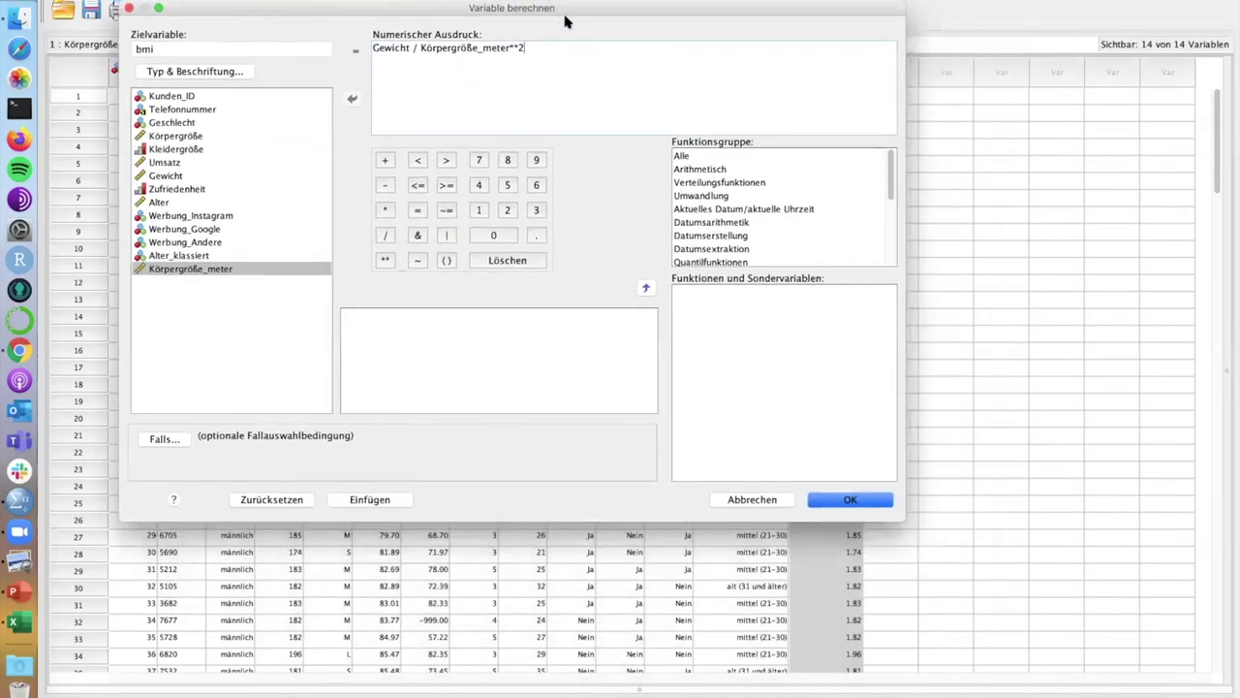
{"action": "left_click", "coordinate": [846, 500]}
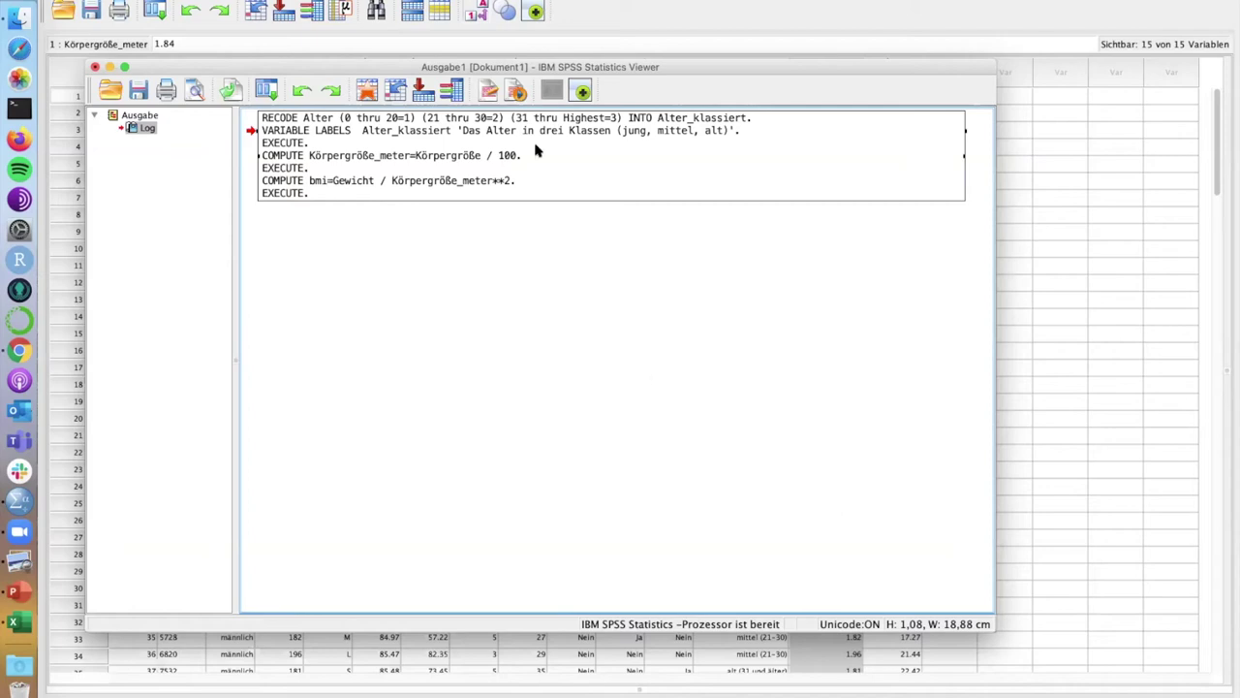
Reopen the variable computation, reset all its entries and close it without computing anything
{"action": "left_click", "coordinate": [369, 0]}
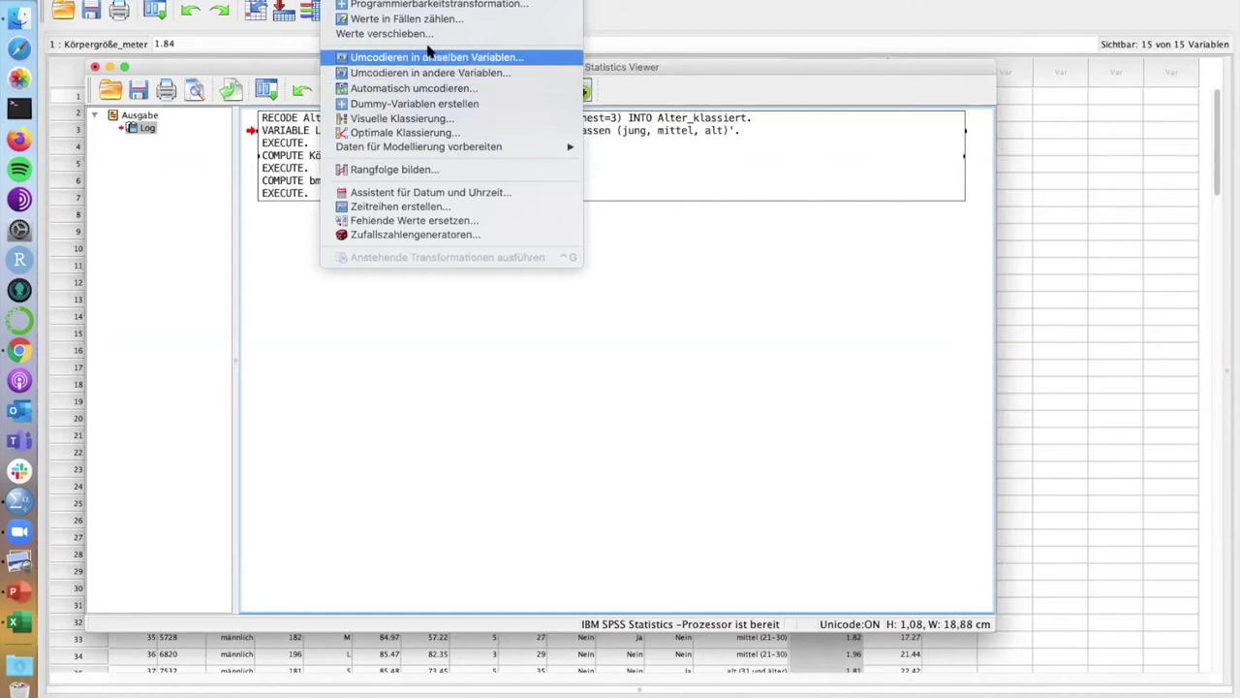
{"action": "left_click", "coordinate": [432, 0]}
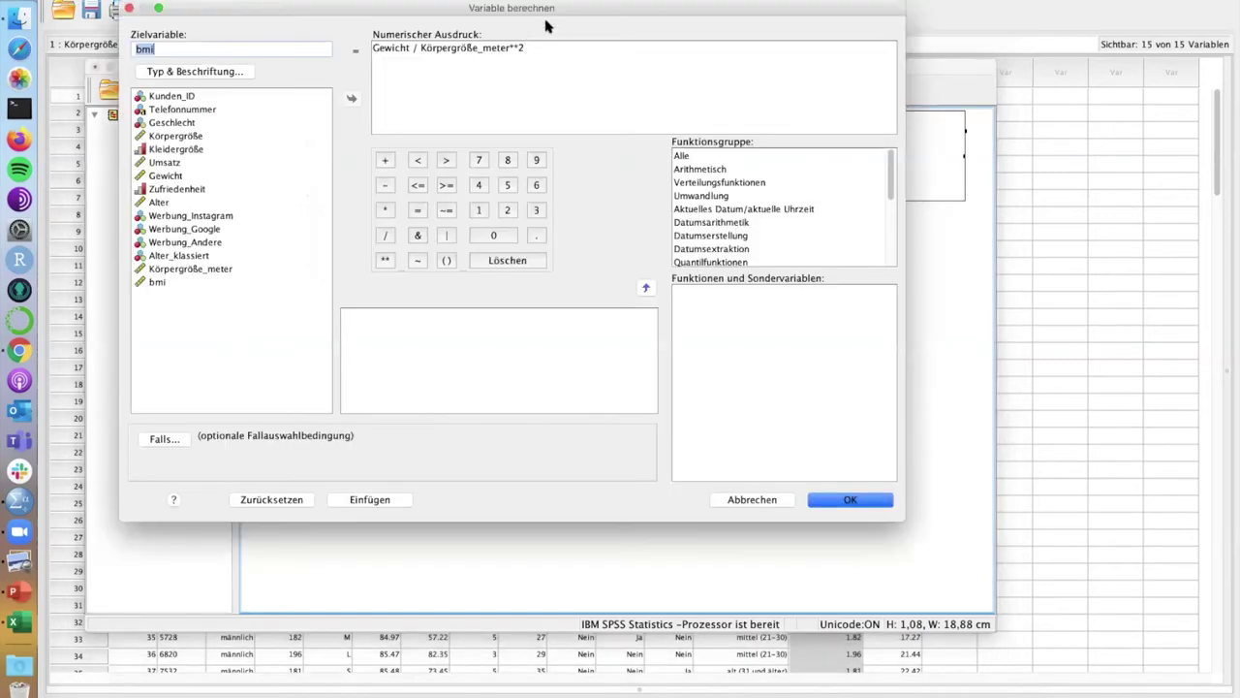
{"action": "left_click_drag", "start_coordinate": [538, 10], "coordinate": [598, 0]}
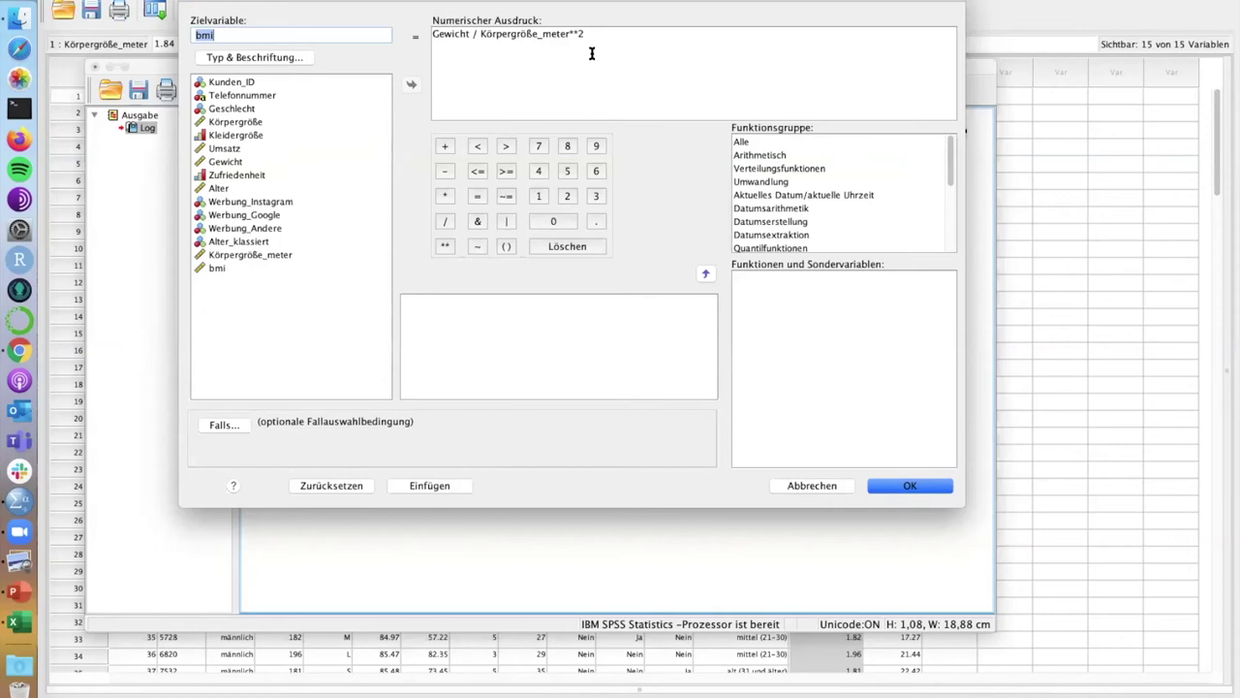
{"action": "left_click", "coordinate": [599, 36]}
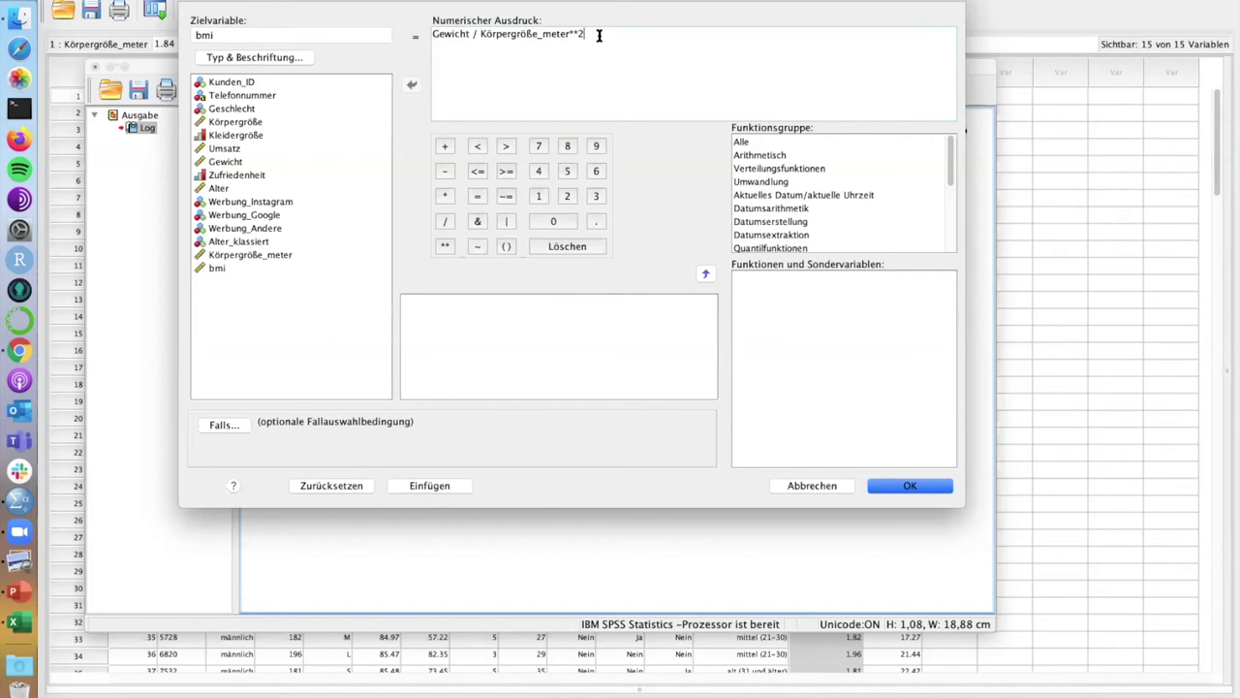
{"action": "left_click", "coordinate": [330, 485]}
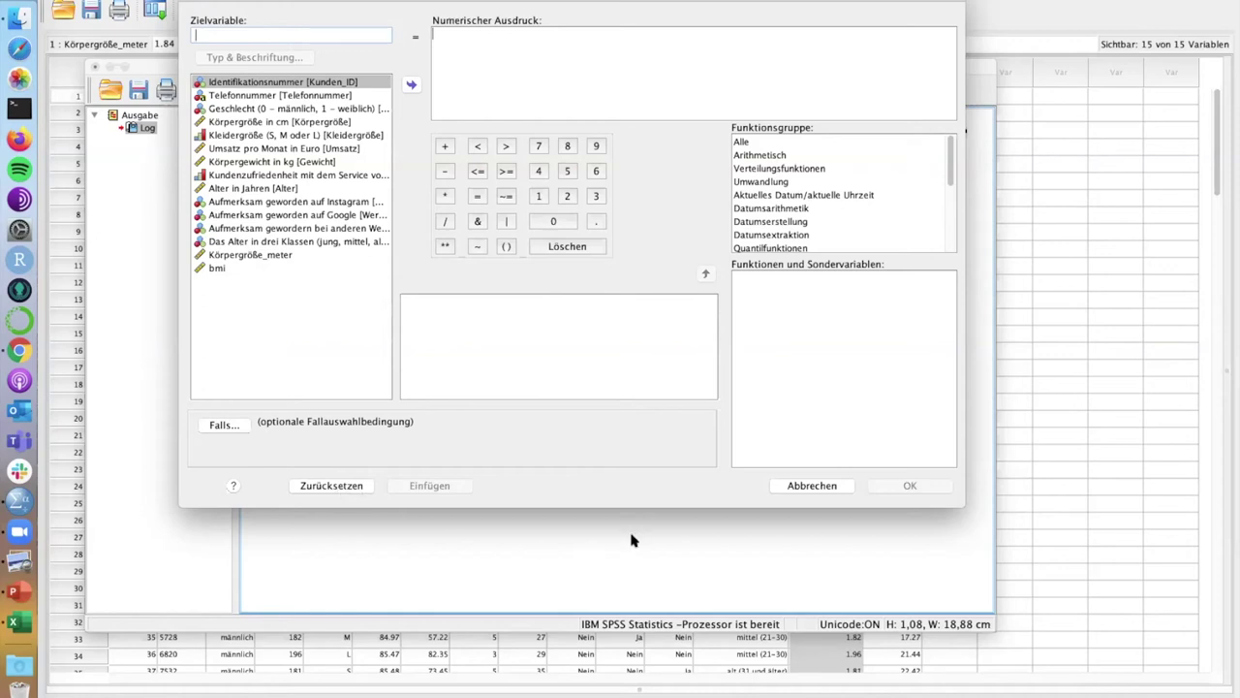
{"action": "left_click", "coordinate": [785, 484]}
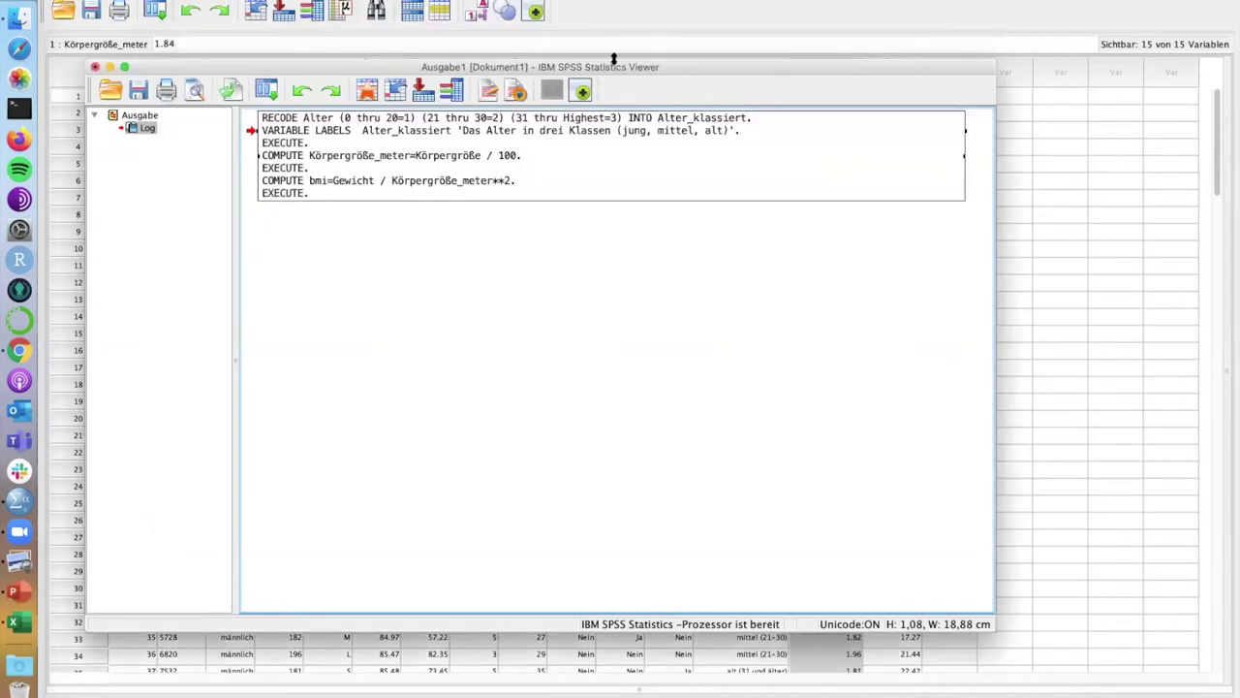
Return to the data view and examine the computed bmi values of the first six cases
{"action": "left_click_drag", "start_coordinate": [611, 75], "coordinate": [628, 36]}
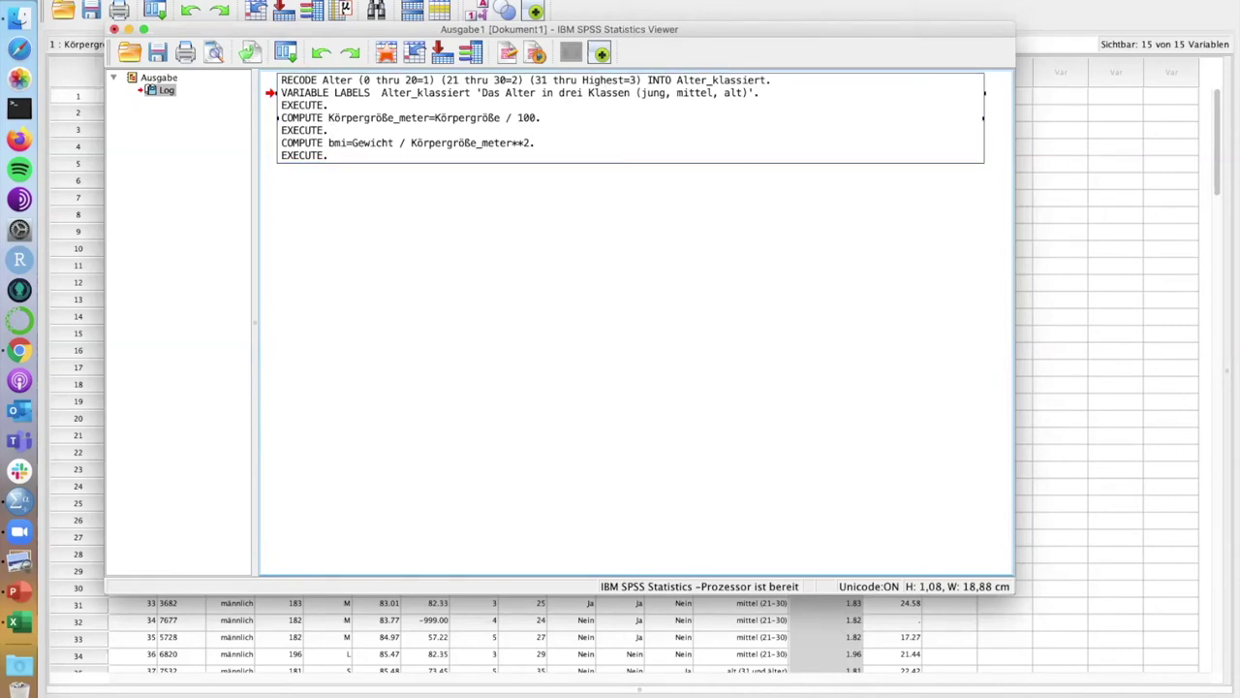
{"action": "key", "text": "super+grave"}
{"action": "left_click", "coordinate": [894, 64]}
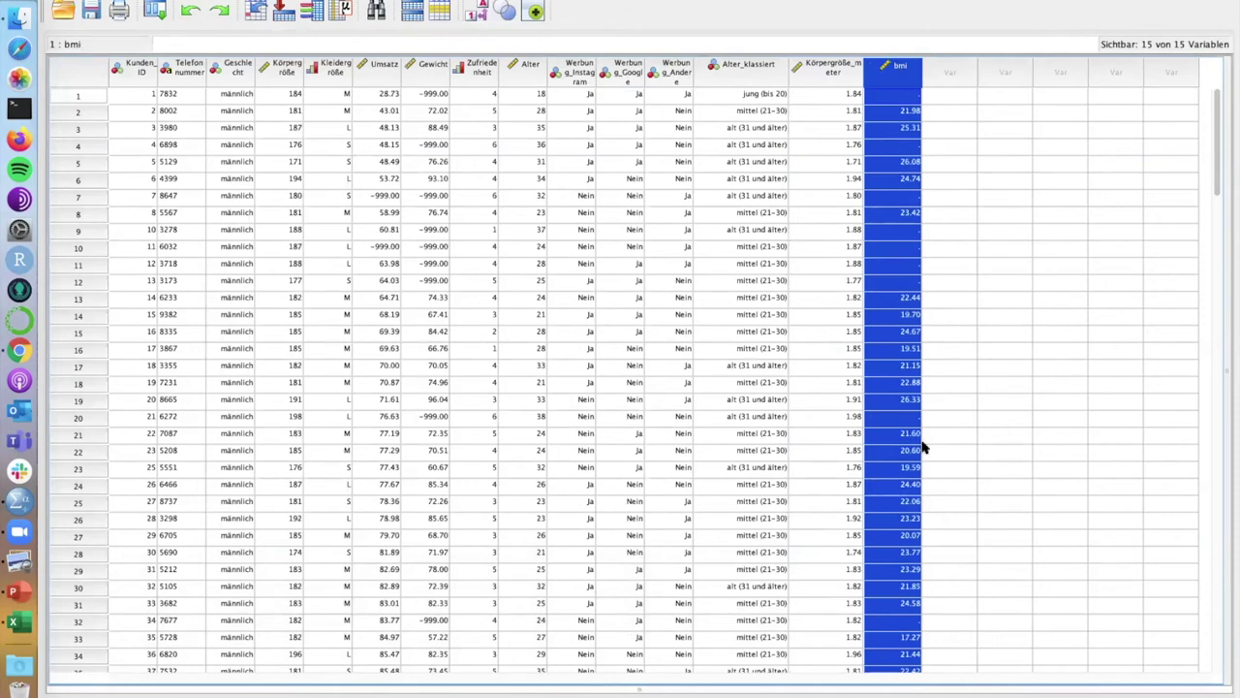
{"action": "left_click", "coordinate": [913, 114]}
{"action": "left_click", "coordinate": [910, 131]}
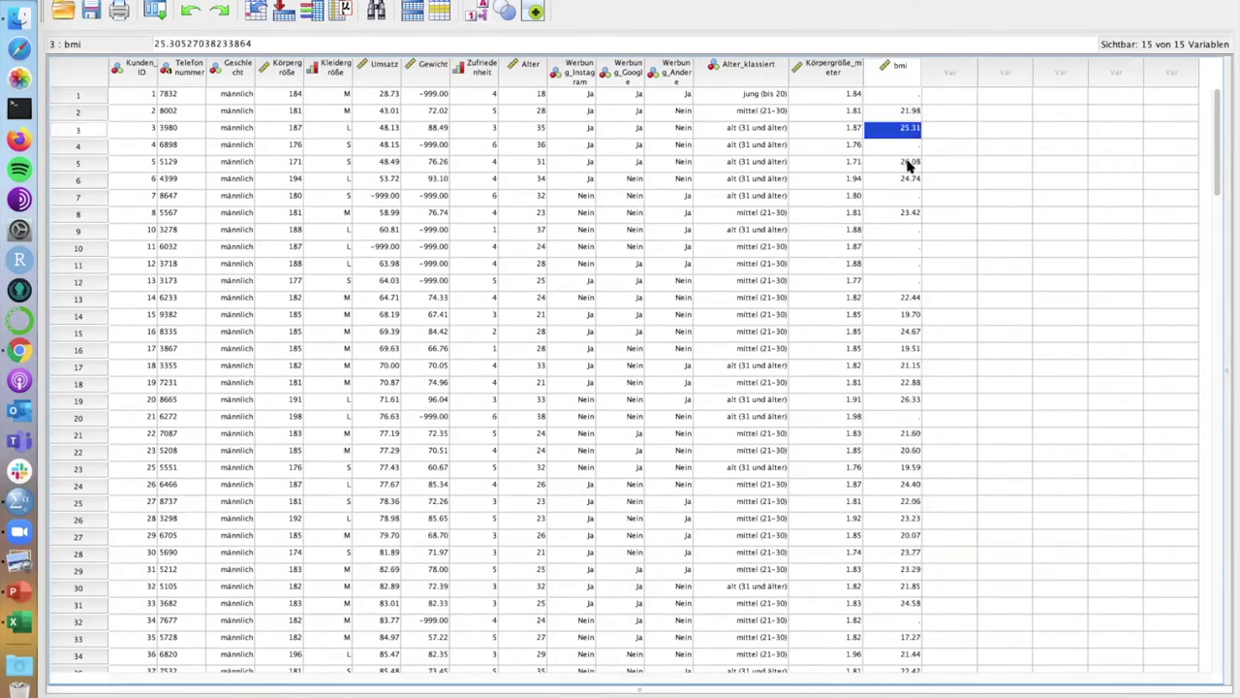
{"action": "left_click", "coordinate": [908, 163]}
{"action": "left_click", "coordinate": [910, 180]}
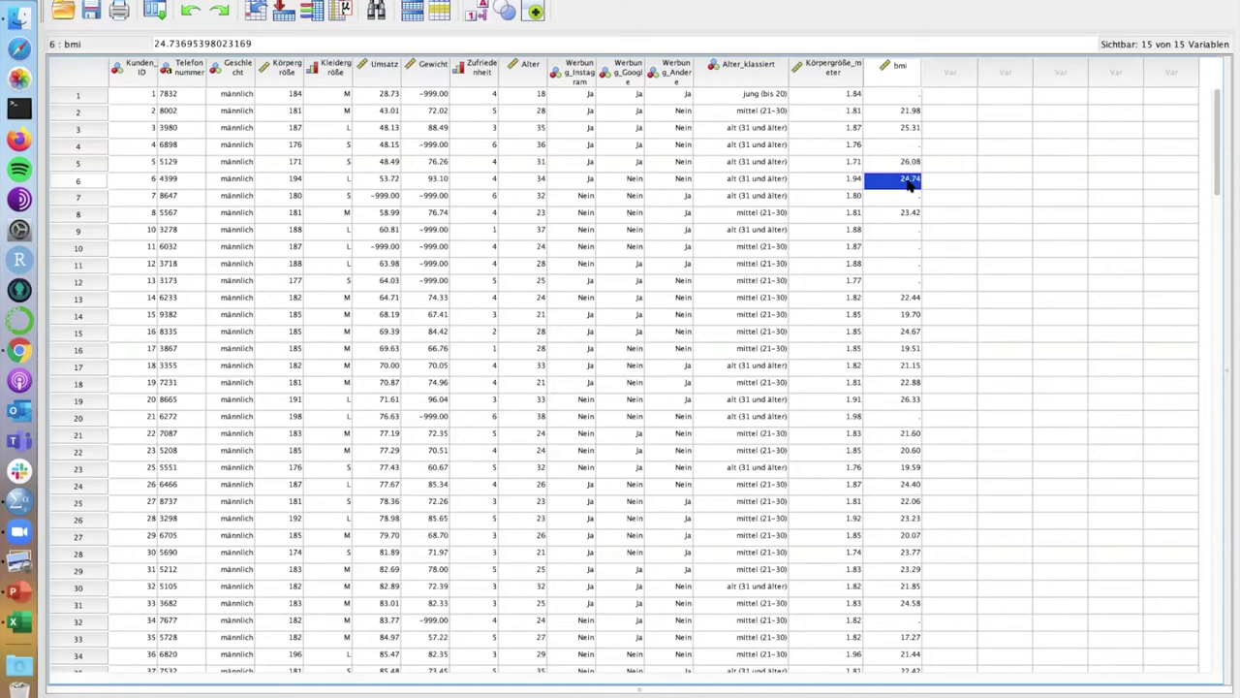
Go through the bmi column case by case down to row 12 to examine the empty entries
{"action": "key", "text": "Up"}
{"action": "key", "text": "Up"}
{"action": "key", "text": "Up"}
{"action": "key", "text": "Up"}
{"action": "key", "text": "Up"}
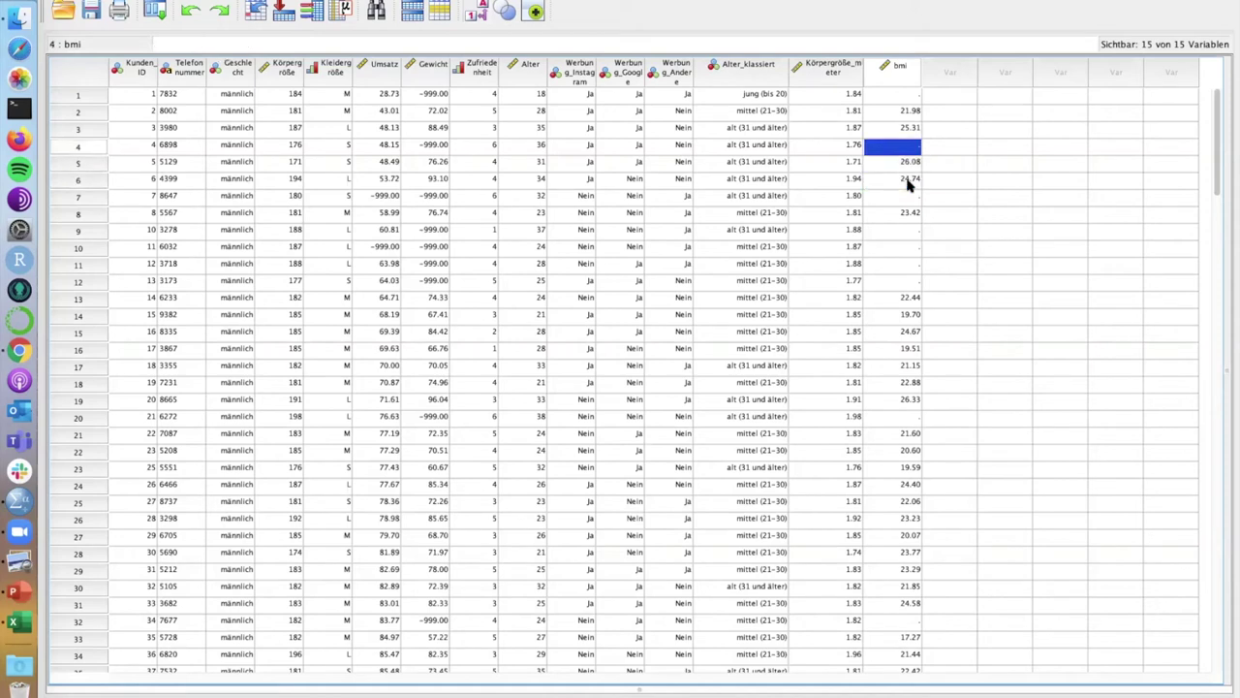
{"action": "key", "text": "Down"}
{"action": "key", "text": "Down"}
{"action": "key", "text": "Down"}
{"action": "key", "text": "Down"}
{"action": "key", "text": "Down"}
{"action": "key", "text": "Down"}
{"action": "key", "text": "Down"}
{"action": "key", "text": "Down"}
{"action": "key", "text": "Down"}
{"action": "key", "text": "Down"}
{"action": "key", "text": "Down"}
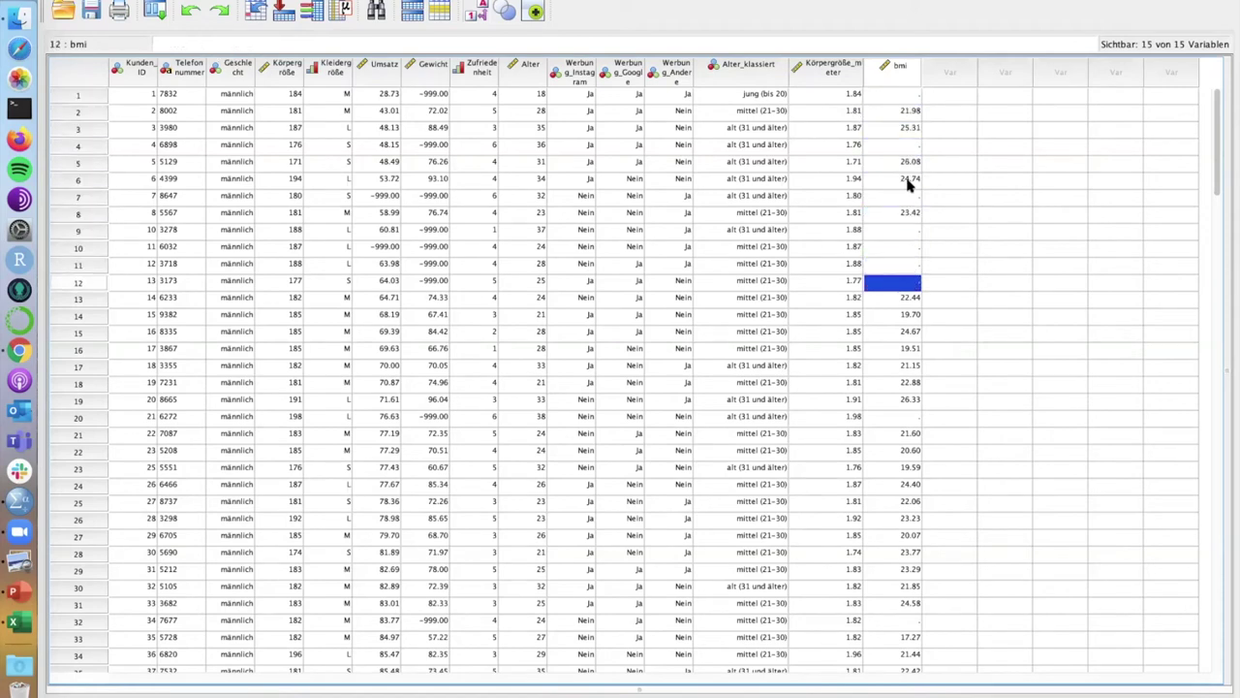
Continue case by case through the bmi column down to row 21 to examine its filled and empty entries
{"action": "key", "text": "Down"}
{"action": "key", "text": "Down"}
{"action": "key", "text": "Down"}
{"action": "key", "text": "Down"}
{"action": "key", "text": "Down"}
{"action": "key", "text": "Down"}
{"action": "key", "text": "Down"}
{"action": "key", "text": "Down"}
{"action": "key", "text": "Down"}
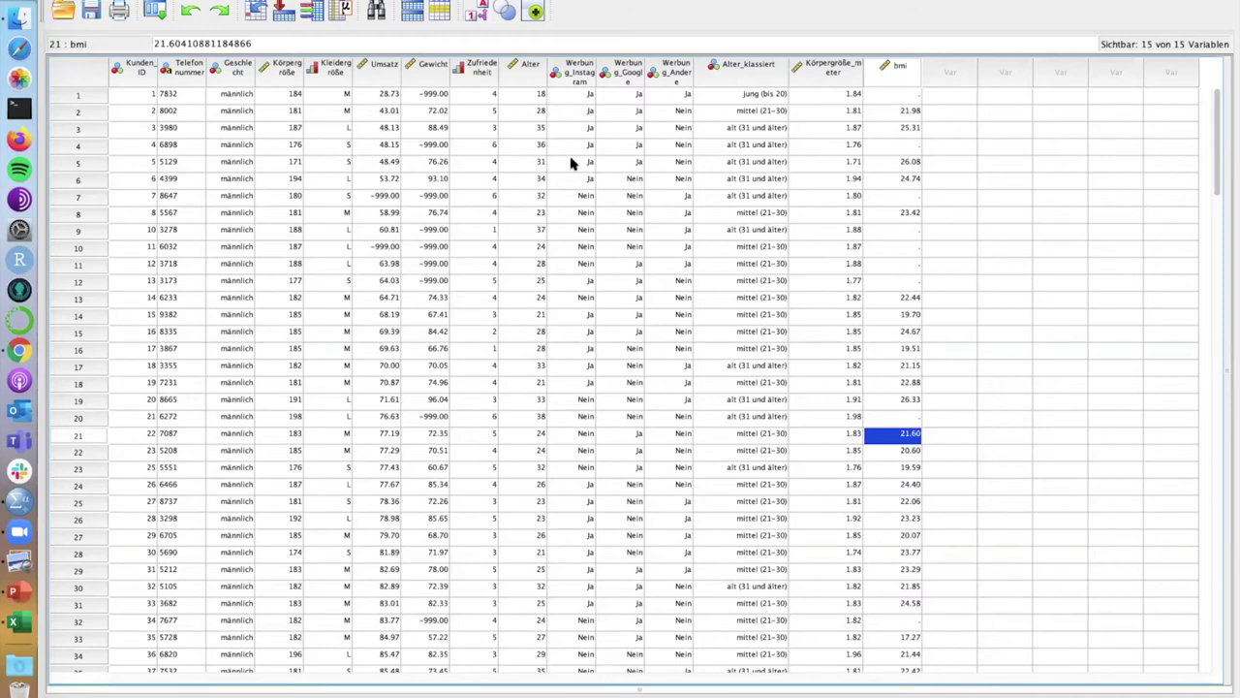
Compare the Gewicht column with the bmi column across the cases, starting from the first case's Gewicht value
{"action": "left_click", "coordinate": [434, 94]}
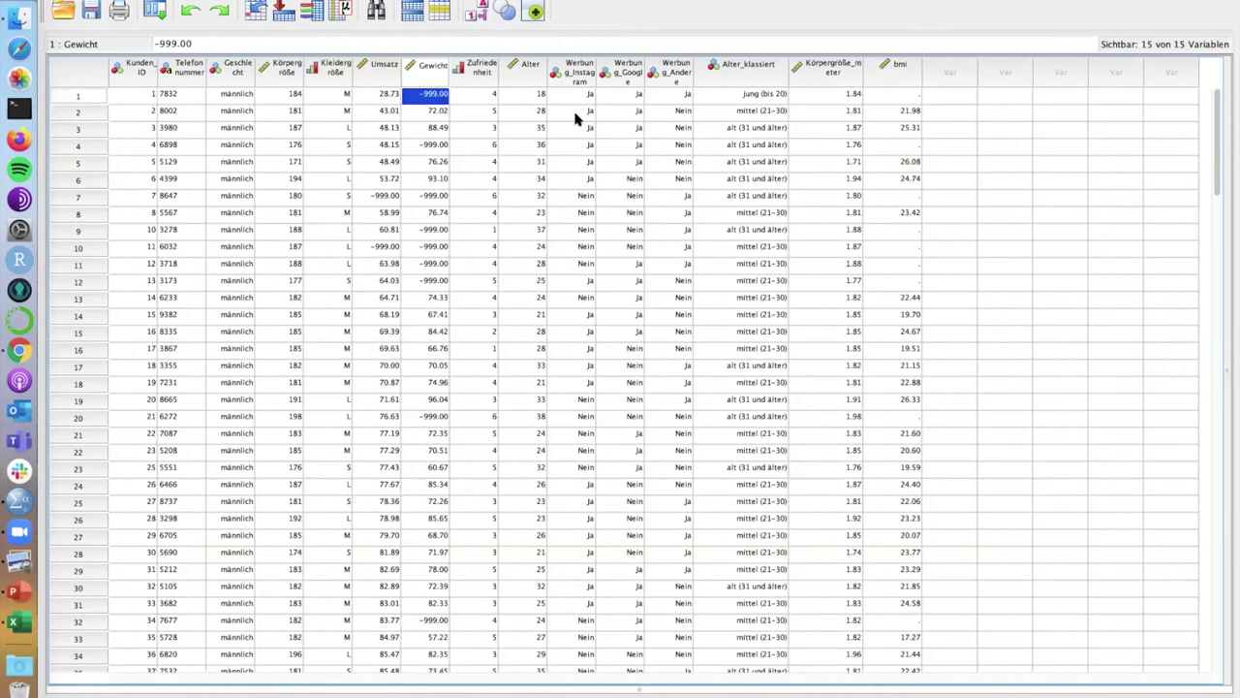
{"action": "scroll", "coordinate": [793, 224], "scroll_direction": "down", "scroll_amount": 2}
{"action": "scroll", "coordinate": [795, 224], "scroll_direction": "down", "scroll_amount": 12}
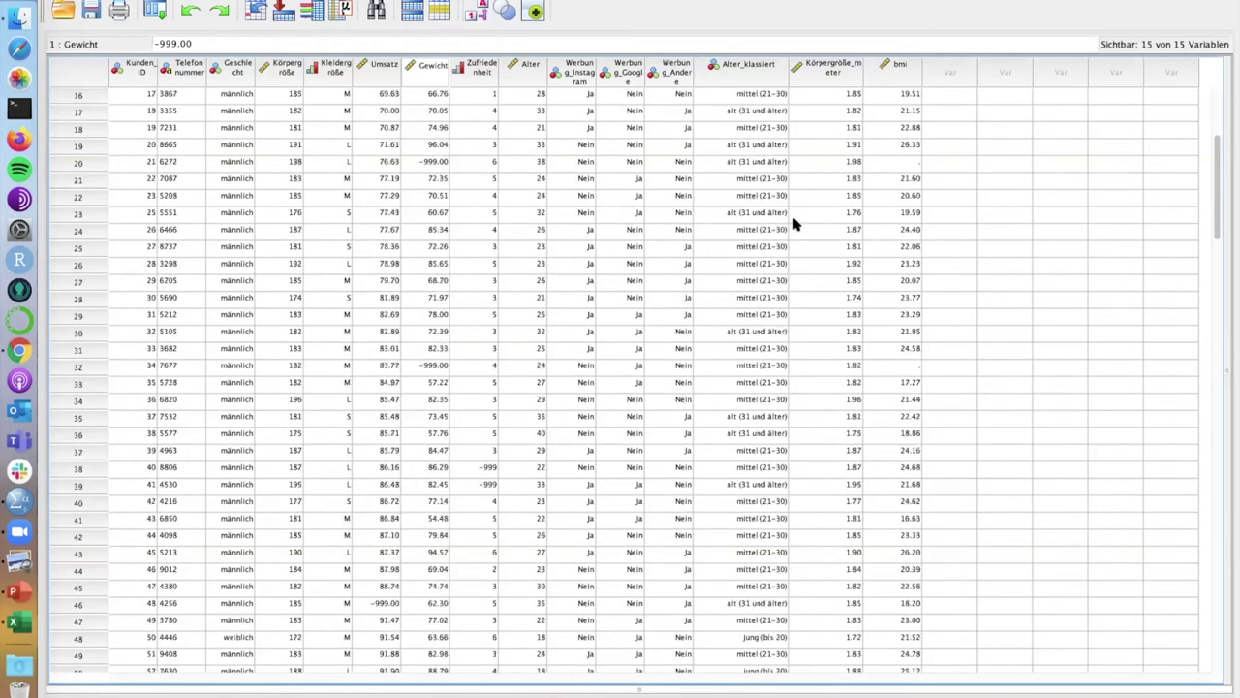
{"action": "scroll", "coordinate": [843, 232], "scroll_direction": "up", "scroll_amount": 13}
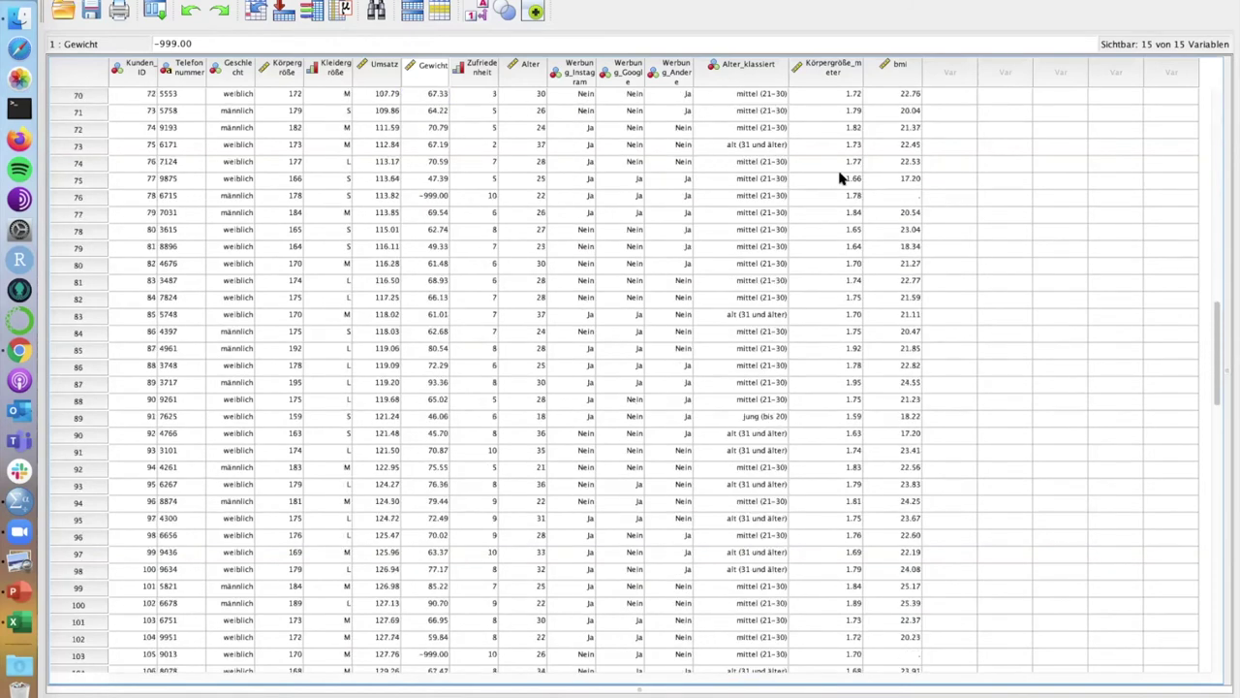
Examine the Körpergröße_meter column through all cases, and check the first case's bmi and Gewicht entries
{"action": "left_click", "coordinate": [823, 70]}
{"action": "scroll", "coordinate": [835, 315], "scroll_direction": "down", "scroll_amount": 20}
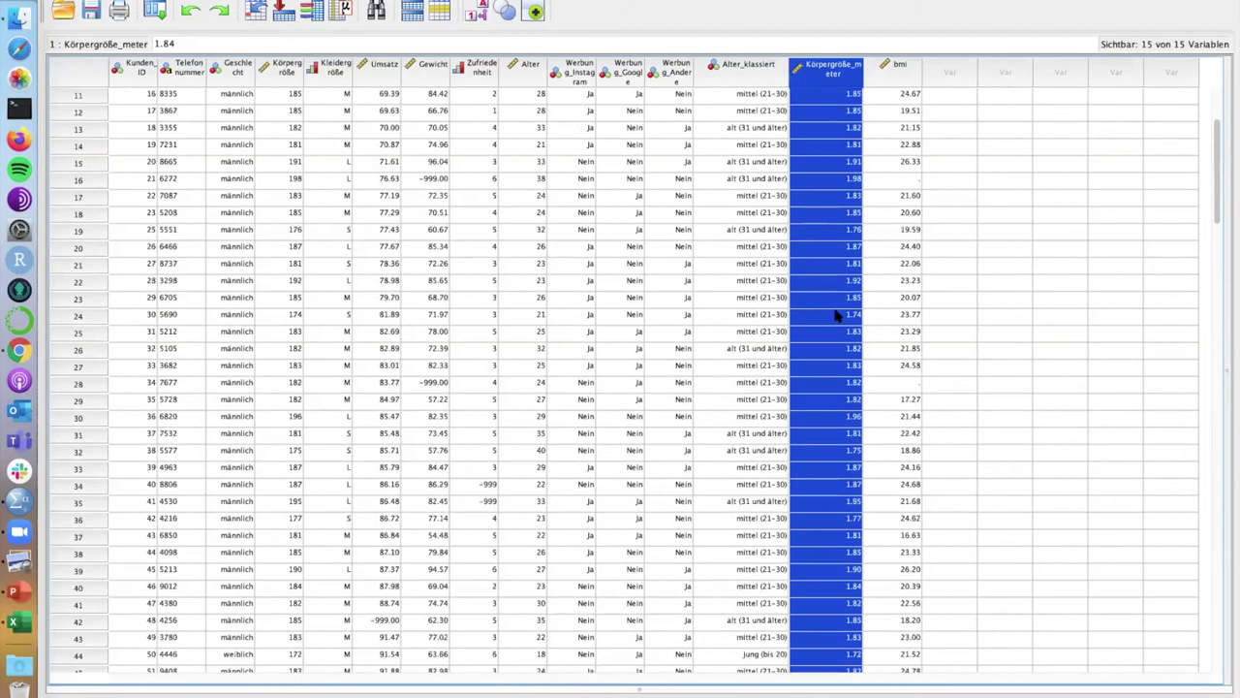
{"action": "scroll", "coordinate": [835, 315], "scroll_direction": "down", "scroll_amount": 20}
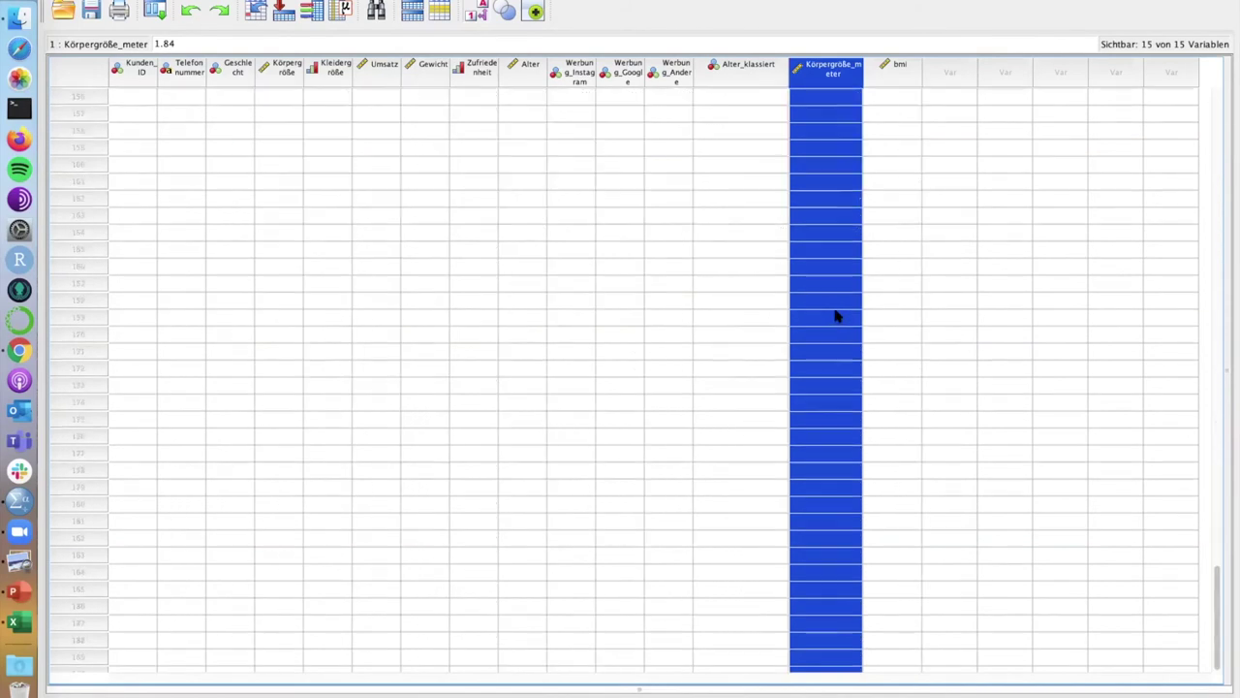
{"action": "scroll", "coordinate": [835, 315], "scroll_direction": "up", "scroll_amount": 20}
{"action": "scroll", "coordinate": [835, 315], "scroll_direction": "up", "scroll_amount": 20}
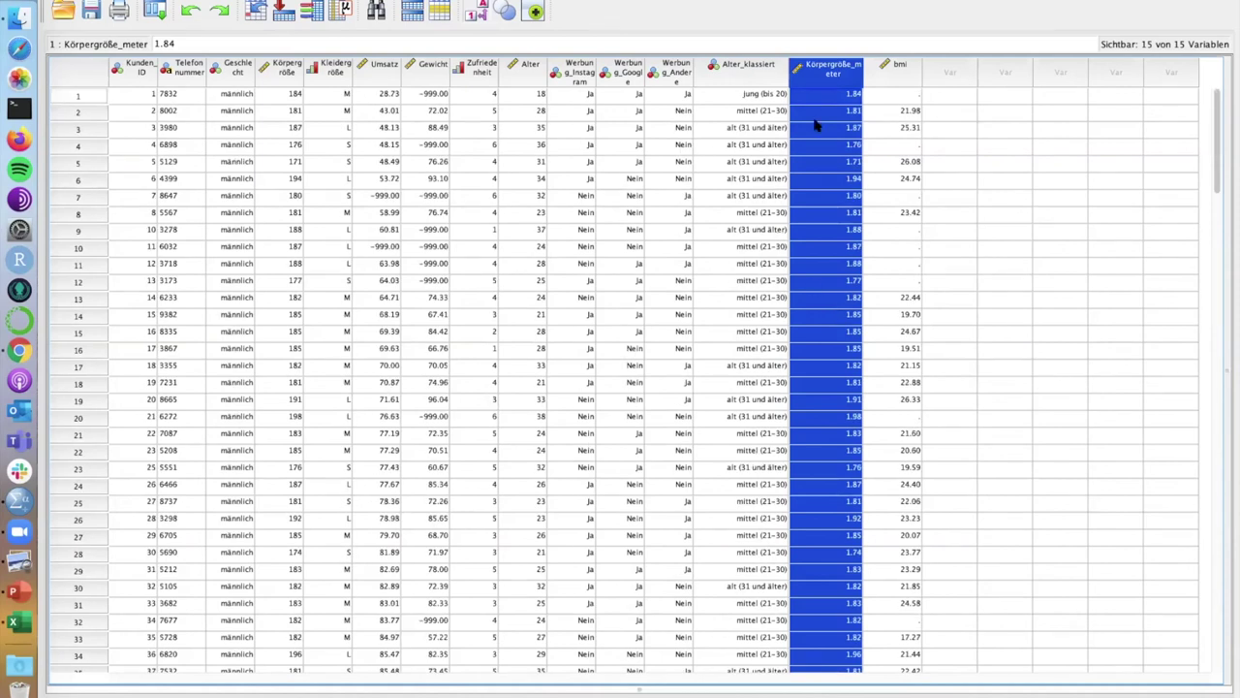
{"action": "left_click", "coordinate": [887, 96]}
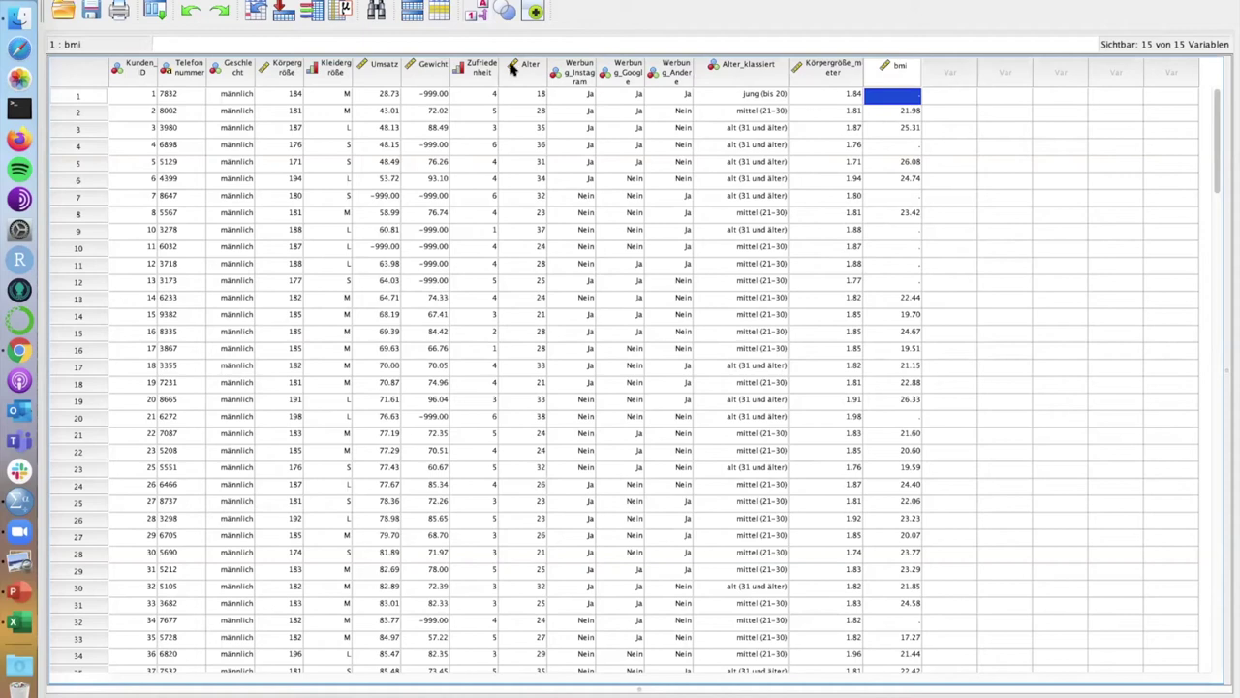
{"action": "left_click", "coordinate": [441, 96]}
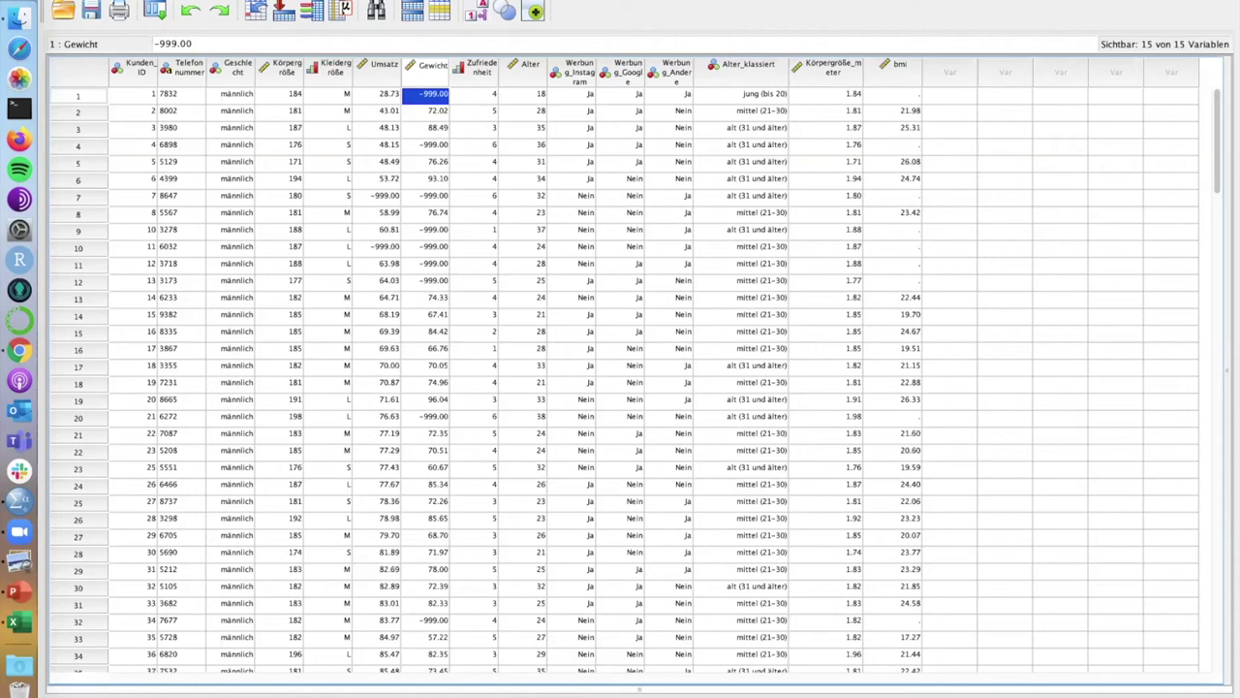
Look over the available data transformation commands and switch to the PowerPoint slide on the SPSS structure
{"action": "left_click", "coordinate": [368, 0]}
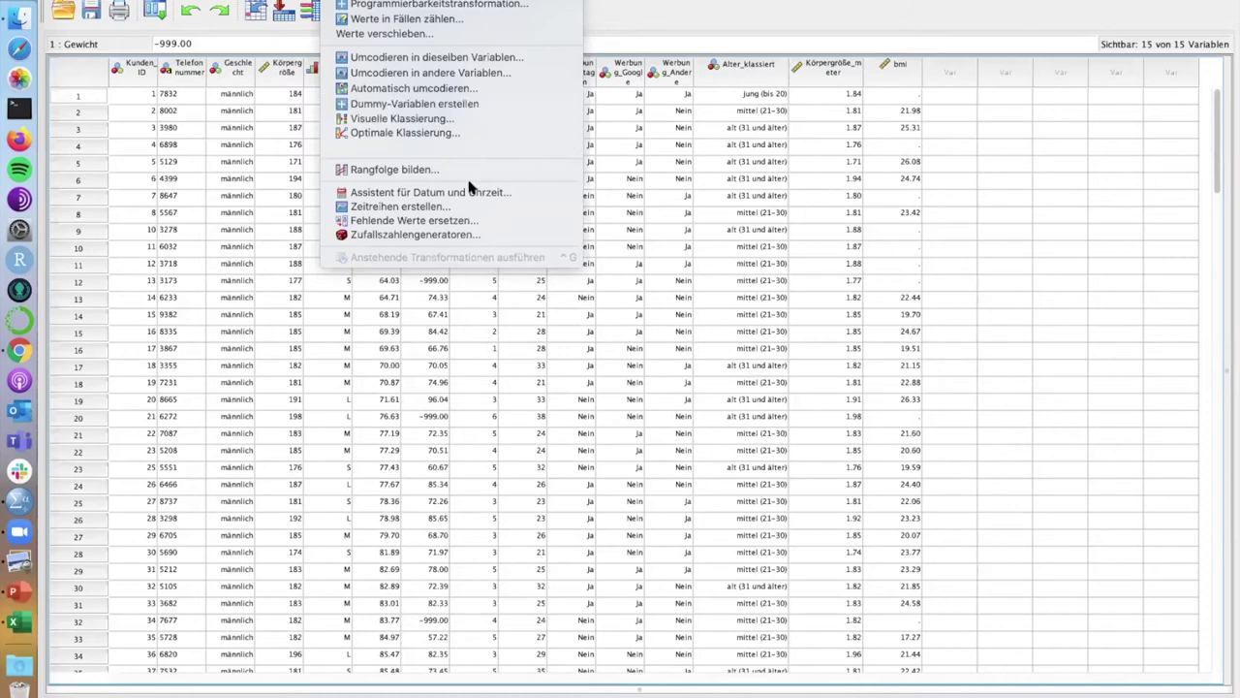
{"action": "left_click", "coordinate": [452, 57]}
{"action": "key", "text": "ctrl+Right"}
{"action": "key", "text": "ctrl+Right"}
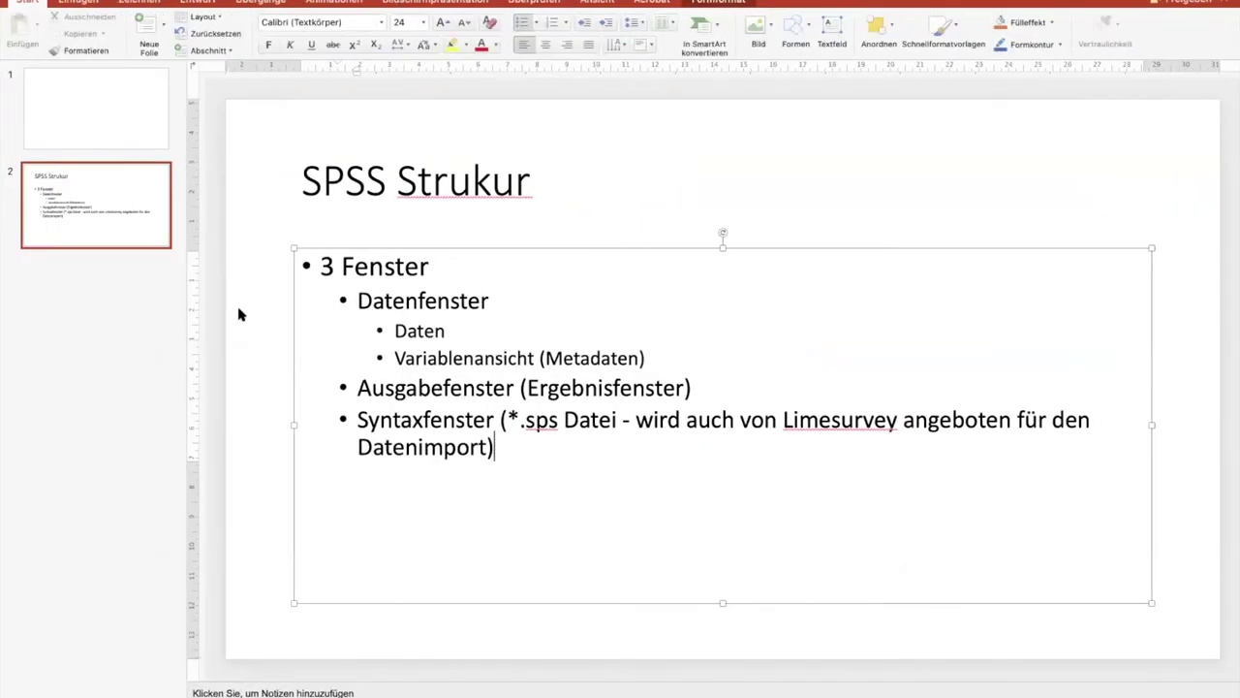
{"action": "key", "text": "Return"}
{"action": "key", "text": "BackSpace"}
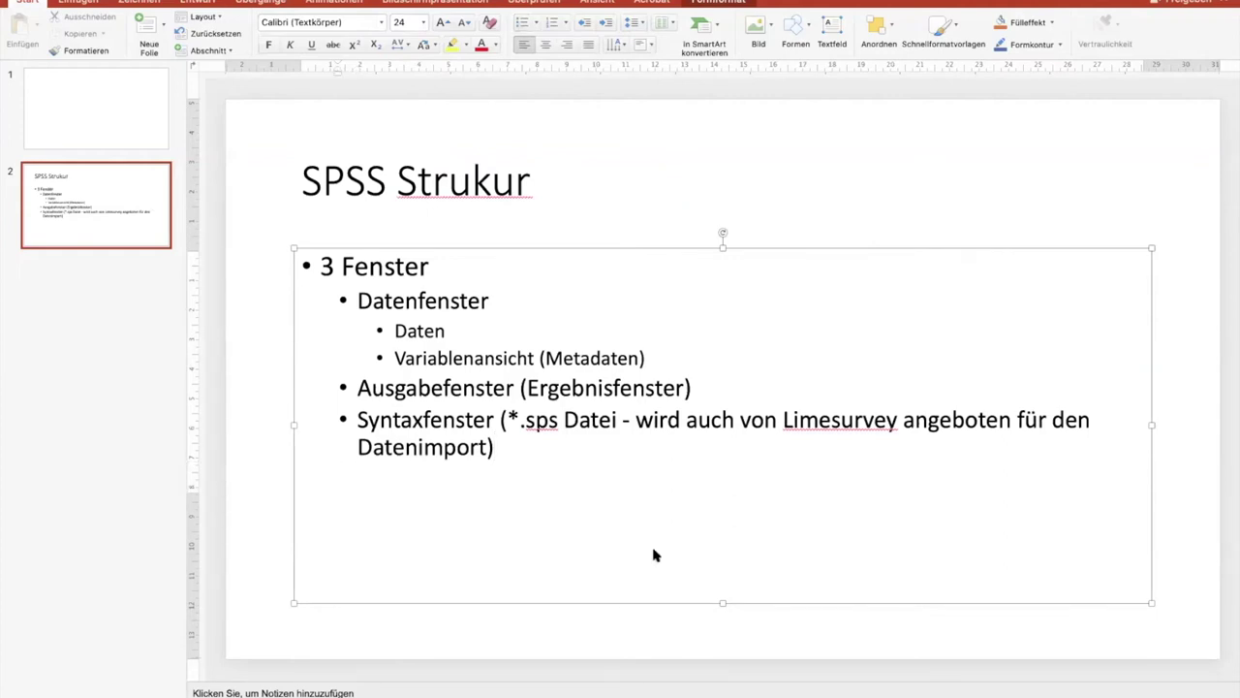
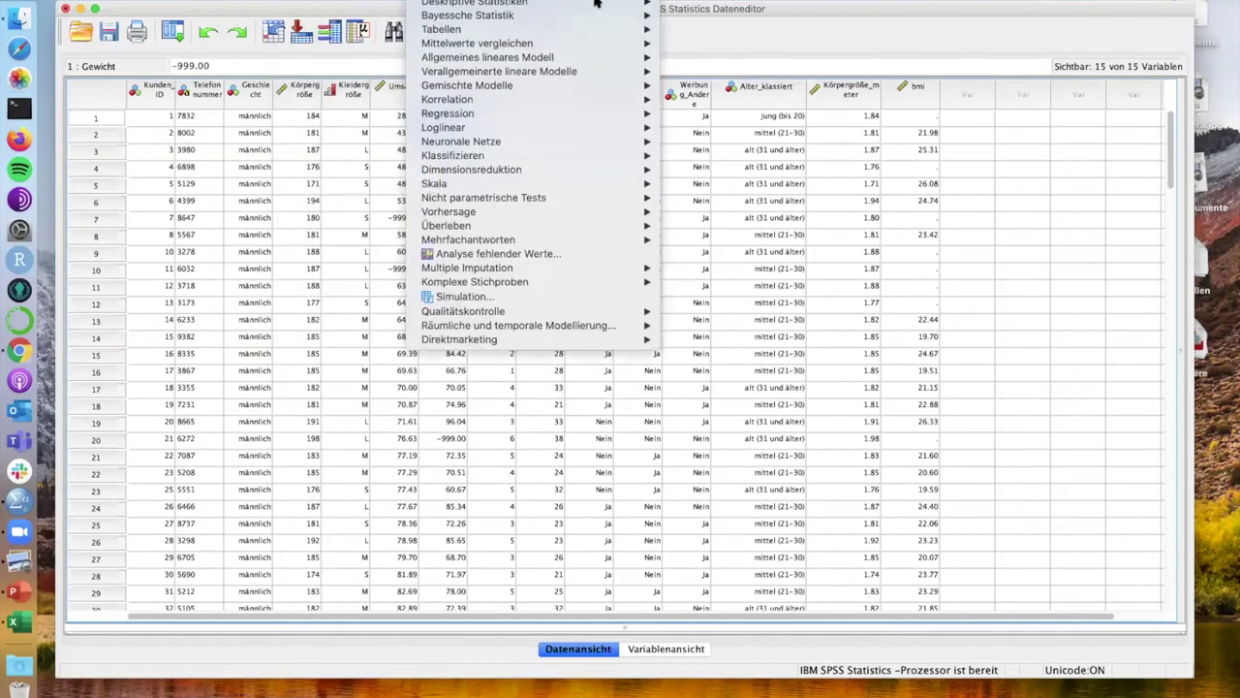
Switch to the PowerPoint presentation and duplicate the Datenvorbereitung slide
{"action": "left_click", "coordinate": [343, 8]}
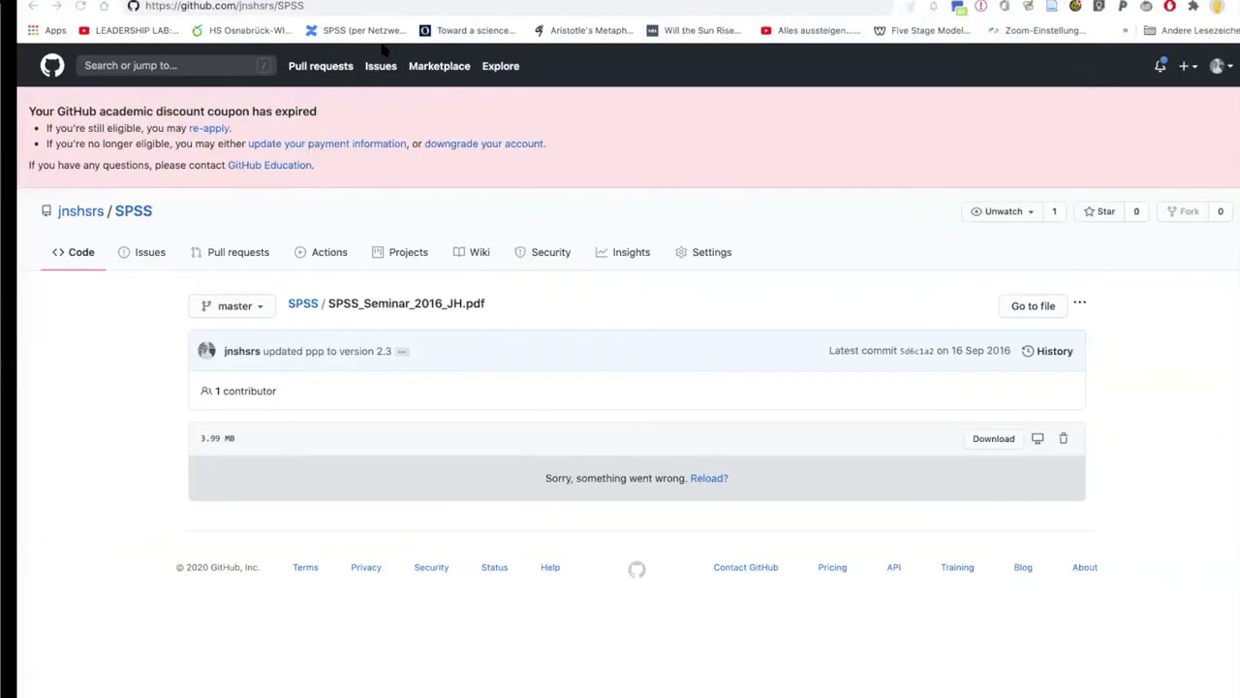
{"action": "key", "text": "ctrl+Right"}
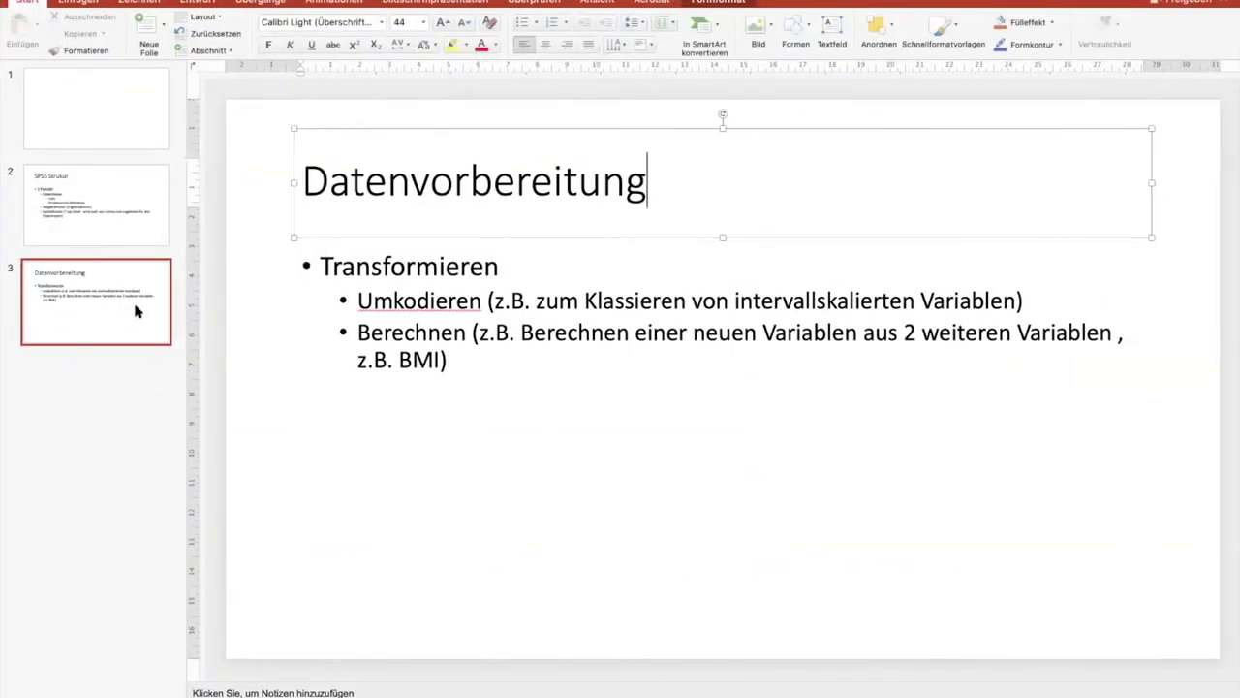
{"action": "right_click", "coordinate": [136, 308]}
{"action": "left_click", "coordinate": [185, 393]}
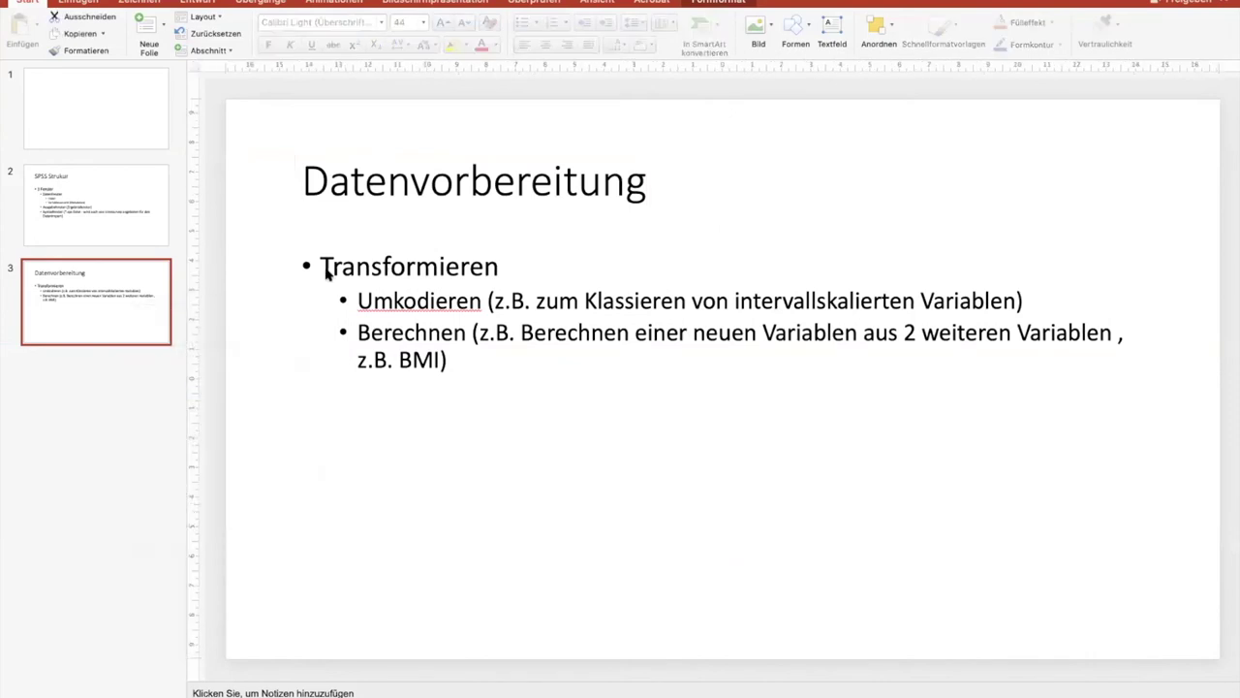
Change the title of the duplicated slide to Datenanalyse
{"action": "left_click", "coordinate": [352, 203]}
{"action": "double_click", "coordinate": [353, 203]}
{"action": "type", "text": "DA"}
{"action": "key", "text": "BackSpace"}
{"action": "type", "text": "atenanalse"}
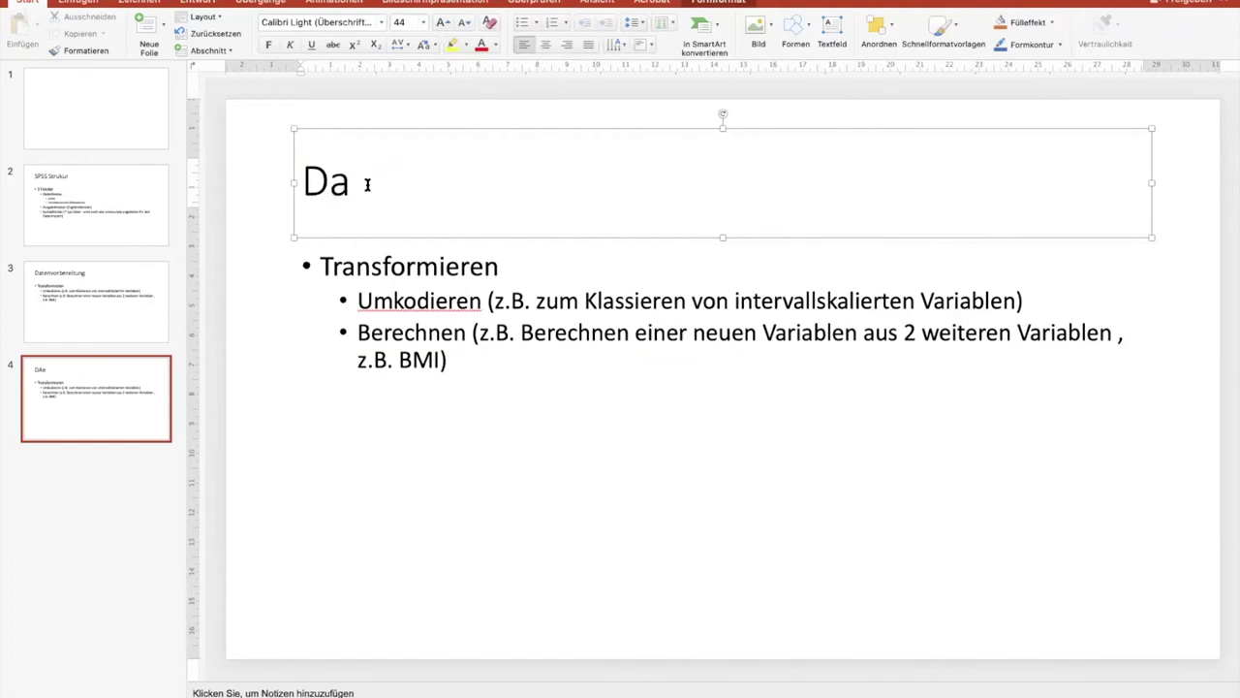
{"action": "left_click", "coordinate": [366, 184]}
{"action": "key", "text": "BackSpace"}
{"action": "key", "text": "BackSpace"}
{"action": "type", "text": "yenanalse"}
{"action": "double_click", "coordinate": [370, 184]}
{"action": "type", "text": "Datenanay"}
{"action": "key", "text": "BackSpace"}
{"action": "type", "text": "lyse"}
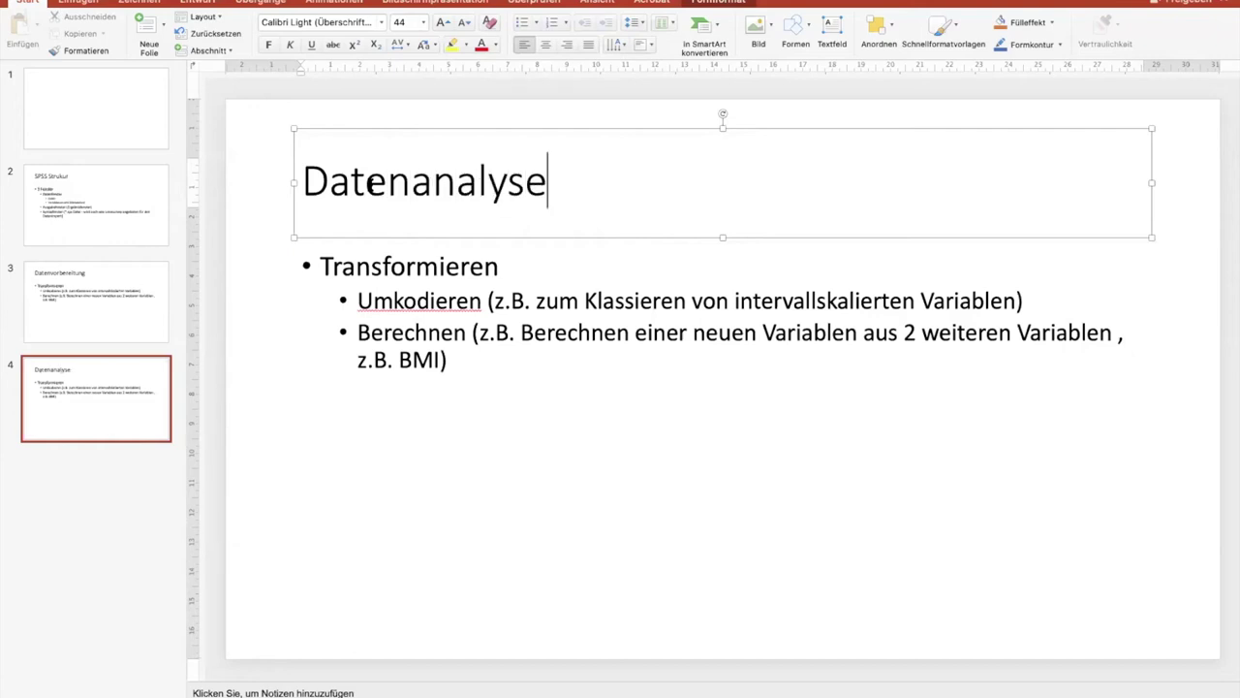
Delete all bullet text from the body of the Datenanalyse slide
{"action": "left_click", "coordinate": [453, 327]}
{"action": "key", "text": "super+w"}
{"action": "key", "text": "Escape"}
{"action": "key", "text": "super+a"}
{"action": "key", "text": "BackSpace"}
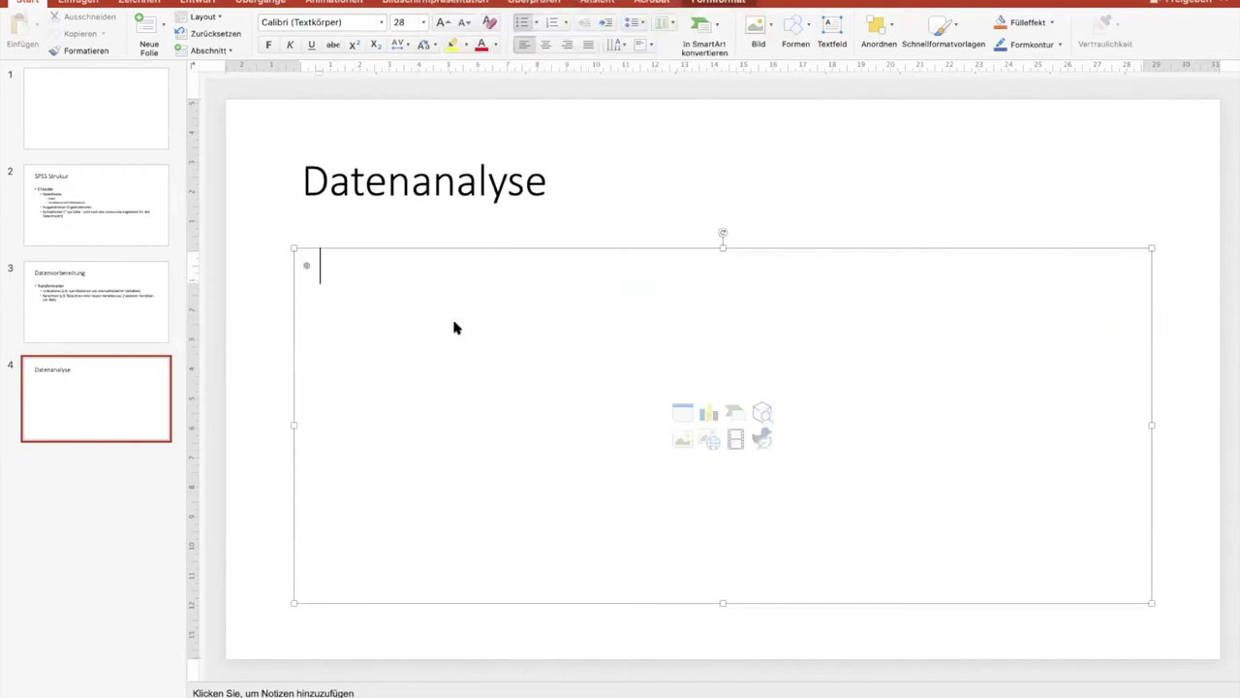
Switch back to the Sicherung.sav data in SPSS and select the Alter column
{"action": "key", "text": "ctrl+Left"}
{"action": "key", "text": "ctrl+Left"}
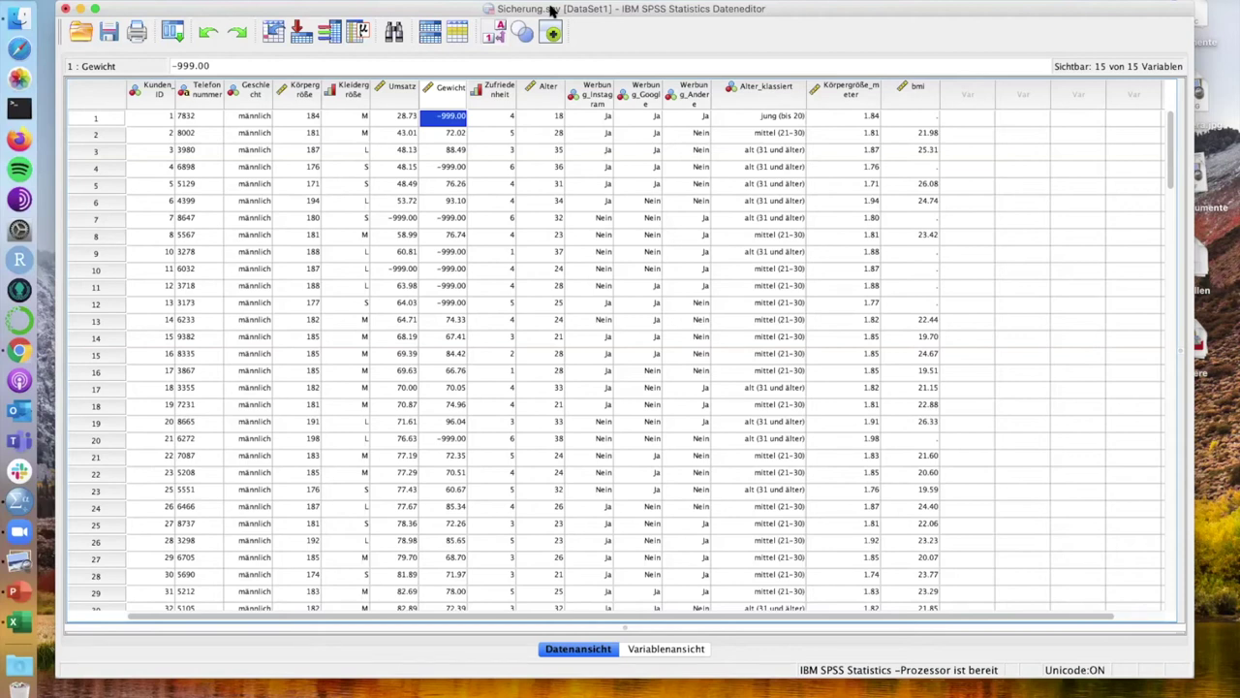
{"action": "left_click", "coordinate": [554, 88]}
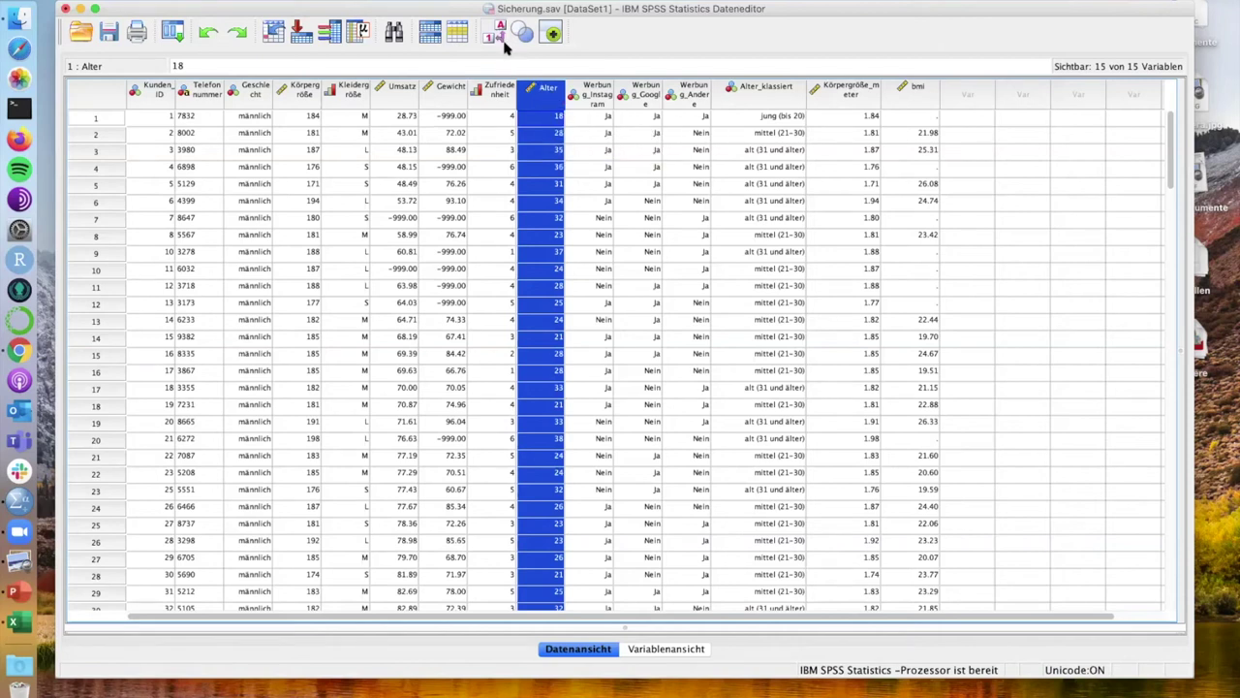
{"action": "left_click", "coordinate": [455, 2]}
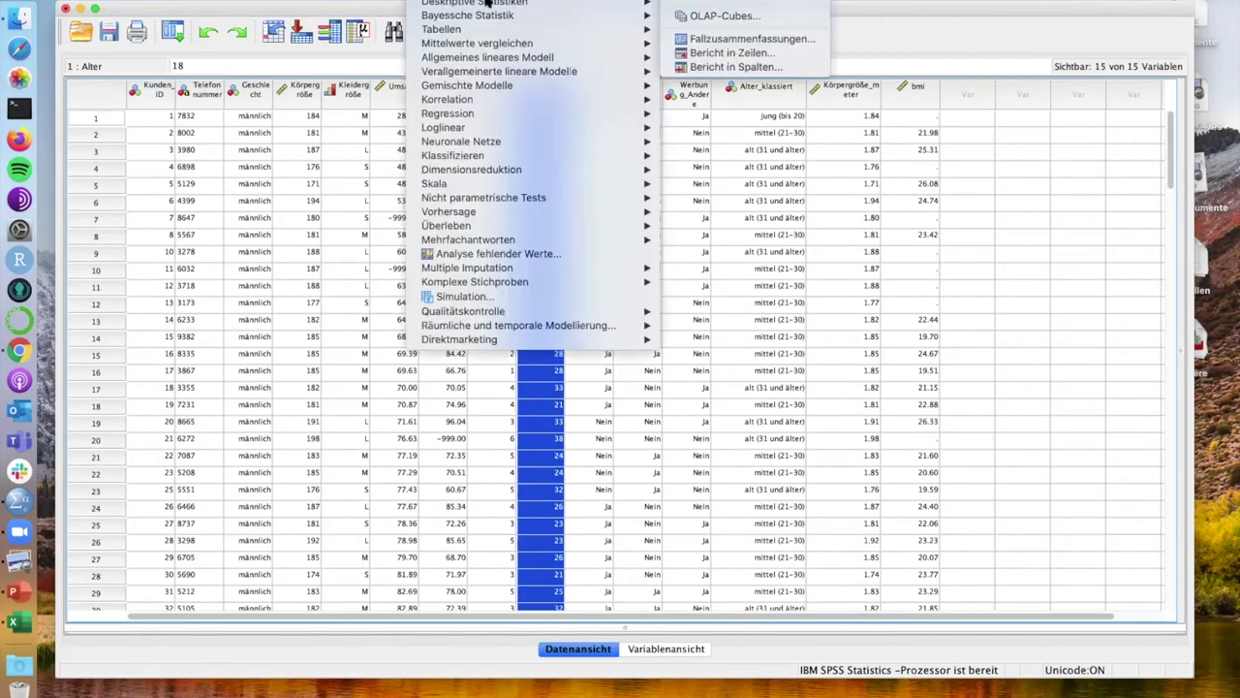
{"action": "mouse_move", "coordinate": [505, 3]}
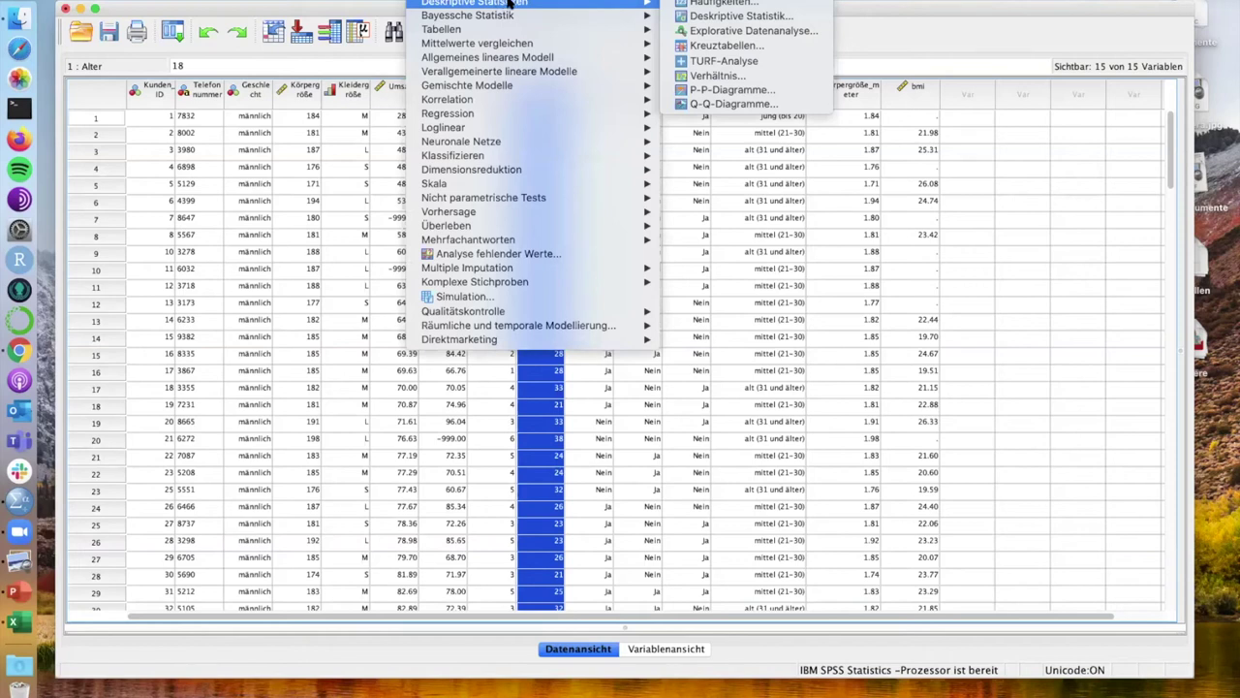
{"action": "left_click", "coordinate": [717, 4]}
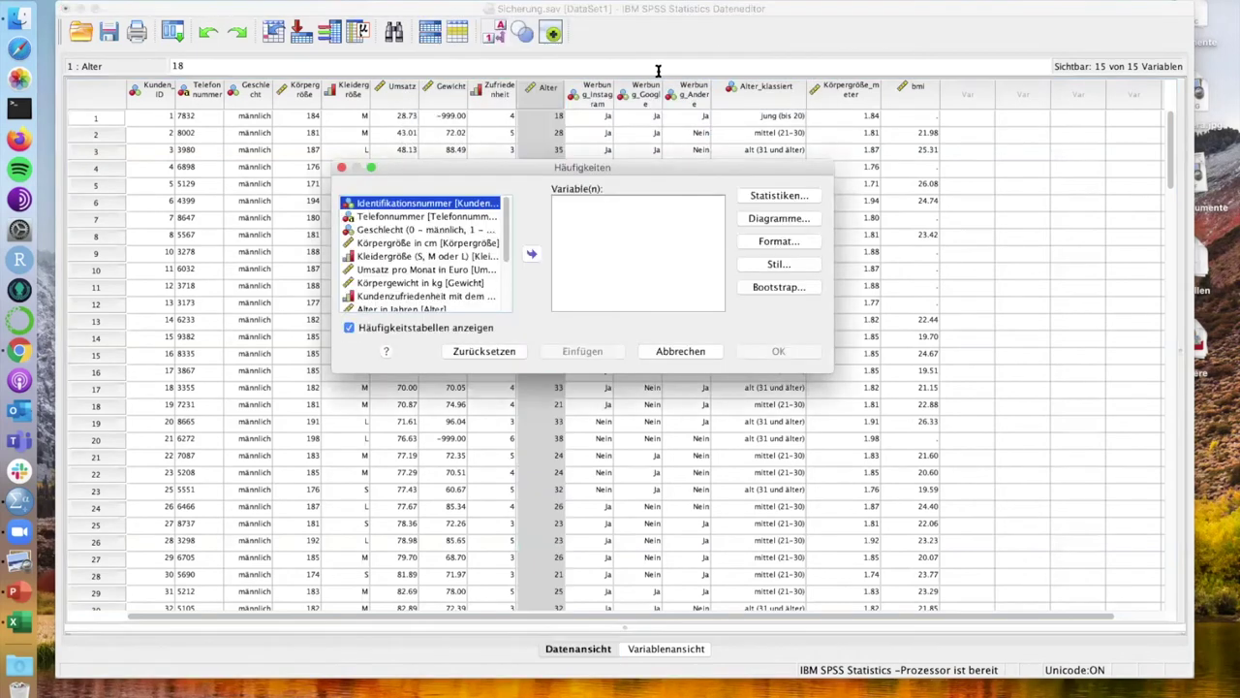
{"action": "left_click_drag", "start_coordinate": [333, 372], "coordinate": [78, 491]}
{"action": "left_click_drag", "start_coordinate": [368, 164], "coordinate": [451, 101]}
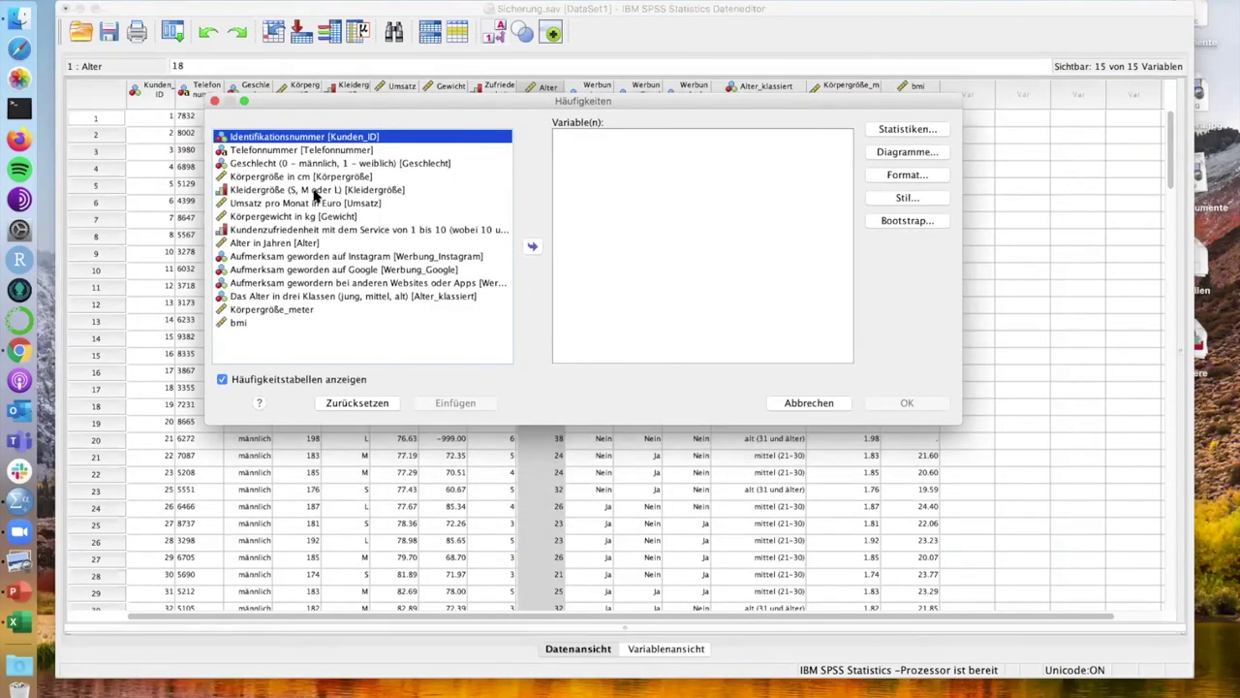
{"action": "right_click", "coordinate": [319, 334]}
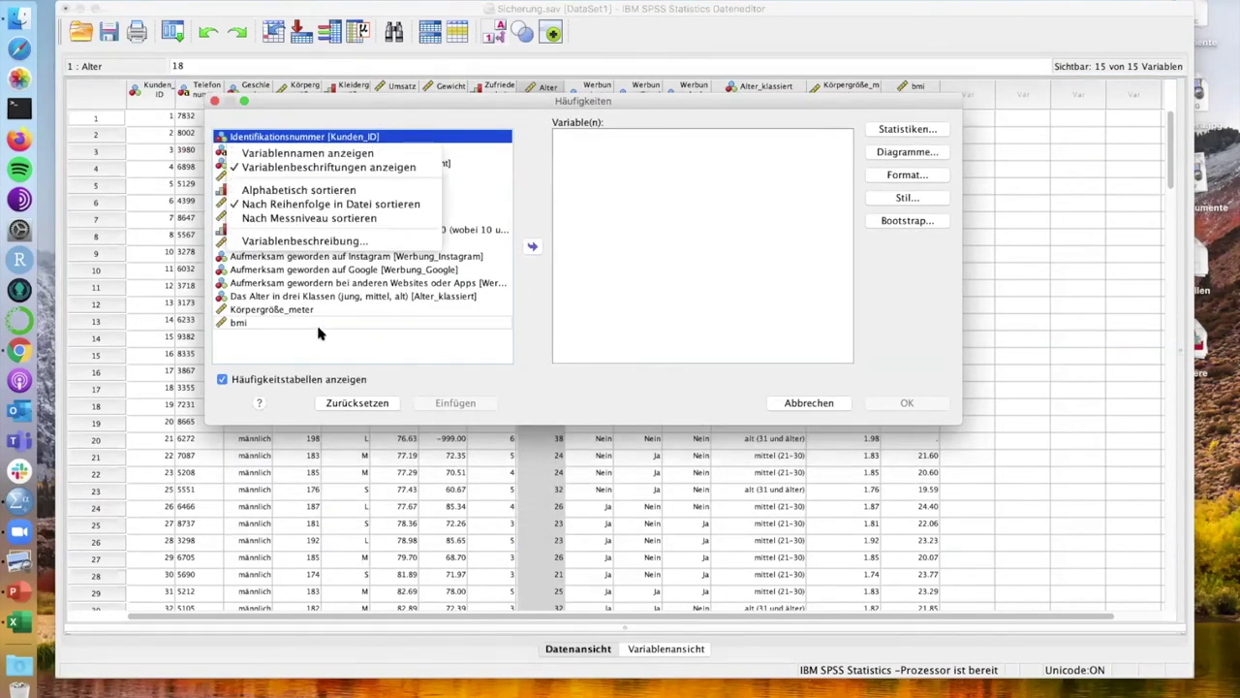
{"action": "left_click", "coordinate": [358, 241]}
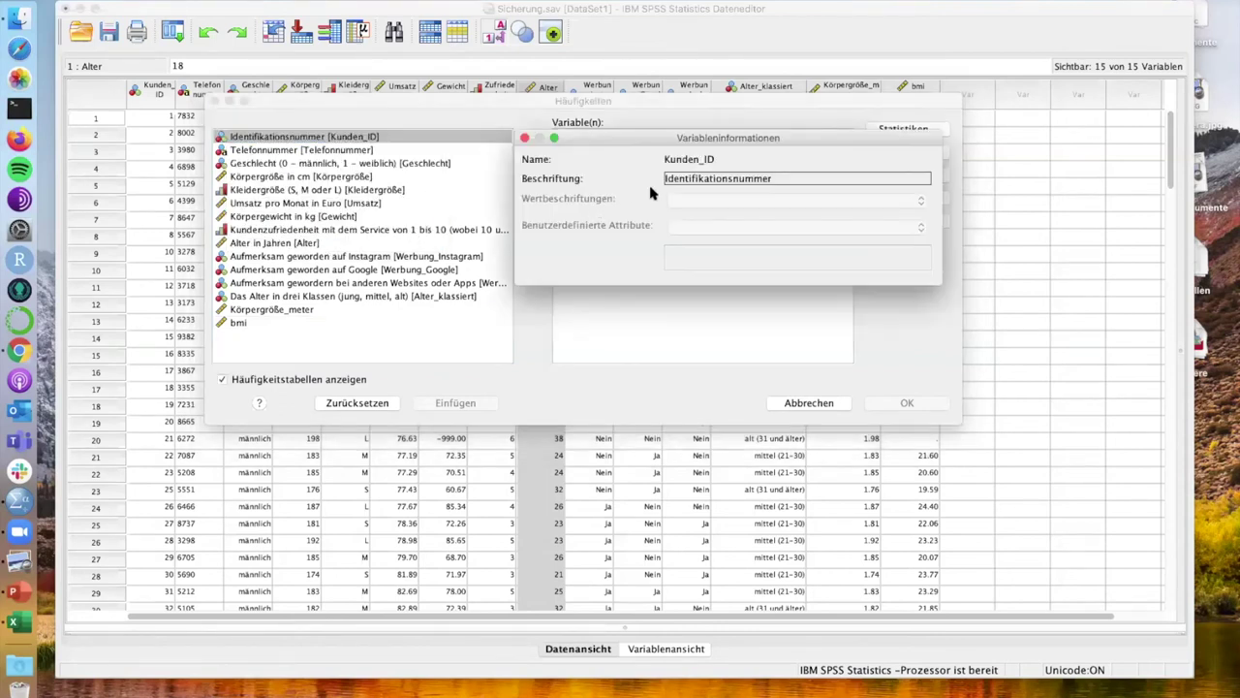
{"action": "left_click", "coordinate": [524, 138]}
{"action": "right_click", "coordinate": [369, 351]}
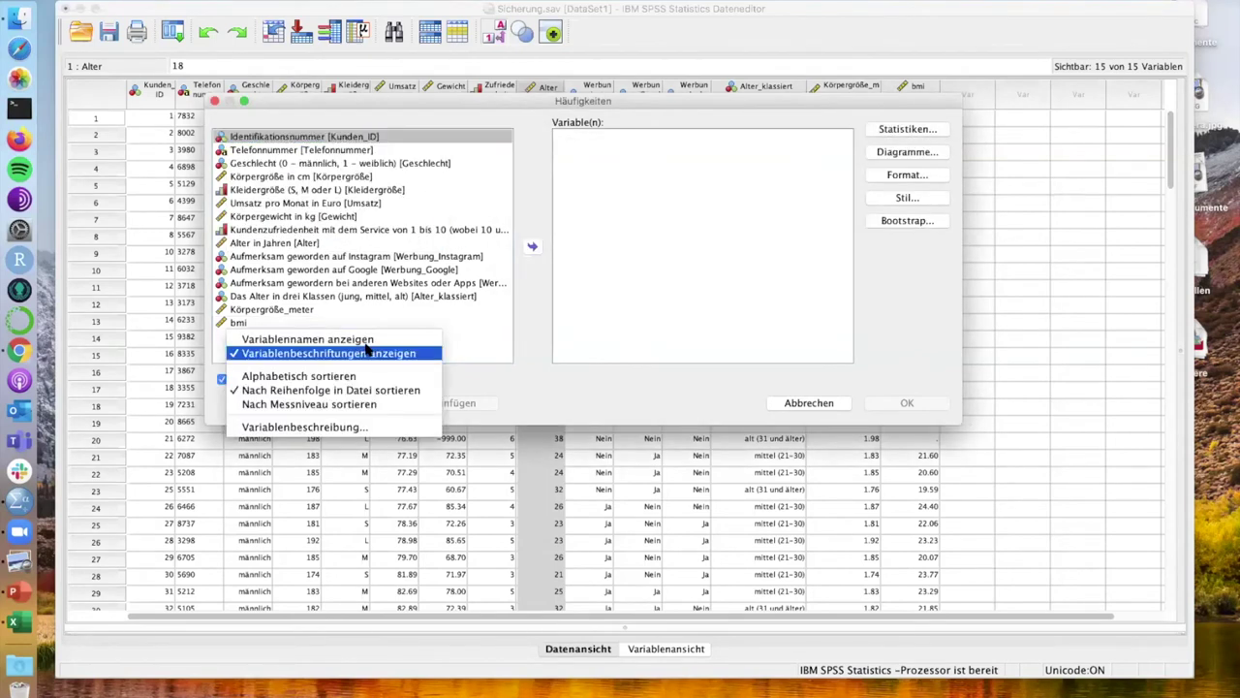
{"action": "left_click", "coordinate": [369, 339]}
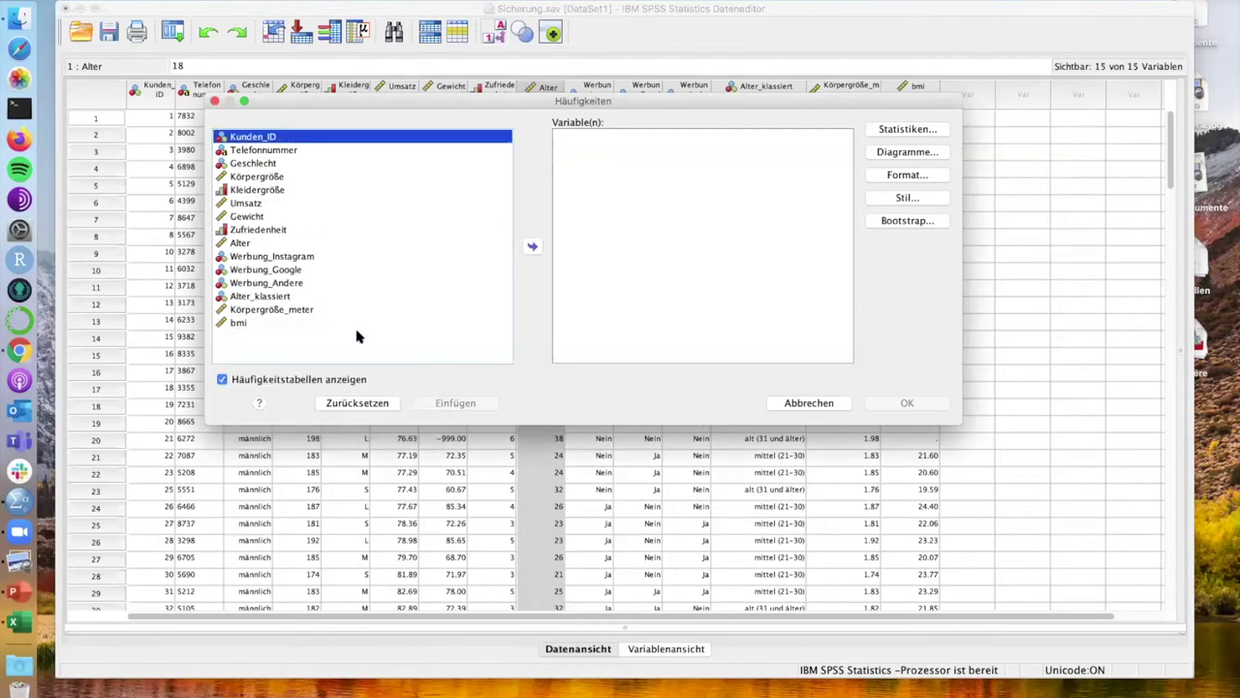
{"action": "left_click_drag", "start_coordinate": [244, 243], "coordinate": [616, 220]}
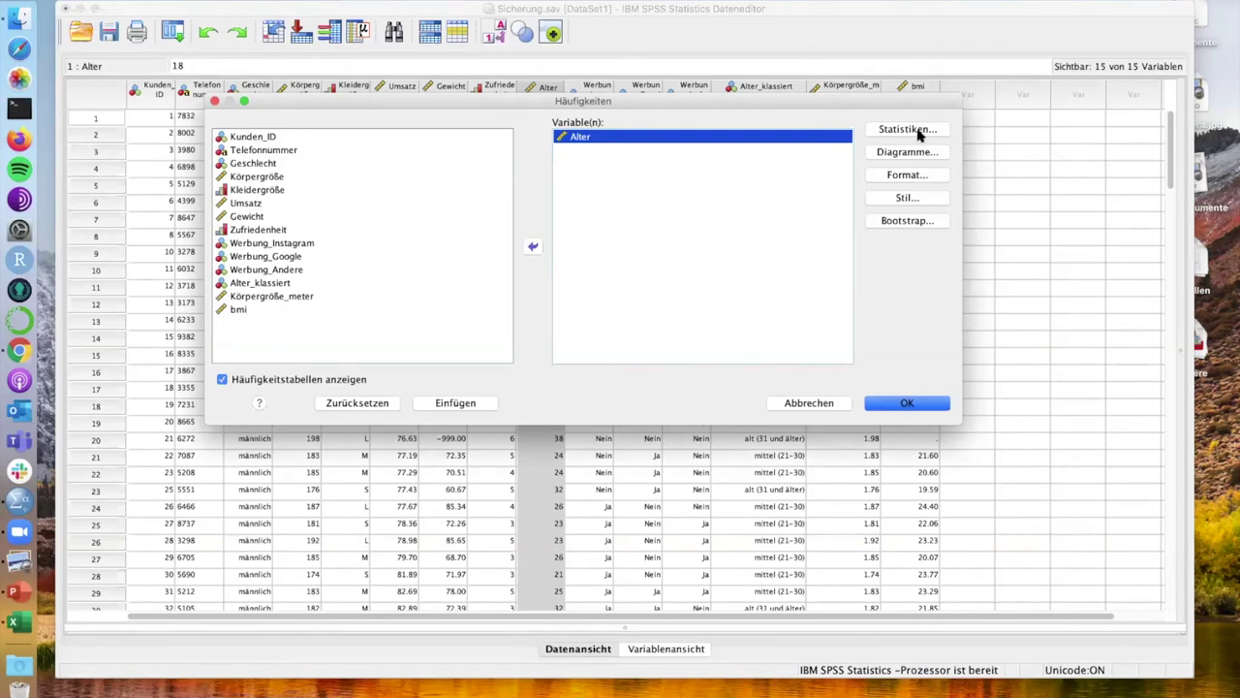
{"action": "left_click", "coordinate": [835, 402]}
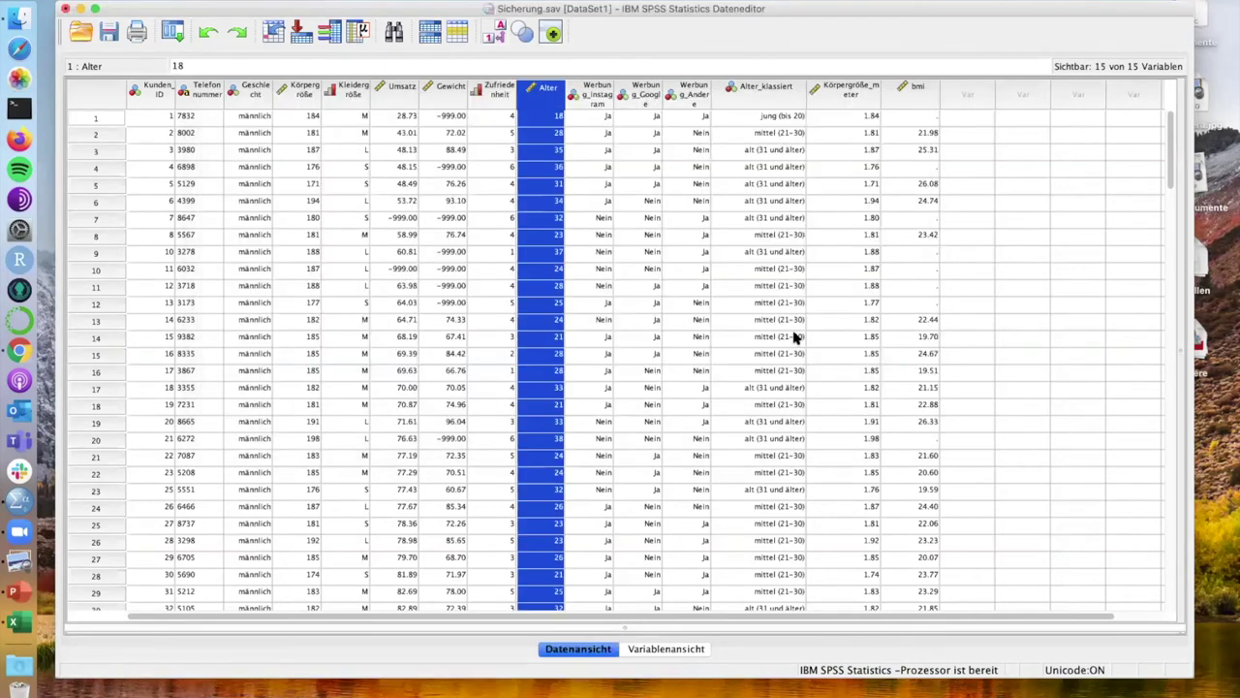
Open the Häufigkeiten analysis, enlarge its dialog and add Alter in Jahren as the variable to analyse
{"action": "left_click", "coordinate": [479, 0]}
{"action": "mouse_move", "coordinate": [568, 8]}
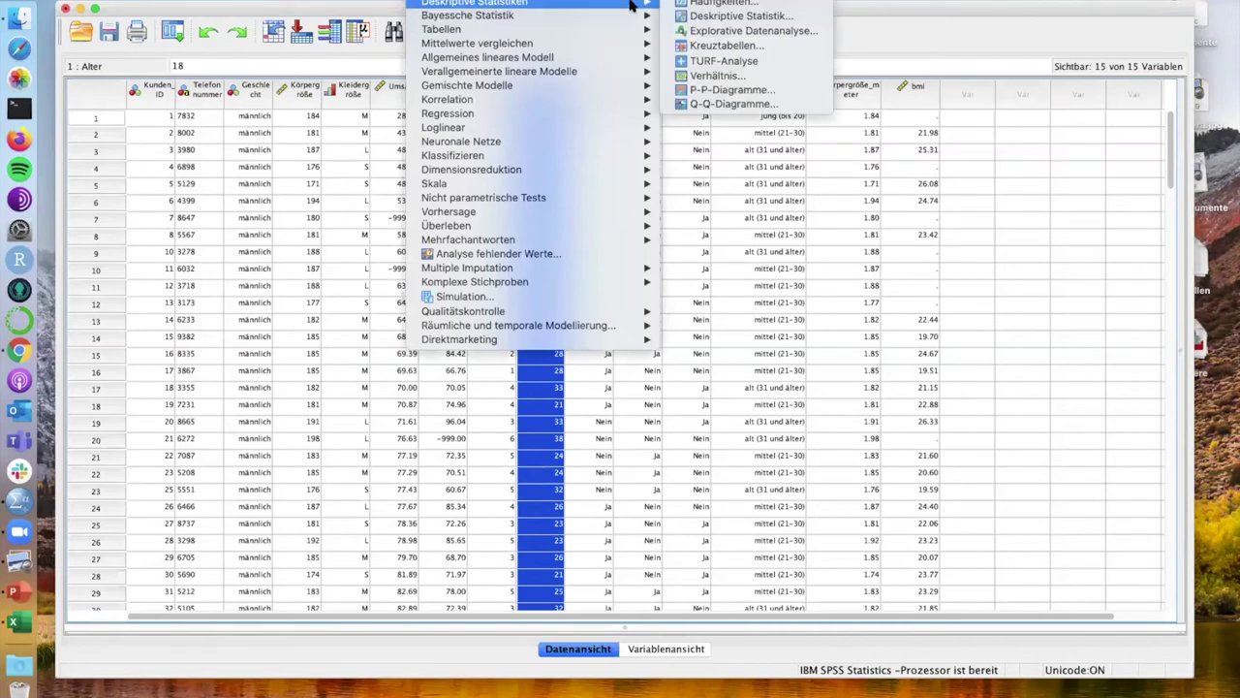
{"action": "left_click", "coordinate": [699, 5]}
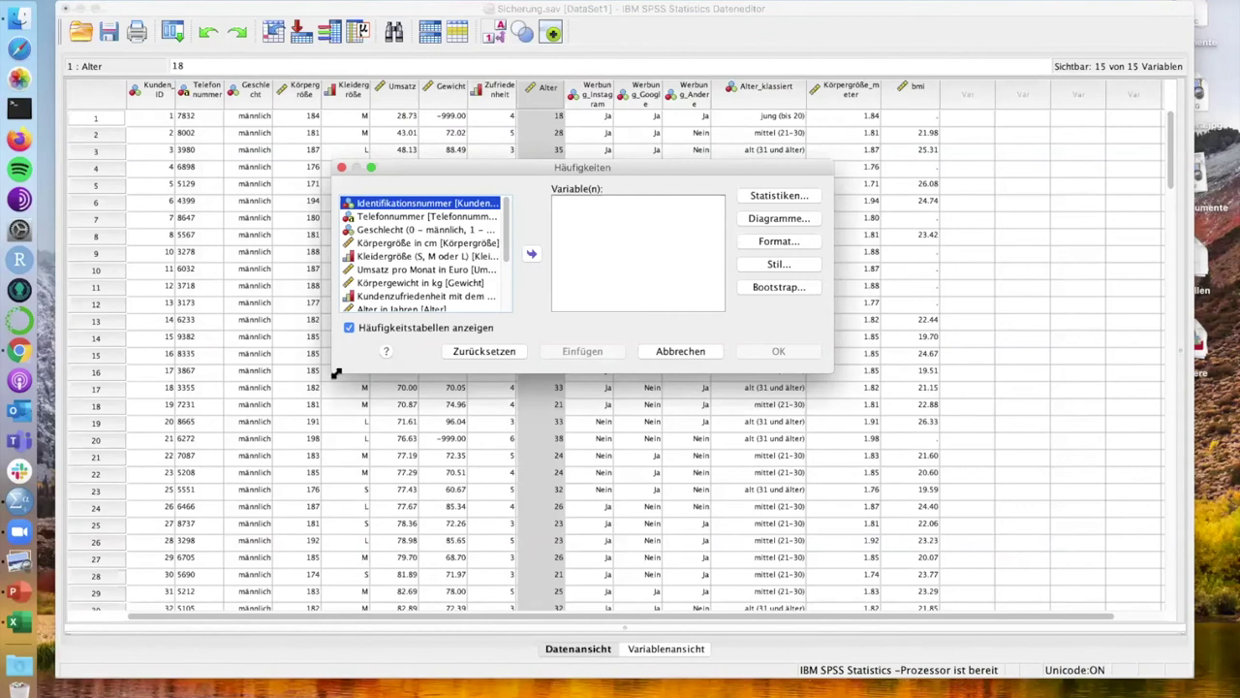
{"action": "left_click_drag", "start_coordinate": [334, 372], "coordinate": [169, 493]}
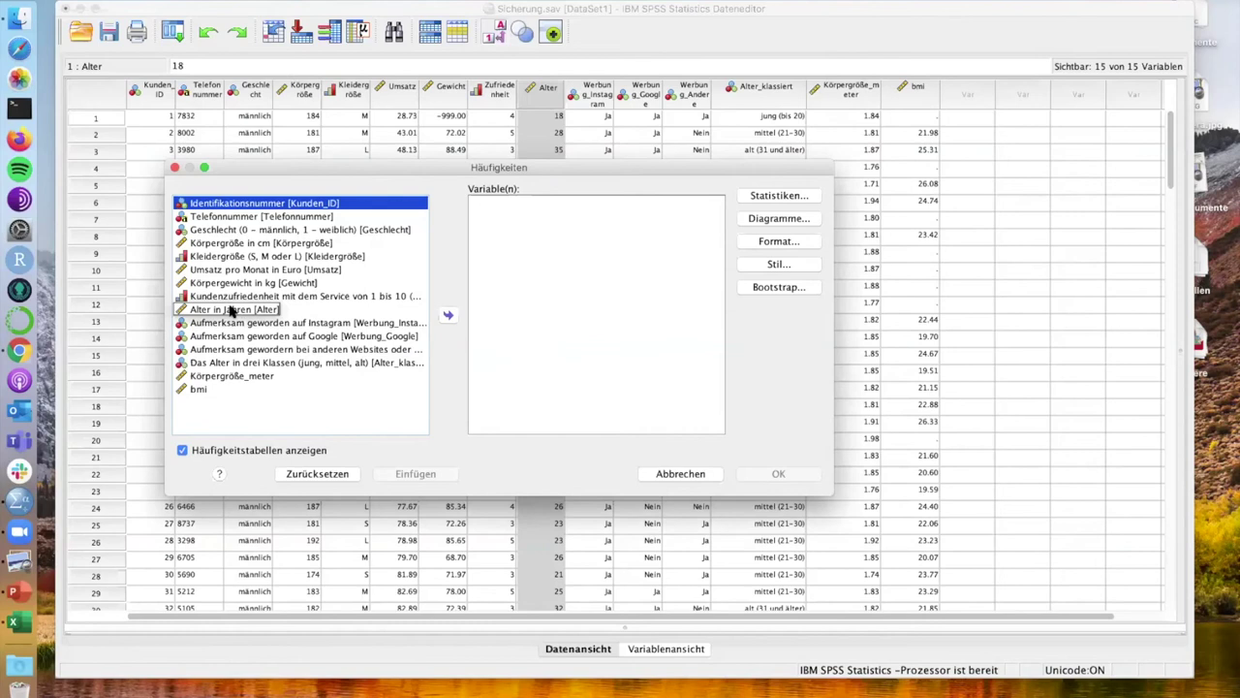
{"action": "left_click", "coordinate": [281, 312]}
{"action": "left_click", "coordinate": [450, 315]}
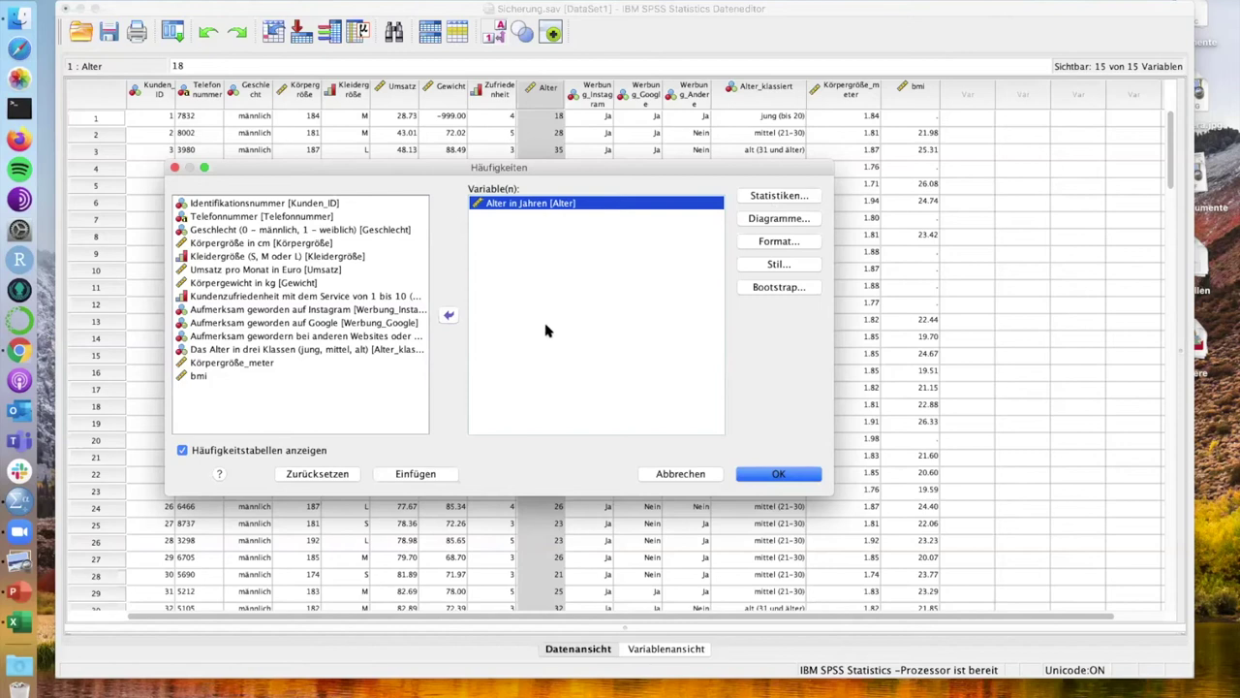
Request Mittelwert and Median as statistics for Alter in the Häufigkeiten analysis
{"action": "left_click", "coordinate": [785, 195]}
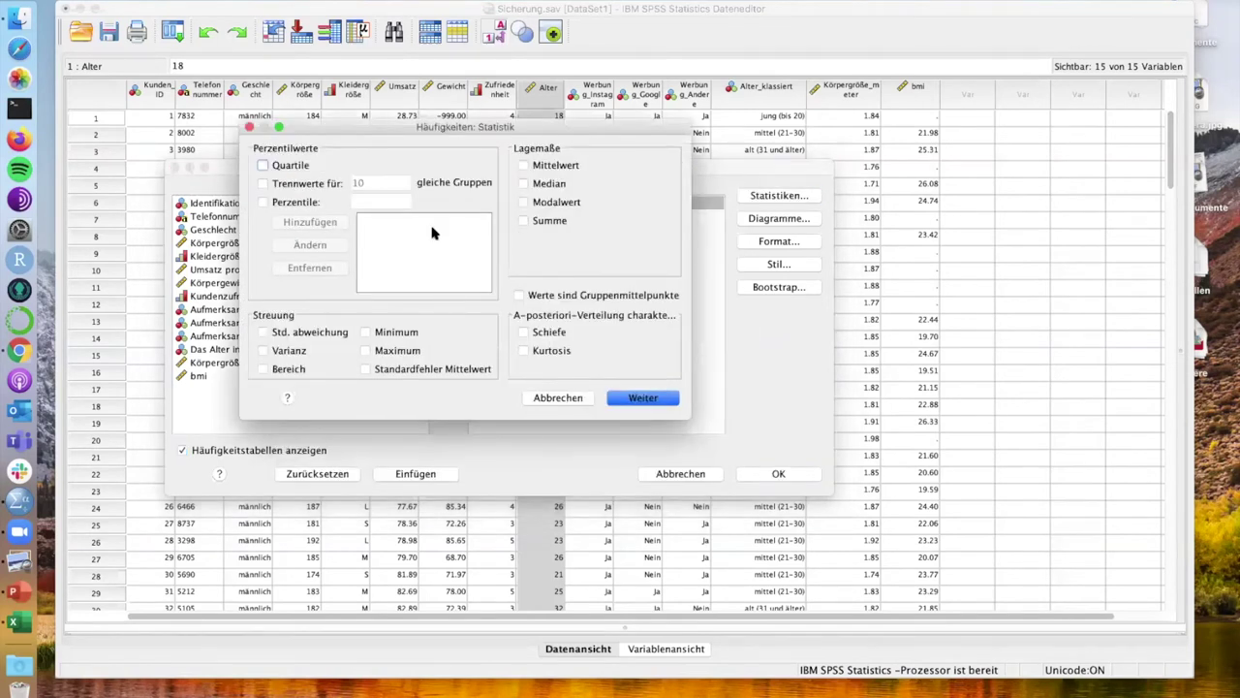
{"action": "left_click", "coordinate": [523, 166]}
{"action": "left_click", "coordinate": [524, 184]}
{"action": "left_click", "coordinate": [641, 399]}
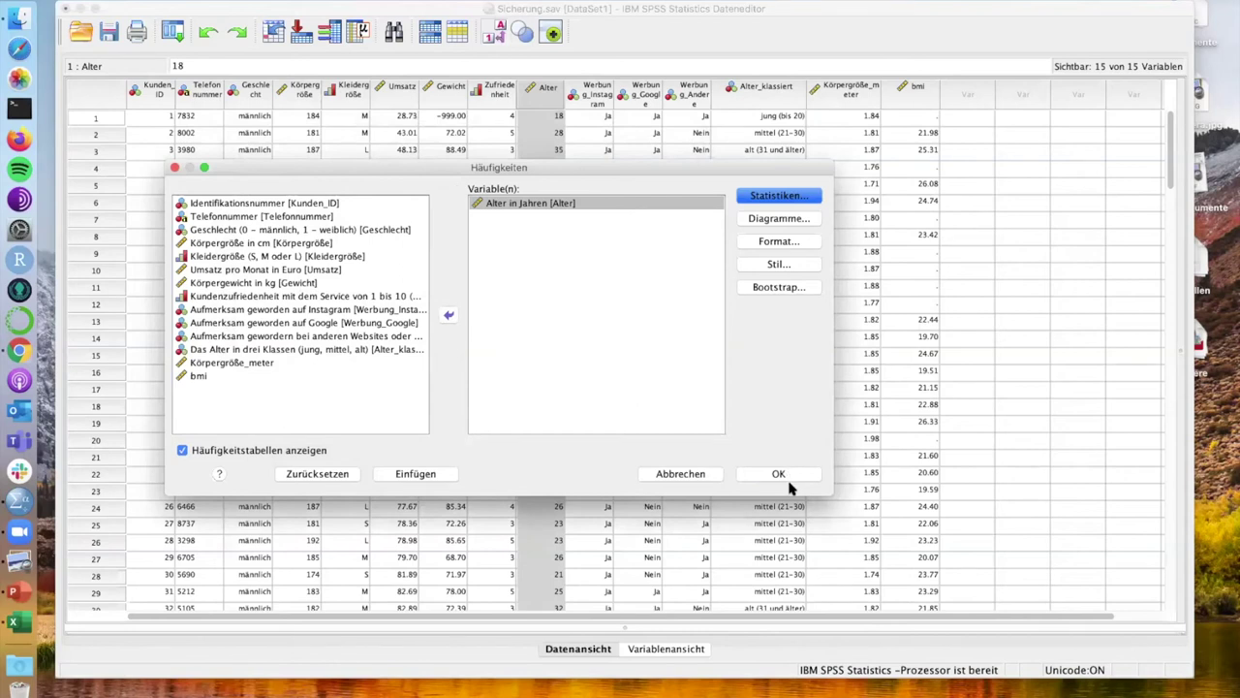
Keep the display of frequency tables enabled and run the Häufigkeiten analysis for Alter
{"action": "left_click", "coordinate": [288, 455]}
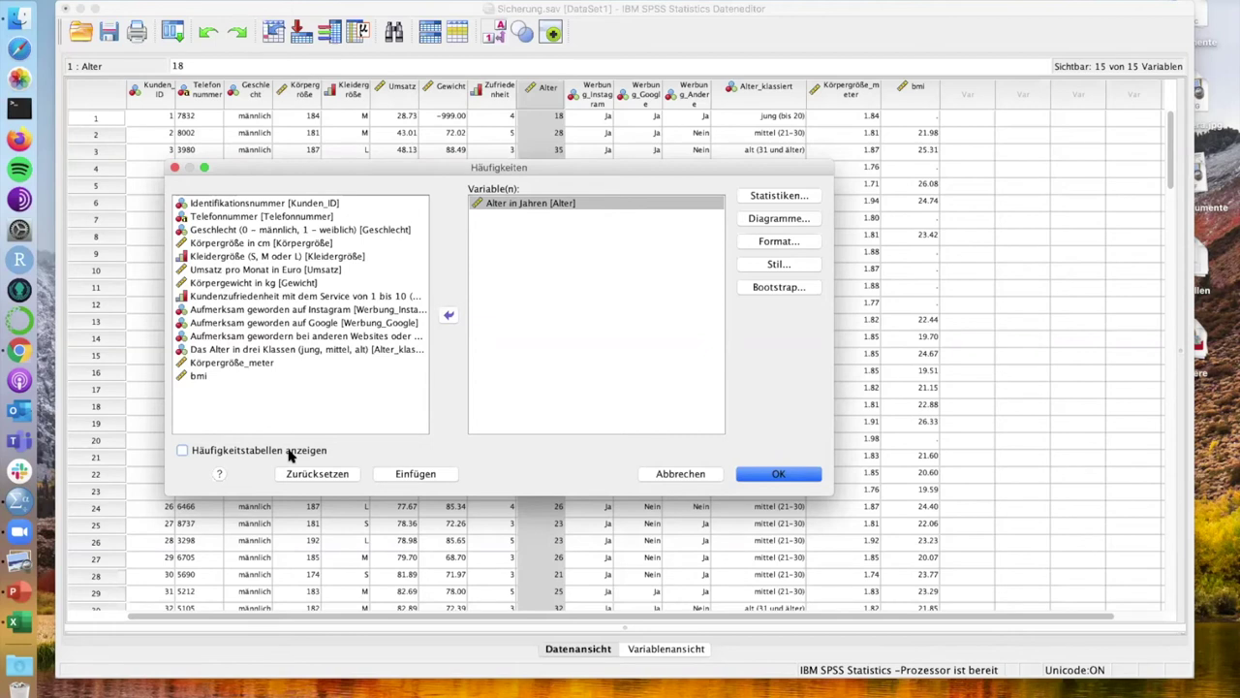
{"action": "left_click", "coordinate": [288, 456]}
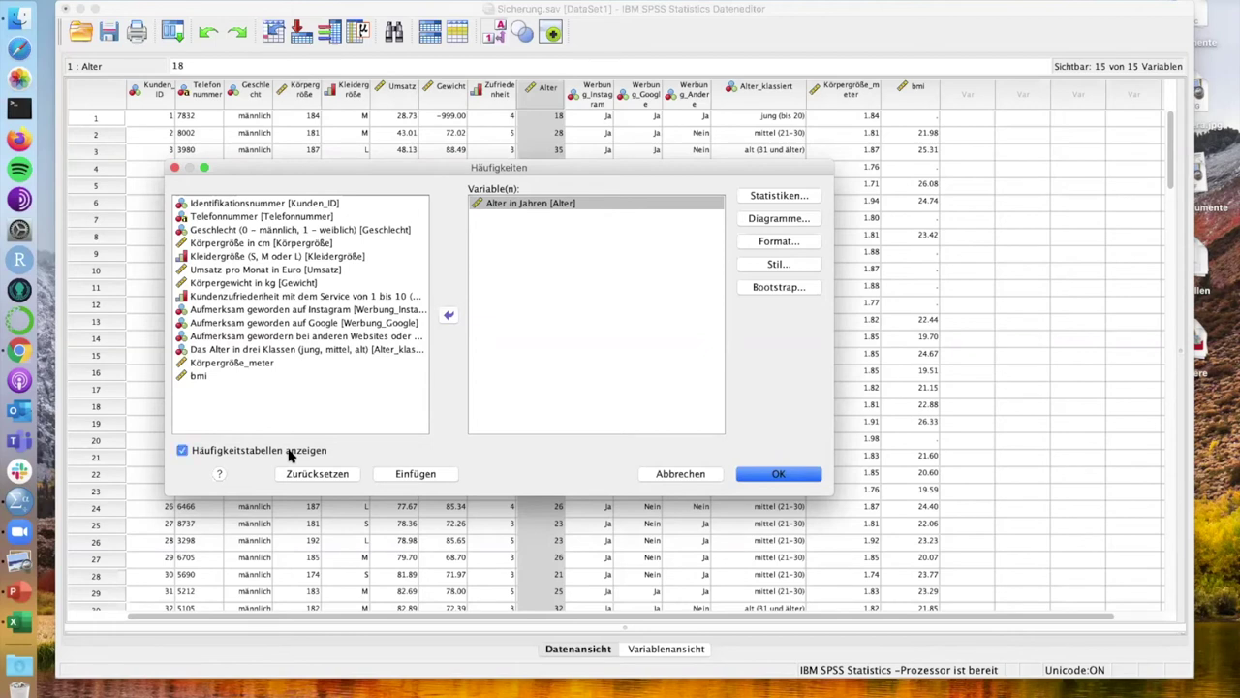
{"action": "left_click", "coordinate": [779, 473]}
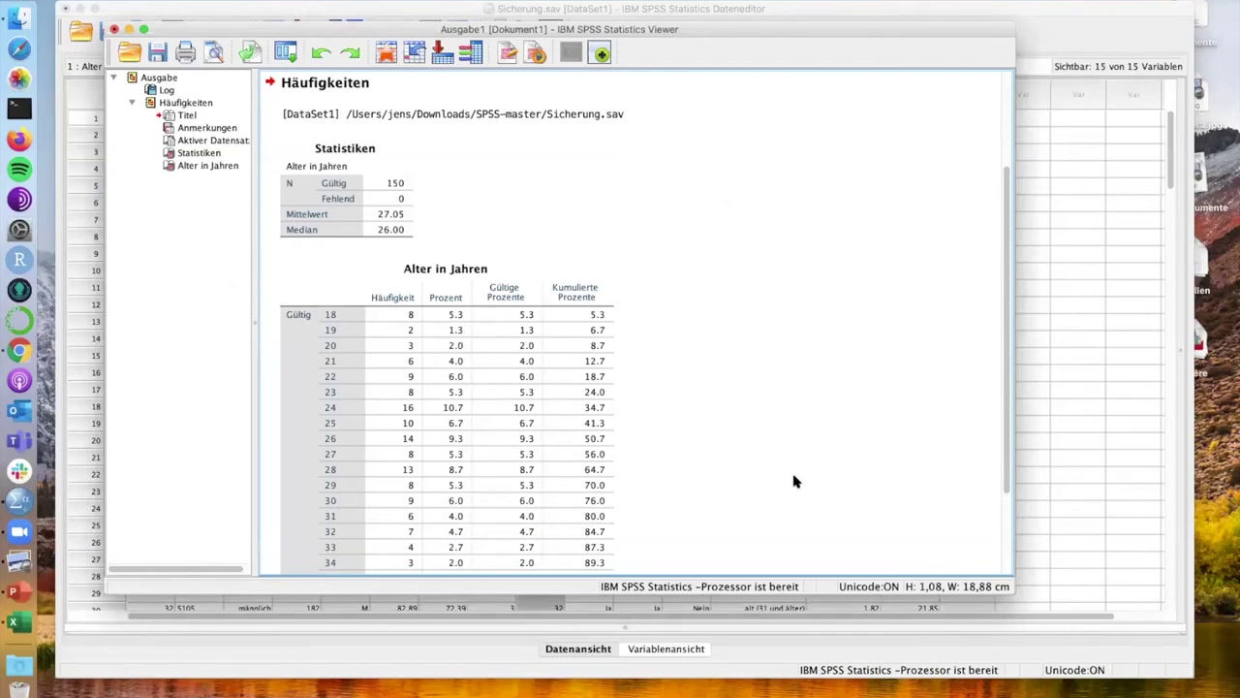
Examine the Statistiken table and the full Alter in Jahren frequency table in the output
{"action": "left_click", "coordinate": [378, 225]}
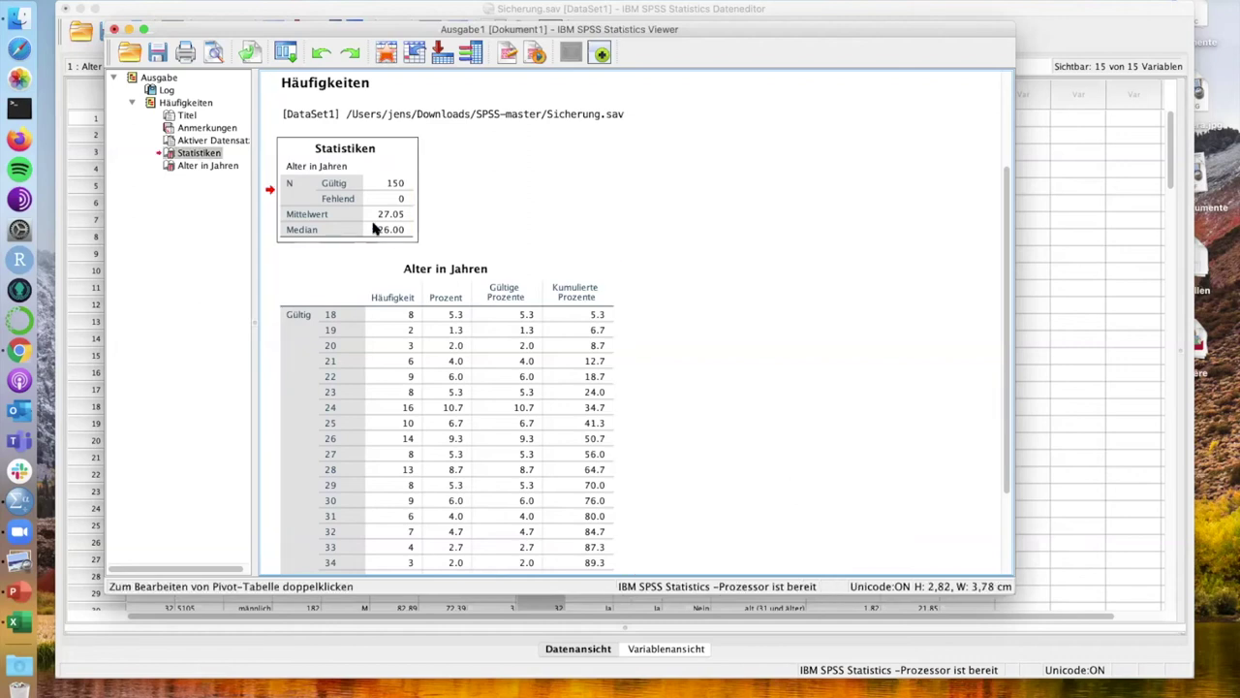
{"action": "left_click", "coordinate": [393, 183]}
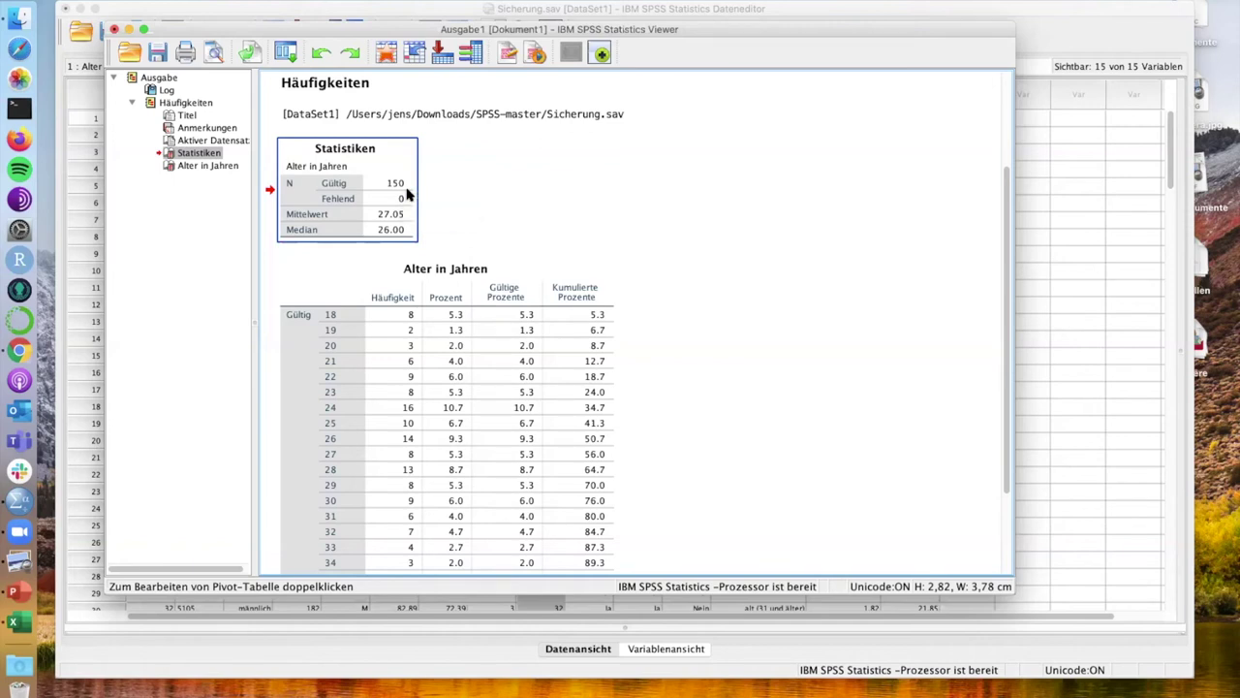
{"action": "left_click", "coordinate": [420, 336]}
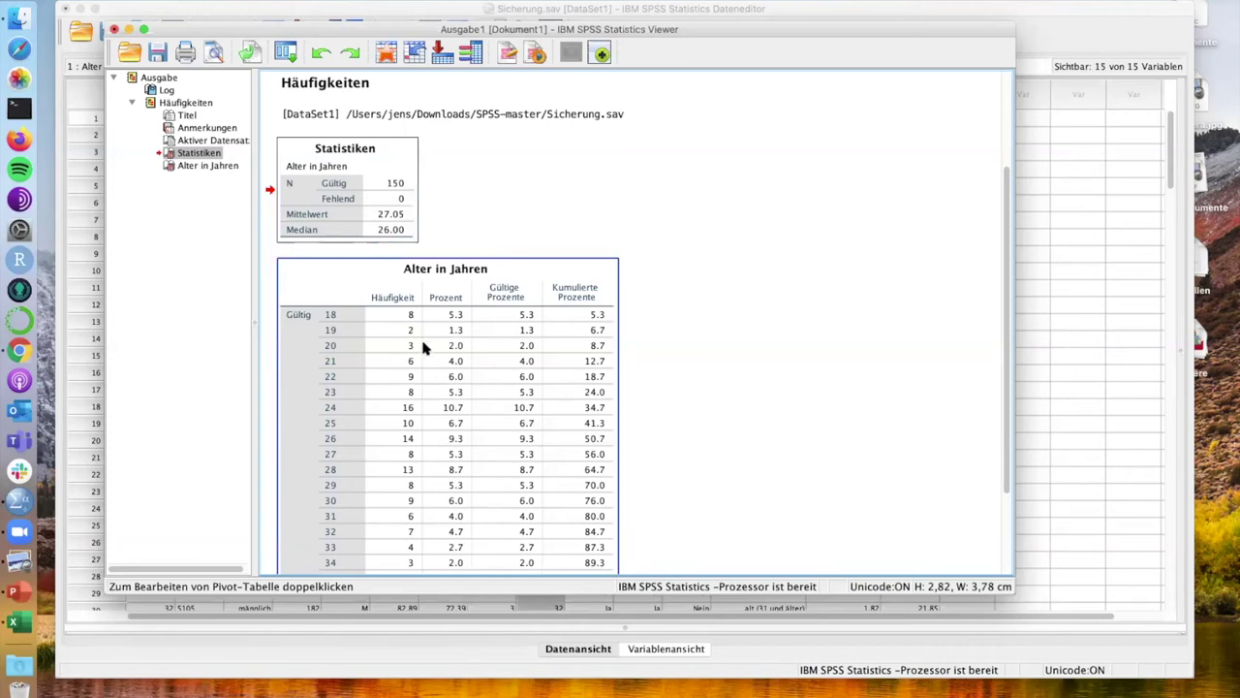
{"action": "scroll", "coordinate": [421, 339], "scroll_direction": "down", "scroll_amount": 3}
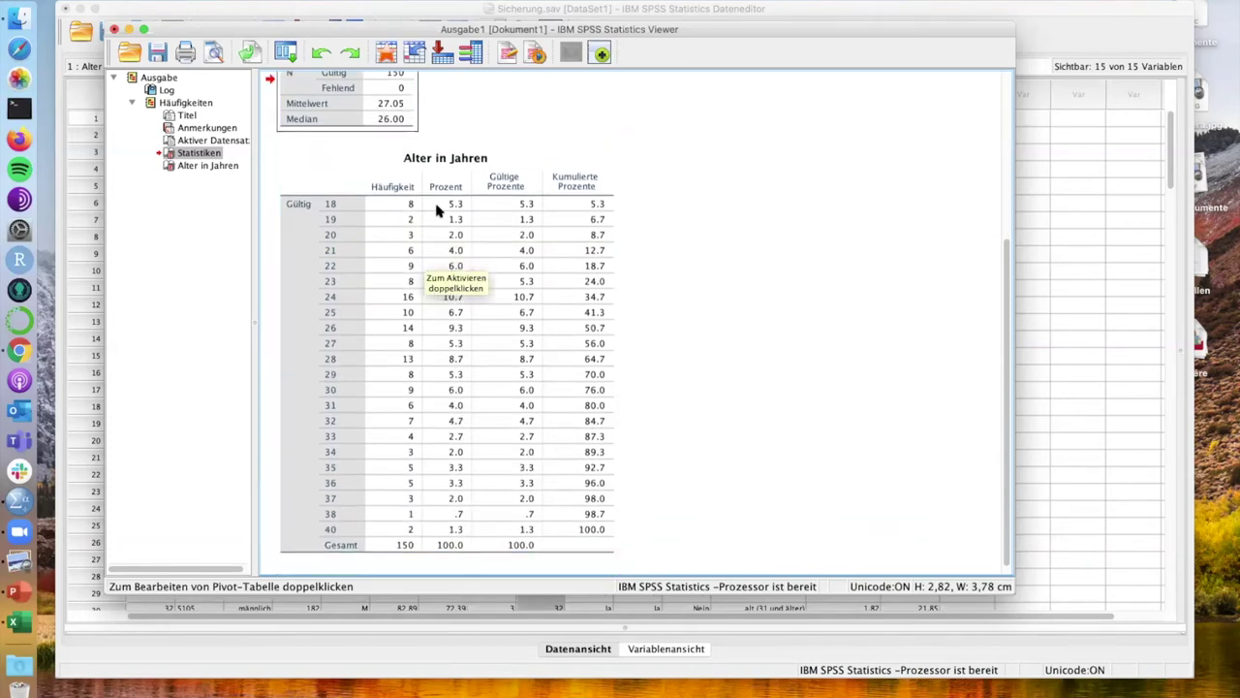
{"action": "scroll", "coordinate": [413, 306], "scroll_direction": "down", "scroll_amount": 1}
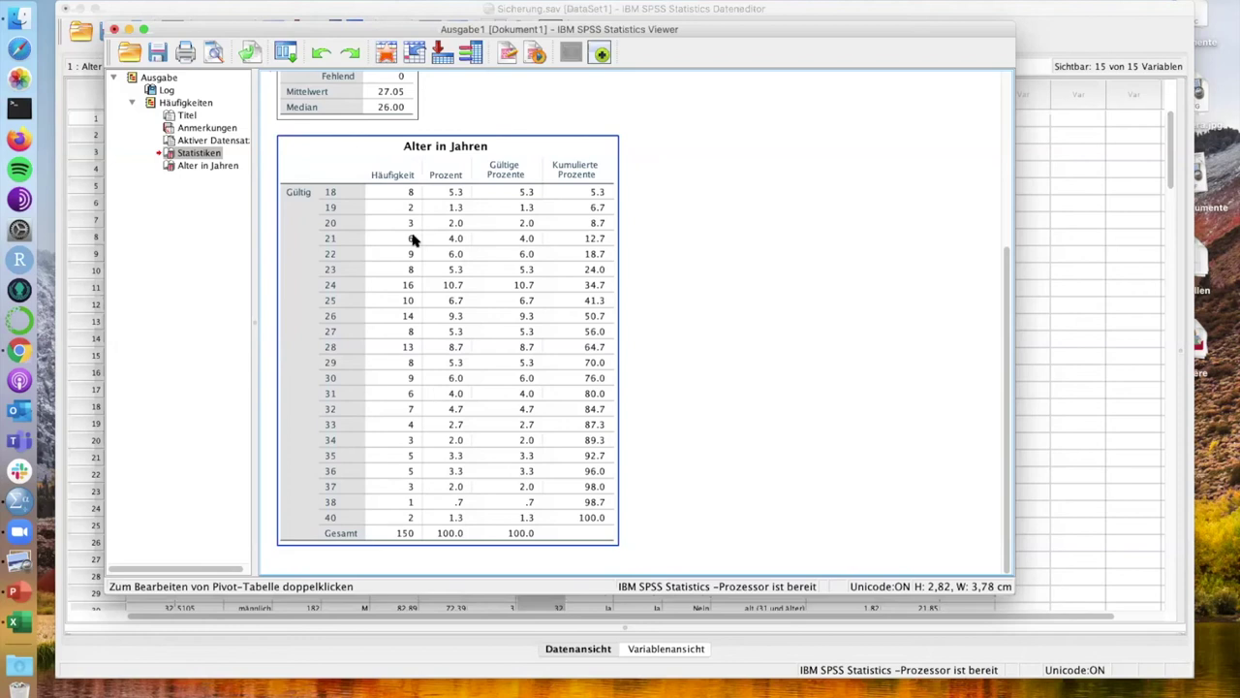
{"action": "scroll", "coordinate": [378, 485], "scroll_direction": "up", "scroll_amount": 4}
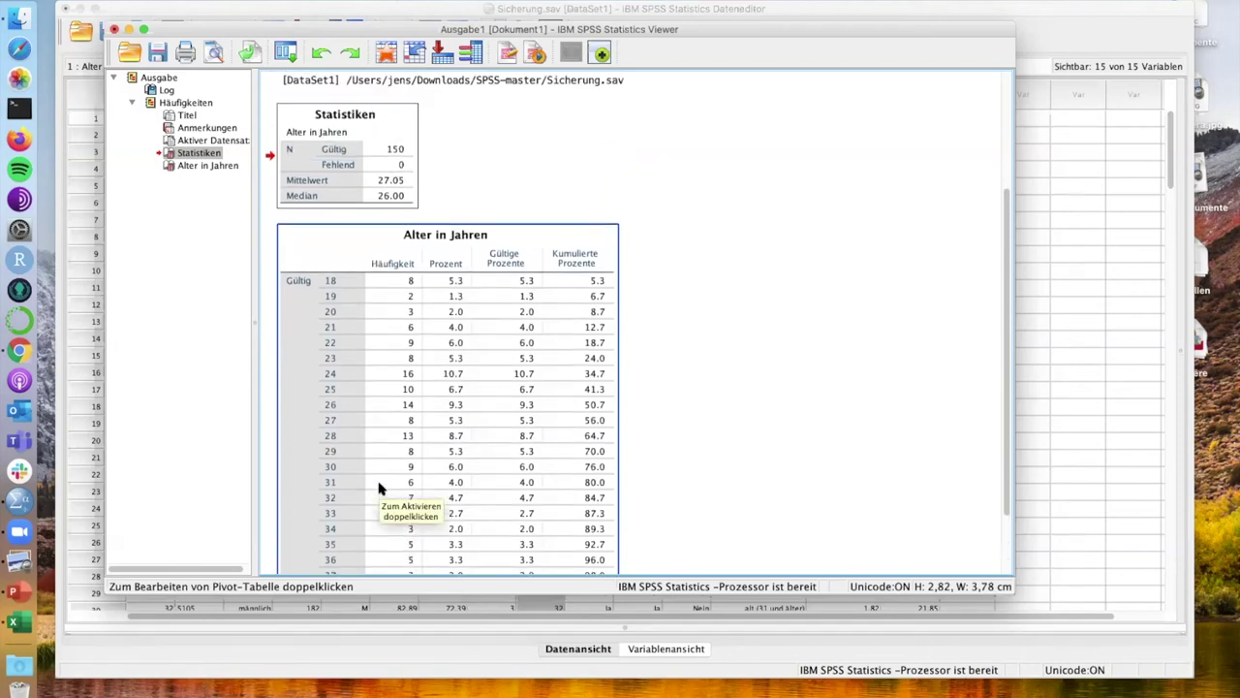
Compare the Mittelwert and Median of Alter in the Statistiken table
{"action": "left_click", "coordinate": [377, 180]}
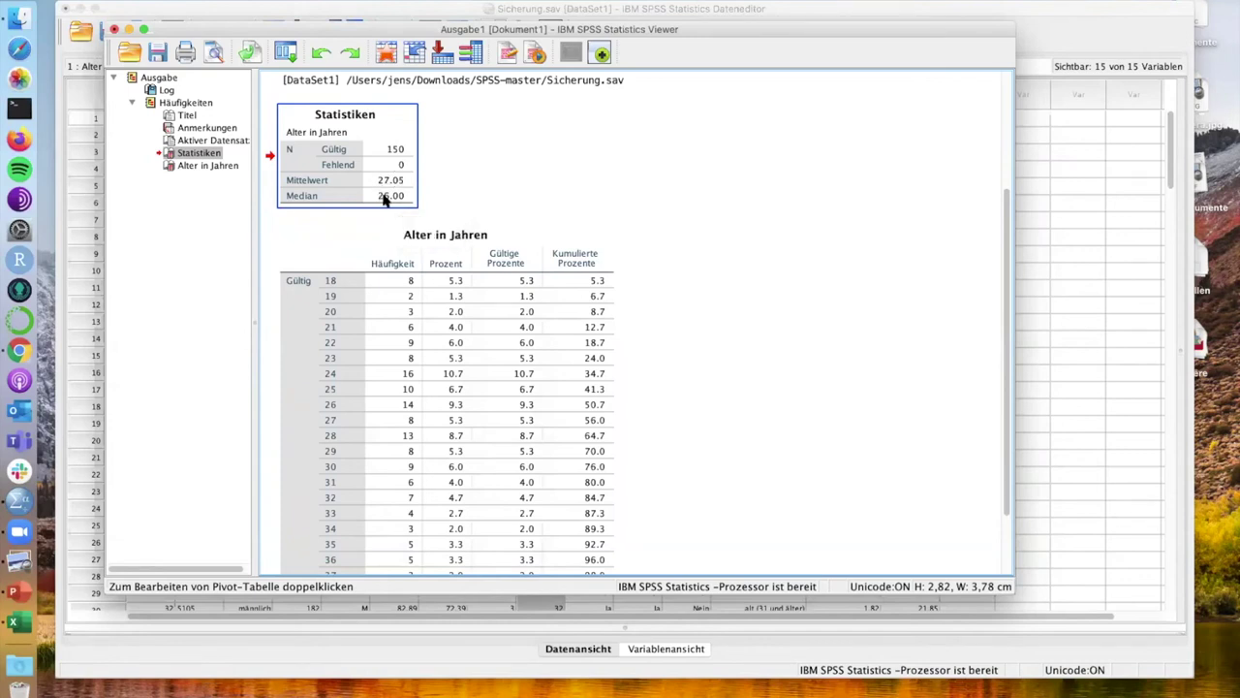
{"action": "left_click", "coordinate": [458, 213]}
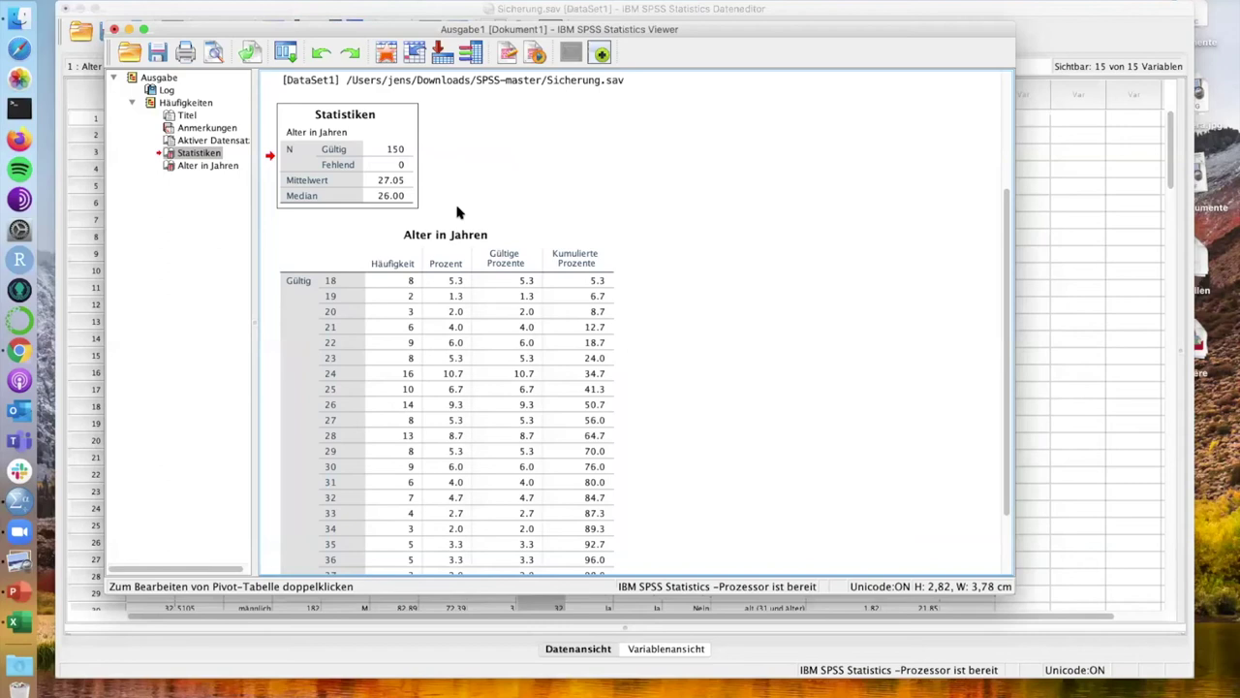
{"action": "left_click", "coordinate": [405, 203]}
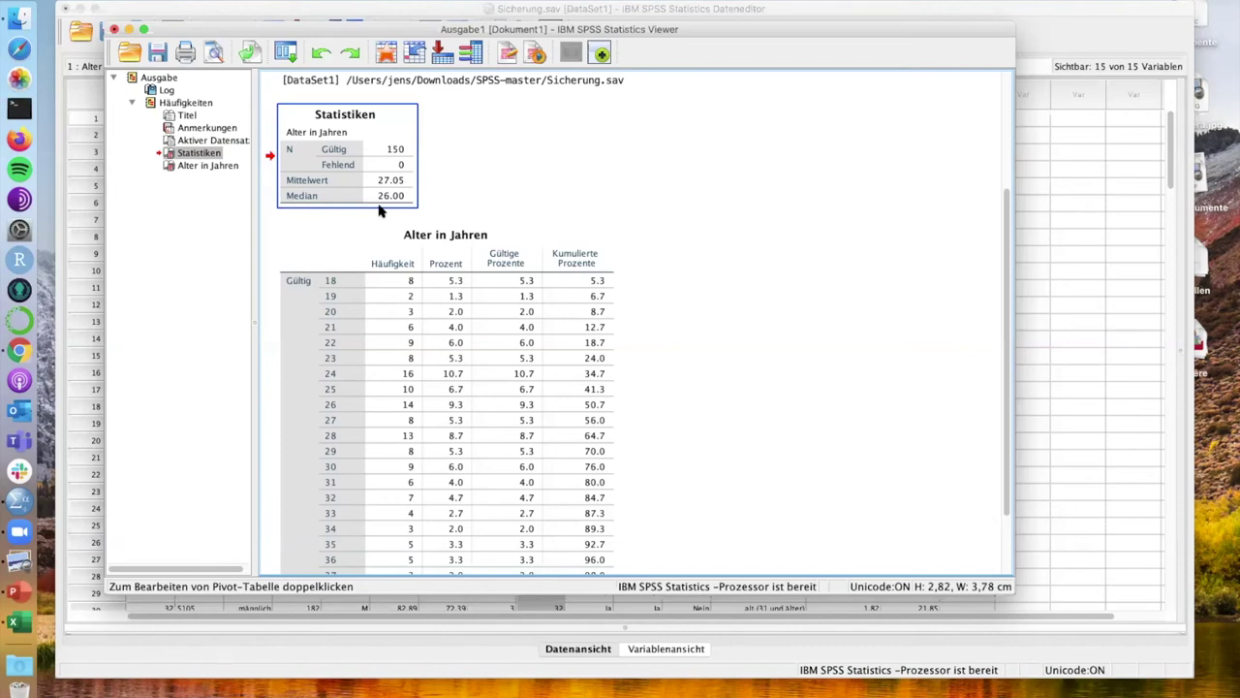
{"action": "left_click", "coordinate": [398, 223]}
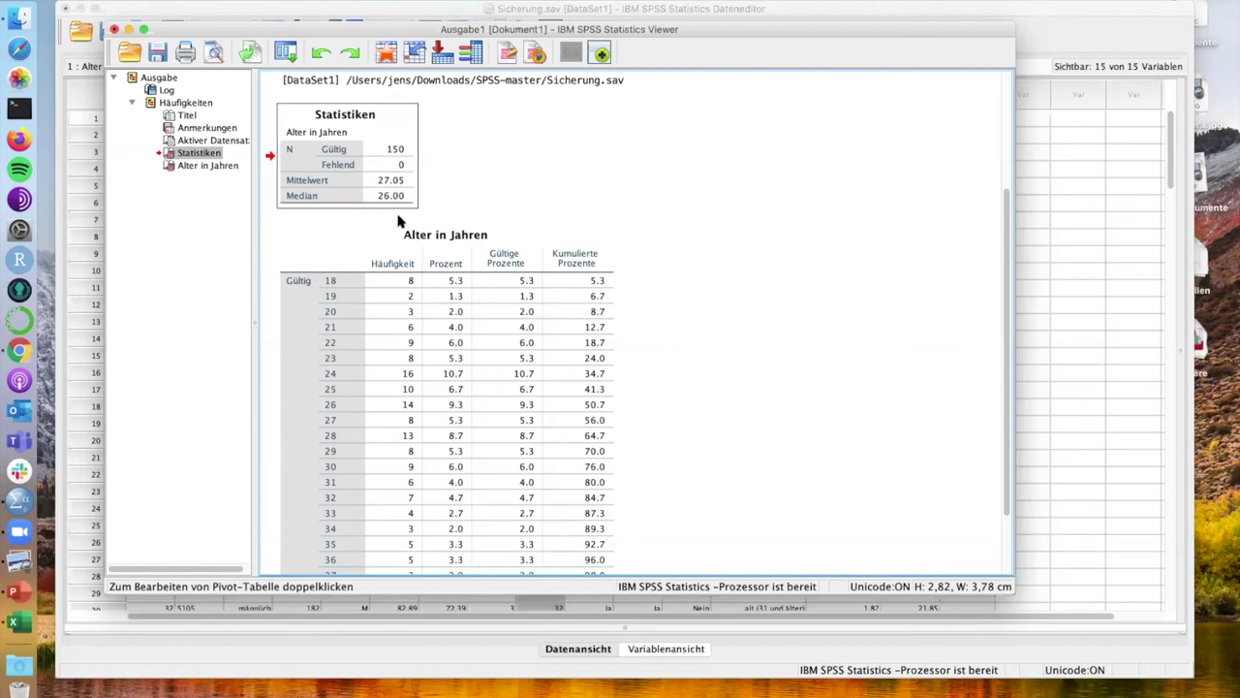
{"action": "left_click", "coordinate": [392, 194]}
{"action": "left_click", "coordinate": [370, 229]}
{"action": "left_click", "coordinate": [389, 191]}
{"action": "left_click", "coordinate": [379, 242]}
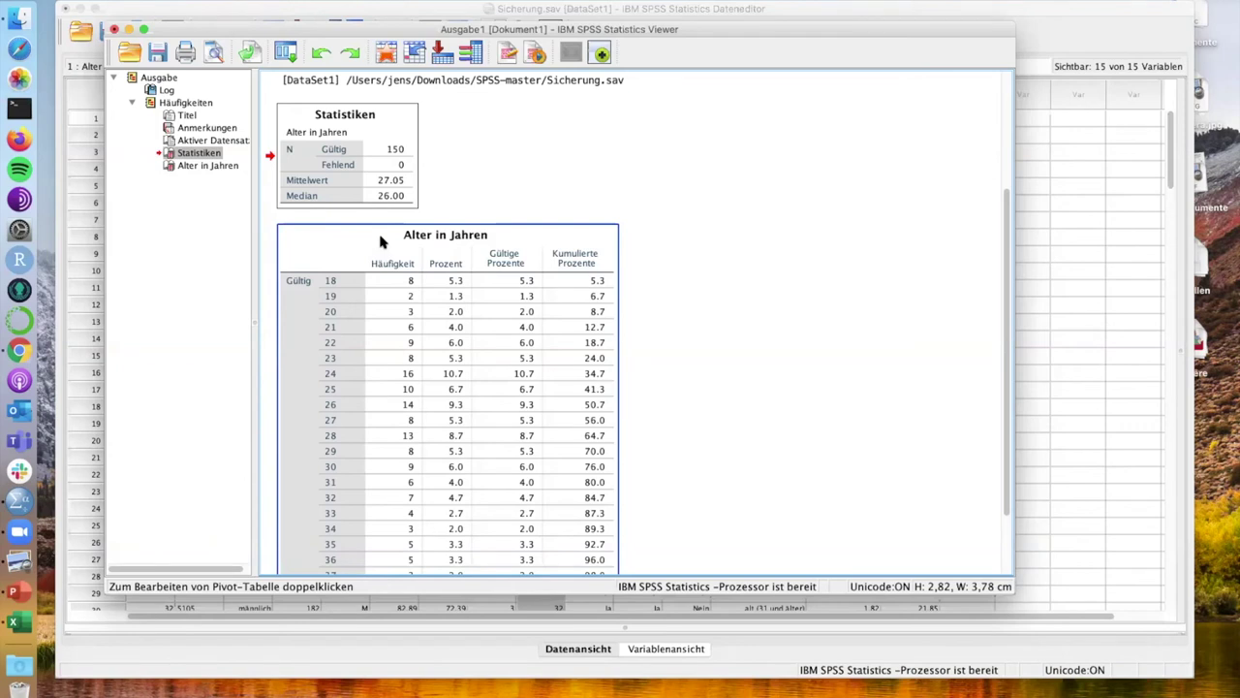
{"action": "left_click", "coordinate": [390, 197]}
{"action": "left_click", "coordinate": [409, 229]}
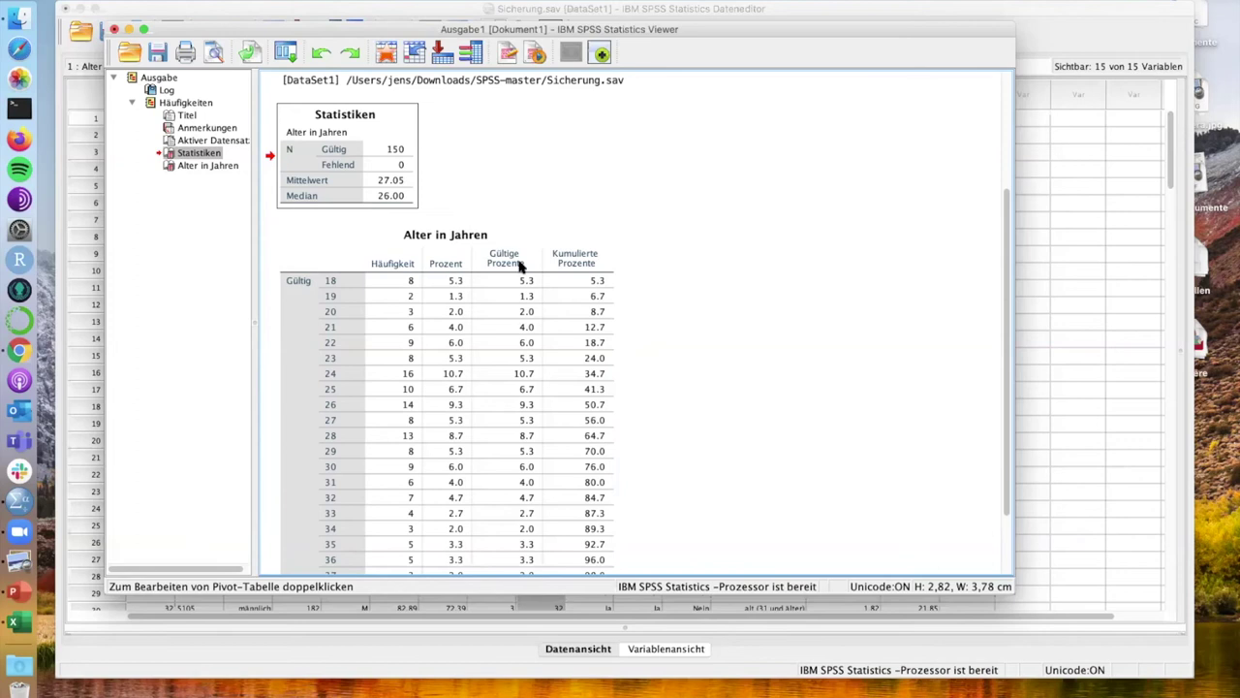
Dismiss the output window and select the Geschlecht column in the Sicherung.sav data
{"action": "left_click_drag", "start_coordinate": [339, 39], "coordinate": [385, 36]}
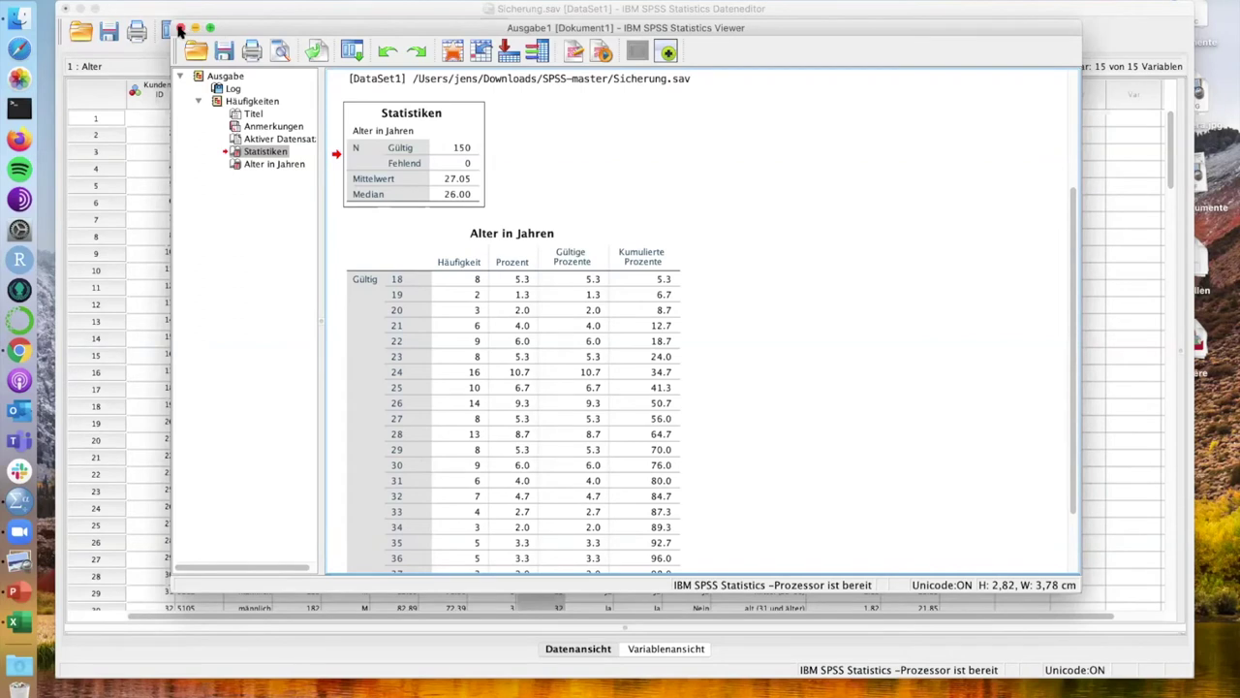
{"action": "left_click", "coordinate": [180, 30]}
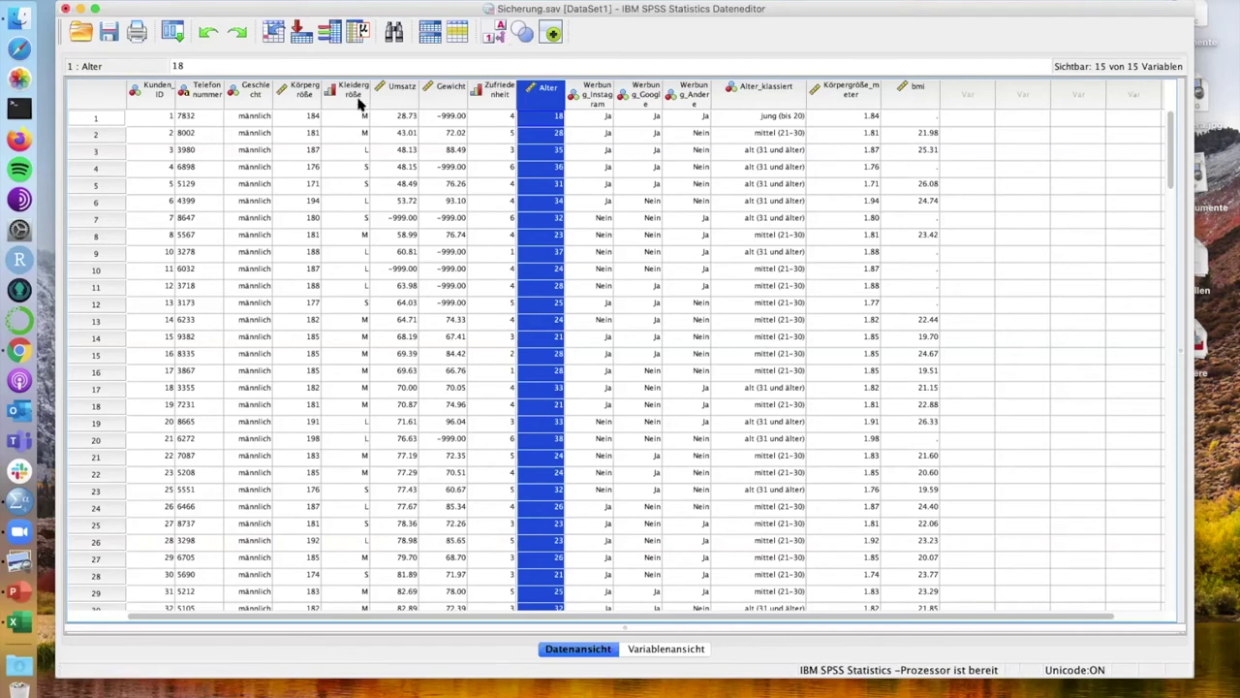
{"action": "left_click", "coordinate": [260, 89]}
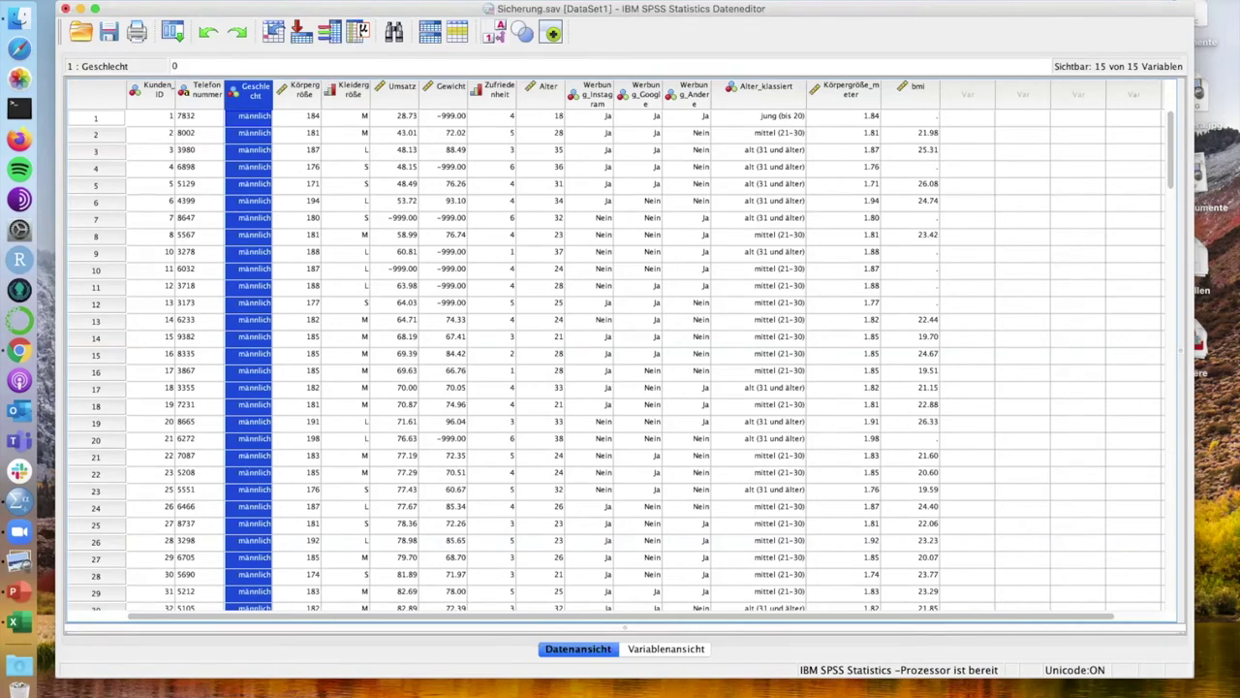
Open the Häufigkeiten analysis, reset its settings and add Geschlecht as the only variable to analyse
{"action": "left_click", "coordinate": [431, 0]}
{"action": "mouse_move", "coordinate": [658, 7]}
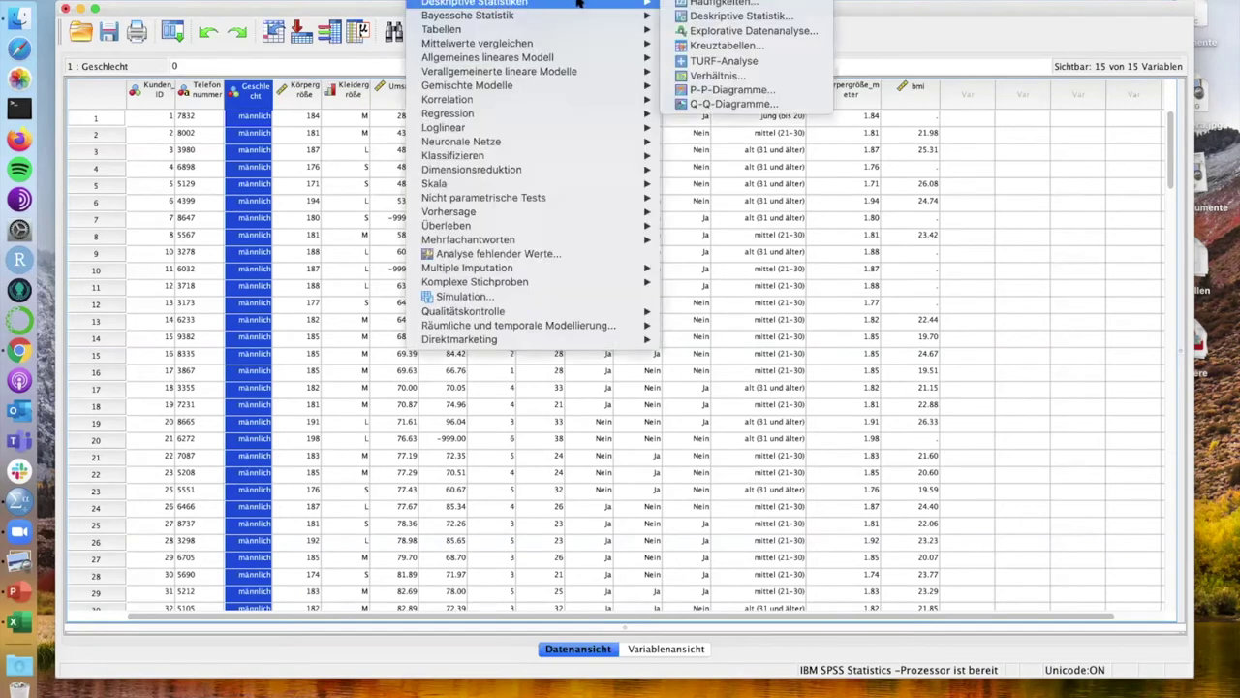
{"action": "left_click", "coordinate": [715, 4]}
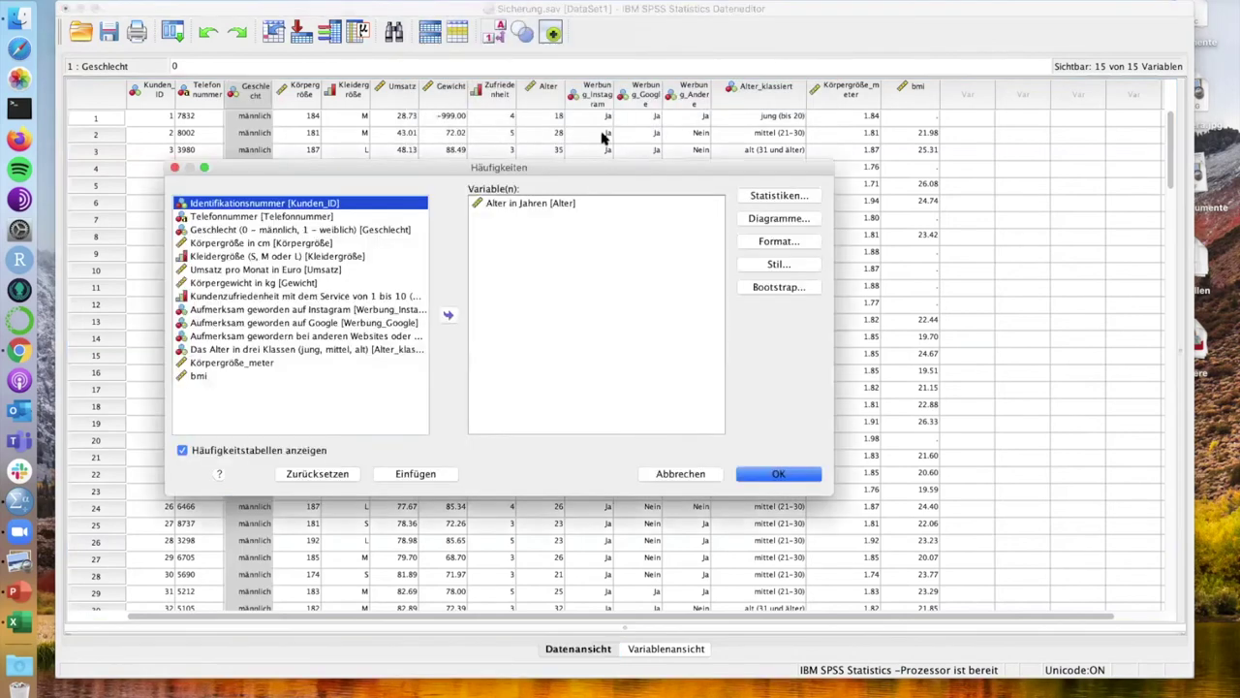
{"action": "left_click_drag", "start_coordinate": [585, 171], "coordinate": [729, 57]}
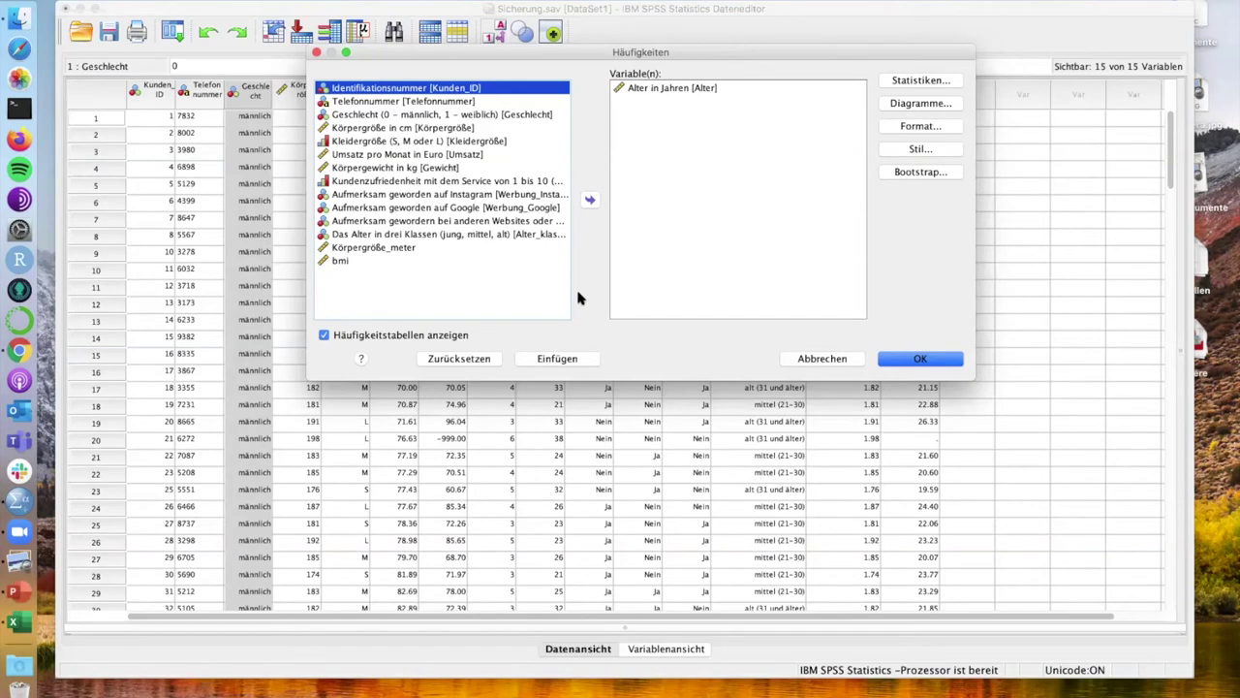
{"action": "left_click", "coordinate": [479, 362]}
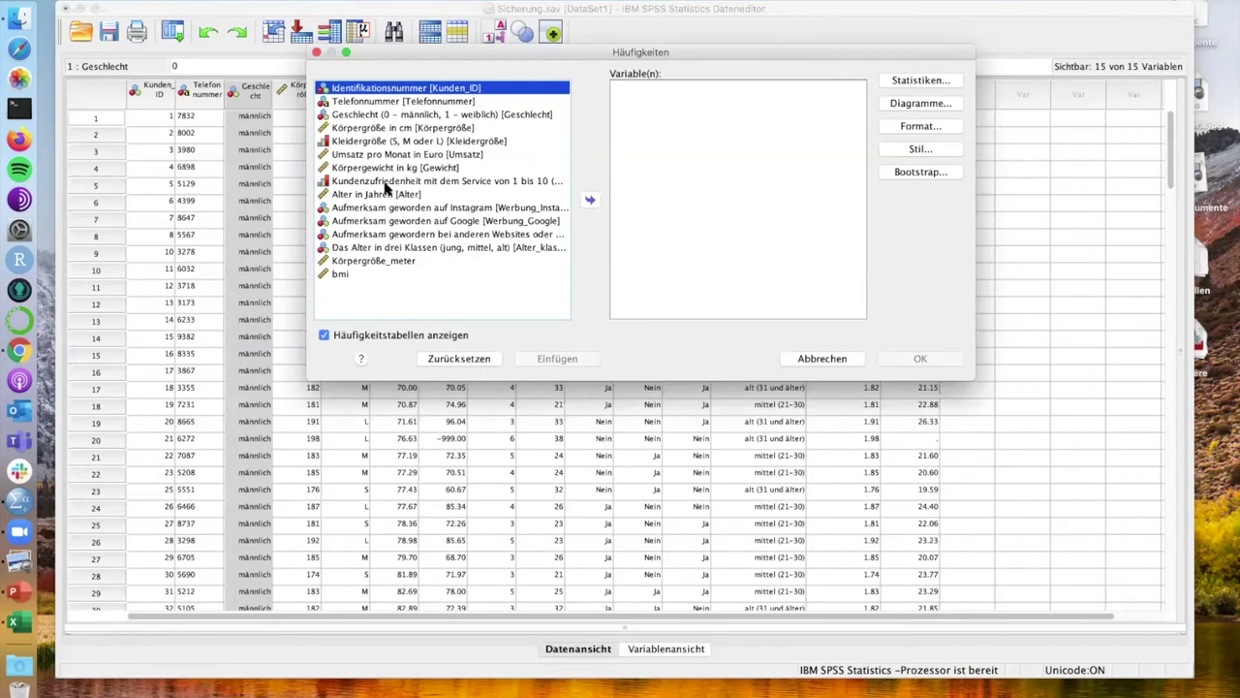
{"action": "left_click", "coordinate": [360, 120]}
{"action": "left_click_drag", "start_coordinate": [351, 118], "coordinate": [647, 136]}
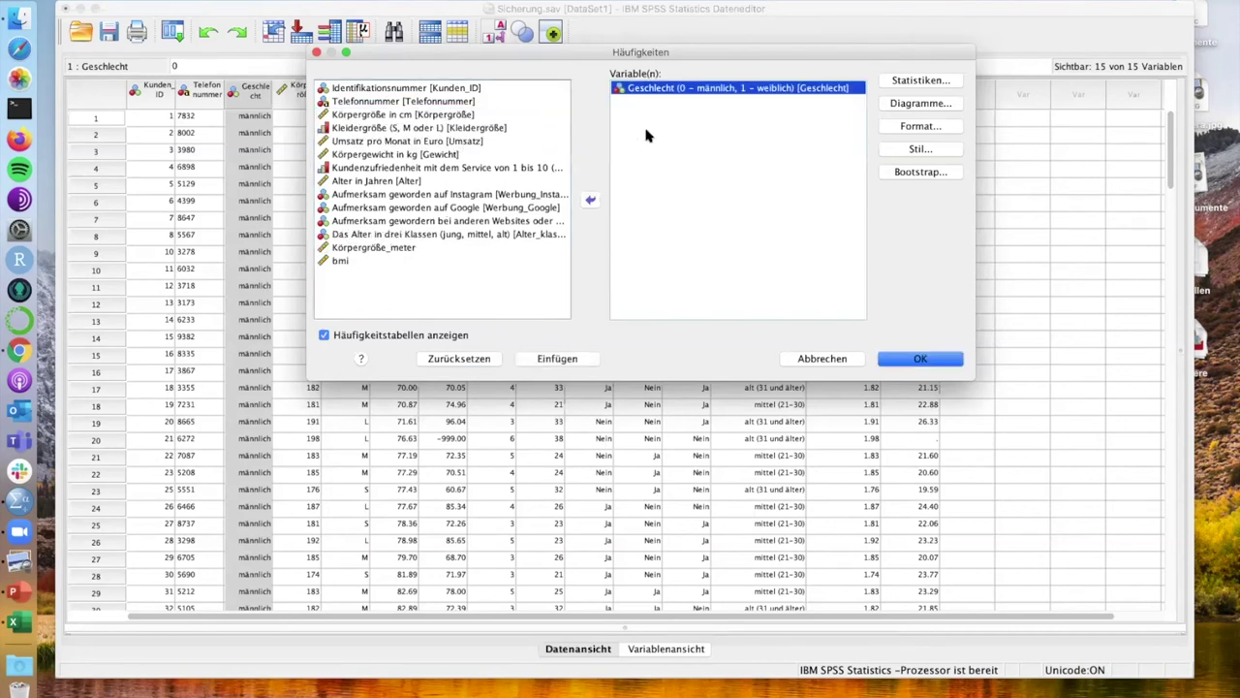
Request only the Modalwert as a statistic for Geschlecht
{"action": "left_click", "coordinate": [920, 80]}
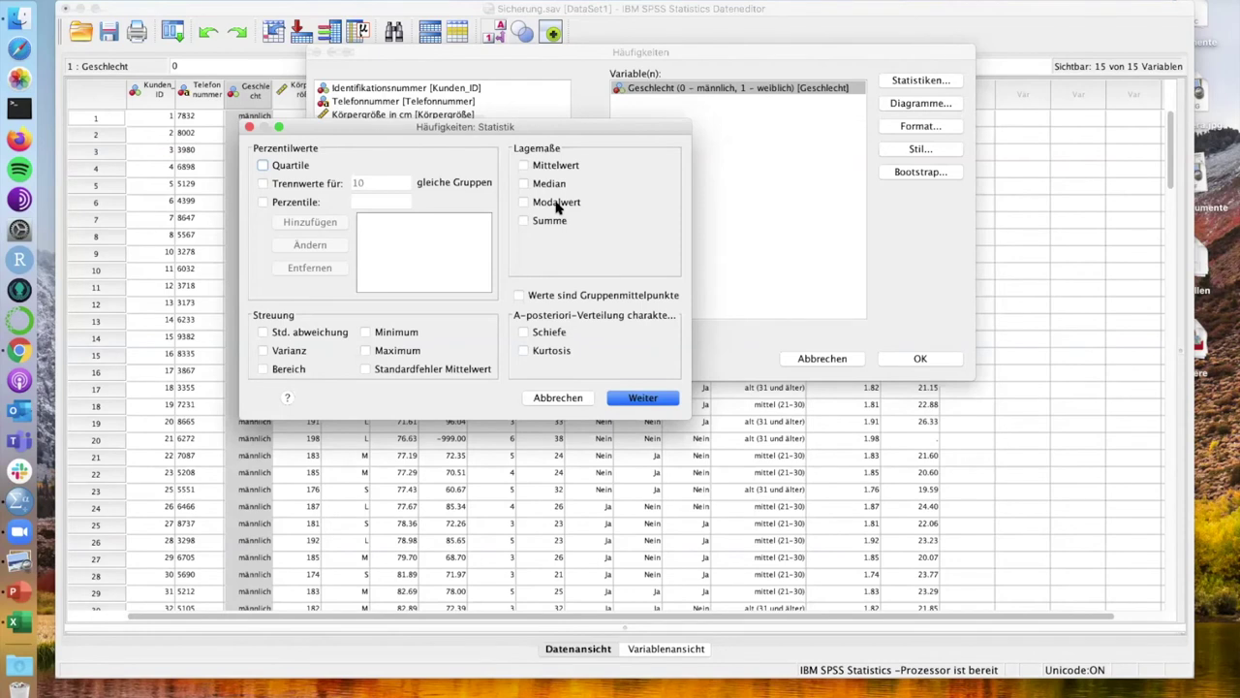
{"action": "left_click", "coordinate": [557, 206]}
{"action": "left_click", "coordinate": [641, 398]}
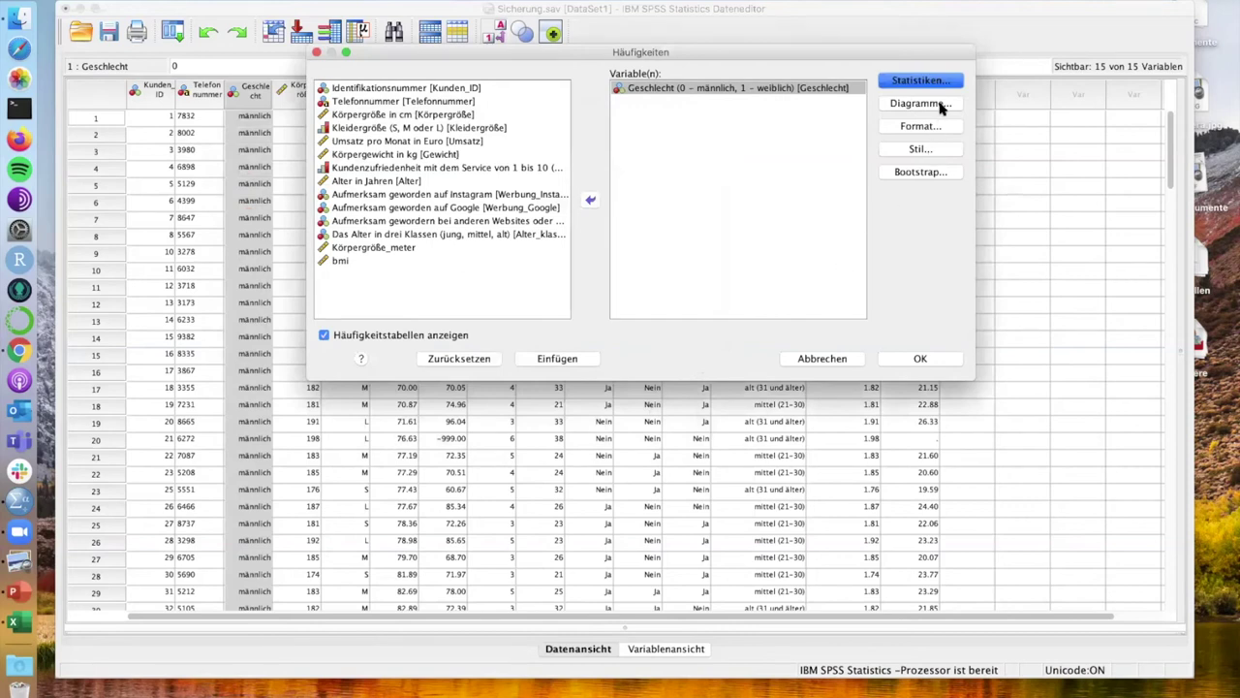
Add Kreisdiagramme based on Häufigkeiten and run the analysis for Geschlecht
{"action": "left_click", "coordinate": [938, 105]}
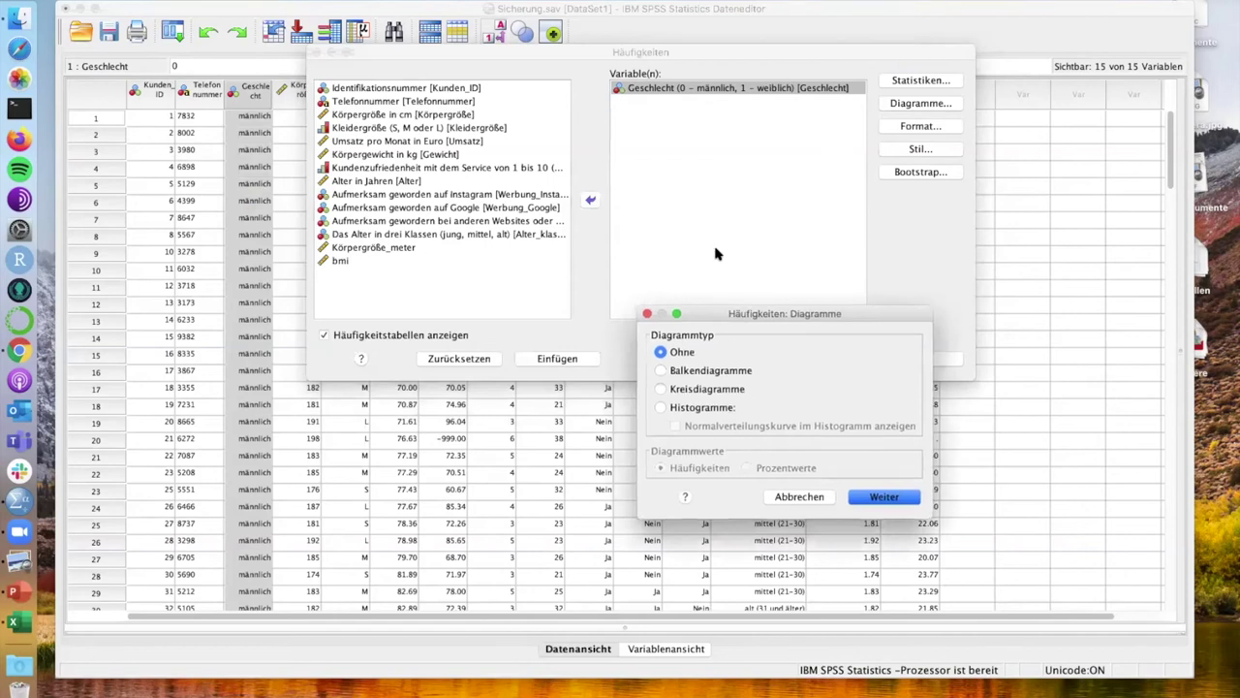
{"action": "left_click", "coordinate": [609, 279]}
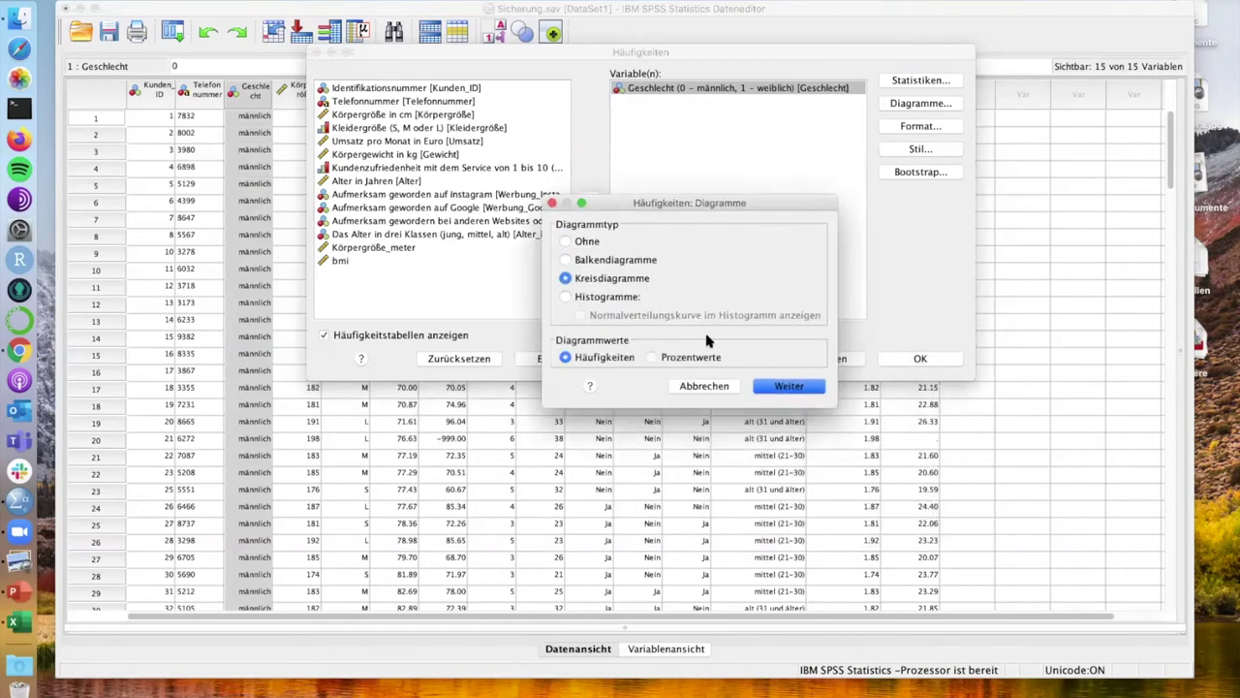
{"action": "left_click", "coordinate": [786, 386]}
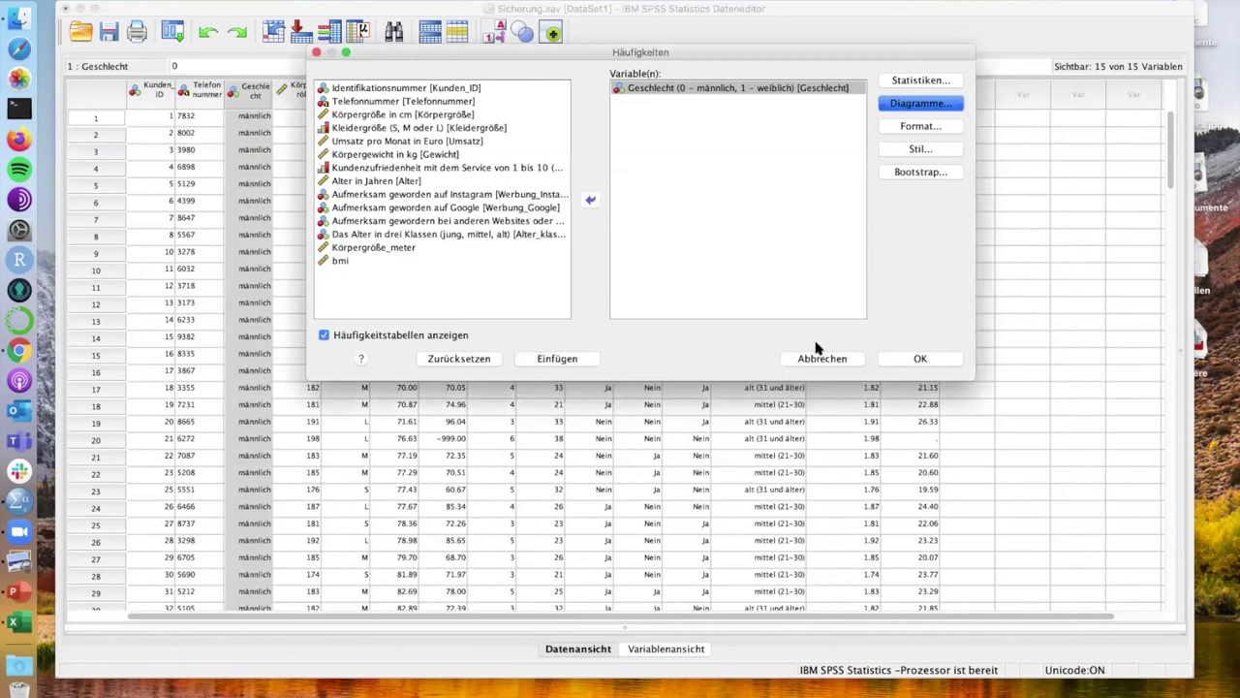
{"action": "left_click", "coordinate": [928, 360]}
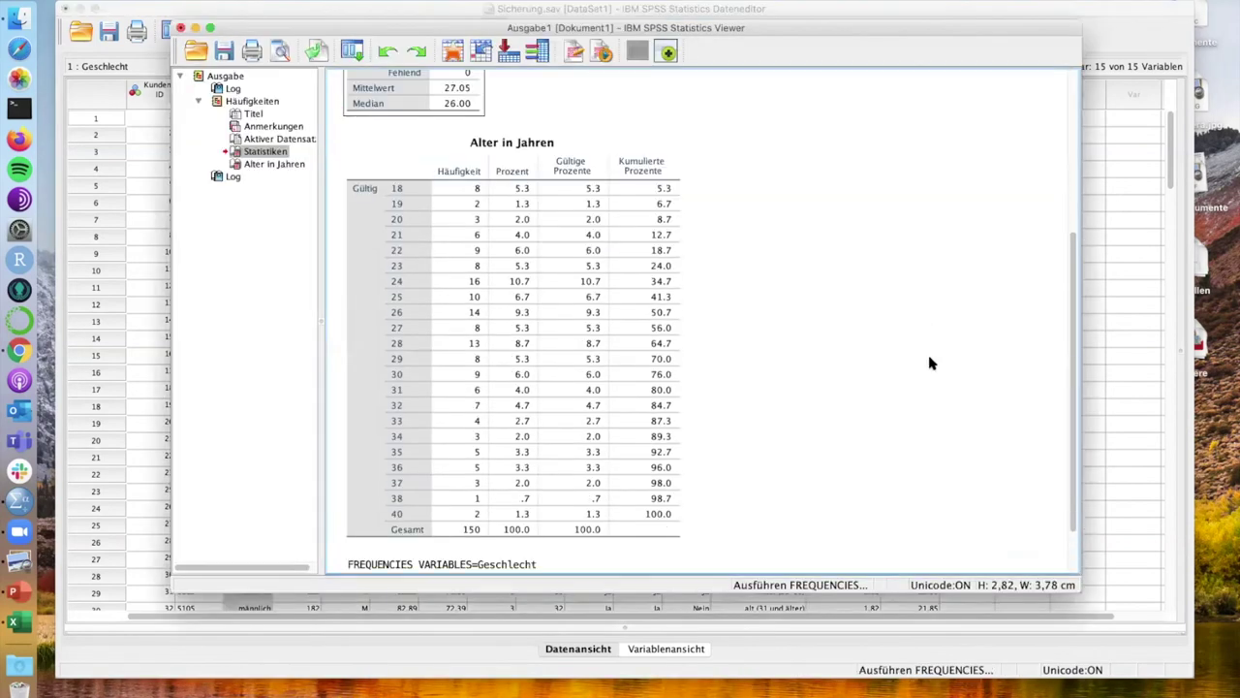
Examine the Modus, the frequency table and the pie chart for Geschlecht in the output
{"action": "scroll", "coordinate": [850, 351], "scroll_direction": "up", "scroll_amount": 2}
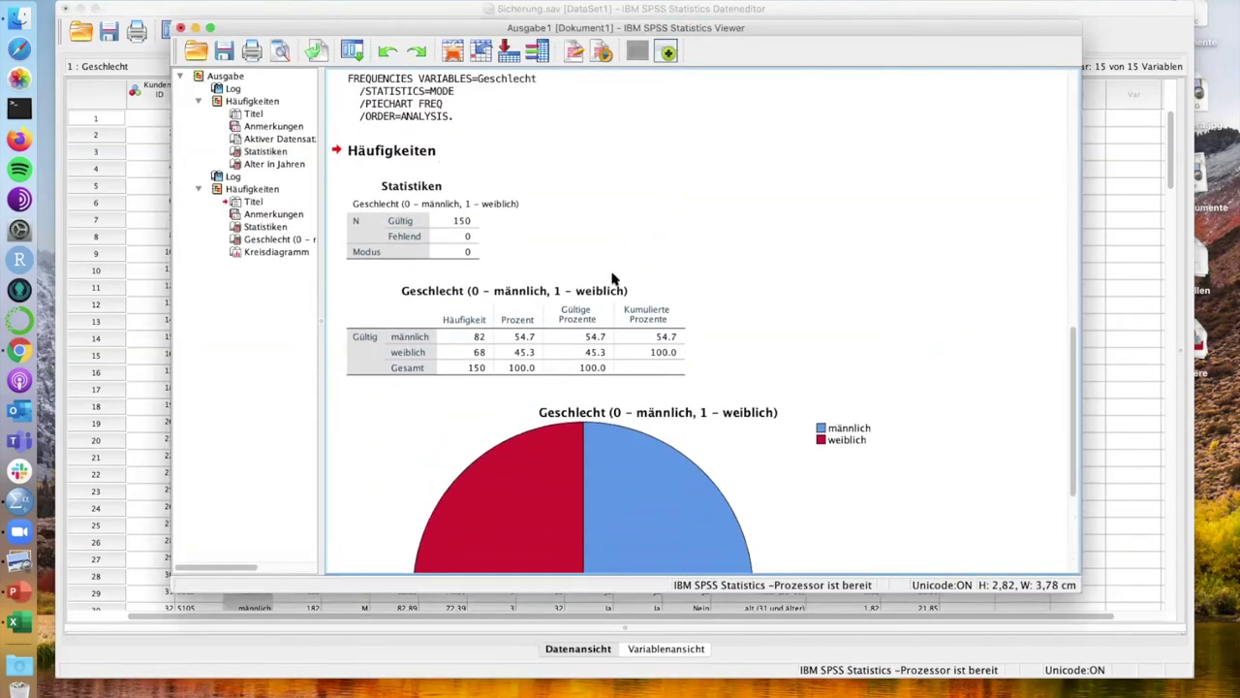
{"action": "left_click", "coordinate": [405, 158]}
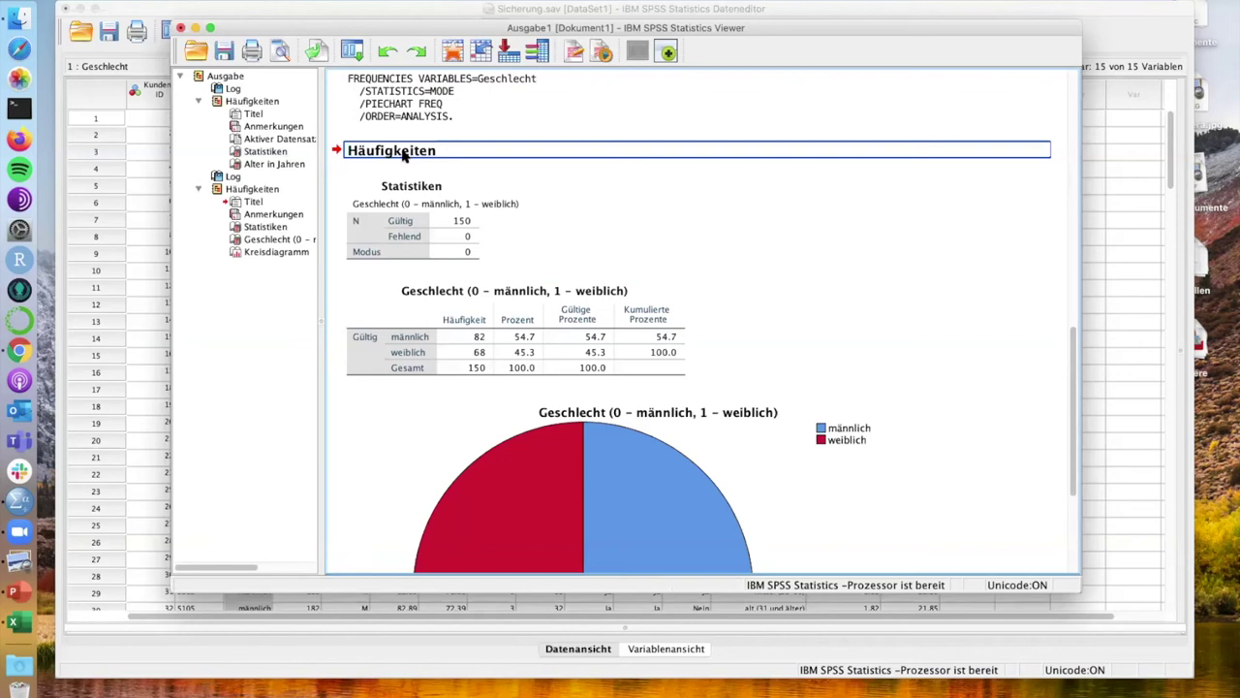
{"action": "scroll", "coordinate": [419, 222], "scroll_direction": "down", "scroll_amount": 2}
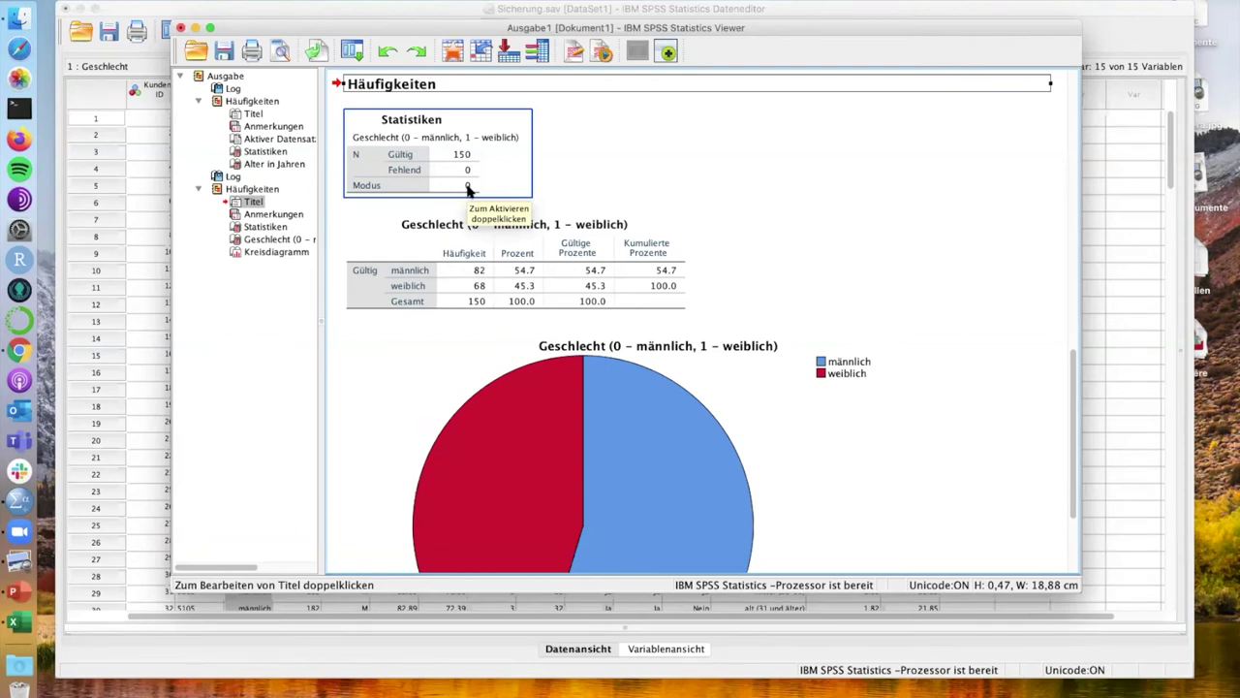
{"action": "left_click", "coordinate": [485, 281]}
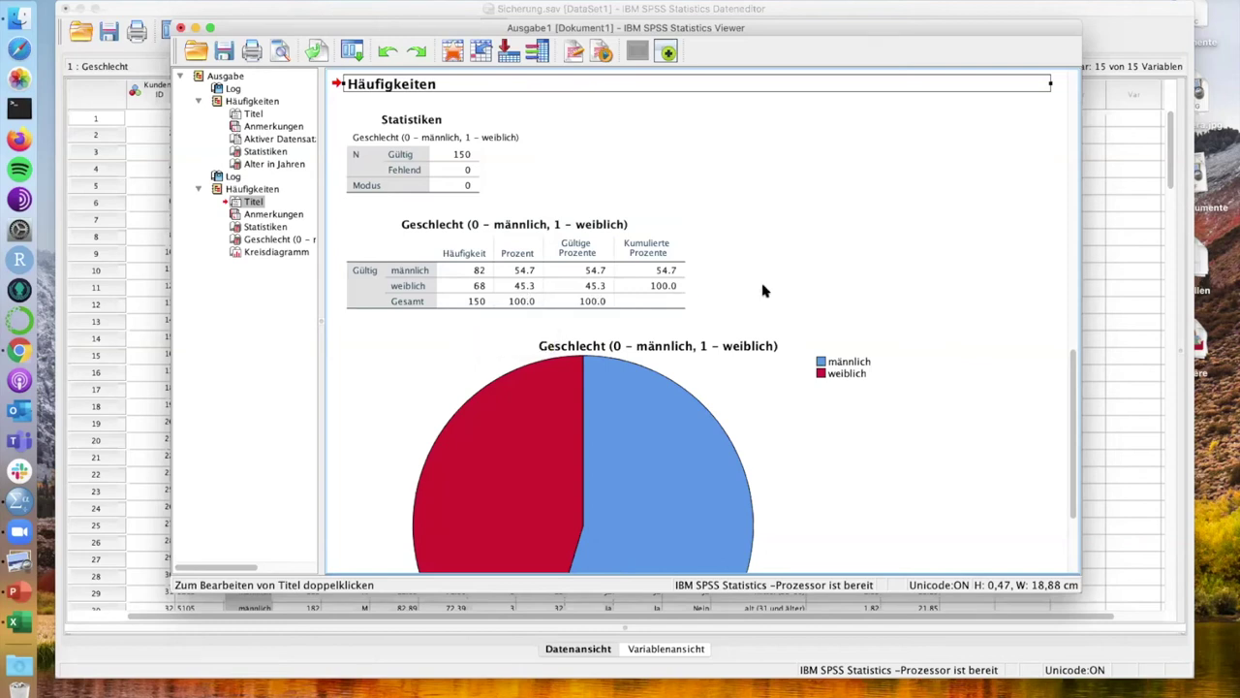
Enlarge and reposition the output window to examine the Geschlecht statistics, frequency table and complete pie chart together
{"action": "scroll", "coordinate": [763, 291], "scroll_direction": "down", "scroll_amount": 5}
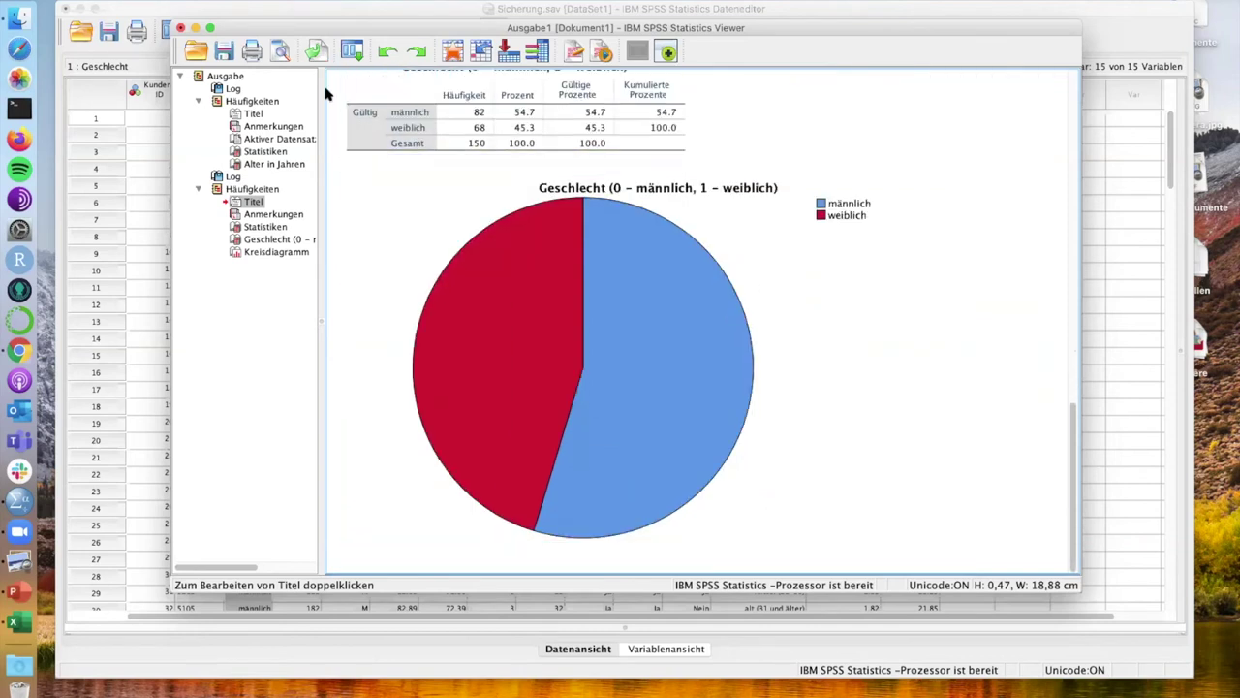
{"action": "left_click_drag", "start_coordinate": [173, 590], "coordinate": [90, 694]}
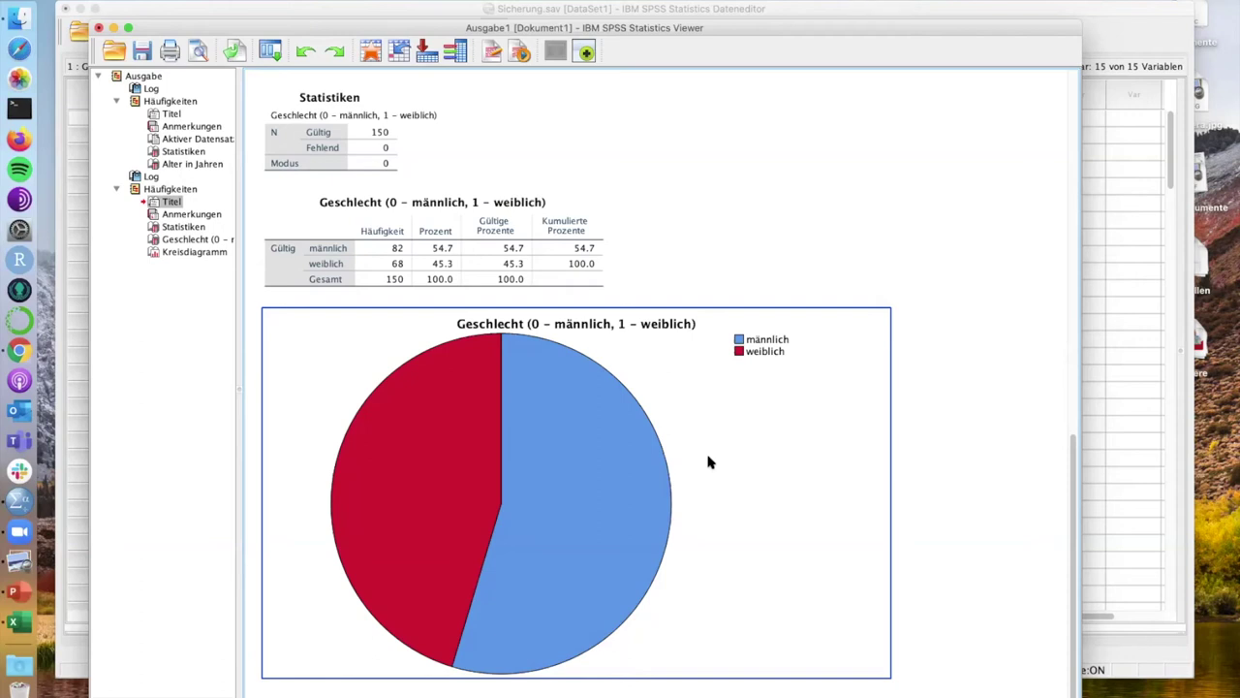
{"action": "scroll", "coordinate": [562, 477], "scroll_direction": "up", "scroll_amount": 5}
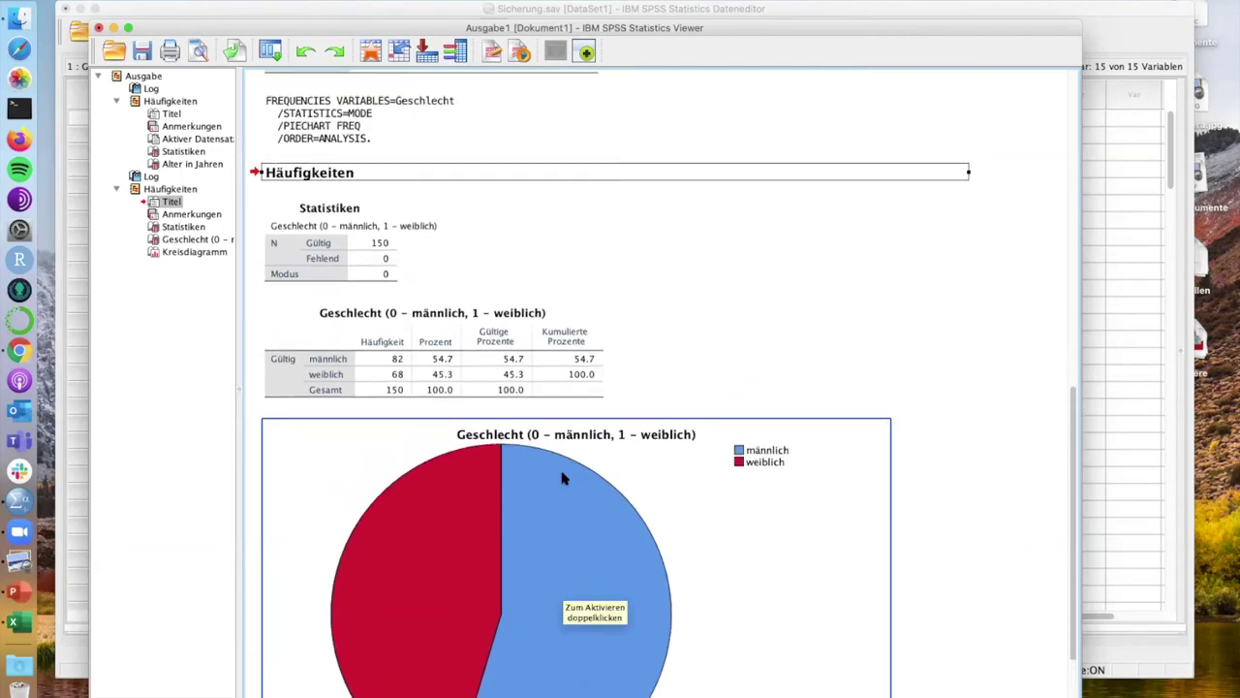
{"action": "scroll", "coordinate": [562, 477], "scroll_direction": "down", "scroll_amount": 5}
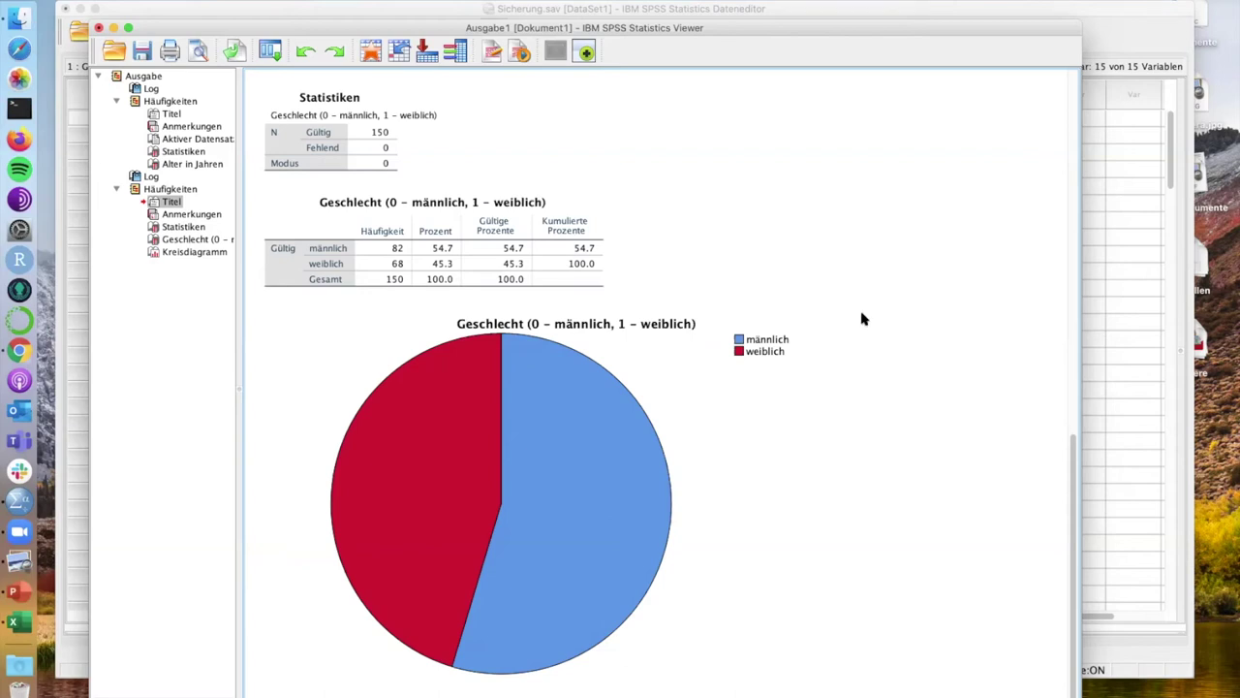
{"action": "left_click_drag", "start_coordinate": [571, 34], "coordinate": [628, 61]}
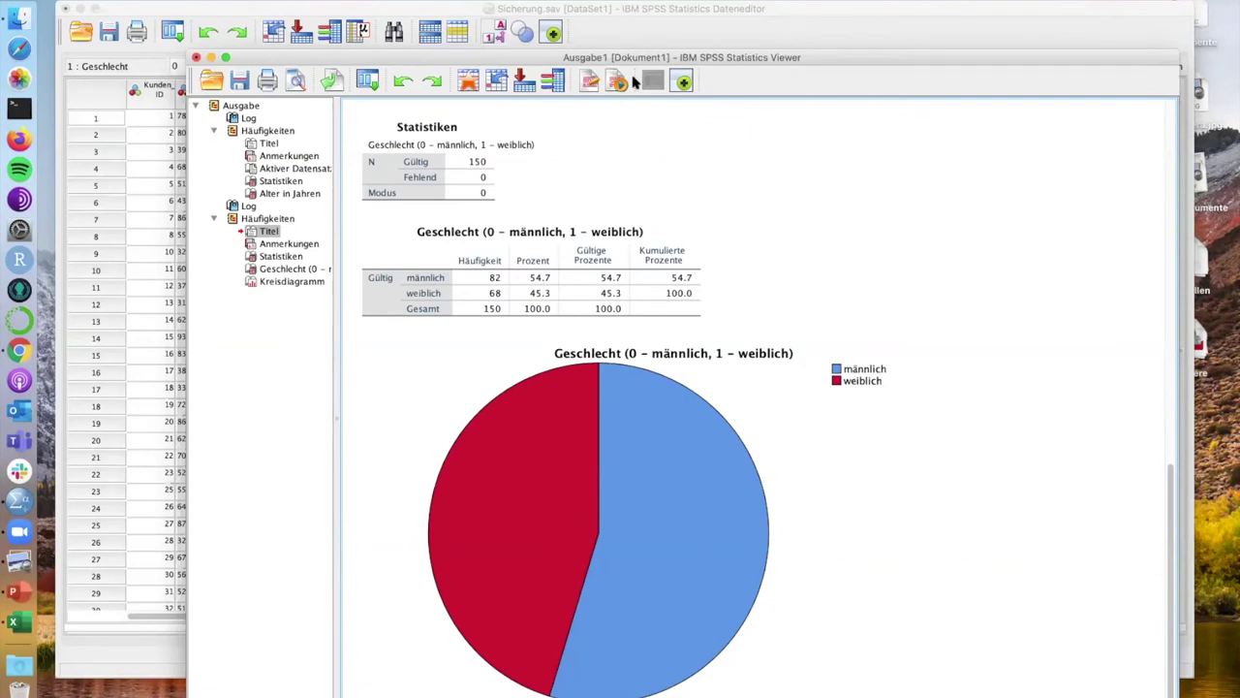
{"action": "left_click", "coordinate": [631, 10]}
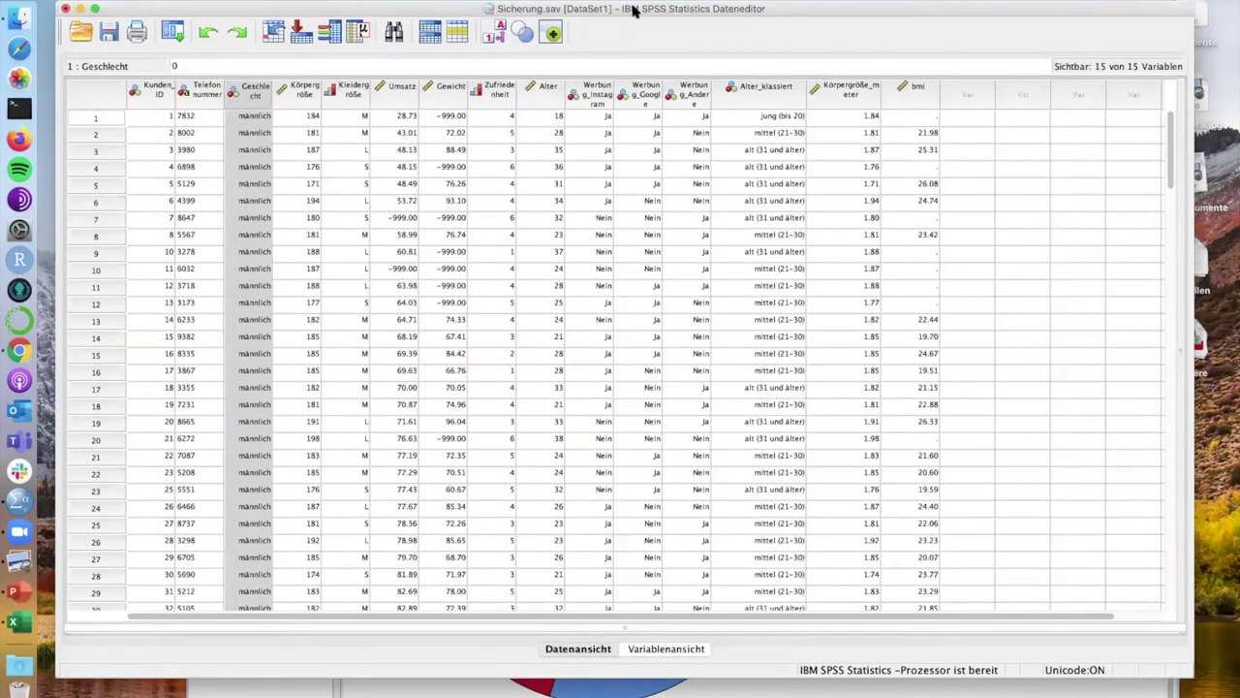
{"action": "left_click", "coordinate": [433, 694]}
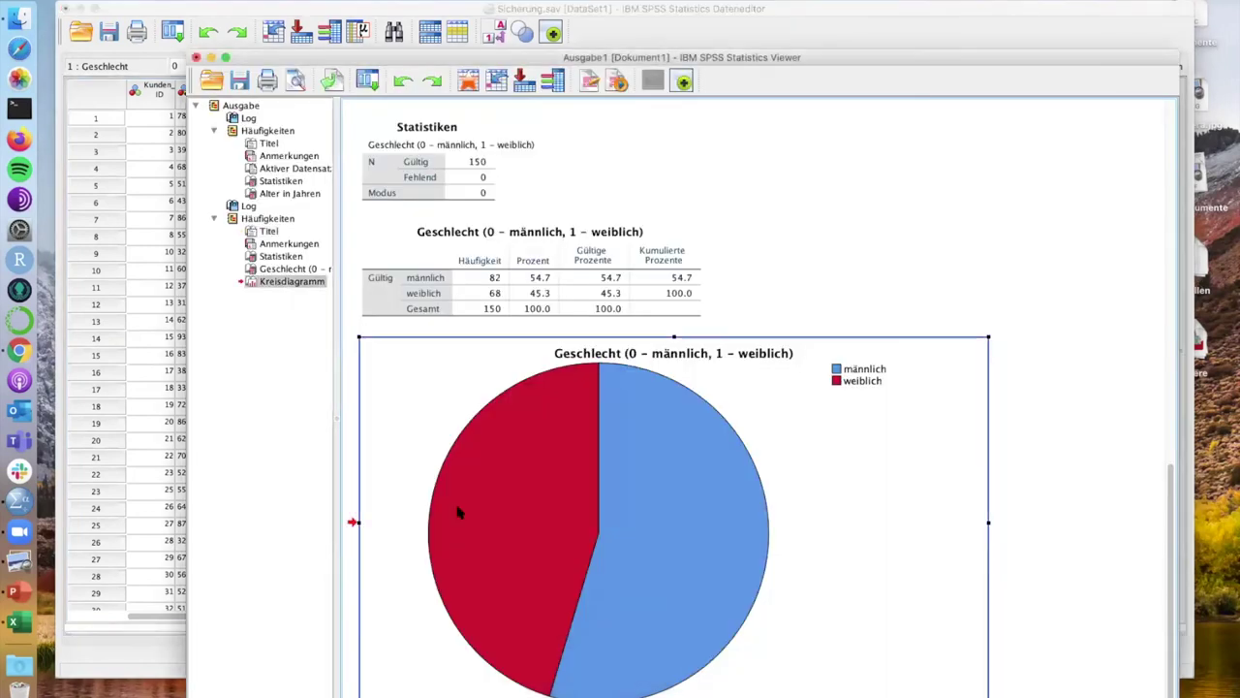
Split the data file in the Dateneditor with Datei aufteilen, using Gruppen vergleichen with Geschlecht as the grouping variable
{"action": "left_click", "coordinate": [621, 12]}
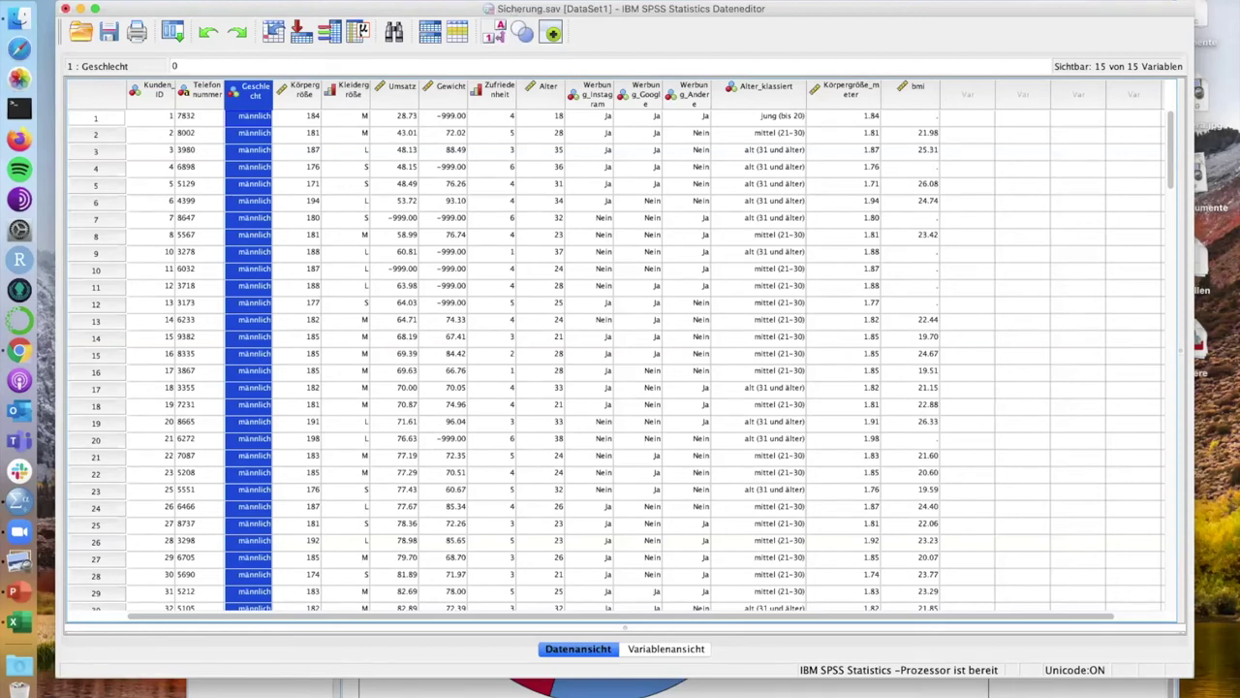
{"action": "left_click", "coordinate": [301, 1]}
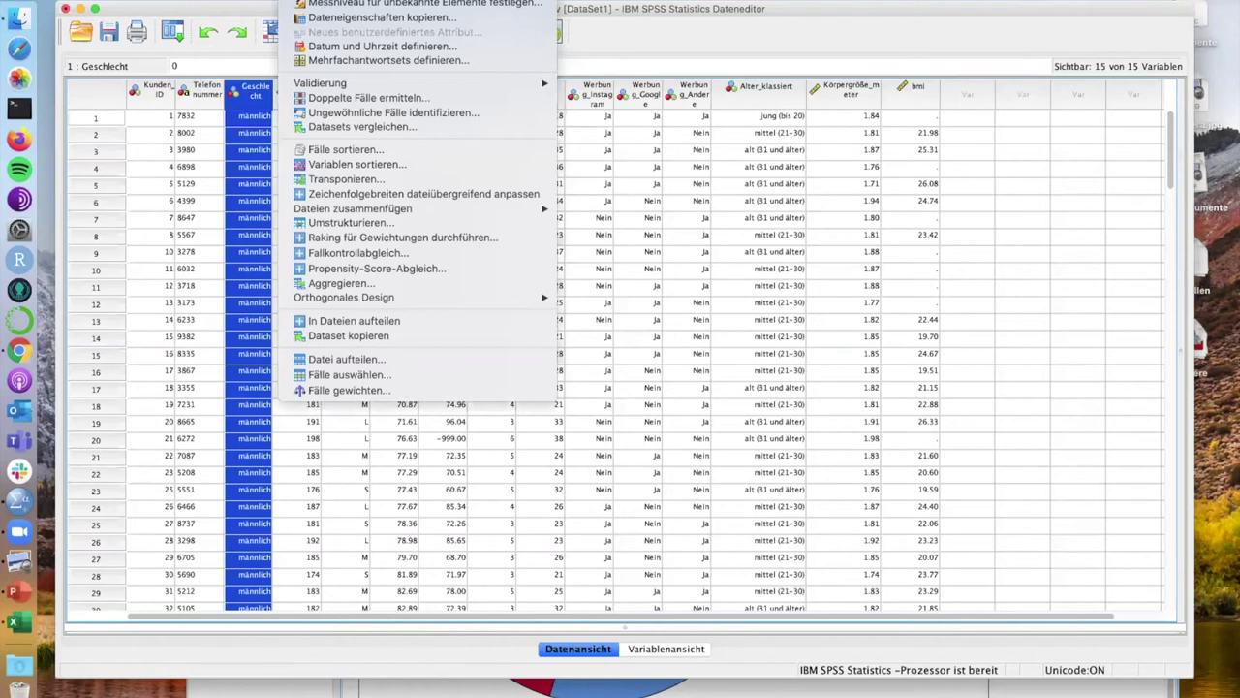
{"action": "mouse_move", "coordinate": [353, 0]}
{"action": "mouse_move", "coordinate": [436, 0]}
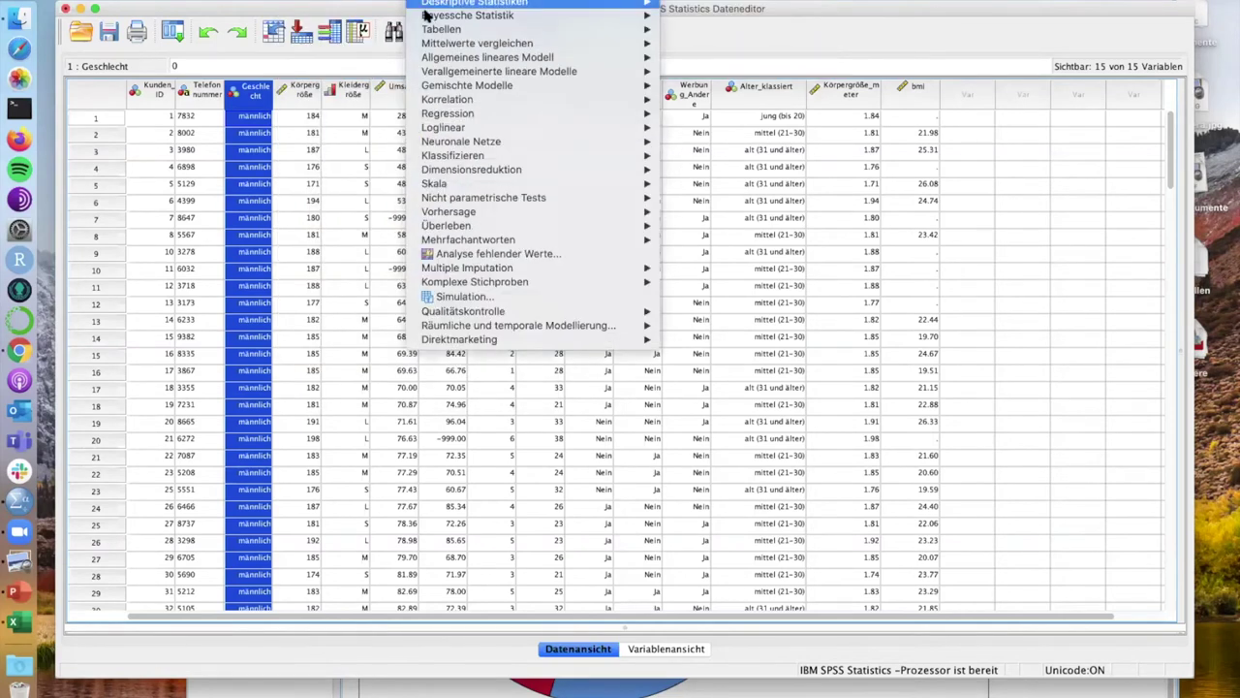
{"action": "mouse_move", "coordinate": [305, 0]}
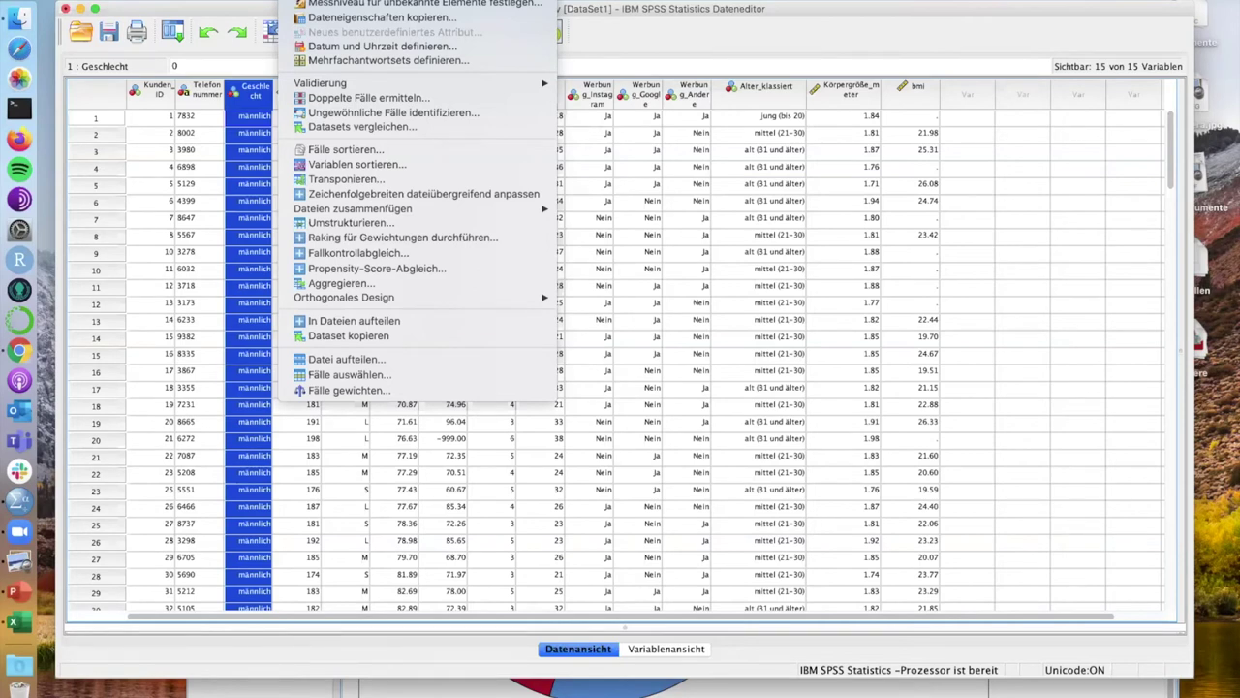
{"action": "left_click", "coordinate": [359, 360]}
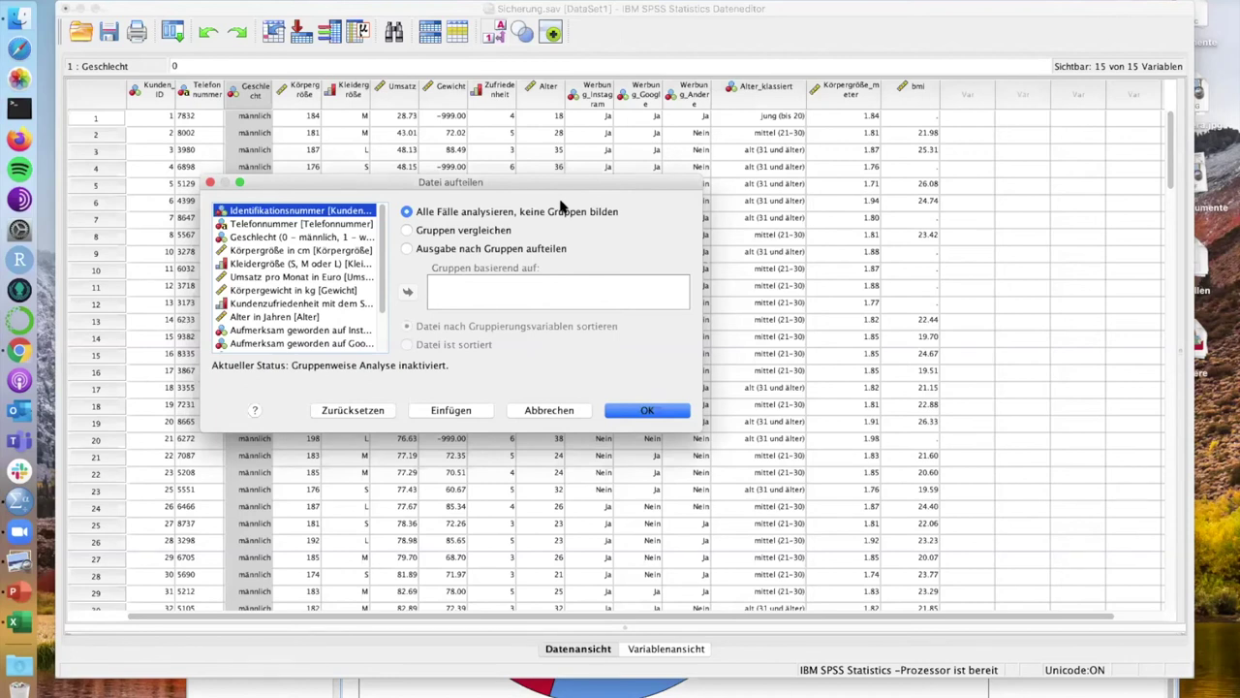
{"action": "left_click", "coordinate": [495, 233]}
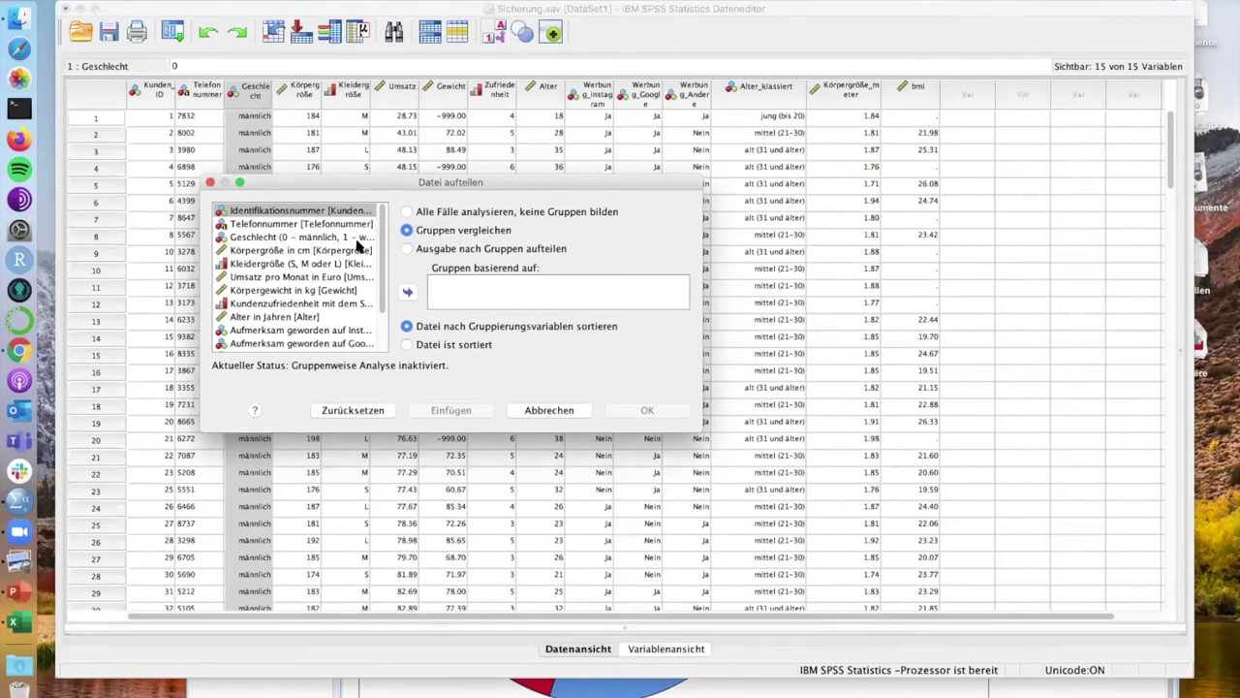
{"action": "left_click", "coordinate": [303, 242]}
{"action": "left_click_drag", "start_coordinate": [306, 243], "coordinate": [447, 291]}
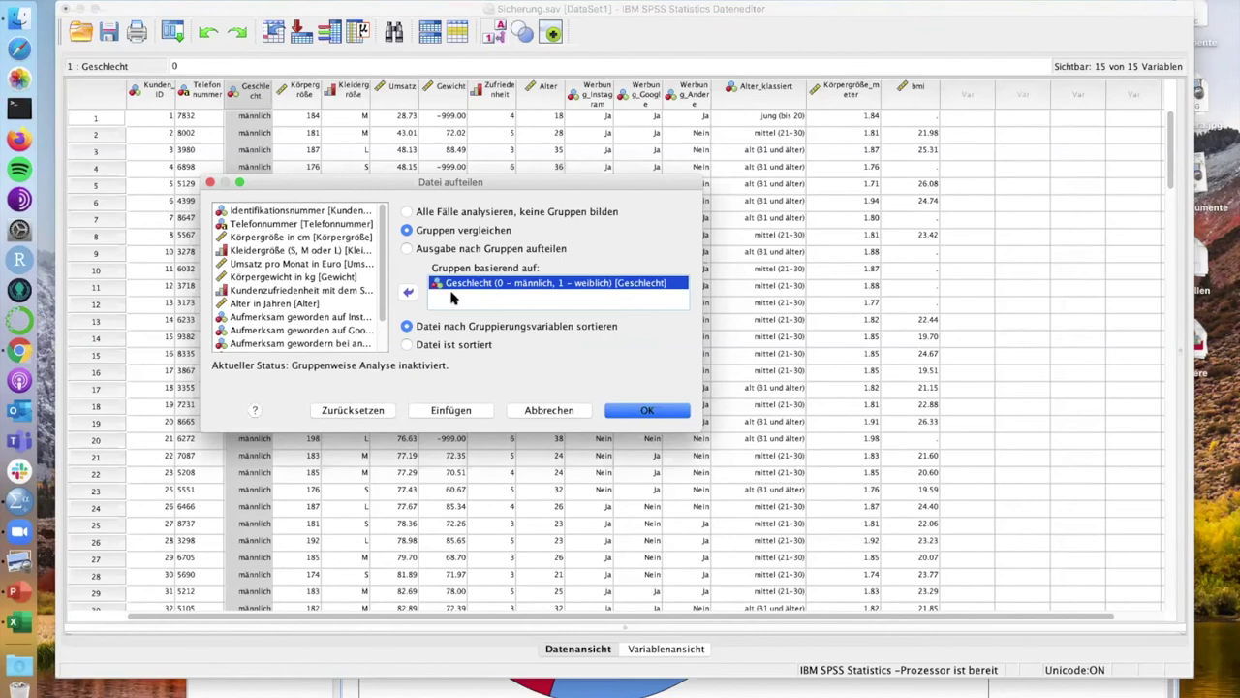
{"action": "left_click", "coordinate": [636, 413]}
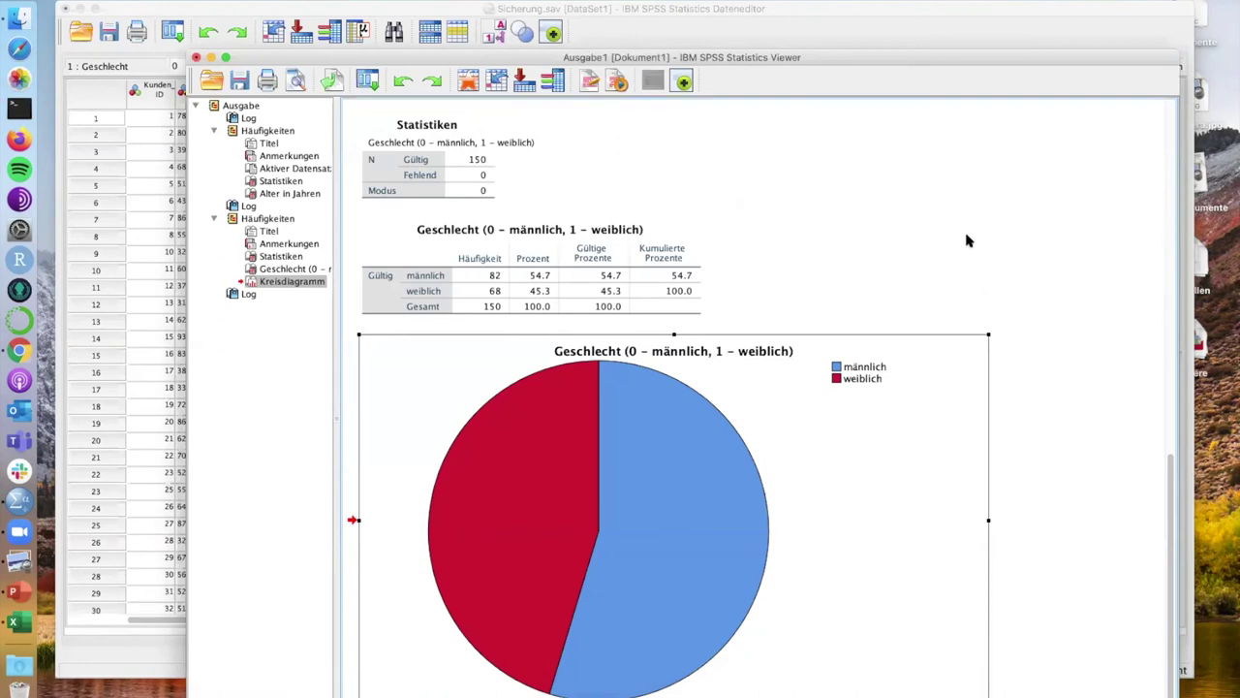
{"action": "scroll", "coordinate": [966, 240], "scroll_direction": "down", "scroll_amount": 1}
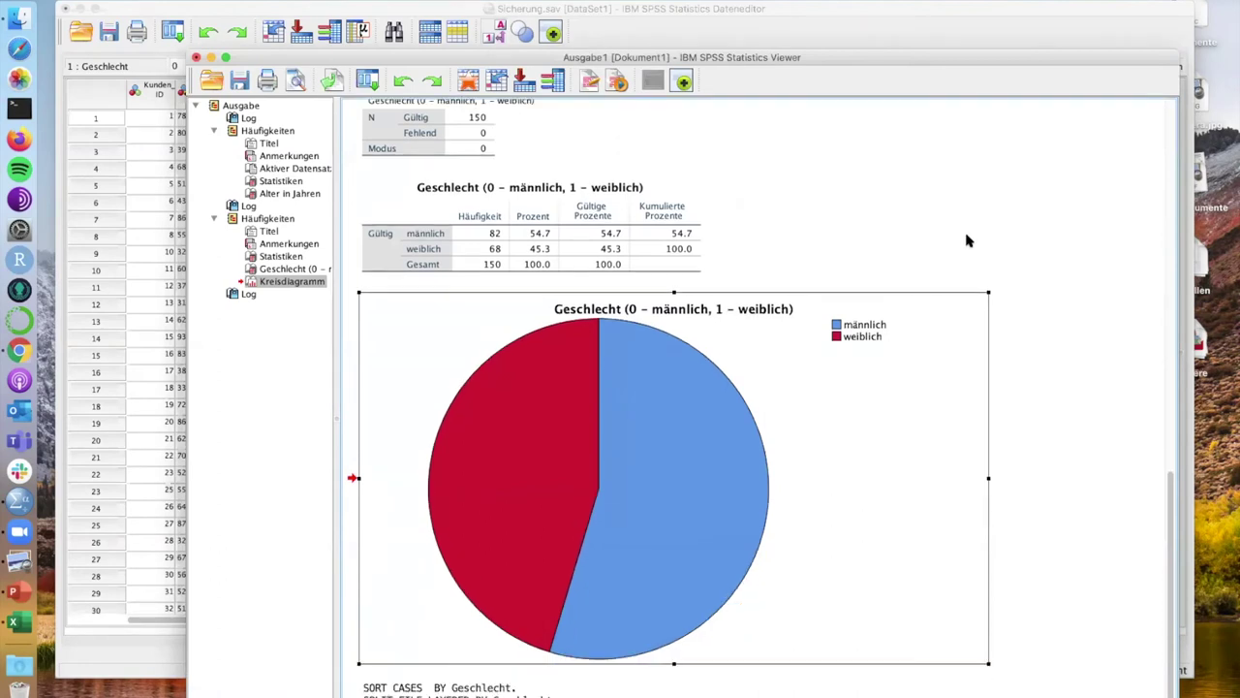
Open the Frequencies analysis from the data editor, reset its settings, and add Umsatz pro Monat in Euro as the variable
{"action": "left_click", "coordinate": [479, 686]}
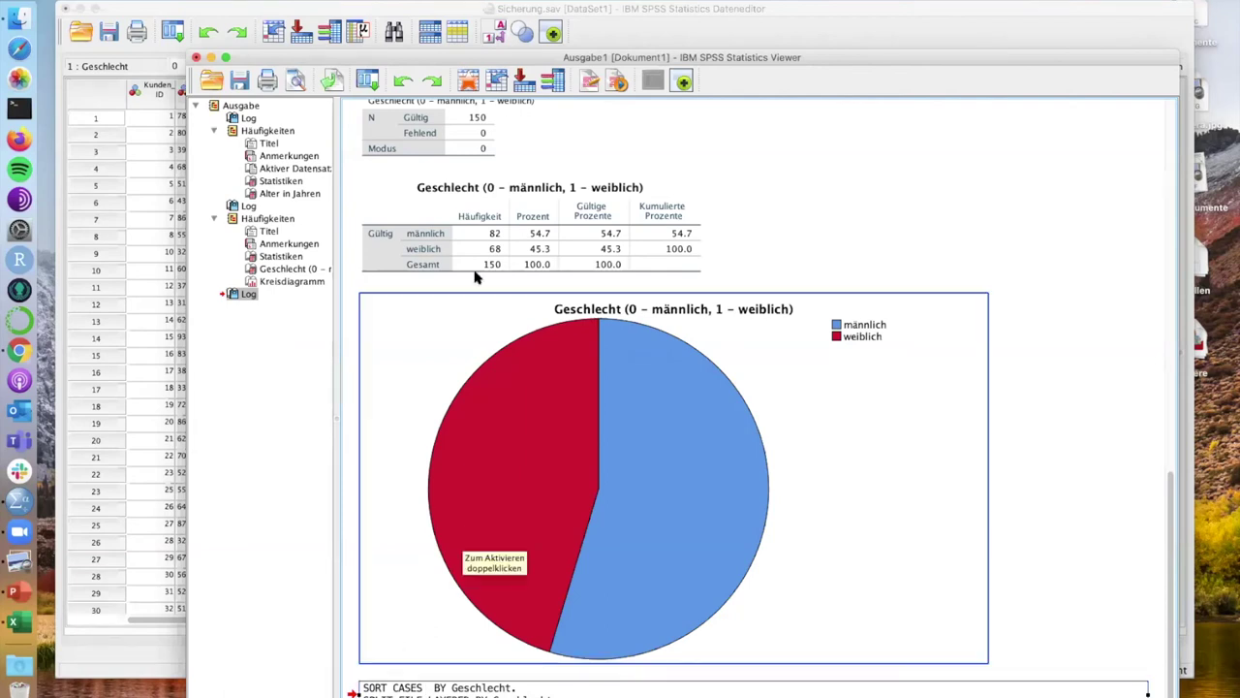
{"action": "left_click", "coordinate": [502, 16]}
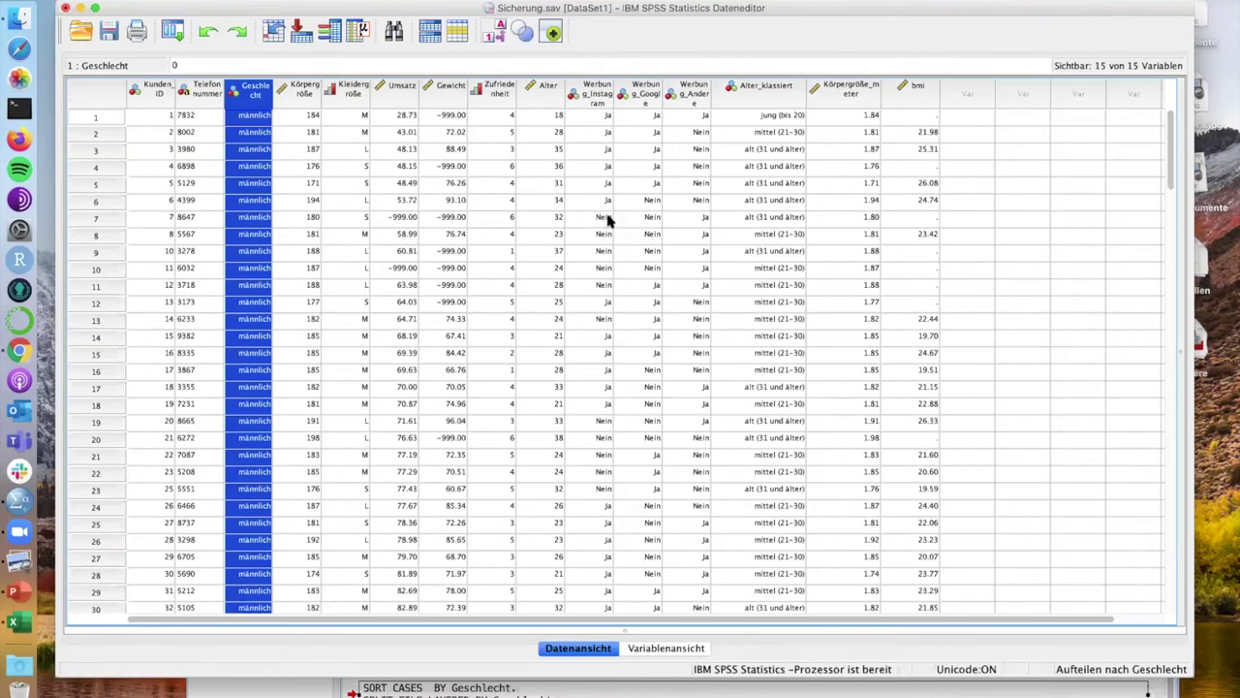
{"action": "left_click", "coordinate": [426, 0]}
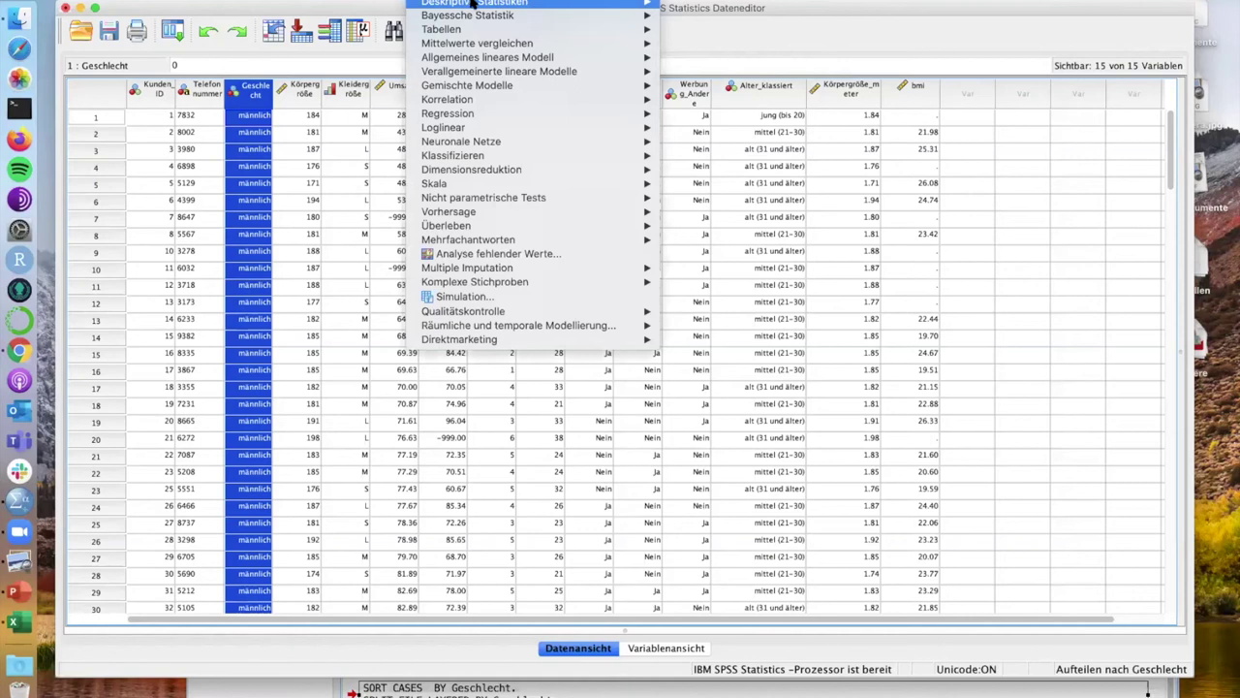
{"action": "mouse_move", "coordinate": [504, 4]}
{"action": "left_click", "coordinate": [693, 4]}
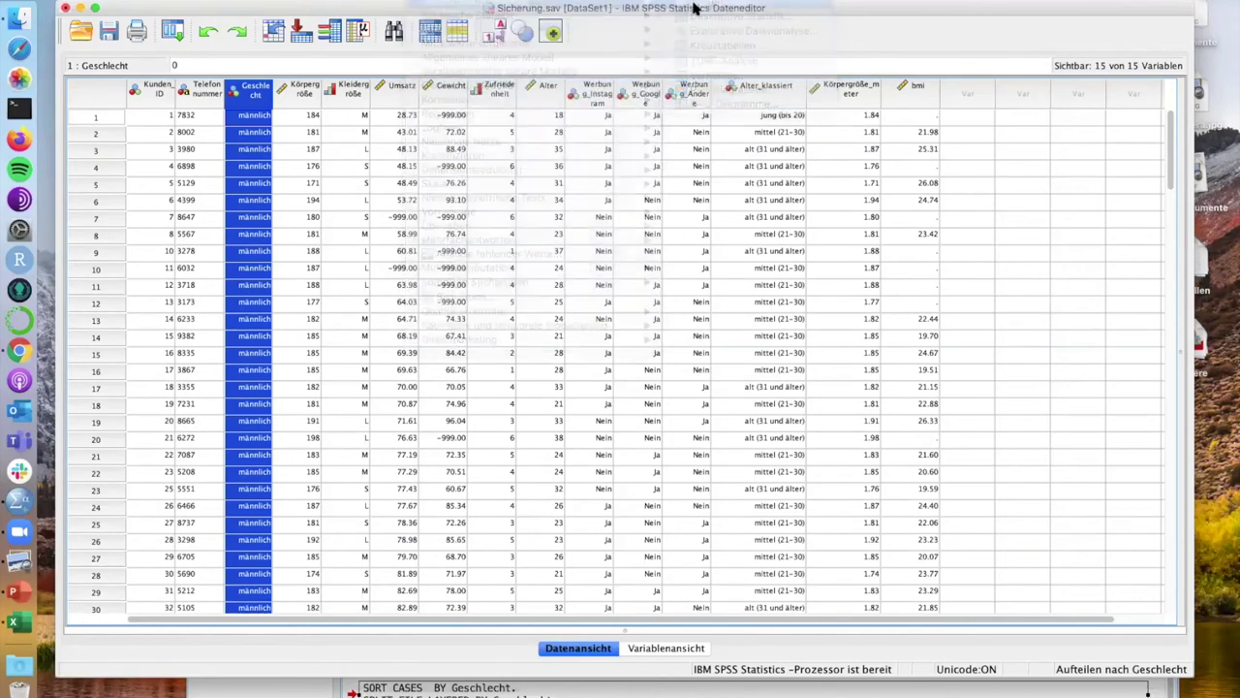
{"action": "left_click_drag", "start_coordinate": [684, 53], "coordinate": [518, 36]}
{"action": "left_click", "coordinate": [557, 73]}
{"action": "left_click", "coordinate": [290, 344]}
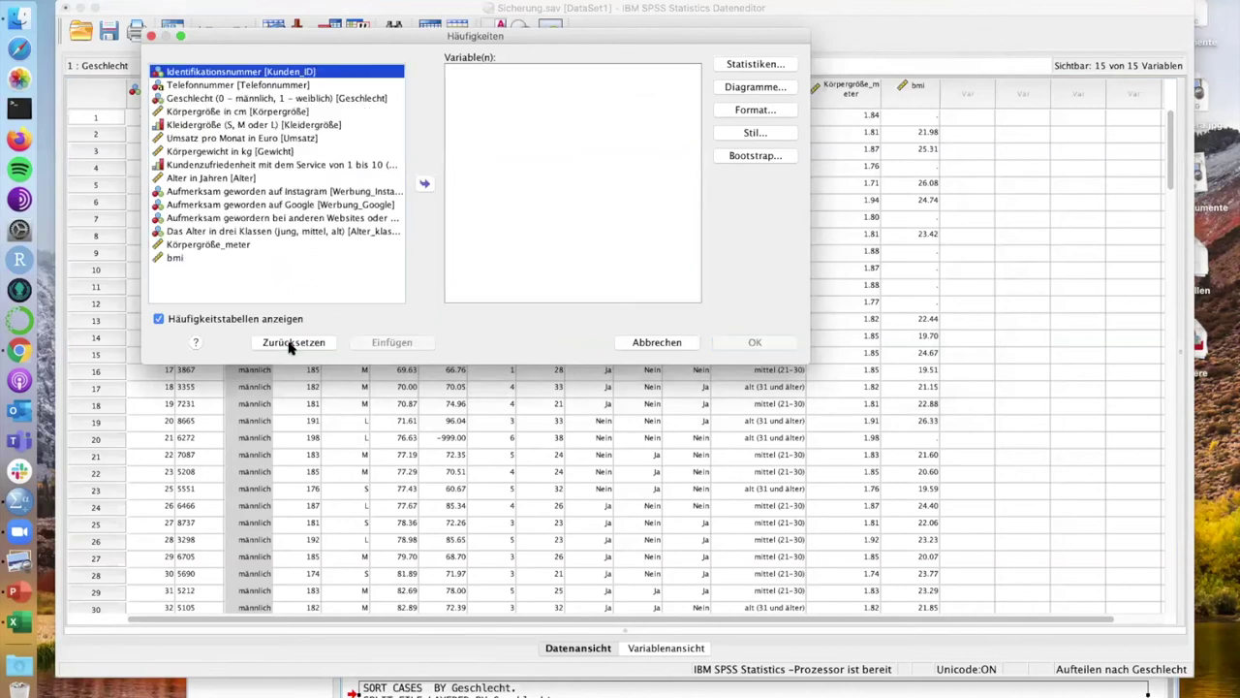
{"action": "left_click_drag", "start_coordinate": [230, 139], "coordinate": [476, 142]}
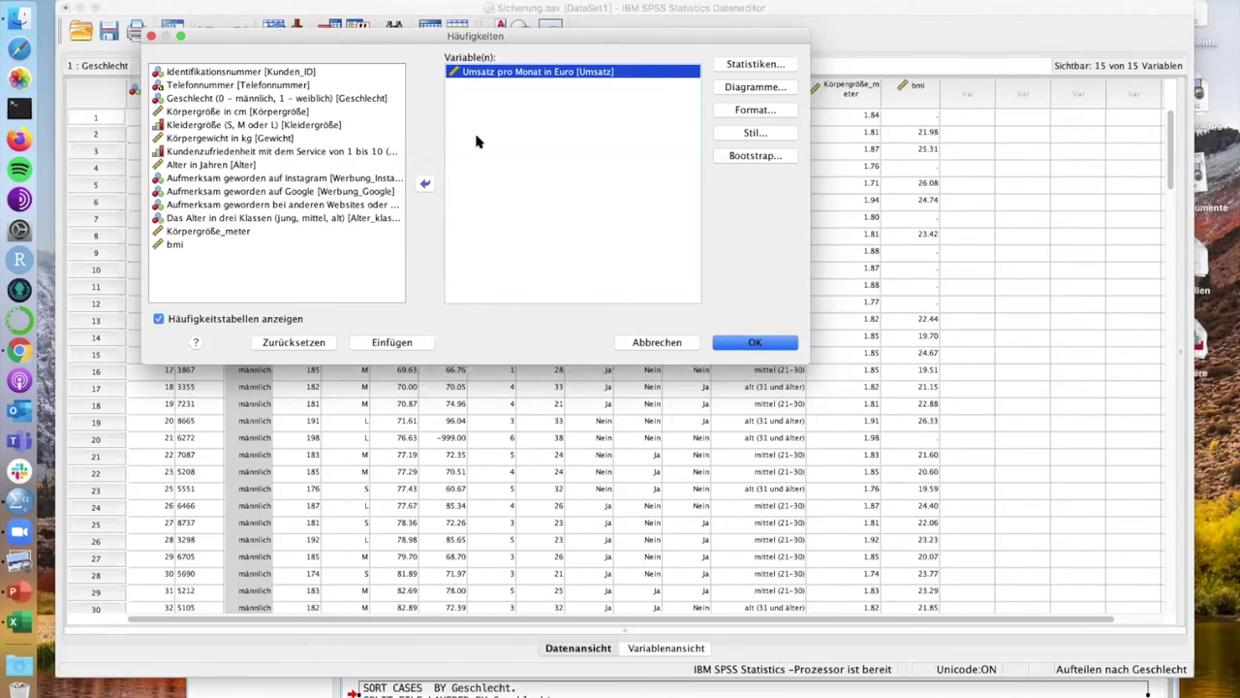
Request Mittelwert and Median as statistics for Umsatz and run the frequency analysis
{"action": "left_click", "coordinate": [739, 68]}
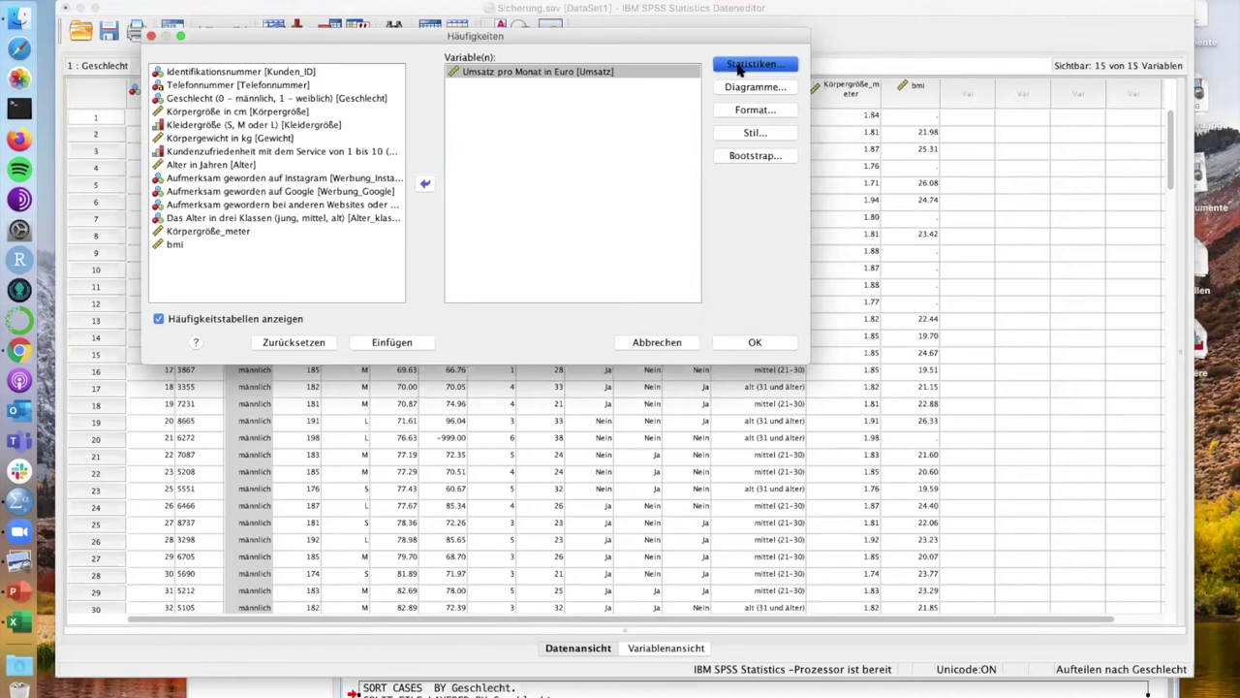
{"action": "left_click", "coordinate": [567, 168]}
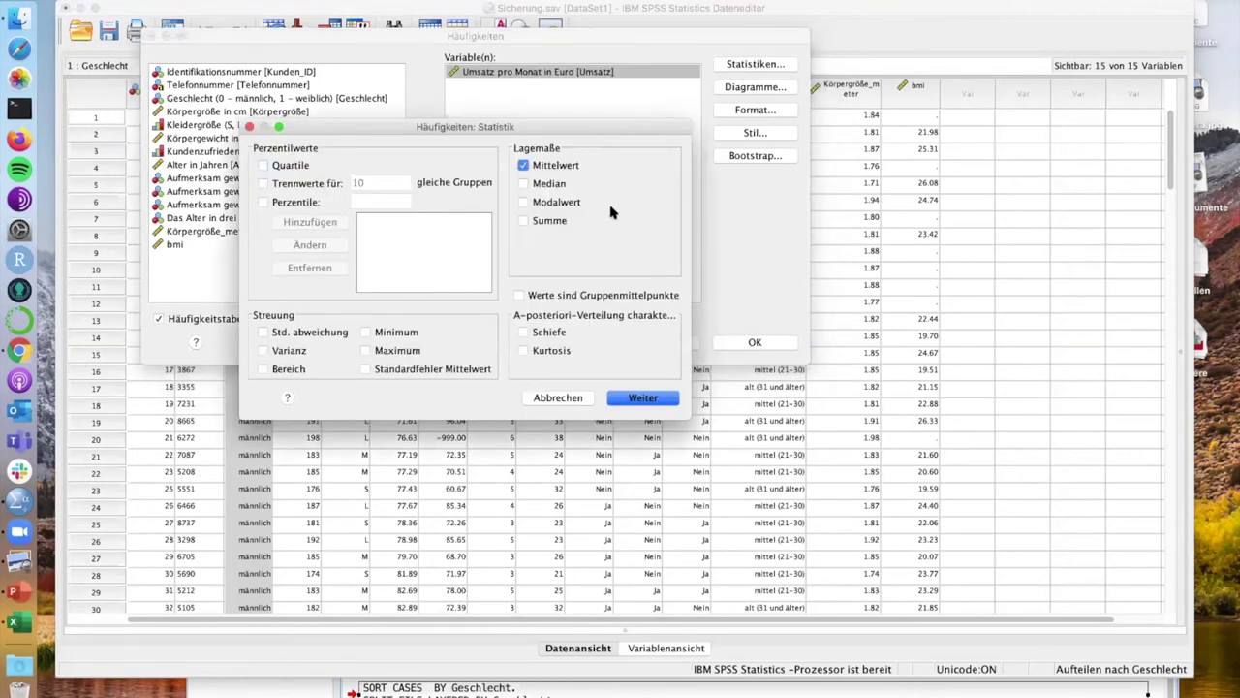
{"action": "left_click", "coordinate": [553, 184]}
{"action": "left_click", "coordinate": [636, 399]}
{"action": "left_click", "coordinate": [755, 343]}
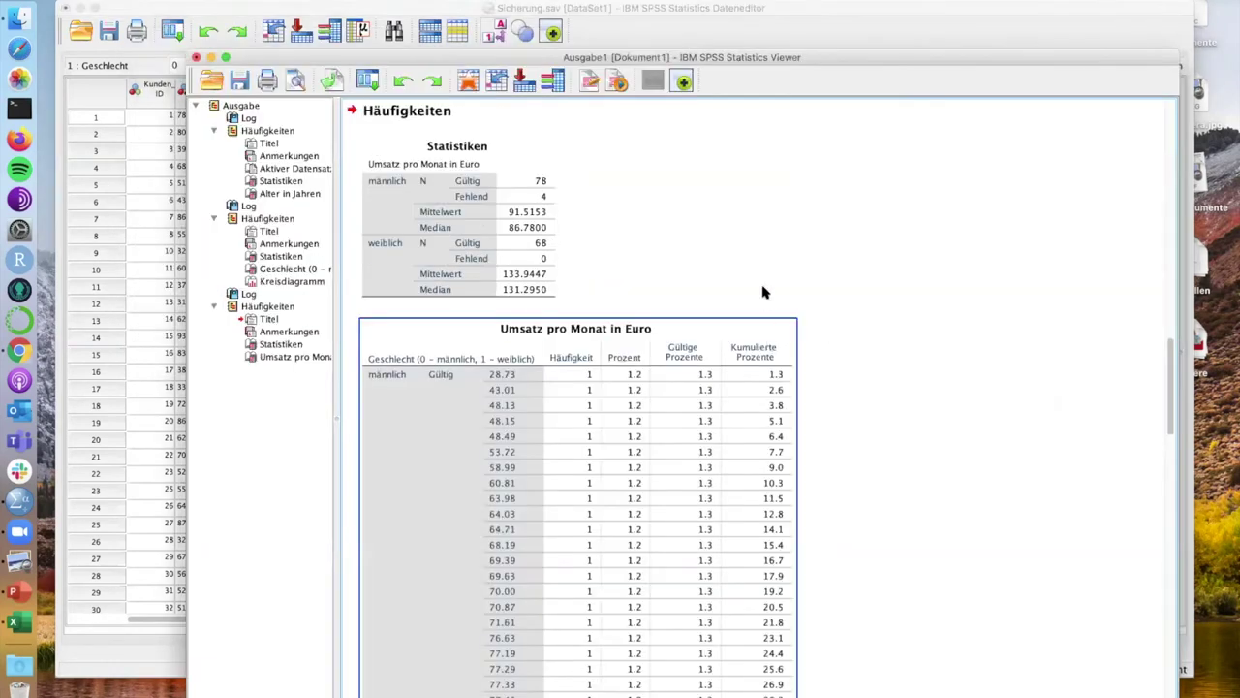
Examine the Umsatz frequency table, its logged syntax, and the mean and median for each gender
{"action": "left_click", "coordinate": [605, 390]}
{"action": "scroll", "coordinate": [566, 509], "scroll_direction": "down", "scroll_amount": 4}
{"action": "scroll", "coordinate": [557, 489], "scroll_direction": "up", "scroll_amount": 7}
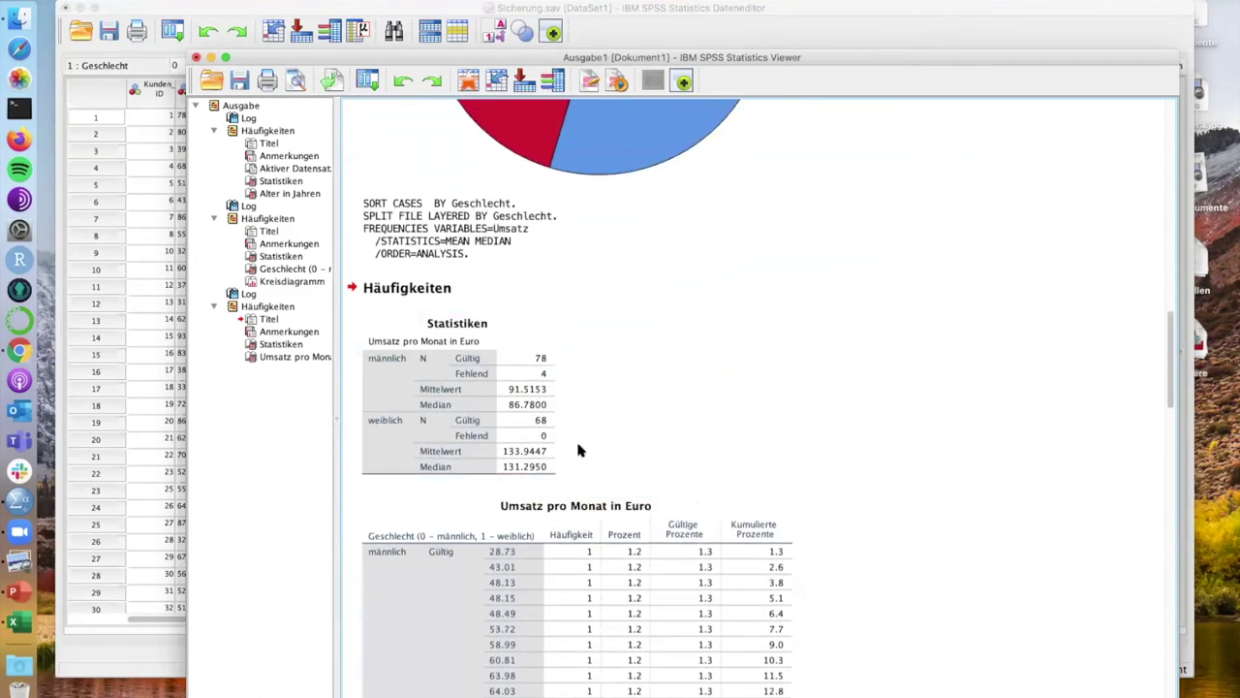
{"action": "scroll", "coordinate": [576, 438], "scroll_direction": "down", "scroll_amount": 3}
{"action": "scroll", "coordinate": [578, 449], "scroll_direction": "down", "scroll_amount": 10}
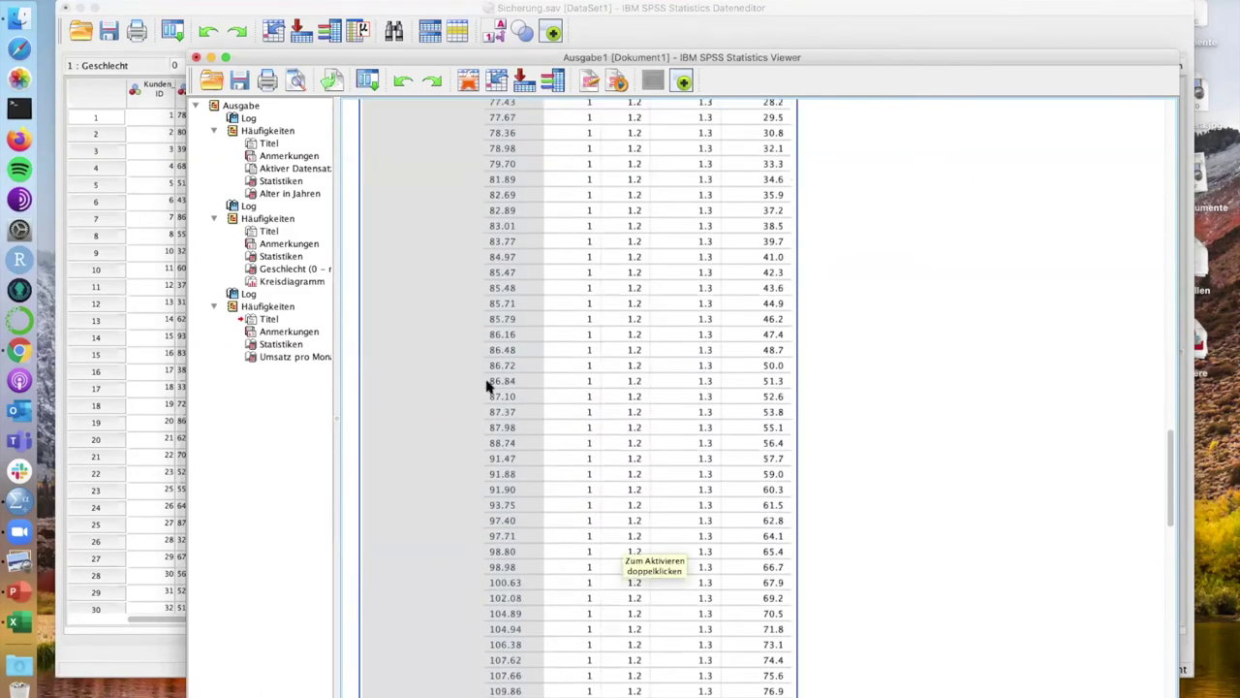
{"action": "scroll", "coordinate": [527, 437], "scroll_direction": "up", "scroll_amount": 20}
{"action": "left_click", "coordinate": [523, 441]}
{"action": "scroll", "coordinate": [523, 441], "scroll_direction": "down", "scroll_amount": 15}
{"action": "scroll", "coordinate": [523, 441], "scroll_direction": "up", "scroll_amount": 5}
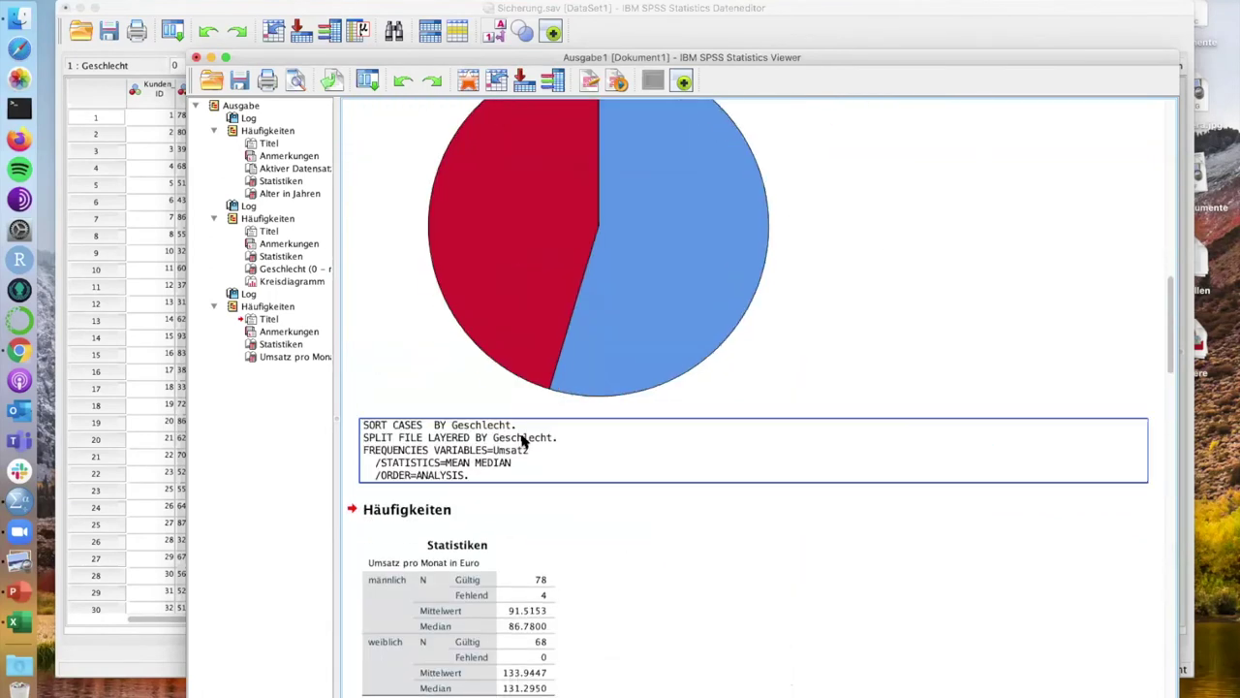
{"action": "scroll", "coordinate": [523, 441], "scroll_direction": "down", "scroll_amount": 2}
{"action": "scroll", "coordinate": [523, 441], "scroll_direction": "down", "scroll_amount": 3}
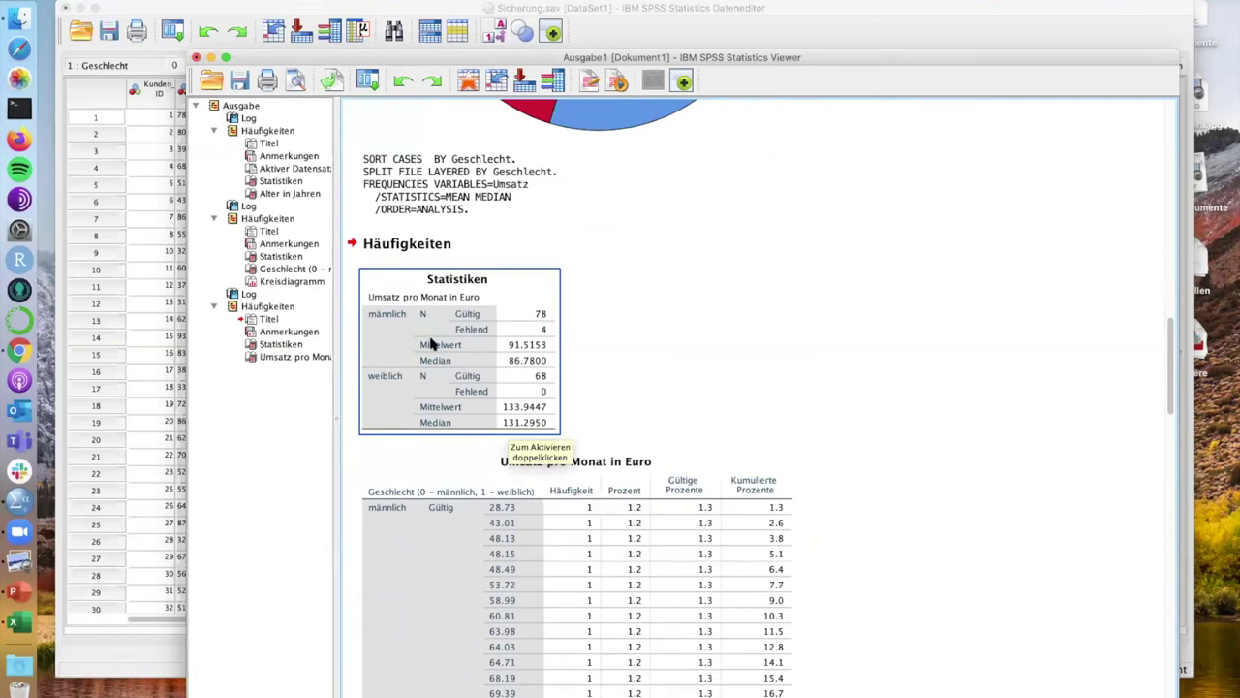
Compare the earlier ungrouped Alter and Geschlecht outputs with the Umsatz statistics split by gender
{"action": "scroll", "coordinate": [434, 344], "scroll_direction": "up", "scroll_amount": 15}
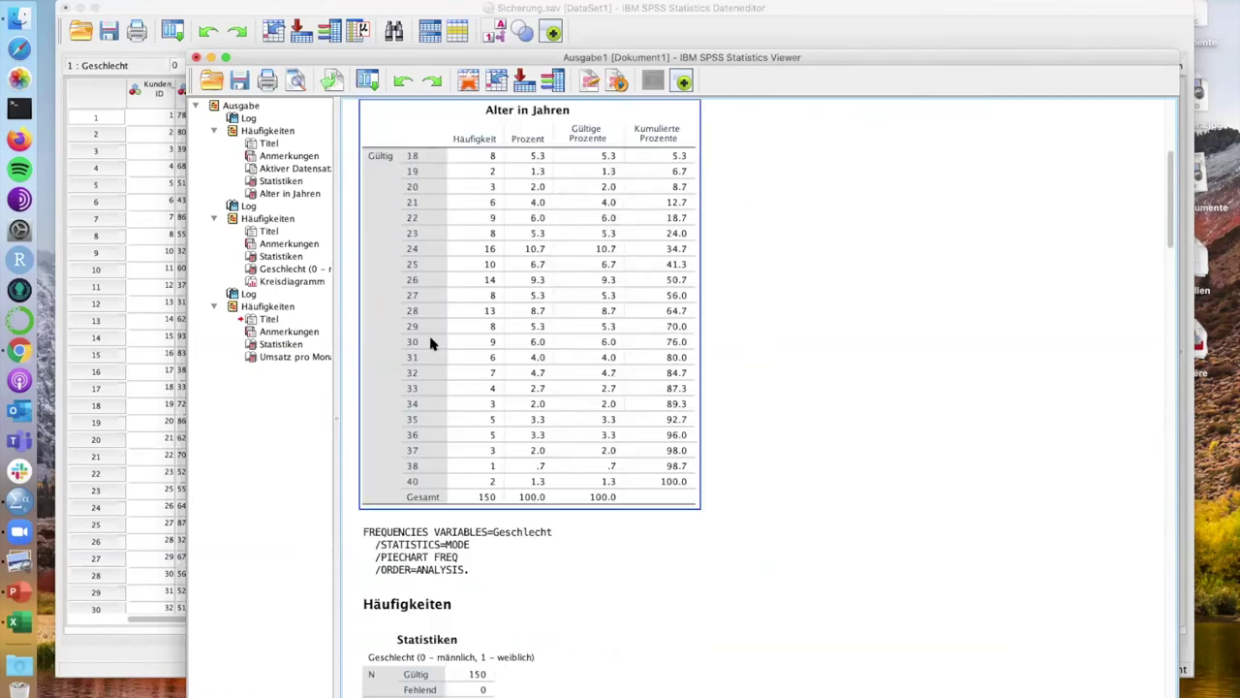
{"action": "scroll", "coordinate": [433, 344], "scroll_direction": "up", "scroll_amount": 9}
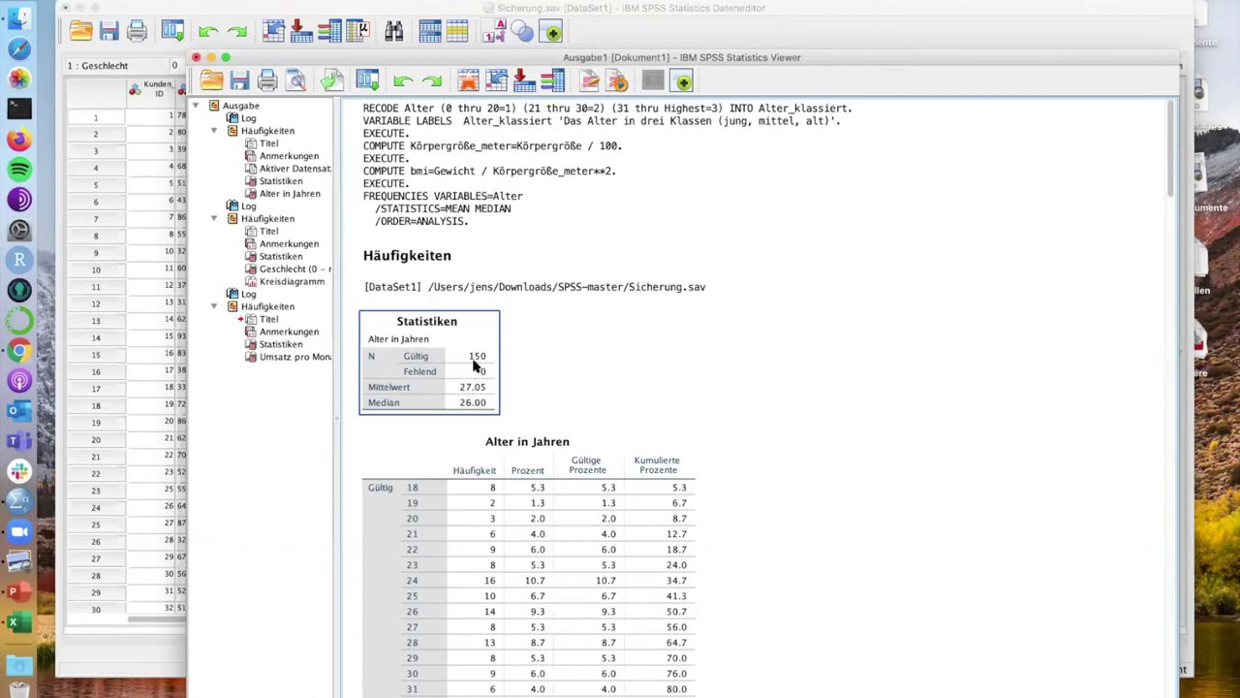
{"action": "scroll", "coordinate": [474, 364], "scroll_direction": "down", "scroll_amount": 20}
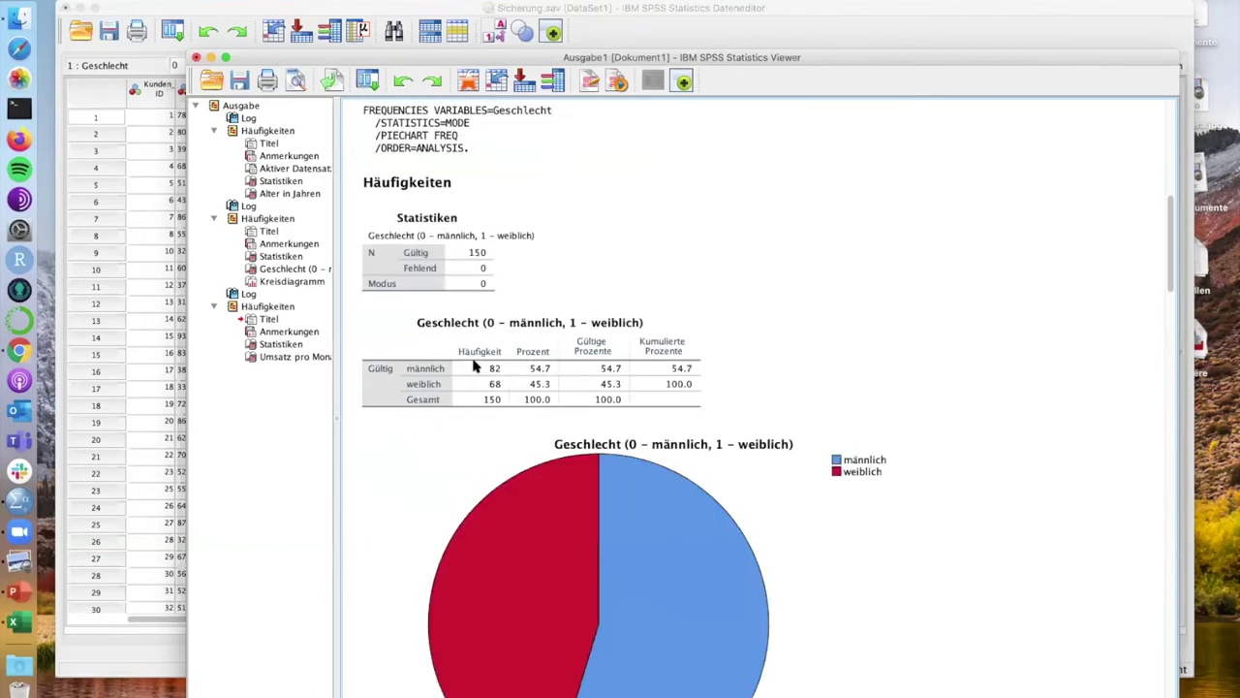
{"action": "scroll", "coordinate": [473, 365], "scroll_direction": "down", "scroll_amount": 5}
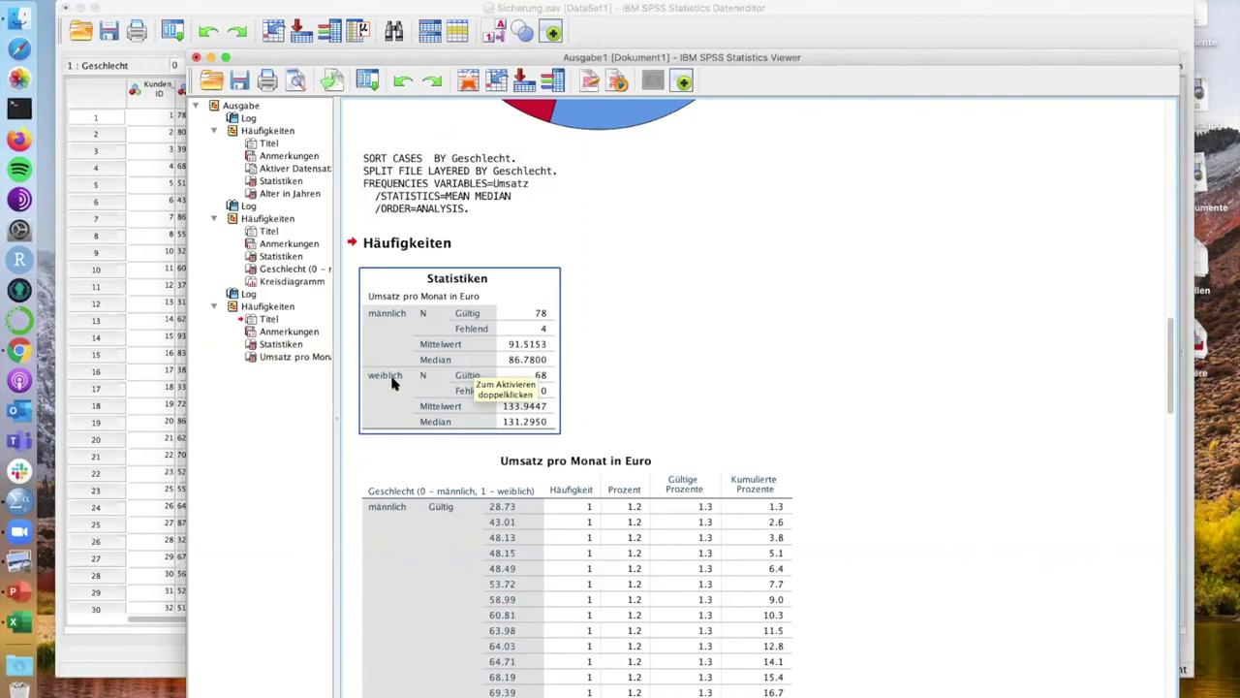
{"action": "scroll", "coordinate": [393, 382], "scroll_direction": "down", "scroll_amount": 4}
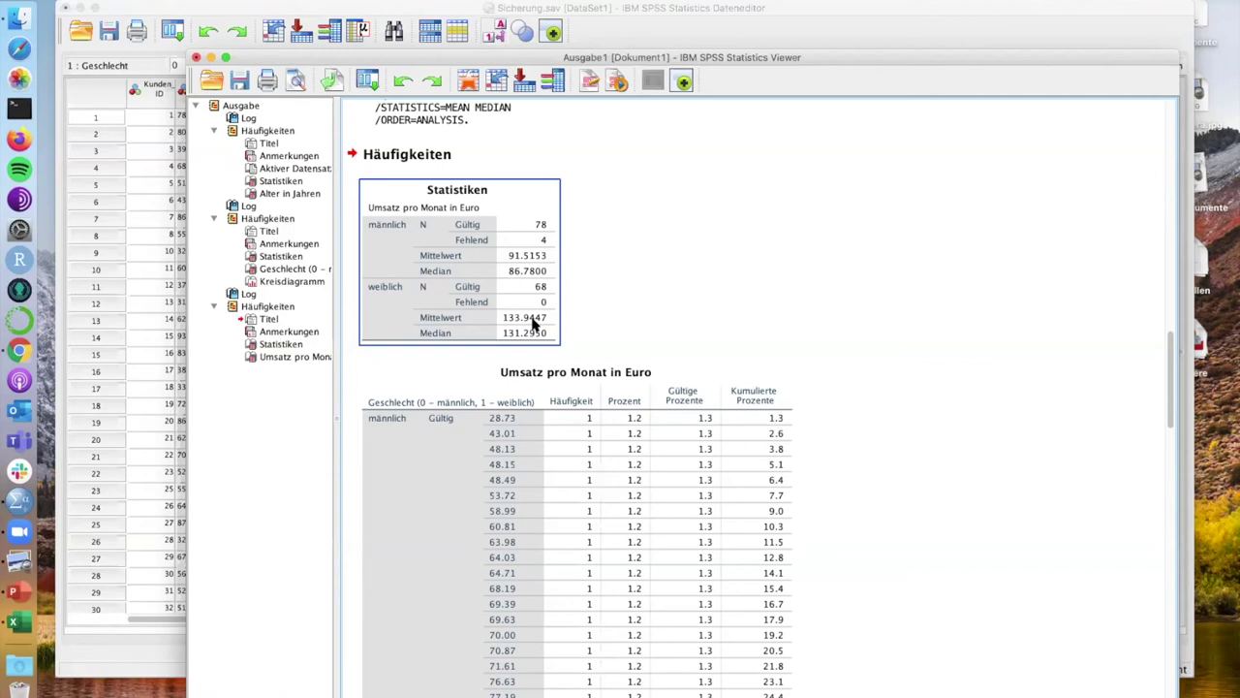
{"action": "left_click", "coordinate": [579, 153]}
{"action": "left_click_drag", "start_coordinate": [561, 60], "coordinate": [480, 29]}
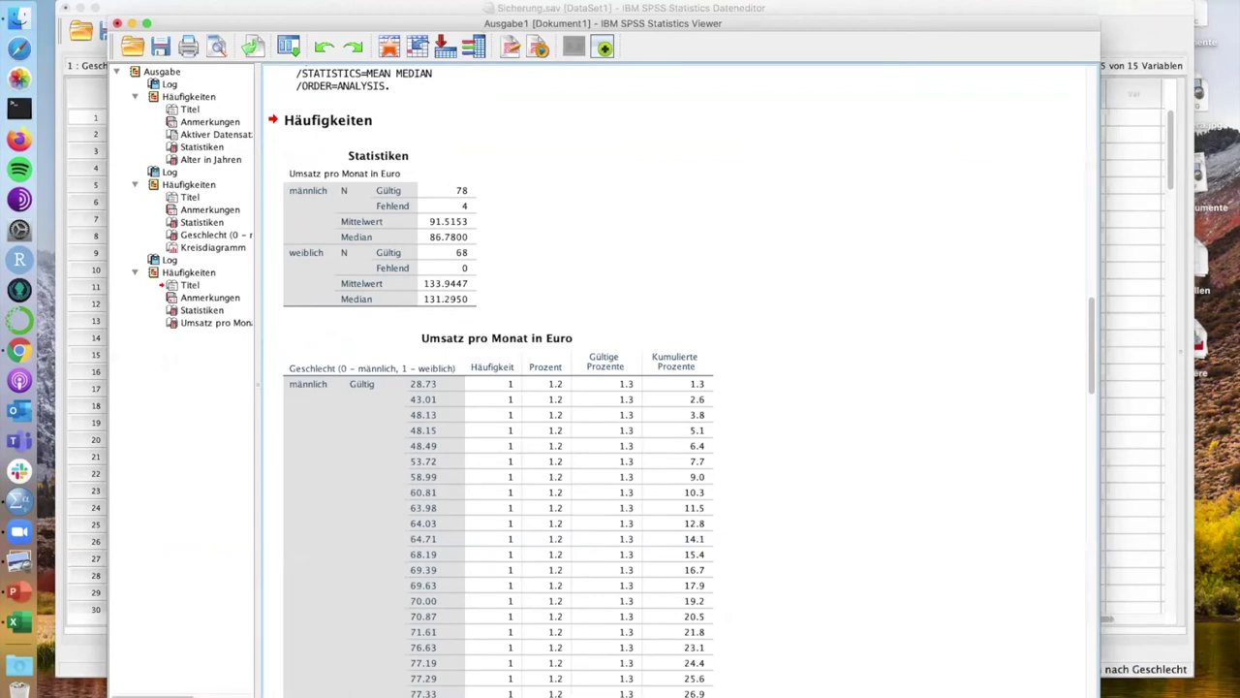
{"action": "left_click", "coordinate": [552, 0]}
{"action": "mouse_move", "coordinate": [699, 6]}
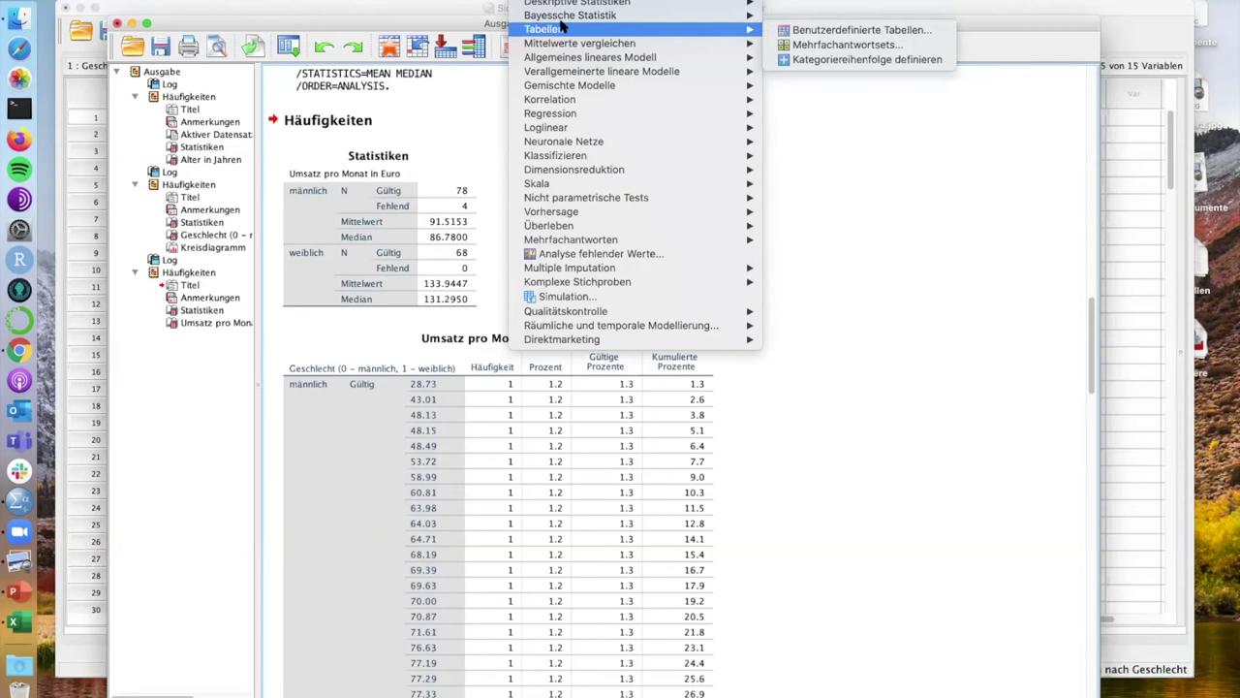
{"action": "left_click", "coordinate": [485, 22]}
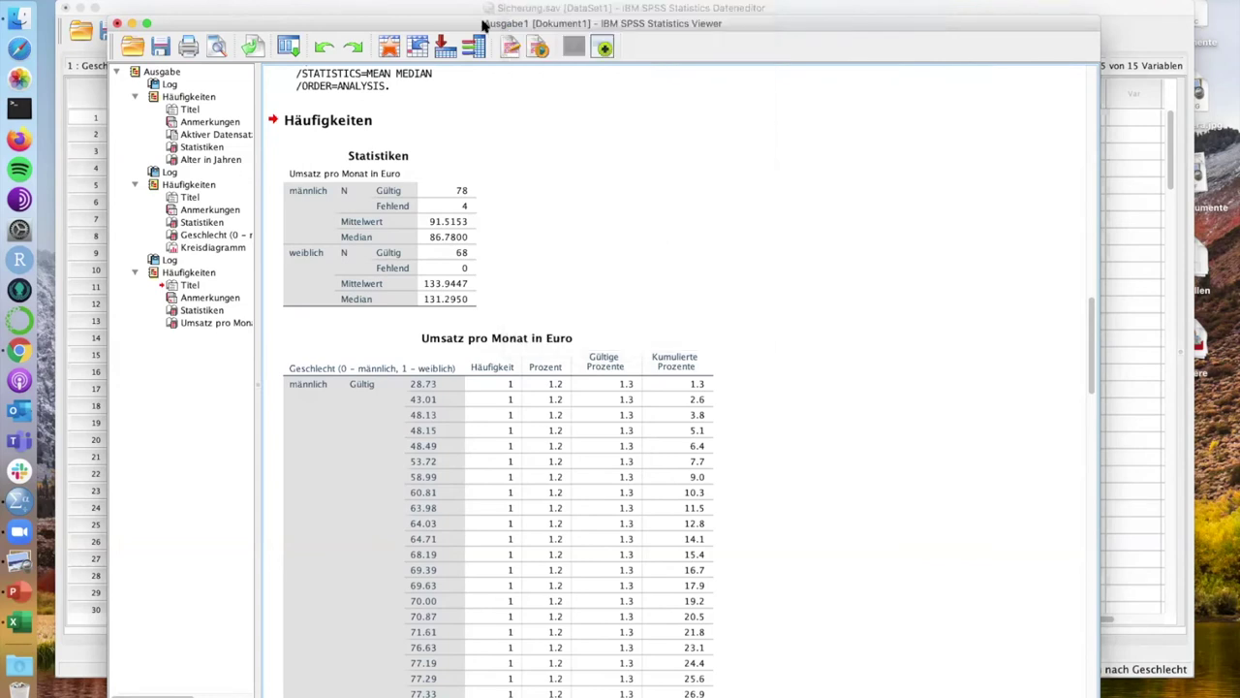
Recall the recent Häufigkeiten dialog, add Körpergröße in cm and Alter in Jahren alongside Umsatz, and run the analysis
{"action": "left_click", "coordinate": [288, 46]}
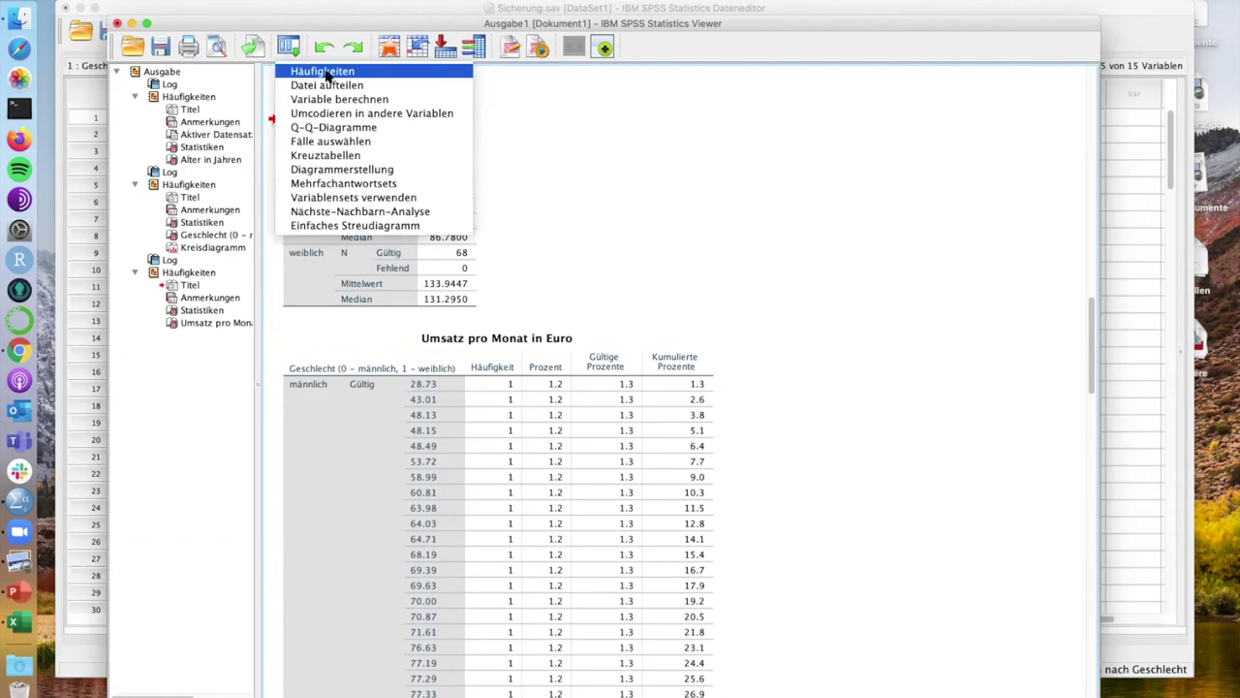
{"action": "left_click", "coordinate": [323, 72]}
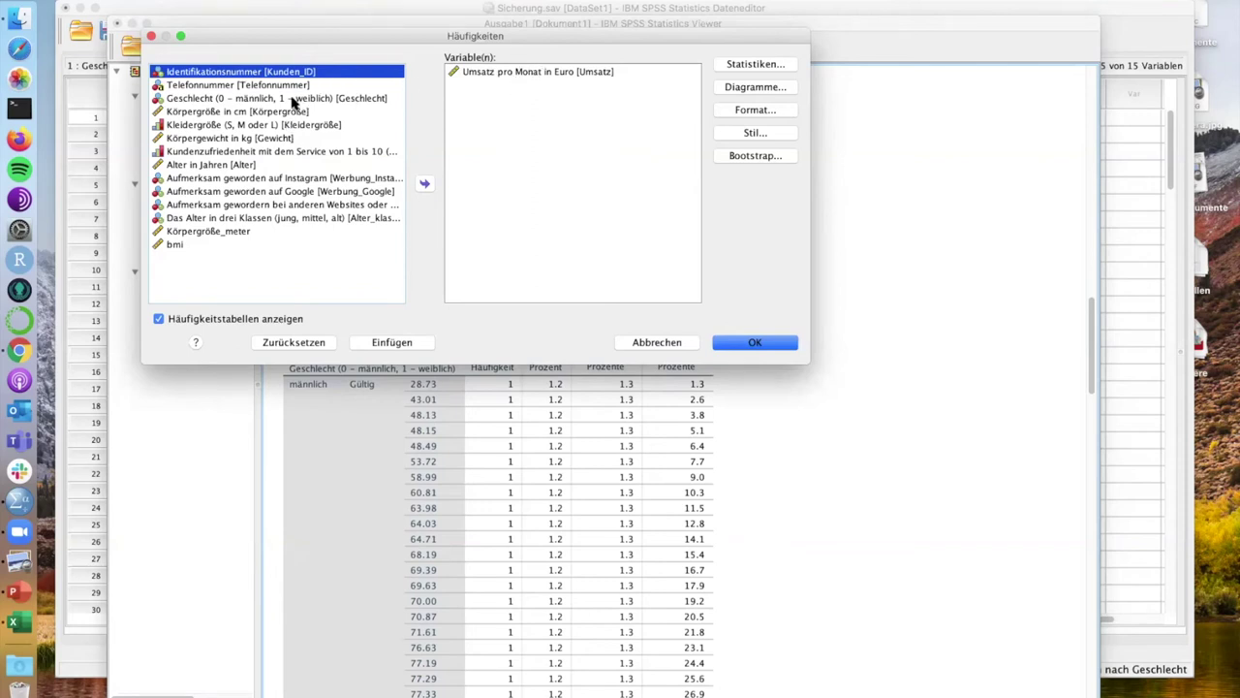
{"action": "left_click_drag", "start_coordinate": [212, 114], "coordinate": [477, 110]}
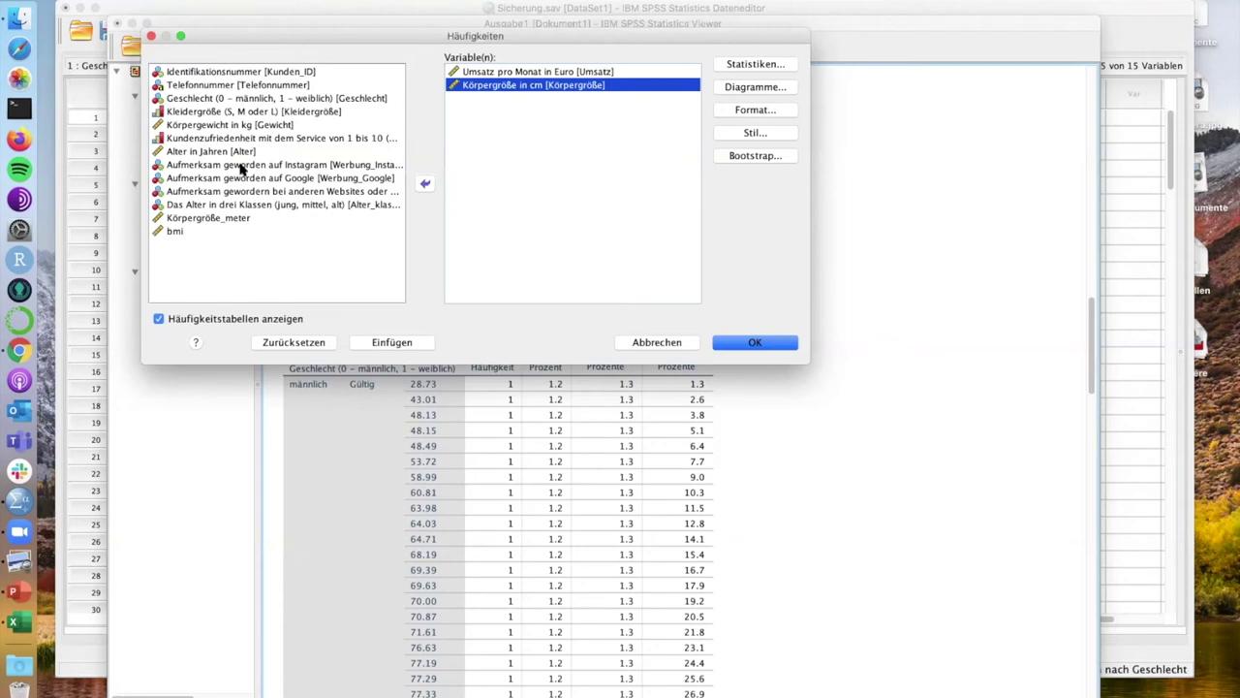
{"action": "left_click_drag", "start_coordinate": [211, 154], "coordinate": [517, 148]}
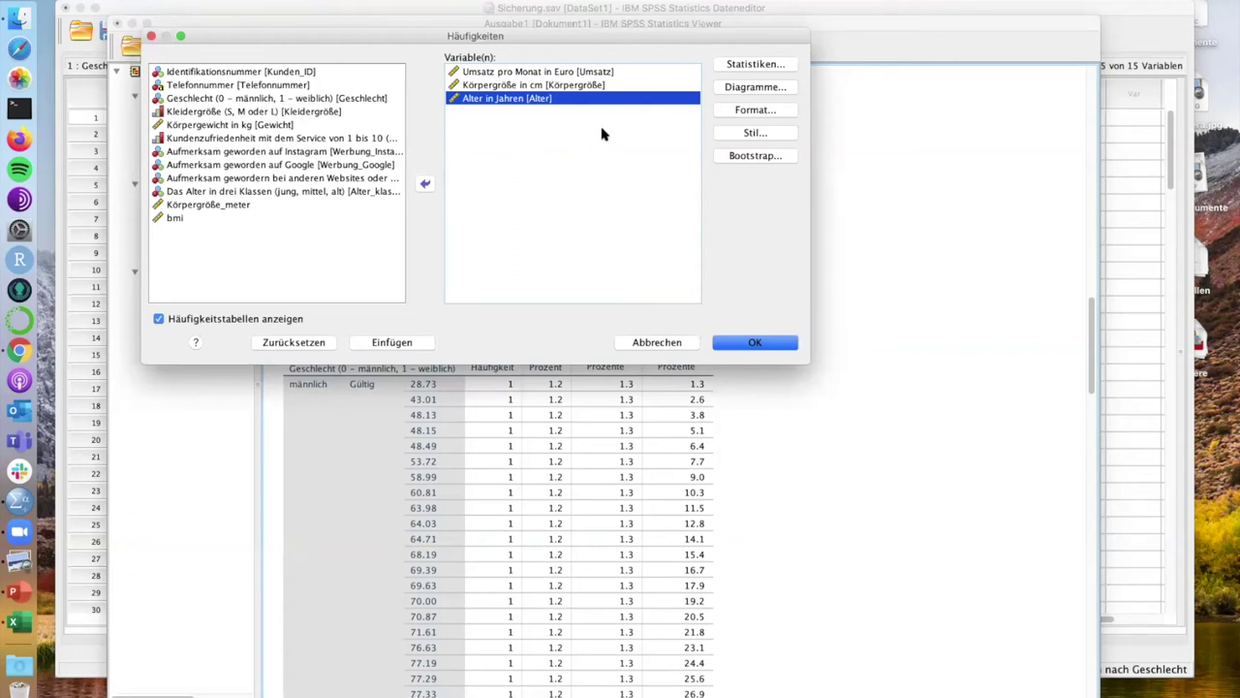
{"action": "left_click", "coordinate": [753, 344]}
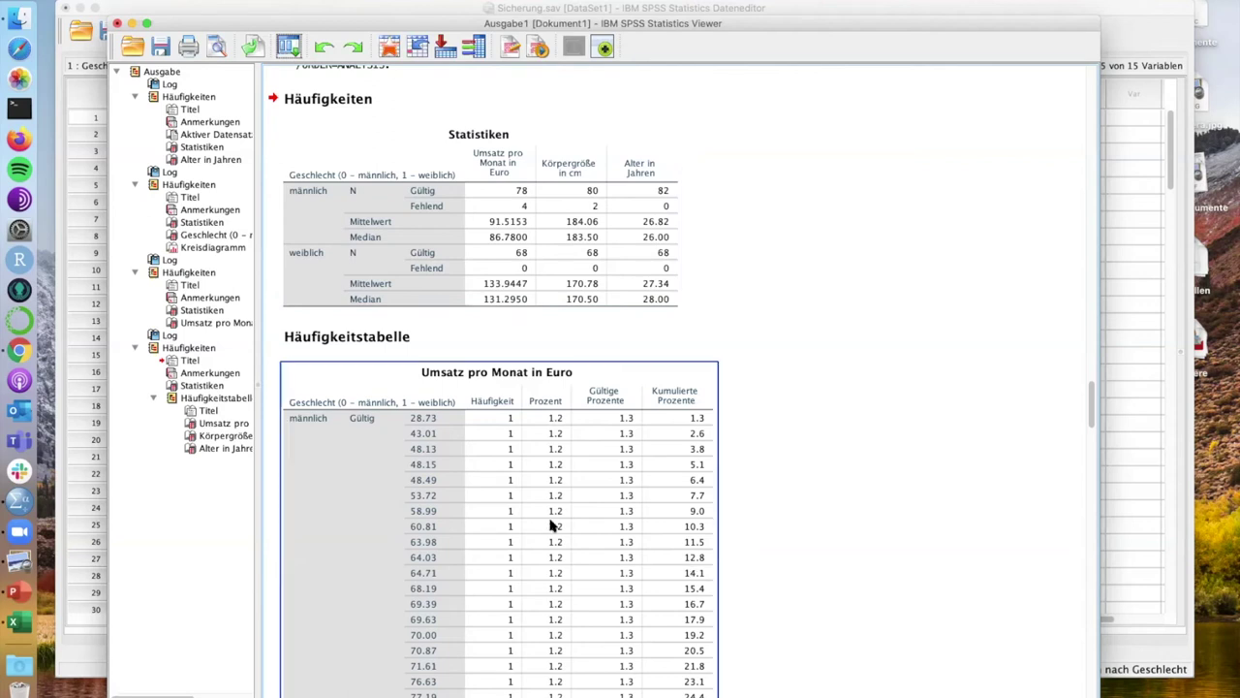
Switch to the SPSS Seminar presentation
{"action": "key", "text": "ctrl+Up"}
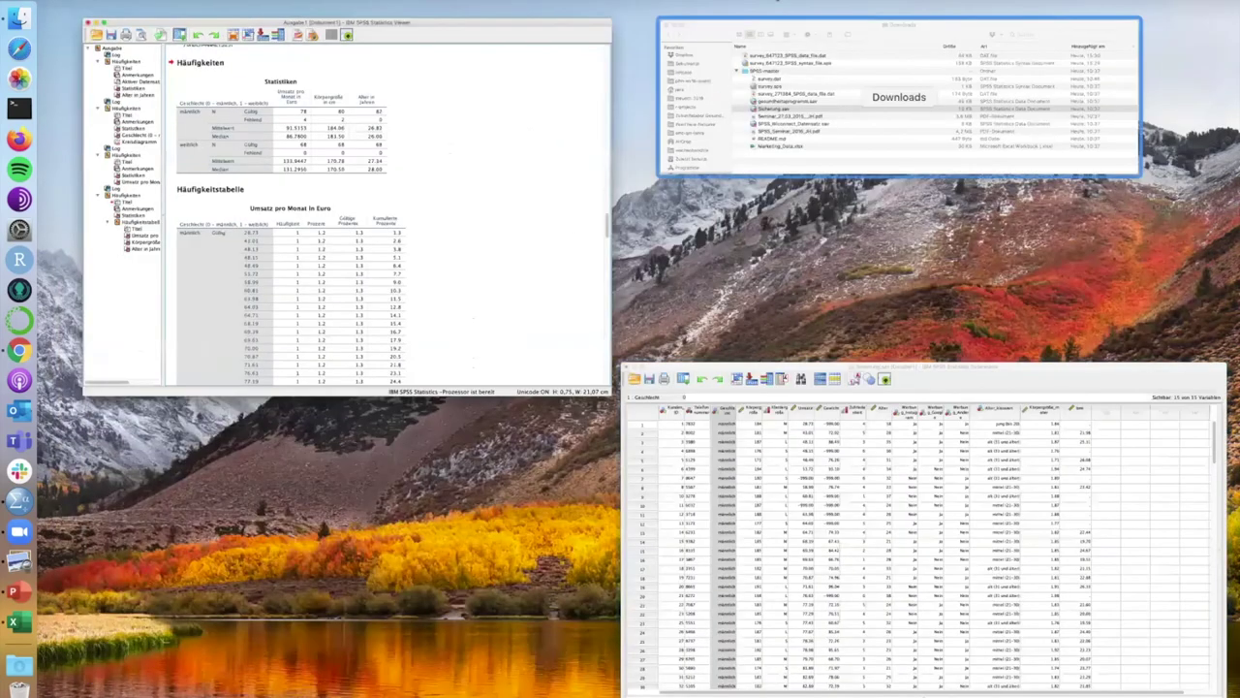
{"action": "left_click", "coordinate": [802, 13]}
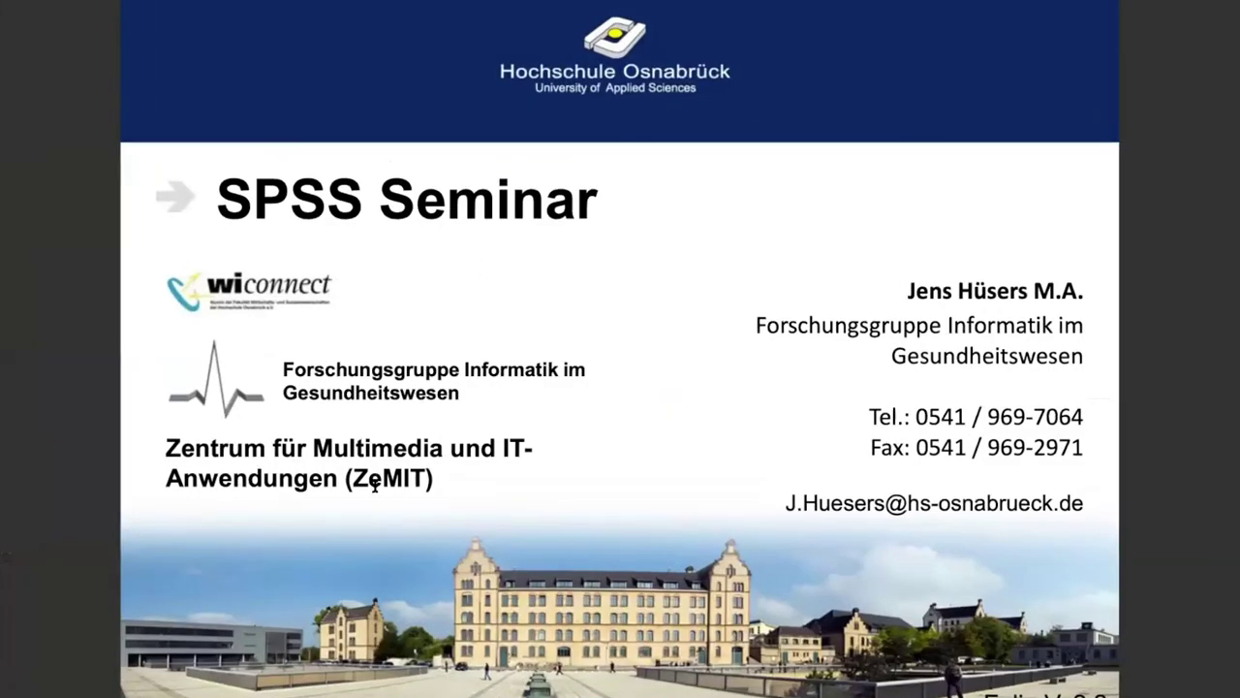
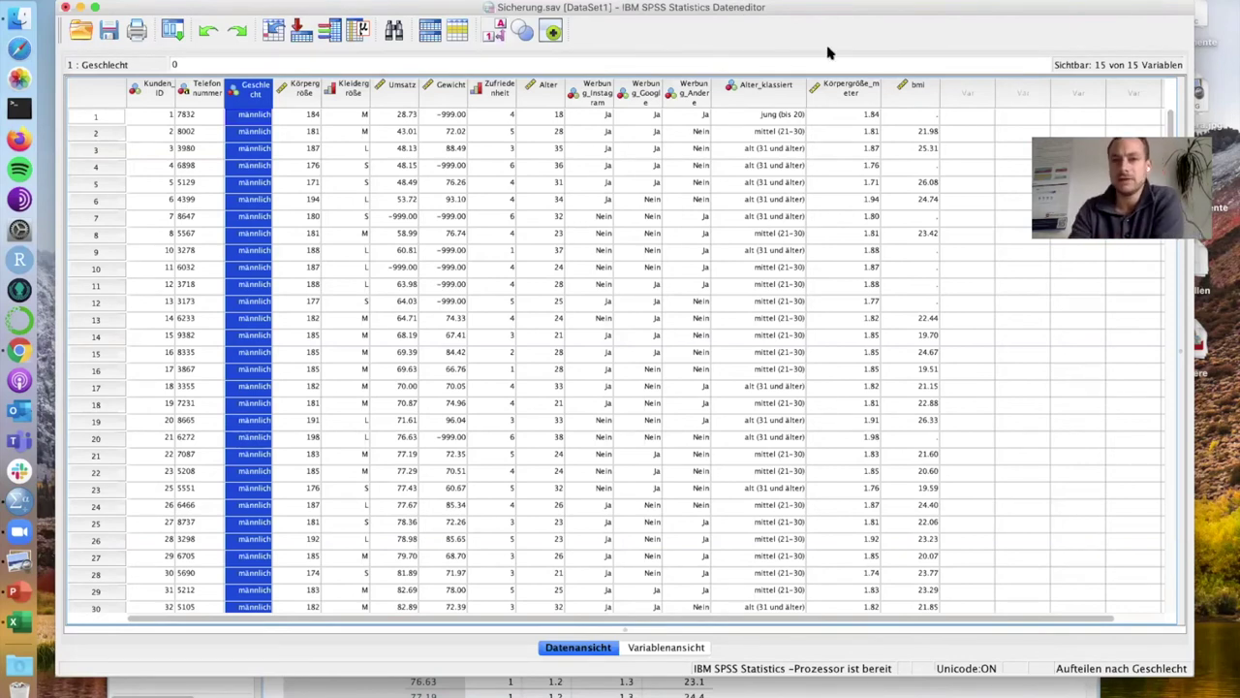
Run the quick Deskriptive Statistiken for the bmi column and bring the full results table by gender into view
{"action": "left_click_drag", "start_coordinate": [938, 12], "coordinate": [919, 8]}
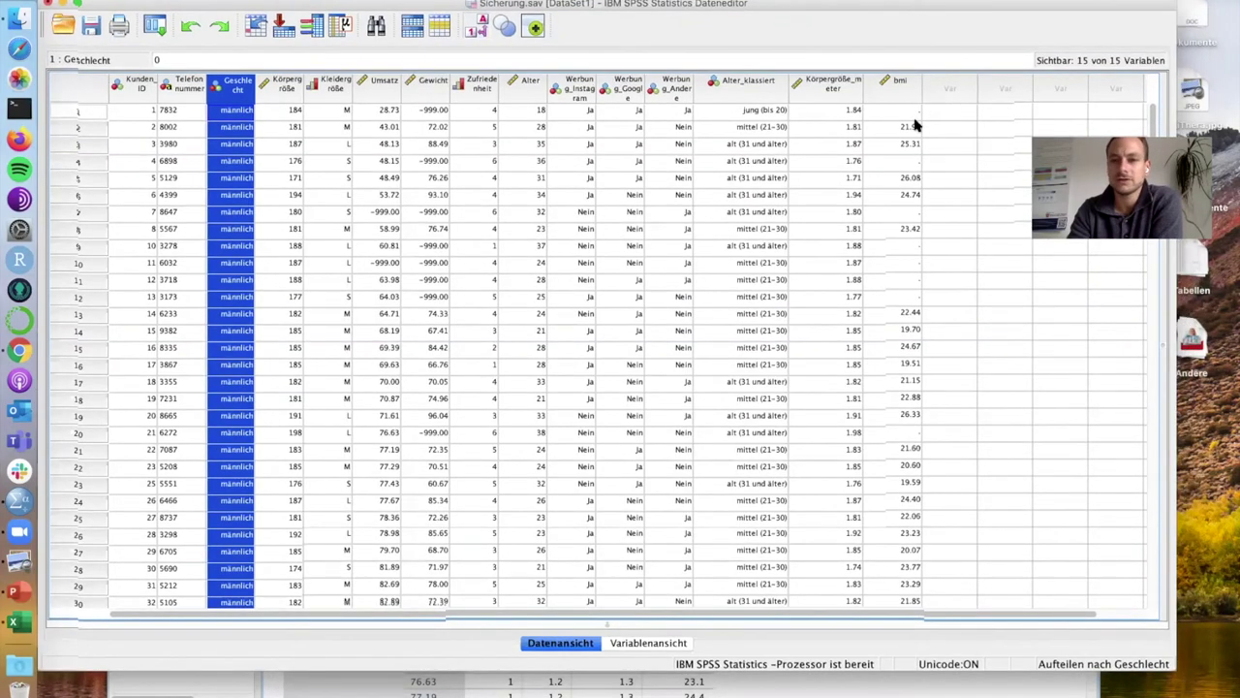
{"action": "left_click", "coordinate": [901, 86]}
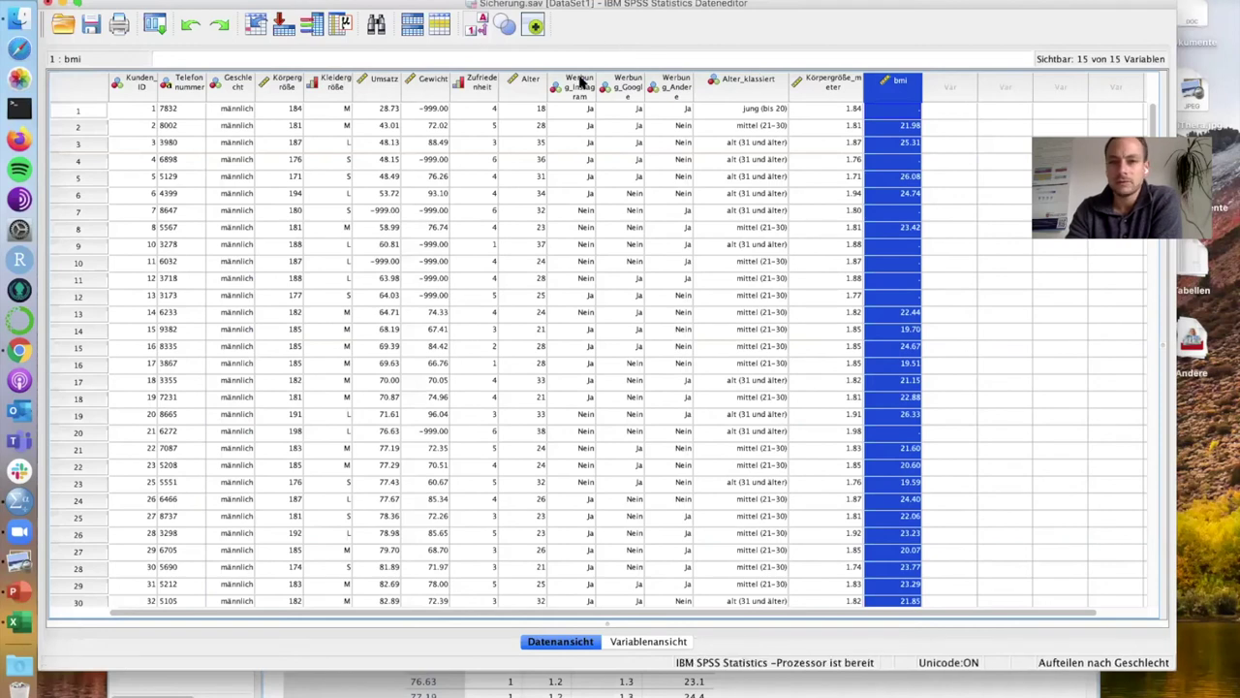
{"action": "right_click", "coordinate": [883, 86]}
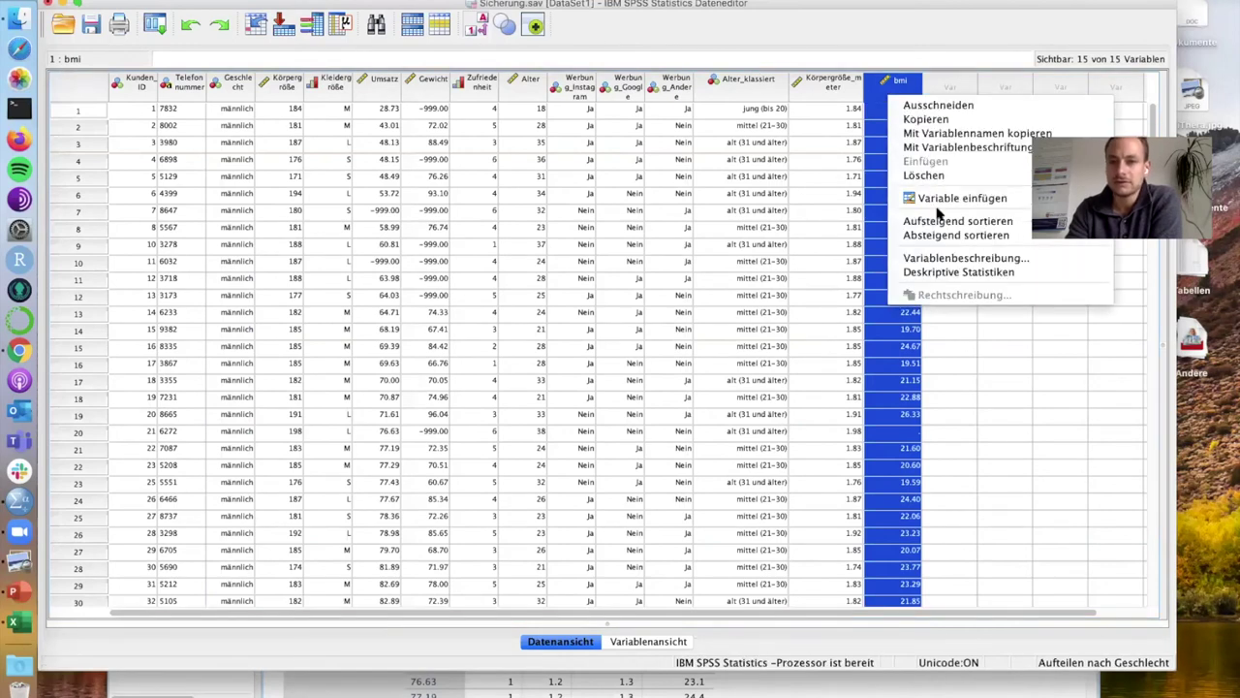
{"action": "left_click", "coordinate": [945, 271]}
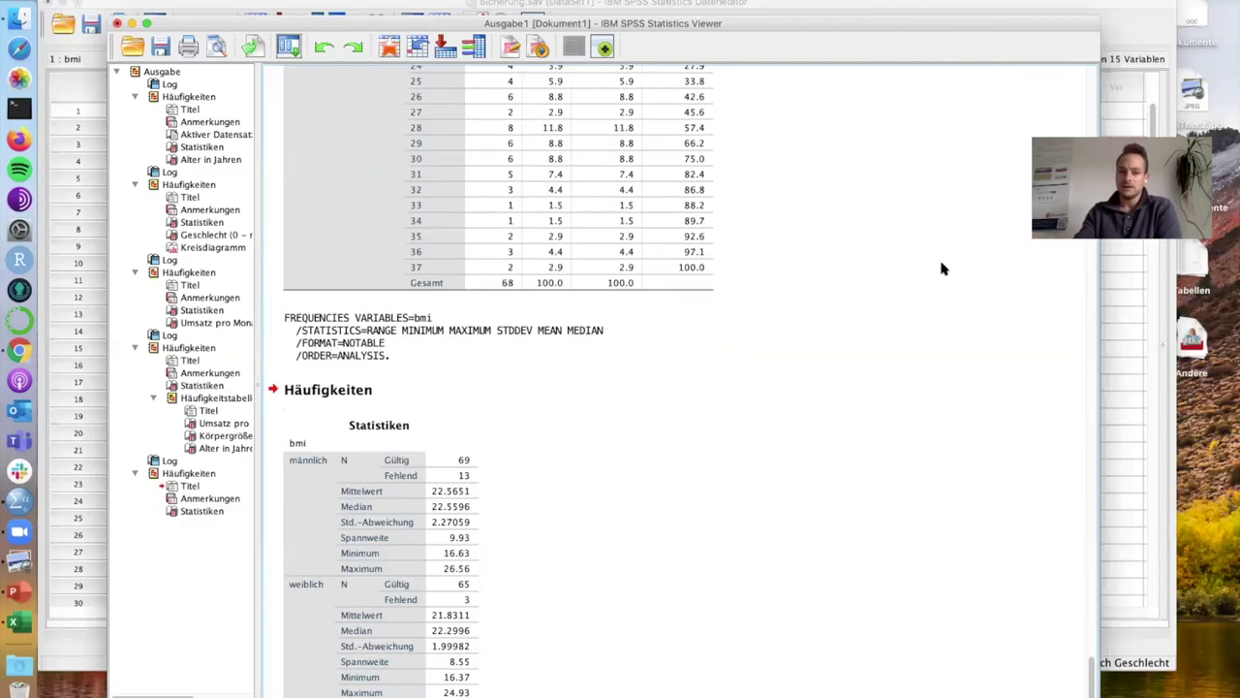
{"action": "scroll", "coordinate": [725, 269], "scroll_direction": "down", "scroll_amount": 2}
{"action": "left_click_drag", "start_coordinate": [588, 32], "coordinate": [540, 0]}
{"action": "left_click", "coordinate": [434, 510]}
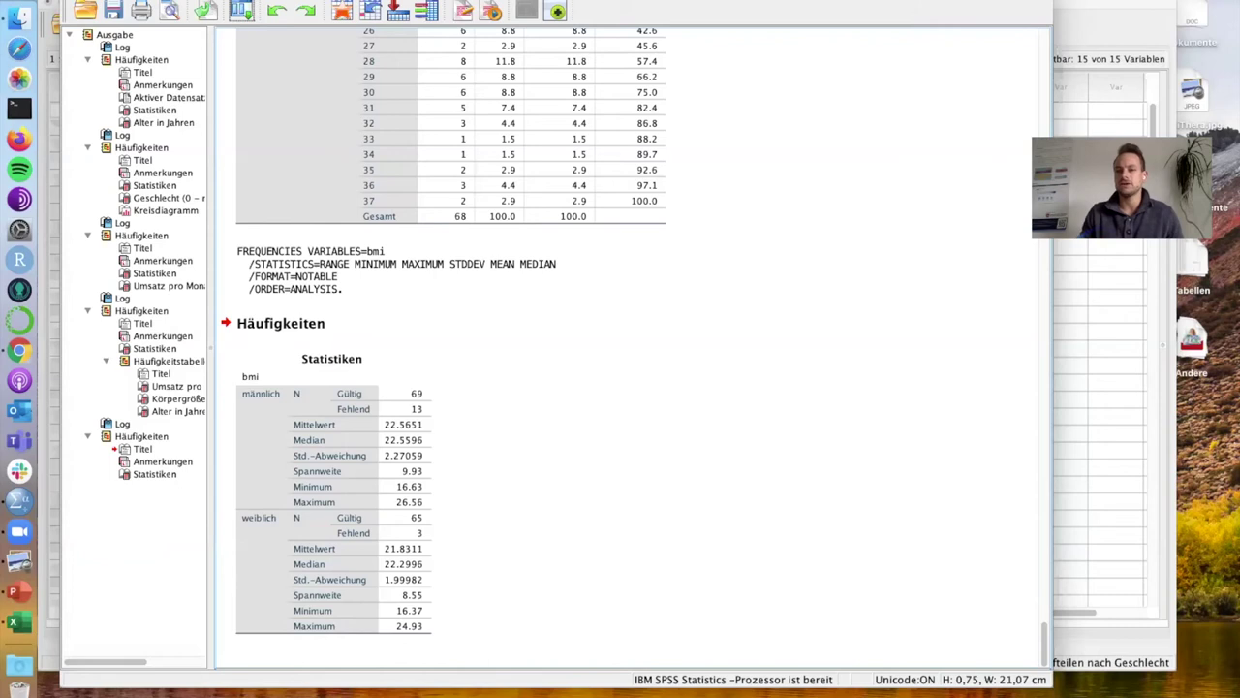
{"action": "left_click", "coordinate": [346, 585]}
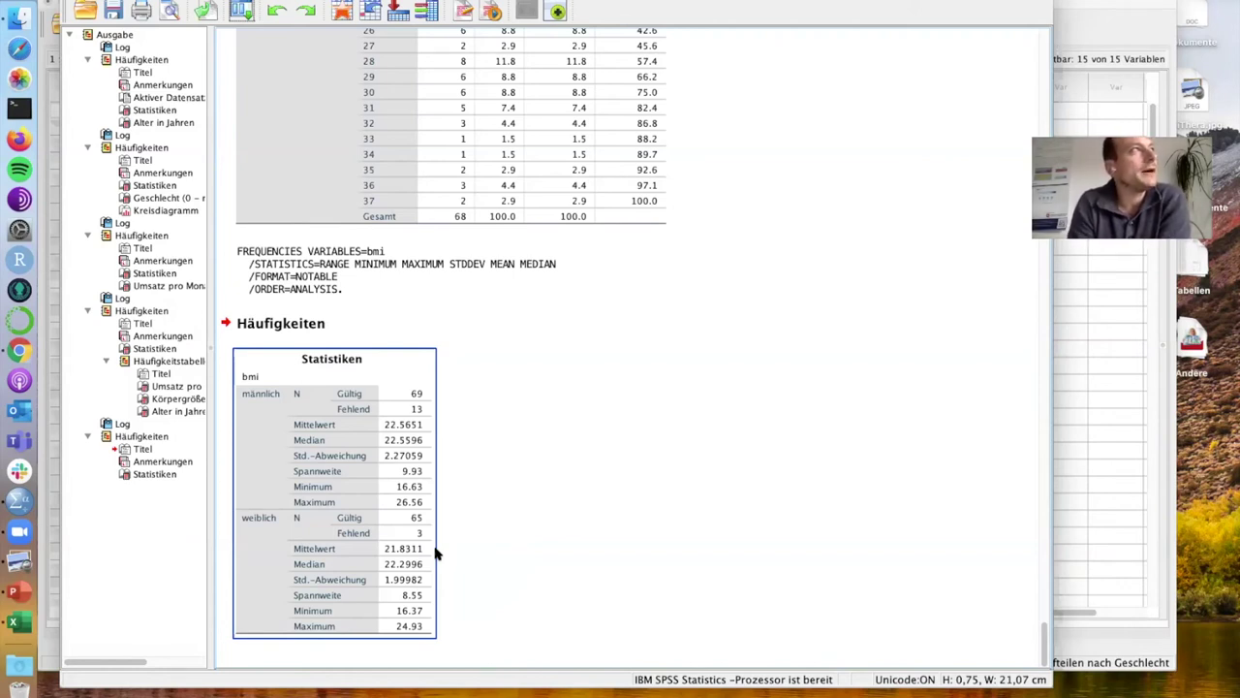
Switch to the data editor and look through the available descriptive statistics procedures
{"action": "left_click", "coordinate": [457, 196]}
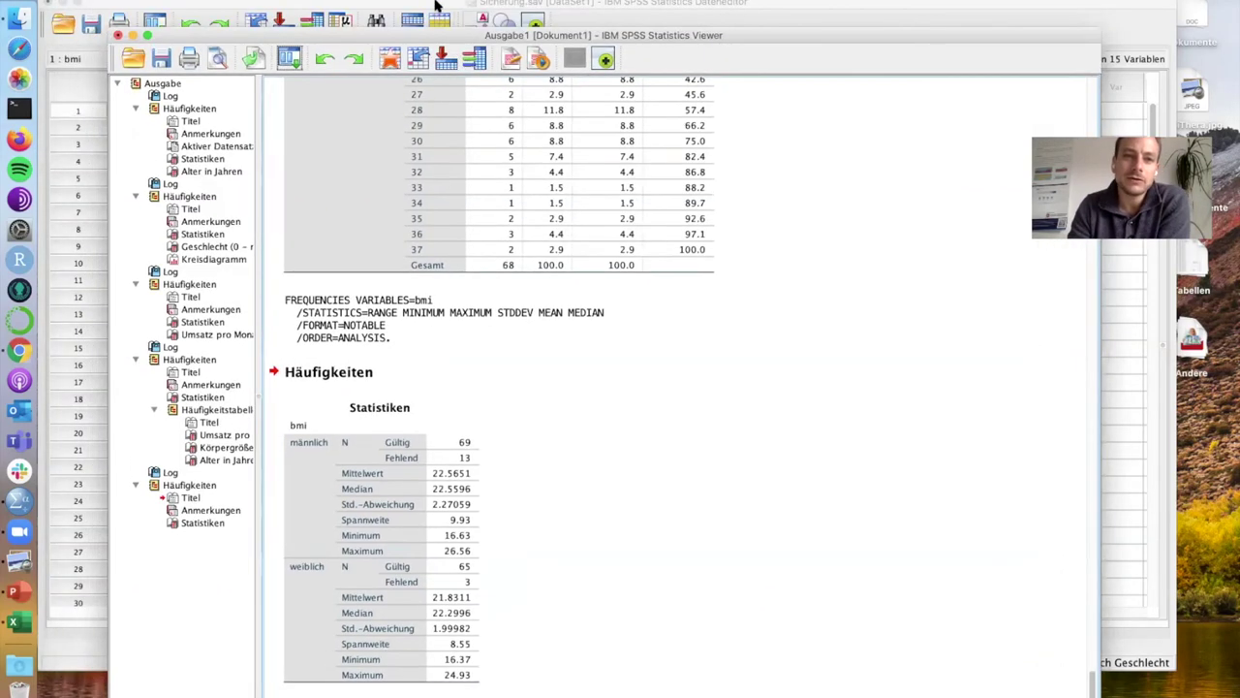
{"action": "left_click", "coordinate": [341, 19]}
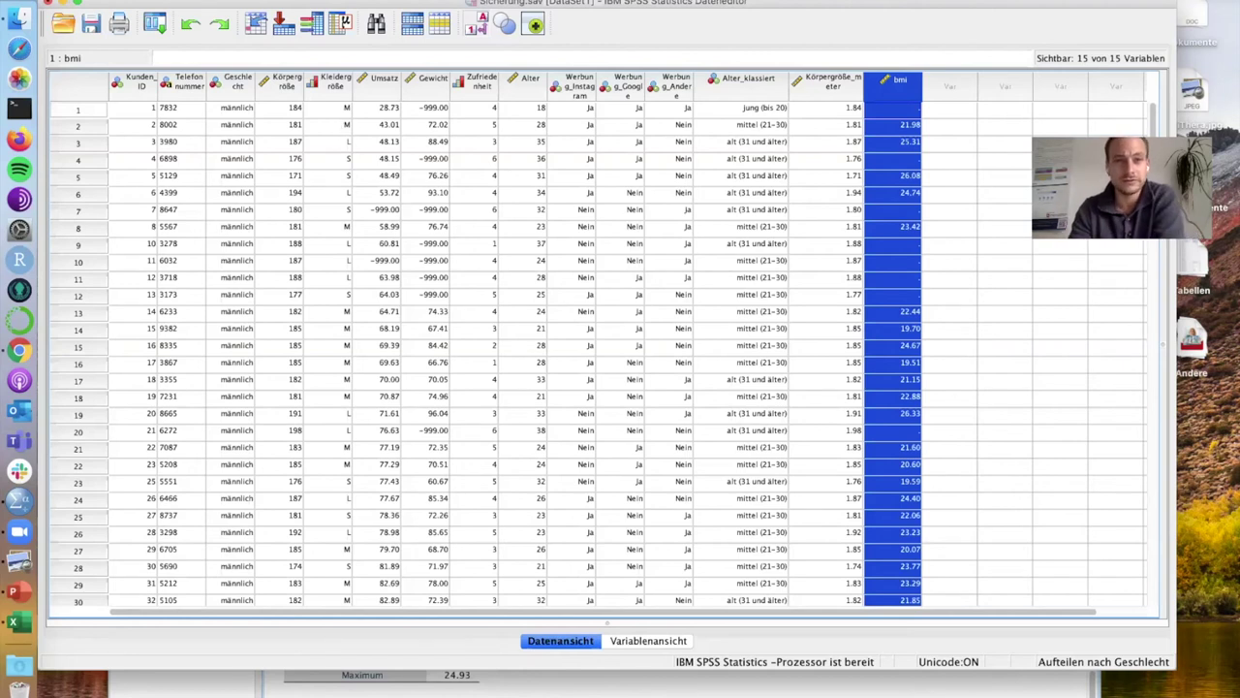
{"action": "left_click", "coordinate": [426, 0]}
{"action": "mouse_move", "coordinate": [474, 3]}
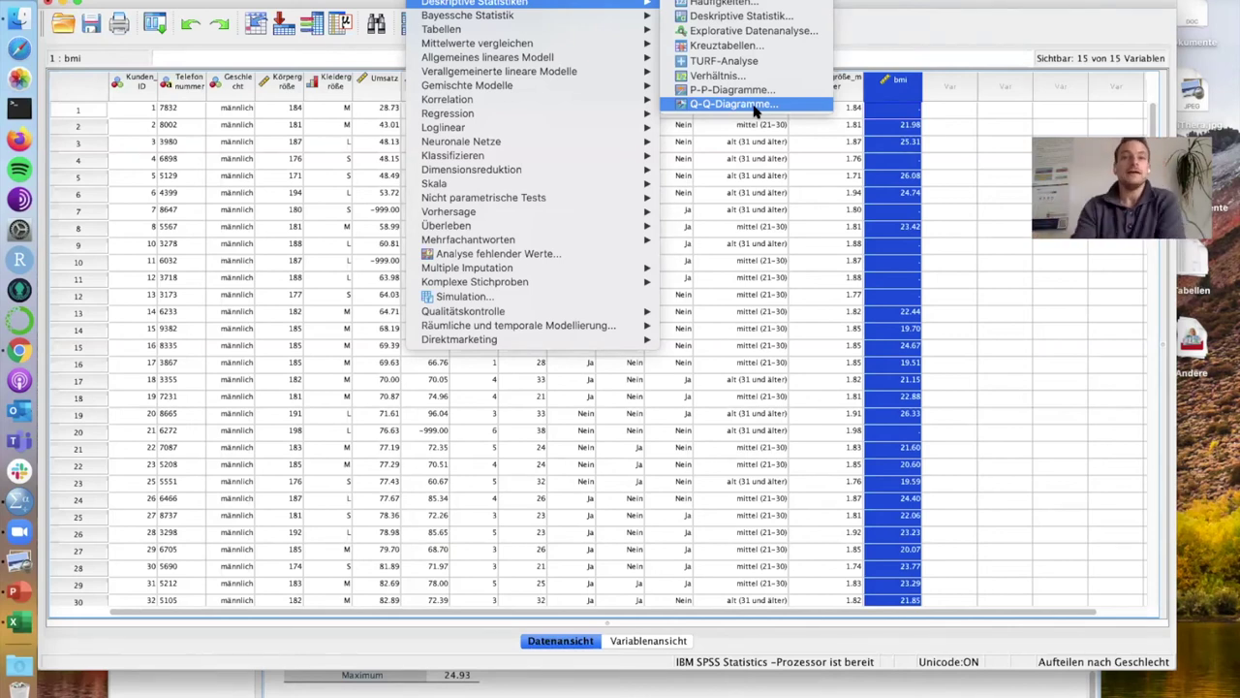
{"action": "left_click", "coordinate": [286, 8]}
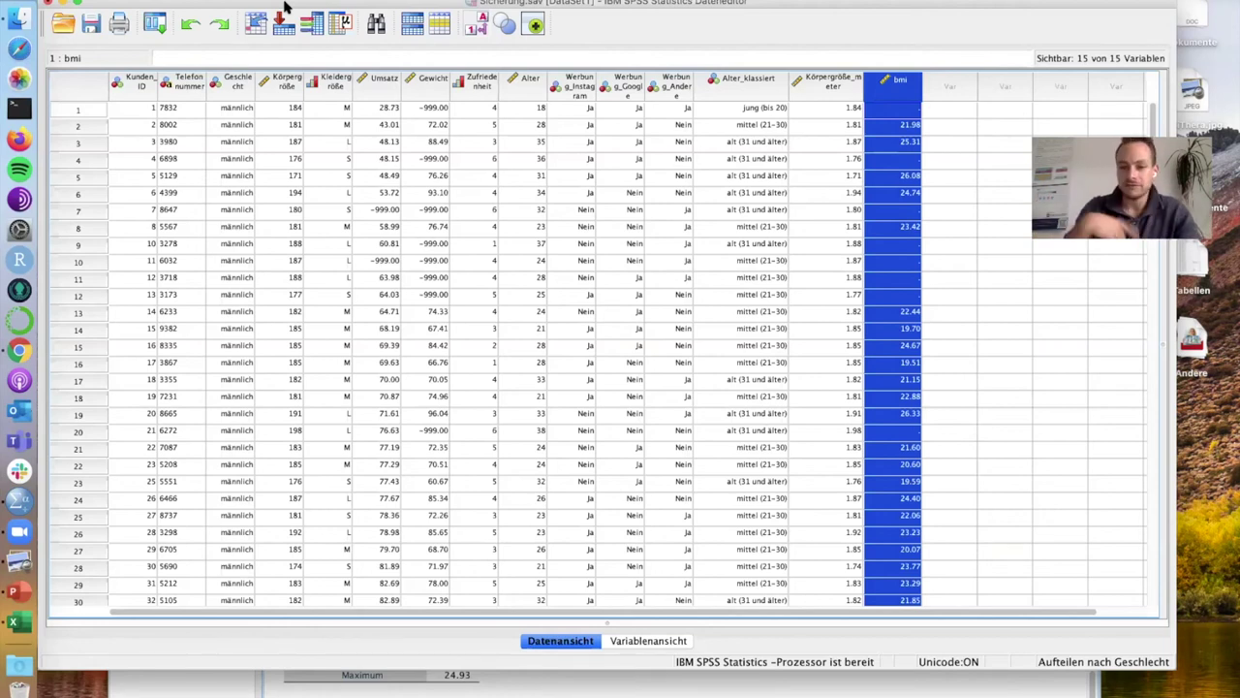
Turn off the file split by Geschlecht so that all cases are analysed without forming groups
{"action": "left_click_drag", "start_coordinate": [350, 8], "coordinate": [356, 3]}
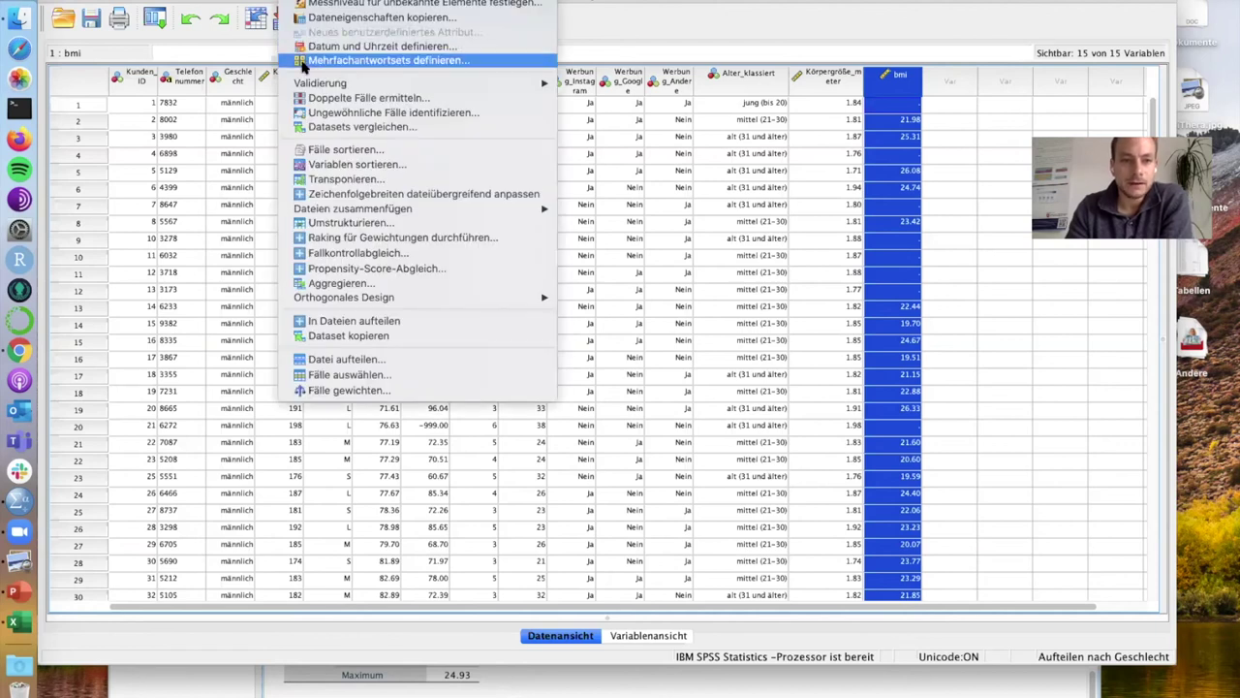
{"action": "left_click", "coordinate": [360, 361]}
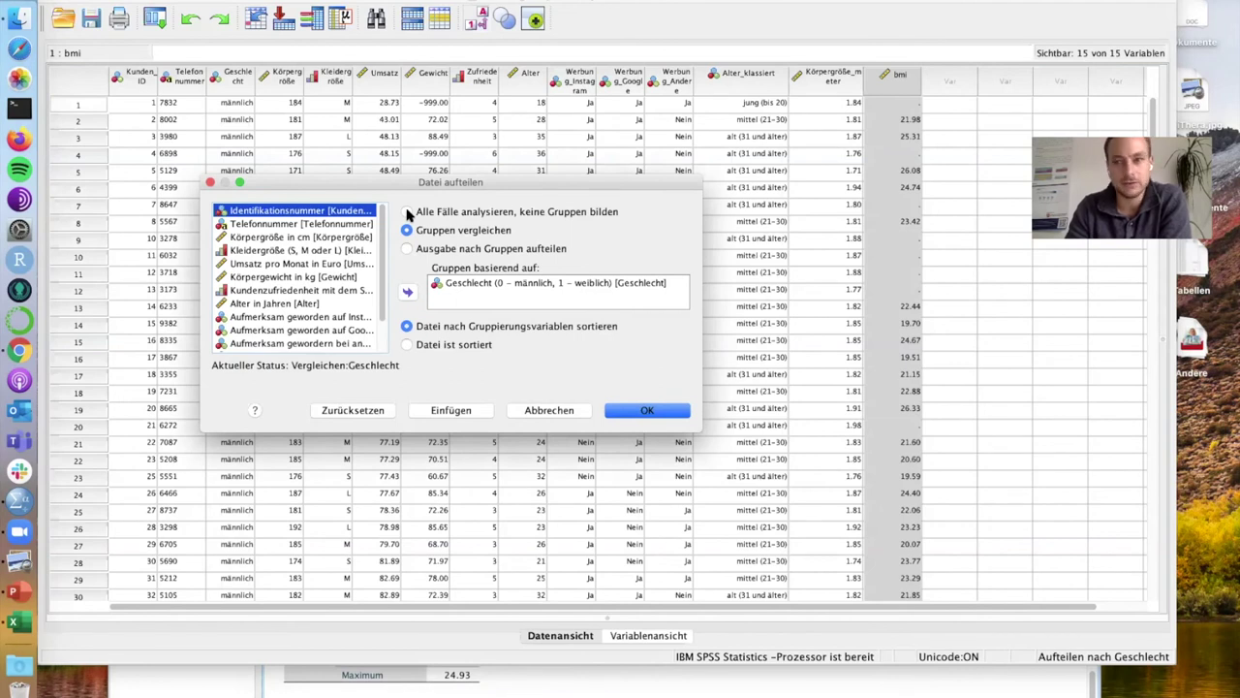
{"action": "left_click", "coordinate": [408, 213]}
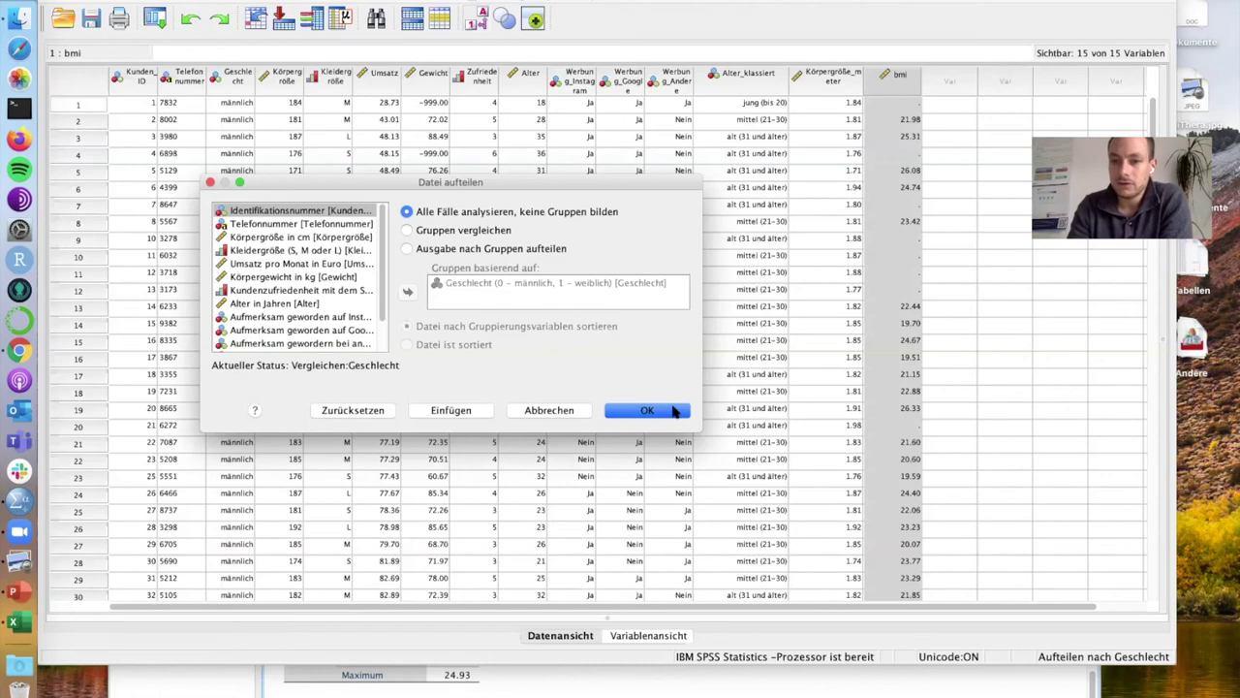
{"action": "left_click", "coordinate": [674, 412]}
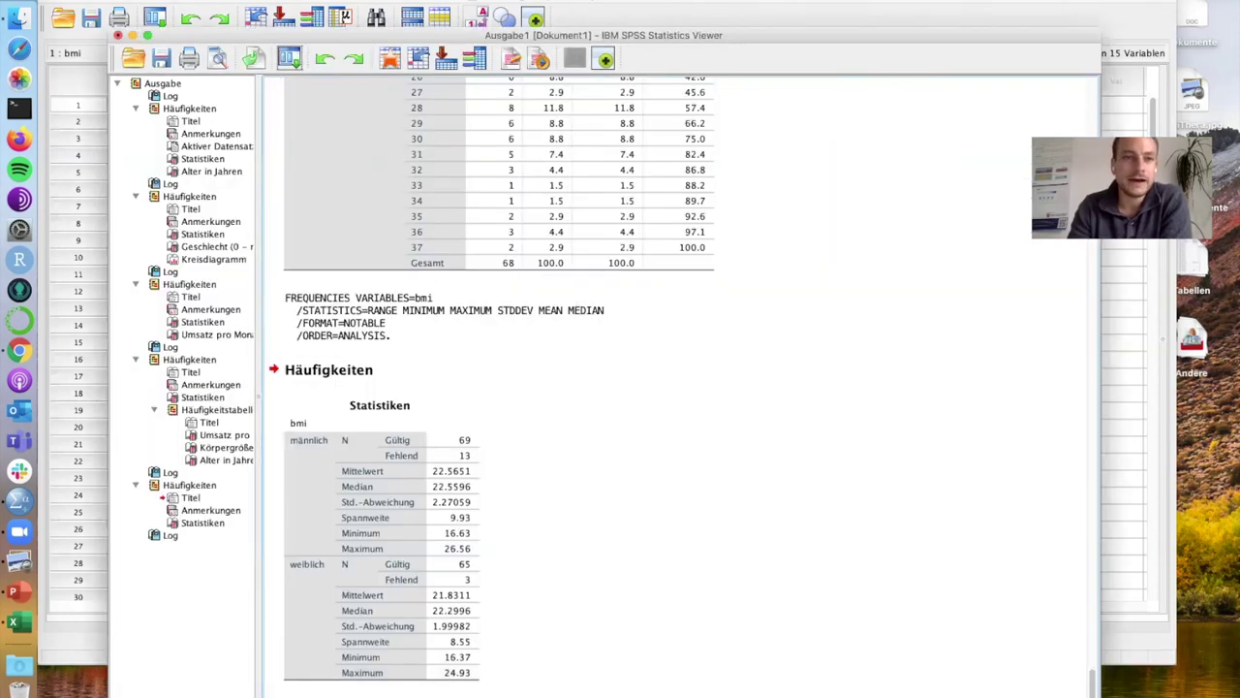
Reopen the Datei aufteilen settings to check the current status and confirm the ungrouped analysis again
{"action": "left_click", "coordinate": [301, 2]}
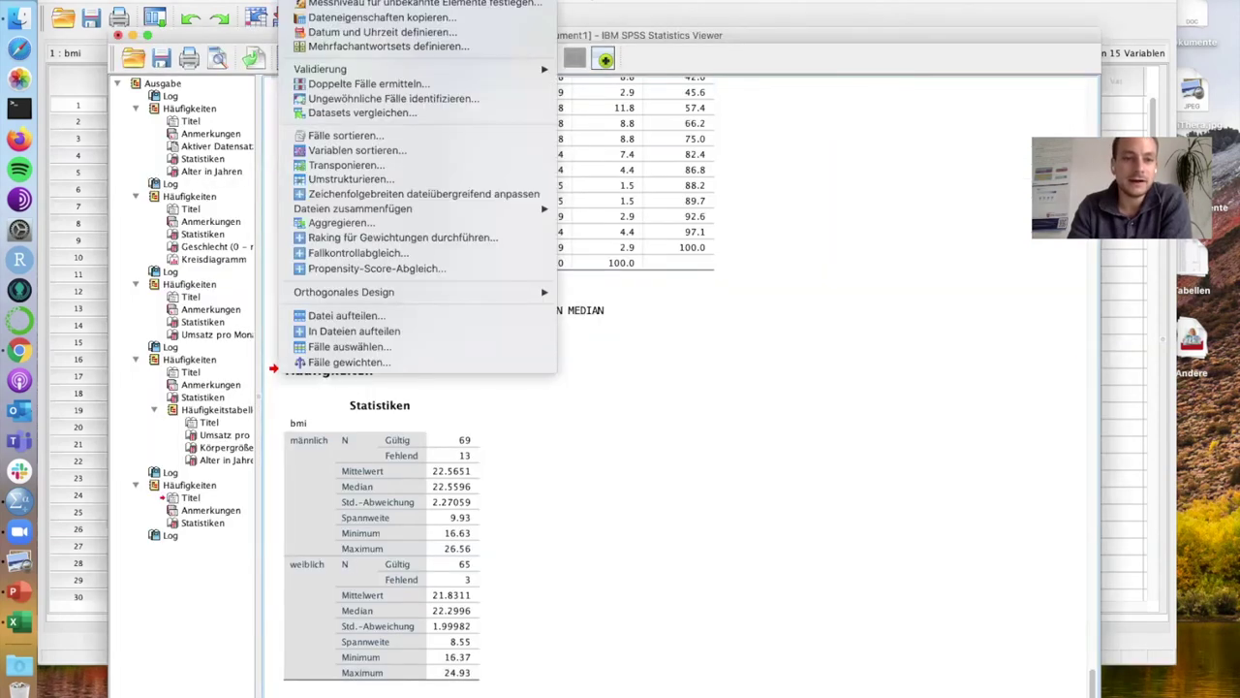
{"action": "left_click", "coordinate": [400, 320]}
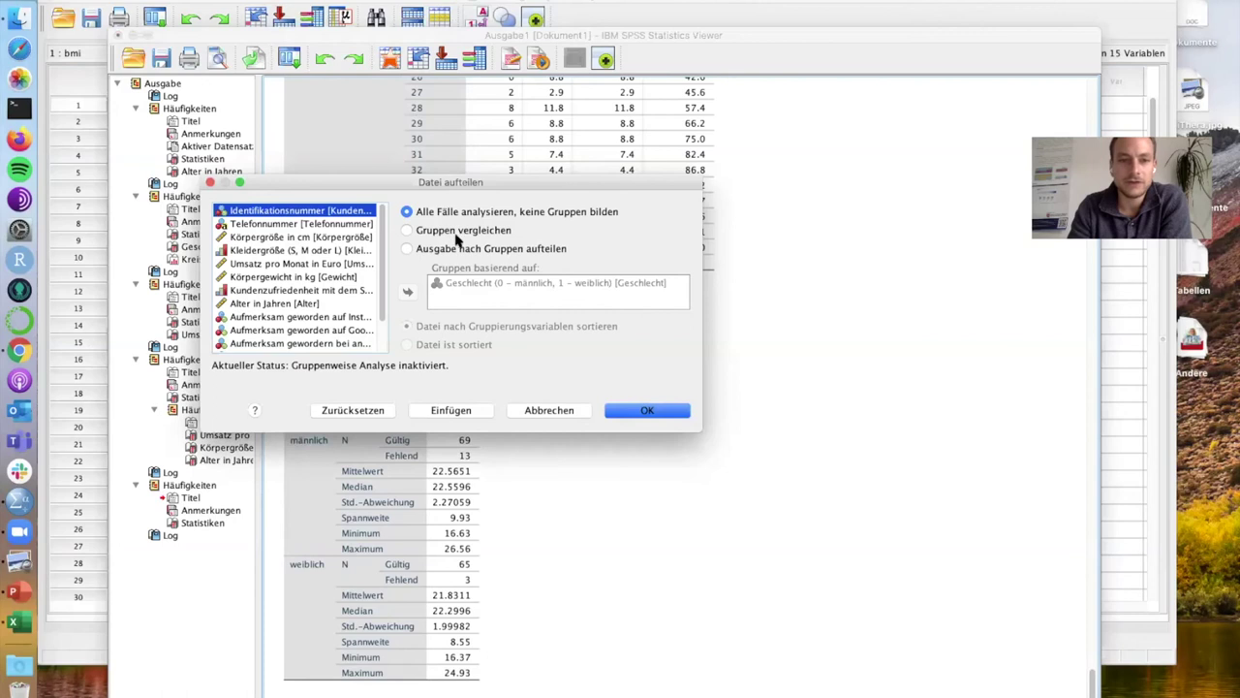
{"action": "left_click", "coordinate": [653, 411]}
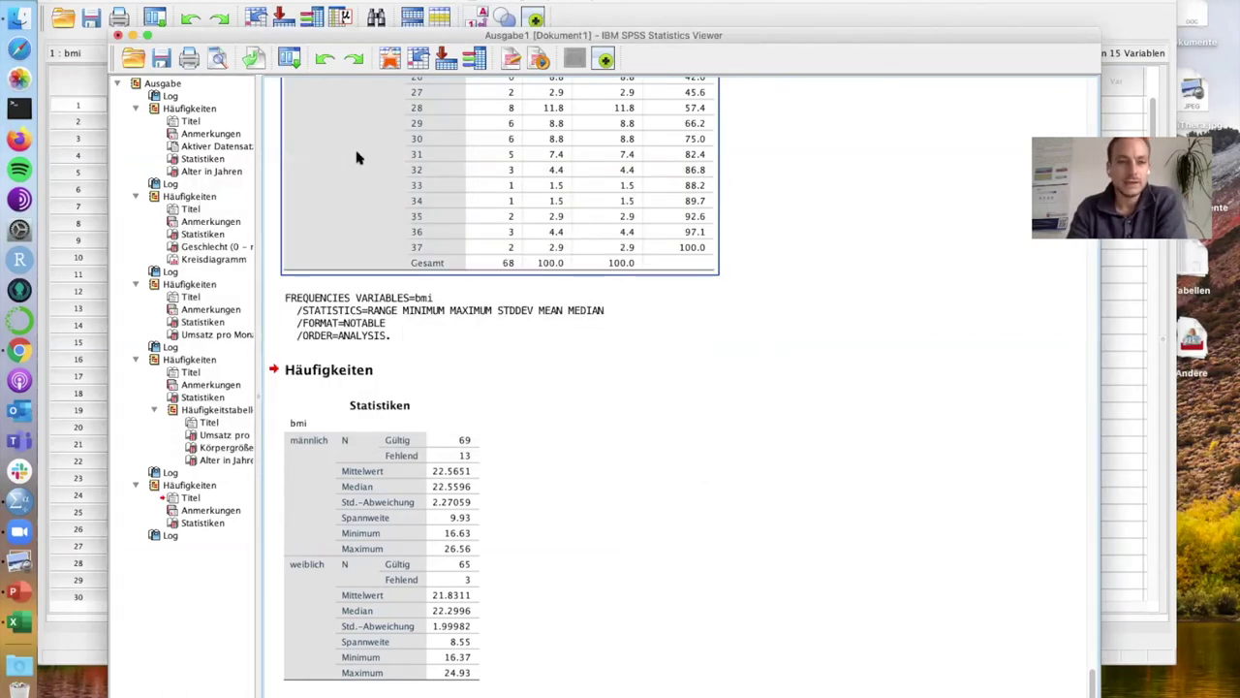
Review the whole output from the first Alter frequencies through the Geschlecht and grouped tables to the last entry
{"action": "left_click", "coordinate": [500, 328]}
{"action": "scroll", "coordinate": [520, 363], "scroll_direction": "up", "scroll_amount": 1}
{"action": "scroll", "coordinate": [520, 363], "scroll_direction": "up", "scroll_amount": 20}
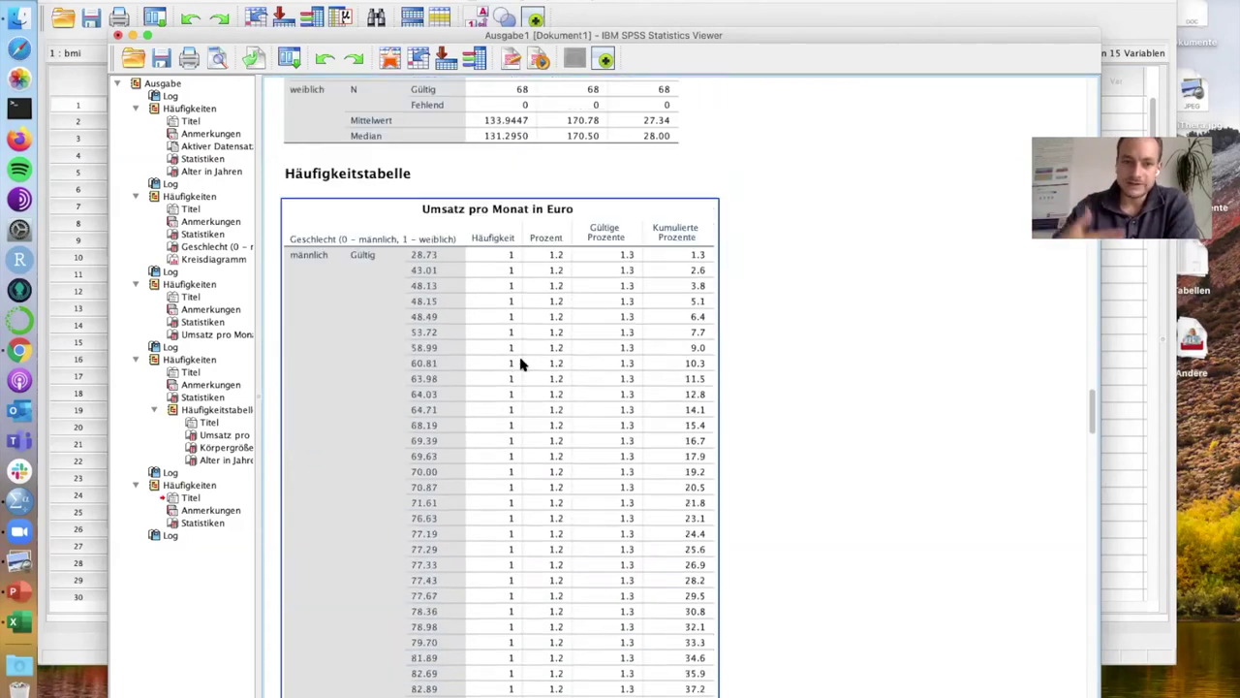
{"action": "scroll", "coordinate": [526, 392], "scroll_direction": "up", "scroll_amount": 15}
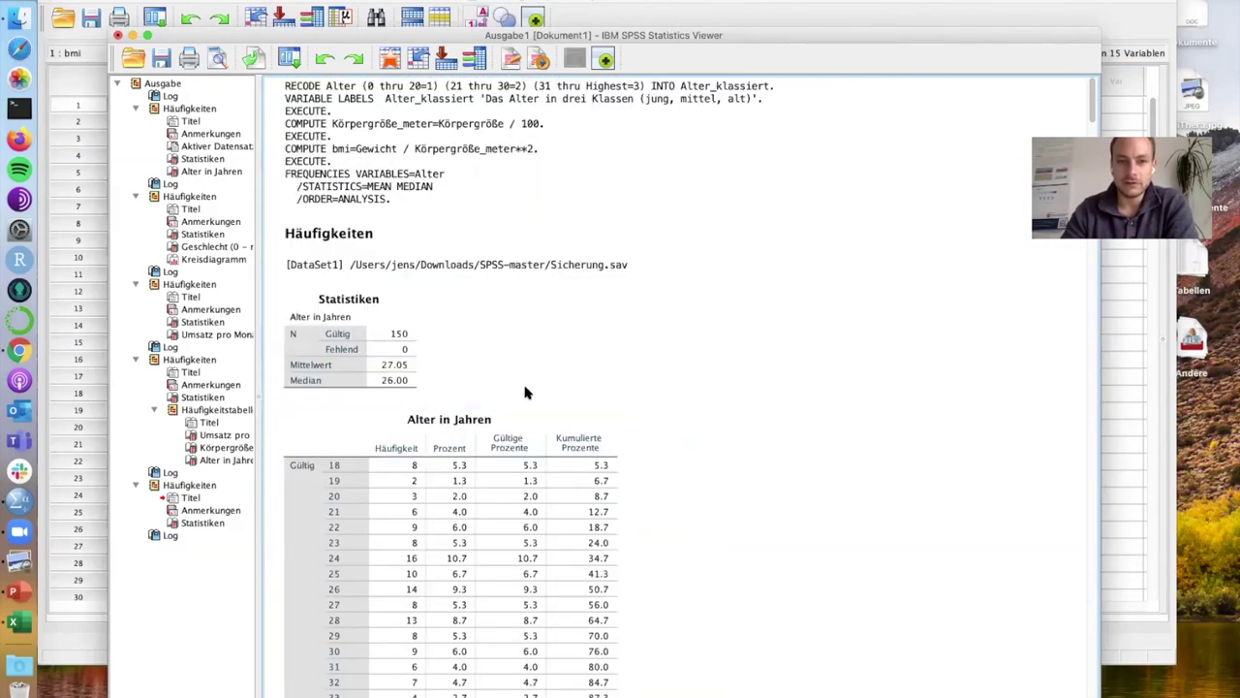
{"action": "left_click", "coordinate": [378, 159]}
{"action": "left_click", "coordinate": [359, 230]}
{"action": "left_click", "coordinate": [405, 331]}
{"action": "scroll", "coordinate": [407, 331], "scroll_direction": "down", "scroll_amount": 20}
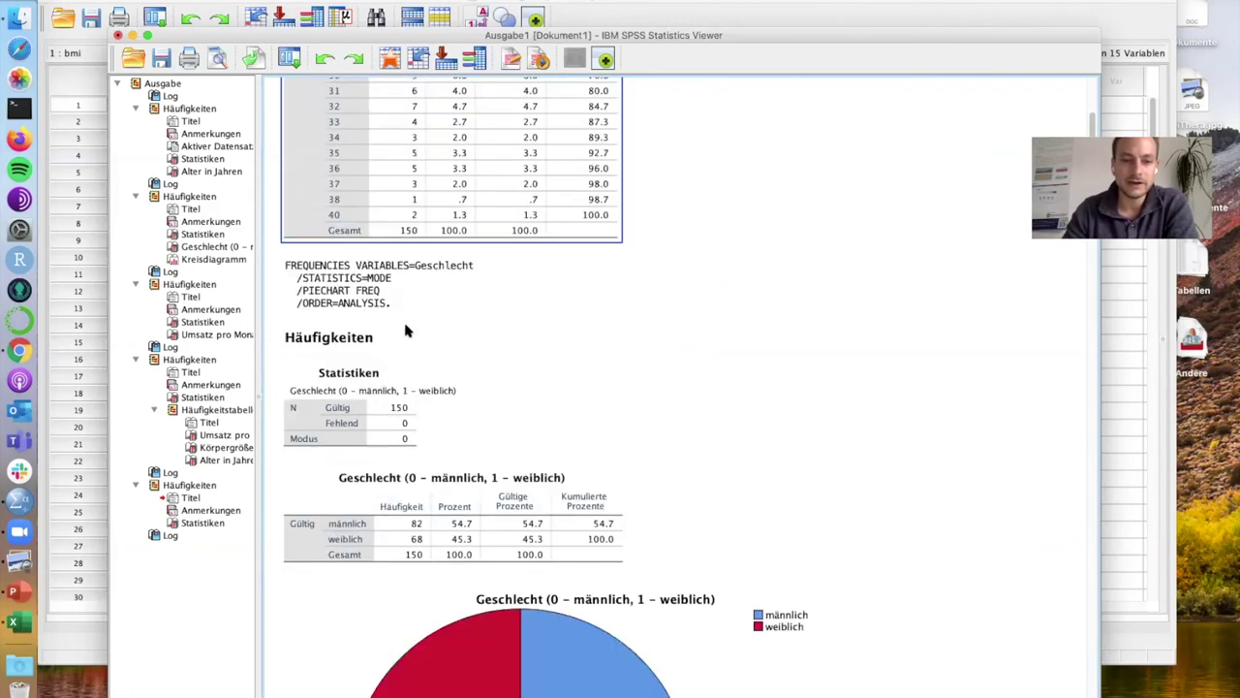
{"action": "scroll", "coordinate": [405, 331], "scroll_direction": "down", "scroll_amount": 3}
{"action": "scroll", "coordinate": [405, 331], "scroll_direction": "up", "scroll_amount": 15}
{"action": "scroll", "coordinate": [405, 331], "scroll_direction": "down", "scroll_amount": 20}
{"action": "scroll", "coordinate": [405, 331], "scroll_direction": "up", "scroll_amount": 10}
{"action": "scroll", "coordinate": [405, 332], "scroll_direction": "down", "scroll_amount": 8}
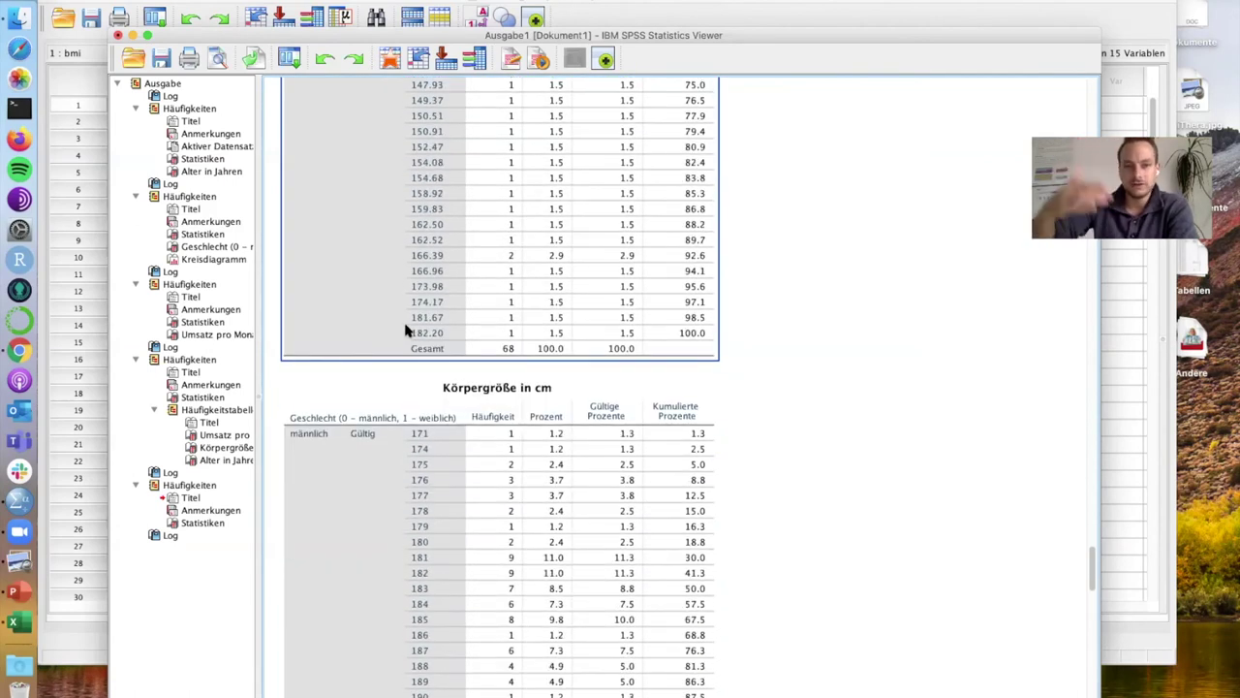
{"action": "scroll", "coordinate": [405, 331], "scroll_direction": "down", "scroll_amount": 15}
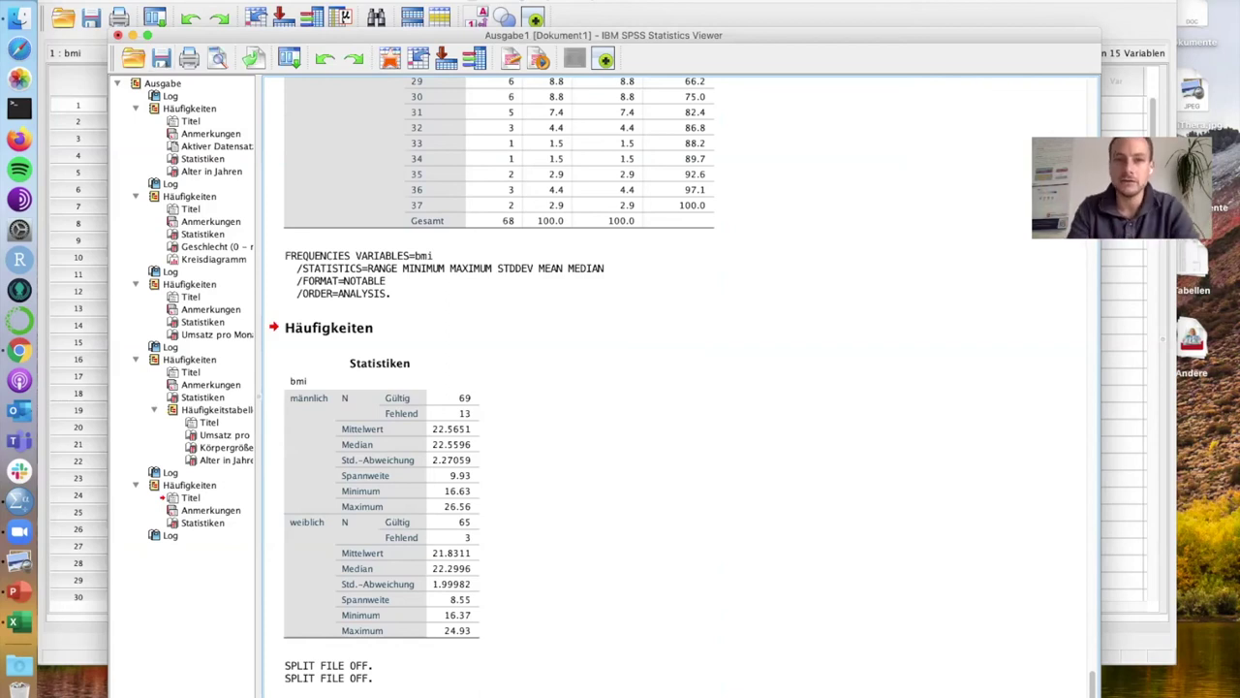
Open the Kreuztabellen dialog and enlarge it to fit the complete variable list
{"action": "left_click", "coordinate": [542, 1]}
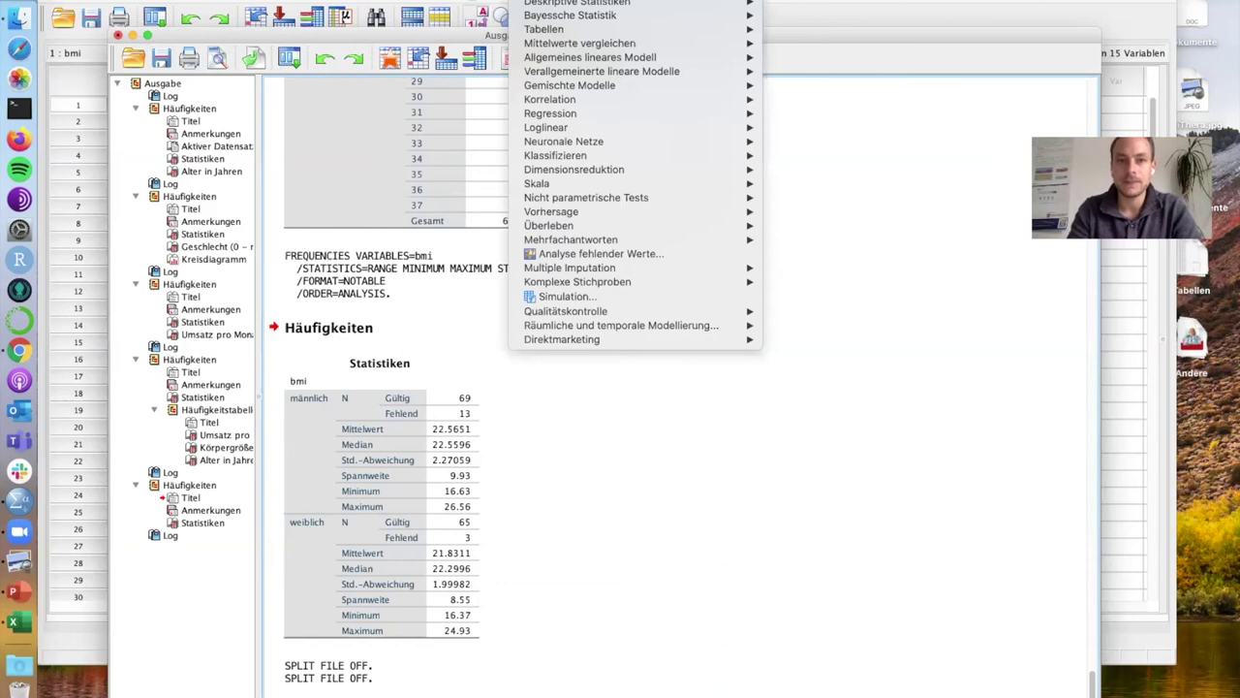
{"action": "mouse_move", "coordinate": [581, 4]}
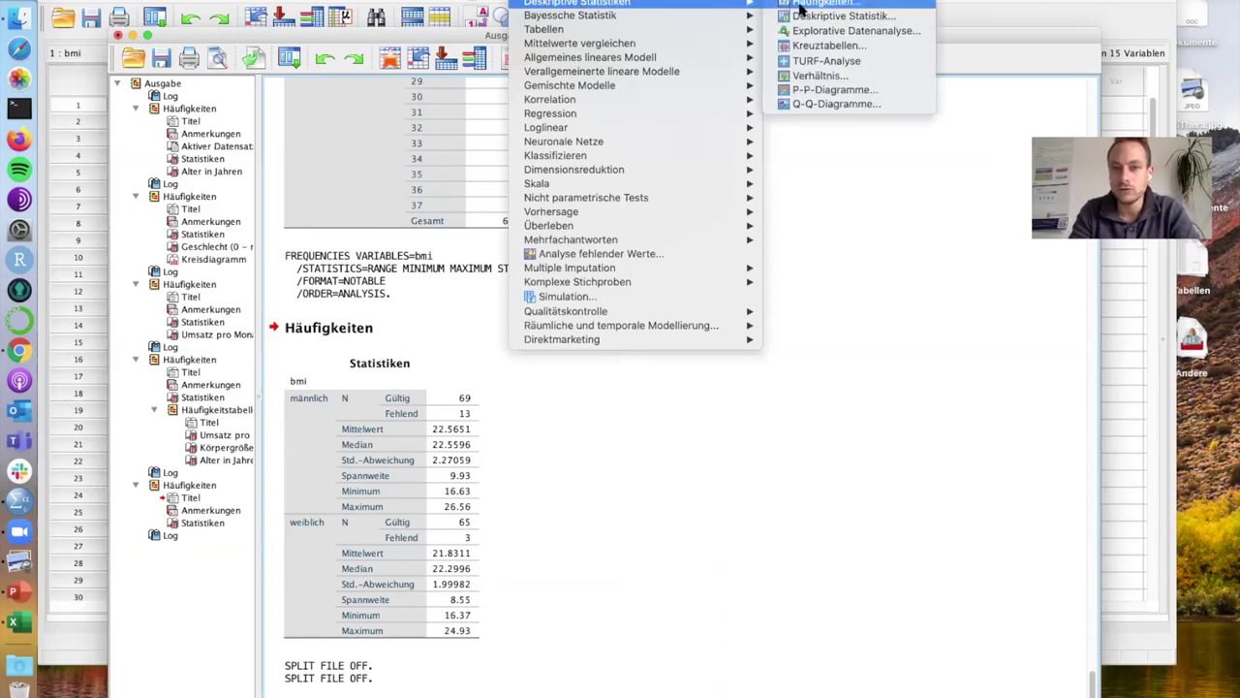
{"action": "left_click", "coordinate": [891, 51]}
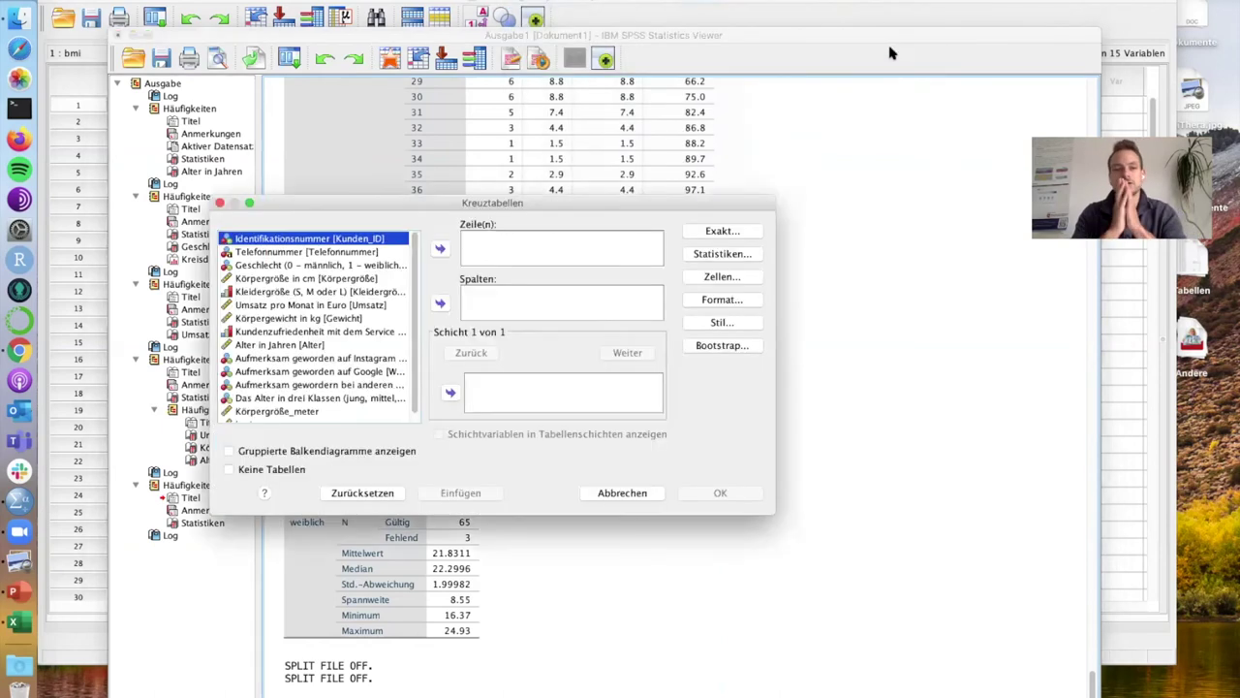
{"action": "left_click", "coordinate": [543, 0]}
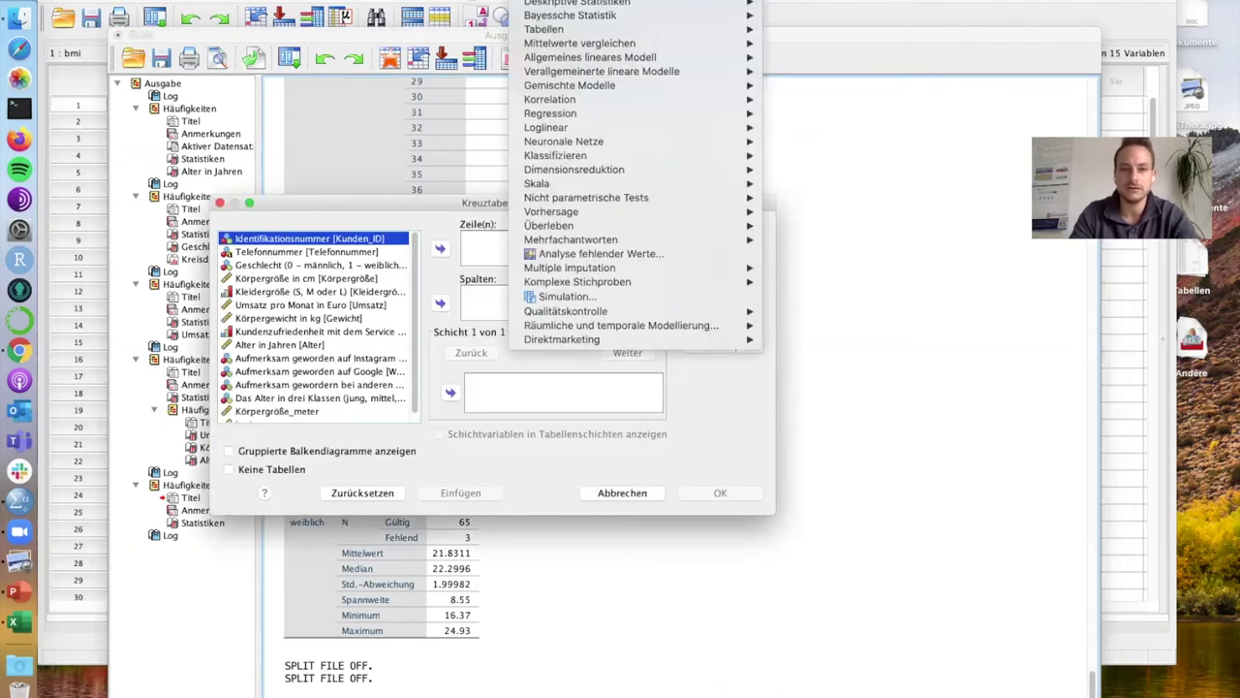
{"action": "mouse_move", "coordinate": [595, 32]}
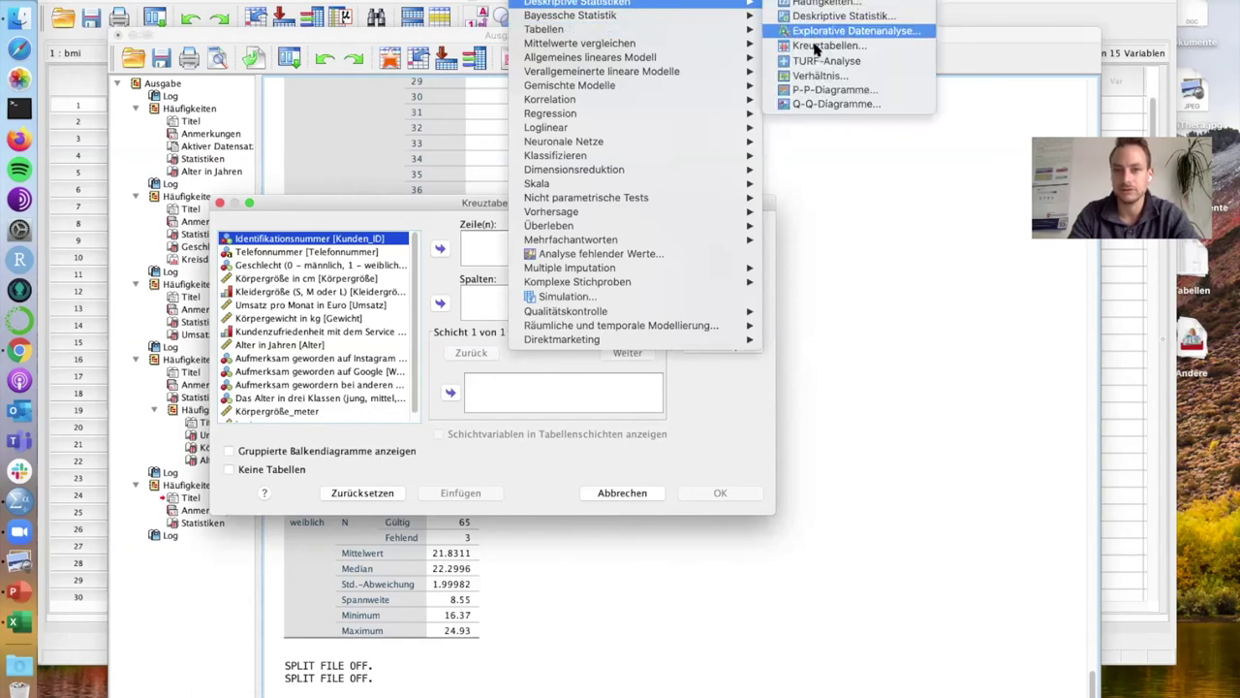
{"action": "left_click", "coordinate": [819, 45]}
{"action": "left_click_drag", "start_coordinate": [420, 212], "coordinate": [366, 178]}
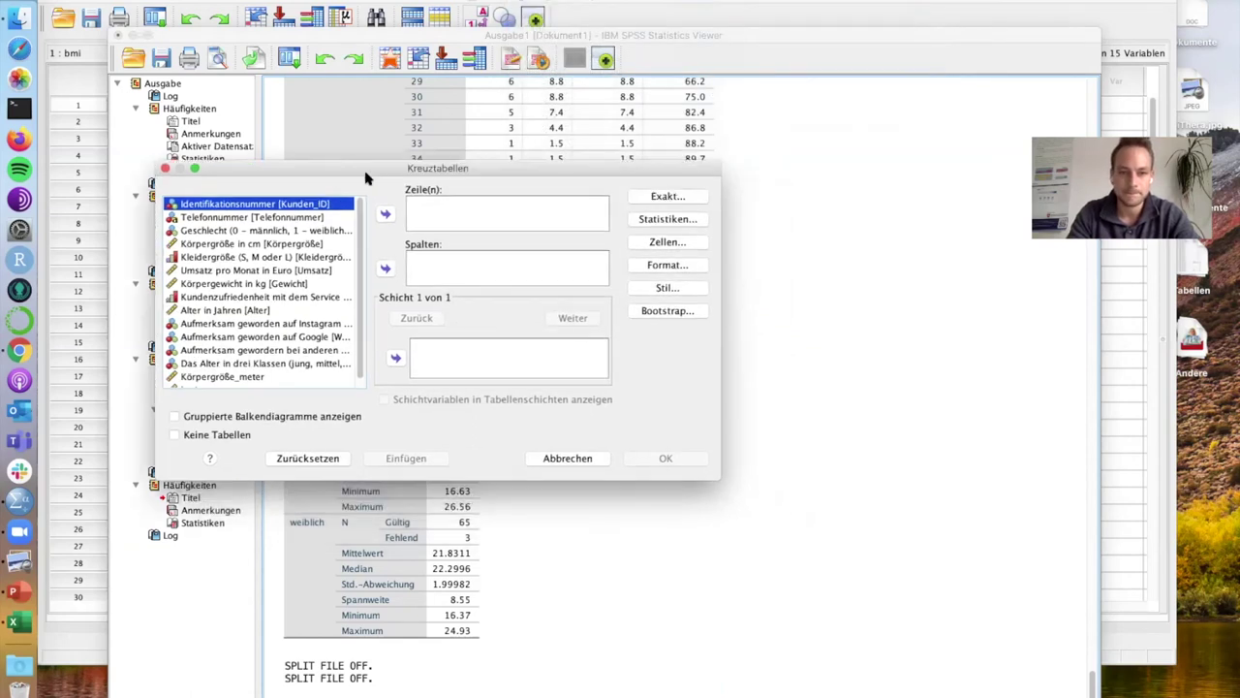
{"action": "left_click_drag", "start_coordinate": [720, 479], "coordinate": [875, 541]}
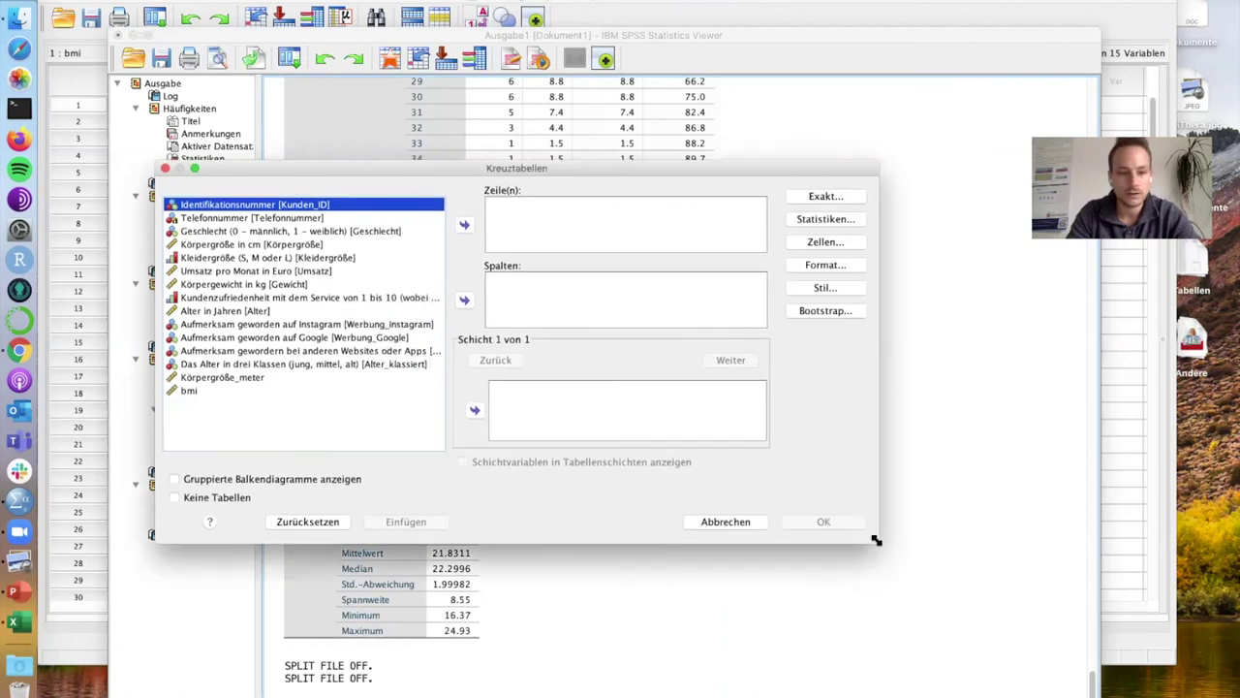
{"action": "left_click_drag", "start_coordinate": [520, 172], "coordinate": [482, 129]}
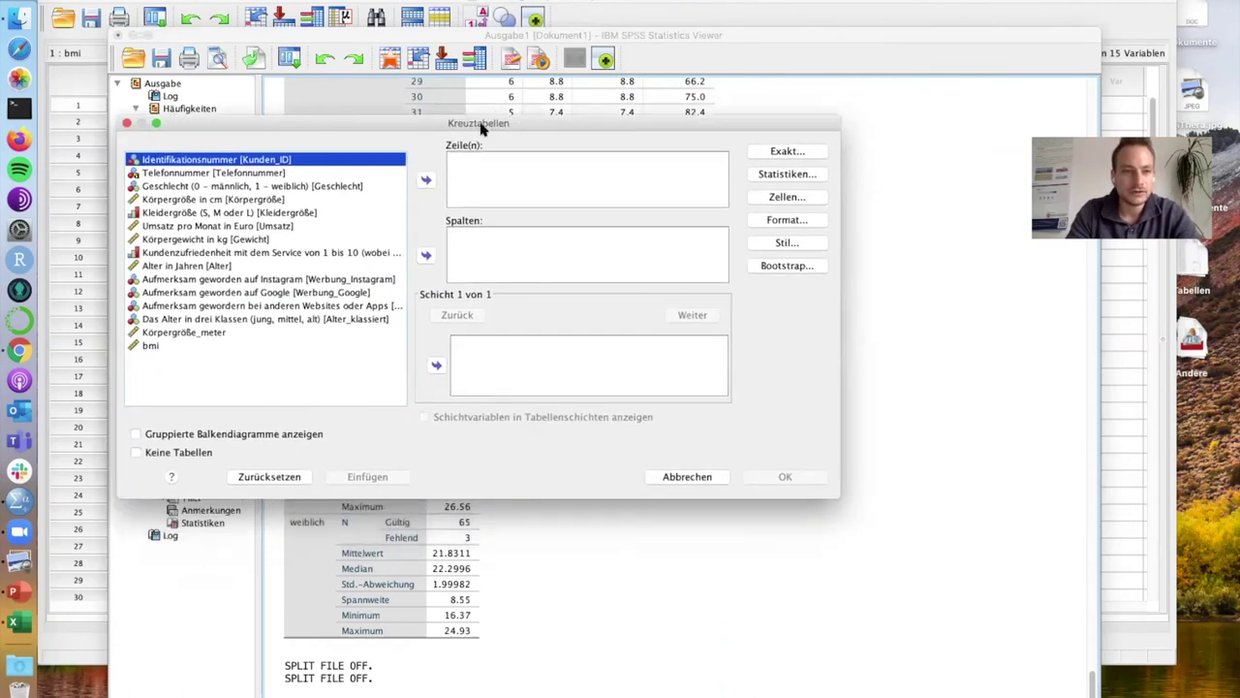
Show variable names instead of variable labels in the crosstab's variable list
{"action": "right_click", "coordinate": [306, 340]}
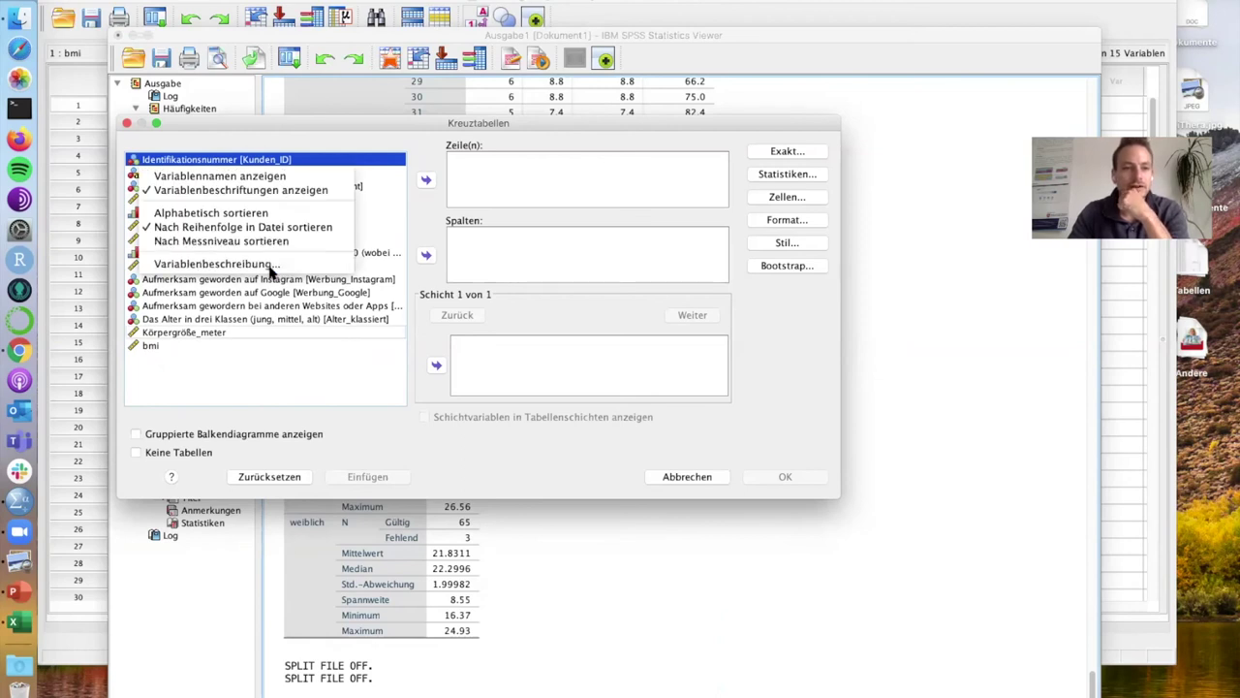
{"action": "left_click", "coordinate": [272, 266]}
{"action": "left_click", "coordinate": [420, 159]}
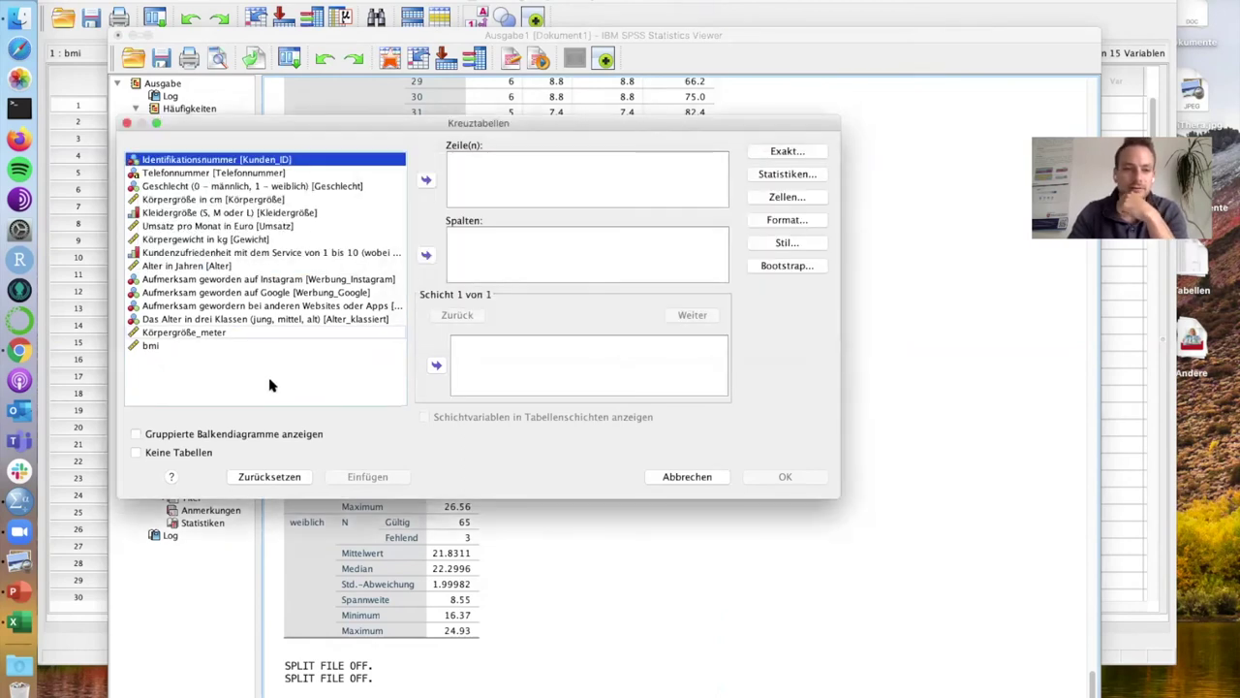
{"action": "right_click", "coordinate": [271, 384]}
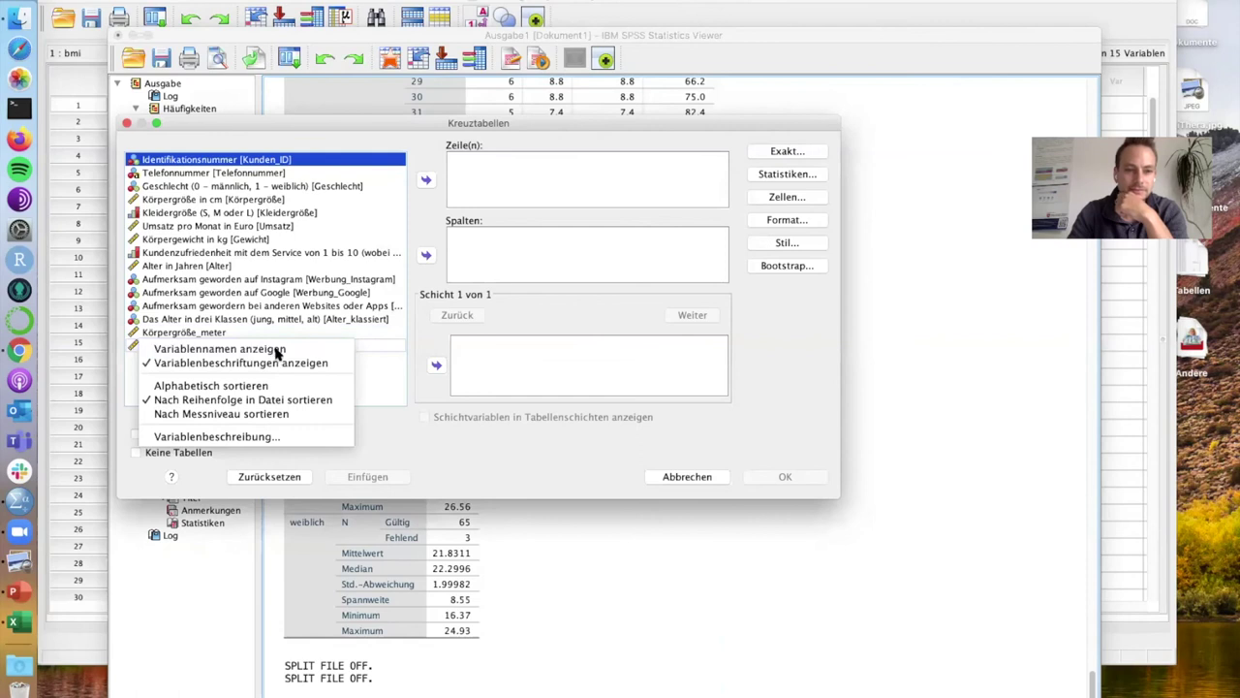
{"action": "left_click", "coordinate": [278, 350]}
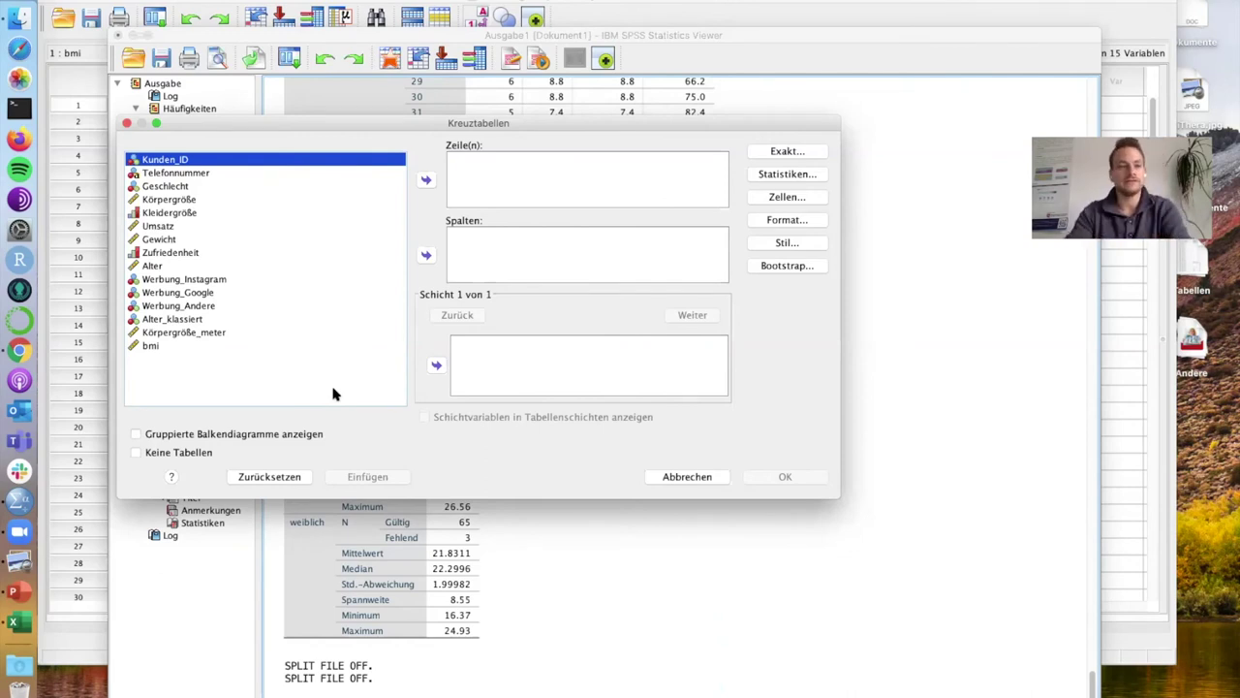
Assign Geschlecht to the rows and Werbung_Instagram to the columns of the crosstab
{"action": "left_click", "coordinate": [190, 280]}
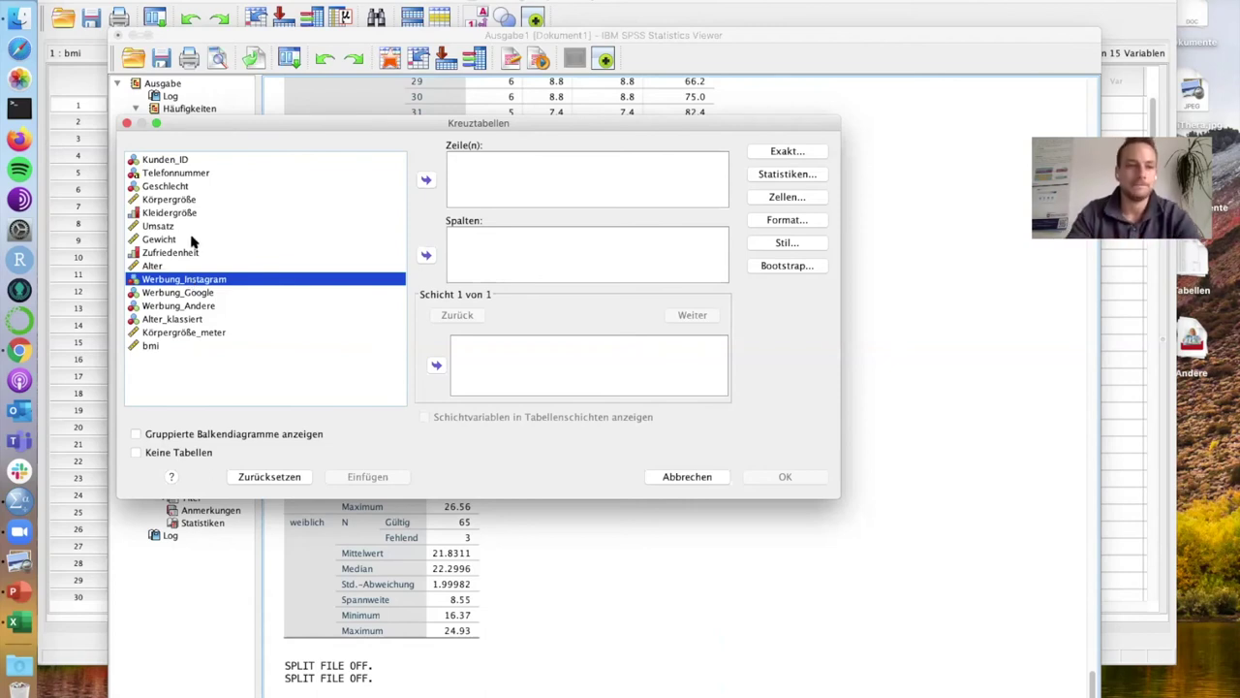
{"action": "left_click_drag", "start_coordinate": [166, 188], "coordinate": [491, 184]}
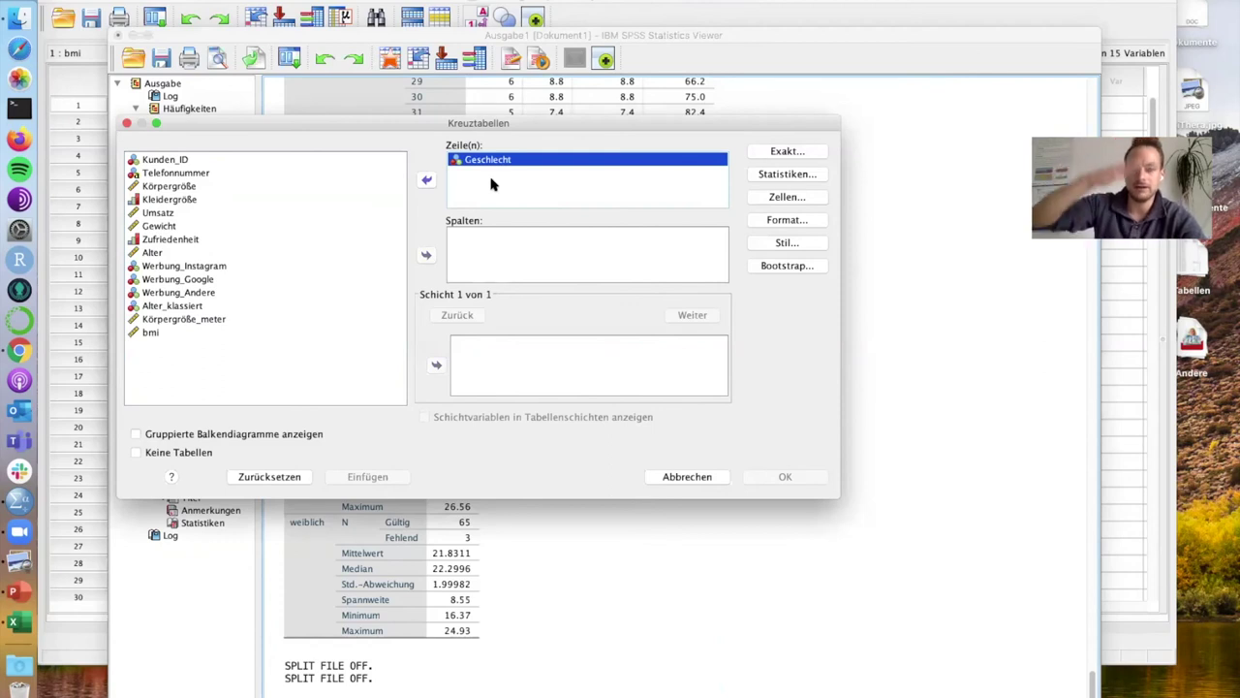
{"action": "left_click_drag", "start_coordinate": [211, 265], "coordinate": [484, 262]}
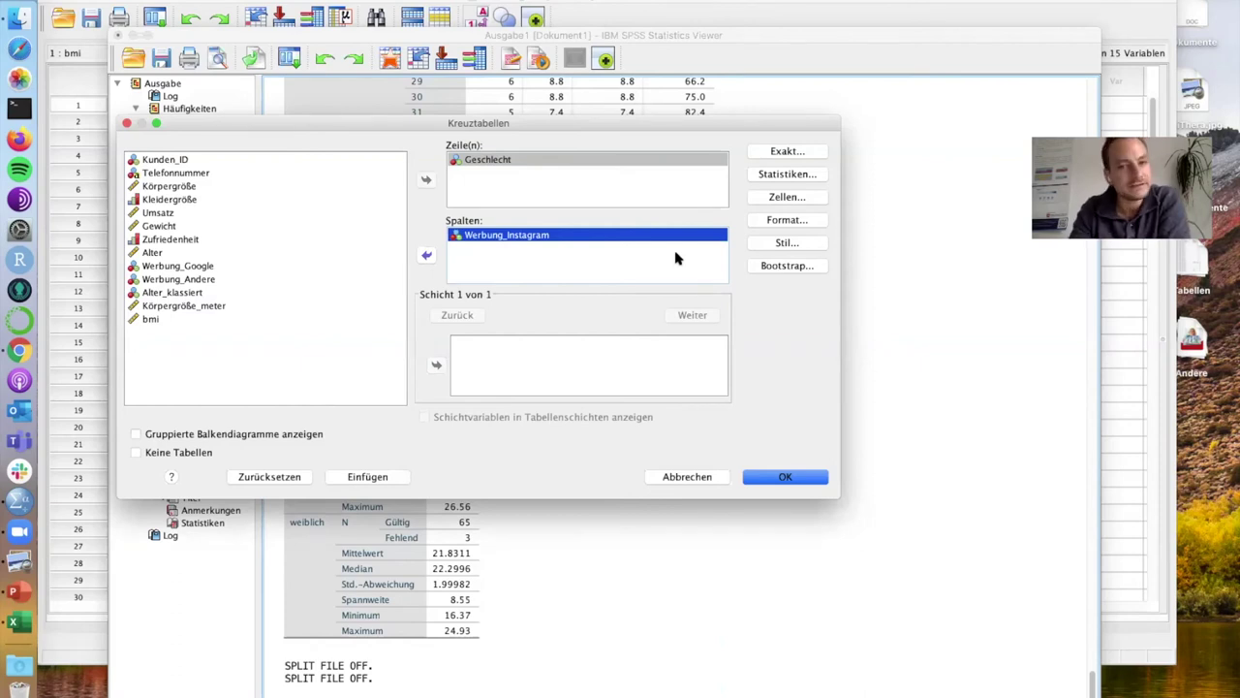
Add the Chi-Quadrat statistic and grouped bar charts to the crosstab and run the analysis
{"action": "left_click", "coordinate": [802, 174]}
{"action": "left_click", "coordinate": [400, 197]}
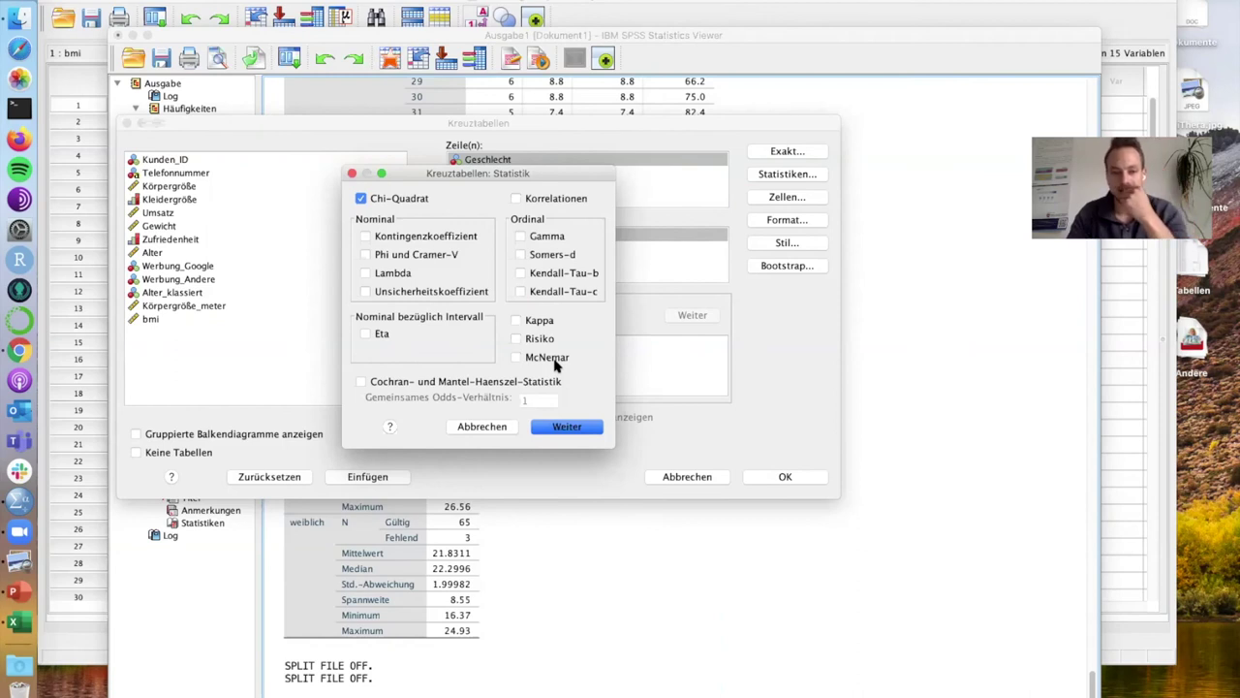
{"action": "left_click", "coordinate": [572, 426]}
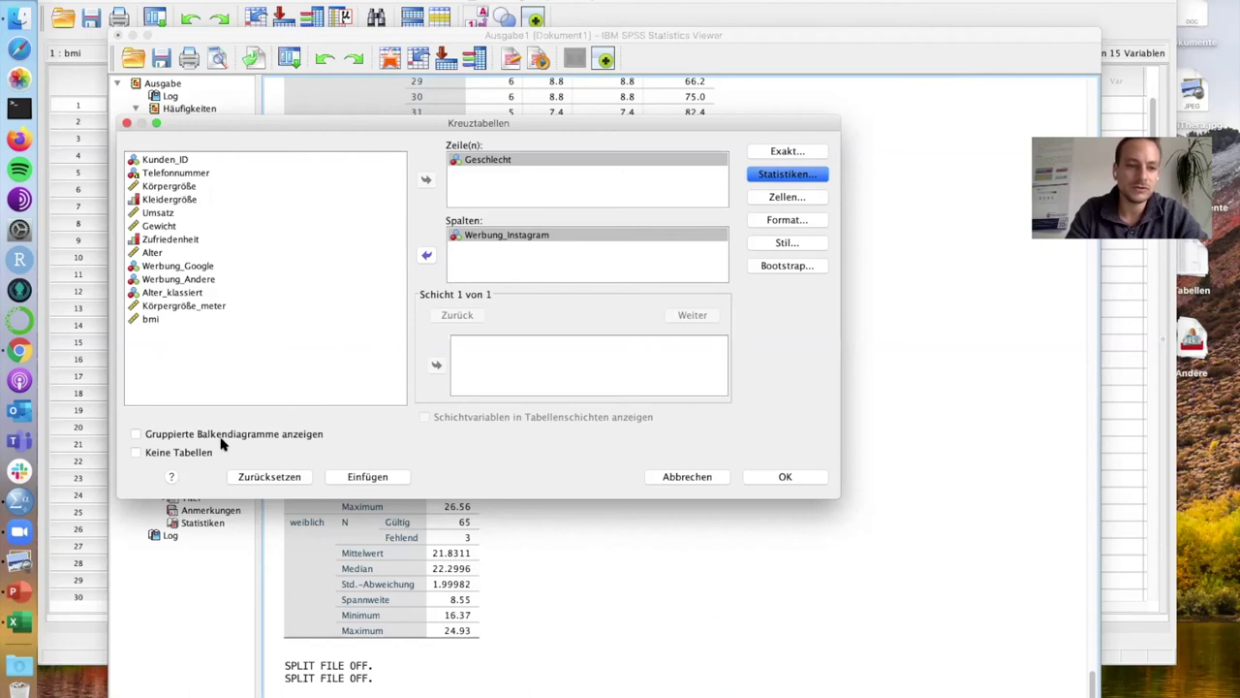
{"action": "left_click", "coordinate": [184, 435]}
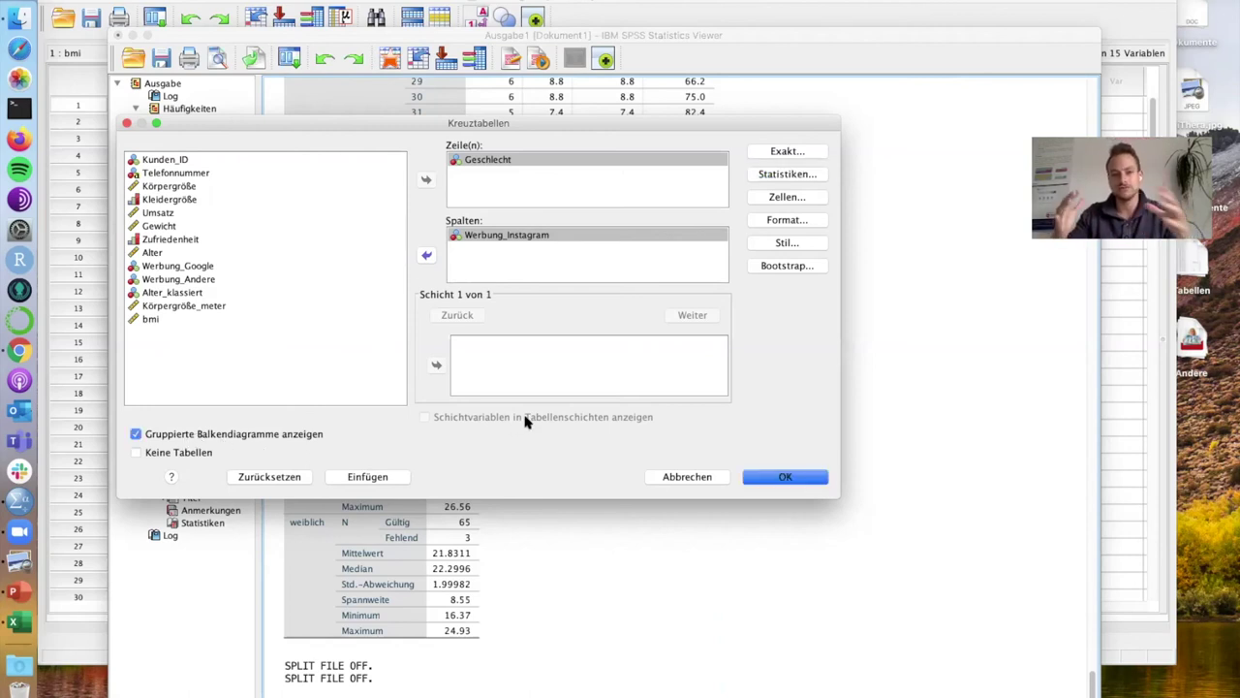
{"action": "left_click", "coordinate": [785, 480]}
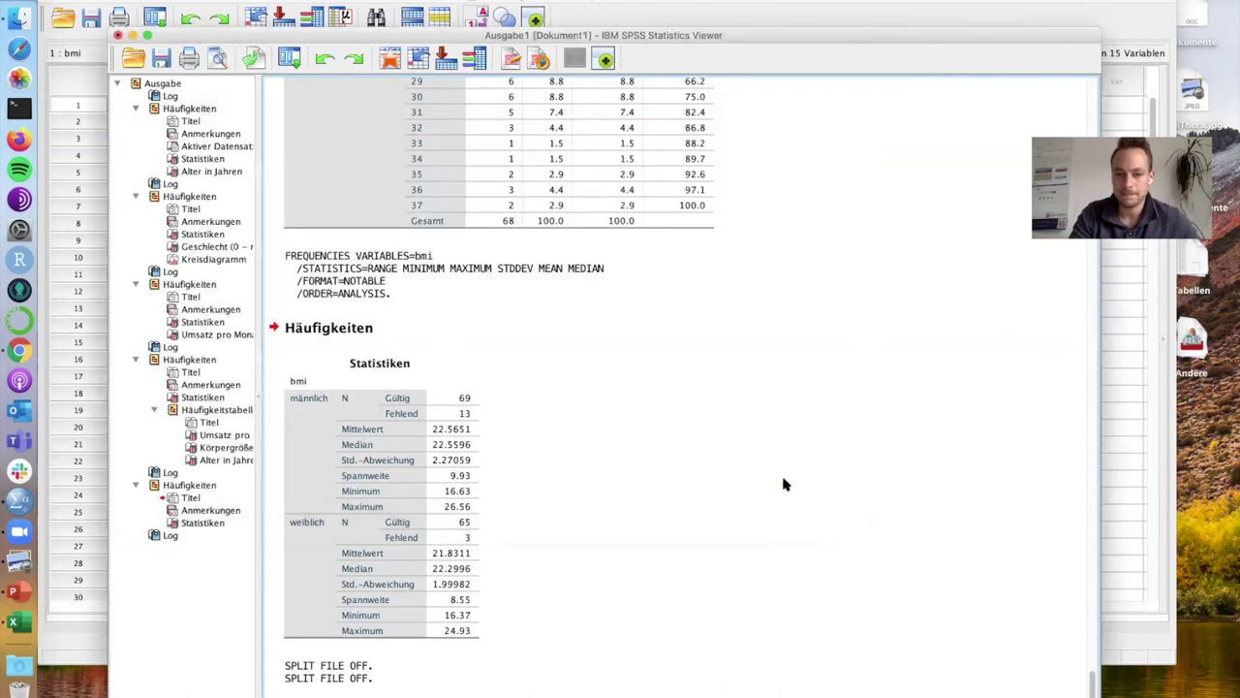
Examine the processed-cases summary and the cell counts of the Geschlecht by Instagram crosstab in the output
{"action": "scroll", "coordinate": [718, 443], "scroll_direction": "down", "scroll_amount": 3}
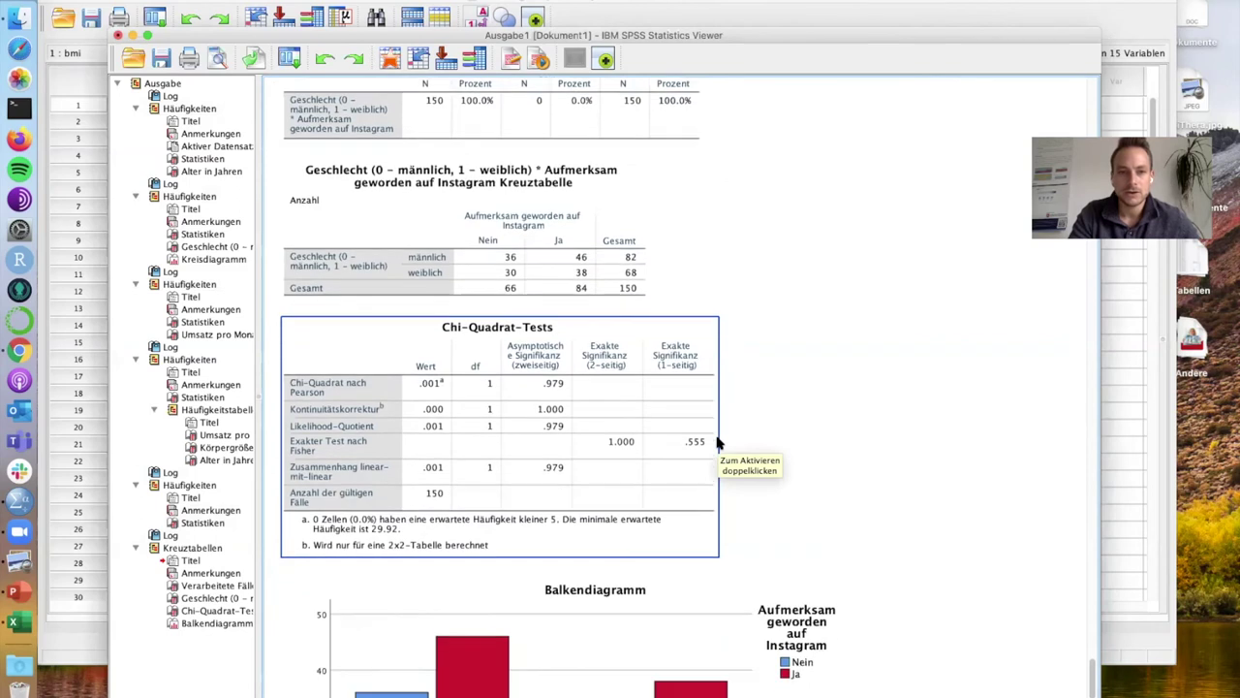
{"action": "scroll", "coordinate": [718, 443], "scroll_direction": "up", "scroll_amount": 2}
{"action": "left_click", "coordinate": [579, 337]}
{"action": "left_click", "coordinate": [580, 195]}
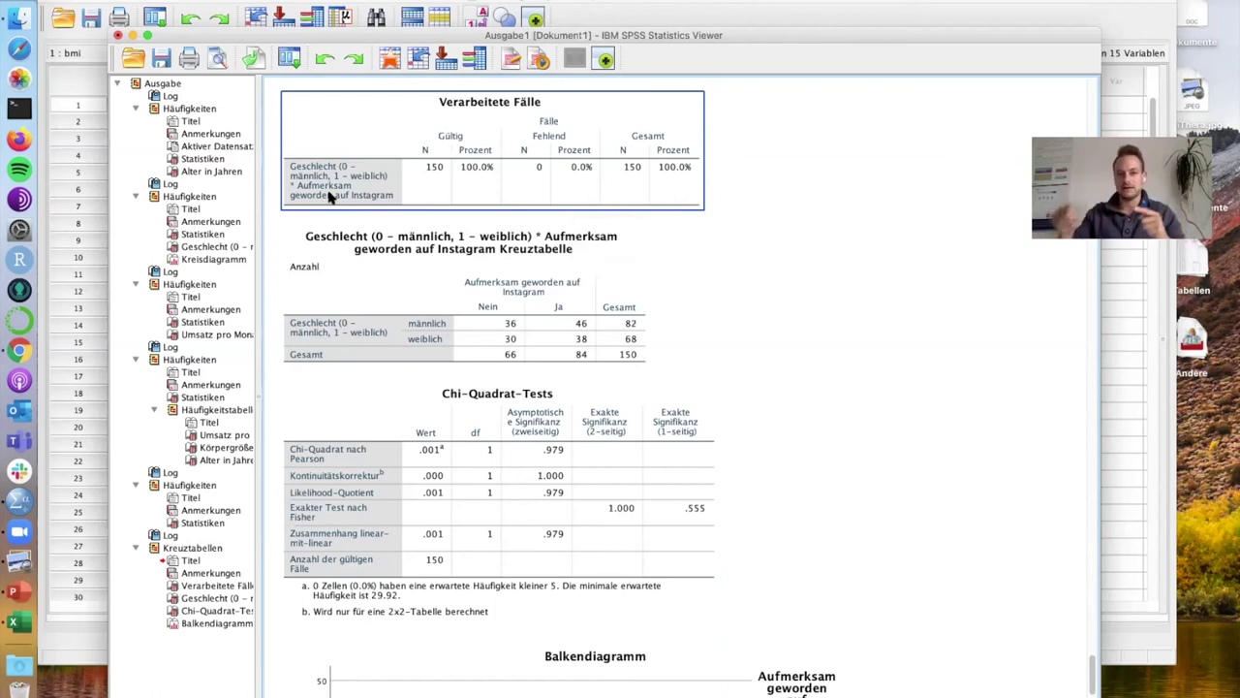
{"action": "left_click", "coordinate": [490, 341]}
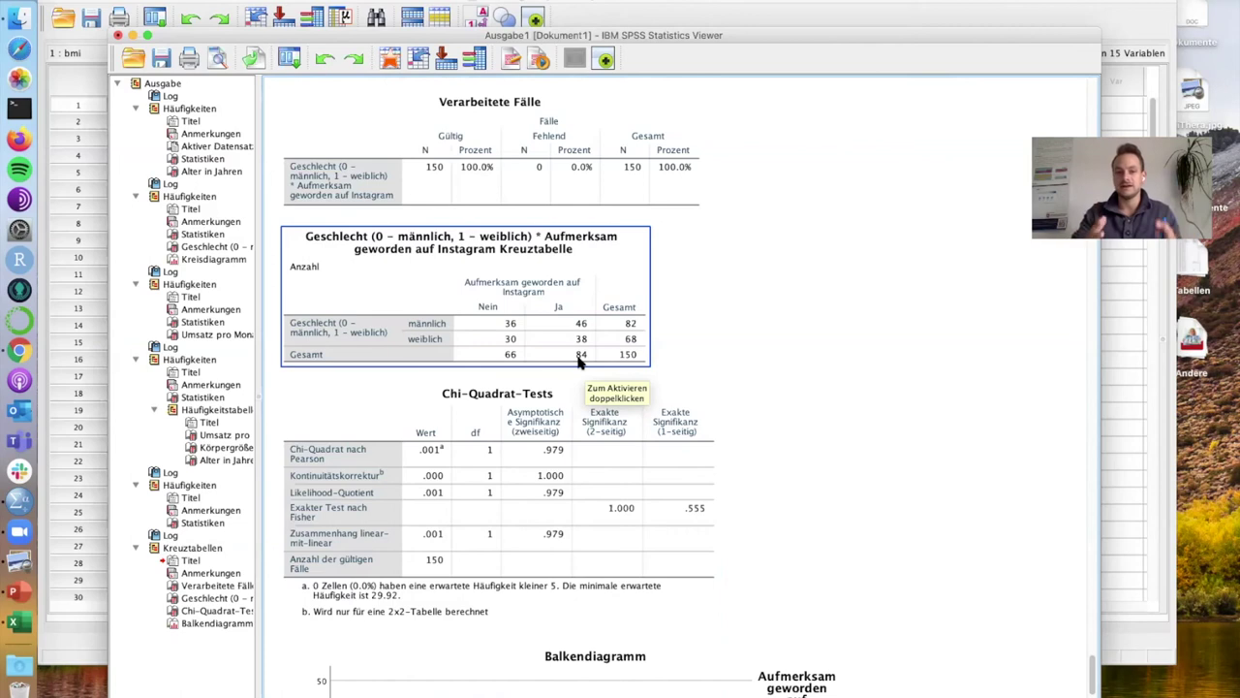
{"action": "left_click", "coordinate": [578, 388]}
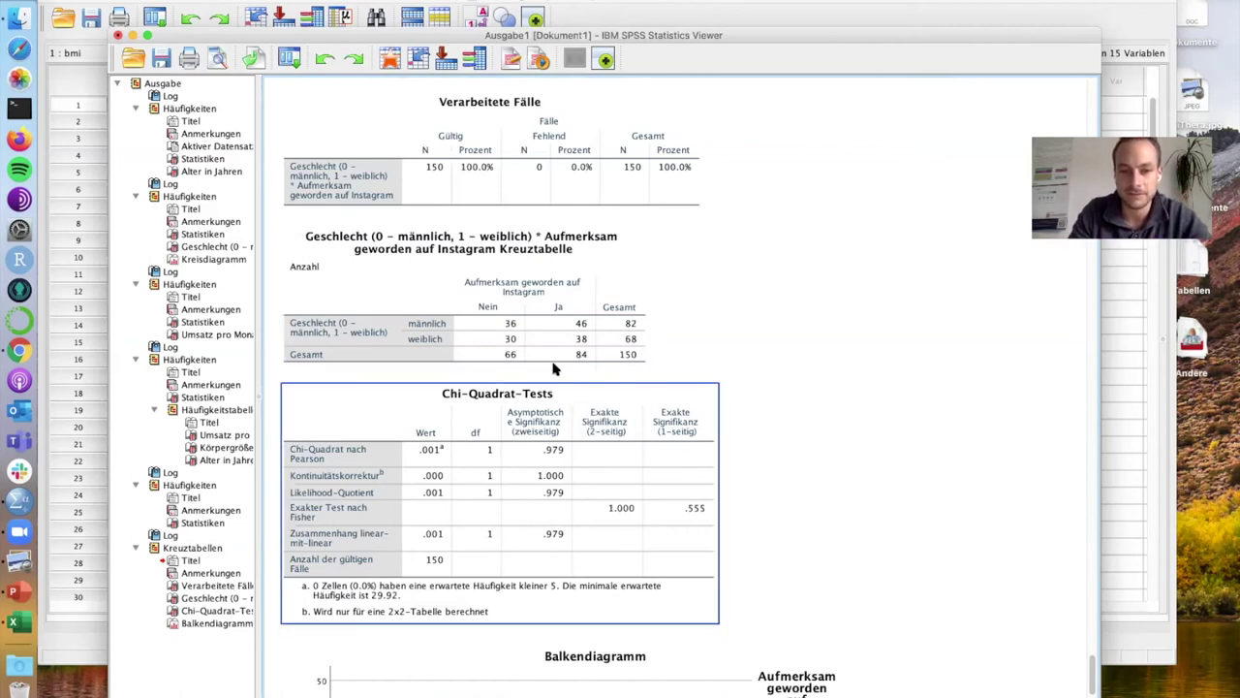
{"action": "left_click", "coordinate": [520, 329]}
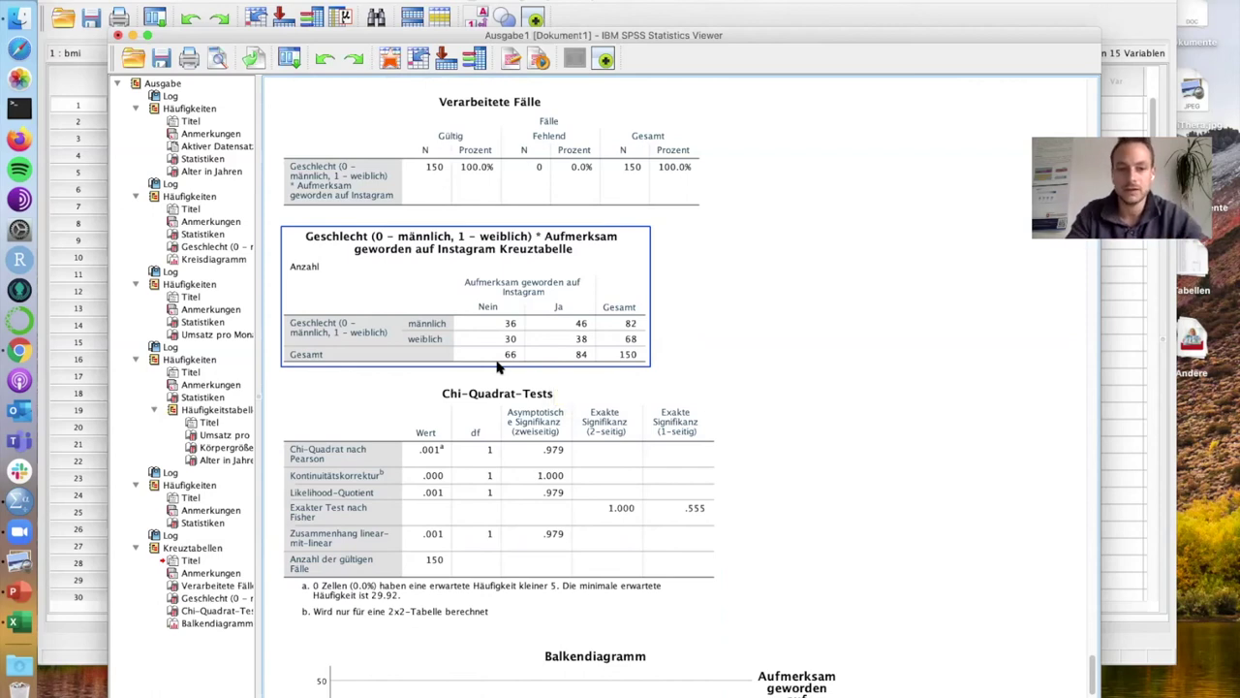
Examine the grouped bar chart of Instagram awareness by Geschlecht beneath the Chi-Quadrat results
{"action": "scroll", "coordinate": [498, 362], "scroll_direction": "down", "scroll_amount": 8}
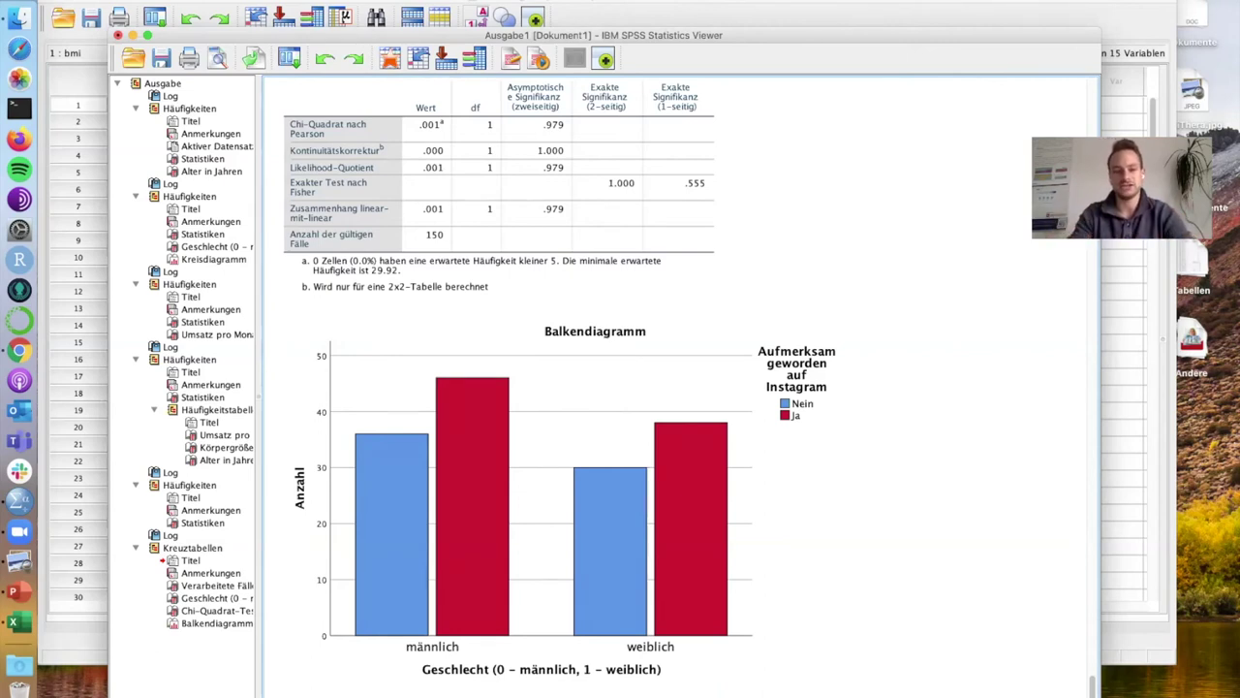
{"action": "left_click", "coordinate": [762, 608]}
{"action": "scroll", "coordinate": [625, 417], "scroll_direction": "up", "scroll_amount": 1}
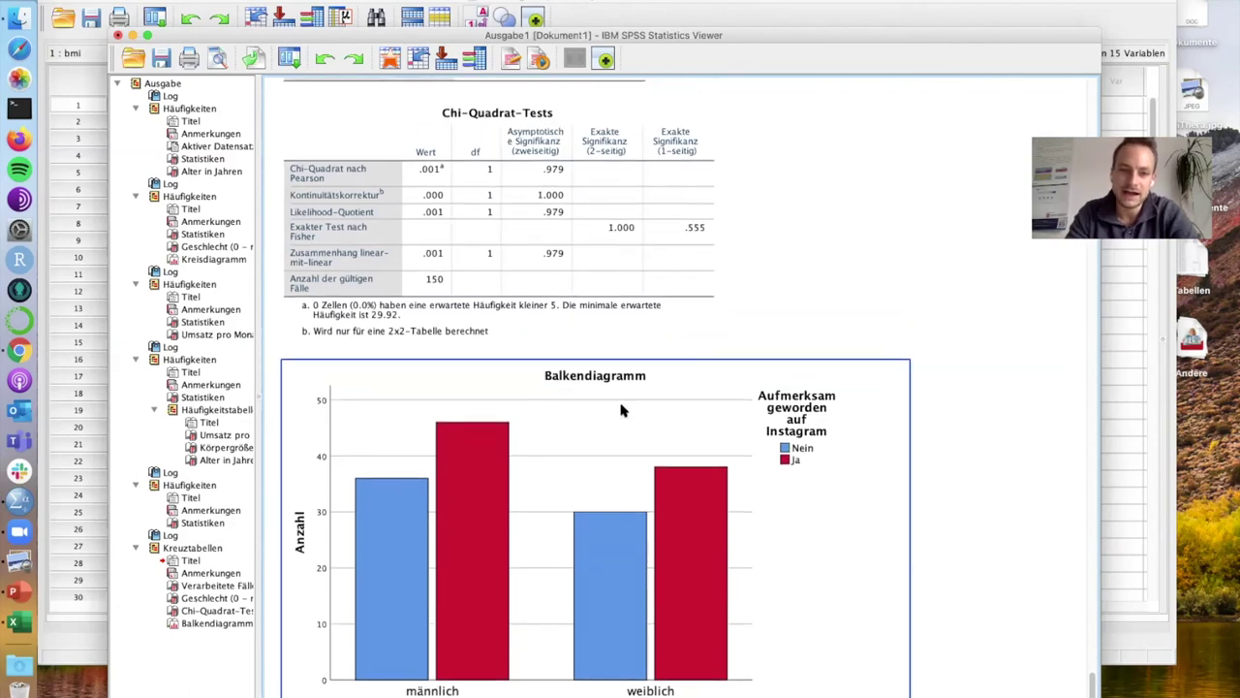
{"action": "scroll", "coordinate": [625, 417], "scroll_direction": "down", "scroll_amount": 1}
{"action": "left_click", "coordinate": [624, 413]}
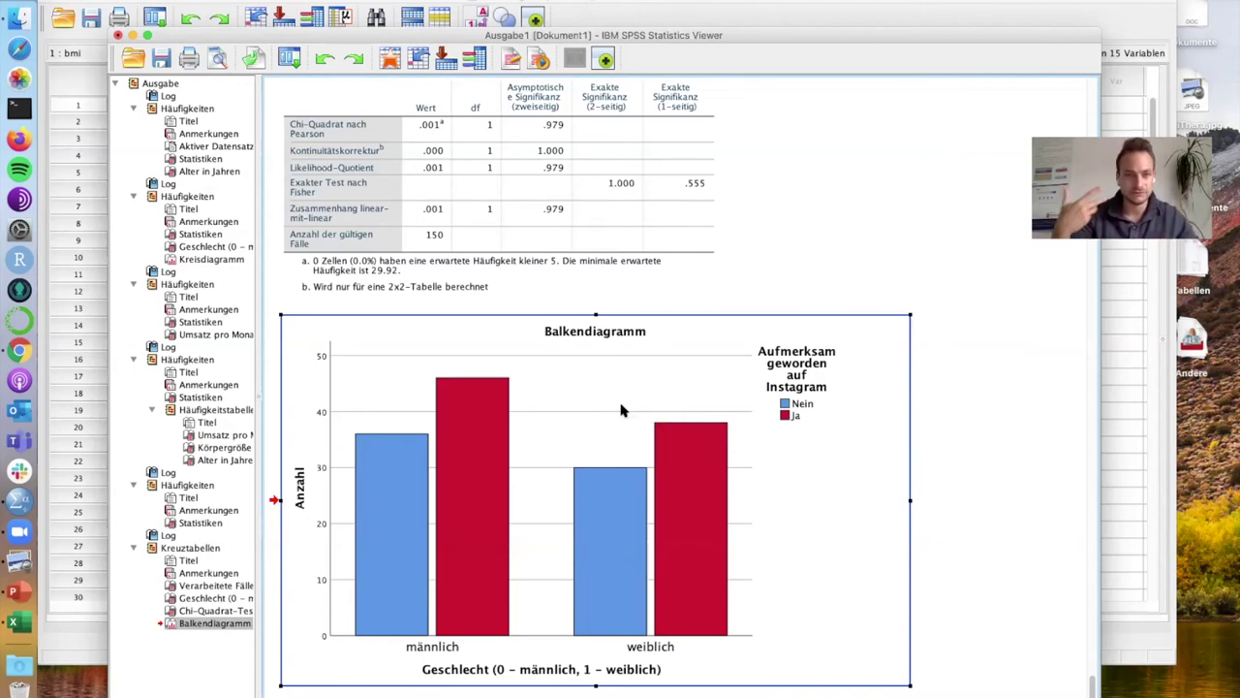
Compare the crosstab counts with the asymptotic significance of the Pearson Chi-Quadrat test and the bar chart
{"action": "scroll", "coordinate": [621, 411], "scroll_direction": "up", "scroll_amount": 5}
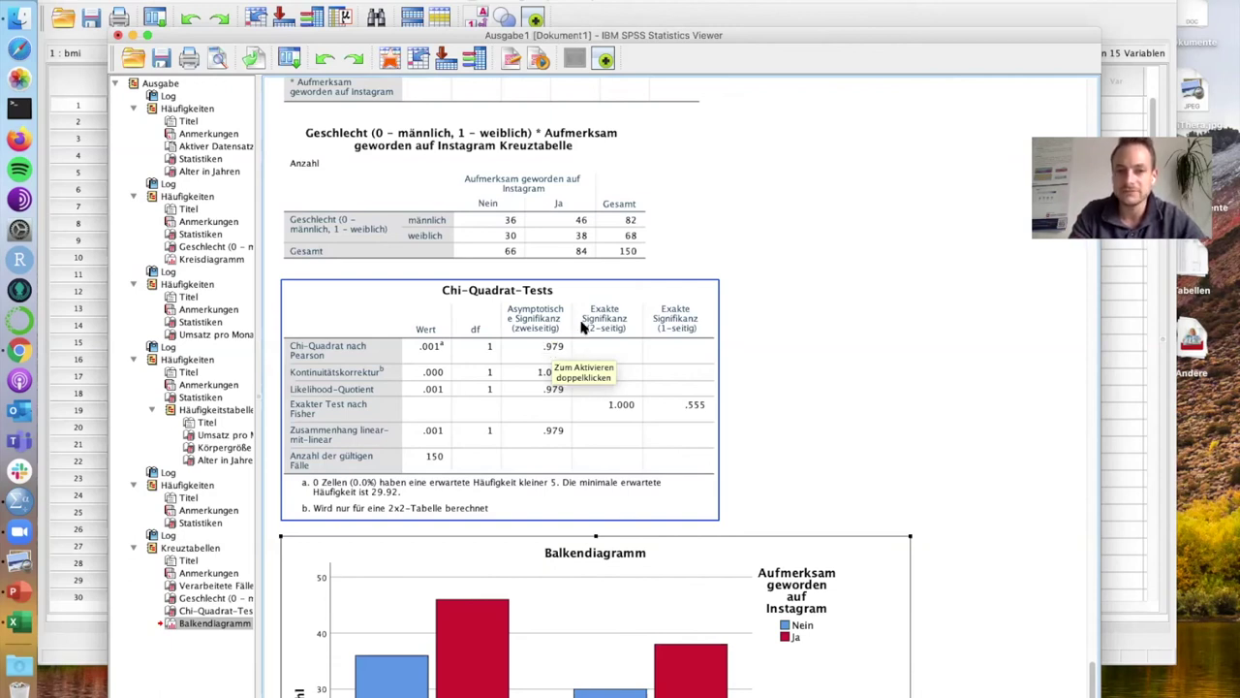
{"action": "left_click", "coordinate": [595, 196]}
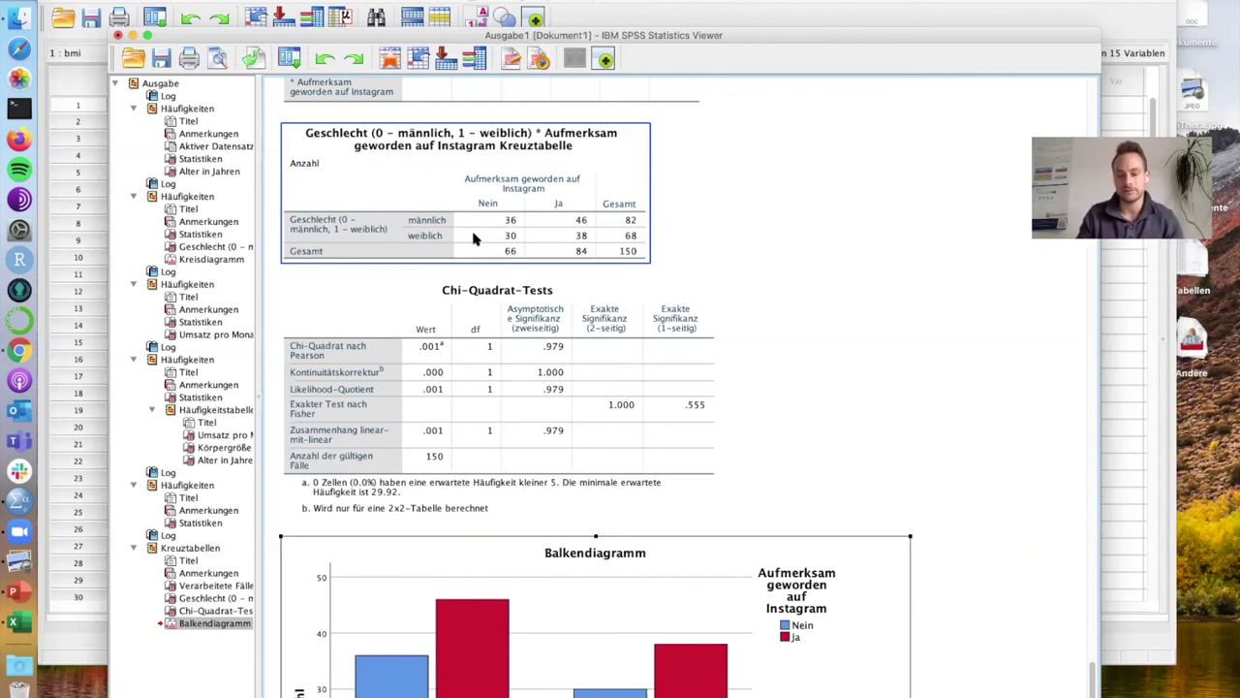
{"action": "left_click", "coordinate": [502, 304]}
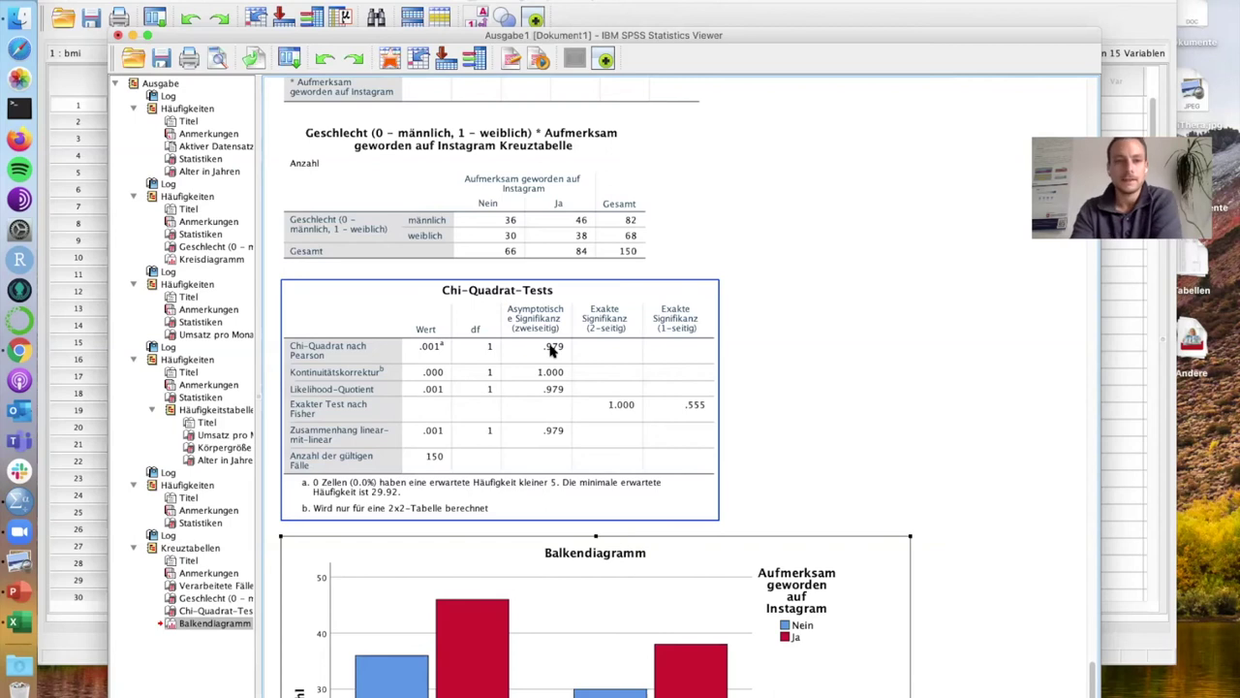
{"action": "scroll", "coordinate": [571, 393], "scroll_direction": "up", "scroll_amount": 4}
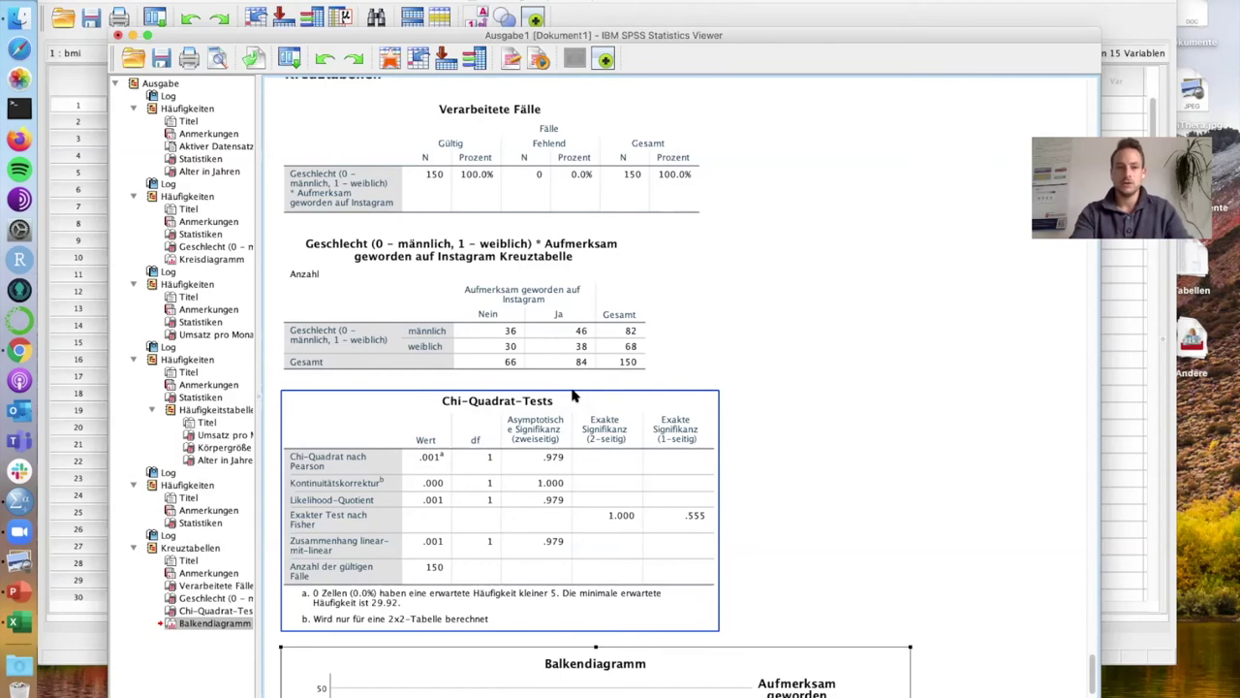
{"action": "scroll", "coordinate": [601, 409], "scroll_direction": "down", "scroll_amount": 5}
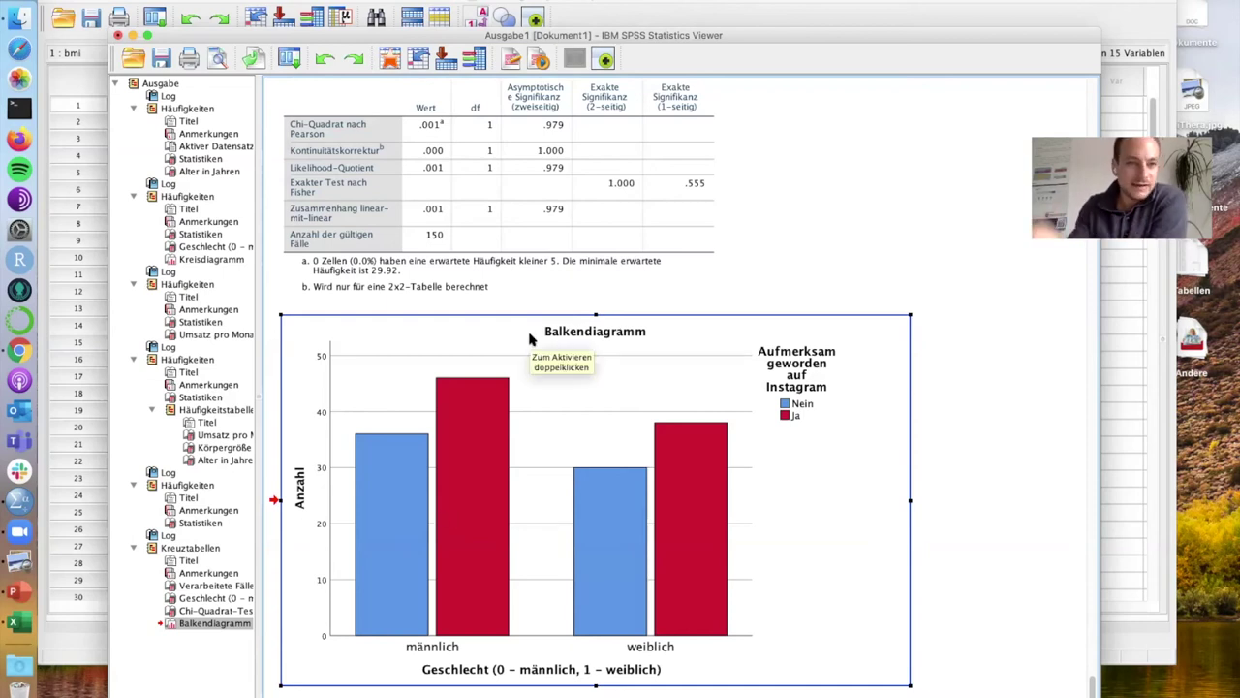
Recall the recently used Kreuztabellen dialog and rerun the crosstab with its existing settings
{"action": "left_click", "coordinate": [542, 0]}
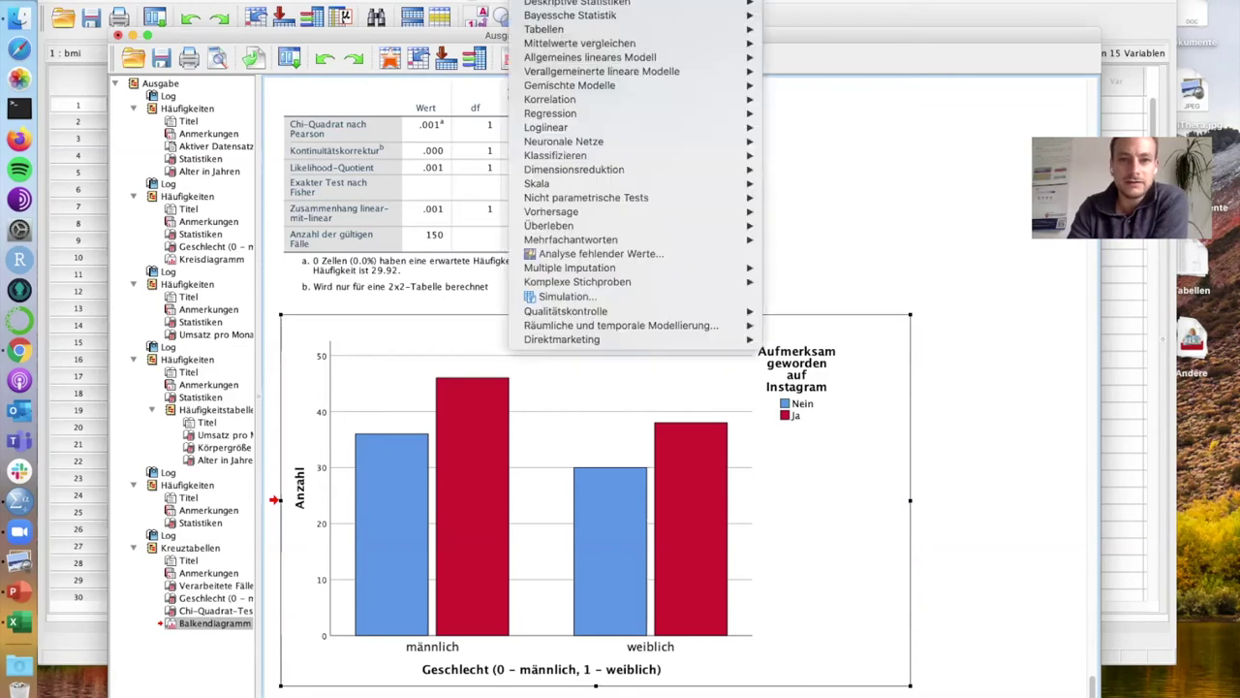
{"action": "mouse_move", "coordinate": [582, 3]}
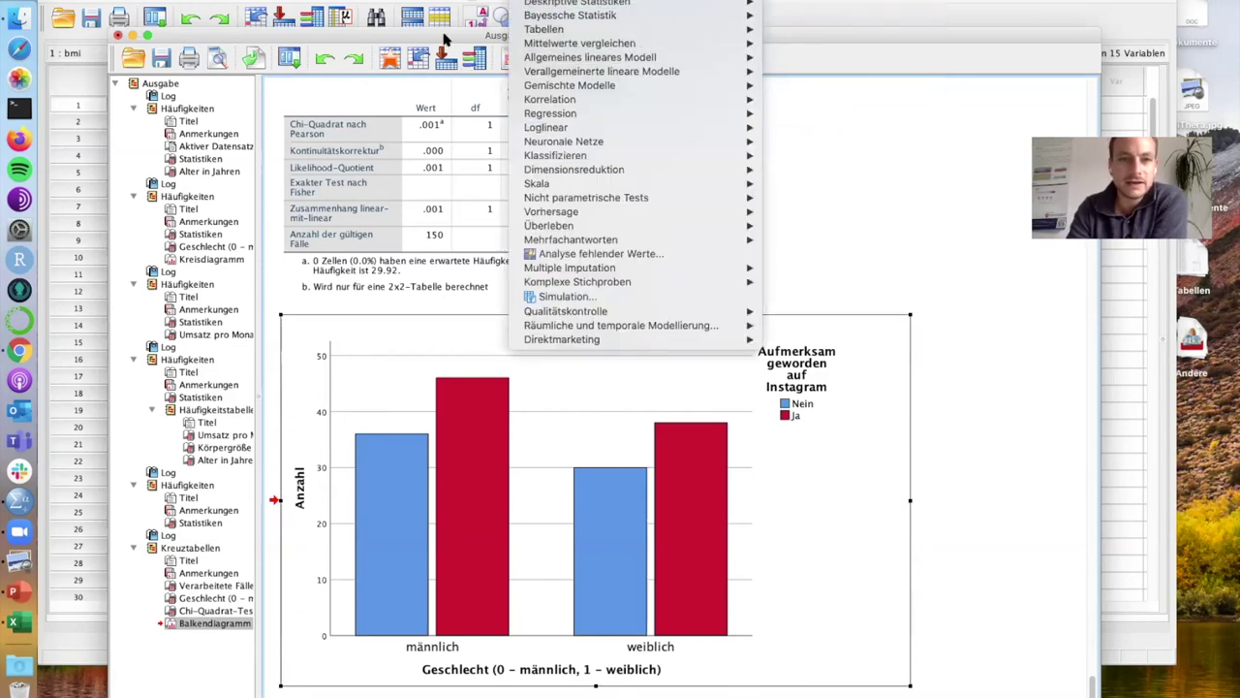
{"action": "left_click", "coordinate": [444, 43]}
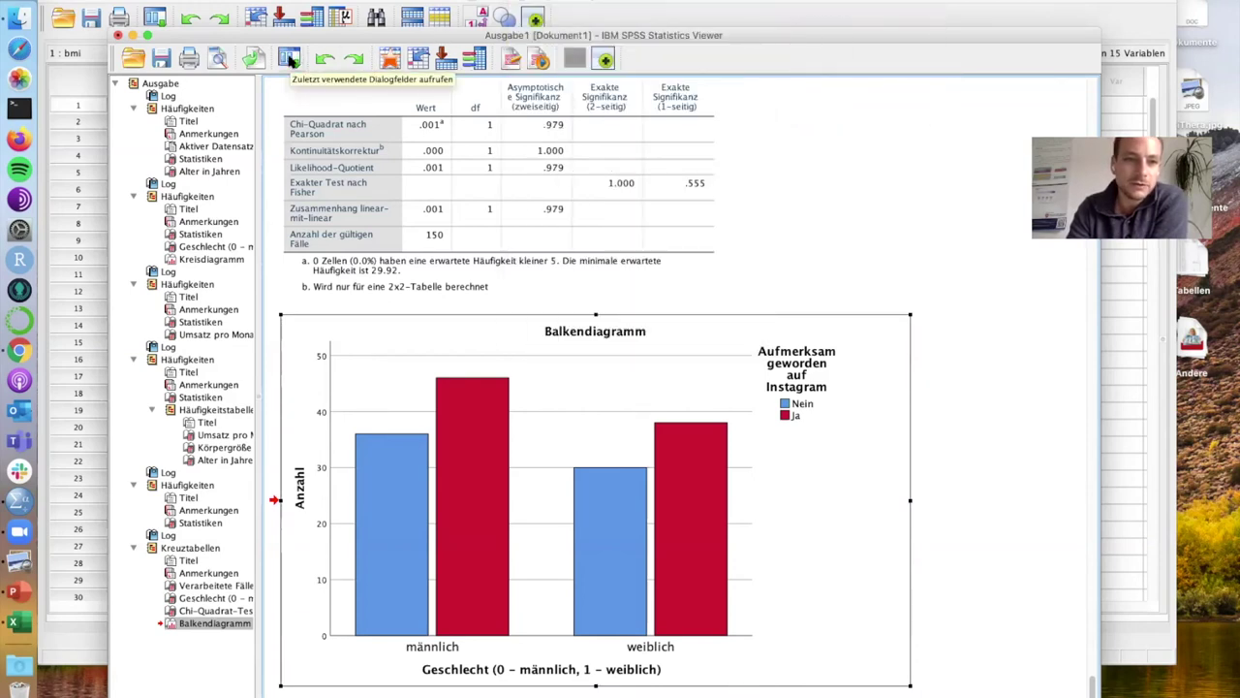
{"action": "left_click", "coordinate": [290, 60]}
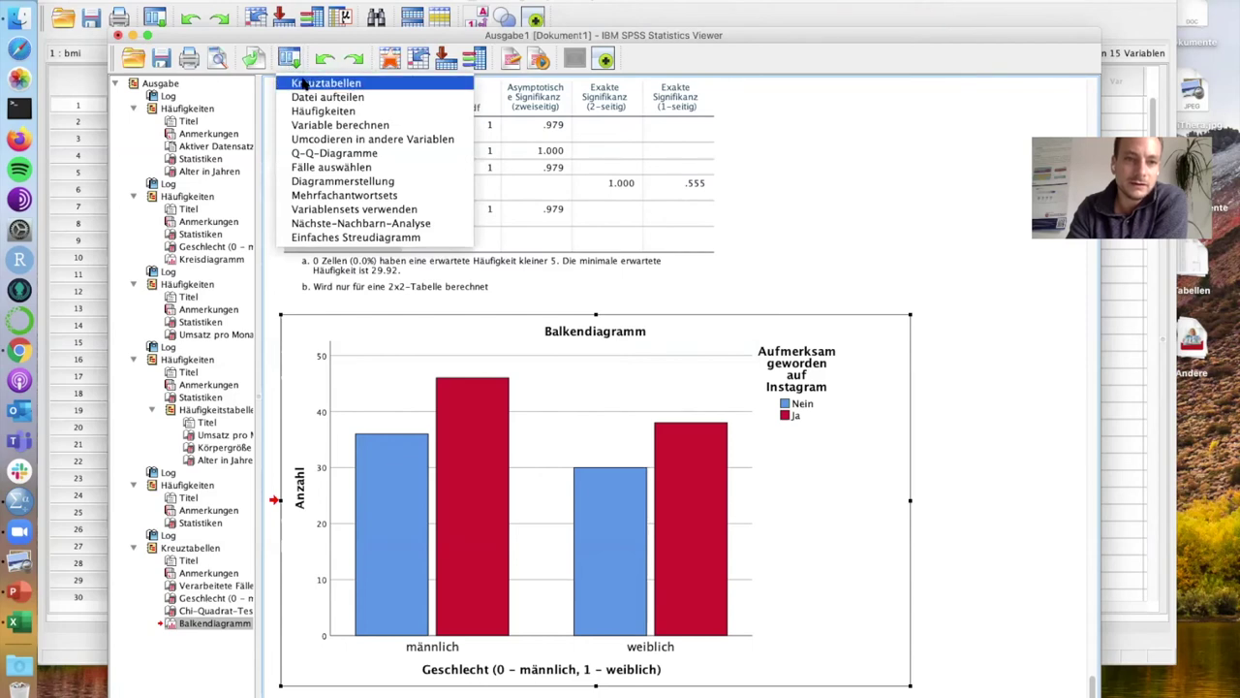
{"action": "left_click", "coordinate": [317, 85]}
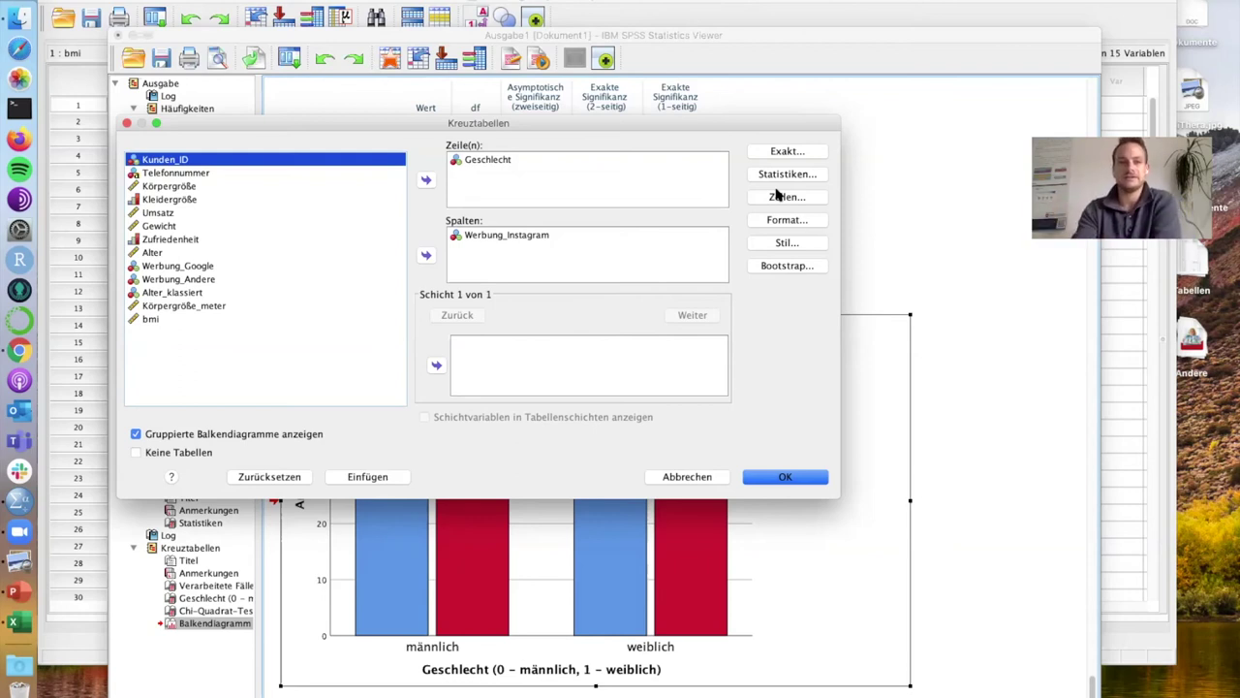
{"action": "left_click", "coordinate": [792, 478]}
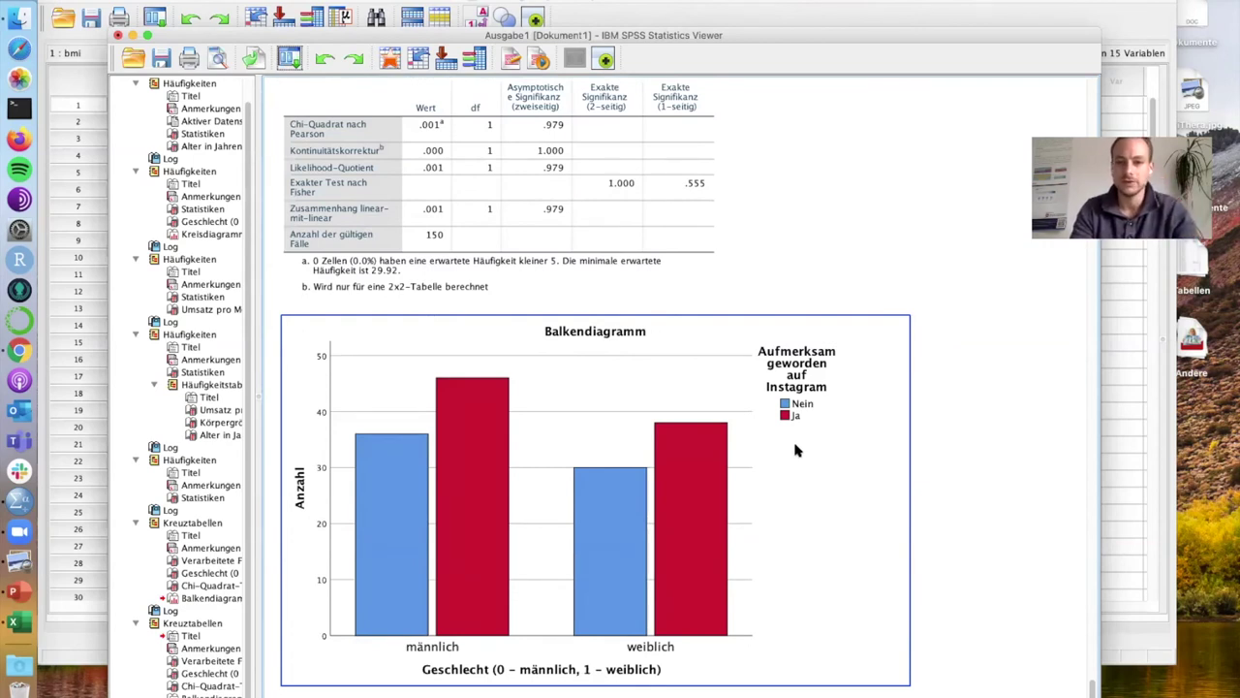
{"action": "left_click_drag", "start_coordinate": [670, 31], "coordinate": [644, 2]}
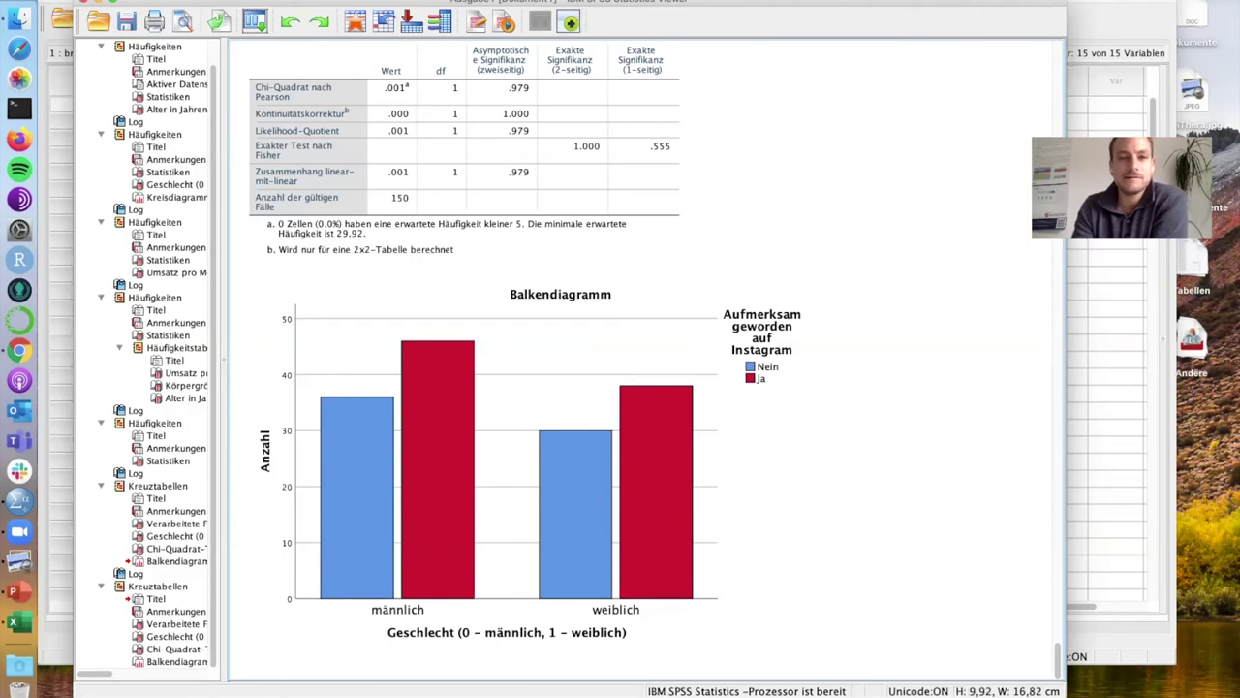
{"action": "left_click", "coordinate": [543, 2]}
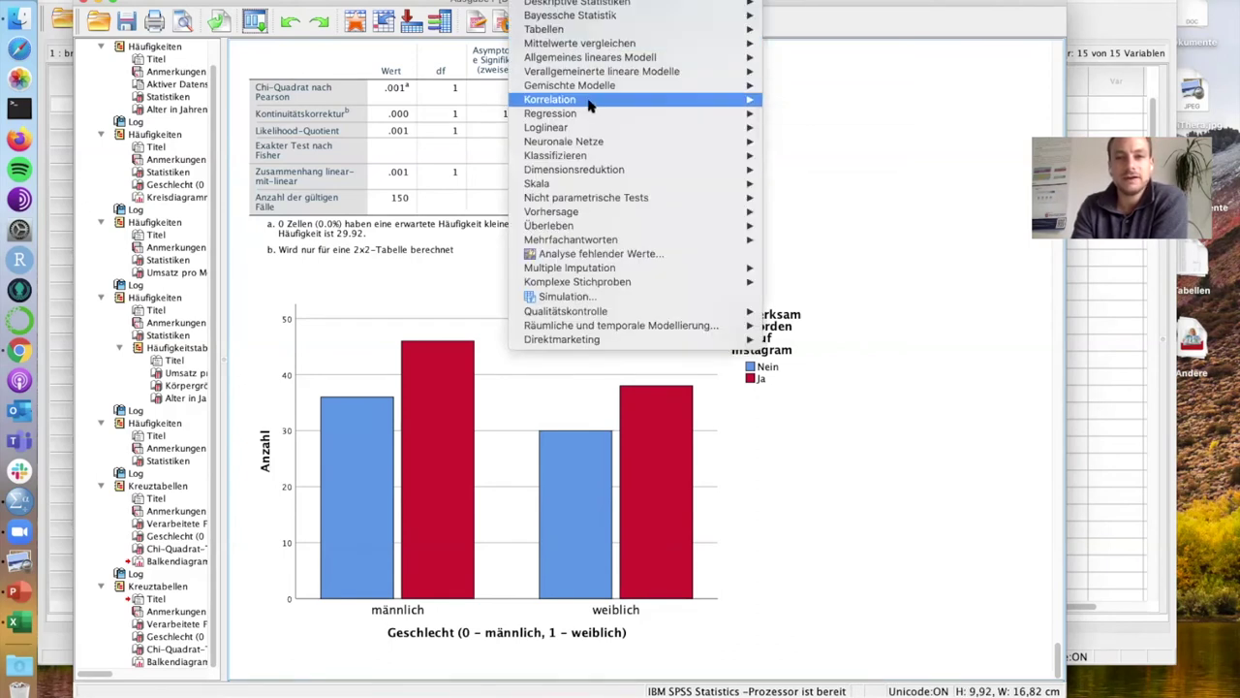
{"action": "left_click", "coordinate": [794, 99]}
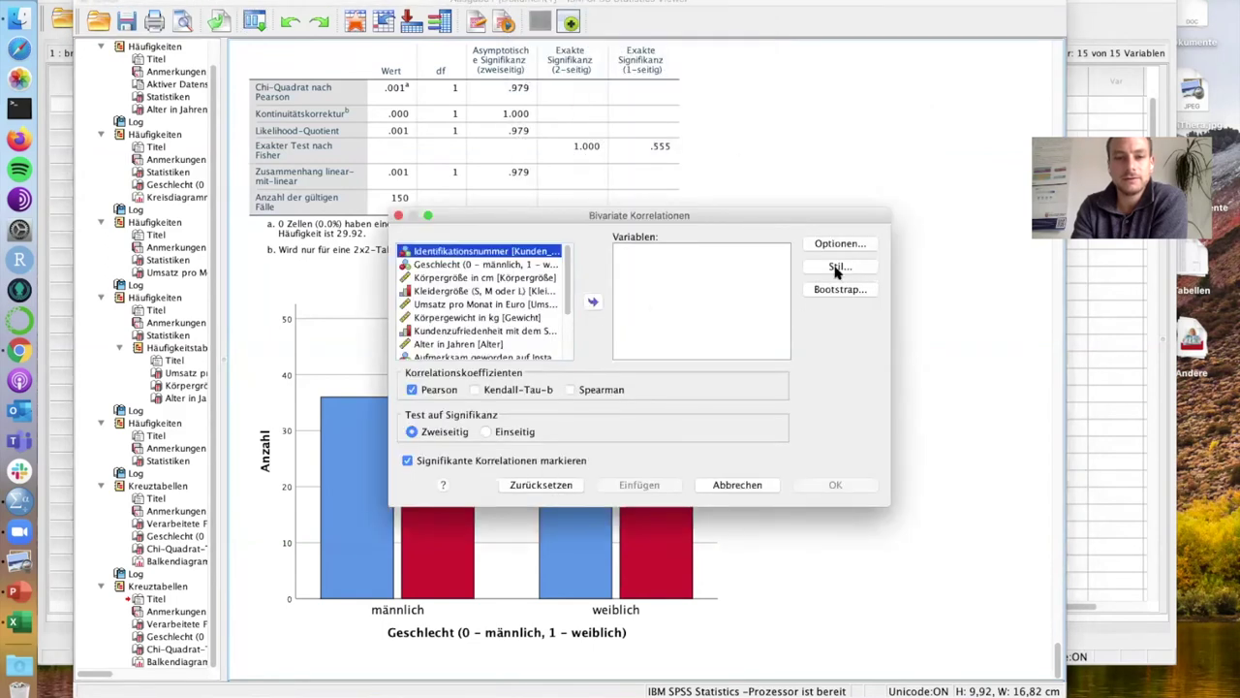
{"action": "left_click", "coordinate": [397, 215]}
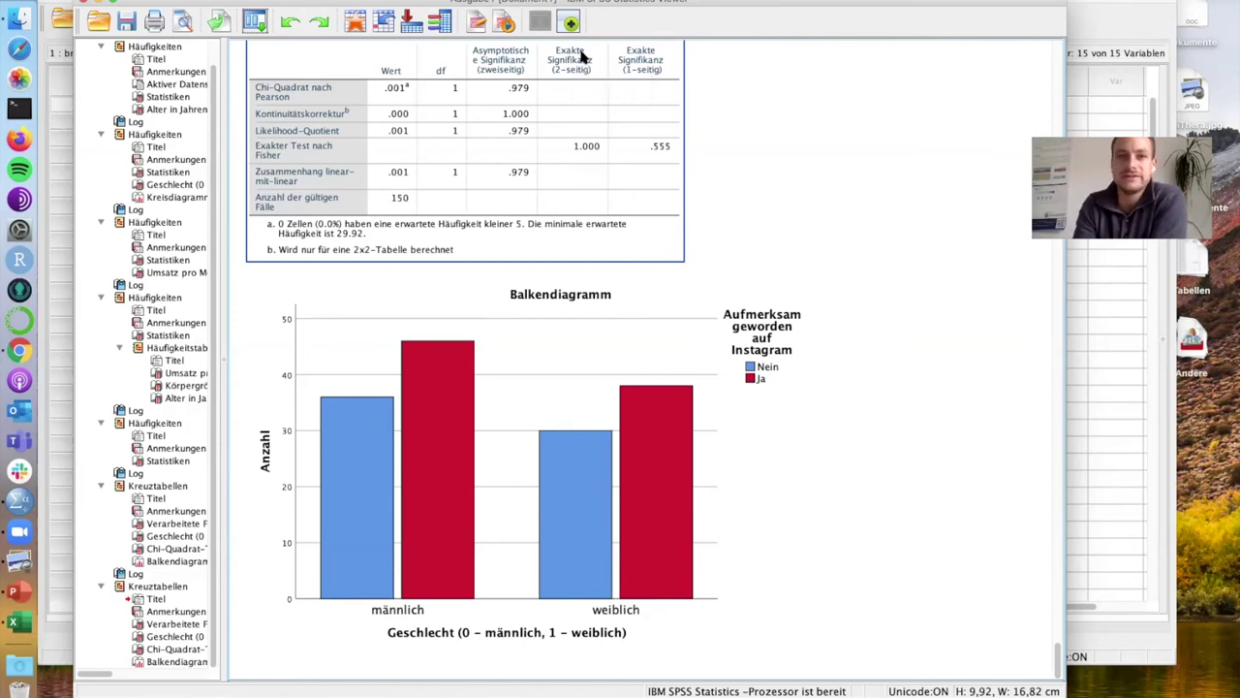
Open the Diagrammerstellung dialog, reposition it and widen its variable list to make the names readable
{"action": "left_click", "coordinate": [608, 35]}
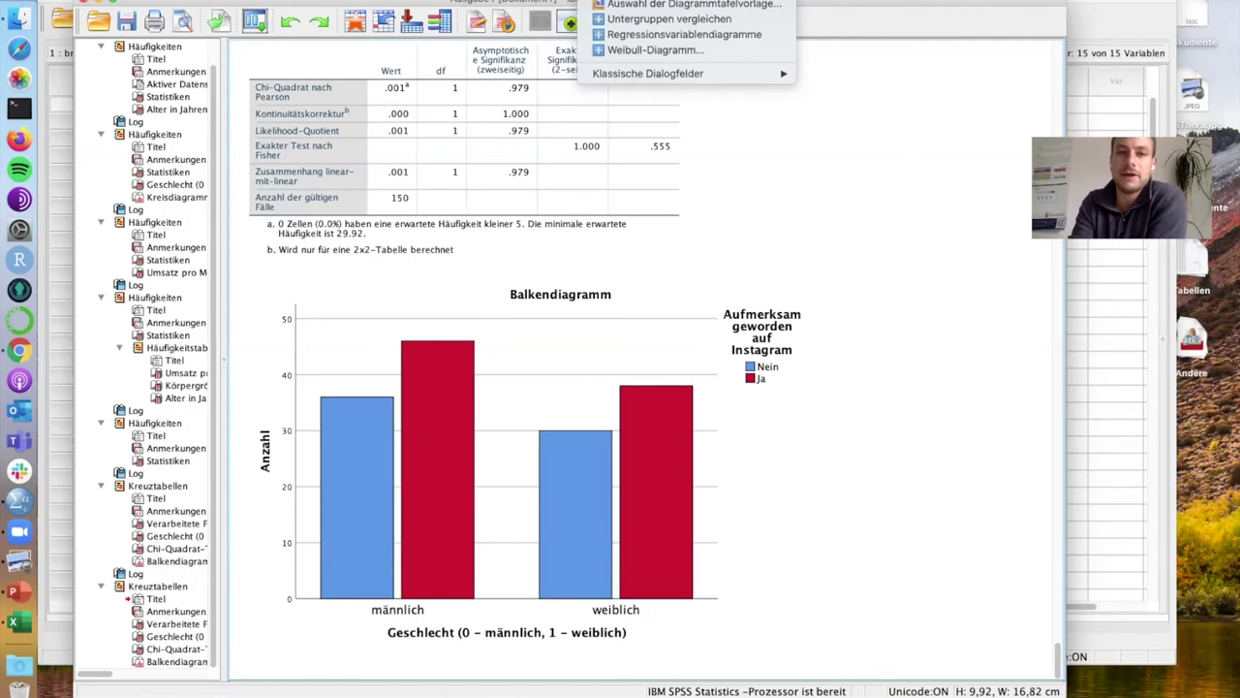
{"action": "key", "text": "Escape"}
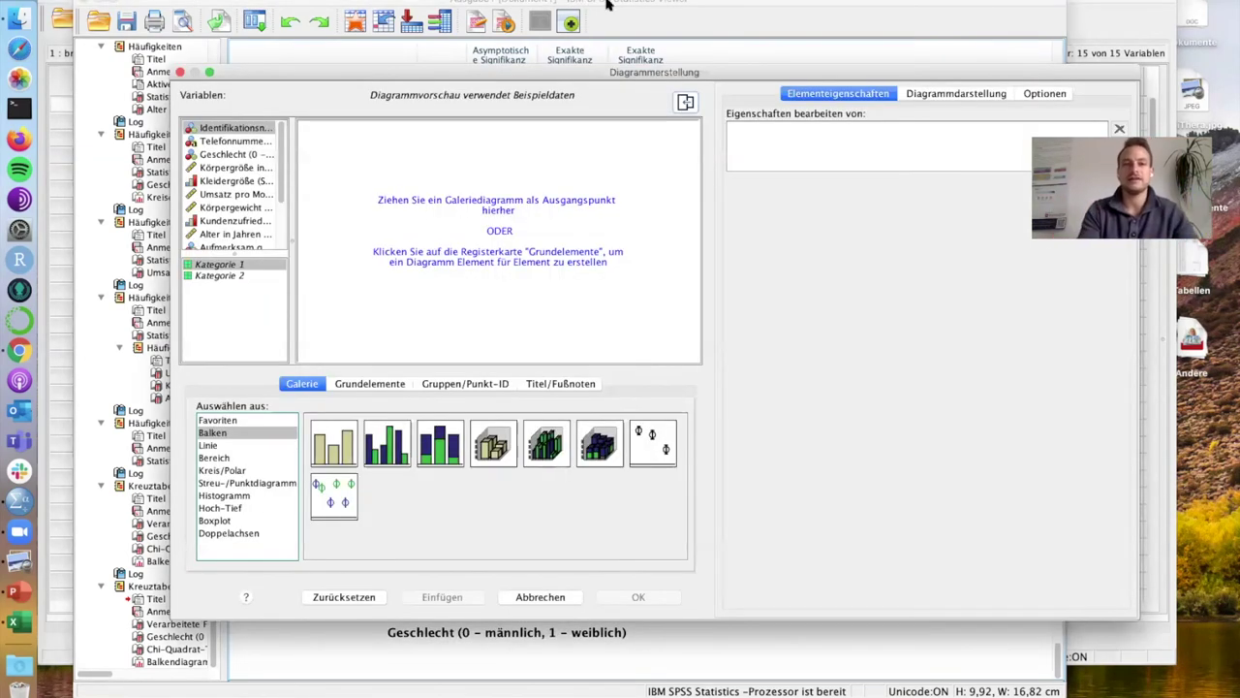
{"action": "left_click_drag", "start_coordinate": [568, 77], "coordinate": [515, 22]}
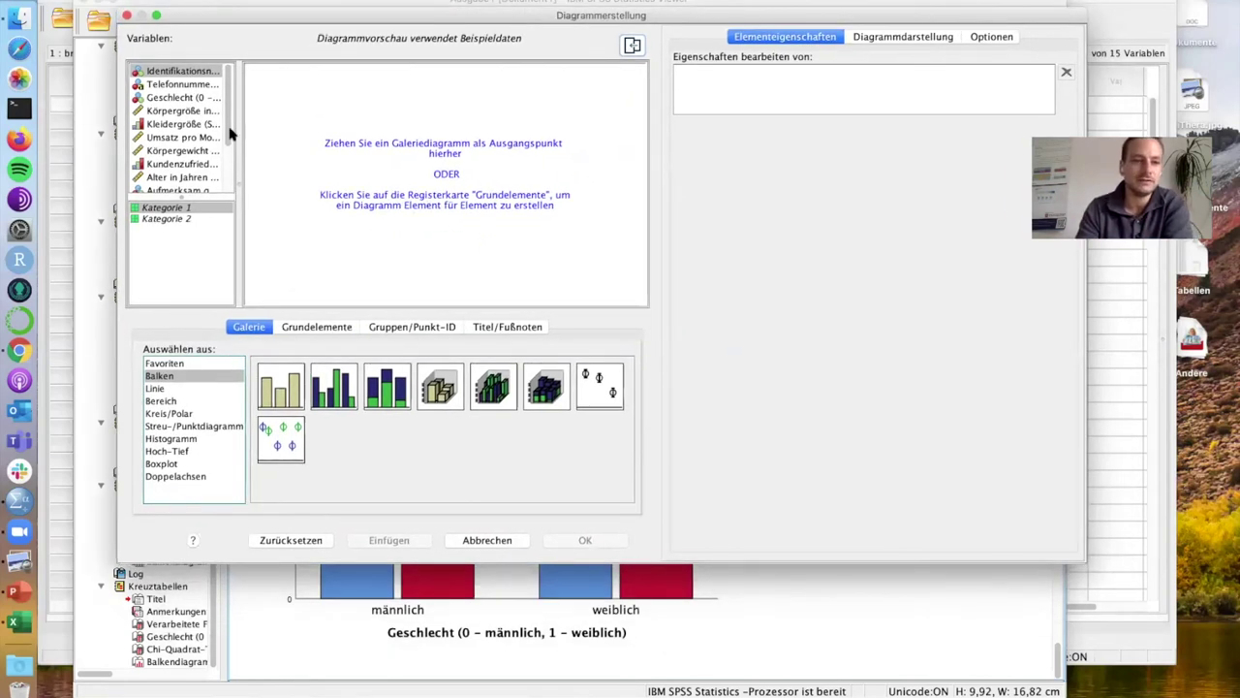
{"action": "left_click_drag", "start_coordinate": [235, 133], "coordinate": [291, 138]}
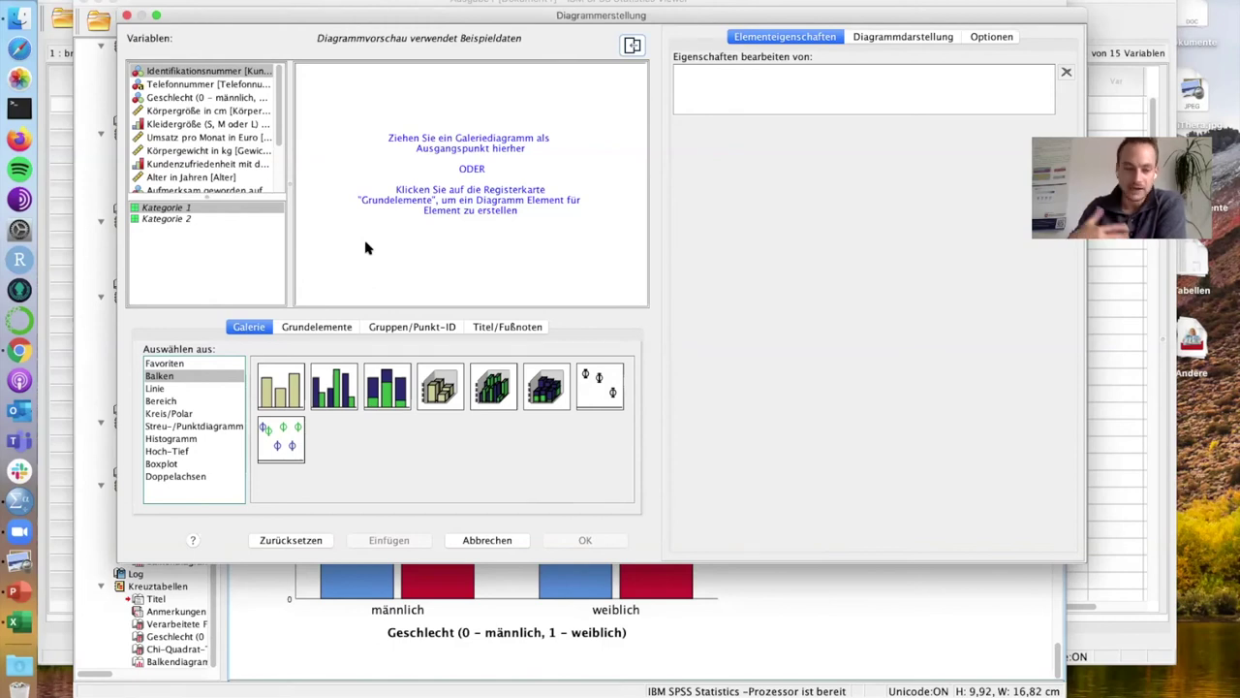
Place a simple scatterplot from the Streu-/Punktdiagramm gallery into the chart preview
{"action": "left_click", "coordinate": [222, 427]}
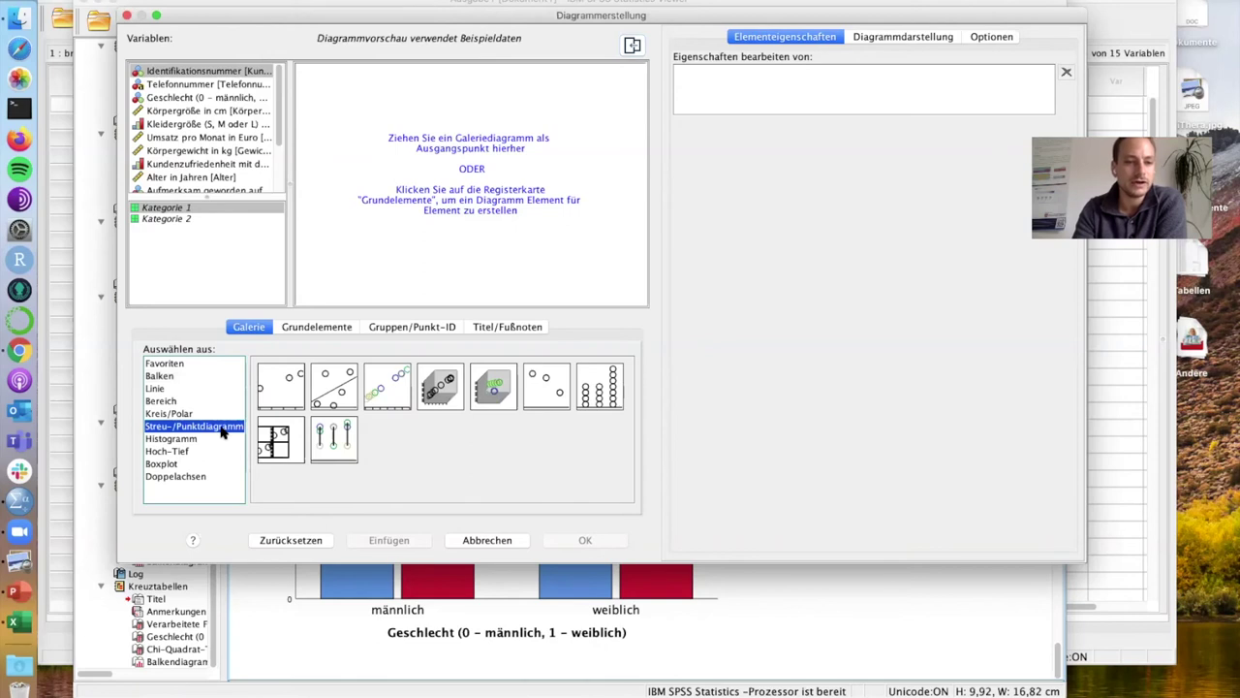
{"action": "left_click", "coordinate": [282, 397]}
{"action": "left_click_drag", "start_coordinate": [284, 401], "coordinate": [368, 251]}
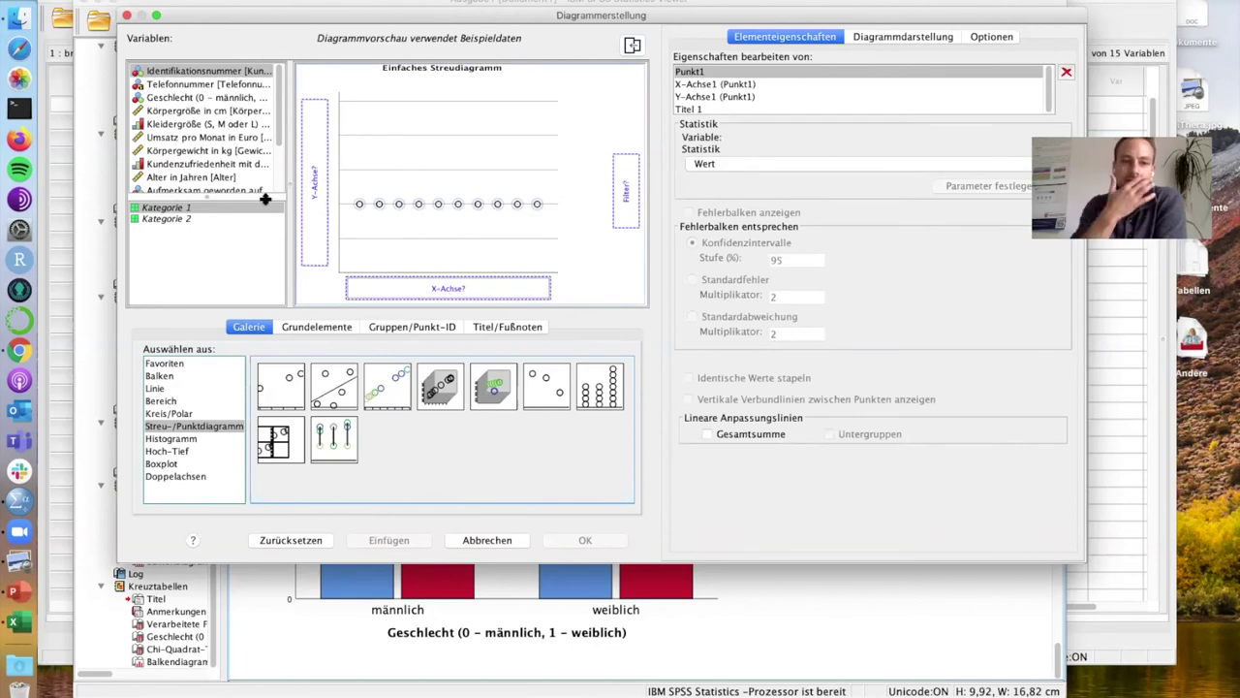
Assign Körpergröße in cm to the x-axis and Körpergewicht in kg to the y-axis, and create the scatterplot
{"action": "left_click", "coordinate": [203, 112]}
{"action": "left_click_drag", "start_coordinate": [264, 116], "coordinate": [393, 288]}
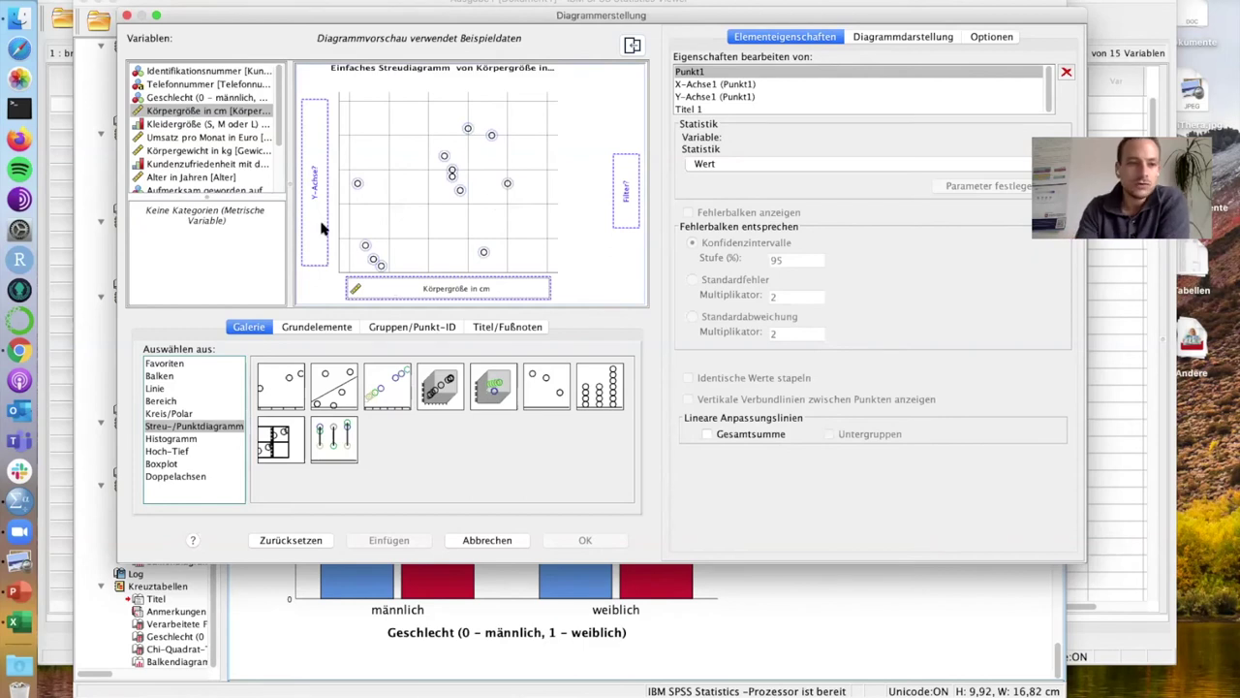
{"action": "scroll", "coordinate": [189, 147], "scroll_direction": "down", "scroll_amount": 1}
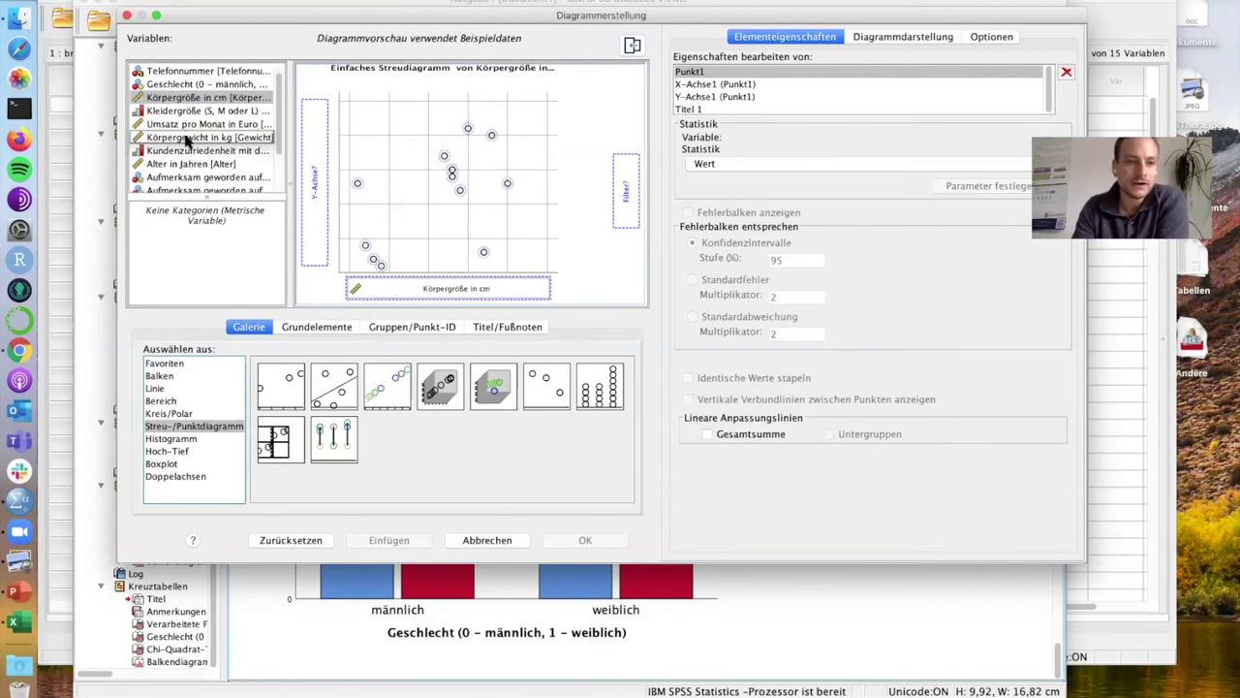
{"action": "left_click", "coordinate": [180, 142]}
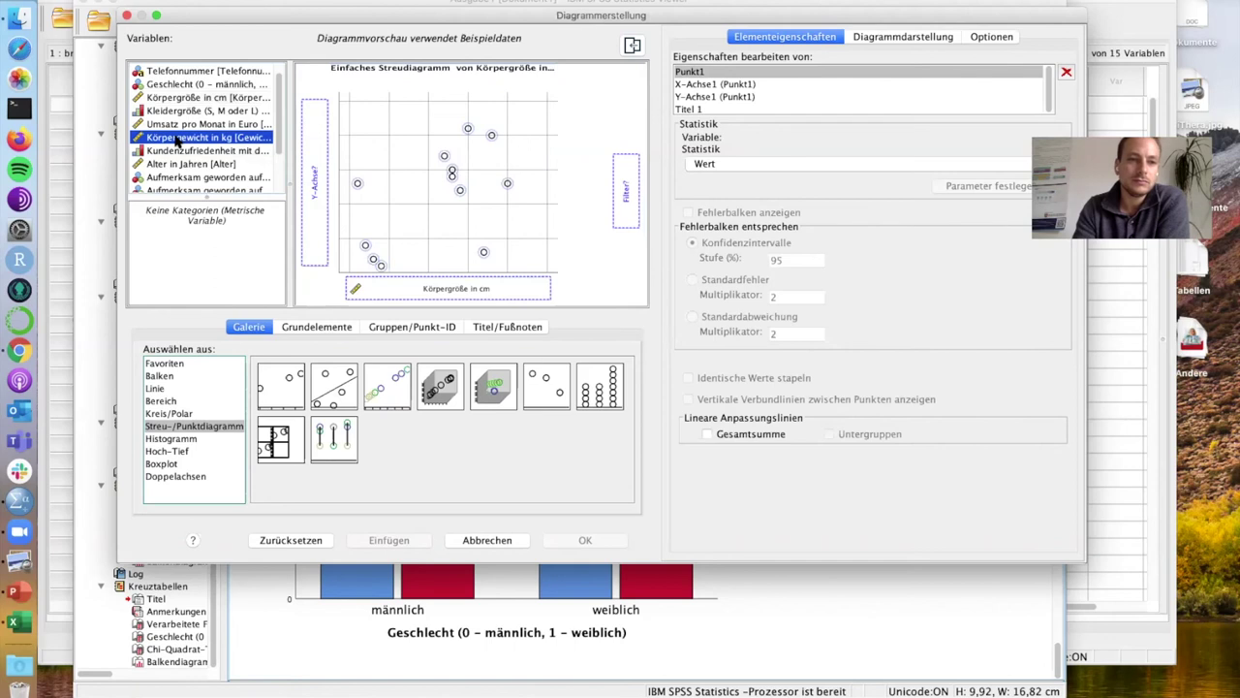
{"action": "left_click_drag", "start_coordinate": [178, 141], "coordinate": [310, 158]}
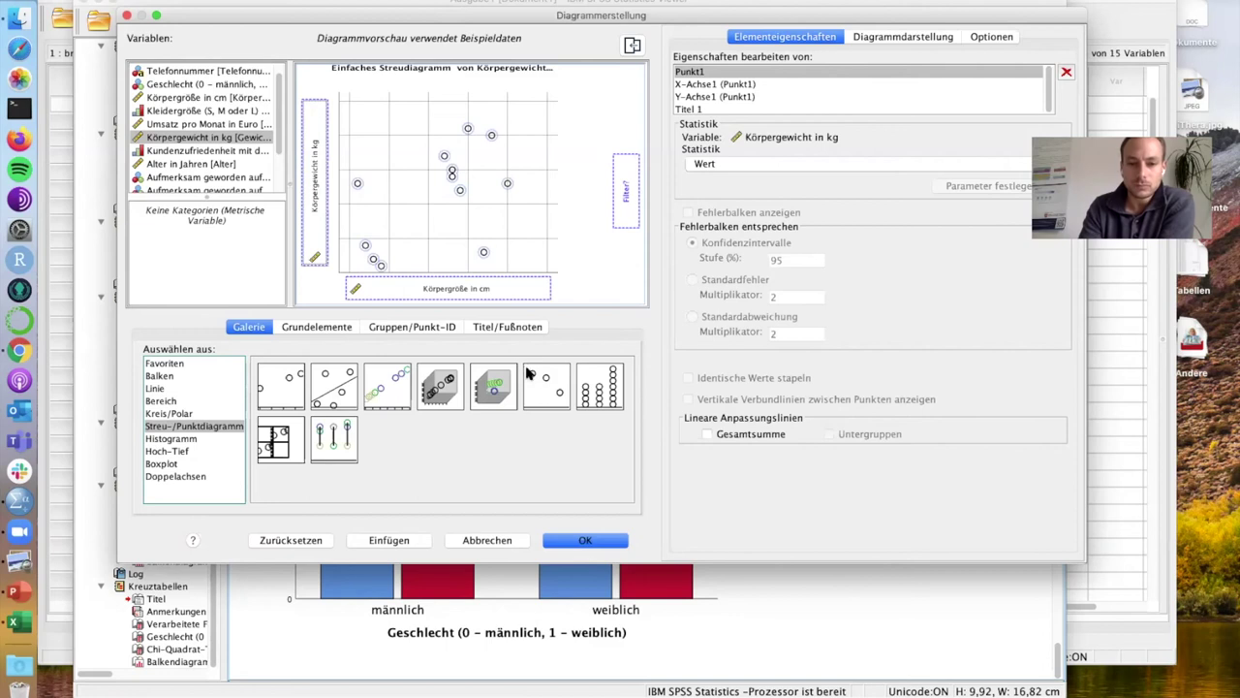
{"action": "left_click", "coordinate": [586, 540]}
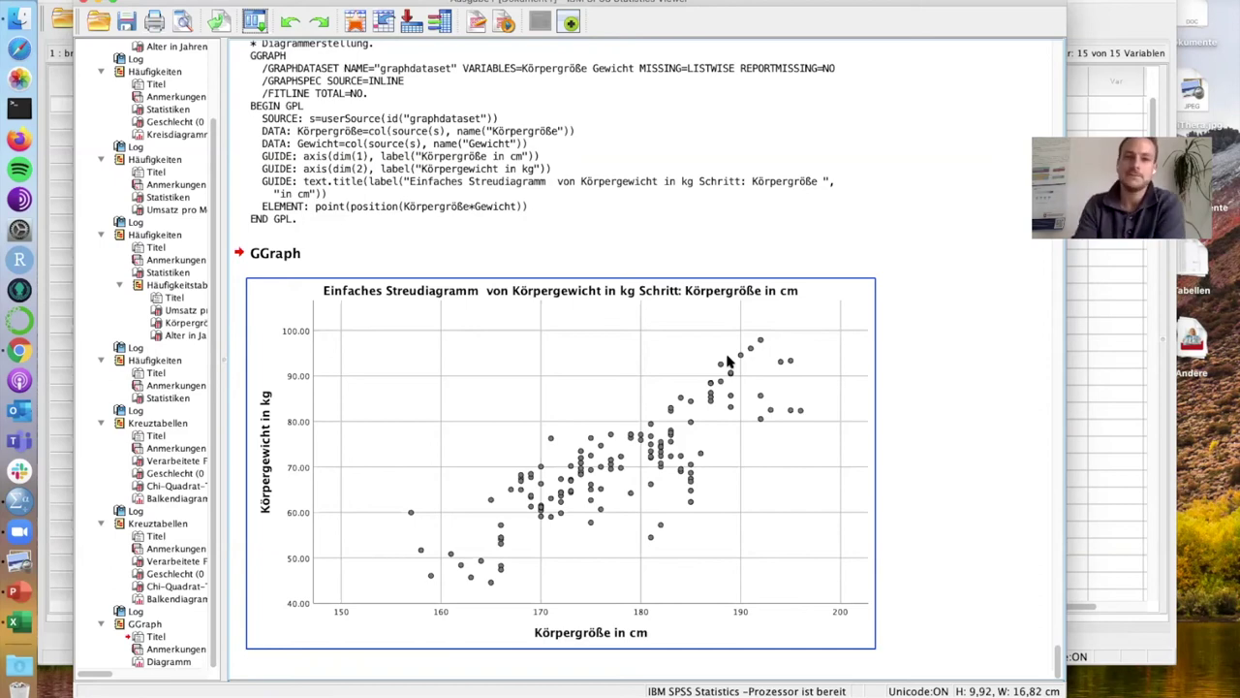
{"action": "left_click", "coordinate": [665, 64]}
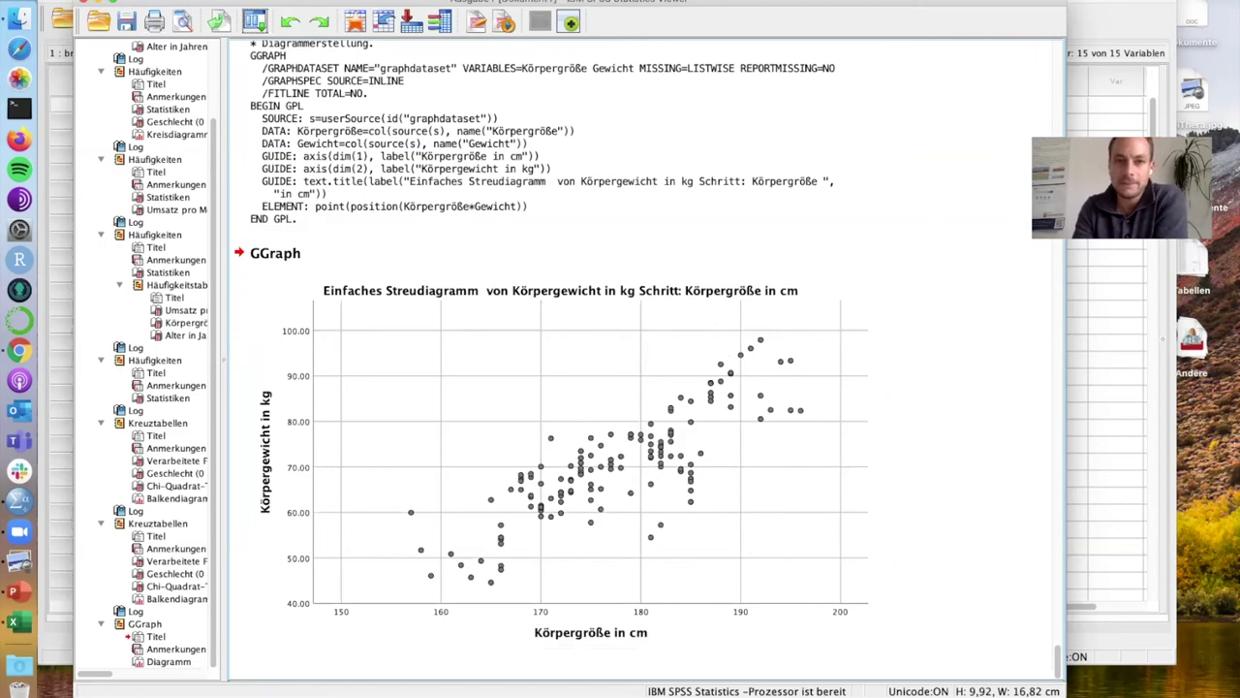
Open the Bivariate Korrelationen dialog and show variable names instead of labels in its variable list
{"action": "left_click", "coordinate": [543, 1]}
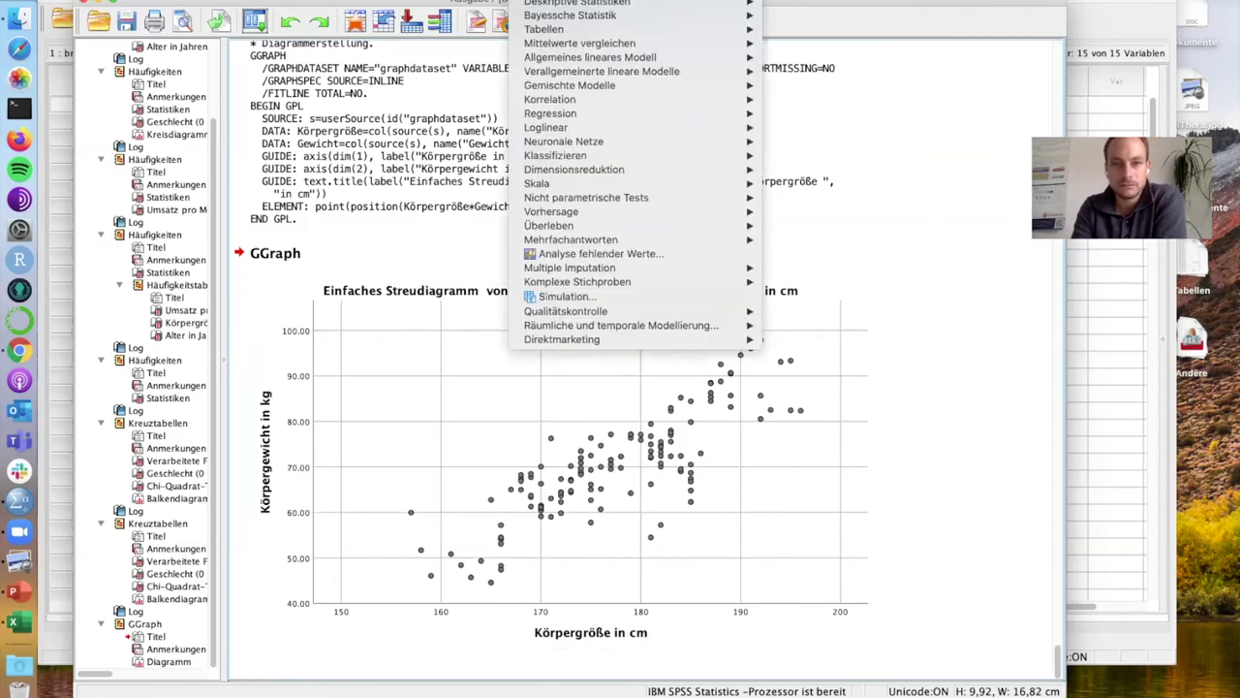
{"action": "mouse_move", "coordinate": [569, 4]}
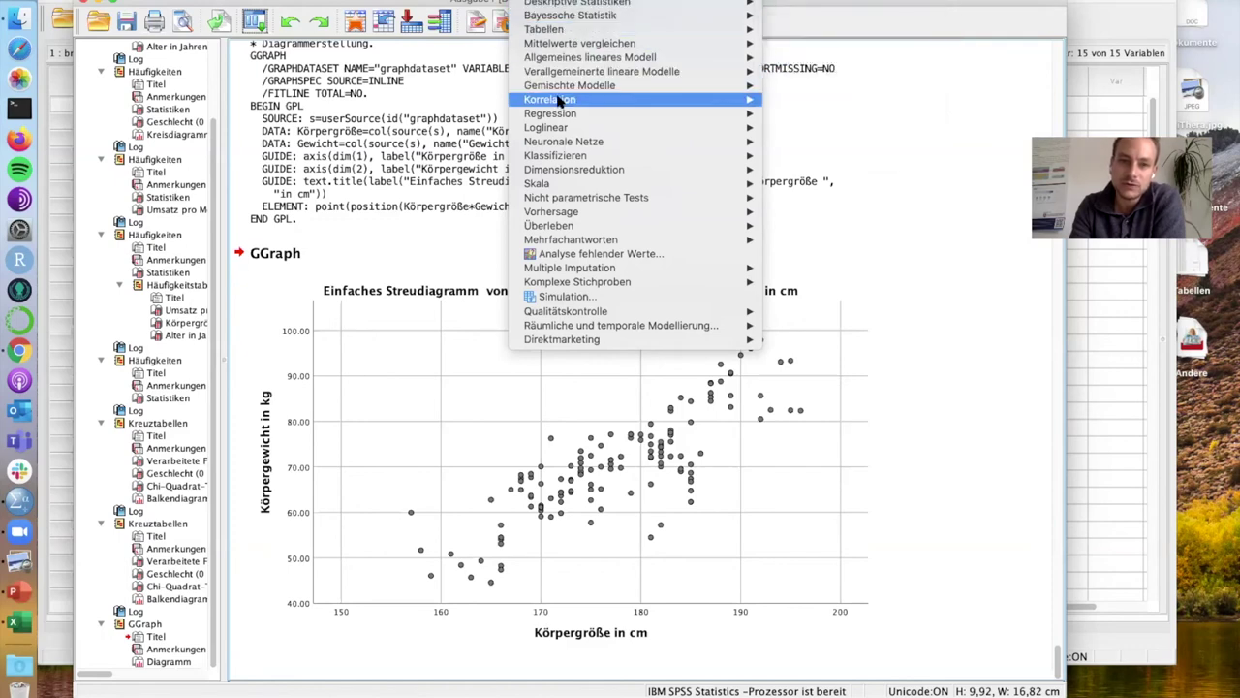
{"action": "mouse_move", "coordinate": [559, 102]}
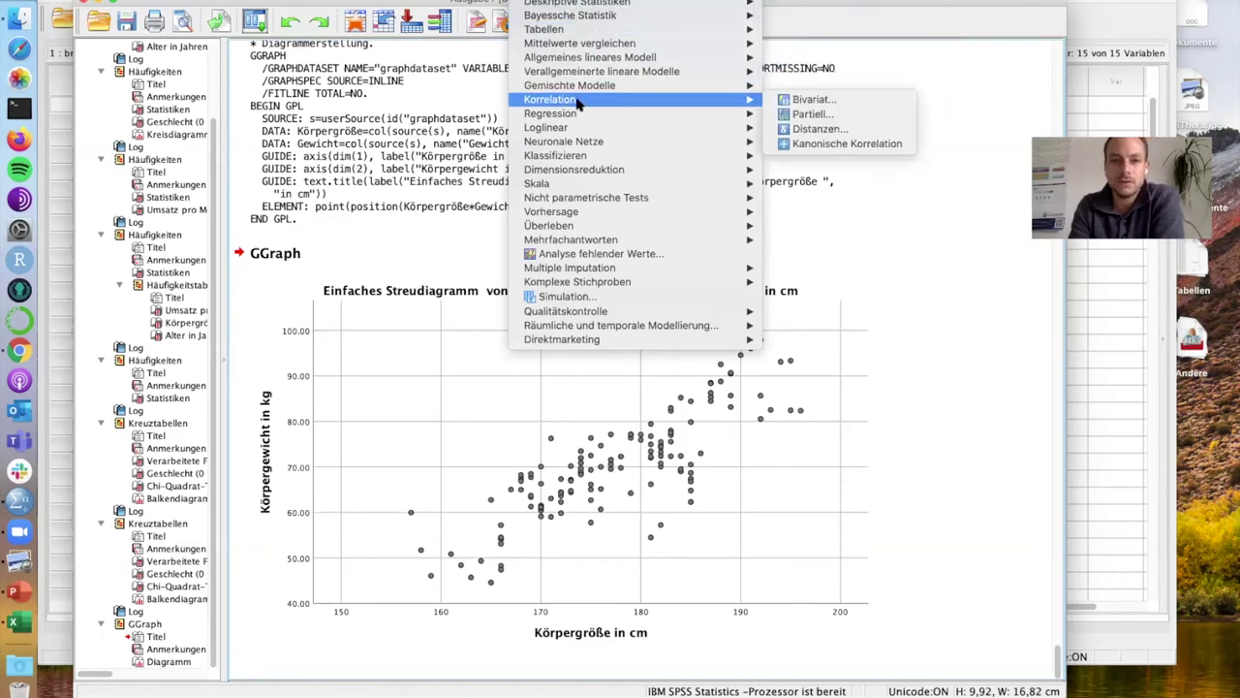
{"action": "left_click", "coordinate": [851, 108]}
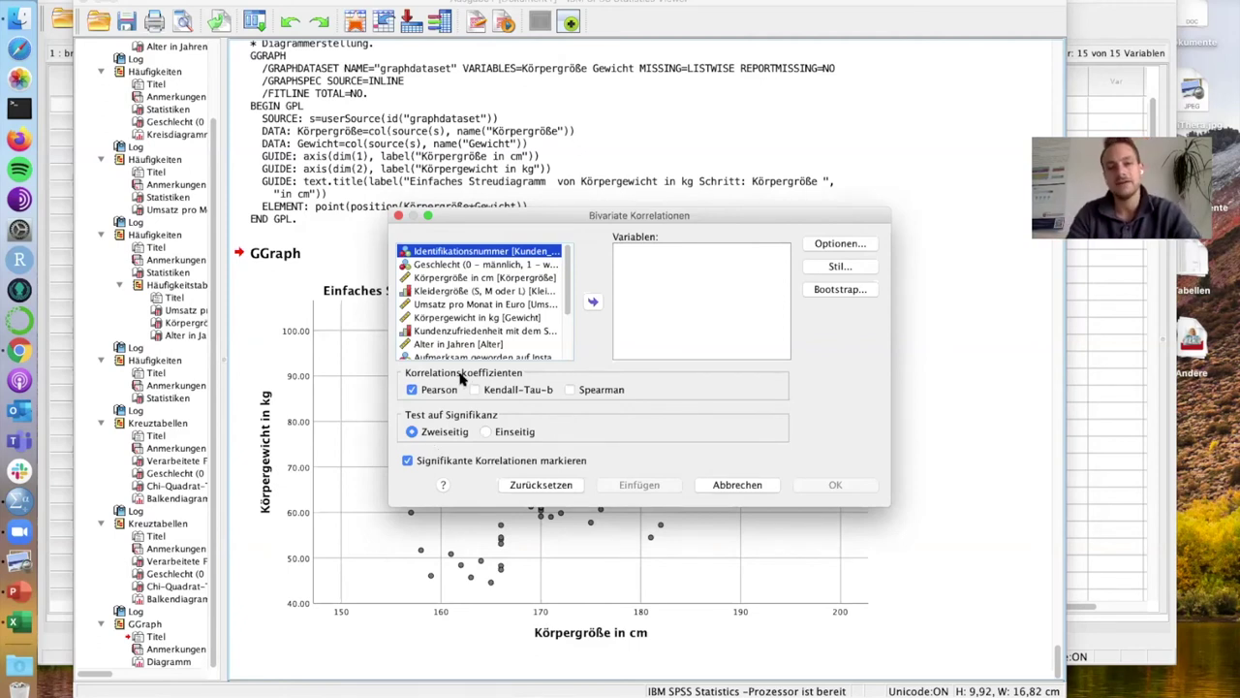
{"action": "right_click", "coordinate": [514, 318]}
{"action": "left_click", "coordinate": [524, 355]}
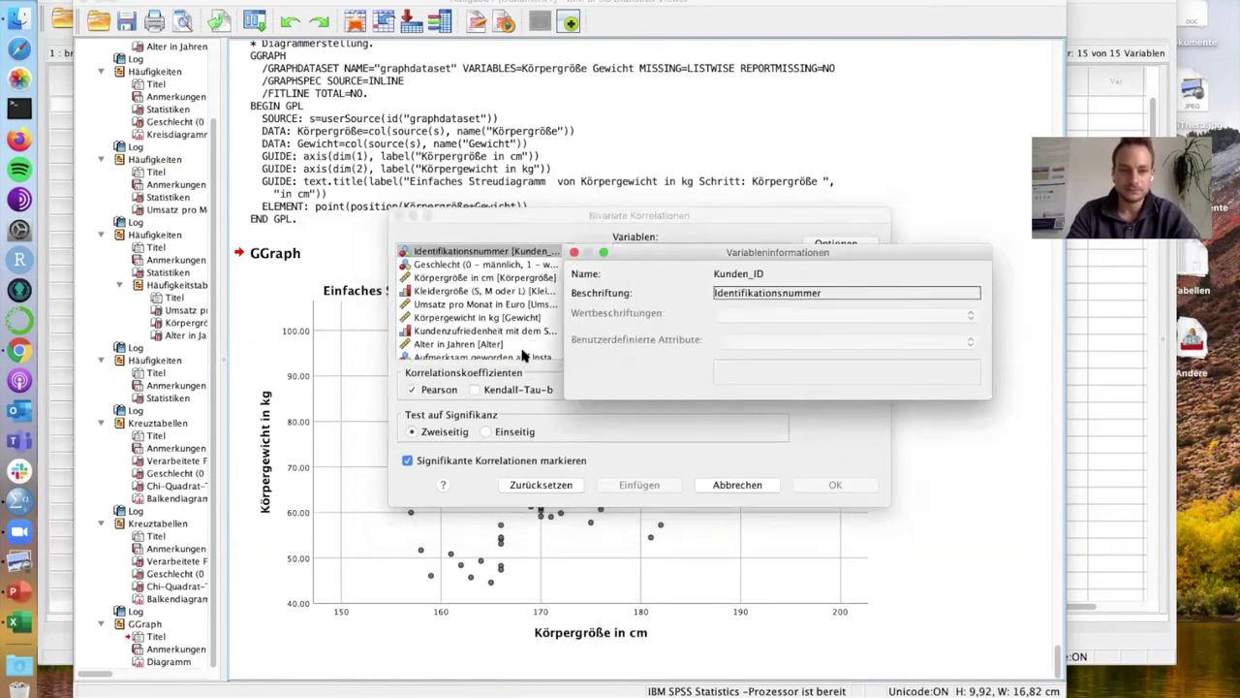
{"action": "left_click", "coordinate": [574, 253]}
{"action": "right_click", "coordinate": [417, 251]}
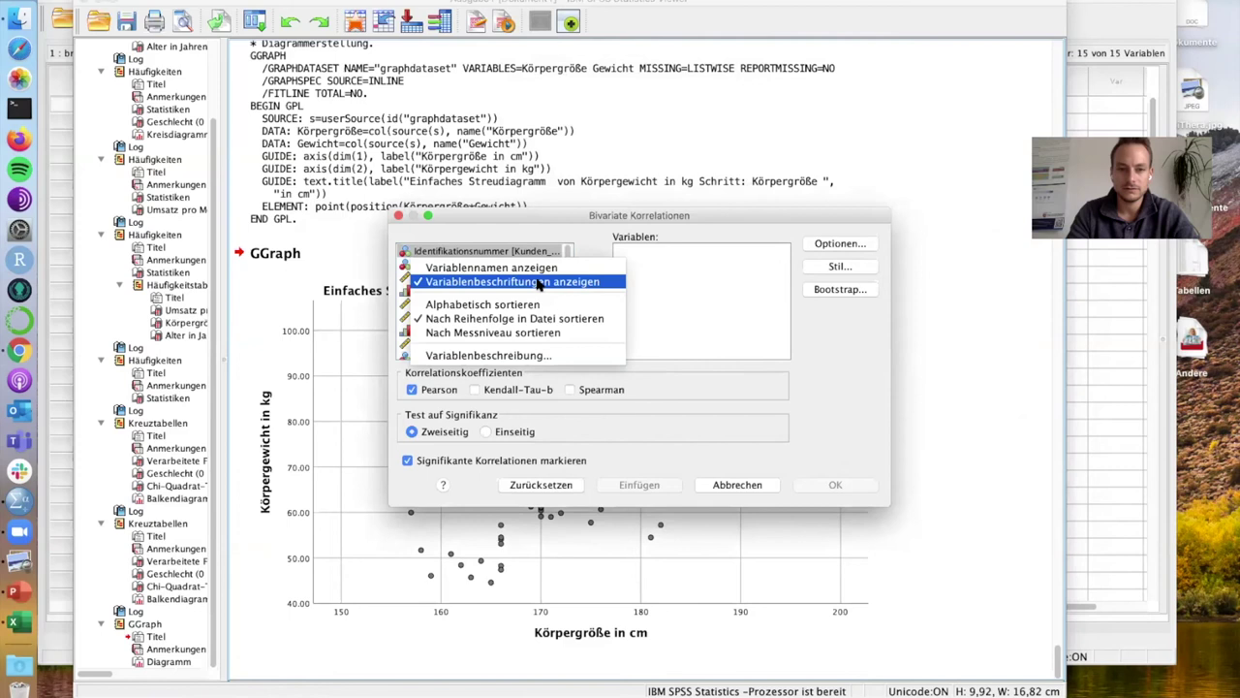
{"action": "left_click", "coordinate": [484, 263]}
Add Körpergröße and Gewicht as variables and run the two-sided Pearson correlation
{"action": "left_click", "coordinate": [461, 279]}
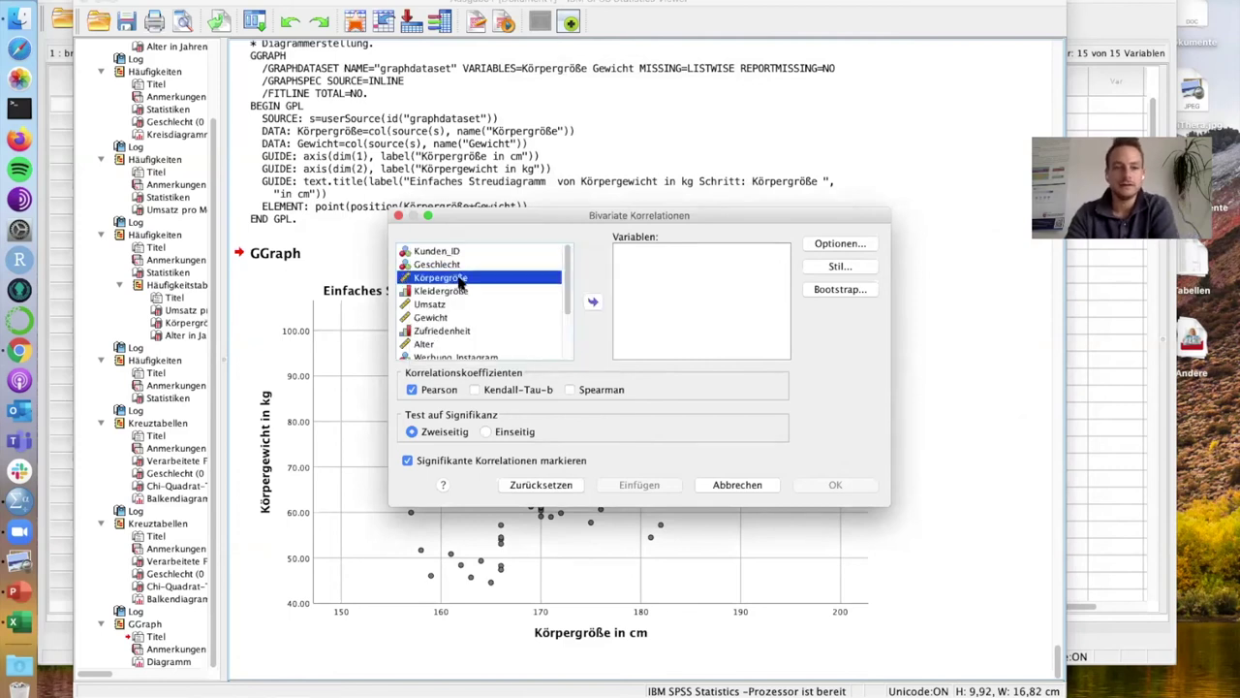
{"action": "left_click_drag", "start_coordinate": [462, 279], "coordinate": [670, 289]}
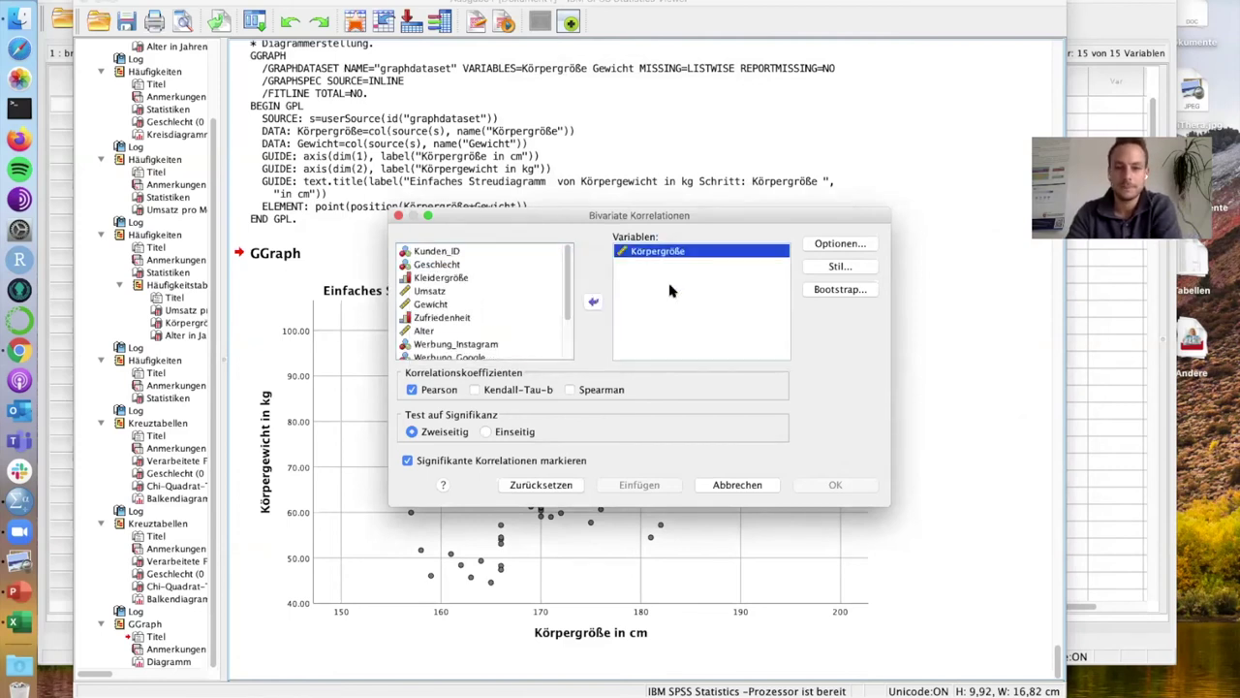
{"action": "left_click", "coordinate": [439, 307]}
{"action": "left_click_drag", "start_coordinate": [439, 308], "coordinate": [680, 308]}
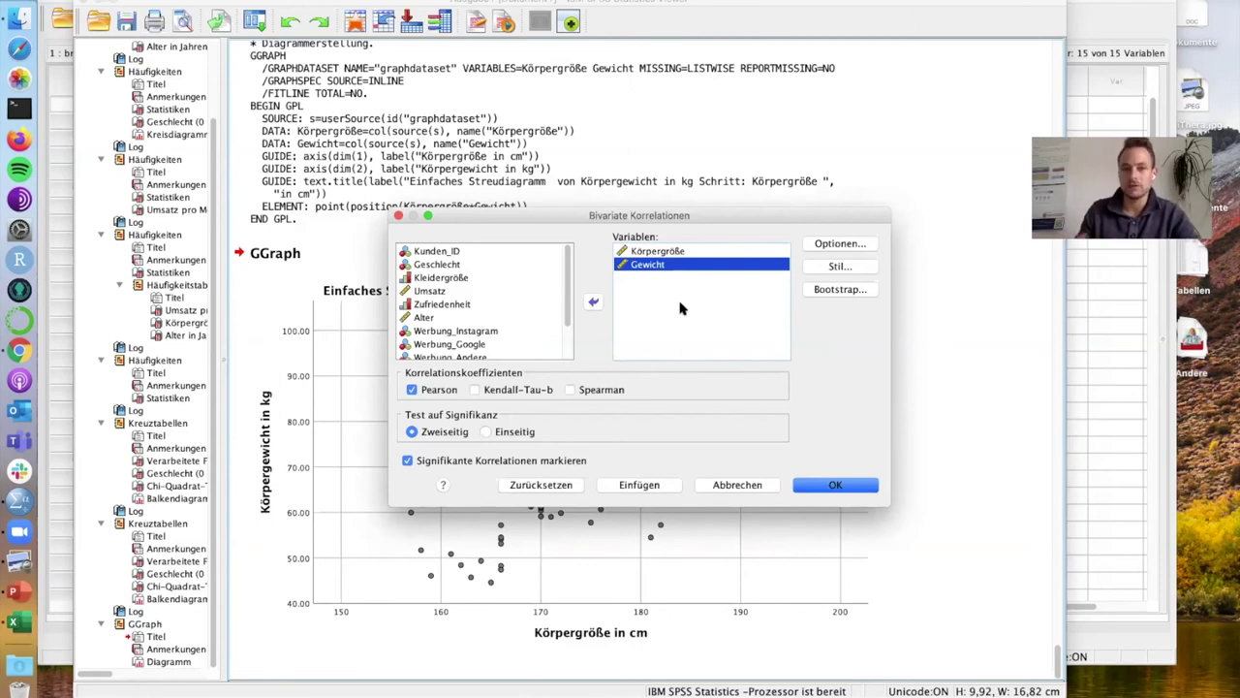
{"action": "left_click_drag", "start_coordinate": [654, 216], "coordinate": [497, 2]}
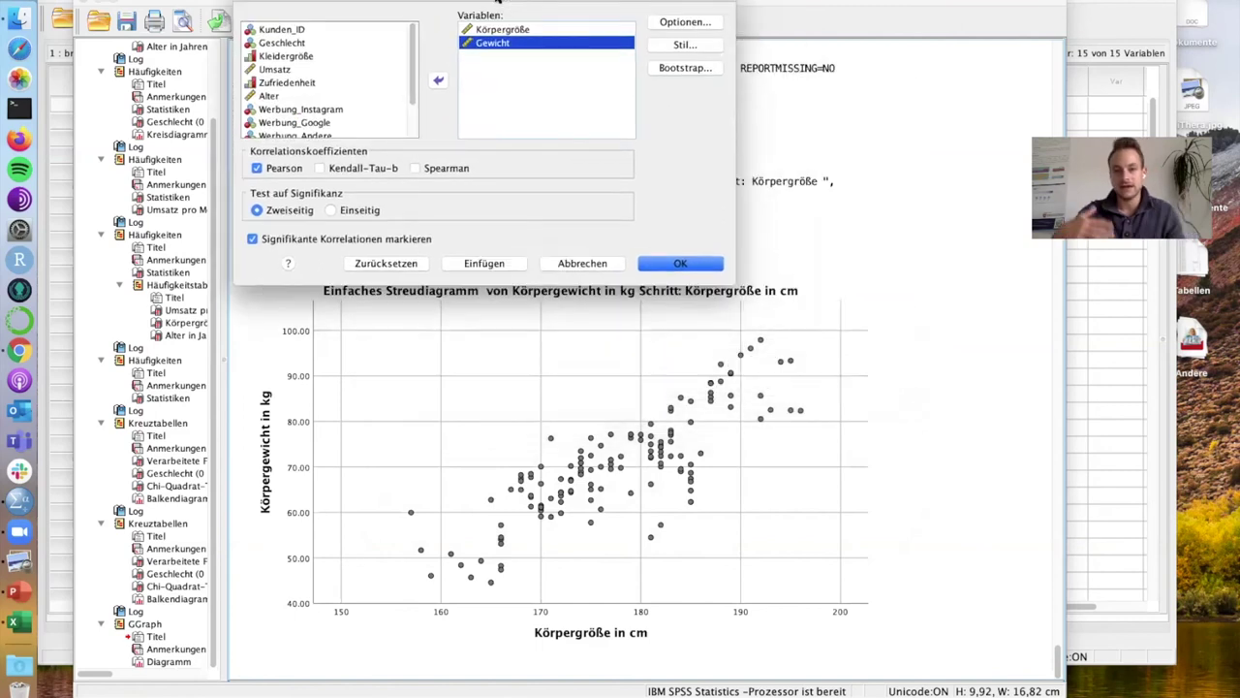
{"action": "left_click", "coordinate": [512, 440]}
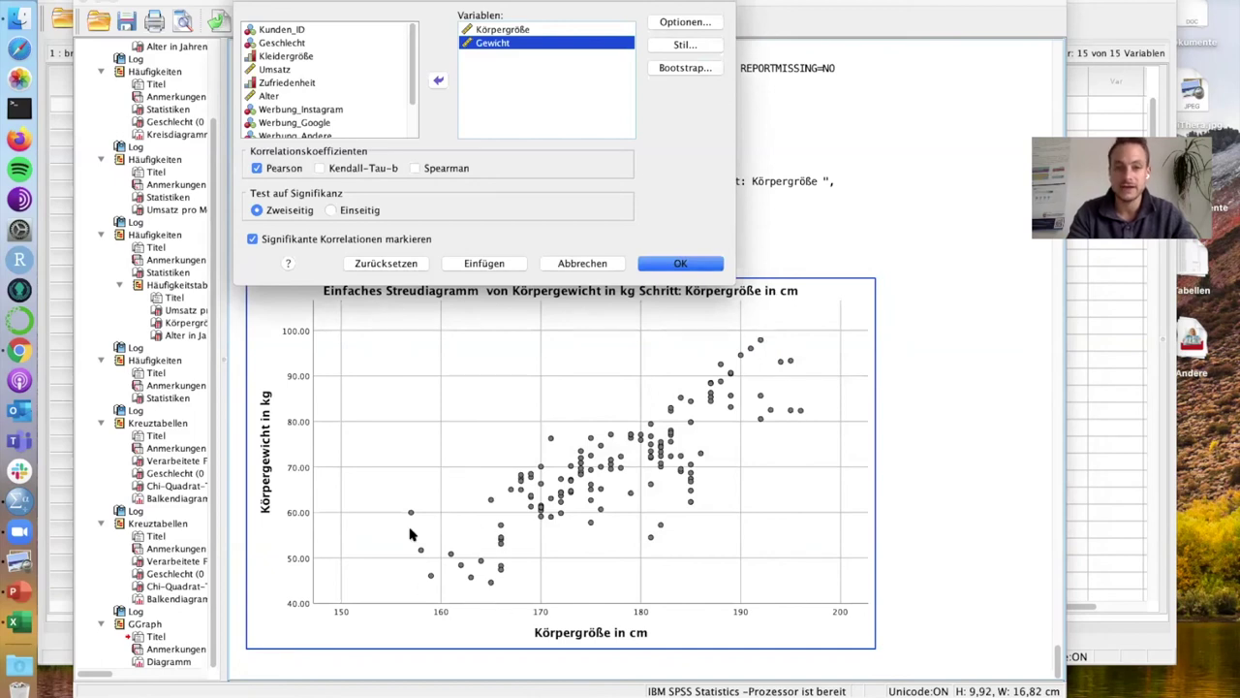
{"action": "left_click", "coordinate": [600, 64]}
{"action": "left_click_drag", "start_coordinate": [581, 3], "coordinate": [677, 136]}
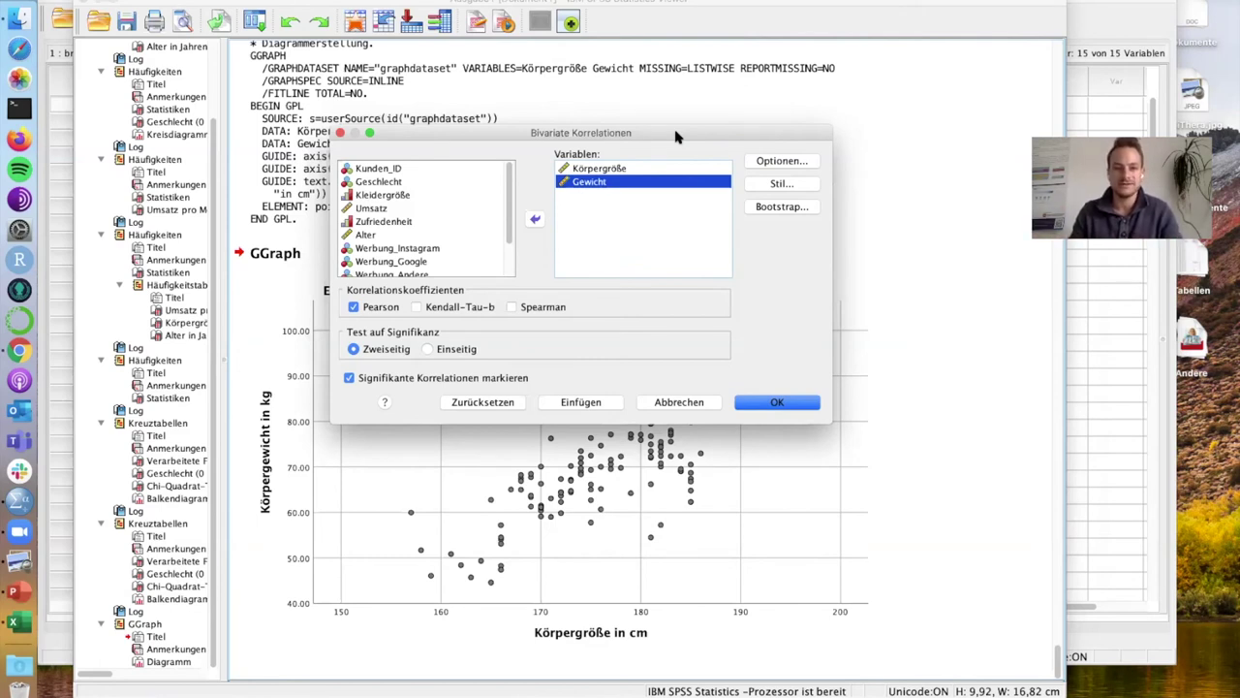
{"action": "left_click", "coordinate": [781, 401]}
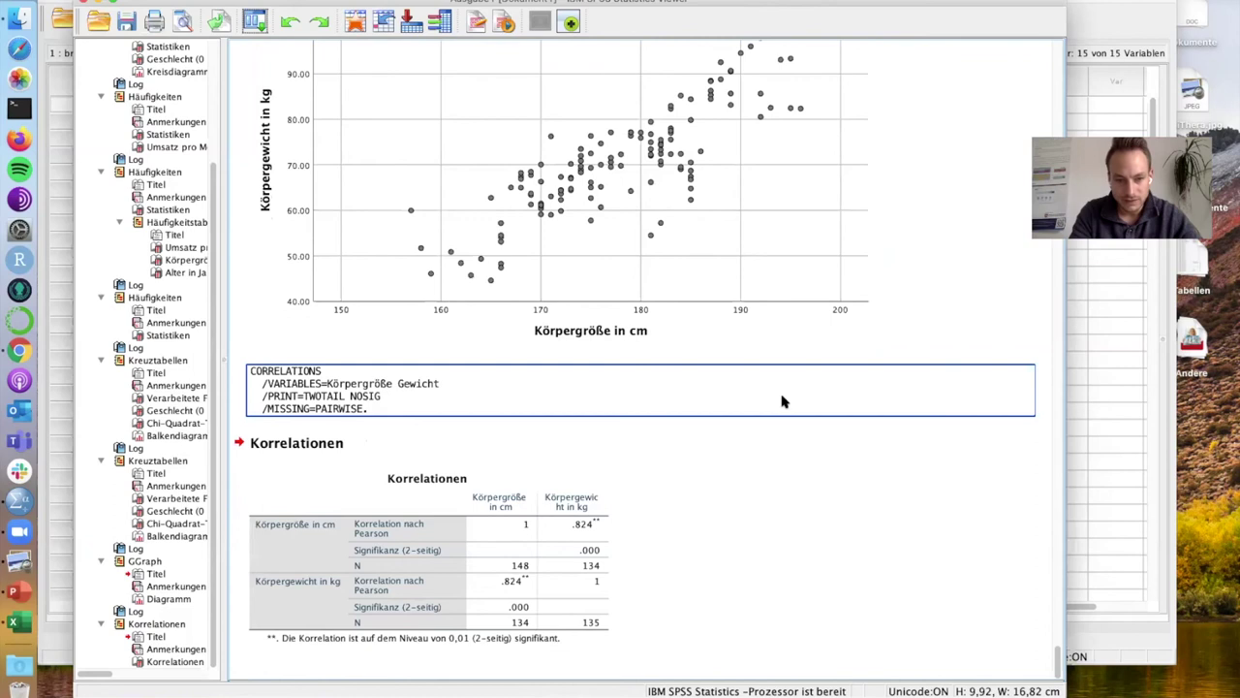
Examine the Korrelationen table's Pearson coefficient, significance and N, and compare it with the scatterplot above
{"action": "left_click", "coordinate": [576, 622]}
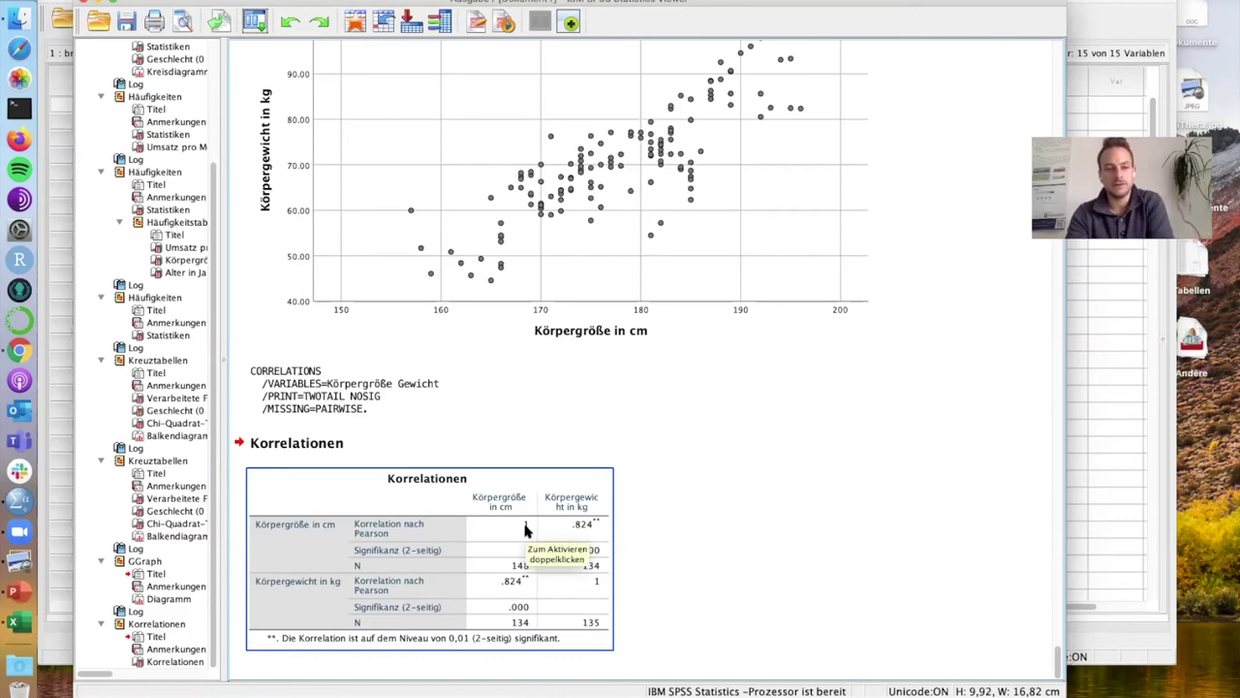
{"action": "left_click", "coordinate": [701, 504]}
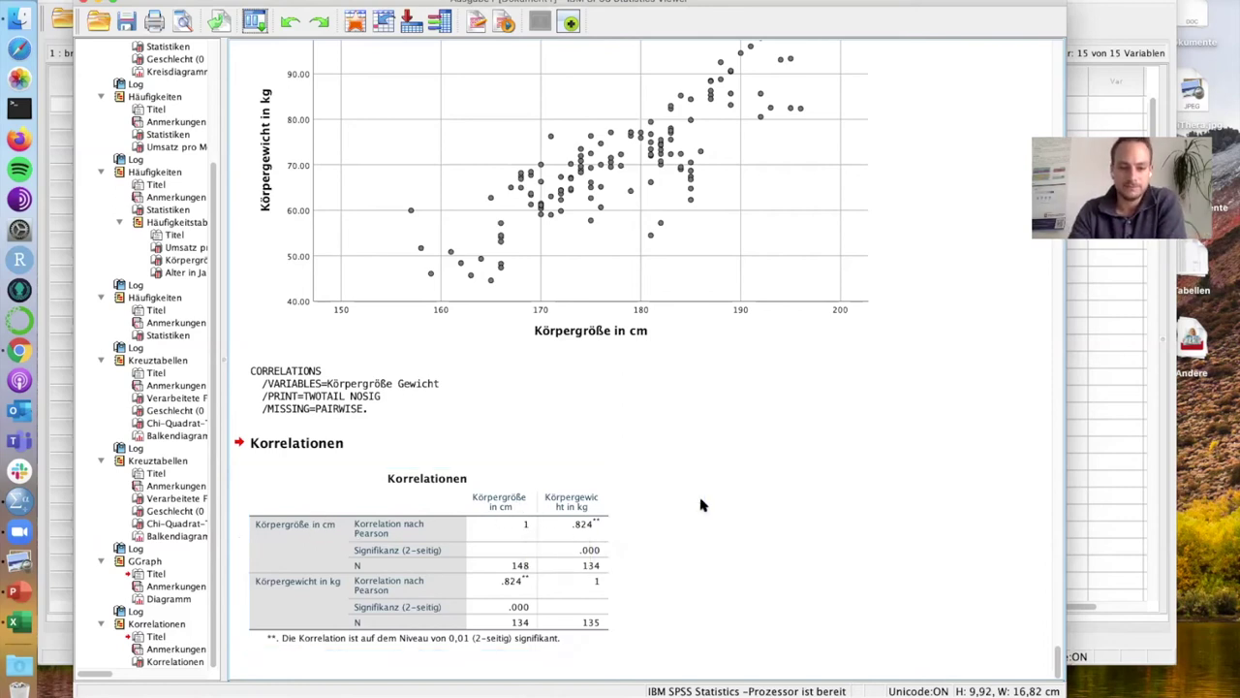
{"action": "left_click", "coordinate": [609, 549]}
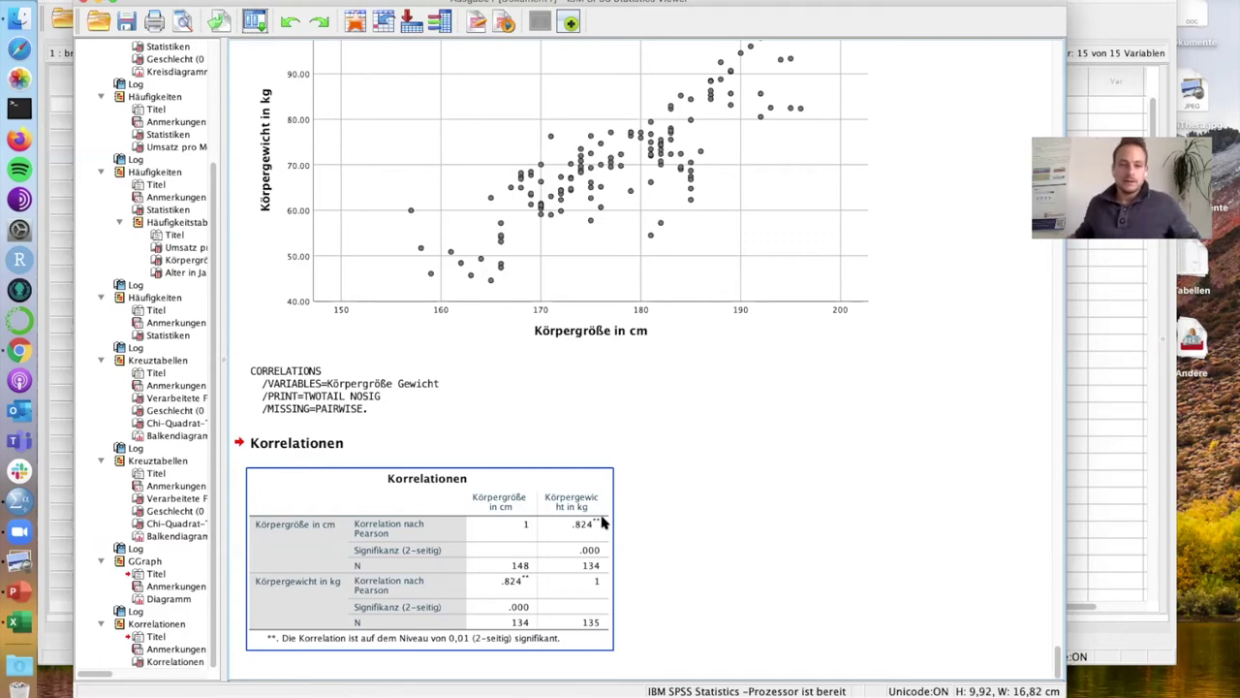
{"action": "left_click", "coordinate": [677, 465]}
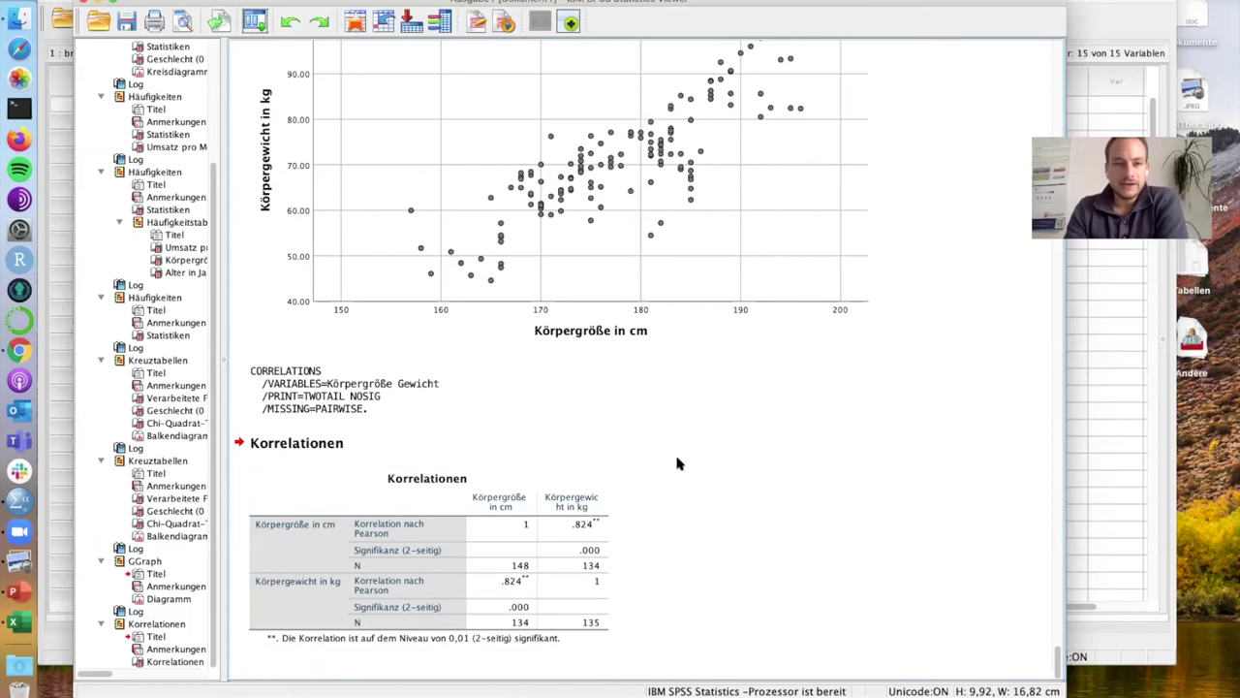
{"action": "left_click_drag", "start_coordinate": [467, 3], "coordinate": [449, 2]}
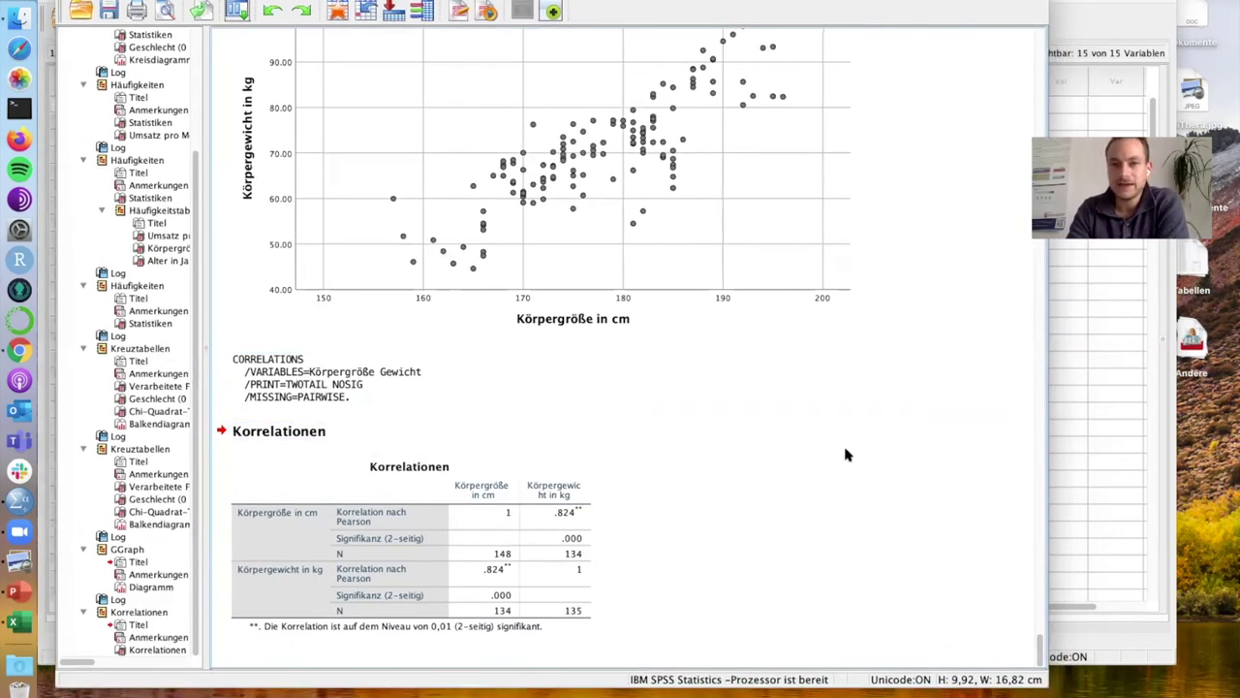
{"action": "scroll", "coordinate": [844, 455], "scroll_direction": "up", "scroll_amount": 5}
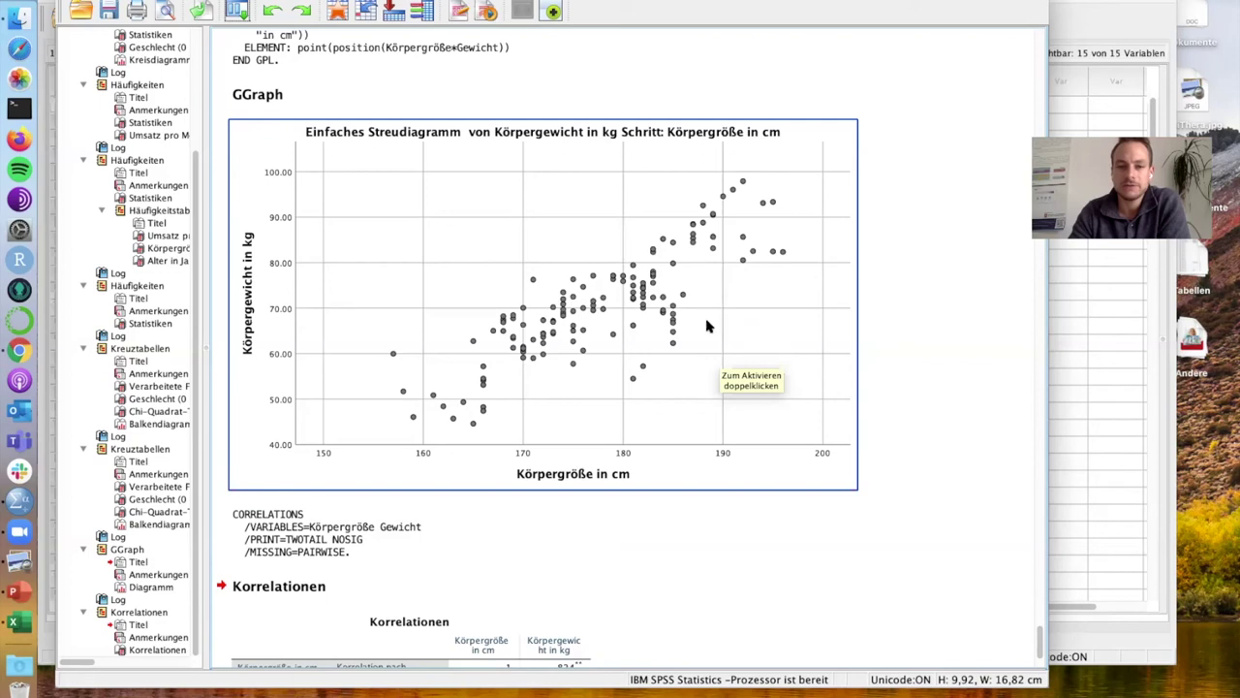
{"action": "right_click", "coordinate": [455, 230]}
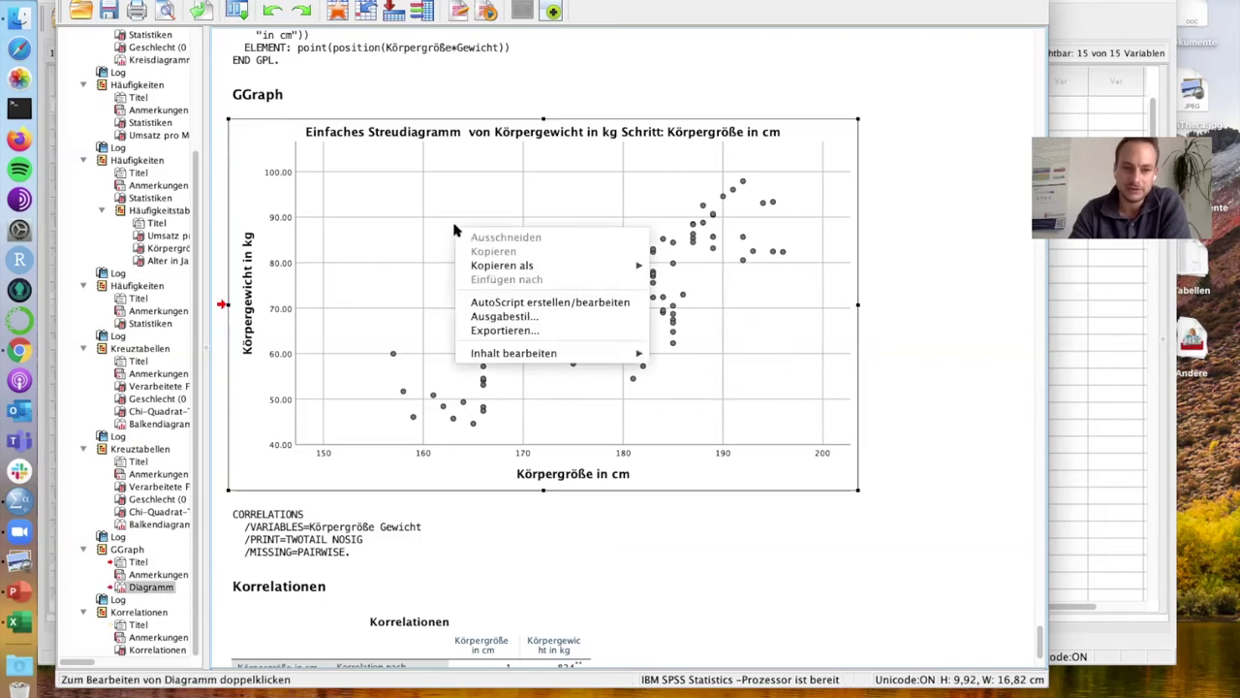
{"action": "mouse_move", "coordinate": [539, 275]}
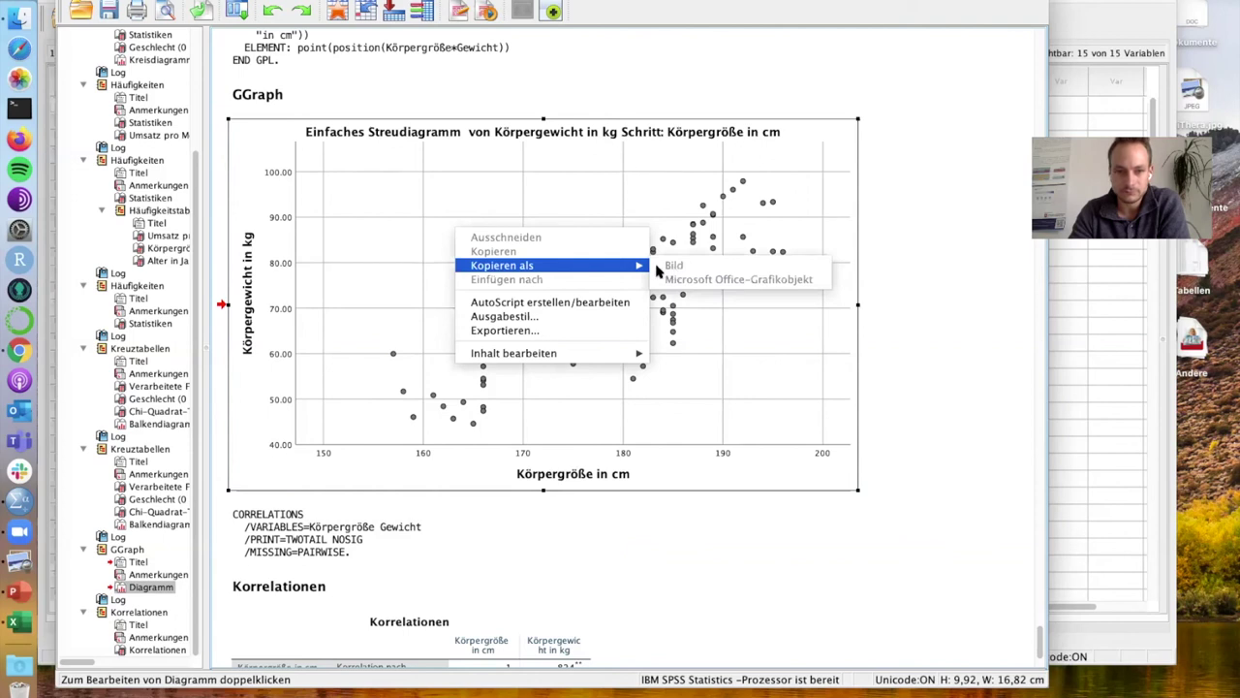
{"action": "left_click", "coordinate": [618, 335]}
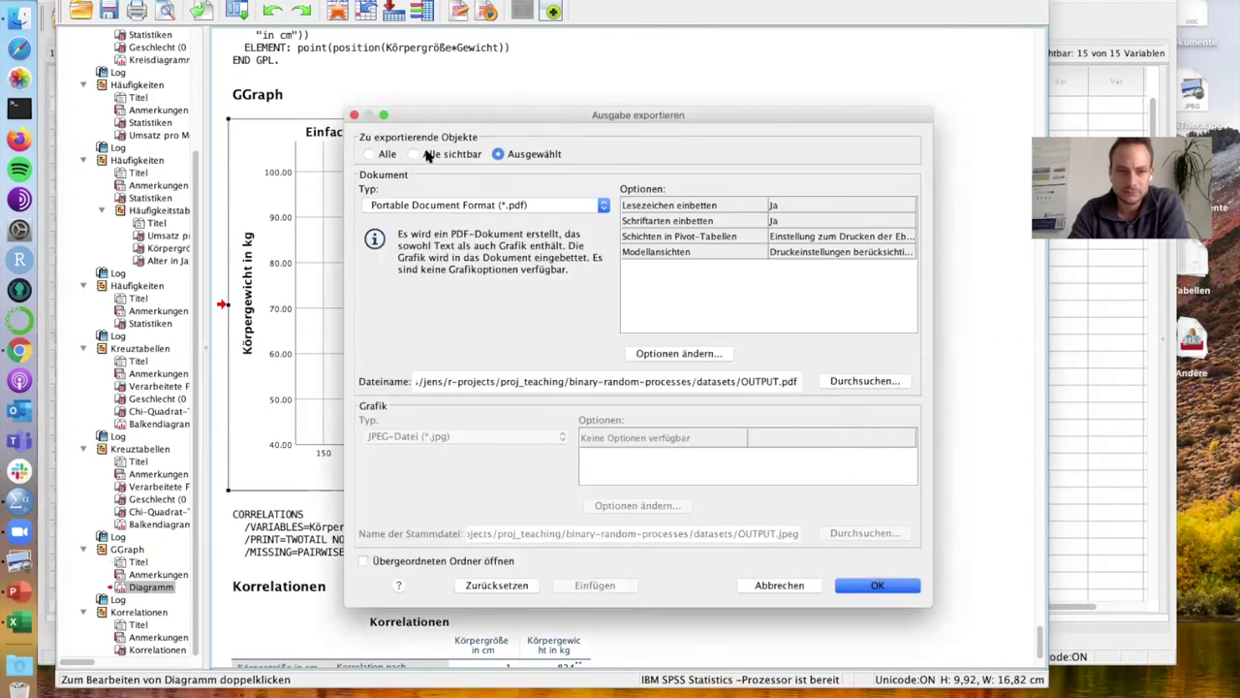
{"action": "left_click", "coordinate": [355, 115]}
Copy the scatterplot, switch to Microsoft Word and paste it into a new blank document
{"action": "right_click", "coordinate": [407, 232]}
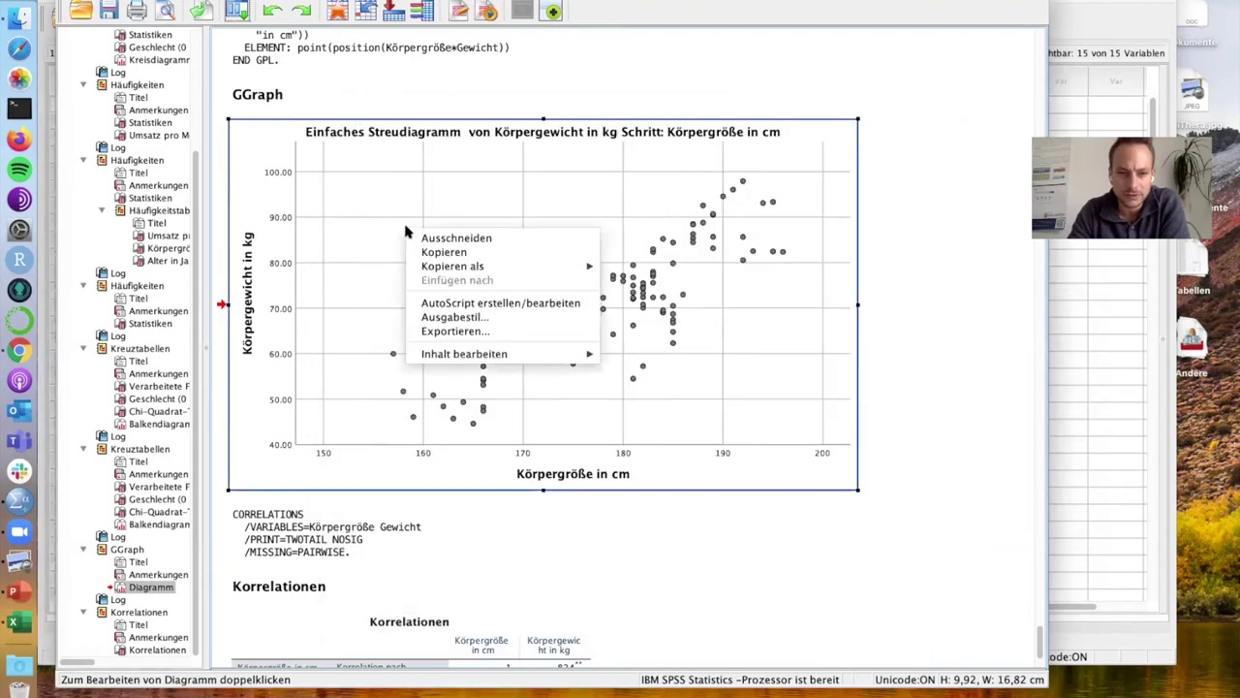
{"action": "left_click", "coordinate": [516, 253]}
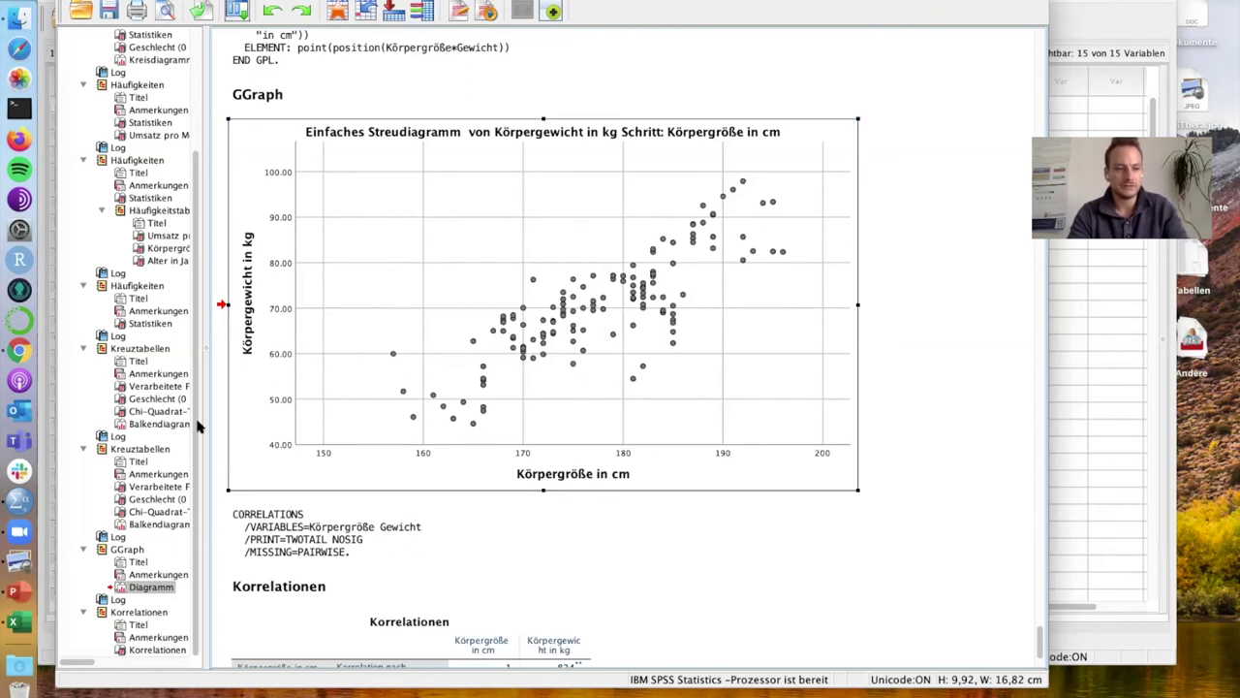
{"action": "key", "text": "super+space"}
{"action": "type", "text": "word"}
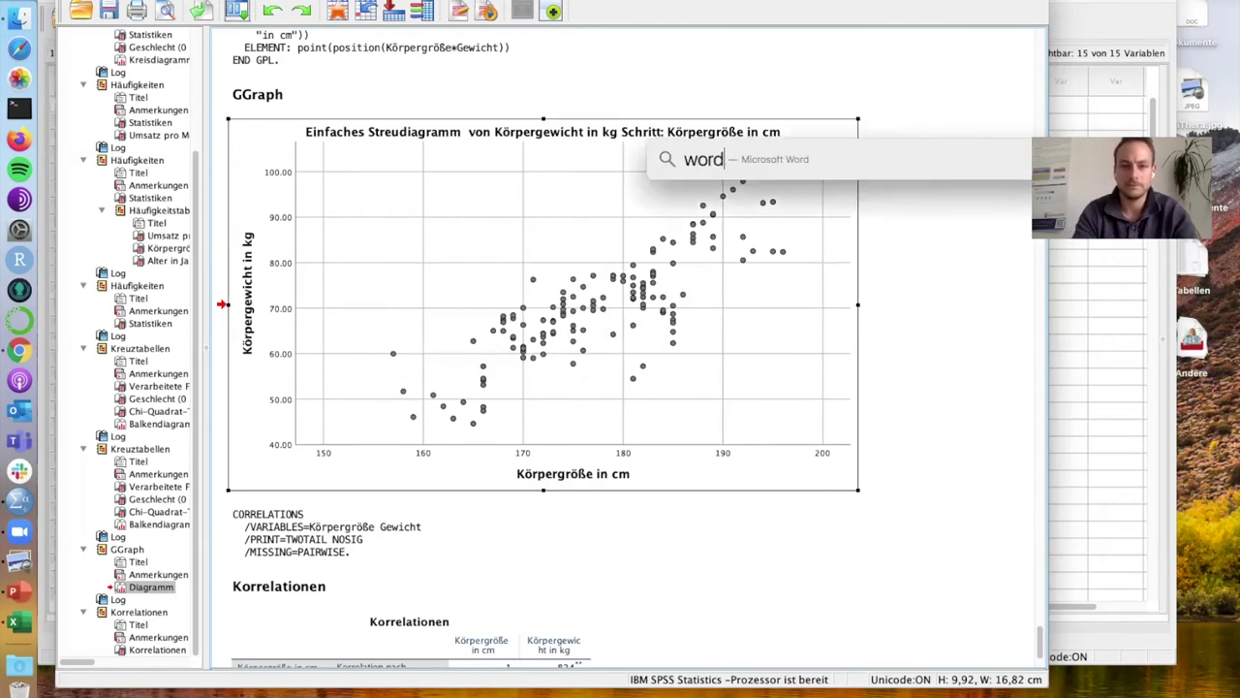
{"action": "key", "text": "Return"}
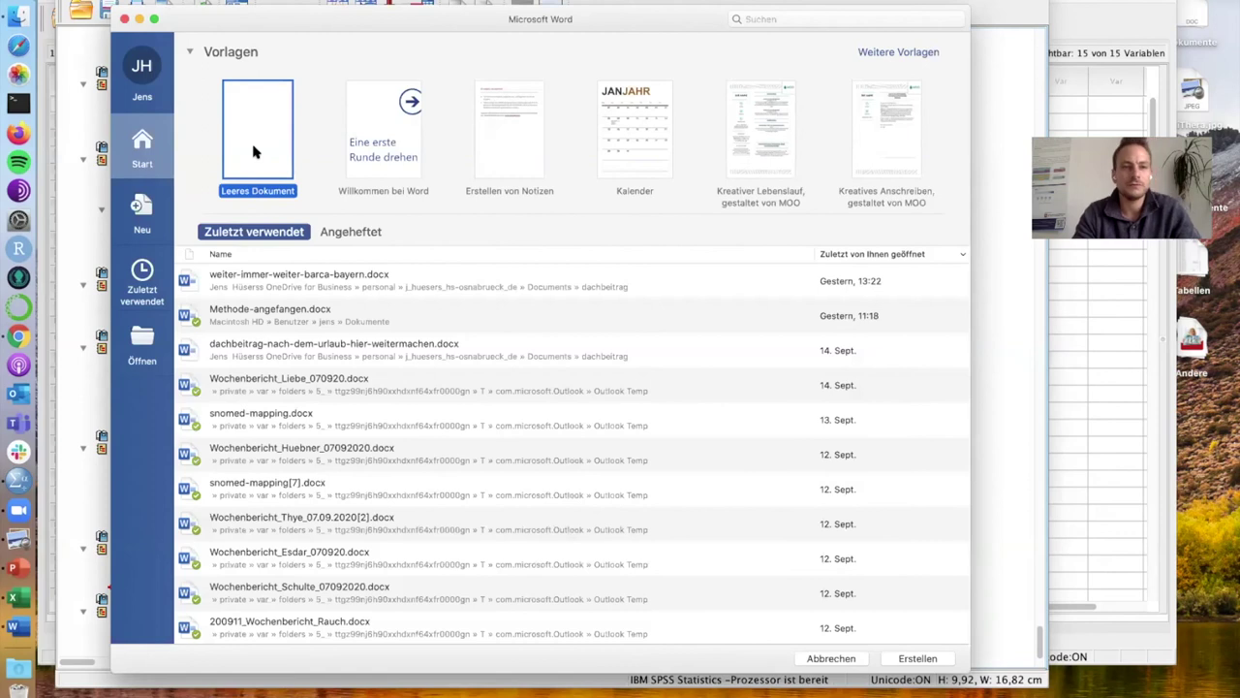
{"action": "key", "text": "Return"}
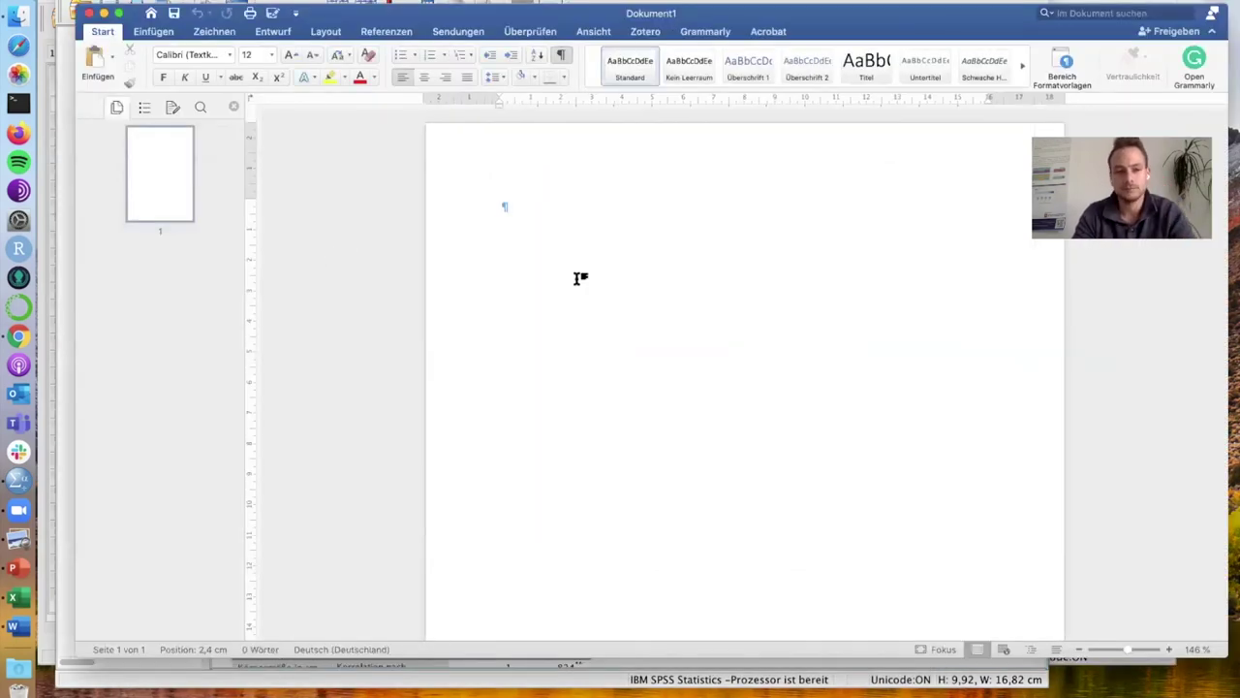
{"action": "key", "text": "super+v"}
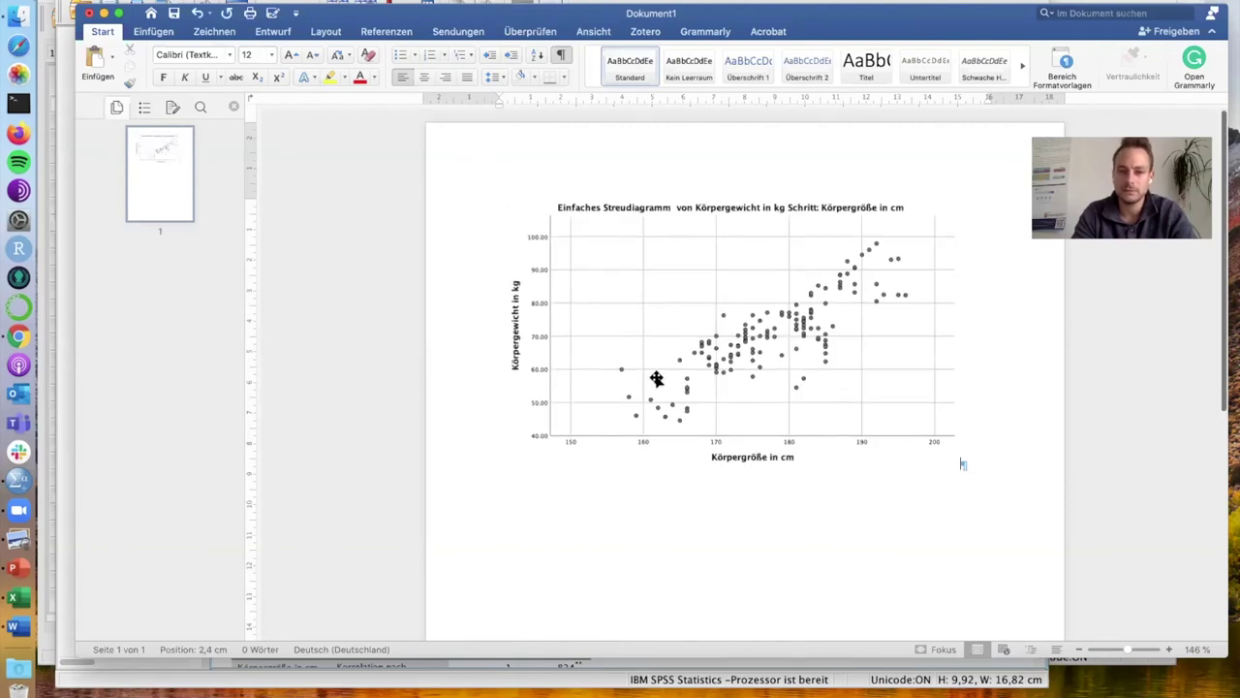
{"action": "left_click", "coordinate": [656, 379]}
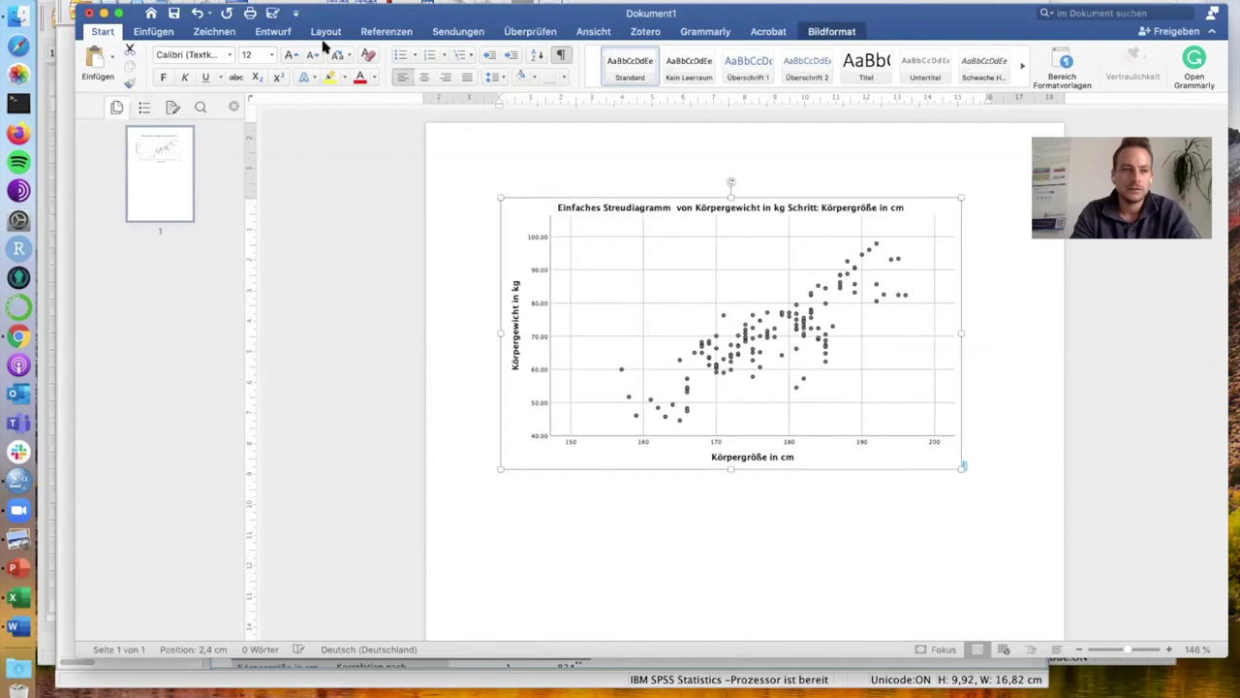
Switch back to SPSS, open the scatterplot in the Diagrammeditor and recolour its data points green
{"action": "key", "text": "super+Tab"}
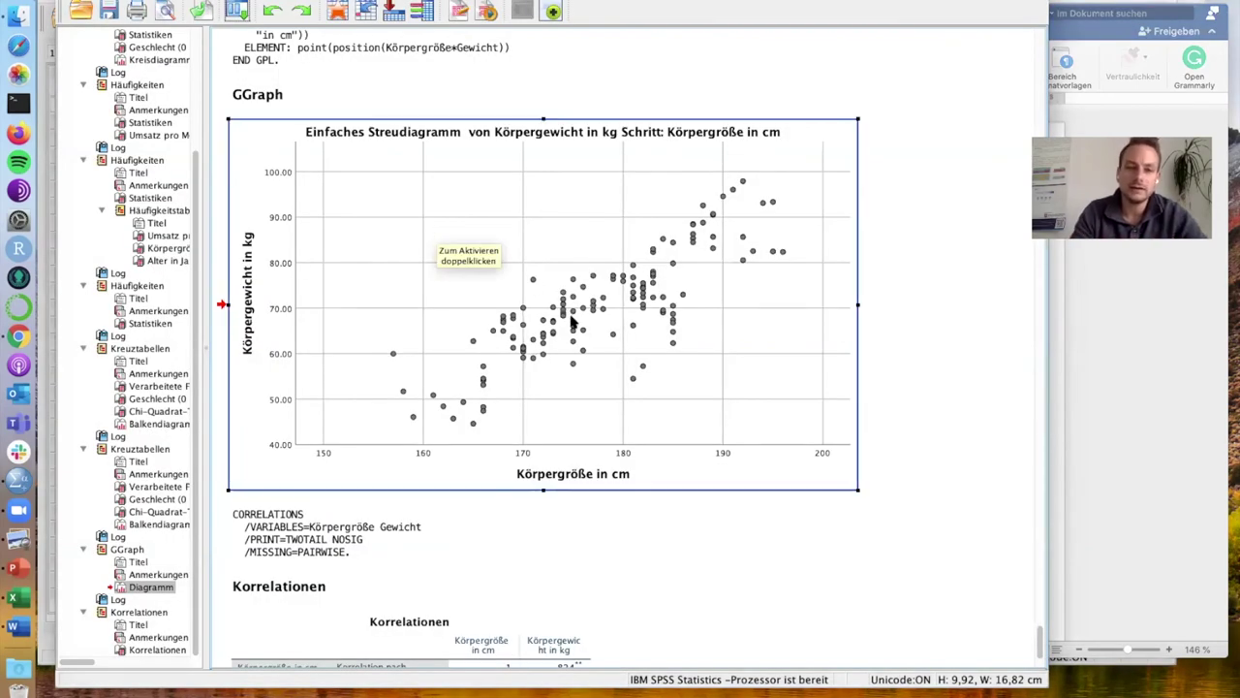
{"action": "double_click", "coordinate": [553, 251]}
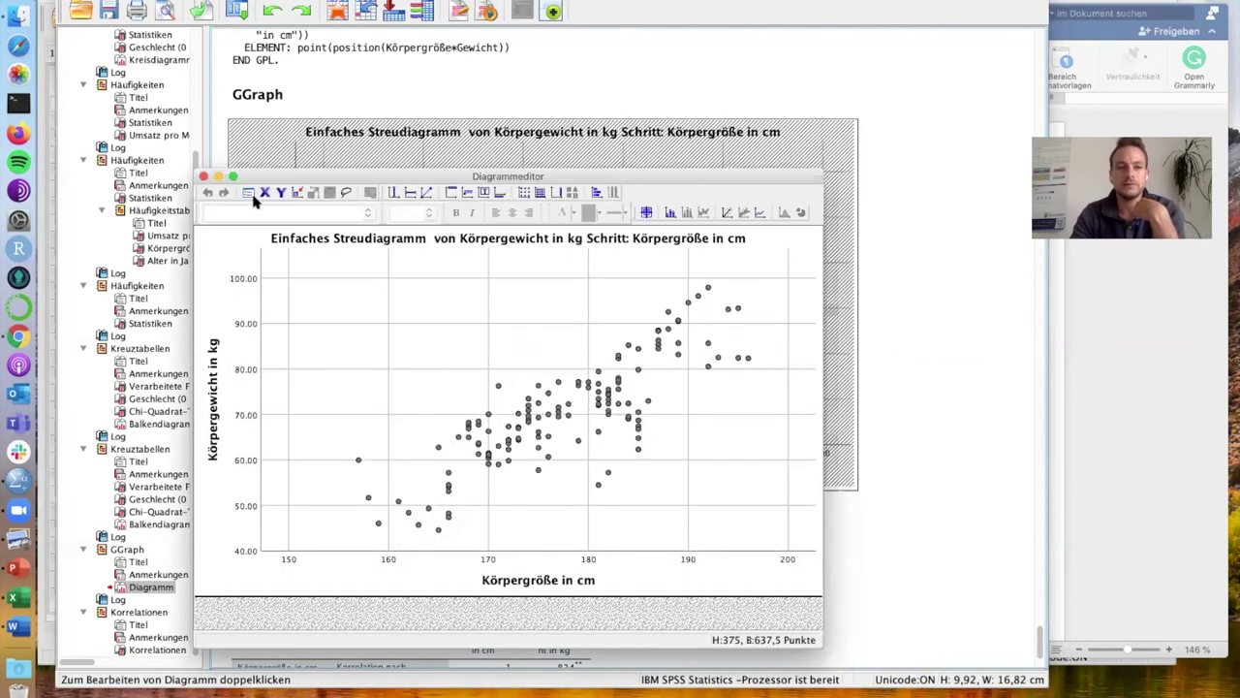
{"action": "left_click", "coordinate": [203, 178]}
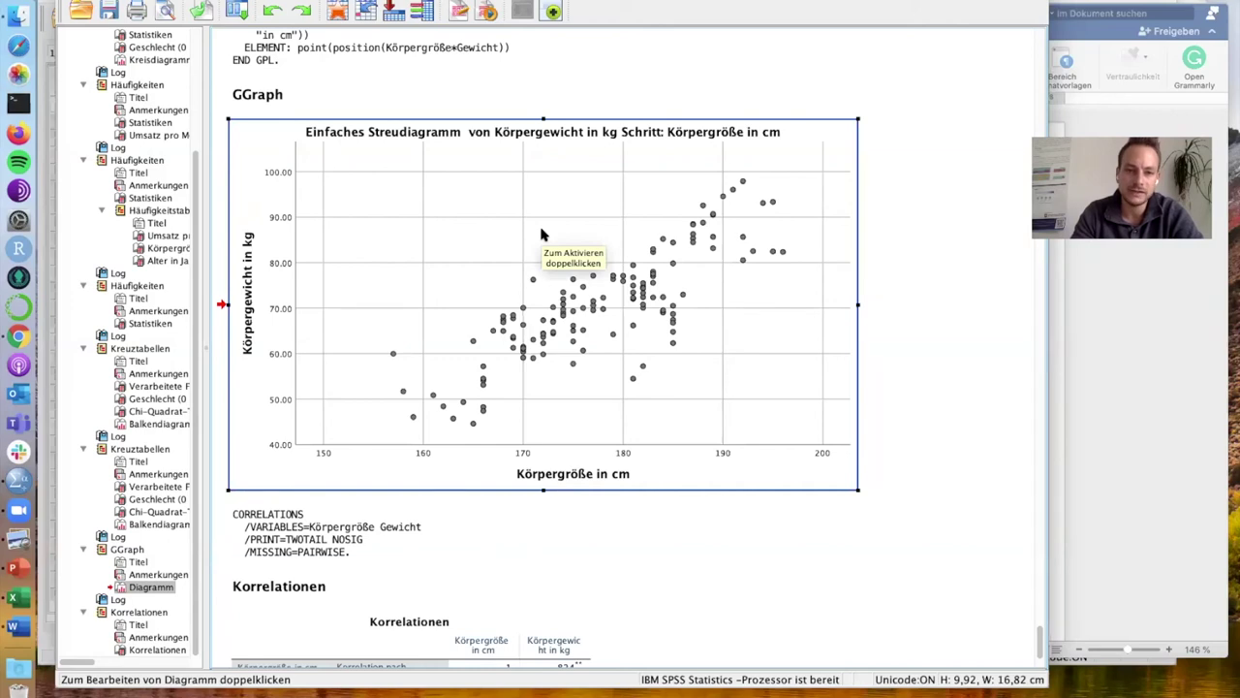
{"action": "double_click", "coordinate": [542, 235]}
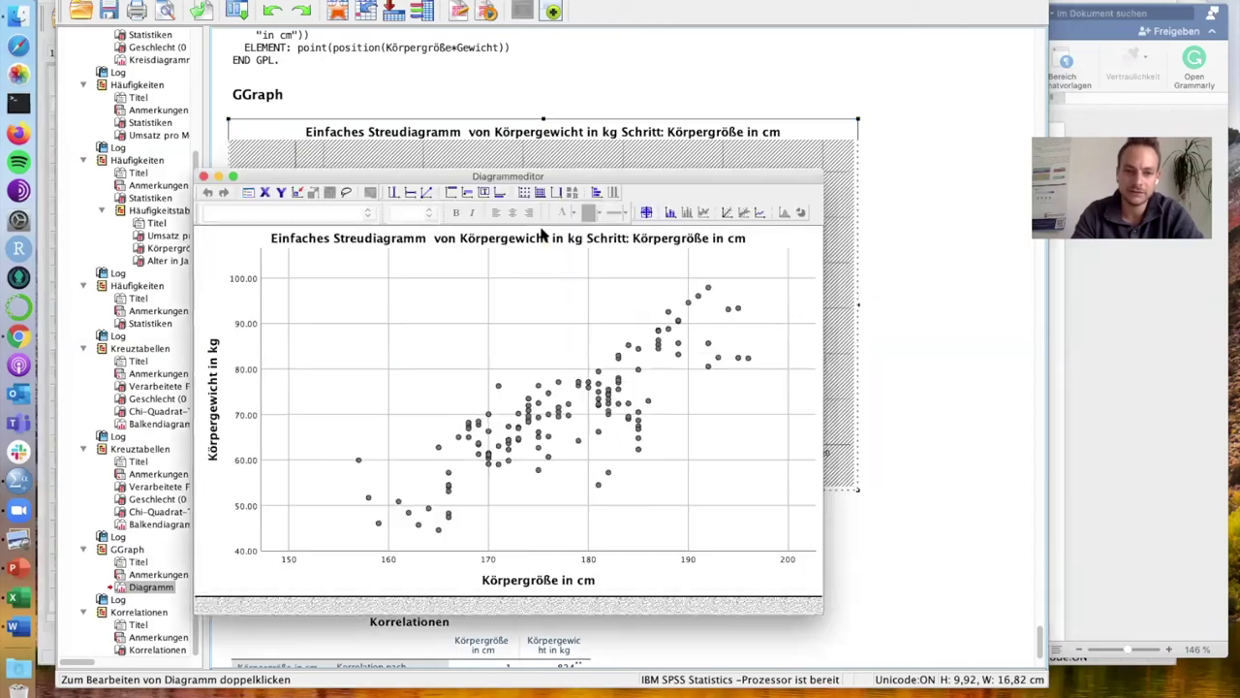
{"action": "double_click", "coordinate": [587, 384]}
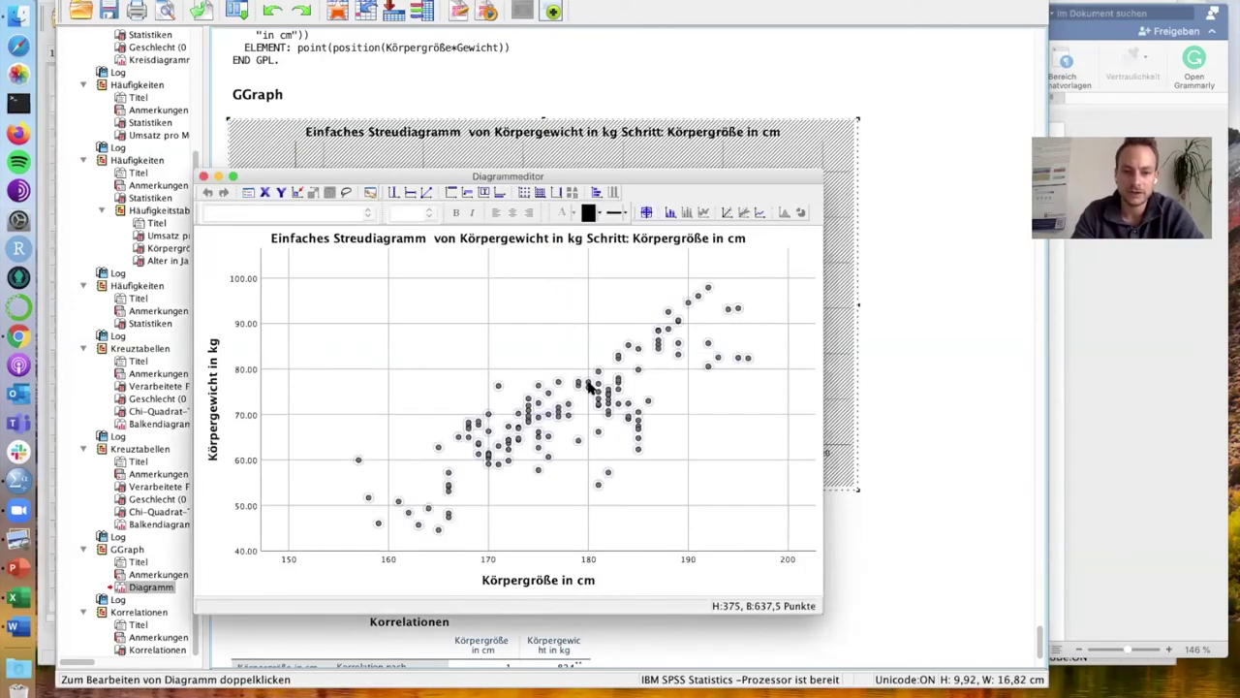
{"action": "left_click", "coordinate": [775, 199]}
{"action": "left_click", "coordinate": [868, 375]}
{"action": "left_click", "coordinate": [782, 375]}
{"action": "left_click", "coordinate": [751, 434]}
{"action": "left_click", "coordinate": [689, 560]}
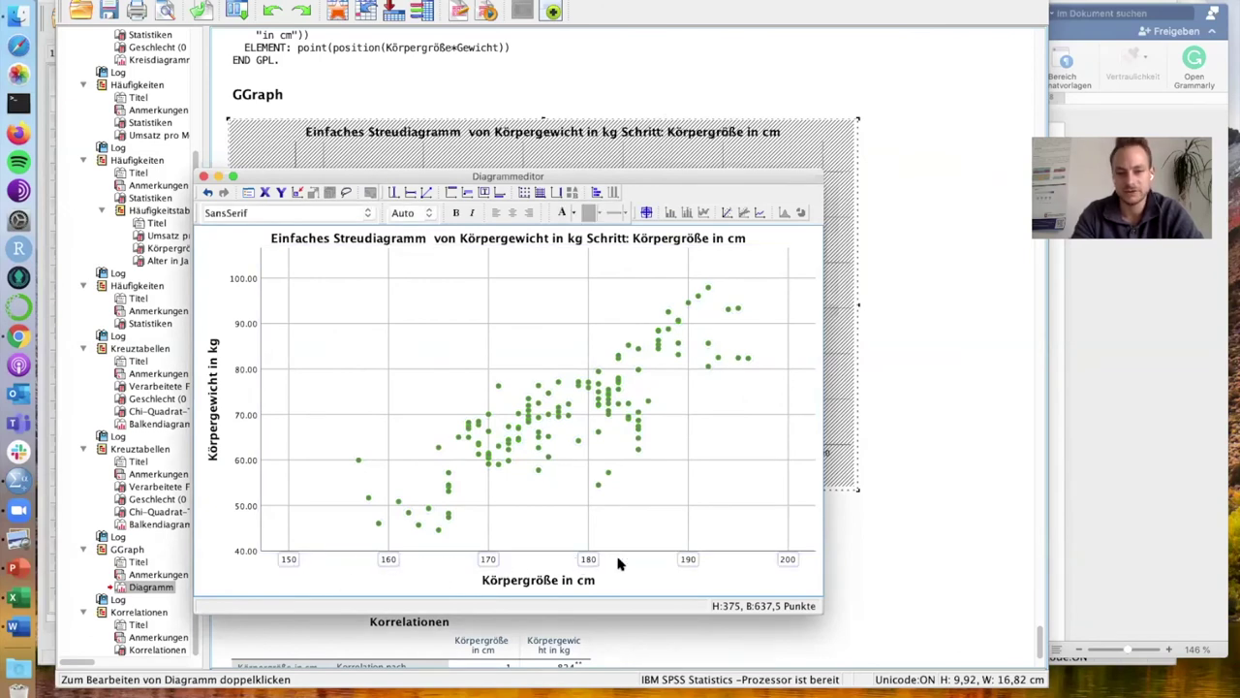
{"action": "double_click", "coordinate": [557, 581]}
{"action": "key", "text": "Escape"}
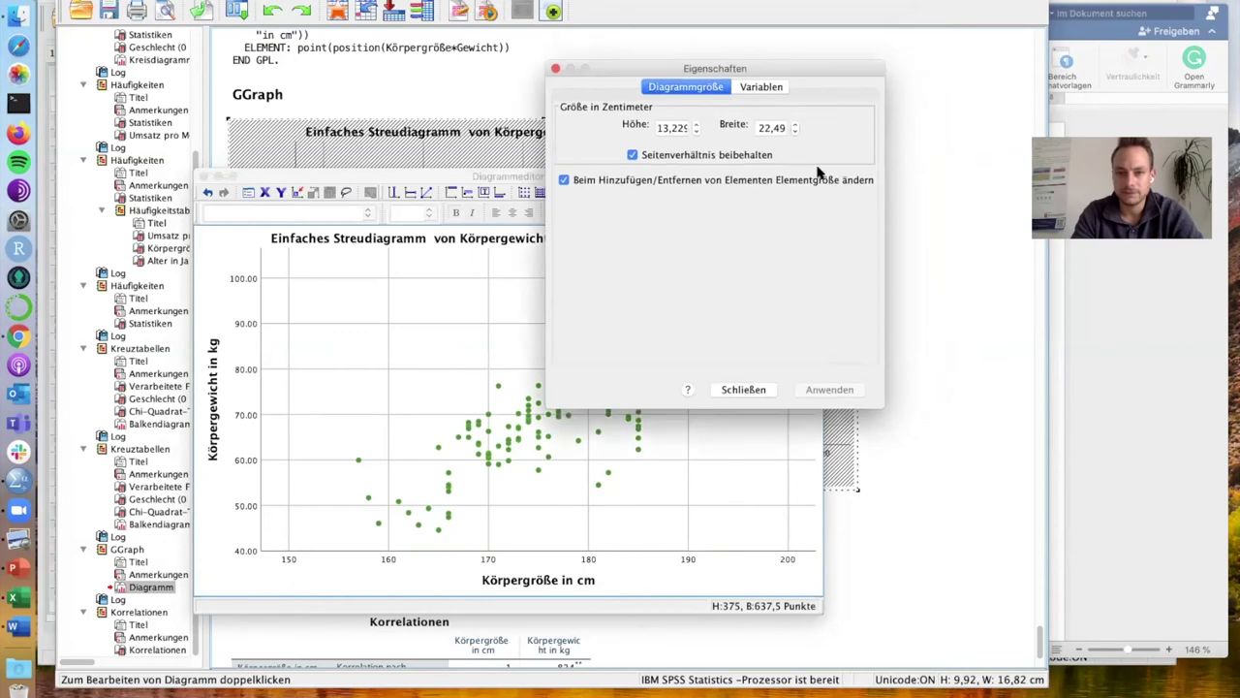
{"action": "left_click", "coordinate": [758, 397]}
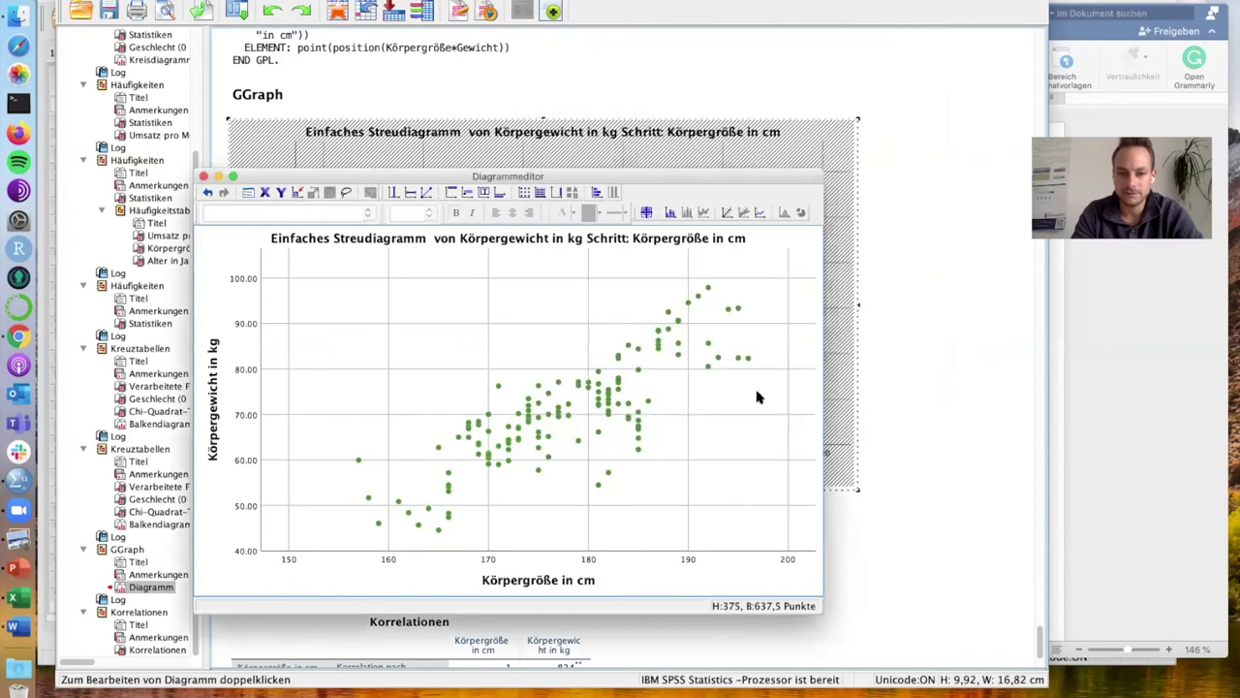
Set the scatterplot's chart height to 10 cm with the aspect ratio kept and apply the new size
{"action": "double_click", "coordinate": [567, 593]}
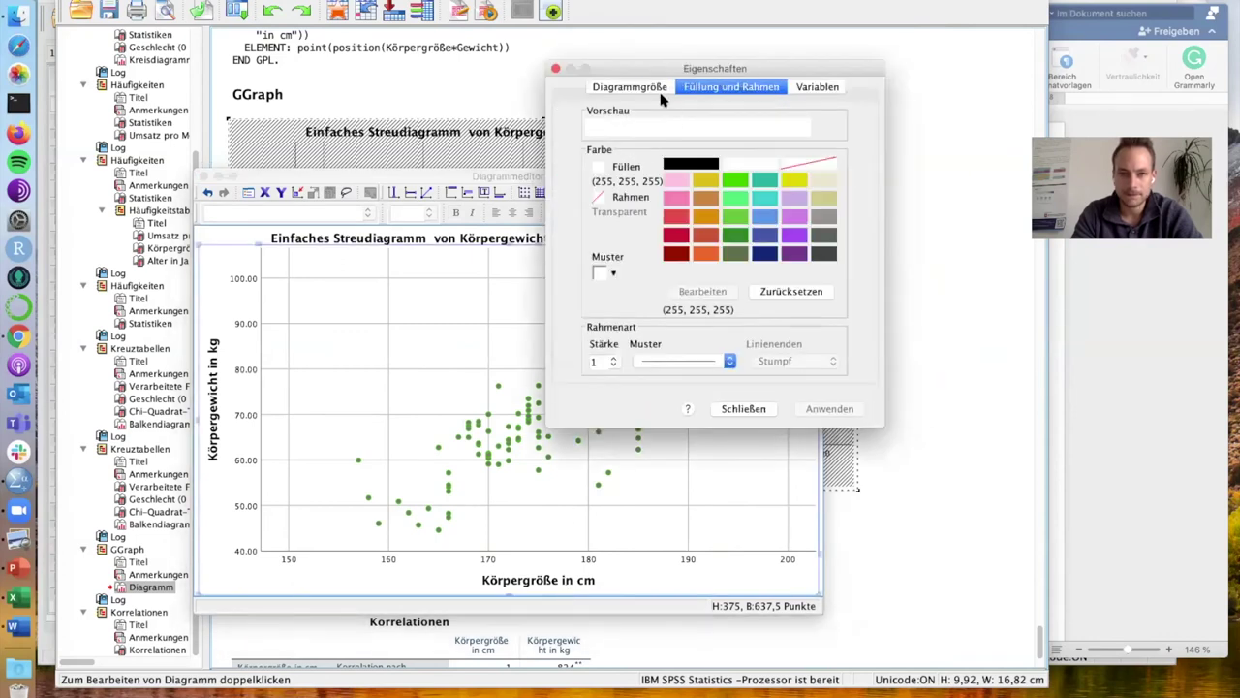
{"action": "left_click", "coordinate": [659, 89]}
{"action": "left_click", "coordinate": [697, 127]}
{"action": "left_click", "coordinate": [696, 127]}
{"action": "double_click", "coordinate": [667, 127]}
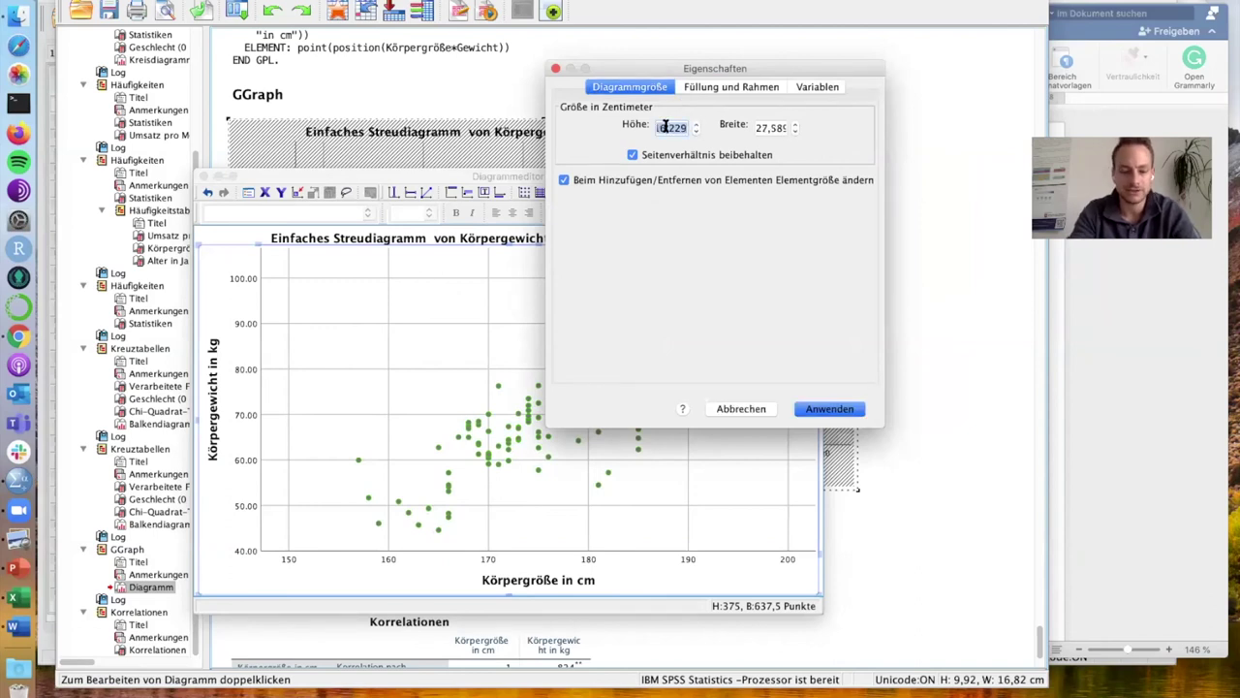
{"action": "type", "text": "10"}
{"action": "double_click", "coordinate": [759, 123]}
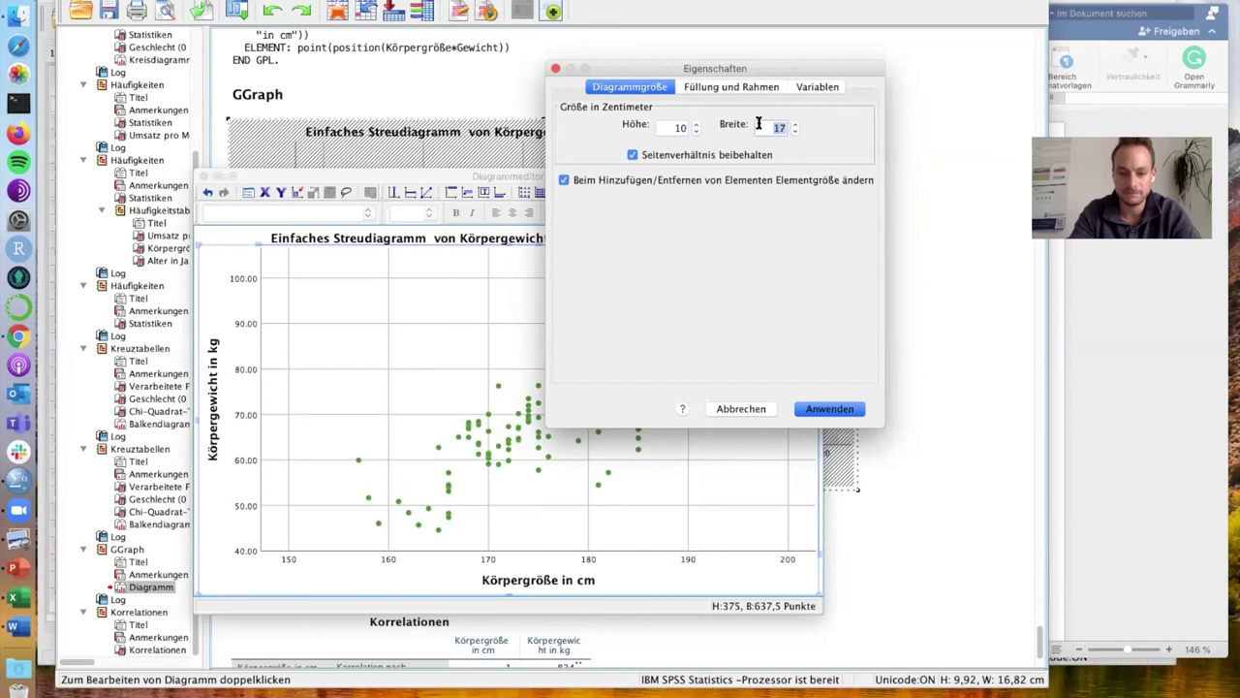
{"action": "left_click", "coordinate": [818, 411]}
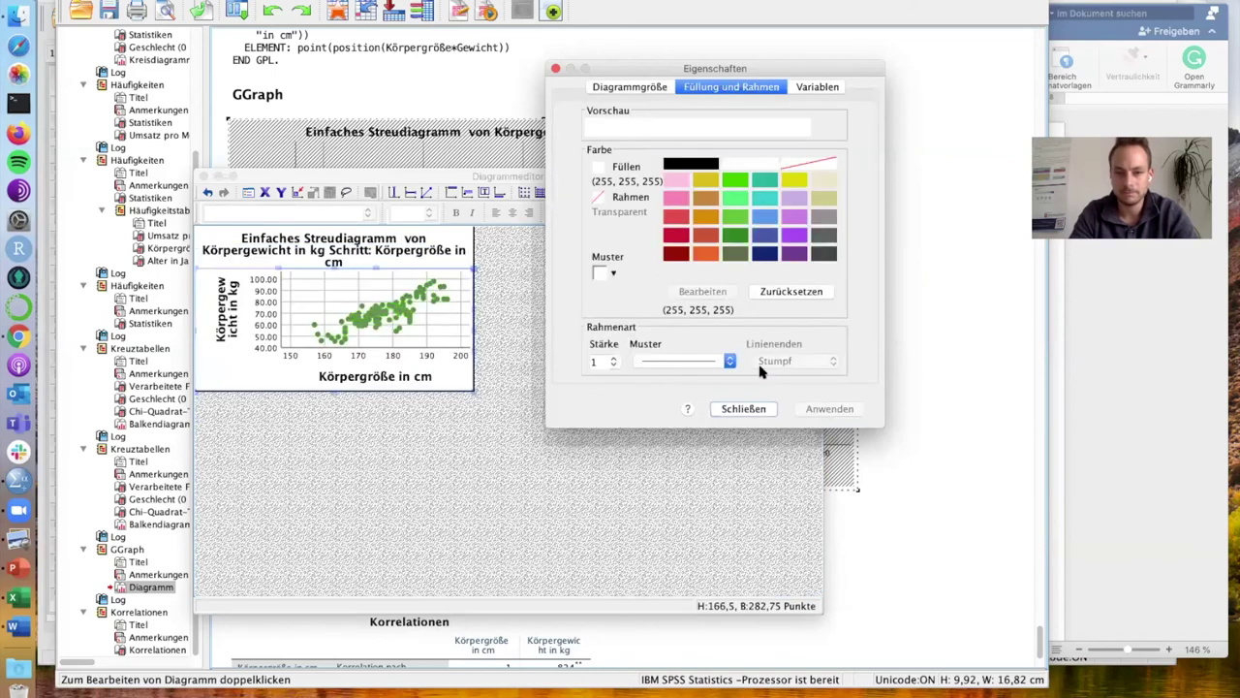
Close the chart properties, try to enlarge the chart from its lower corner, and close the Diagrammeditor
{"action": "left_click", "coordinate": [556, 69]}
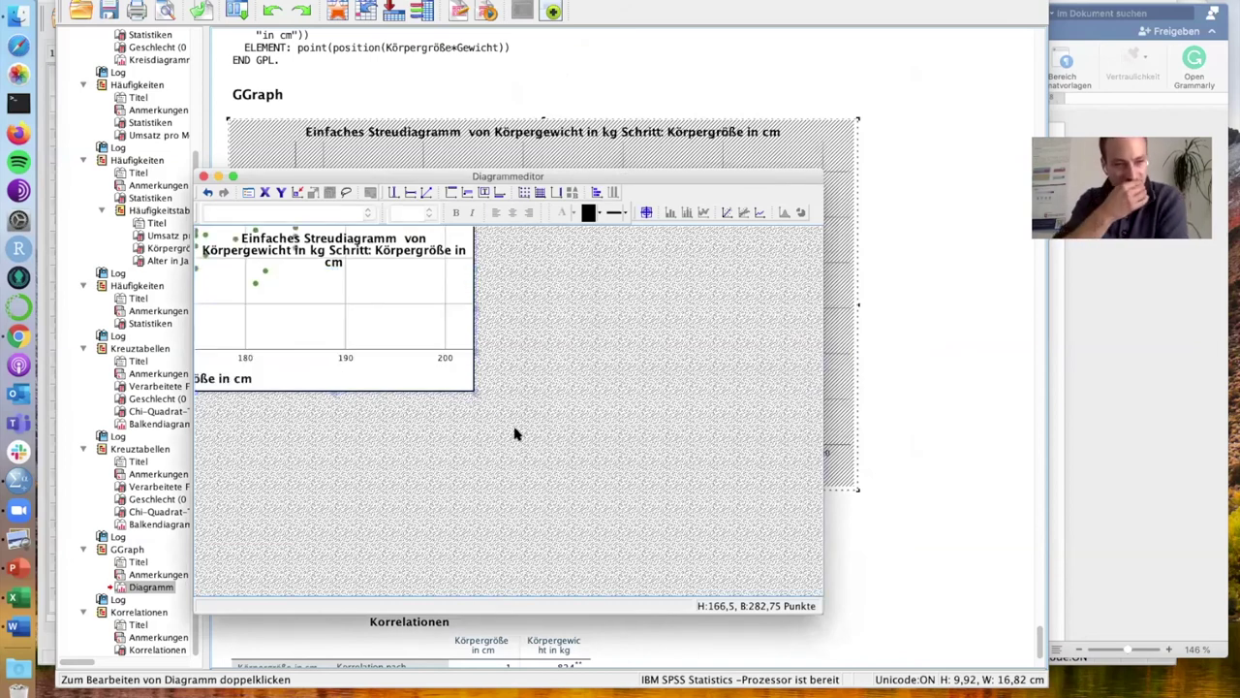
{"action": "left_click_drag", "start_coordinate": [474, 399], "coordinate": [602, 468]}
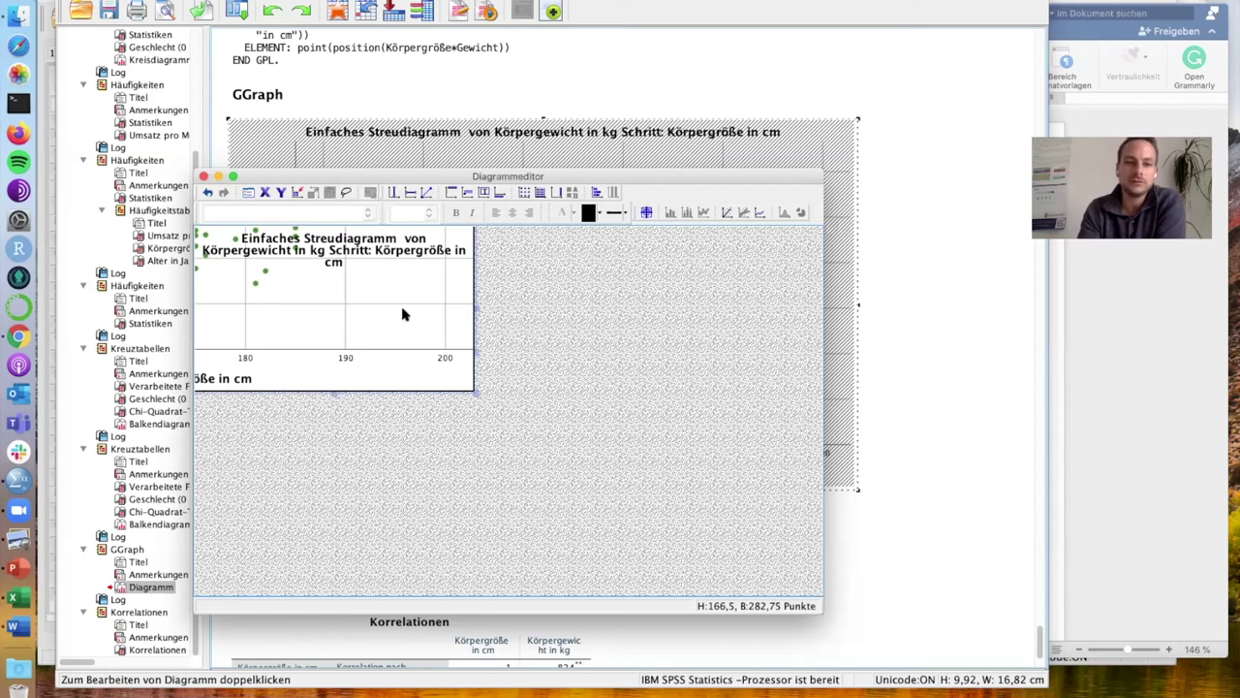
{"action": "left_click", "coordinate": [203, 178]}
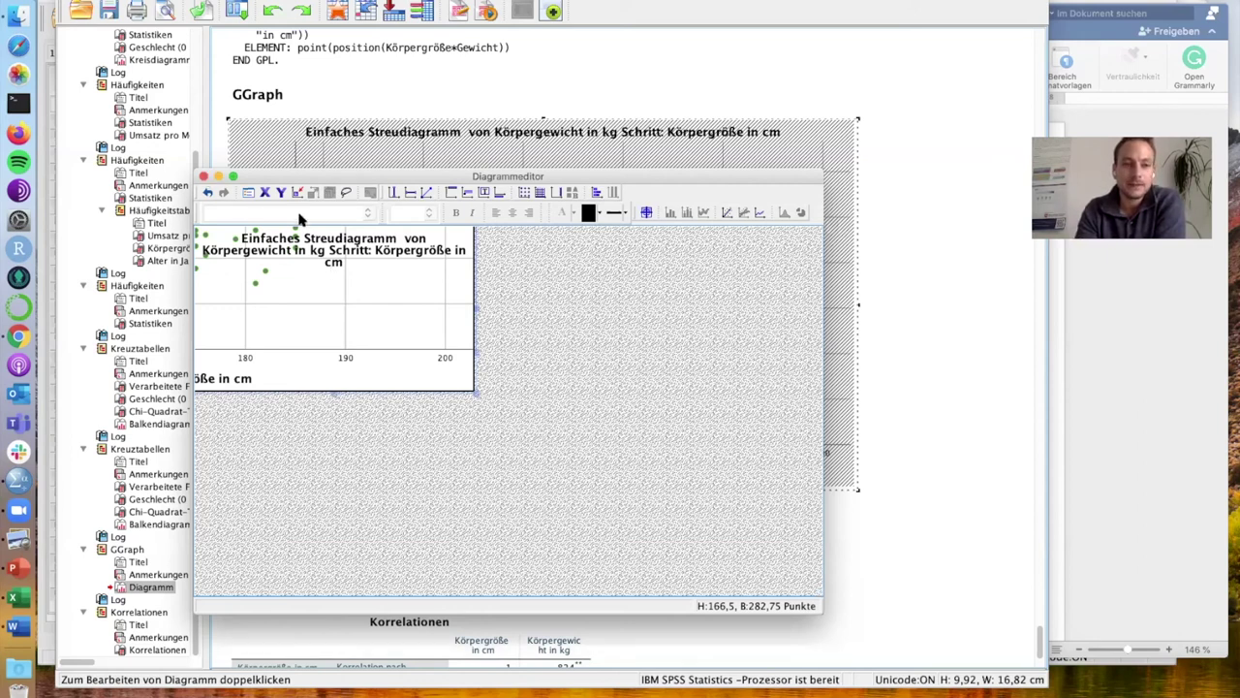
Copy the Korrelationen table from the output, switch to Microsoft Word and paste it below the scatterplot
{"action": "left_click", "coordinate": [454, 533]}
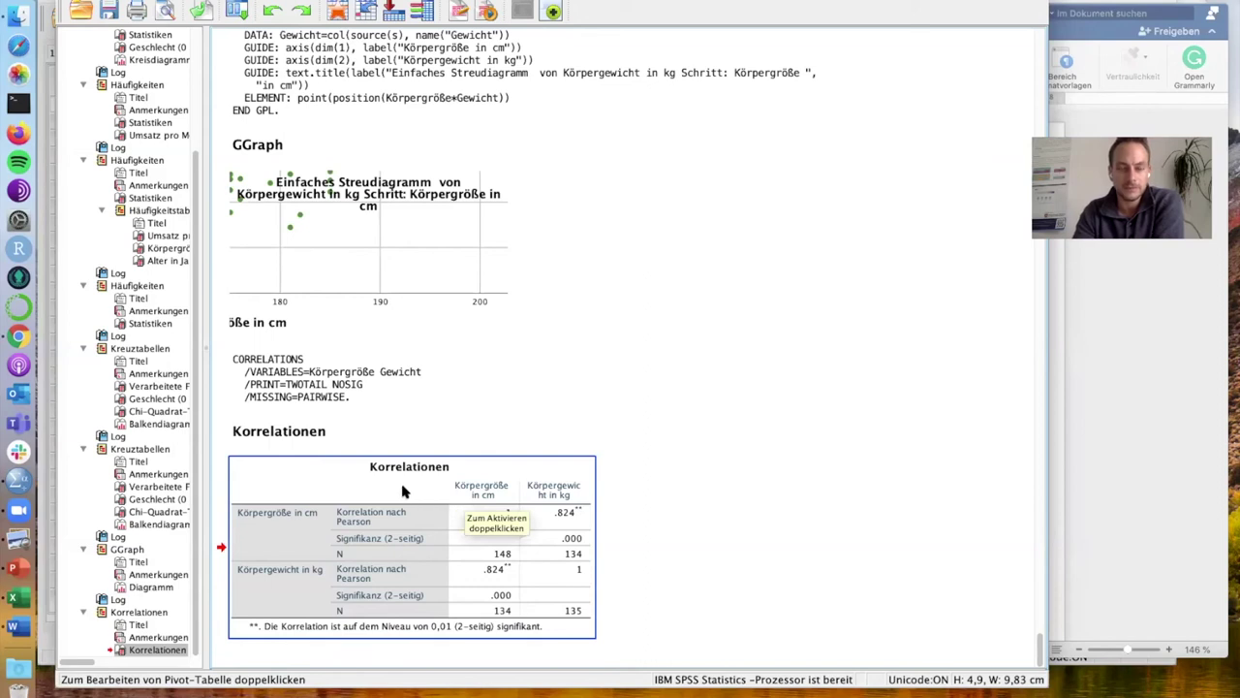
{"action": "right_click", "coordinate": [404, 490]}
{"action": "left_click", "coordinate": [443, 512]}
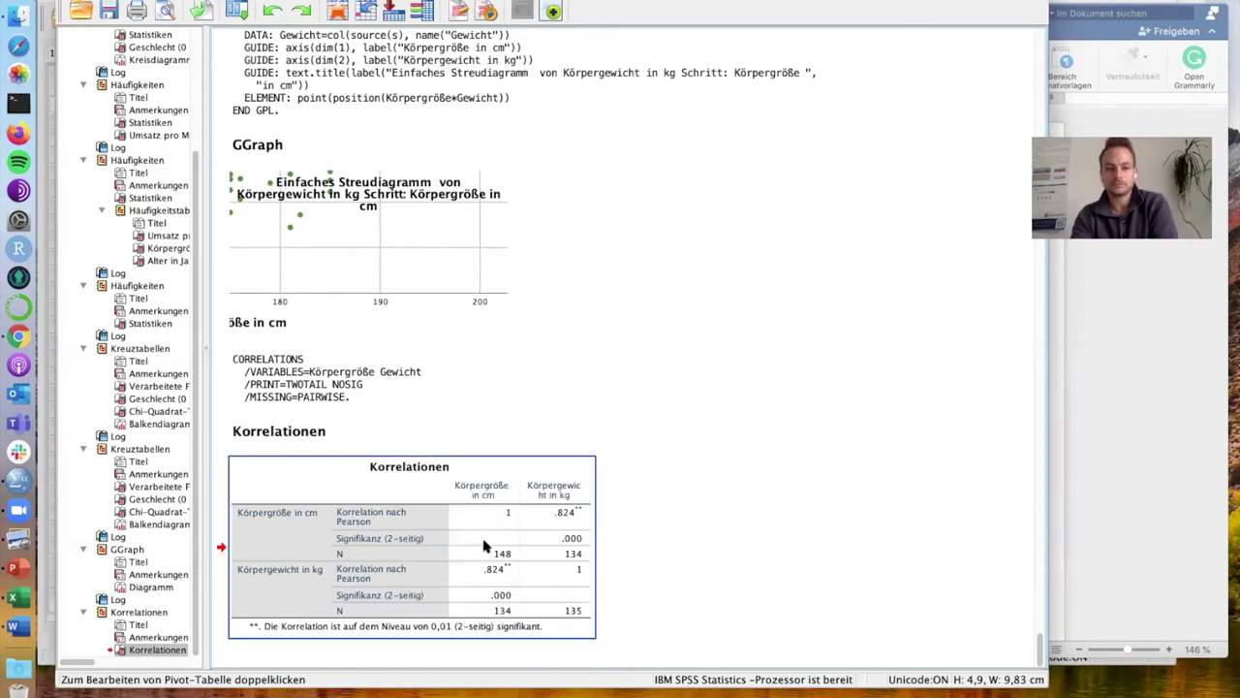
{"action": "left_click", "coordinate": [1089, 40]}
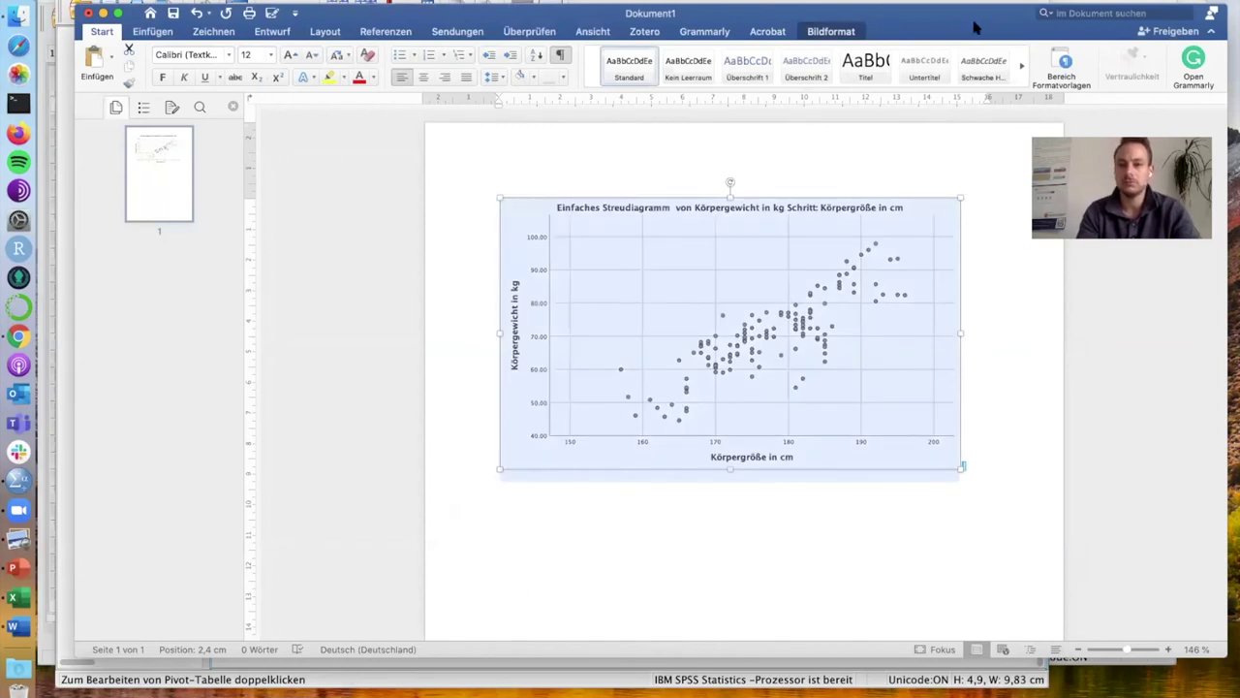
{"action": "left_click_drag", "start_coordinate": [978, 29], "coordinate": [791, 37]}
{"action": "left_click", "coordinate": [766, 472]}
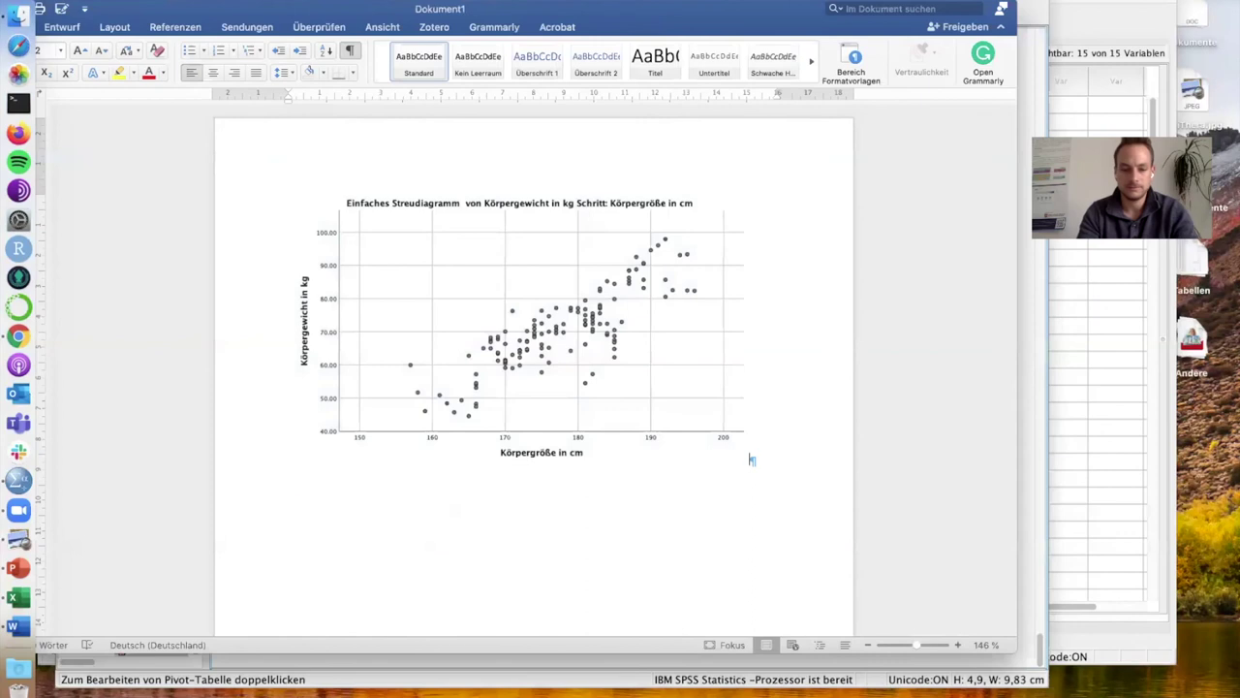
{"action": "type", "text": "Korrelationen\t\t \t\tKörpergröße in cm\tKörpergewicht in kg Körpergröße in cm\tKorrelation nach Pearson\t1\t.824** \tSignifikanz (2-seitig)\t\t.000 \tN\t148\t134 Körpergewicht in kg\tKorrelation nach Pearson\t.824**\t1 \tSignifikanz (2-seitig)\t.000\t \tN\t134\t135 ** Die Korrelation ist auf dem Niveau von 0,01 (2-seitig) signifikant."}
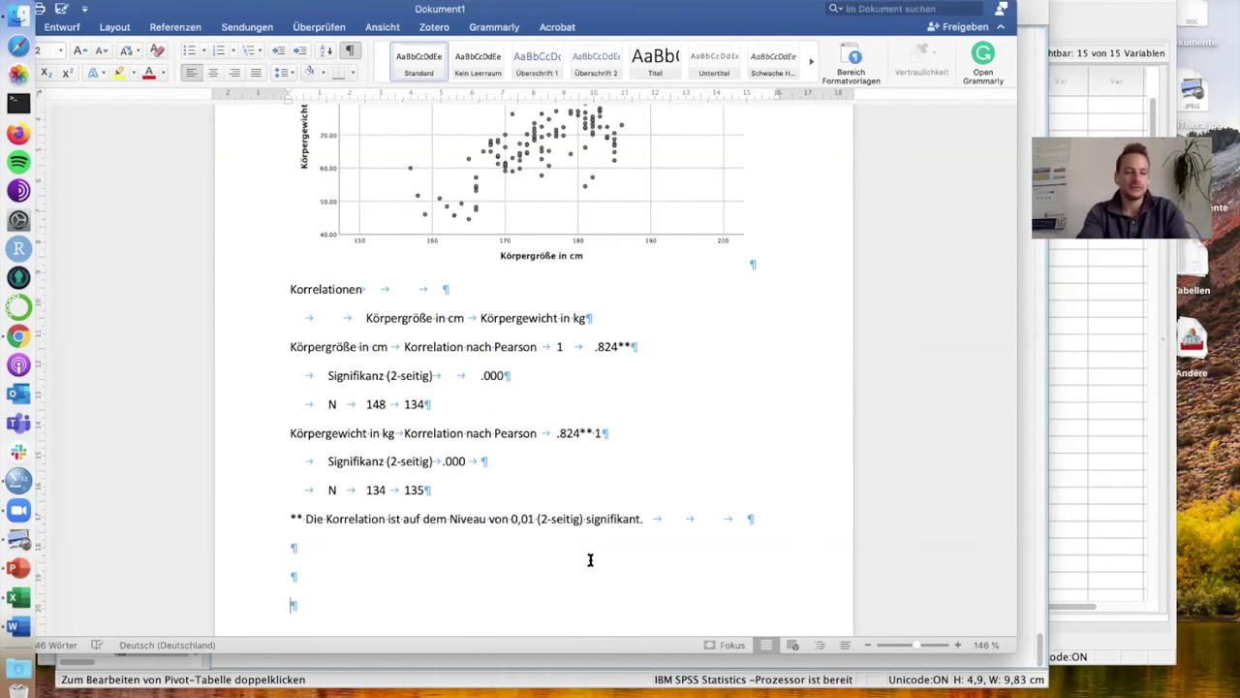
Open Microsoft Excel with a blank workbook and paste the copied Korrelationen table at cell C6
{"action": "left_click", "coordinate": [18, 597]}
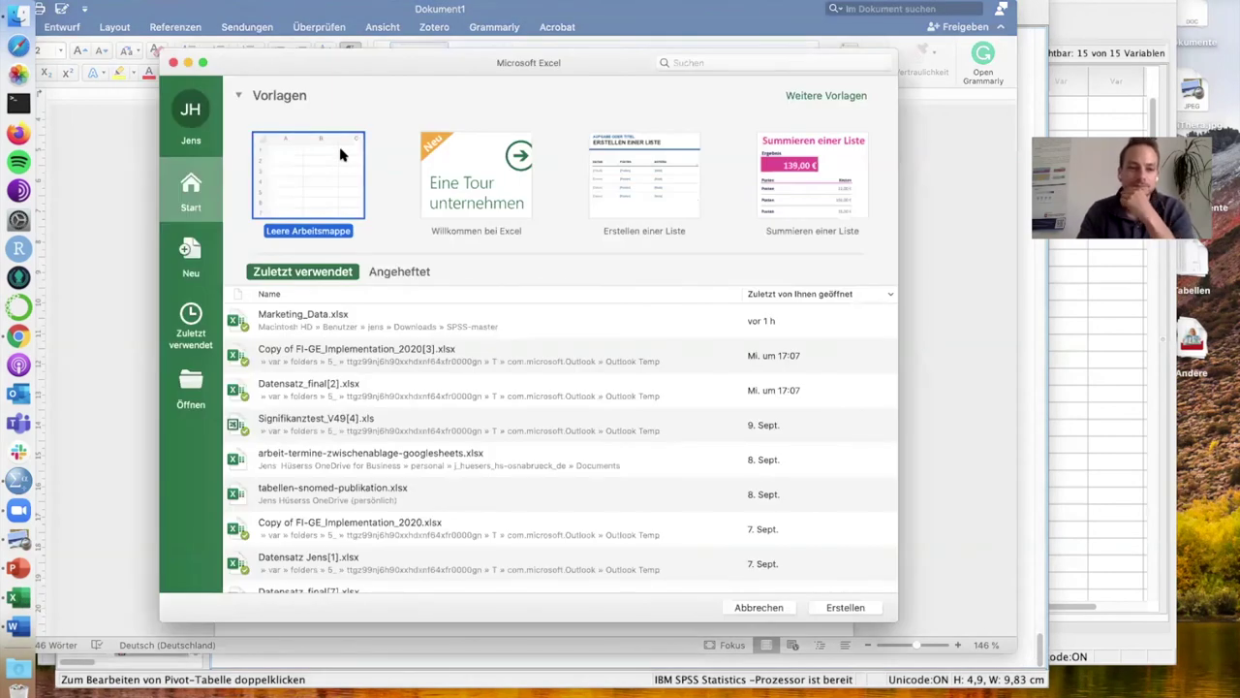
{"action": "double_click", "coordinate": [340, 155]}
{"action": "left_click", "coordinate": [254, 213]}
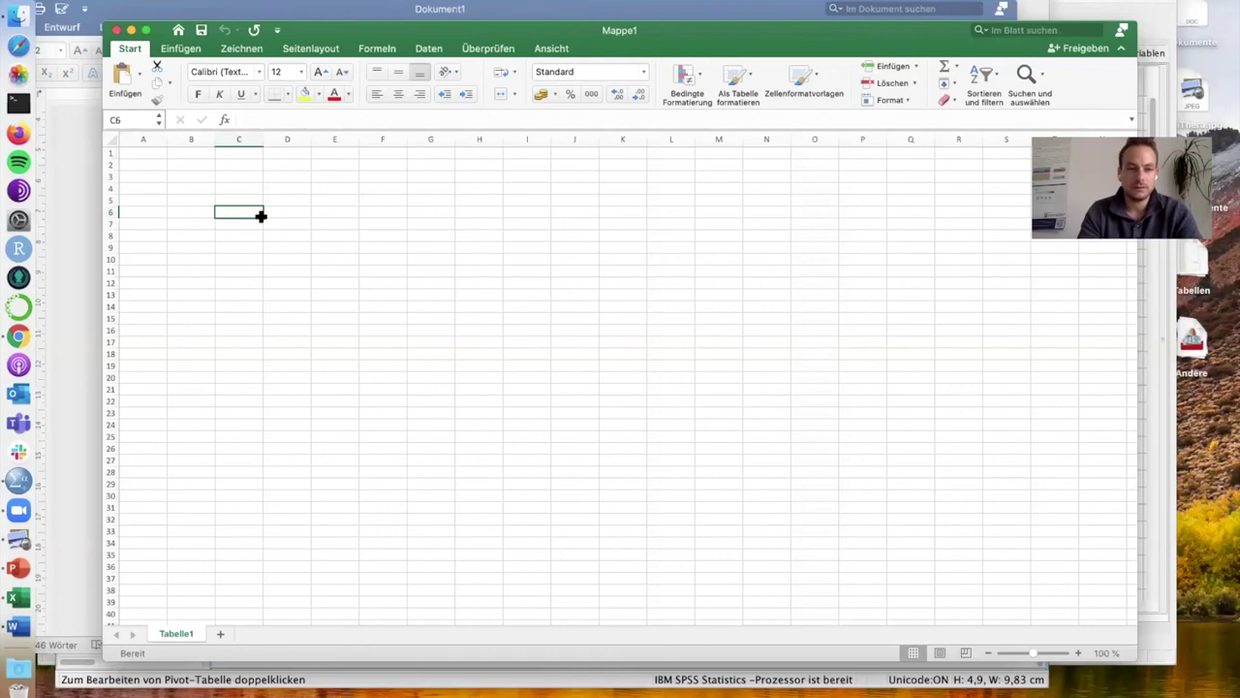
{"action": "type", "text": "Korrelationen \t\tKörpergröße\tKörpergewicht in kg Körpergröße\tKorrelation n\t1\t.824** \tSignifikanz (2-seitig)\t\t.000 \tN\t148\t134 Körpergewic\tKorrelation n\t.824**\t1 \tSignifikanz (\t.000 \tN\t134\t135 ** Die Korrelation ist auf dem Niveau von 0,01 (2-seitig) signifikant."}
{"action": "left_click", "coordinate": [479, 274]}
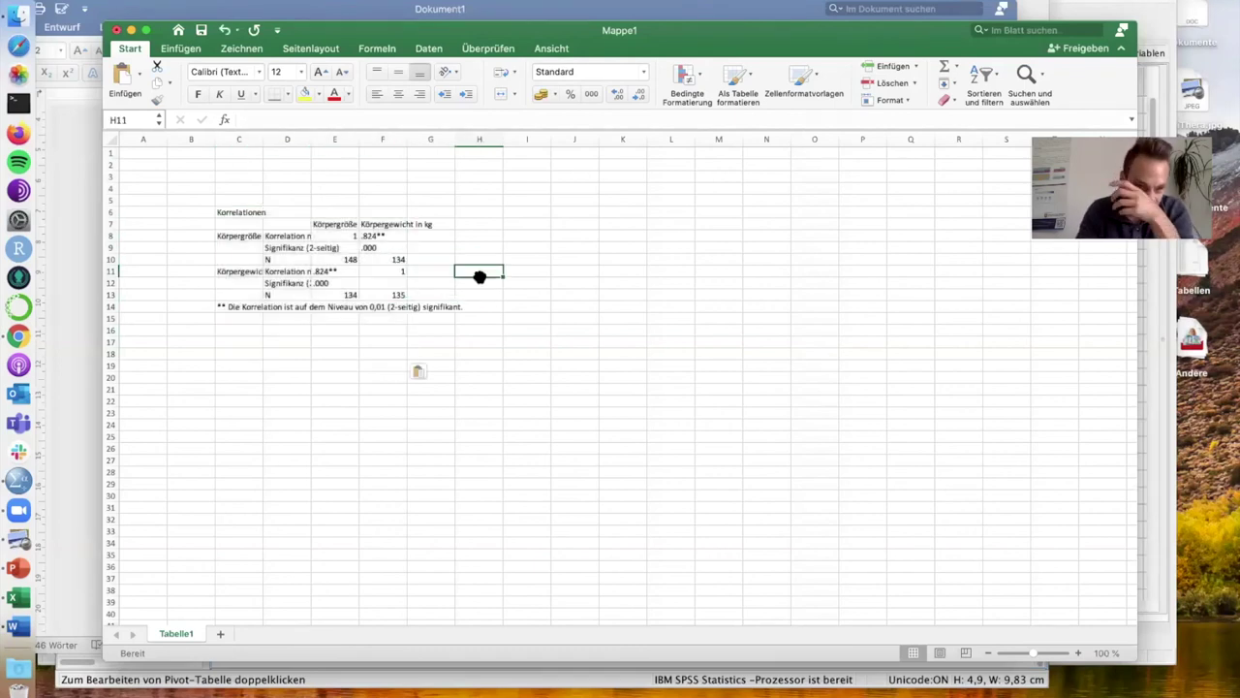
Switch back to the SPSS output window containing the Korrelationen table
{"action": "key", "text": "super+Tab"}
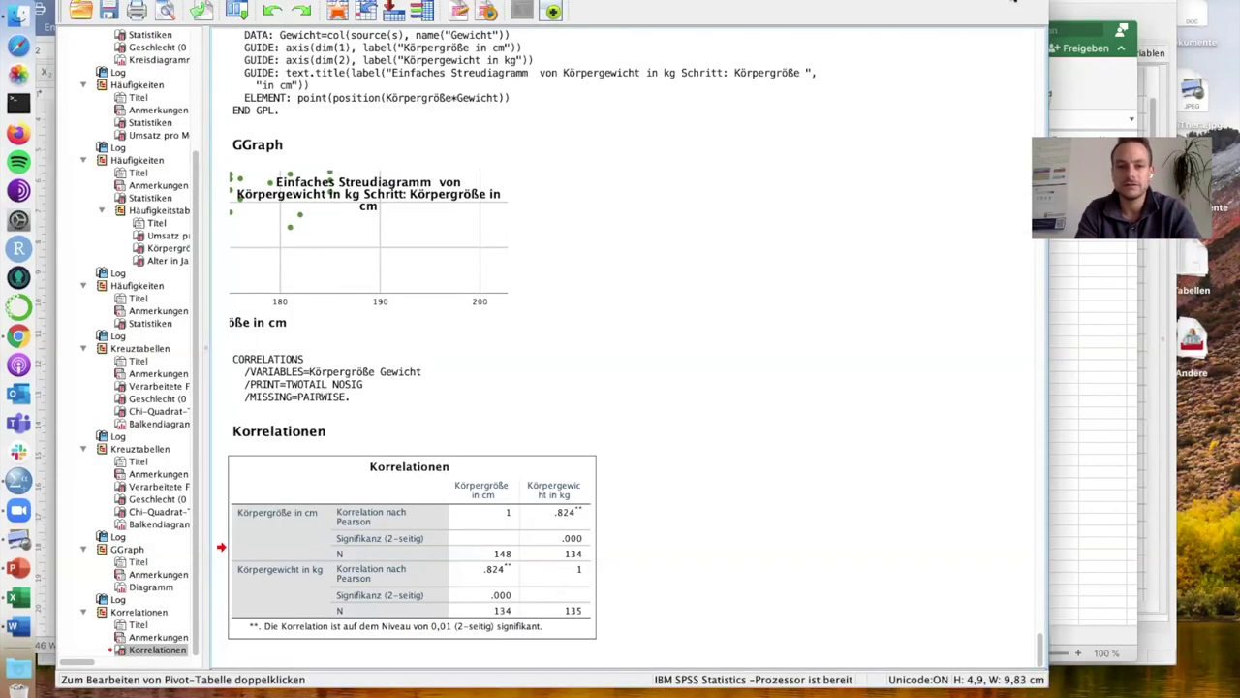
{"action": "key", "text": "ctrl+Up"}
{"action": "left_click", "coordinate": [513, 374]}
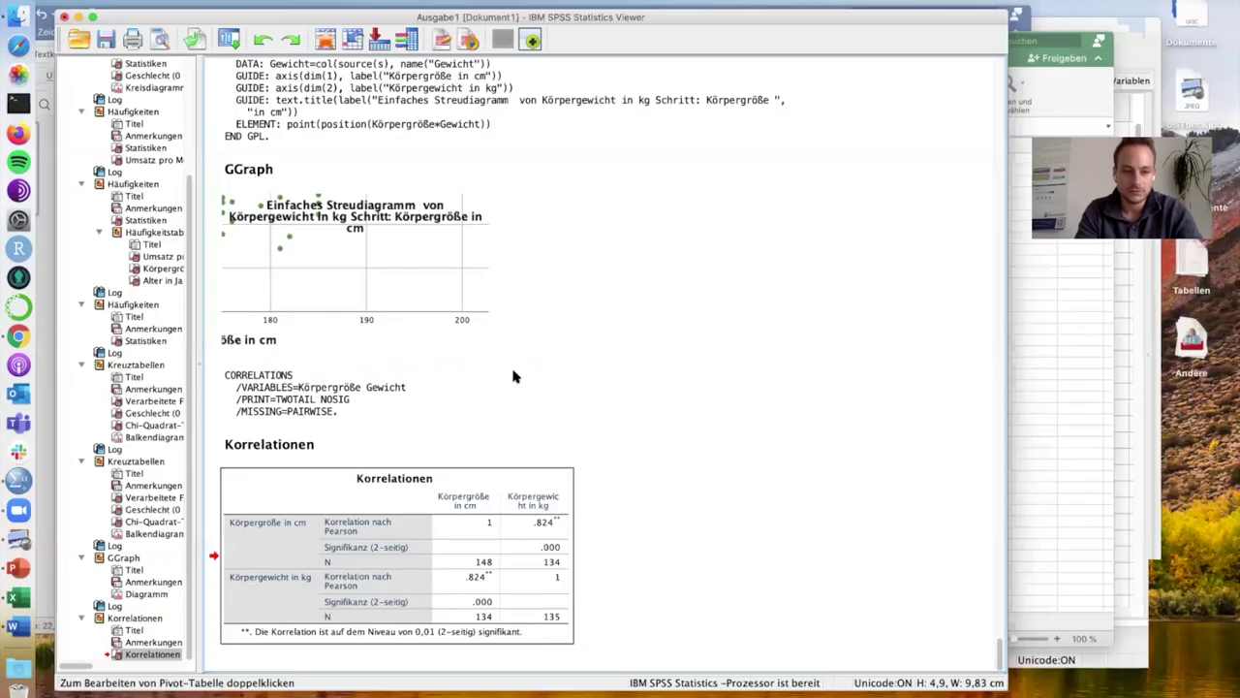
{"action": "right_click", "coordinate": [337, 469]}
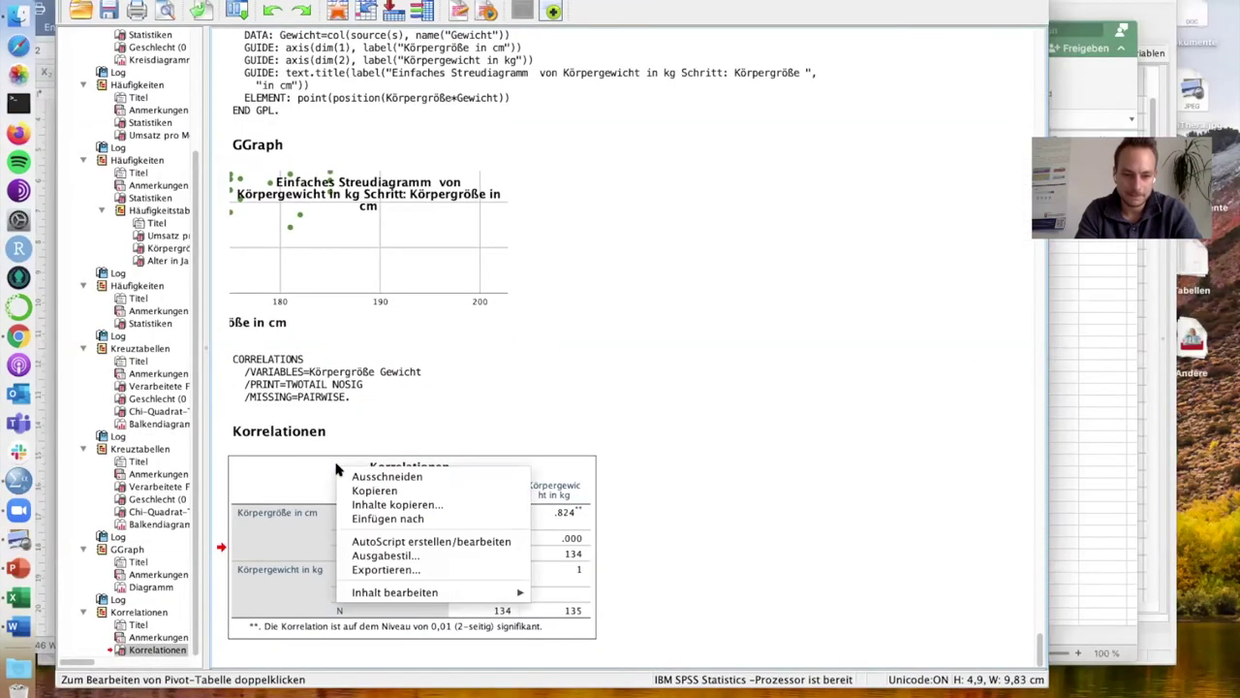
{"action": "left_click", "coordinate": [380, 506]}
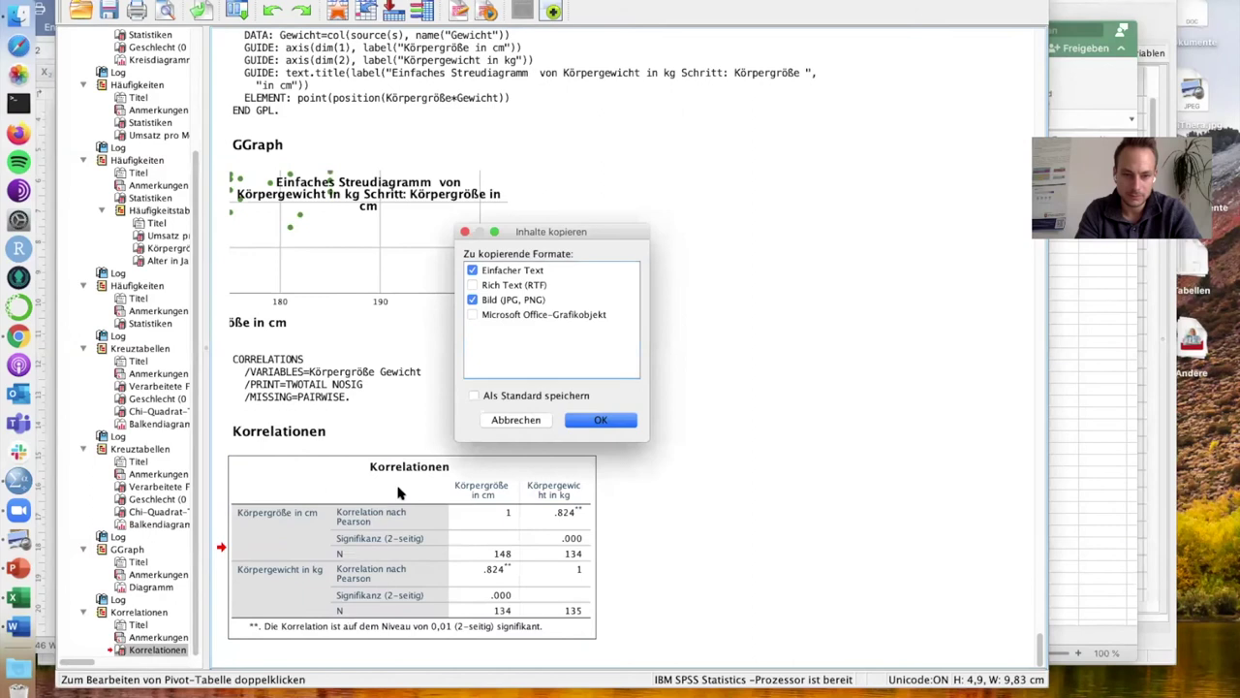
{"action": "left_click", "coordinate": [516, 316]}
{"action": "left_click", "coordinate": [532, 420]}
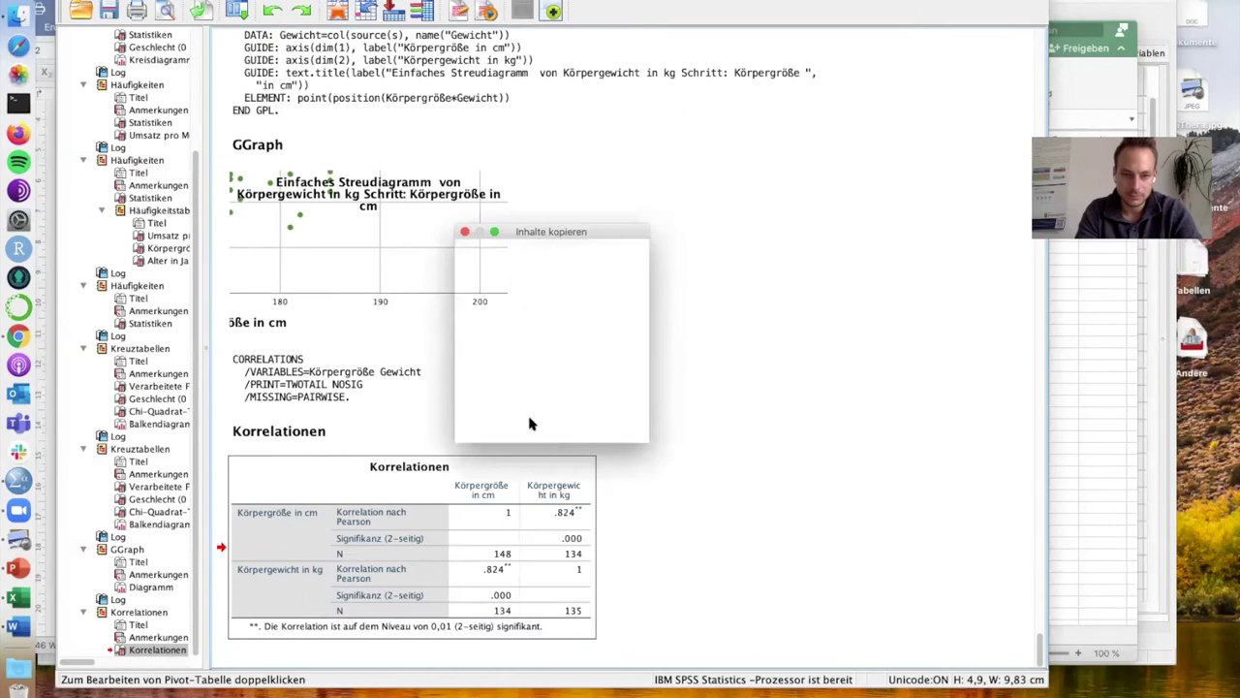
Copy the Korrelationen table again into the Excel sheet at cell C22 and widen columns D to F to fit their text
{"action": "right_click", "coordinate": [343, 482]}
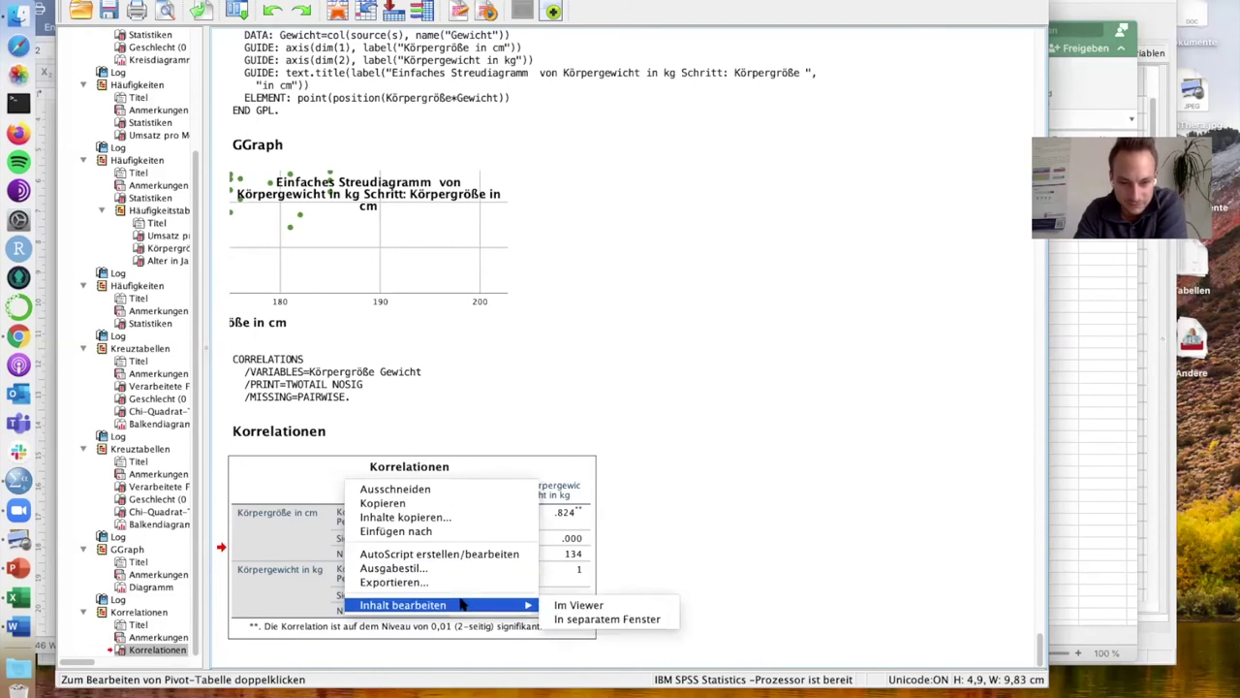
{"action": "left_click", "coordinate": [424, 503]}
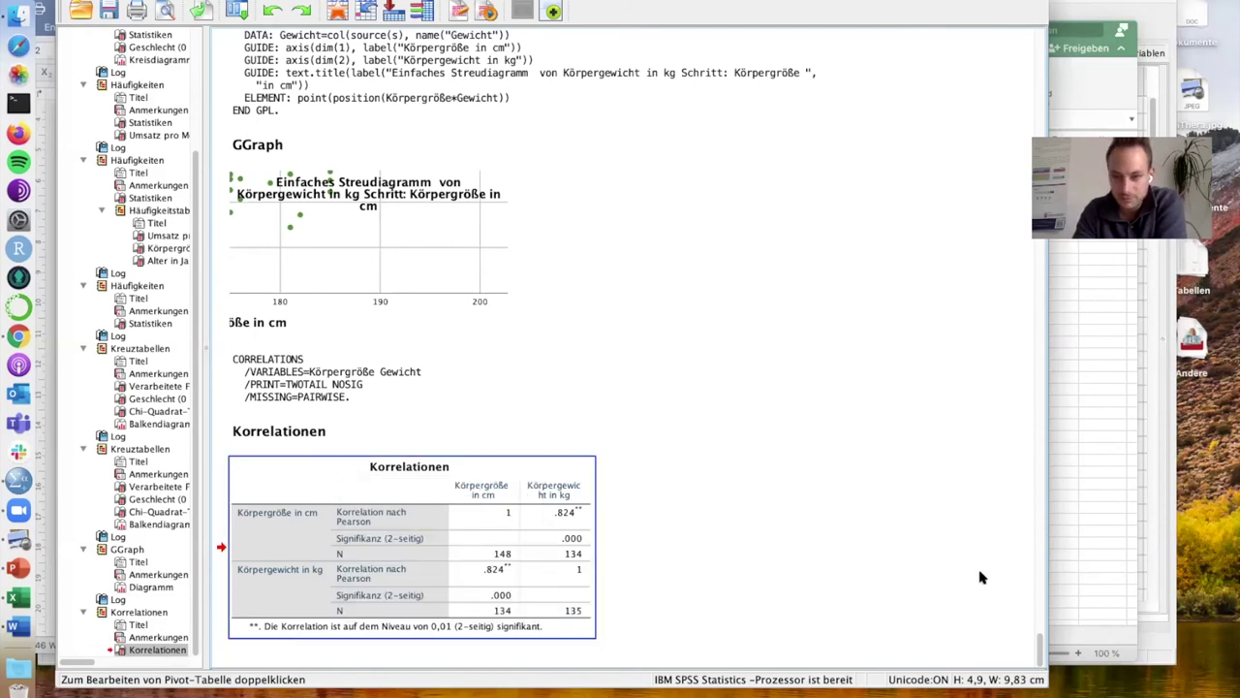
{"action": "key", "text": "super+Tab"}
{"action": "left_click", "coordinate": [255, 402]}
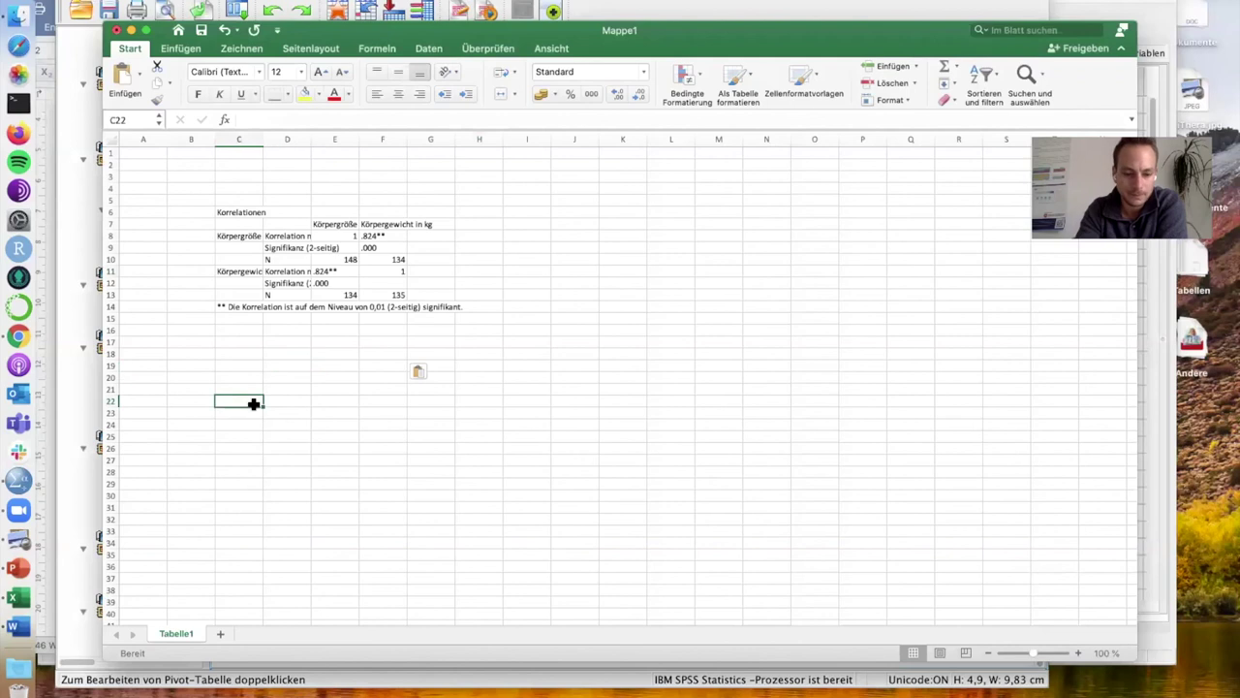
{"action": "key", "text": "super+v"}
{"action": "left_click", "coordinate": [528, 449]}
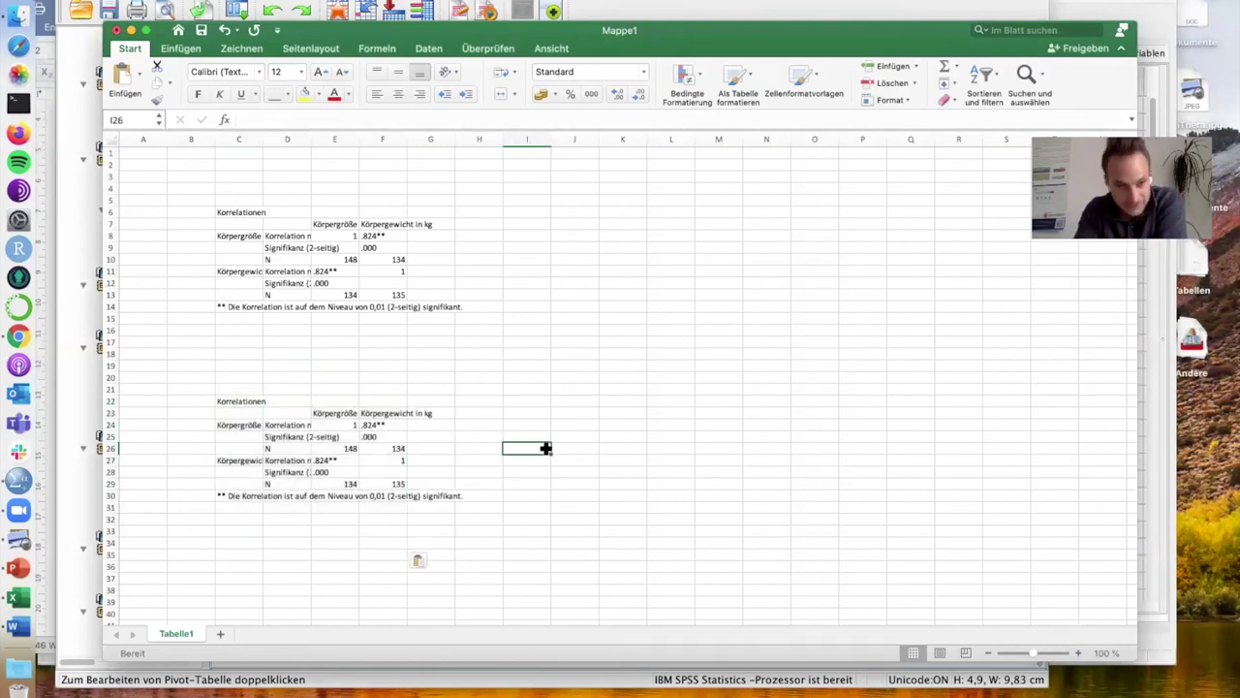
{"action": "left_click_drag", "start_coordinate": [311, 142], "coordinate": [544, 140]}
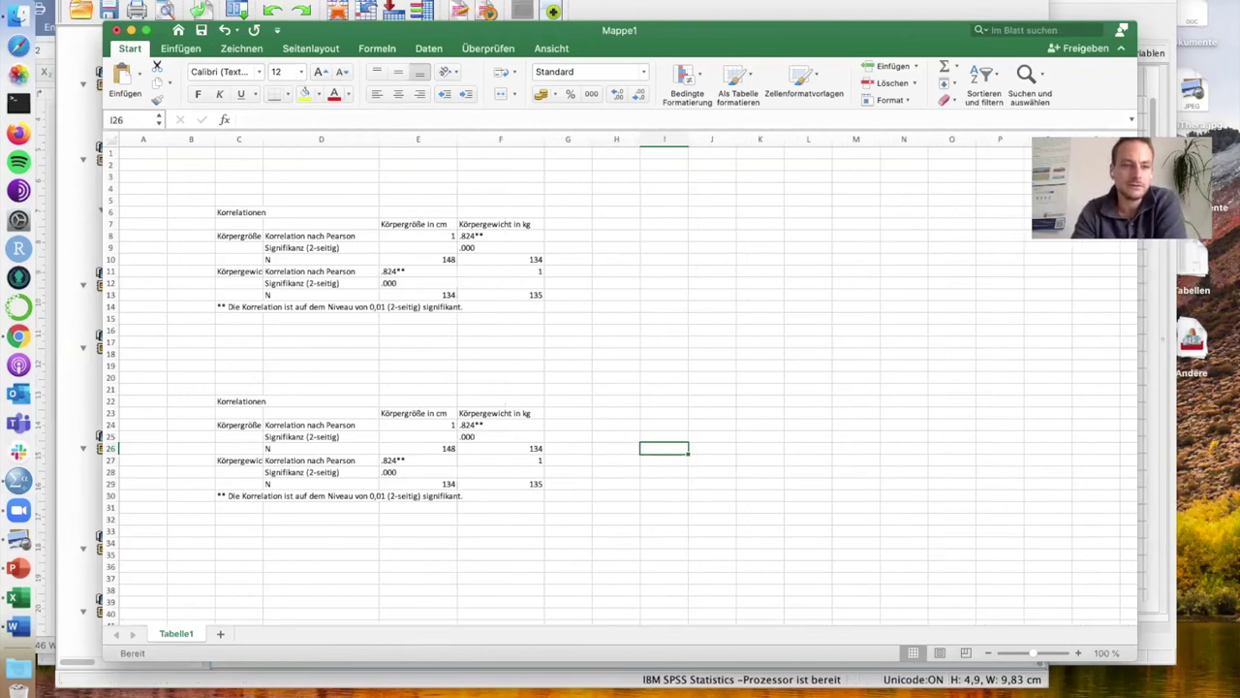
Activate the Korrelationen table in SPSS, copy its title into Excel cell C35, and return to the SPSS output, leaving table editing
{"action": "key", "text": "super+Tab"}
{"action": "left_click", "coordinate": [409, 523]}
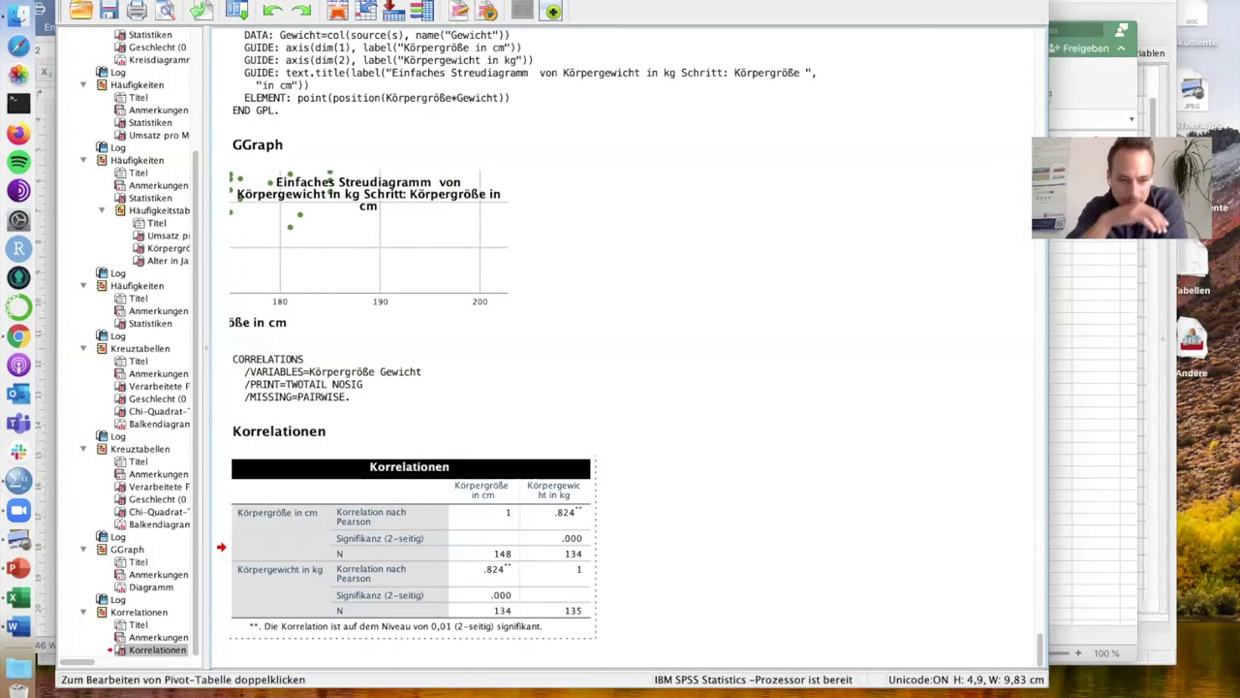
{"action": "right_click", "coordinate": [258, 463]}
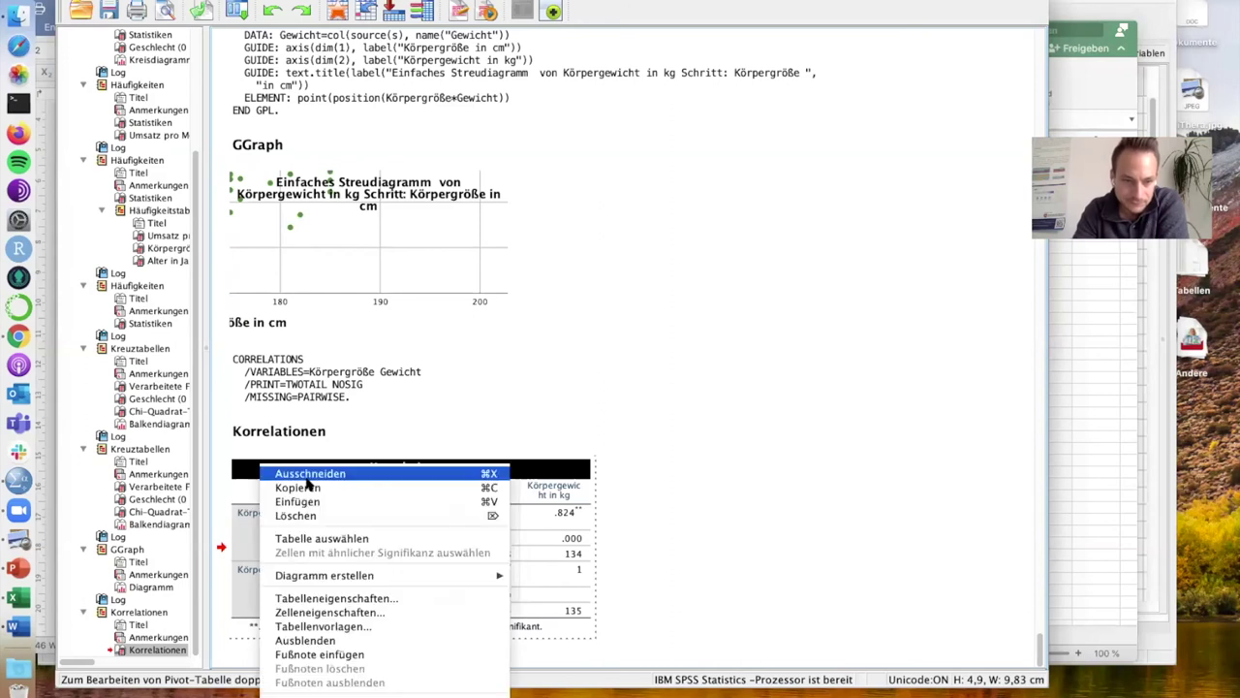
{"action": "left_click", "coordinate": [283, 486]}
{"action": "left_click", "coordinate": [1097, 611]}
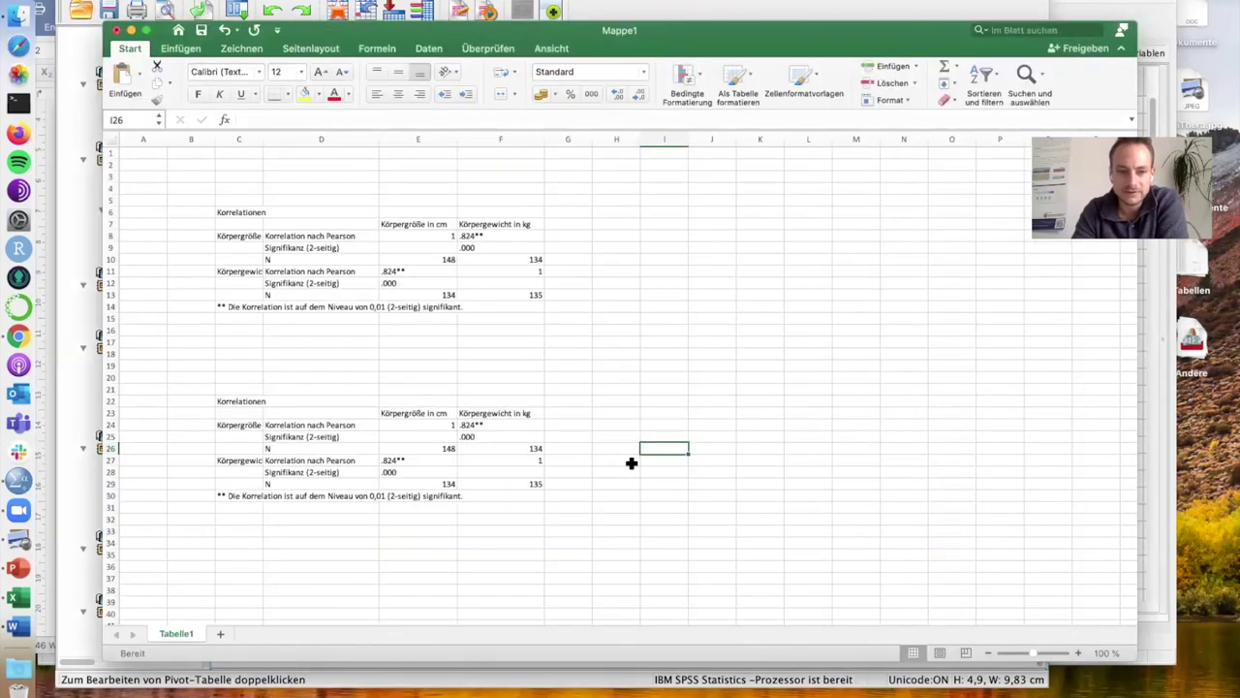
{"action": "left_click", "coordinate": [224, 555]}
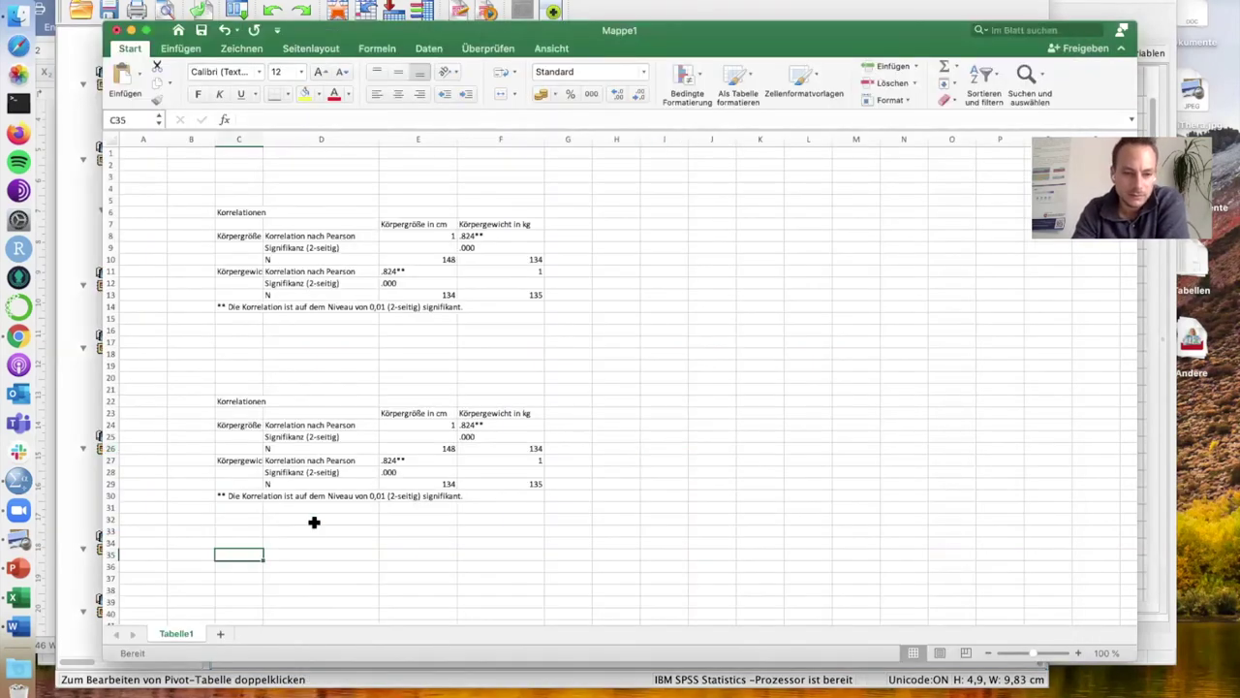
{"action": "type", "text": "Korrelationen"}
{"action": "scroll", "coordinate": [314, 523], "scroll_direction": "down", "scroll_amount": 4}
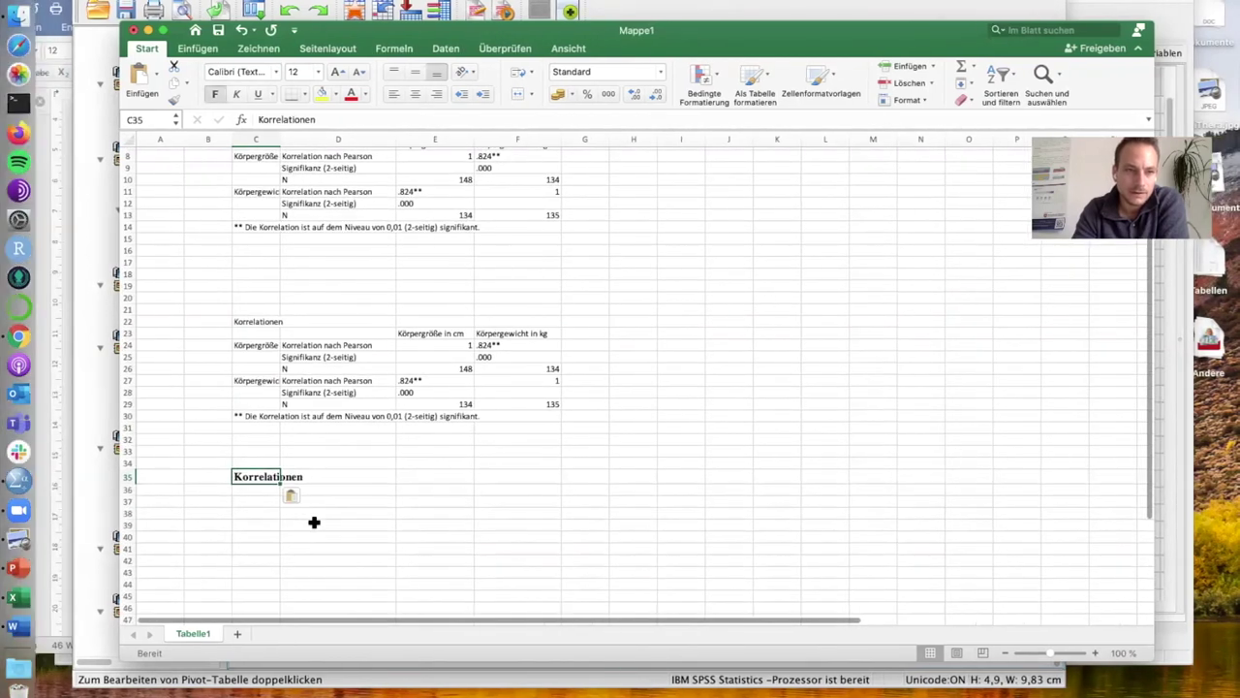
{"action": "left_click", "coordinate": [146, 19]}
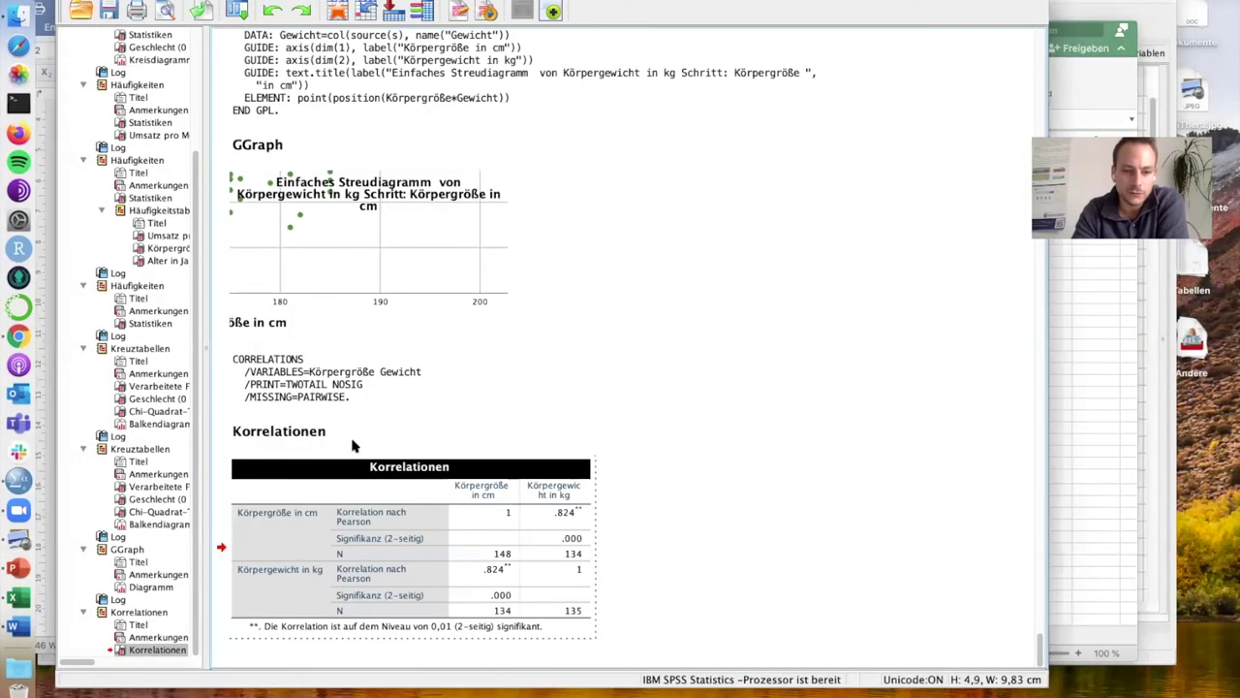
{"action": "left_click", "coordinate": [529, 397]}
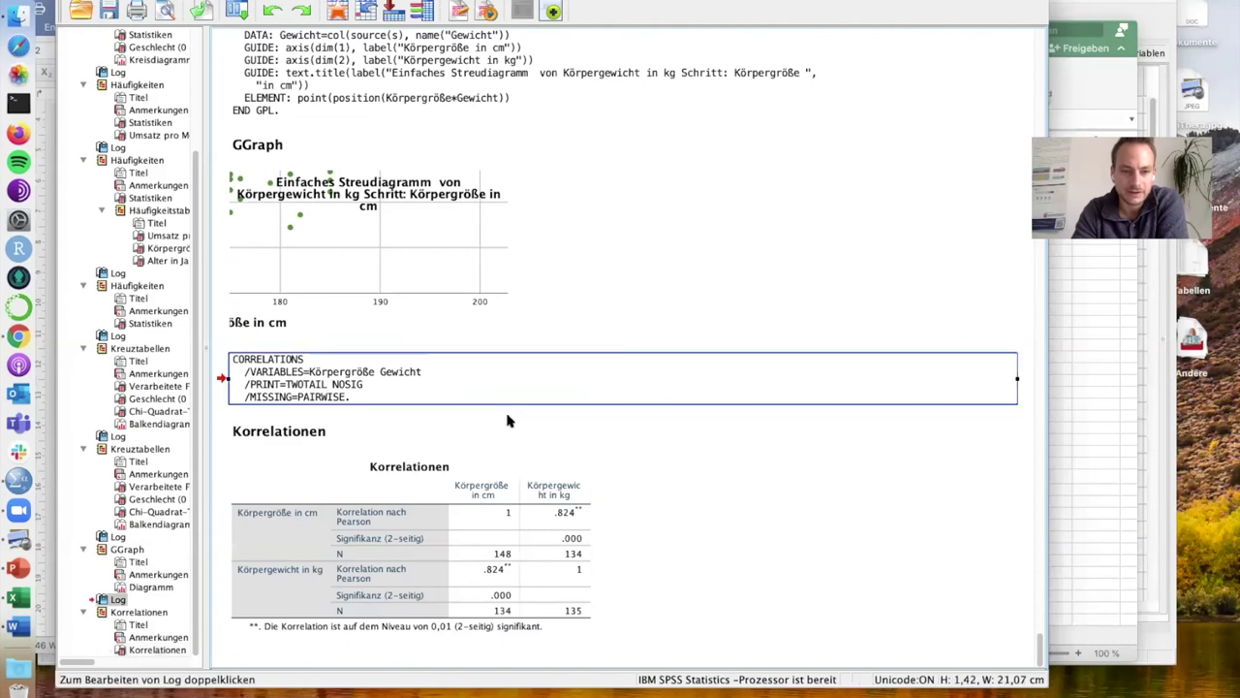
Copy the whole Korrelationen table from the SPSS output and paste it into the Excel sheet at cell C41
{"action": "left_click", "coordinate": [469, 534]}
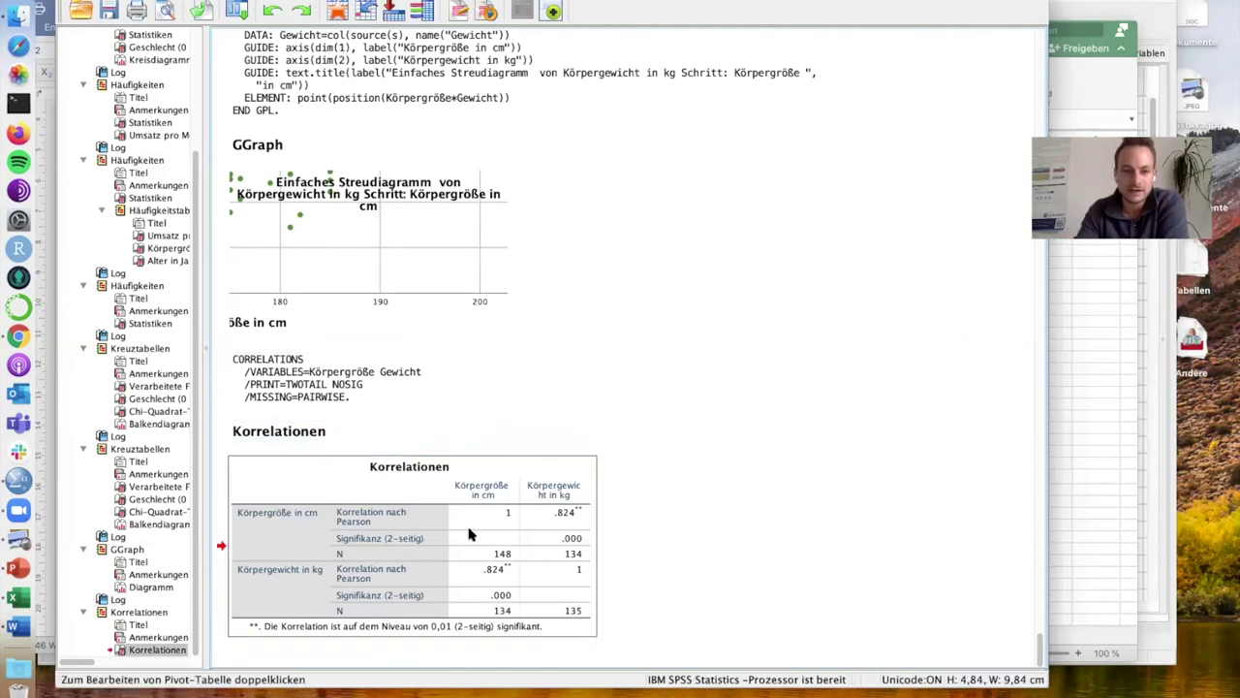
{"action": "right_click", "coordinate": [469, 534]}
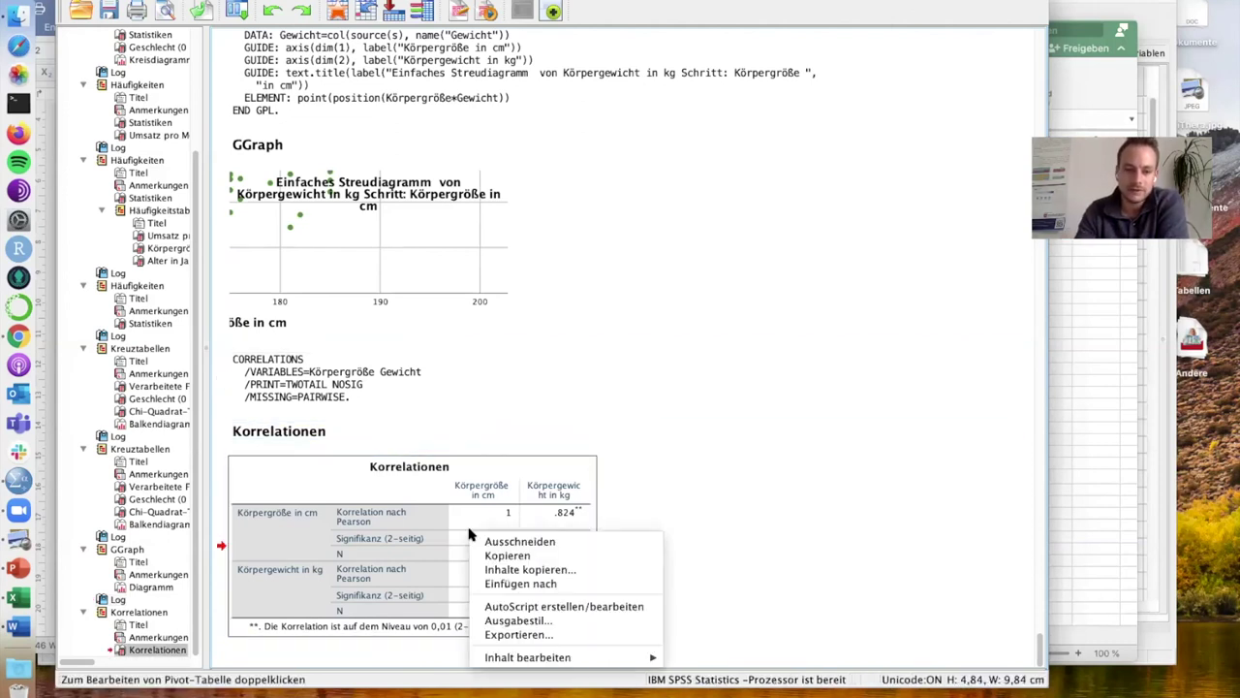
{"action": "left_click", "coordinate": [527, 547]}
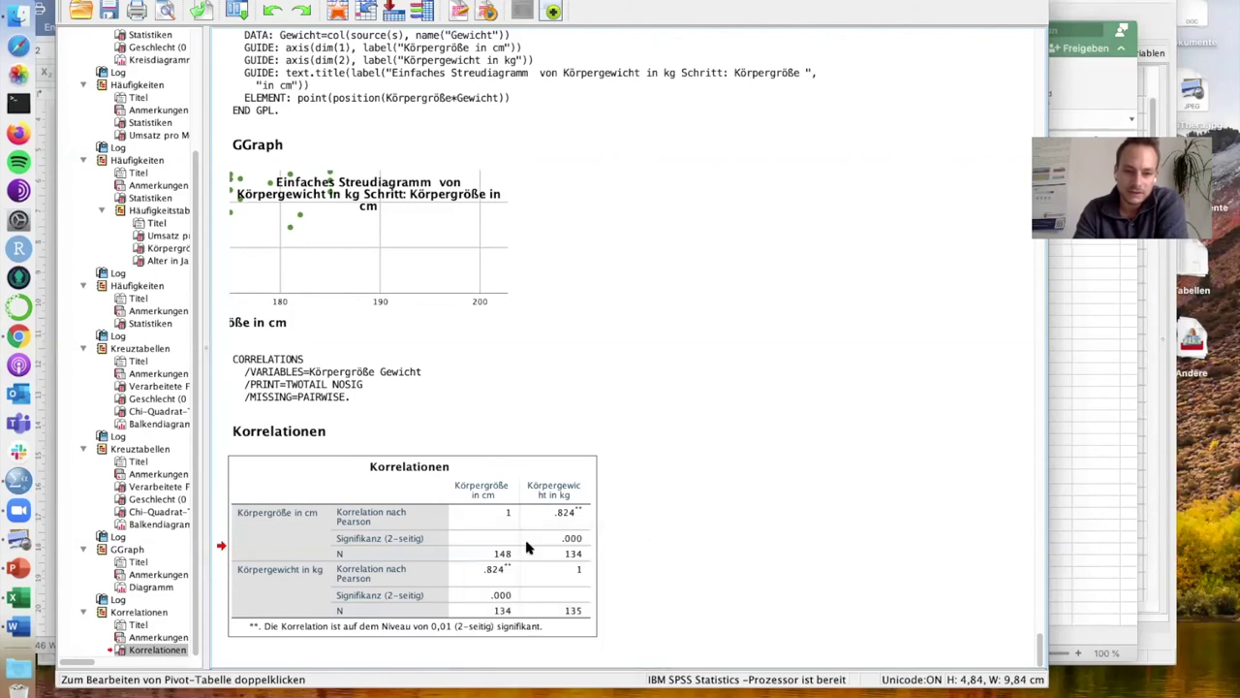
{"action": "left_click", "coordinate": [1066, 600]}
{"action": "type", "text": "Korrelationen"}
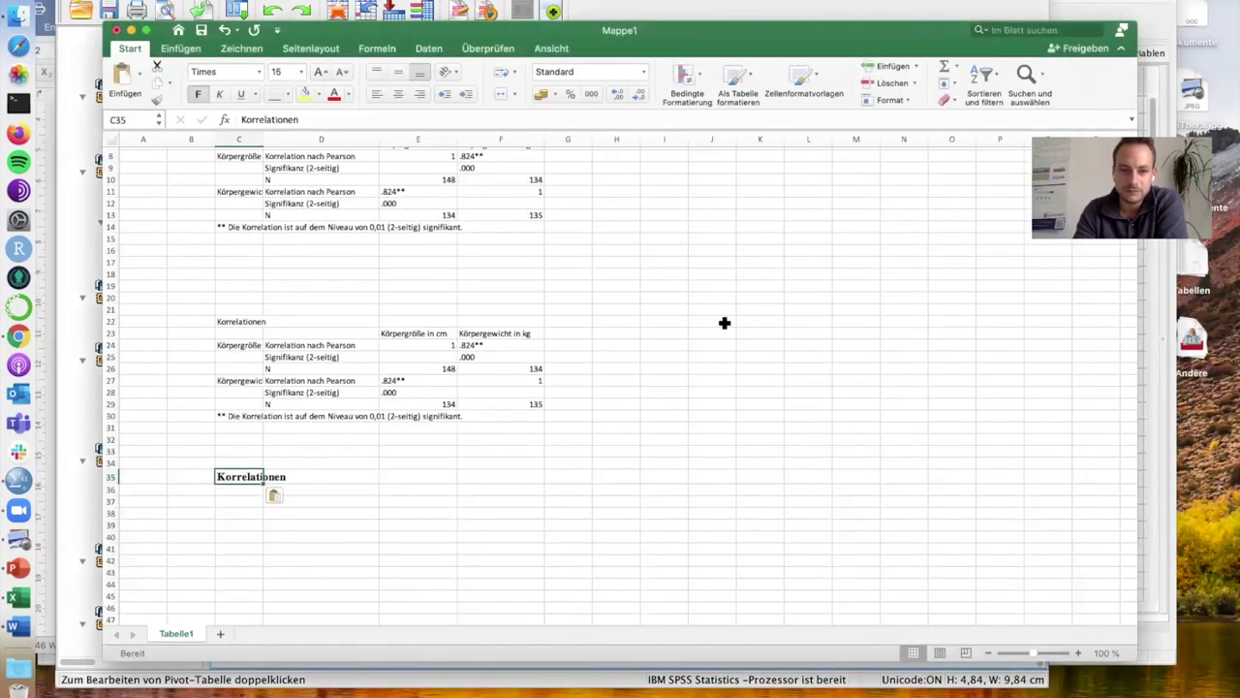
{"action": "left_click", "coordinate": [243, 548]}
{"action": "type", "text": "Korrelationen \t\tKörpergröße in cm\tKörpergewicht in kg Körpergröße in cm\tKorrelation nach Pearson\t1\t.824** \tSignifikanz (2-seitig)\t\t.000 \tN\t148\t134 Körpergewicht in kg\tKorrelation nach Pearson\t.824**\t1 \tSignifikanz (2-seitig)\t.000 \tN\t134\t135 ** Die Korrelation ist auf dem Niveau von 0,01 (2-seitig) signifikant."}
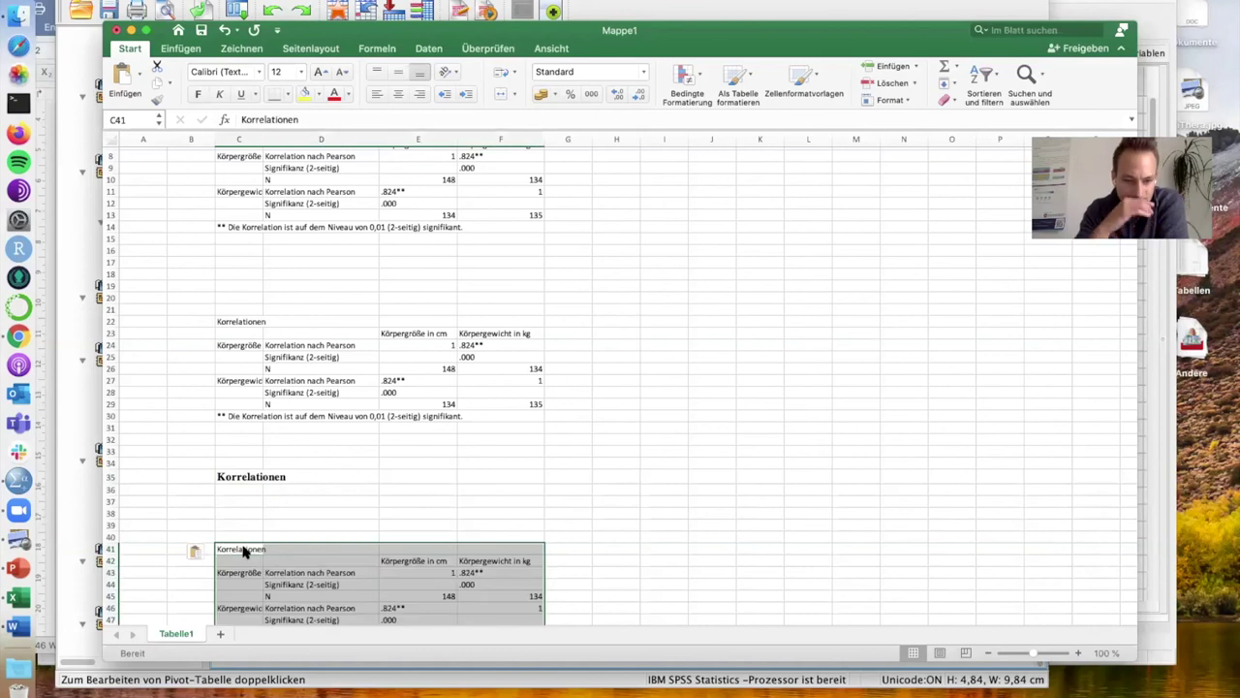
{"action": "scroll", "coordinate": [244, 549], "scroll_direction": "down", "scroll_amount": 3}
{"action": "left_click", "coordinate": [346, 494]}
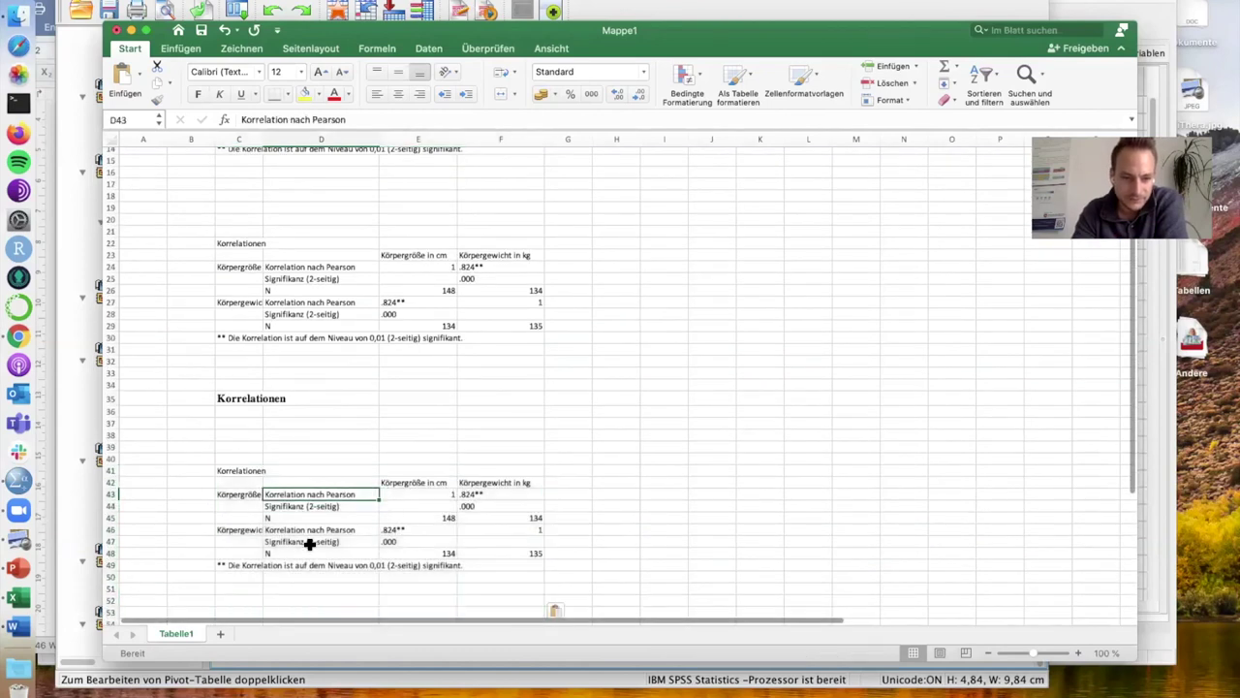
{"action": "scroll", "coordinate": [291, 504], "scroll_direction": "down", "scroll_amount": 3}
{"action": "left_click", "coordinate": [254, 398]}
{"action": "left_click_drag", "start_coordinate": [254, 398], "coordinate": [498, 479]}
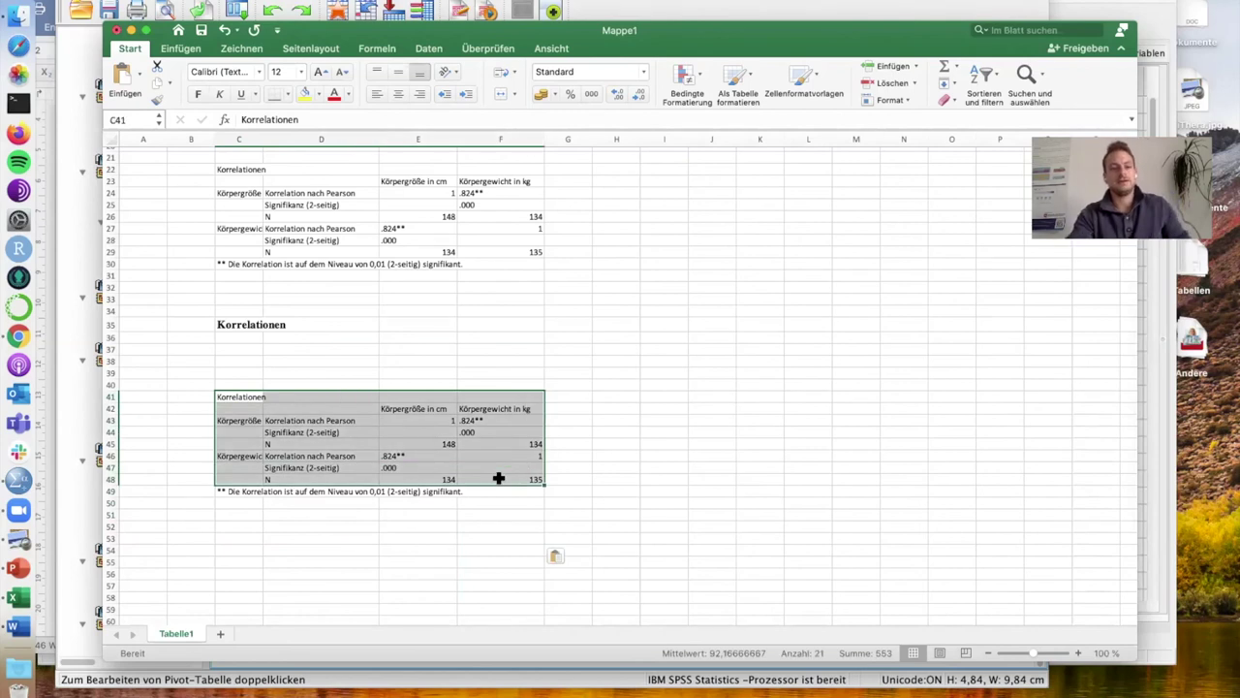
{"action": "left_click", "coordinate": [498, 478]}
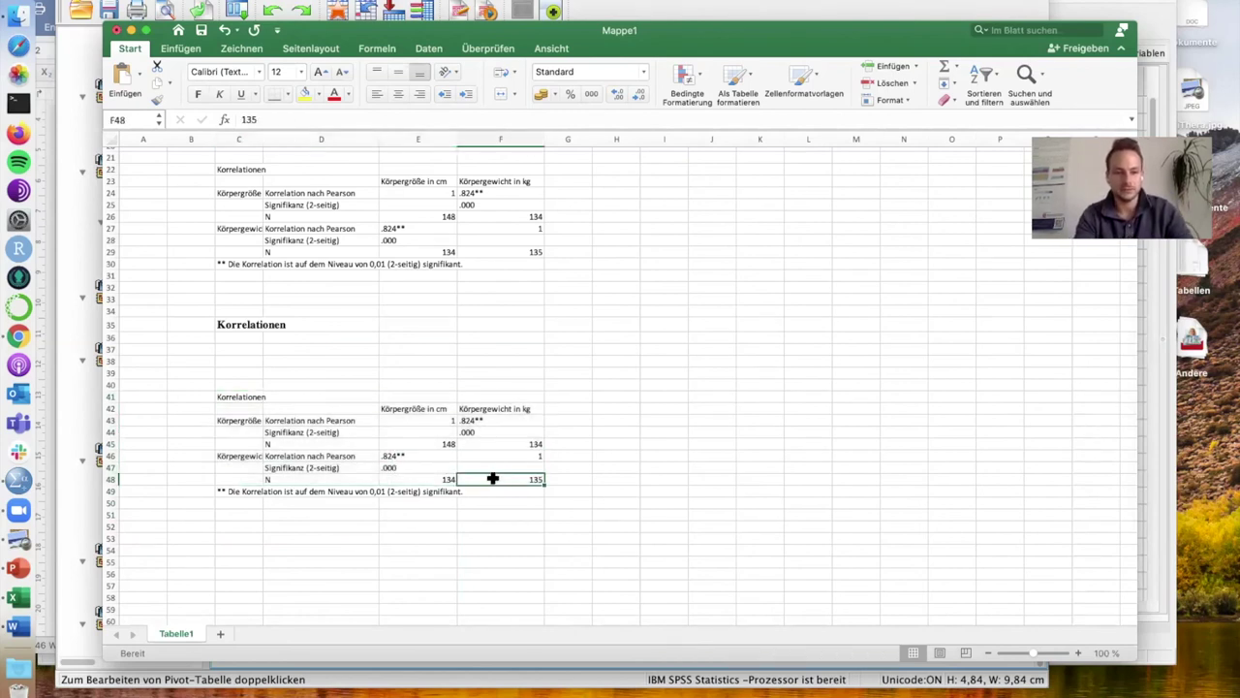
Delete both Signifikanz (2-seitig) rows from the Korrelationen table that starts at cell C41
{"action": "left_click", "coordinate": [318, 432]}
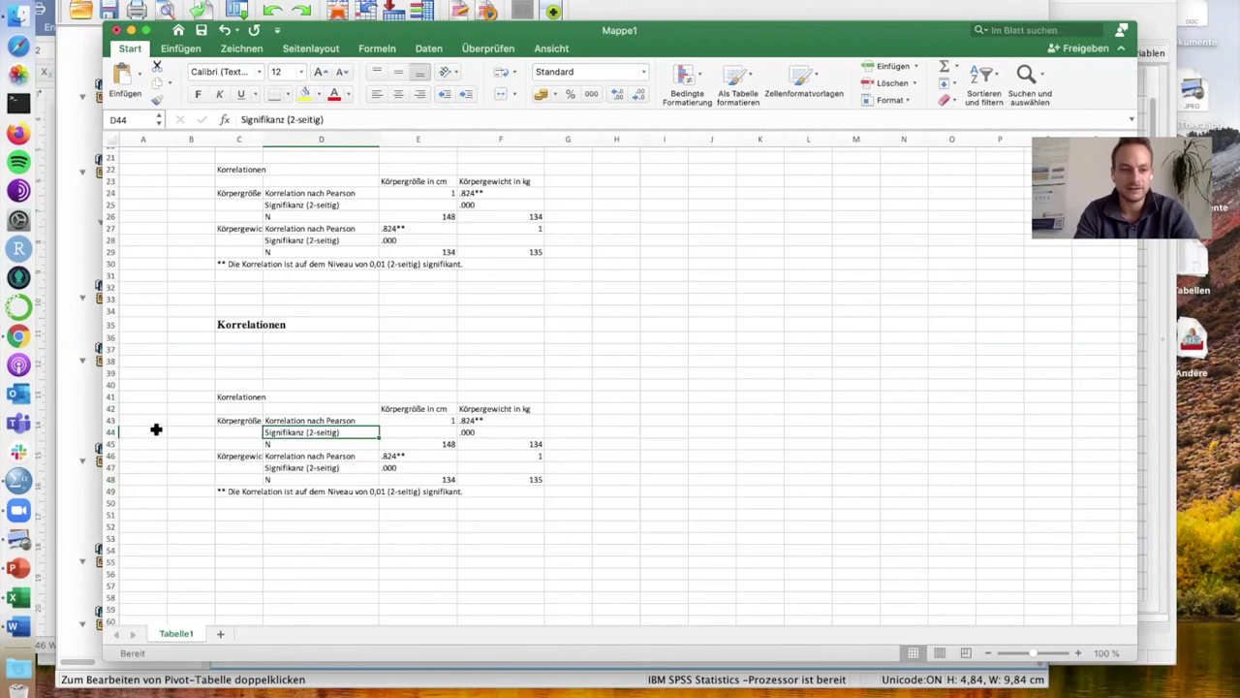
{"action": "left_click", "coordinate": [115, 431]}
{"action": "right_click", "coordinate": [111, 432]}
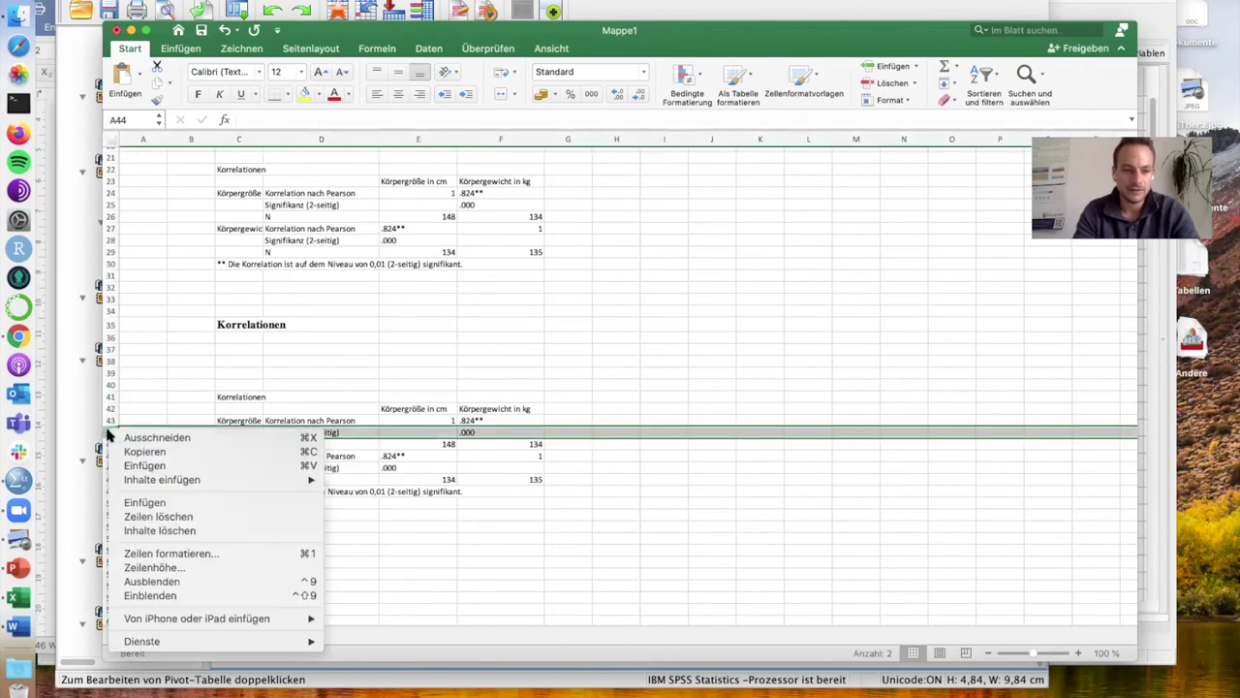
{"action": "left_click", "coordinate": [166, 516]}
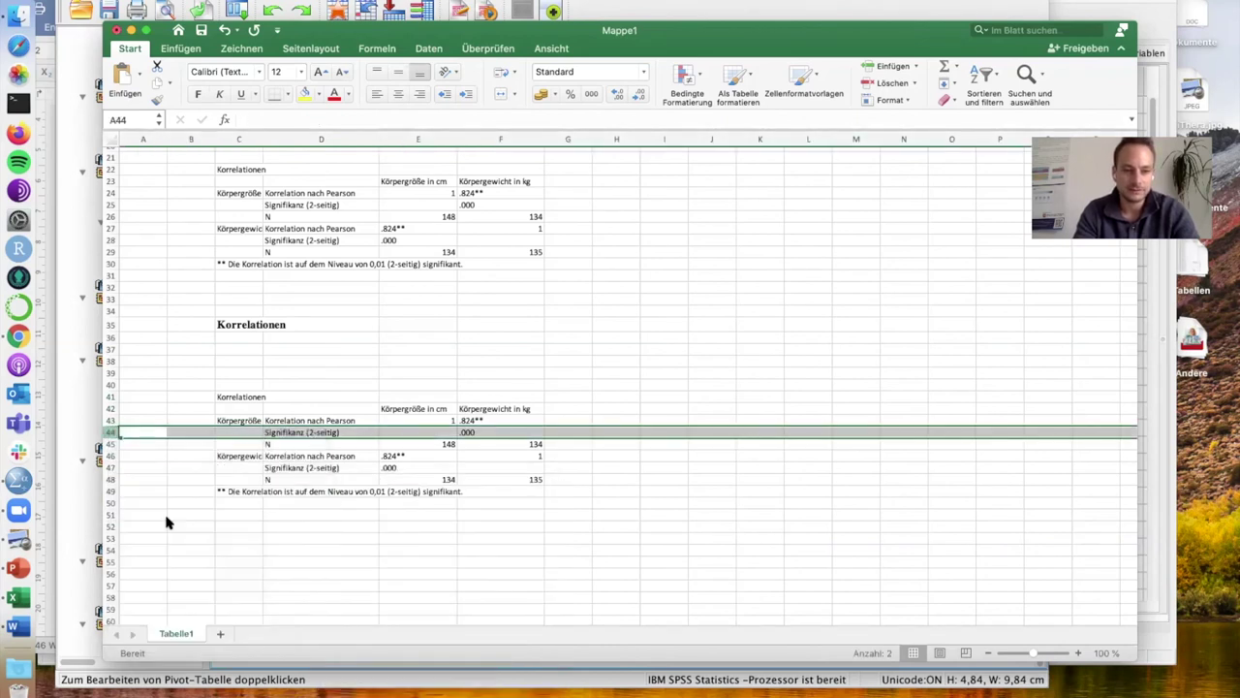
{"action": "left_click", "coordinate": [242, 476]}
{"action": "left_click", "coordinate": [115, 455]}
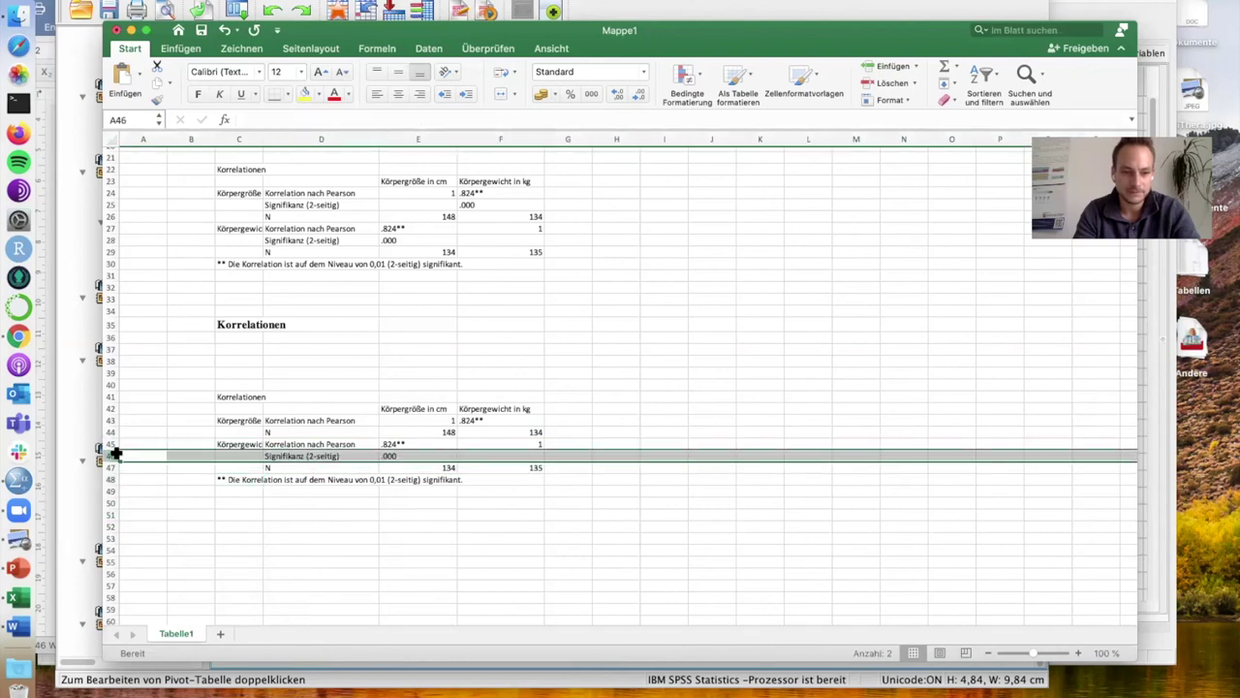
{"action": "right_click", "coordinate": [116, 455]}
{"action": "left_click", "coordinate": [169, 540]}
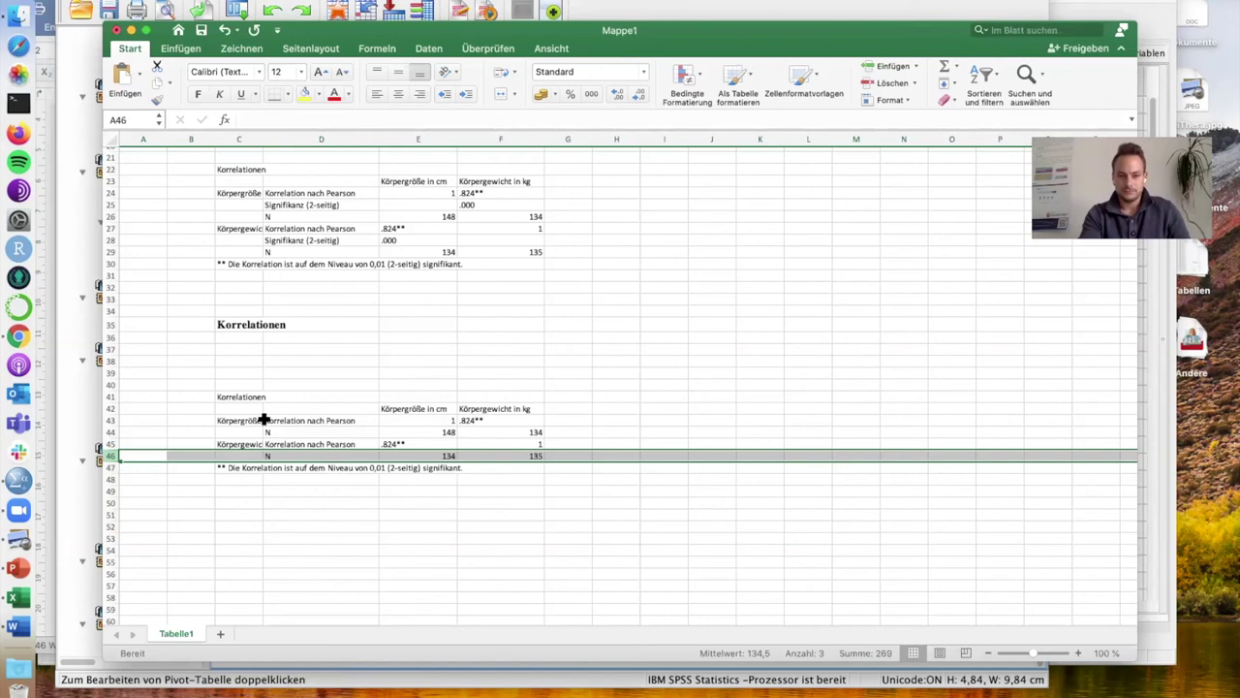
Close the Excel workbook and the Word document Dokument1 without saving either one
{"action": "left_click", "coordinate": [116, 30]}
{"action": "left_click", "coordinate": [561, 131]}
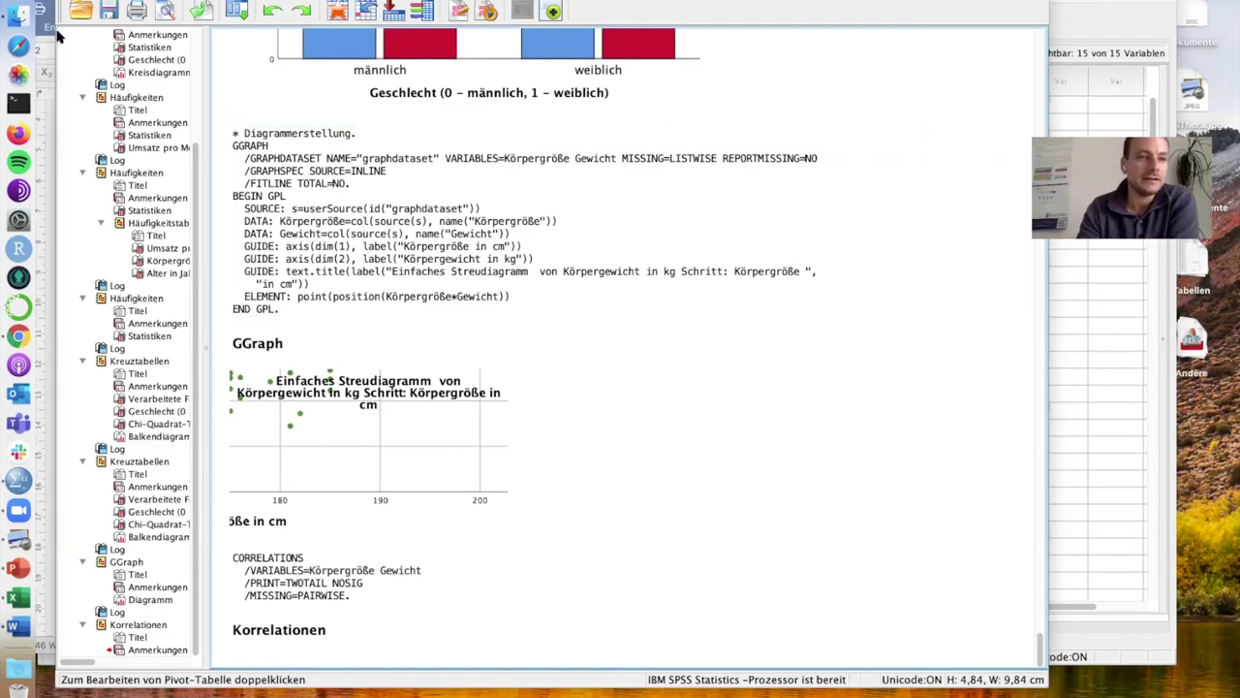
{"action": "key", "text": "super+Tab"}
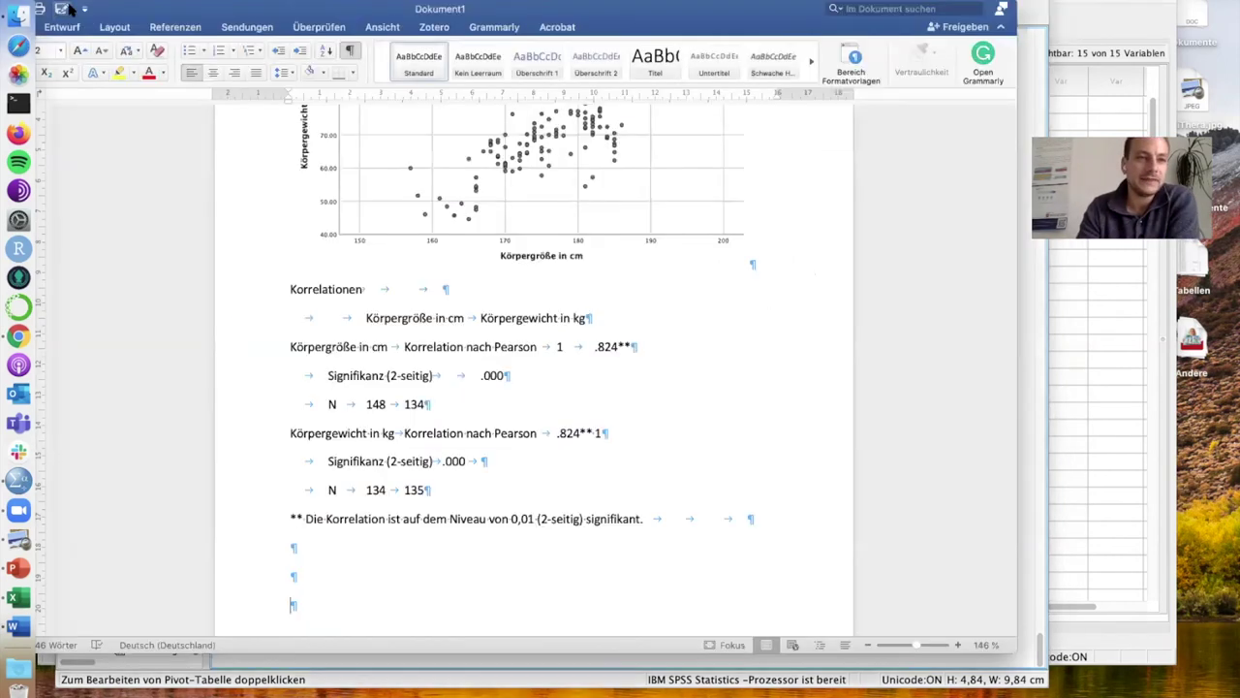
{"action": "left_click_drag", "start_coordinate": [100, 8], "coordinate": [319, 42]}
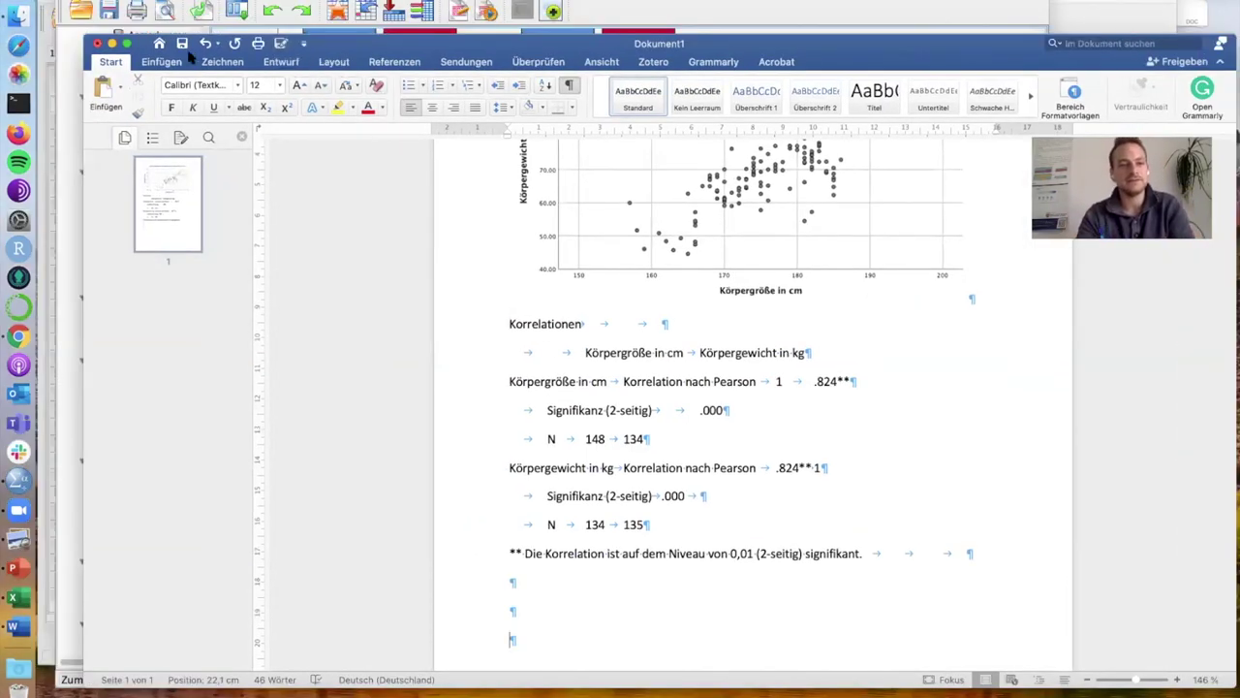
{"action": "left_click", "coordinate": [97, 44]}
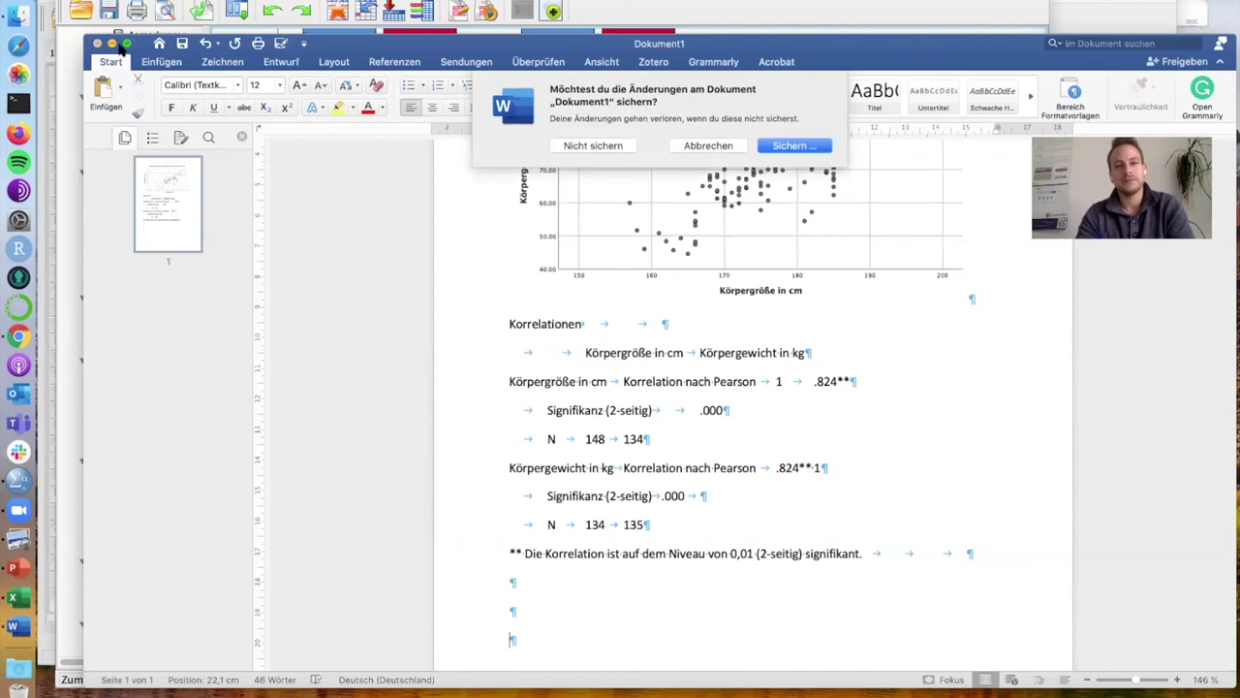
{"action": "left_click", "coordinate": [586, 146]}
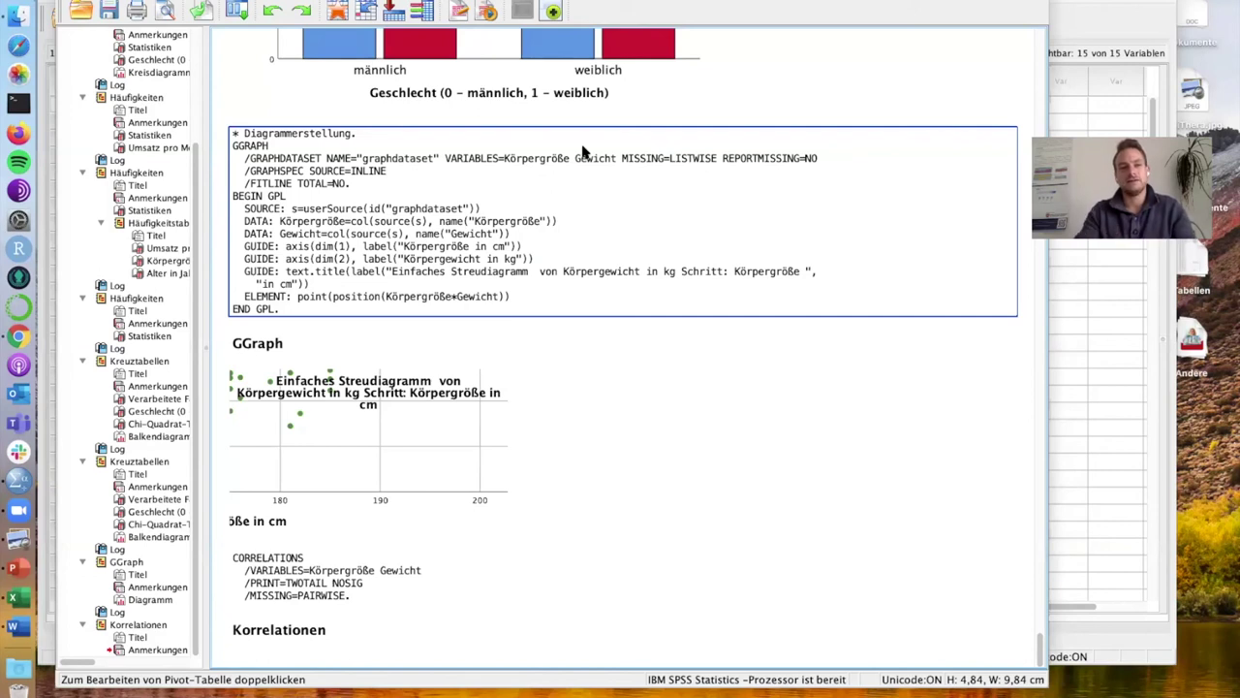
Bring the SPSS data editor to the front and open the Diagrammerstellung dialog, placing it fully in view
{"action": "left_click_drag", "start_coordinate": [238, 1], "coordinate": [274, 49]}
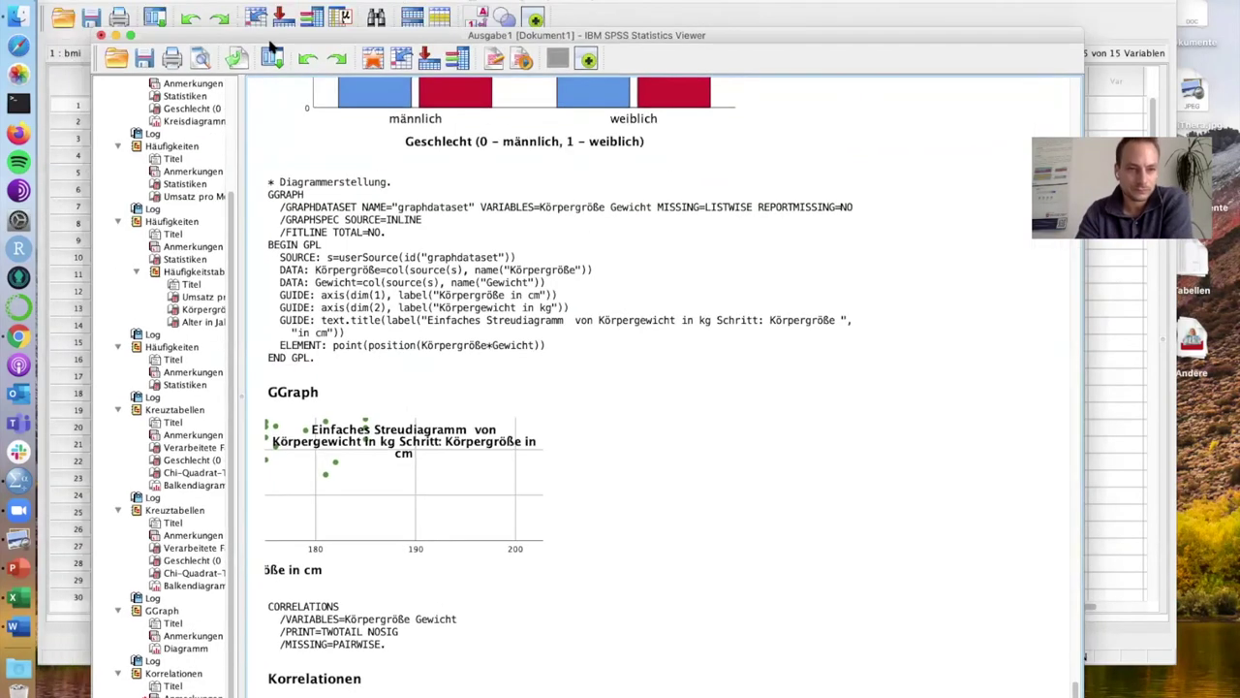
{"action": "left_click", "coordinate": [214, 11]}
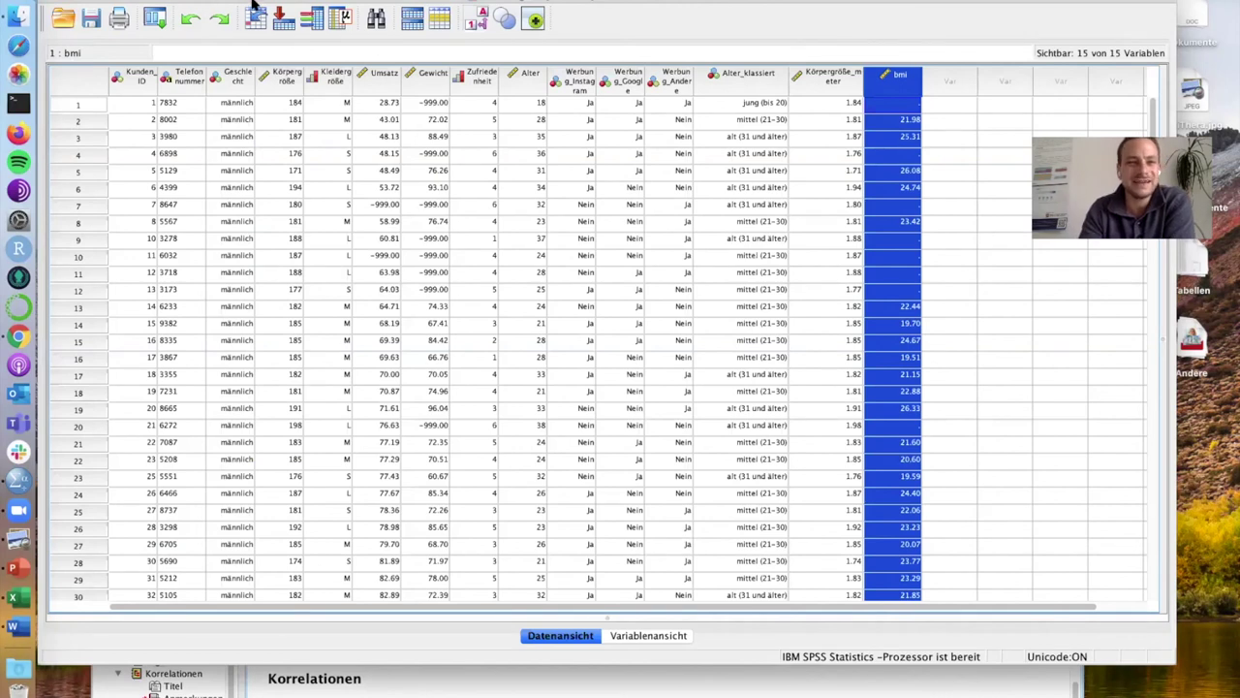
{"action": "left_click_drag", "start_coordinate": [215, 3], "coordinate": [237, 58]}
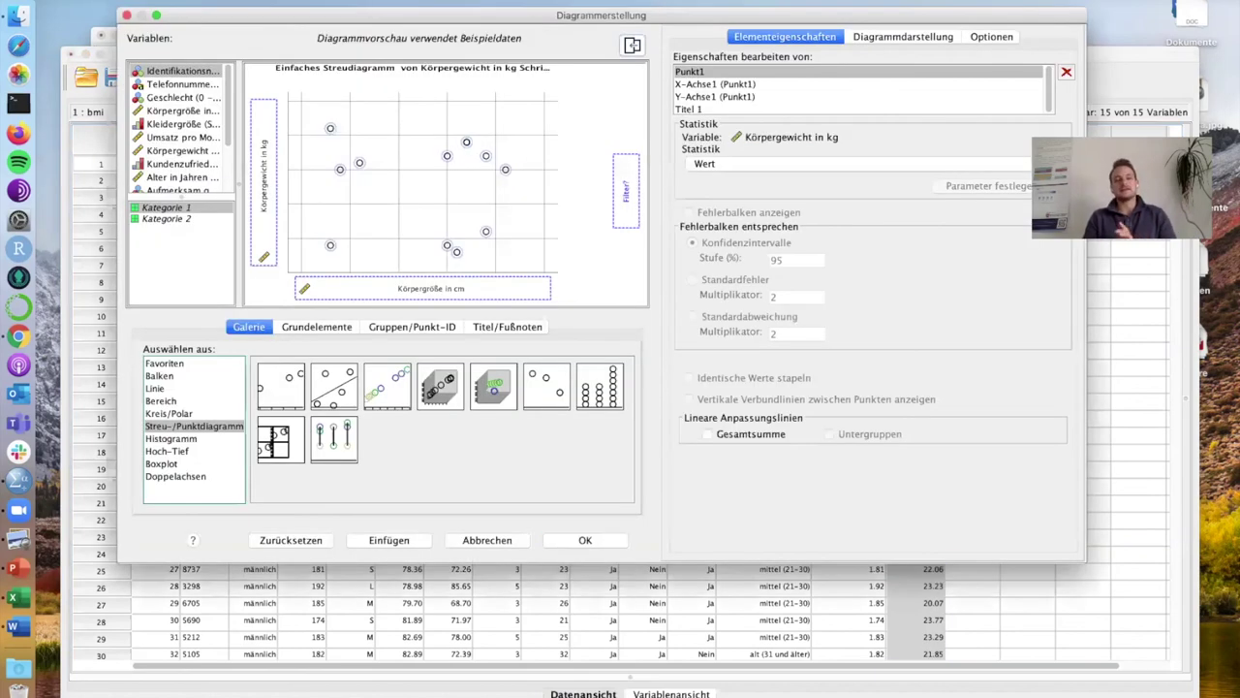
{"action": "left_click_drag", "start_coordinate": [235, 15], "coordinate": [221, 79]}
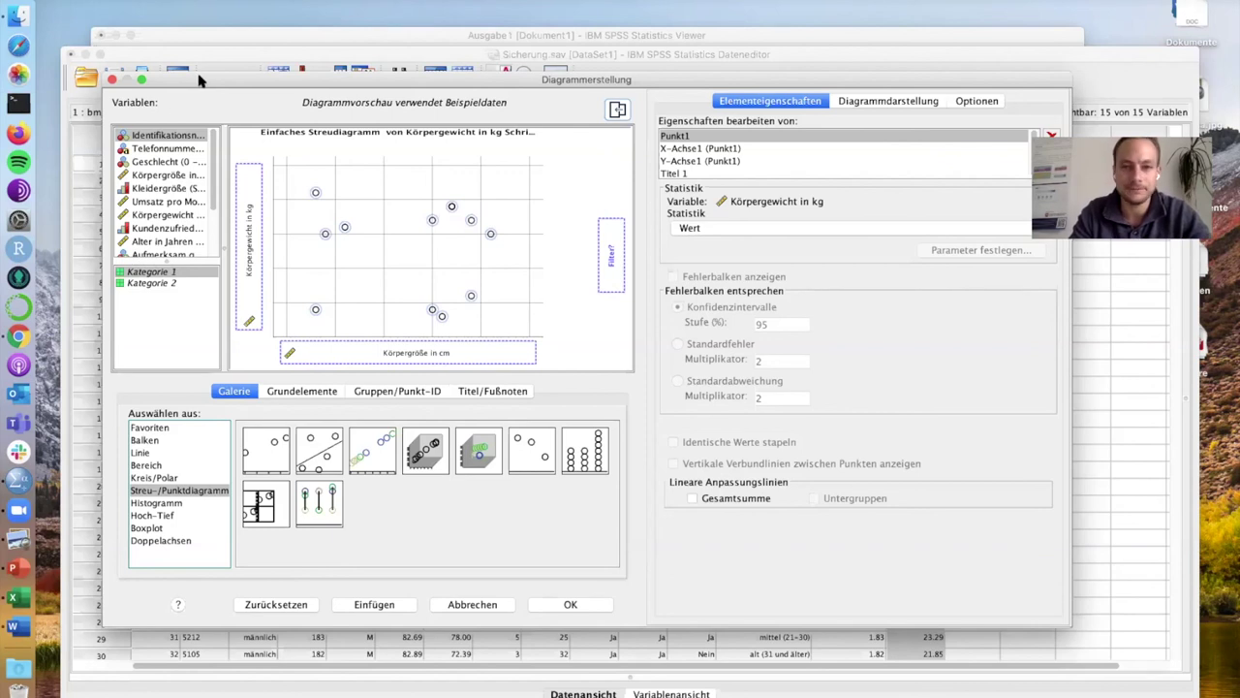
{"action": "left_click_drag", "start_coordinate": [202, 81], "coordinate": [199, 80]}
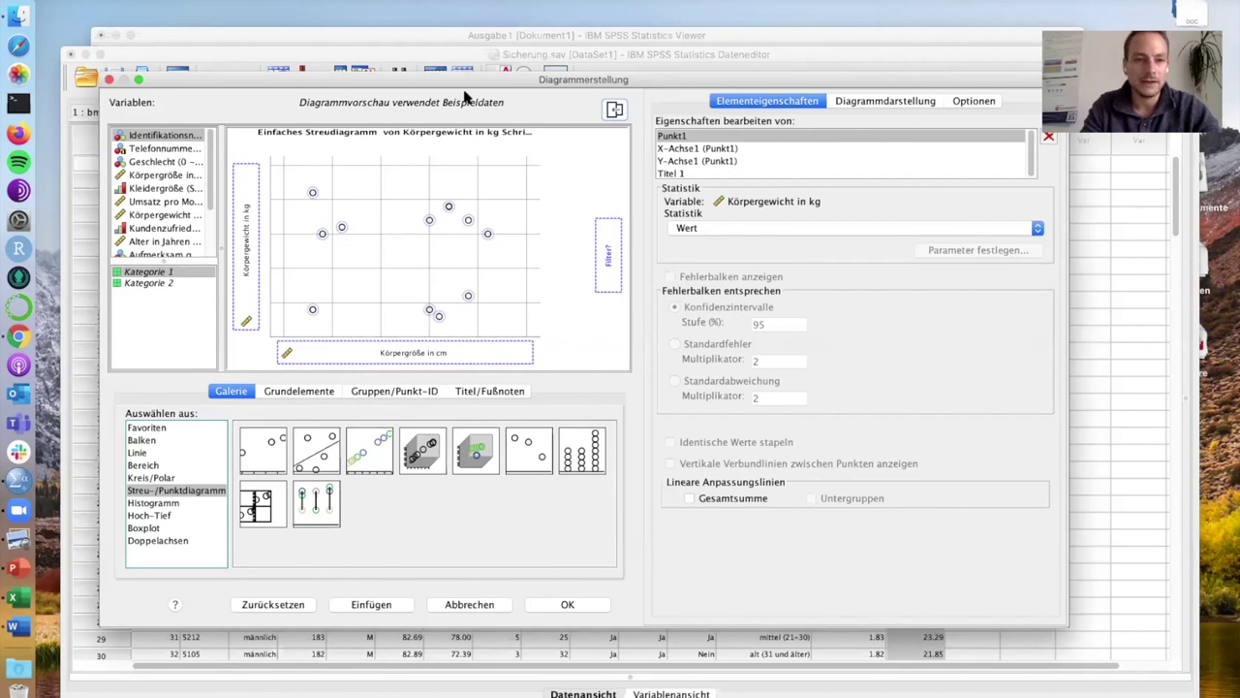
Reset the previous scatterplot setup in Diagrammerstellung, show the Boxplot gallery, and close the dialog
{"action": "left_click", "coordinate": [274, 604]}
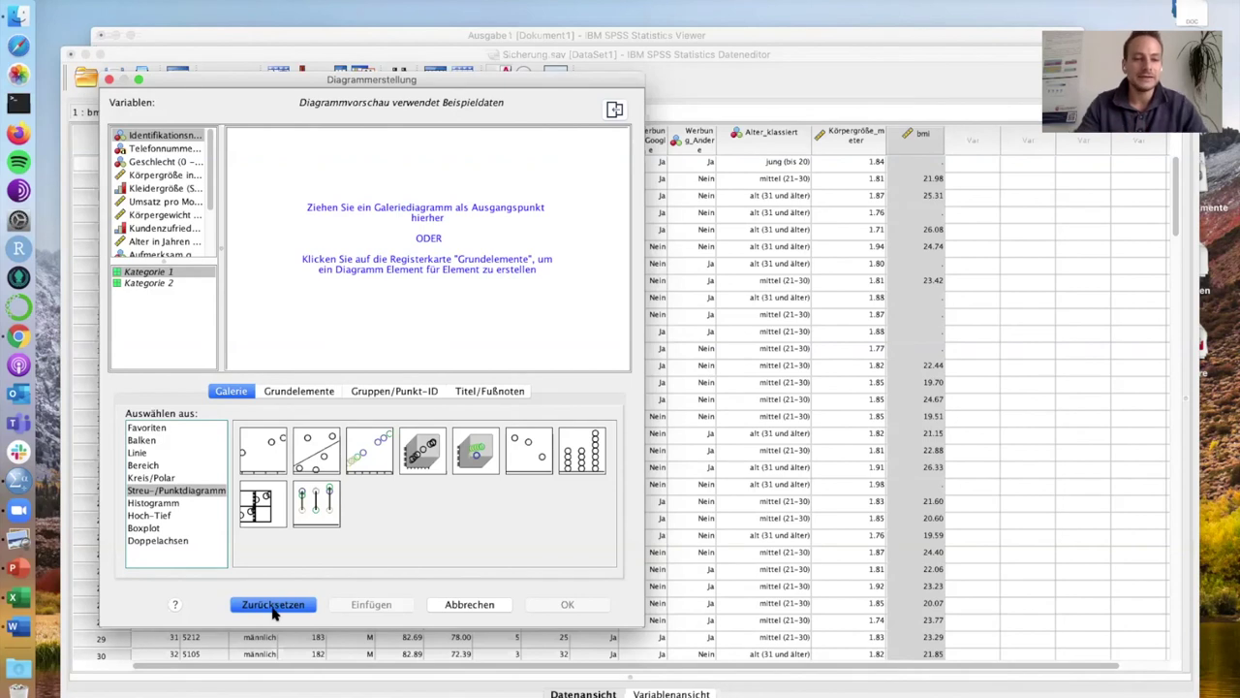
{"action": "left_click", "coordinate": [155, 529]}
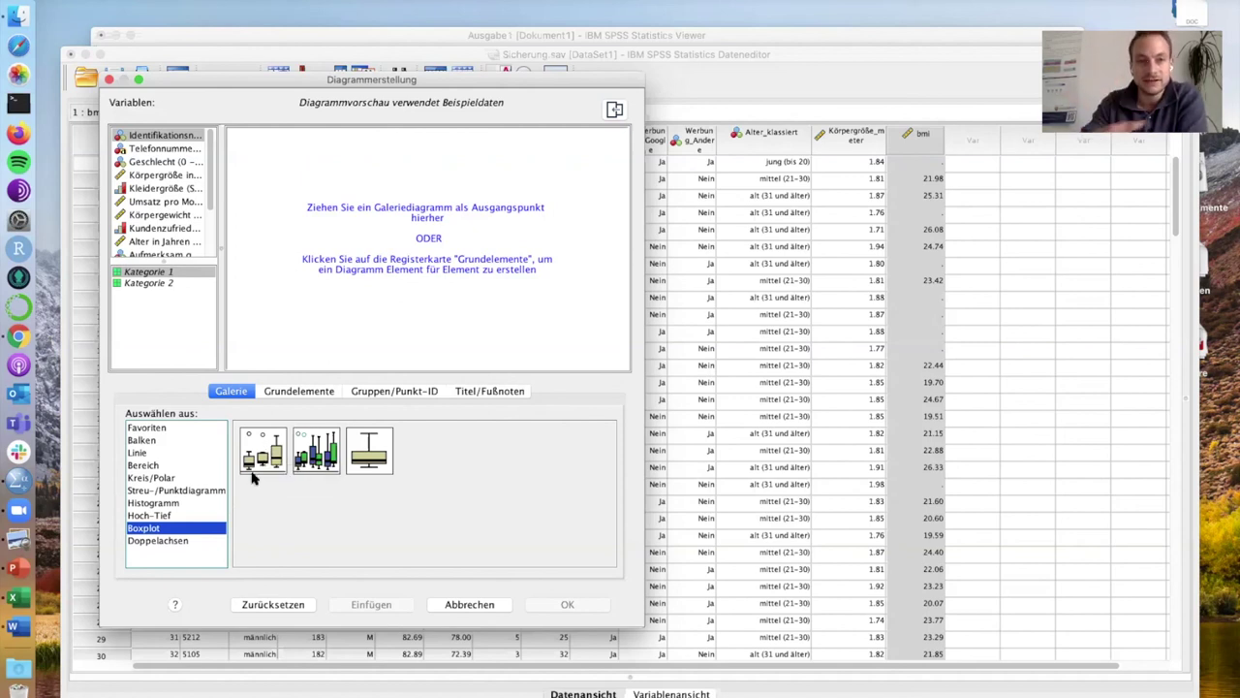
{"action": "left_click", "coordinate": [109, 82]}
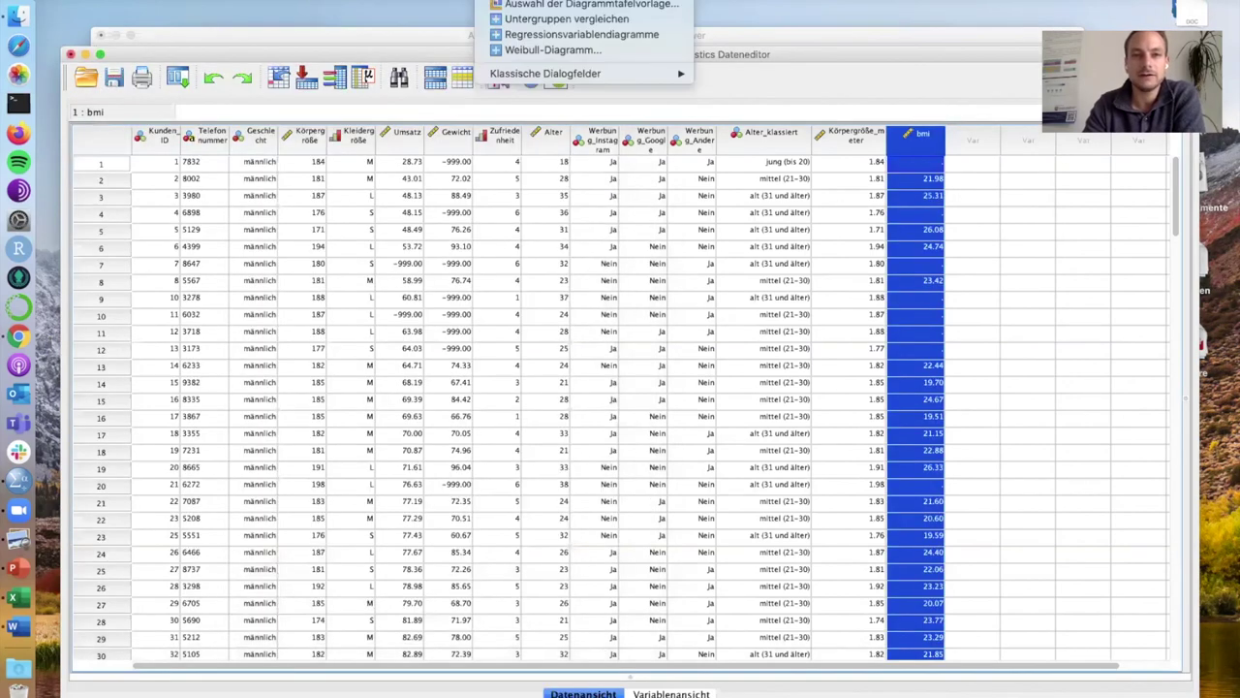
Reopen Diagrammerstellung and place a simple boxplot from the Boxplot gallery in the chart preview
{"action": "left_click", "coordinate": [499, 3]}
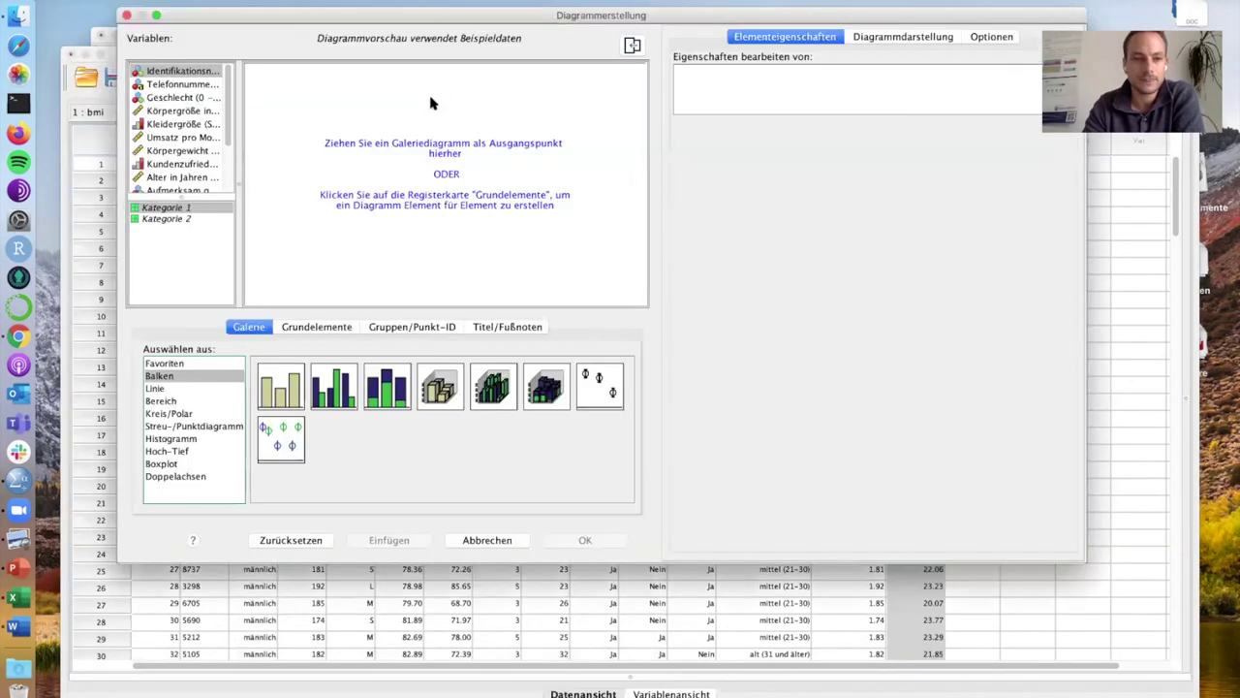
{"action": "left_click_drag", "start_coordinate": [236, 18], "coordinate": [234, 95]}
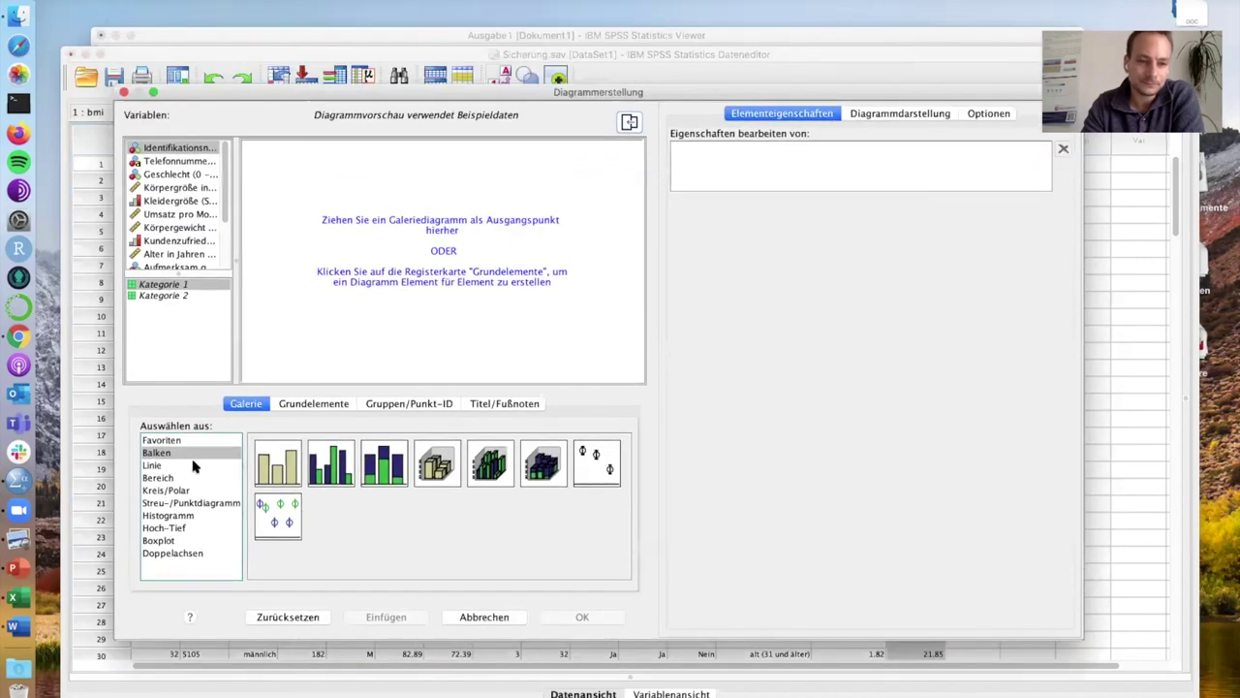
{"action": "left_click", "coordinate": [178, 542]}
{"action": "left_click_drag", "start_coordinate": [262, 475], "coordinate": [310, 333]}
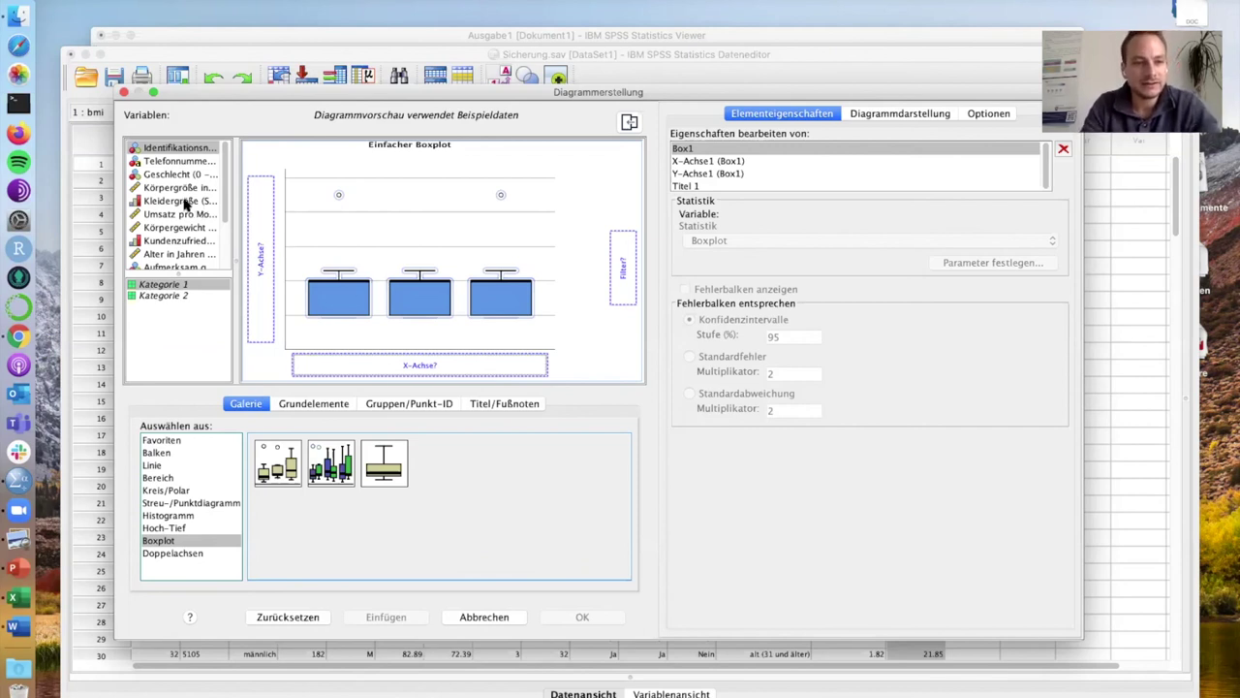
Assign Körpergröße in cm to the boxplot's y-axis, create the chart, and select it in the output
{"action": "left_click", "coordinate": [182, 189]}
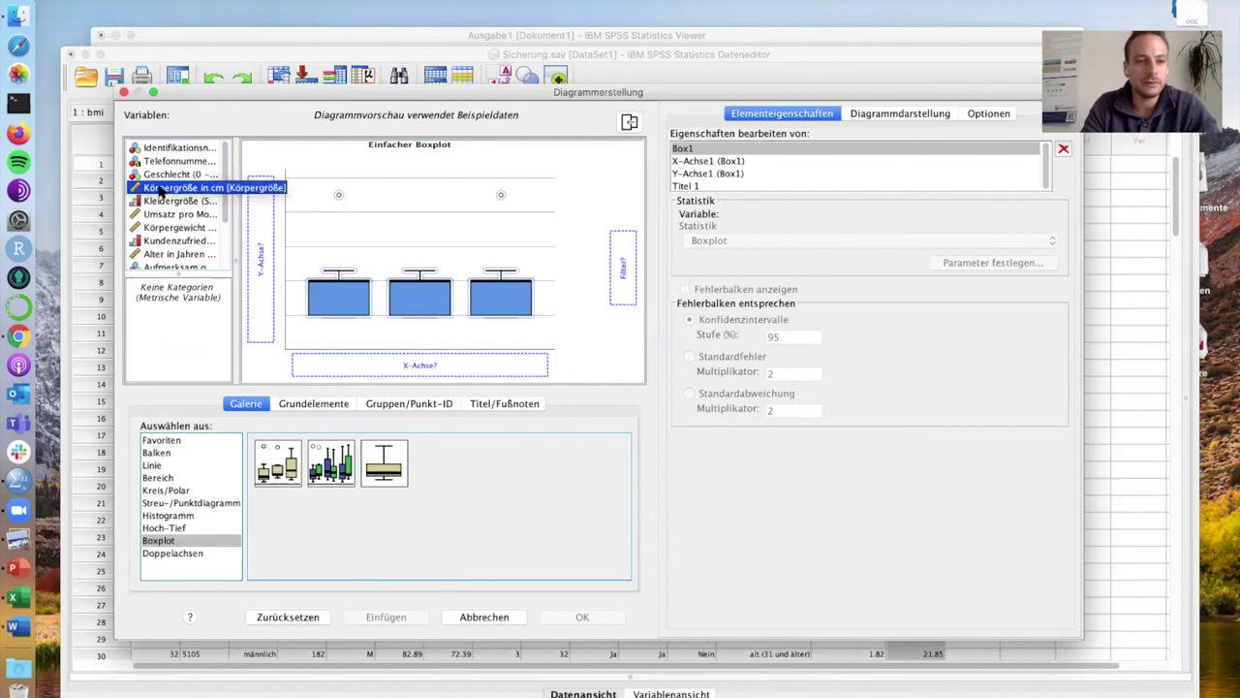
{"action": "left_click_drag", "start_coordinate": [180, 189], "coordinate": [257, 225]}
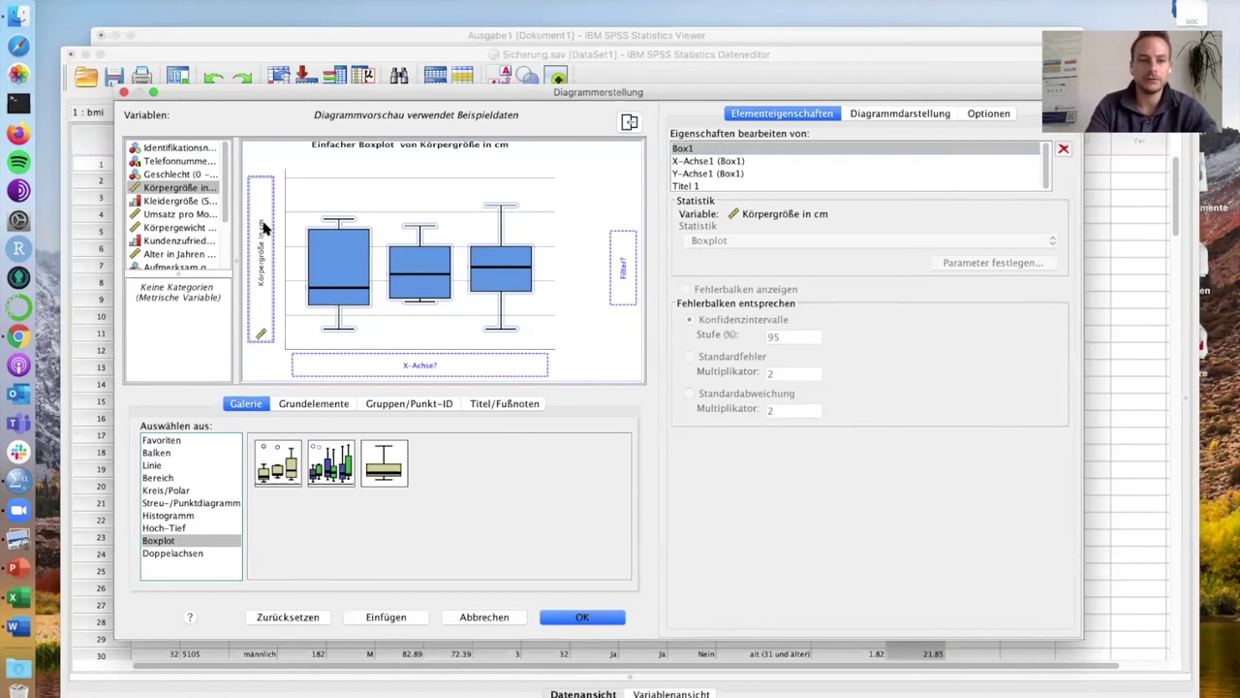
{"action": "left_click", "coordinate": [590, 621]}
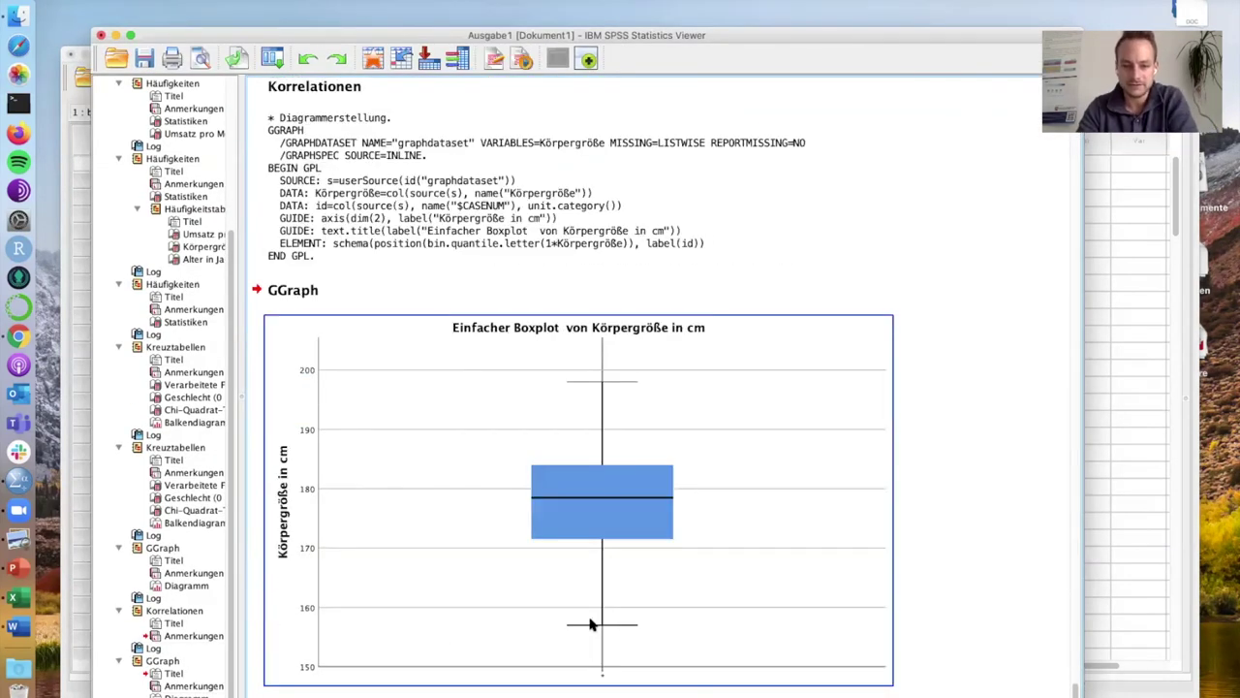
{"action": "left_click", "coordinate": [601, 678]}
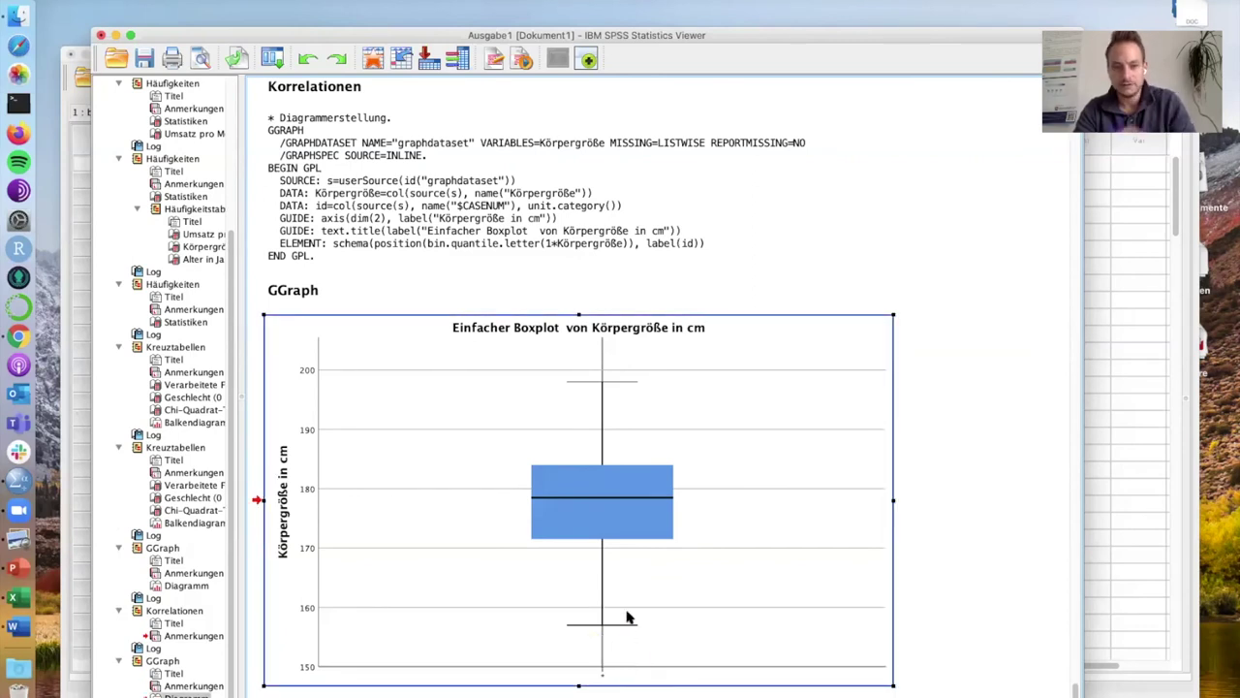
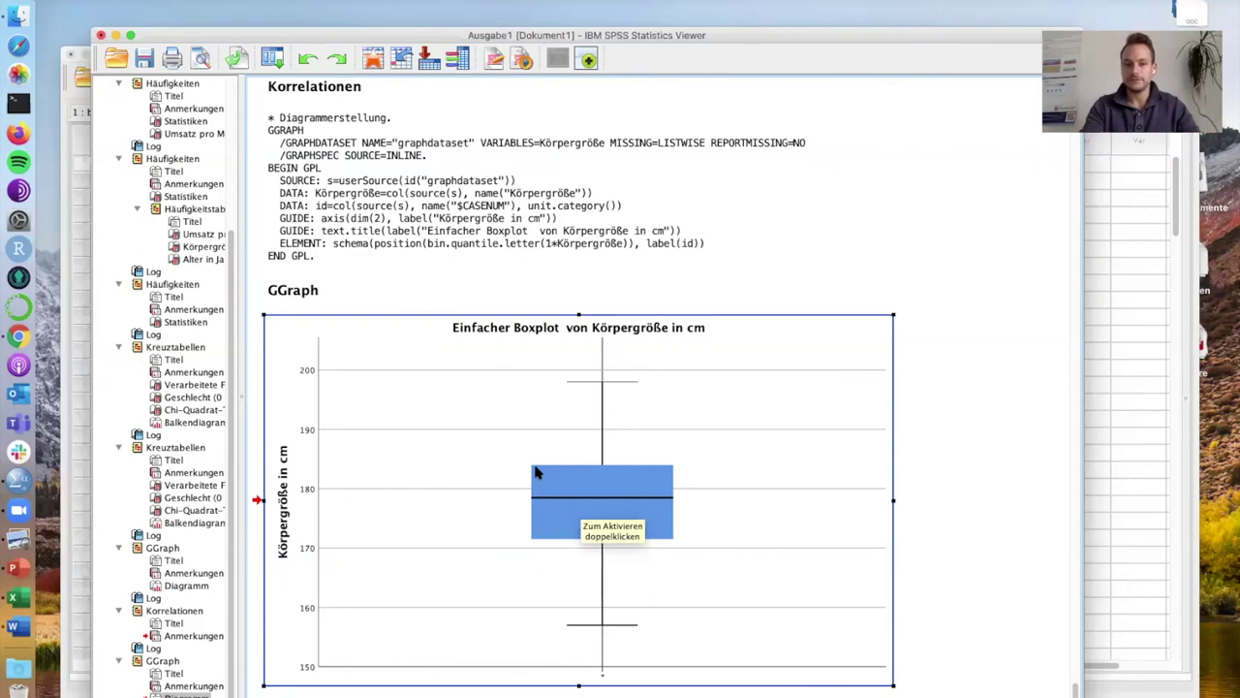
{"action": "left_click", "coordinate": [676, 287]}
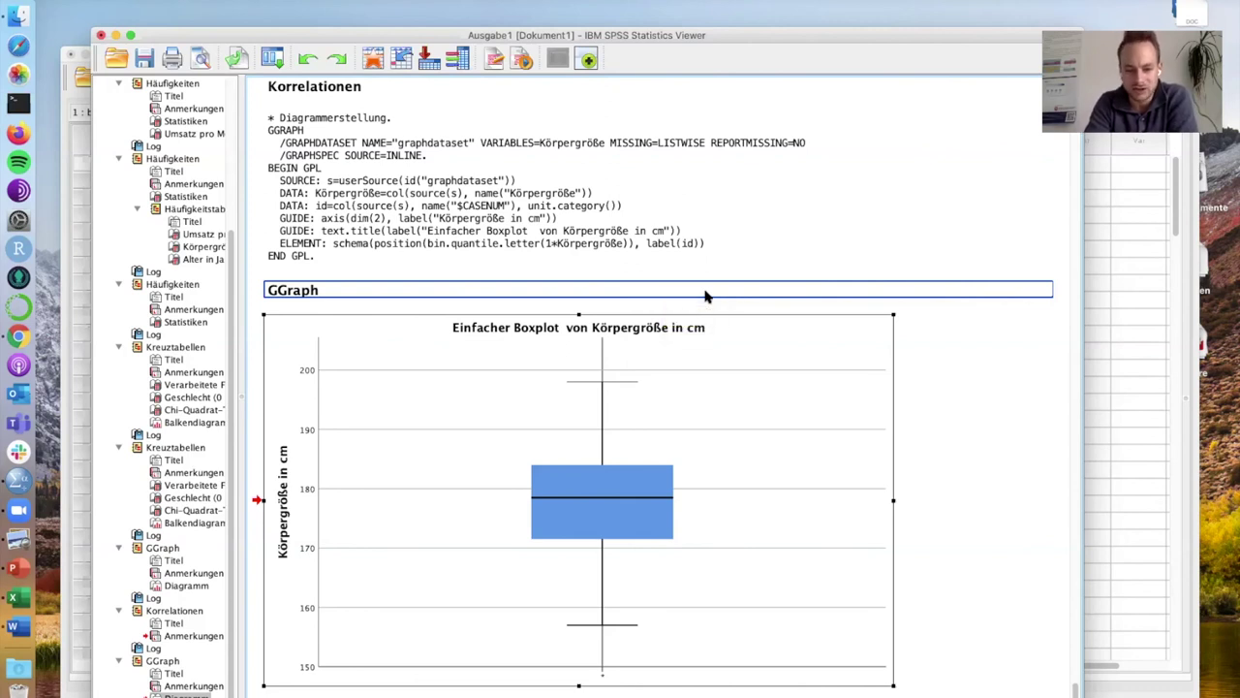
Examine the Körpergröße boxplot's box, the mark below the lower whisker and the upper whisker in the output
{"action": "left_click", "coordinate": [686, 473]}
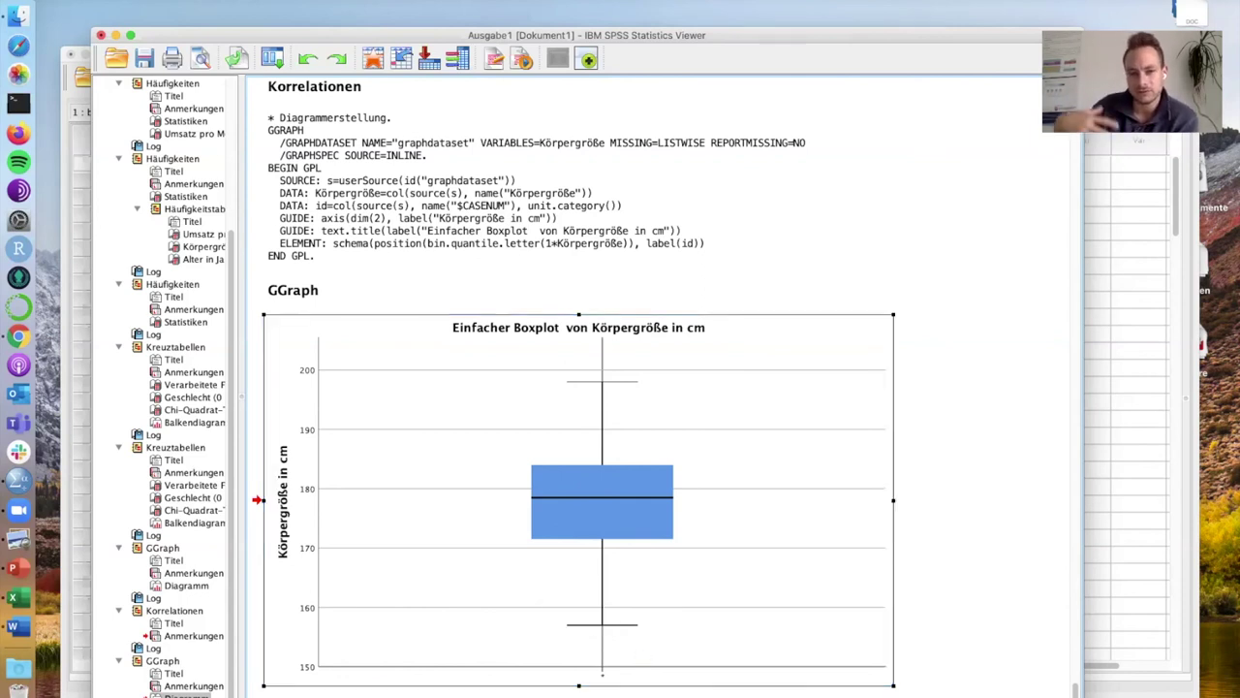
{"action": "left_click", "coordinate": [604, 676]}
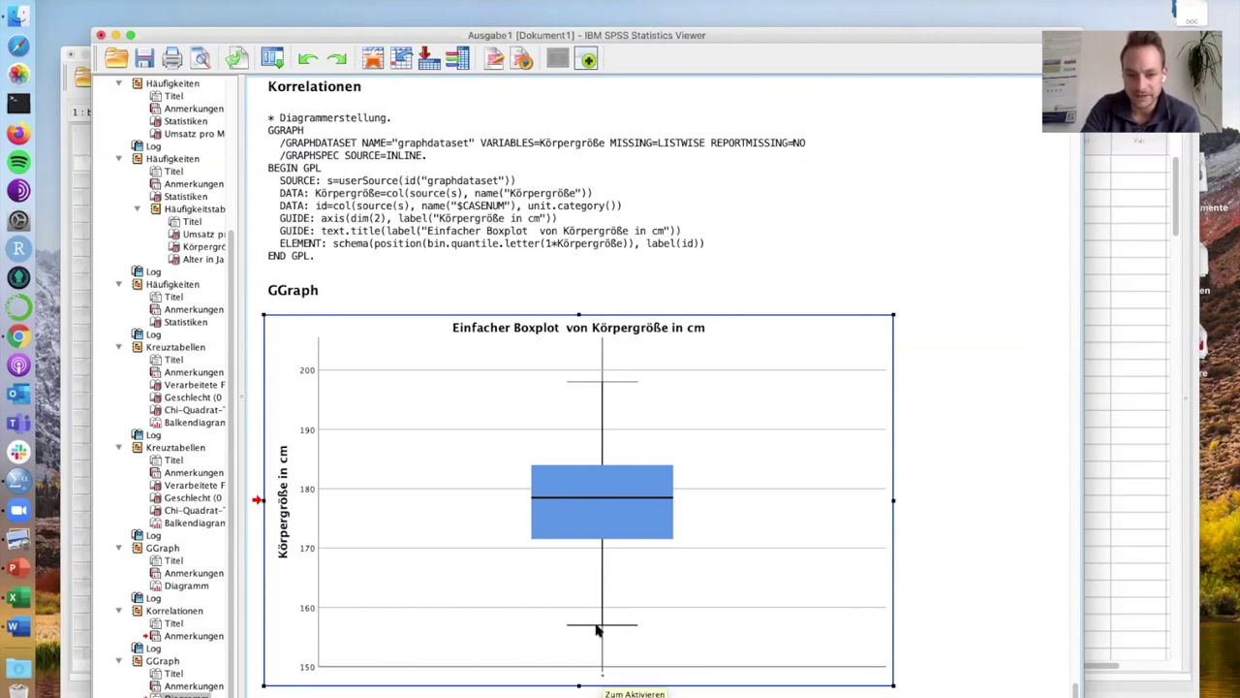
{"action": "left_click", "coordinate": [606, 405]}
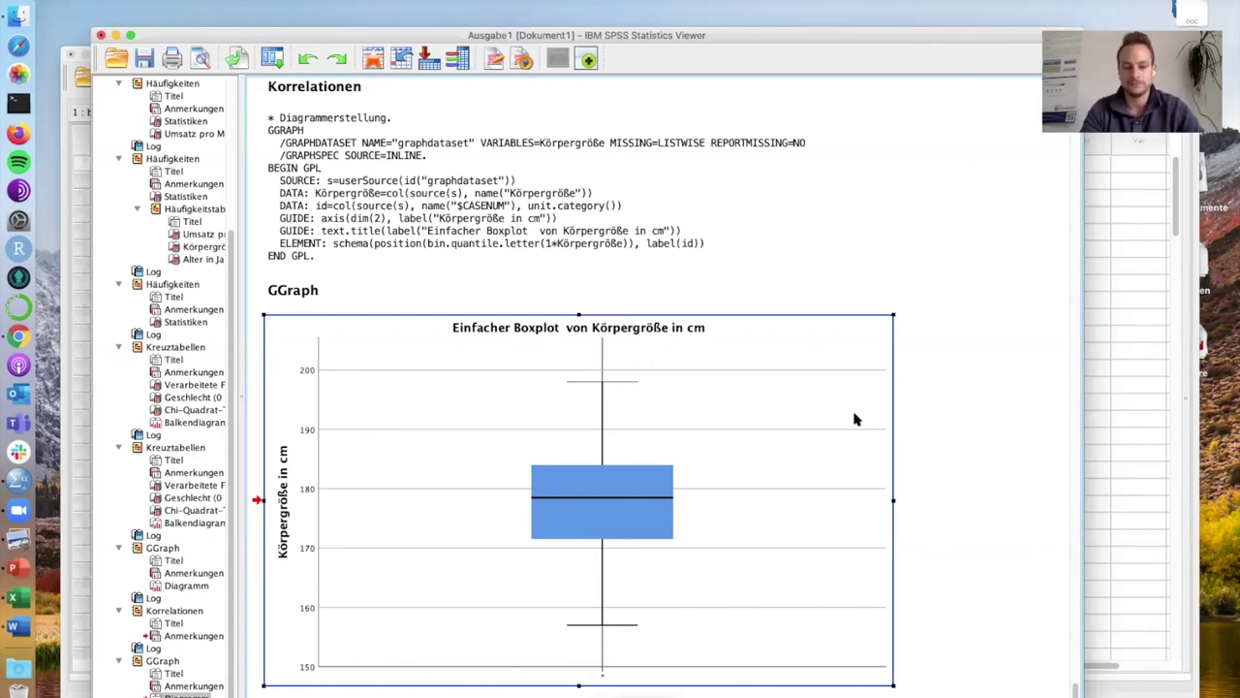
Bring the SPSS data editor to the front, move it slightly up, and open the Fälle auswählen dialog
{"action": "left_click", "coordinate": [1110, 248]}
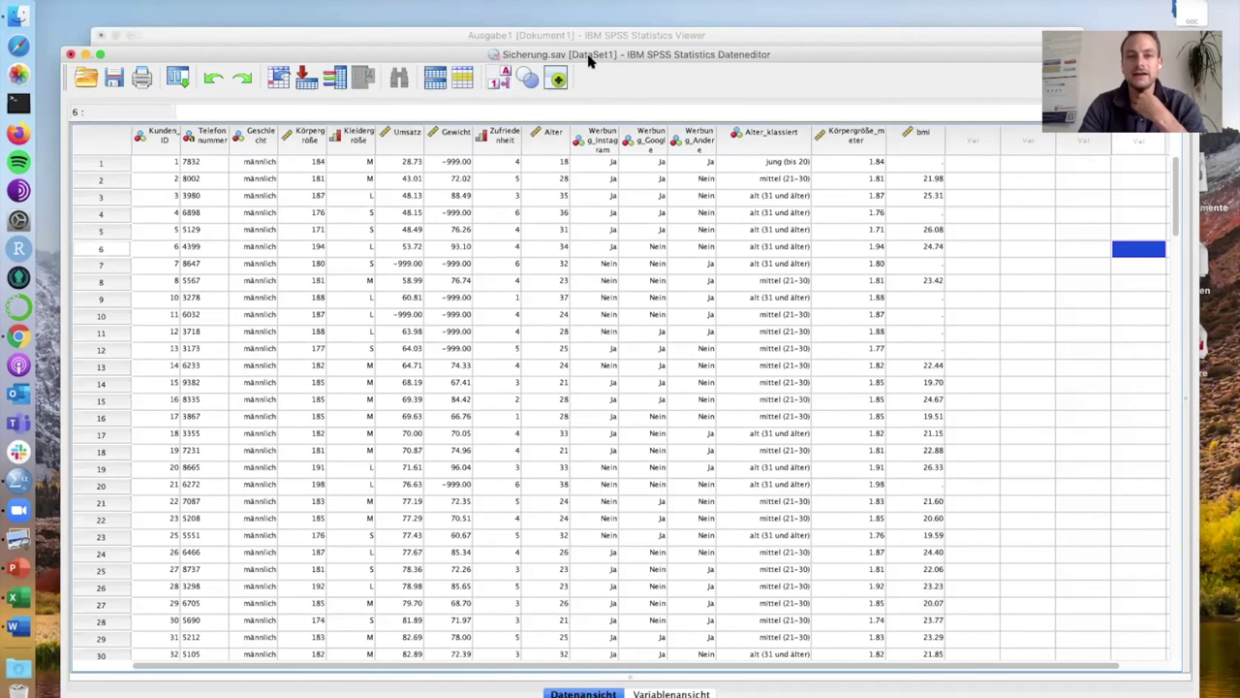
{"action": "left_click_drag", "start_coordinate": [589, 60], "coordinate": [579, 50]}
{"action": "left_click", "coordinate": [364, 0]}
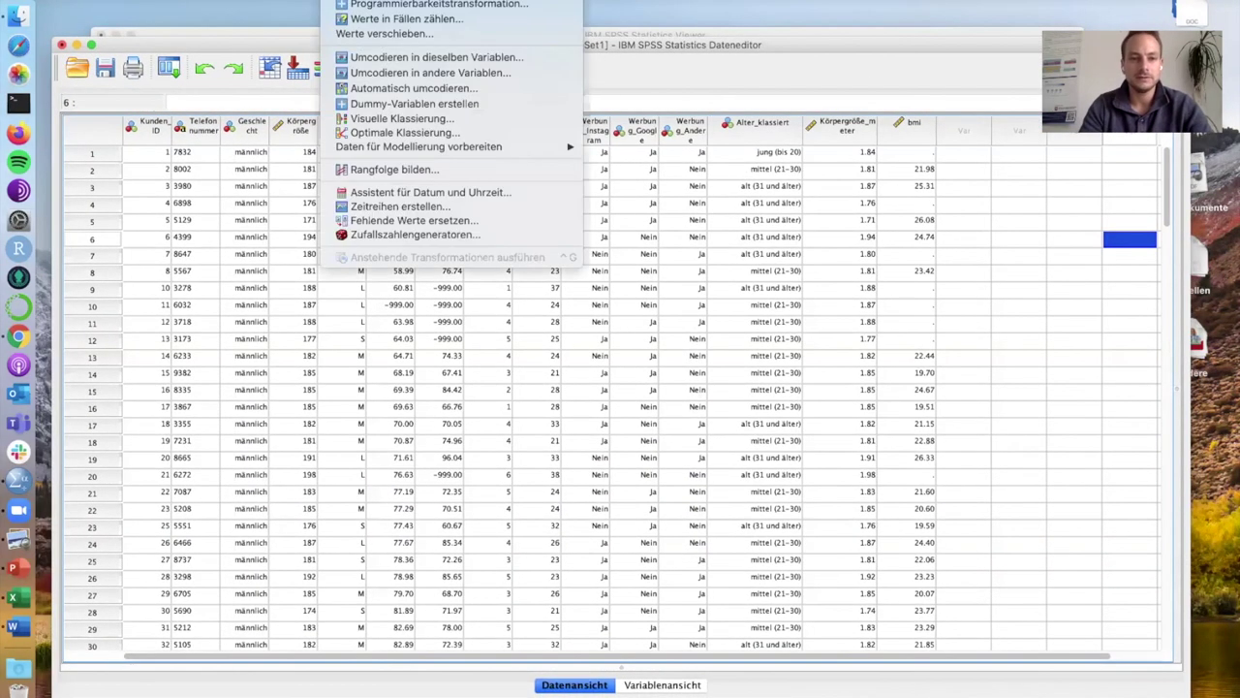
{"action": "mouse_move", "coordinate": [302, 0]}
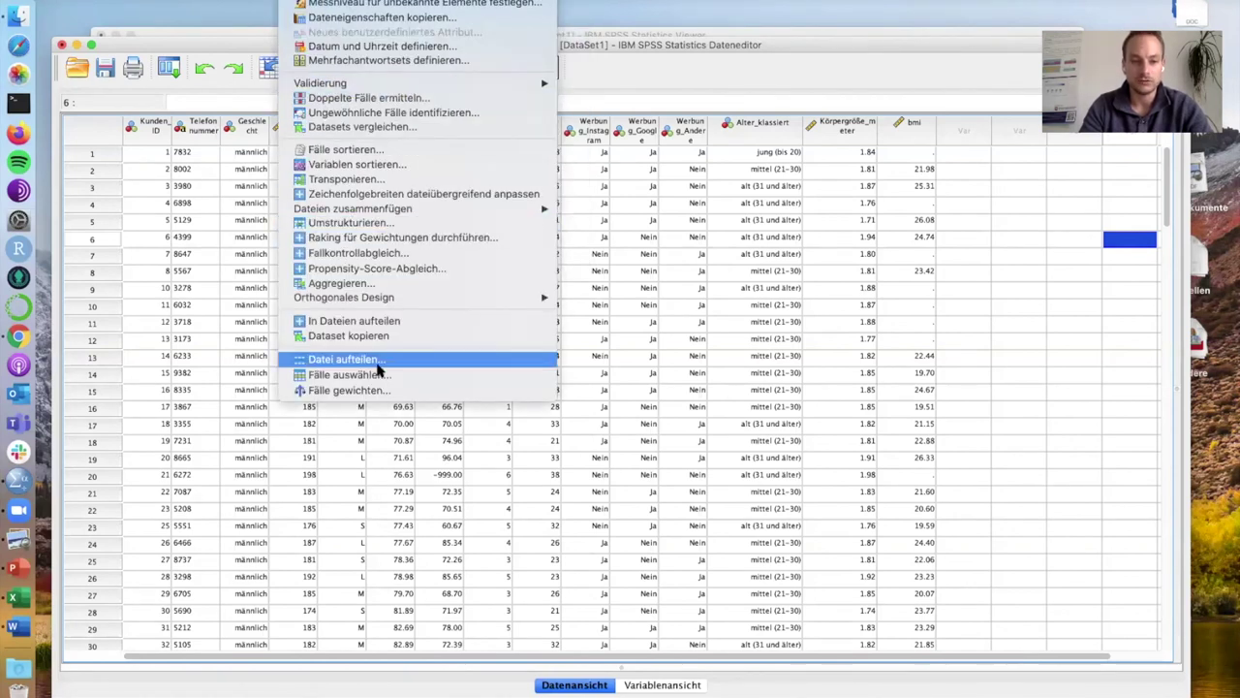
{"action": "left_click", "coordinate": [347, 374]}
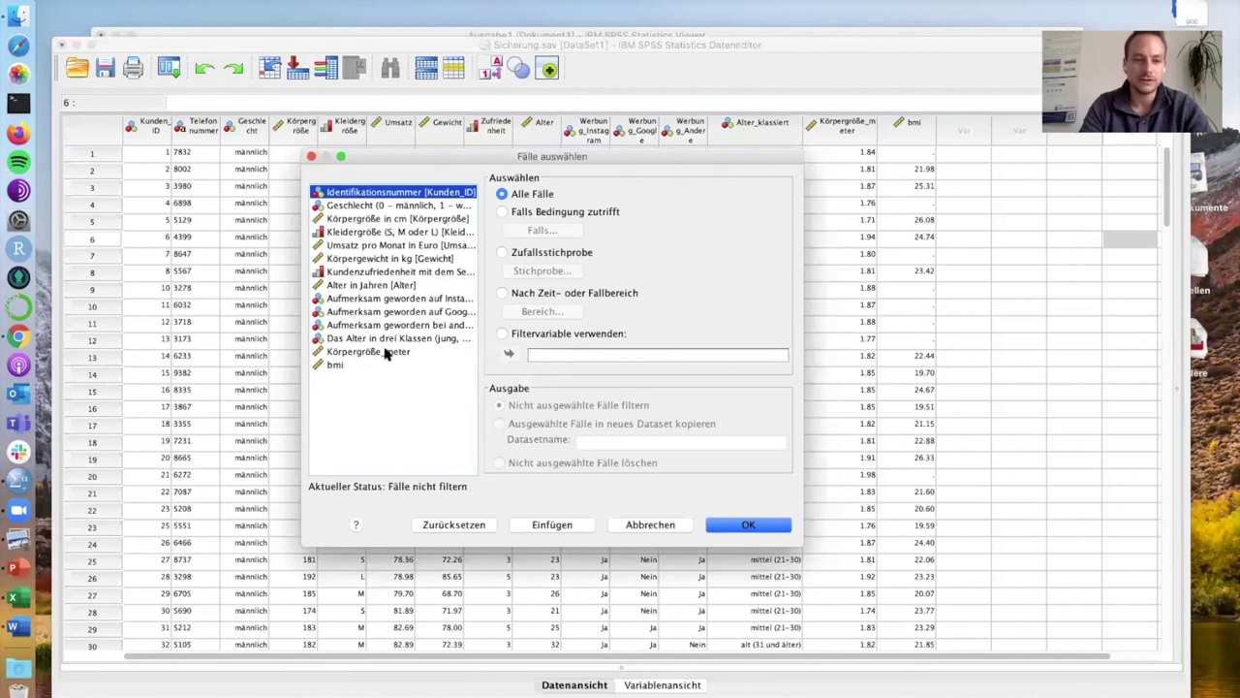
Set case selection to Falls Bedingung zutrifft and open its condition definition
{"action": "left_click", "coordinate": [363, 245]}
{"action": "left_click", "coordinate": [362, 219]}
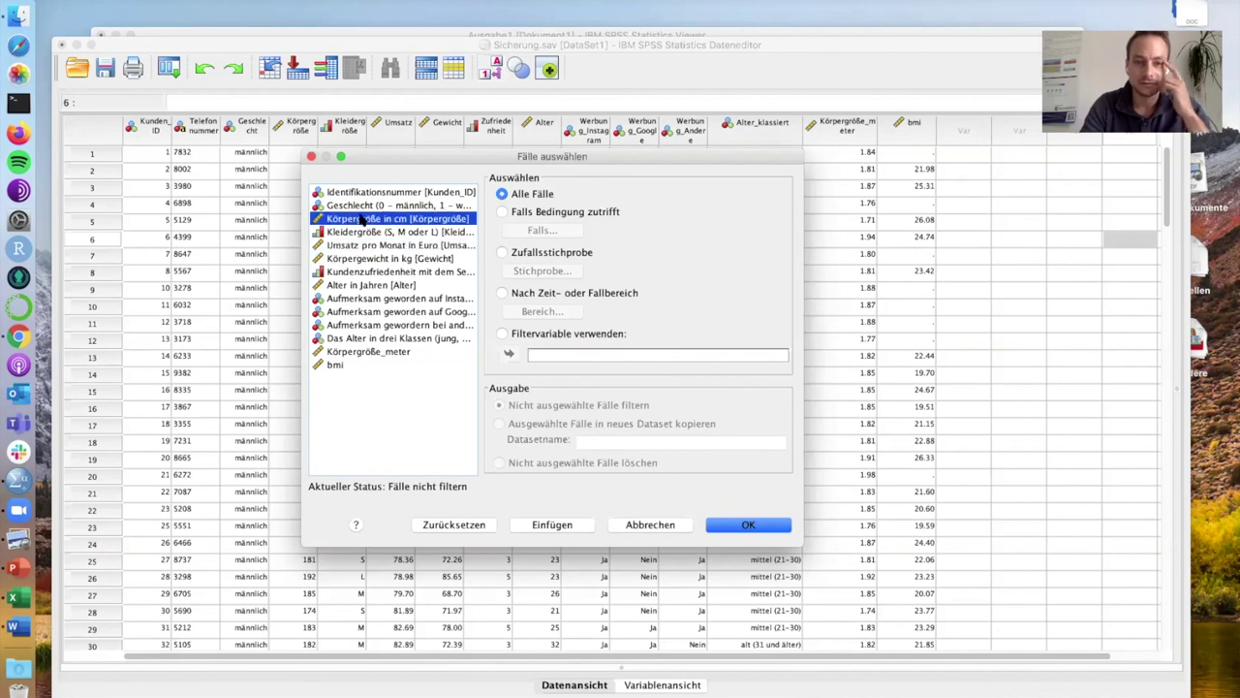
{"action": "left_click", "coordinate": [519, 212]}
{"action": "left_click", "coordinate": [522, 230]}
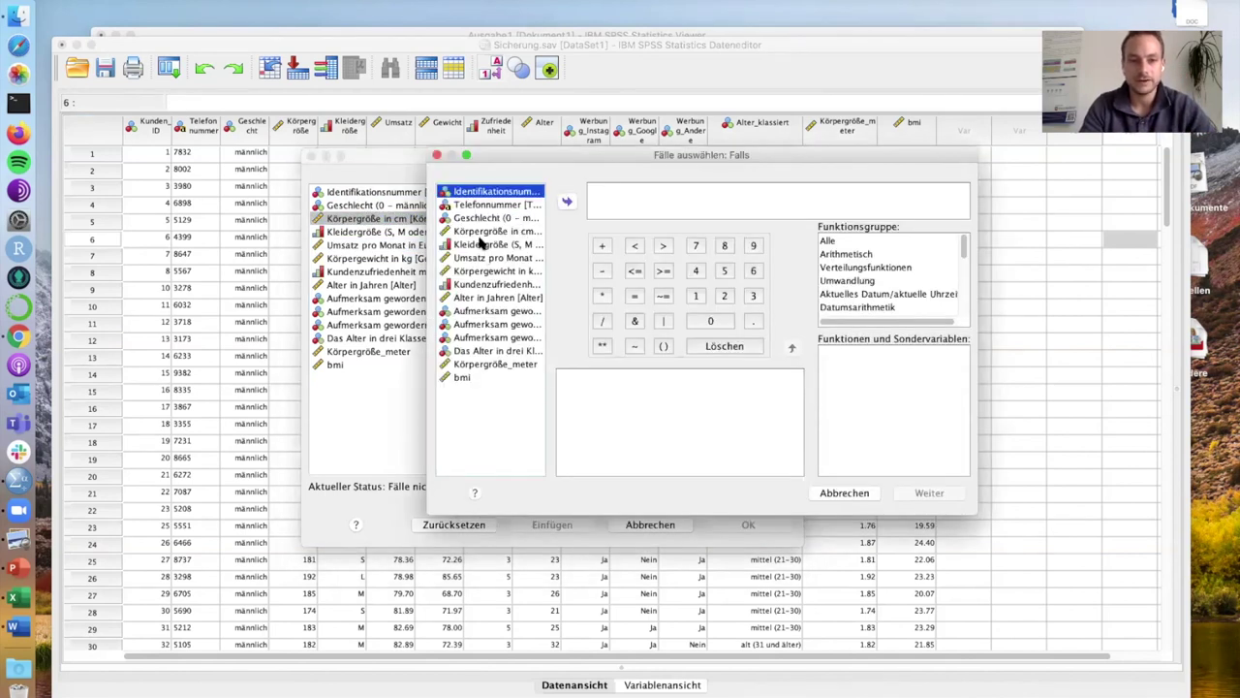
Define the condition Körpergröße < 160 and apply the selection, filtering out the unselected cases
{"action": "left_click", "coordinate": [476, 235]}
{"action": "left_click", "coordinate": [476, 271]}
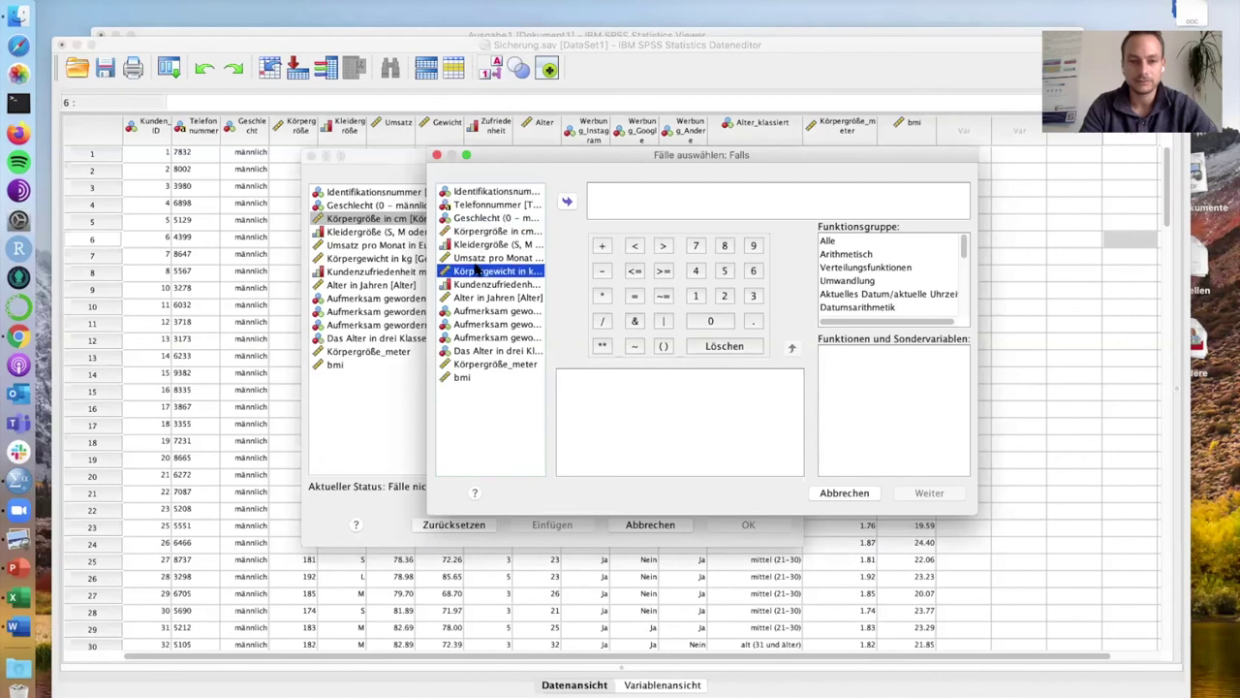
{"action": "left_click", "coordinate": [481, 233]}
{"action": "left_click", "coordinate": [629, 208]}
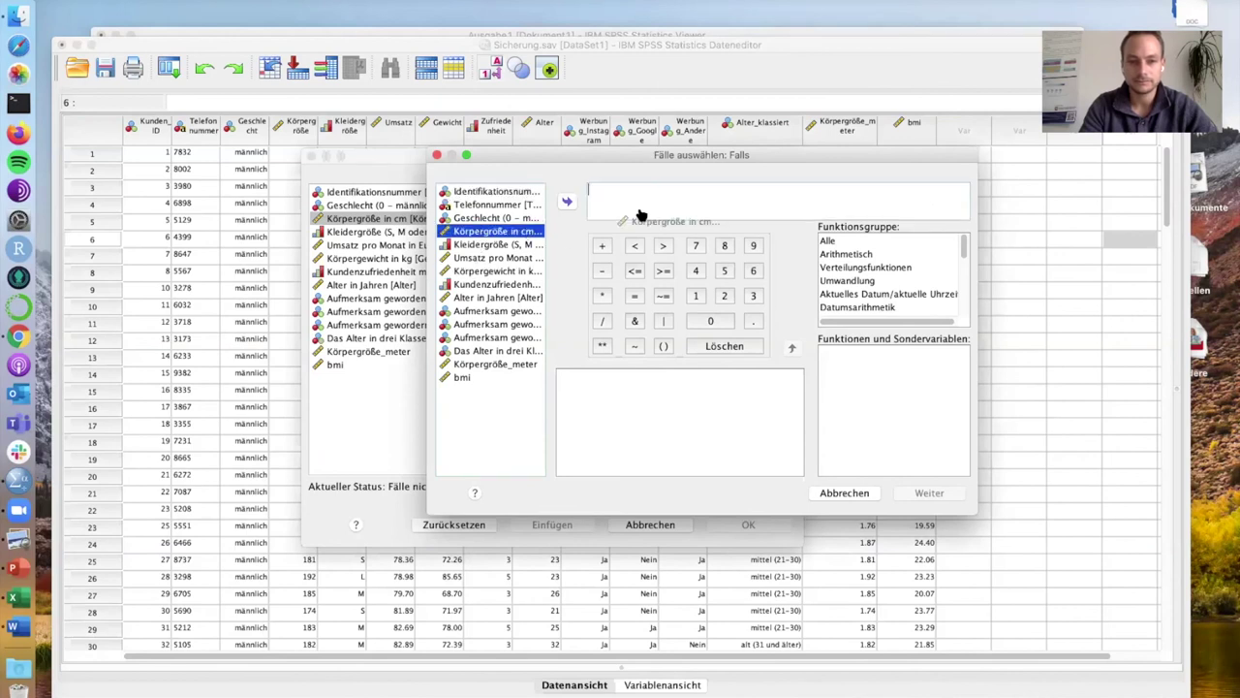
{"action": "left_click_drag", "start_coordinate": [496, 232], "coordinate": [600, 199]}
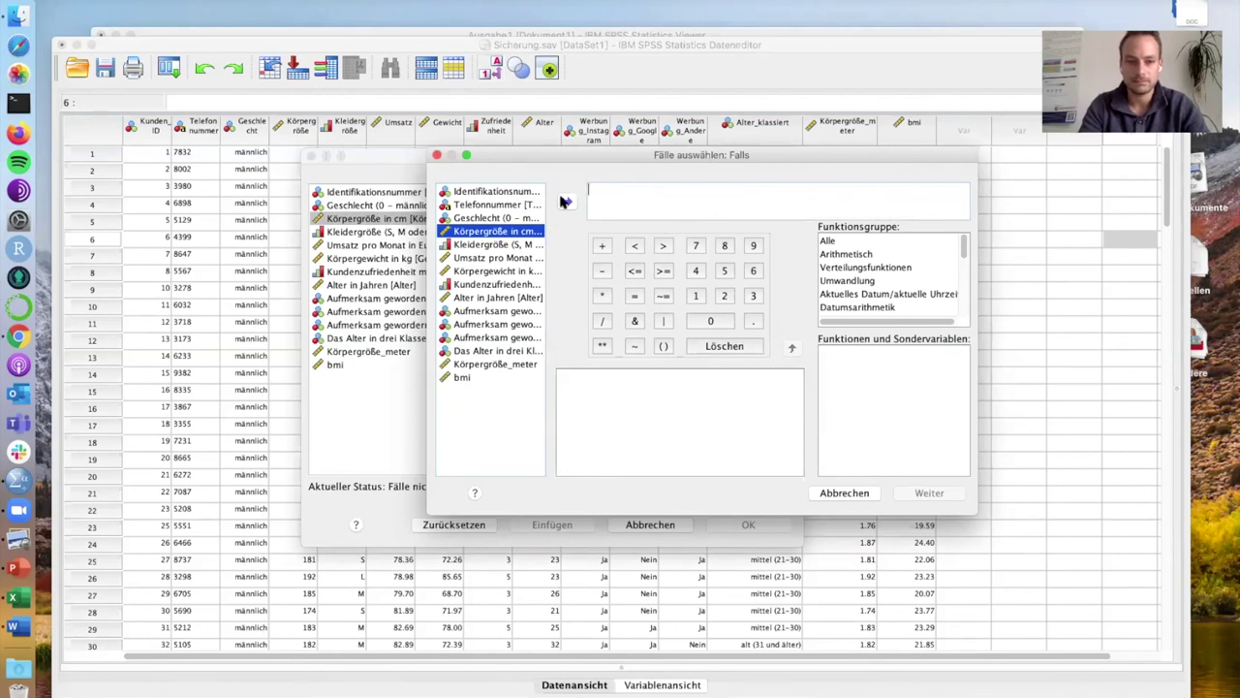
{"action": "left_click", "coordinate": [567, 200]}
{"action": "type", "text": "< 160"}
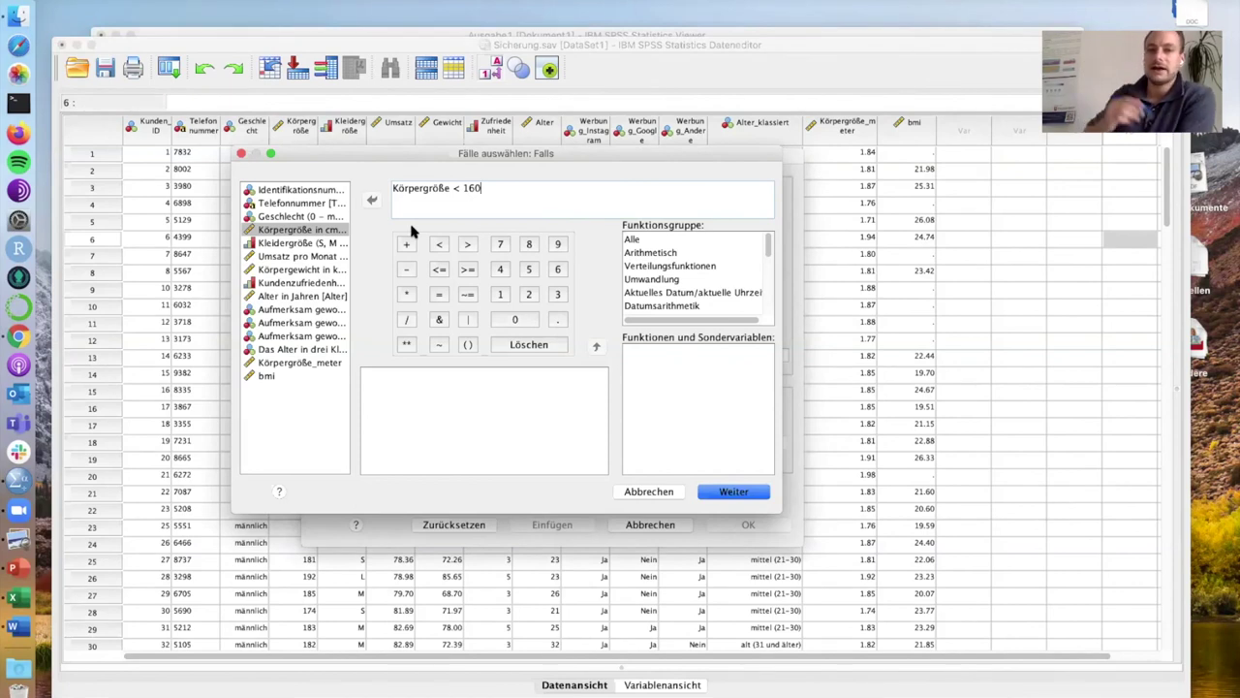
{"action": "left_click", "coordinate": [734, 492]}
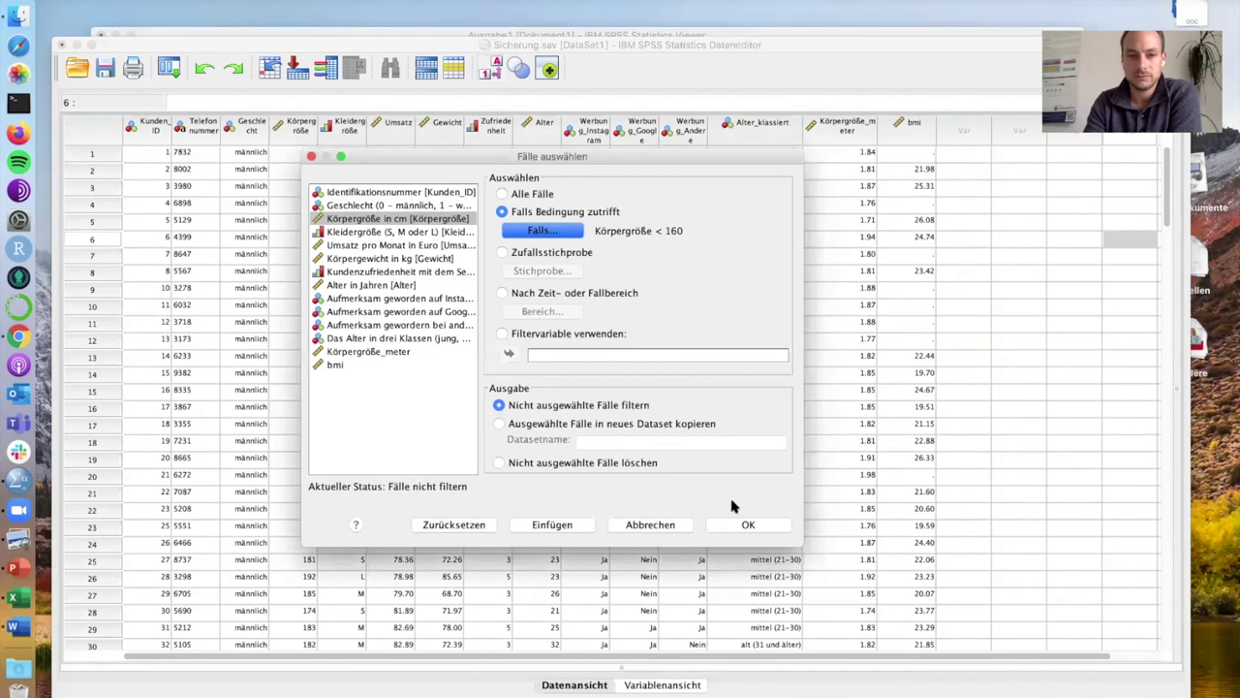
{"action": "left_click", "coordinate": [736, 526]}
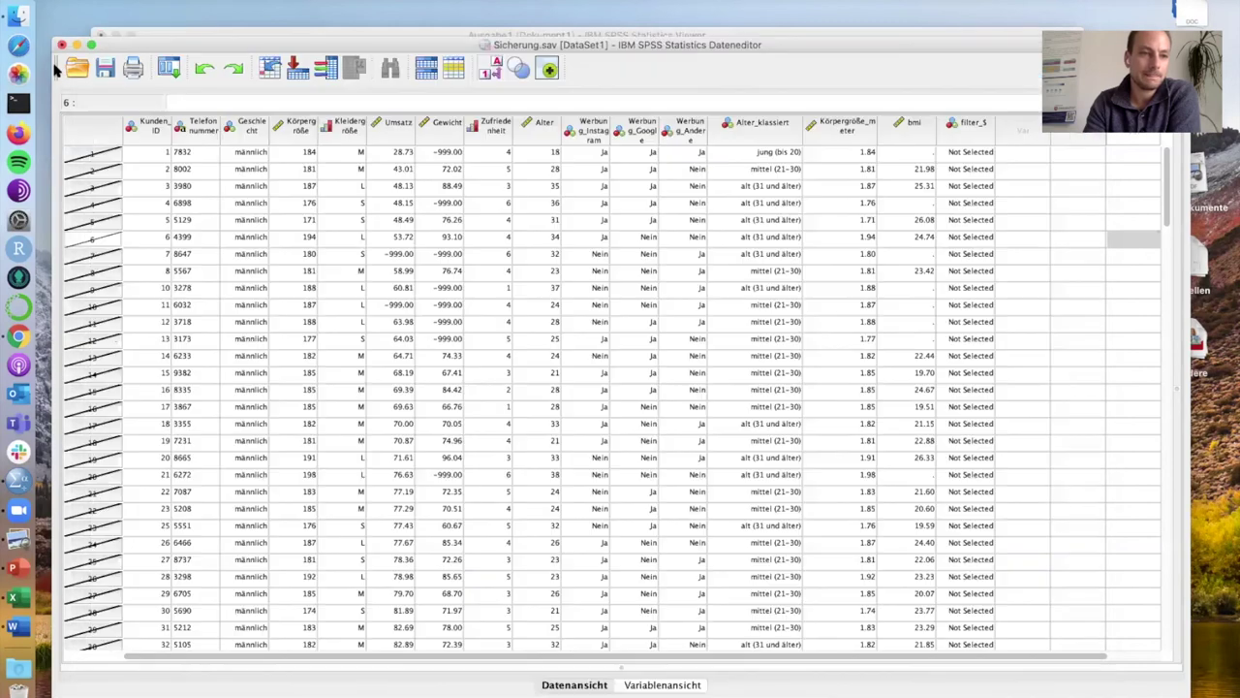
Look through the filtered data for a case that is not crossed out and select row 120
{"action": "left_click", "coordinate": [57, 69]}
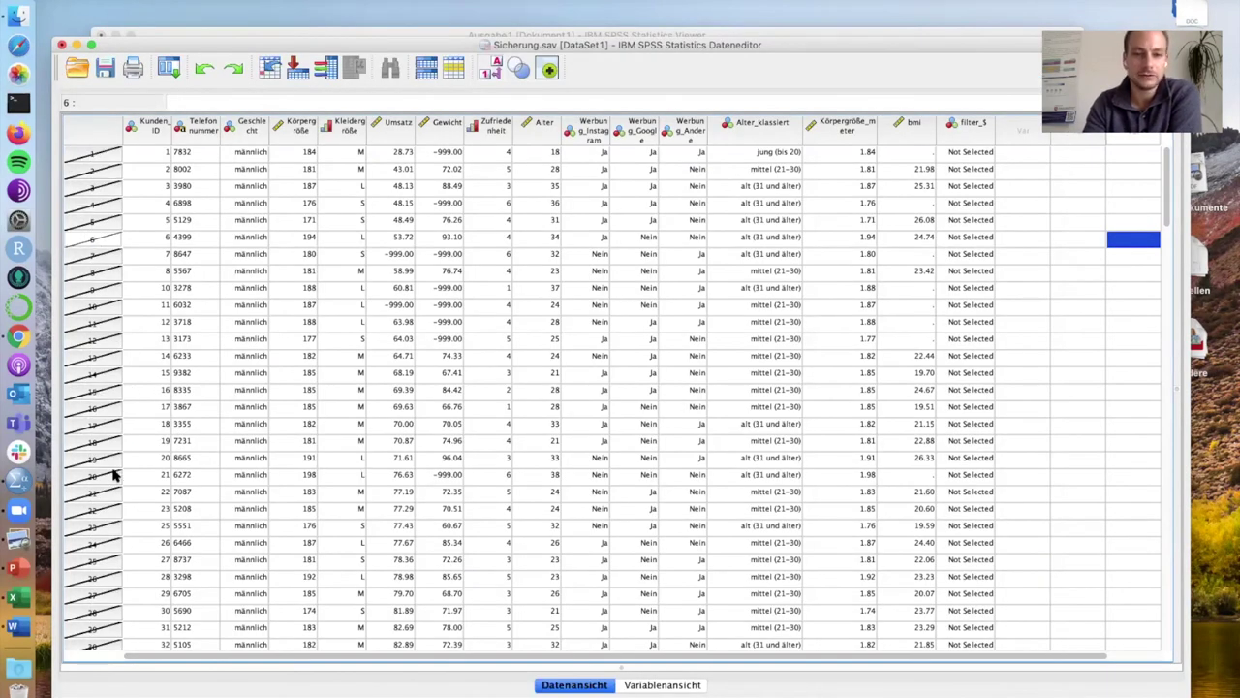
{"action": "scroll", "coordinate": [111, 483], "scroll_direction": "down", "scroll_amount": 5}
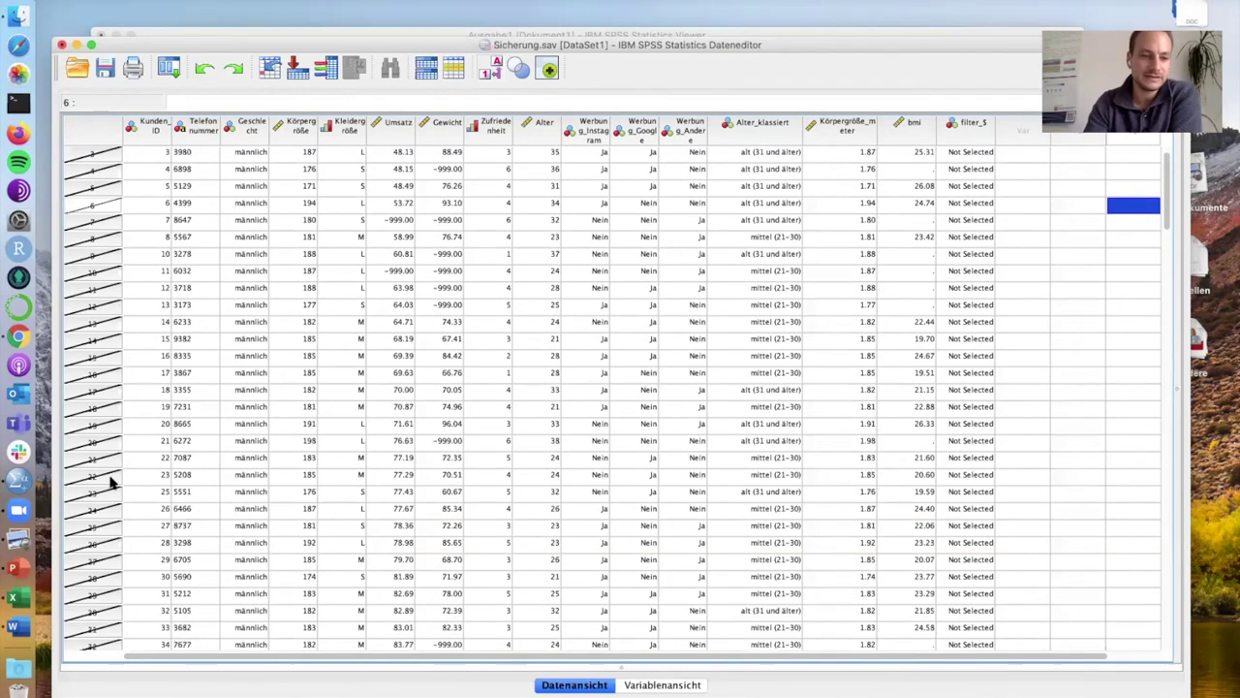
{"action": "scroll", "coordinate": [111, 483], "scroll_direction": "down", "scroll_amount": 20}
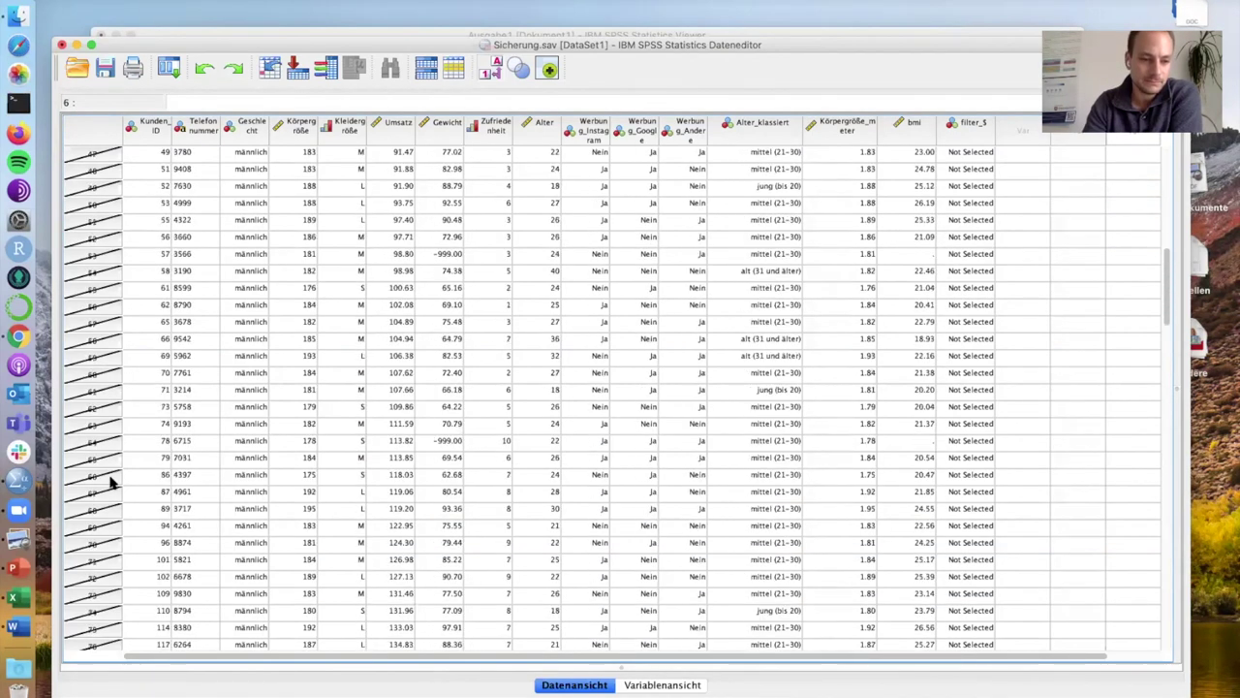
{"action": "scroll", "coordinate": [111, 482], "scroll_direction": "down", "scroll_amount": 10}
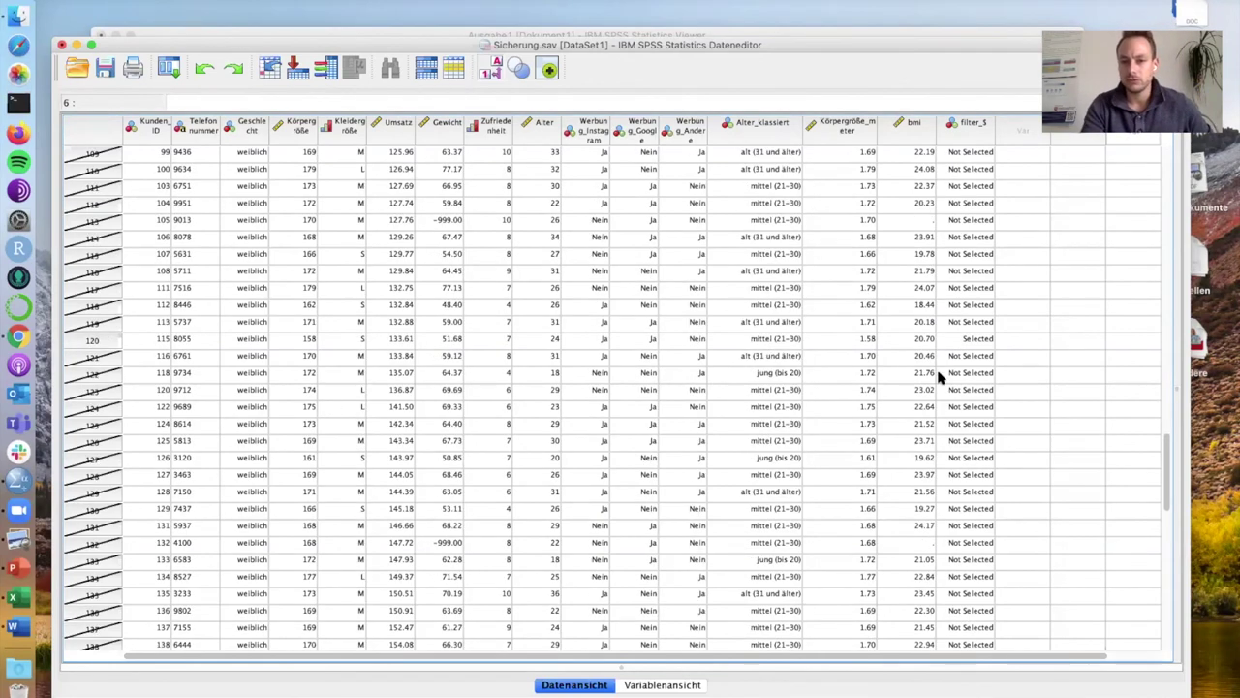
{"action": "left_click", "coordinate": [94, 347]}
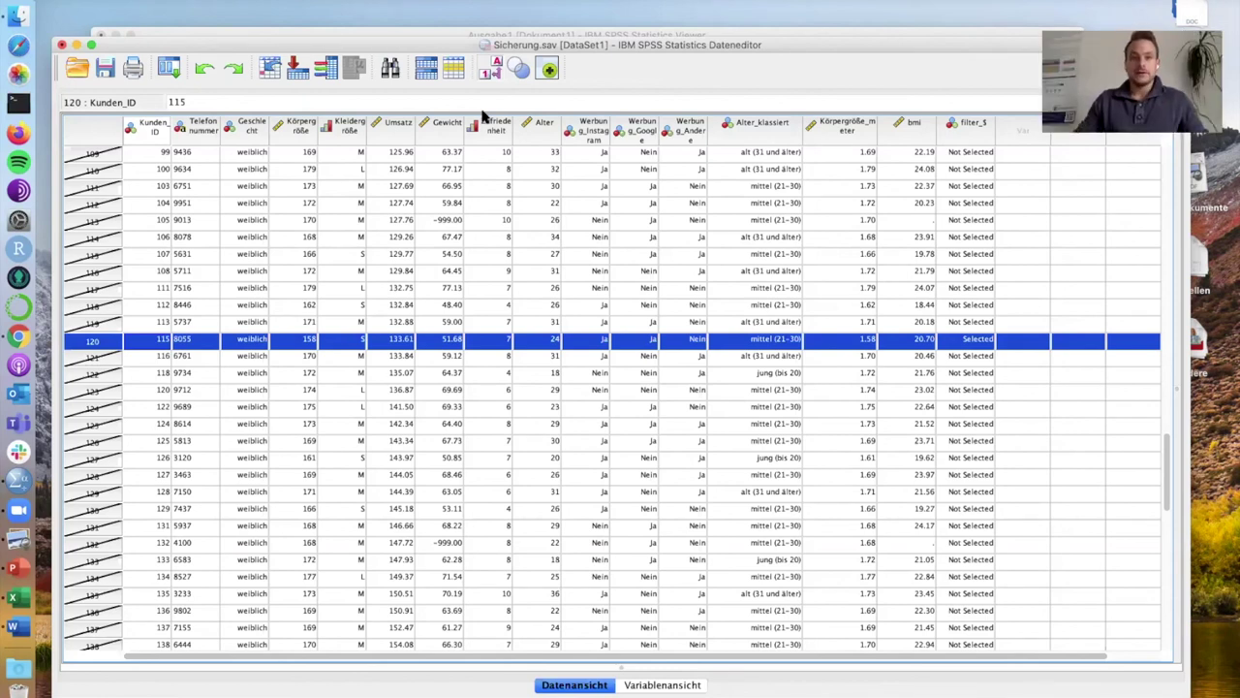
View the Körpergröße boxplot in the output viewer again and return to the data editor
{"action": "left_click", "coordinate": [291, 36]}
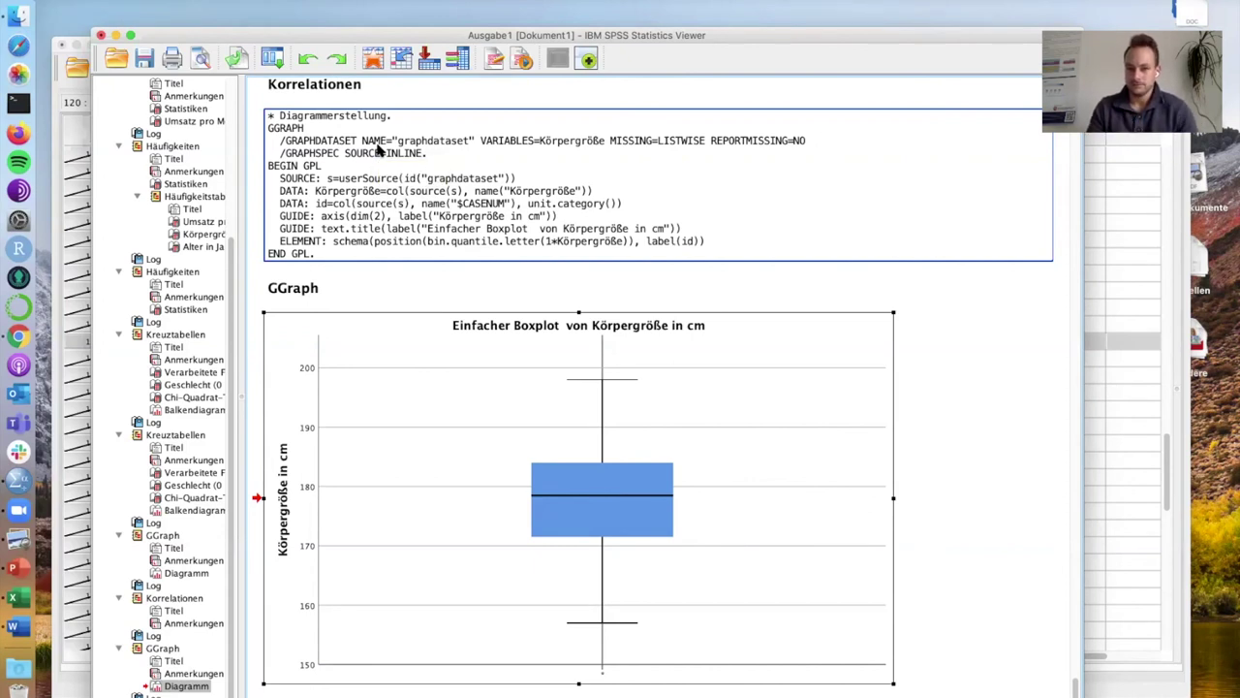
{"action": "left_click", "coordinate": [467, 330]}
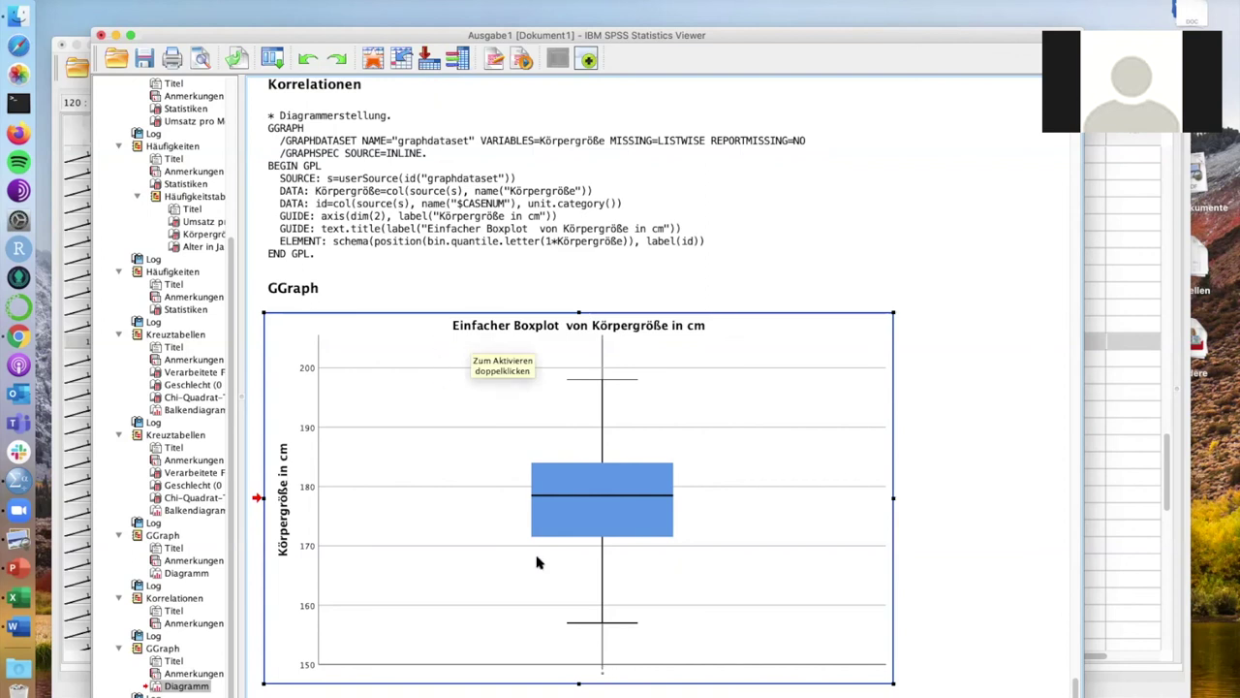
{"action": "left_click", "coordinate": [64, 76]}
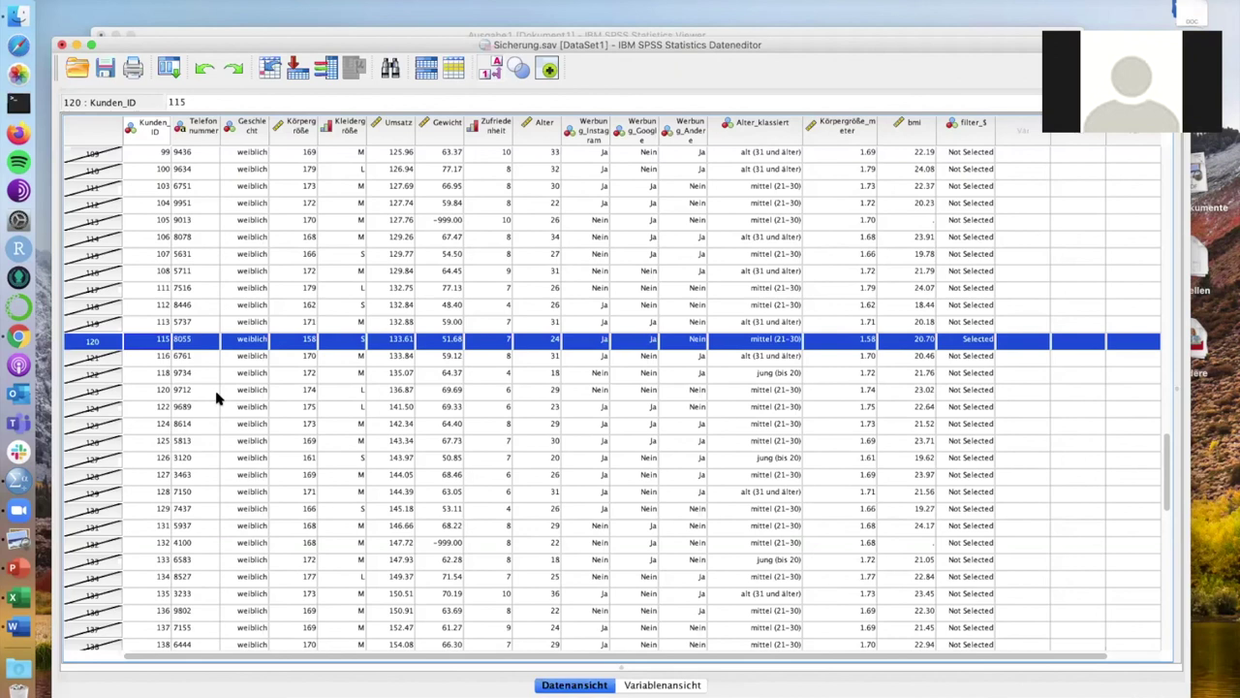
Find the selected case in row 143 and move along its row to the Körpergröße_meter value
{"action": "scroll", "coordinate": [175, 497], "scroll_direction": "down", "scroll_amount": 1}
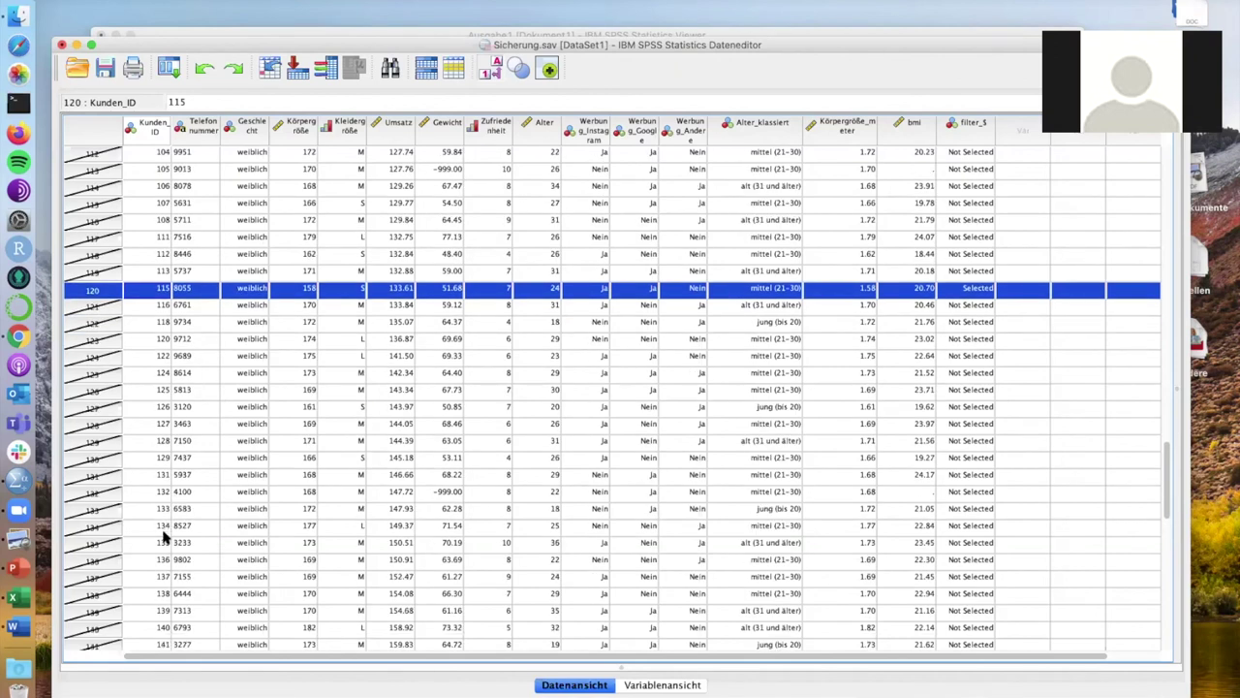
{"action": "scroll", "coordinate": [165, 635], "scroll_direction": "down", "scroll_amount": 2}
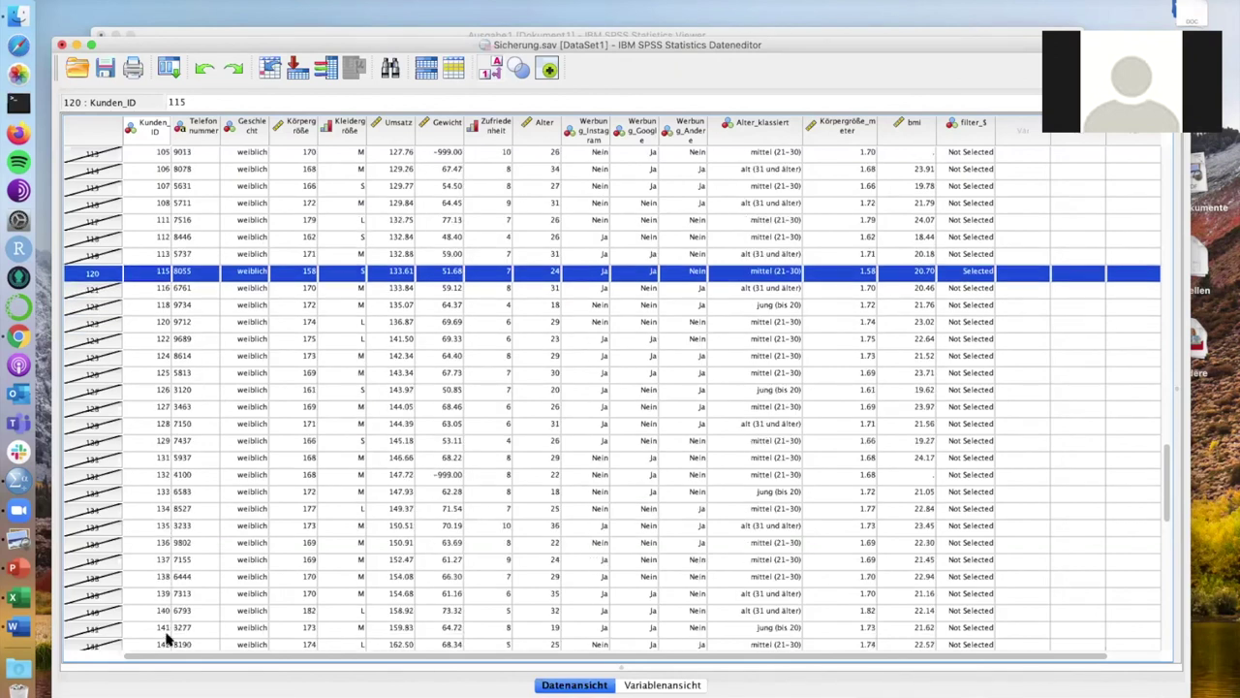
{"action": "left_click", "coordinate": [160, 594]}
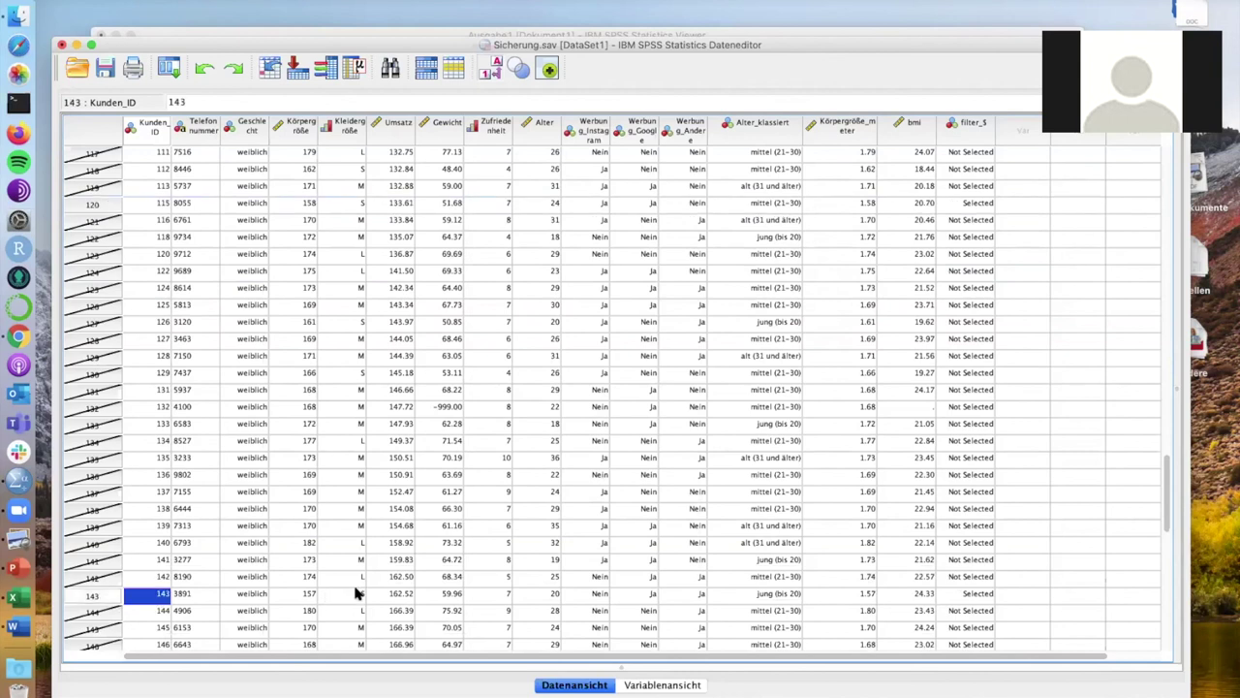
{"action": "key", "text": "Right"}
{"action": "key", "text": "Right"}
{"action": "key", "text": "Right"}
{"action": "key", "text": "Right"}
{"action": "key", "text": "Right"}
{"action": "key", "text": "Right"}
{"action": "key", "text": "Right"}
{"action": "key", "text": "Right"}
{"action": "key", "text": "Right"}
{"action": "key", "text": "Right"}
{"action": "key", "text": "Right"}
{"action": "key", "text": "Right"}
{"action": "key", "text": "Right"}
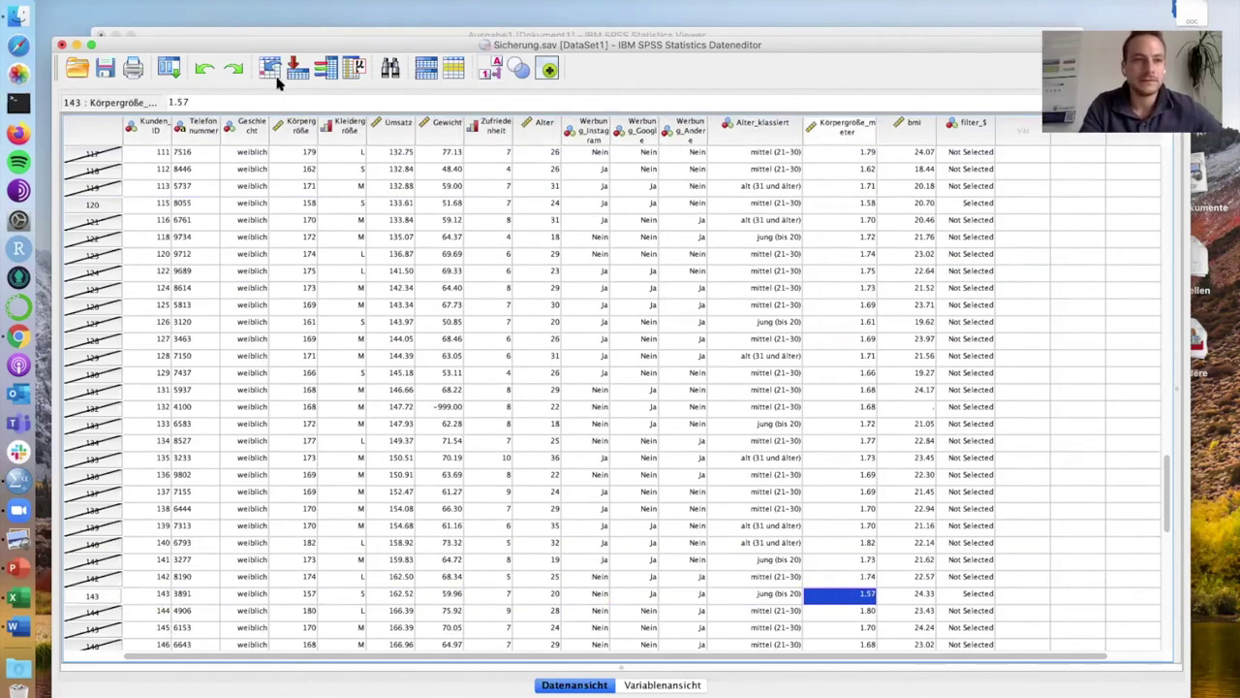
Bring the output viewer to the front and open the Körpergröße boxplot in the Diagrammeditor
{"action": "left_click", "coordinate": [279, 33]}
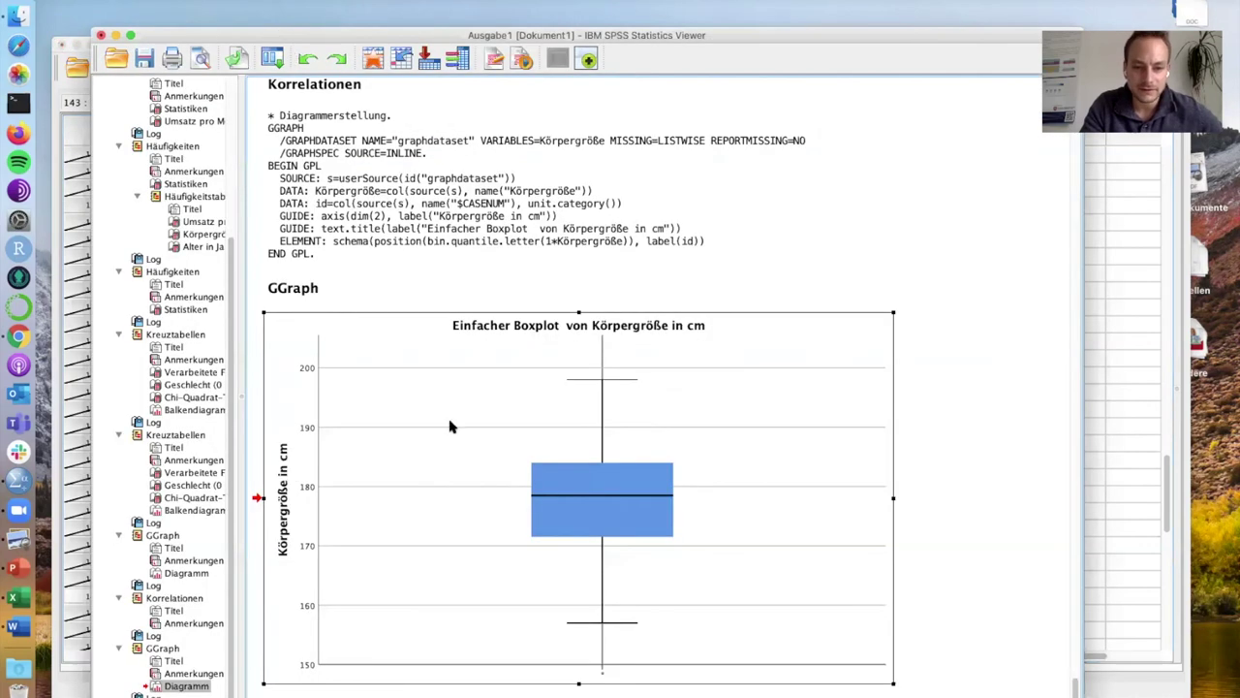
{"action": "double_click", "coordinate": [602, 677]}
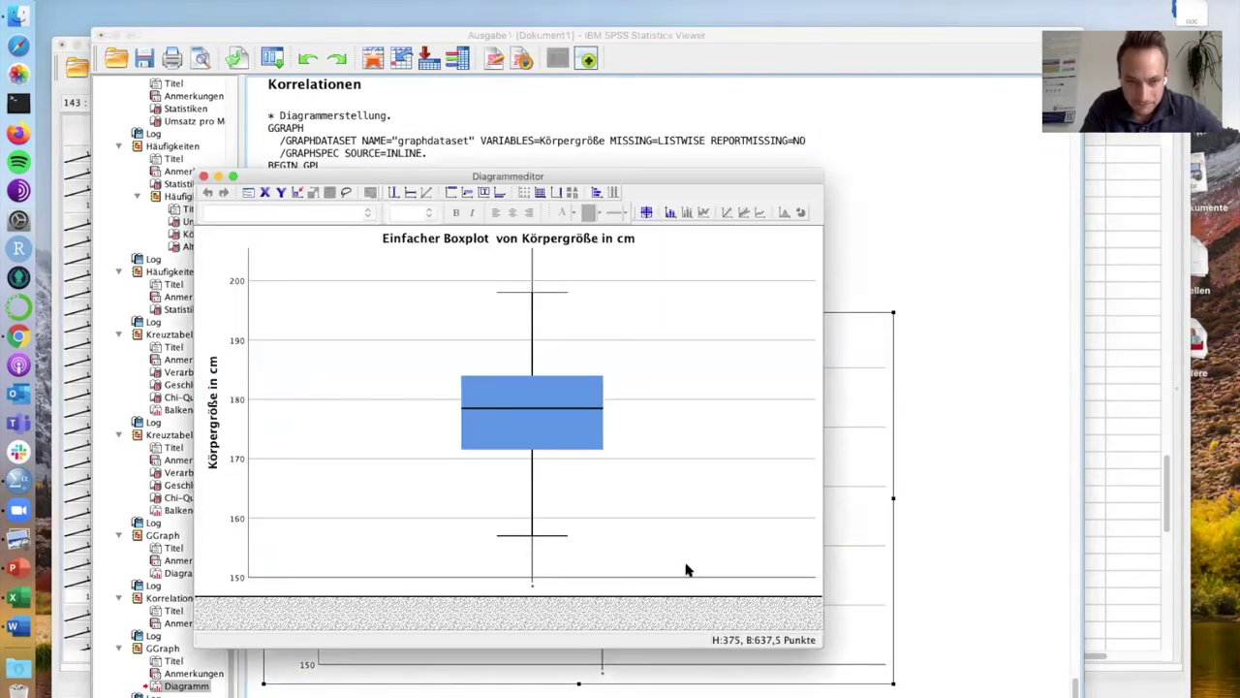
View the properties of the small mark below the boxplot and the y-axis scale labels, closing them without changes
{"action": "double_click", "coordinate": [531, 590]}
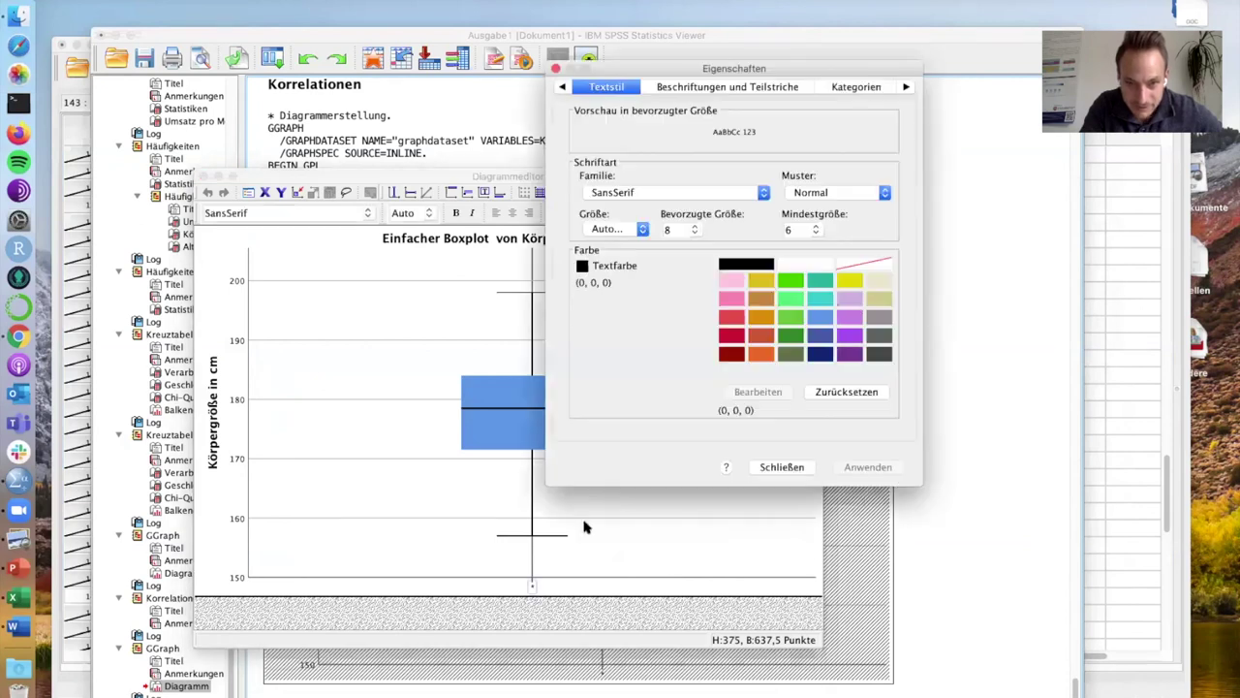
{"action": "left_click", "coordinate": [780, 467]}
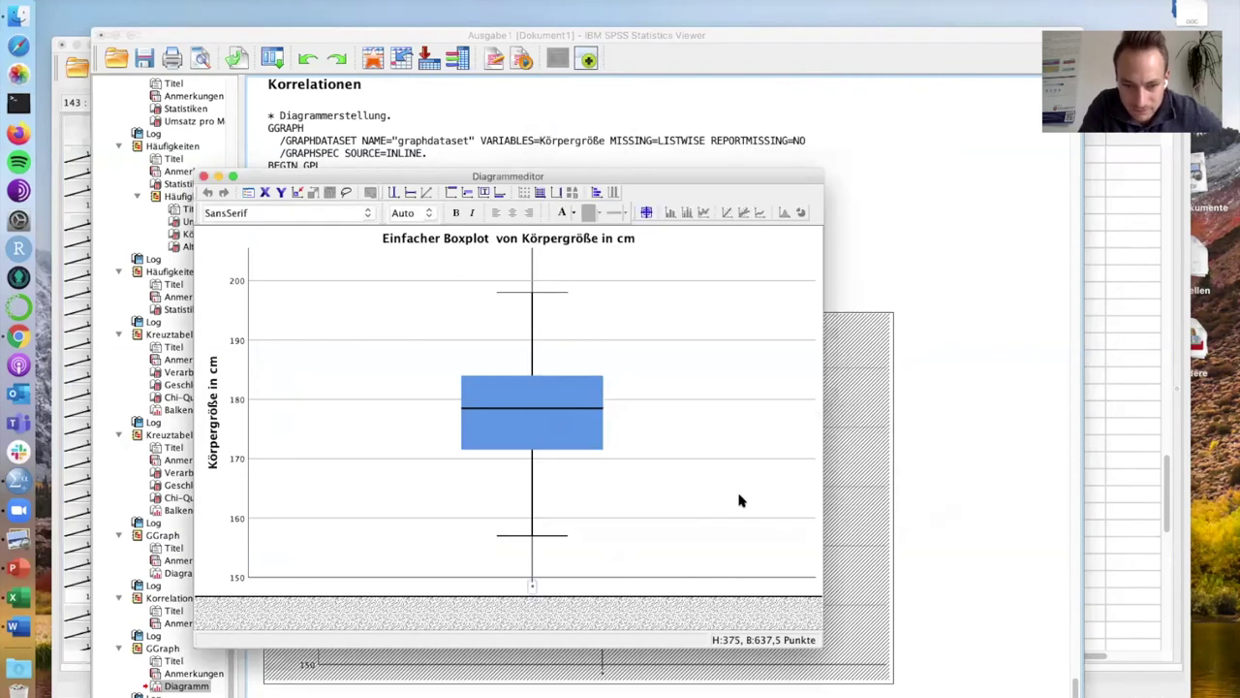
{"action": "double_click", "coordinate": [531, 590]}
{"action": "left_click", "coordinate": [775, 467]}
{"action": "double_click", "coordinate": [238, 521]}
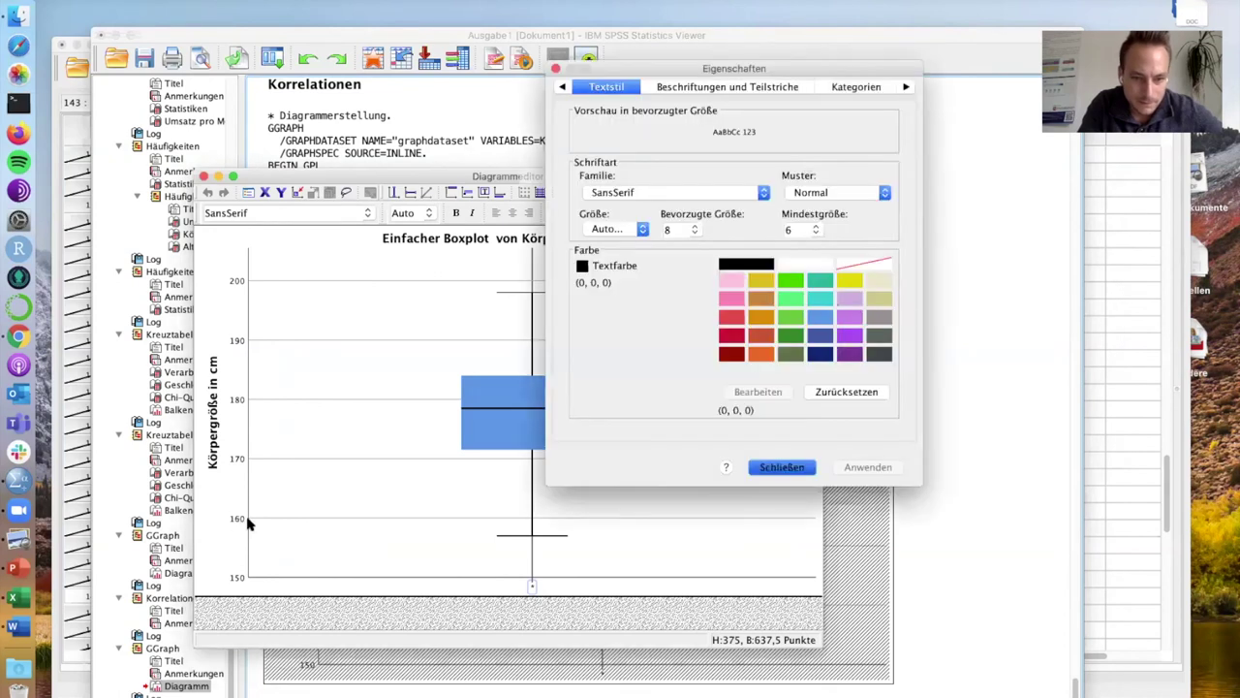
{"action": "left_click", "coordinate": [776, 482]}
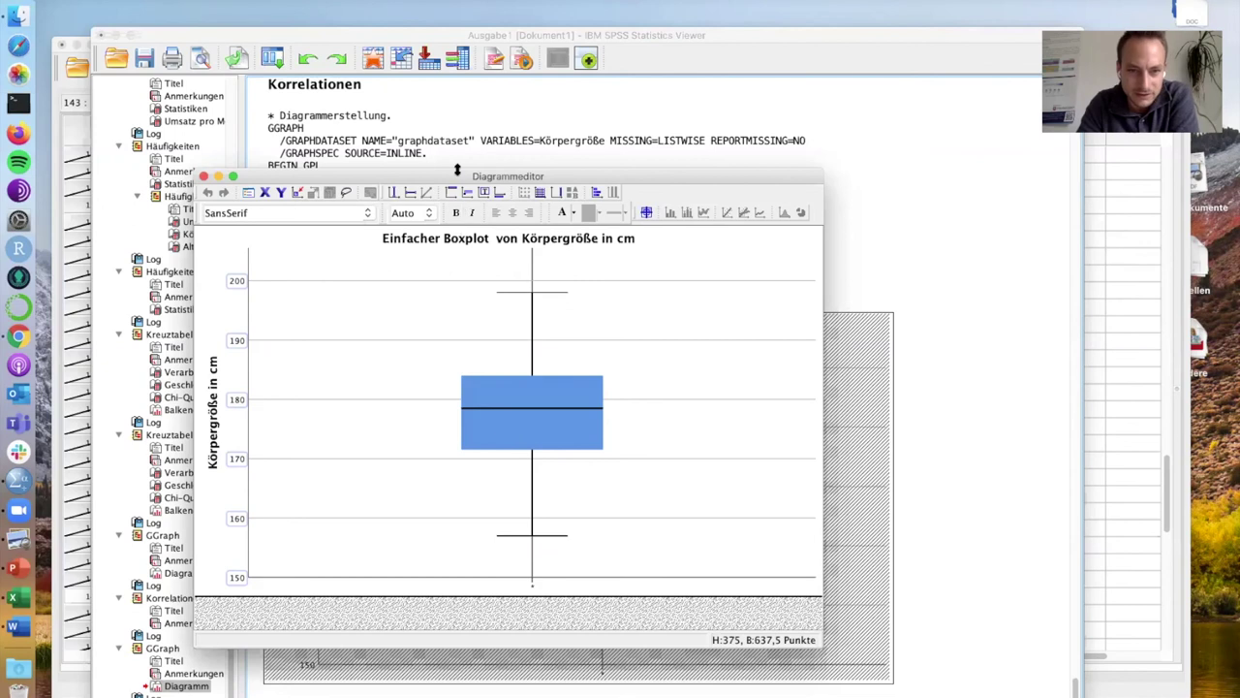
Move the Diagrammeditor up, enlarge its window, and stretch the boxplot's frame slightly at its lower corner
{"action": "left_click_drag", "start_coordinate": [457, 170], "coordinate": [458, 91]}
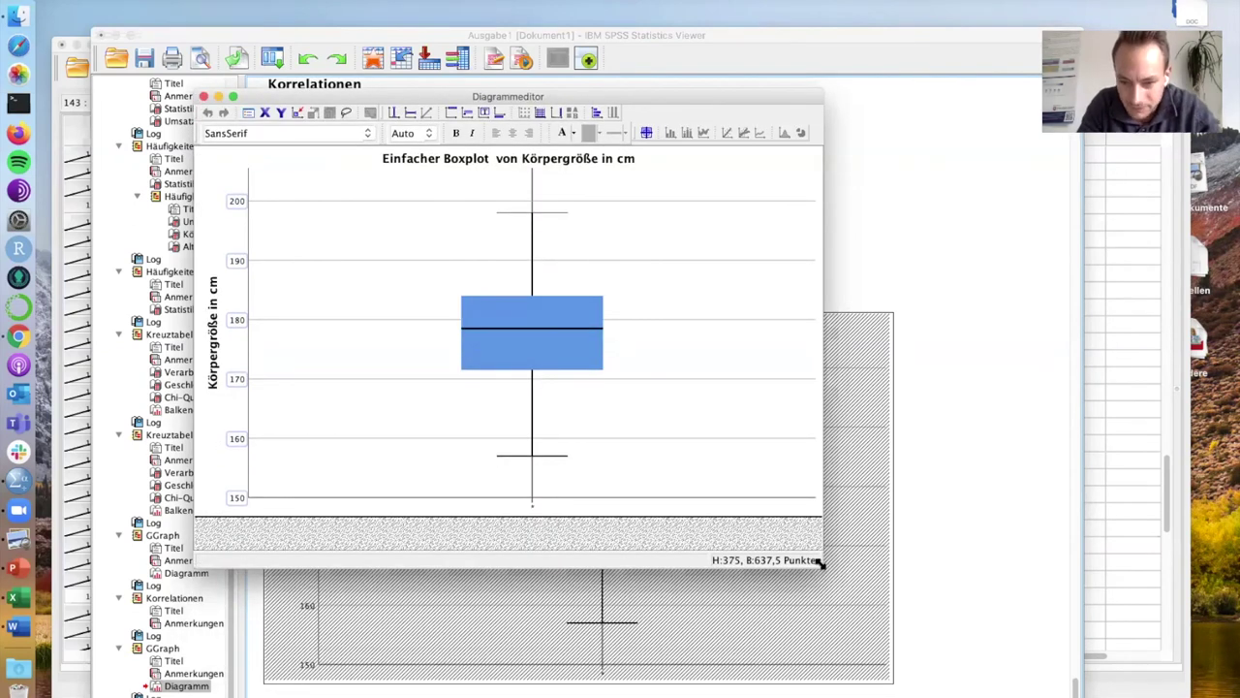
{"action": "left_click_drag", "start_coordinate": [902, 603], "coordinate": [1055, 659]}
{"action": "left_click", "coordinate": [817, 512]}
{"action": "left_click_drag", "start_coordinate": [819, 512], "coordinate": [822, 516]}
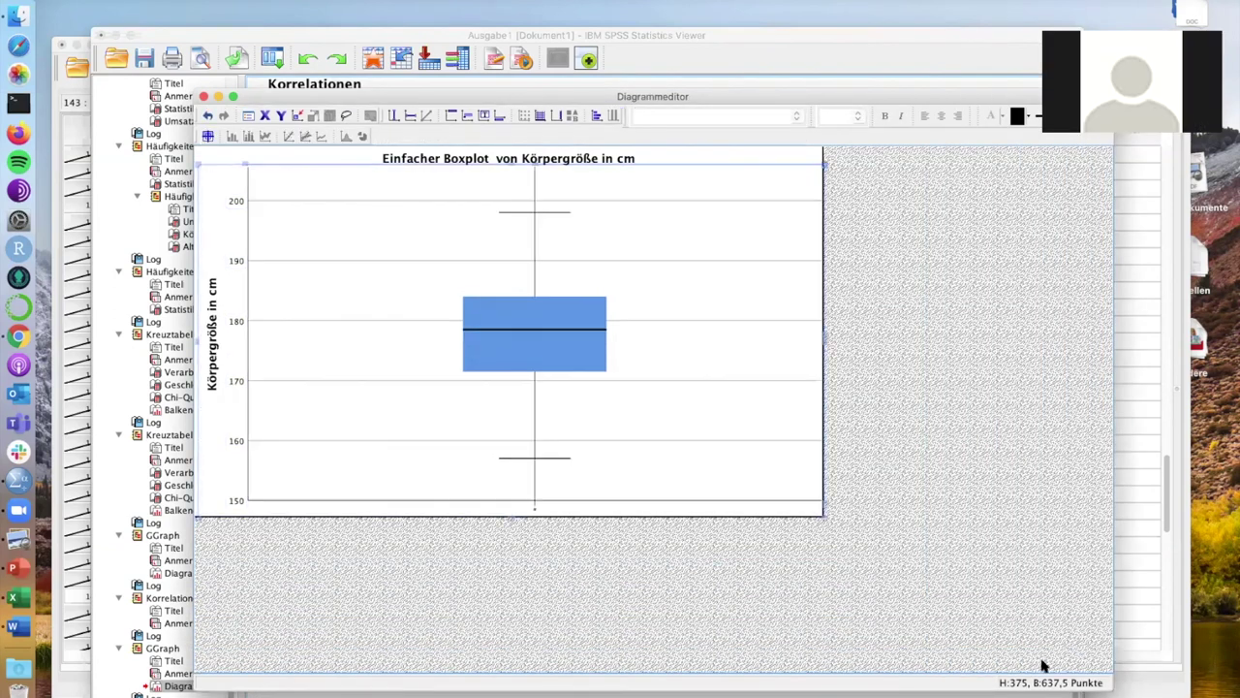
Set the minimum of the boxplot's y-axis scale to 140, apply it and close the properties
{"action": "double_click", "coordinate": [236, 324]}
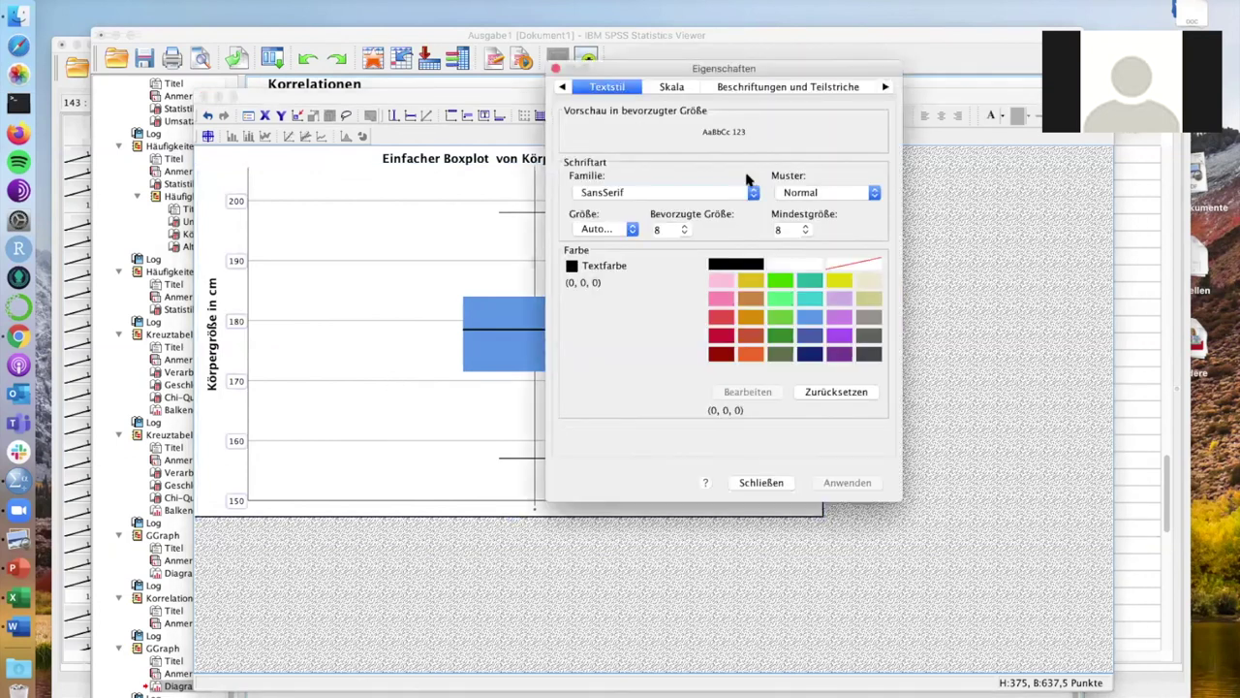
{"action": "left_click", "coordinate": [690, 86]}
{"action": "left_click", "coordinate": [742, 87]}
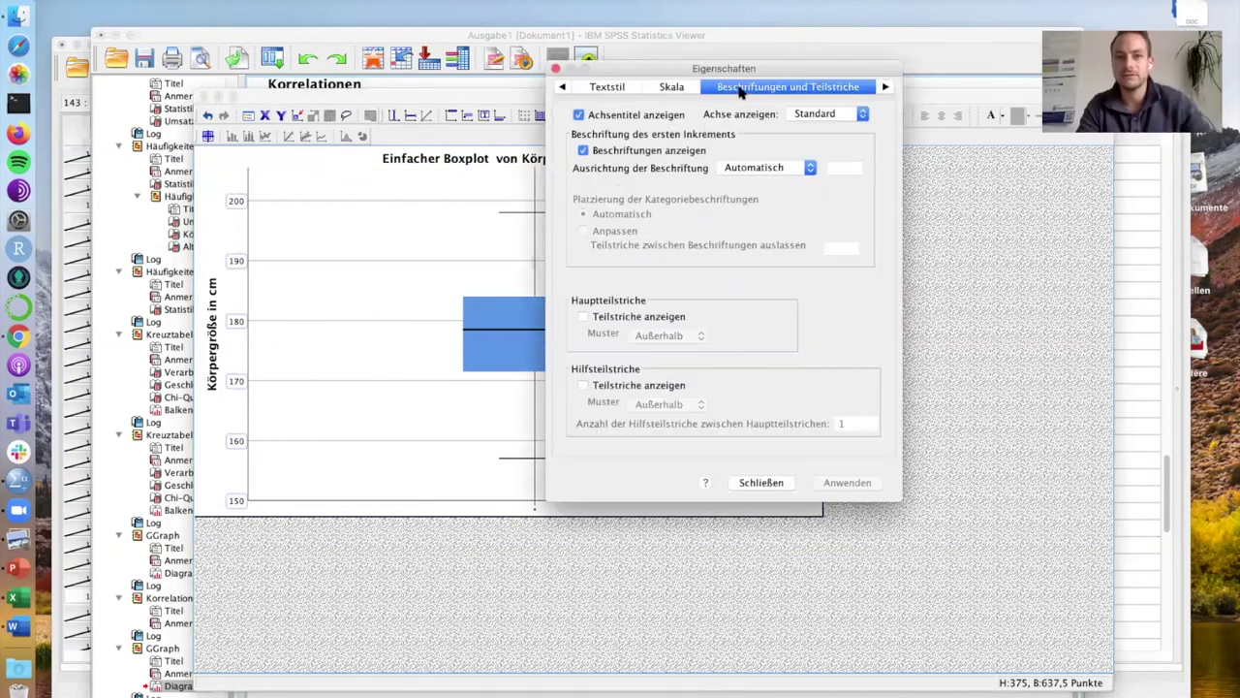
{"action": "left_click", "coordinate": [672, 87]}
{"action": "left_click_drag", "start_coordinate": [769, 145], "coordinate": [683, 145]}
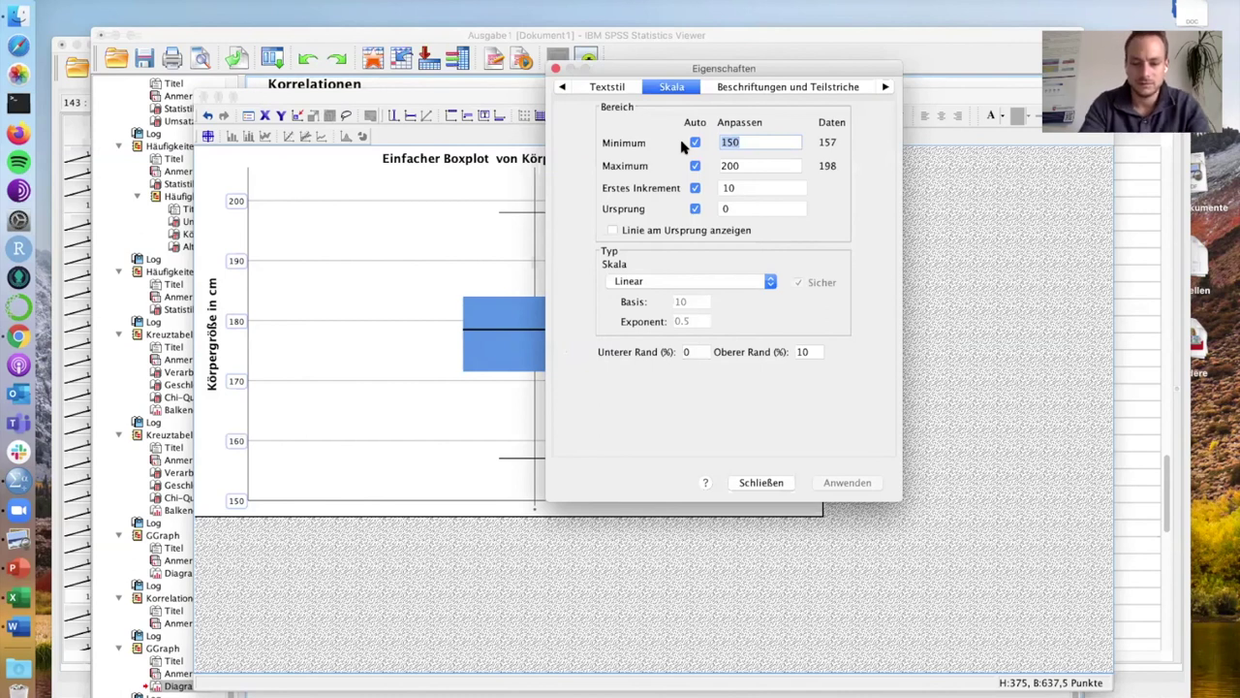
{"action": "type", "text": "1"}
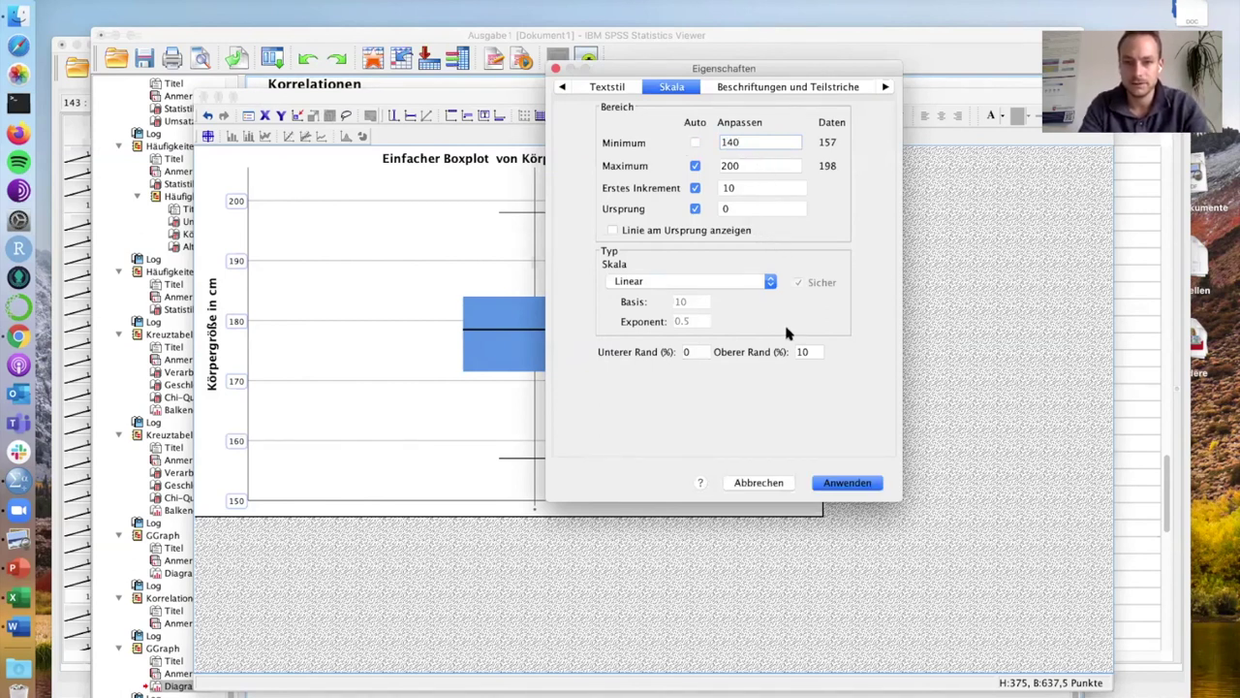
{"action": "left_click", "coordinate": [857, 484]}
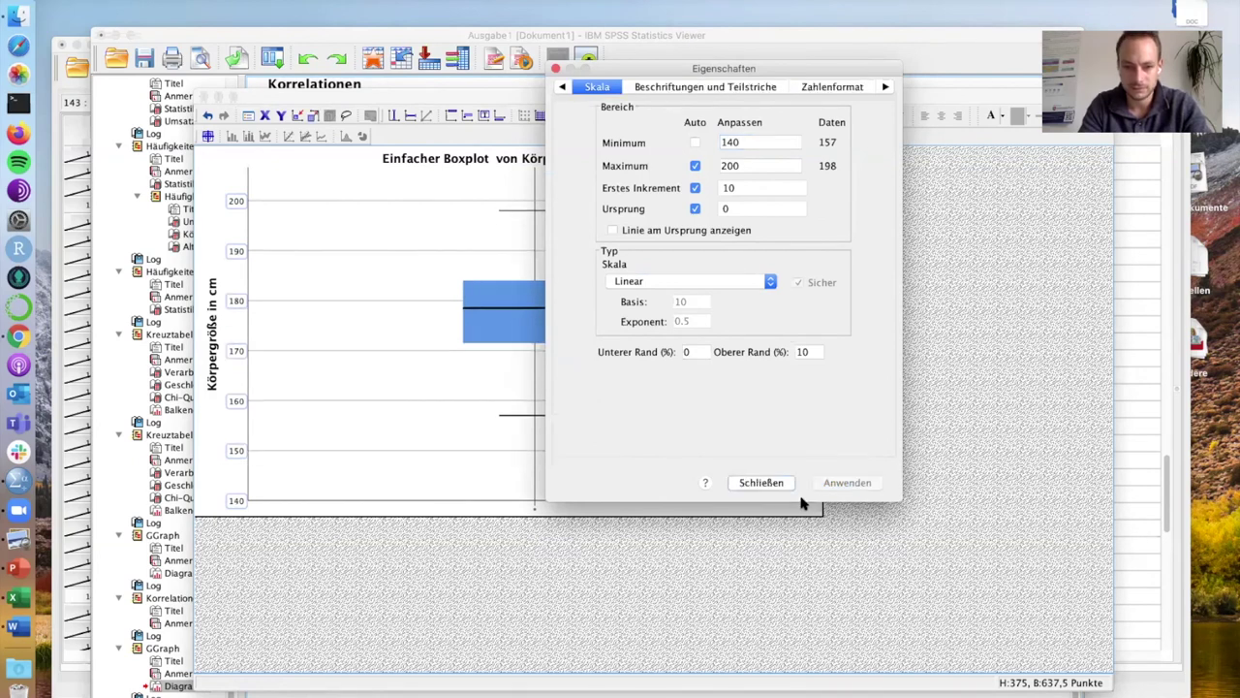
{"action": "left_click", "coordinate": [761, 483]}
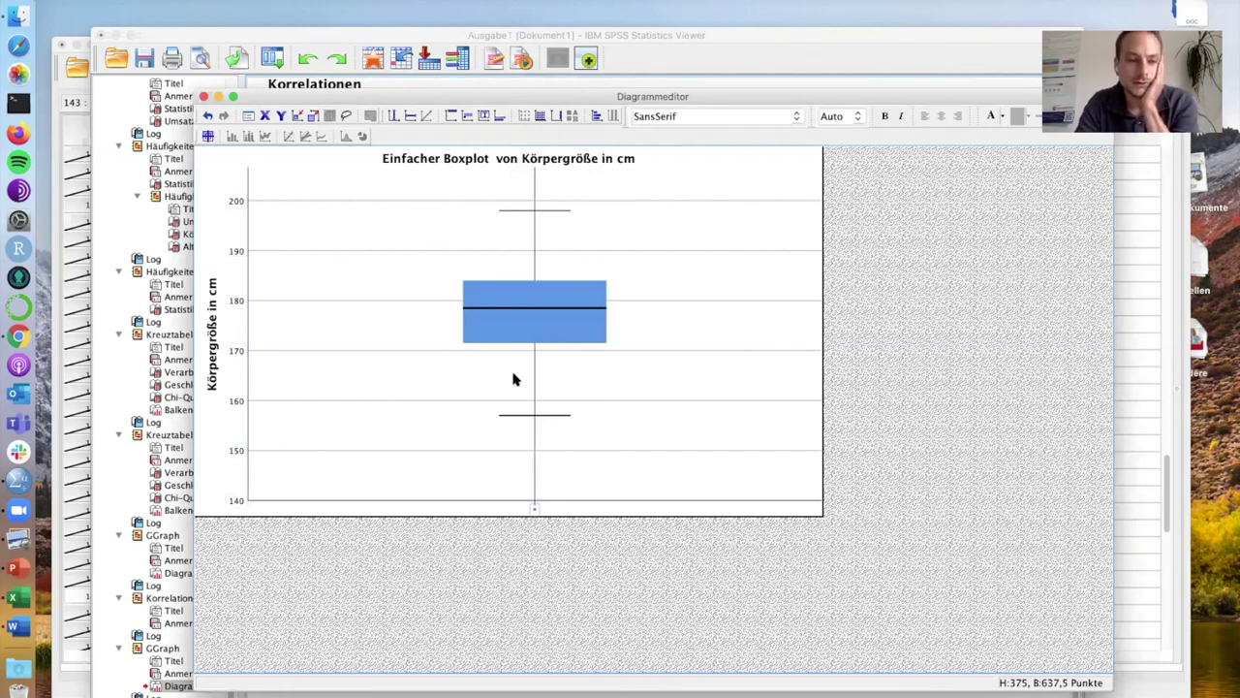
Close the Diagrammeditor and move the output viewer window aside to uncover more of the data editor
{"action": "left_click", "coordinate": [535, 447]}
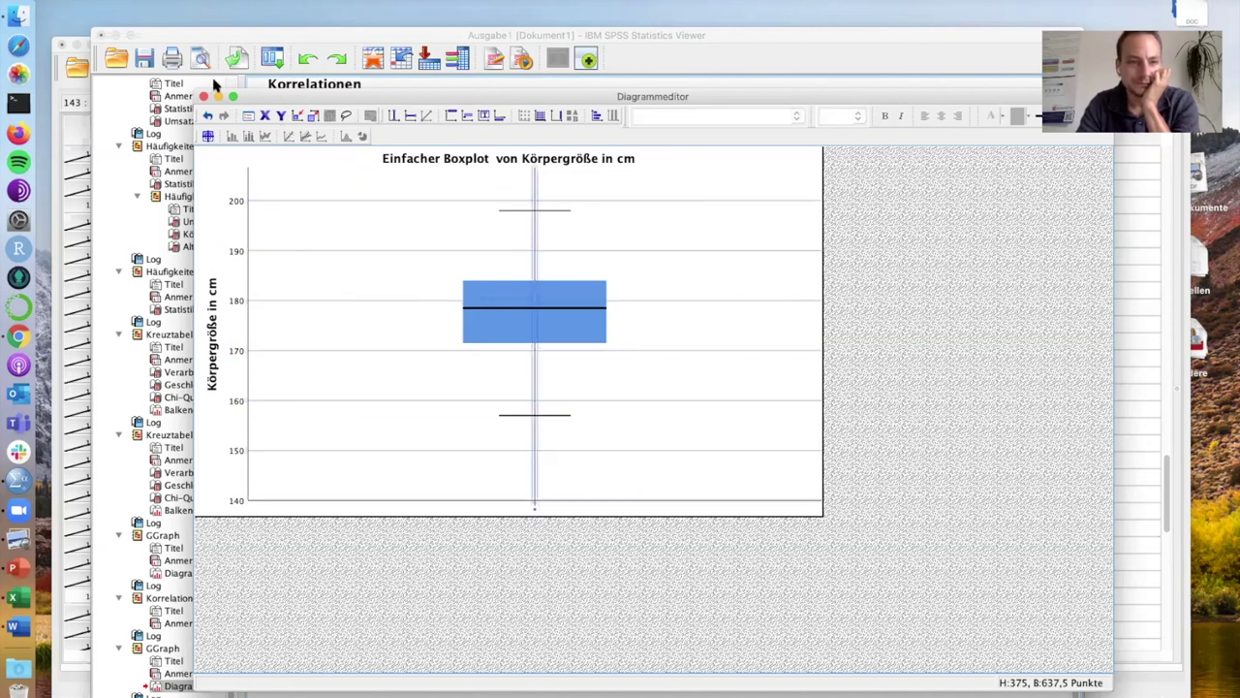
{"action": "key", "text": "super+w"}
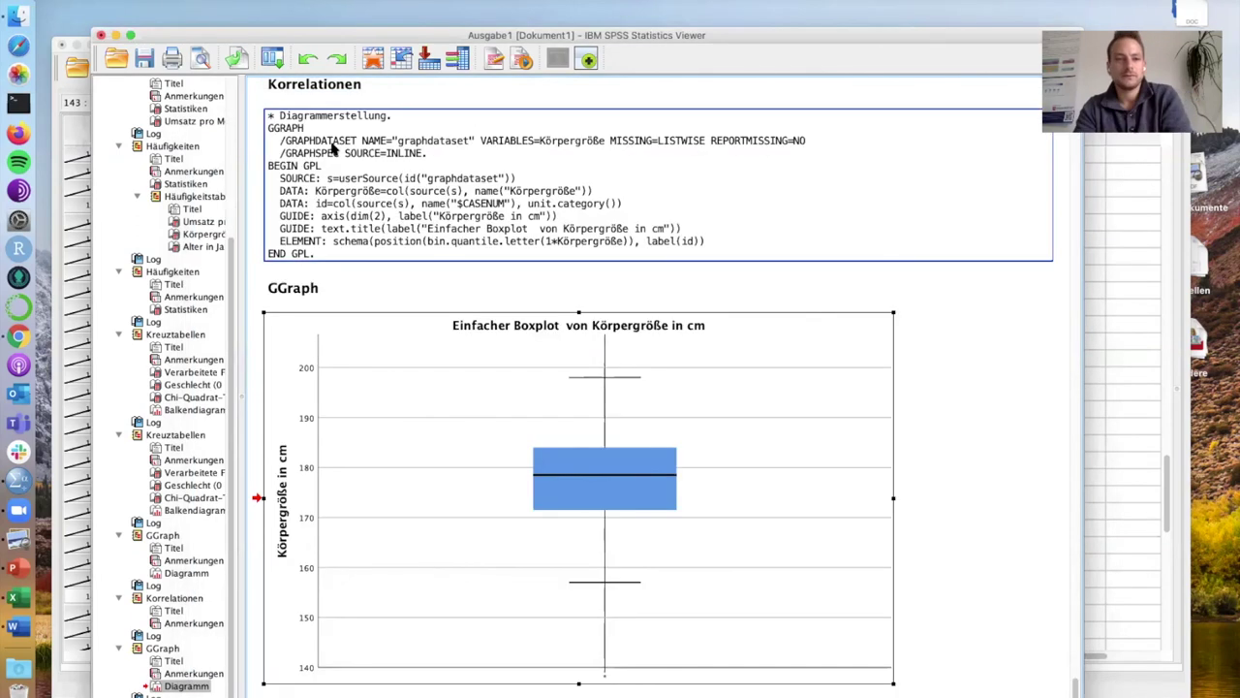
{"action": "left_click_drag", "start_coordinate": [366, 39], "coordinate": [304, 36]}
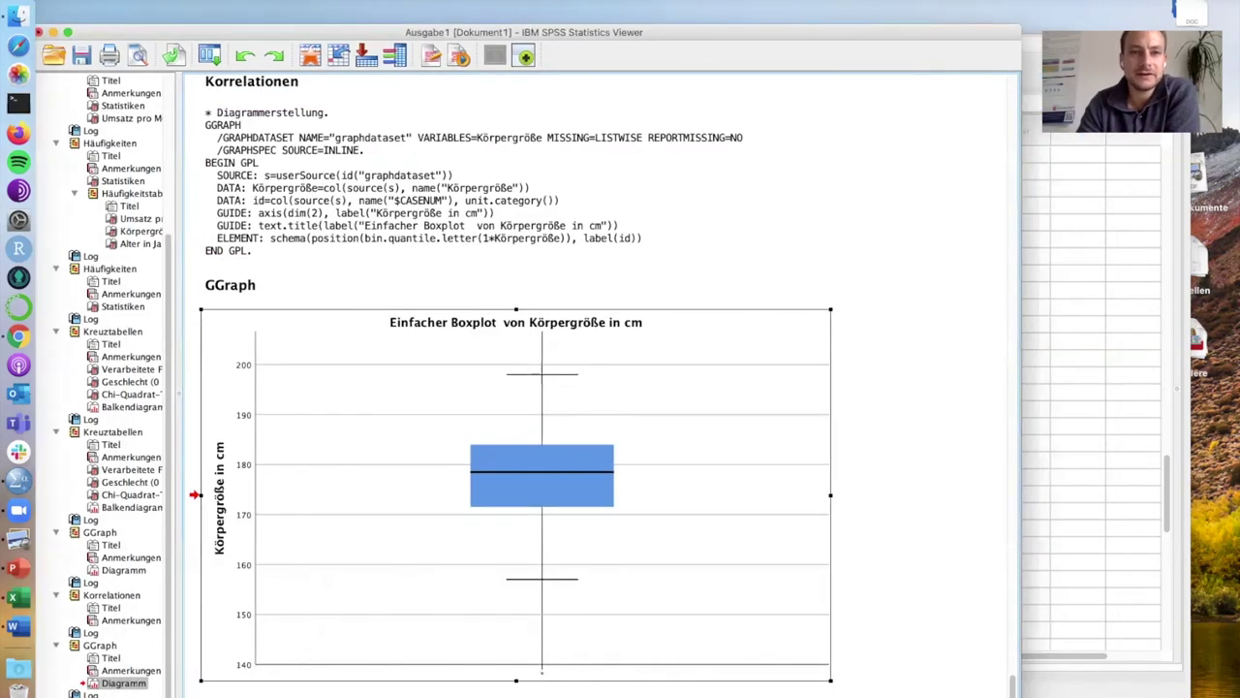
Open the Diagrammerstellung dialog and replace the simple boxplot in the preview with the 1-D boxplot
{"action": "left_click", "coordinate": [543, 0]}
{"action": "mouse_move", "coordinate": [354, 0]}
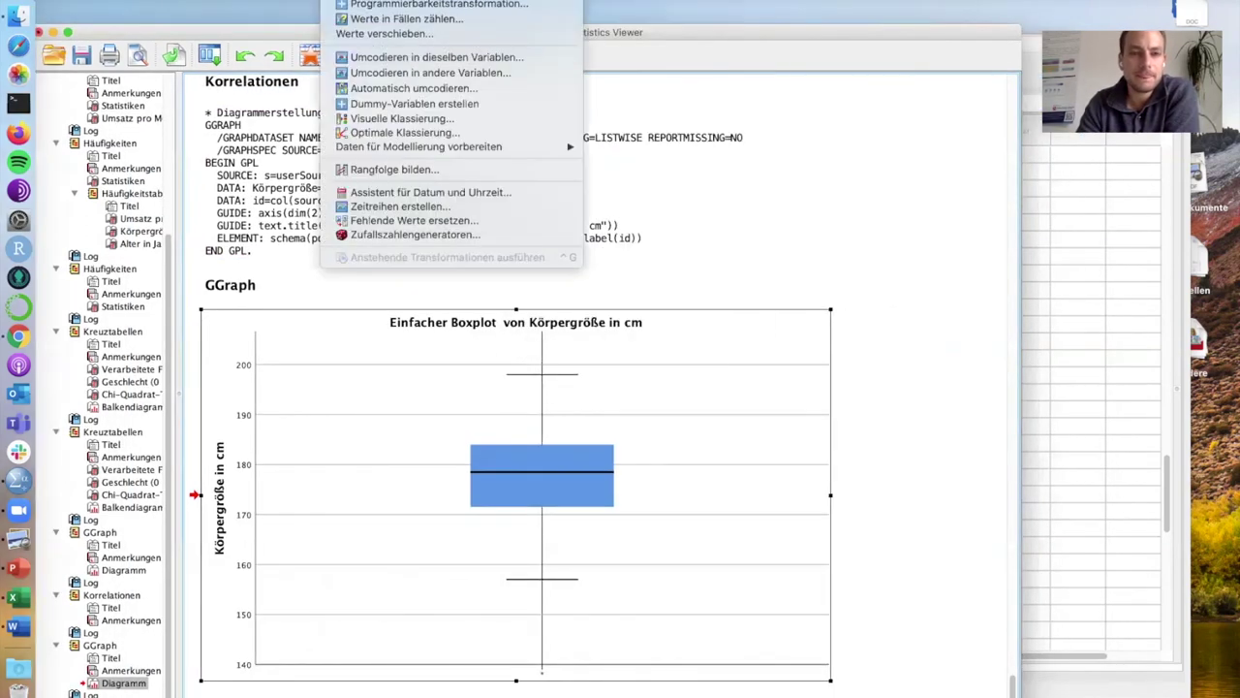
{"action": "left_click", "coordinate": [620, 0]}
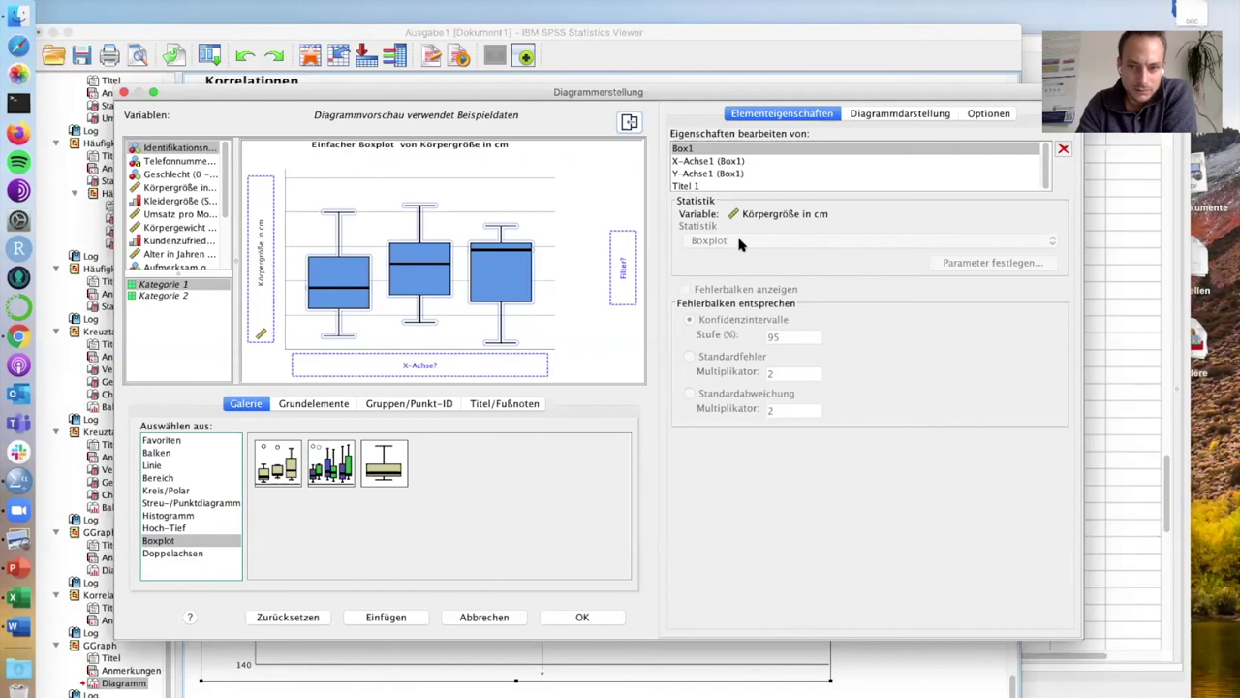
{"action": "left_click", "coordinate": [273, 459]}
{"action": "left_click", "coordinate": [372, 471]}
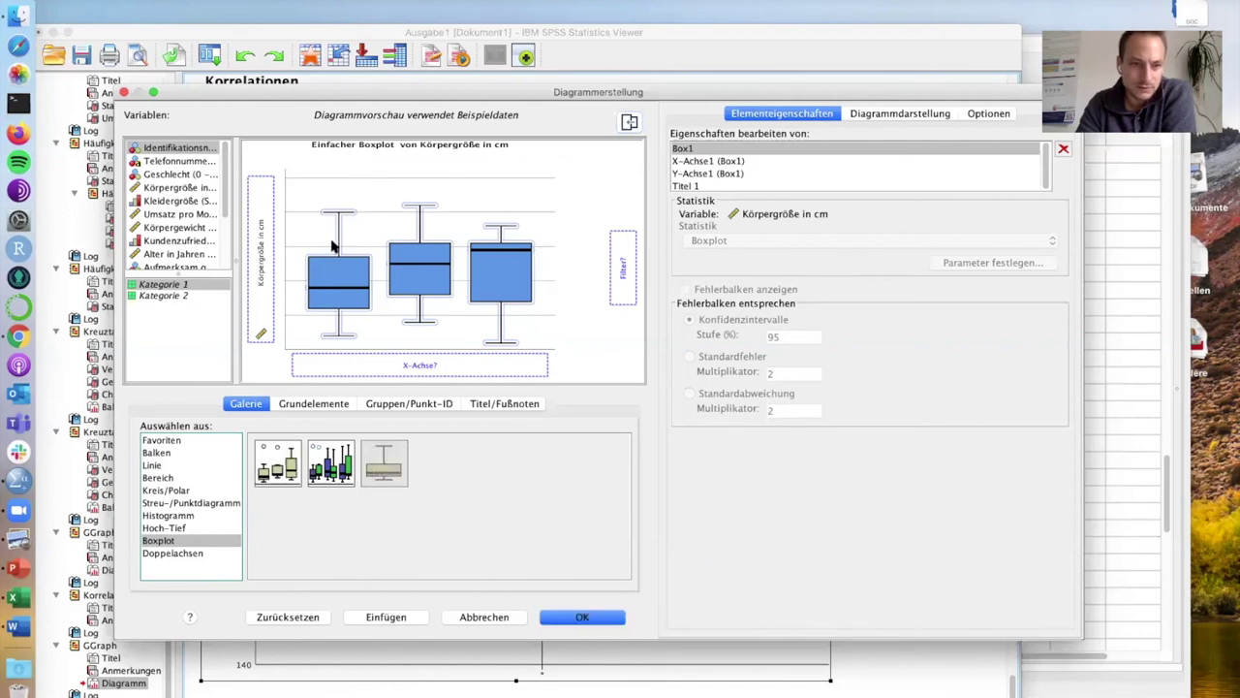
{"action": "double_click", "coordinate": [385, 465]}
{"action": "left_click_drag", "start_coordinate": [405, 470], "coordinate": [409, 291]}
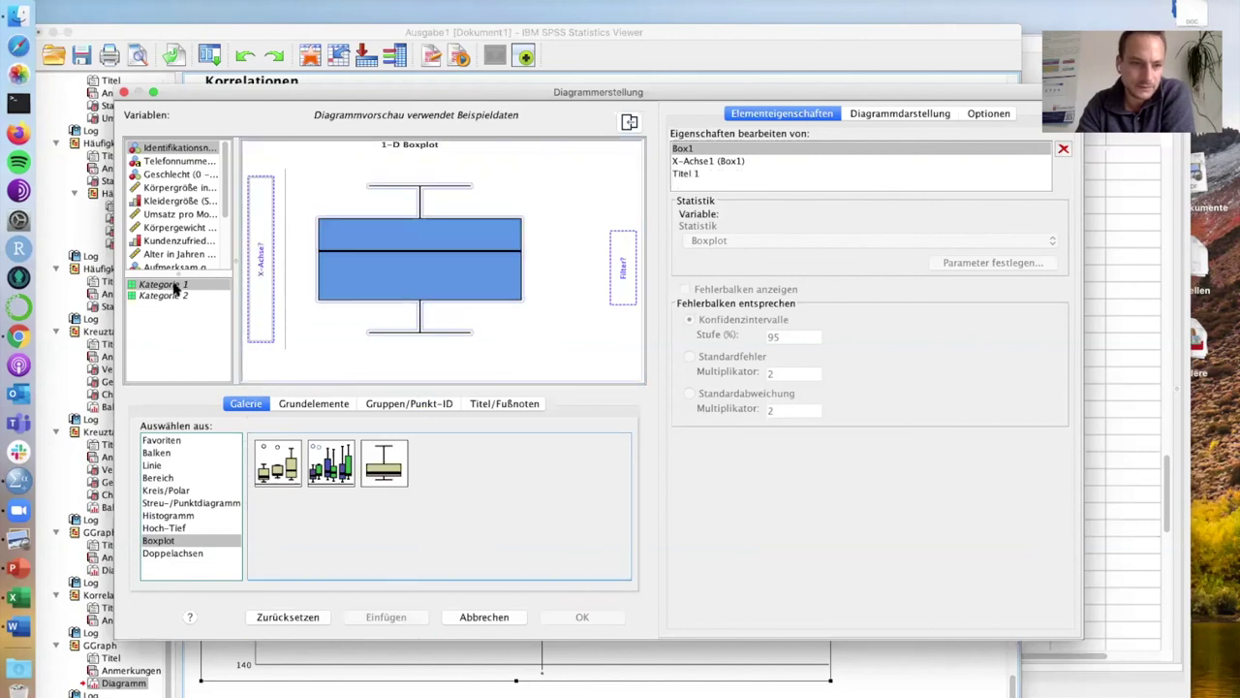
Assign Körpergröße in cm to the 1-D boxplot's X-Achse zone and generate the chart
{"action": "left_click", "coordinate": [164, 225]}
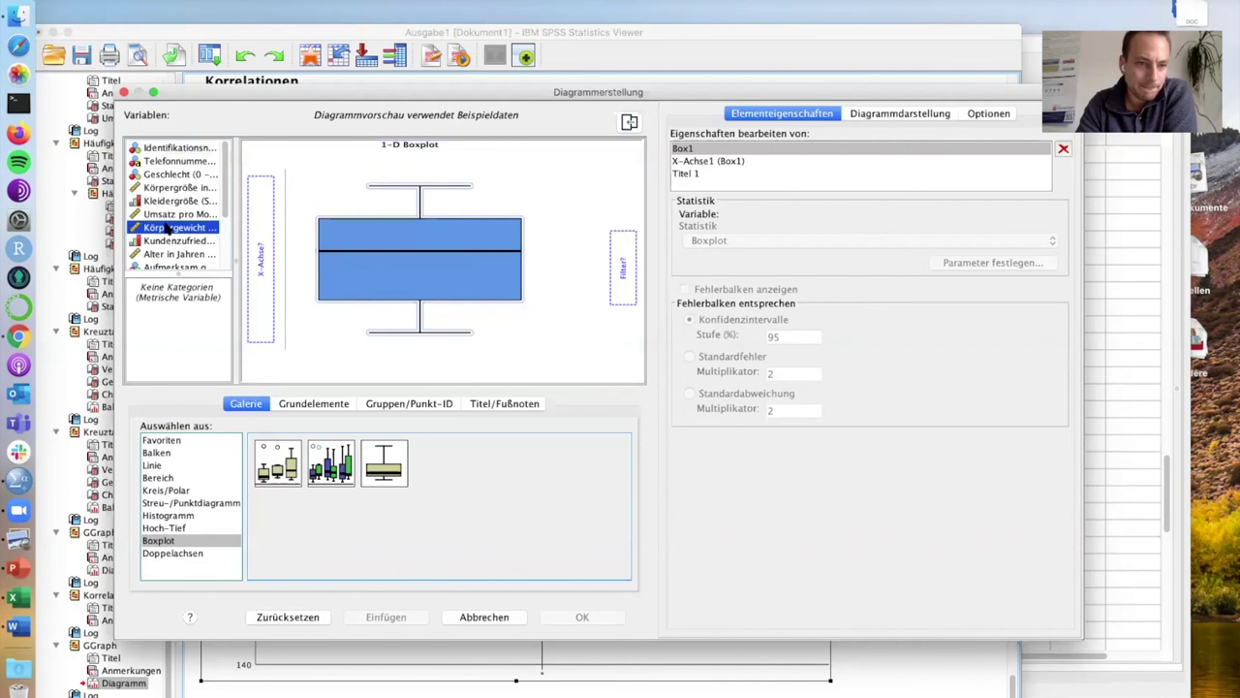
{"action": "left_click", "coordinate": [168, 216]}
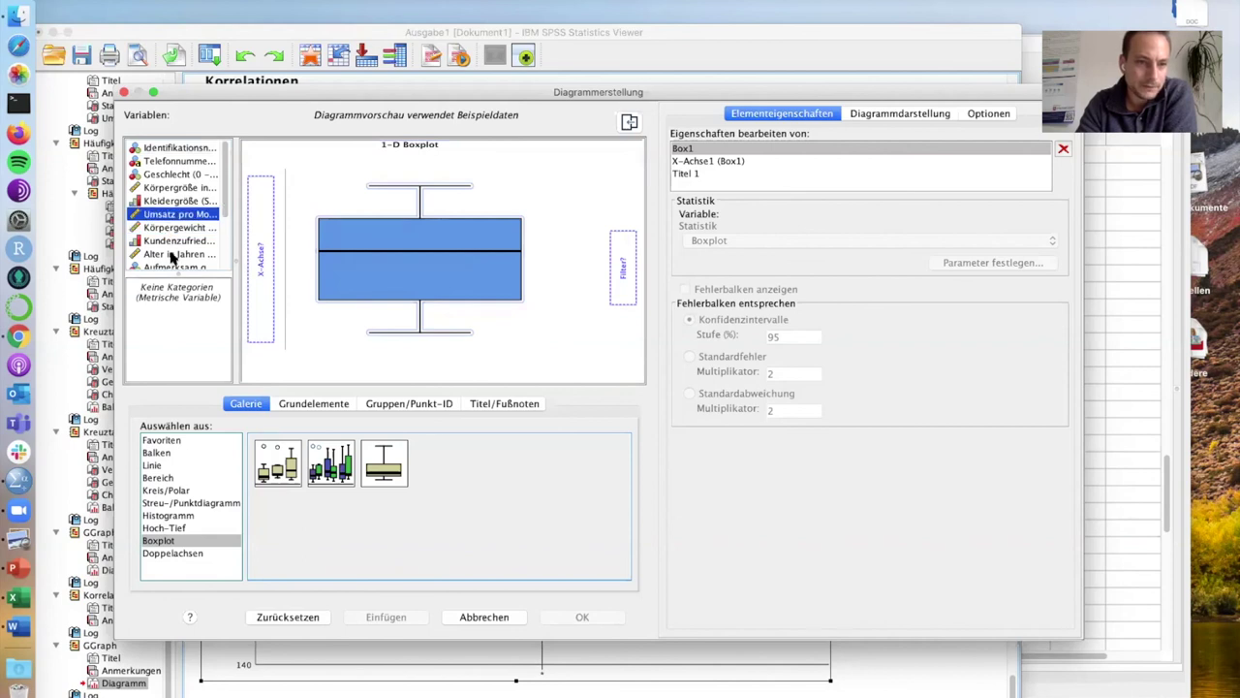
{"action": "left_click", "coordinate": [150, 190]}
{"action": "left_click_drag", "start_coordinate": [147, 192], "coordinate": [260, 330]}
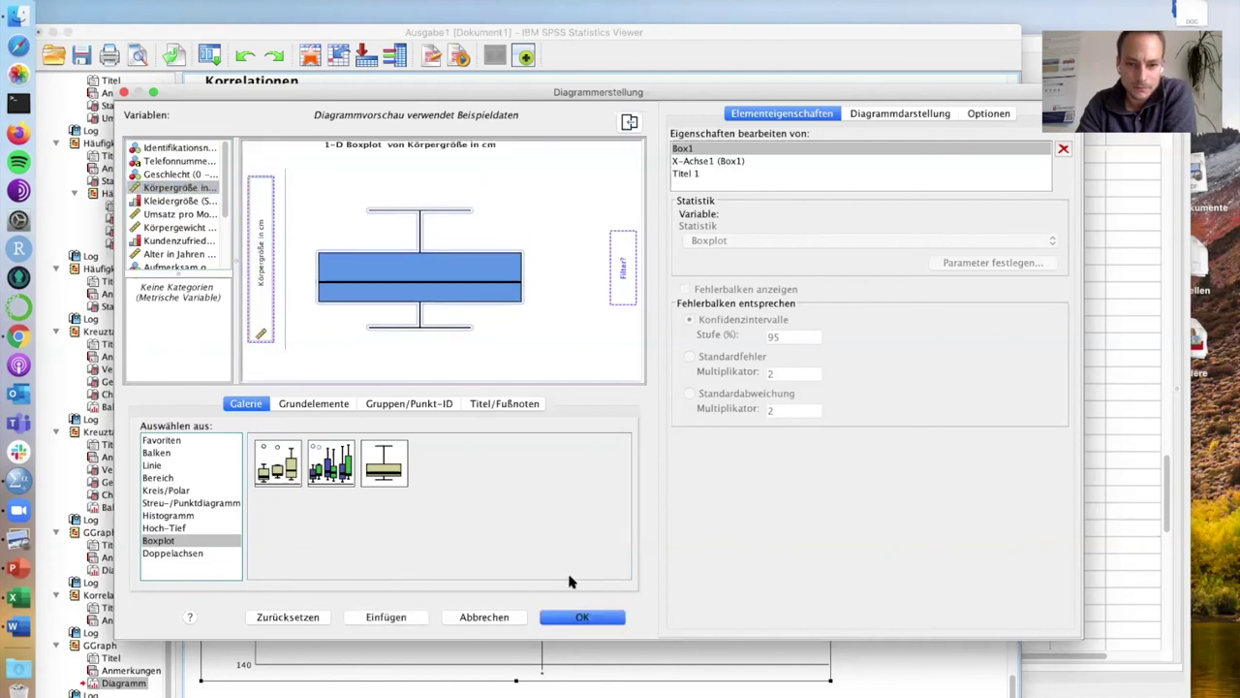
{"action": "left_click", "coordinate": [578, 618]}
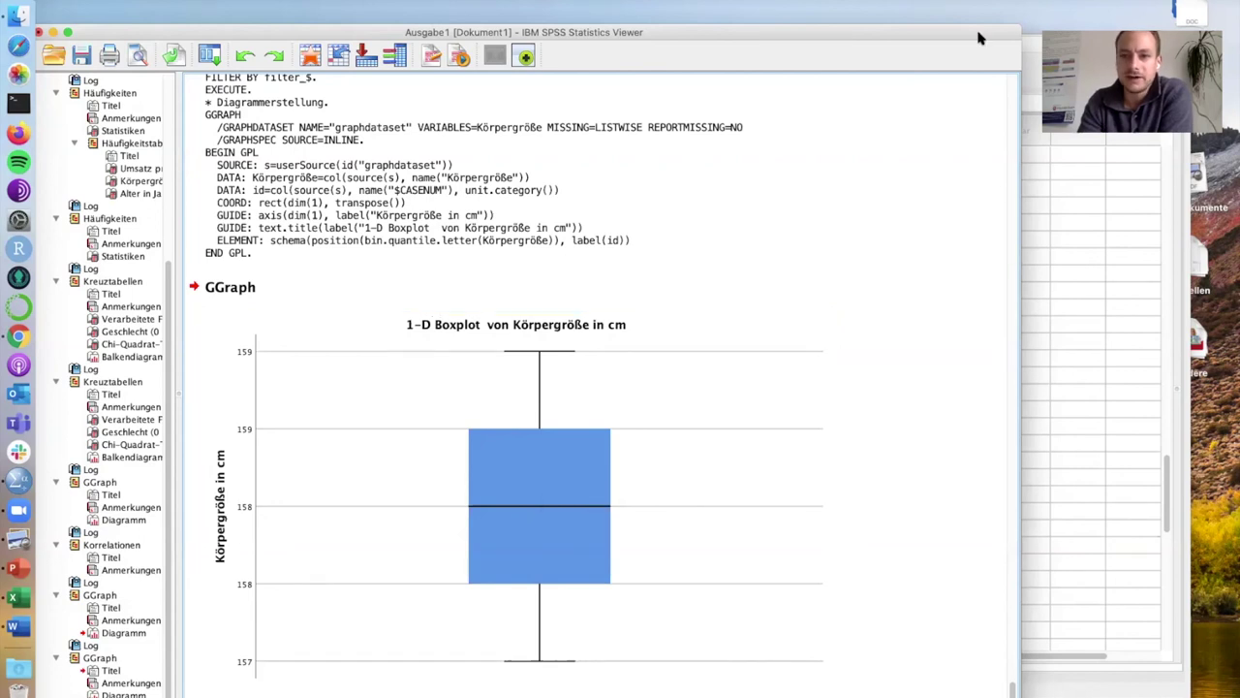
Return to the data editor and set Fälle auswählen to use all cases, turning off the filter
{"action": "left_click", "coordinate": [1036, 54]}
{"action": "left_click", "coordinate": [300, 4]}
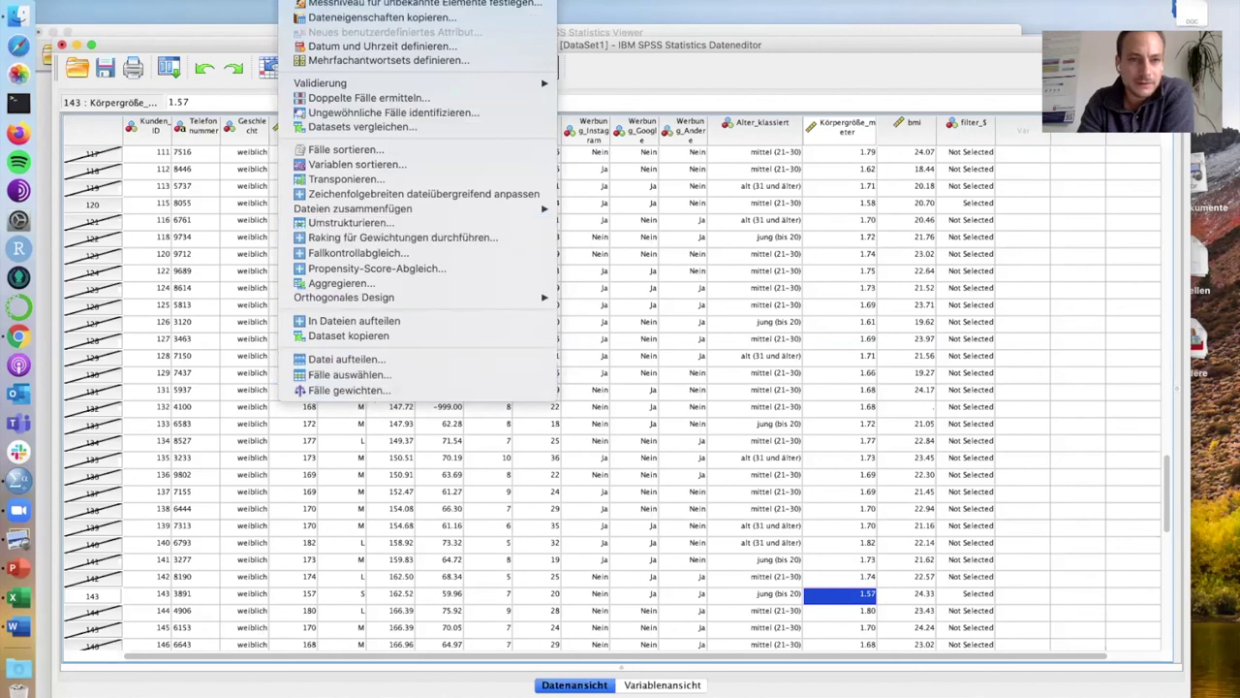
{"action": "left_click", "coordinate": [349, 375]}
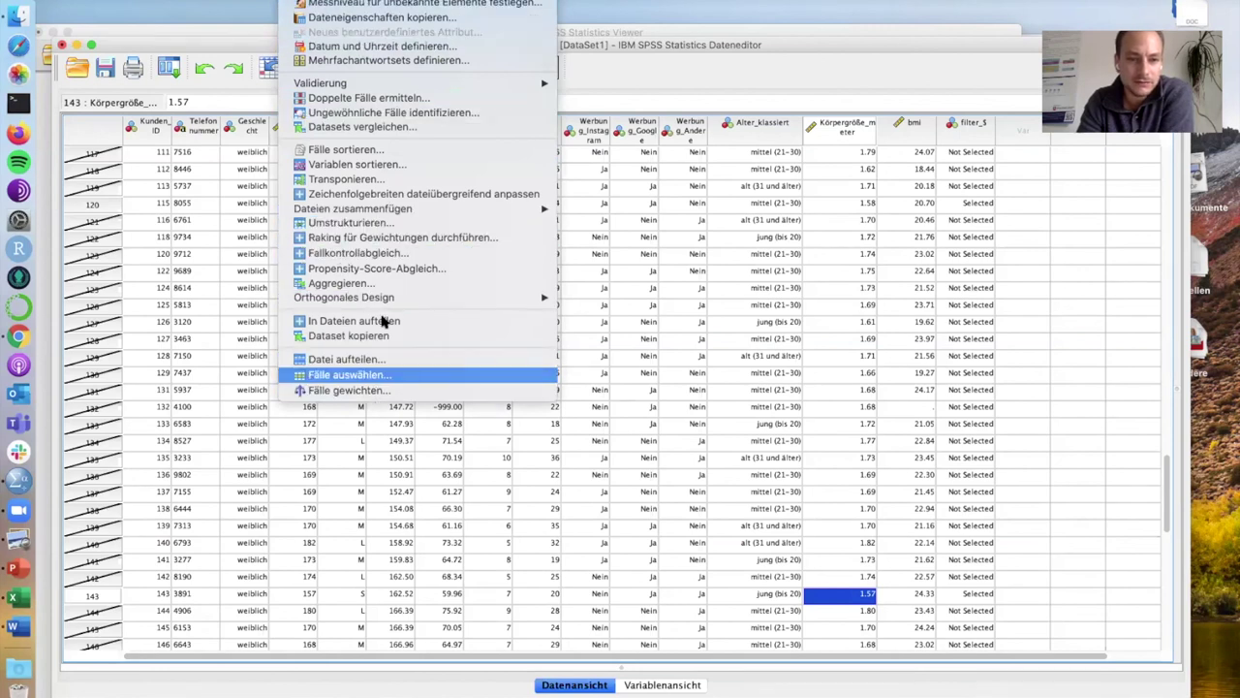
{"action": "left_click", "coordinate": [502, 194]}
{"action": "left_click", "coordinate": [743, 529]}
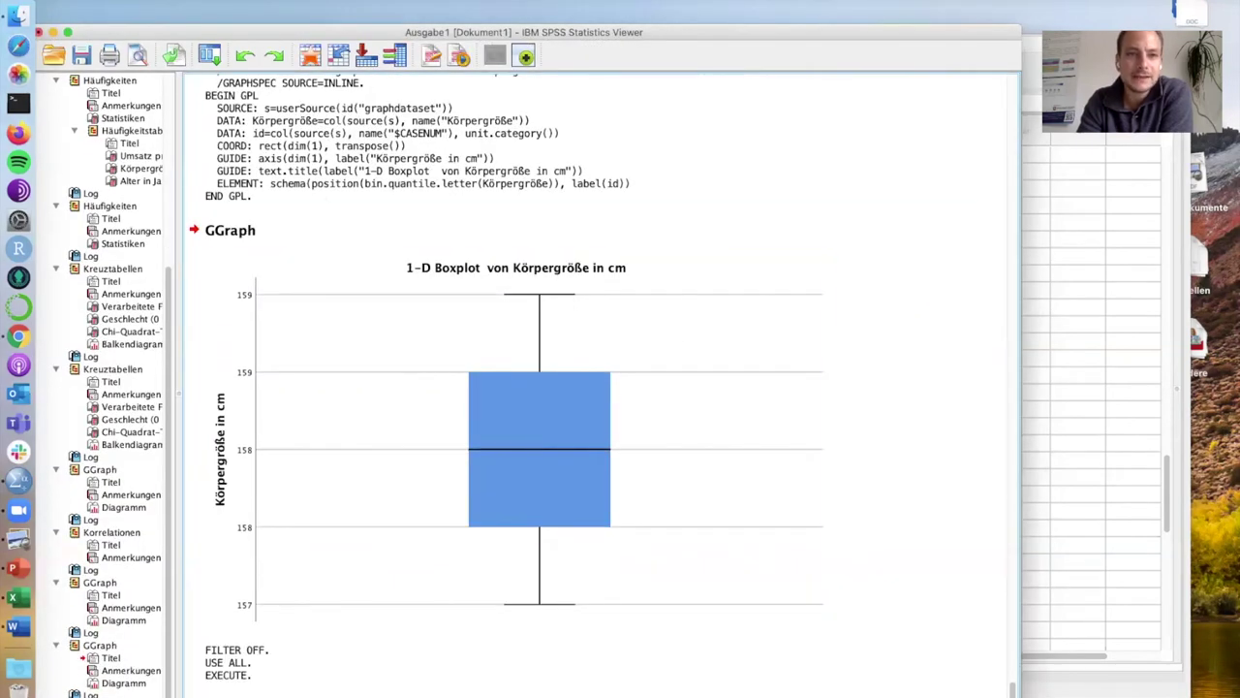
Generate the 1-D boxplot of Körpergröße in cm again with the existing Diagrammerstellung settings
{"action": "left_click", "coordinate": [593, 1]}
{"action": "left_click", "coordinate": [640, 1]}
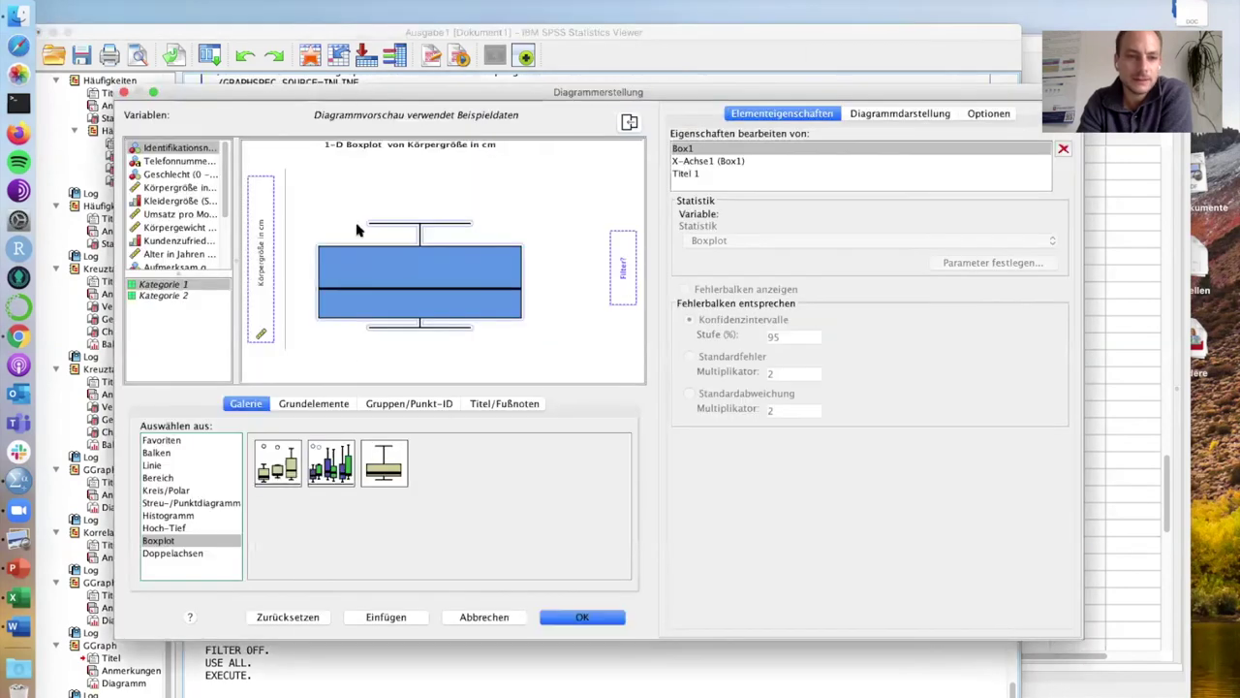
{"action": "left_click", "coordinate": [581, 617]}
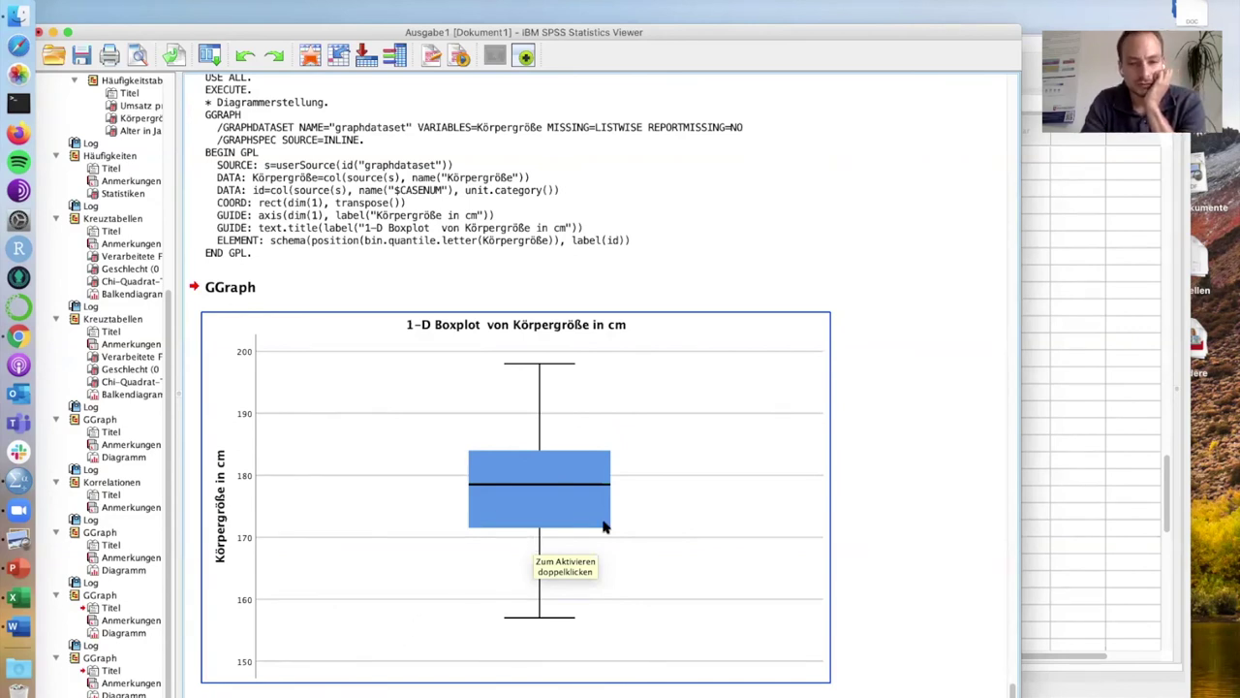
Move the output viewer up and inspect the new 1-D boxplot in the Diagrammeditor, closing it without changes
{"action": "left_click", "coordinate": [933, 498]}
{"action": "left_click_drag", "start_coordinate": [320, 39], "coordinate": [294, 15]}
{"action": "left_click", "coordinate": [398, 262]}
{"action": "left_click", "coordinate": [432, 342]}
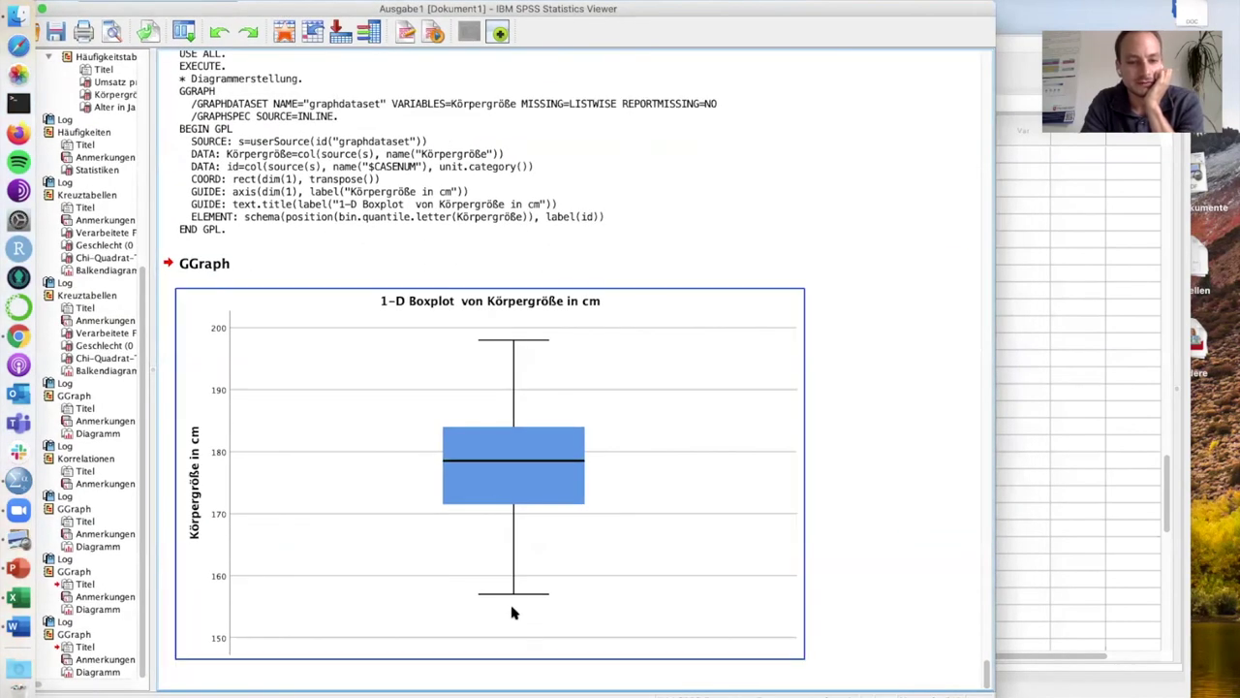
{"action": "double_click", "coordinate": [512, 610]}
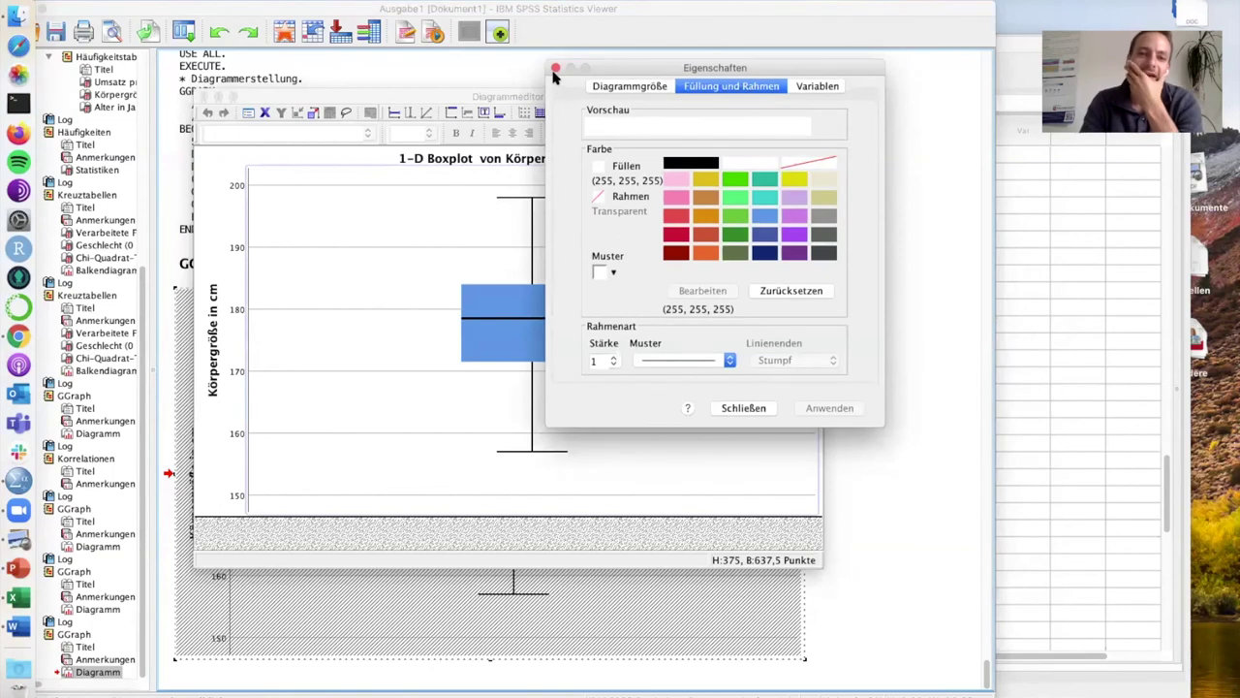
{"action": "left_click", "coordinate": [743, 408]}
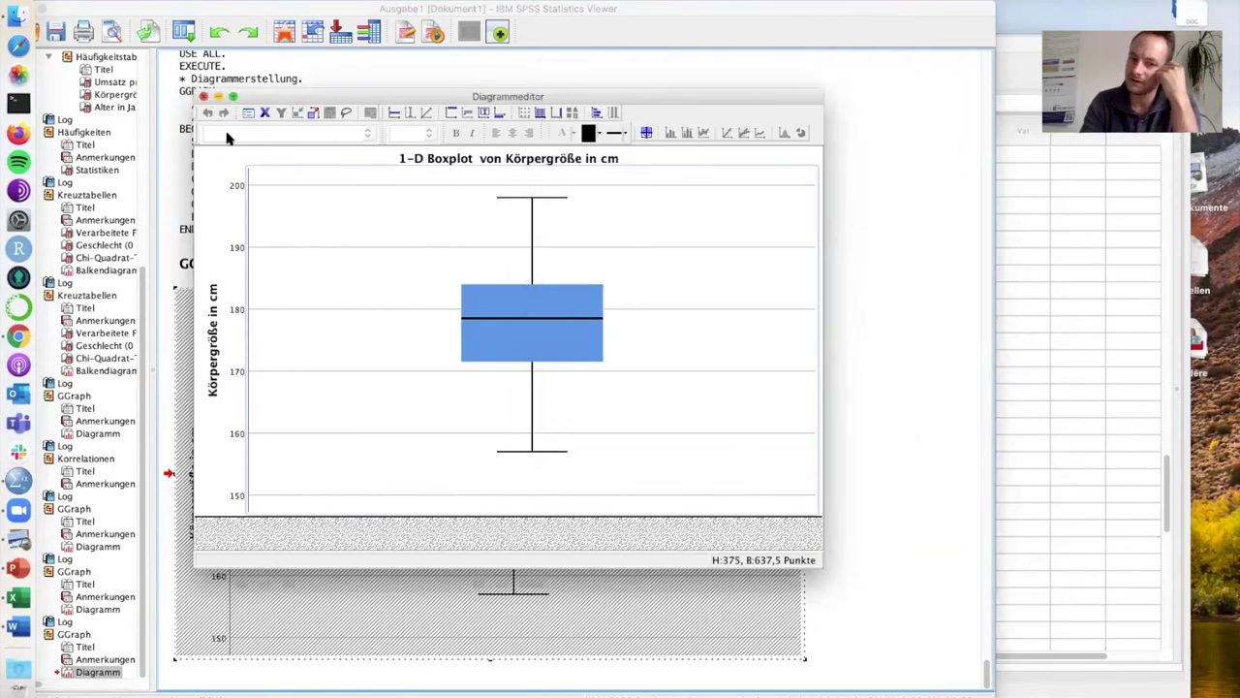
{"action": "key", "text": "super+w"}
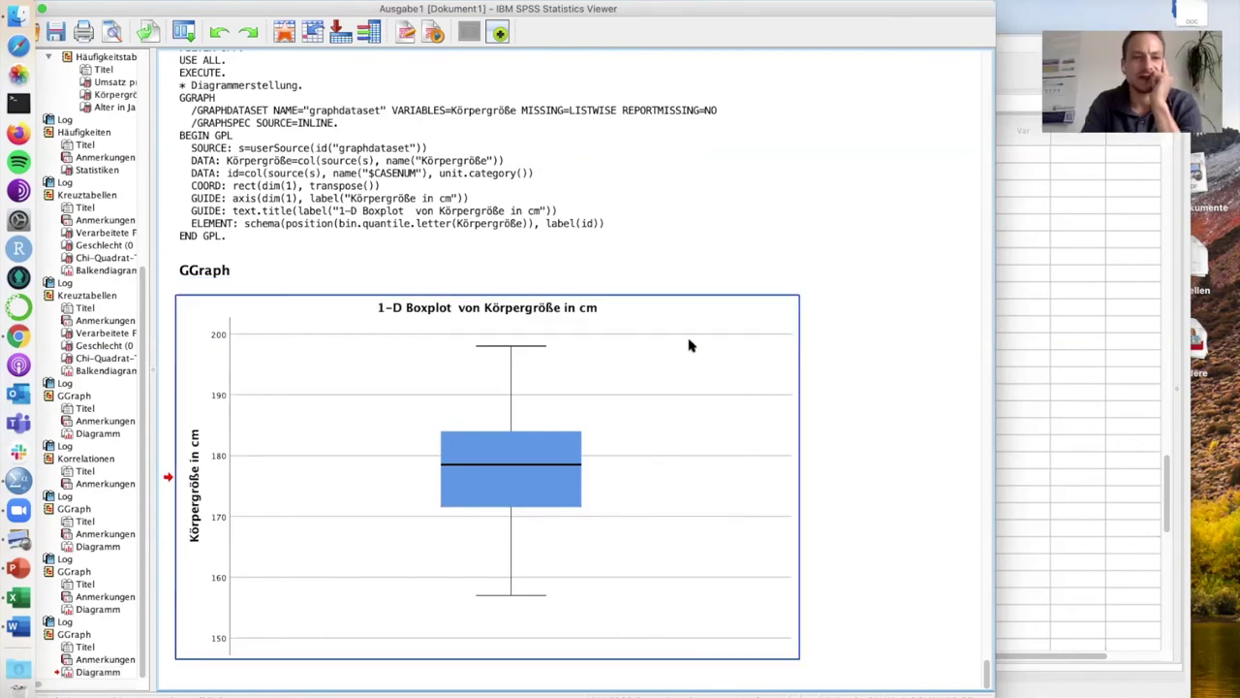
Move the output viewer down, reopen the whole 1-D boxplot in the Diagrammeditor to examine it, and close the editor
{"action": "left_click", "coordinate": [317, 271]}
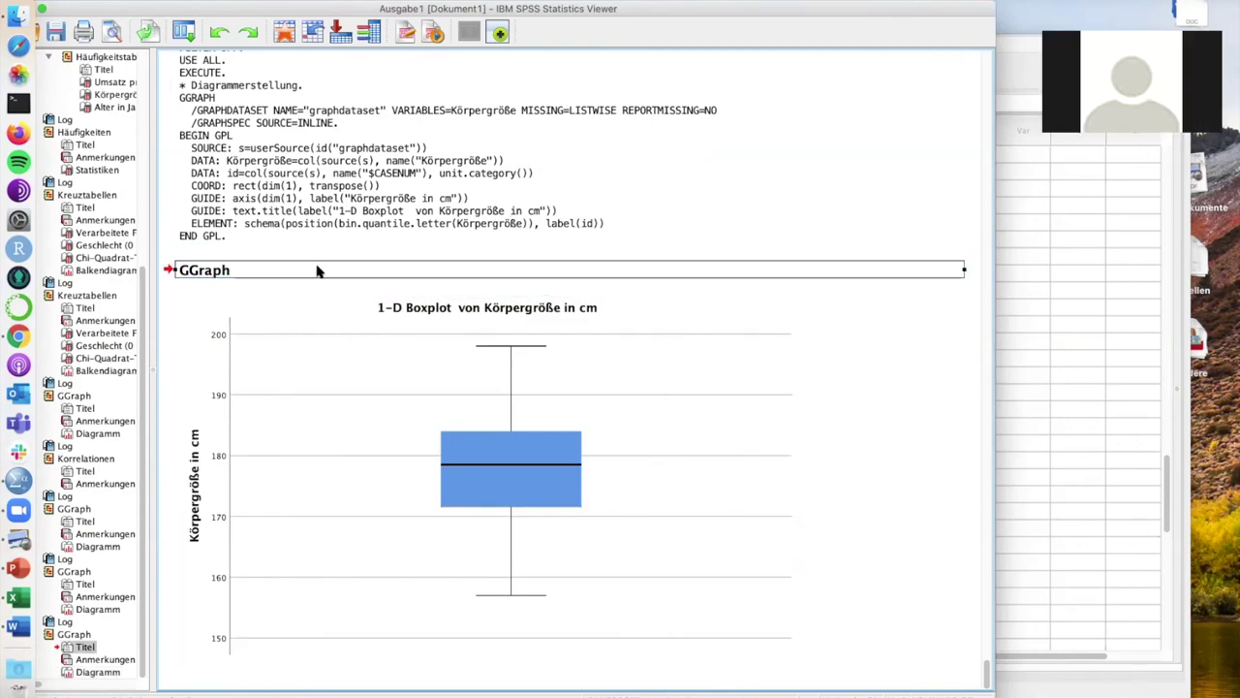
{"action": "left_click_drag", "start_coordinate": [134, 10], "coordinate": [156, 47]}
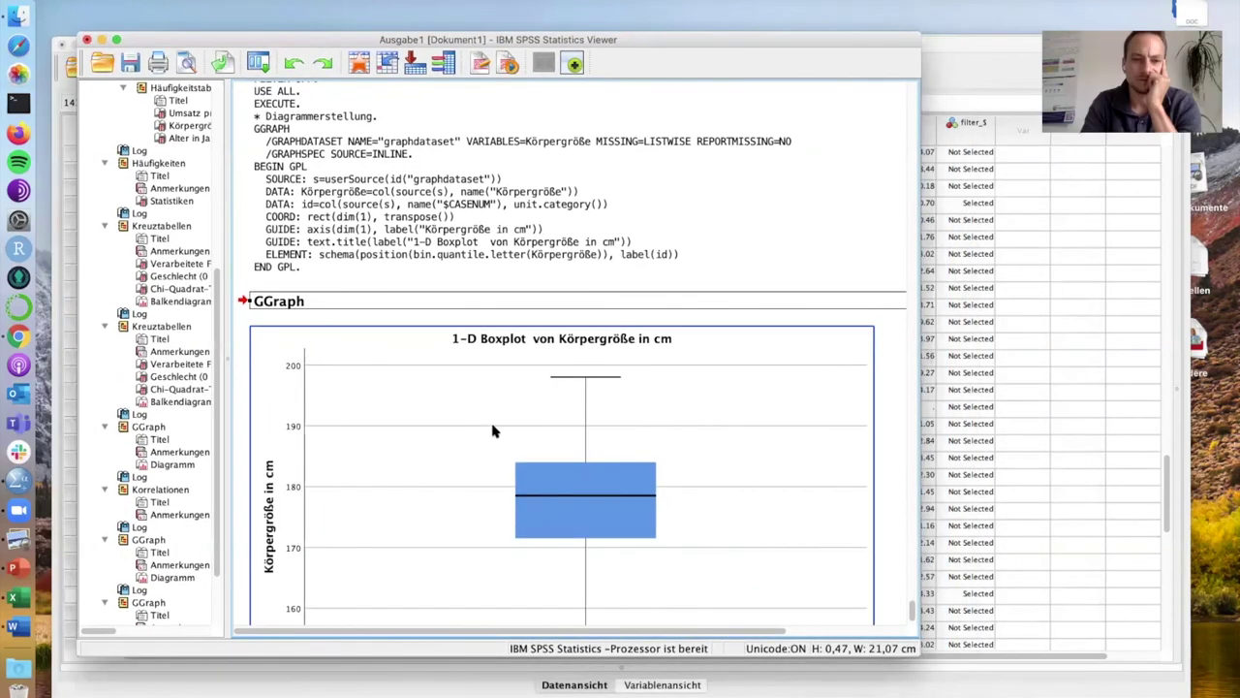
{"action": "scroll", "coordinate": [492, 430], "scroll_direction": "down", "scroll_amount": 3}
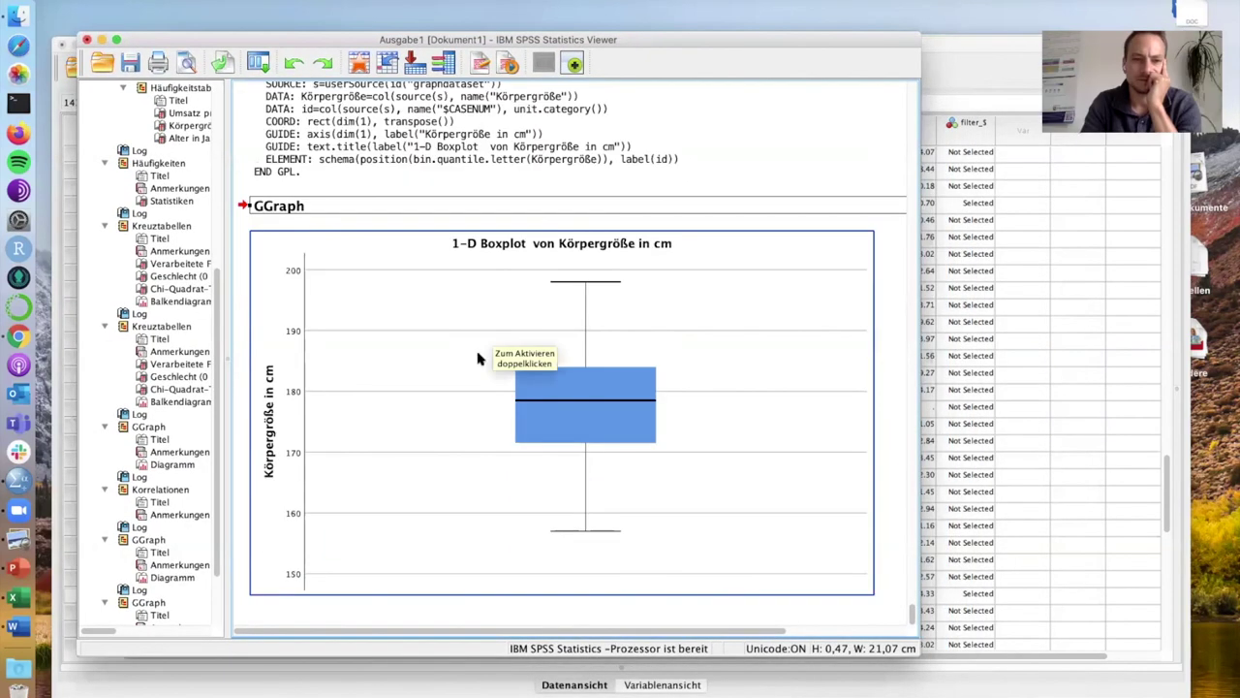
{"action": "double_click", "coordinate": [676, 310]}
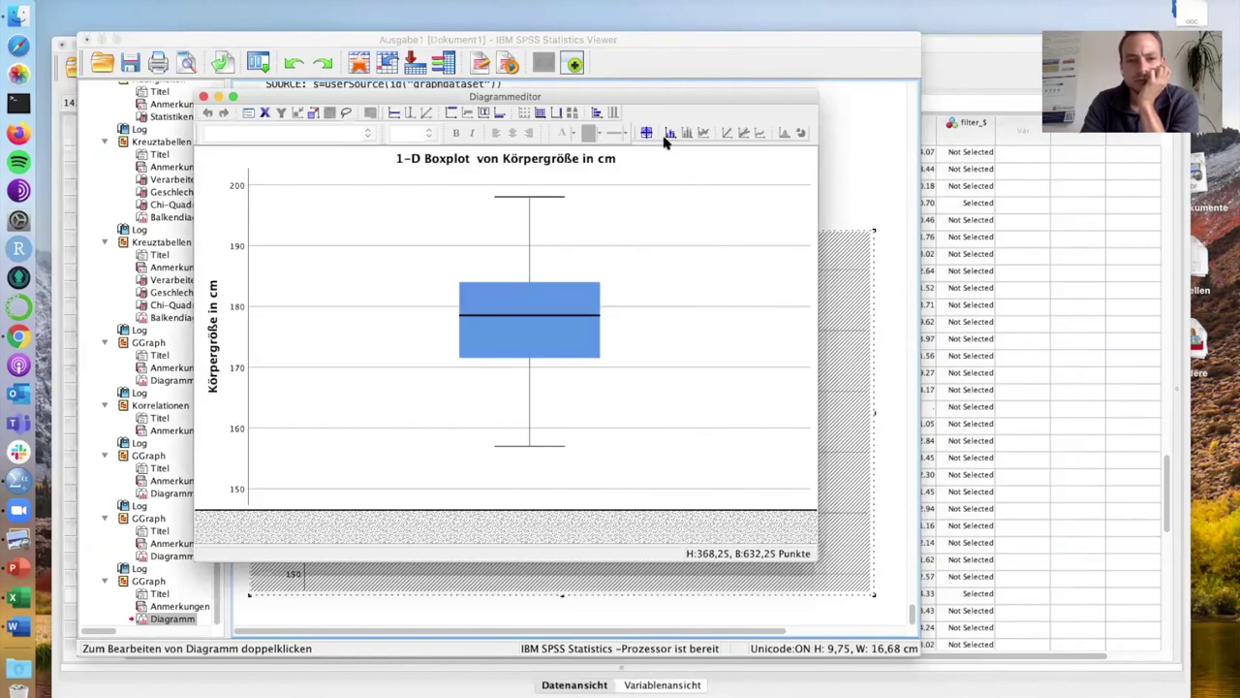
{"action": "left_click", "coordinate": [205, 98]}
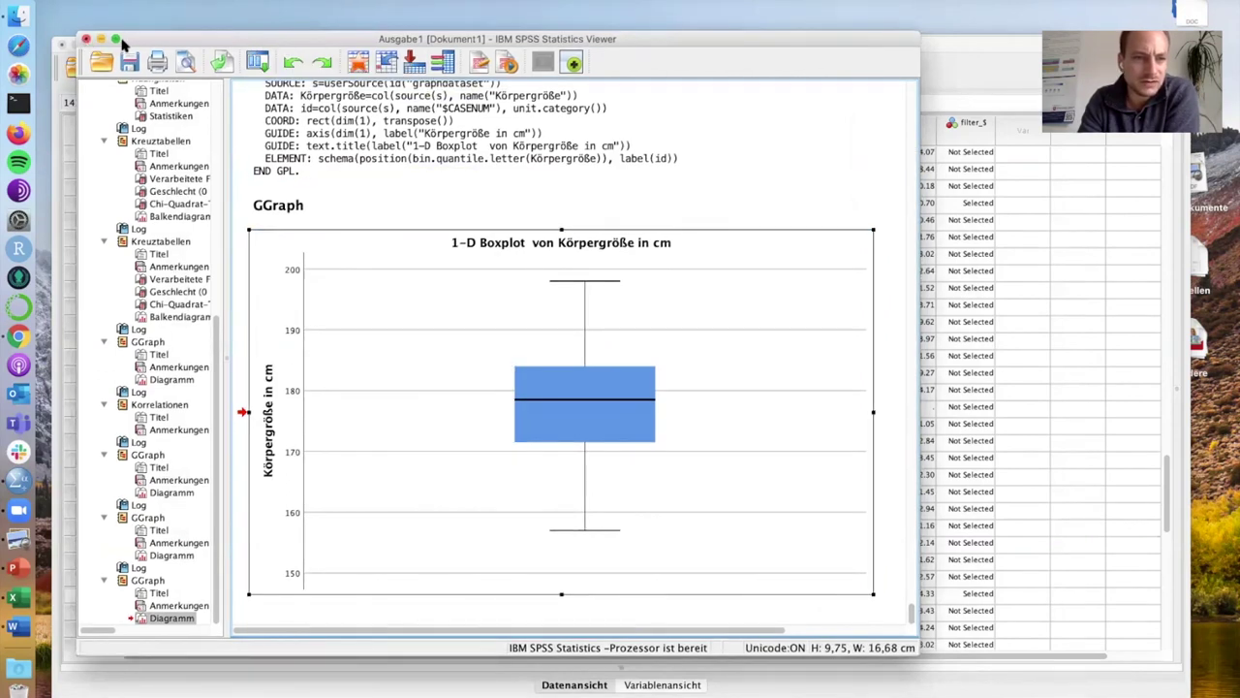
Shift the output viewer, bring the Sicherung.sav data editor to the front and go to the last cases
{"action": "left_click_drag", "start_coordinate": [123, 44], "coordinate": [183, 29]}
{"action": "left_click", "coordinate": [106, 194]}
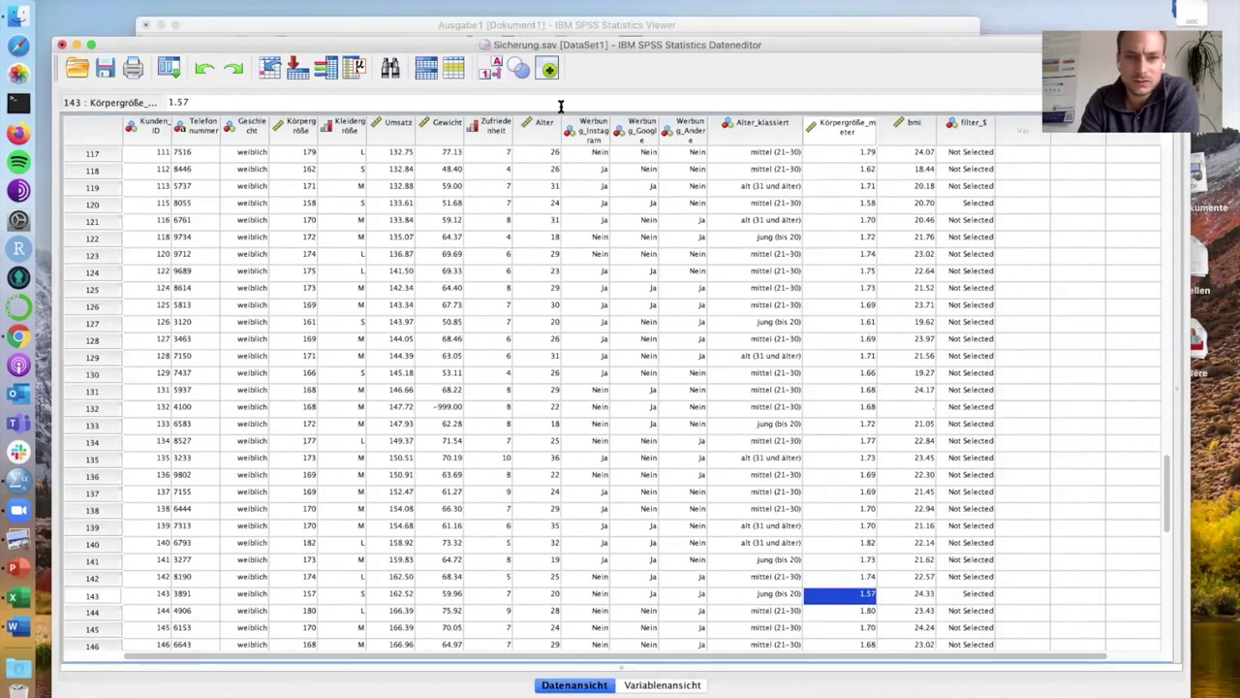
{"action": "left_click", "coordinate": [351, 28]}
{"action": "key", "text": "ctrl+Up"}
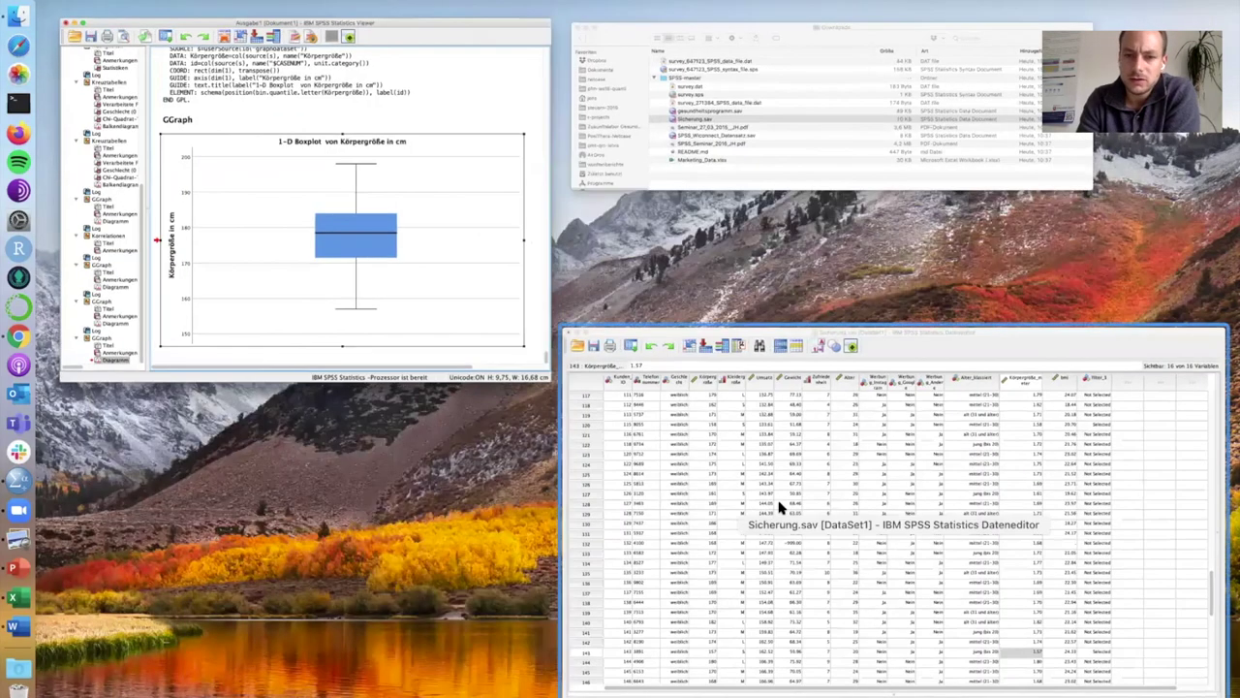
{"action": "left_click", "coordinate": [780, 507]}
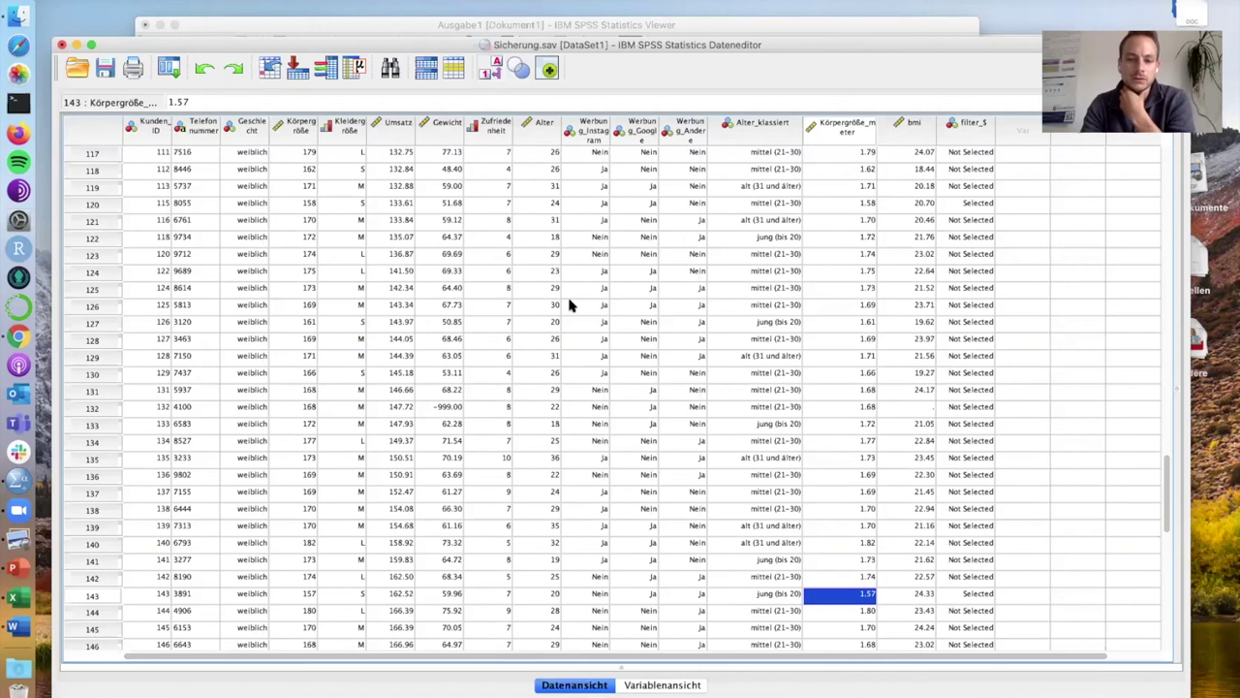
{"action": "scroll", "coordinate": [570, 305], "scroll_direction": "down", "scroll_amount": 5}
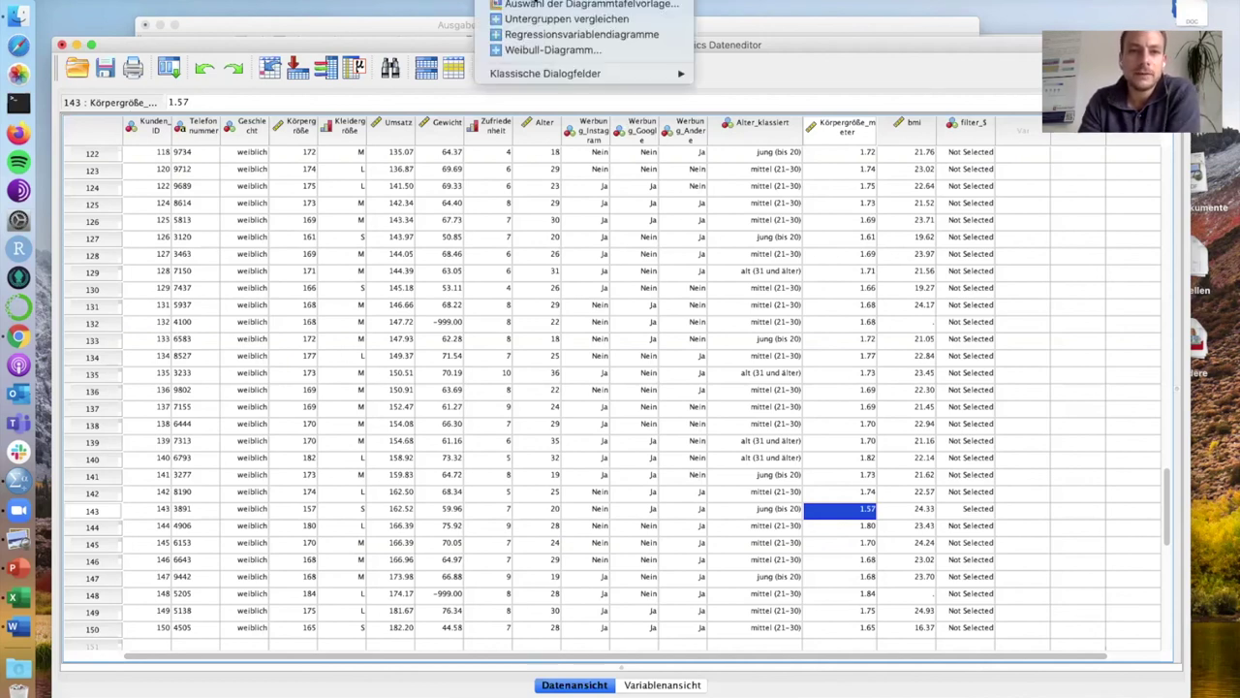
Open the Diagrammerstellung, try replacing the boxplot with a simple bar chart without Körpergröße, and reset the chart builder
{"action": "left_click", "coordinate": [536, 3]}
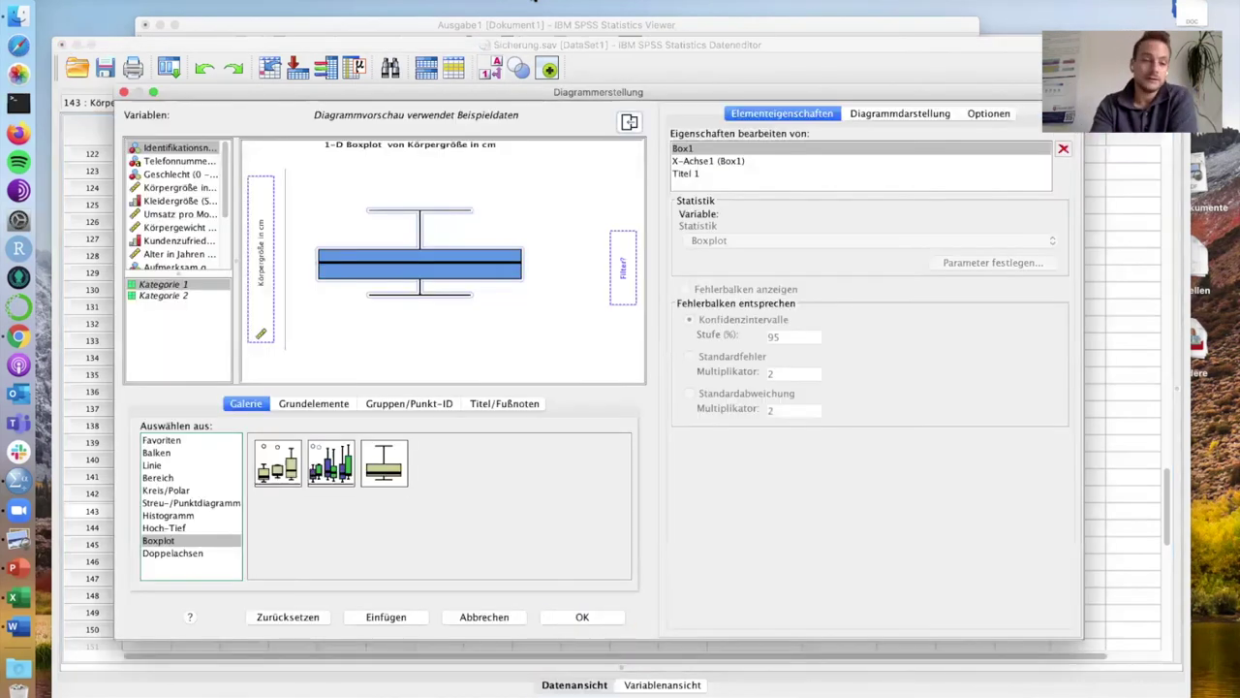
{"action": "left_click", "coordinate": [171, 464]}
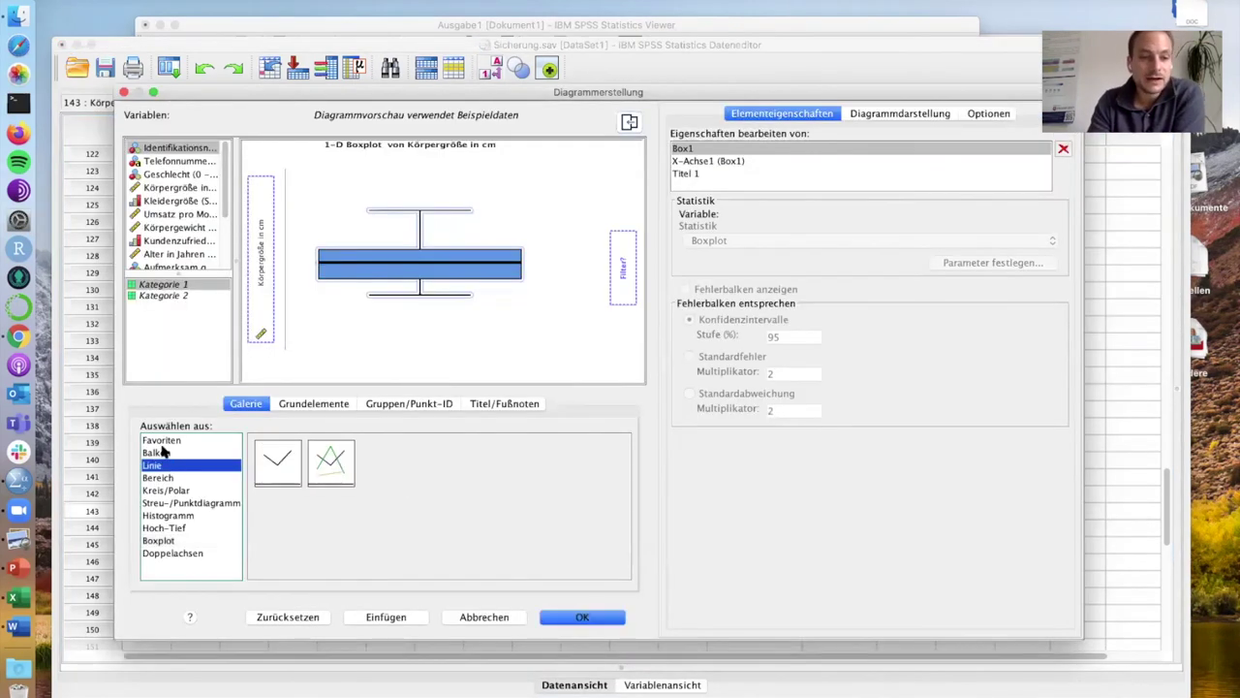
{"action": "left_click", "coordinate": [157, 453]}
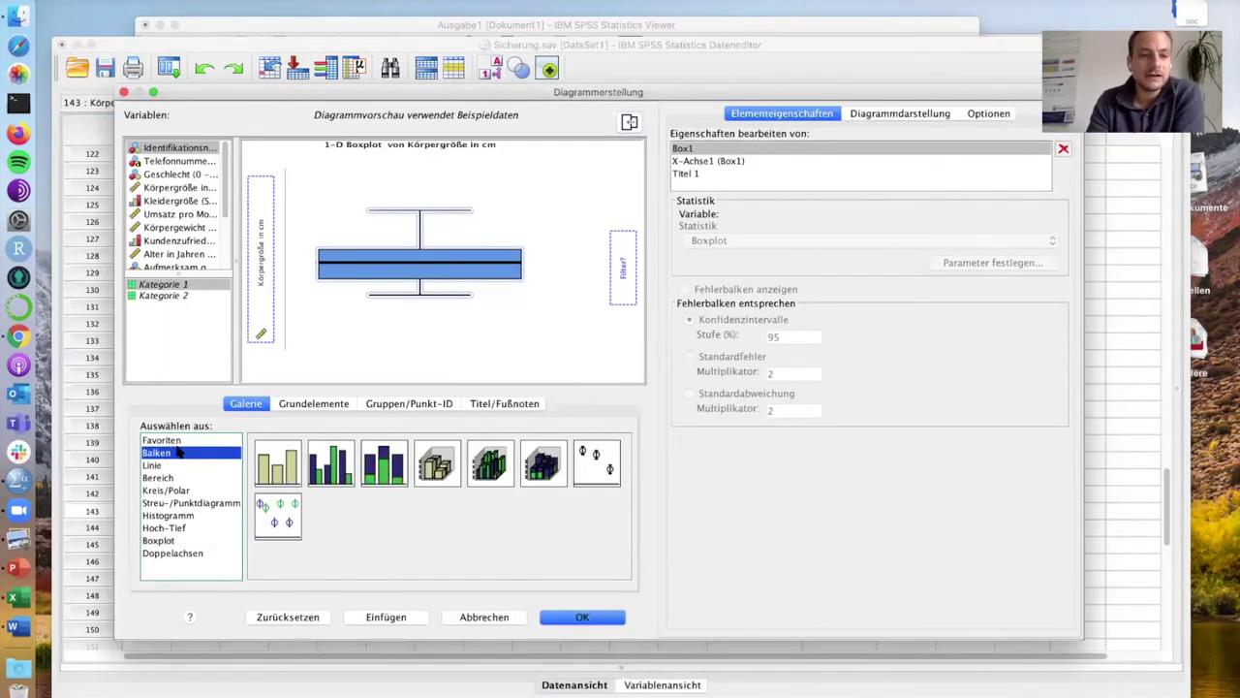
{"action": "left_click", "coordinate": [288, 472]}
{"action": "left_click_drag", "start_coordinate": [287, 472], "coordinate": [363, 271]}
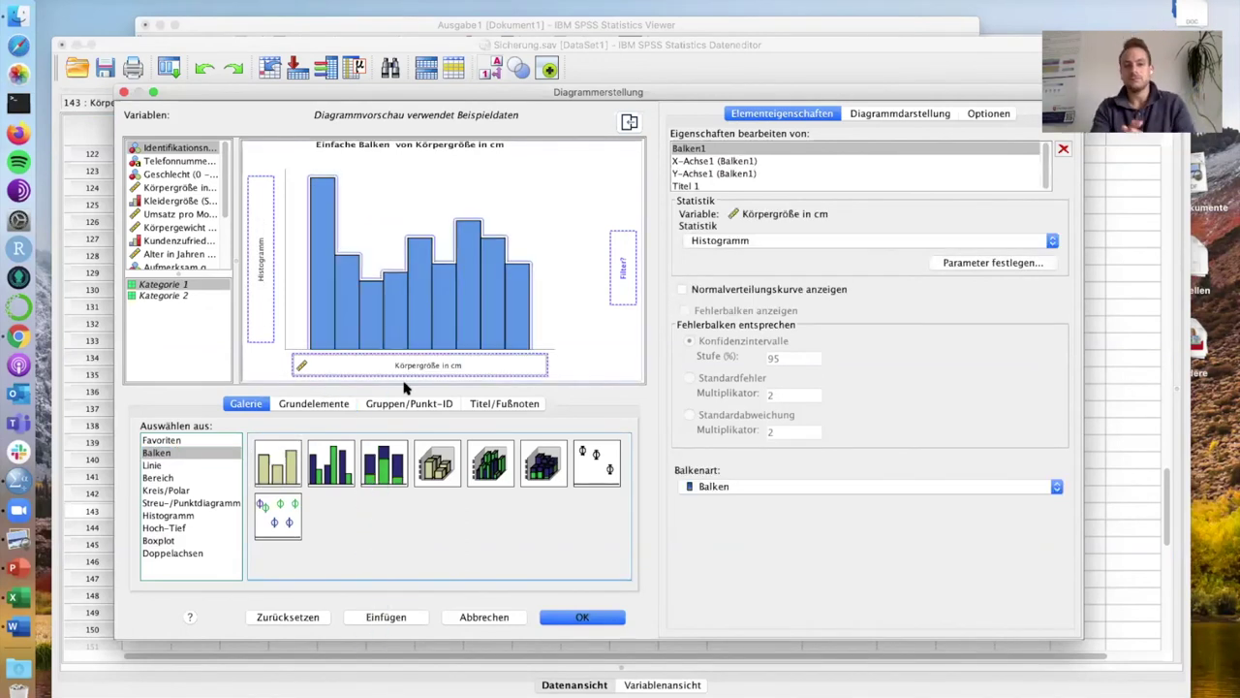
{"action": "left_click_drag", "start_coordinate": [417, 366], "coordinate": [237, 381]}
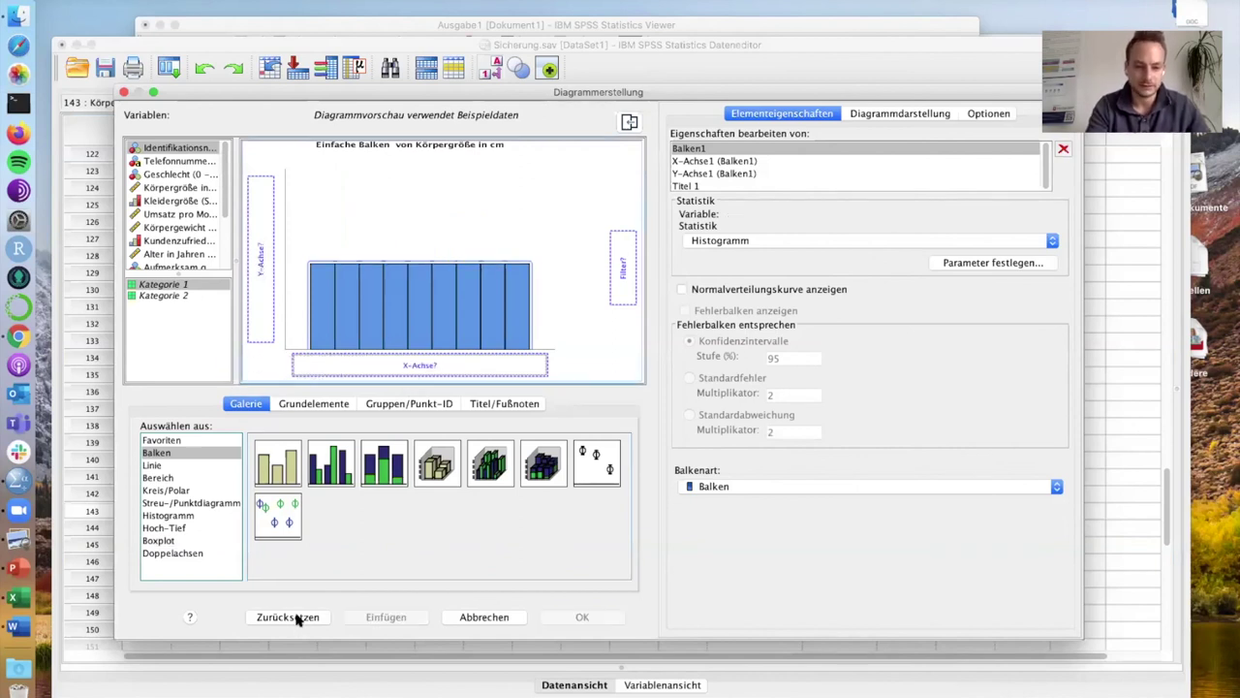
{"action": "left_click", "coordinate": [288, 616]}
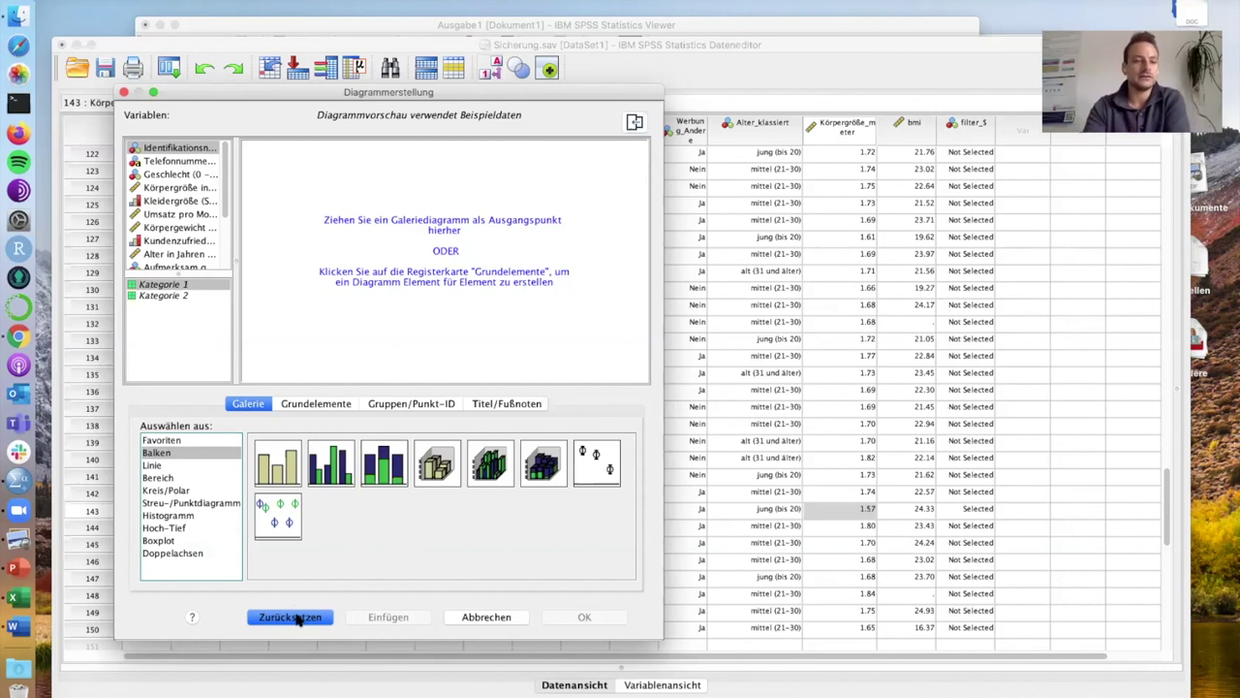
Generate a simple bar chart with Geschlecht on the X axis and the Mittelwert of Umsatz pro Monat in Euro on the Y axis
{"action": "left_click", "coordinate": [179, 457]}
{"action": "left_click_drag", "start_coordinate": [274, 472], "coordinate": [315, 337]}
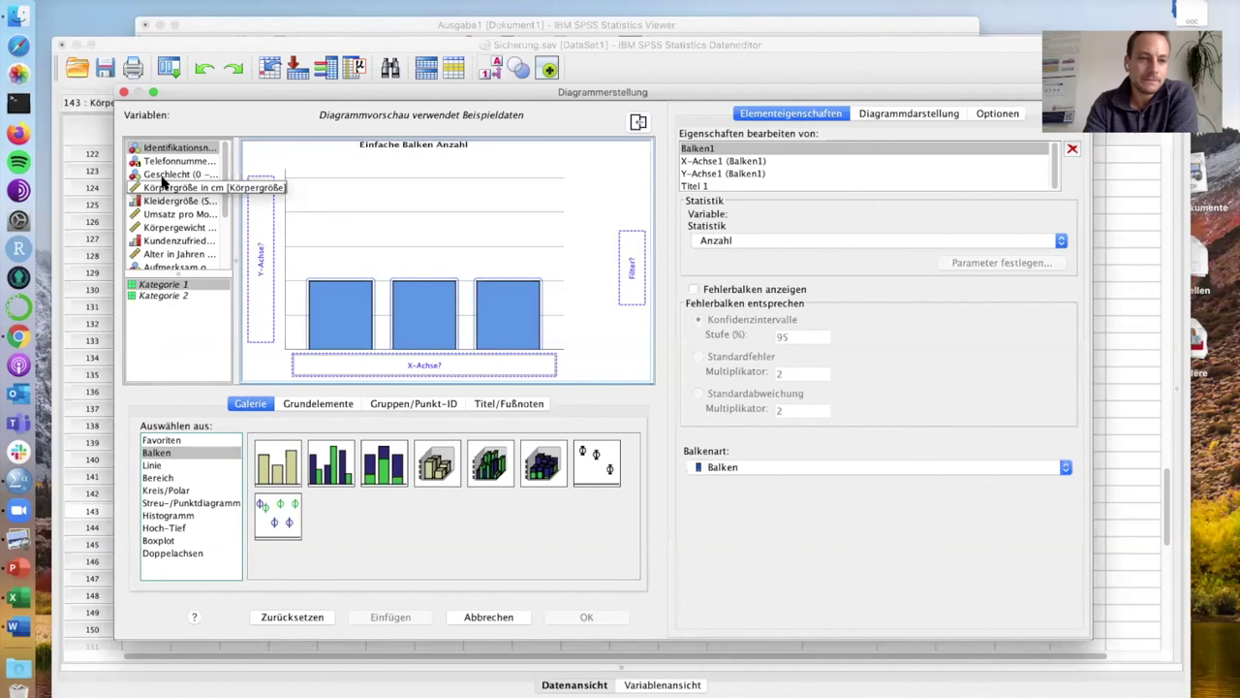
{"action": "left_click_drag", "start_coordinate": [162, 178], "coordinate": [354, 368]}
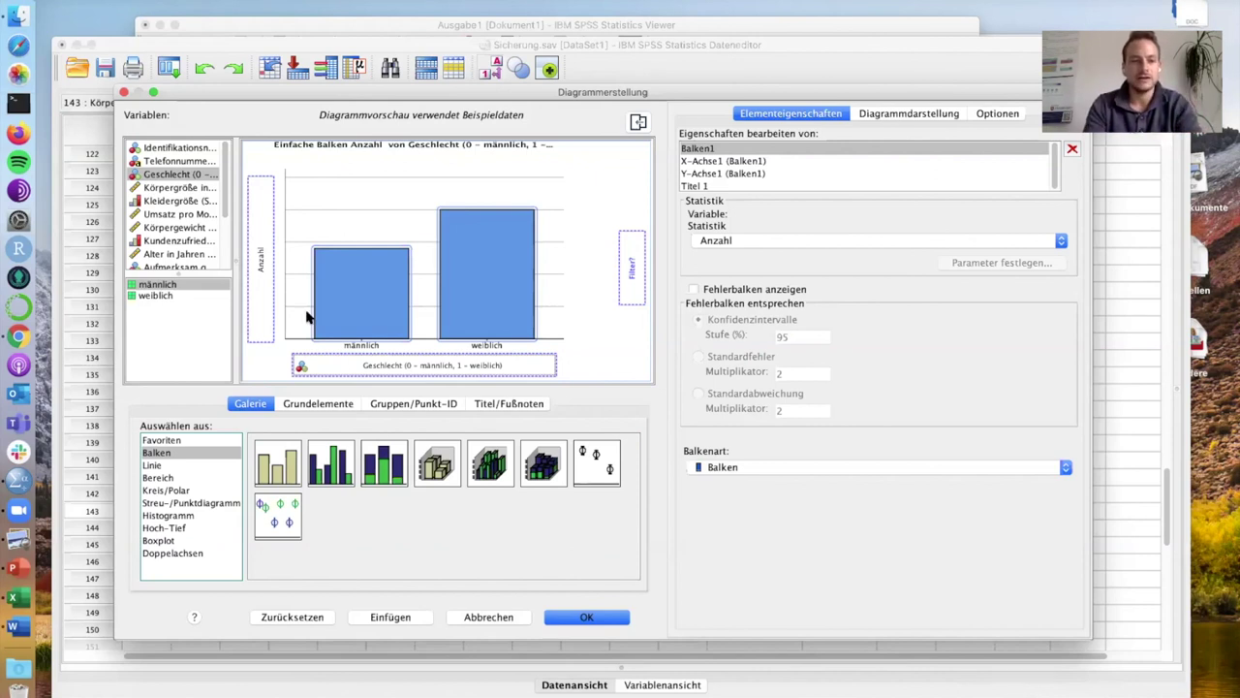
{"action": "left_click_drag", "start_coordinate": [176, 214], "coordinate": [259, 248]}
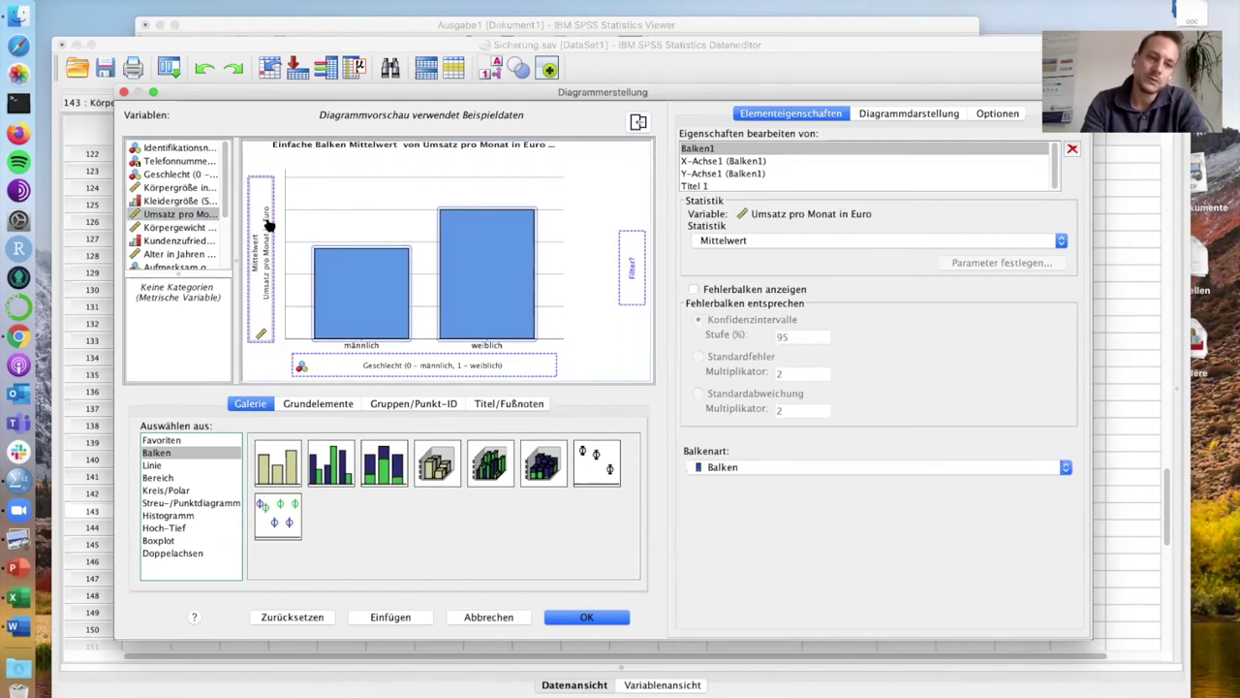
{"action": "left_click", "coordinate": [577, 622]}
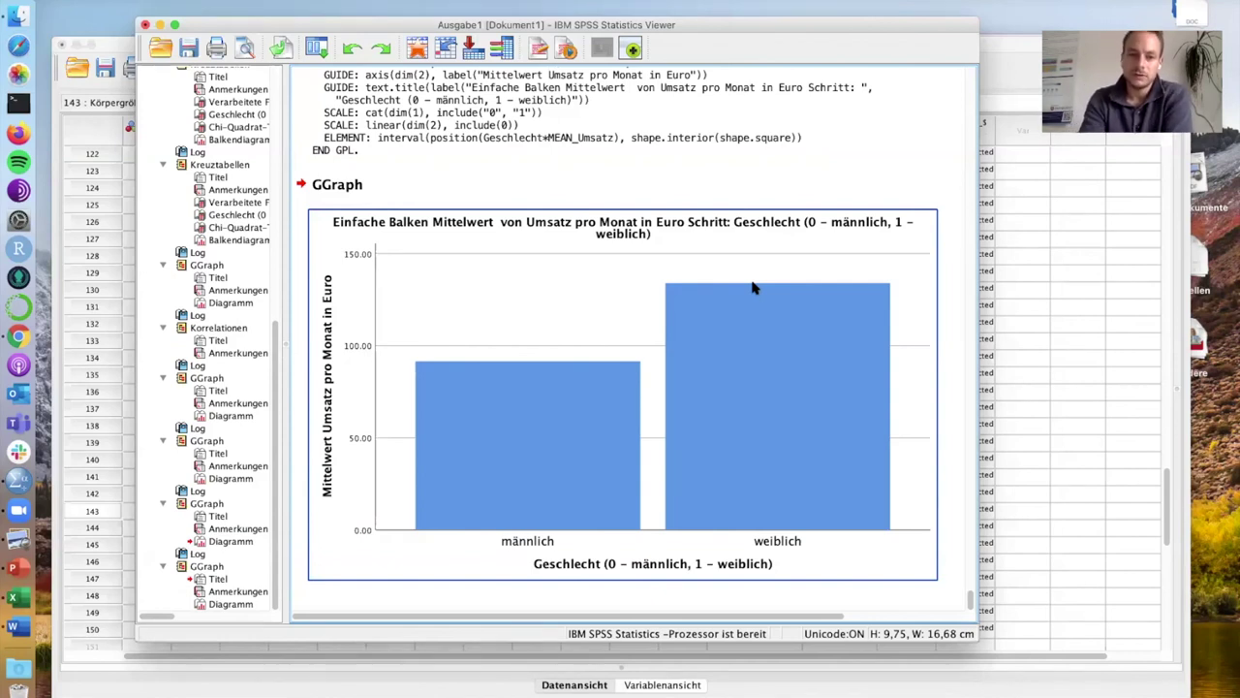
{"action": "left_click", "coordinate": [631, 164]}
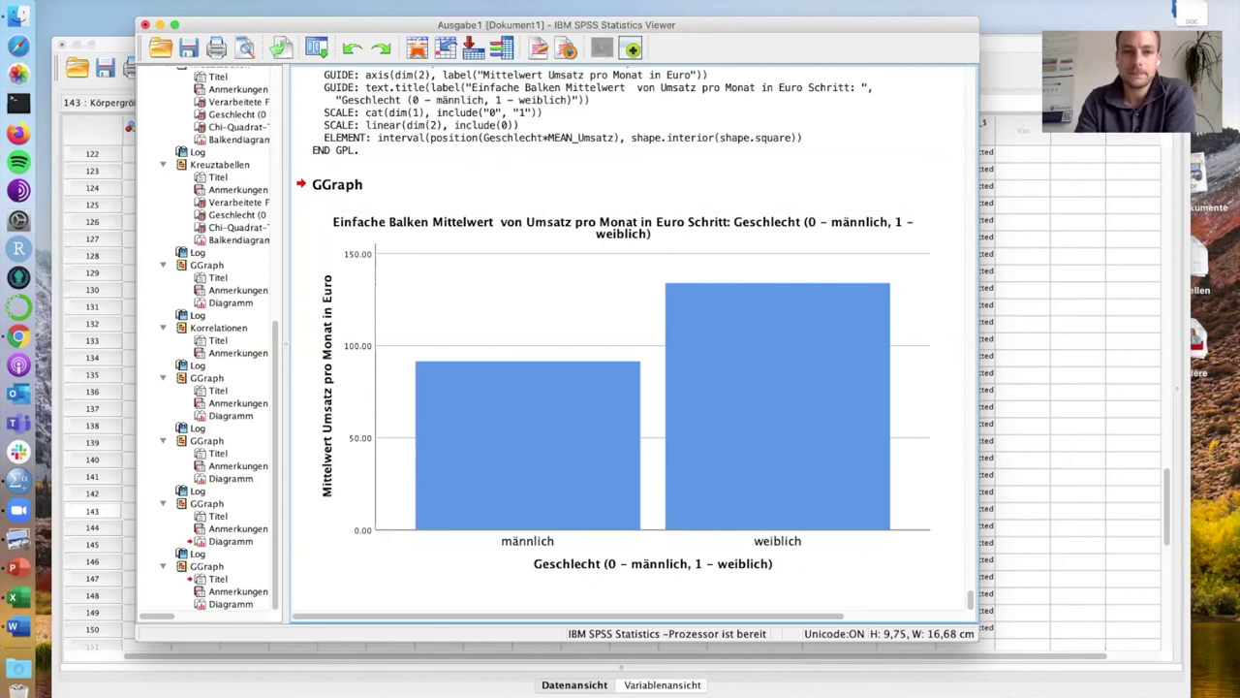
Set up a grouped bar chart of mean Umsatz pro Monat in Euro by Geschlecht, clustered by the first Aufmerksam geworden variable
{"action": "left_click", "coordinate": [615, 0]}
{"action": "left_click", "coordinate": [668, 0]}
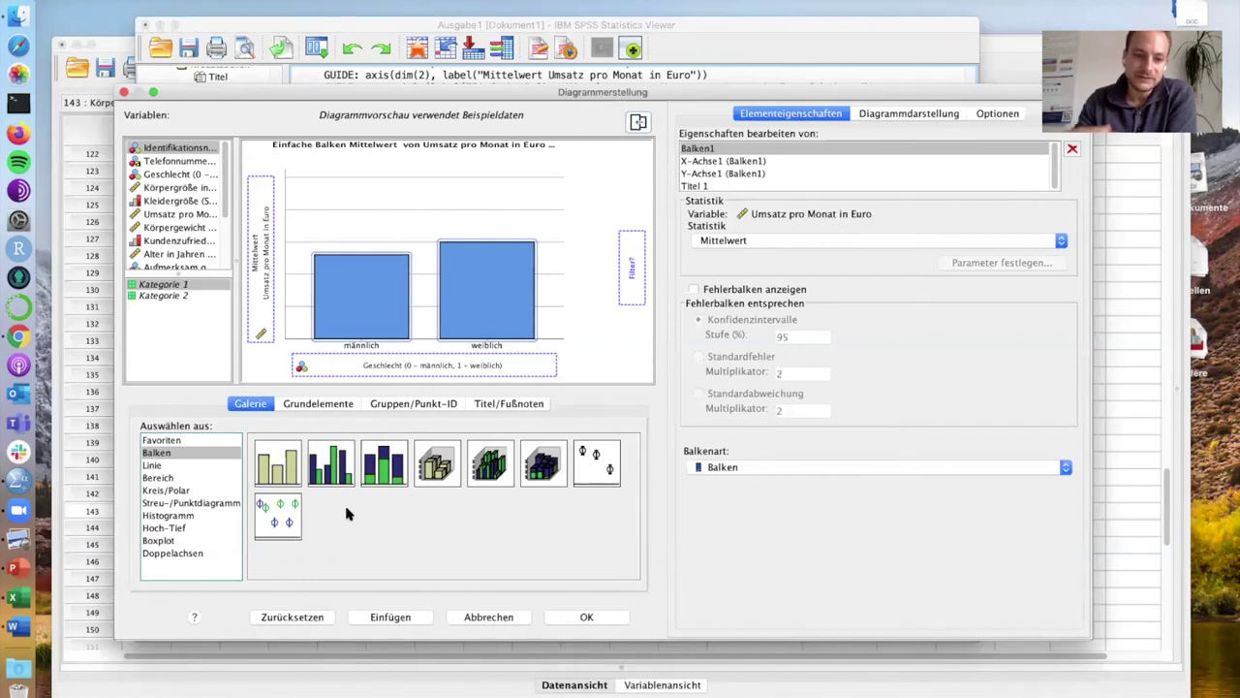
{"action": "left_click_drag", "start_coordinate": [334, 480], "coordinate": [421, 321]}
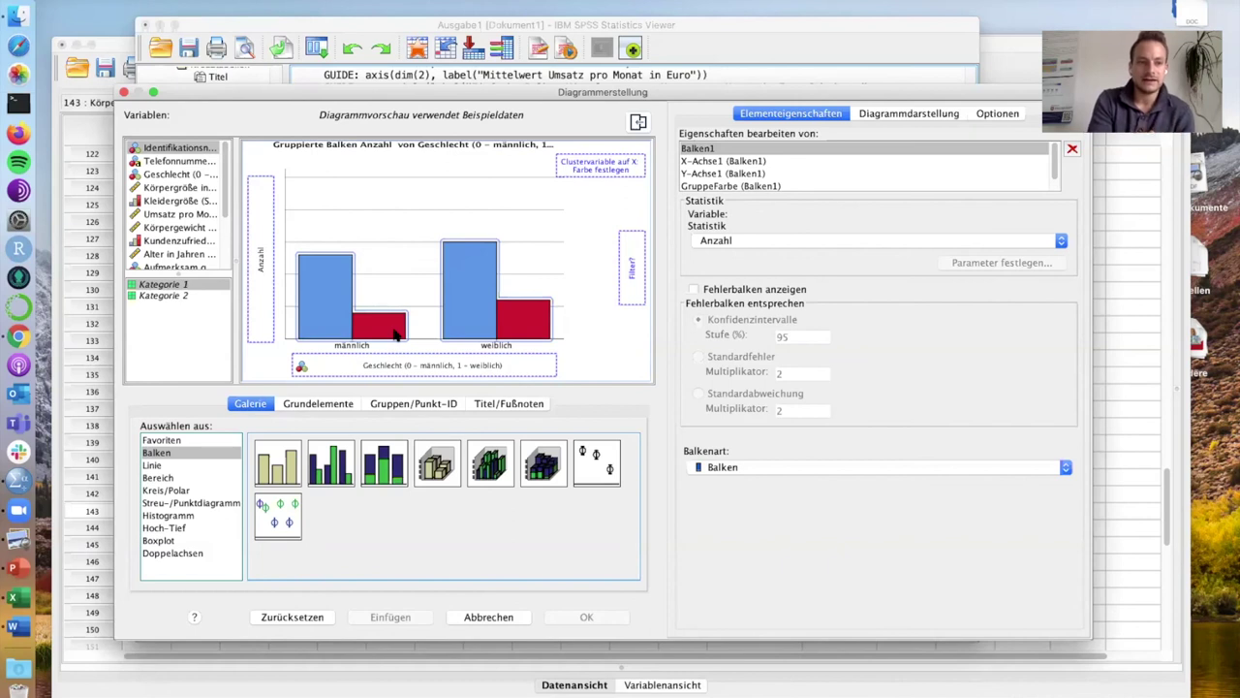
{"action": "scroll", "coordinate": [176, 232], "scroll_direction": "down", "scroll_amount": 3}
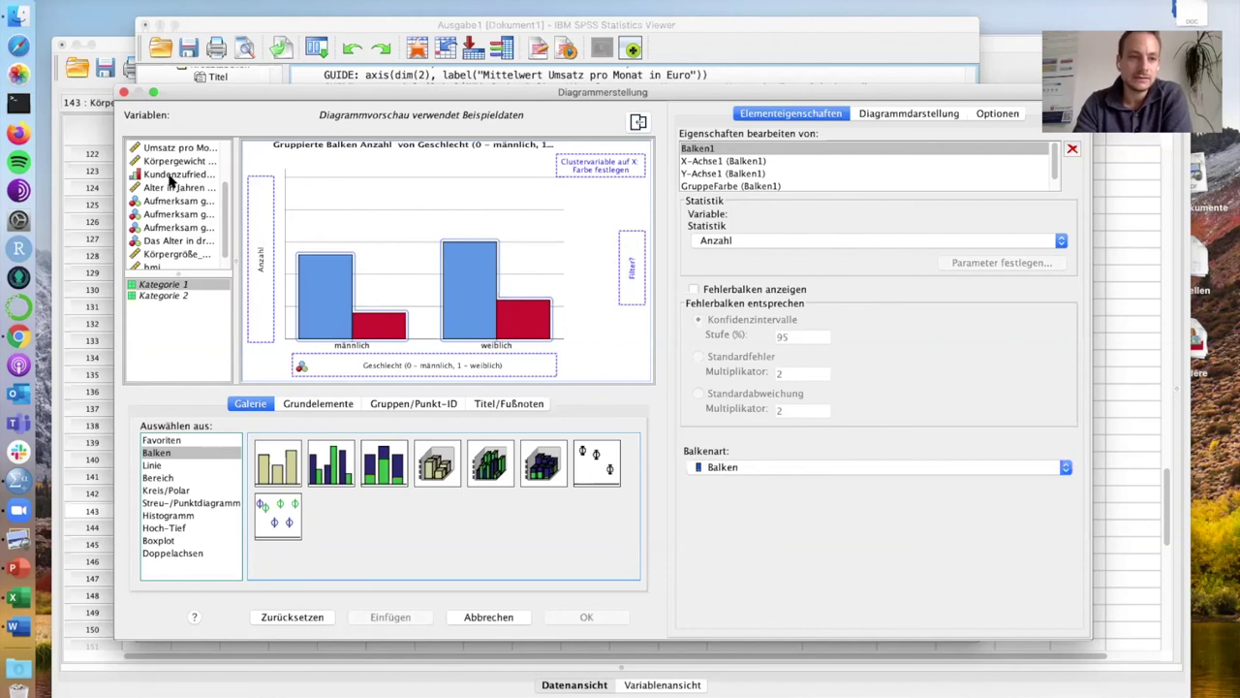
{"action": "left_click_drag", "start_coordinate": [162, 155], "coordinate": [262, 221]}
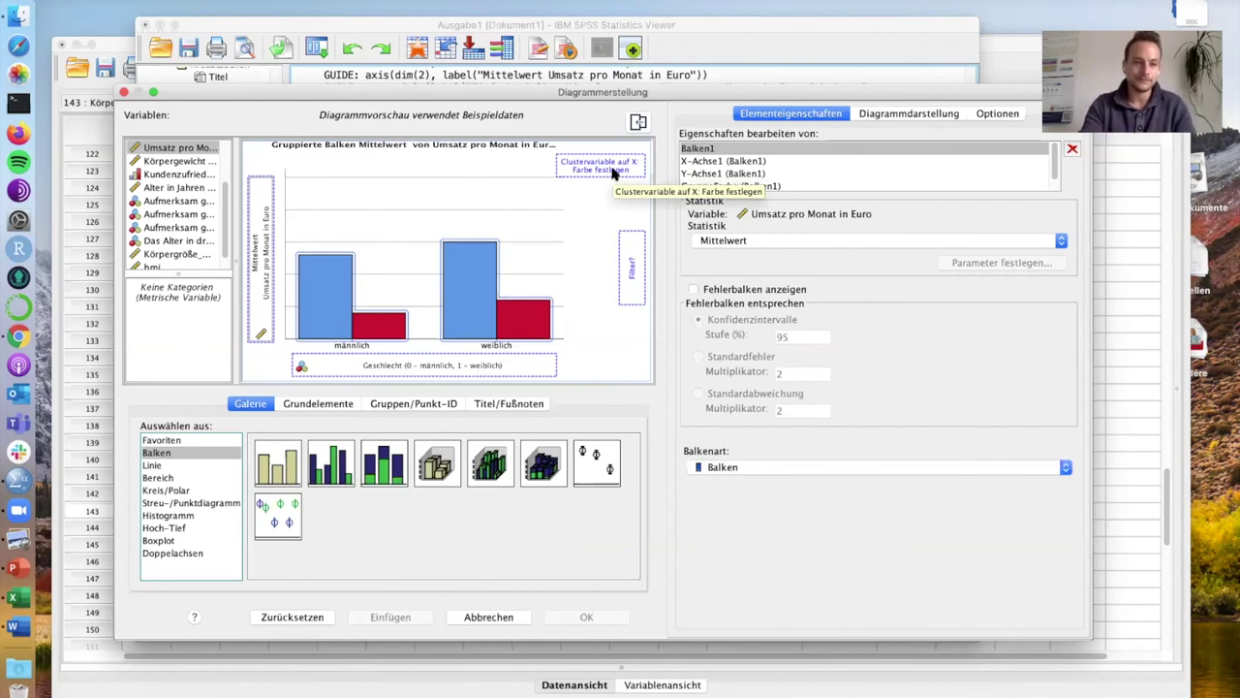
{"action": "left_click", "coordinate": [174, 201]}
{"action": "left_click_drag", "start_coordinate": [174, 201], "coordinate": [611, 167]}
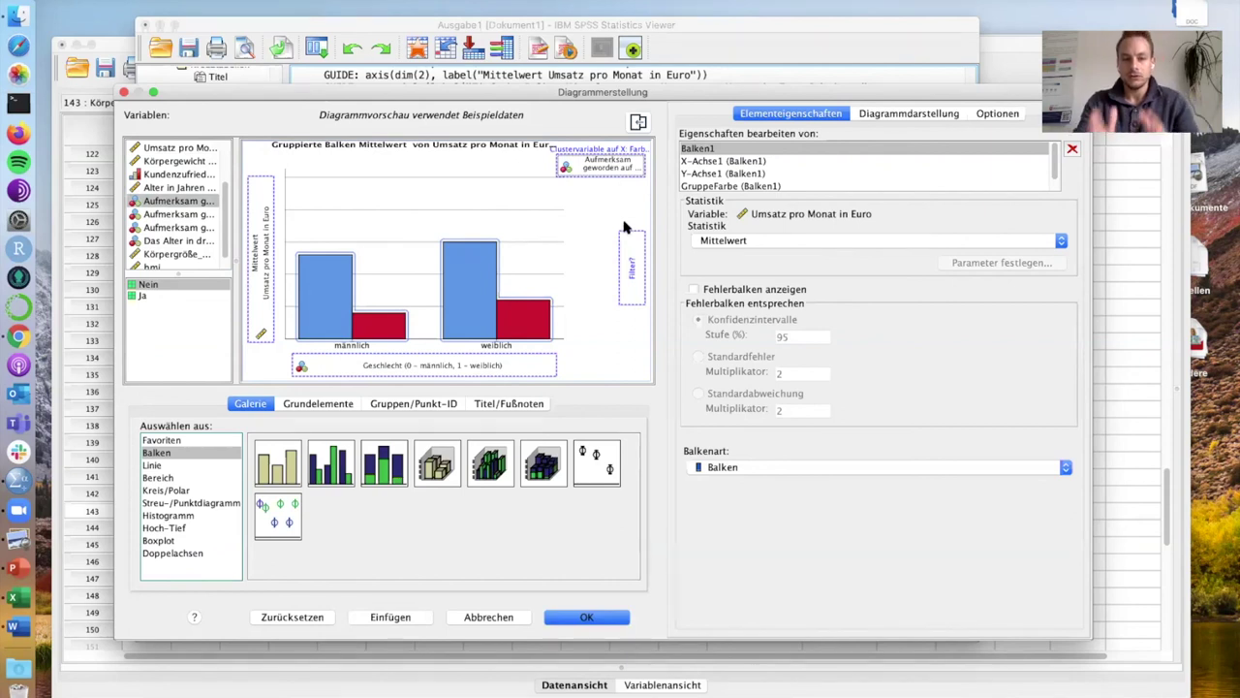